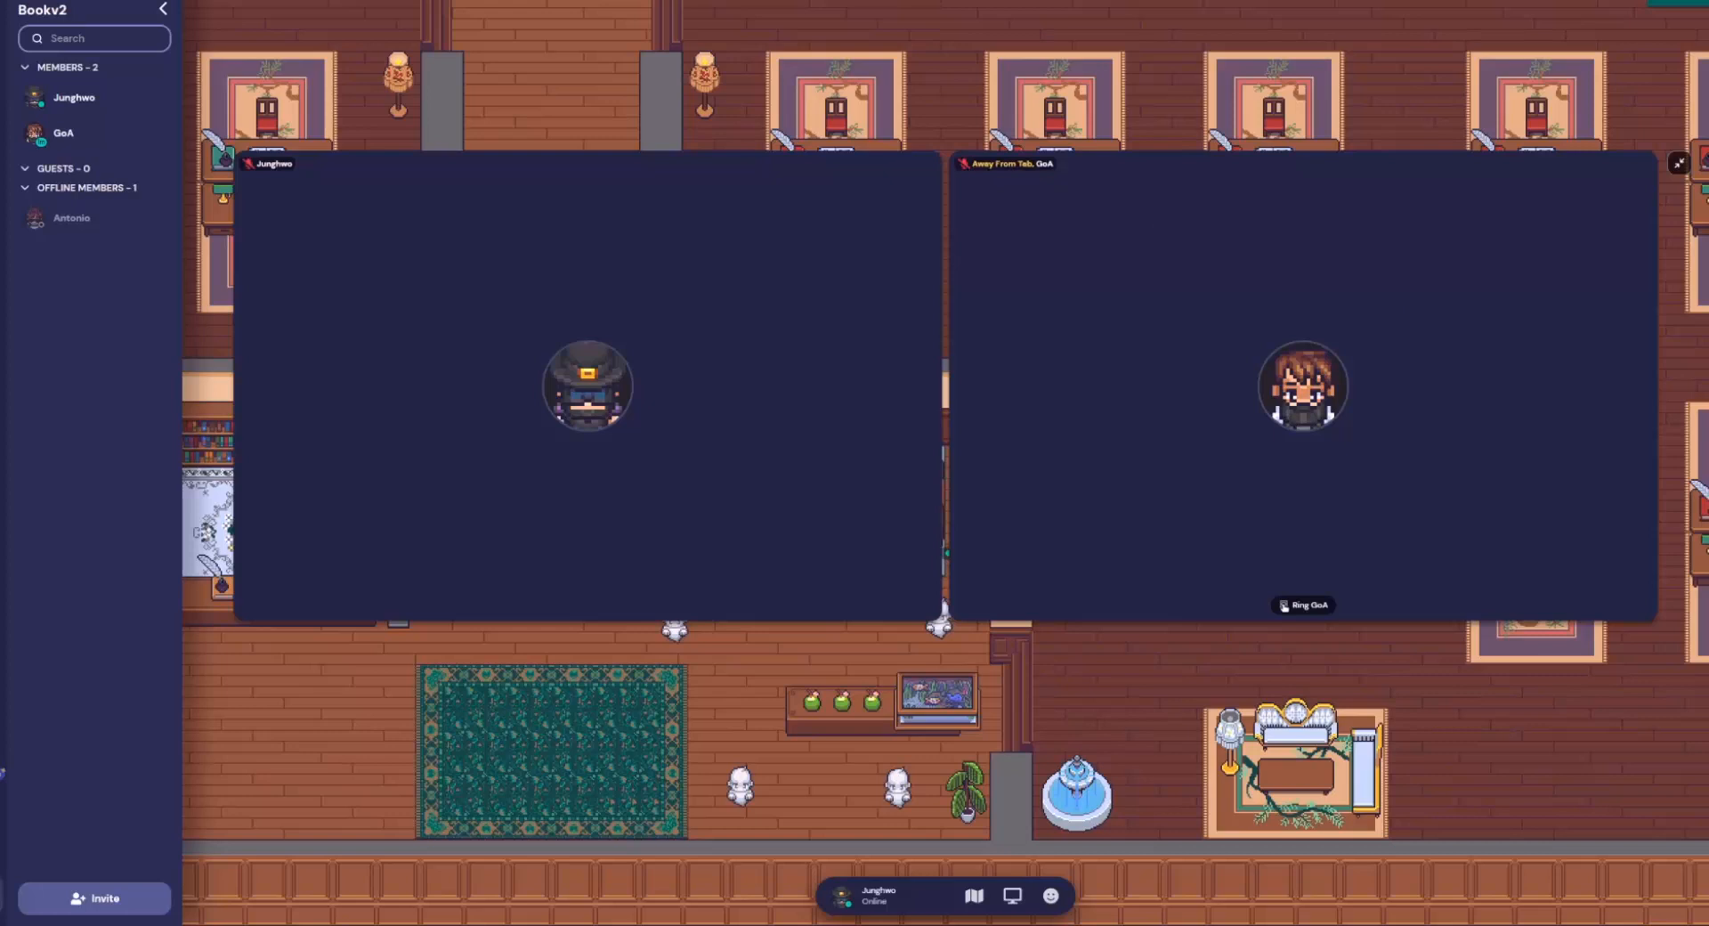
# Step: Ring the away participant in the Bookv2 space and collapse the member list to enlarge the shared RFEM screen
pyautogui.click(1283, 605)
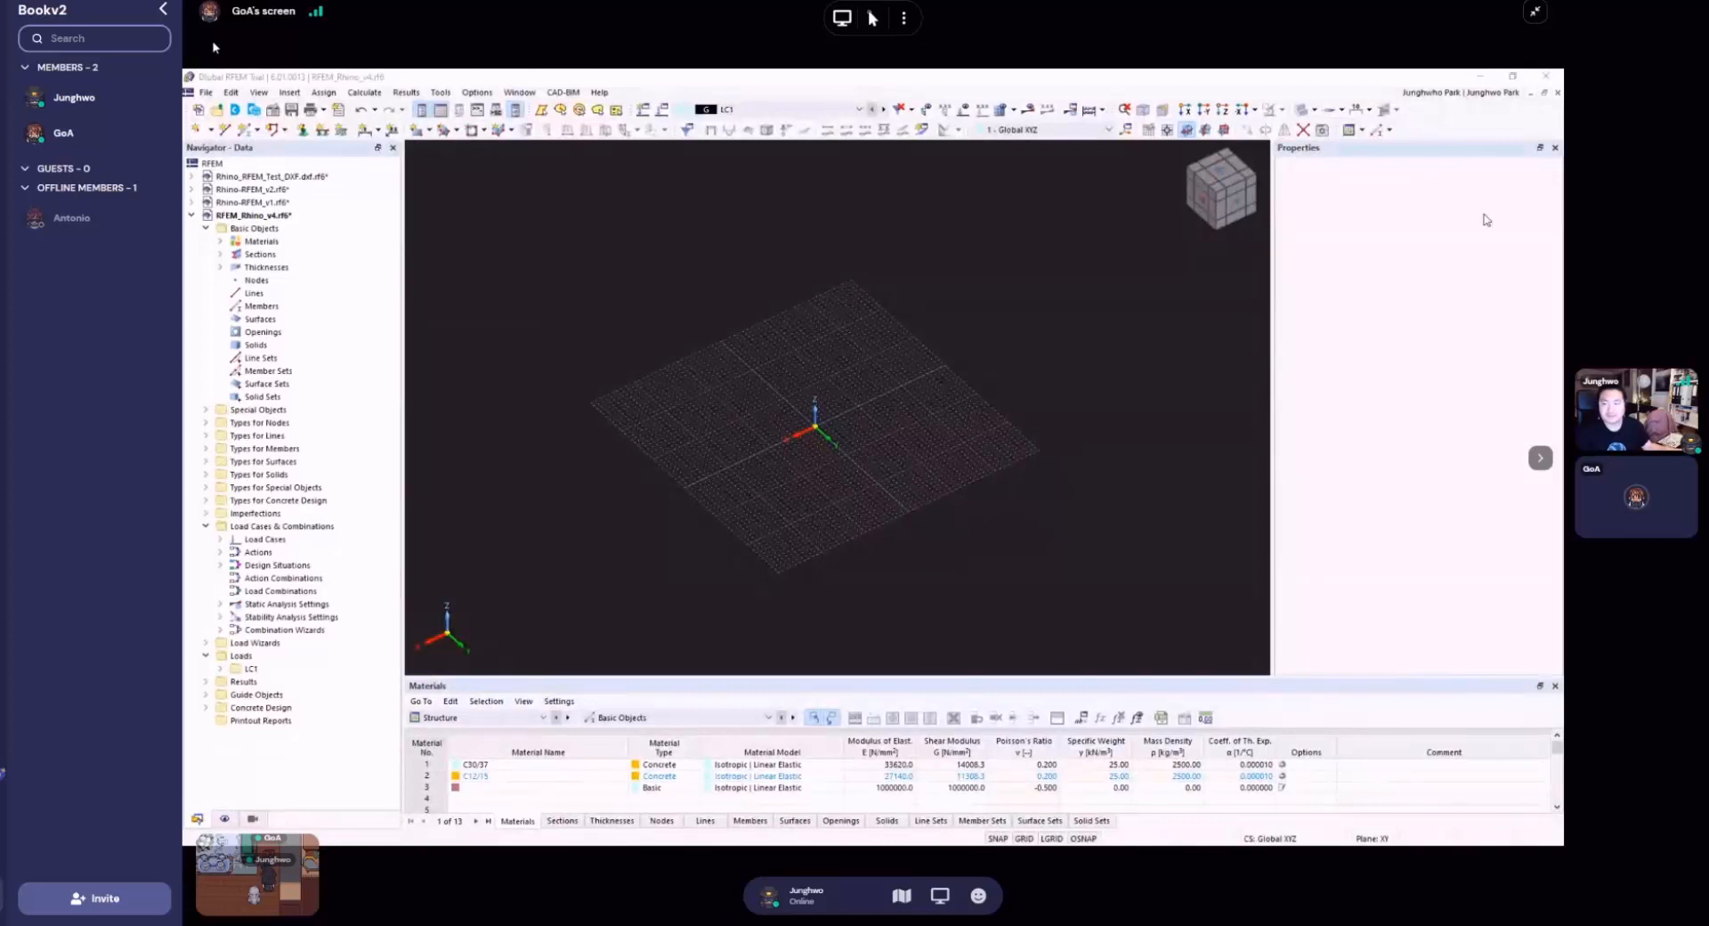
pyautogui.click(162, 8)
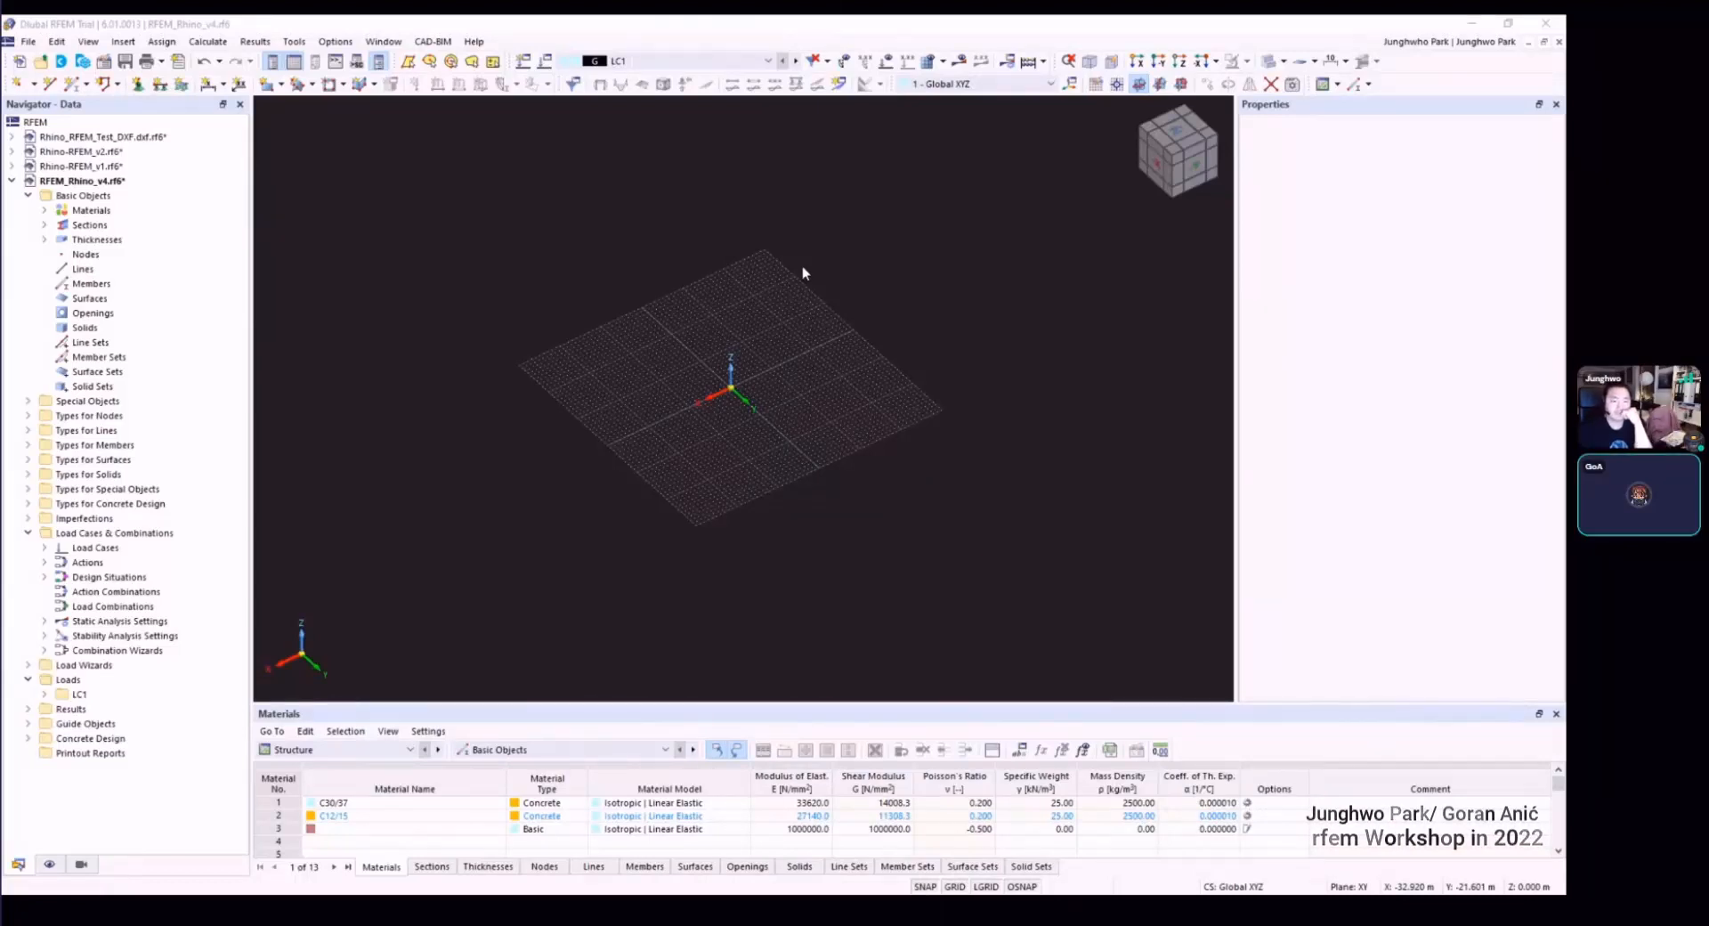
# Step: Switch to the Rhino-RFEM_v1.rf6 model and examine its surfaces, openings, frames and supported members from several angles
pyautogui.click(384, 42)
pyautogui.click(488, 268)
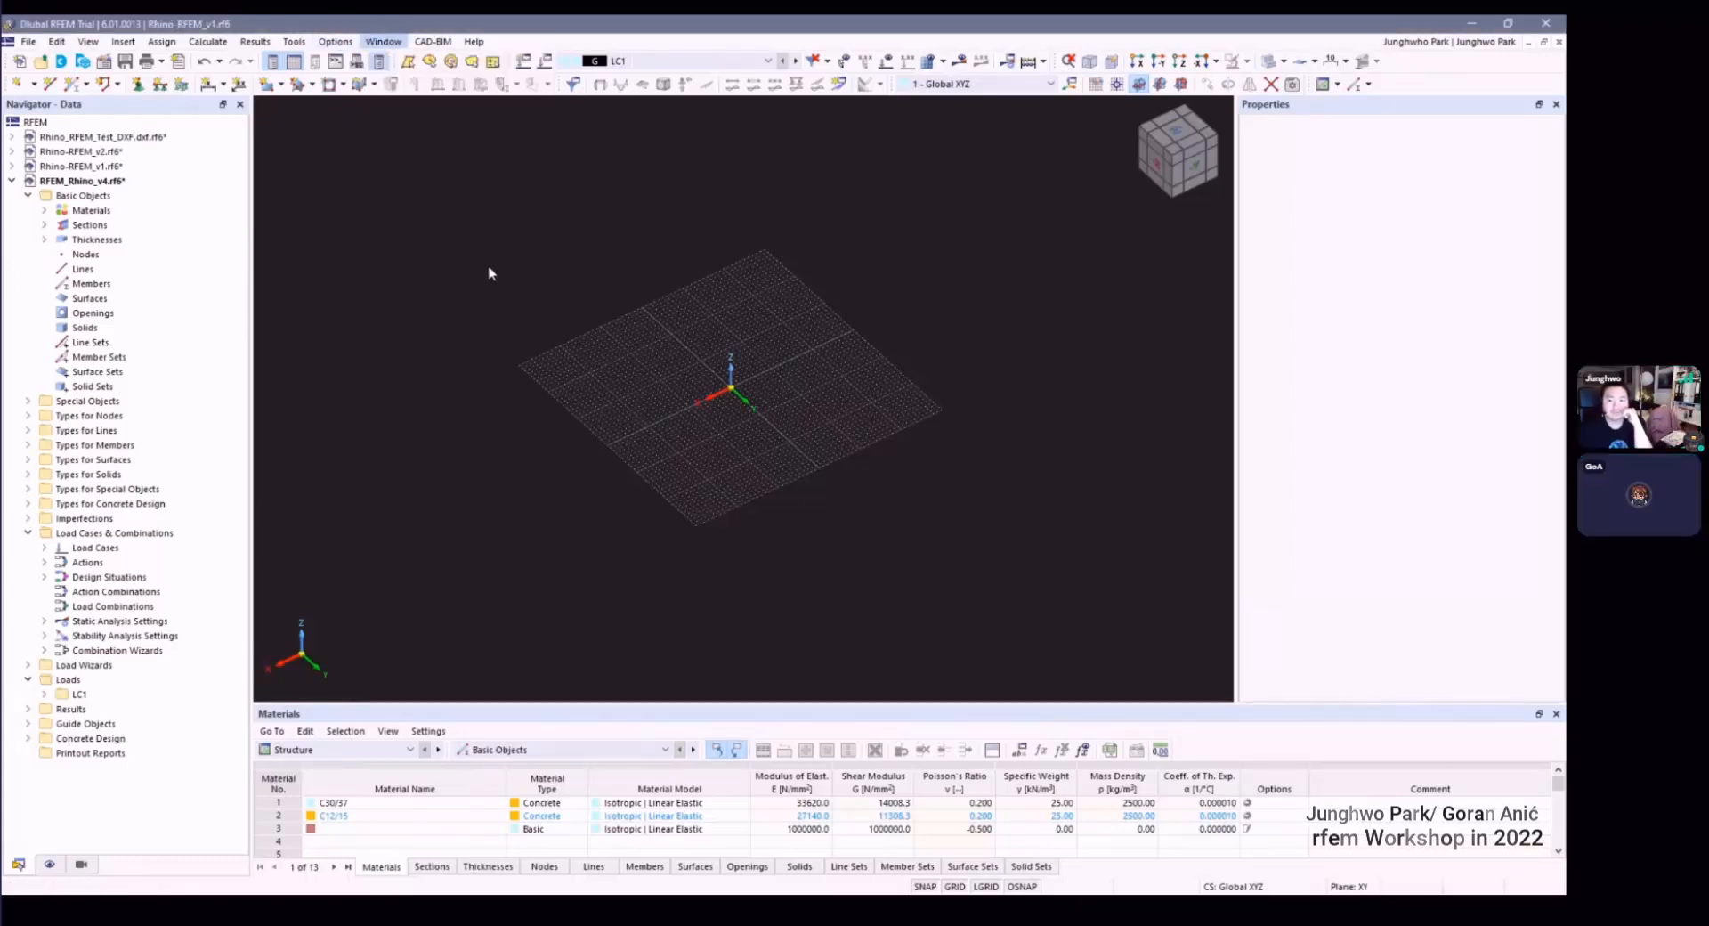
pyautogui.scroll(-8, 777, 306)
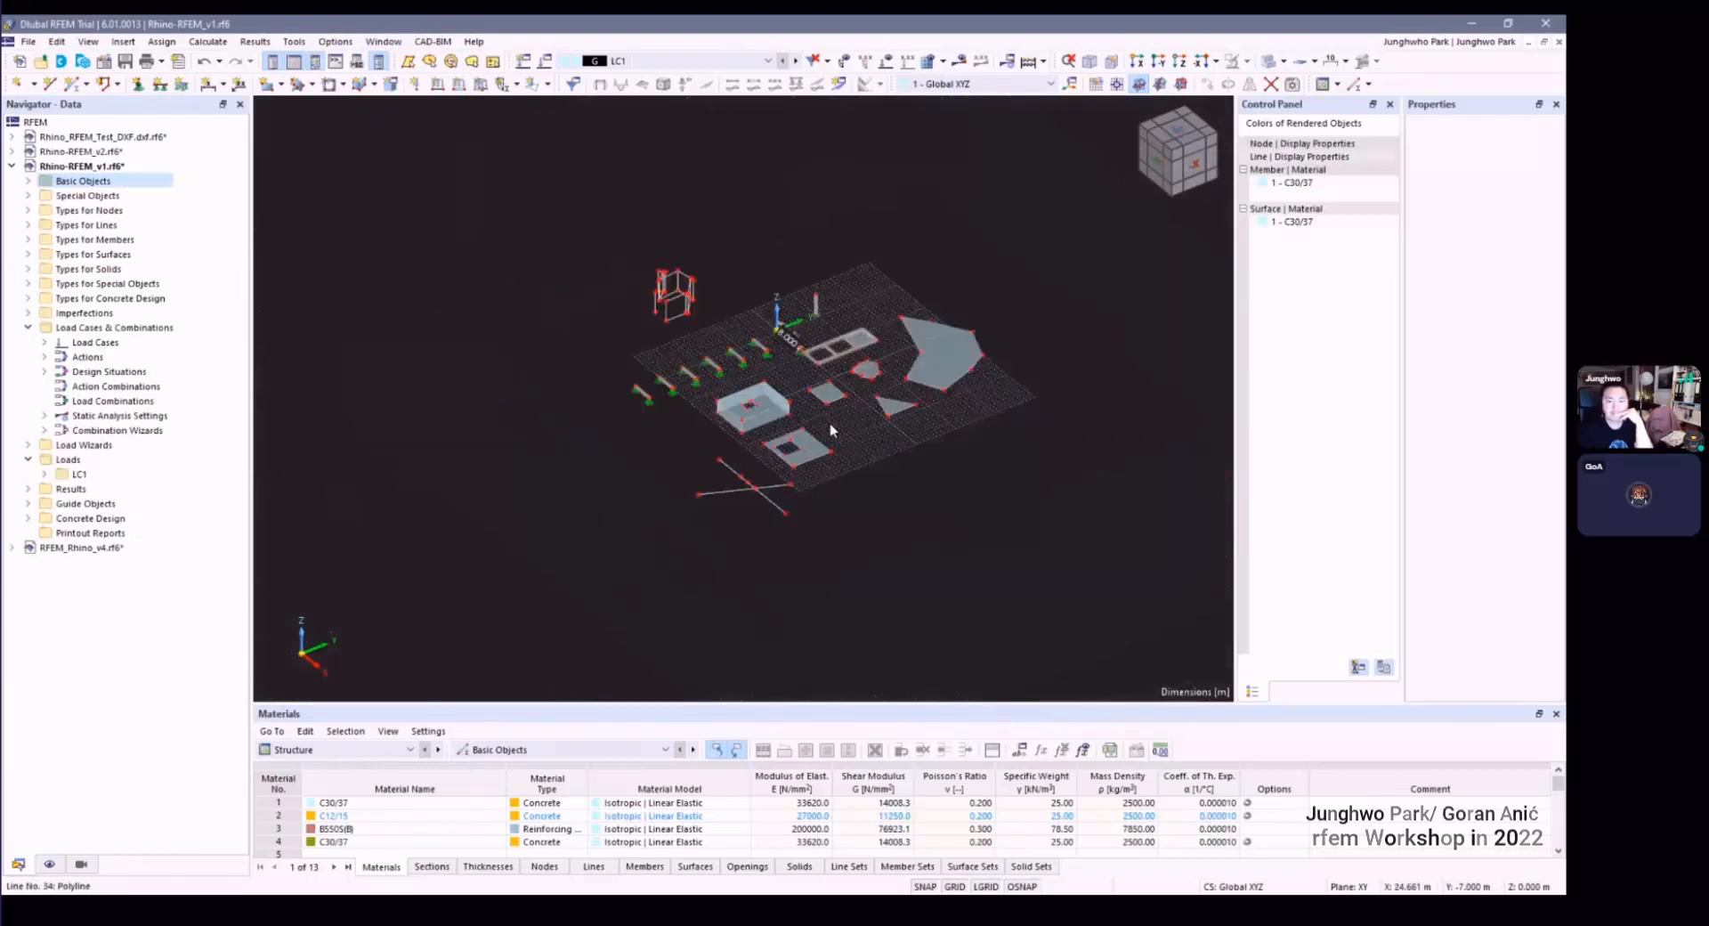
pyautogui.scroll(2, 830, 424)
pyautogui.keyDown('ctrl'); pyautogui.moveTo(876, 488); pyautogui.dragTo(921, 468, button='middle'); pyautogui.keyUp('ctrl')
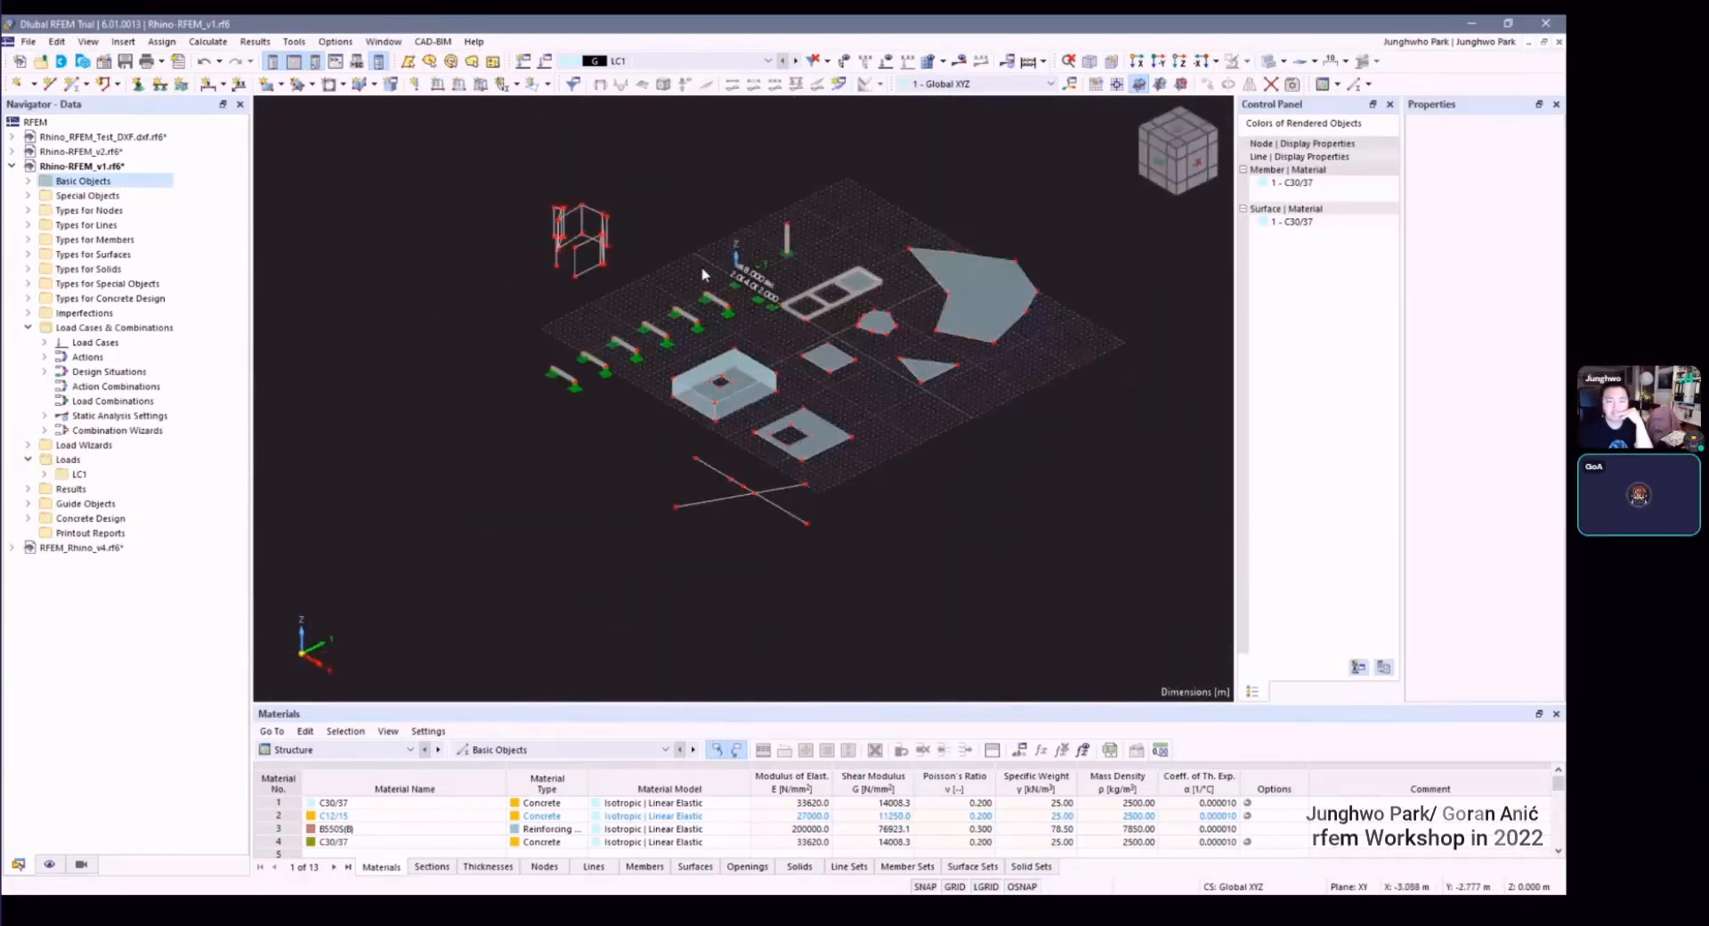
pyautogui.scroll(2, 703, 275)
pyautogui.keyDown('ctrl'); pyautogui.moveTo(703, 275); pyautogui.dragTo(777, 370, button='middle'); pyautogui.keyUp('ctrl')
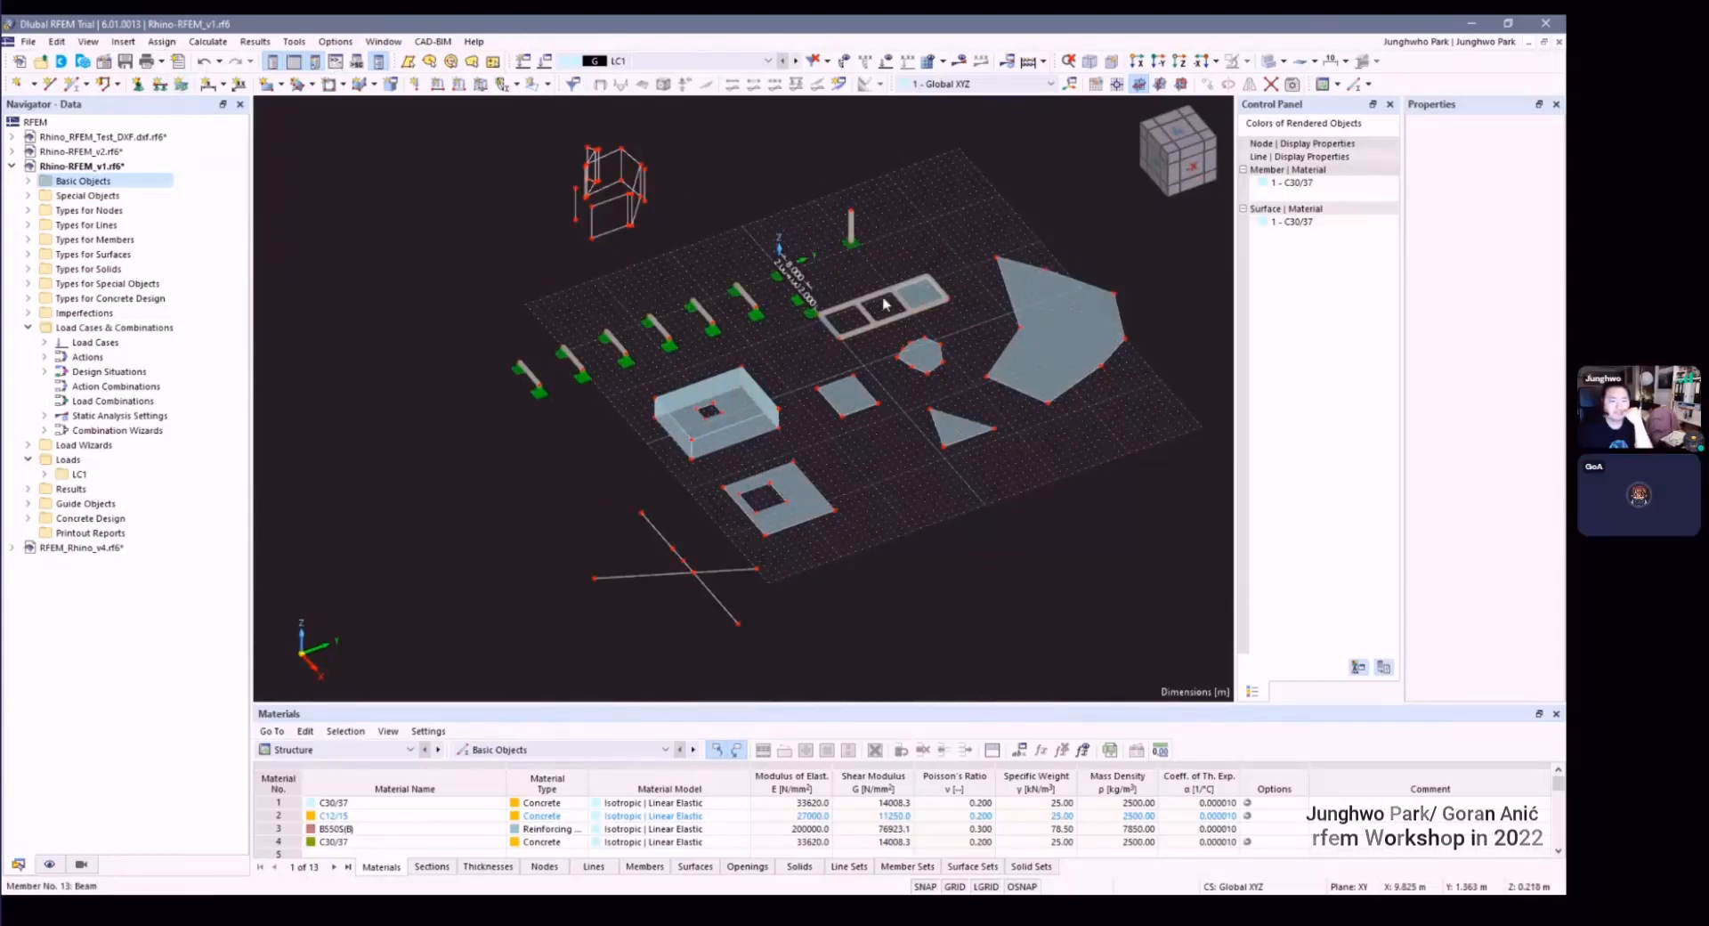
pyautogui.scroll(-2, 751, 284)
pyautogui.scroll(2, 697, 354)
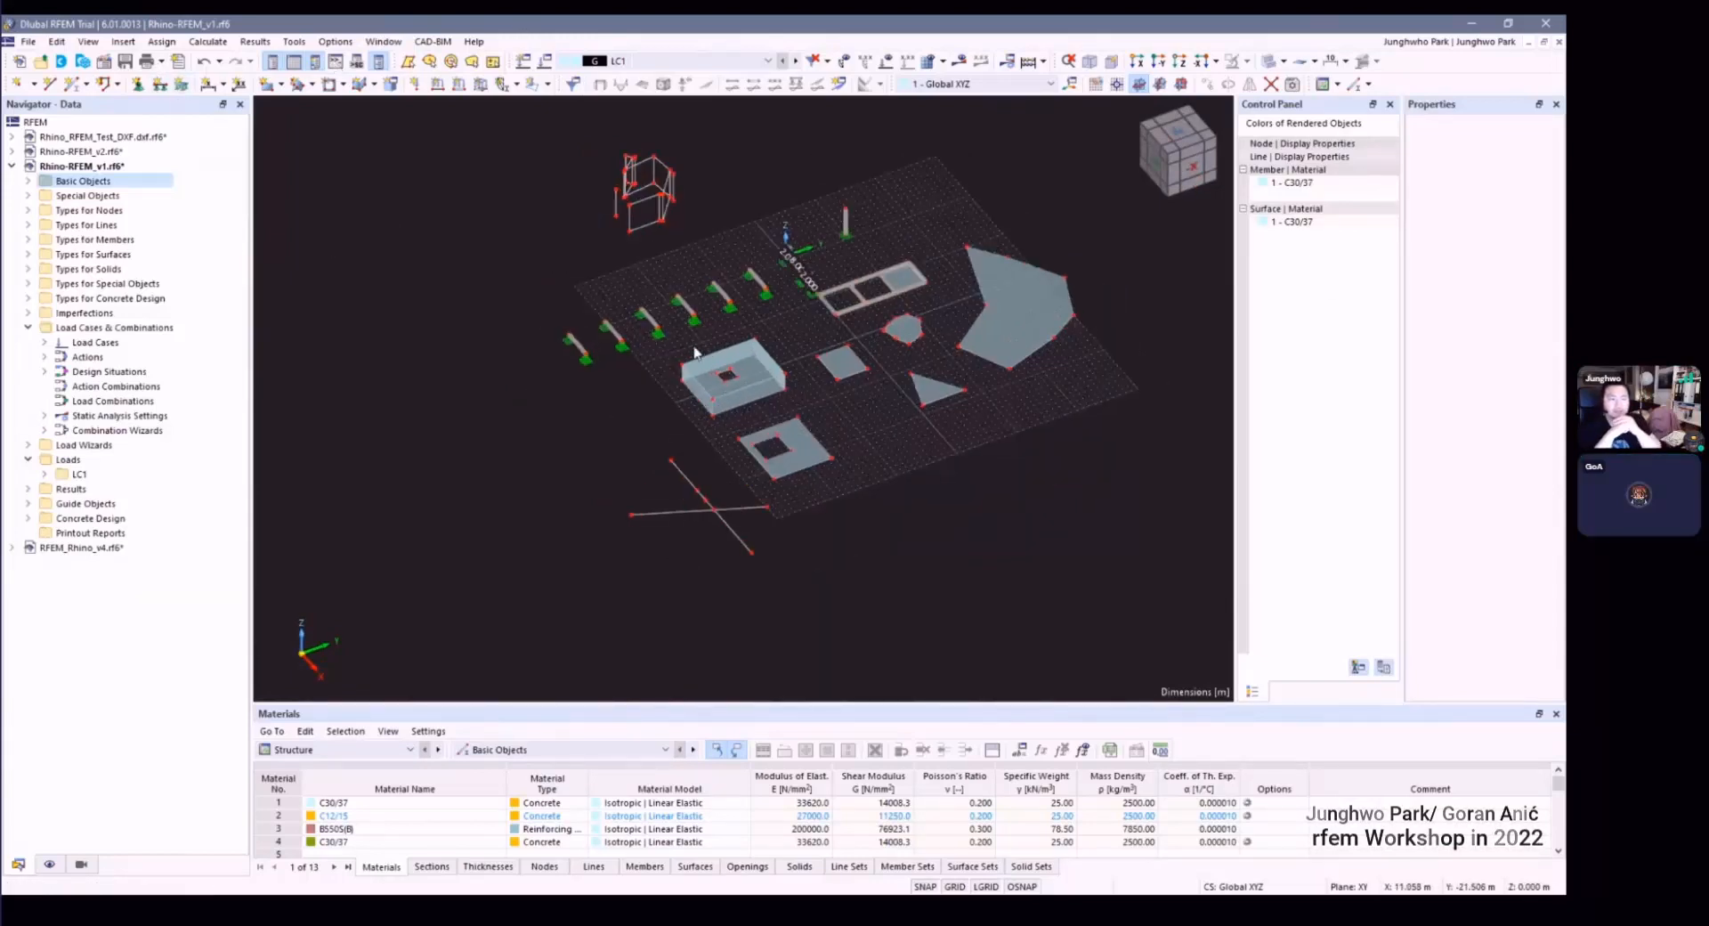
pyautogui.moveTo(645, 351); pyautogui.dragTo(548, 393, button='middle')
pyautogui.scroll(-1, 519, 370)
pyautogui.scroll(3, 570, 392)
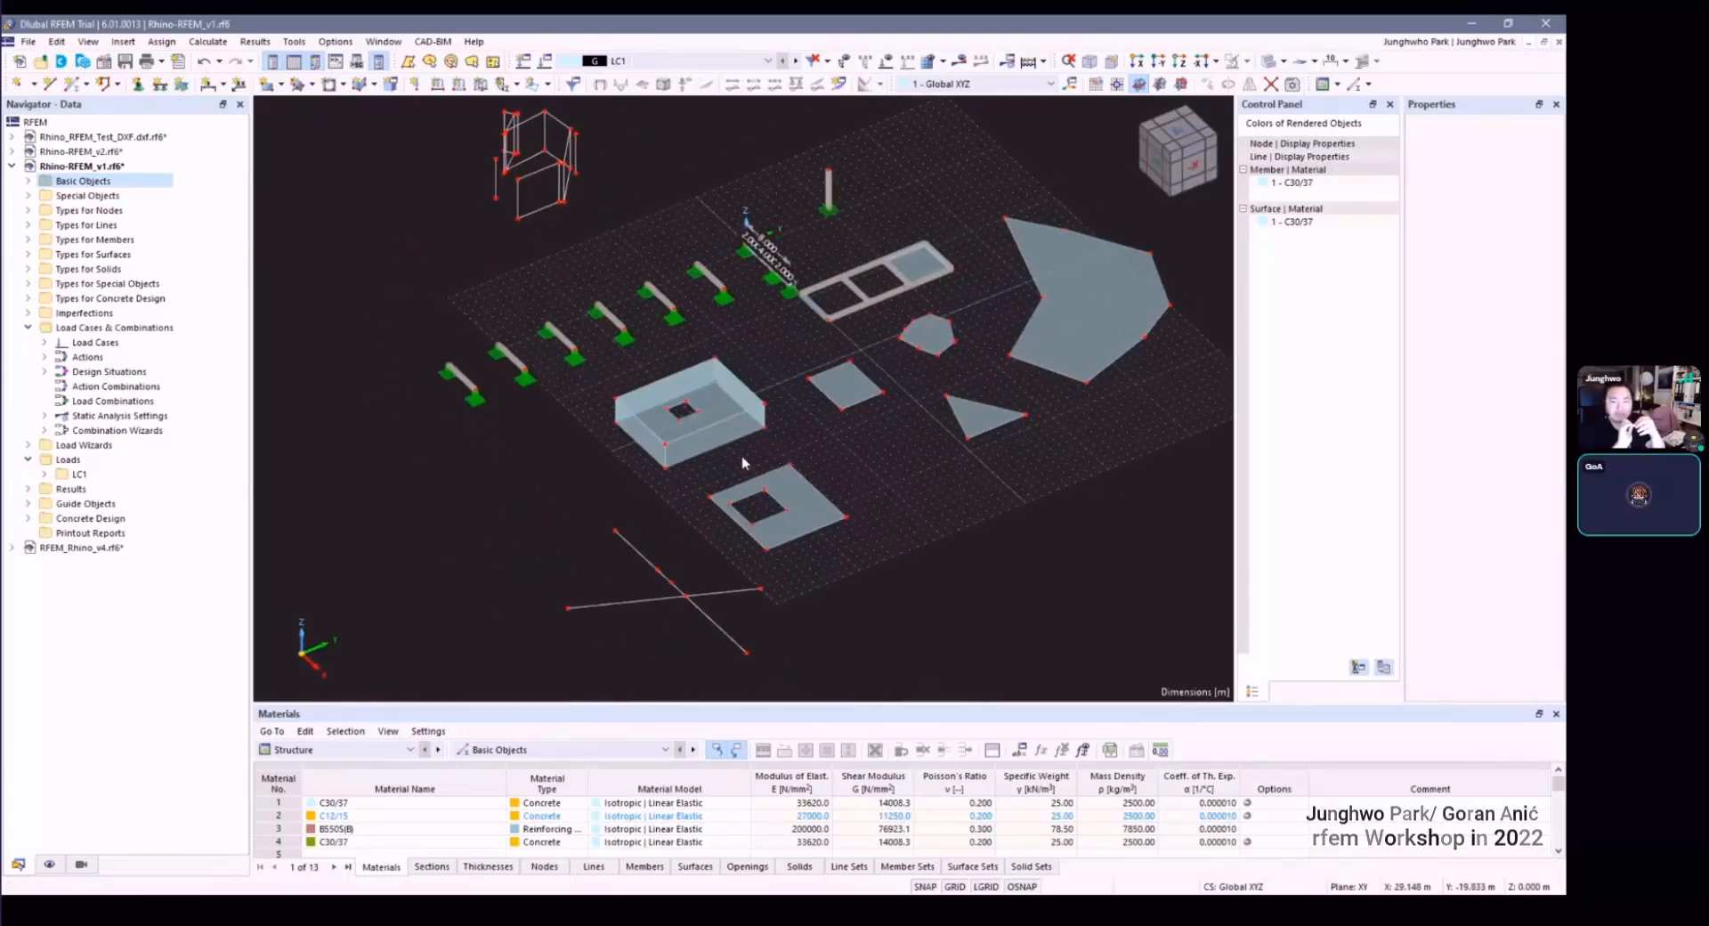
pyautogui.keyDown('ctrl'); pyautogui.moveTo(820, 489); pyautogui.dragTo(748, 431, button='middle'); pyautogui.keyUp('ctrl')
pyautogui.moveTo(614, 452)
pyautogui.keyDown('ctrl'); pyautogui.mouseDown(button='middle')
pyautogui.moveTo(631, 423)
pyautogui.moveTo(642, 469)
pyautogui.mouseUp(button='middle'); pyautogui.keyUp('ctrl')
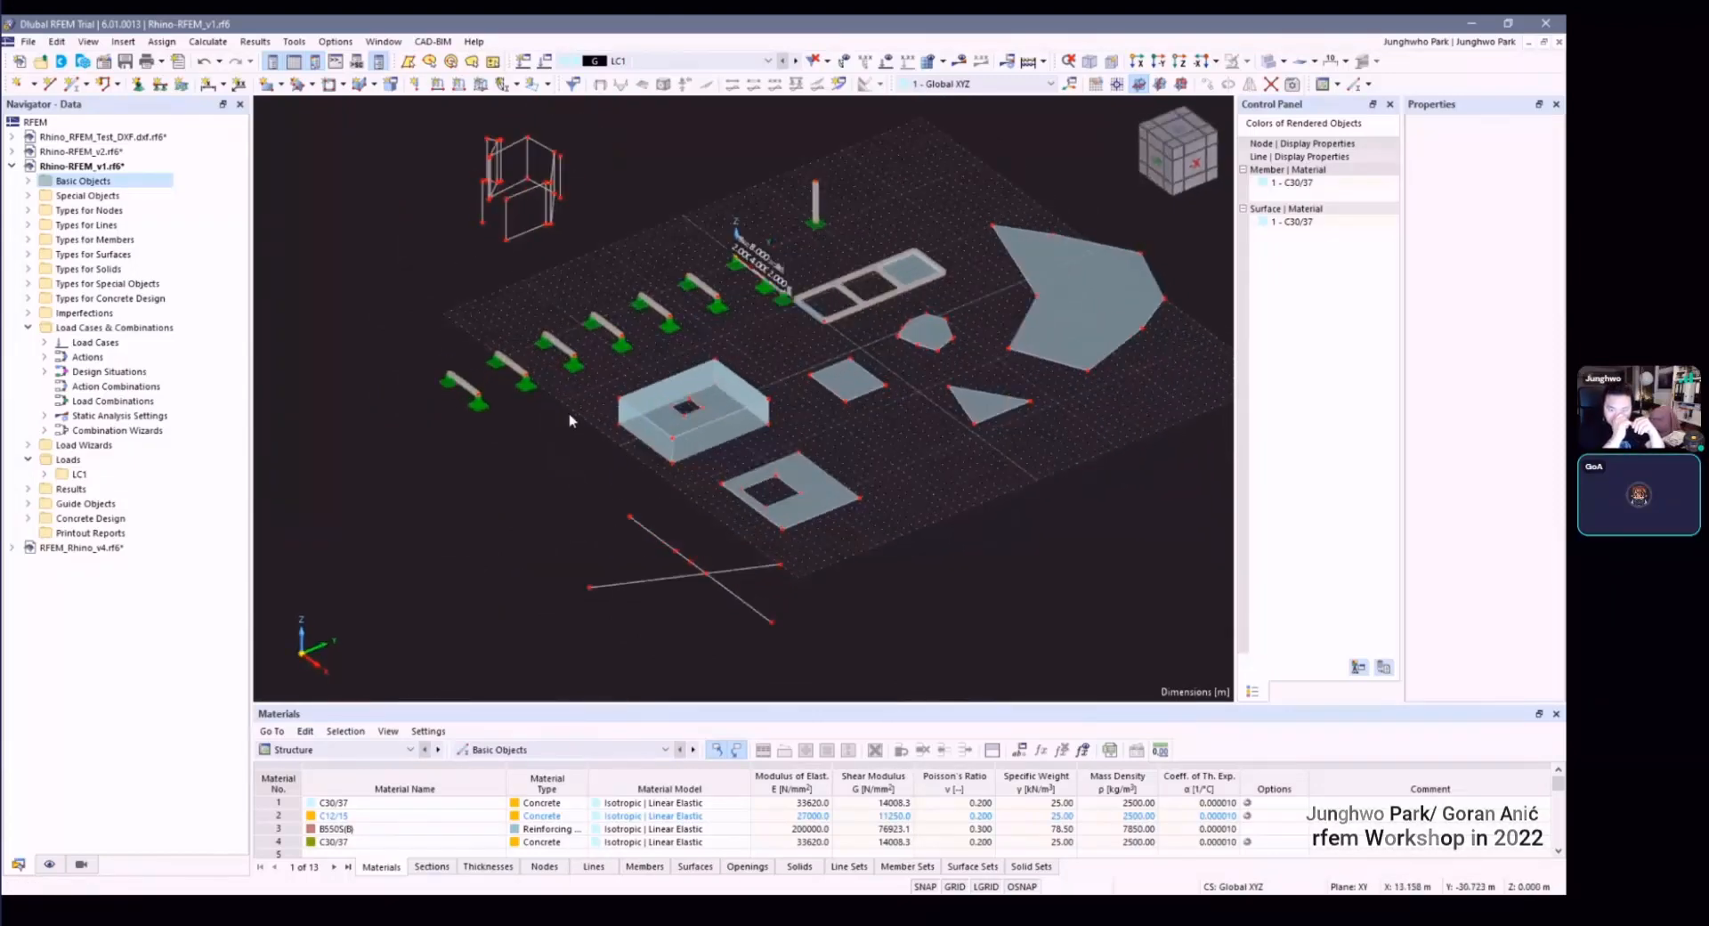
pyautogui.keyDown('ctrl'); pyautogui.moveTo(569, 413); pyautogui.dragTo(614, 421, button='middle'); pyautogui.keyUp('ctrl')
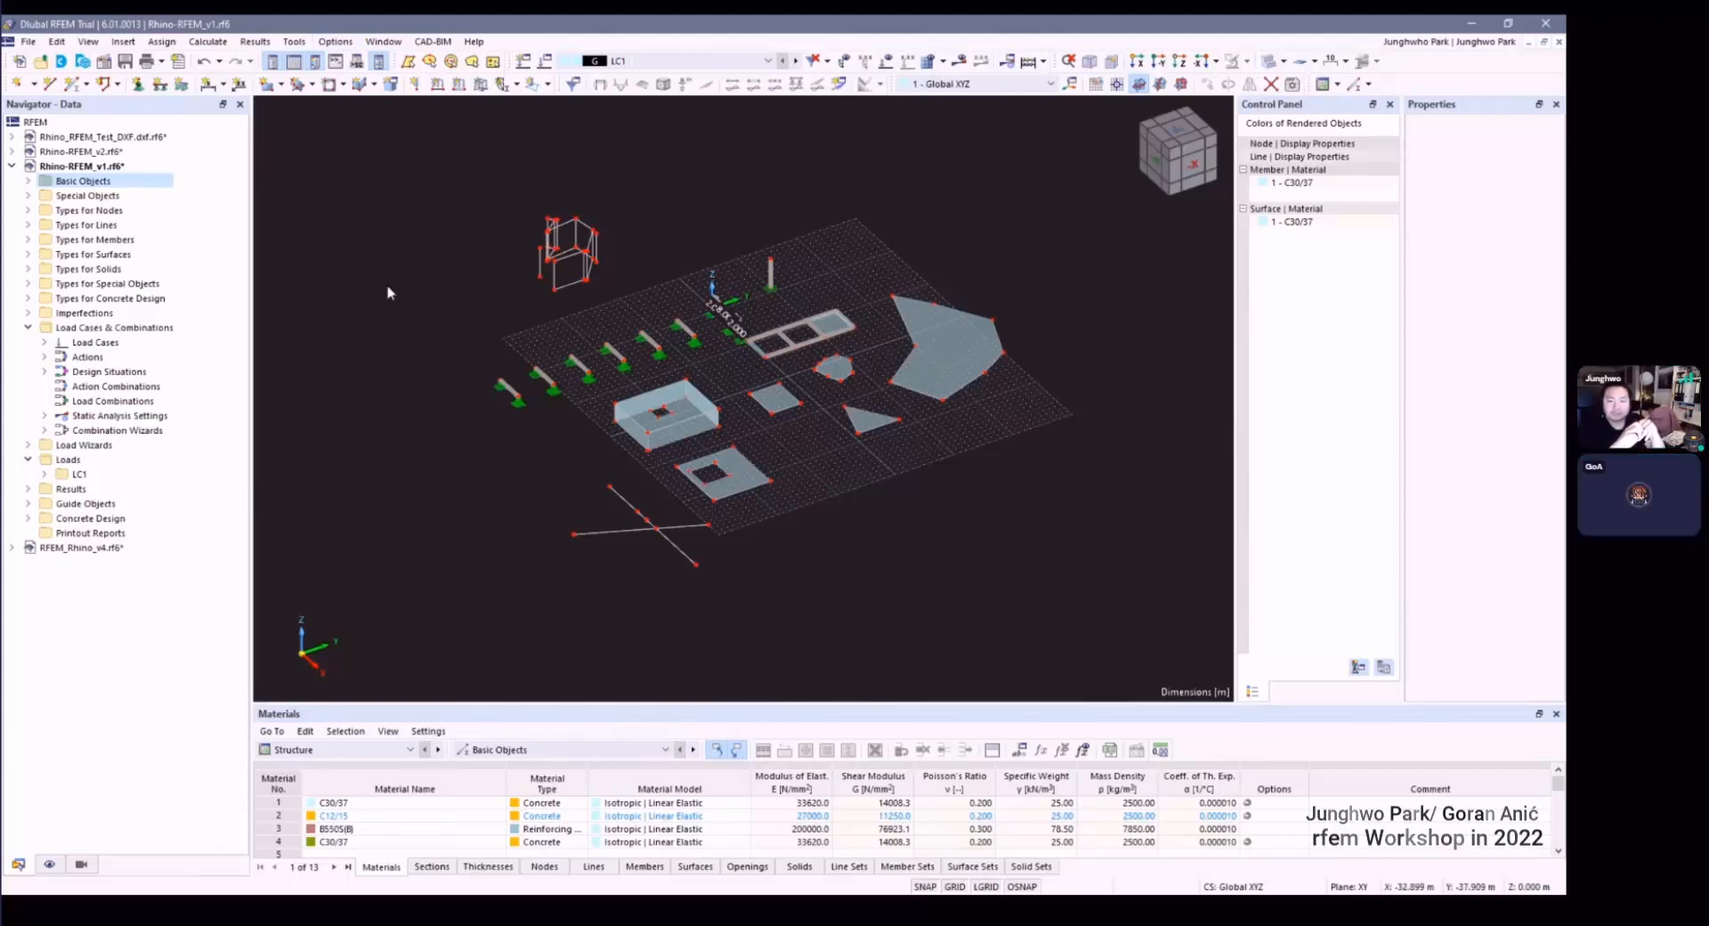
pyautogui.scroll(-2, 392, 285)
# Step: Switch to the Rhino-RFEM_v2.rf6 model and examine its frame, plates and box with line supports in 3D
pyautogui.click(384, 41)
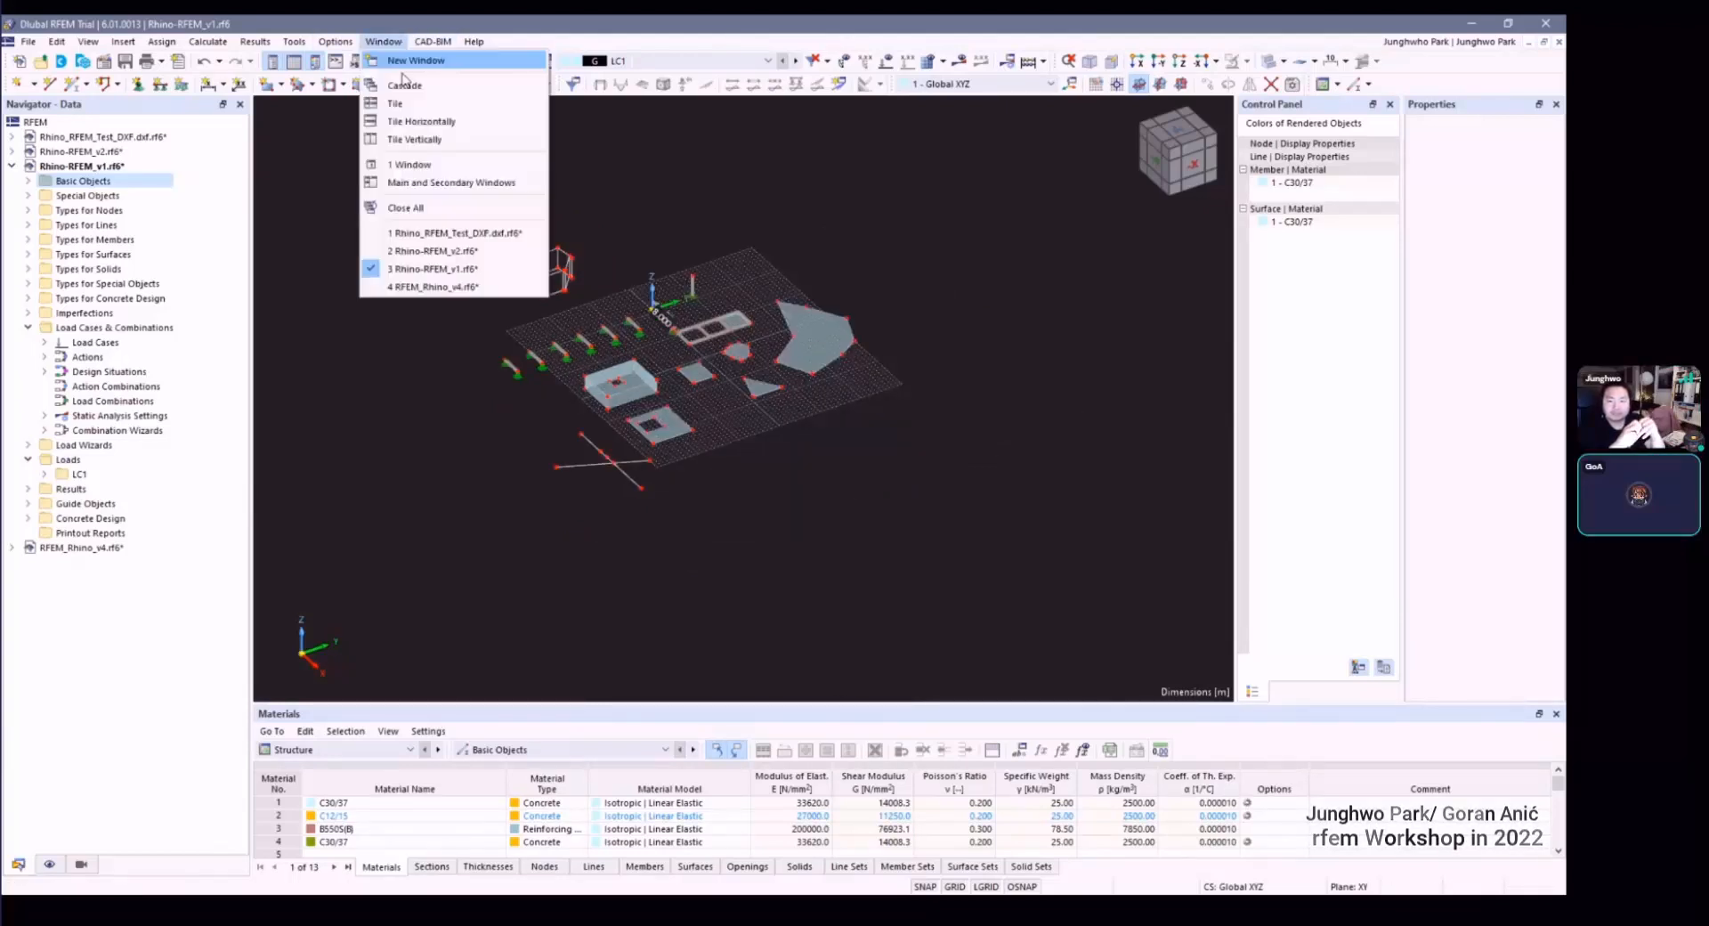
pyautogui.click(444, 245)
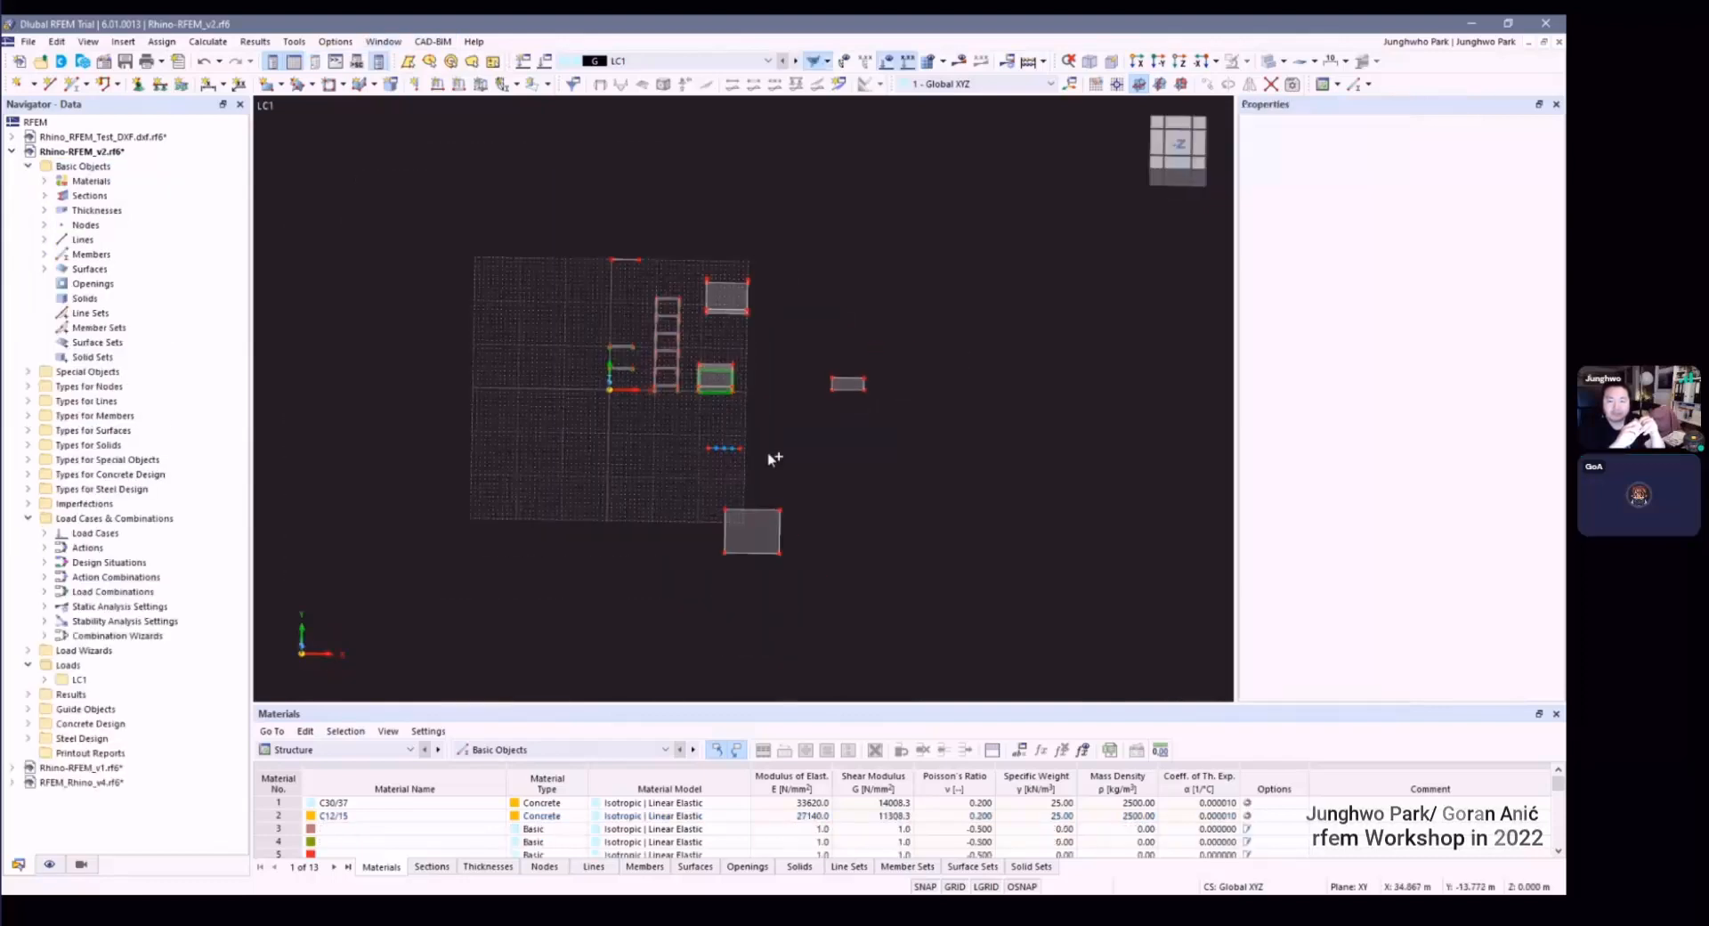
pyautogui.scroll(5, 725, 433)
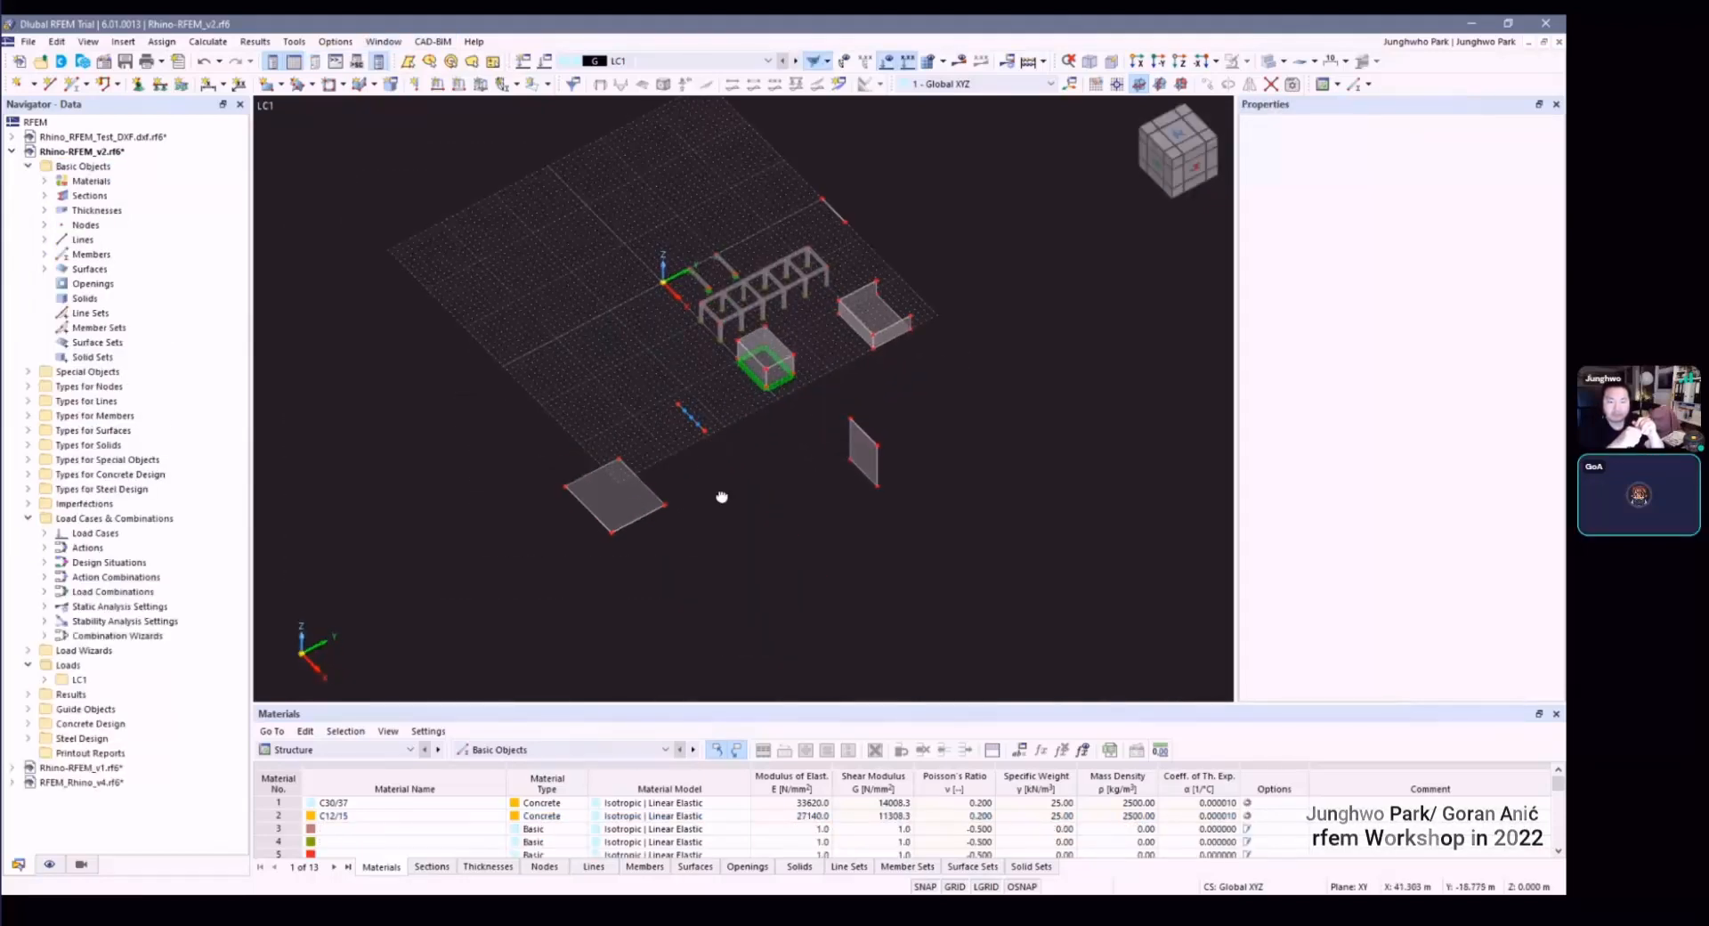
pyautogui.scroll(2, 721, 454)
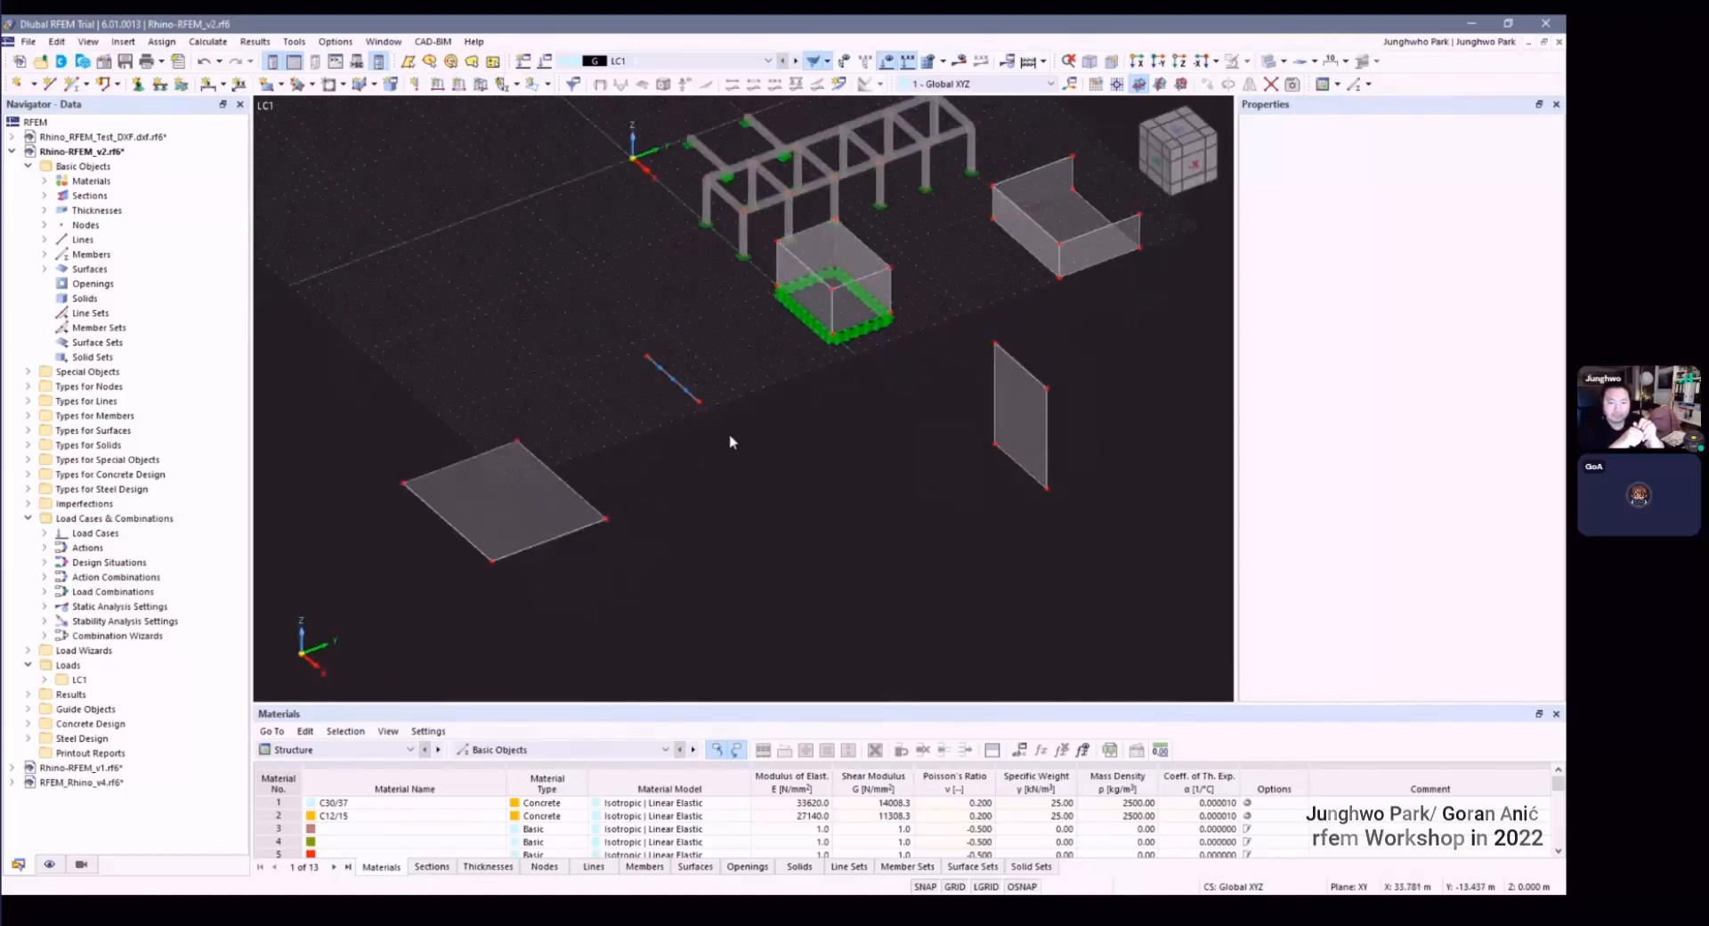
pyautogui.scroll(-4, 746, 428)
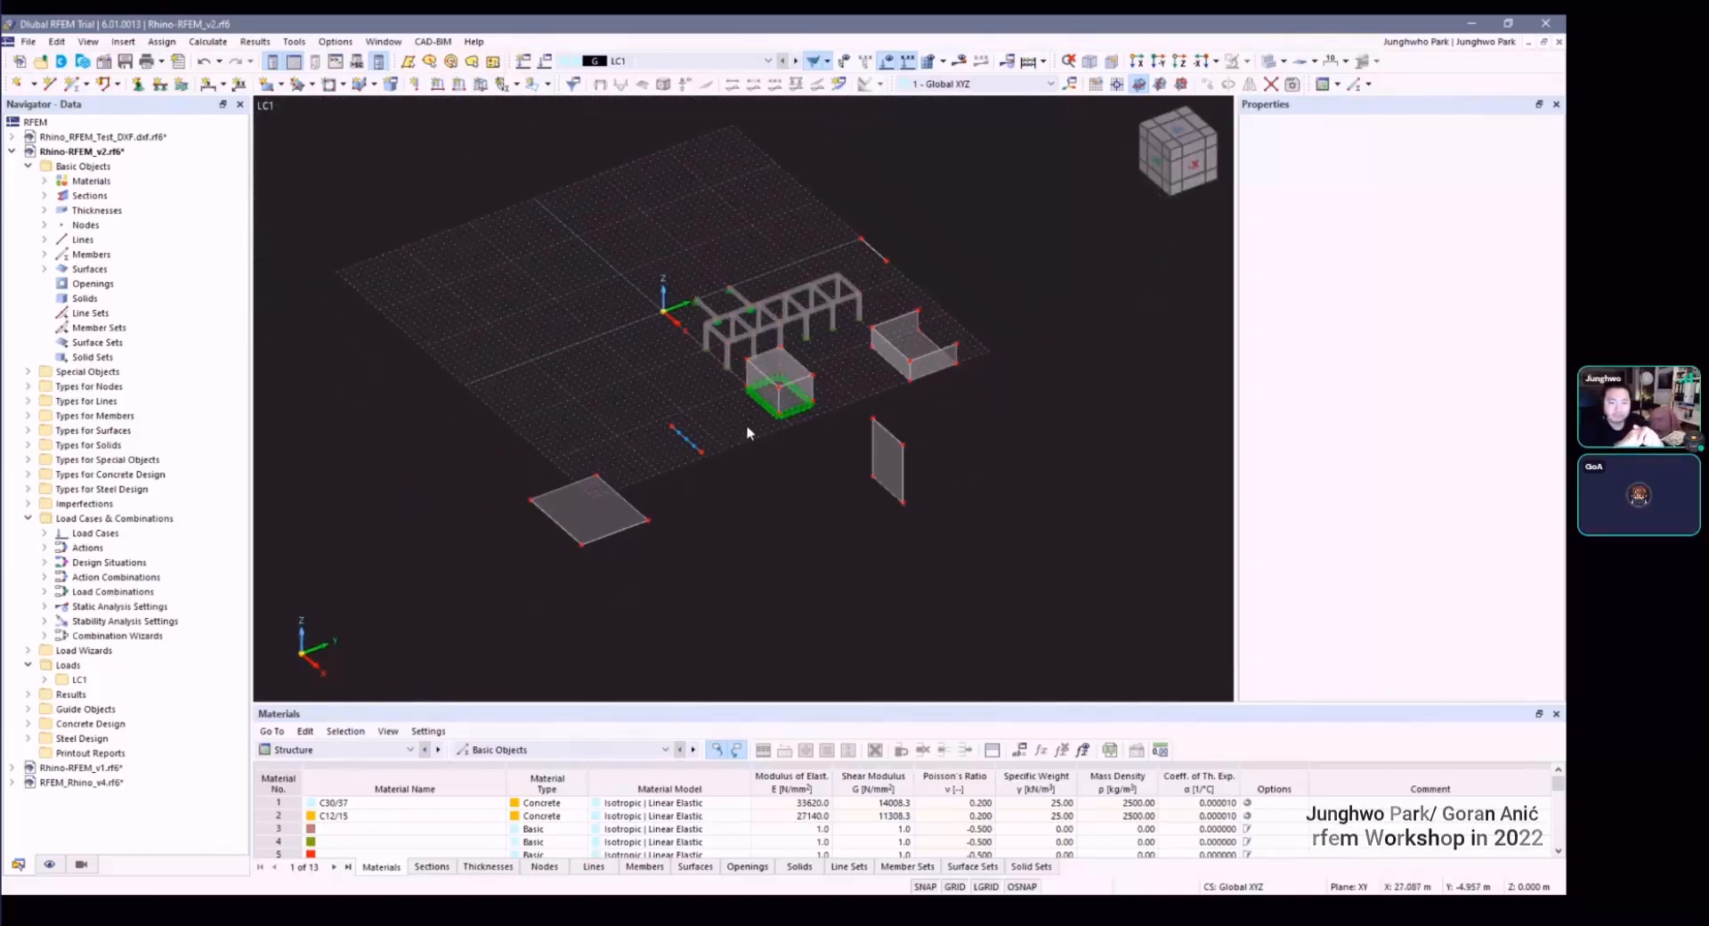
# Step: Return to the empty RFEM_Rhino_v4.rf6 model and inspect its work plane and origin
pyautogui.click(383, 41)
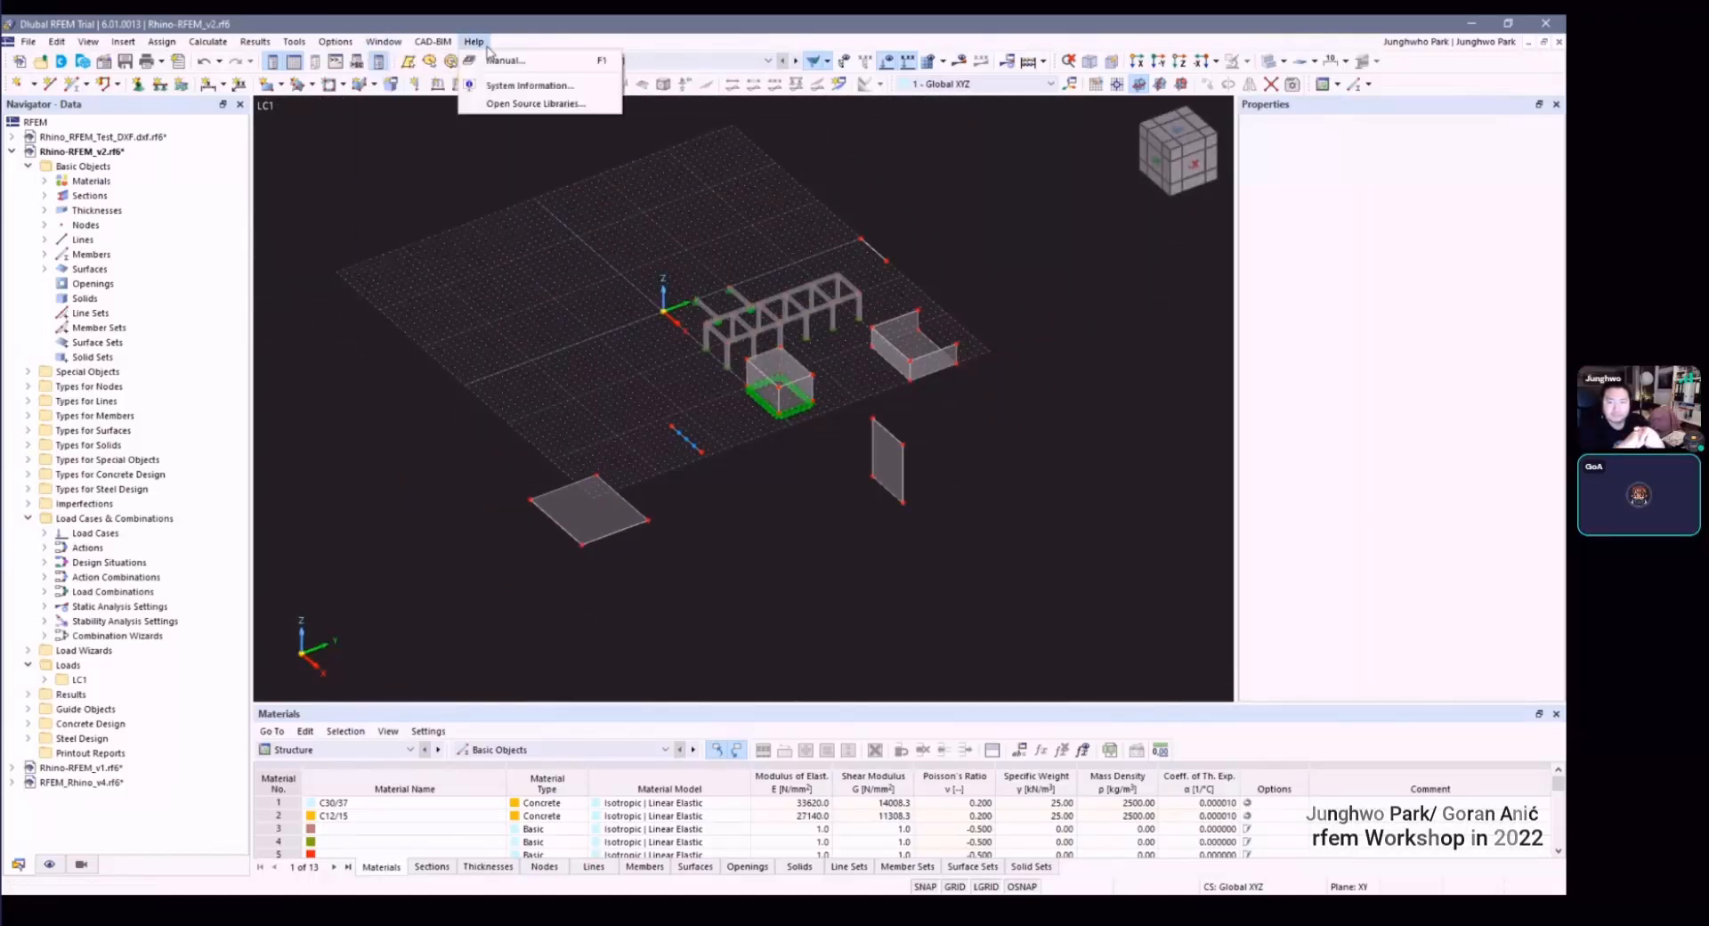
pyautogui.click(433, 41)
pyautogui.click(335, 41)
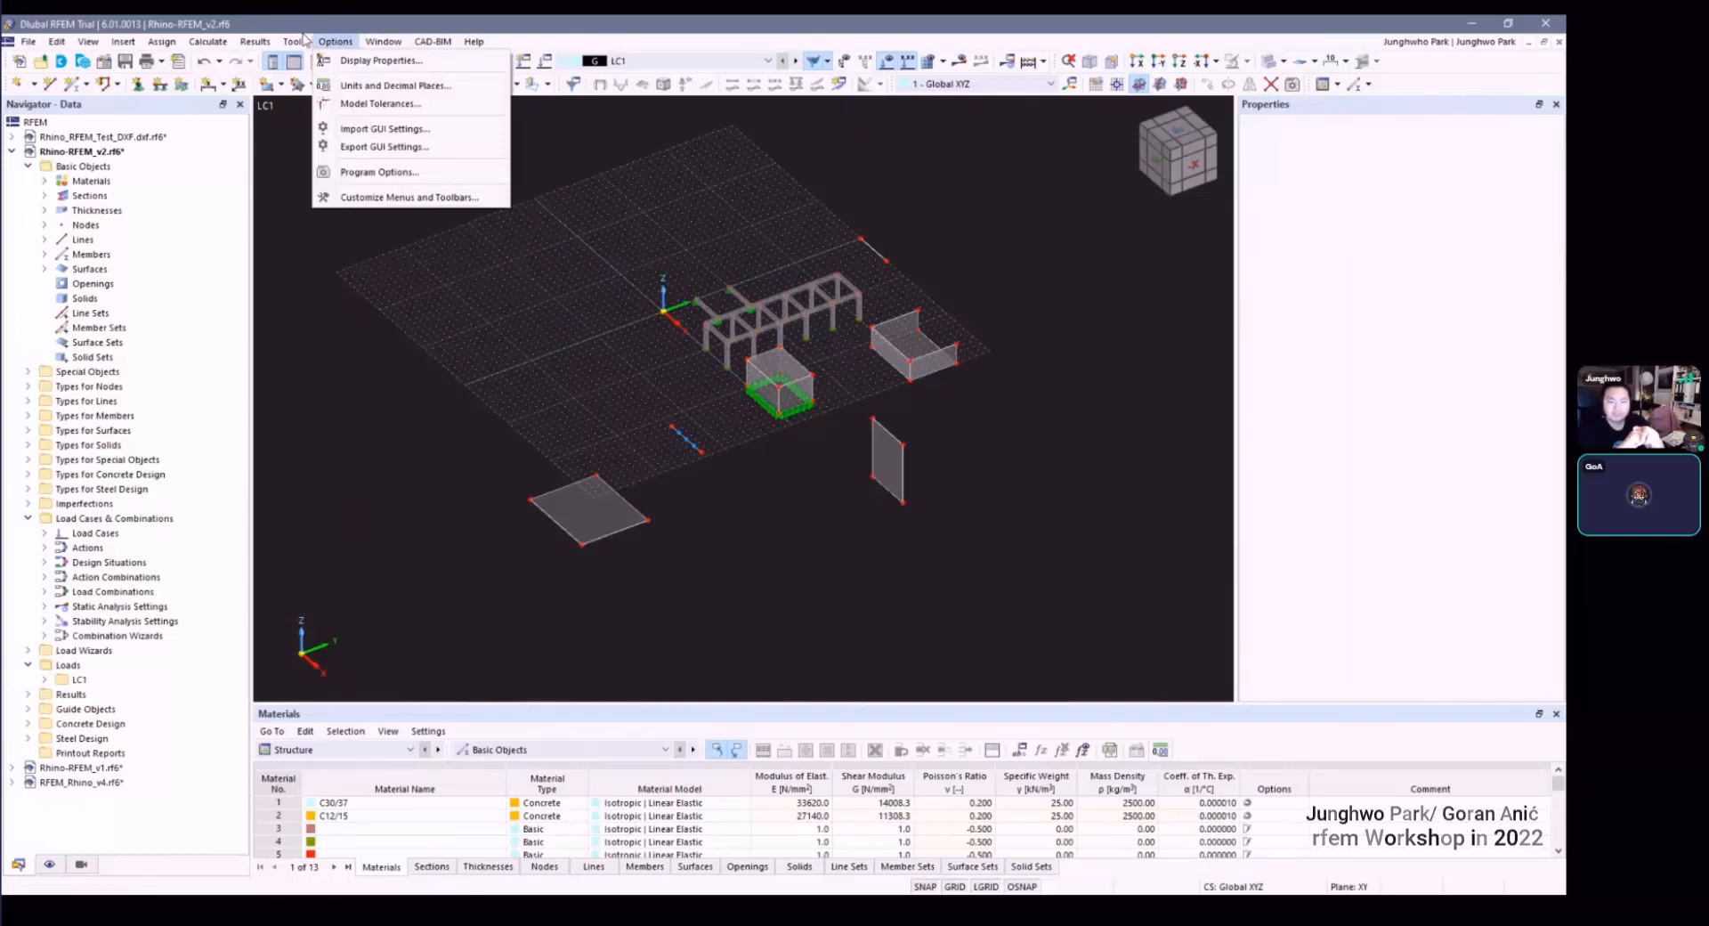
pyautogui.moveTo(392, 41)
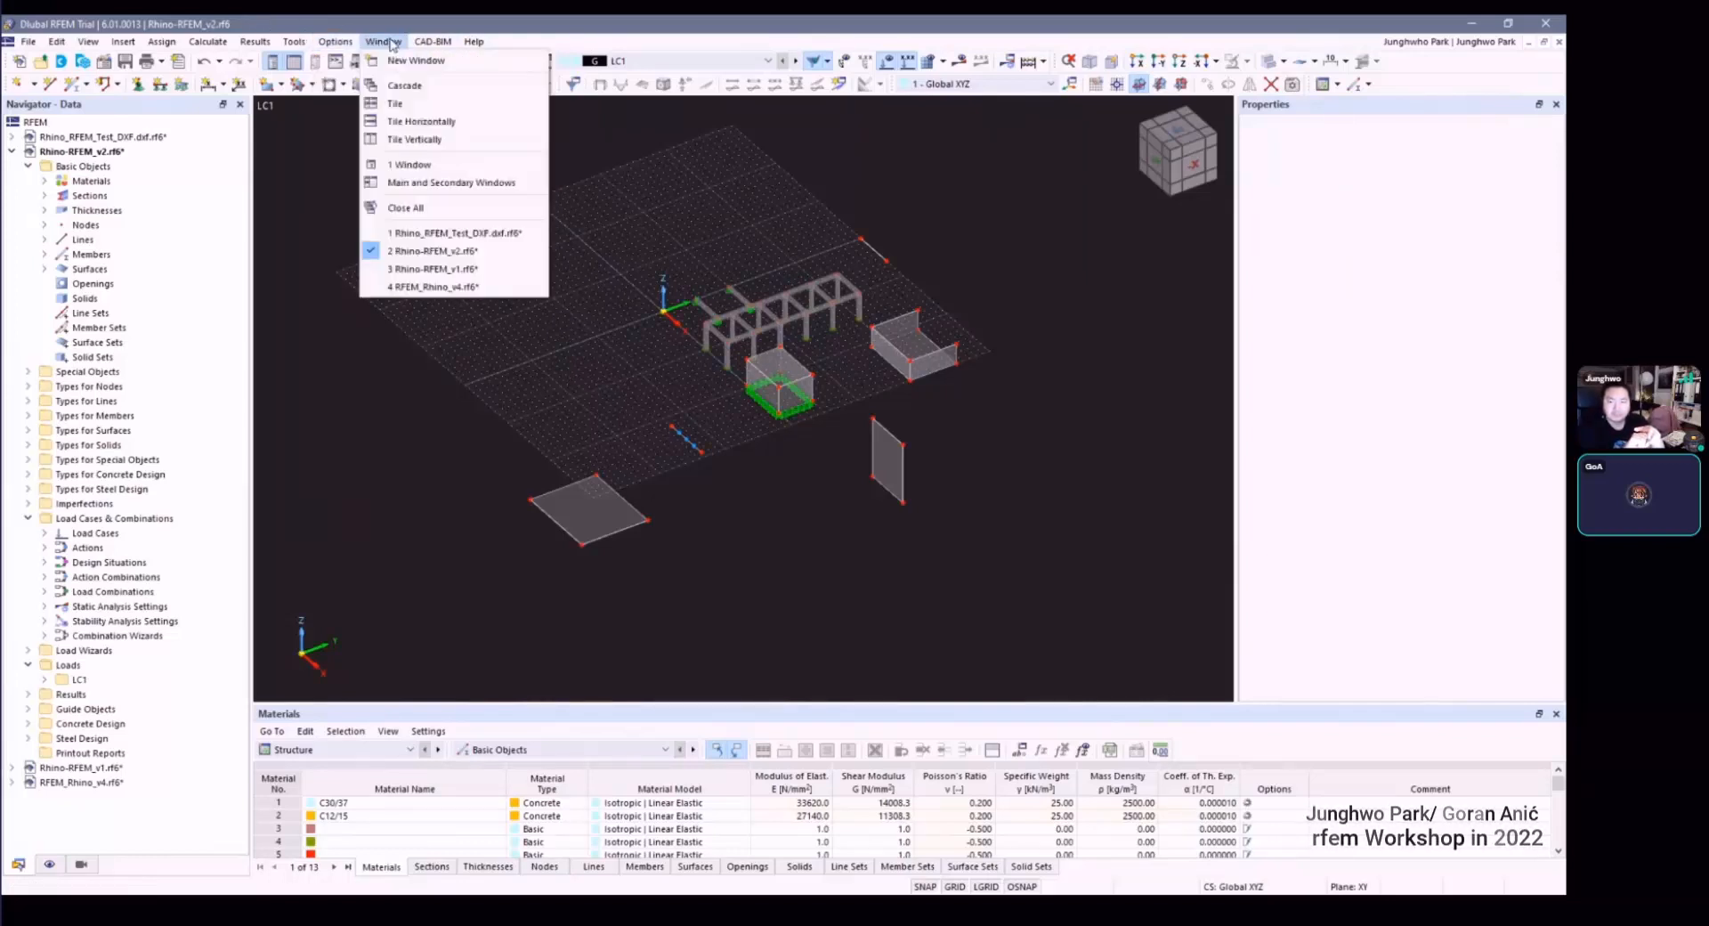
pyautogui.click(485, 287)
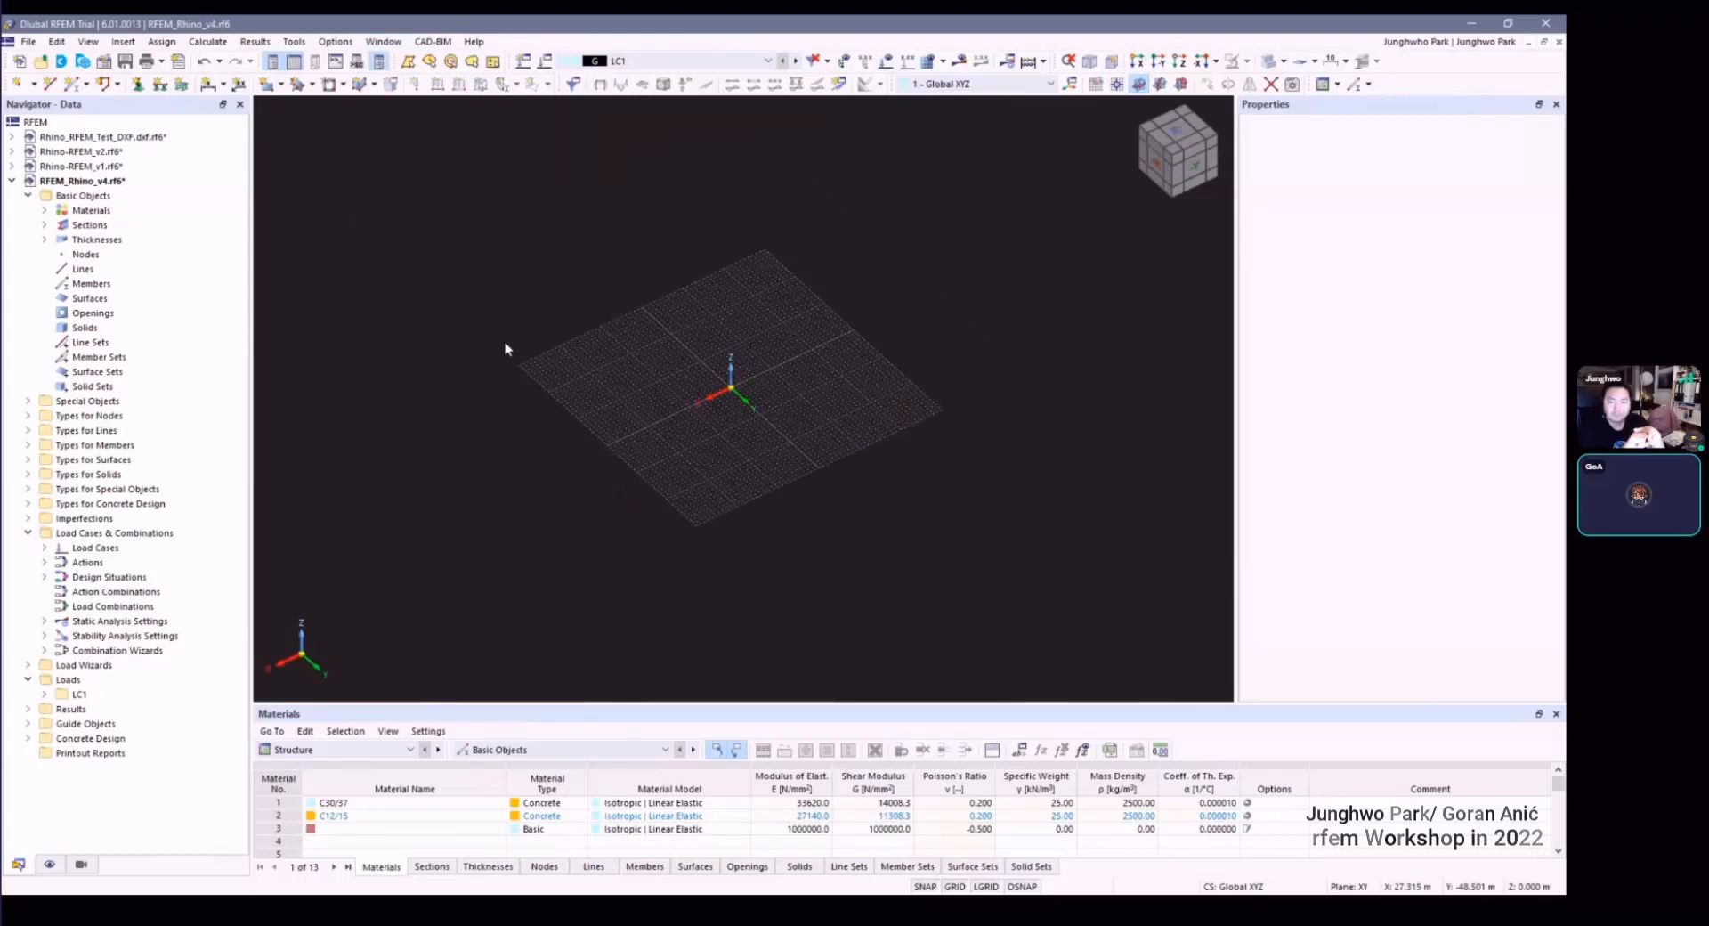
pyautogui.scroll(3, 737, 425)
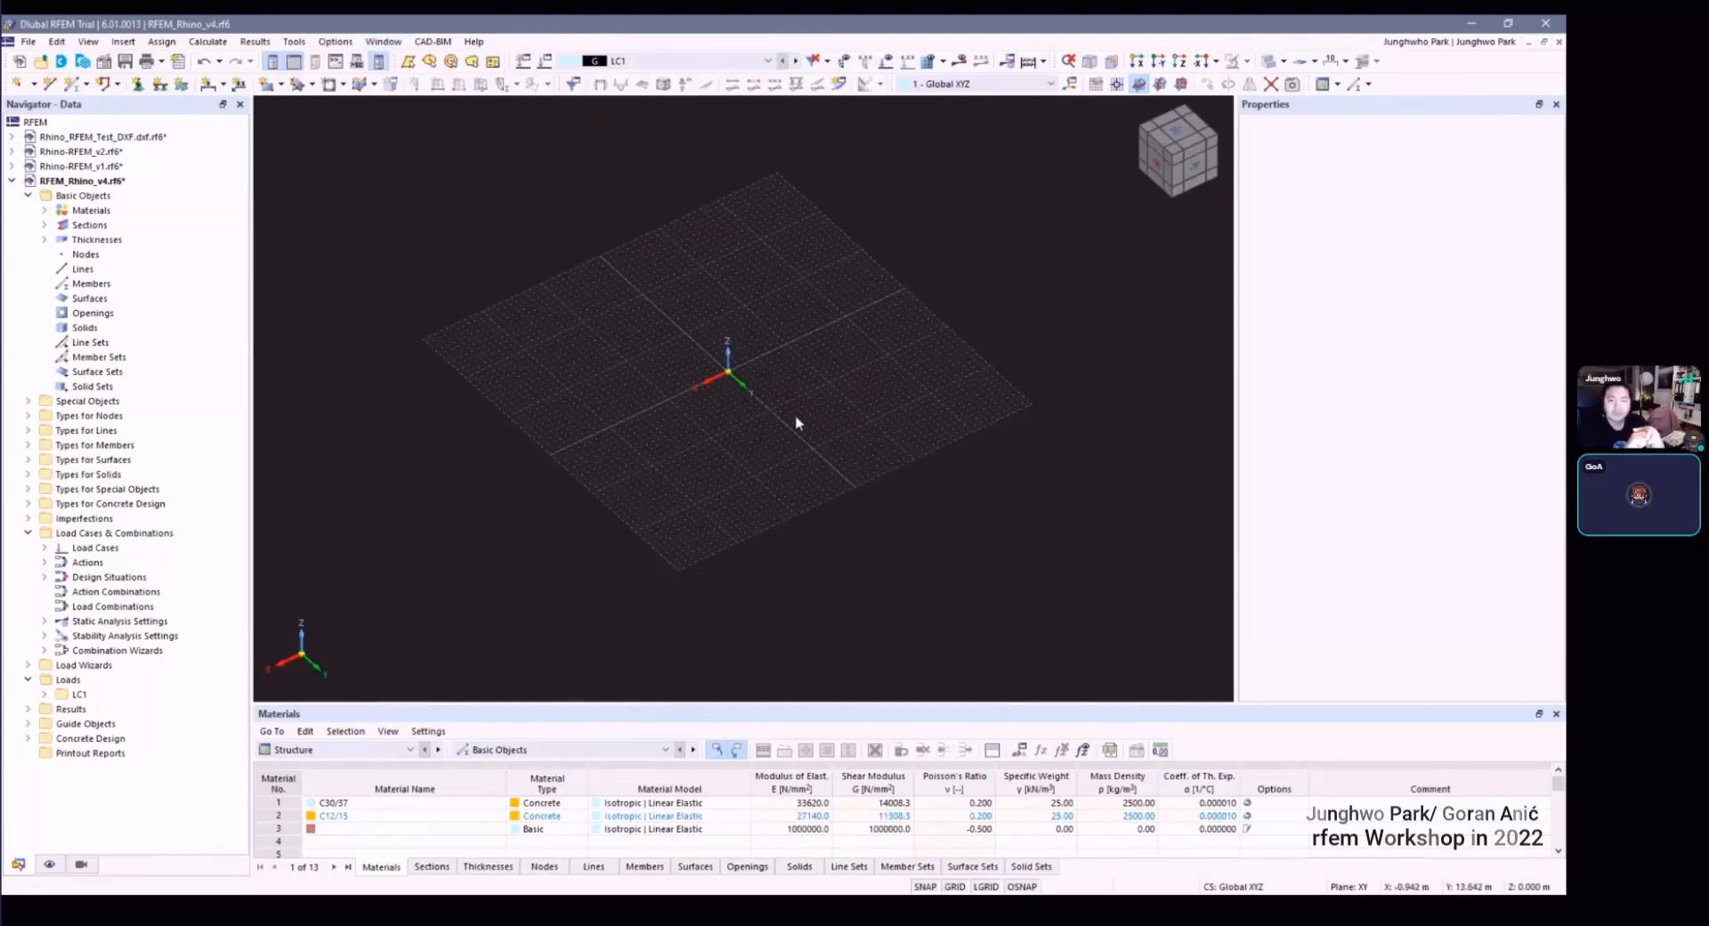
pyautogui.scroll(2, 793, 415)
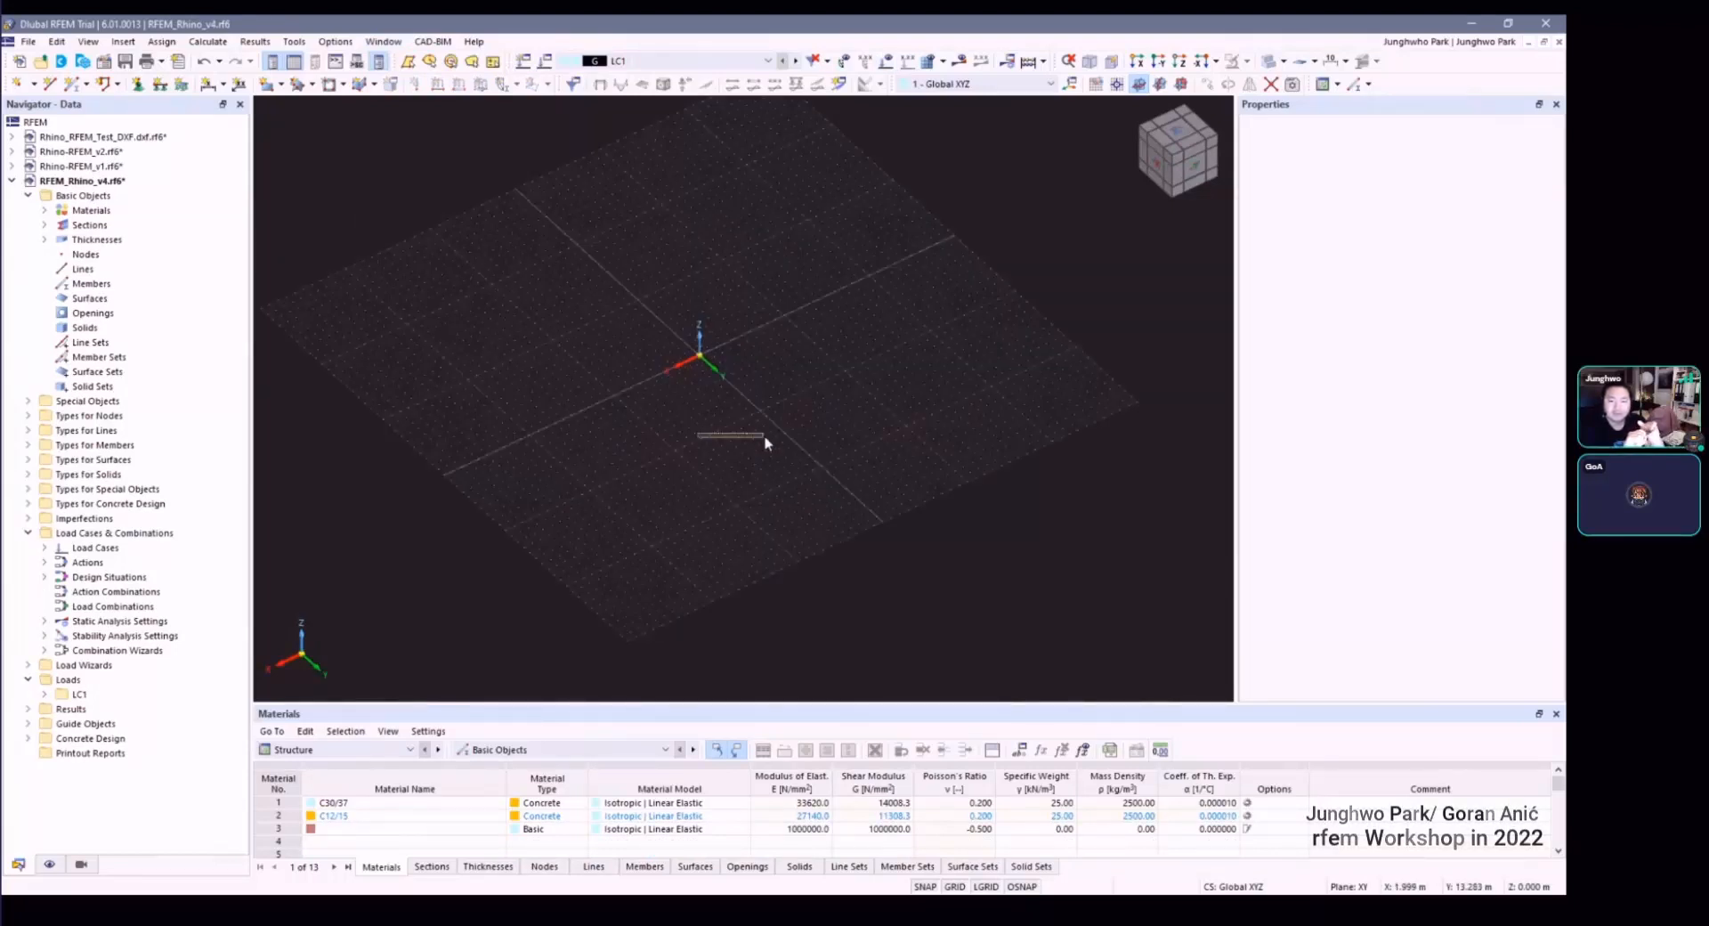
pyautogui.scroll(2, 712, 429)
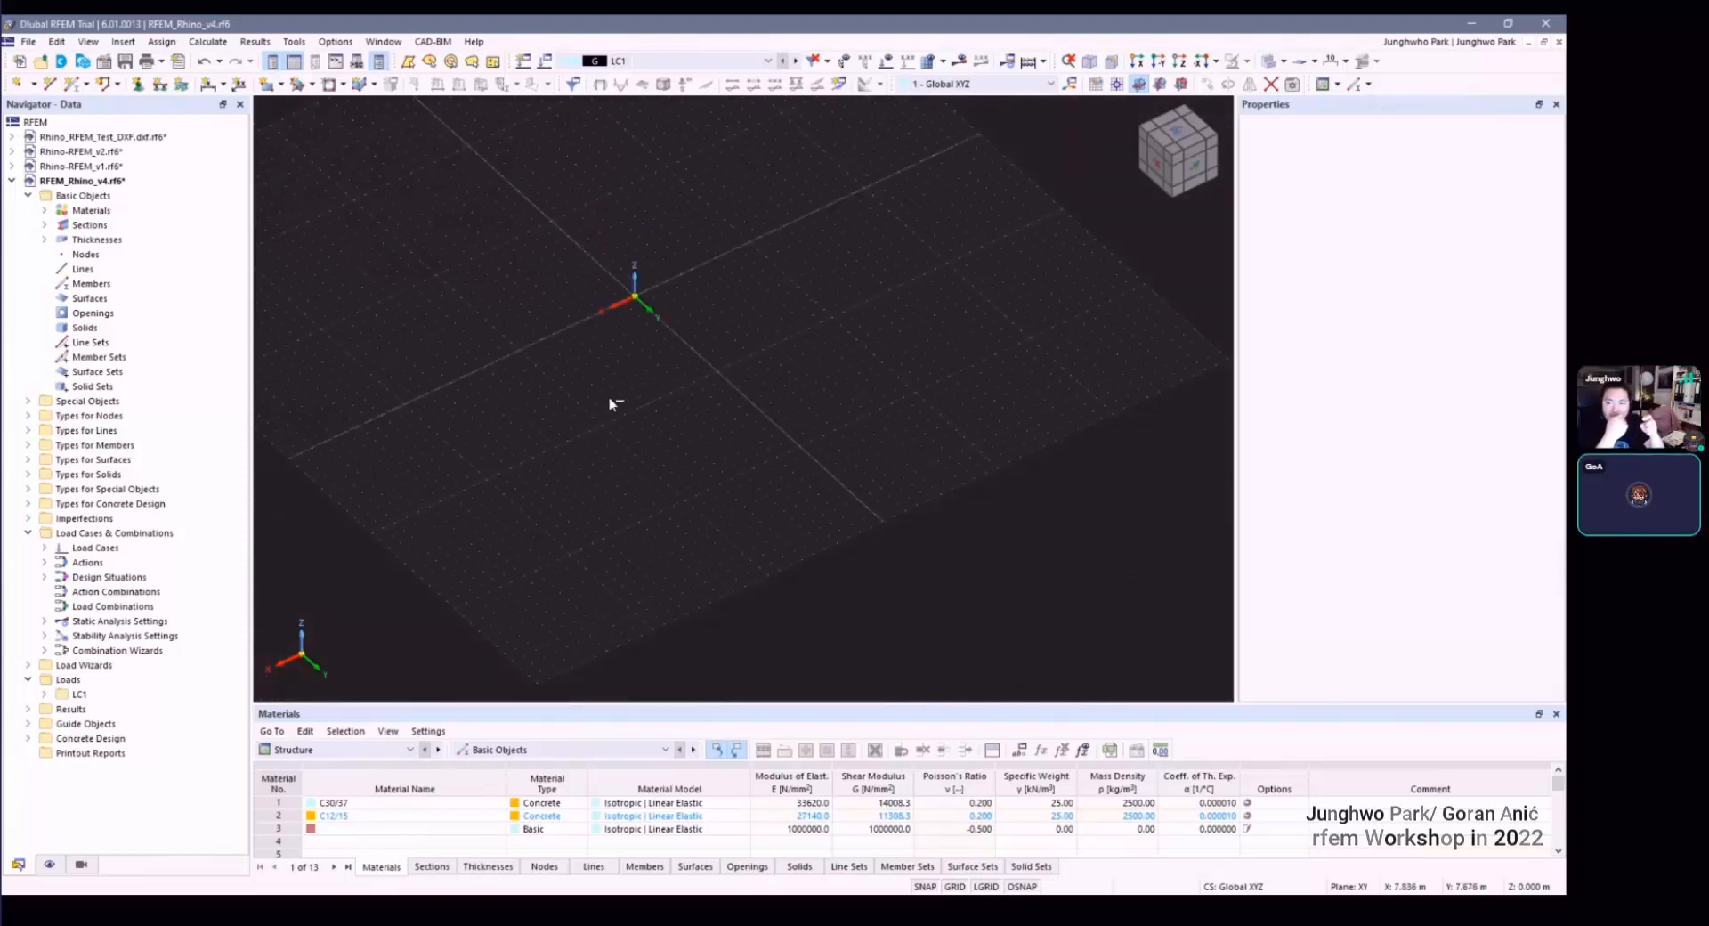
pyautogui.keyDown('ctrl'); pyautogui.moveTo(703, 389); pyautogui.dragTo(831, 393, button='middle'); pyautogui.keyUp('ctrl')
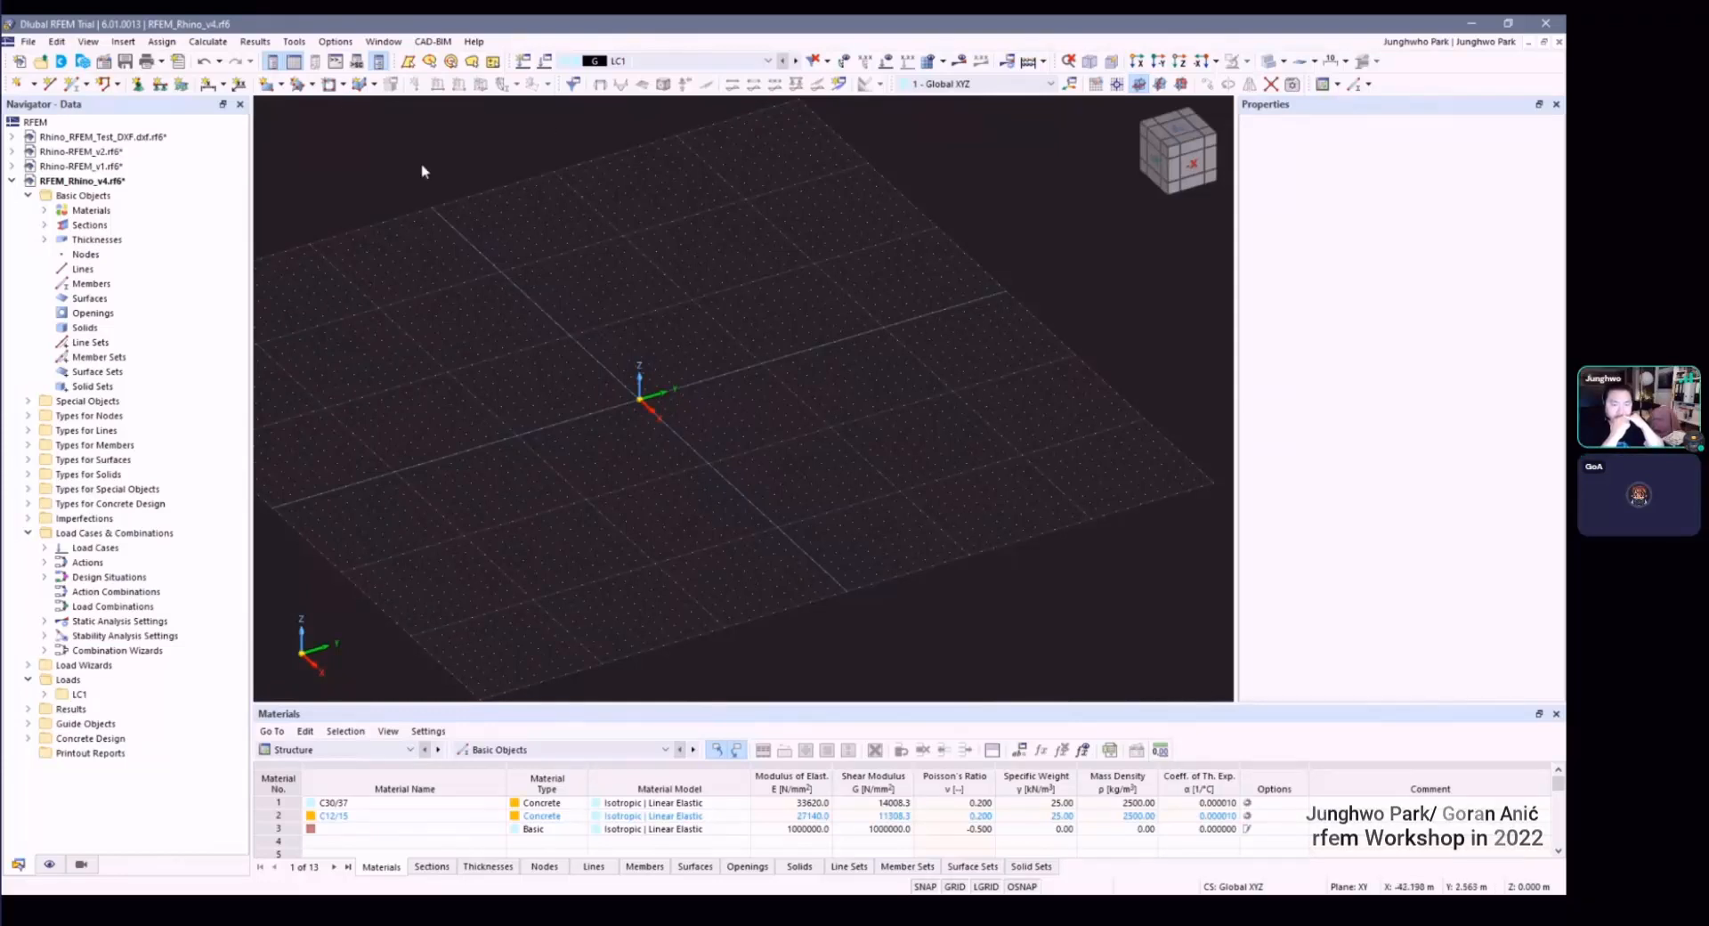
pyautogui.scroll(-2, 639, 303)
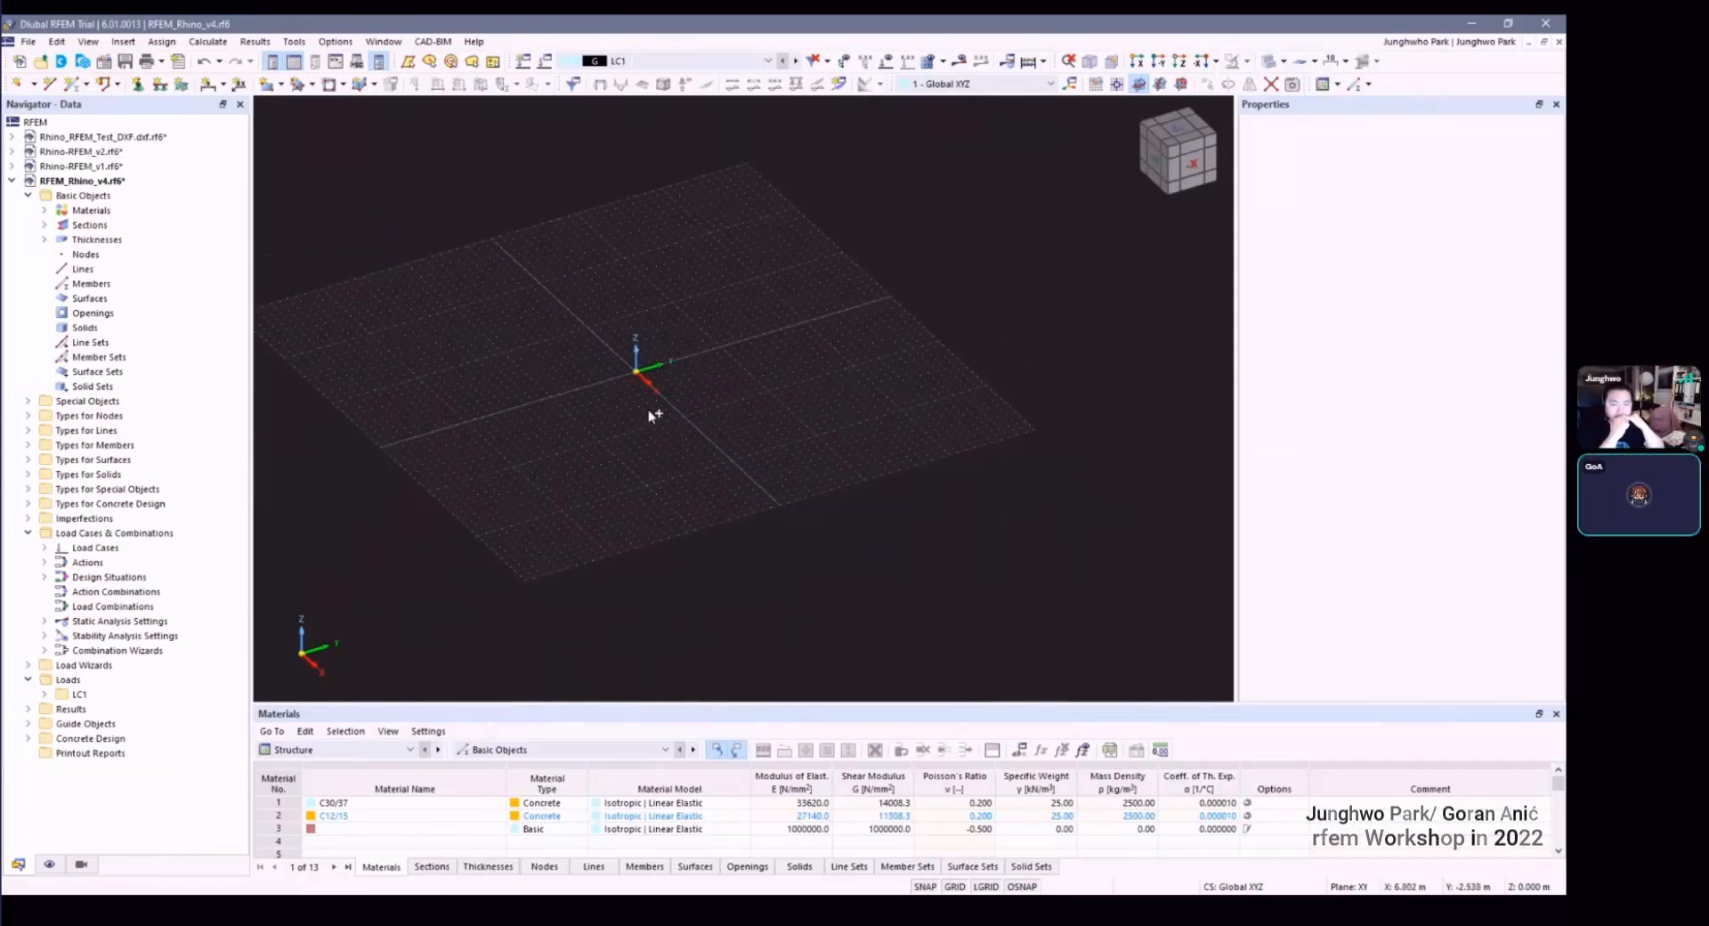
# Step: Open the base data of RFEM_Rhino_v4 and review the standard groups and national annexes available for load case classification
pyautogui.rightClick(94, 179)
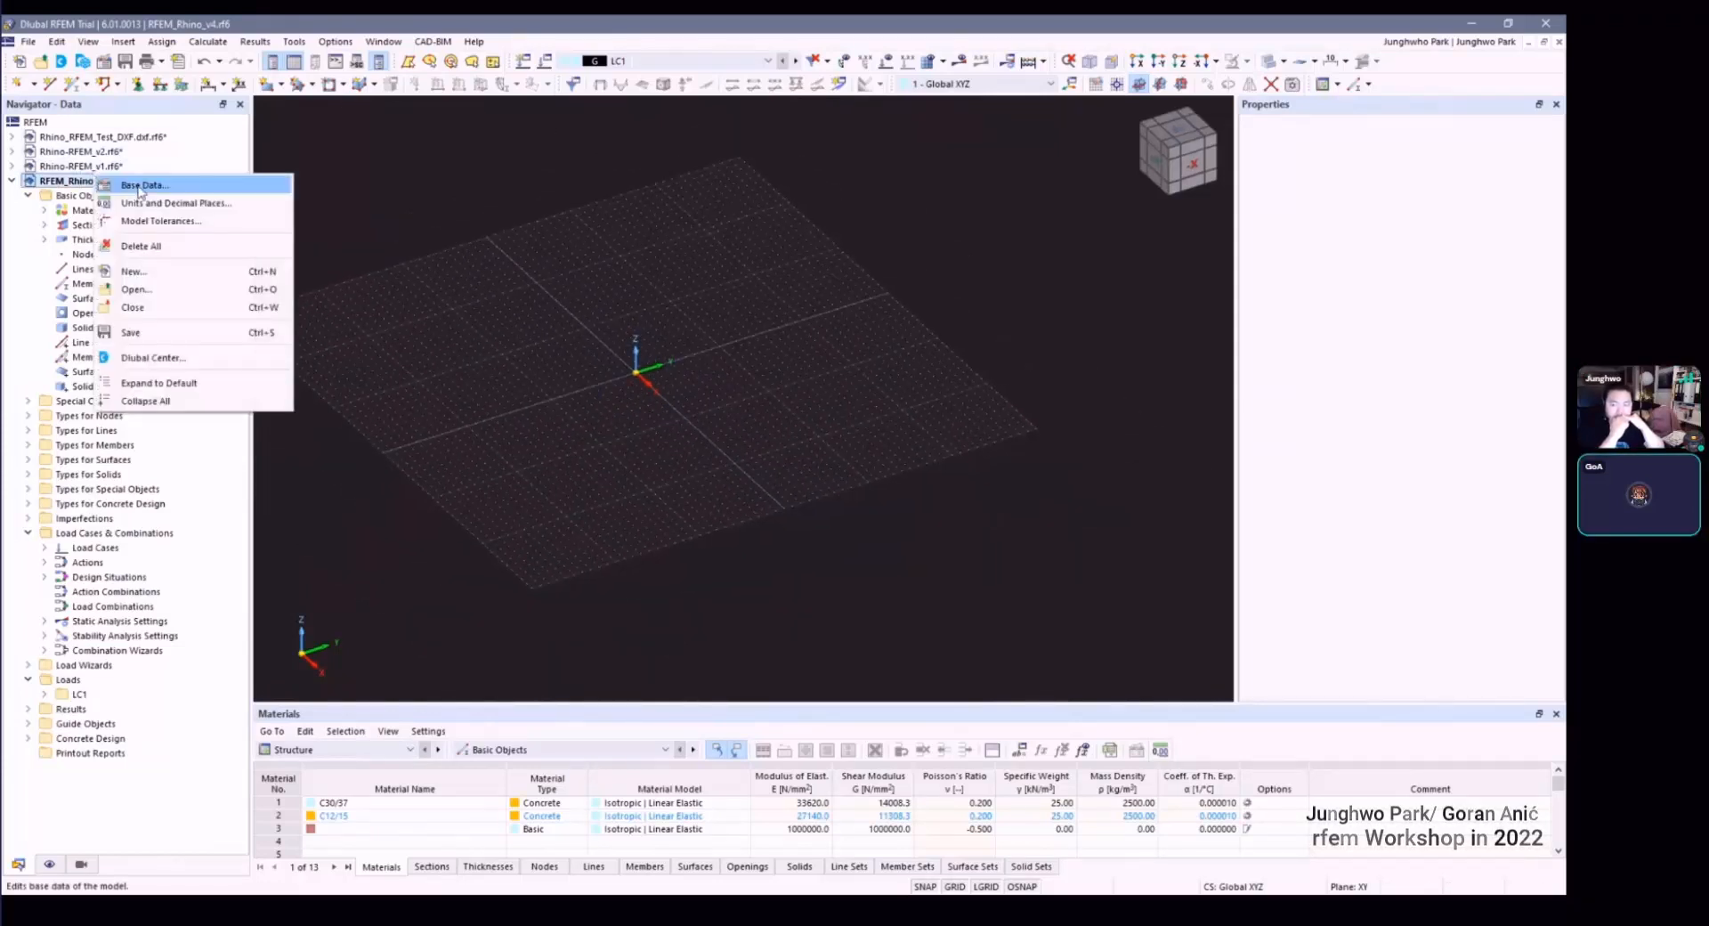
pyautogui.click(138, 186)
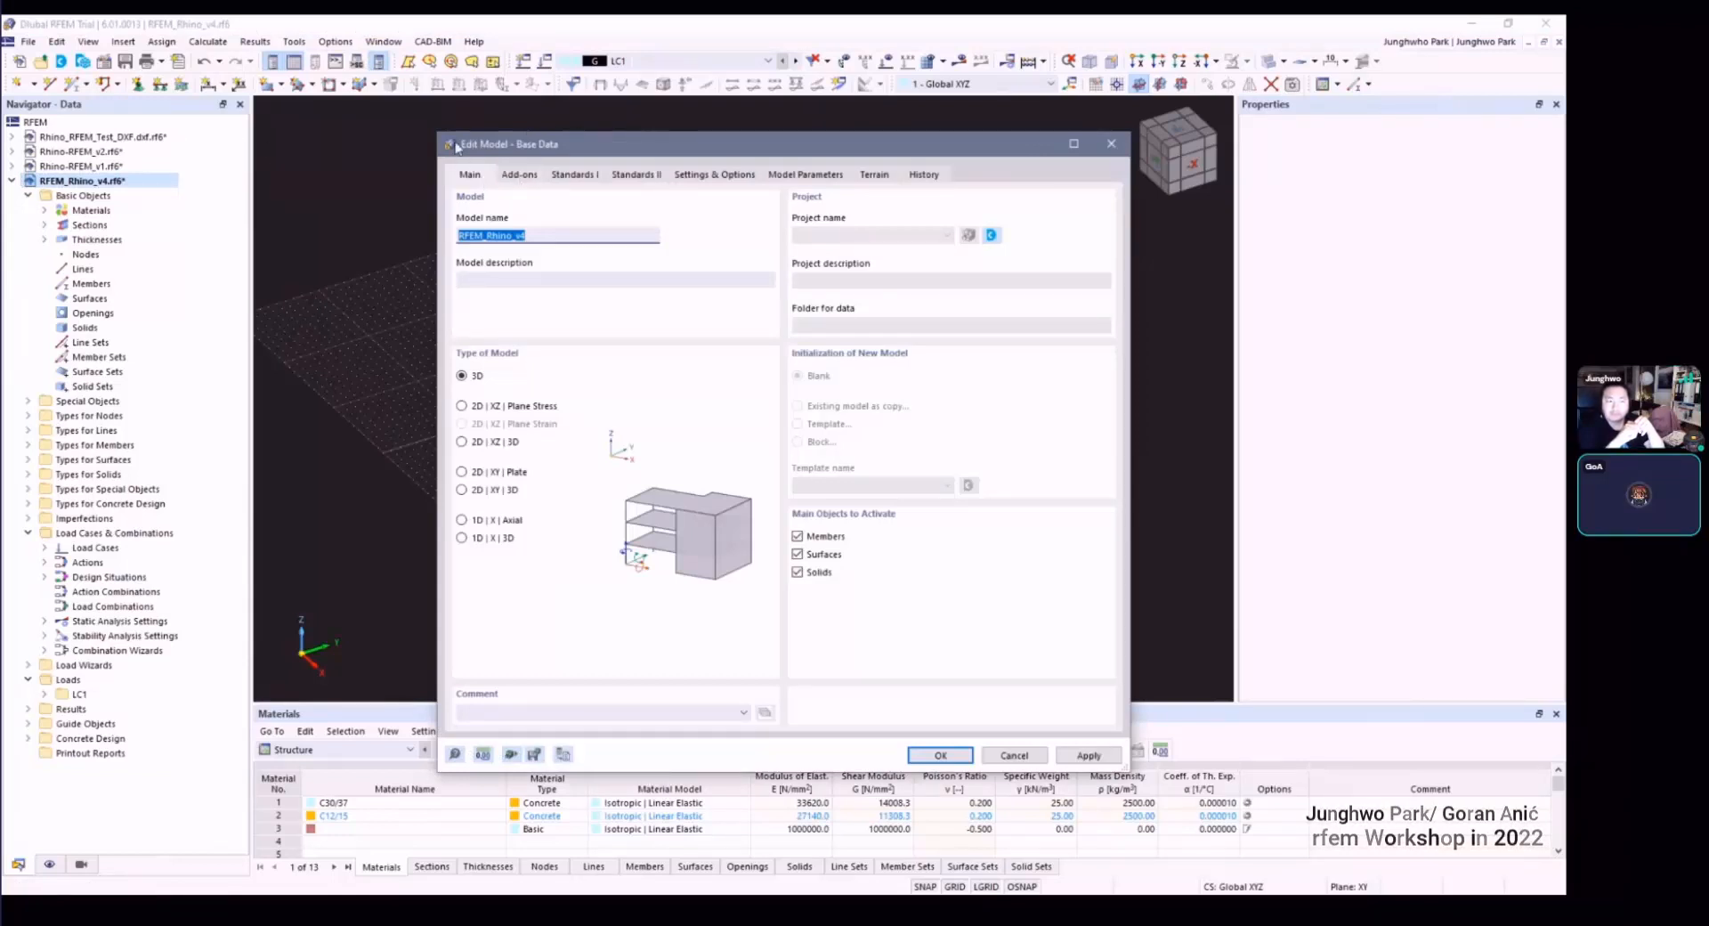
pyautogui.click(524, 176)
pyautogui.click(576, 176)
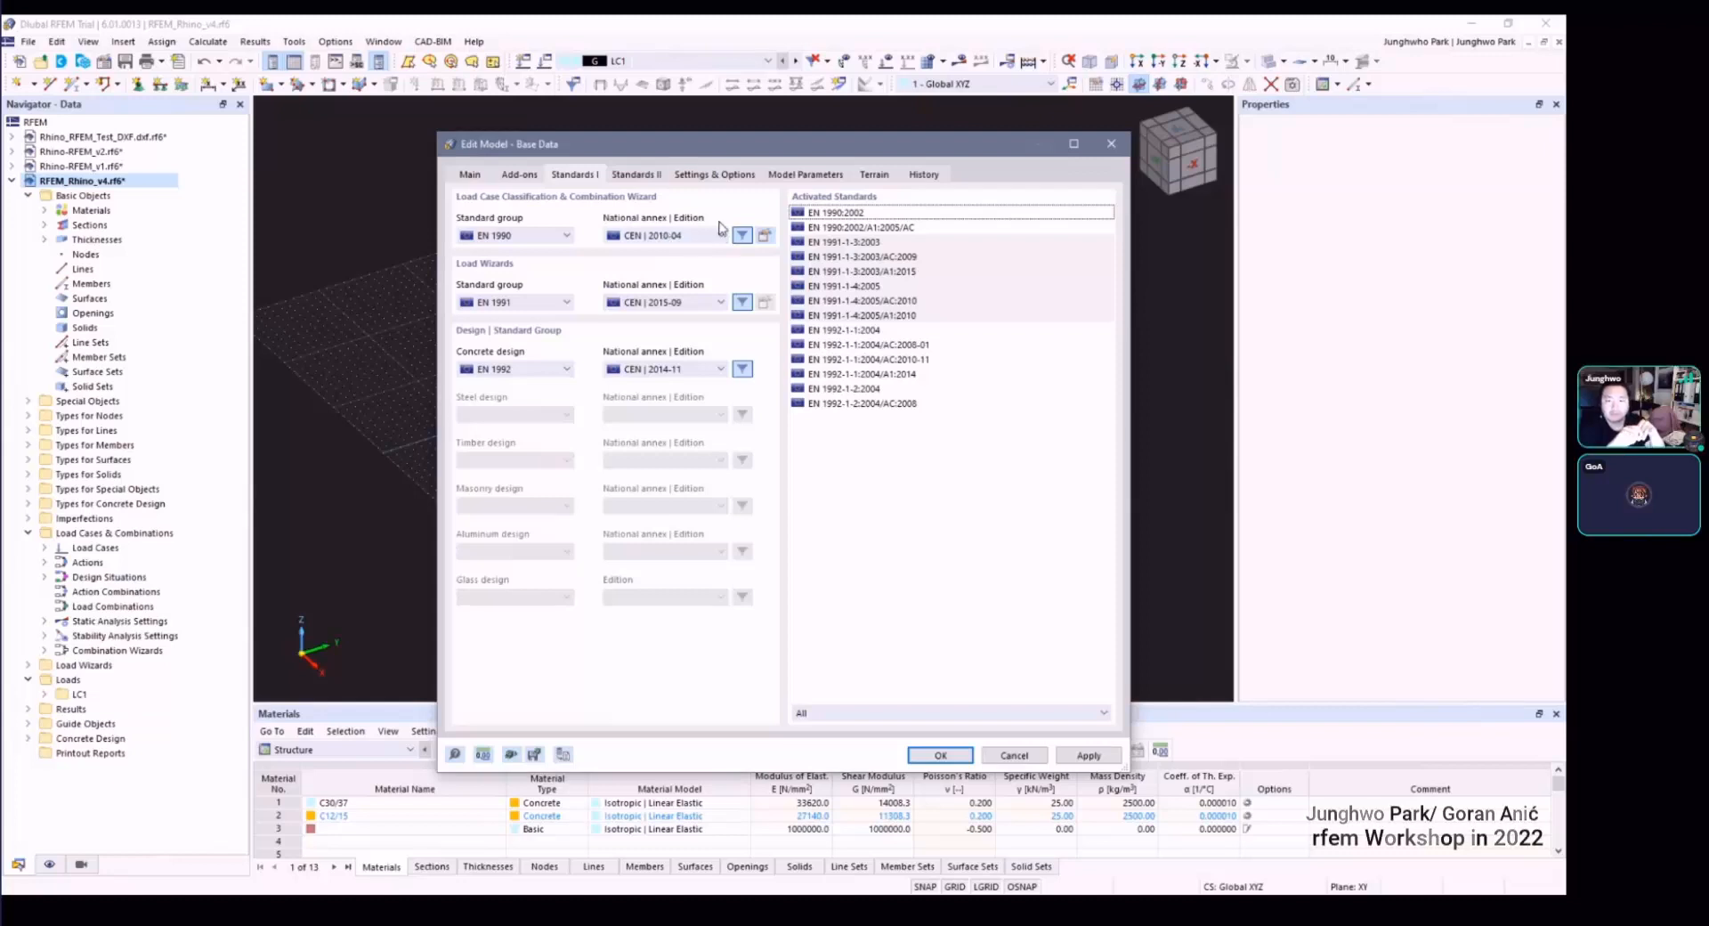
pyautogui.click(566, 235)
pyautogui.click(566, 237)
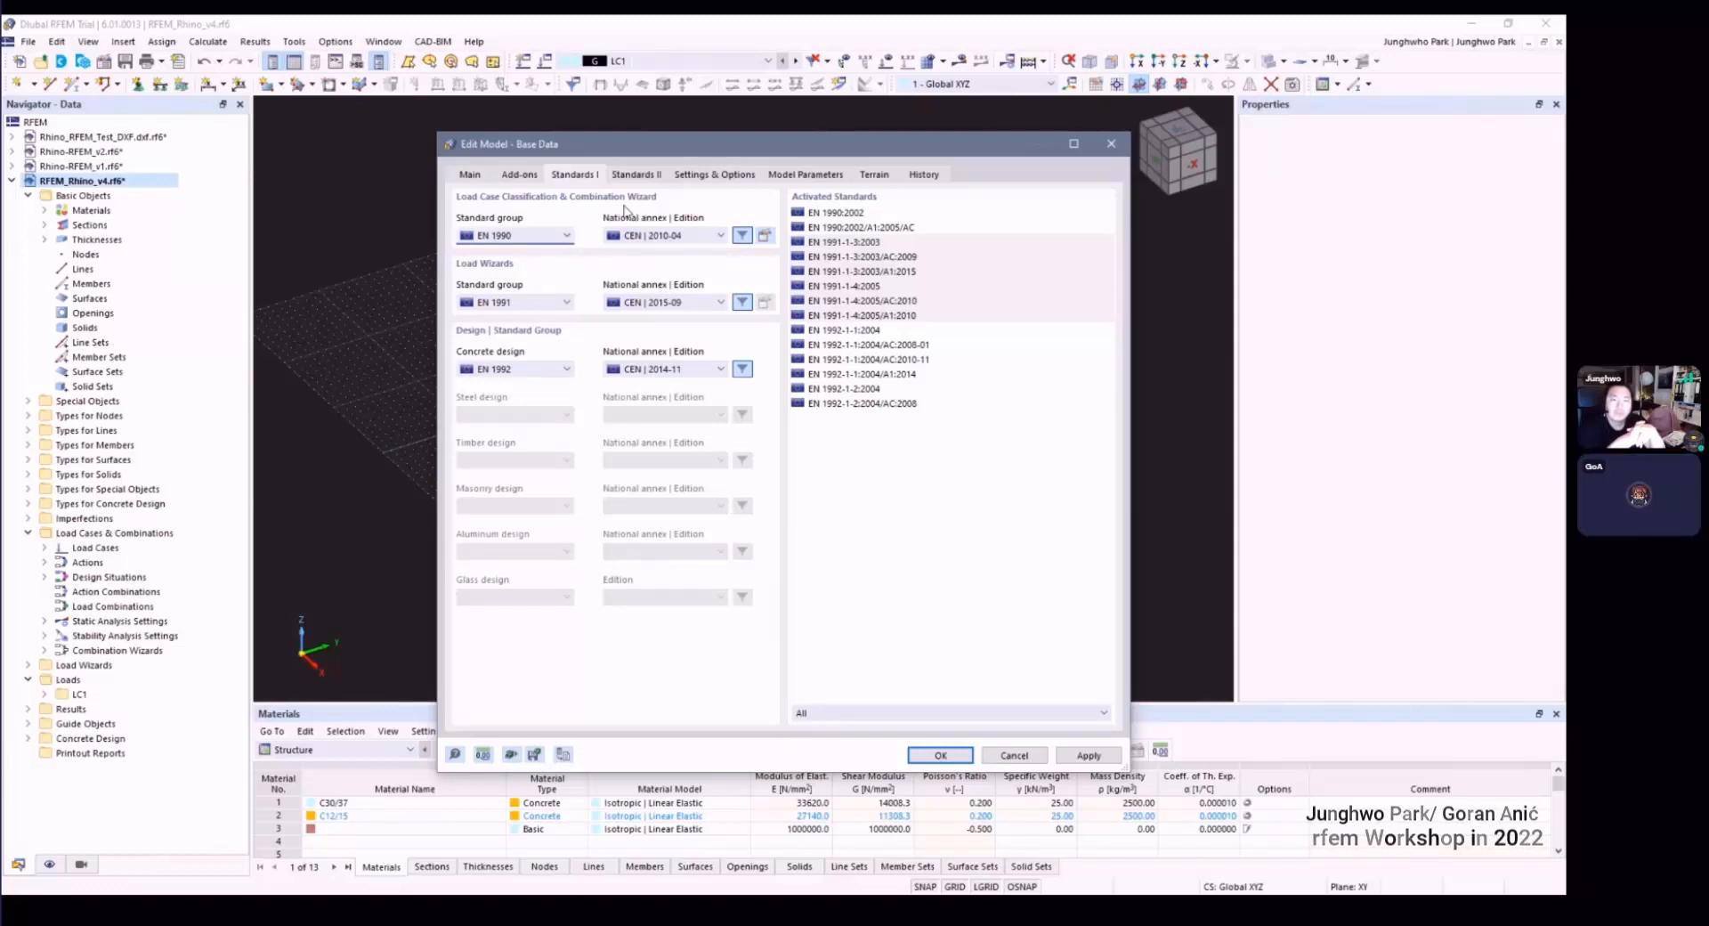
pyautogui.click(675, 236)
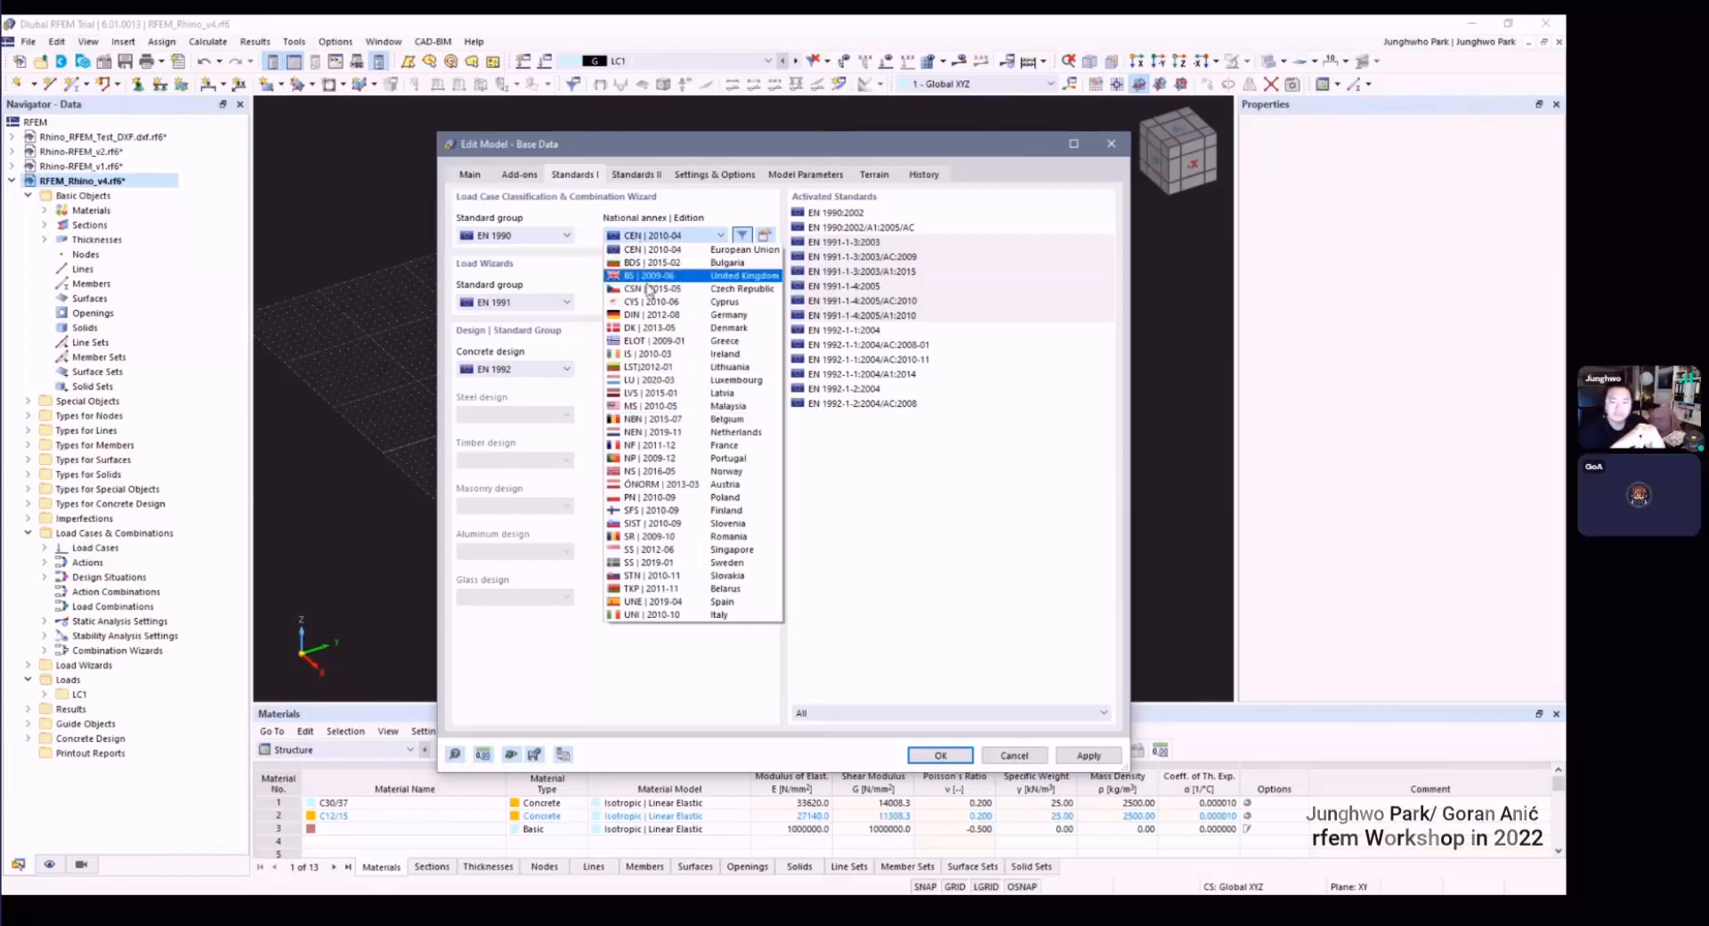
pyautogui.click(688, 238)
pyautogui.click(688, 236)
pyautogui.click(525, 236)
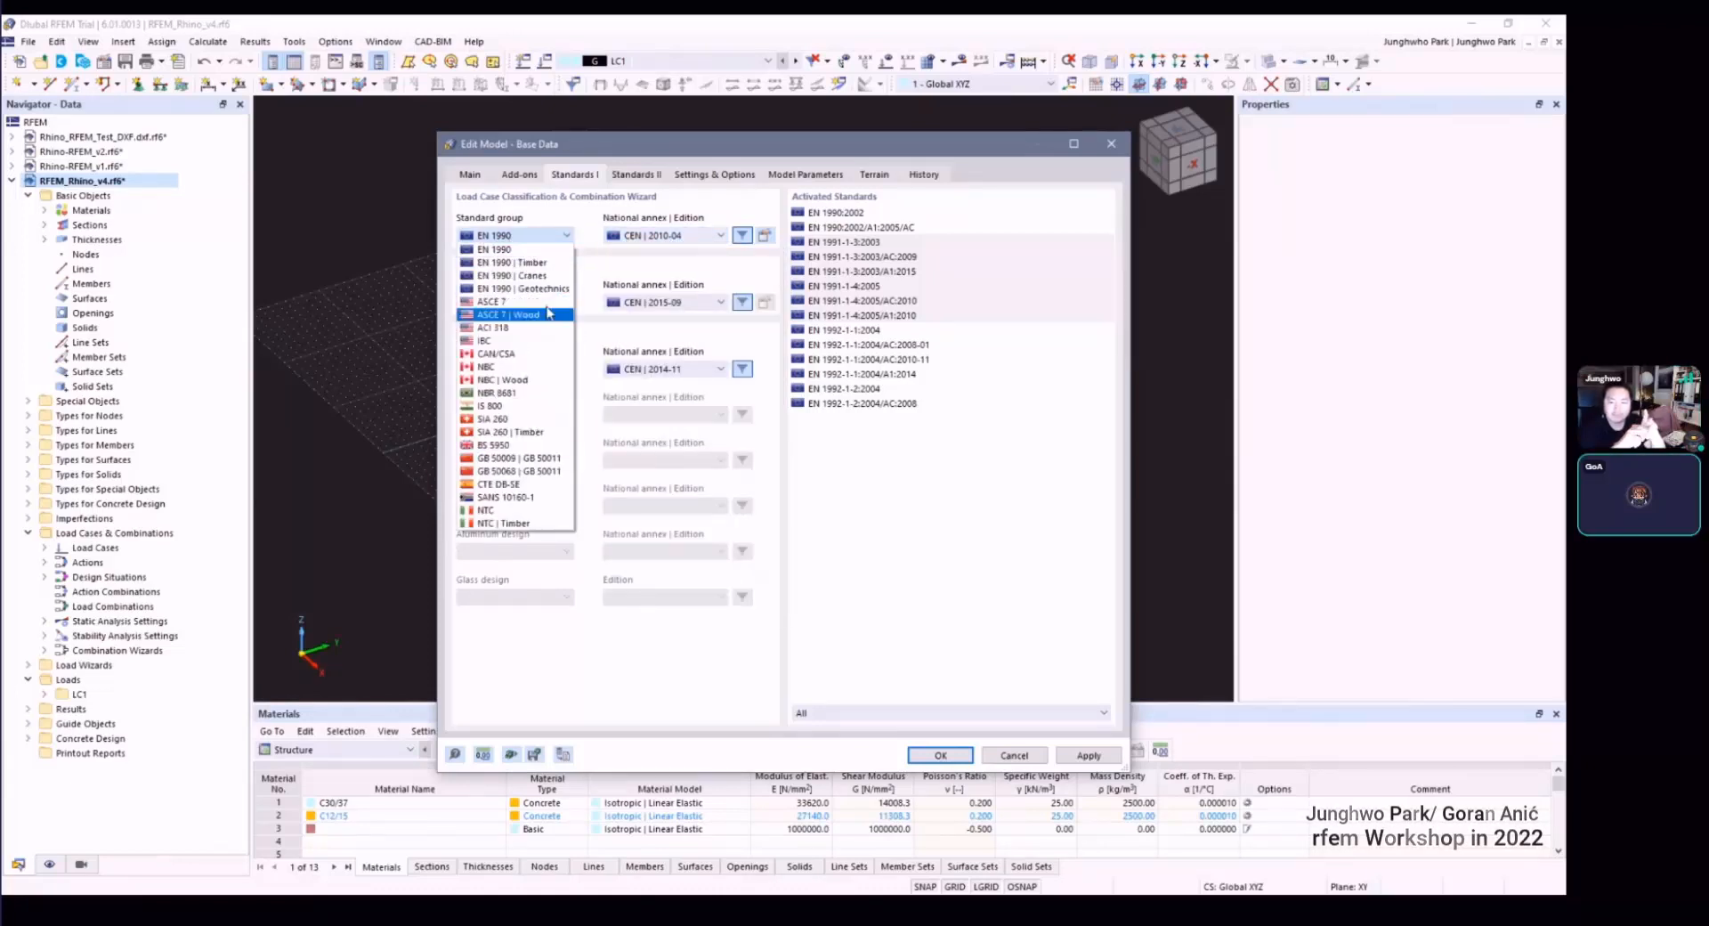
pyautogui.click(554, 232)
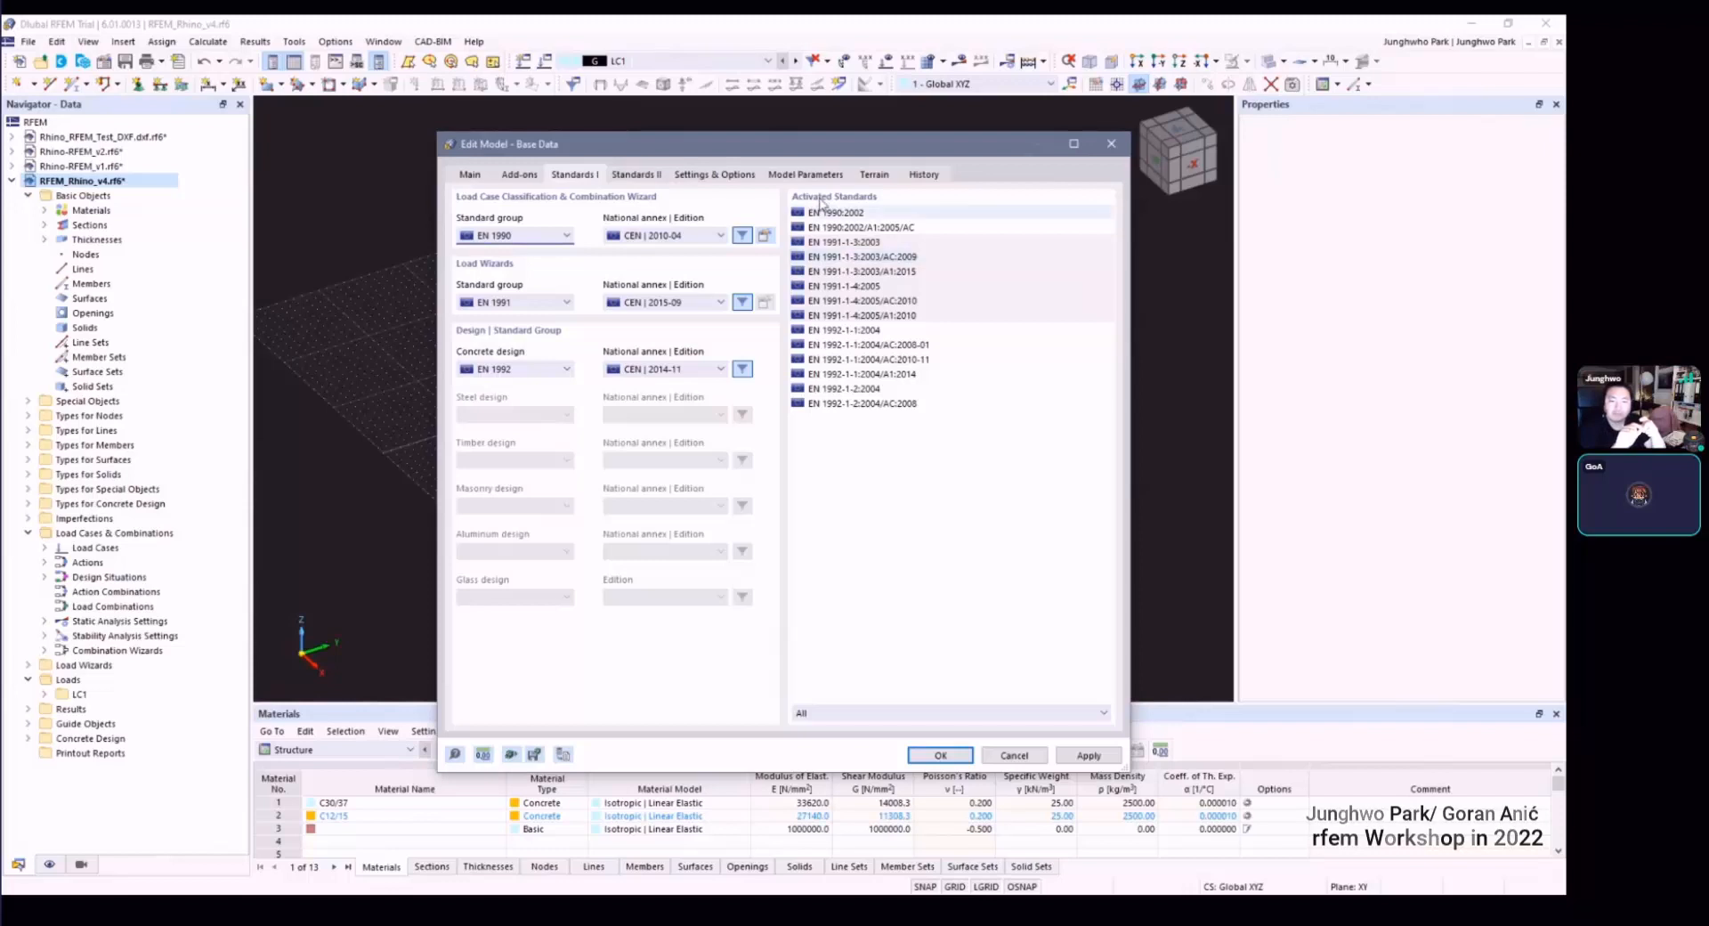
# Step: Review the base data's special design standards, settings, model parameters, terrain and history, and close it without applying changes
pyautogui.click(656, 178)
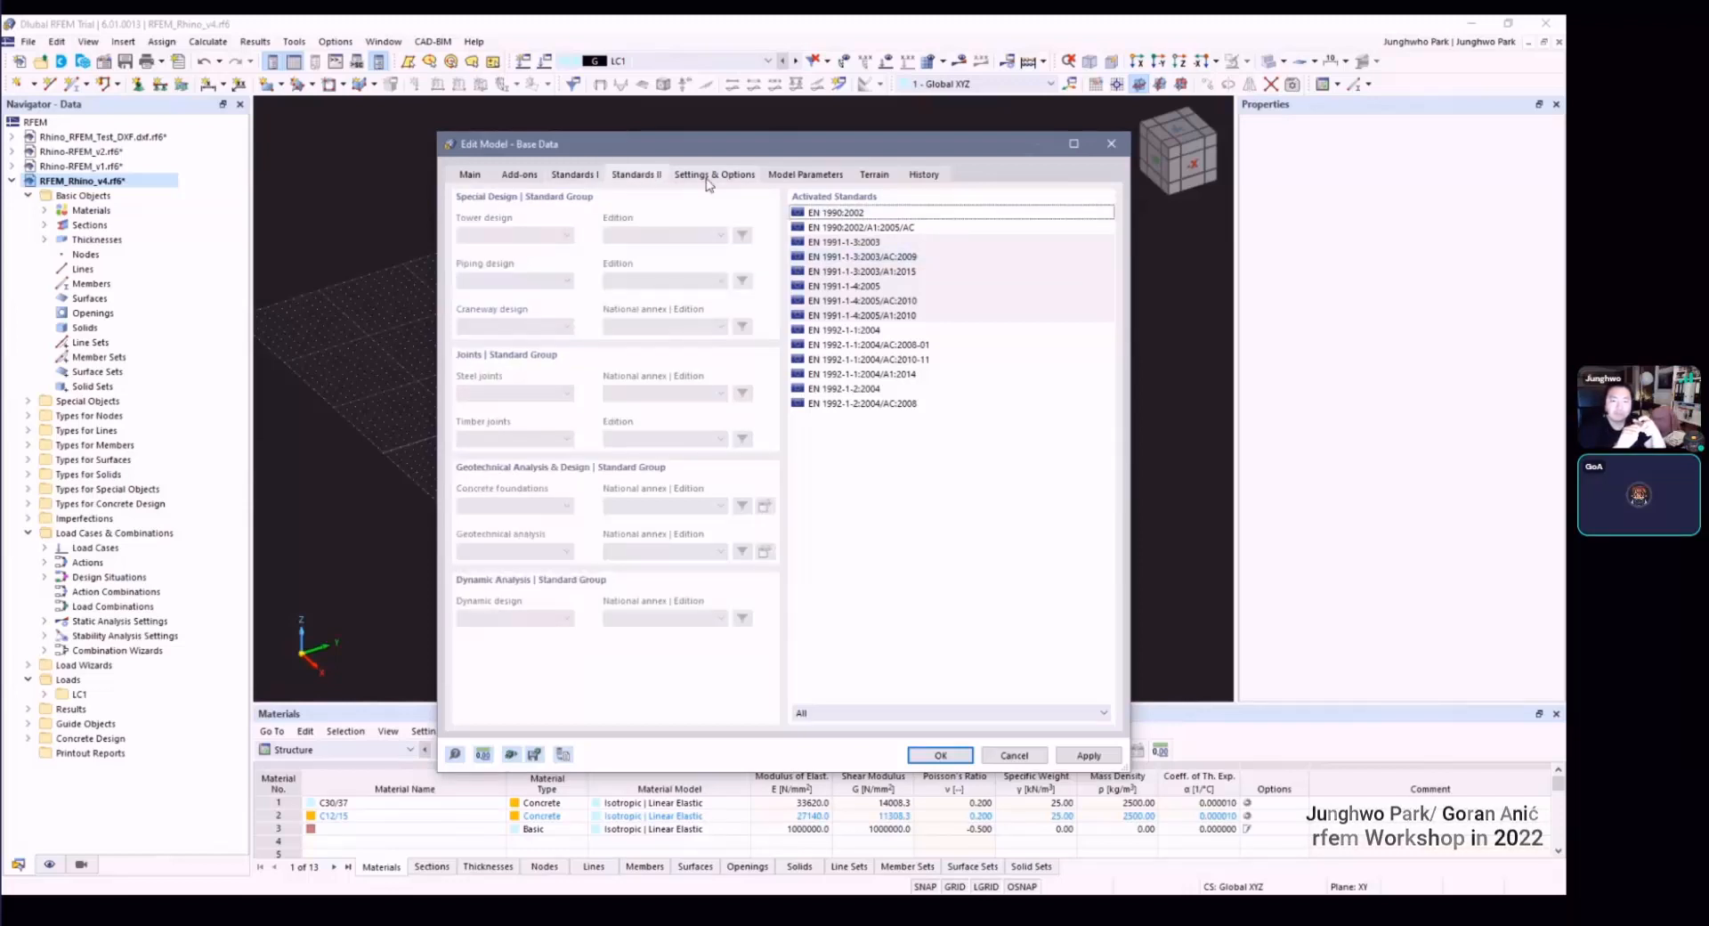
pyautogui.click(709, 181)
pyautogui.click(804, 176)
pyautogui.click(875, 177)
pyautogui.click(925, 176)
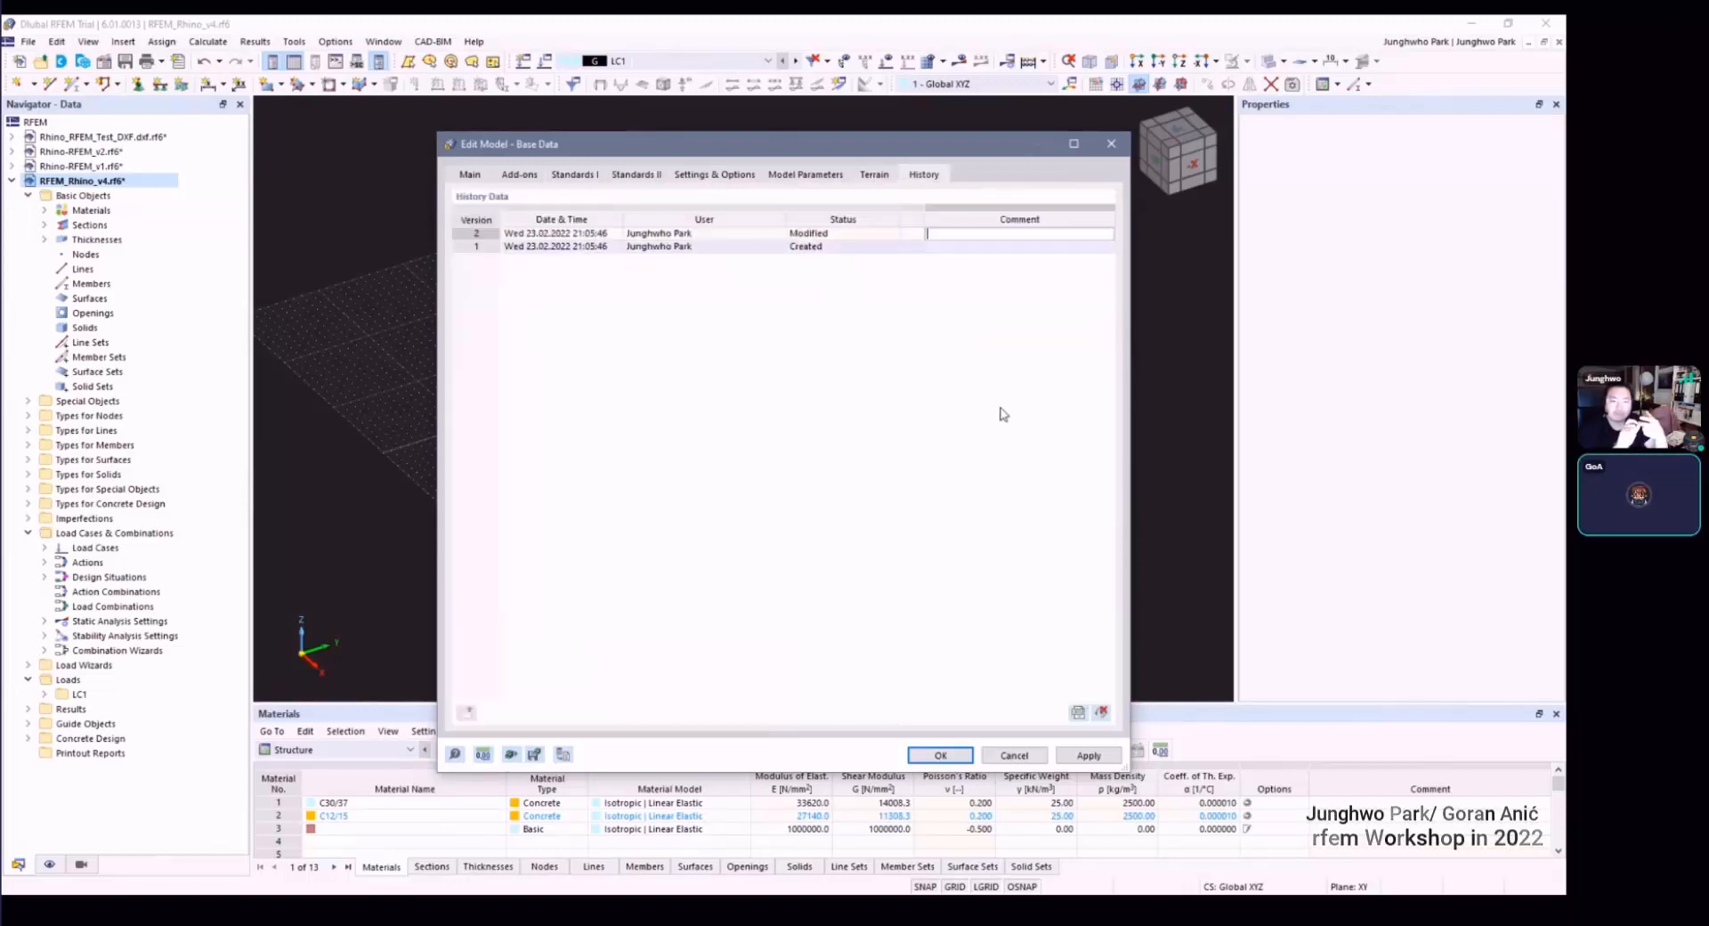
pyautogui.click(1013, 755)
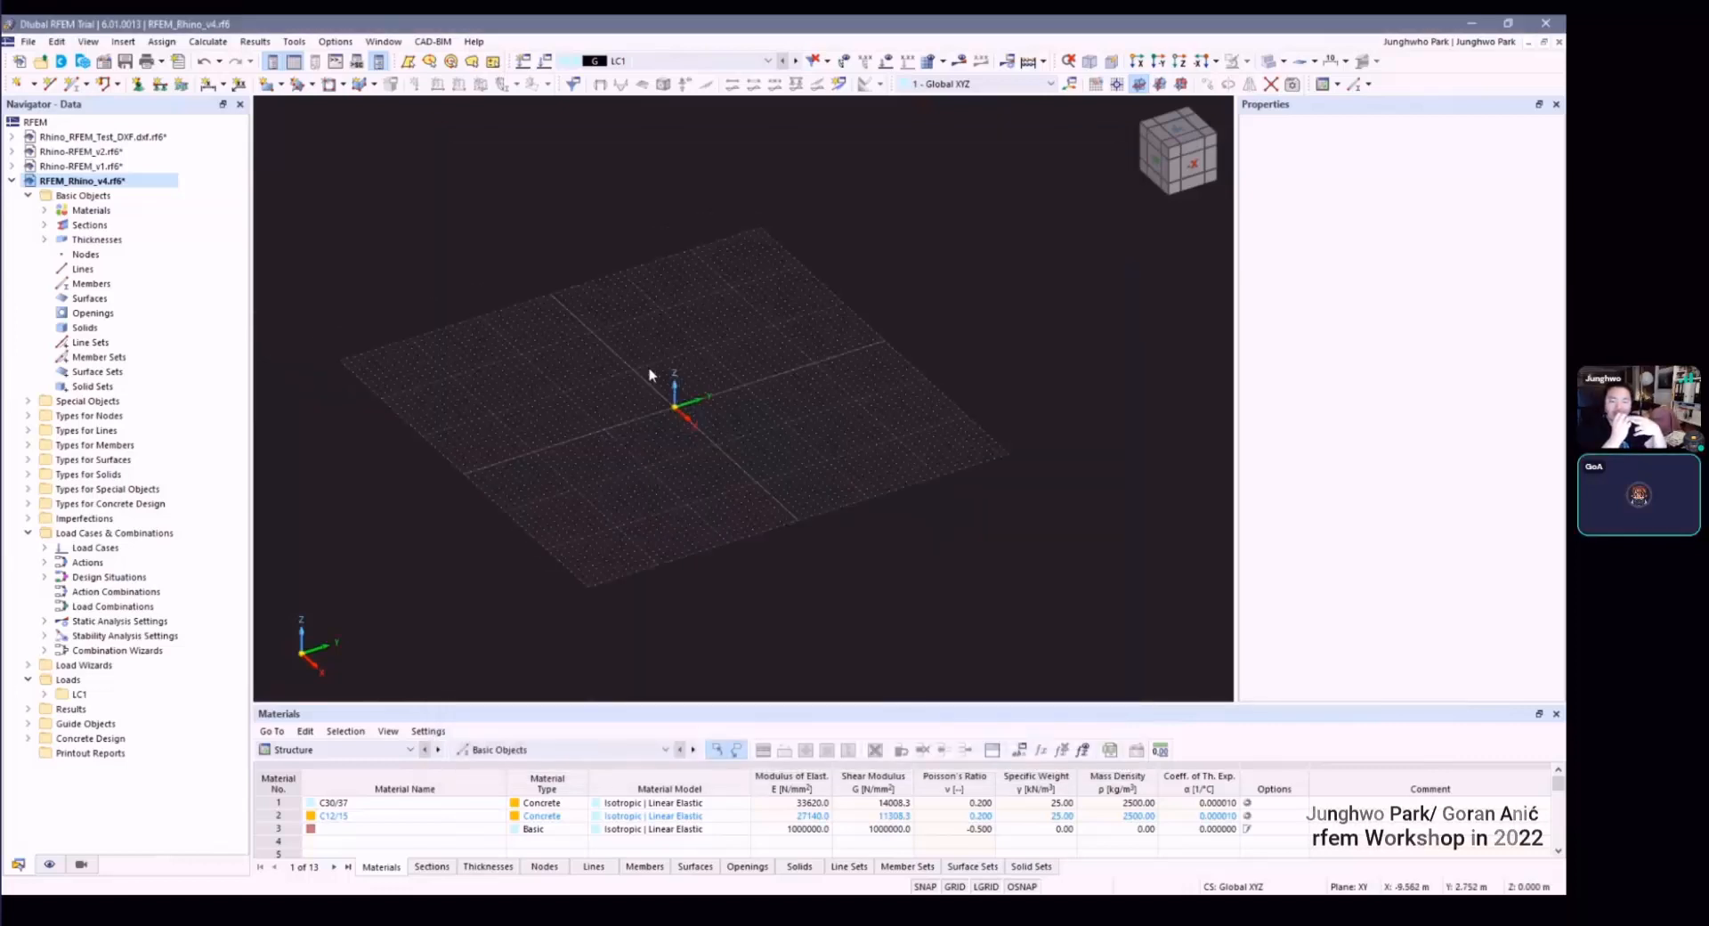
pyautogui.keyDown('ctrl'); pyautogui.moveTo(649, 374); pyautogui.dragTo(721, 485, button='middle'); pyautogui.keyUp('ctrl')
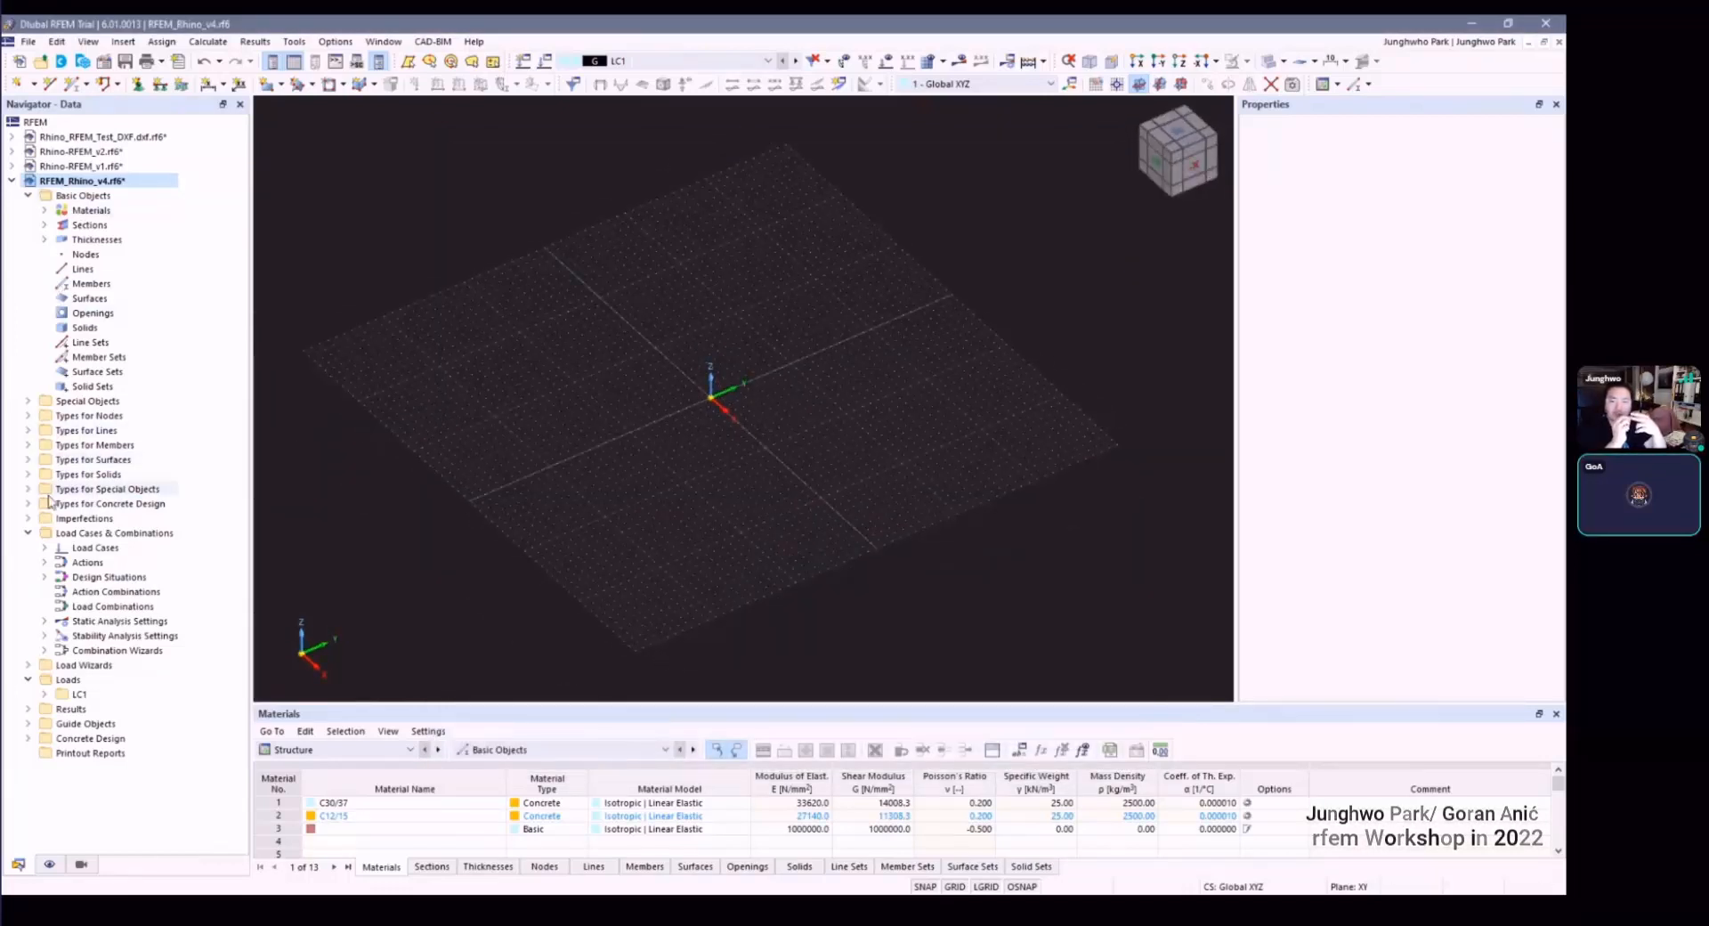
# Step: Review the model's load cases, actions, design situations, static and stability analysis settings, and combination wizards in the data tree
pyautogui.click(28, 196)
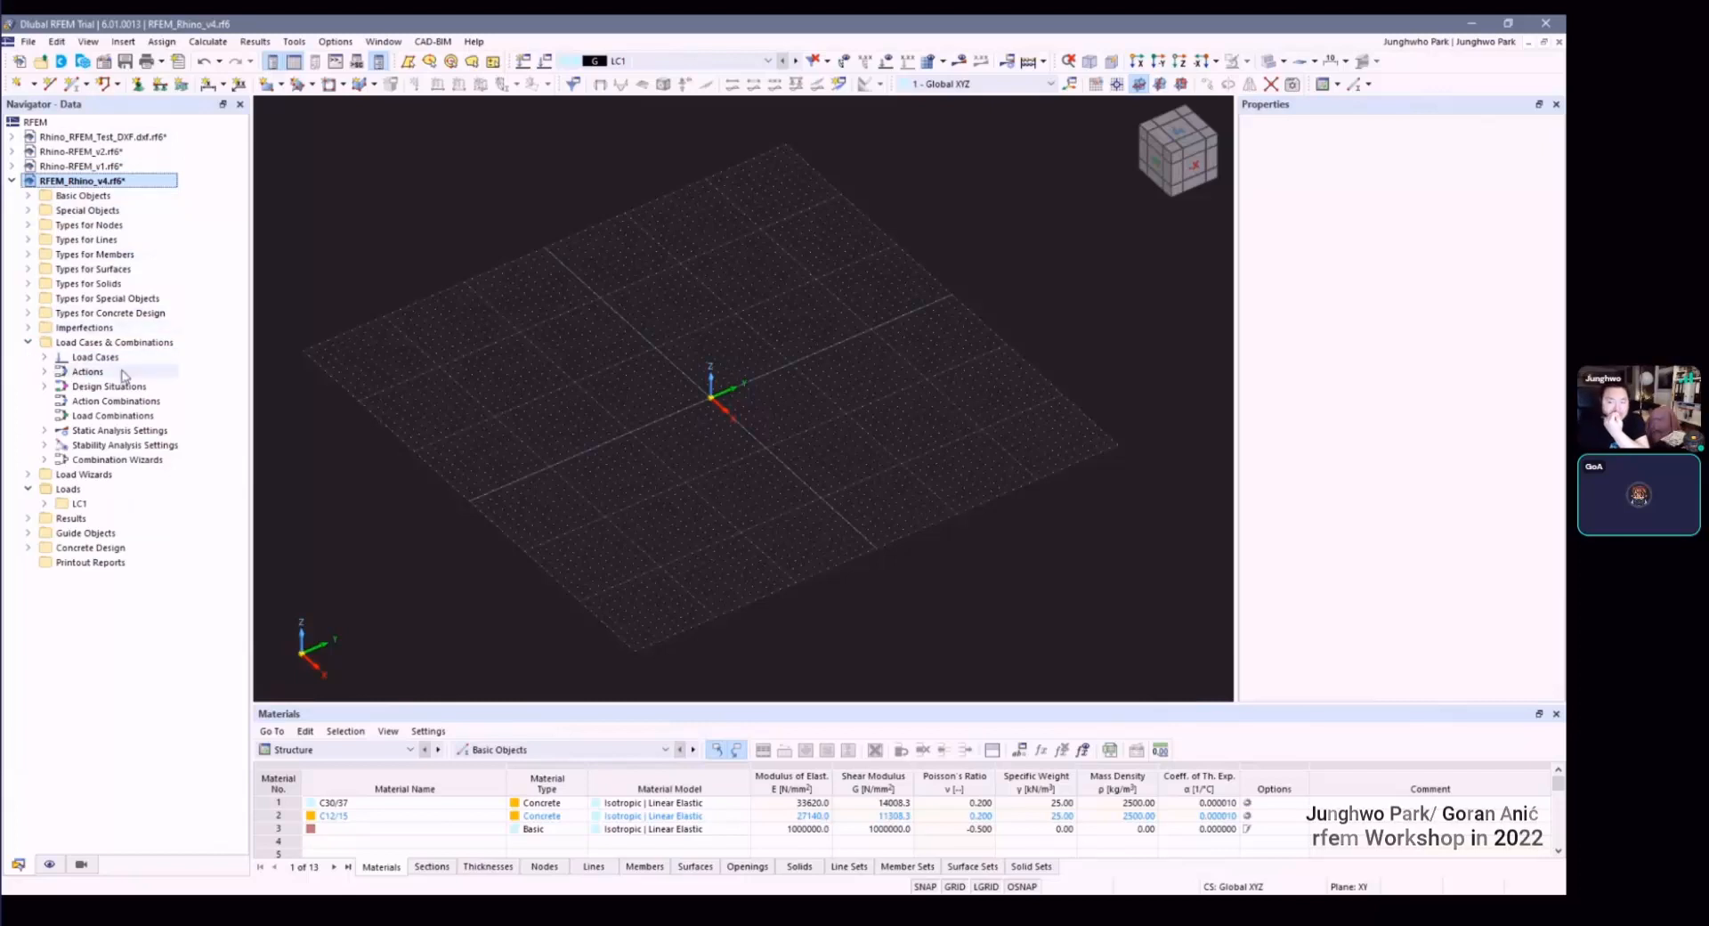
pyautogui.click(44, 357)
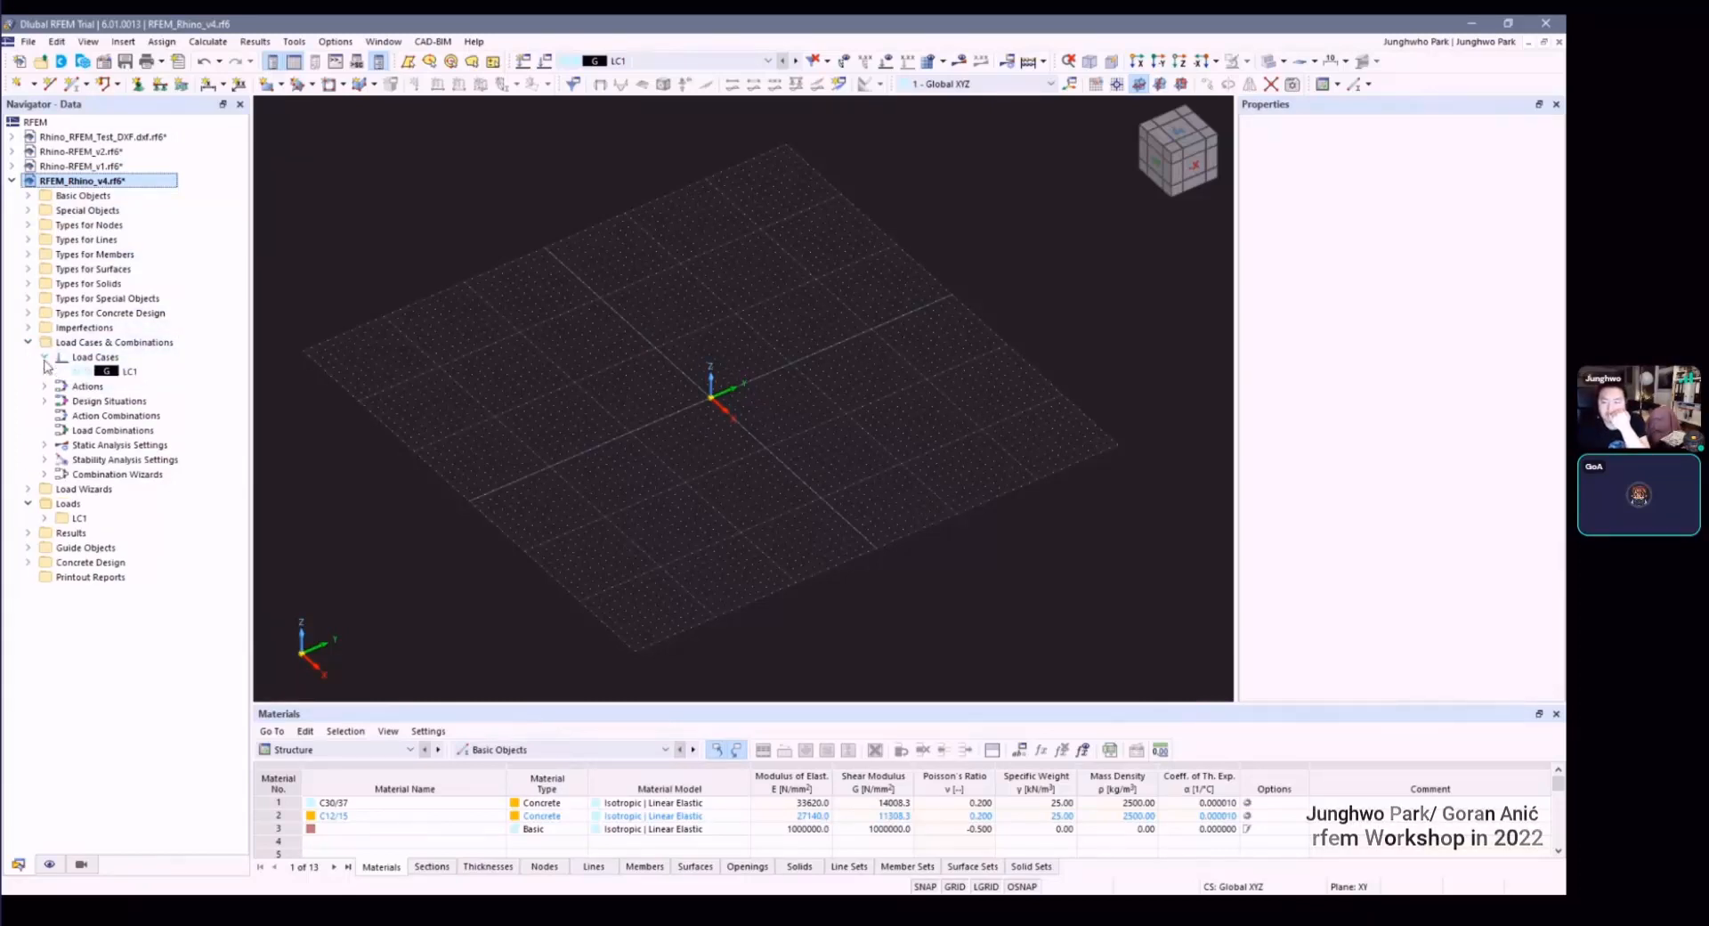
pyautogui.click(44, 387)
pyautogui.click(44, 416)
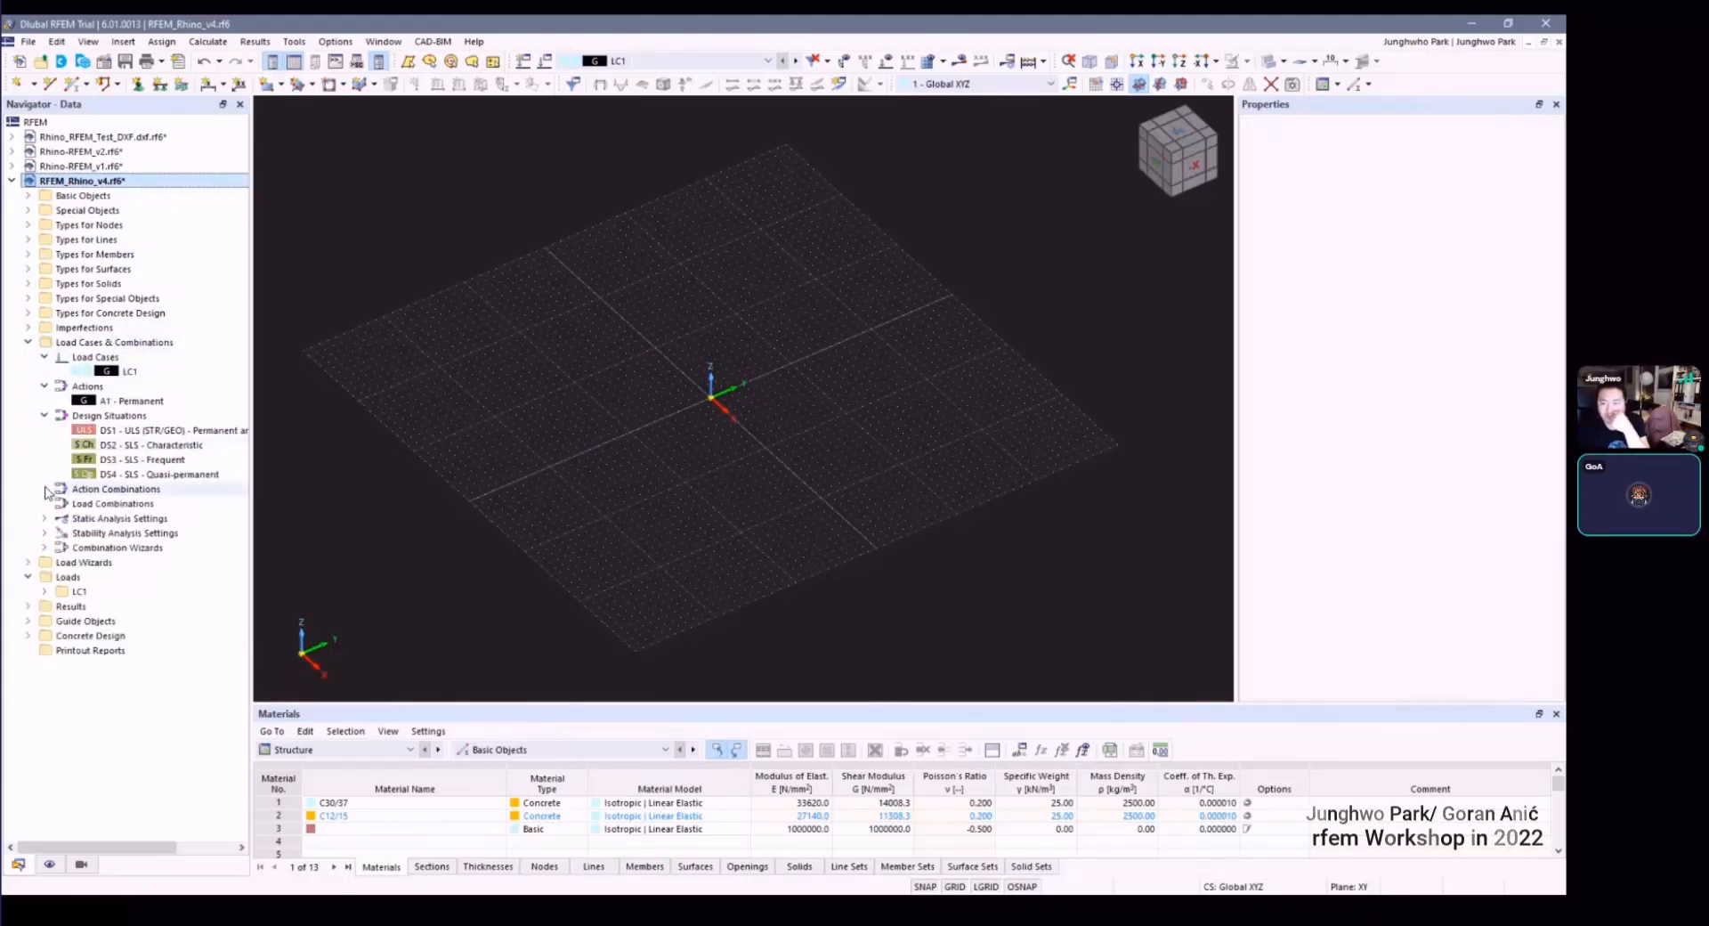
pyautogui.click(44, 518)
pyautogui.click(45, 577)
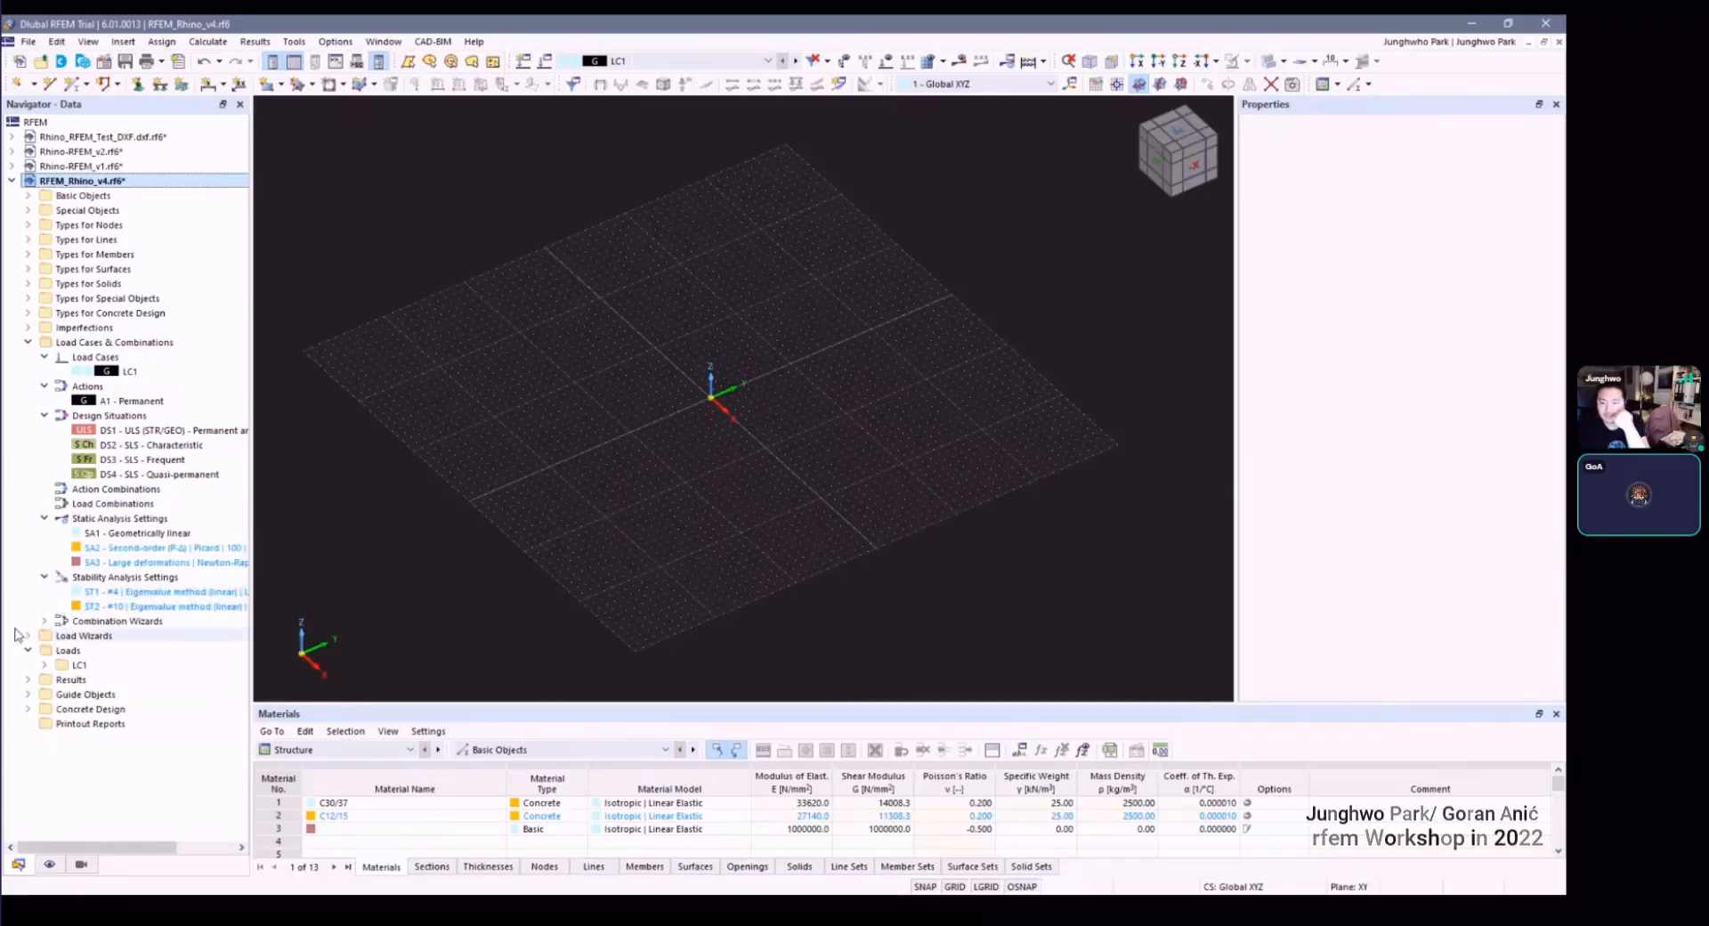
pyautogui.click(45, 621)
# Step: Draw a single 9 m line along the global Y axis from Y = 11 m to Y = 20 m at X = 0
pyautogui.moveTo(459, 438); pyautogui.dragTo(388, 451, button='middle')
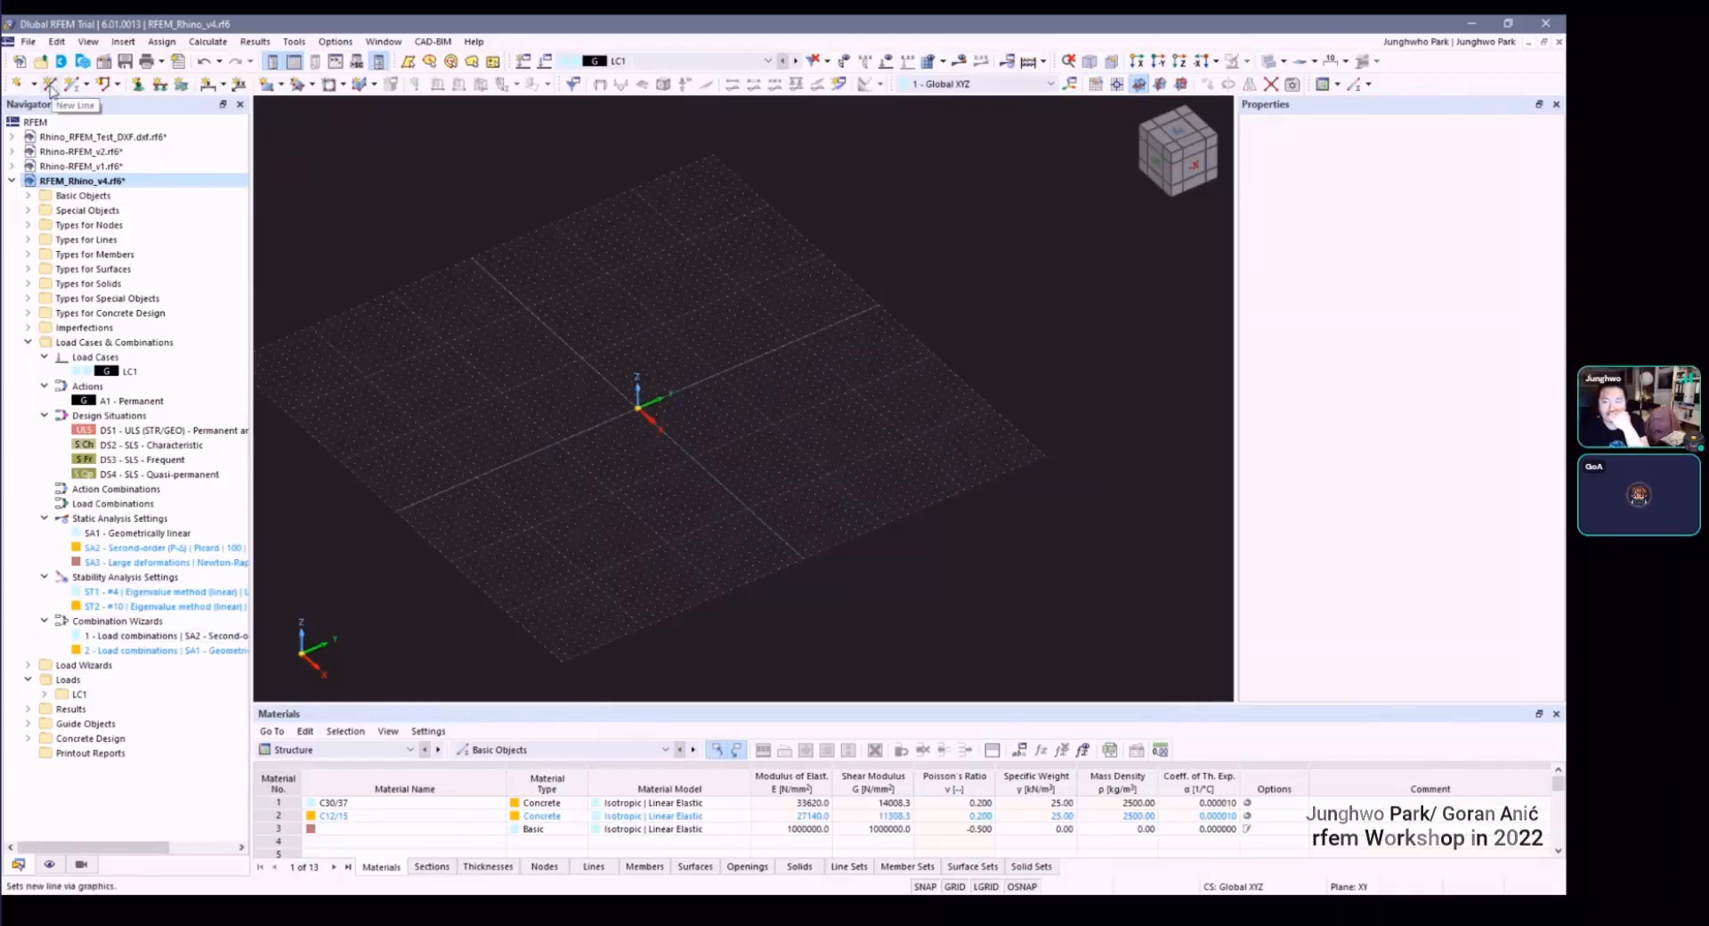
pyautogui.click(51, 90)
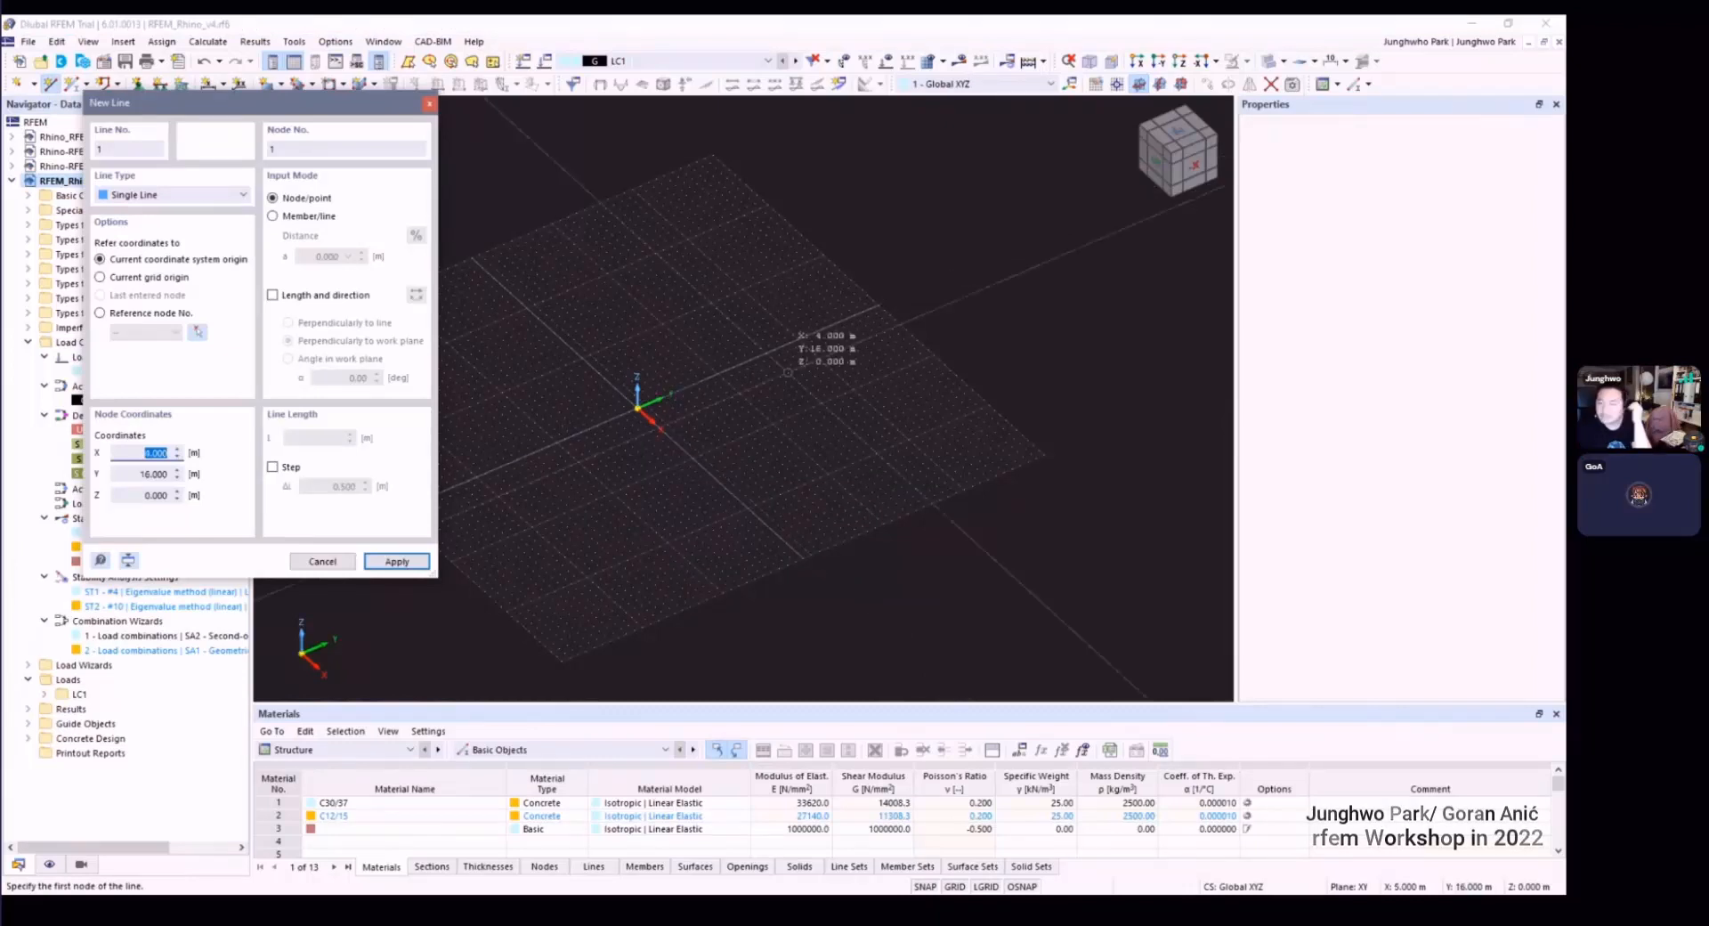
pyautogui.scroll(2, 718, 375)
pyautogui.scroll(1, 718, 376)
pyautogui.click(717, 376)
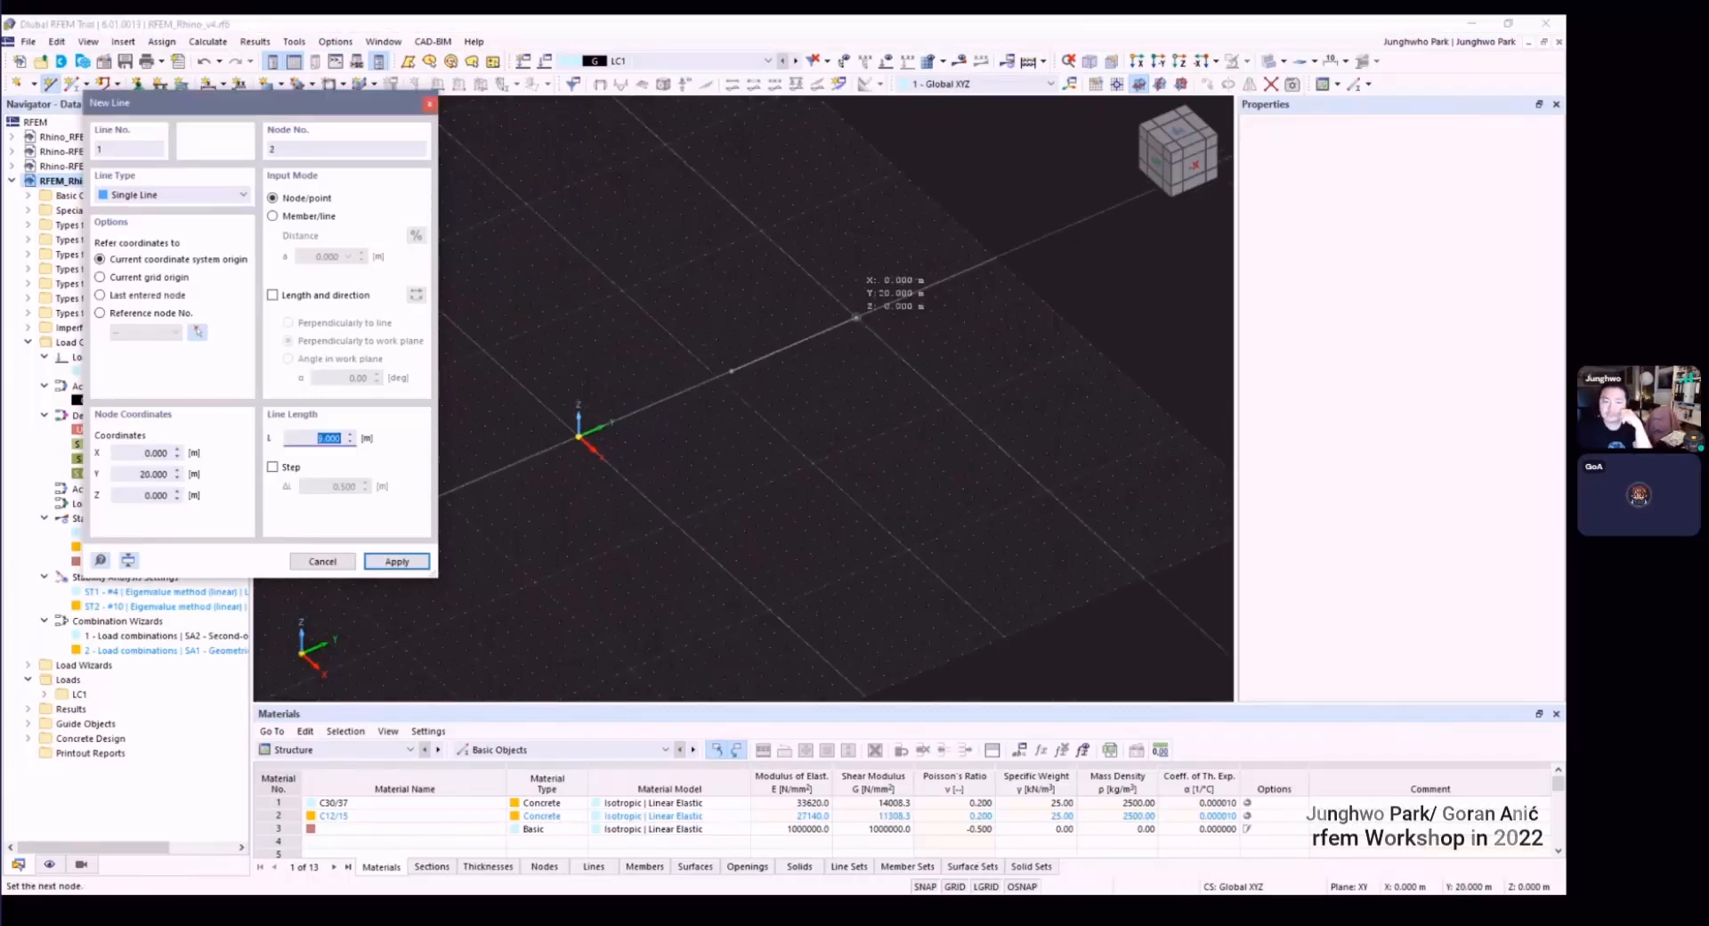
pyautogui.click(857, 317)
pyautogui.press('Escape')
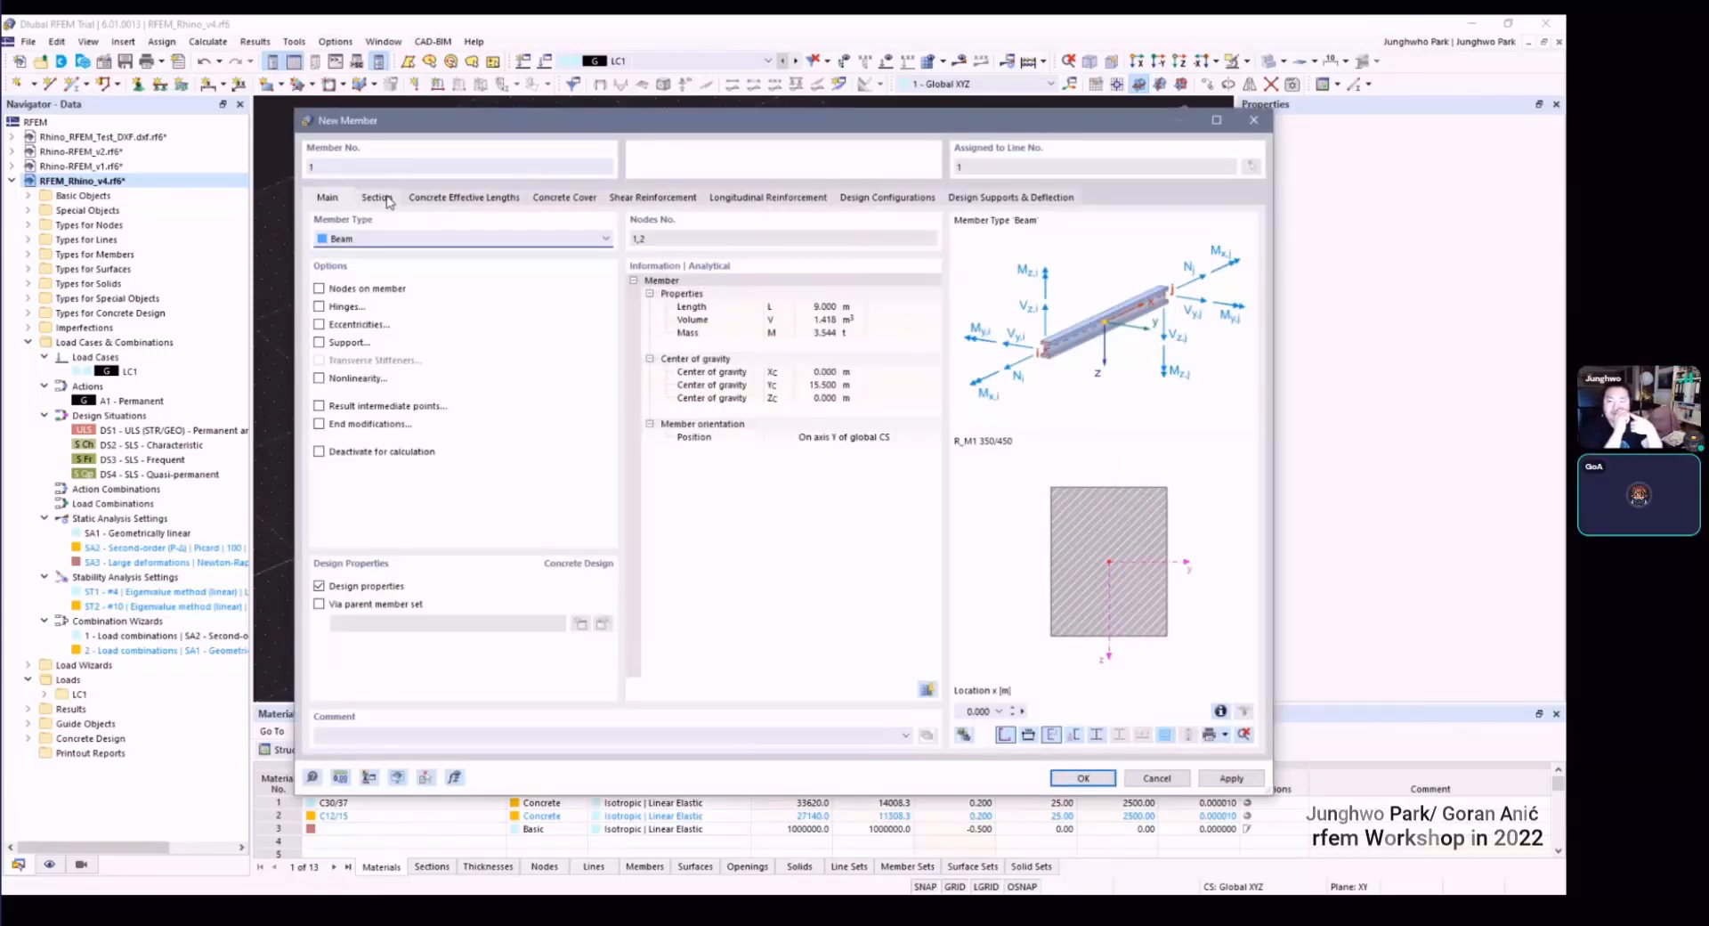
# Step: Assign section R_M1 350/450 in C30/37 with uniform distribution to the new beam member on the line
pyautogui.click(378, 199)
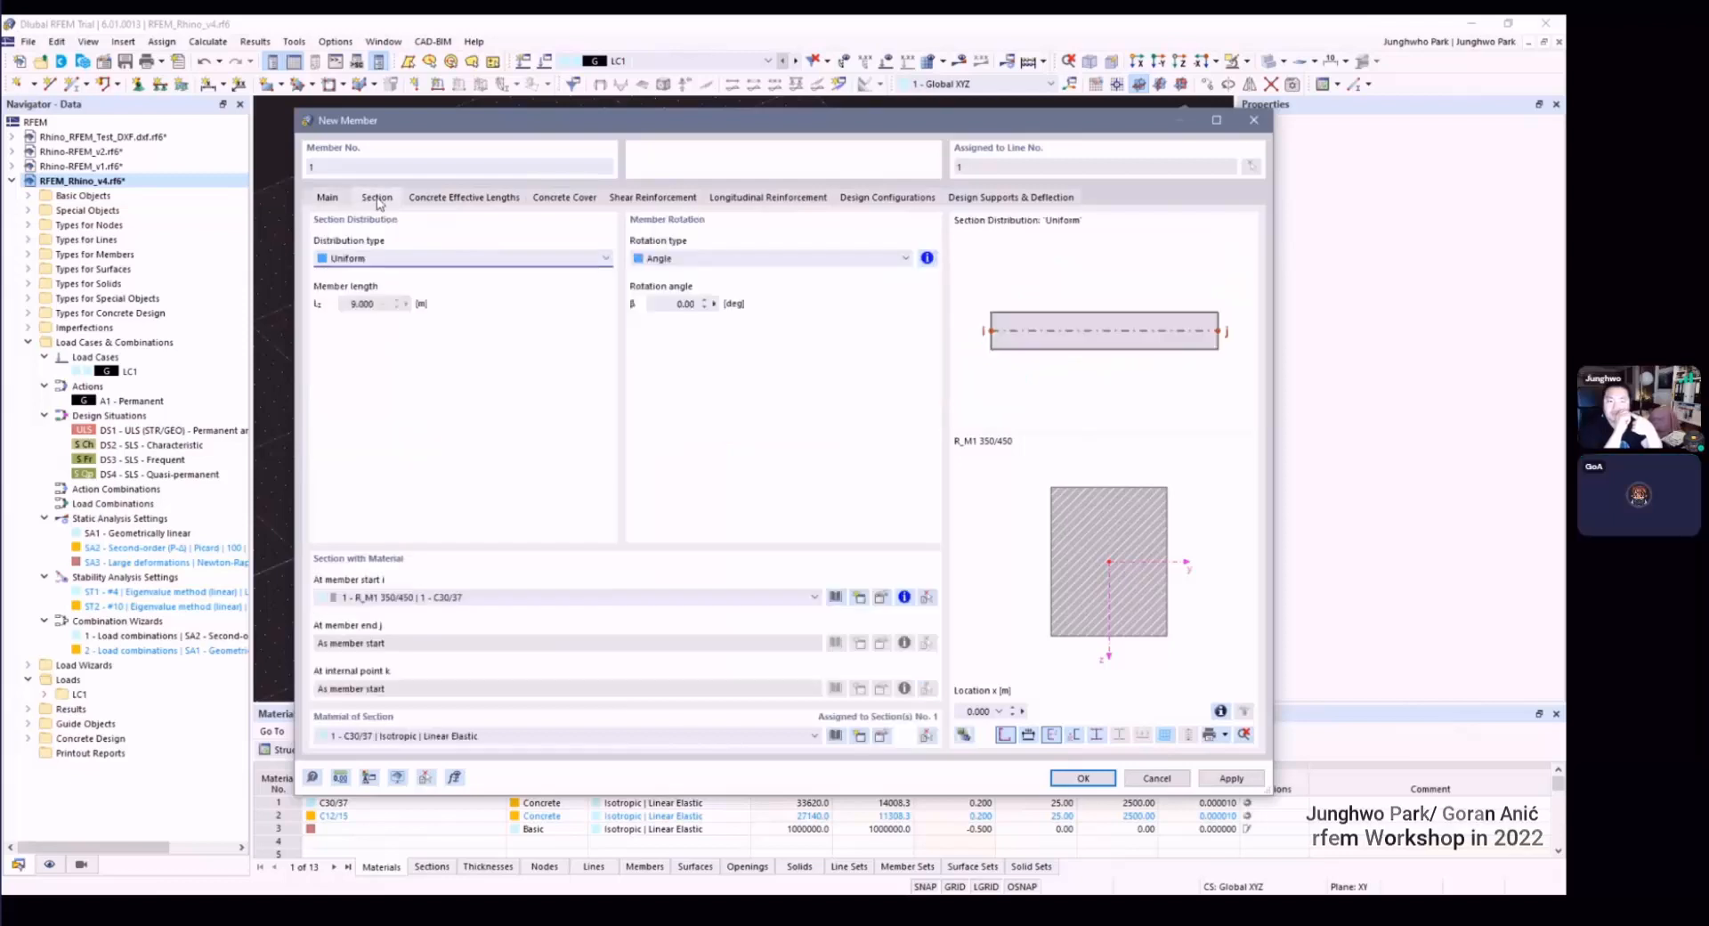
pyautogui.click(358, 305)
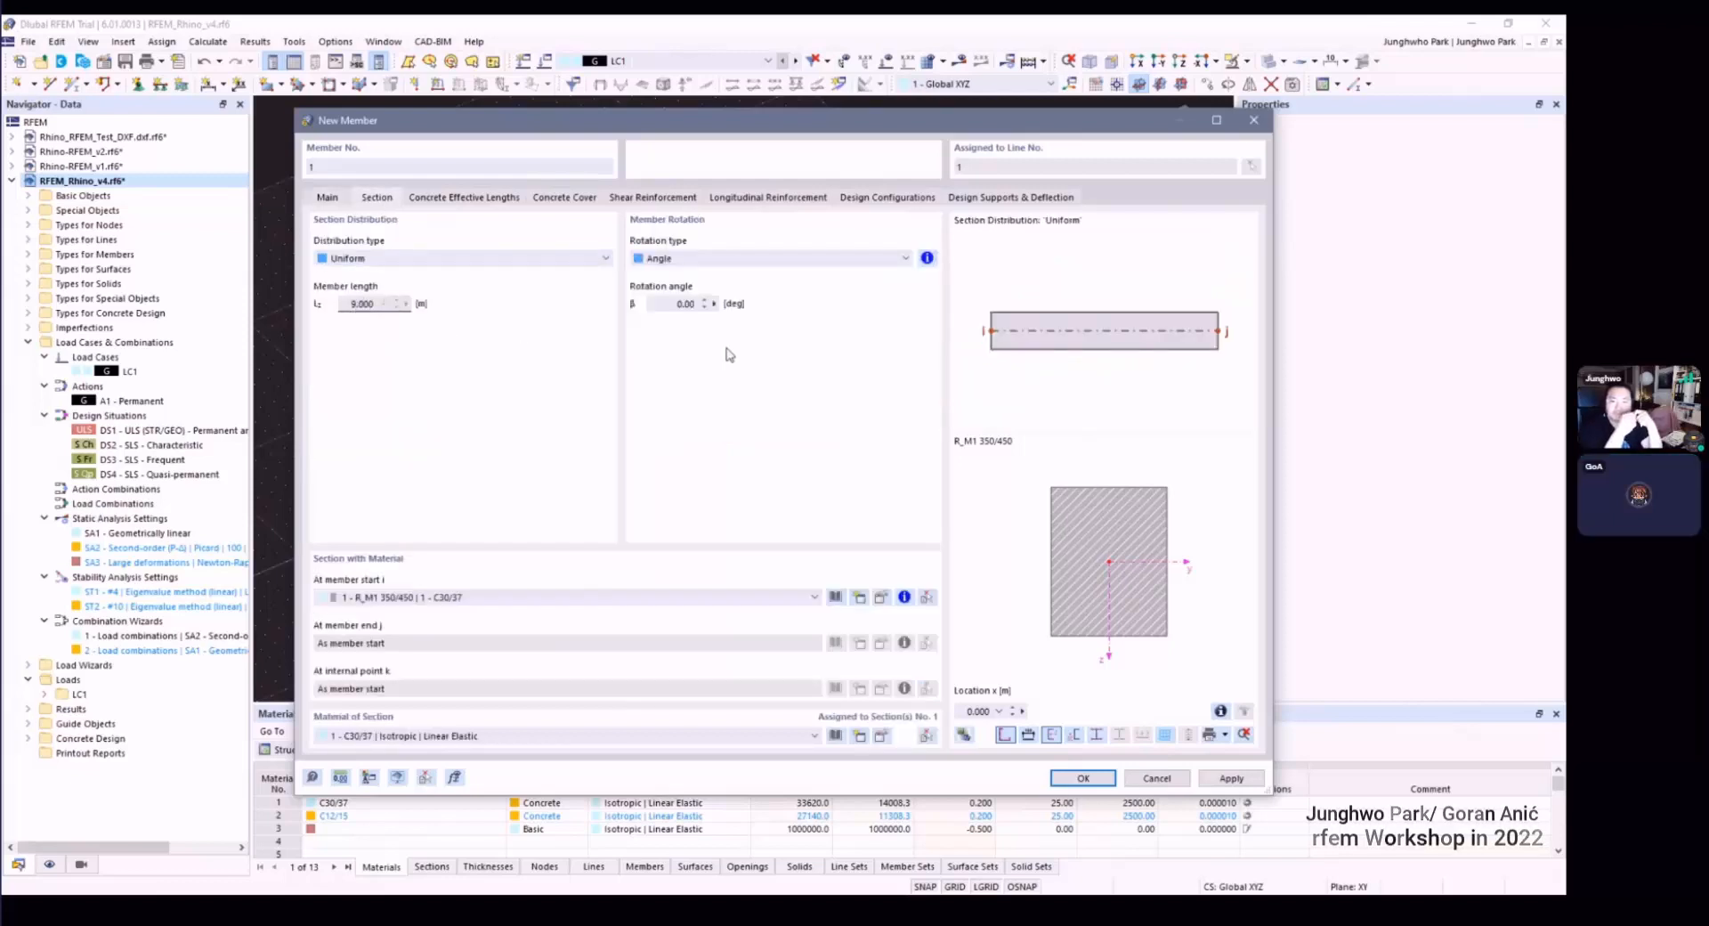
pyautogui.click(493, 598)
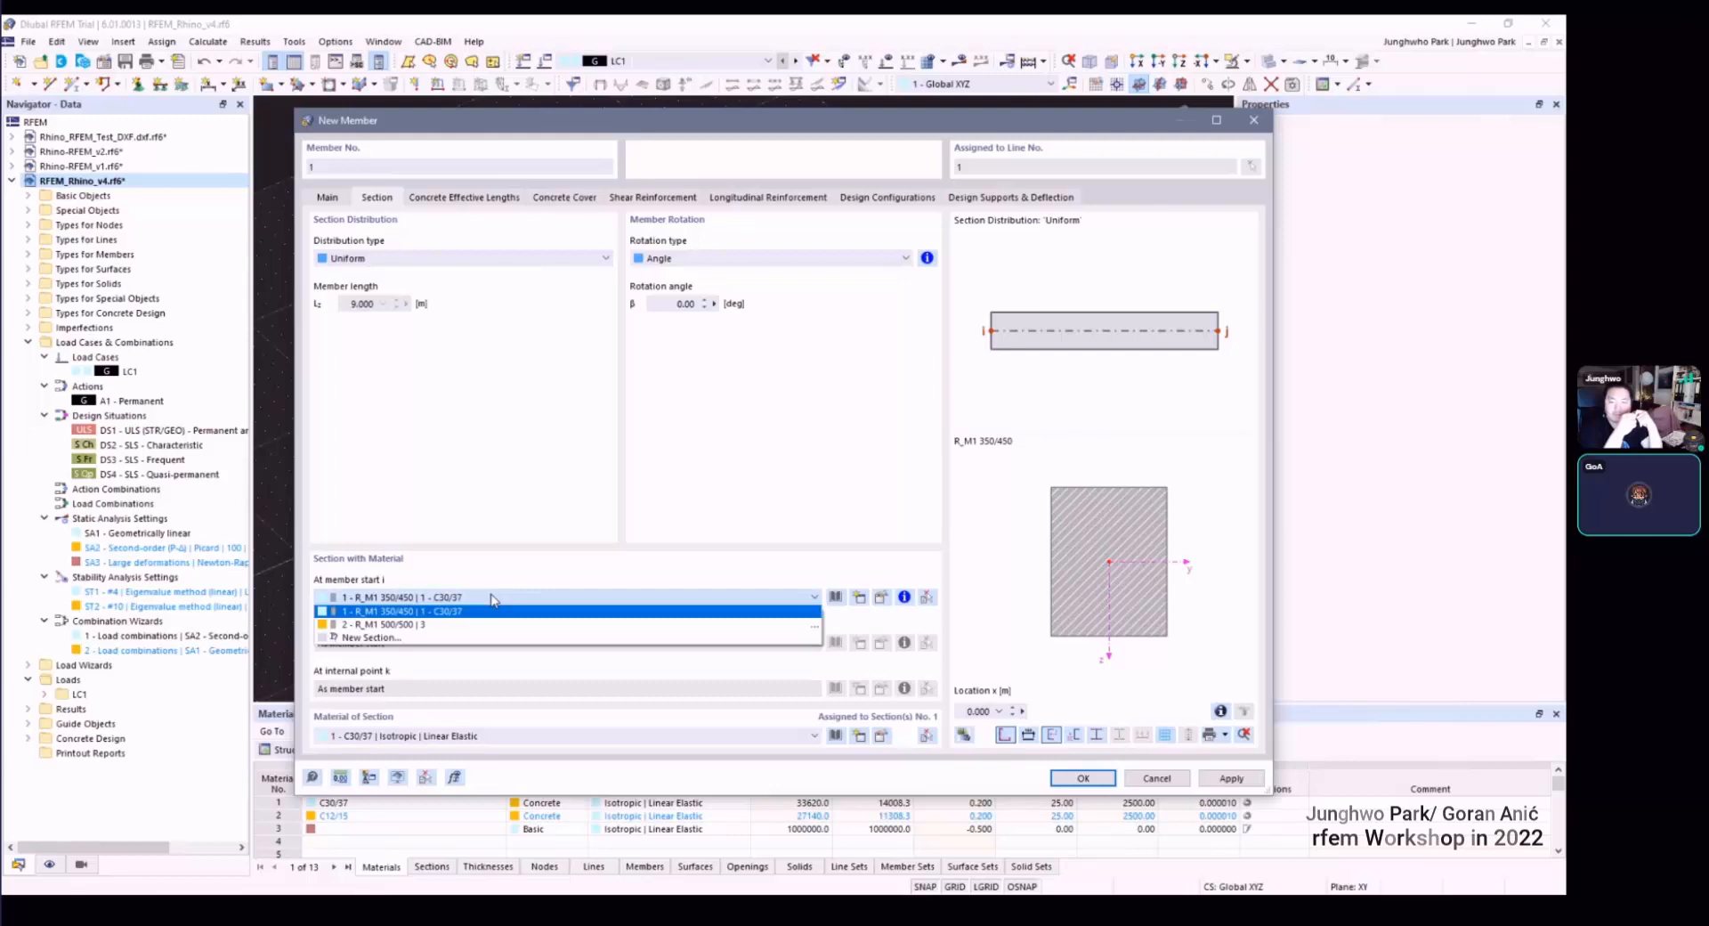
pyautogui.click(404, 612)
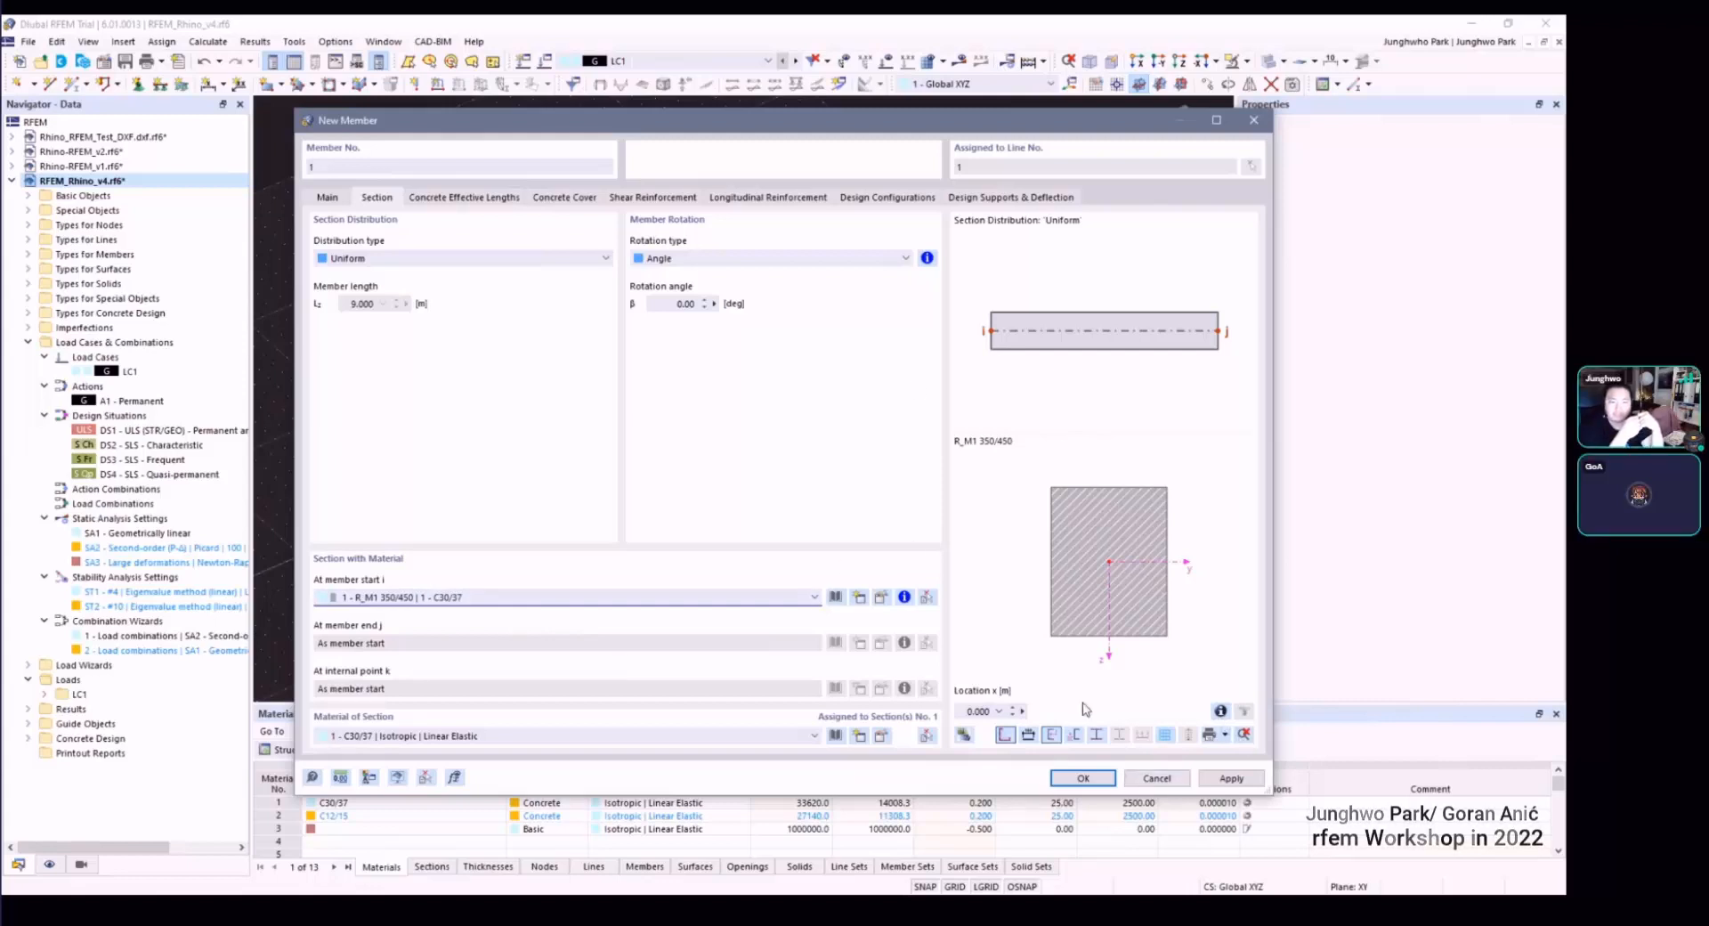
# Step: Try to apply the new beam member with its concrete design properties enabled
pyautogui.click(1238, 780)
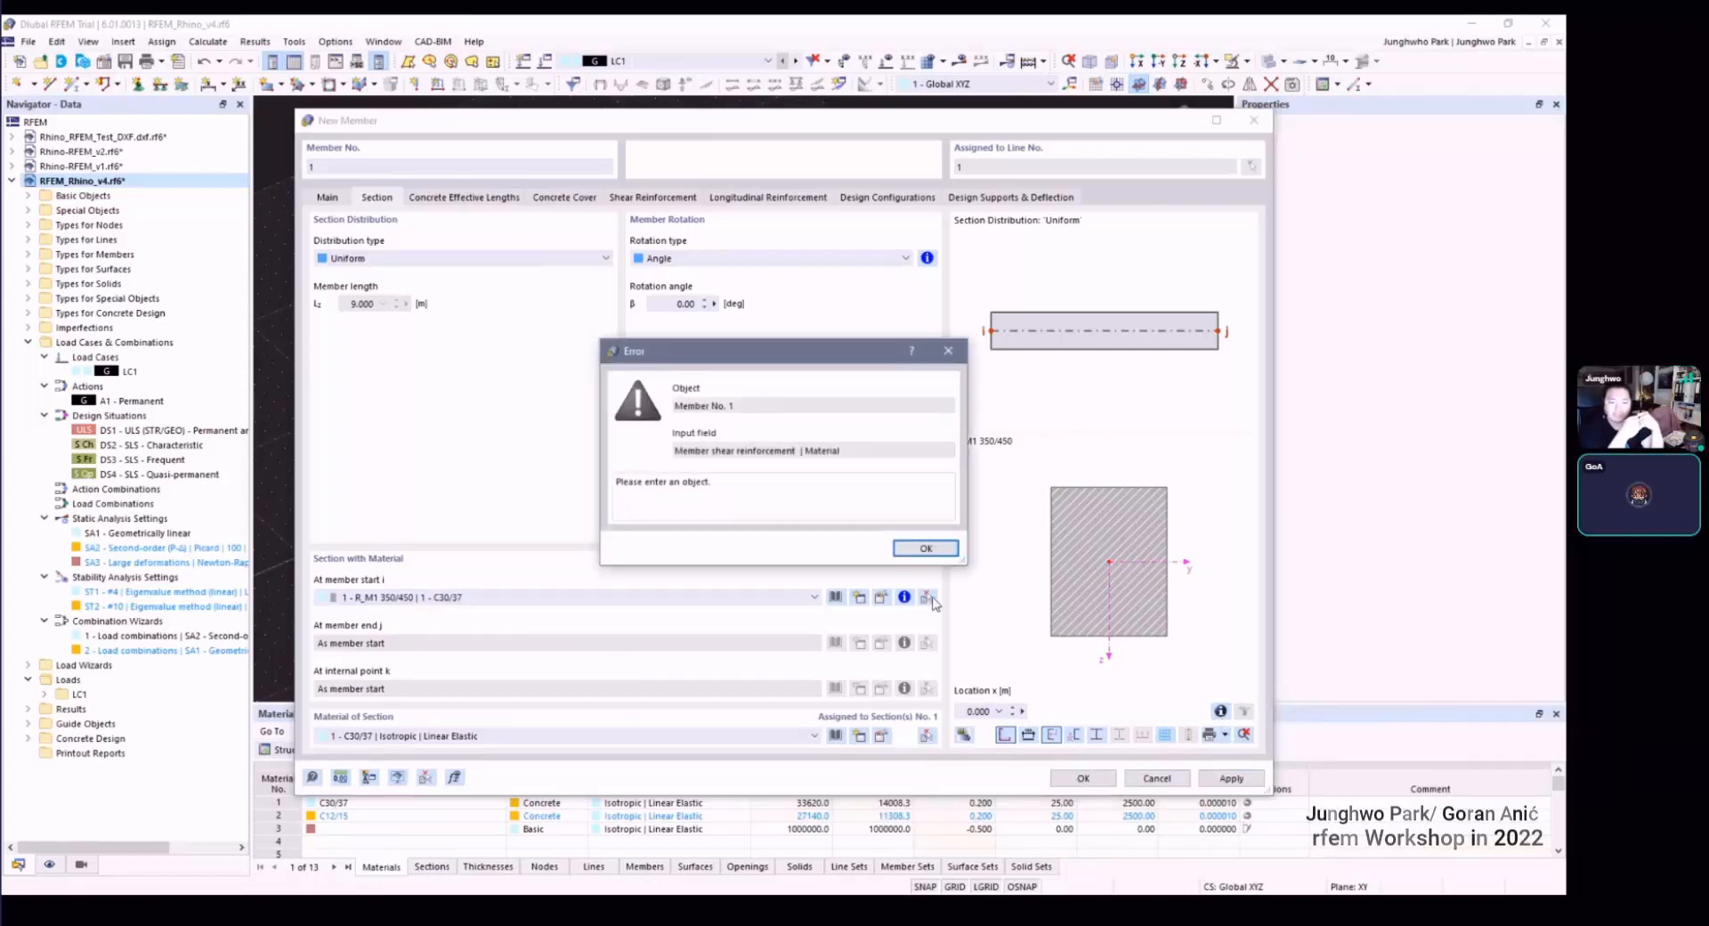
pyautogui.click(924, 550)
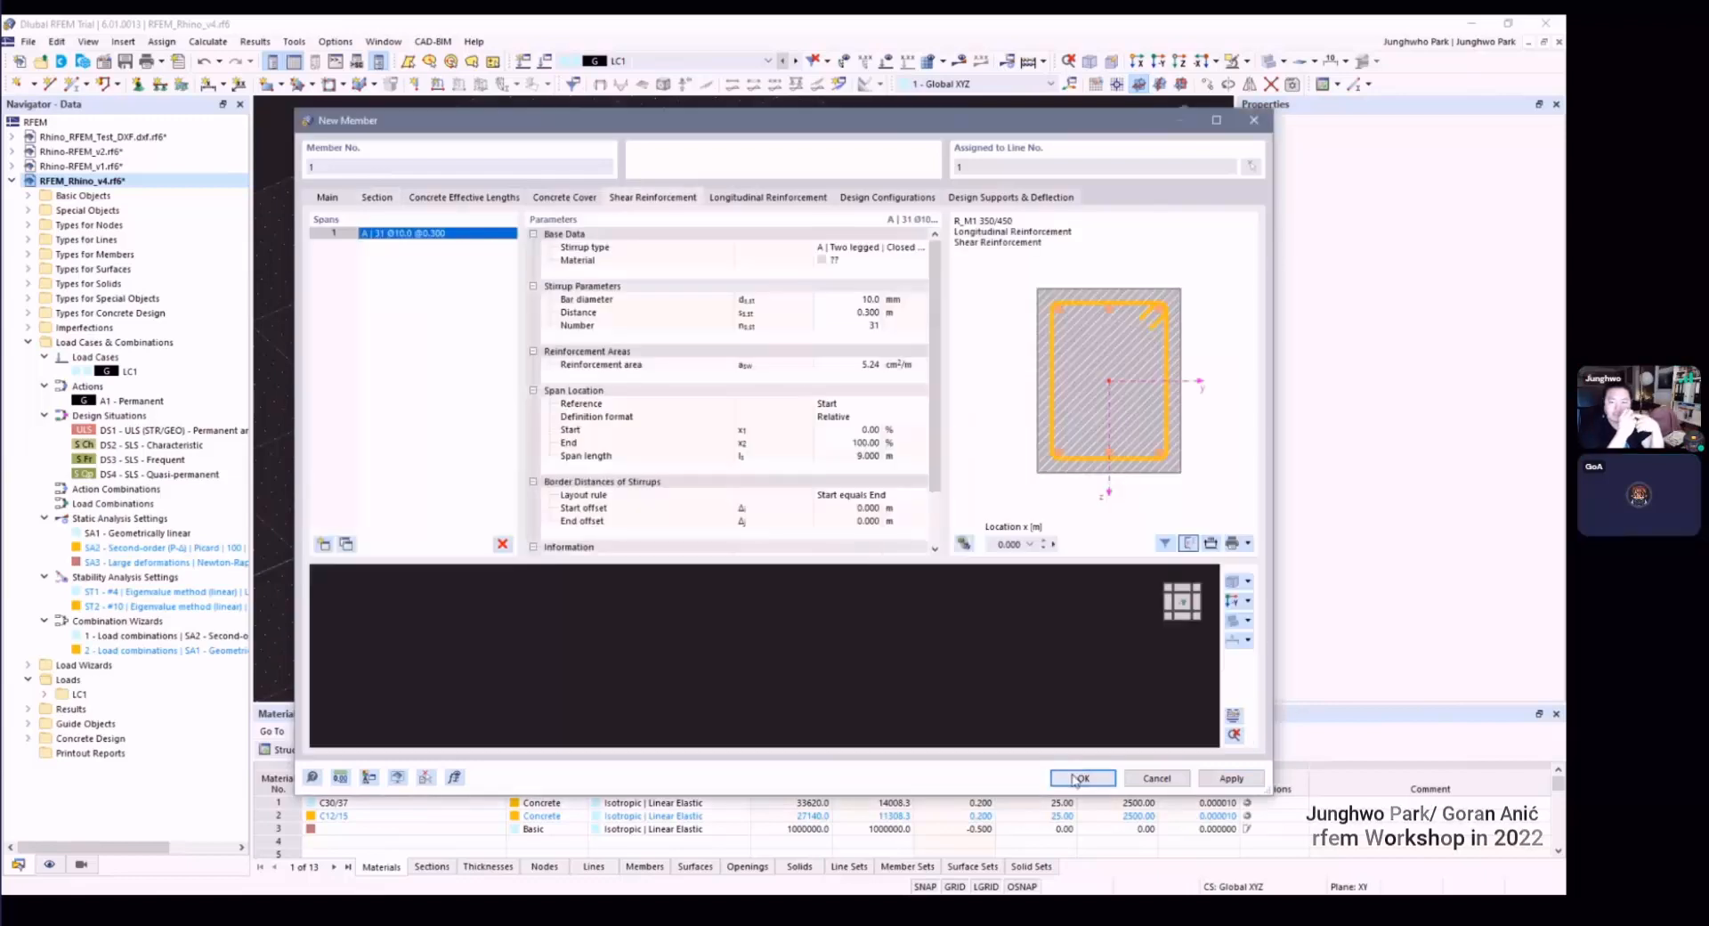
pyautogui.click(1074, 784)
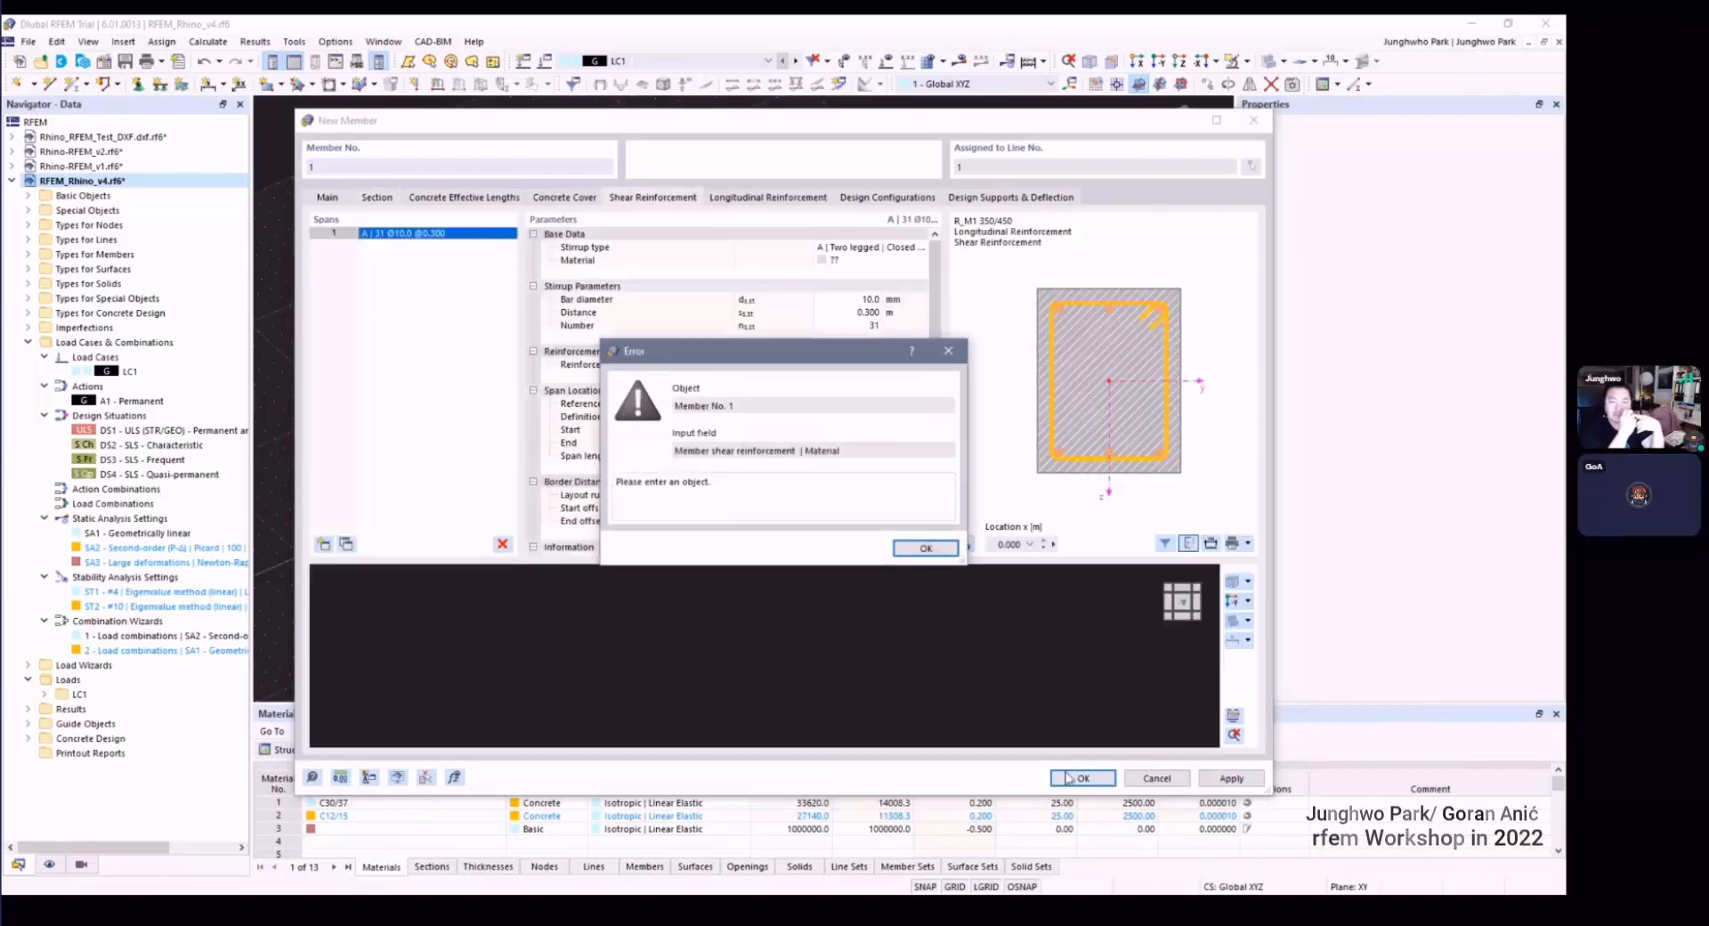
pyautogui.click(926, 551)
# Step: Create the beam member on the line without design properties and confirm the line's settings
pyautogui.click(374, 198)
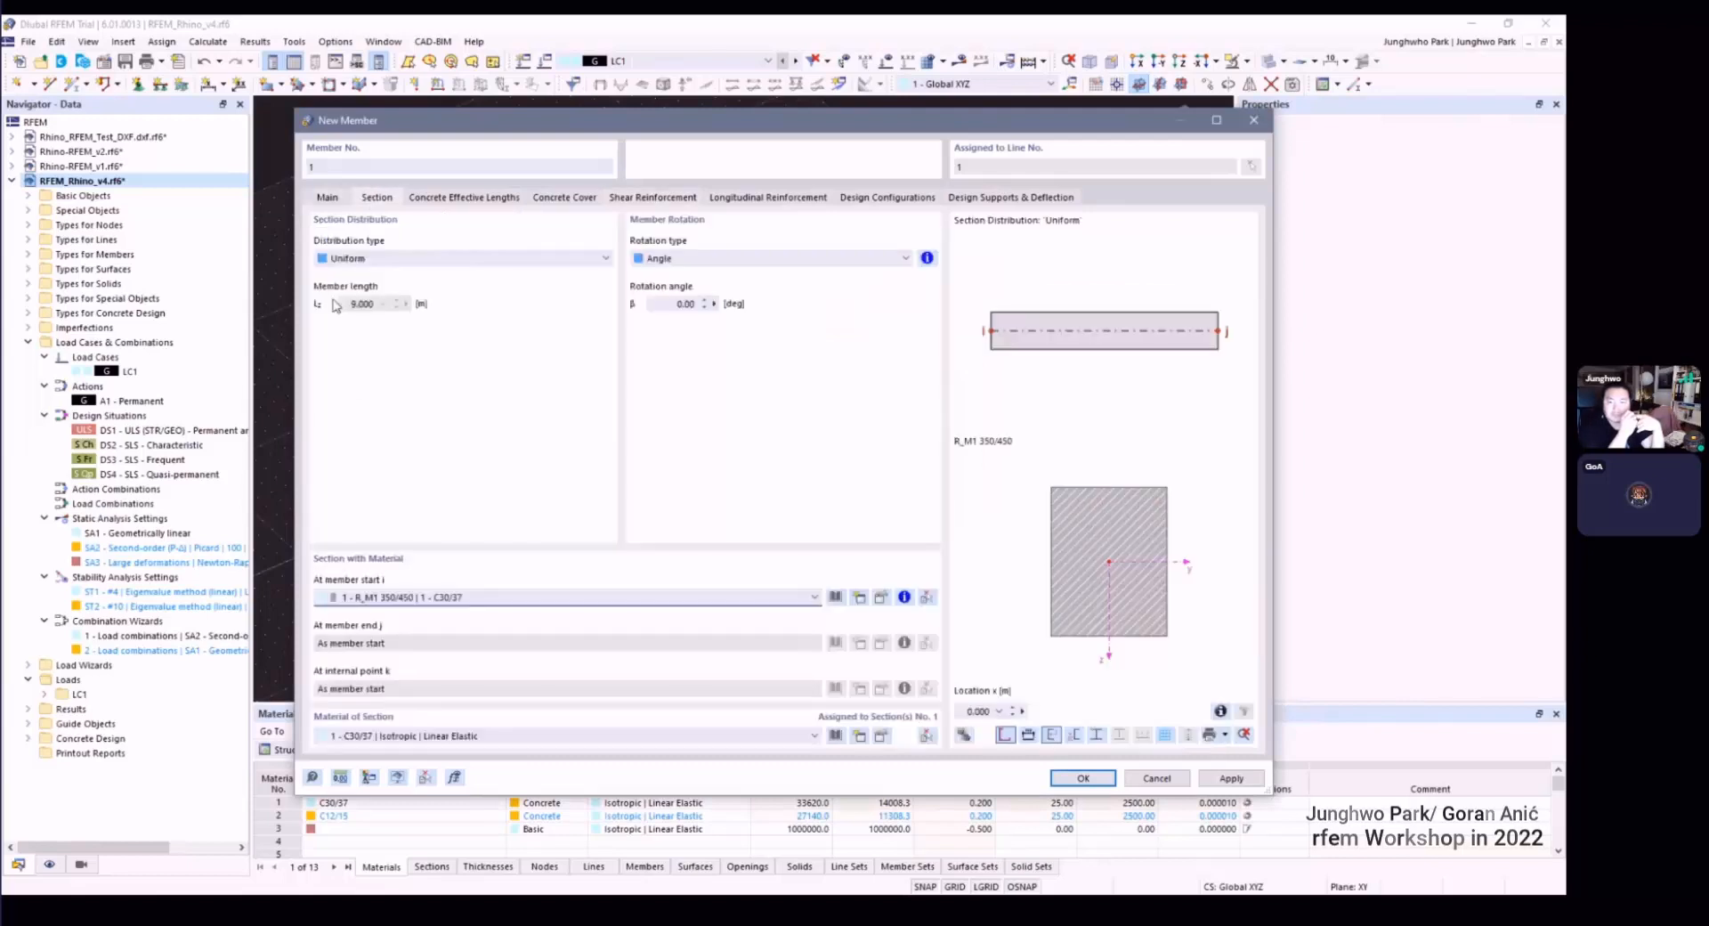
pyautogui.click(336, 200)
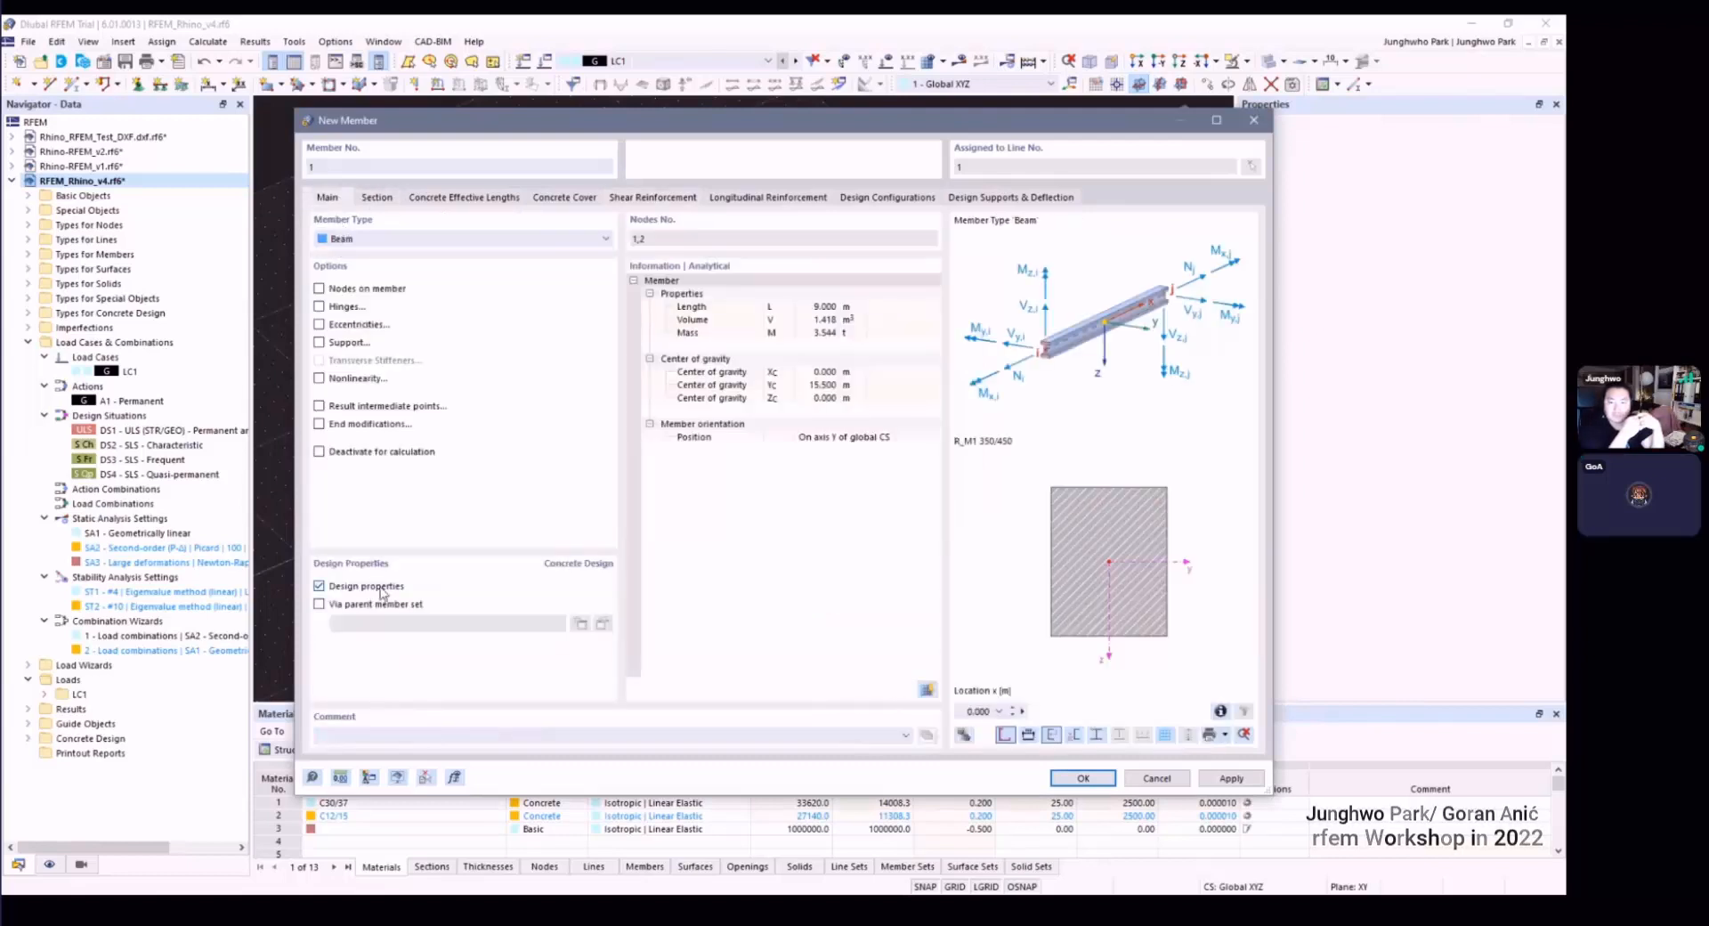
pyautogui.click(1227, 783)
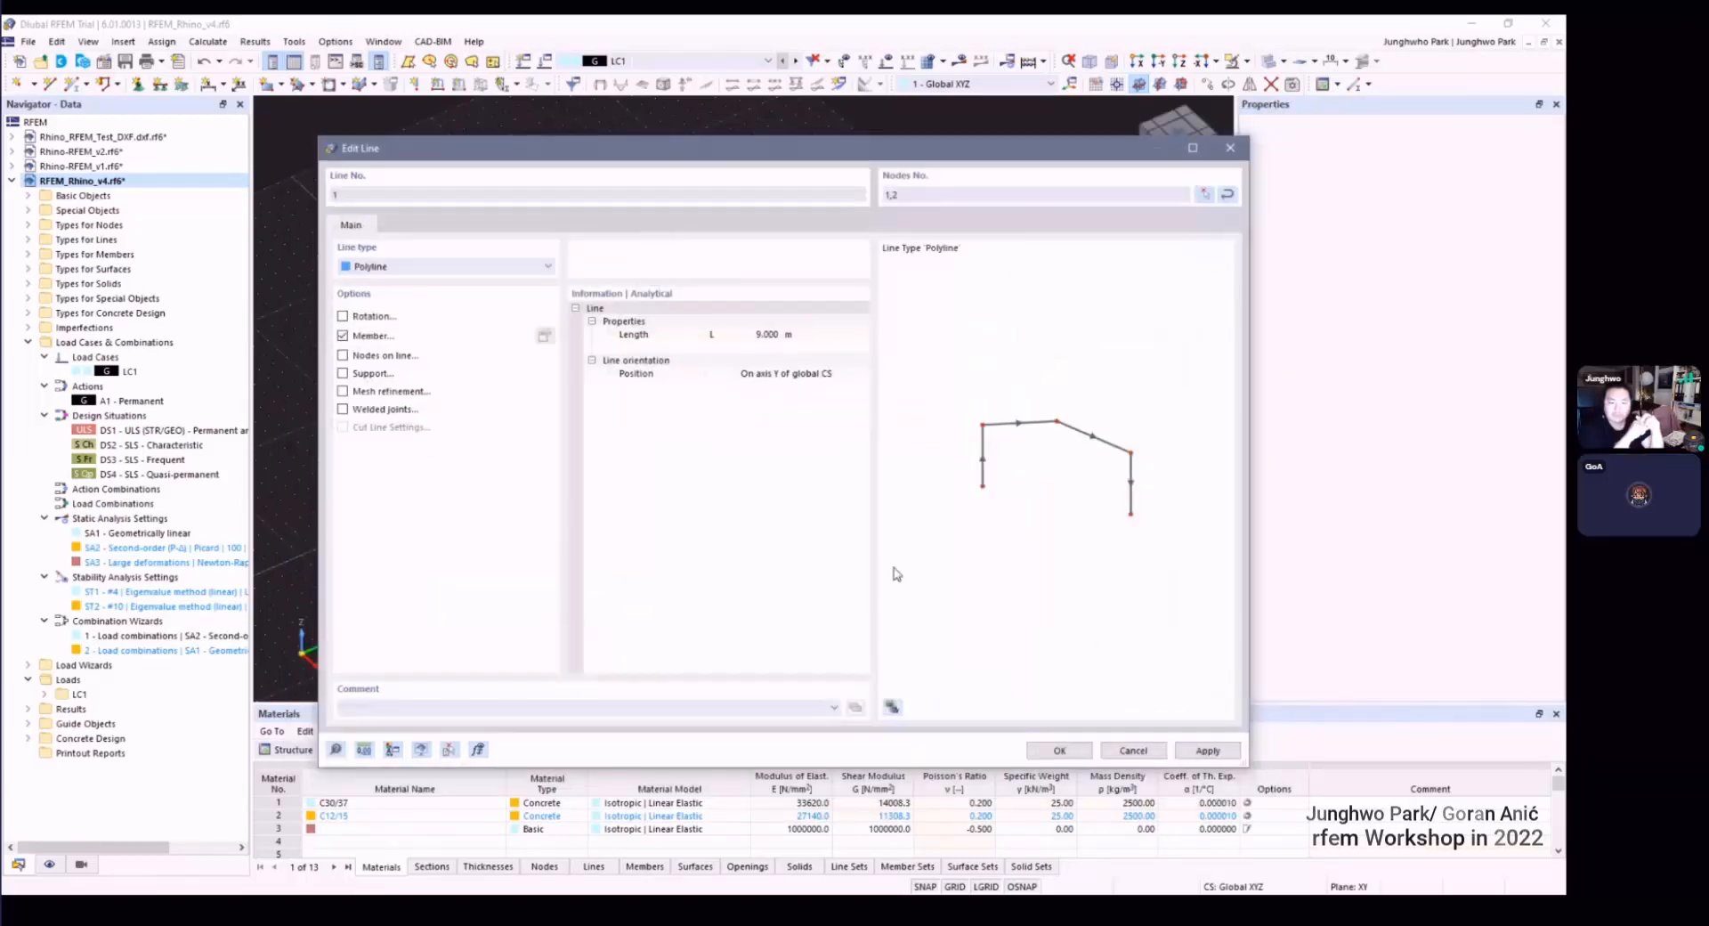
pyautogui.click(1059, 750)
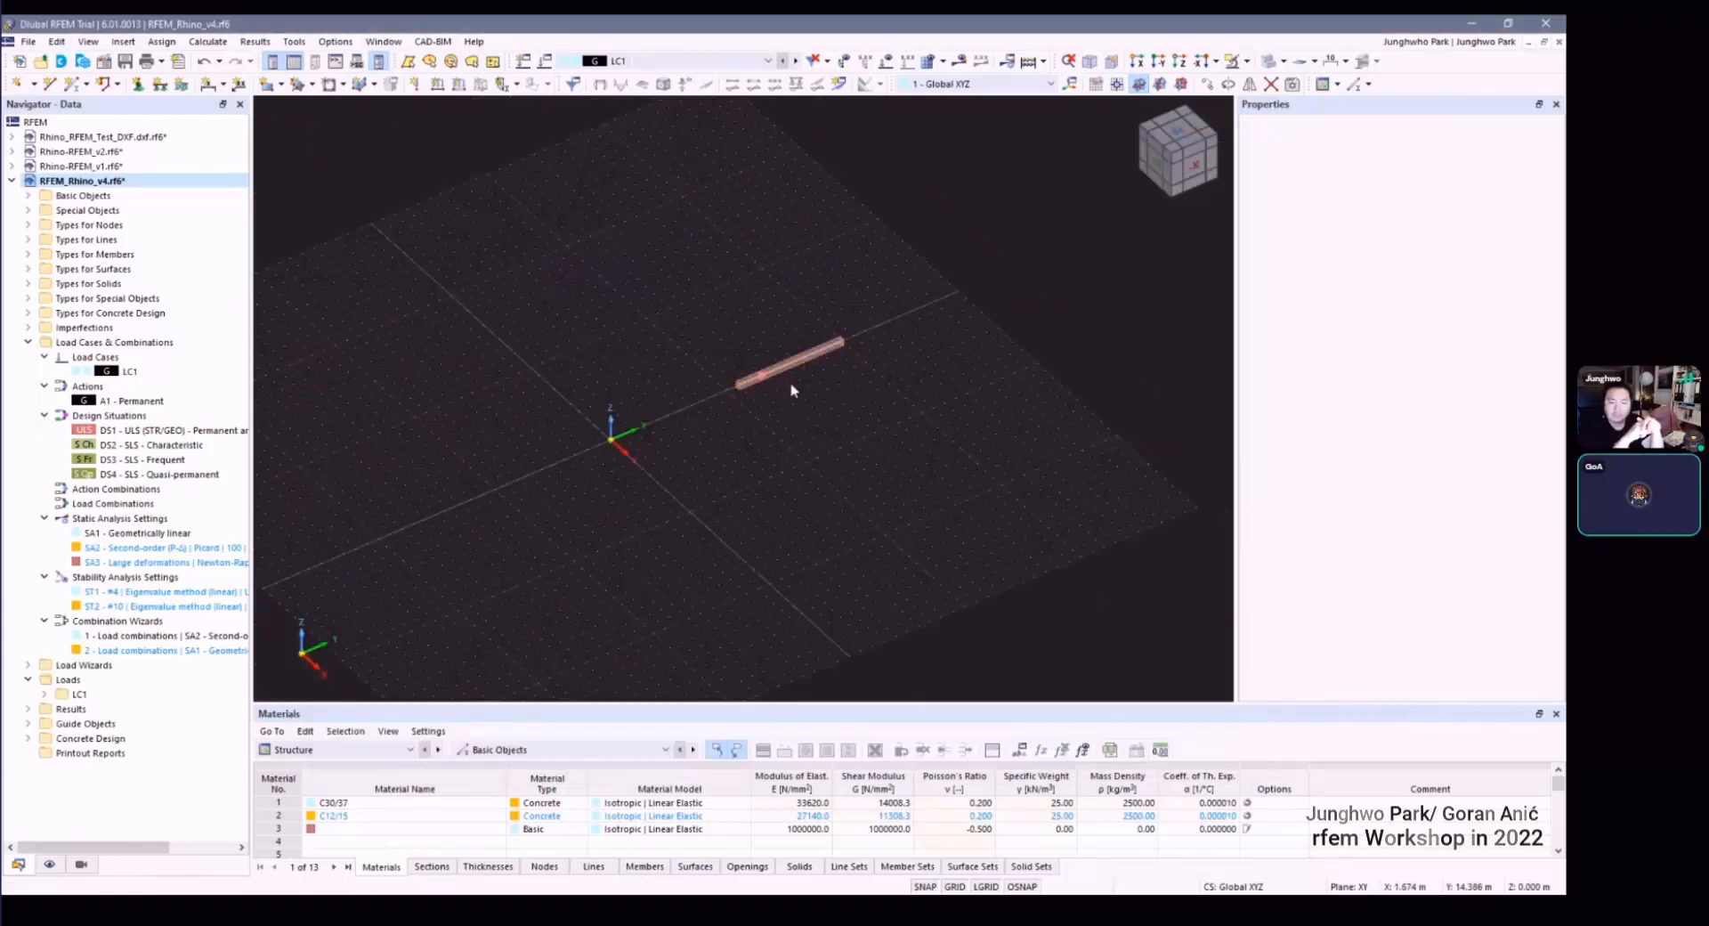
# Step: Open the beam's start node at Y = 11 m for editing and enable its support option
pyautogui.scroll(-1, 777, 408)
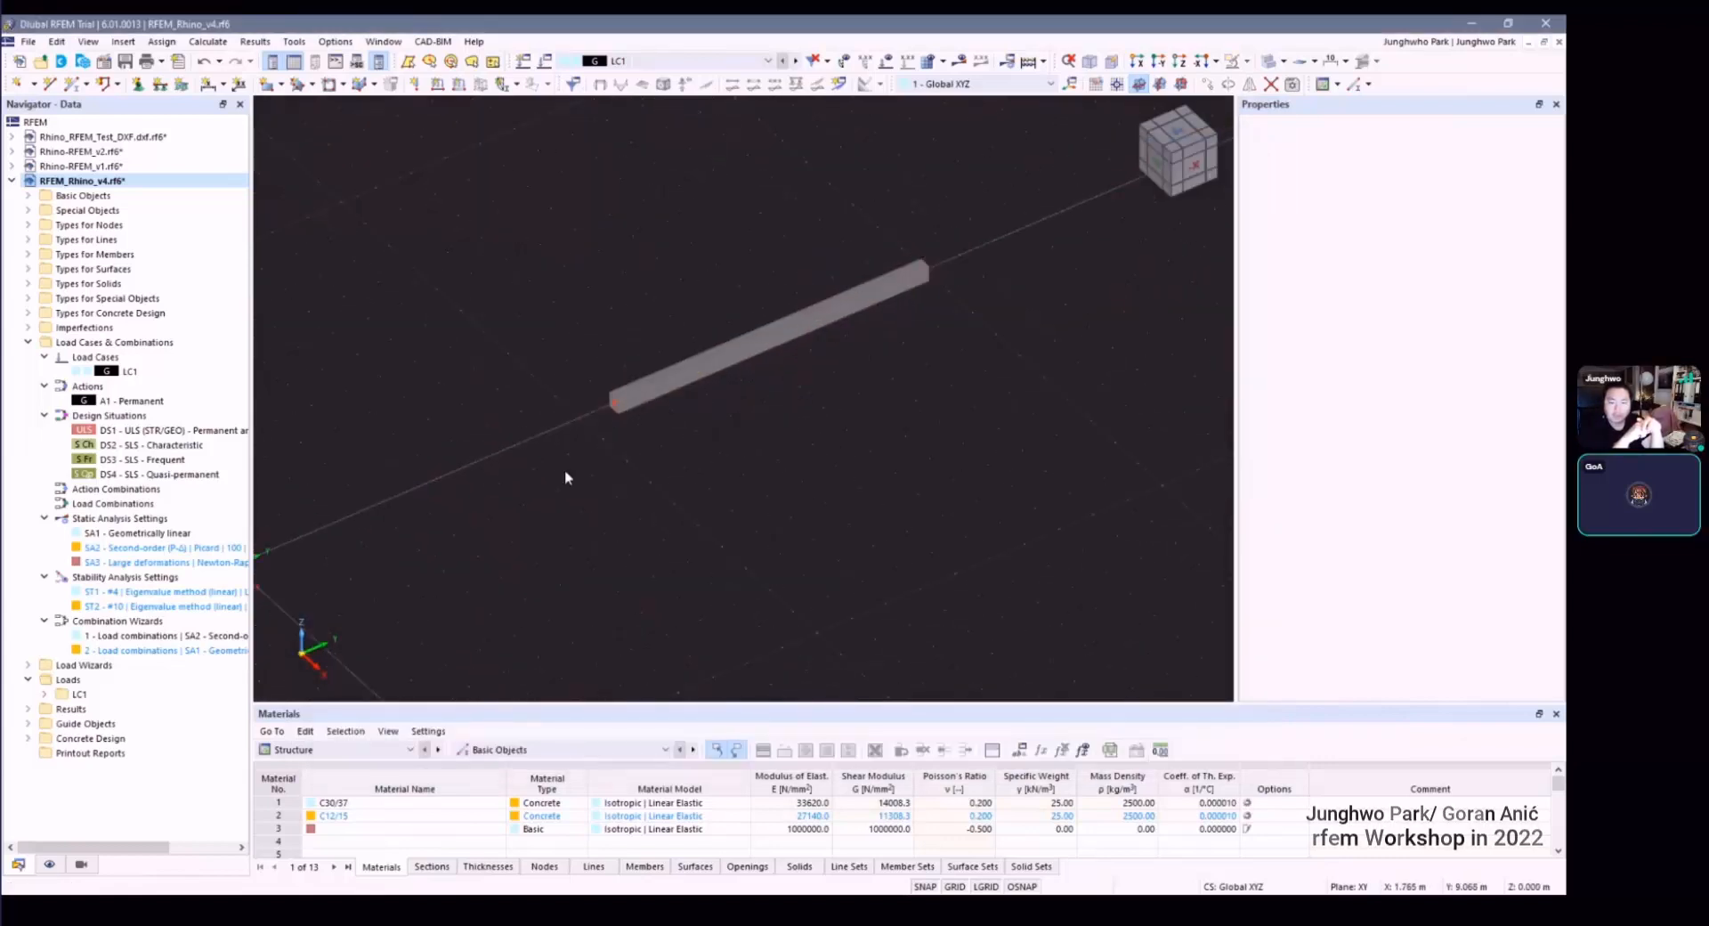
pyautogui.rightClick(616, 407)
pyautogui.click(652, 363)
pyautogui.scroll(-2, 690, 359)
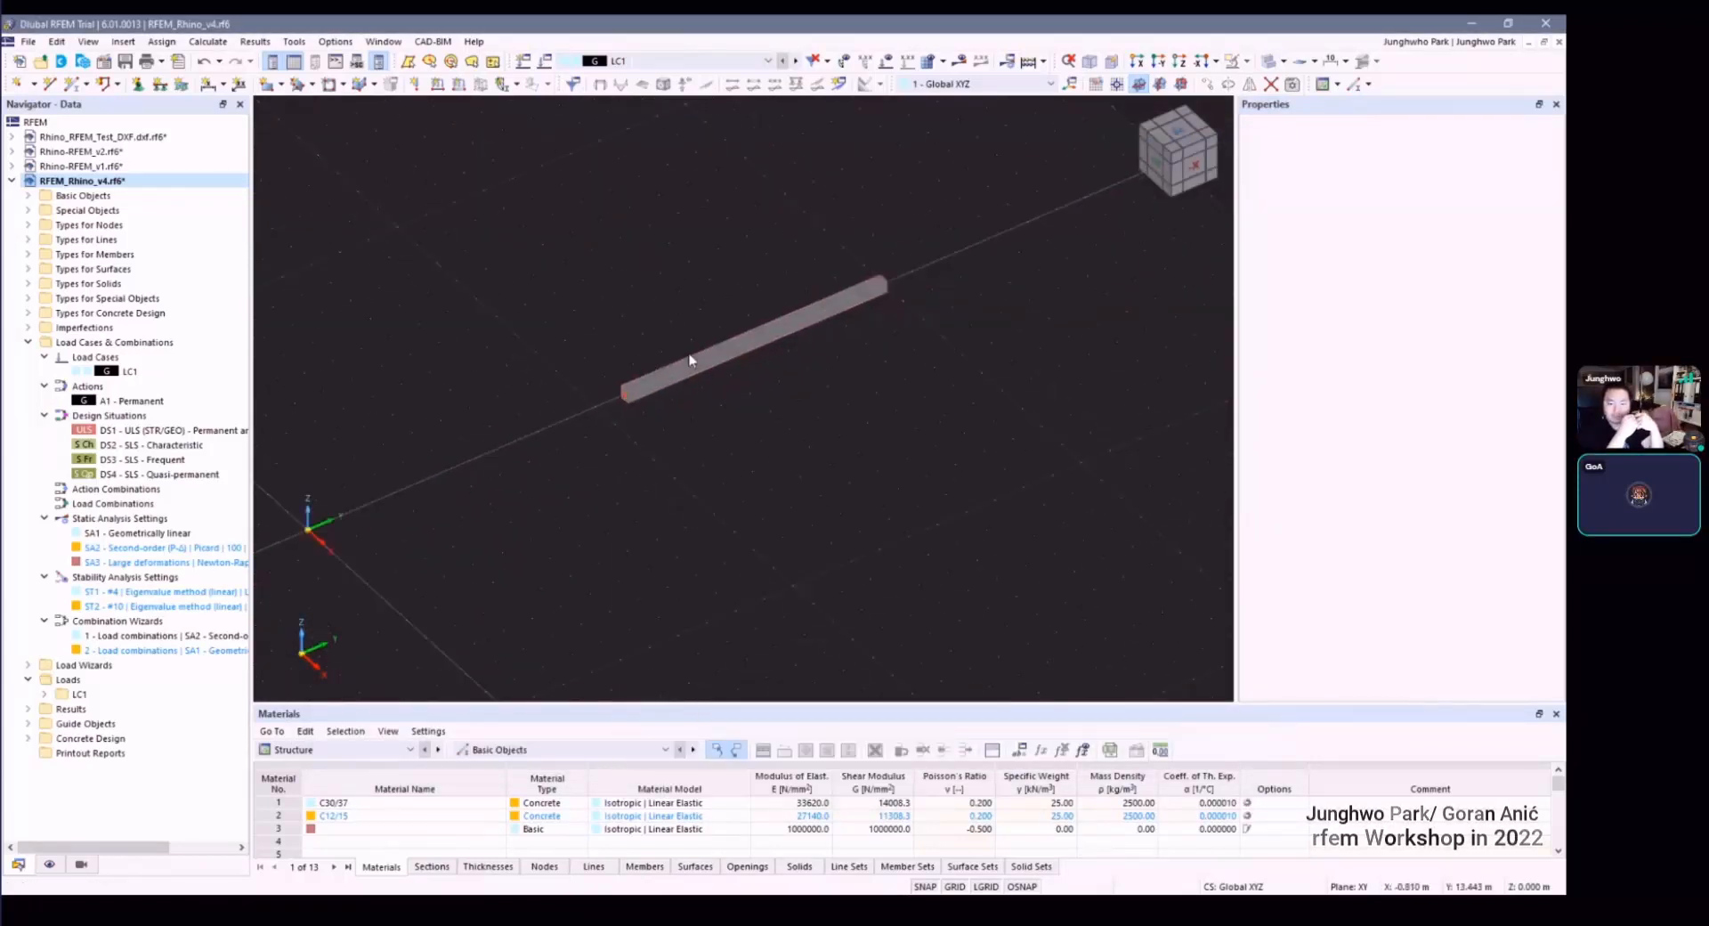
pyautogui.keyDown('ctrl'); pyautogui.moveTo(772, 408); pyautogui.dragTo(668, 412, button='middle'); pyautogui.keyUp('ctrl')
pyautogui.scroll(1, 626, 377)
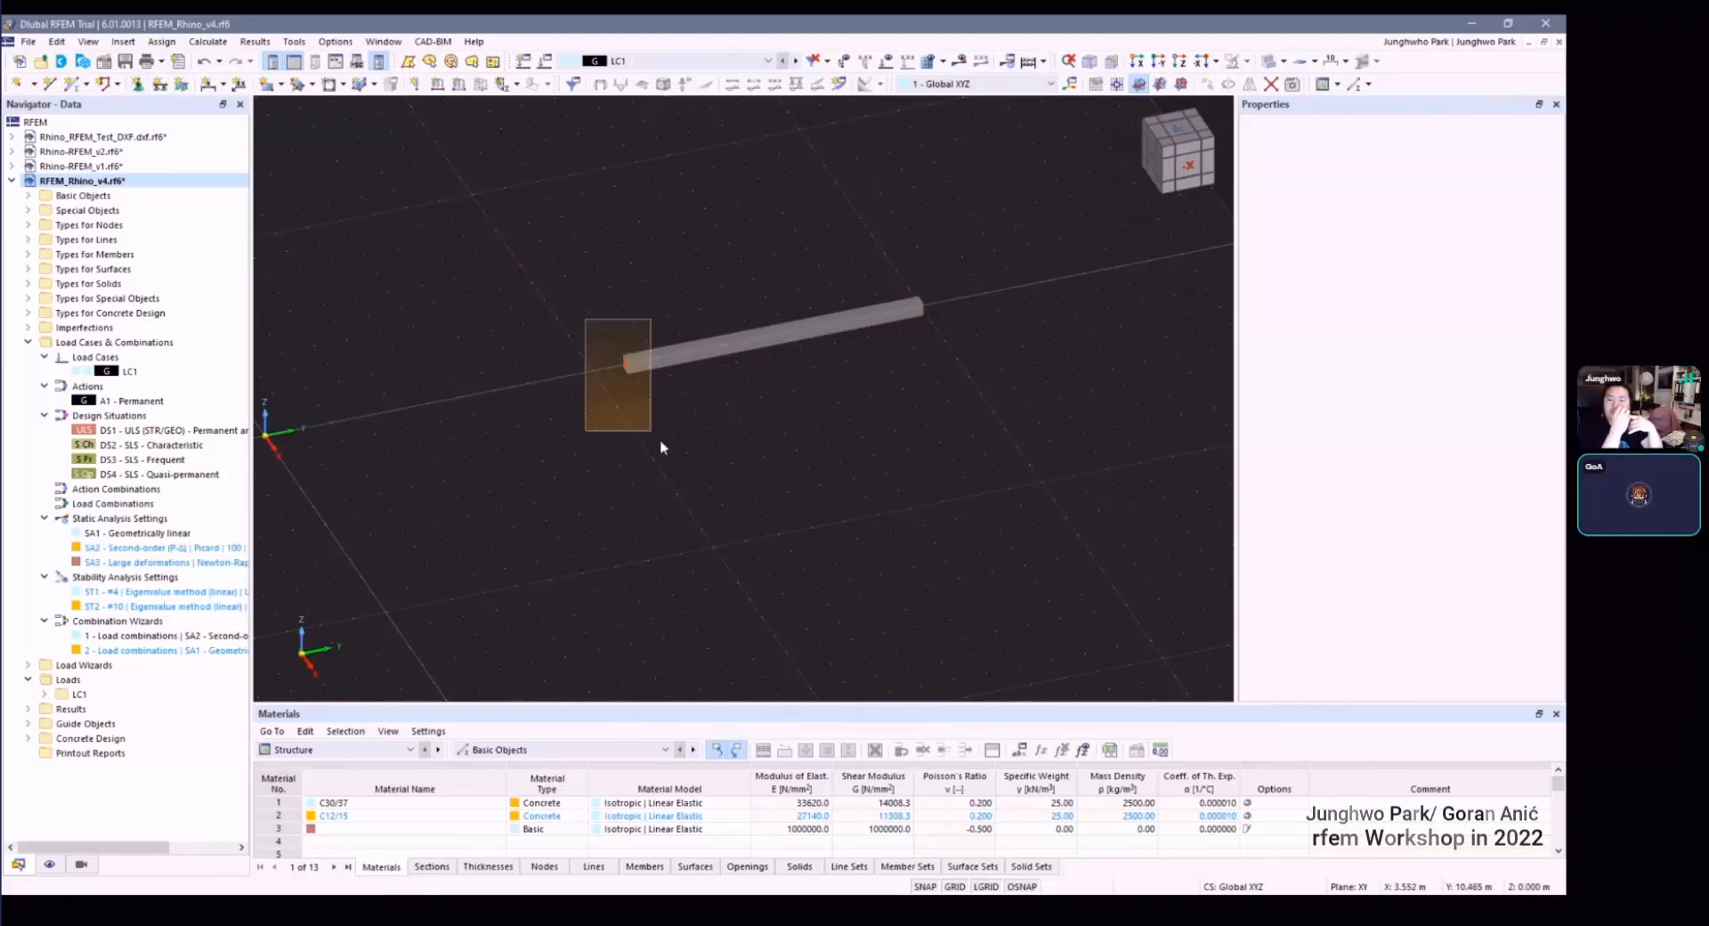
pyautogui.rightClick(625, 366)
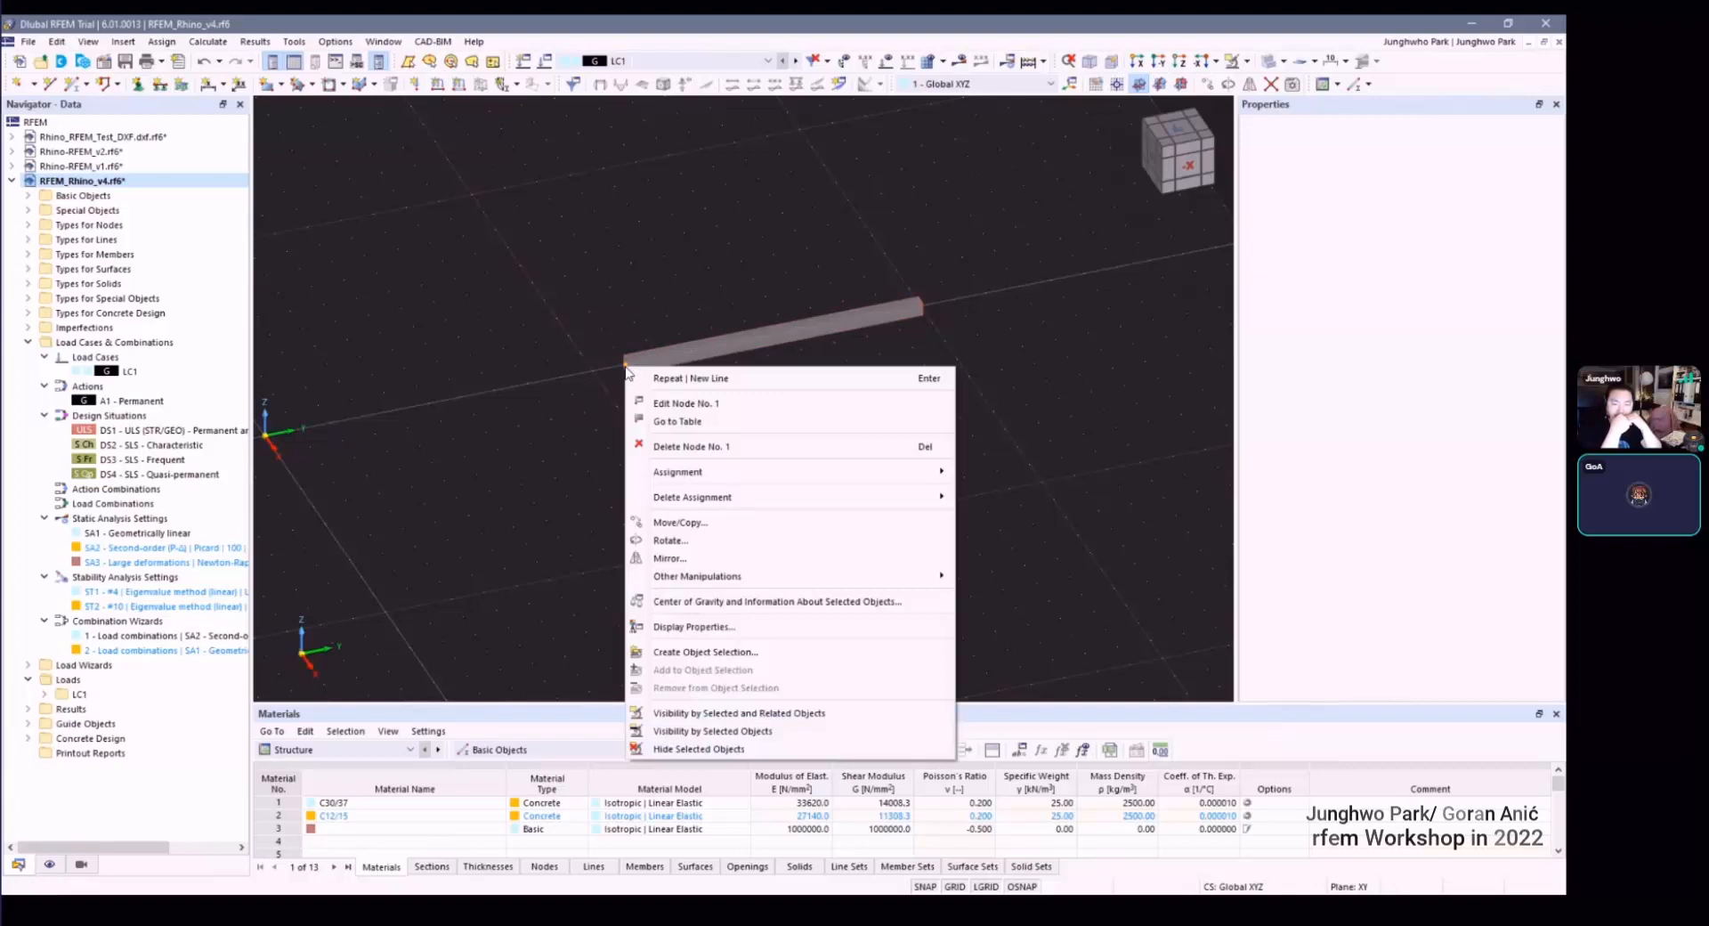
pyautogui.click(695, 405)
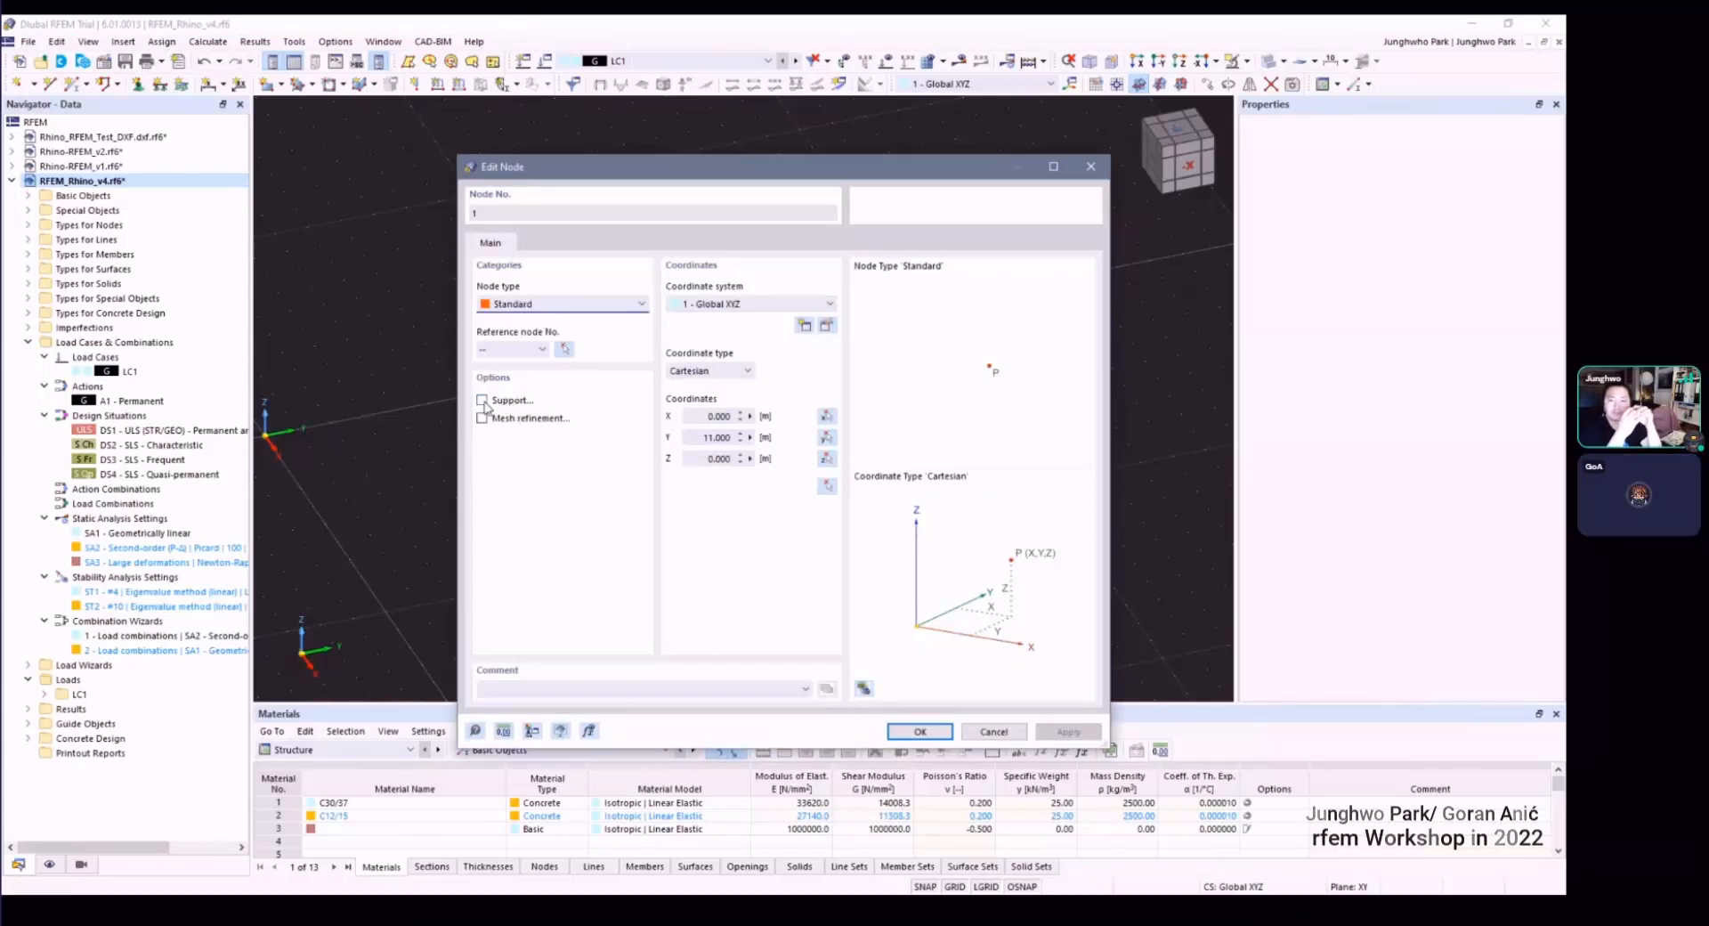
pyautogui.click(483, 402)
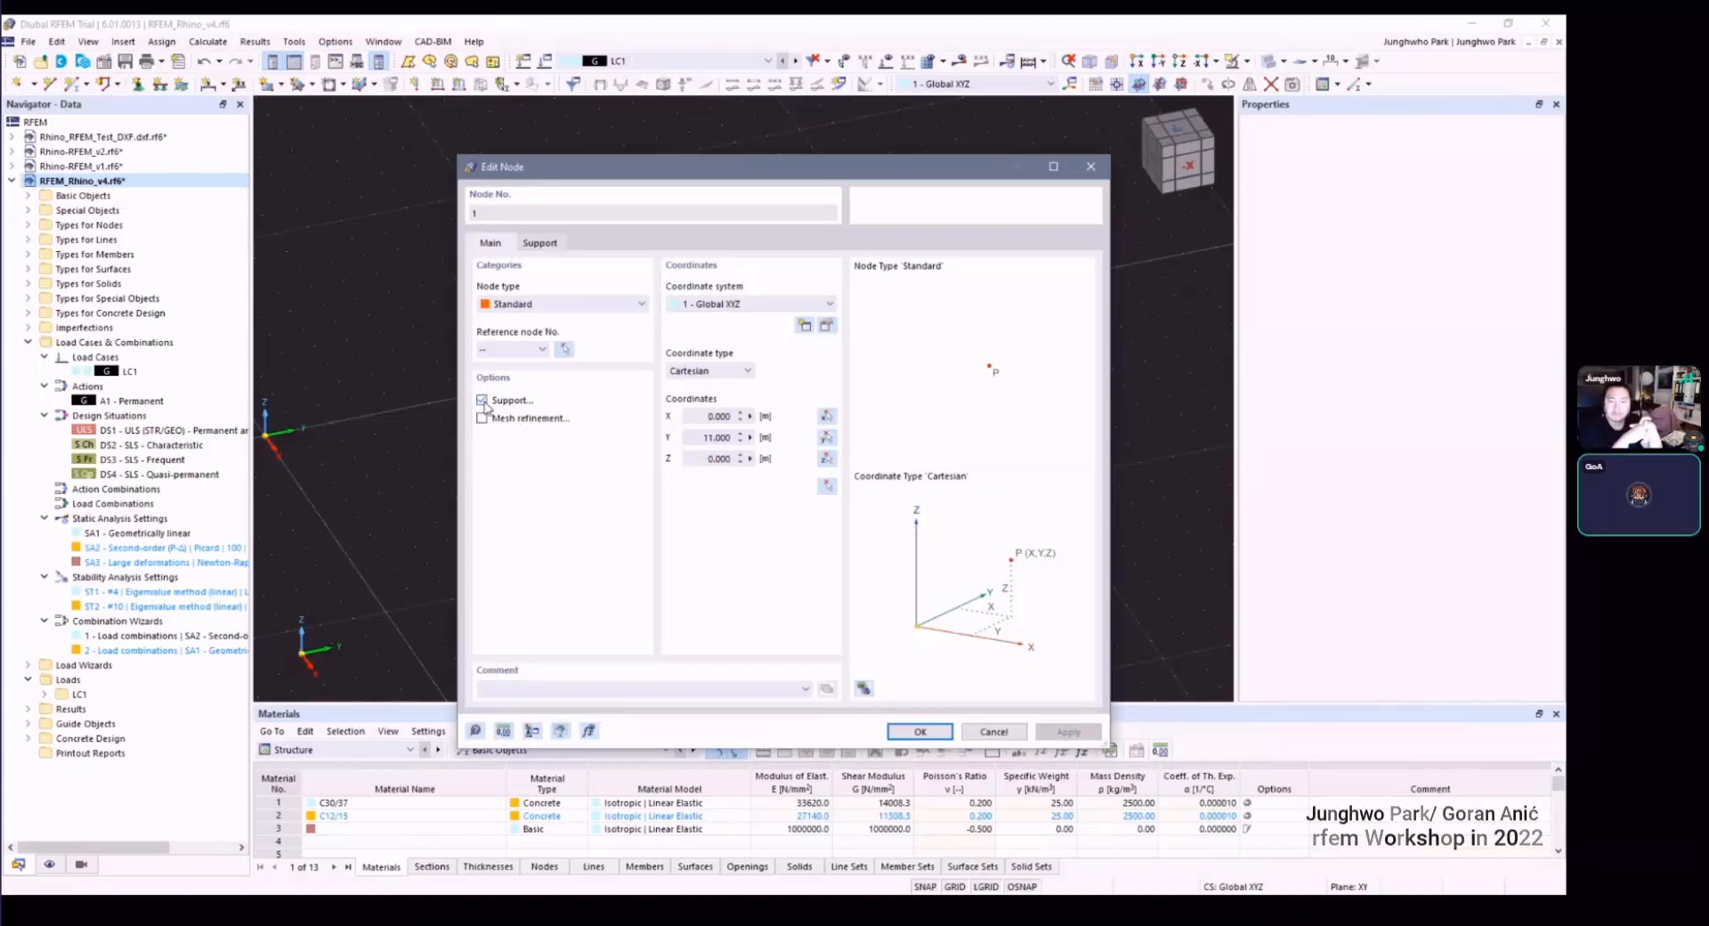
# Step: Start a new nodal support definition for the beam's start node
pyautogui.click(541, 244)
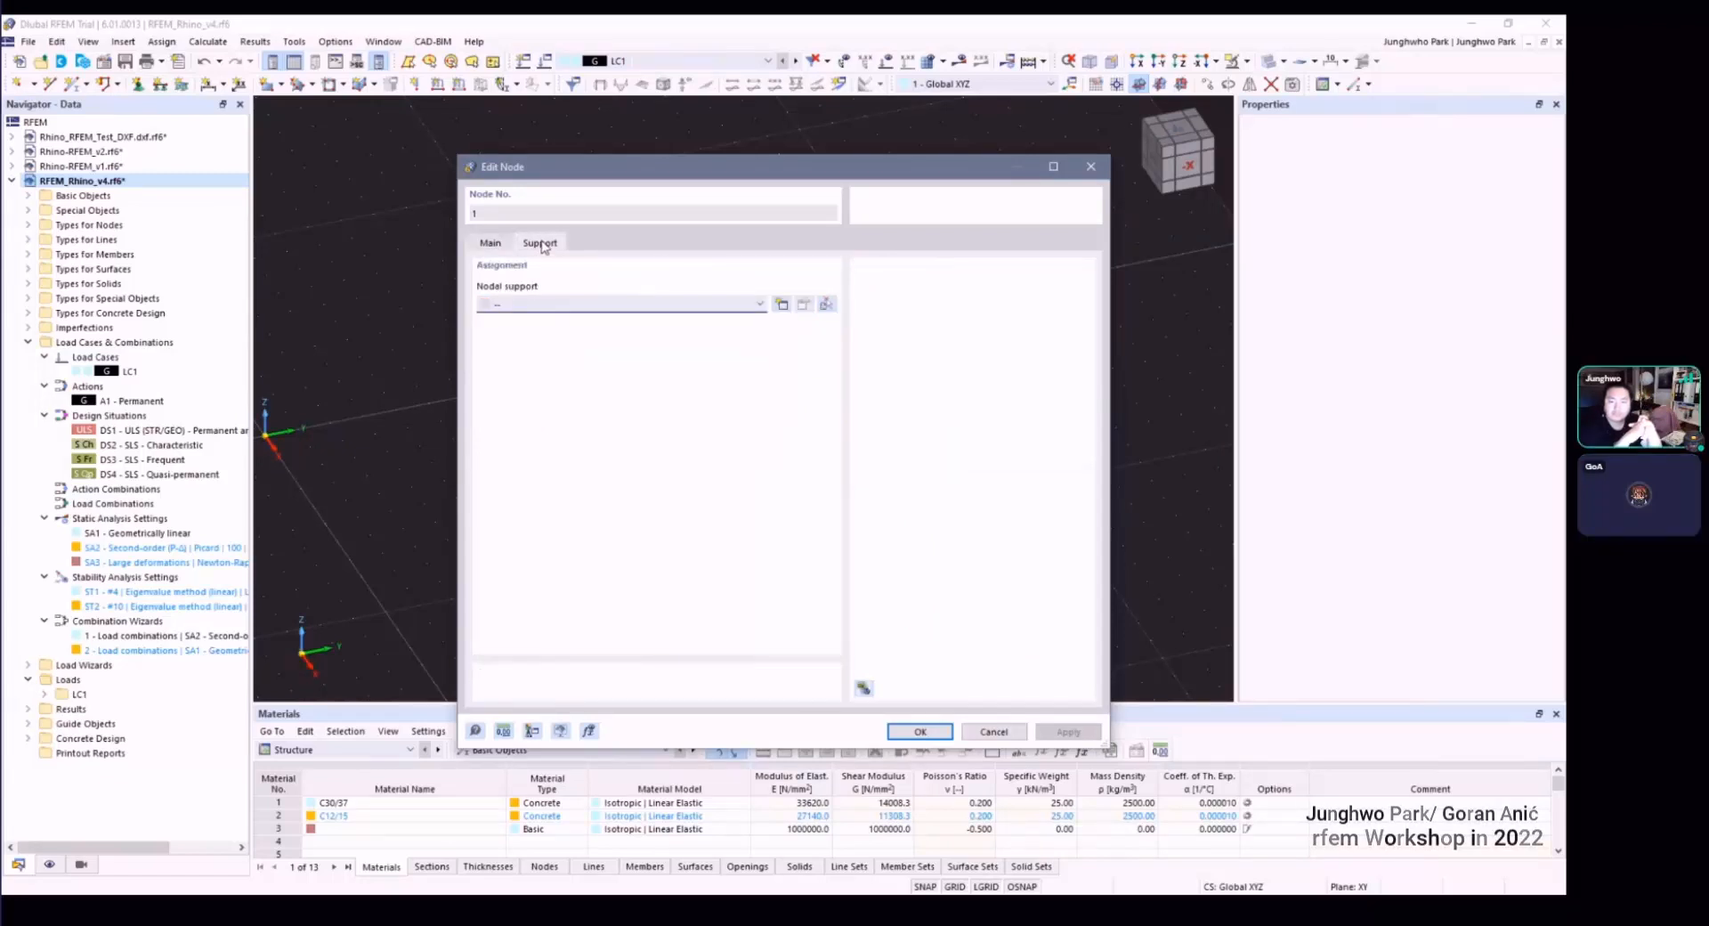
pyautogui.click(561, 305)
pyautogui.click(559, 303)
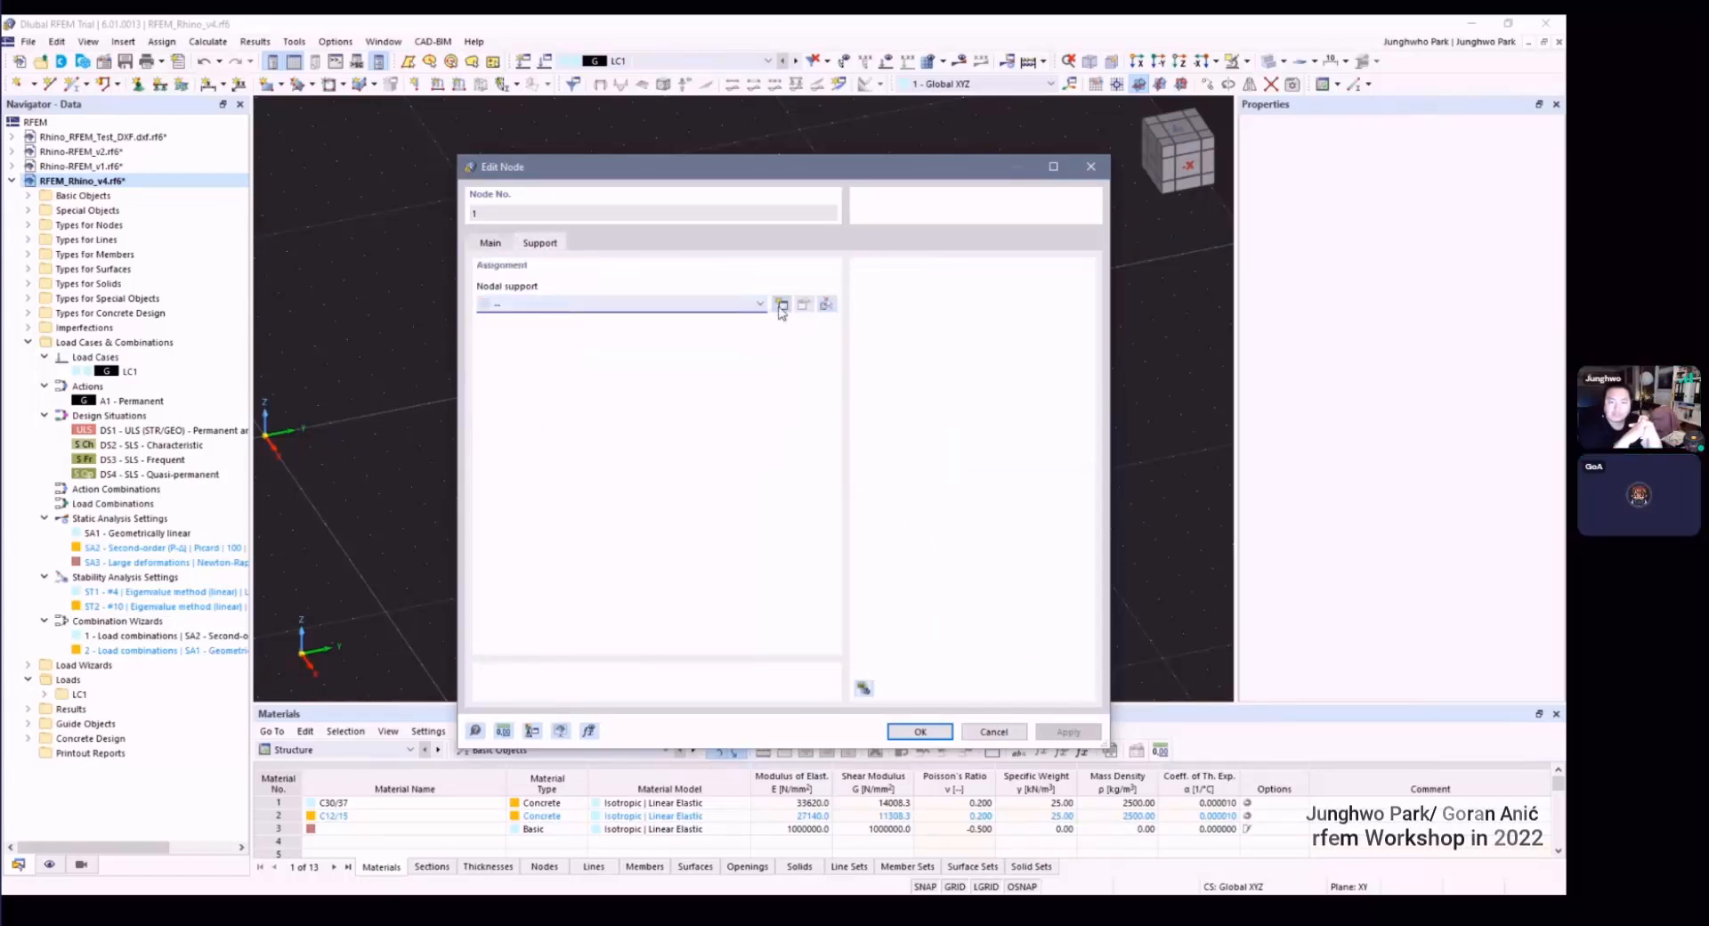
pyautogui.click(779, 308)
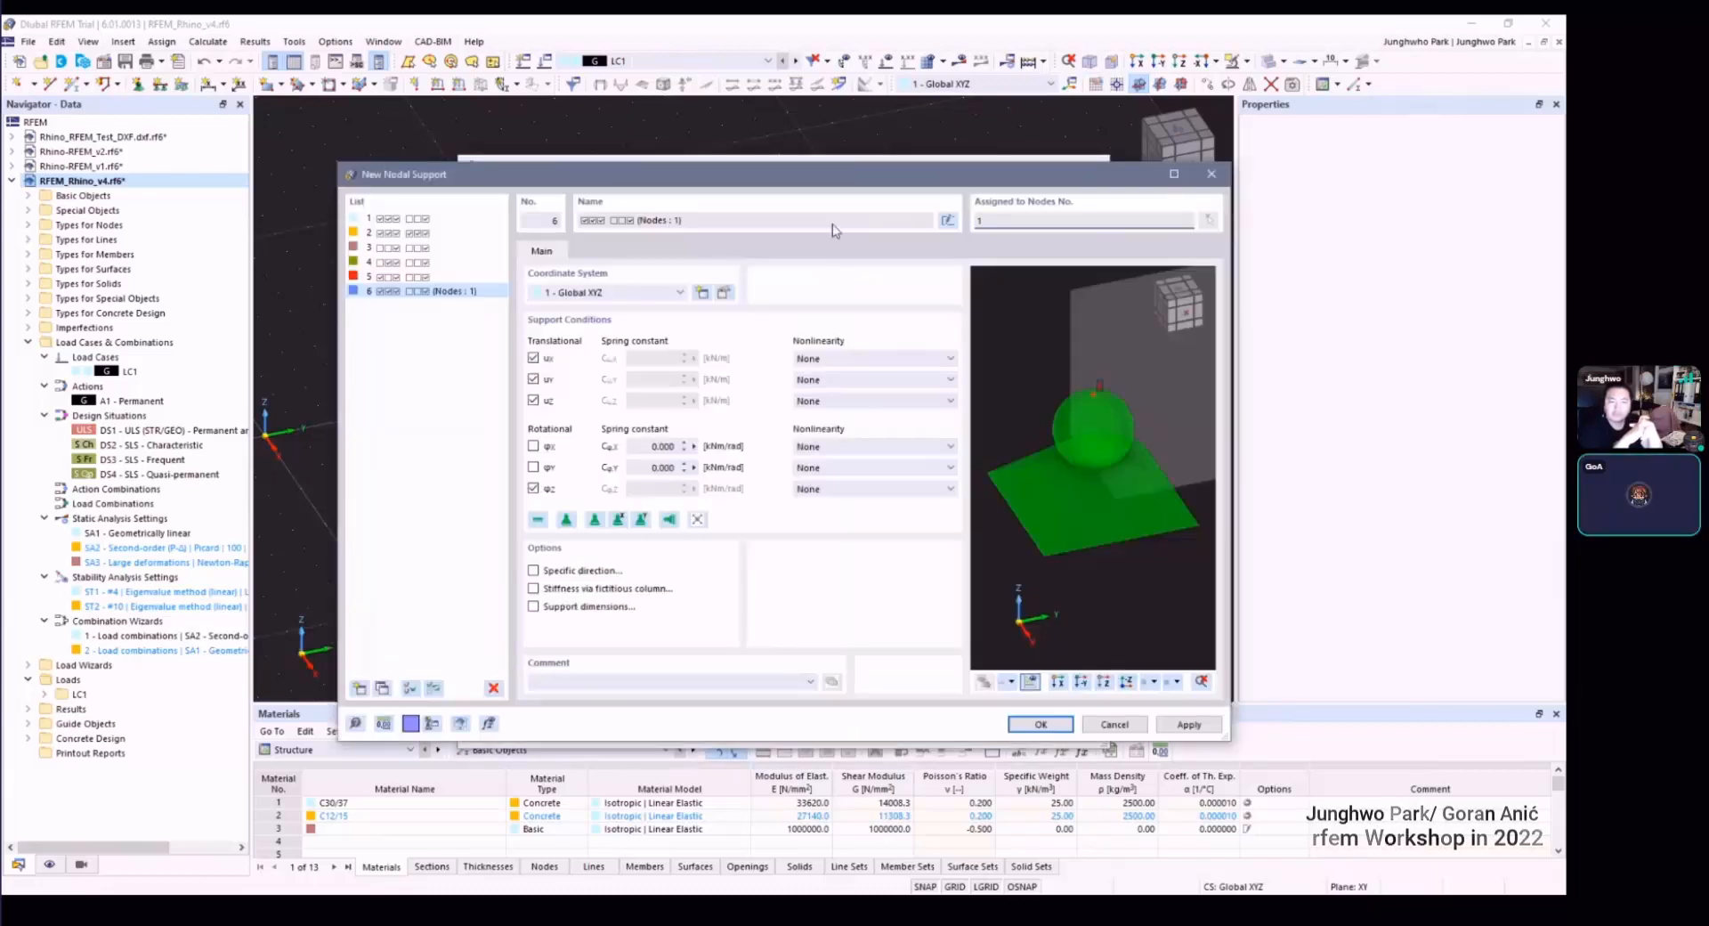
# Step: Compare the translational and rotational support conditions of nodal supports 1 to 6 and return to support 1
pyautogui.click(414, 219)
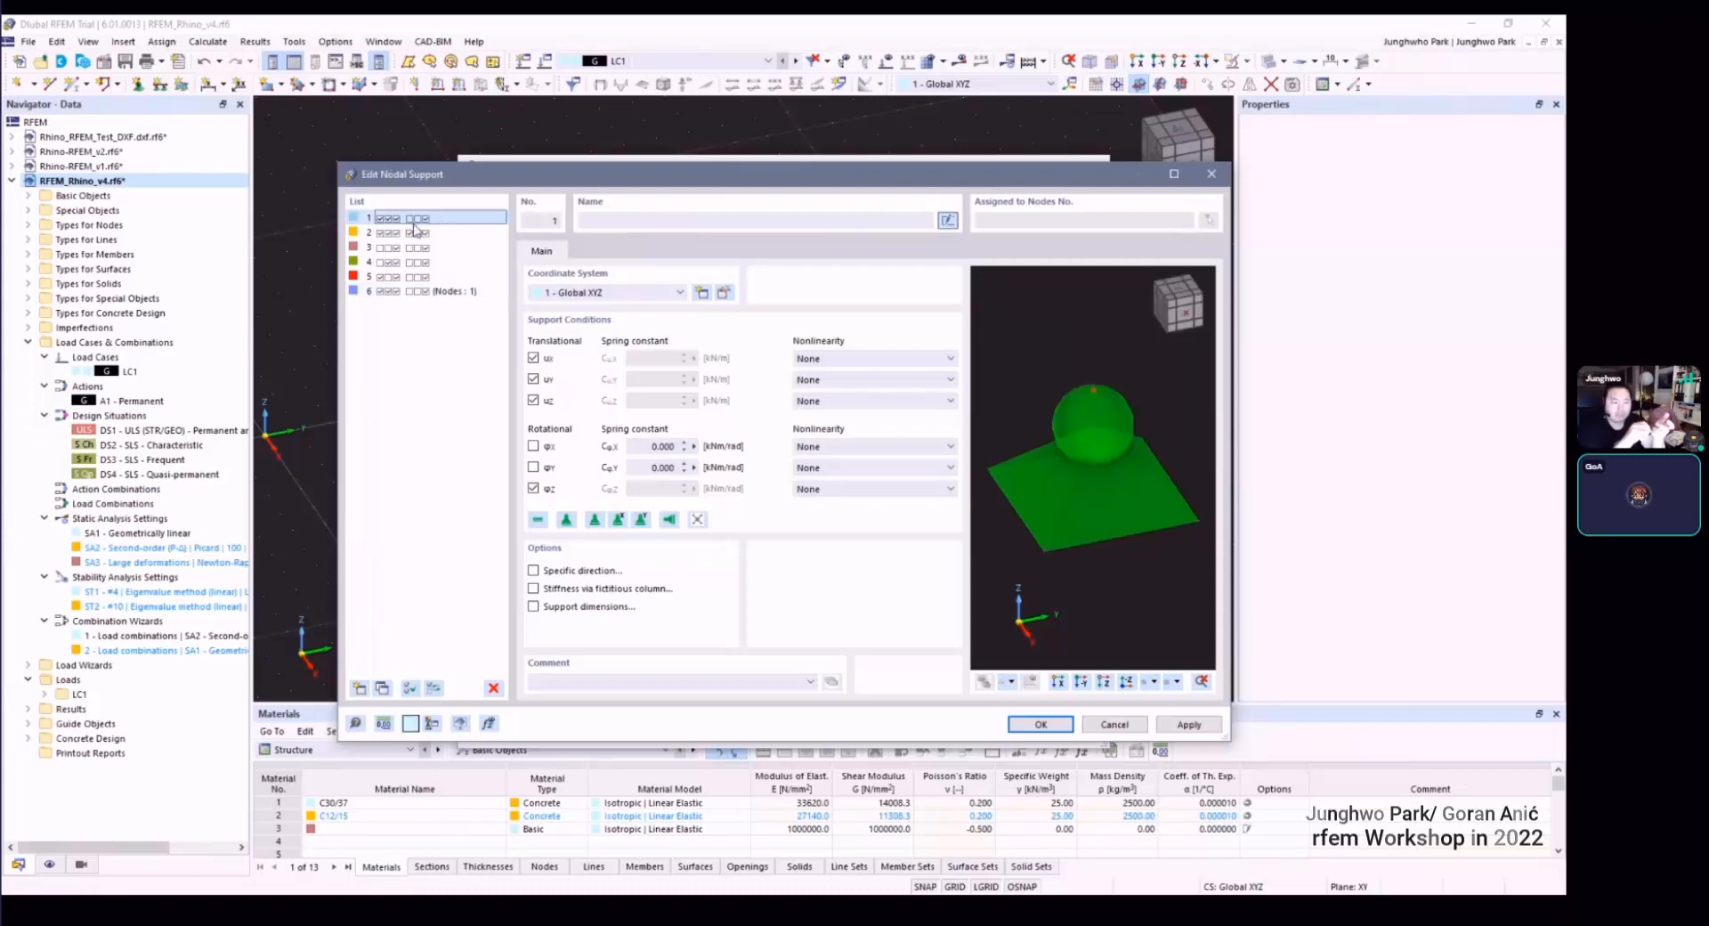
pyautogui.click(420, 233)
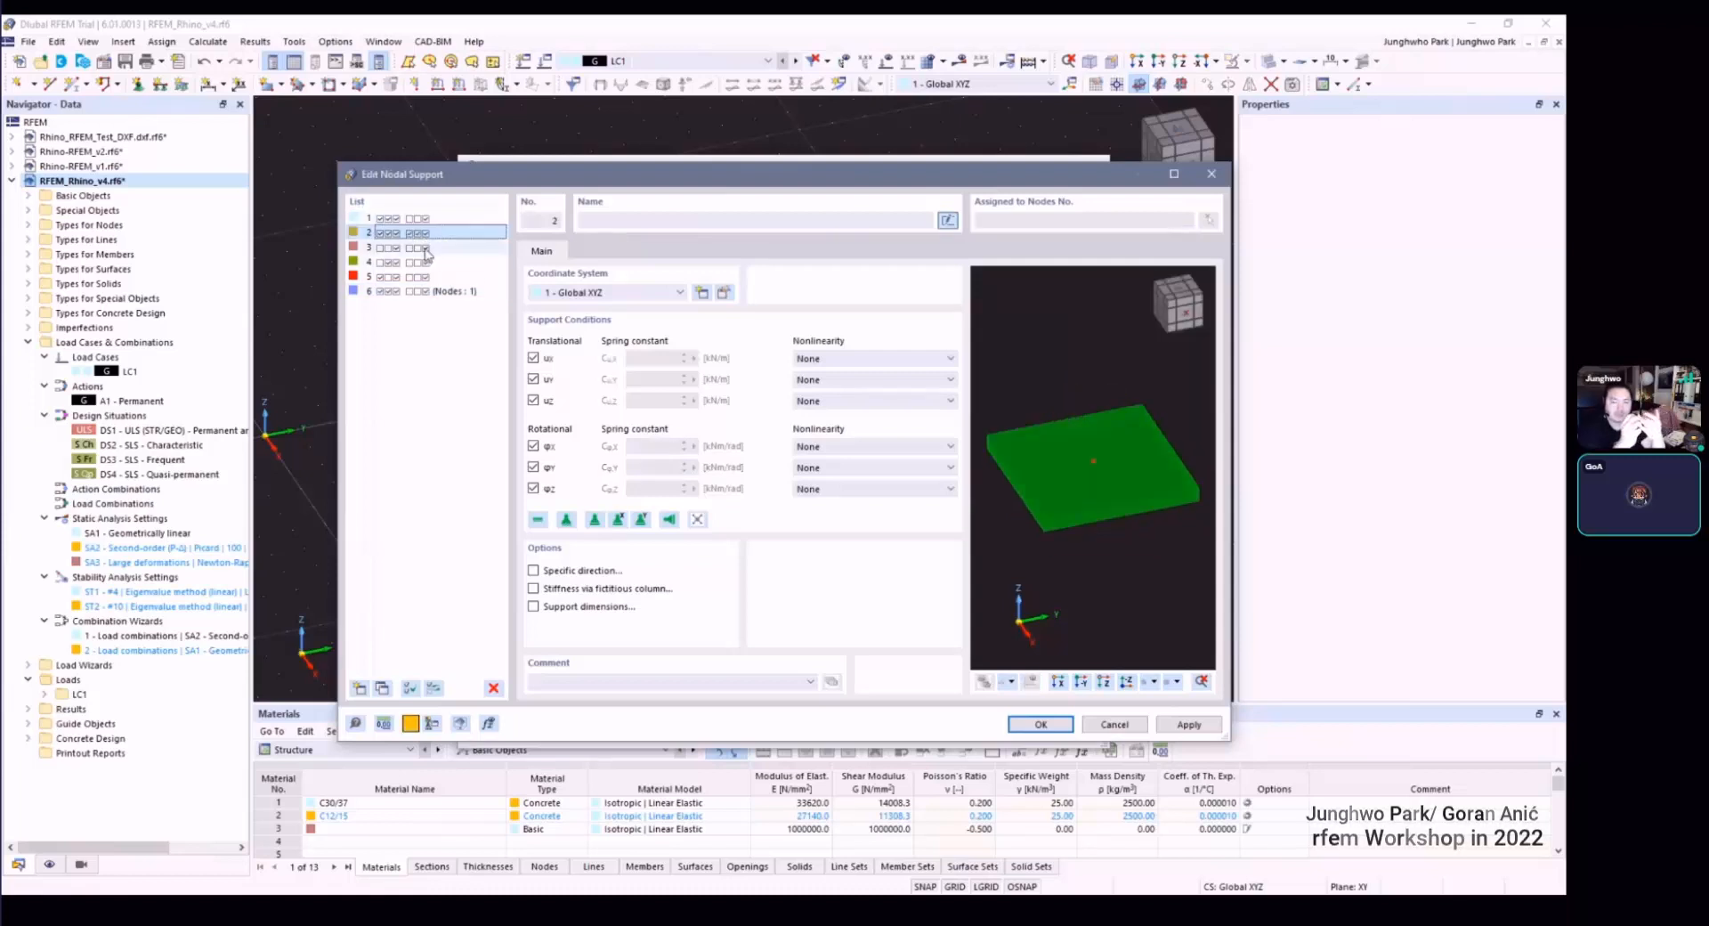
pyautogui.click(419, 249)
pyautogui.click(425, 264)
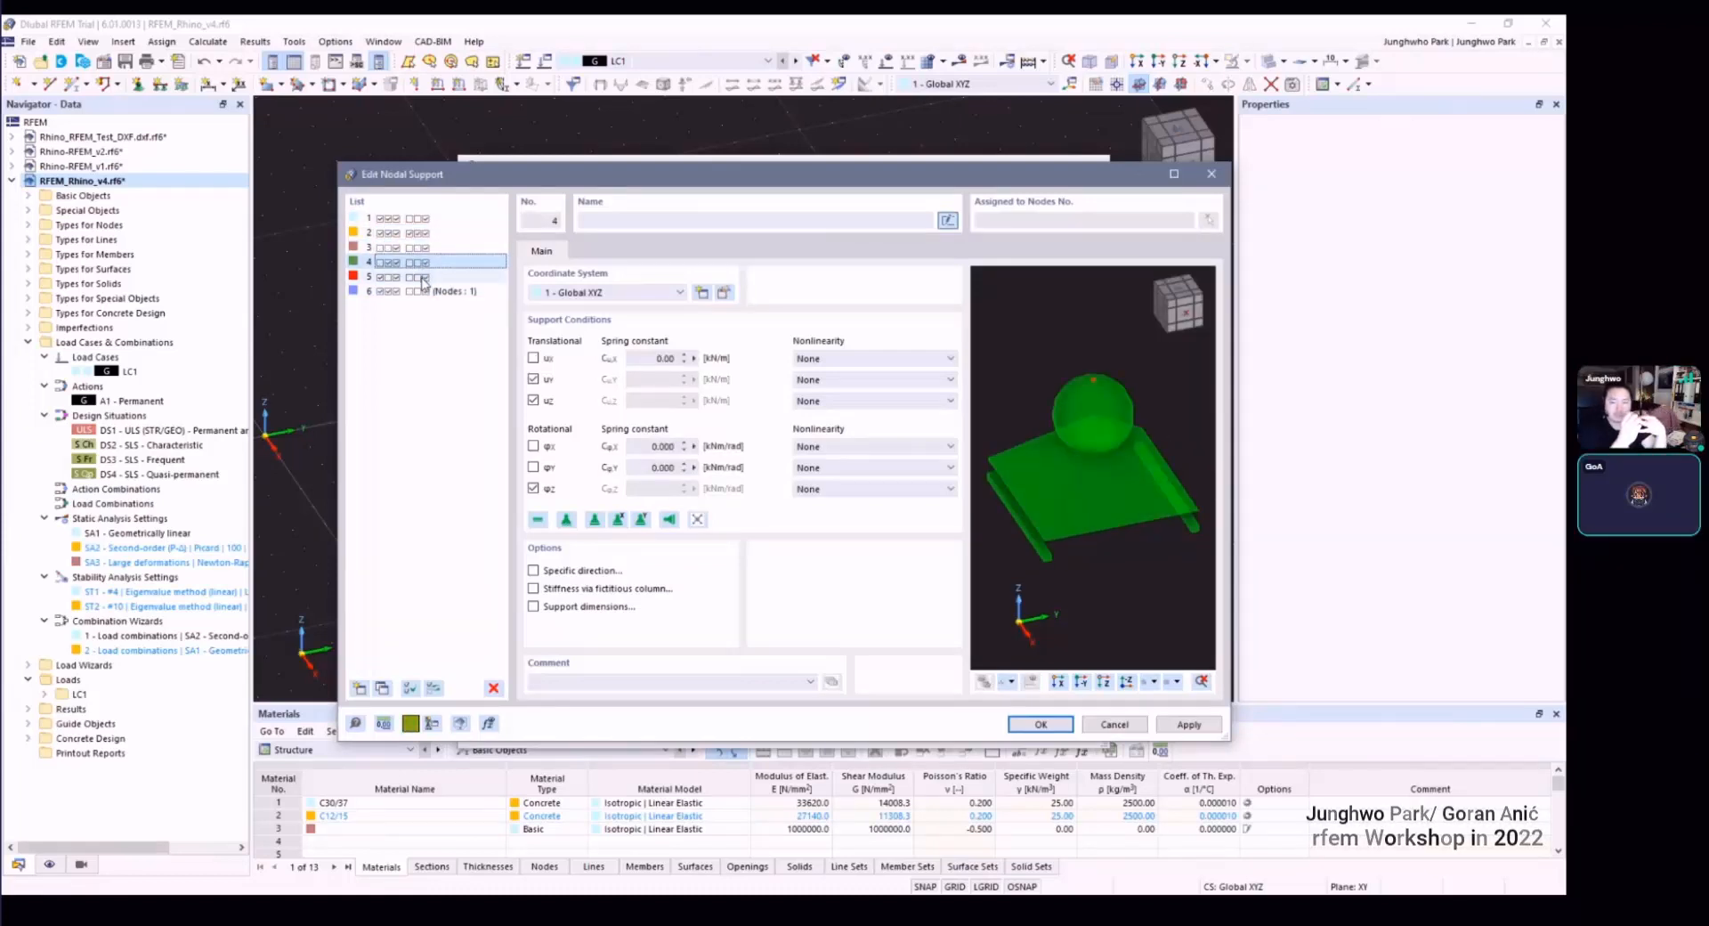
pyautogui.click(426, 277)
pyautogui.click(427, 291)
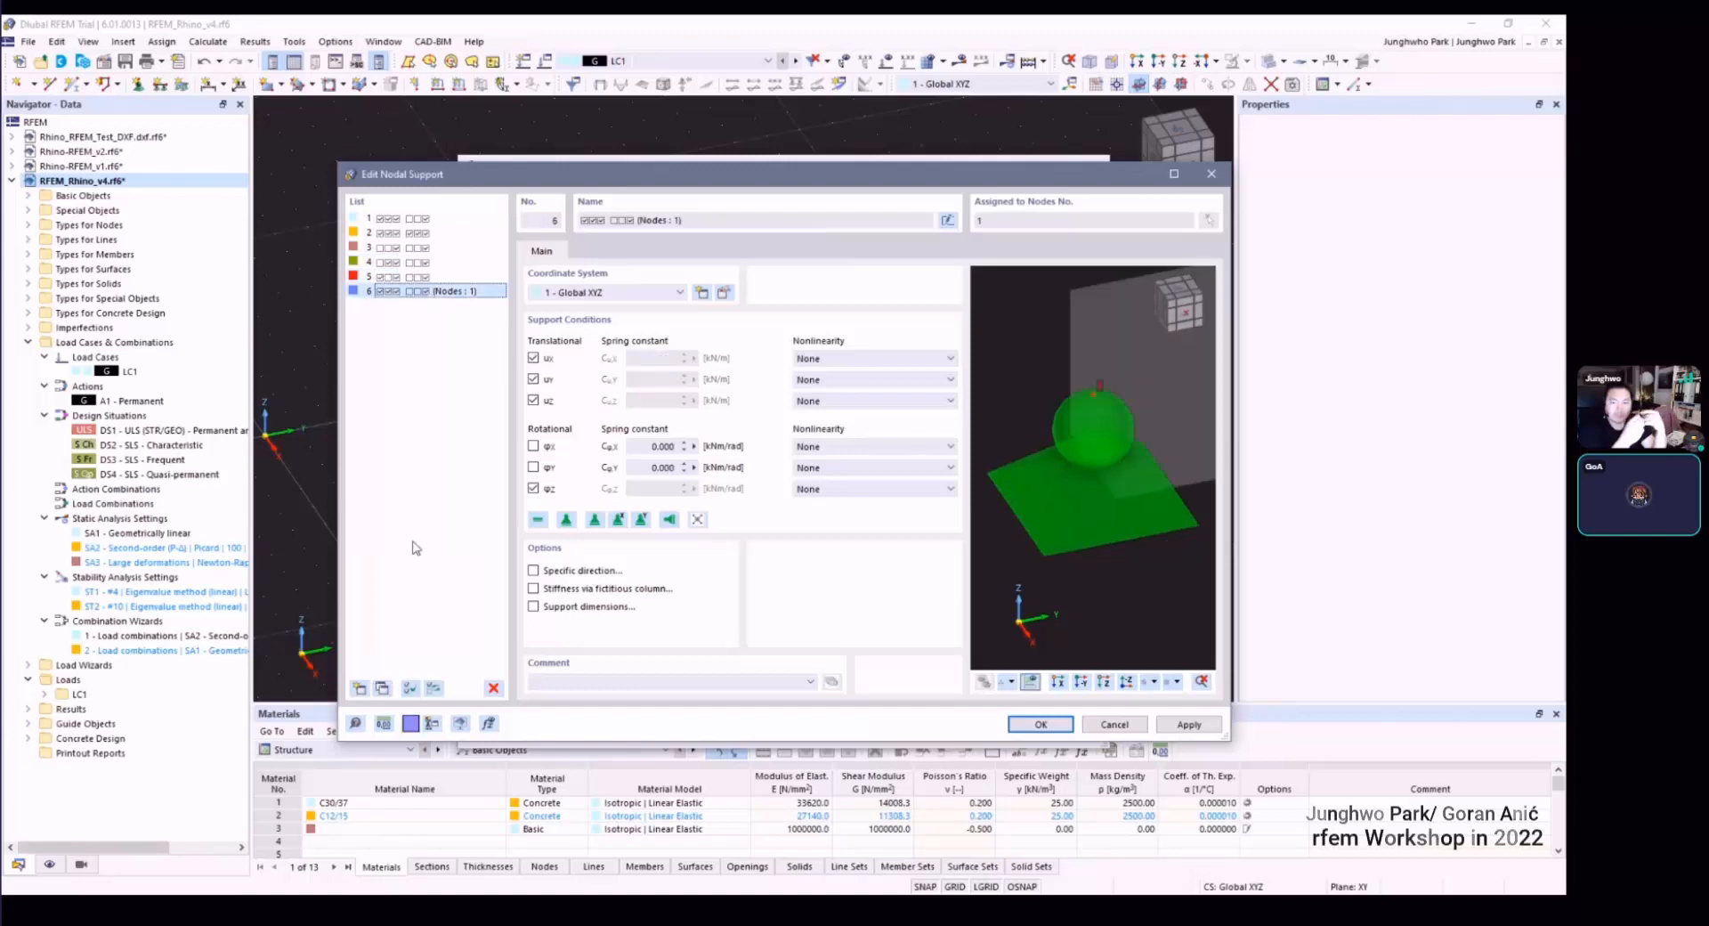
pyautogui.click(402, 219)
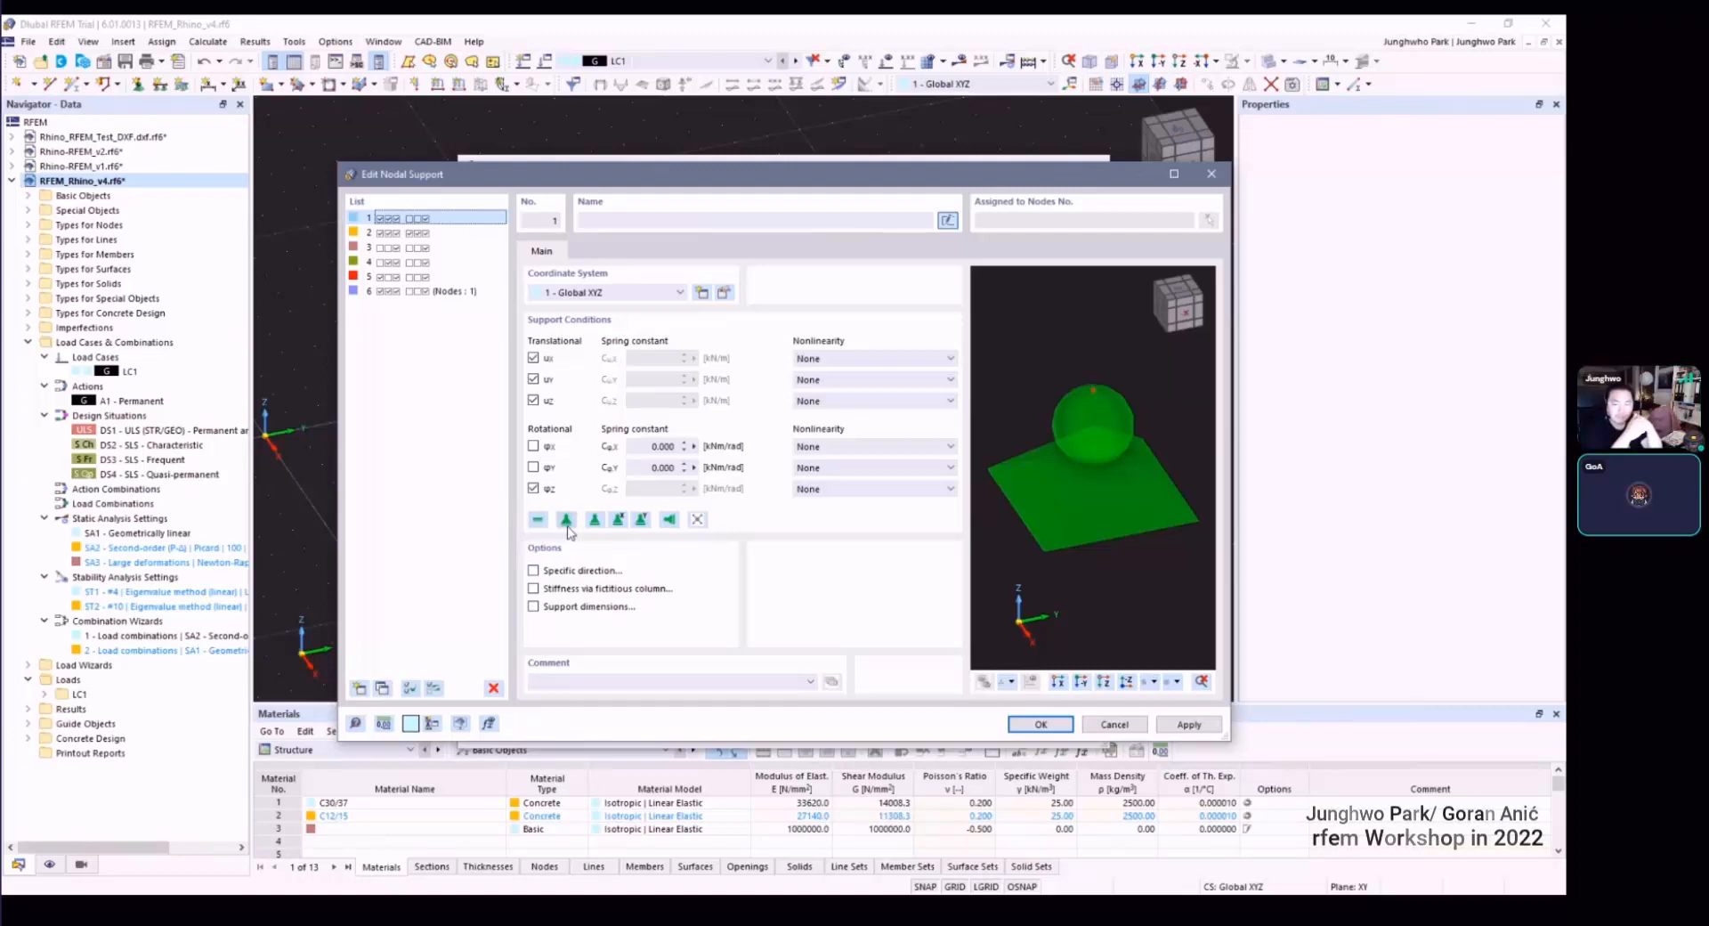
# Step: Annotate a temporary screen capture by circling the fixed support preset and sketching a beam with a fixed end, then discard it
pyautogui.press('super+shift+s')
pyautogui.moveTo(466, 345)
pyautogui.mouseDown()
pyautogui.moveTo(801, 593)
pyautogui.moveTo(1018, 670)
pyautogui.moveTo(1053, 664)
pyautogui.mouseUp()
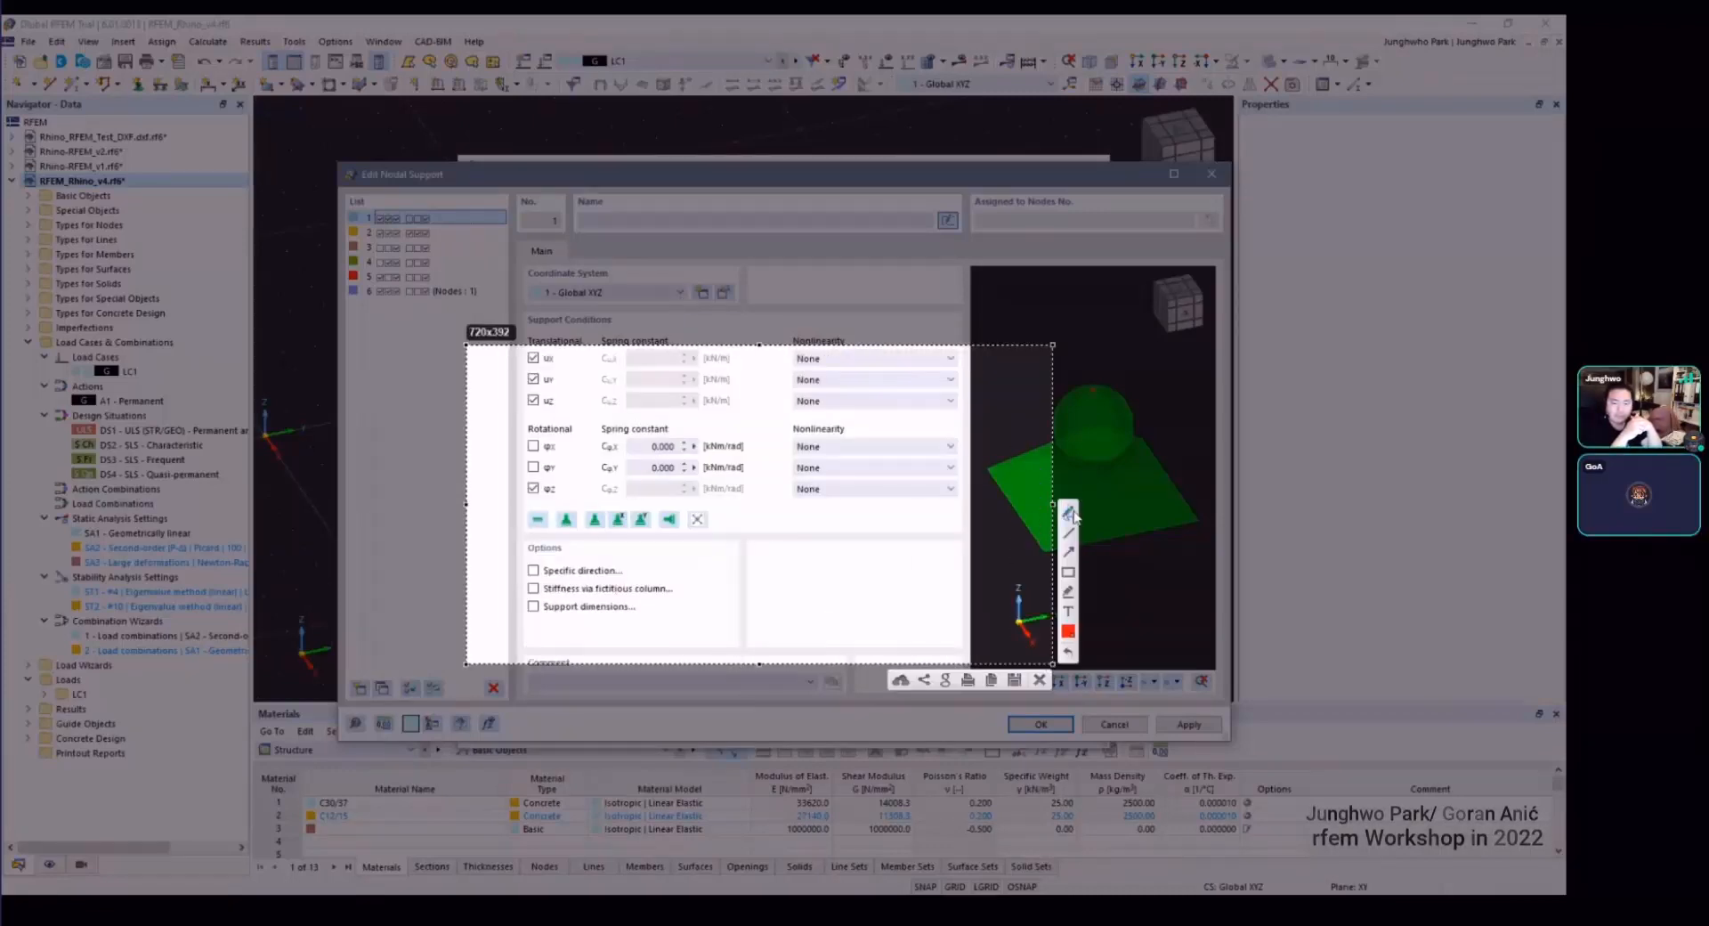
pyautogui.moveTo(540, 495); pyautogui.dragTo(547, 545)
pyautogui.moveTo(551, 549); pyautogui.dragTo(690, 598)
pyautogui.moveTo(819, 554)
pyautogui.mouseDown()
pyautogui.moveTo(809, 625)
pyautogui.moveTo(825, 588)
pyautogui.moveTo(964, 587)
pyautogui.mouseUp()
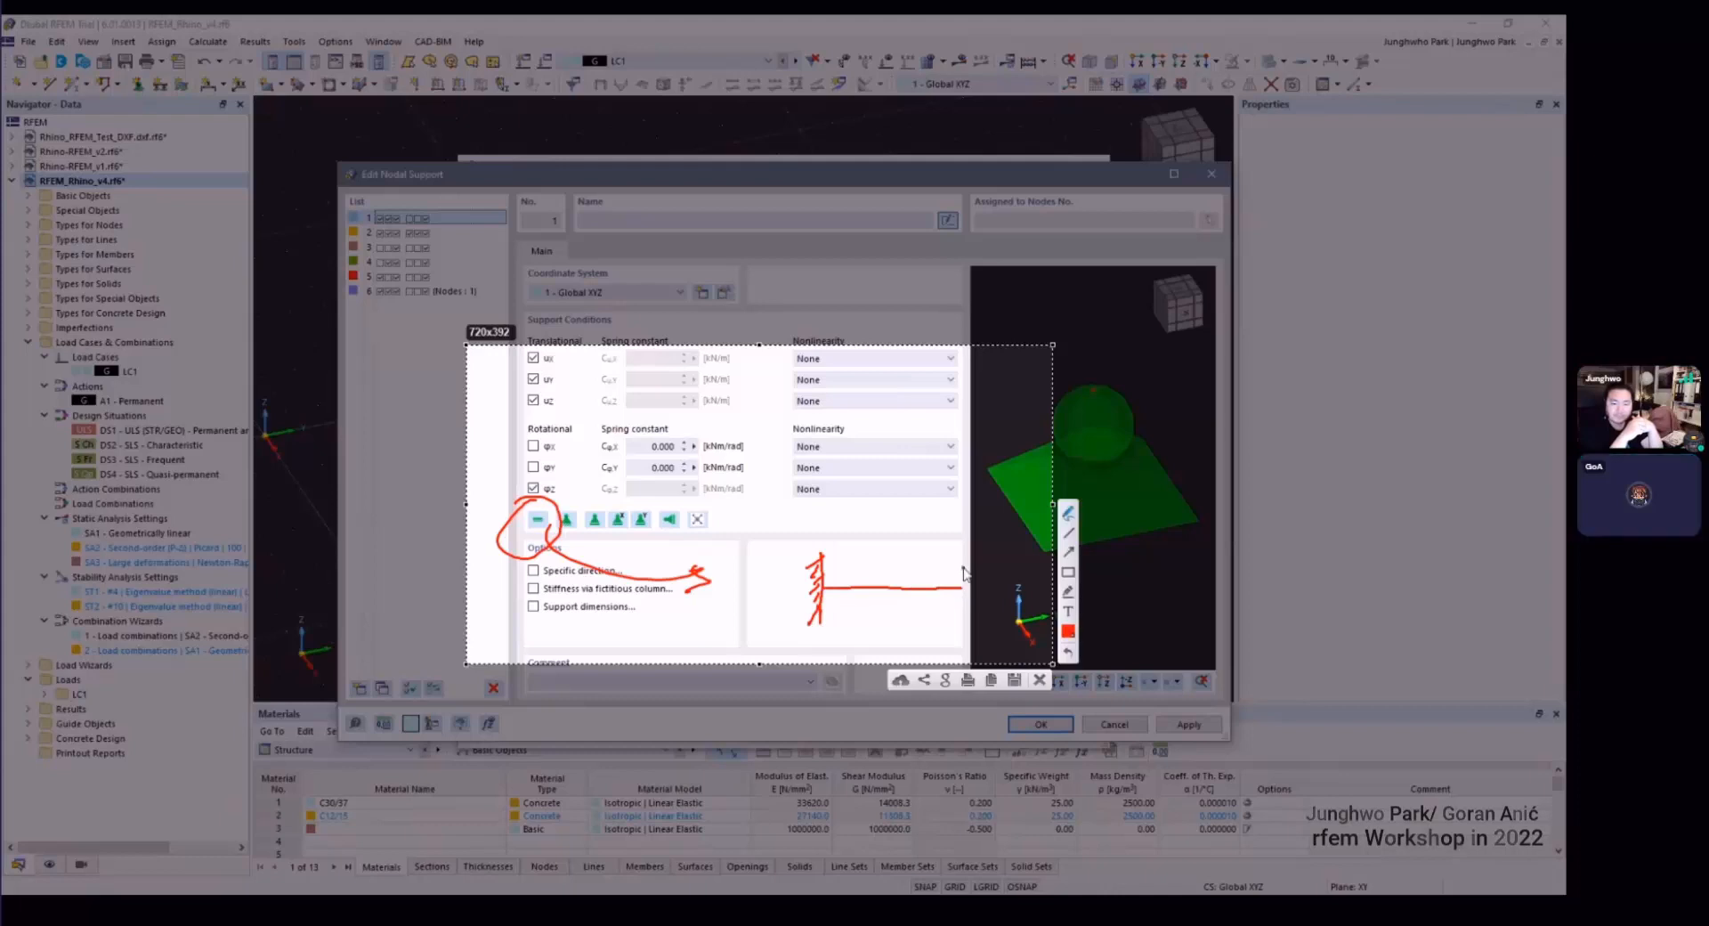
pyautogui.moveTo(830, 570)
pyautogui.mouseDown()
pyautogui.moveTo(853, 603)
pyautogui.moveTo(842, 570)
pyautogui.moveTo(862, 560)
pyautogui.moveTo(818, 593)
pyautogui.mouseUp()
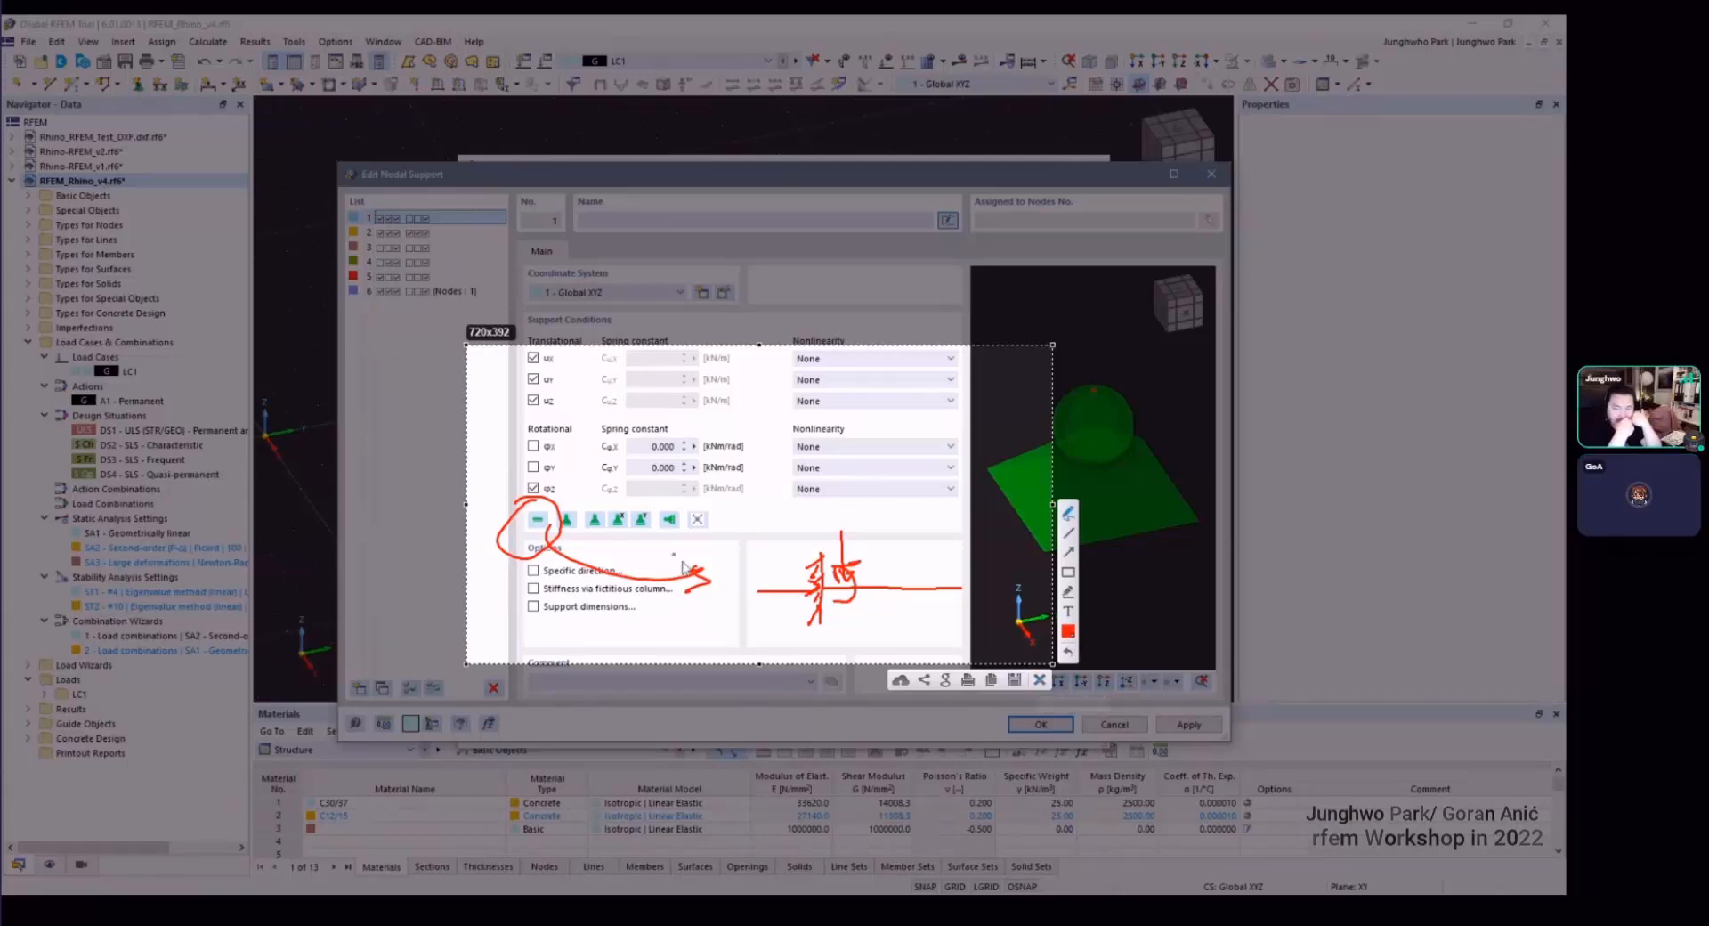
pyautogui.click(1040, 681)
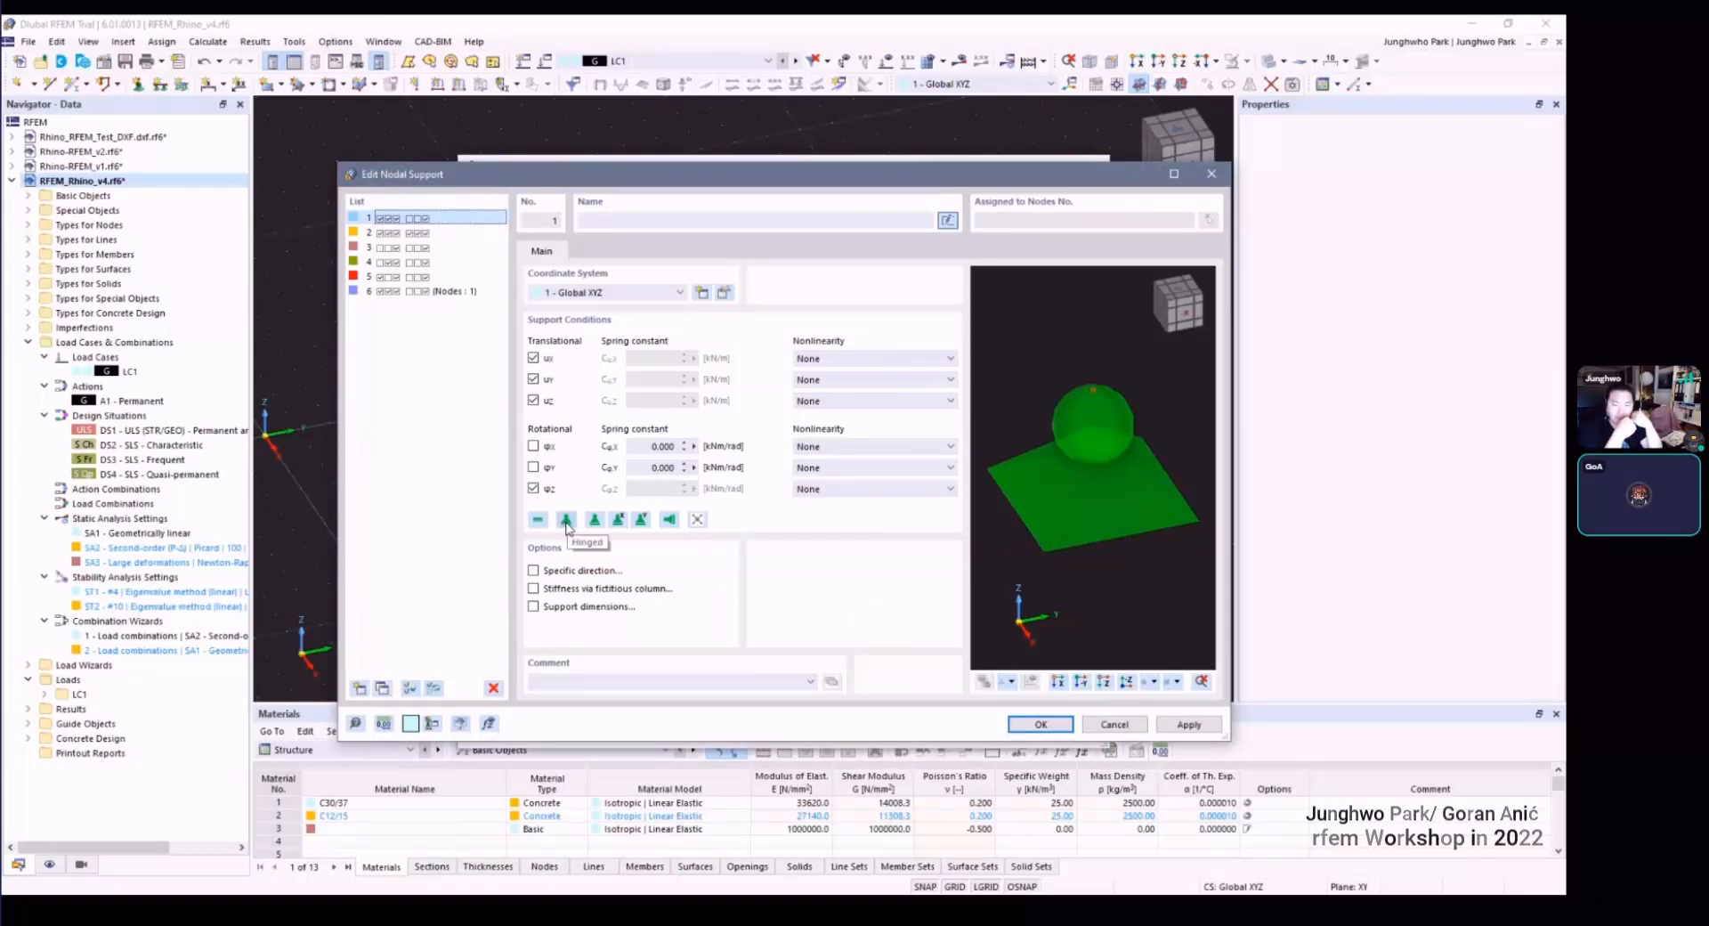
# Step: Annotate a temporary screen capture to explain the Hinged support preset with a freehand sketch, and discard the capture
pyautogui.press('Print')
pyautogui.moveTo(528, 456); pyautogui.dragTo(700, 595)
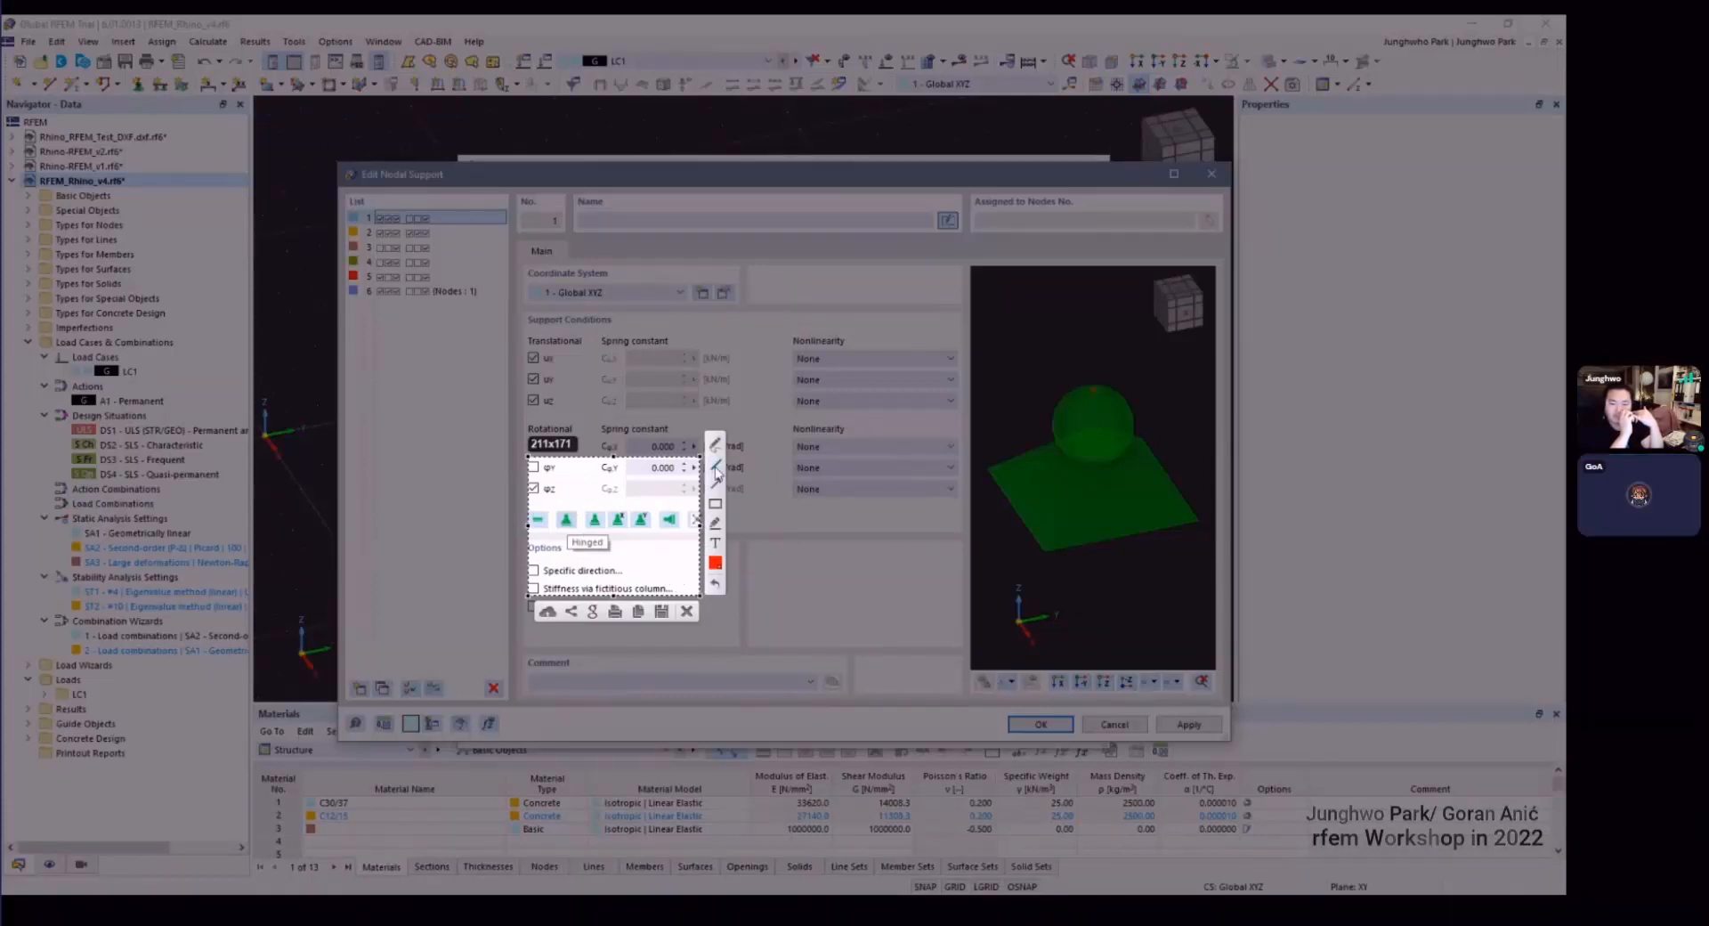
pyautogui.click(715, 443)
pyautogui.moveTo(577, 495)
pyautogui.mouseDown()
pyautogui.moveTo(547, 523)
pyautogui.moveTo(573, 535)
pyautogui.mouseUp()
pyautogui.moveTo(662, 588)
pyautogui.mouseDown()
pyautogui.moveTo(674, 566)
pyautogui.moveTo(647, 551)
pyautogui.moveTo(662, 558)
pyautogui.mouseUp()
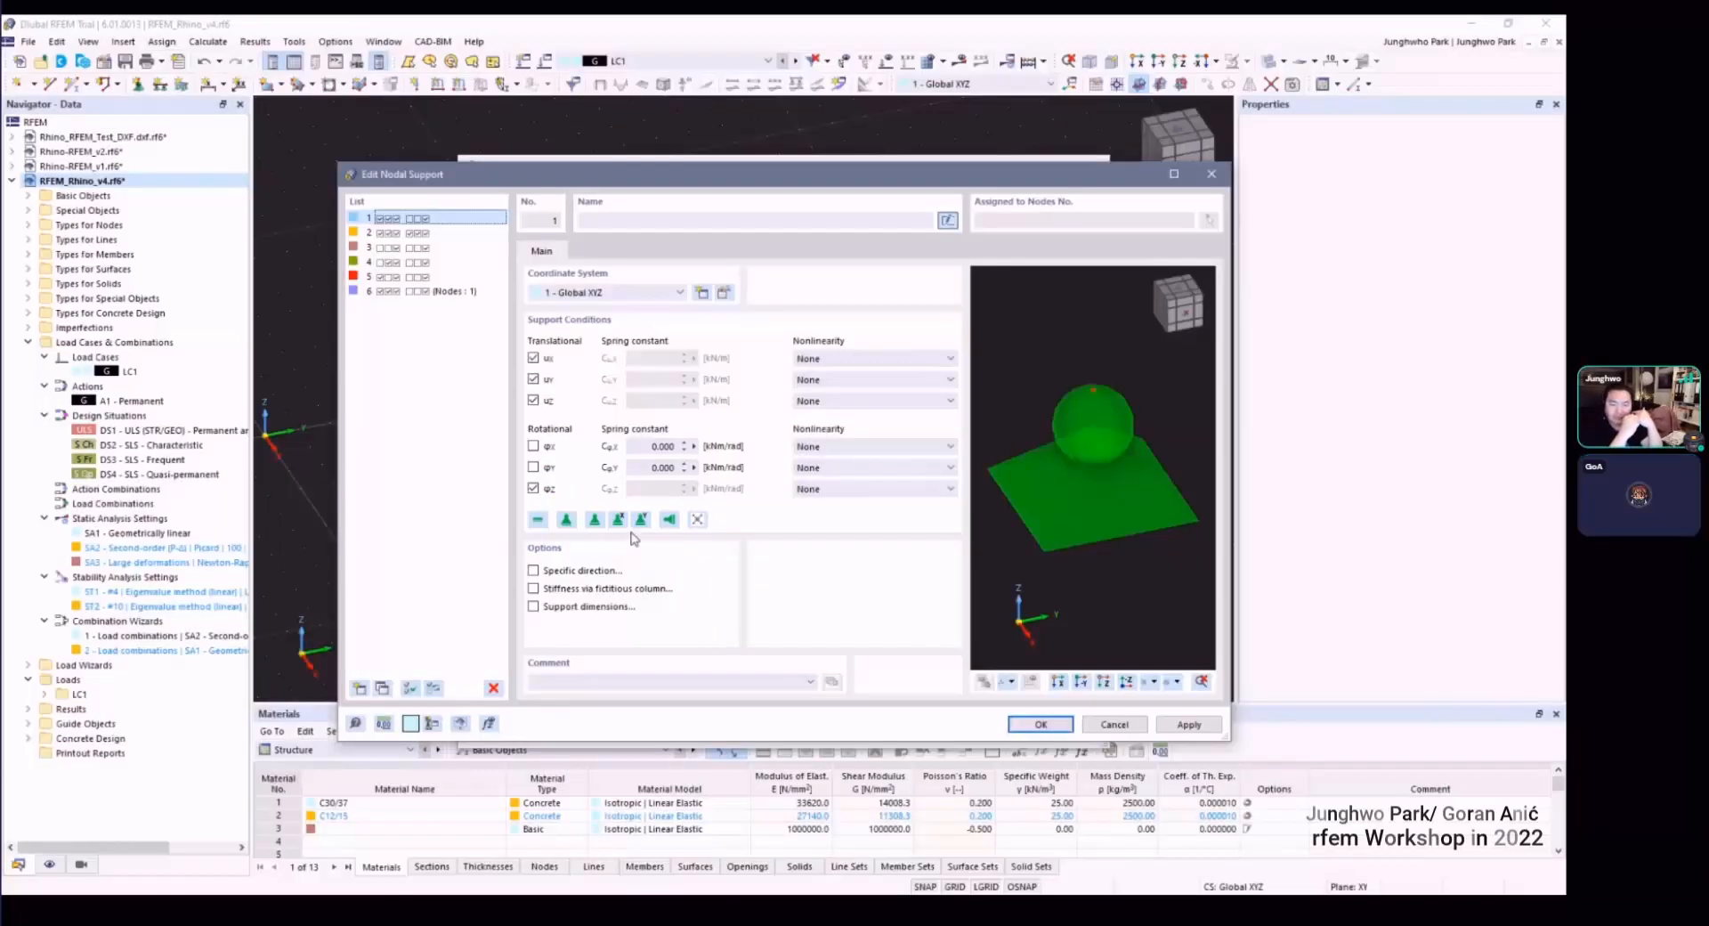
pyautogui.click(686, 611)
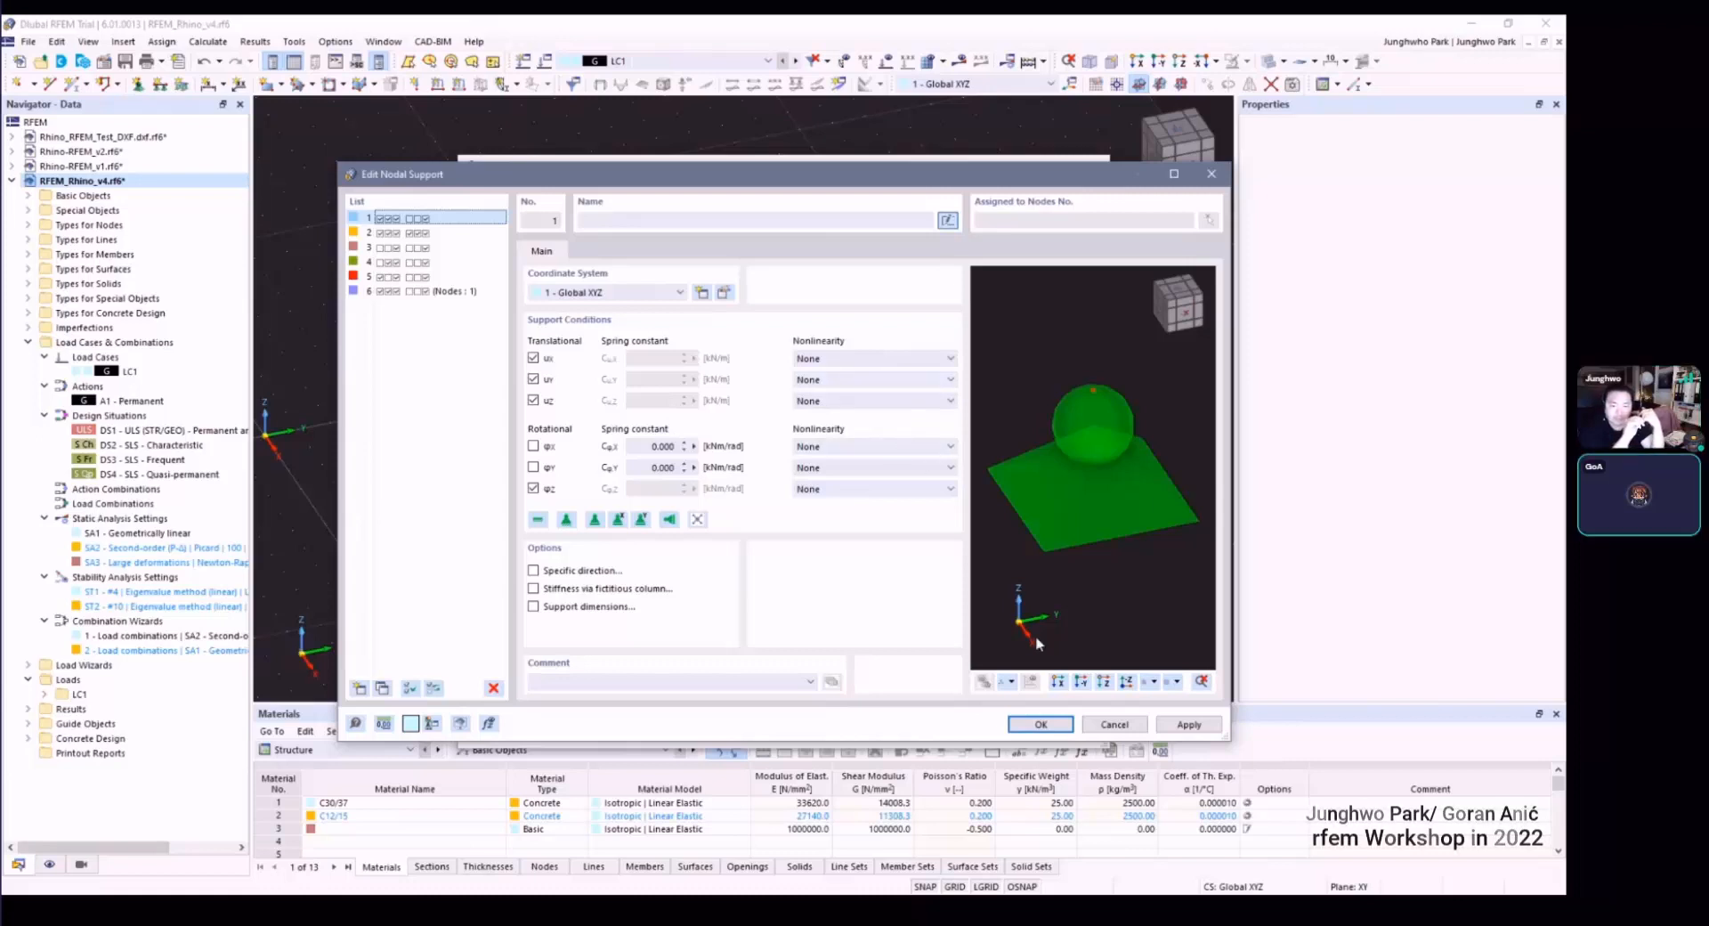
# Step: Assign nodal support 1, with translations fixed in X, Y and Z, to the beam's start node
pyautogui.click(1057, 723)
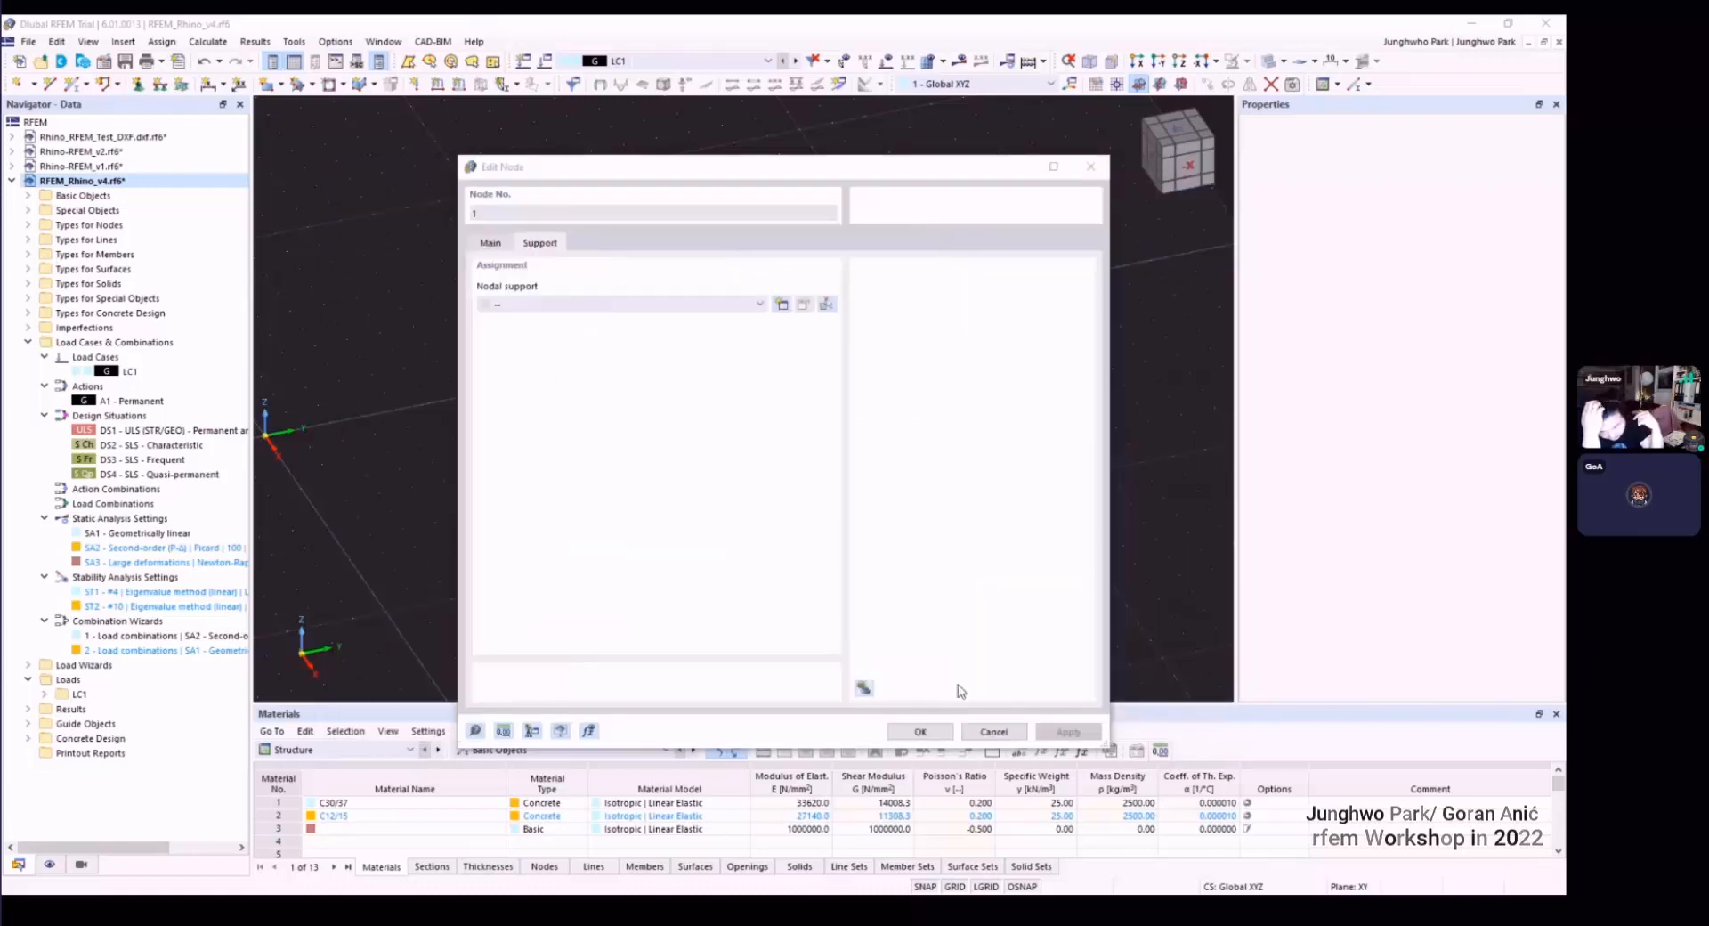
pyautogui.click(935, 735)
pyautogui.scroll(-2, 865, 534)
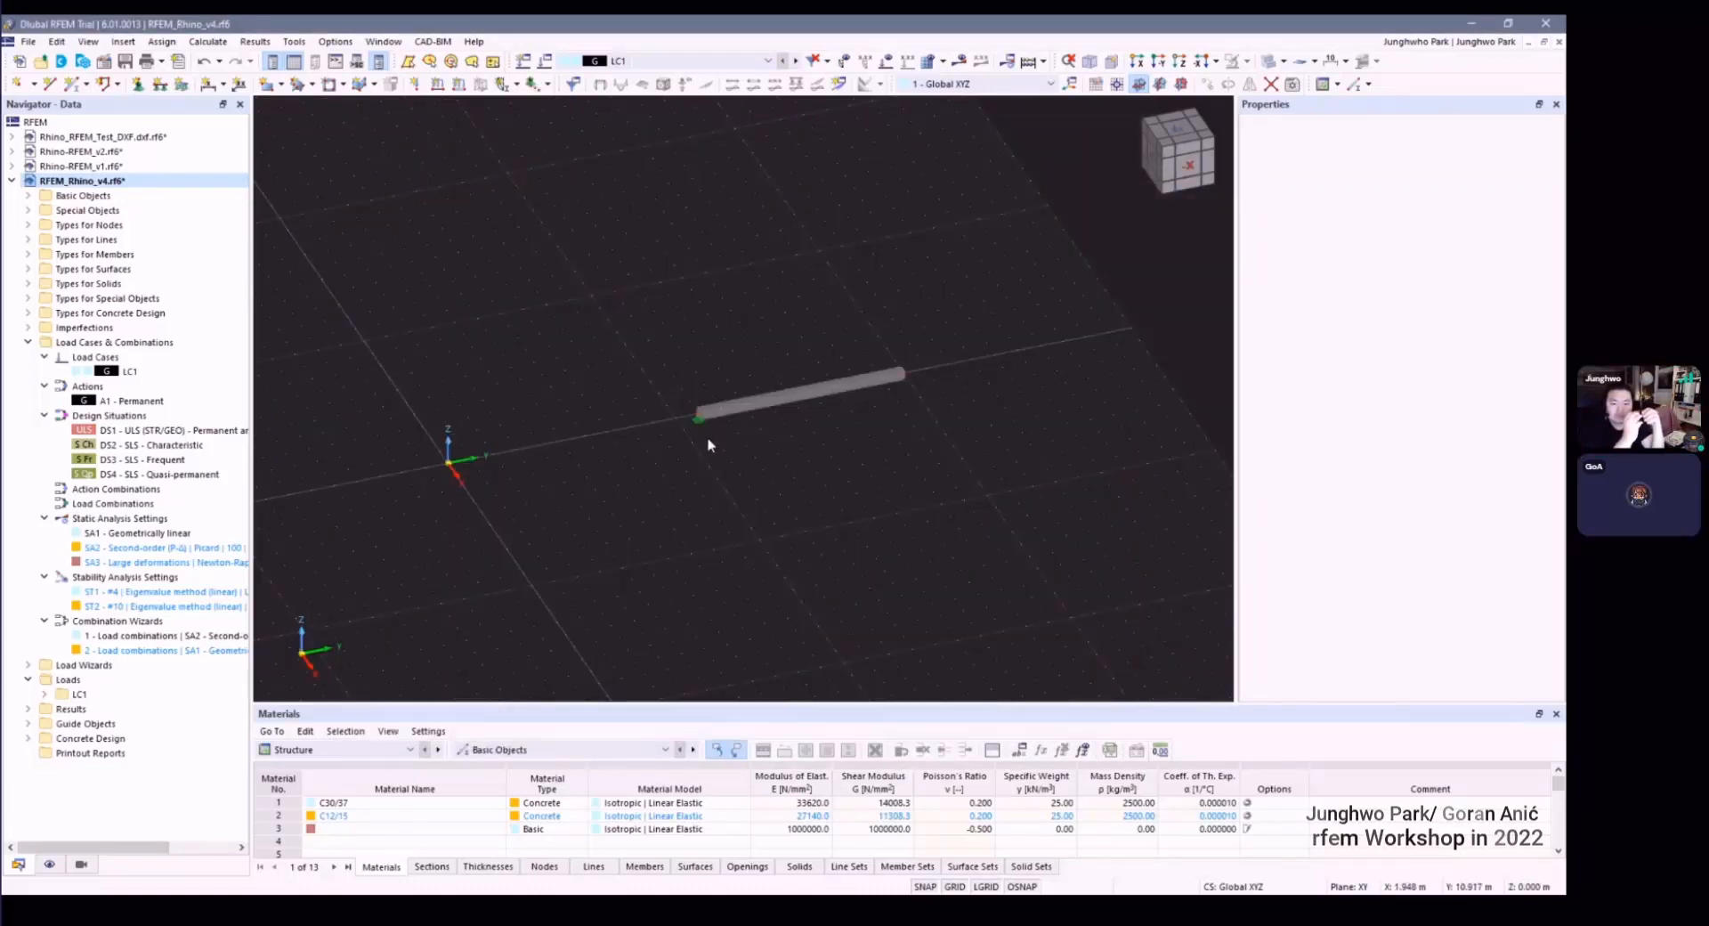
# Step: Open the beam's end node at Y = 20 m for editing and enable its support option
pyautogui.scroll(5, 709, 446)
pyautogui.moveTo(771, 443); pyautogui.dragTo(629, 472, button='middle')
pyautogui.scroll(-1, 641, 458)
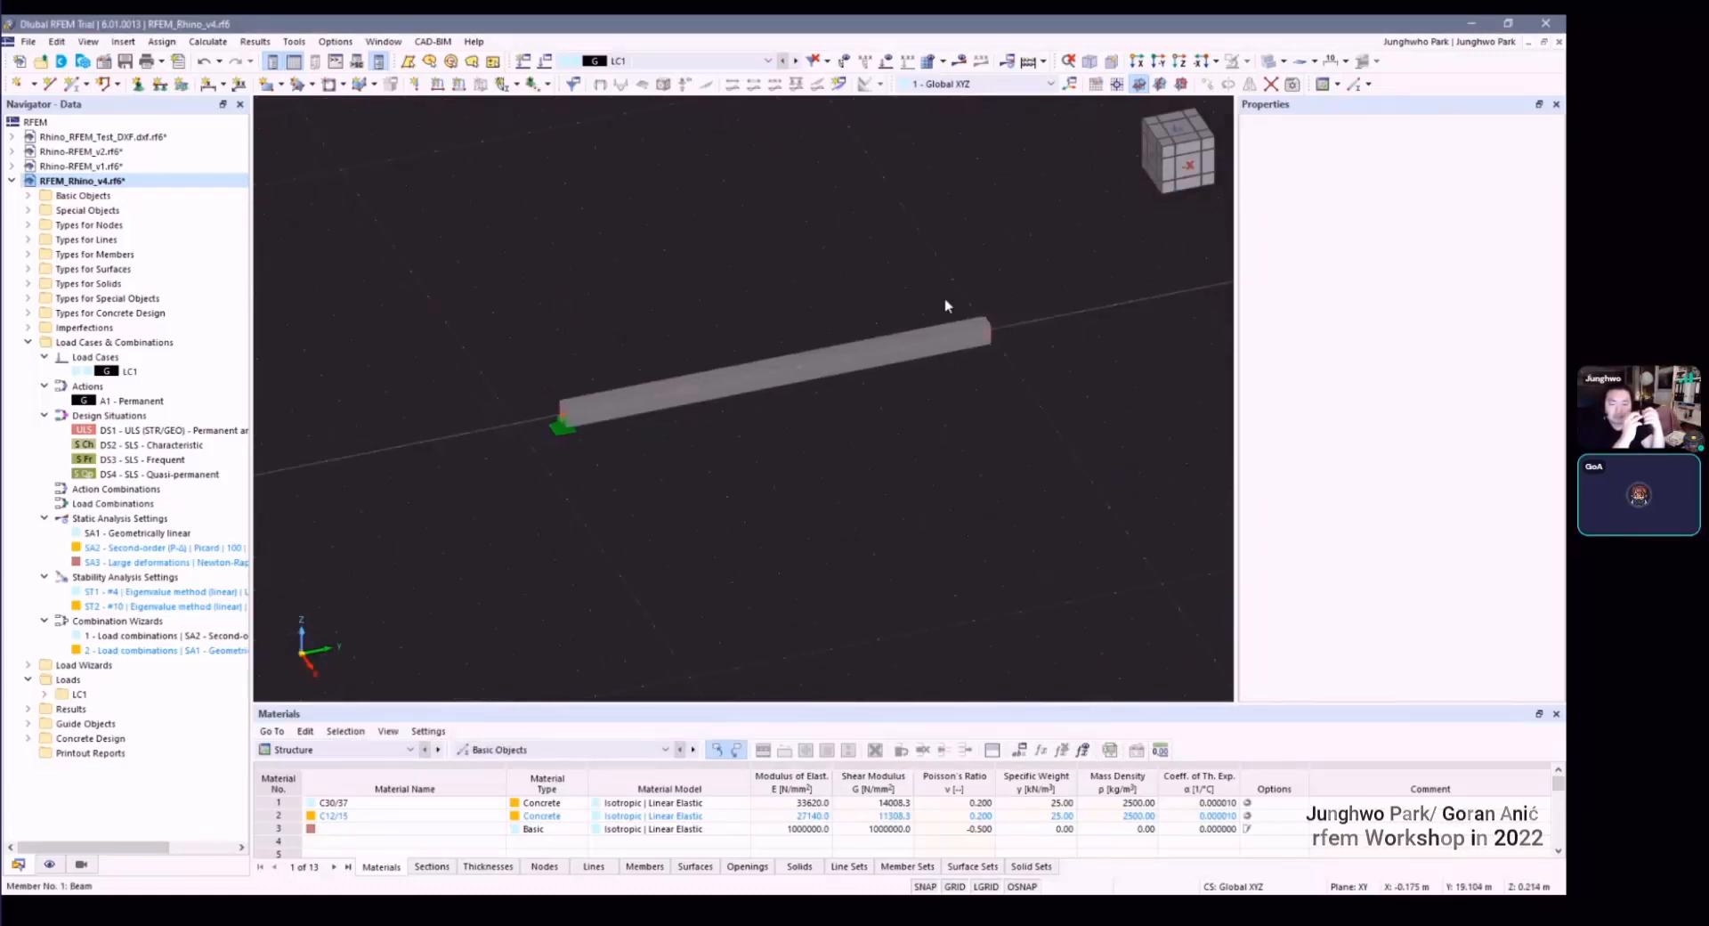
pyautogui.rightClick(988, 333)
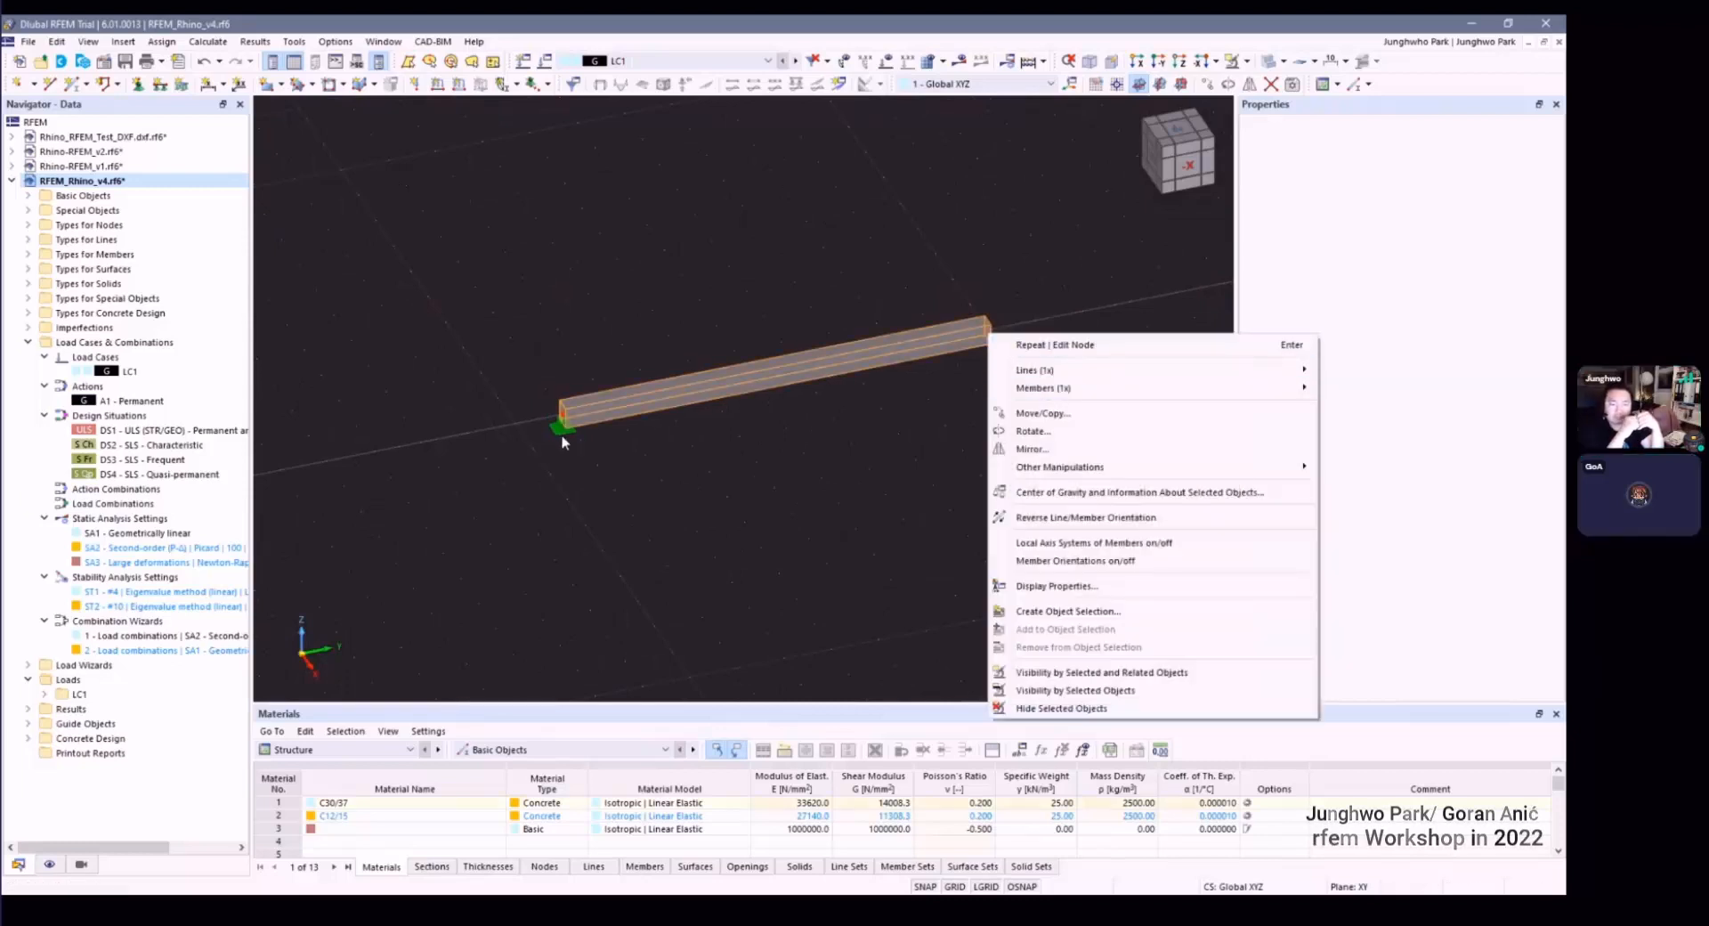
pyautogui.moveTo(1053, 391)
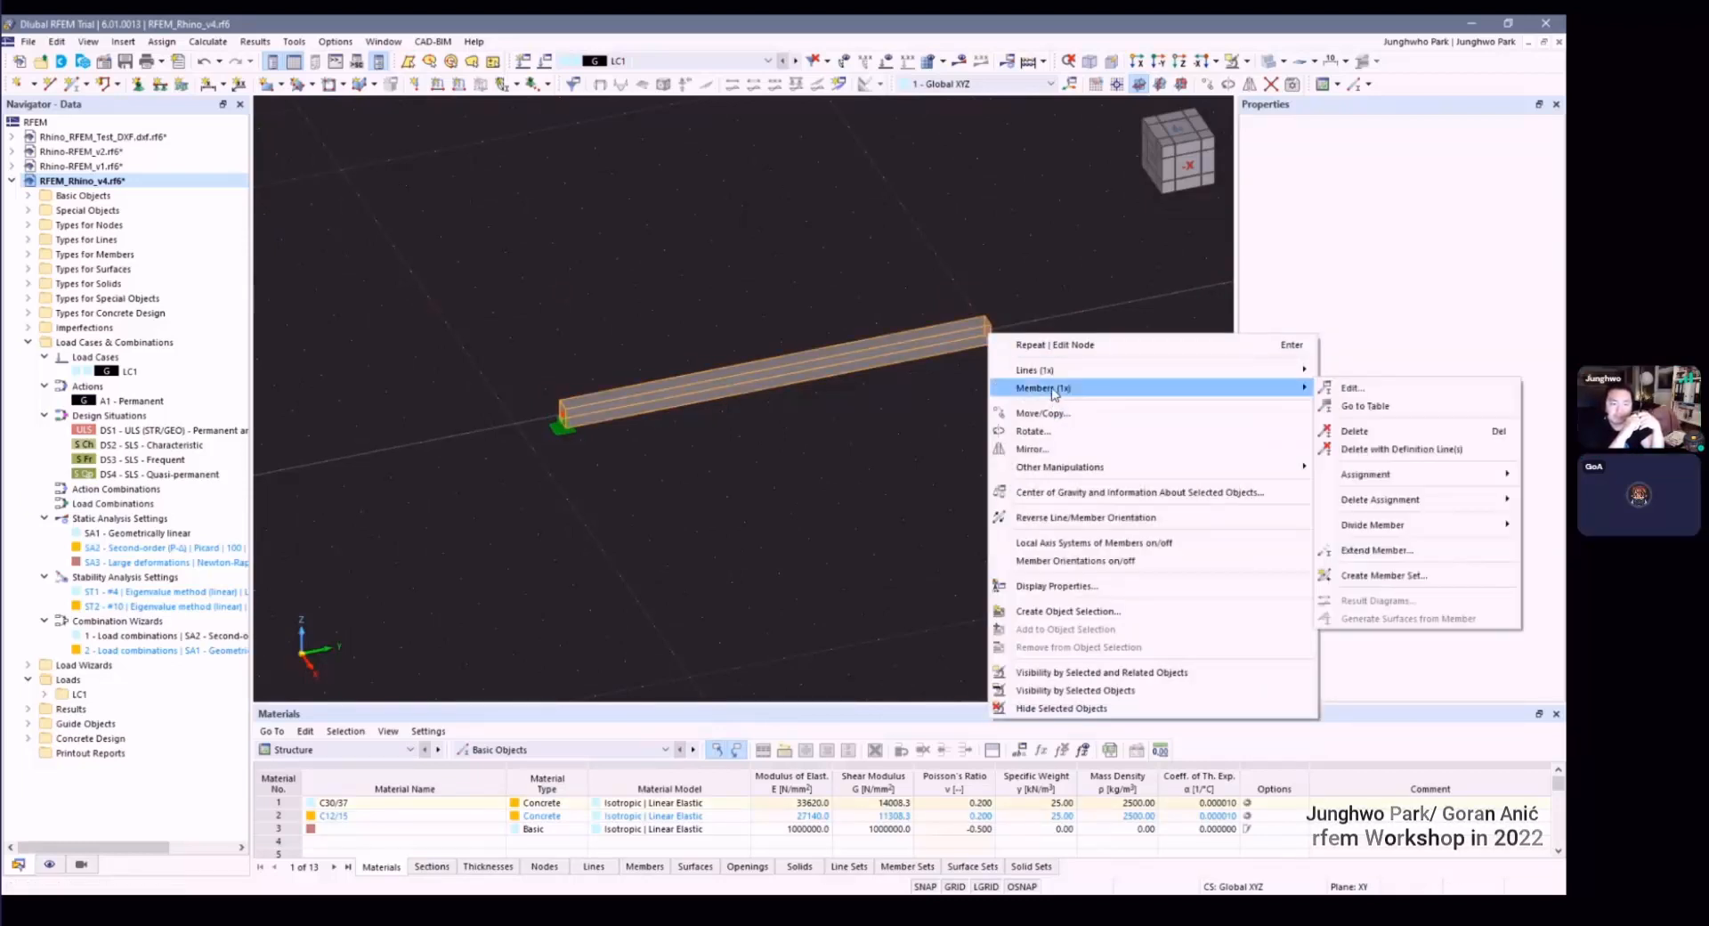
pyautogui.click(953, 294)
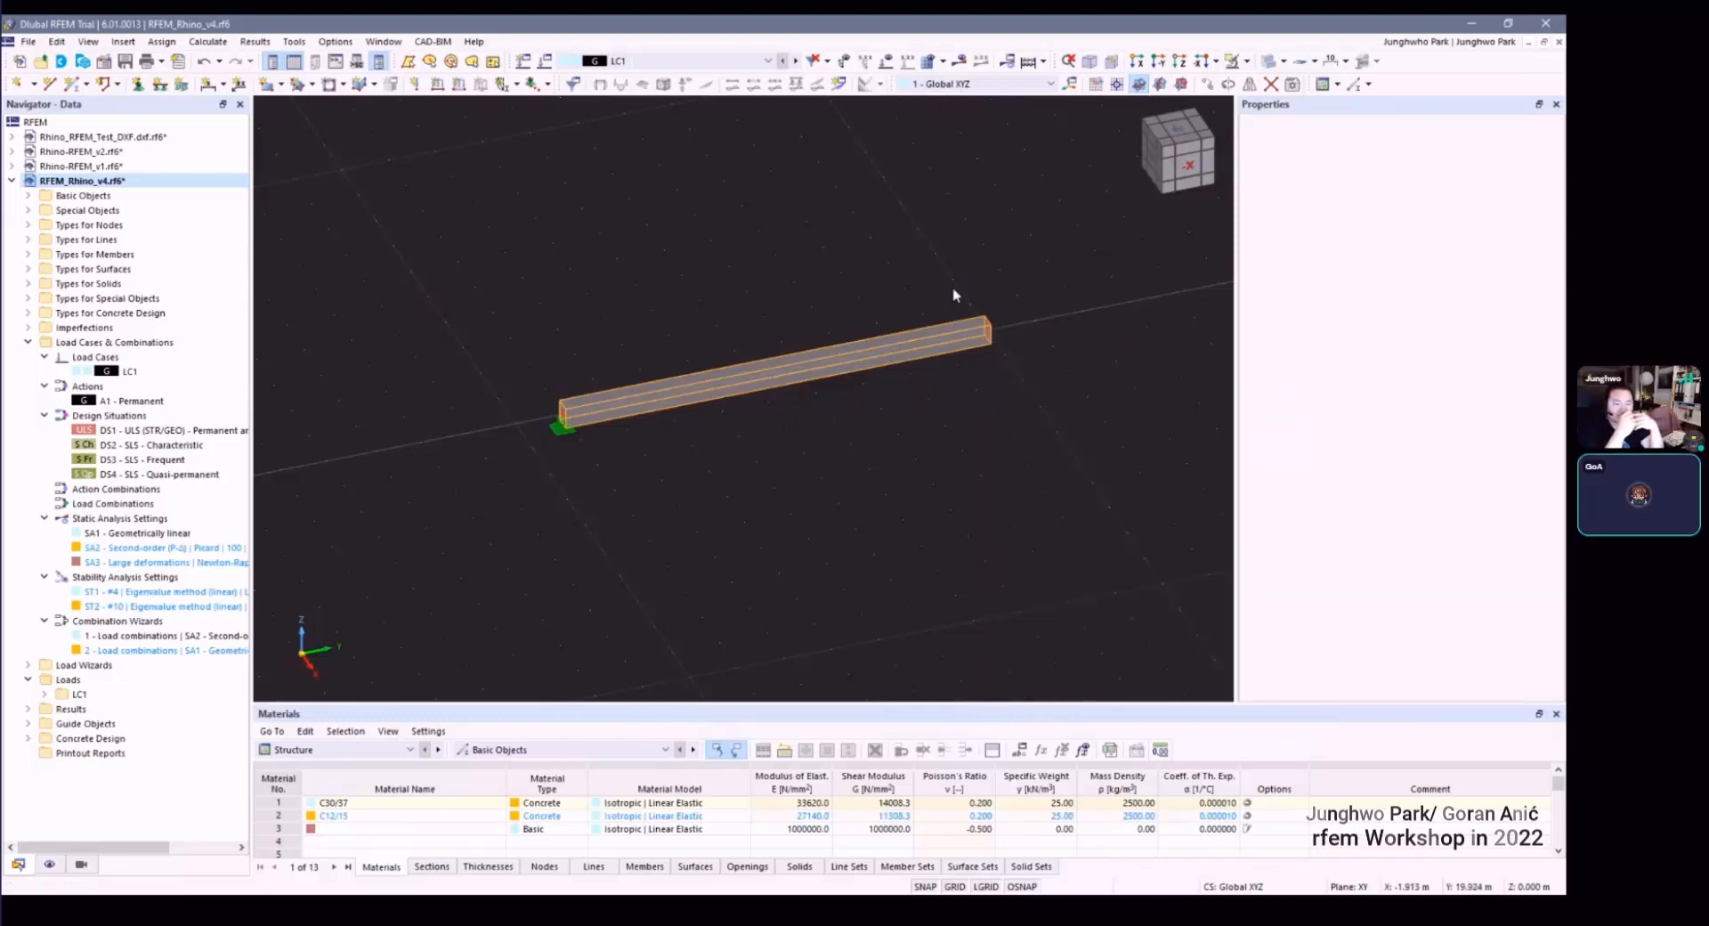
pyautogui.rightClick(984, 335)
pyautogui.click(1037, 365)
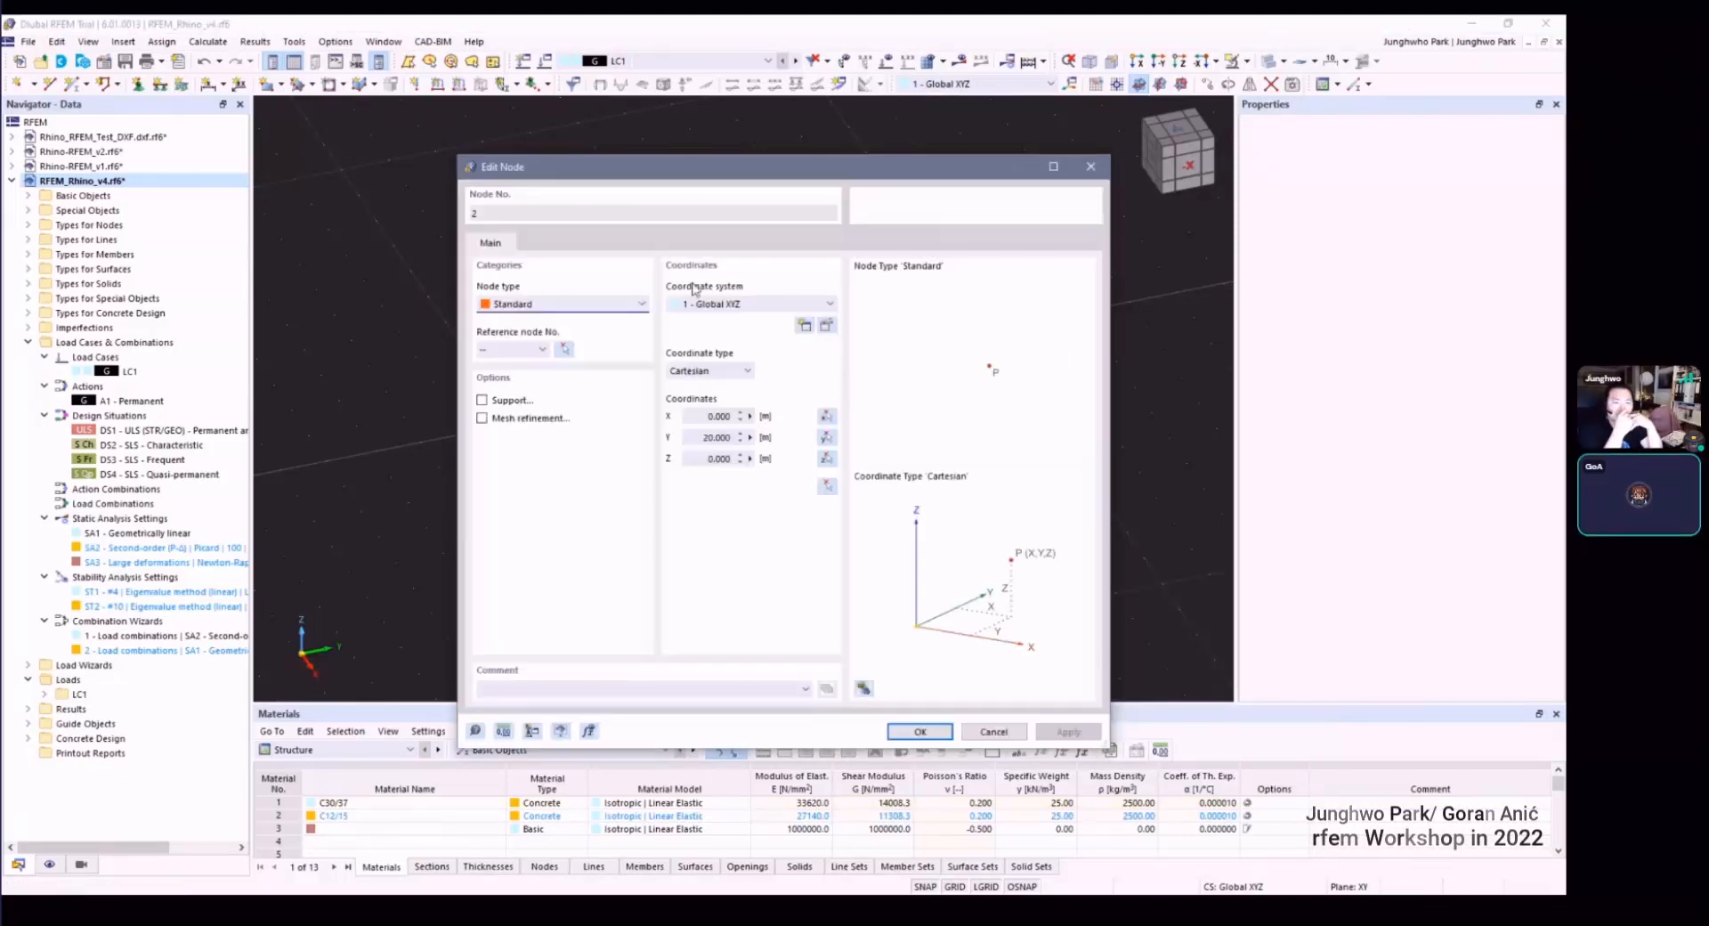
pyautogui.click(508, 401)
pyautogui.click(540, 243)
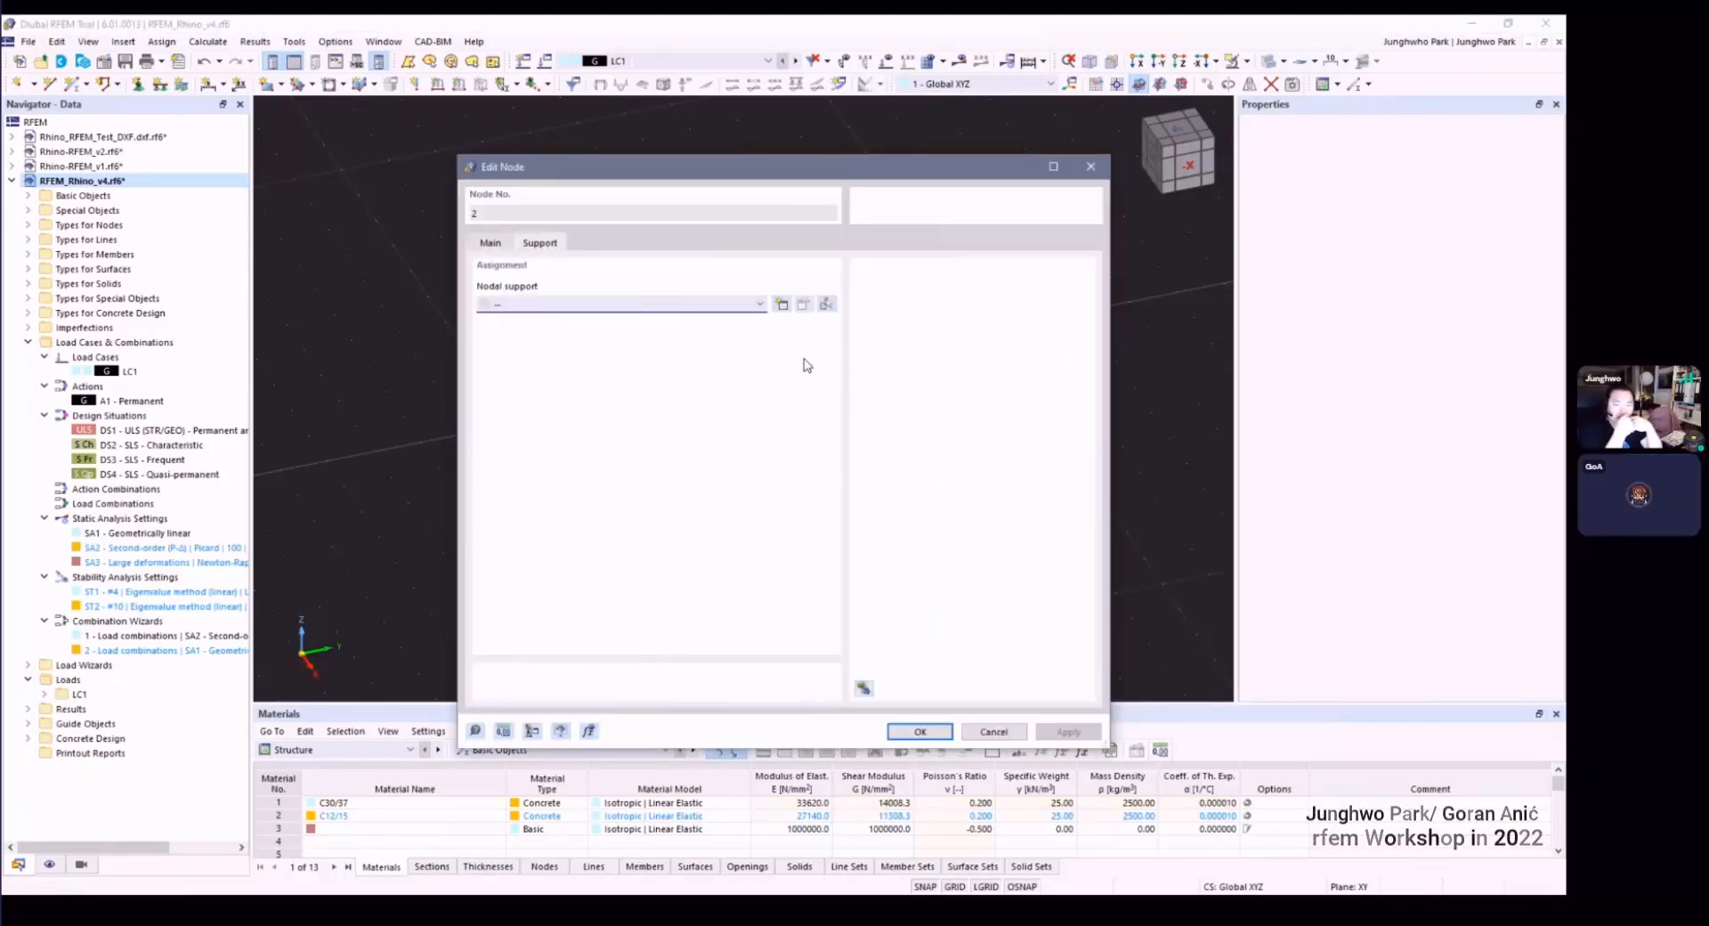
# Step: Assign nodal support 4, free in X and fixed in Y and Z, to the beam's end node
pyautogui.click(759, 303)
pyautogui.click(761, 306)
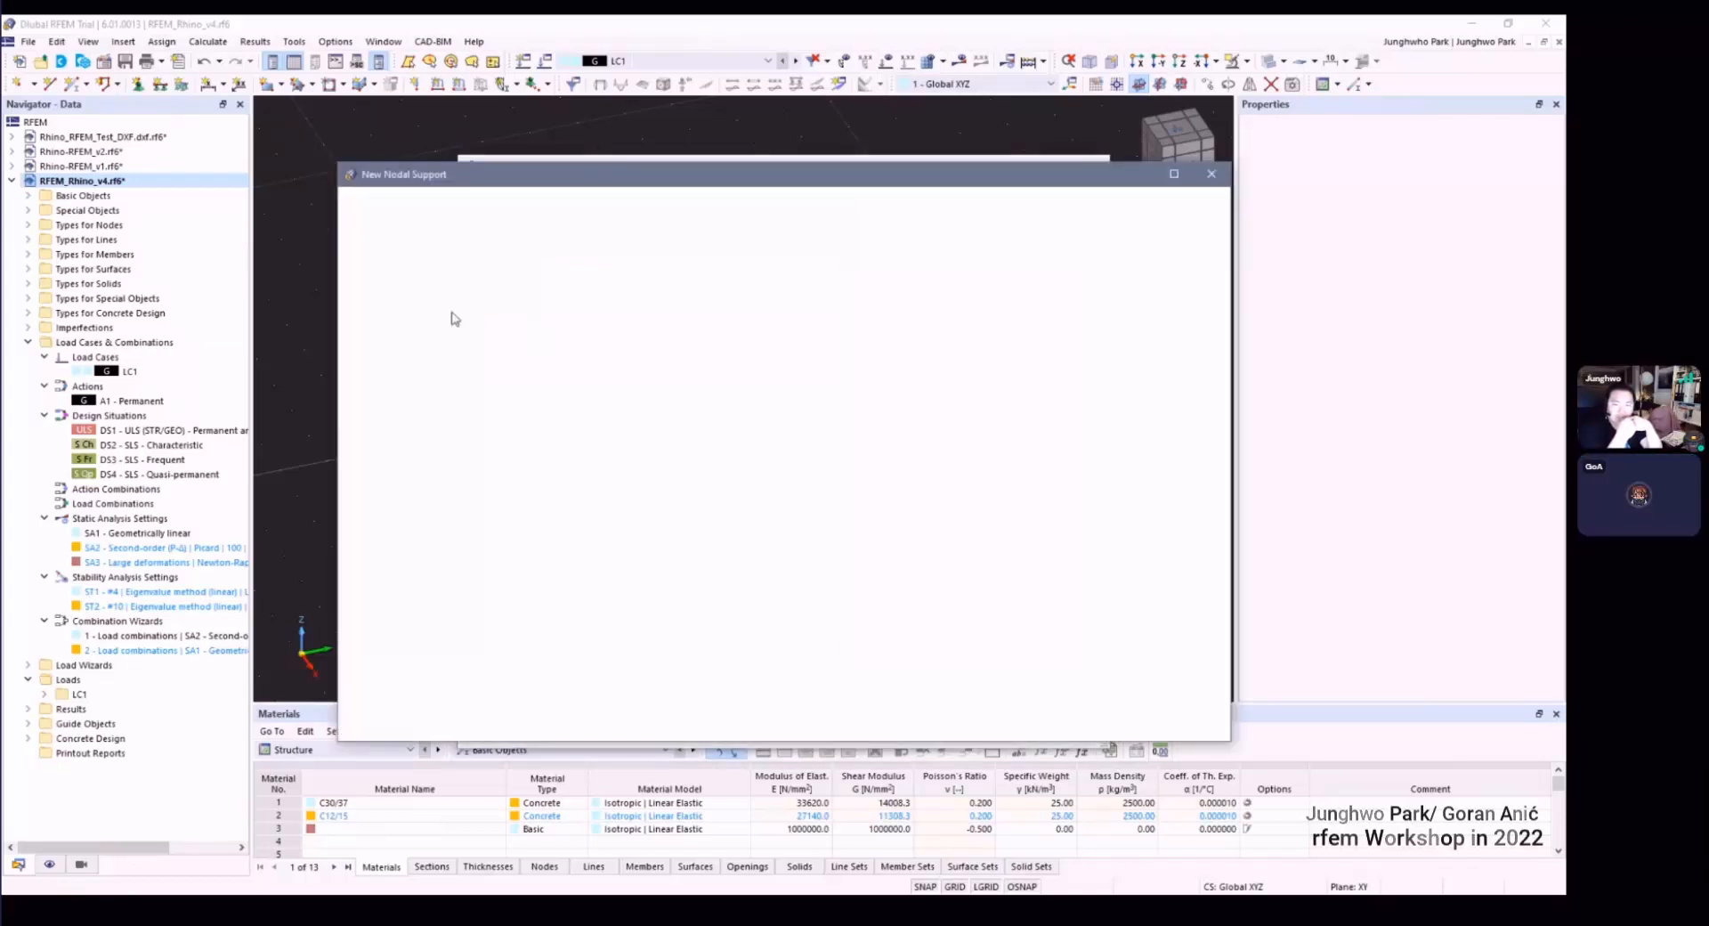
pyautogui.click(426, 246)
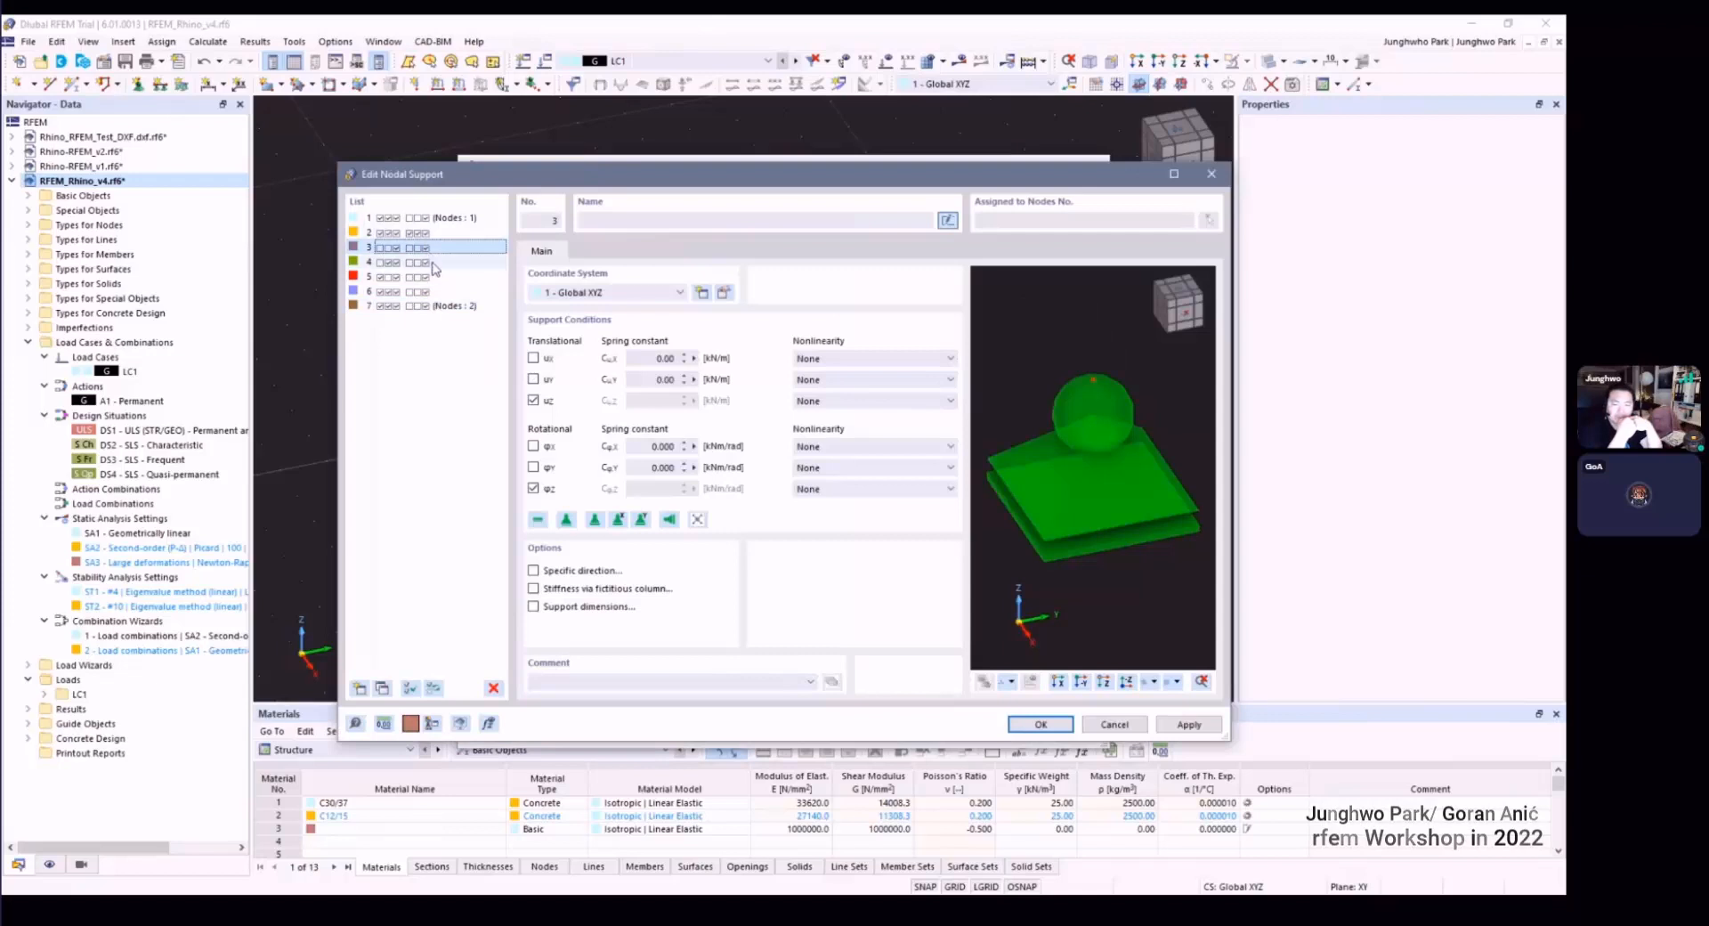
pyautogui.click(429, 264)
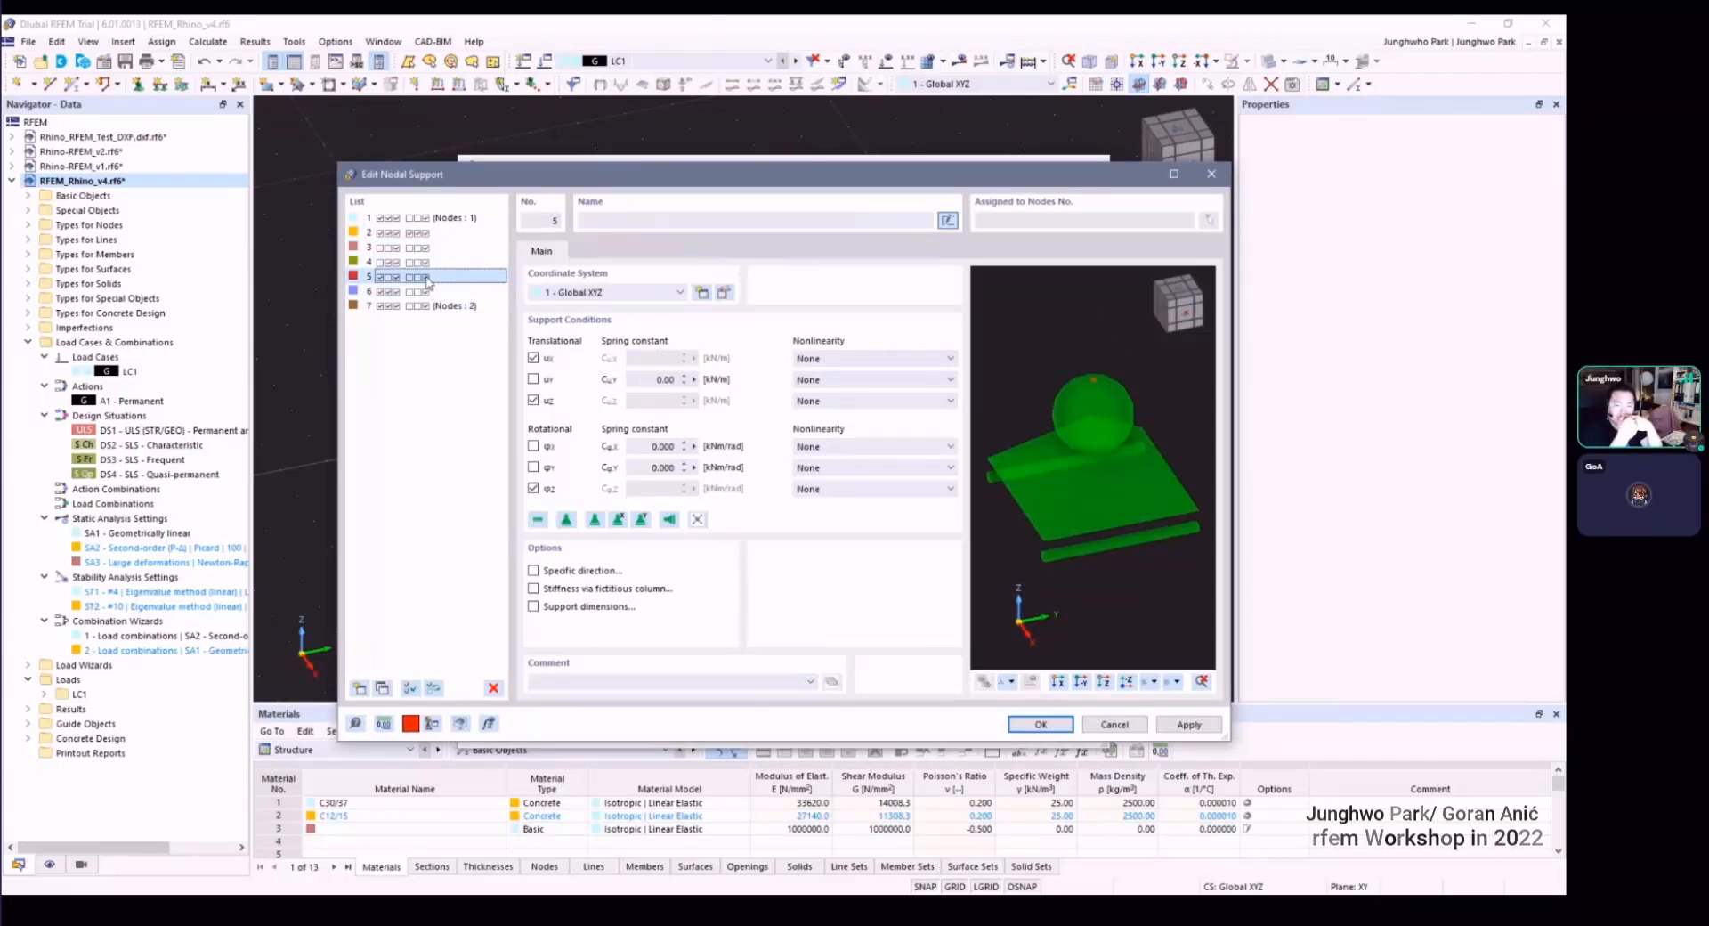
pyautogui.click(1035, 724)
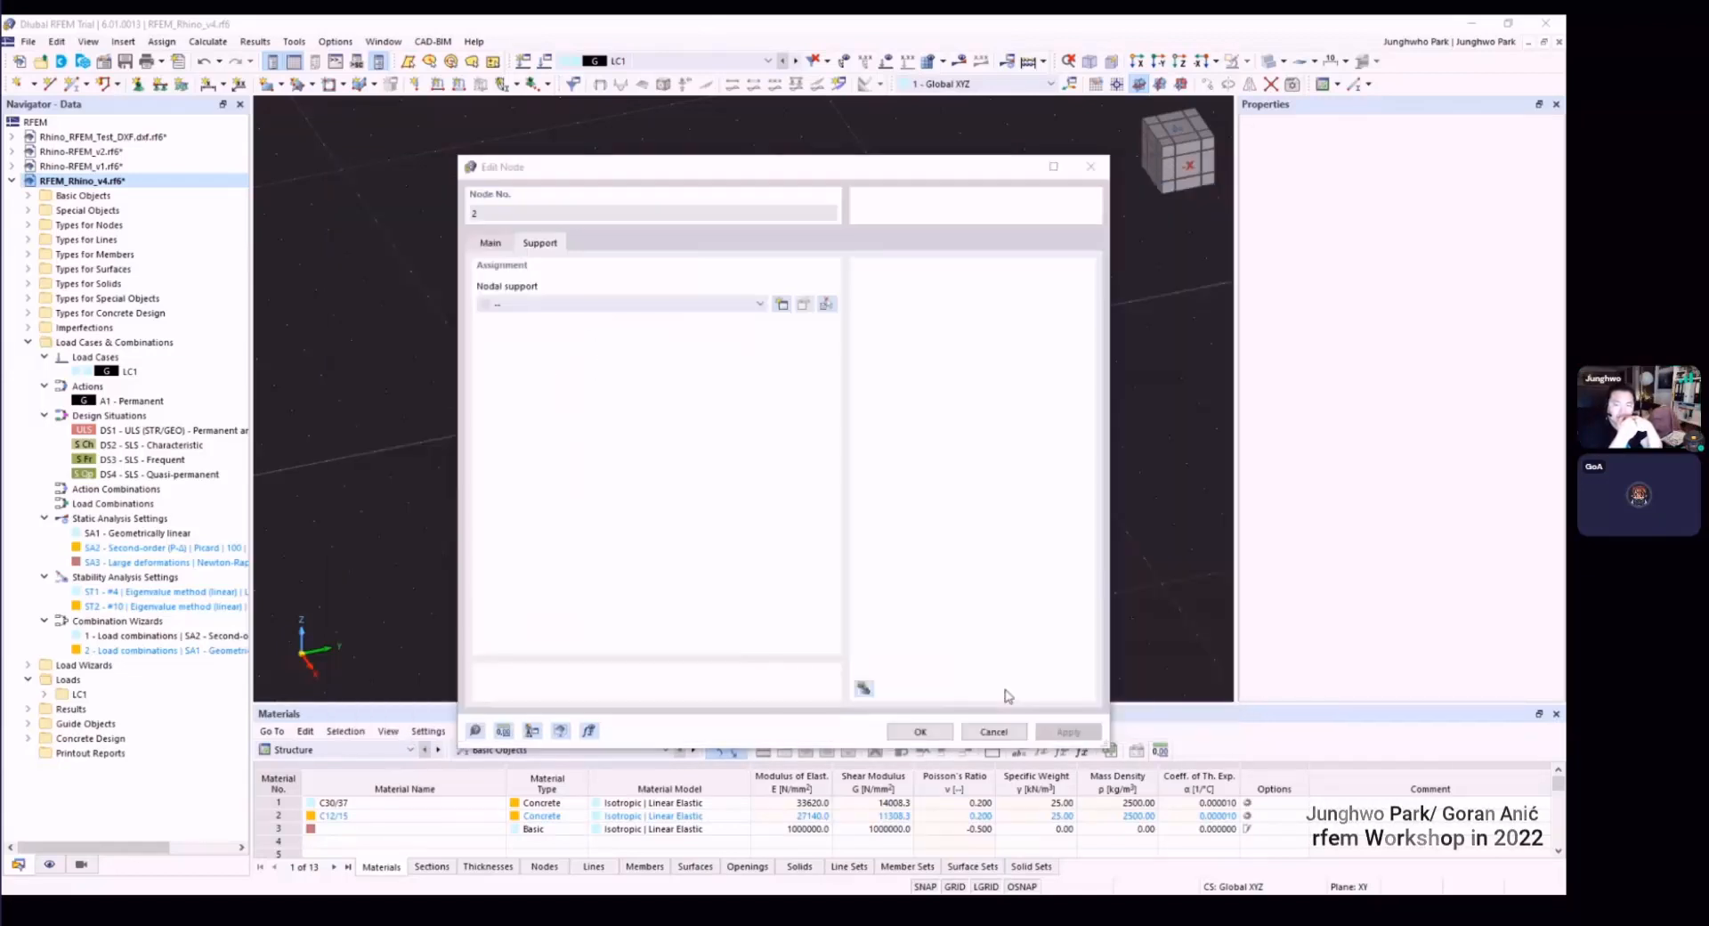
pyautogui.click(929, 724)
pyautogui.scroll(-3, 921, 512)
pyautogui.moveTo(930, 495)
pyautogui.mouseDown(button='middle')
pyautogui.moveTo(922, 512)
pyautogui.moveTo(950, 488)
pyautogui.moveTo(884, 484)
pyautogui.moveTo(868, 506)
pyautogui.moveTo(943, 478)
pyautogui.mouseUp(button='middle')
pyautogui.scroll(2, 822, 512)
pyautogui.scroll(5, 886, 483)
pyautogui.scroll(-4, 887, 482)
pyautogui.scroll(4, 893, 504)
pyautogui.scroll(-2, 926, 504)
pyautogui.scroll(1, 1042, 405)
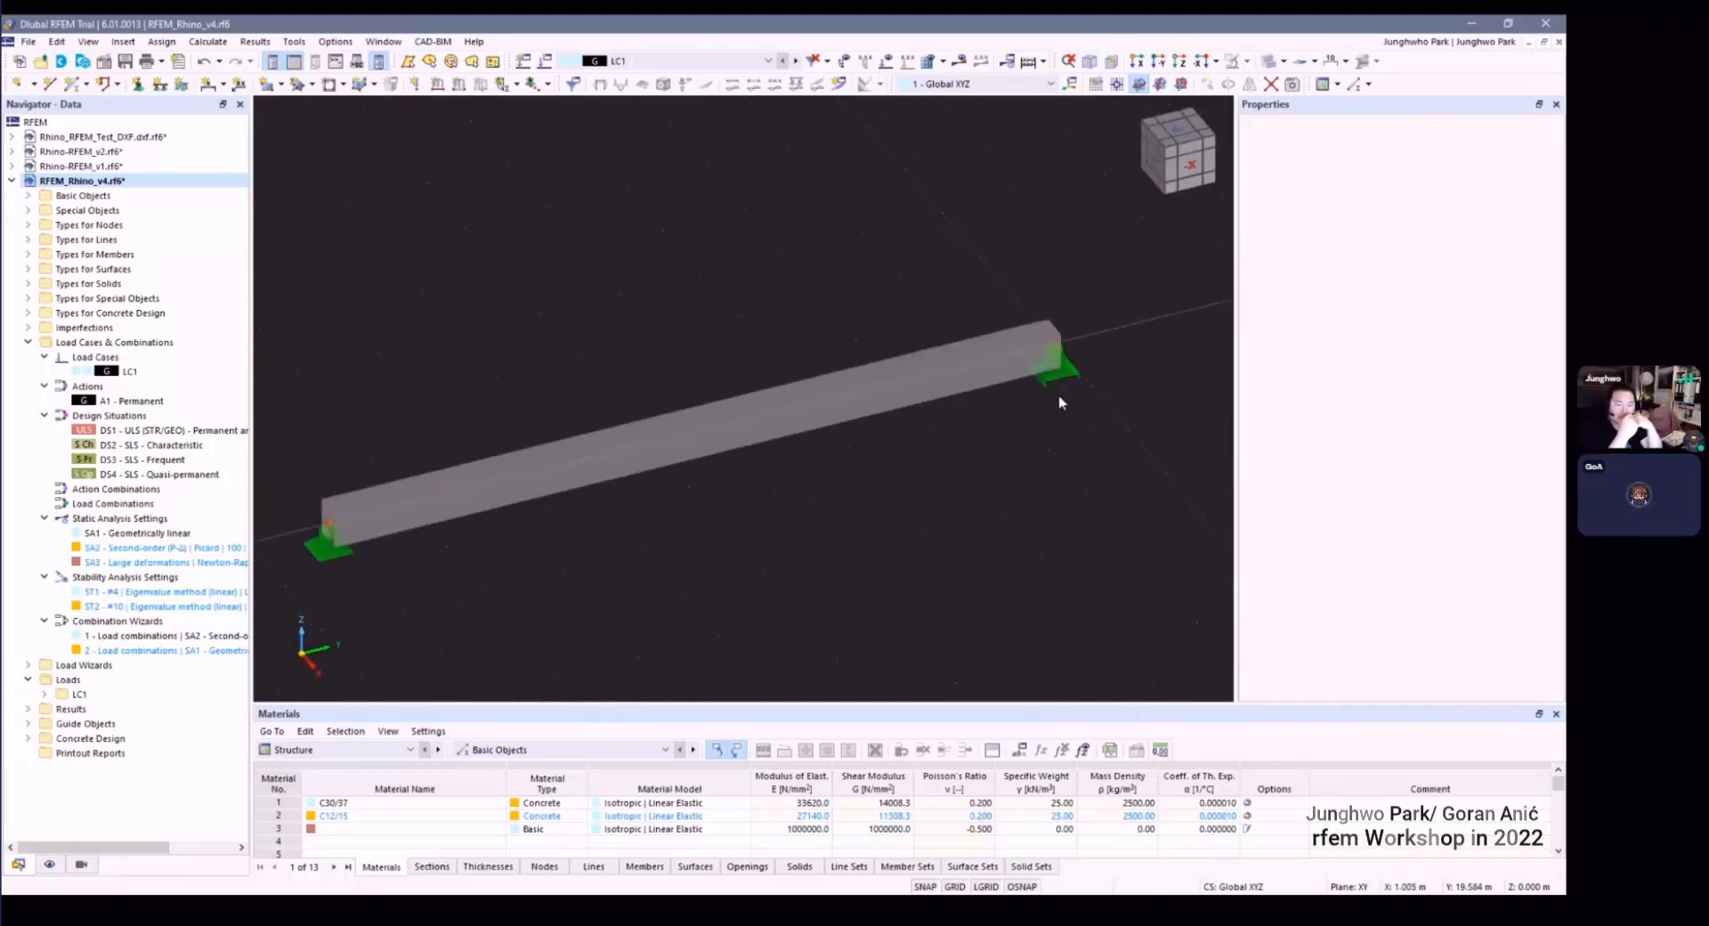
# Step: Reopen the end node's nodal support definition and compare the translational conditions of supports 4 and 5
pyautogui.doubleClick(1059, 392)
pyautogui.press('Escape')
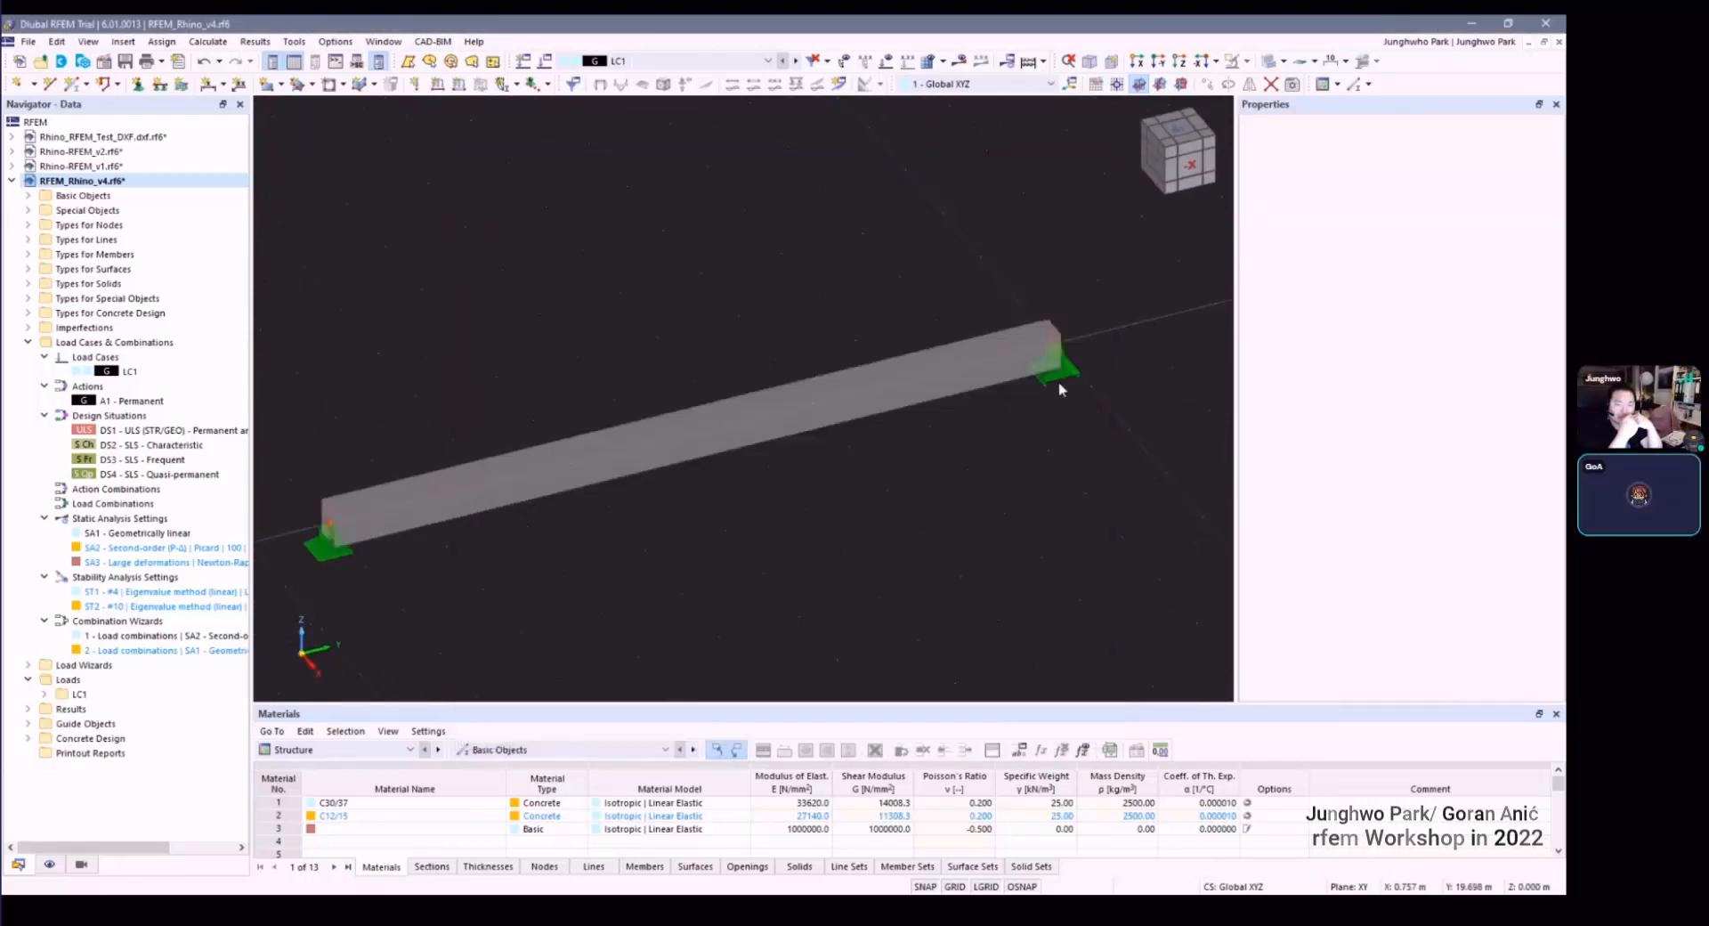
pyautogui.doubleClick(1073, 383)
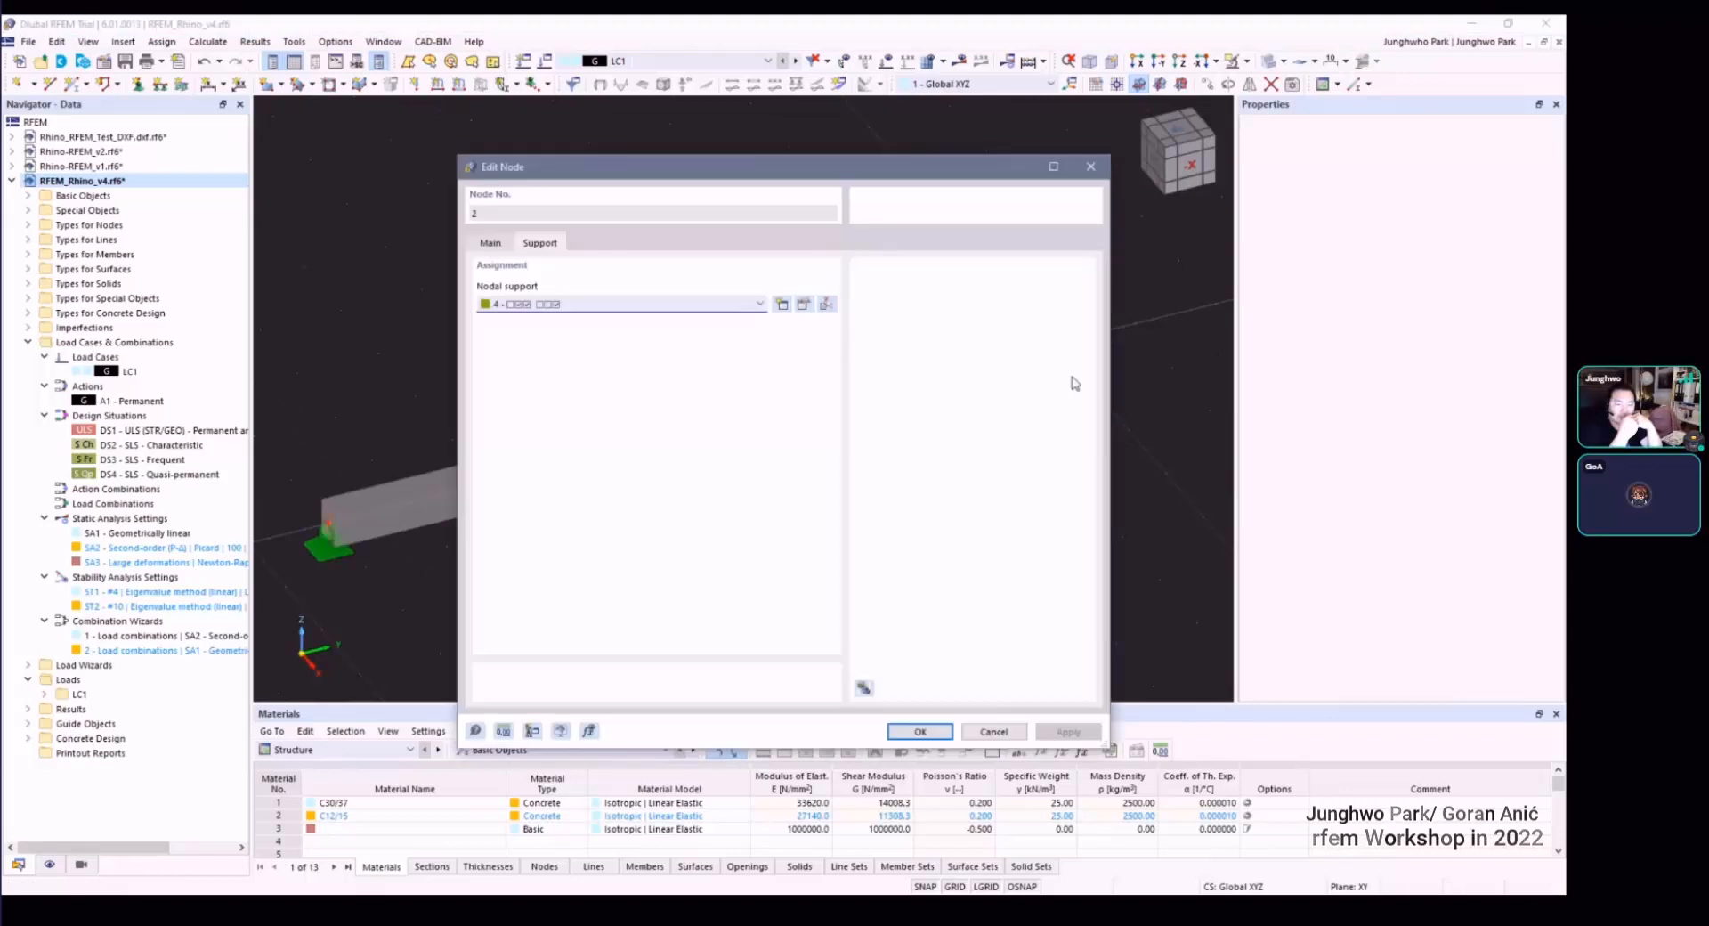
pyautogui.click(800, 306)
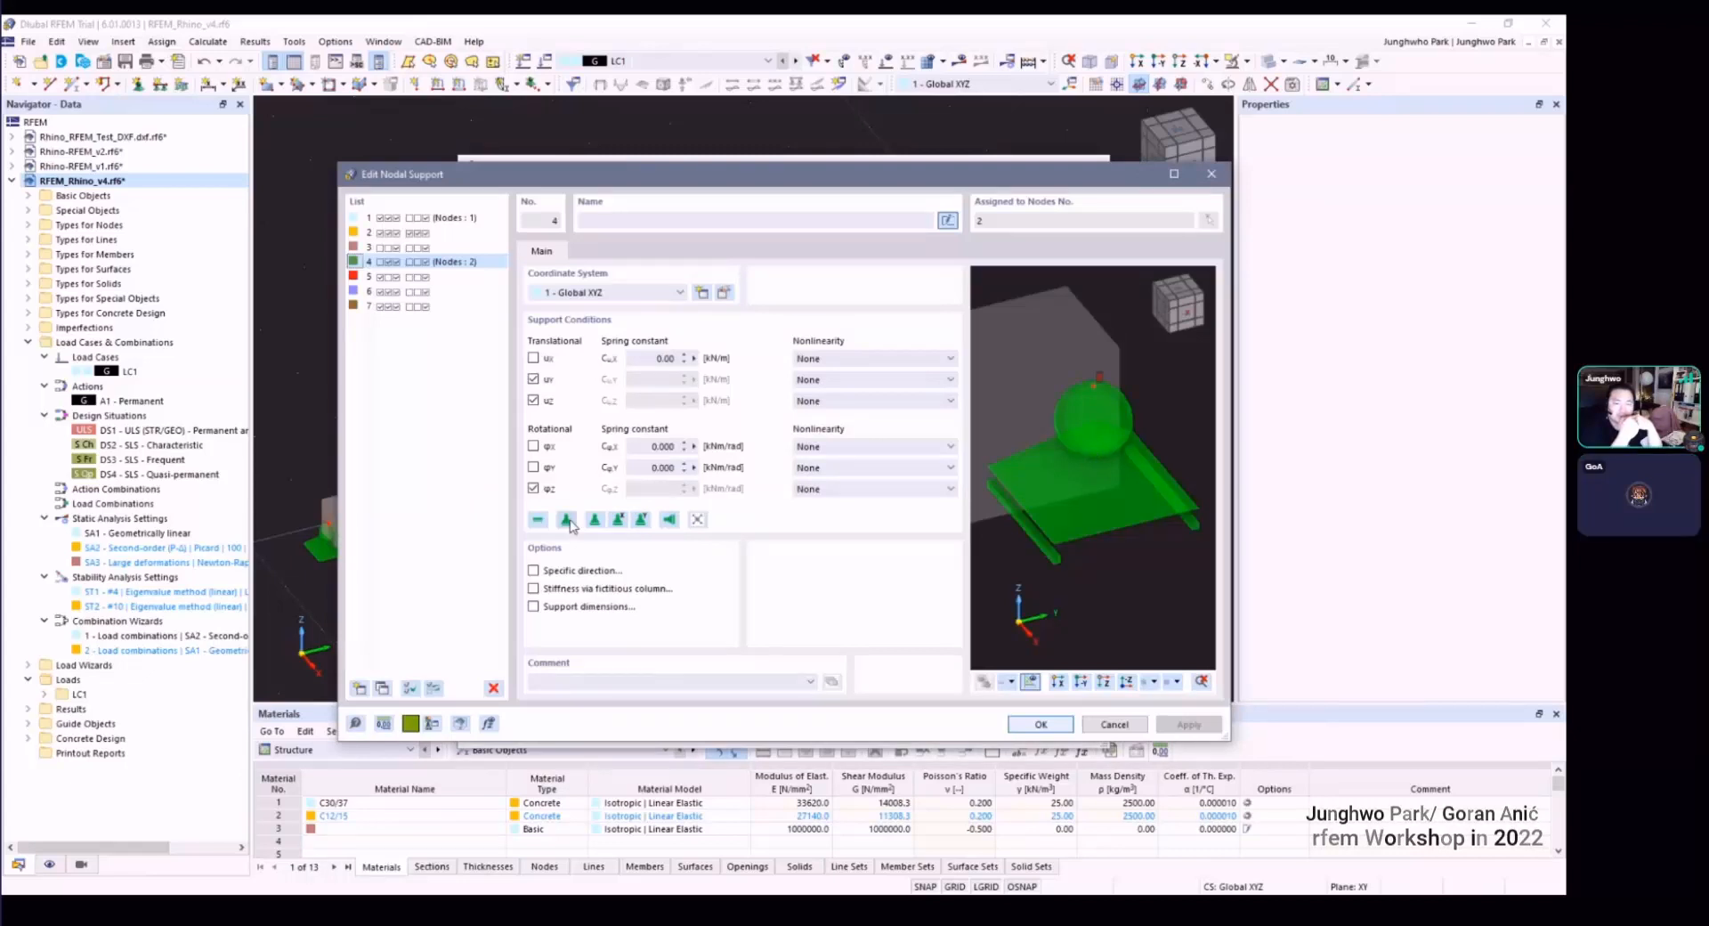
pyautogui.click(449, 278)
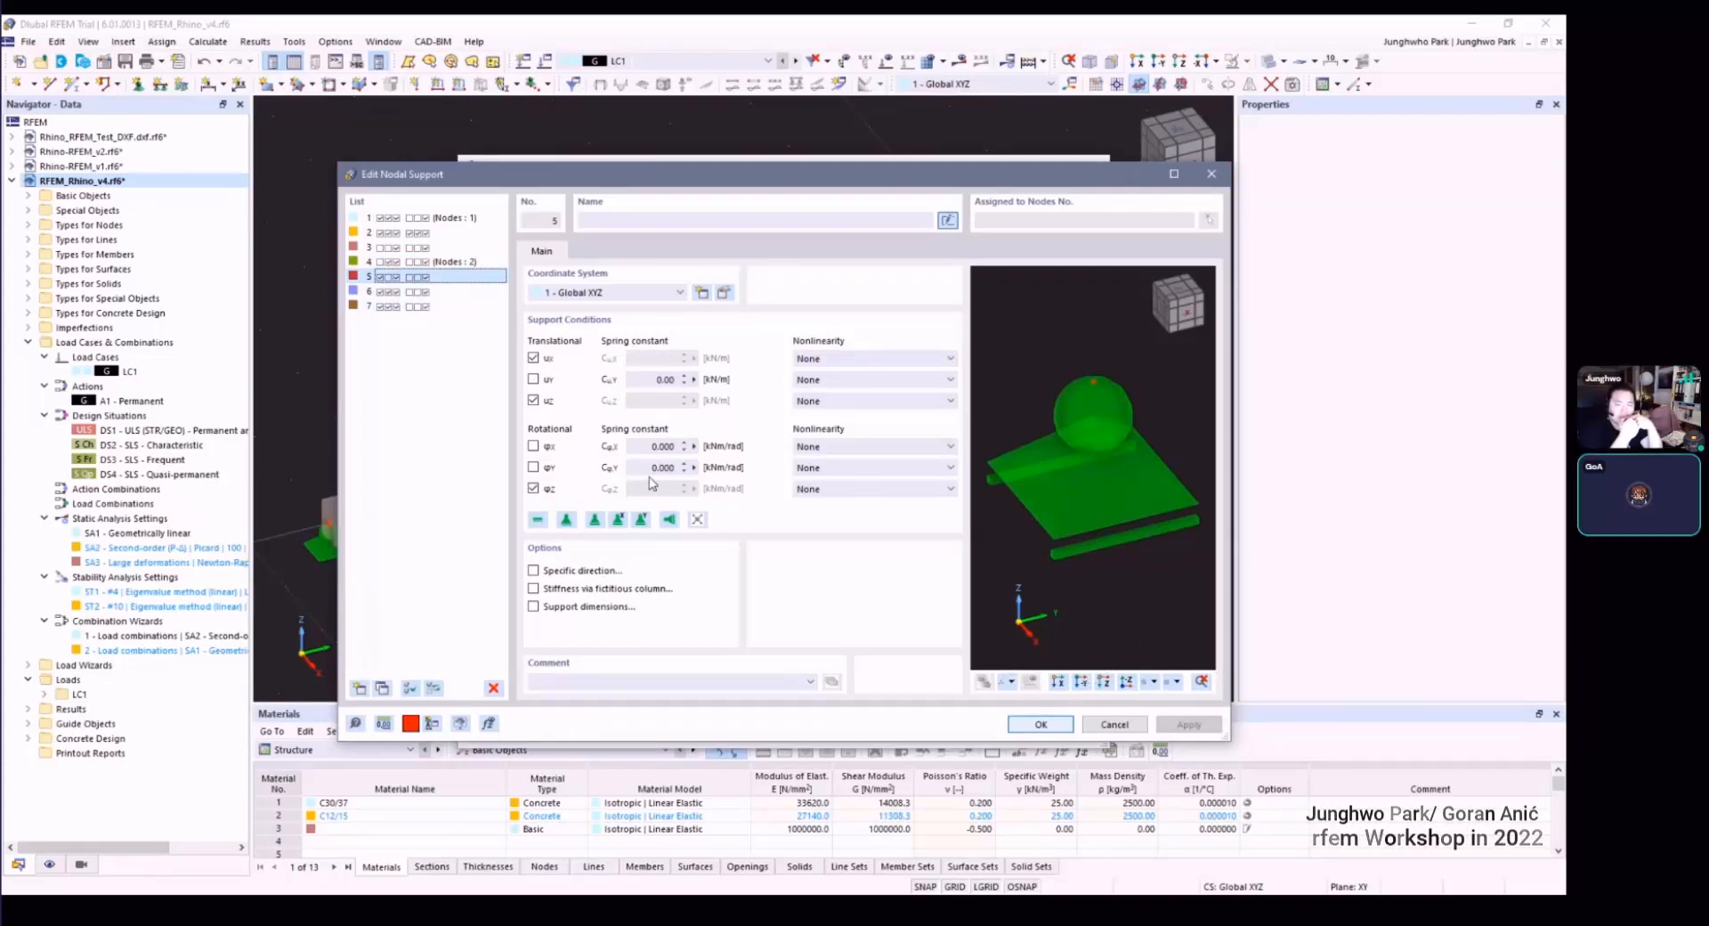
pyautogui.press('ctrl')
pyautogui.press('ctrl')
pyautogui.press('ctrl')
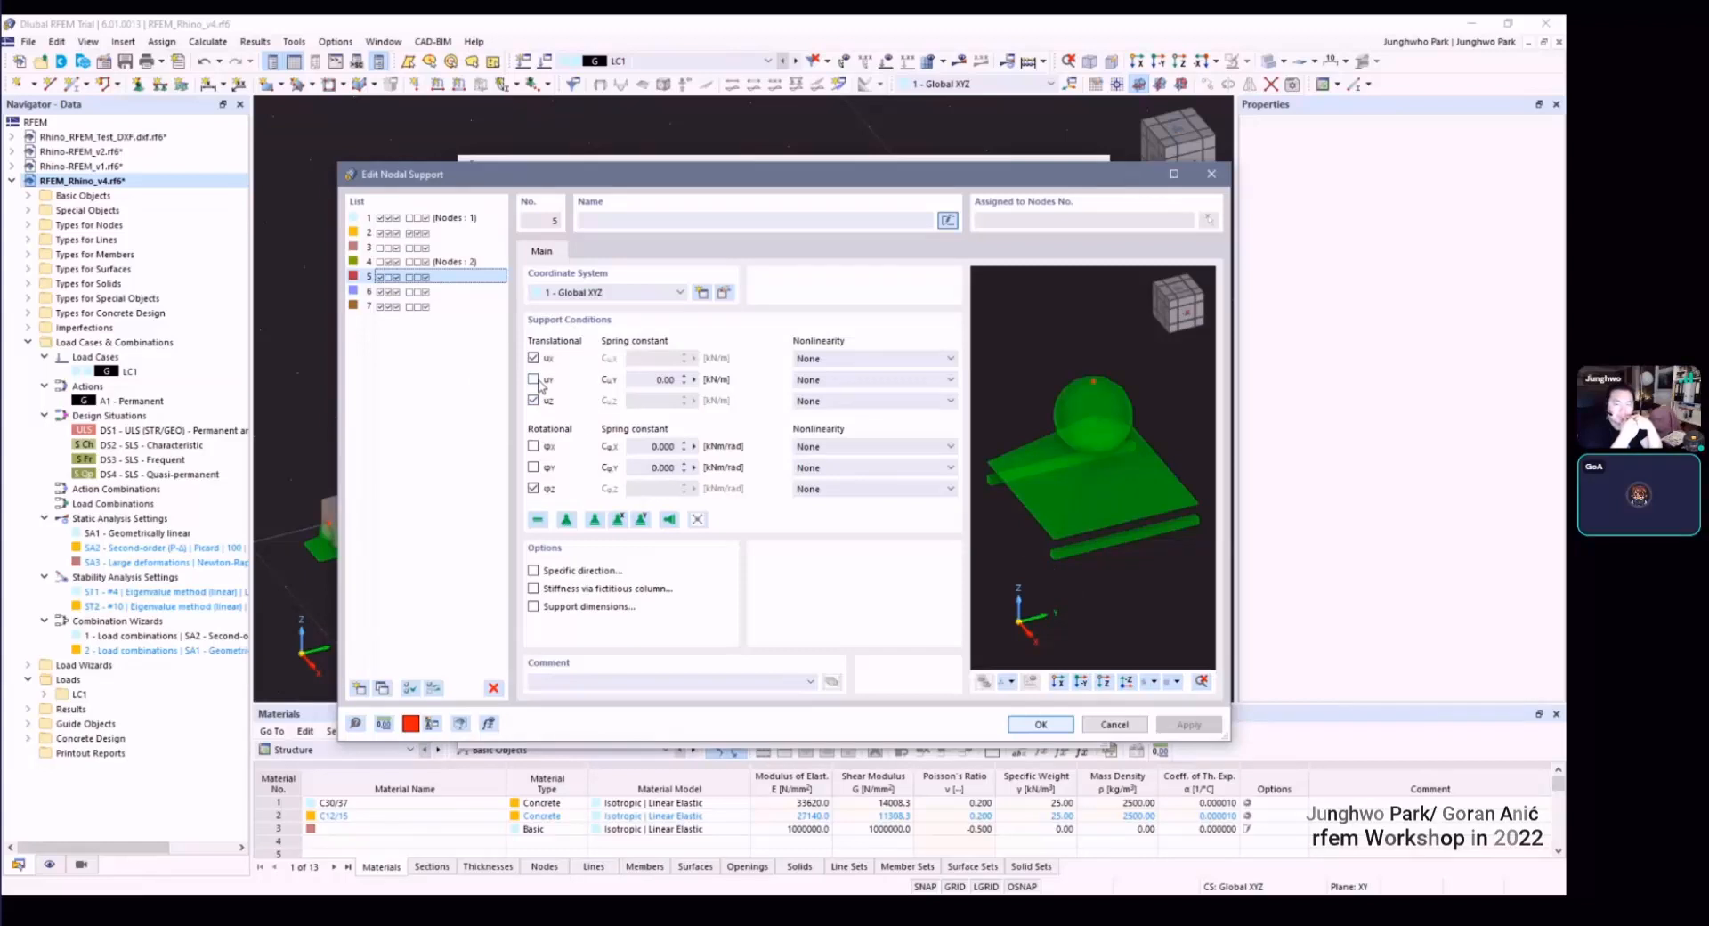
pyautogui.press('ctrl')
pyautogui.press('ctrl')
pyautogui.press('ctrl')
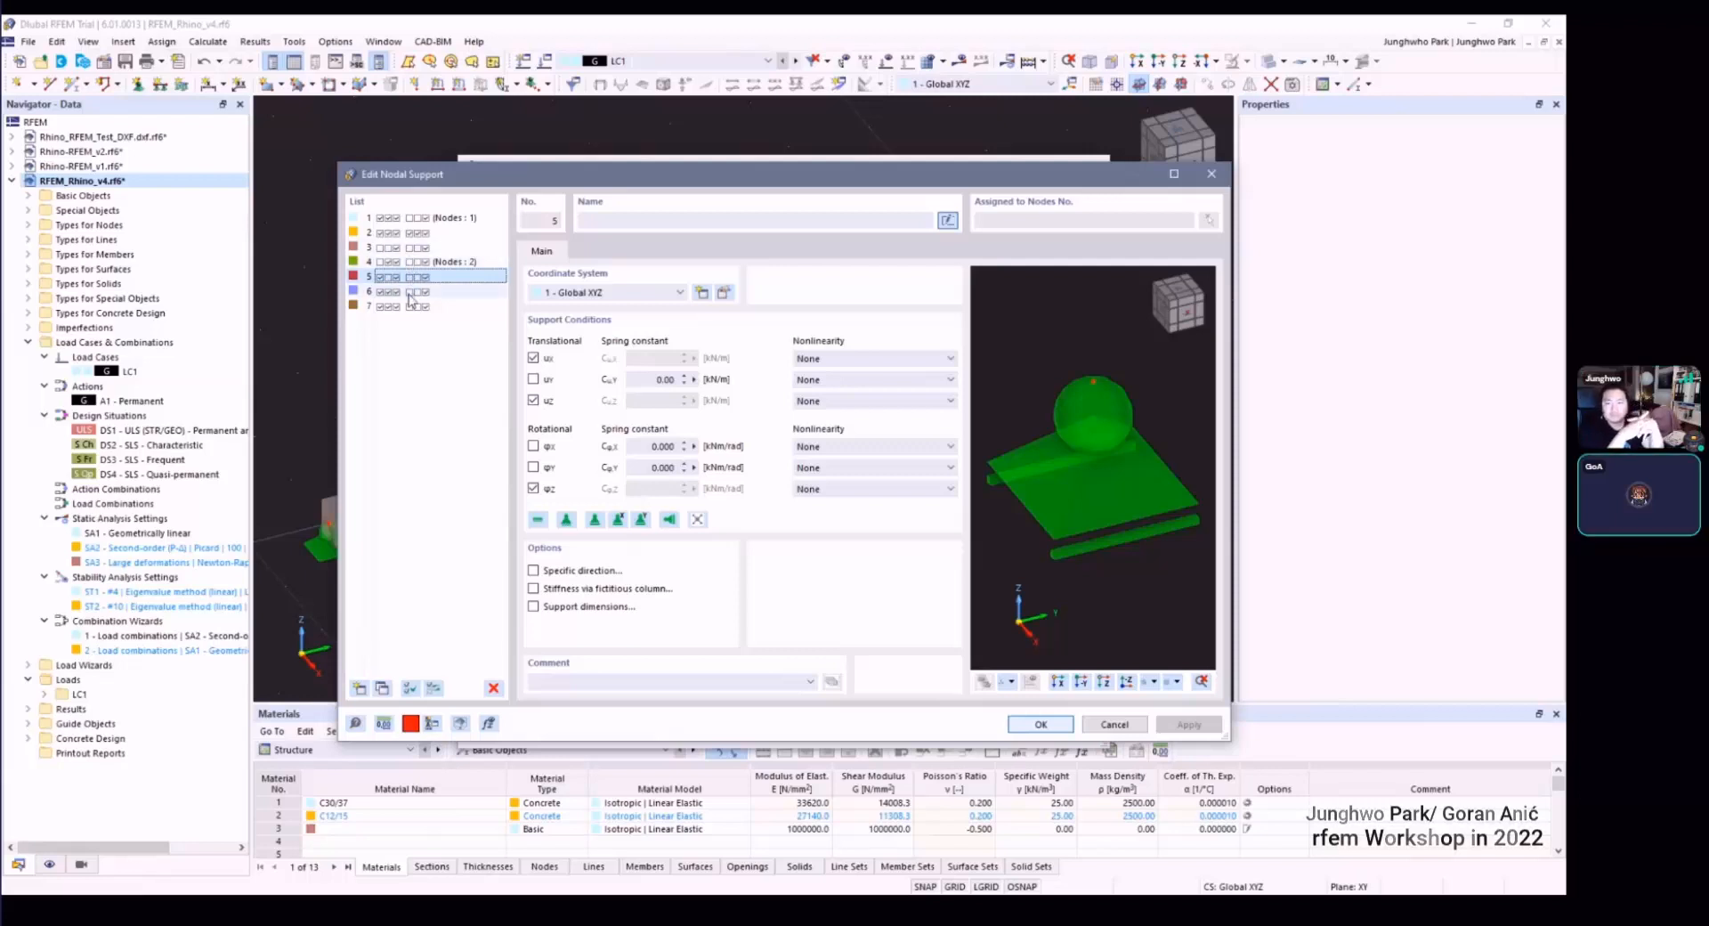
# Step: Try the sliding presets that free X, Y and both directions on nodal support 5, and discard the changes
pyautogui.click(615, 521)
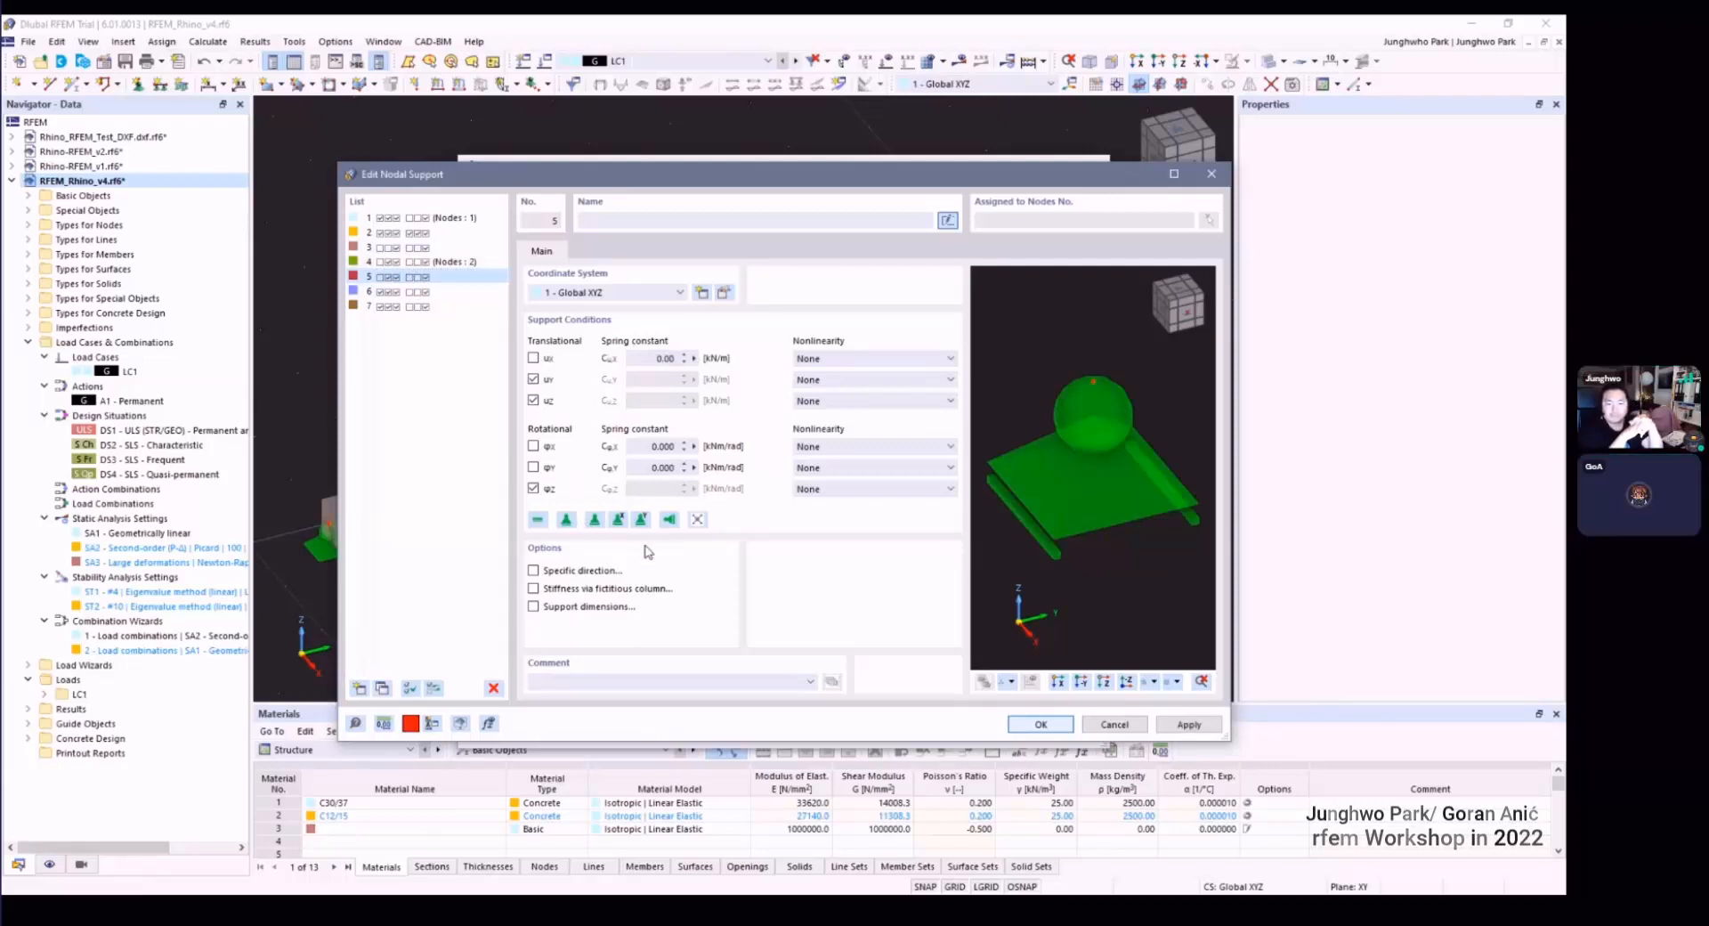
pyautogui.click(623, 526)
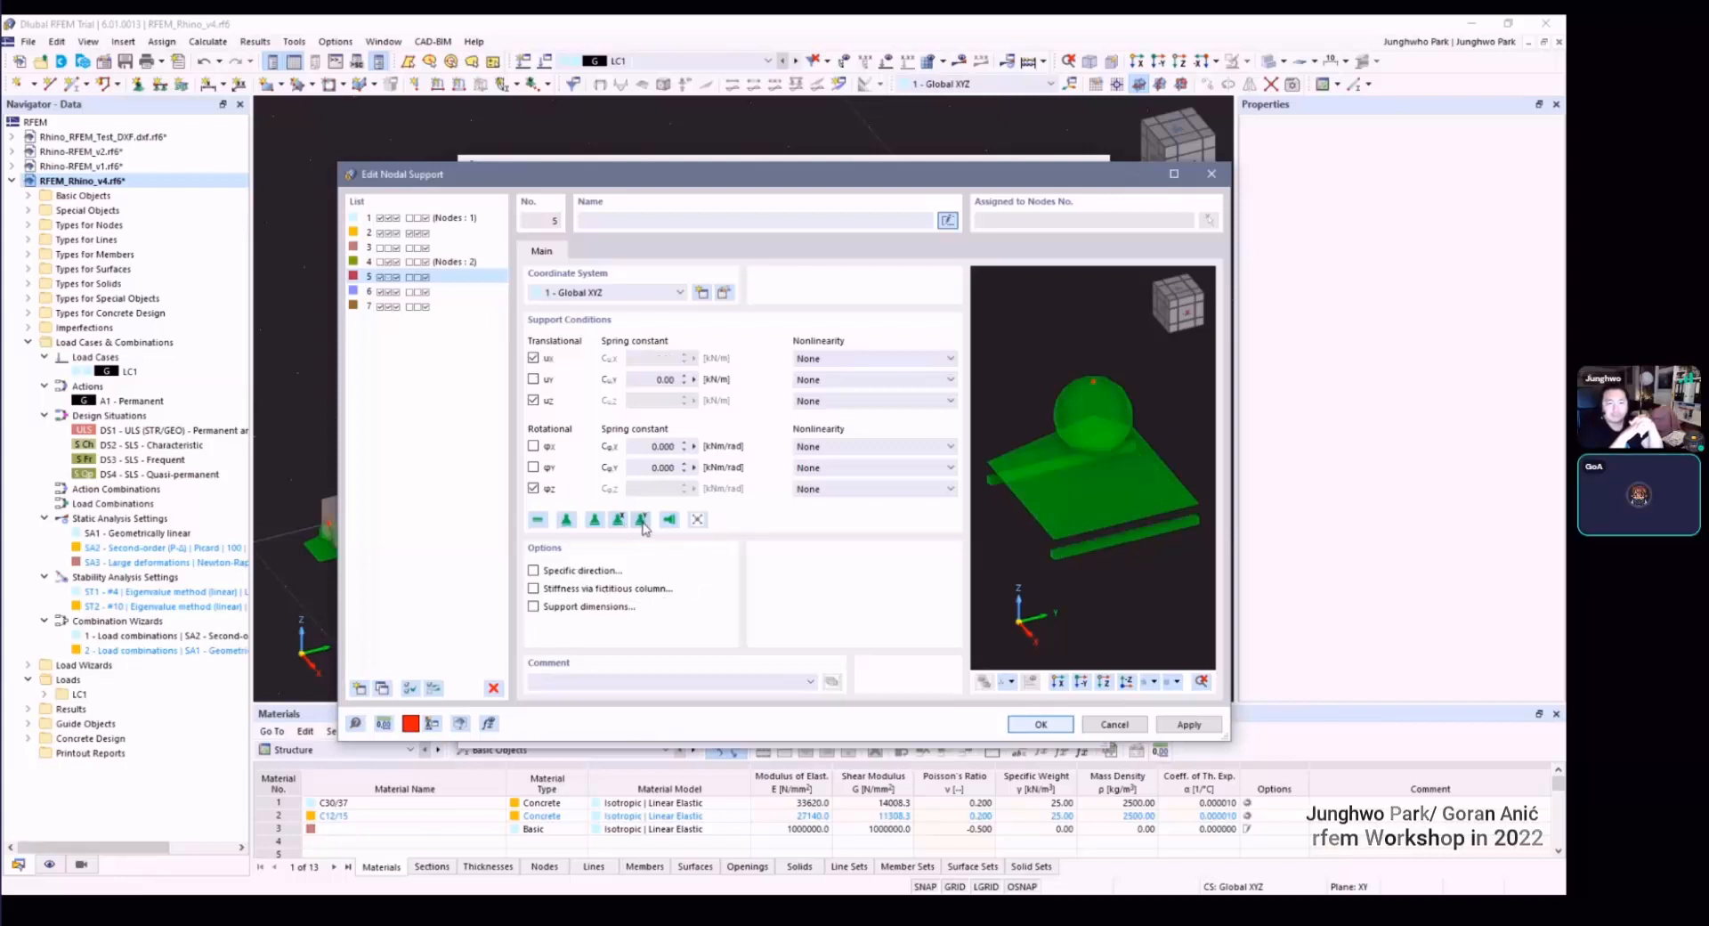
pyautogui.click(619, 521)
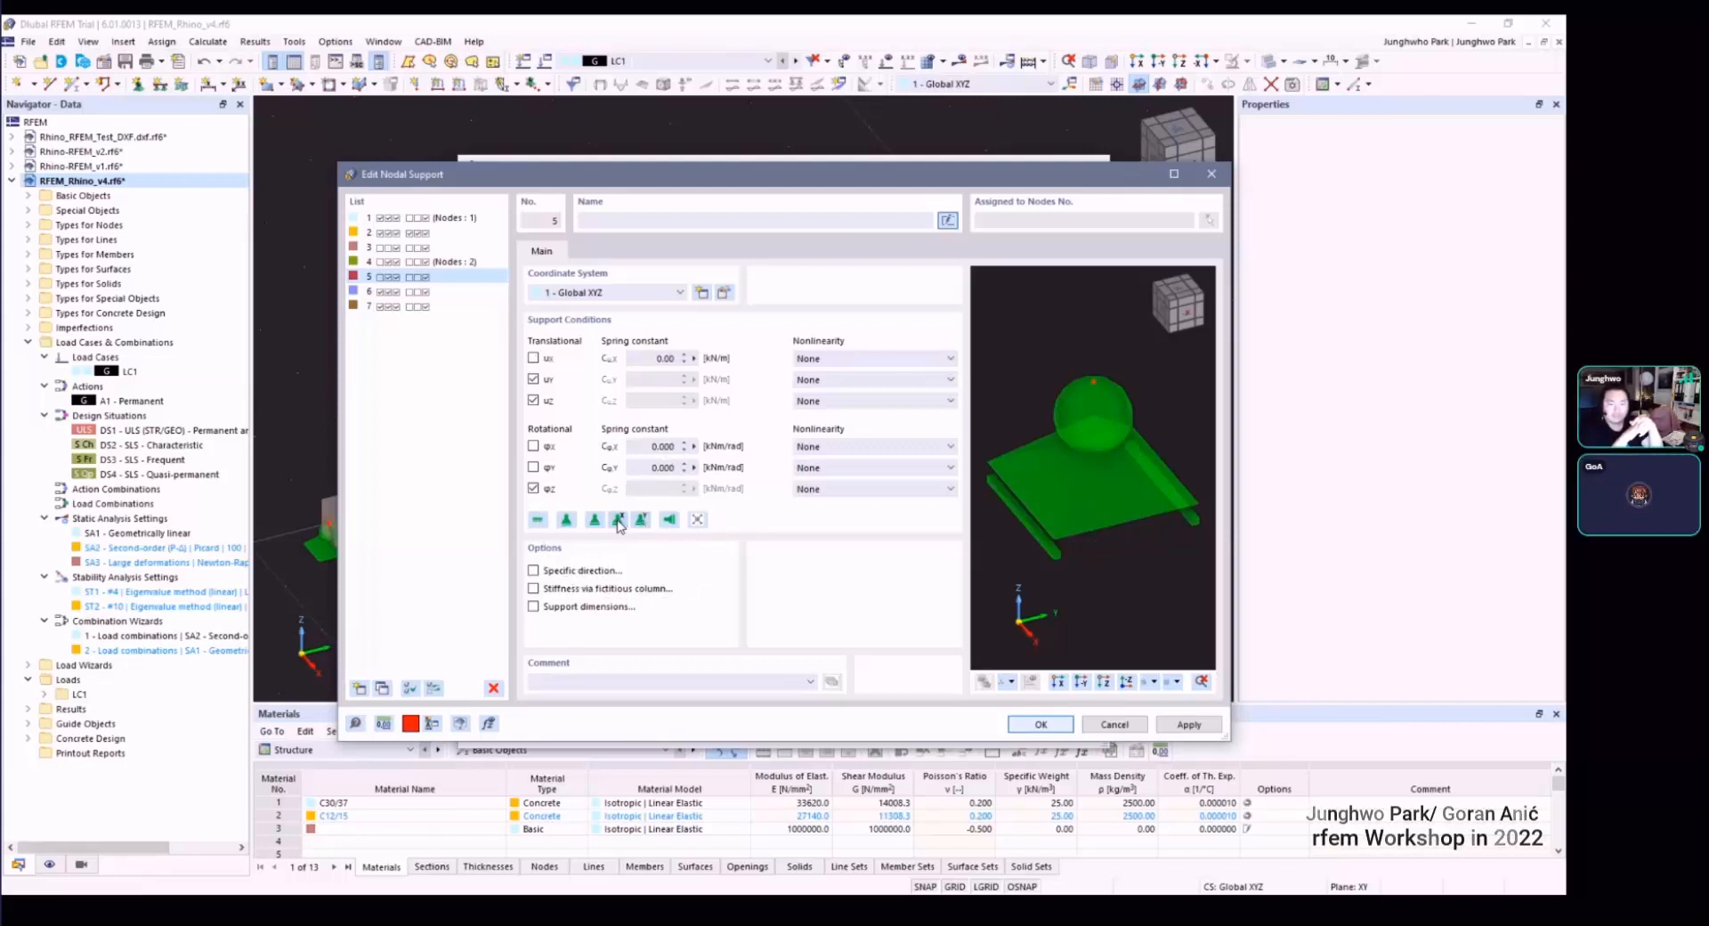
pyautogui.click(600, 525)
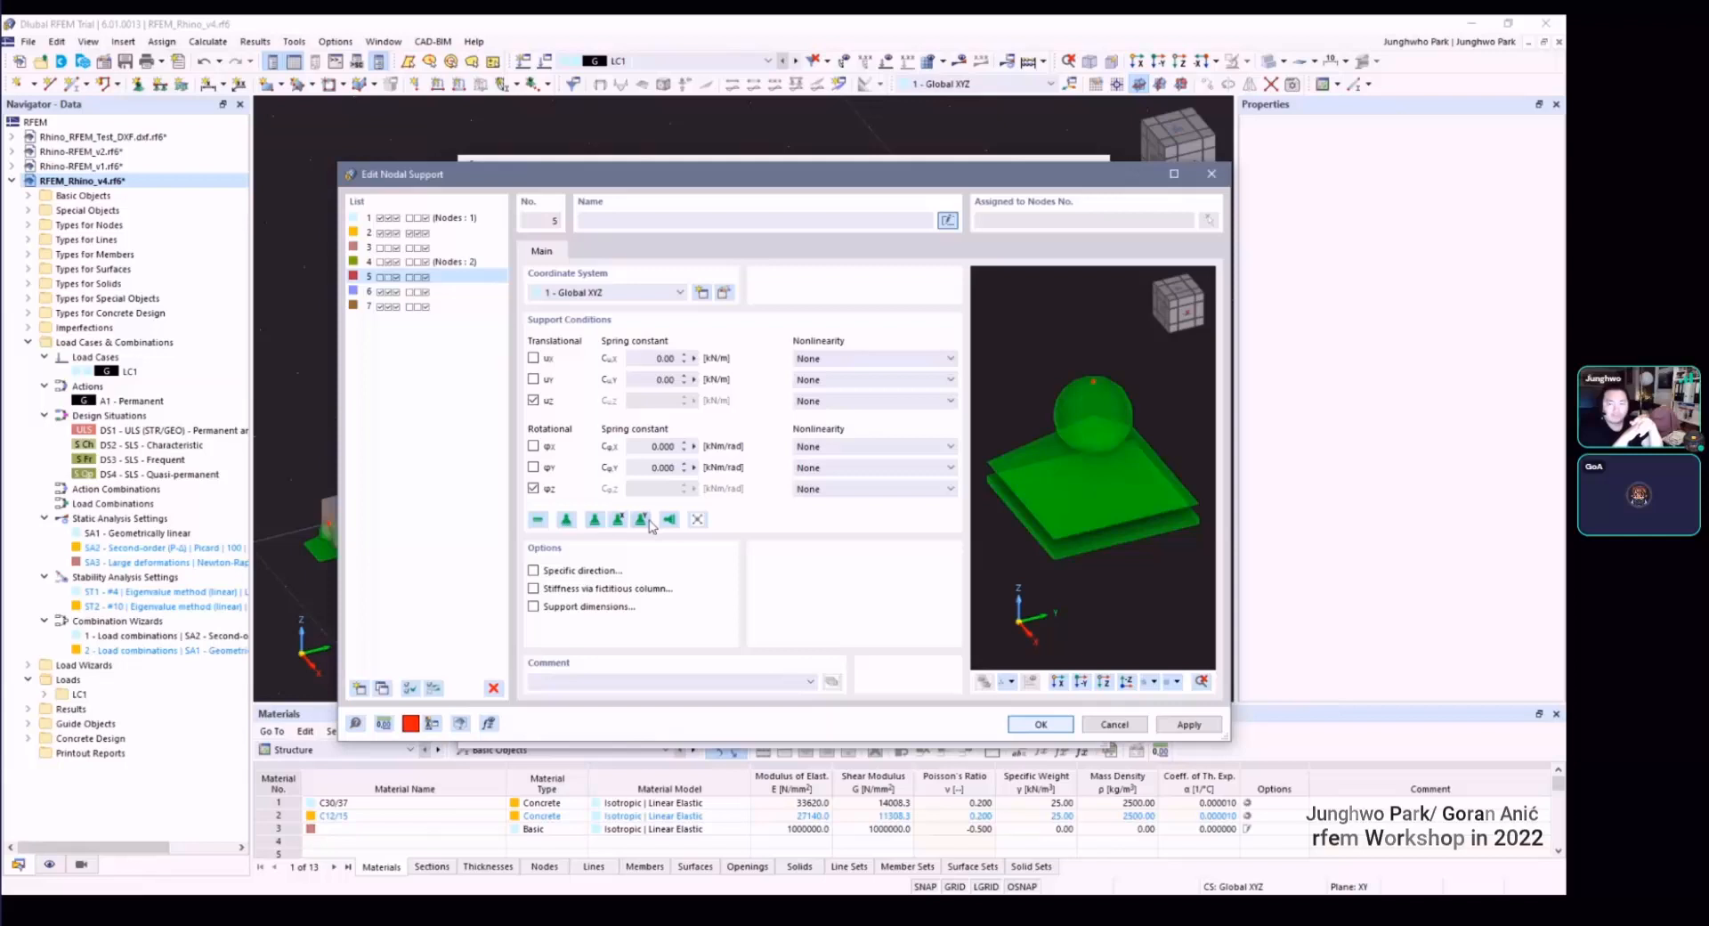
pyautogui.click(1117, 725)
pyautogui.click(930, 737)
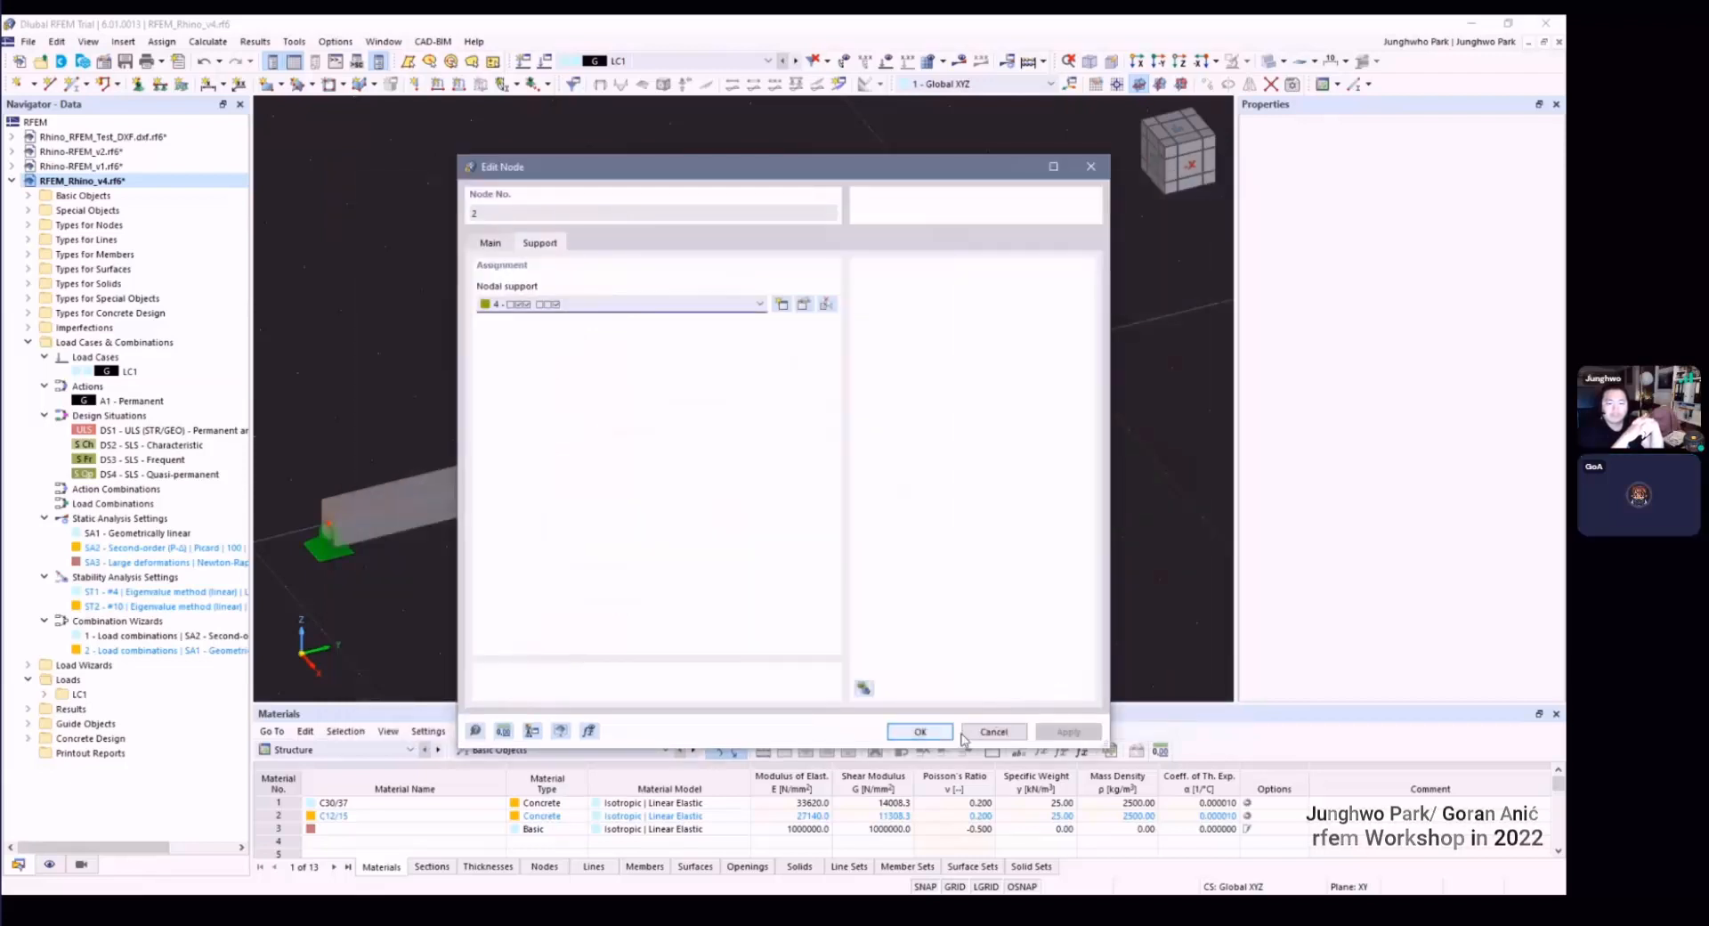
# Step: Examine the beam and the supports at both of its ends in the model view
pyautogui.scroll(-3, 991, 514)
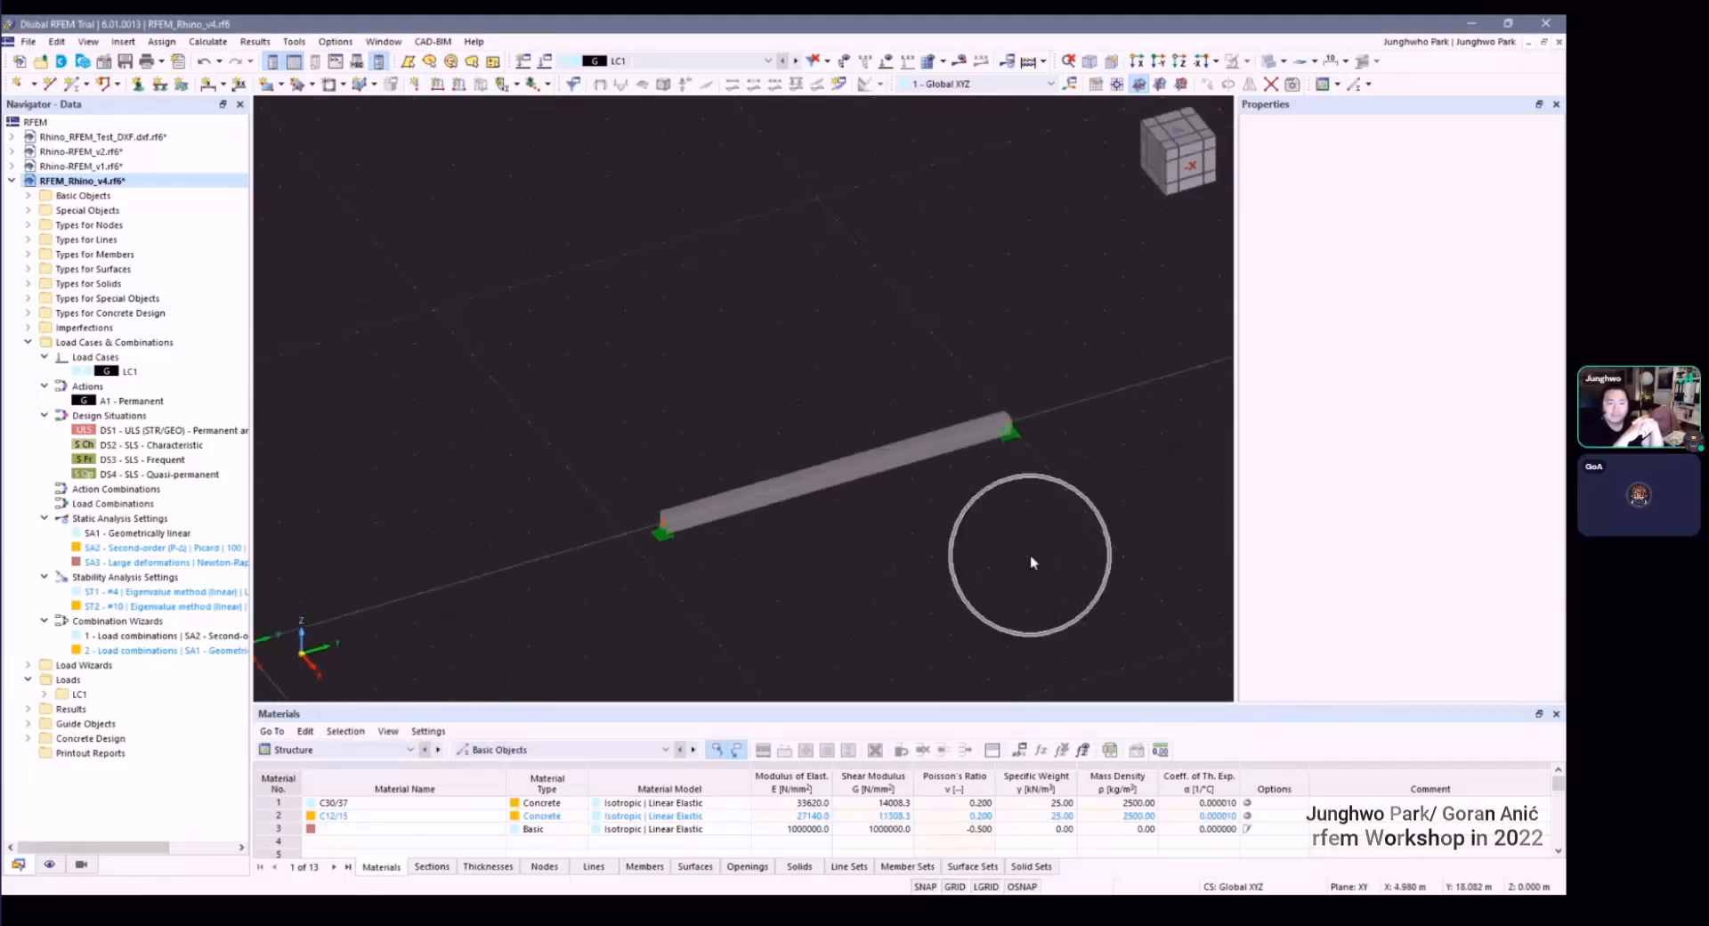
pyautogui.moveTo(1029, 554); pyautogui.dragTo(888, 355, button='middle')
pyautogui.scroll(5, 907, 487)
pyautogui.scroll(-4, 904, 489)
pyautogui.keyDown('ctrl'); pyautogui.moveTo(943, 450); pyautogui.dragTo(983, 459, button='middle'); pyautogui.keyUp('ctrl')
pyautogui.scroll(1, 984, 460)
pyautogui.moveTo(837, 447)
pyautogui.mouseDown(button='middle')
pyautogui.moveTo(755, 421)
pyautogui.moveTo(827, 447)
pyautogui.mouseUp(button='middle')
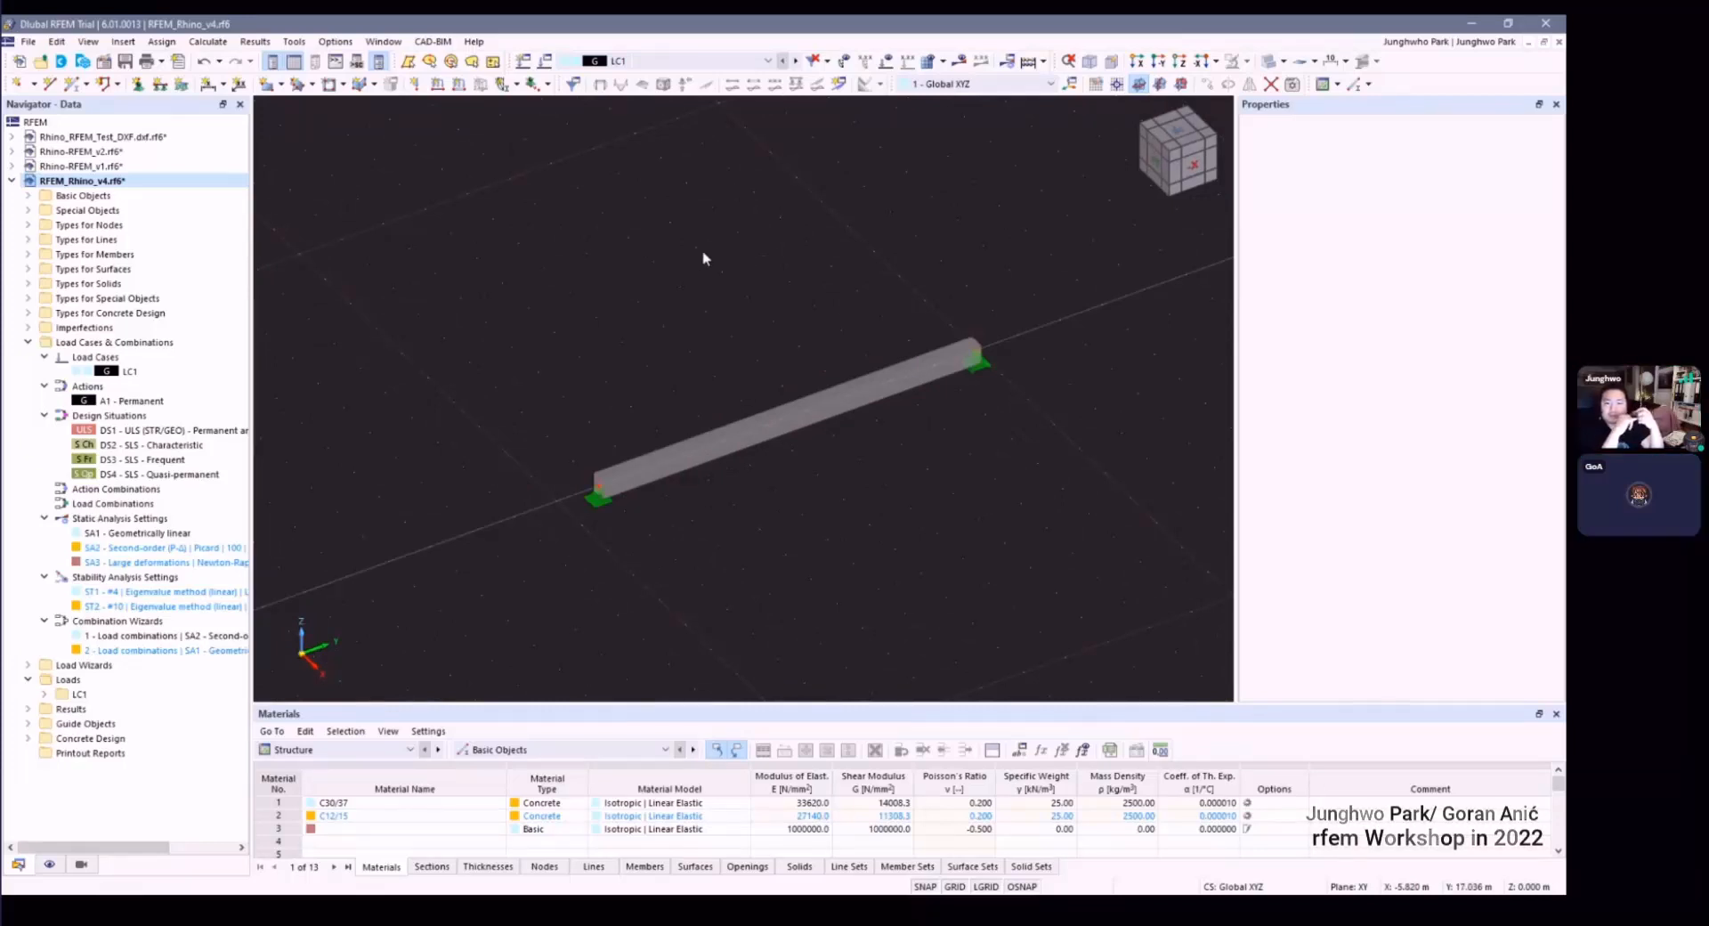
pyautogui.scroll(-2, 638, 420)
pyautogui.scroll(1, 764, 470)
pyautogui.moveTo(763, 470)
pyautogui.keyDown('ctrl'); pyautogui.mouseDown(button='middle')
pyautogui.moveTo(733, 477)
pyautogui.moveTo(802, 481)
pyautogui.moveTo(752, 477)
pyautogui.mouseUp(button='middle'); pyautogui.keyUp('ctrl')
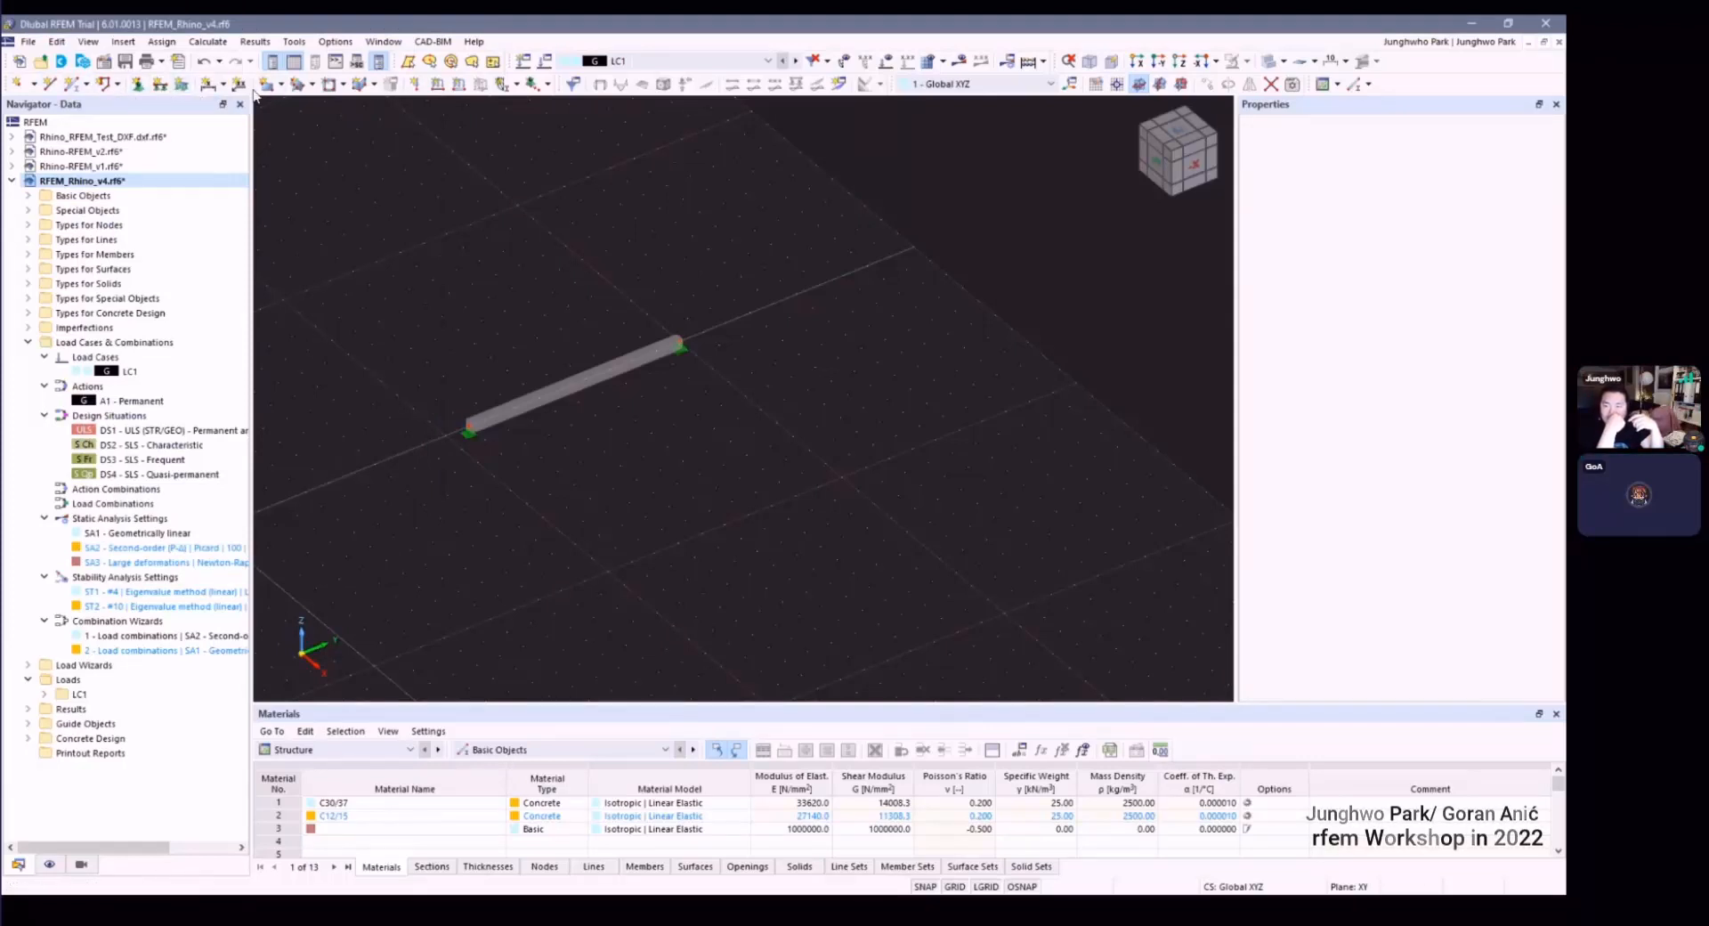
# Step: Draw three connected single lines on the work plane beside the beam as three sides of a quadrilateral, the first about 5 m long
pyautogui.doubleClick(49, 83)
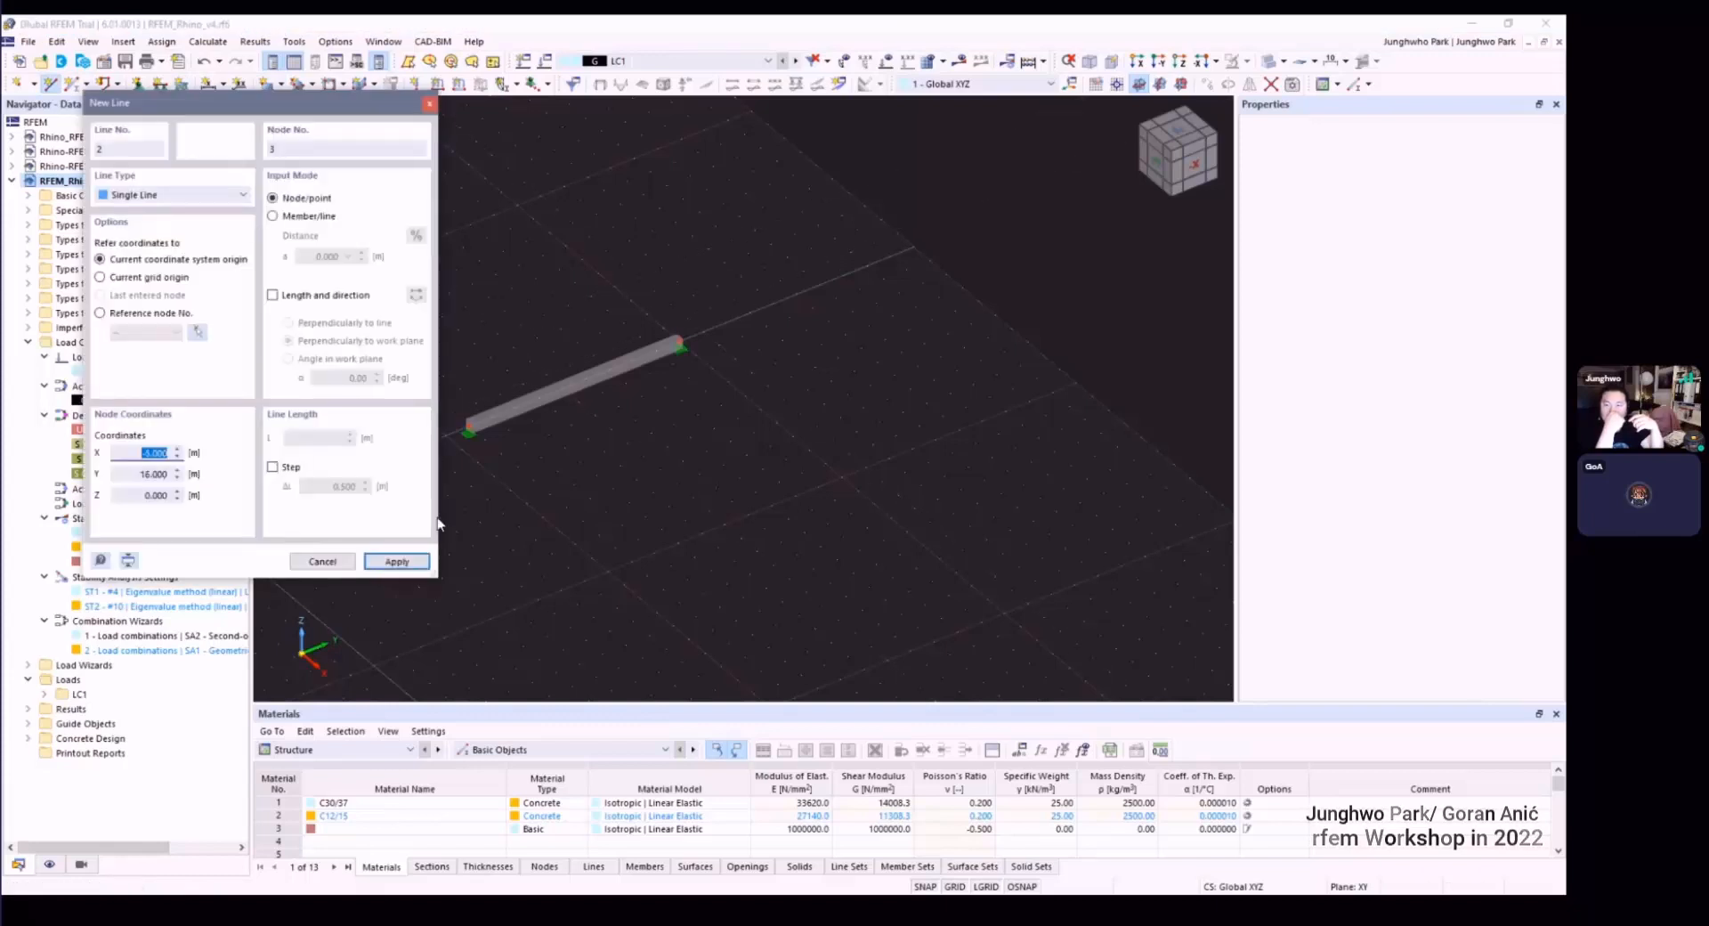
pyautogui.click(717, 487)
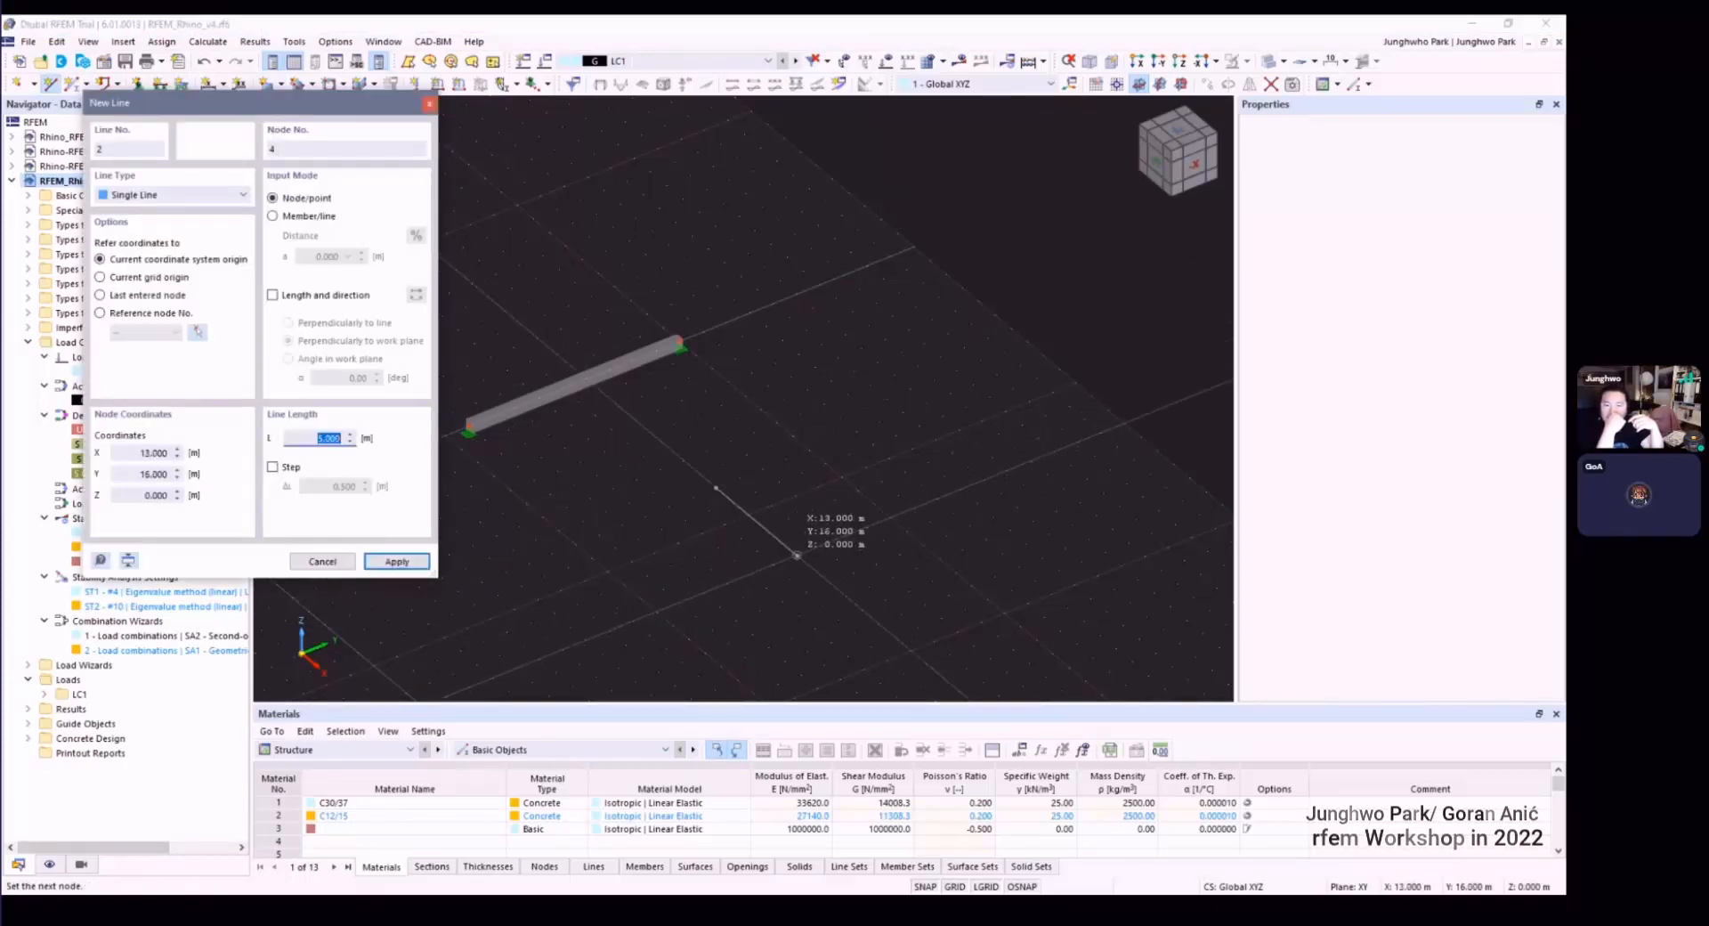
pyautogui.click(797, 555)
pyautogui.click(906, 496)
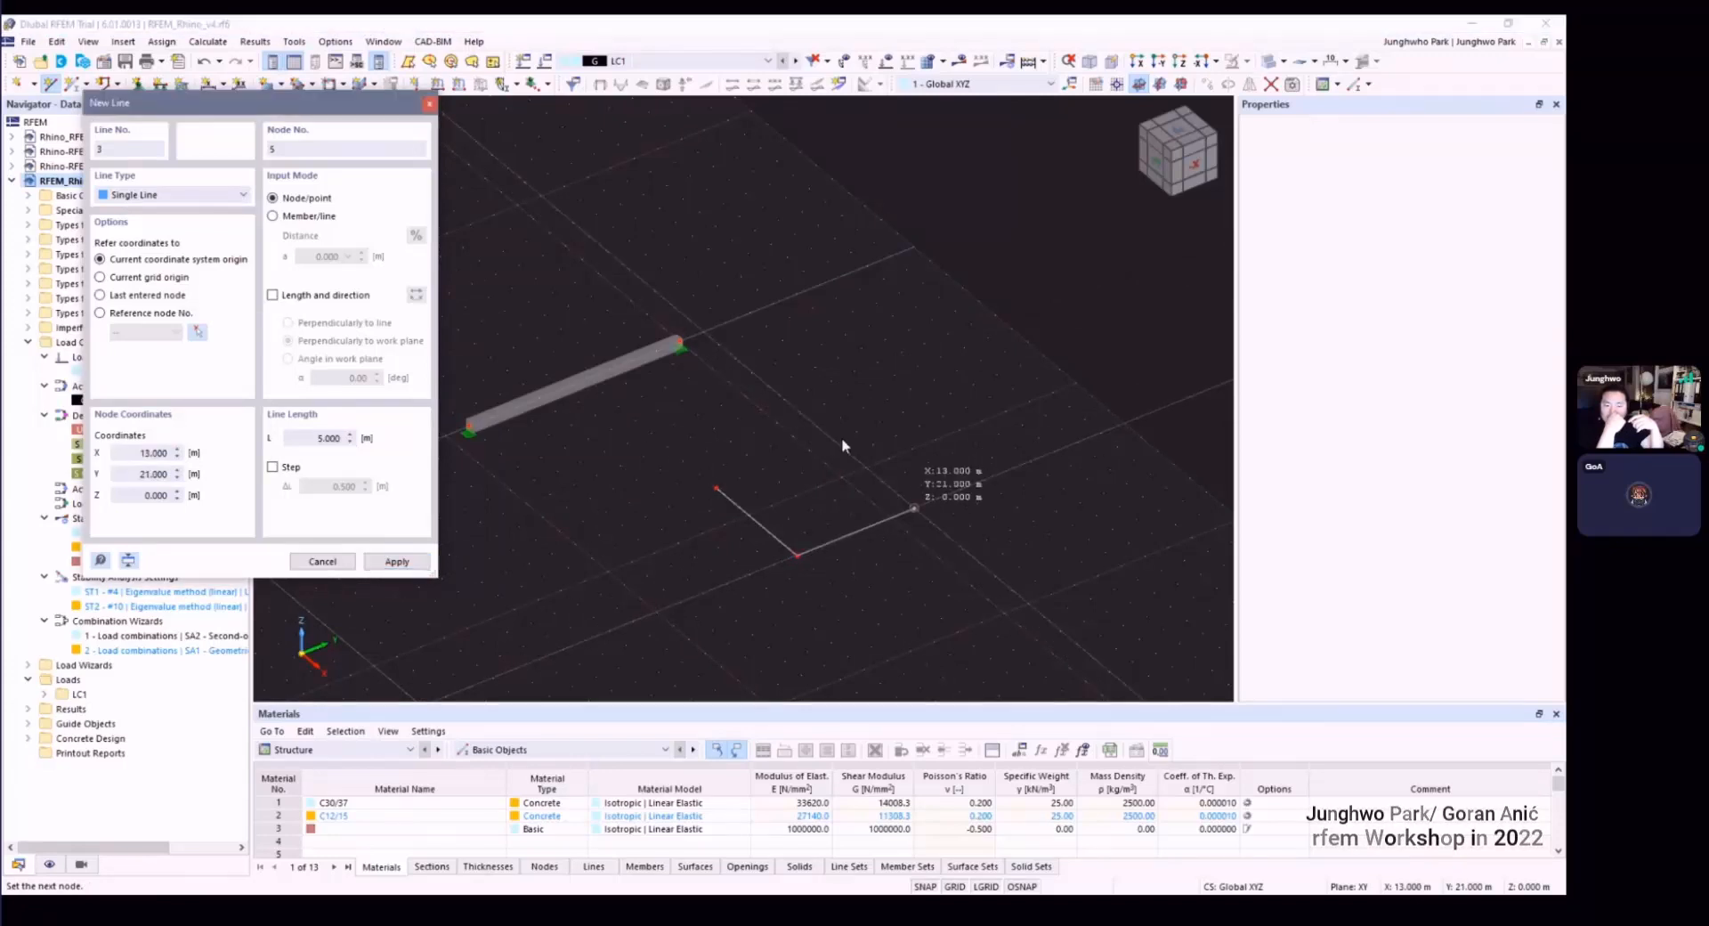
pyautogui.click(826, 445)
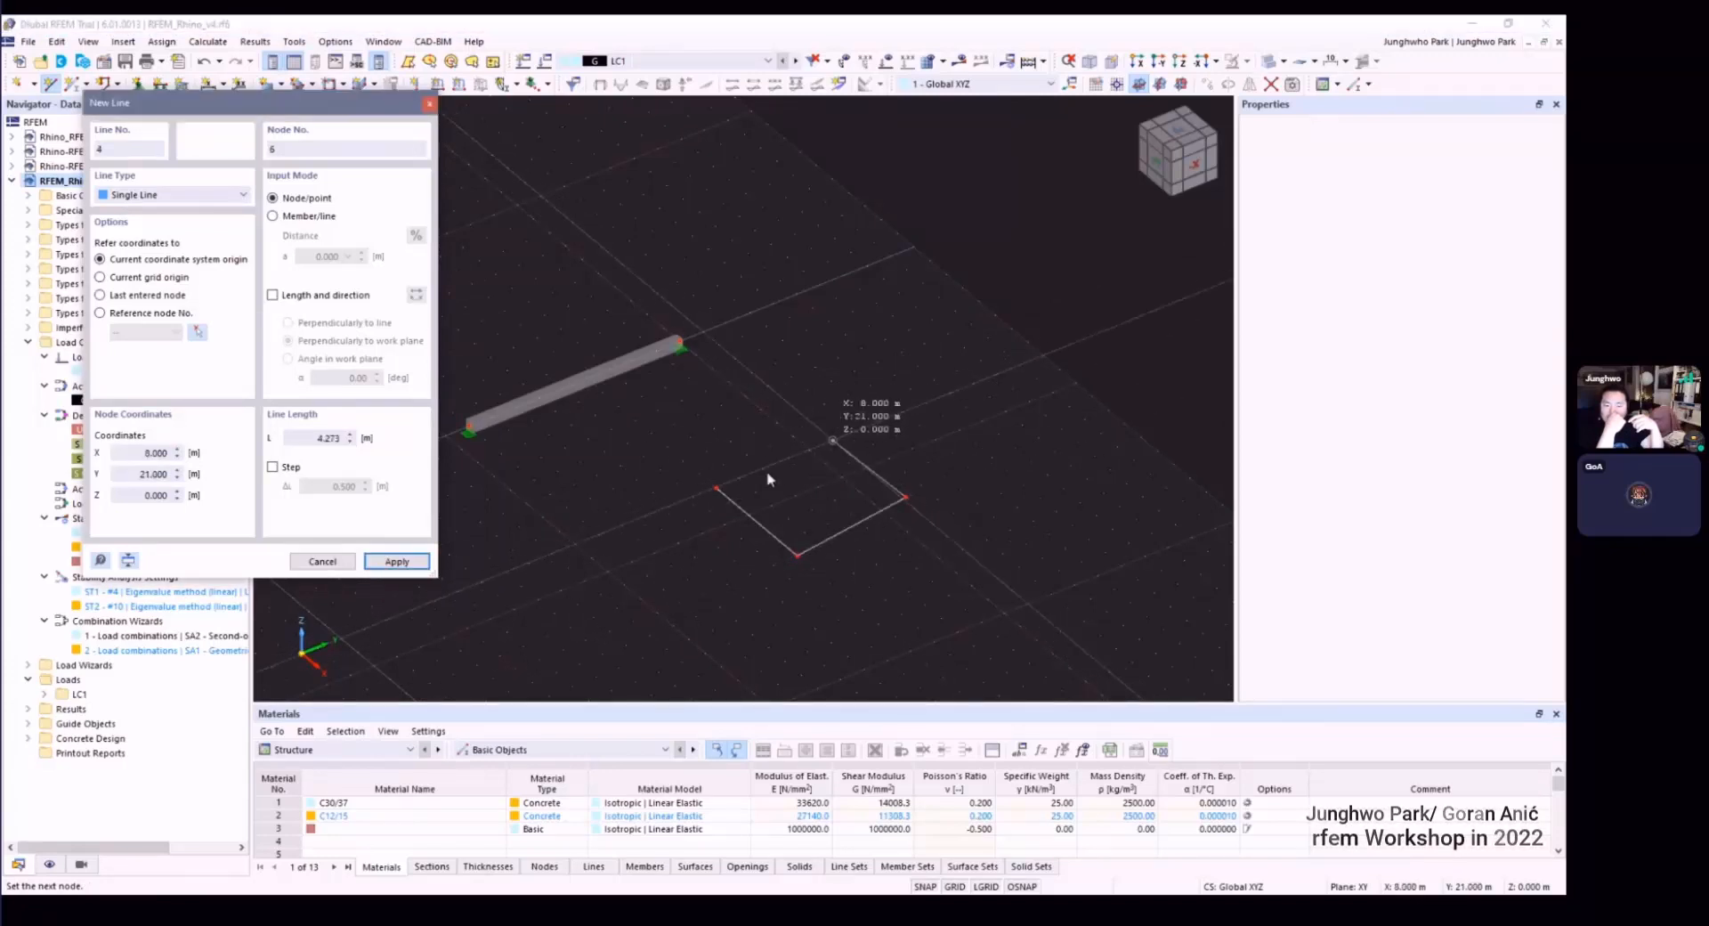
pyautogui.press('Escape')
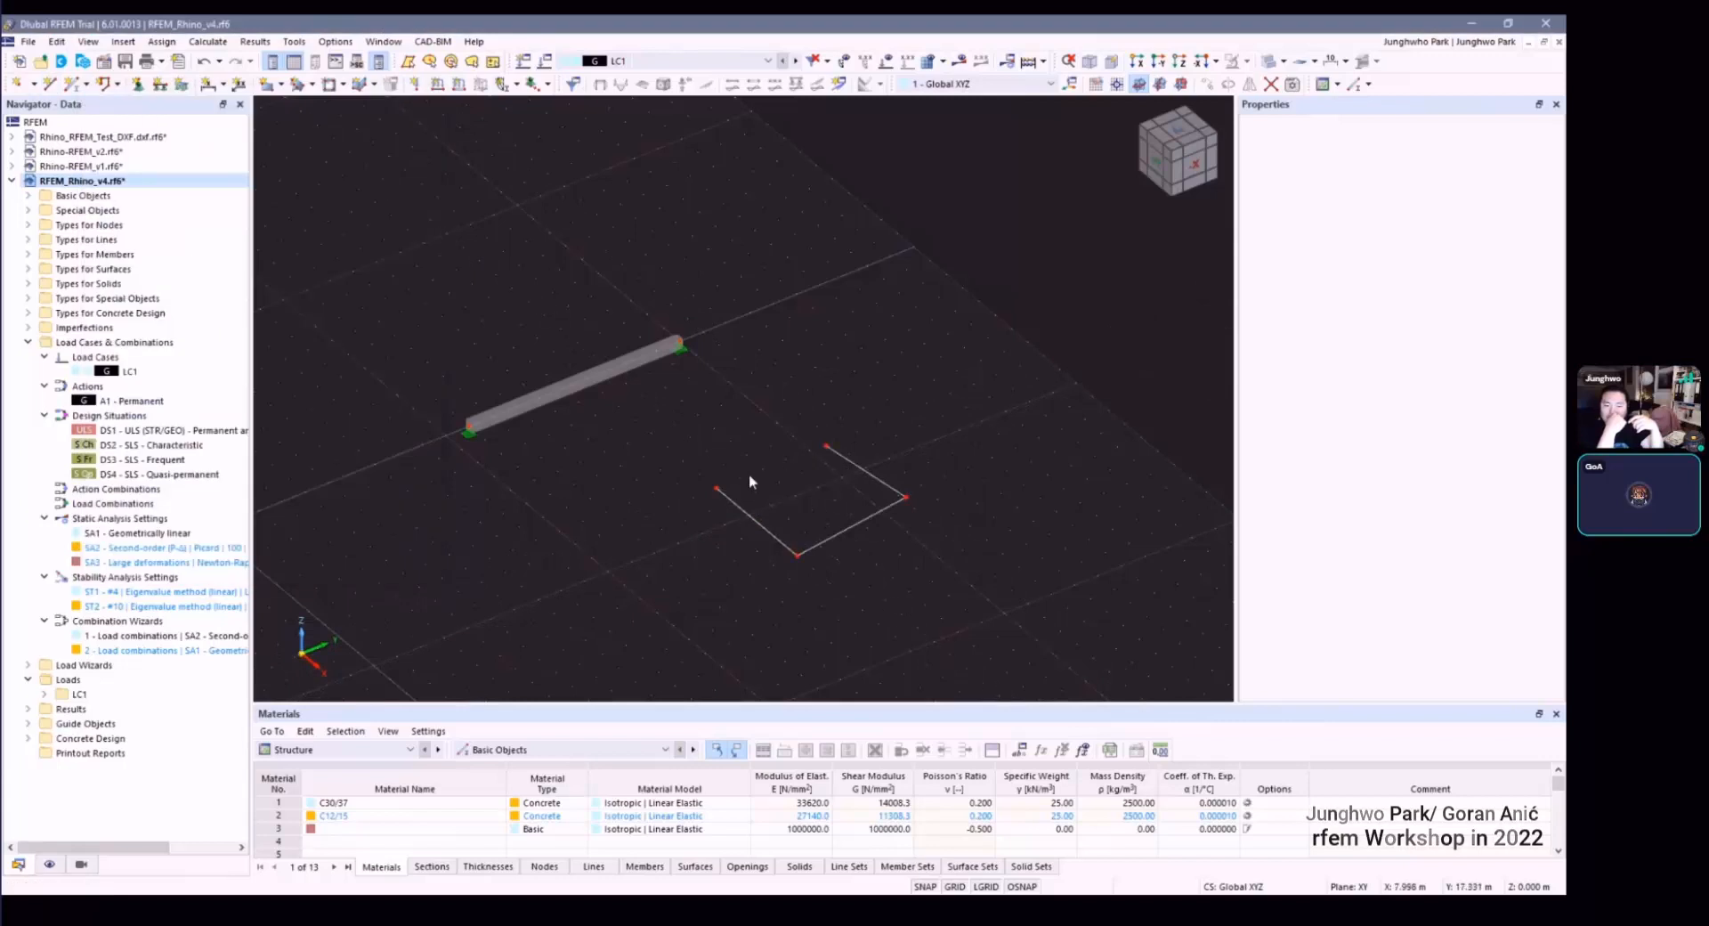
# Step: Close the quadrilateral with a fourth single line between its two open end nodes
pyautogui.press('Return')
pyautogui.click(721, 482)
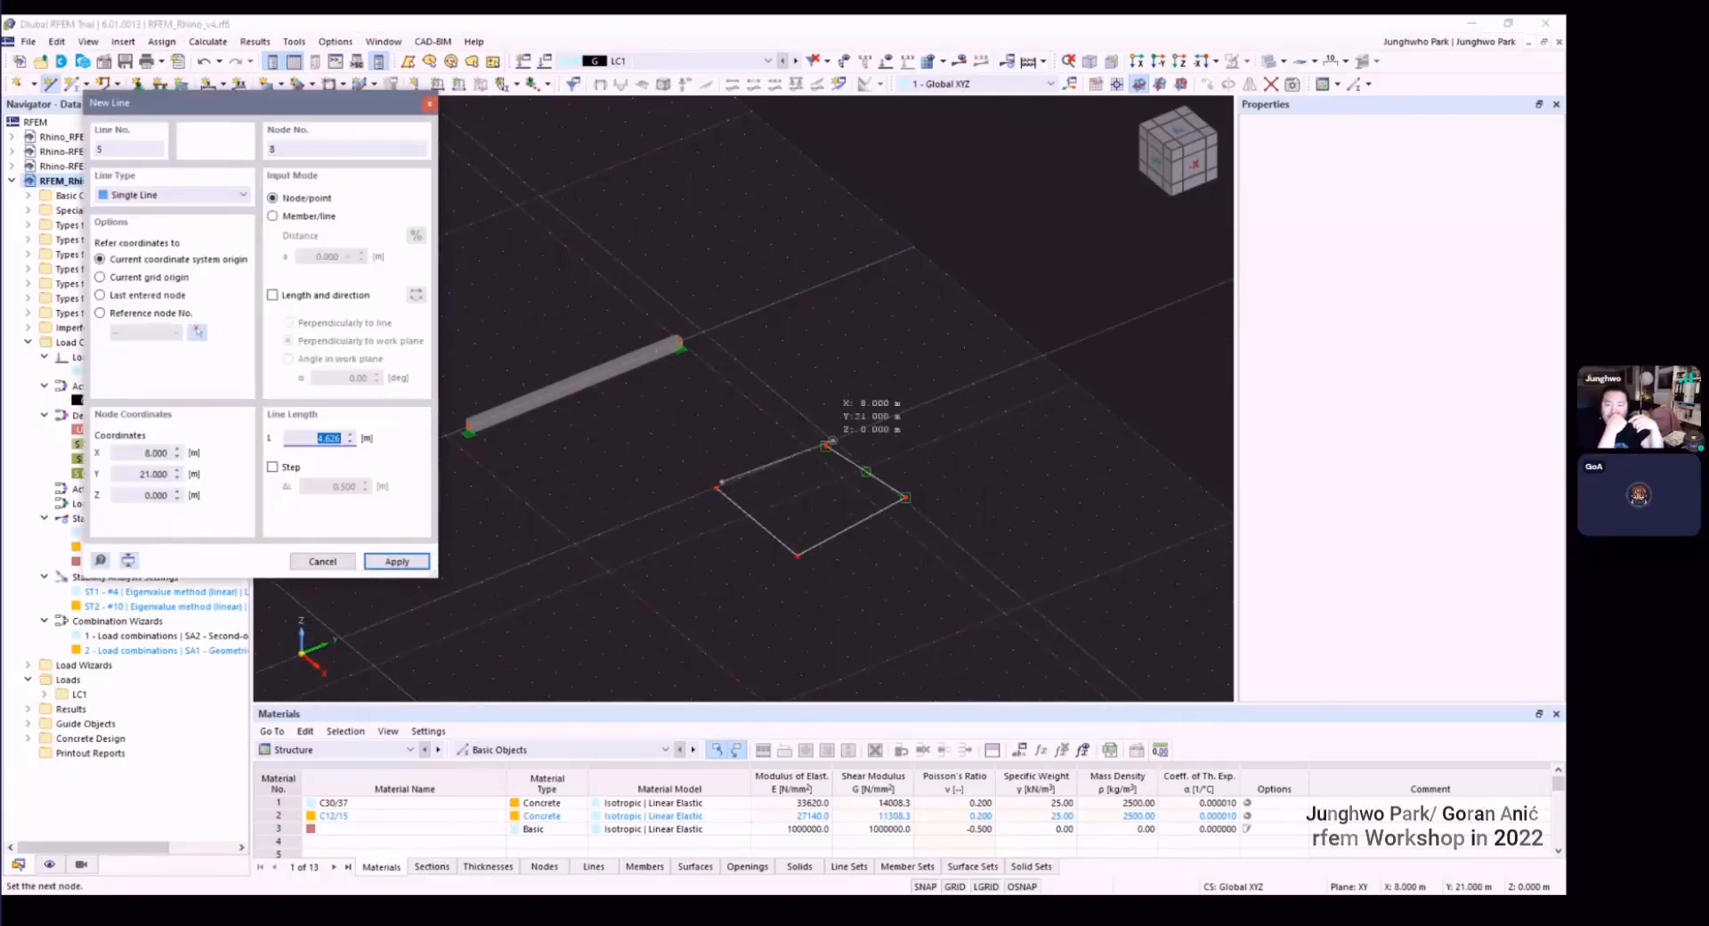
pyautogui.press('Escape')
pyautogui.click(826, 446)
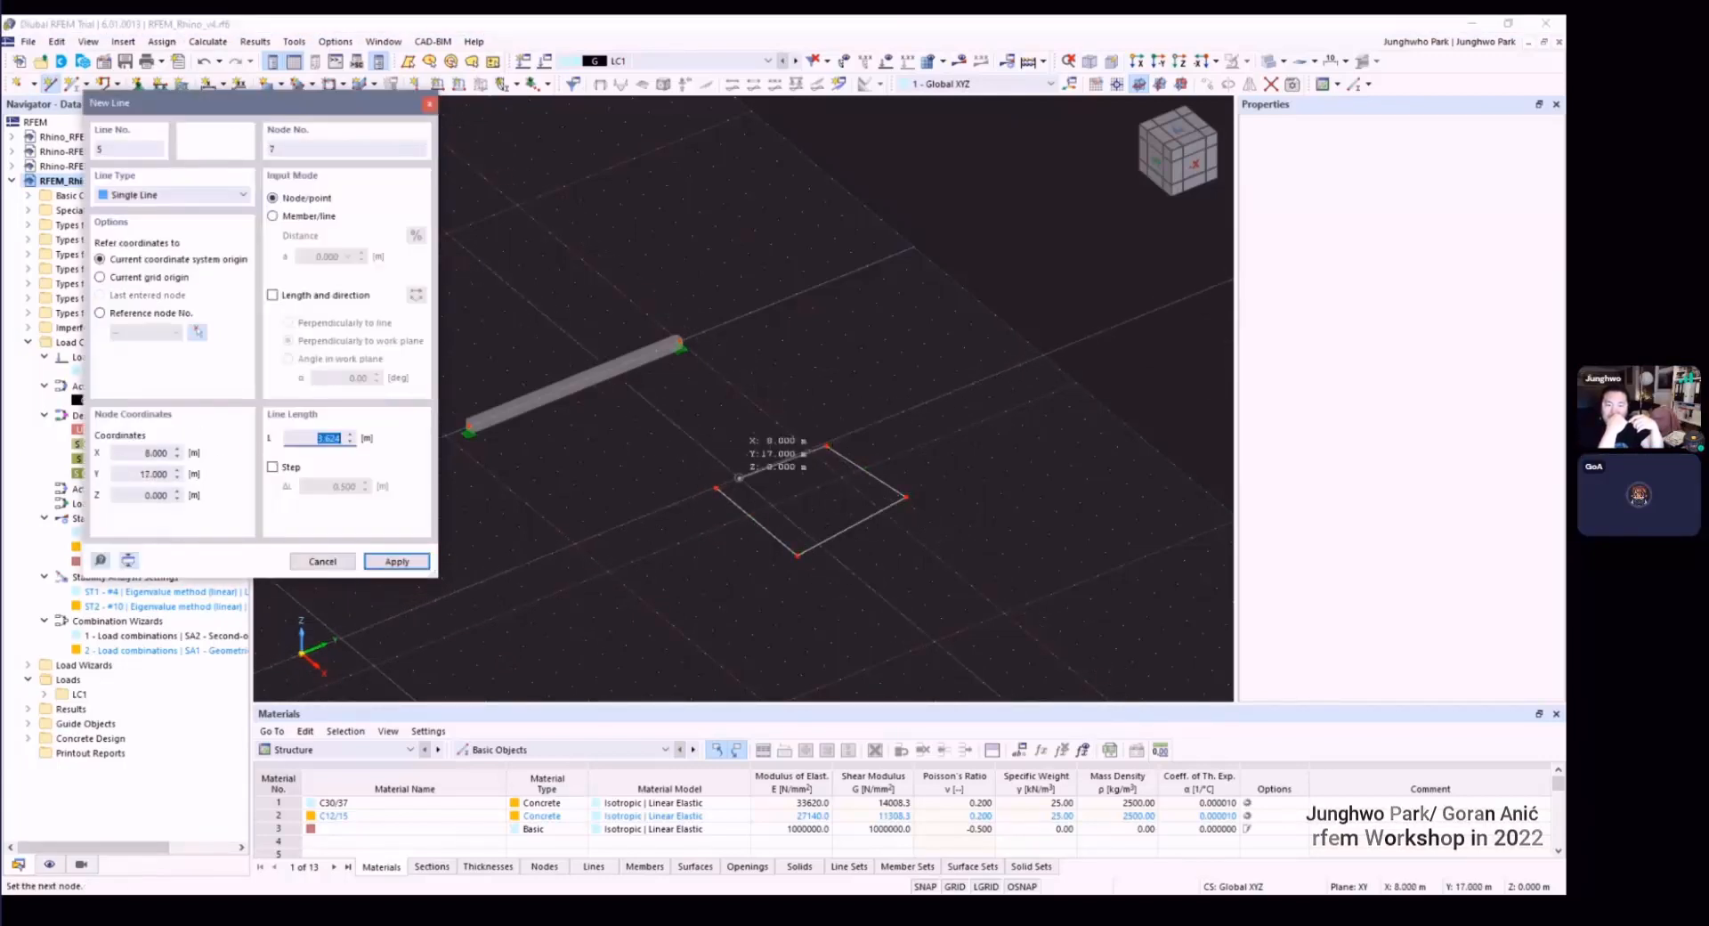
pyautogui.click(715, 487)
pyautogui.press('Escape')
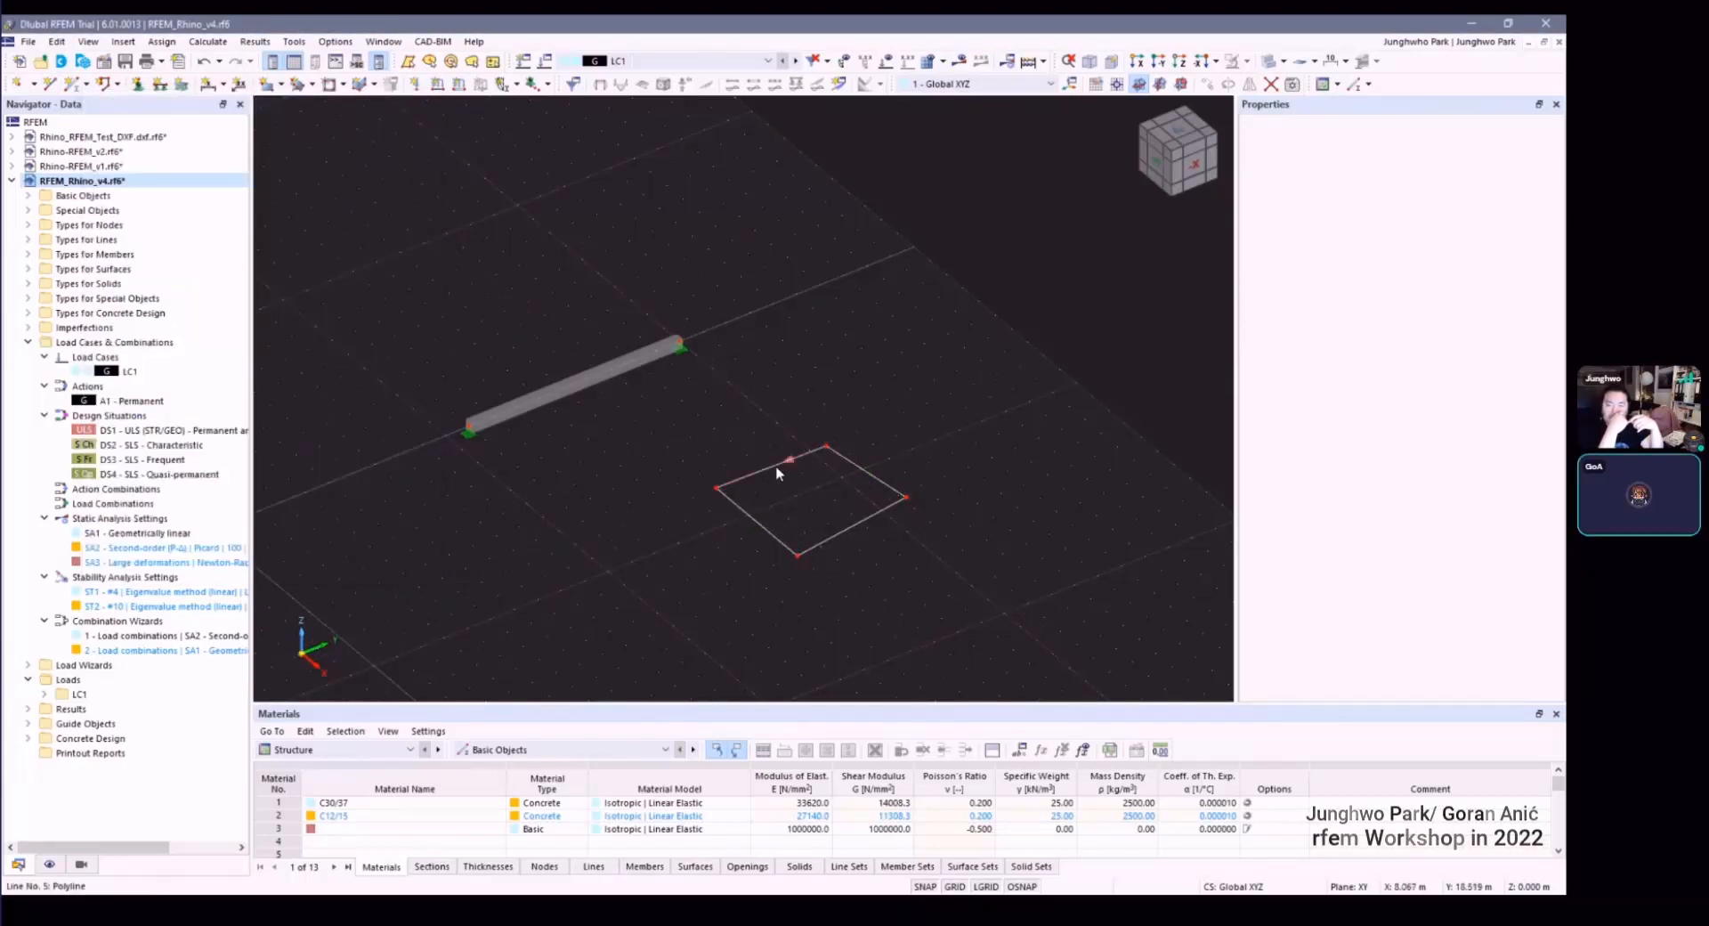
# Step: Extrude the quadrilateral's four lines 3 m in global +Z into standard surfaces with thickness 2, uniform 300 mm, C30/37
pyautogui.click(866, 476)
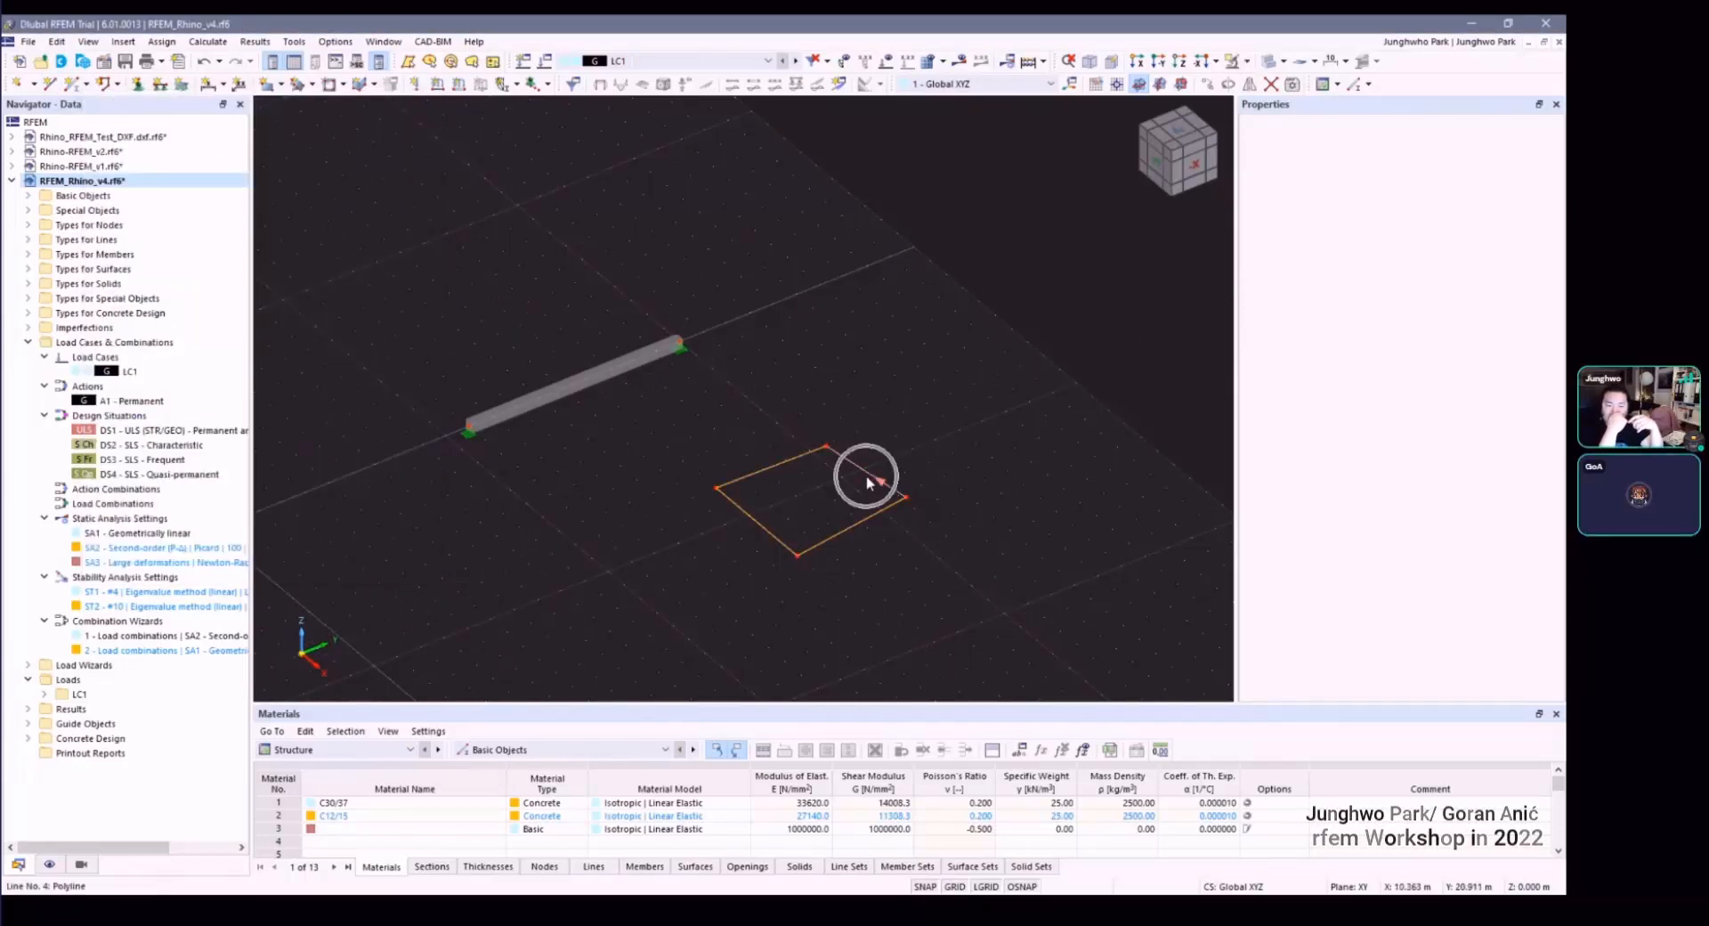
pyautogui.moveTo(855, 479)
pyautogui.keyDown('ctrl'); pyautogui.mouseDown(button='middle')
pyautogui.moveTo(873, 395)
pyautogui.moveTo(861, 466)
pyautogui.mouseUp(button='middle'); pyautogui.keyUp('ctrl')
pyautogui.scroll(3, 860, 466)
pyautogui.rightClick(850, 469)
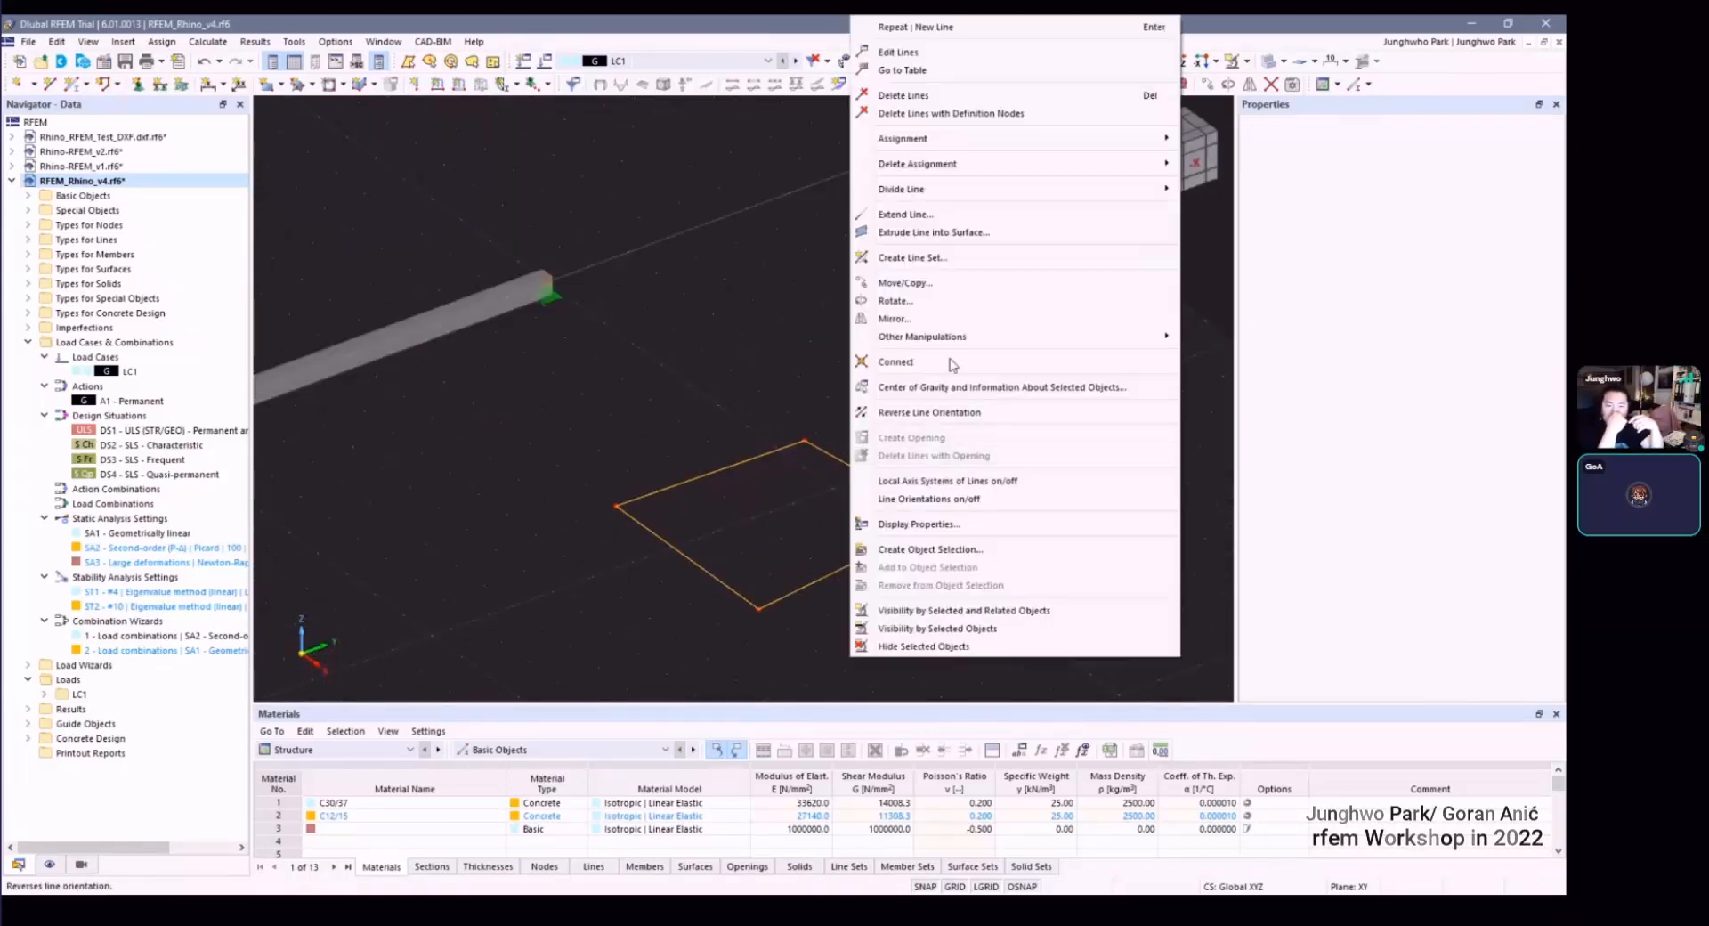
pyautogui.click(948, 233)
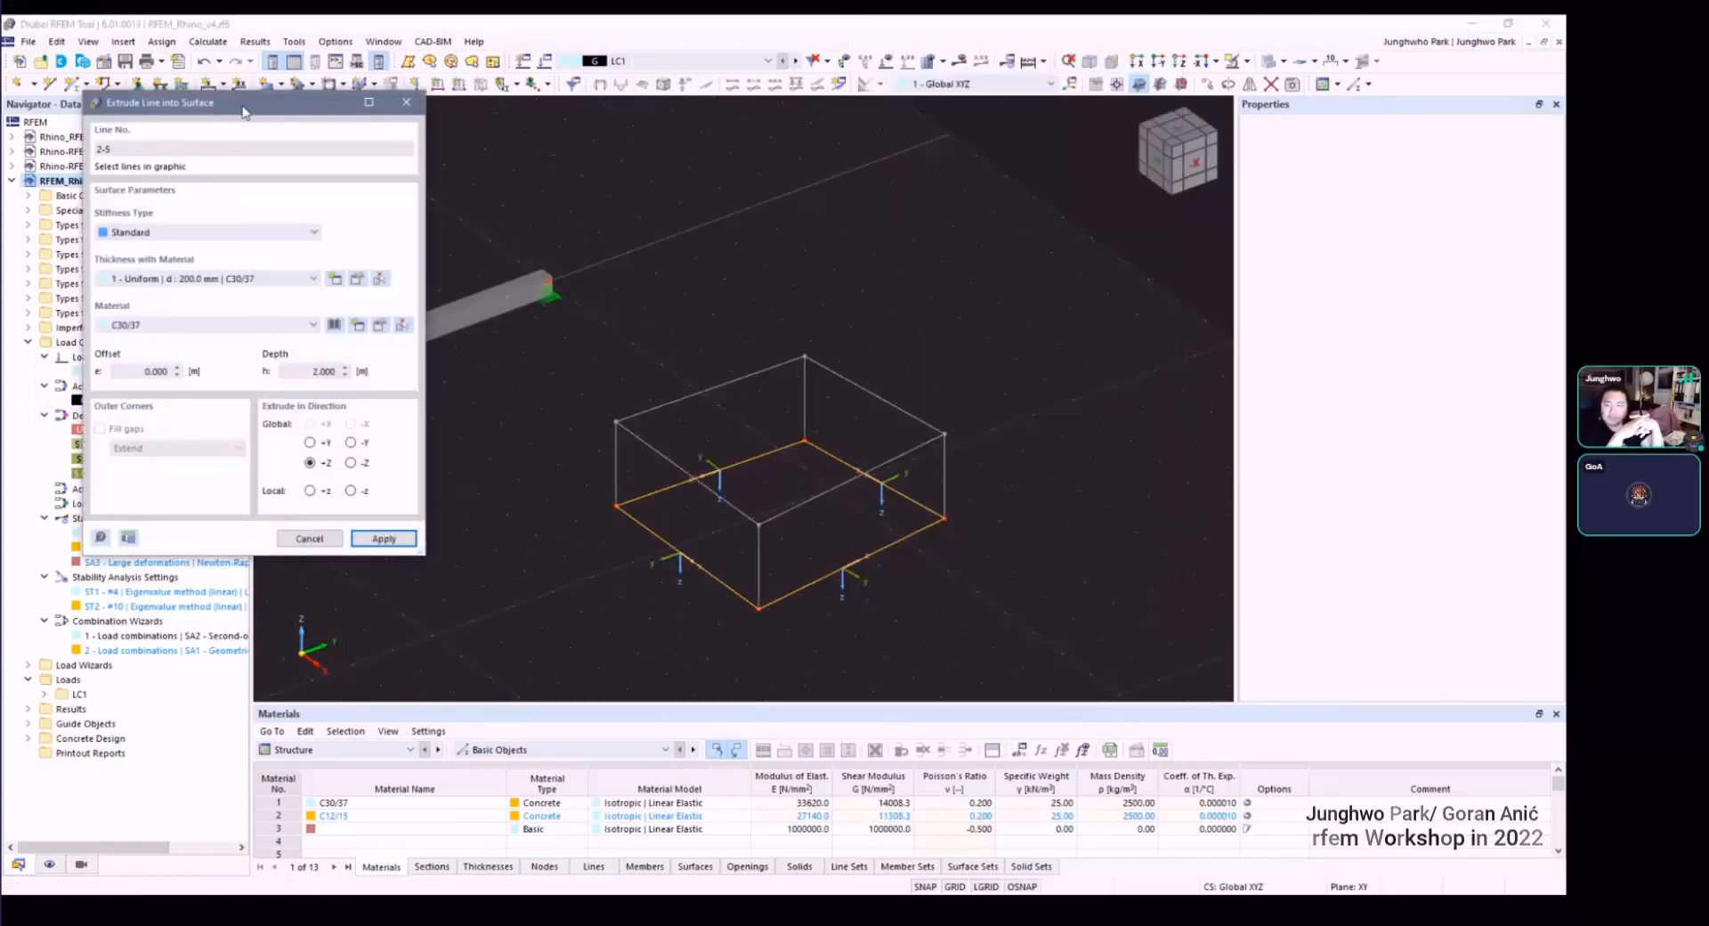
pyautogui.click(282, 258)
pyautogui.click(284, 263)
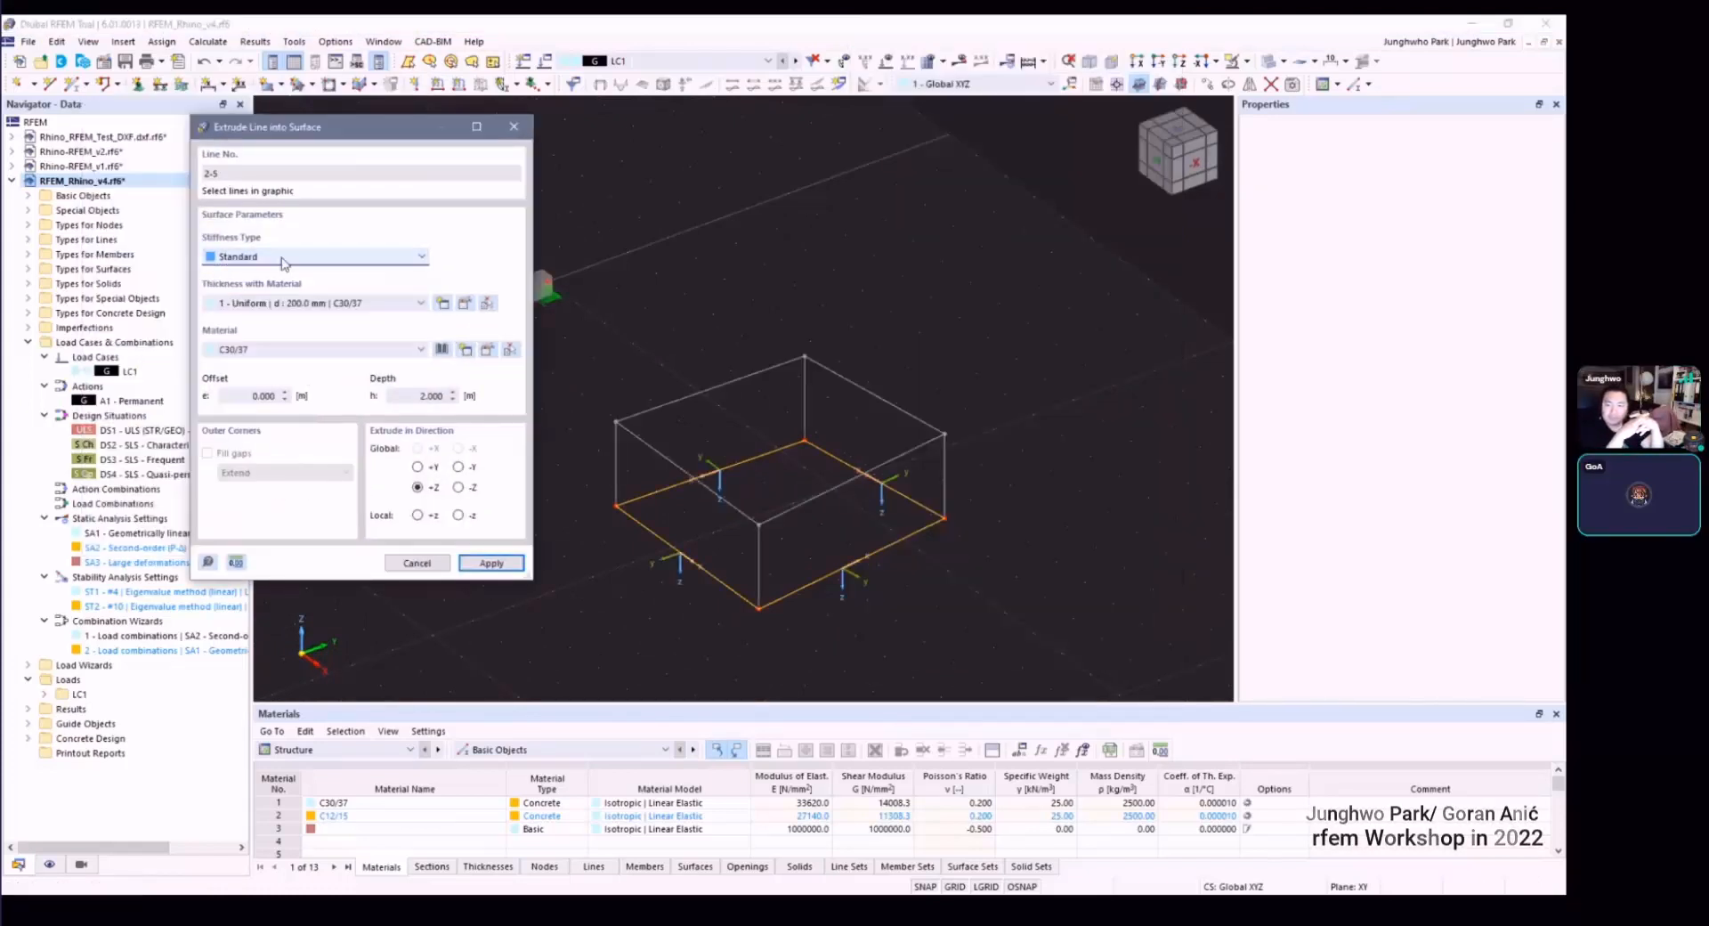
pyautogui.click(311, 304)
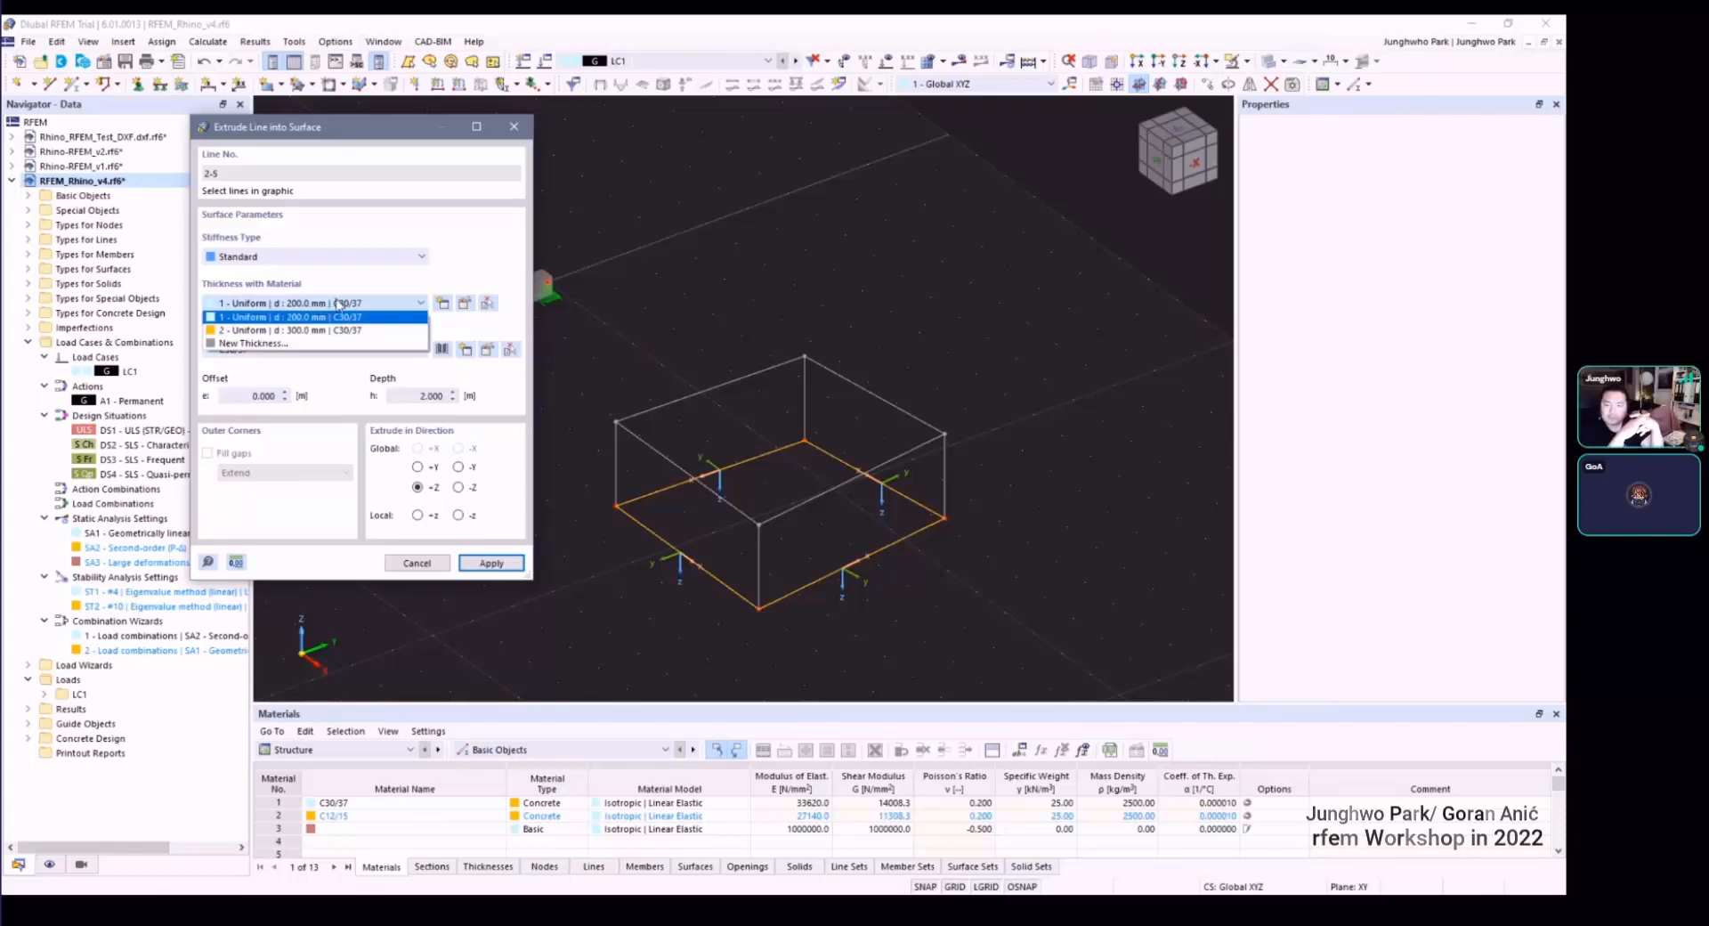
pyautogui.click(338, 302)
pyautogui.click(337, 302)
pyautogui.click(338, 331)
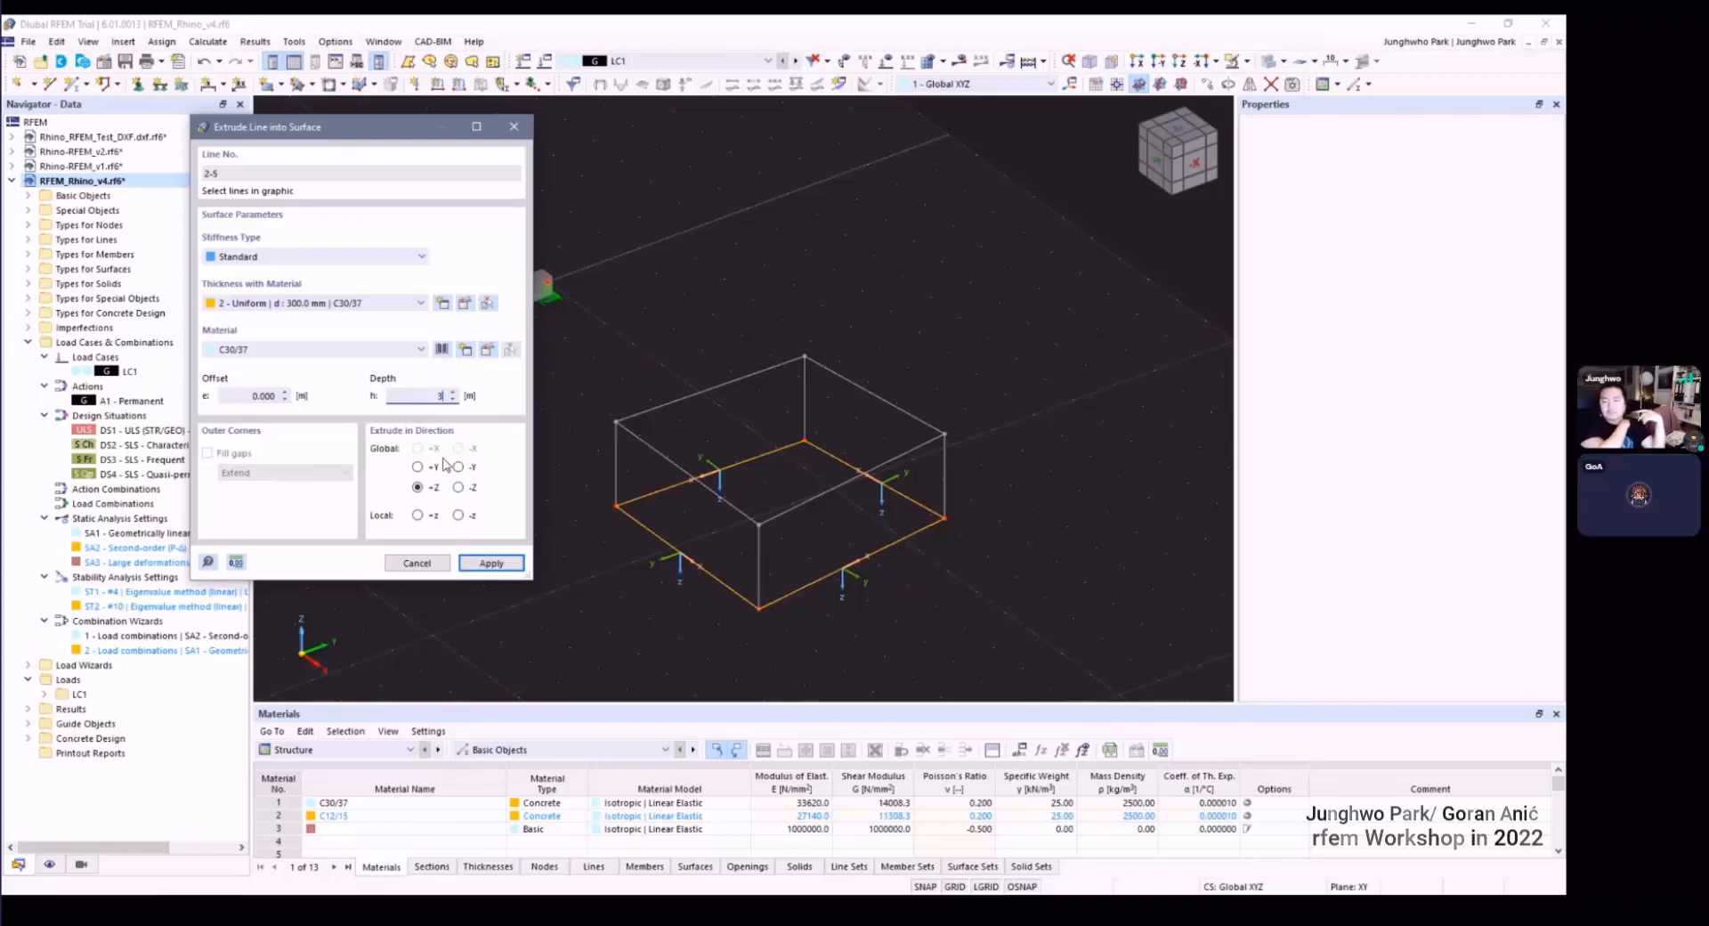
pyautogui.click(480, 563)
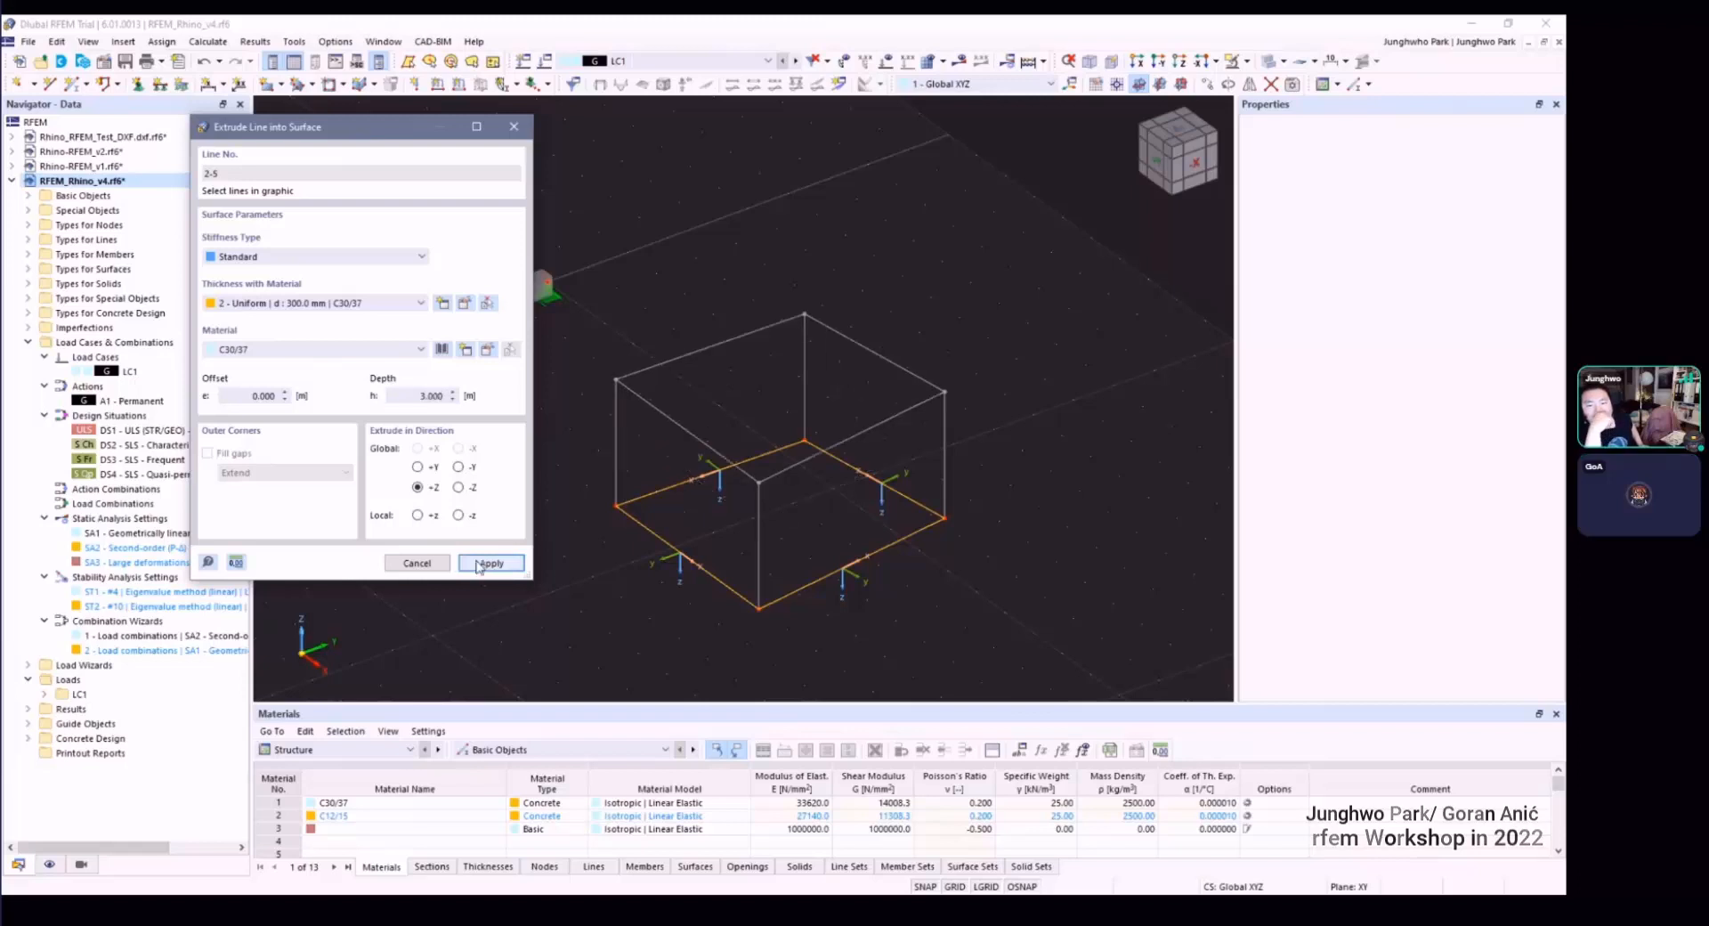
pyautogui.click(514, 126)
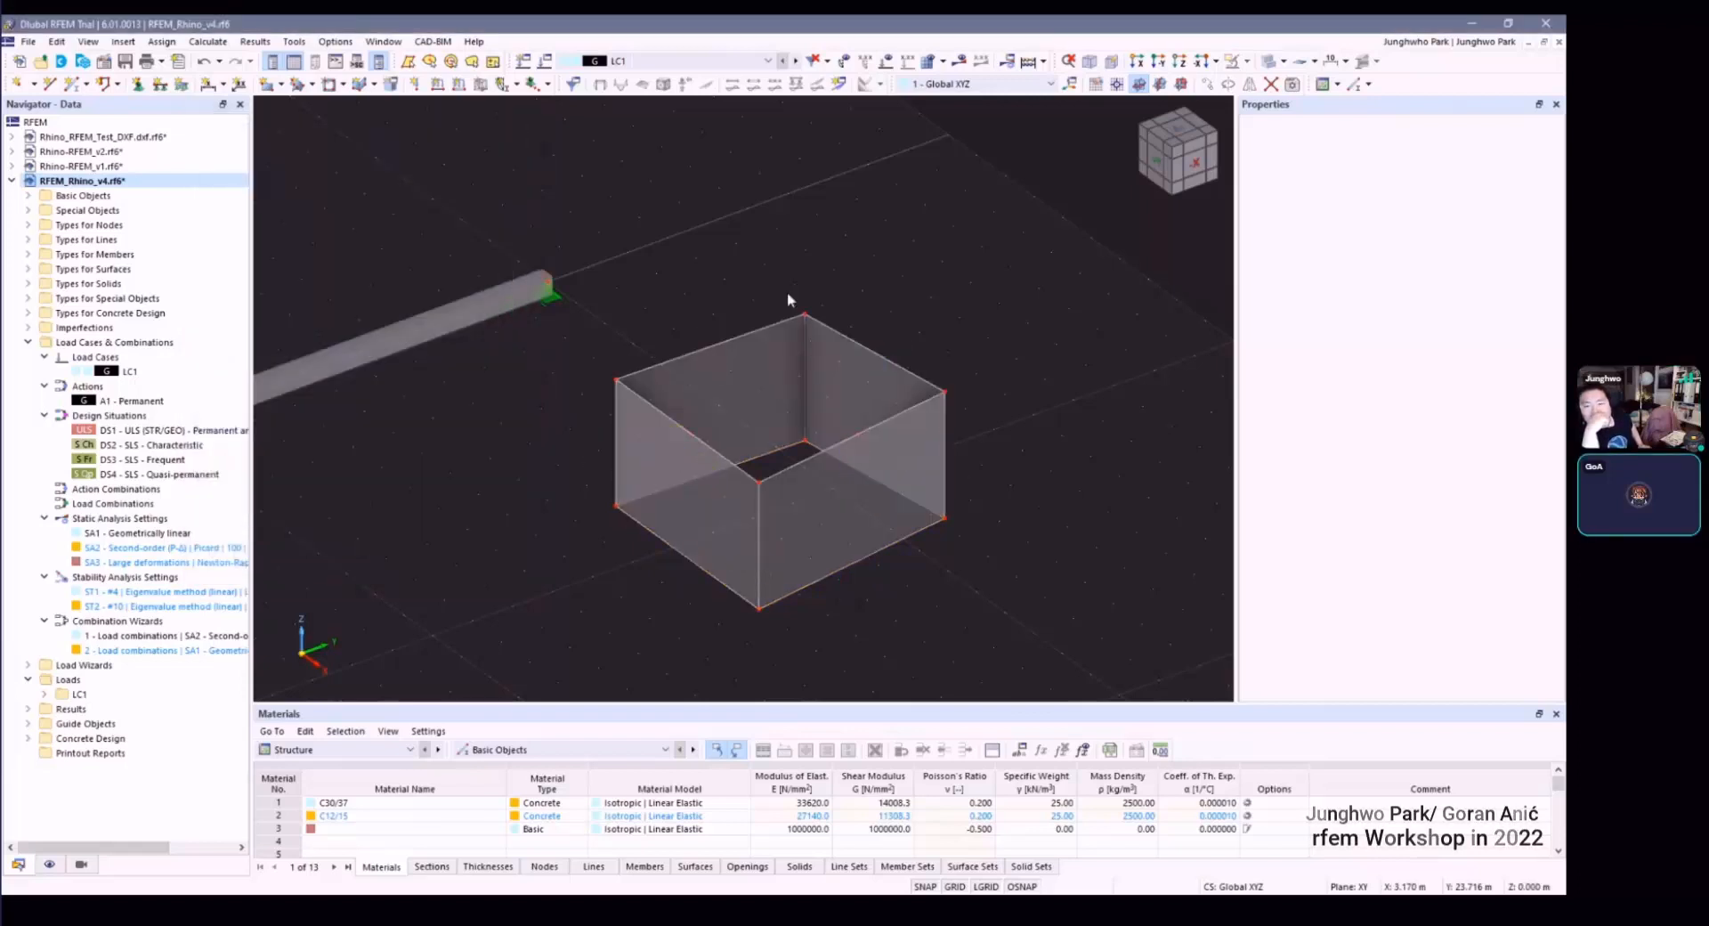
# Step: Cover the open box with a standard surface bounded by its top lines, using thickness 1, uniform 200 mm, C30/37
pyautogui.scroll(-2, 788, 300)
pyautogui.moveTo(858, 393)
pyautogui.keyDown('ctrl'); pyautogui.mouseDown(button='middle')
pyautogui.moveTo(793, 420)
pyautogui.moveTo(855, 394)
pyautogui.mouseUp(button='middle'); pyautogui.keyUp('ctrl')
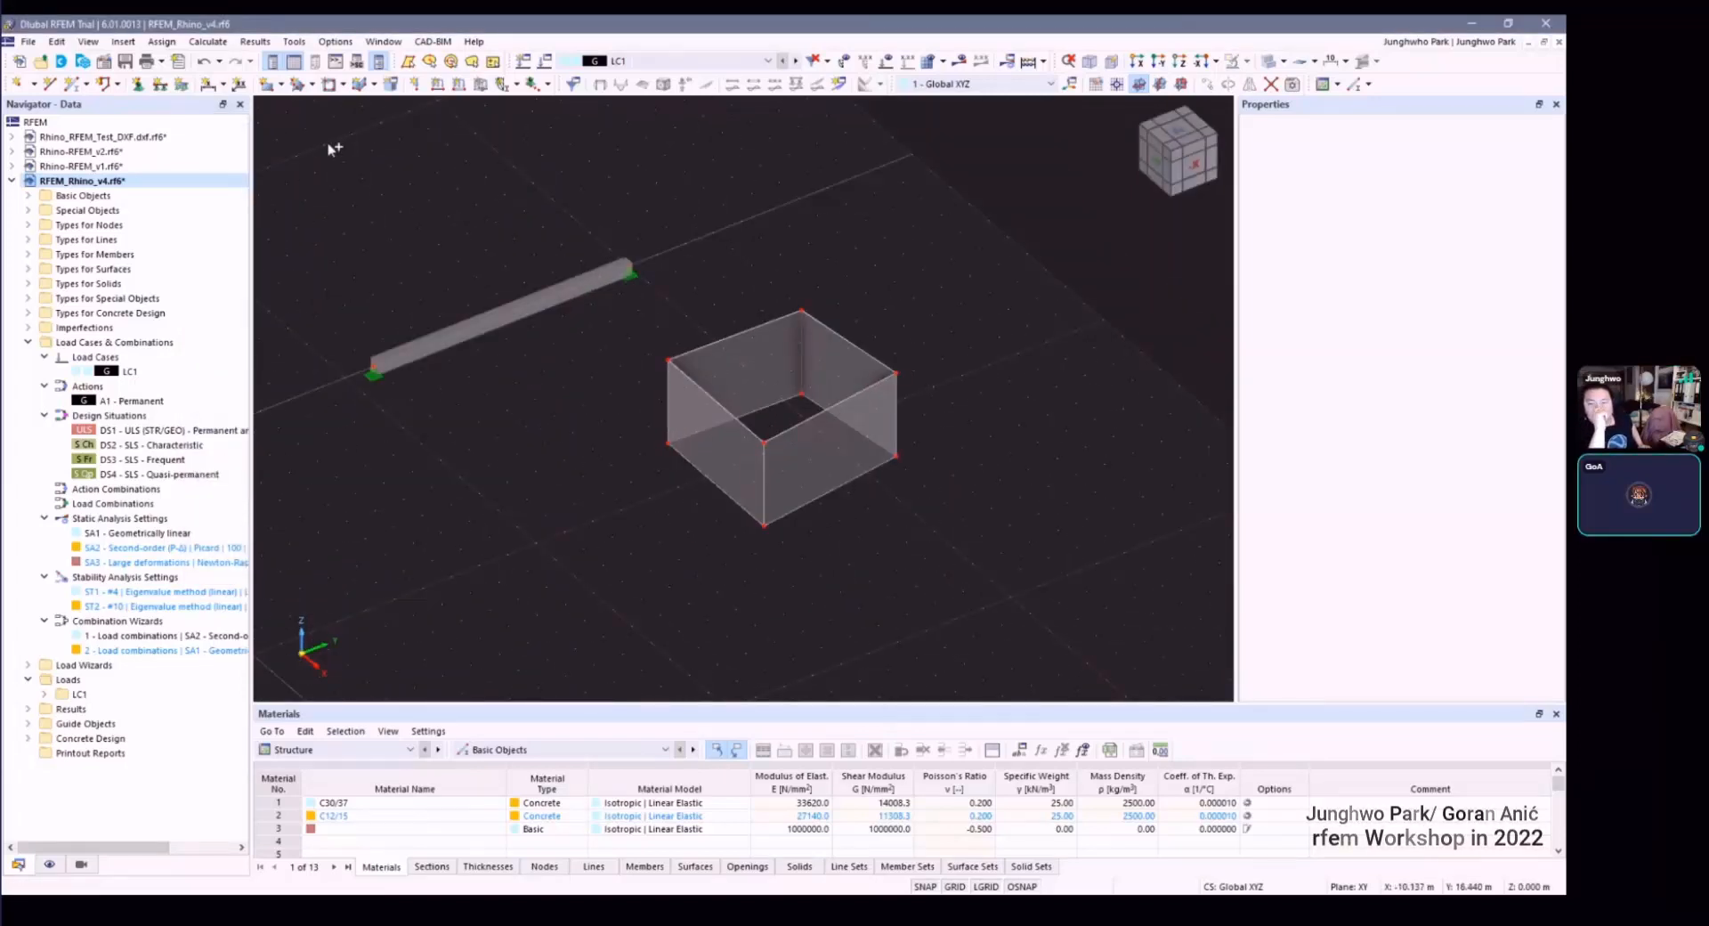
pyautogui.click(279, 84)
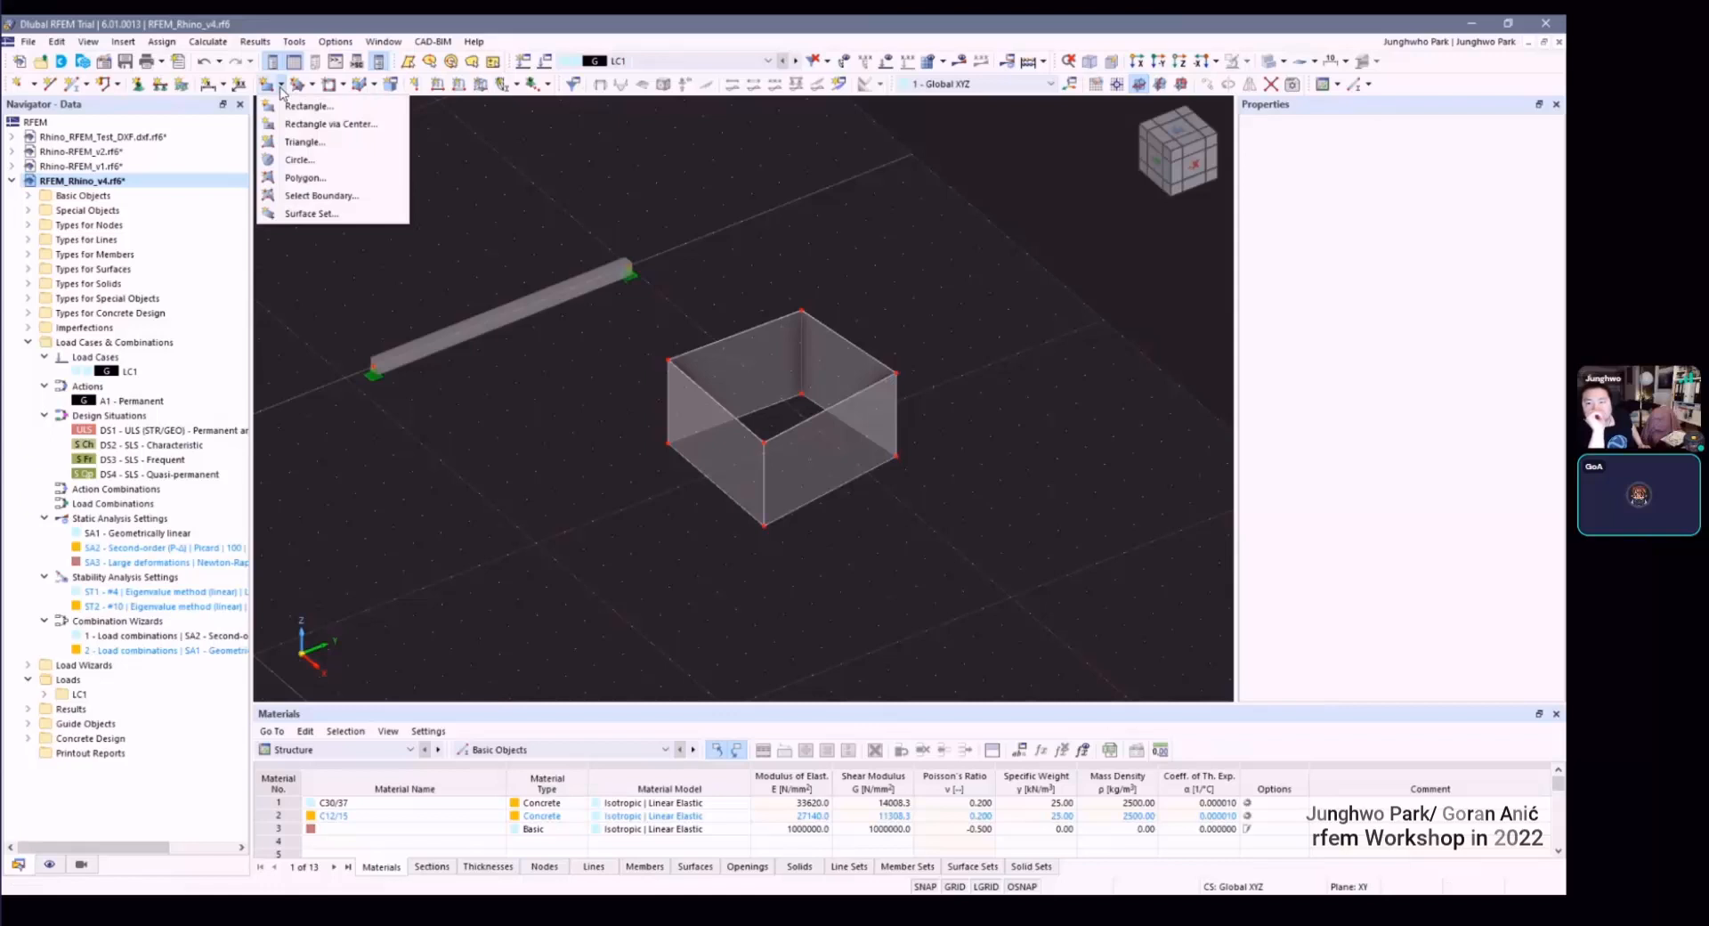
pyautogui.click(349, 197)
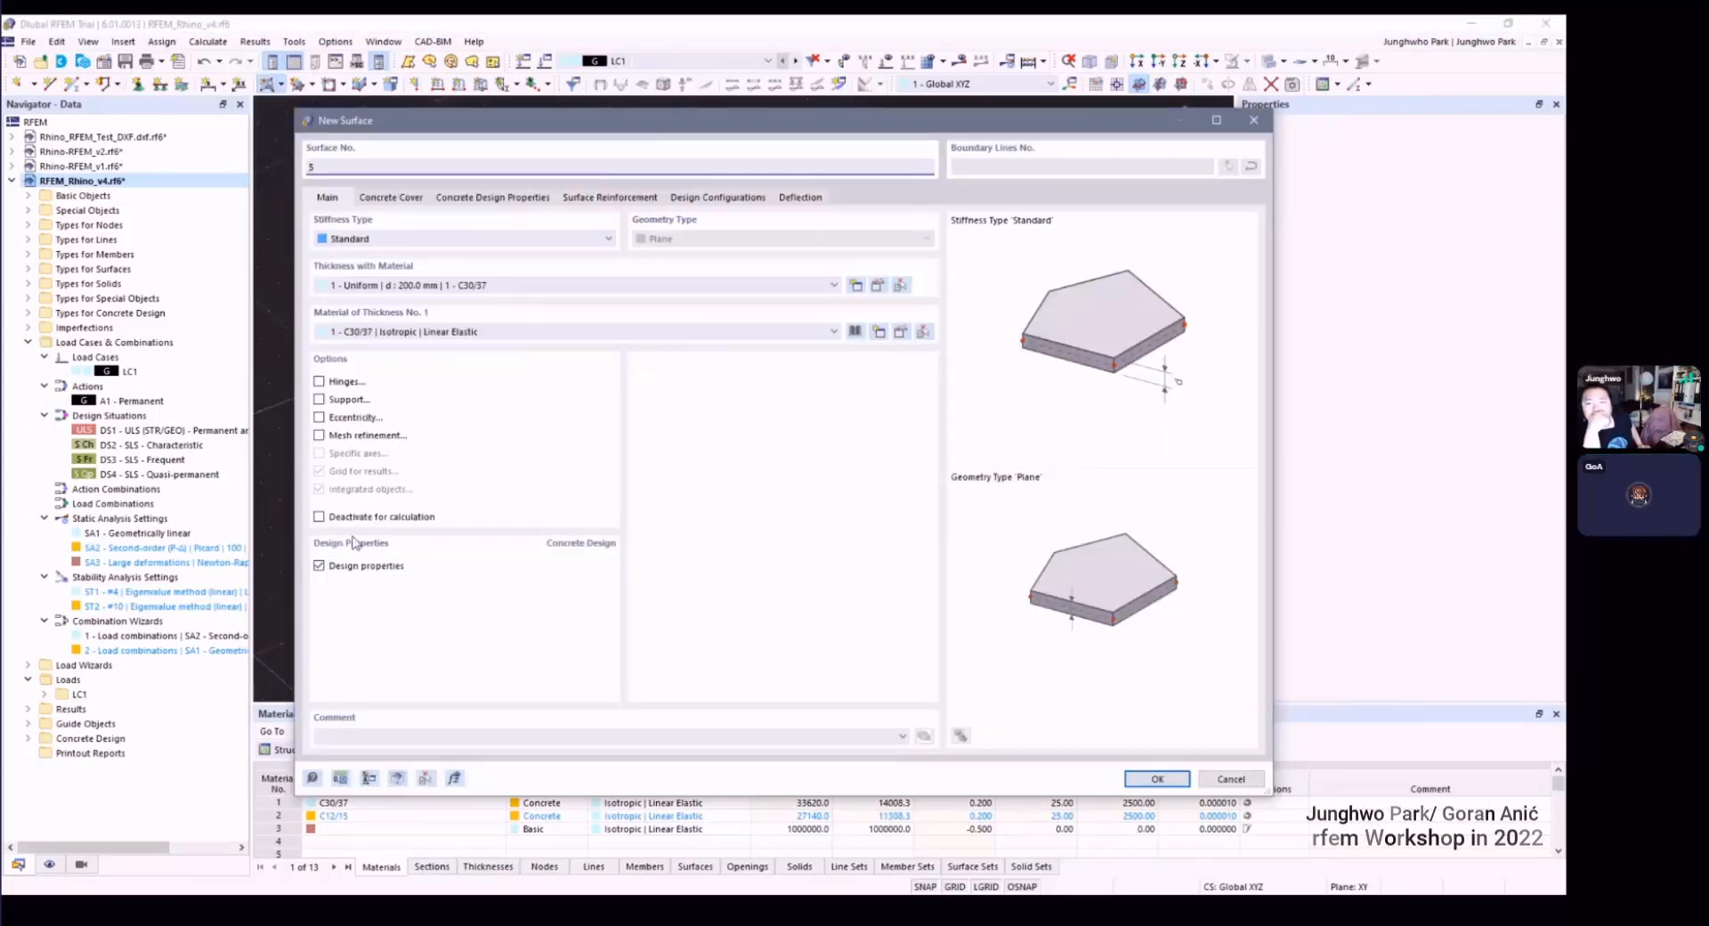
pyautogui.click(1136, 781)
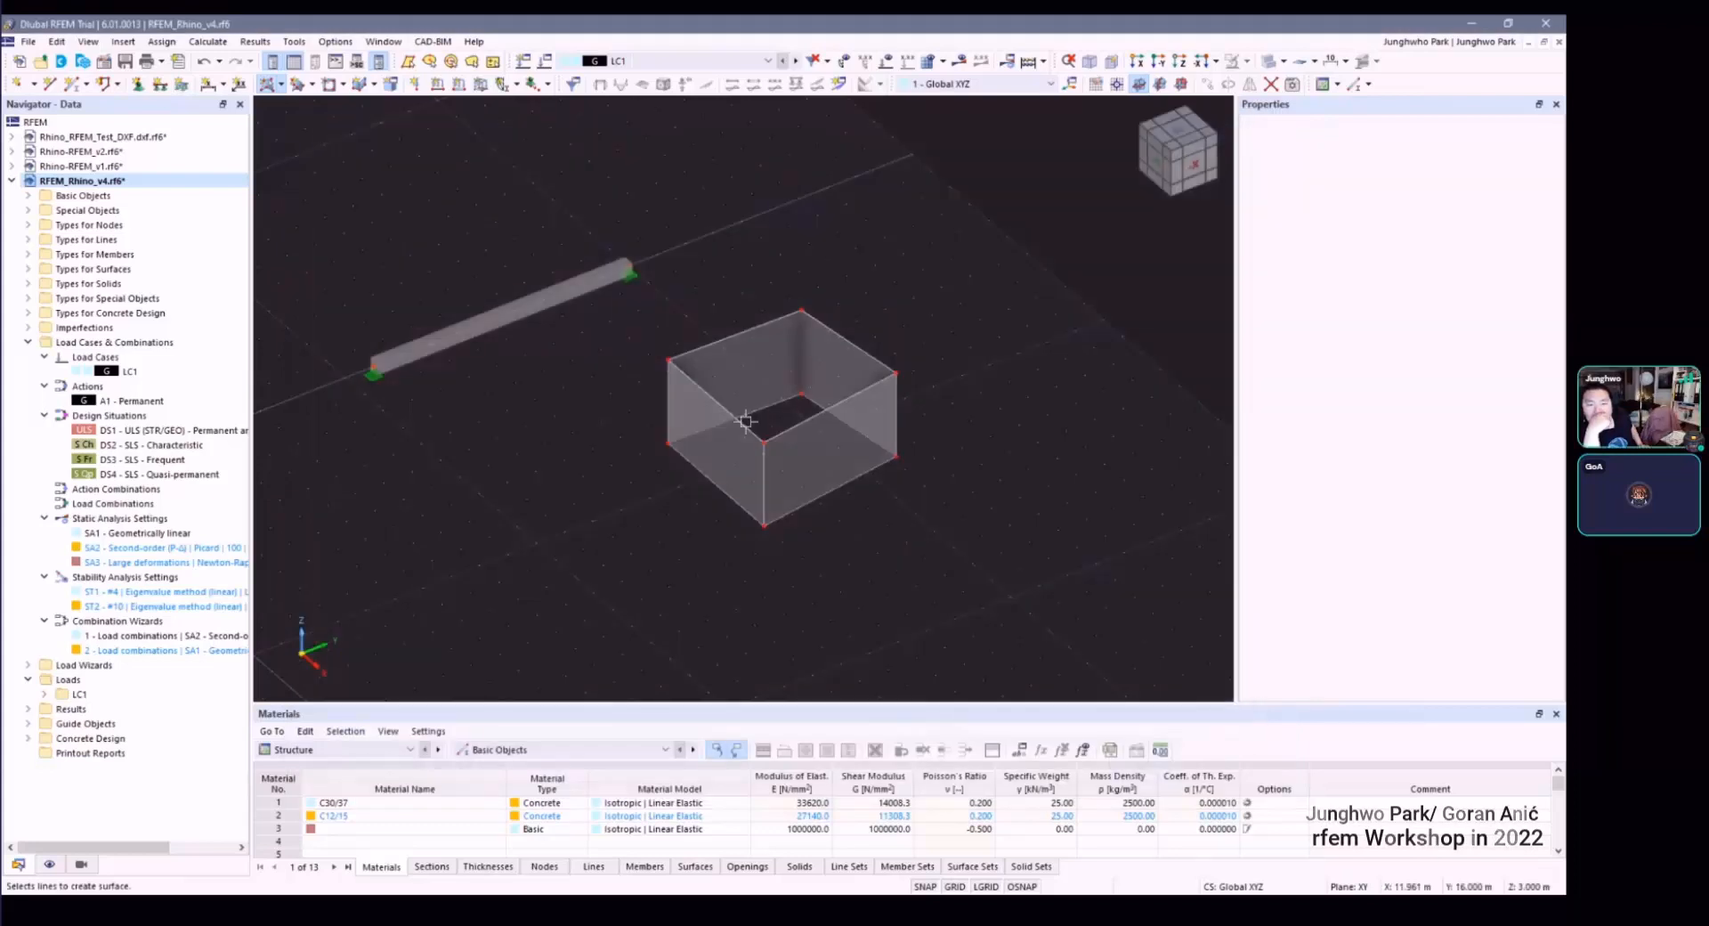
pyautogui.click(761, 322)
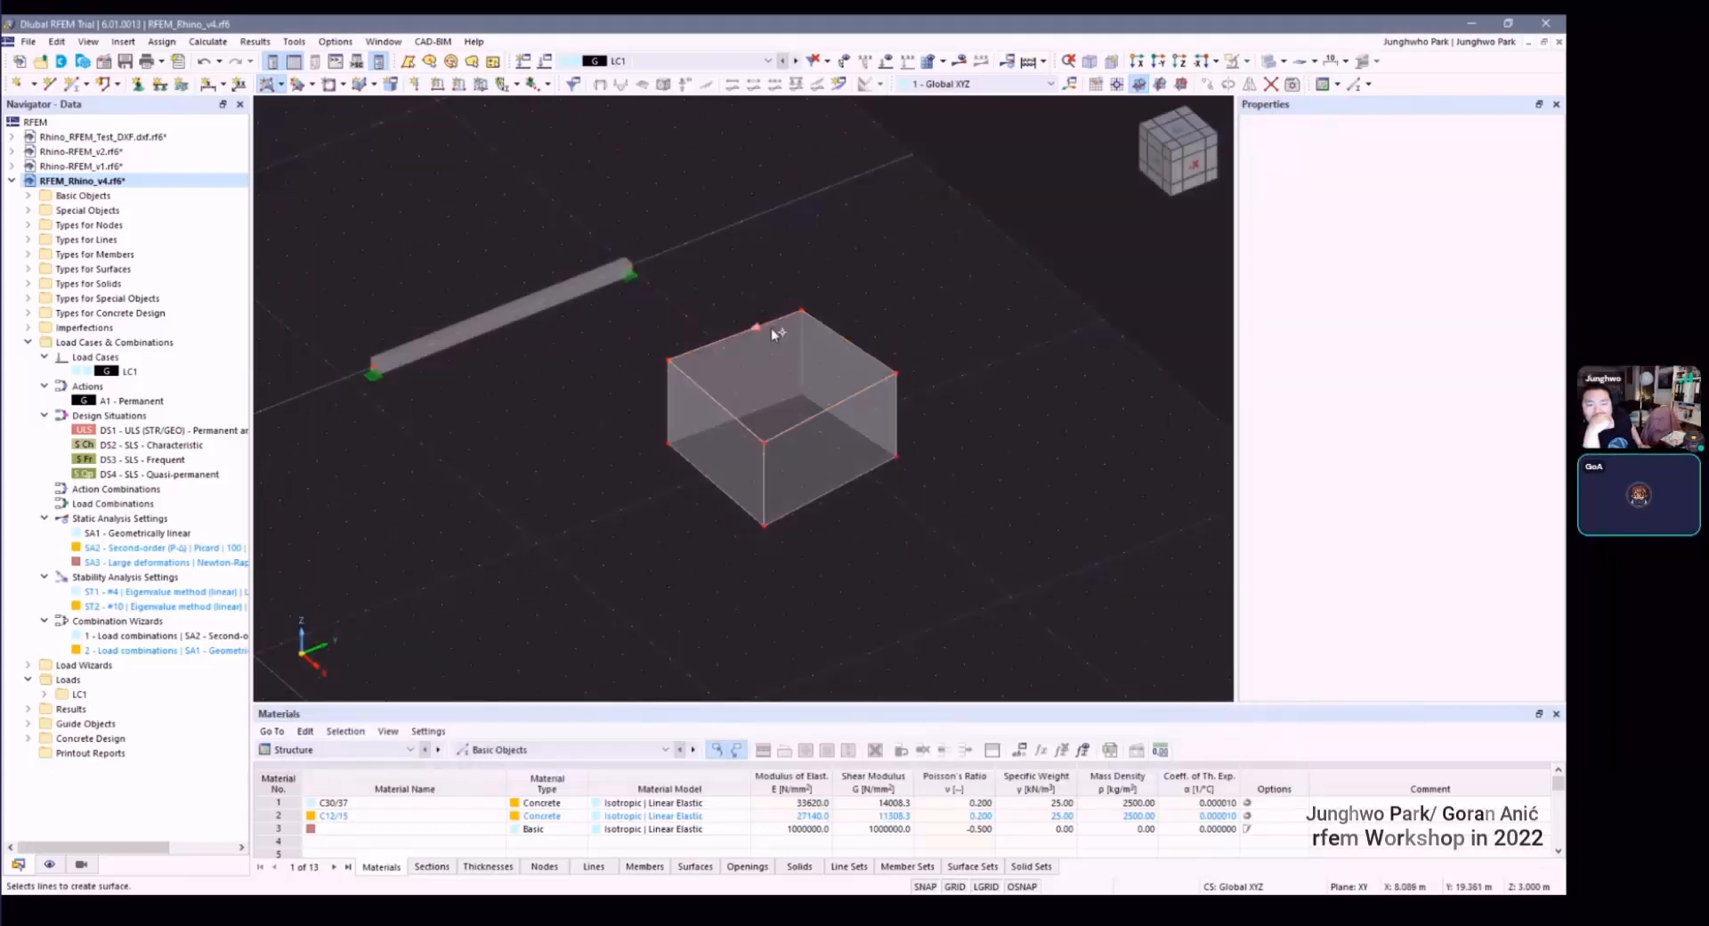
pyautogui.click(761, 374)
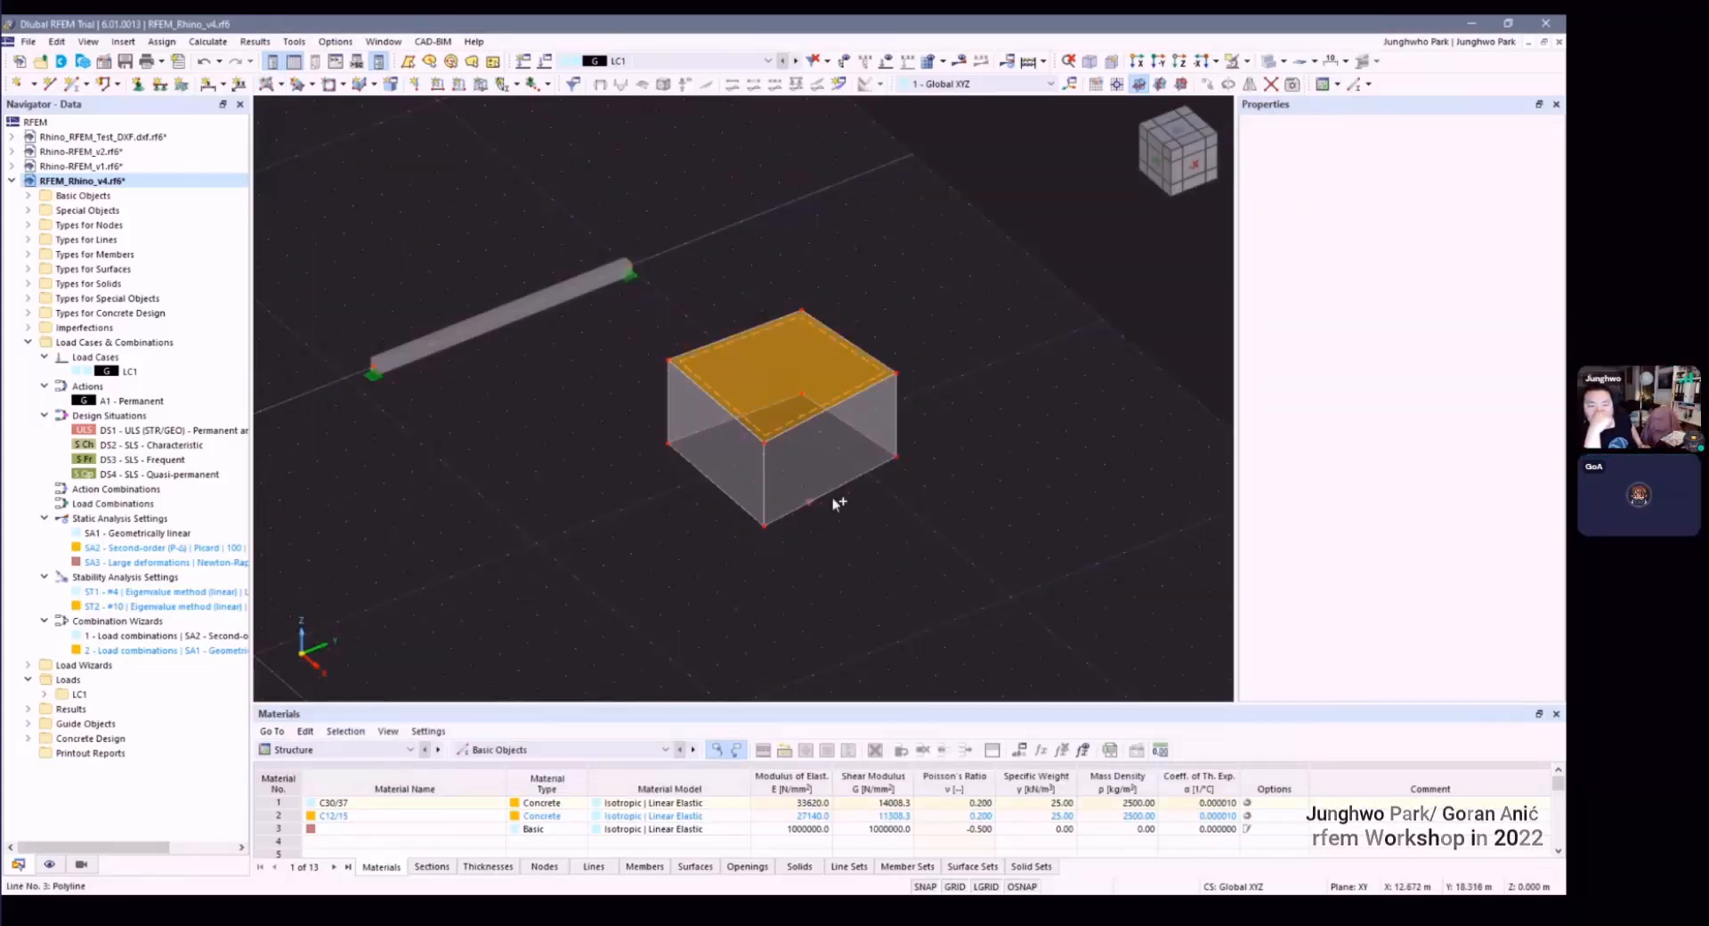
# Step: Select the four base lines of the box together
pyautogui.keyDown('ctrl'); pyautogui.moveTo(836, 501); pyautogui.dragTo(865, 532, button='middle'); pyautogui.keyUp('ctrl')
pyautogui.click(734, 525)
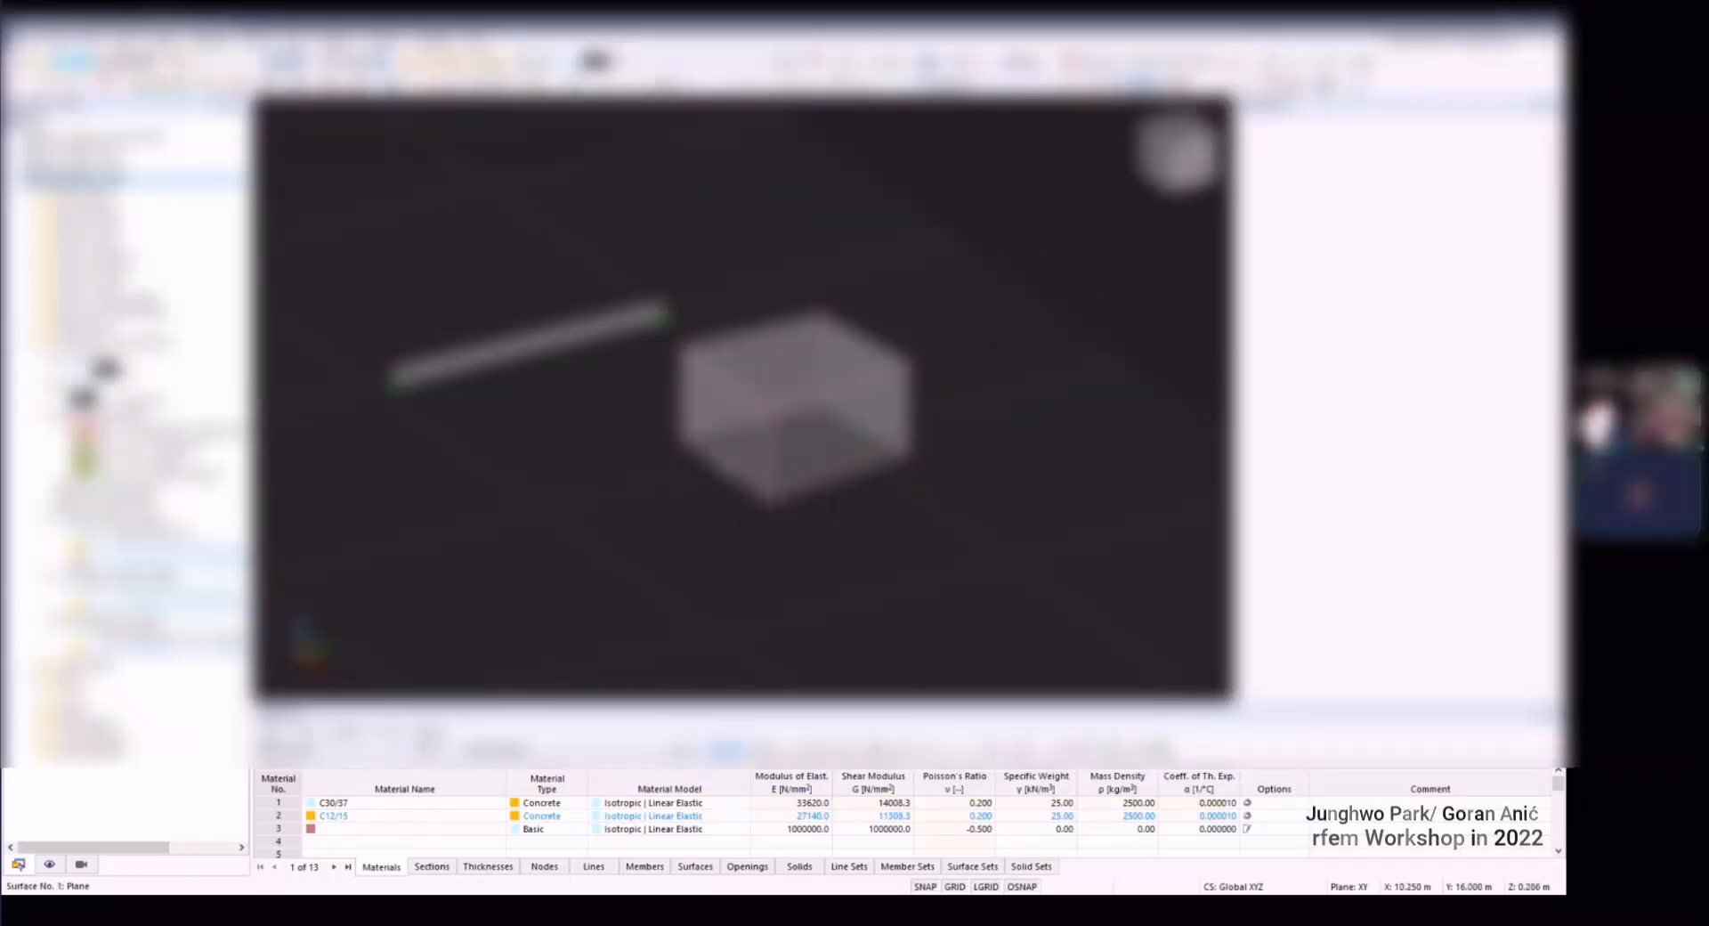
pyautogui.moveTo(723, 475)
pyautogui.keyDown('ctrl'); pyautogui.mouseDown(button='middle')
pyautogui.moveTo(773, 486)
pyautogui.moveTo(744, 500)
pyautogui.mouseUp(button='middle'); pyautogui.keyUp('ctrl')
pyautogui.moveTo(631, 561); pyautogui.dragTo(980, 409)
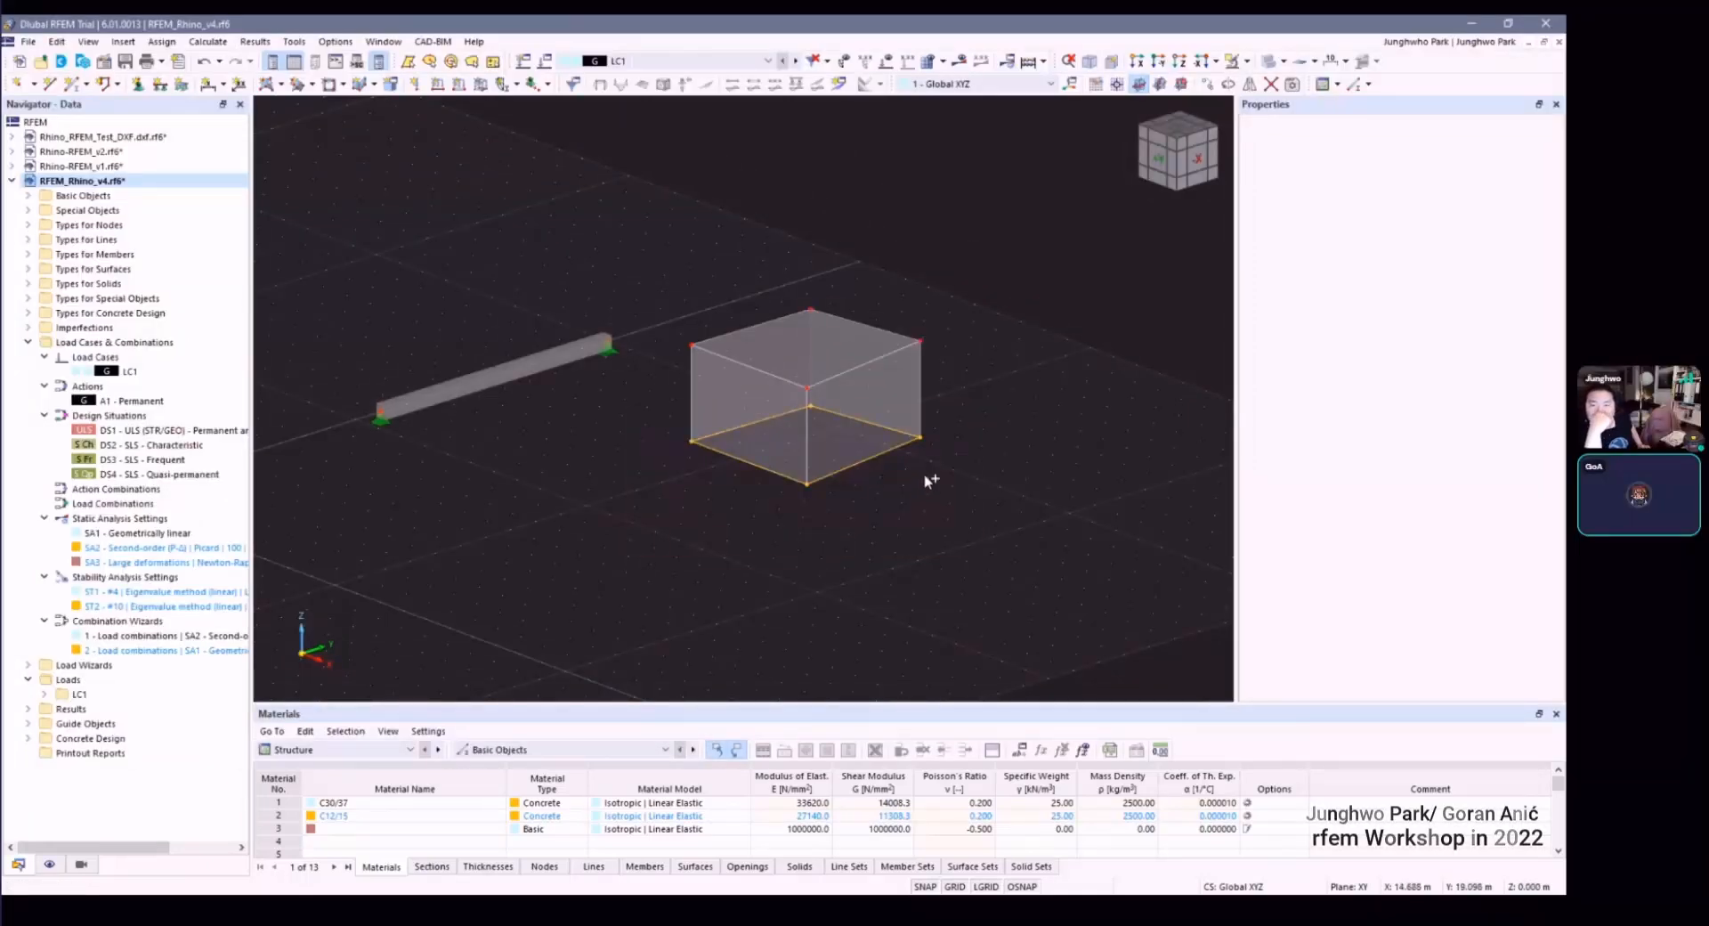
pyautogui.keyDown('ctrl'); pyautogui.moveTo(930, 480); pyautogui.dragTo(839, 483, button='middle'); pyautogui.keyUp('ctrl')
# Step: Choose the box's base lines 2-5 as the targets for a line support assignment
pyautogui.click(162, 88)
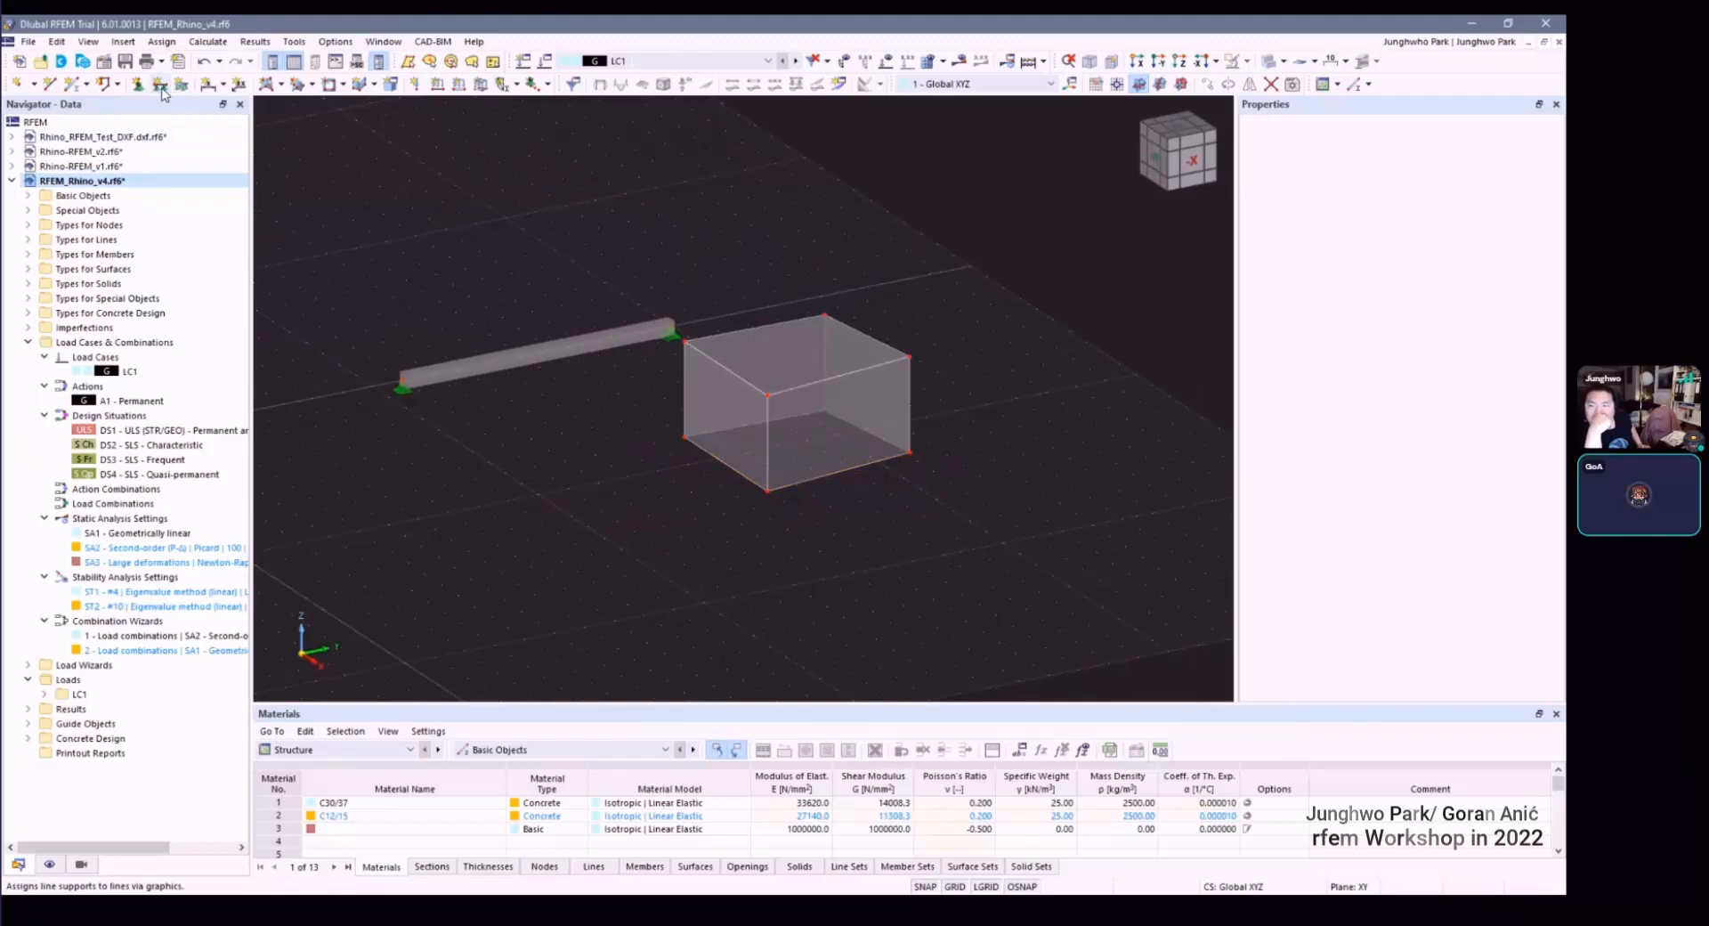
pyautogui.click(162, 90)
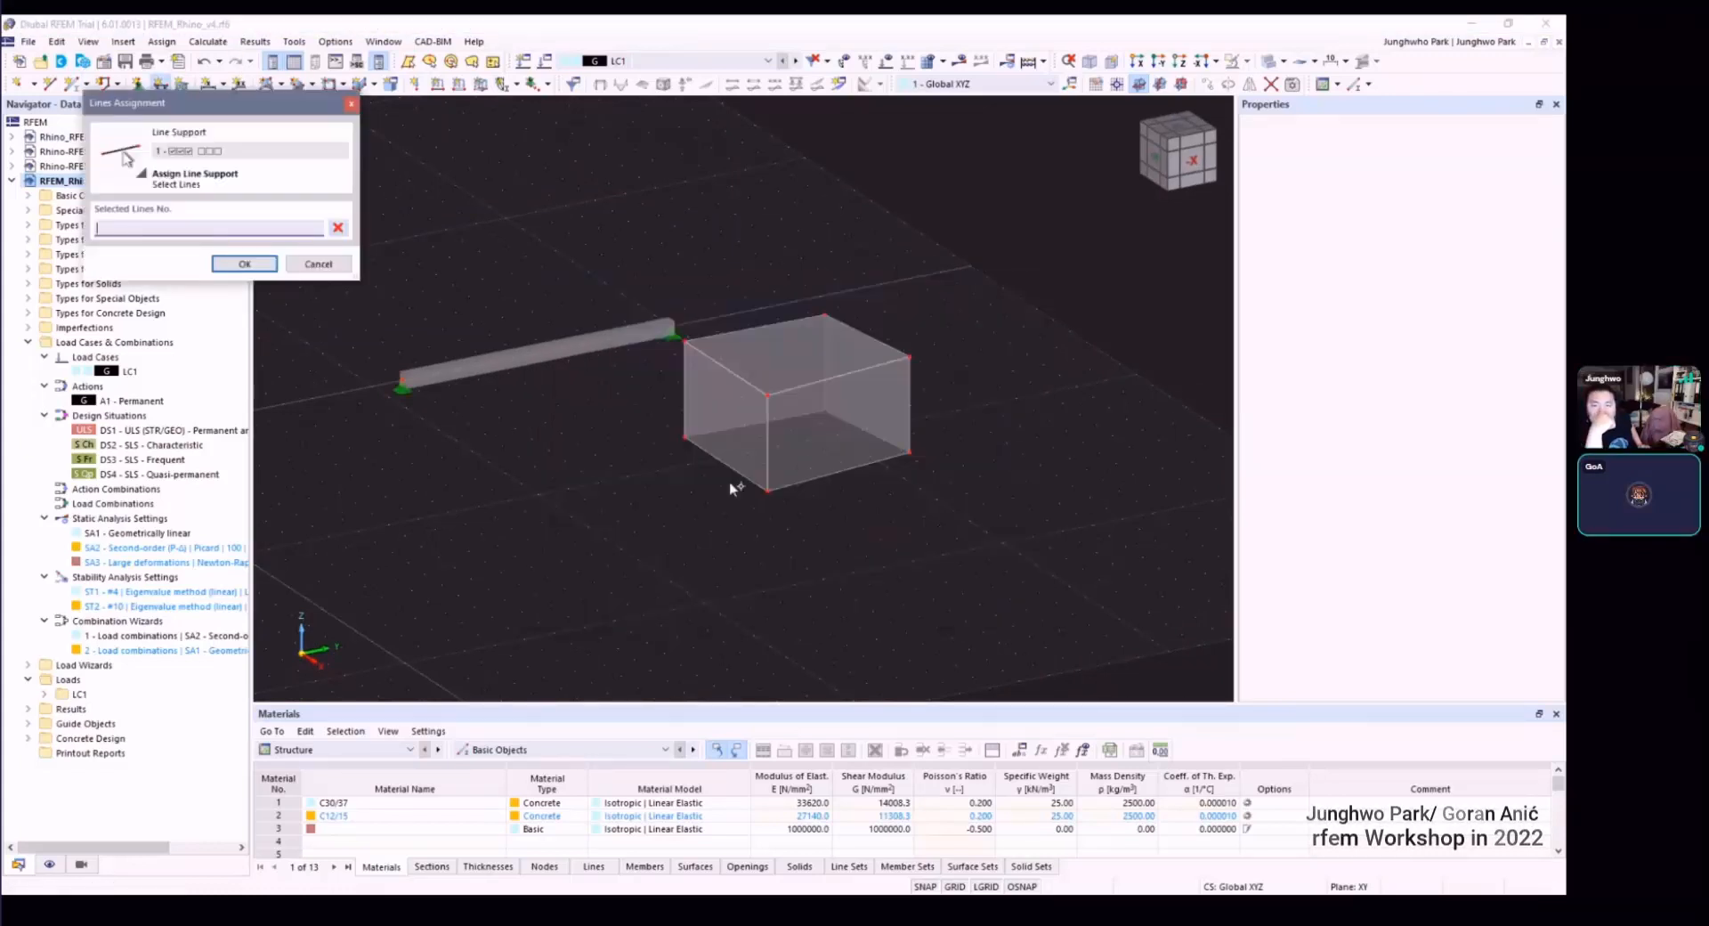
pyautogui.click(737, 337)
pyautogui.click(732, 469)
pyautogui.moveTo(725, 436)
pyautogui.keyDown('ctrl'); pyautogui.mouseDown(button='middle')
pyautogui.moveTo(1019, 473)
pyautogui.moveTo(755, 431)
pyautogui.mouseUp(button='middle'); pyautogui.keyUp('ctrl')
pyautogui.click(732, 364)
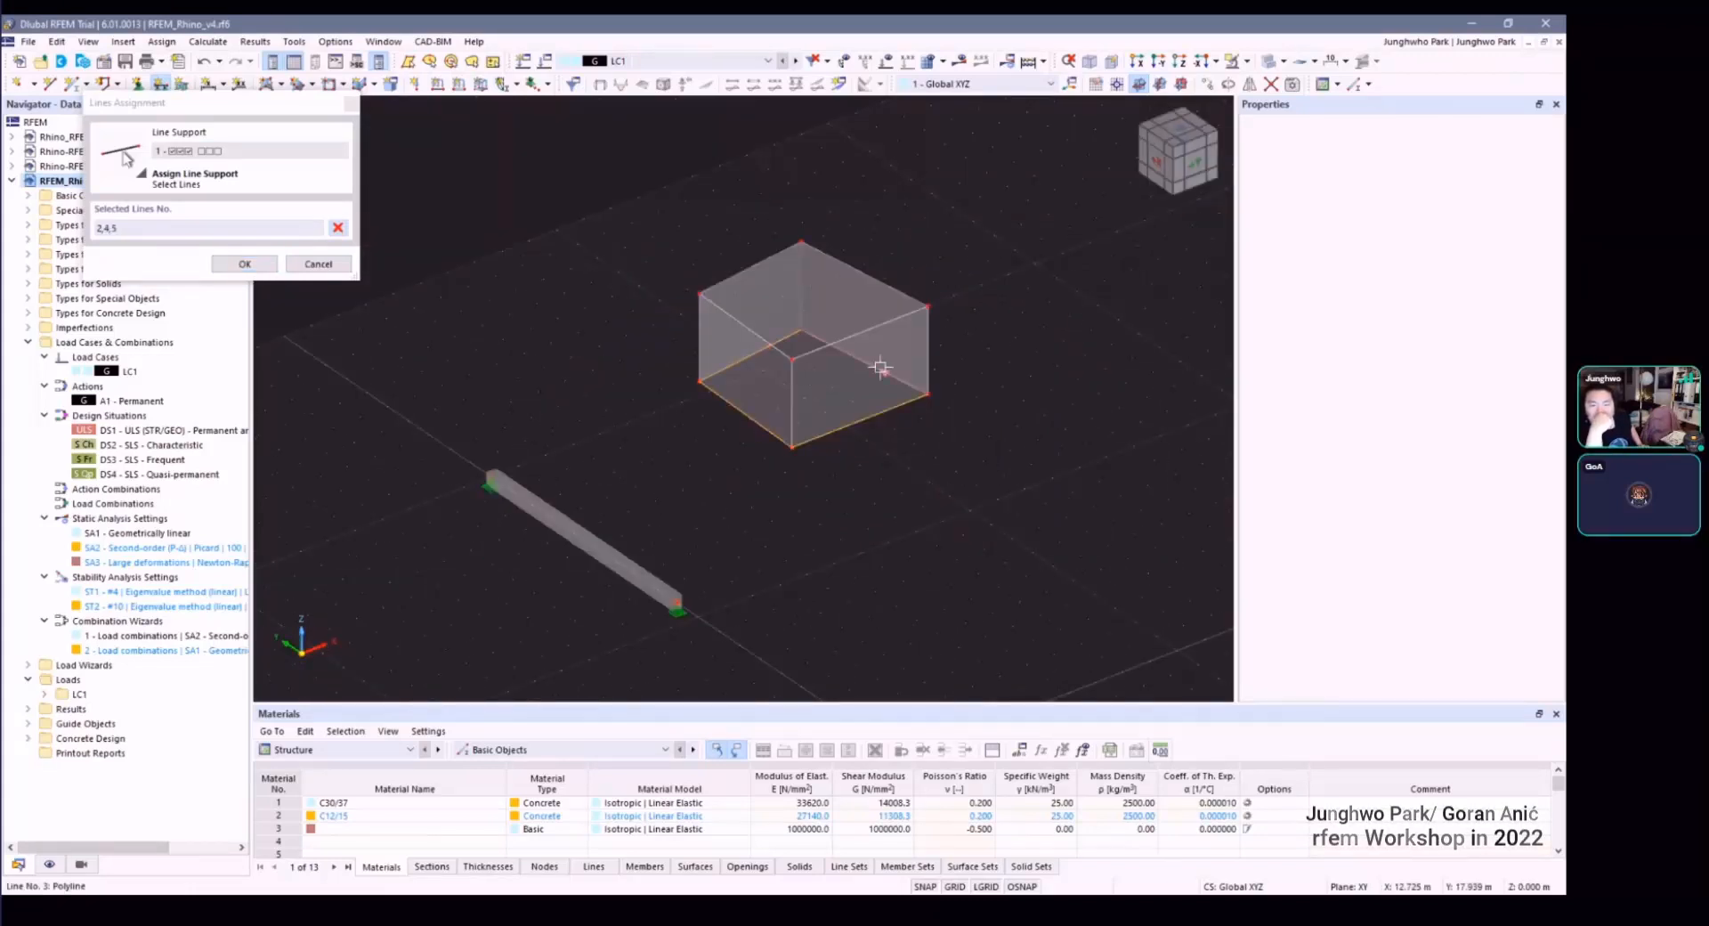
pyautogui.keyDown('ctrl'); pyautogui.moveTo(882, 369); pyautogui.dragTo(890, 446, button='middle'); pyautogui.keyUp('ctrl')
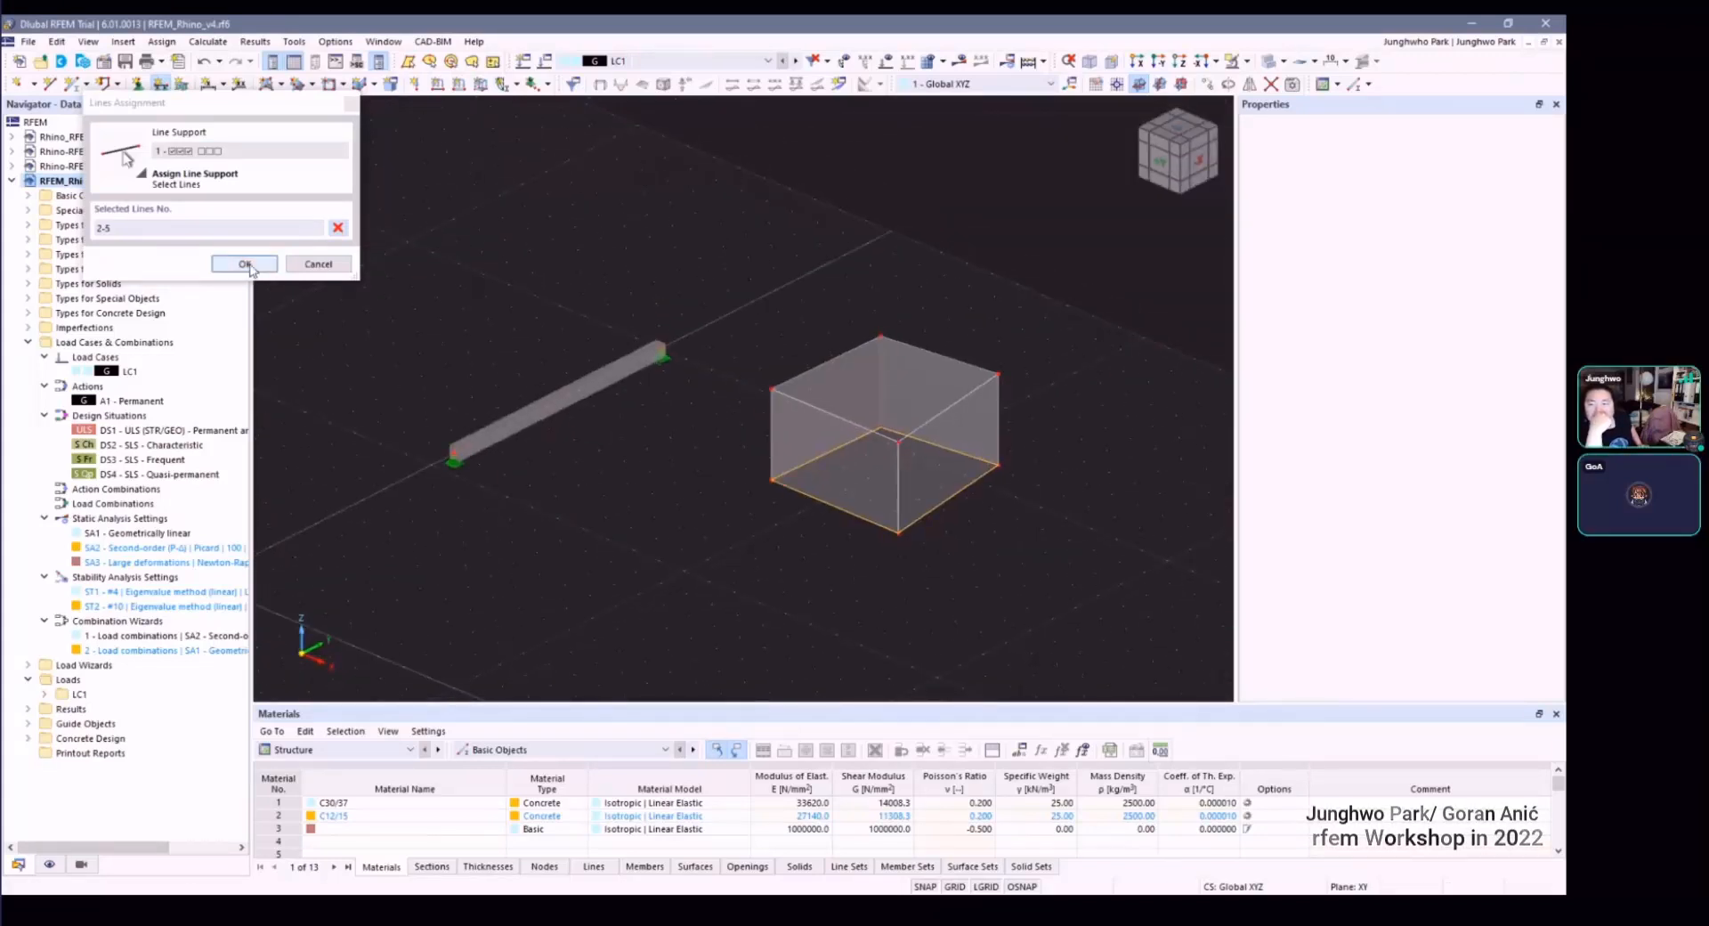
pyautogui.click(248, 265)
pyautogui.click(245, 265)
# Step: Review the translational and rotational conditions of line support 1 and assign it to the box's base lines 2-5
pyautogui.click(668, 405)
pyautogui.click(667, 405)
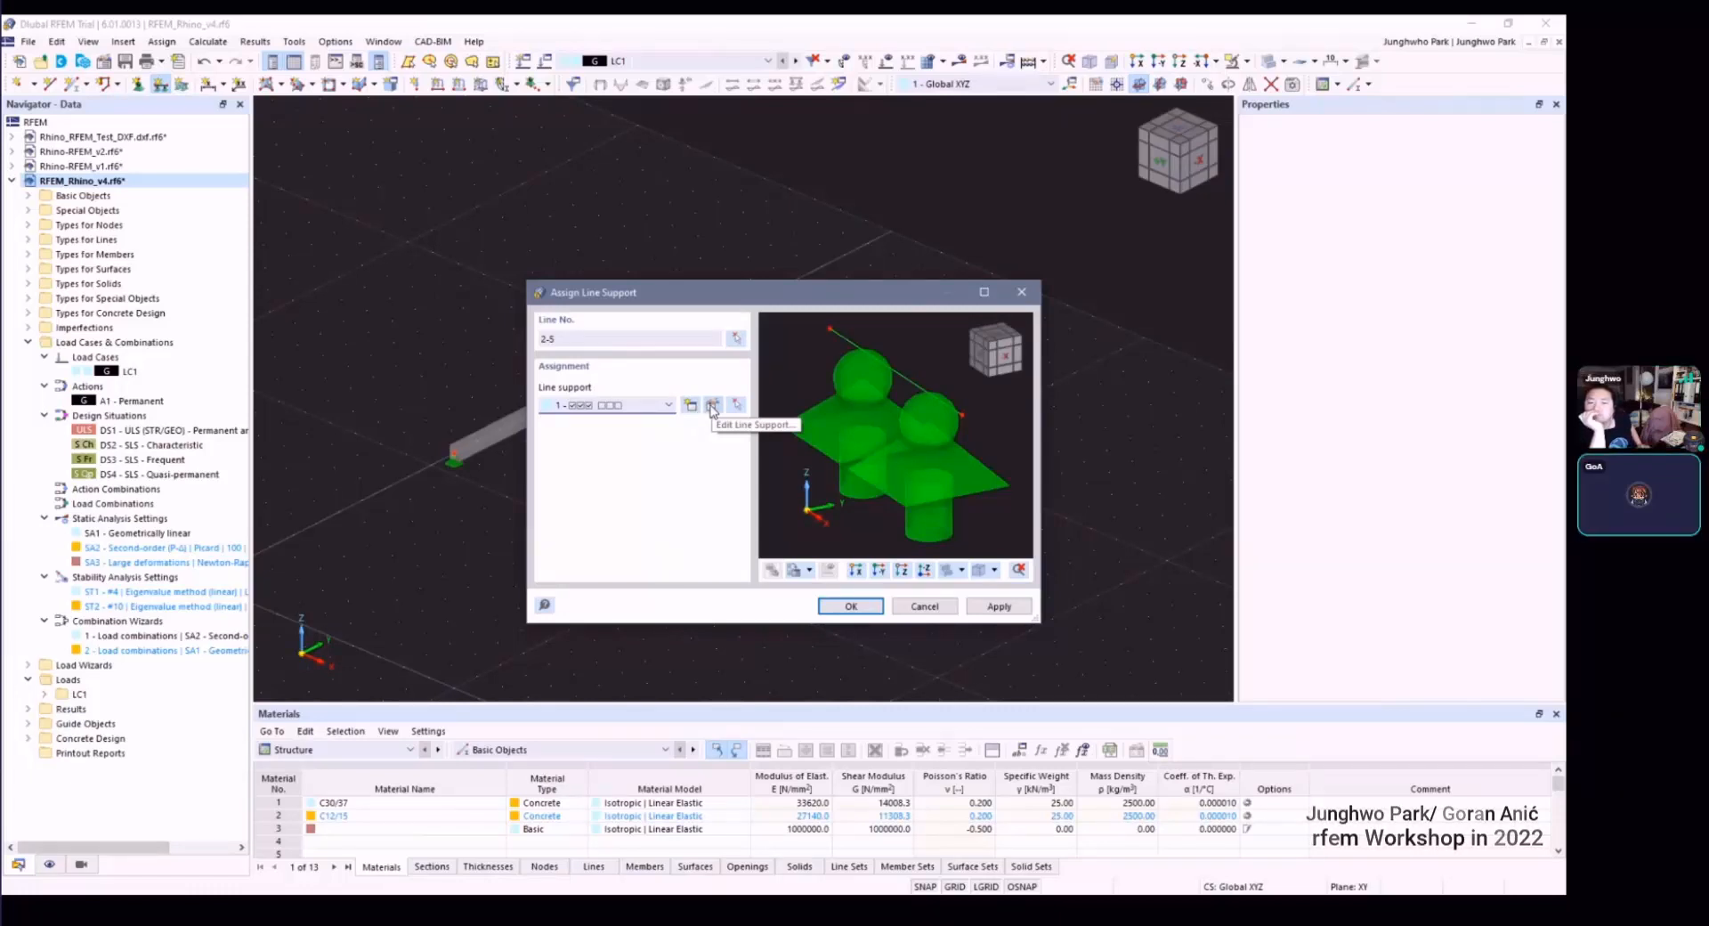
pyautogui.click(713, 406)
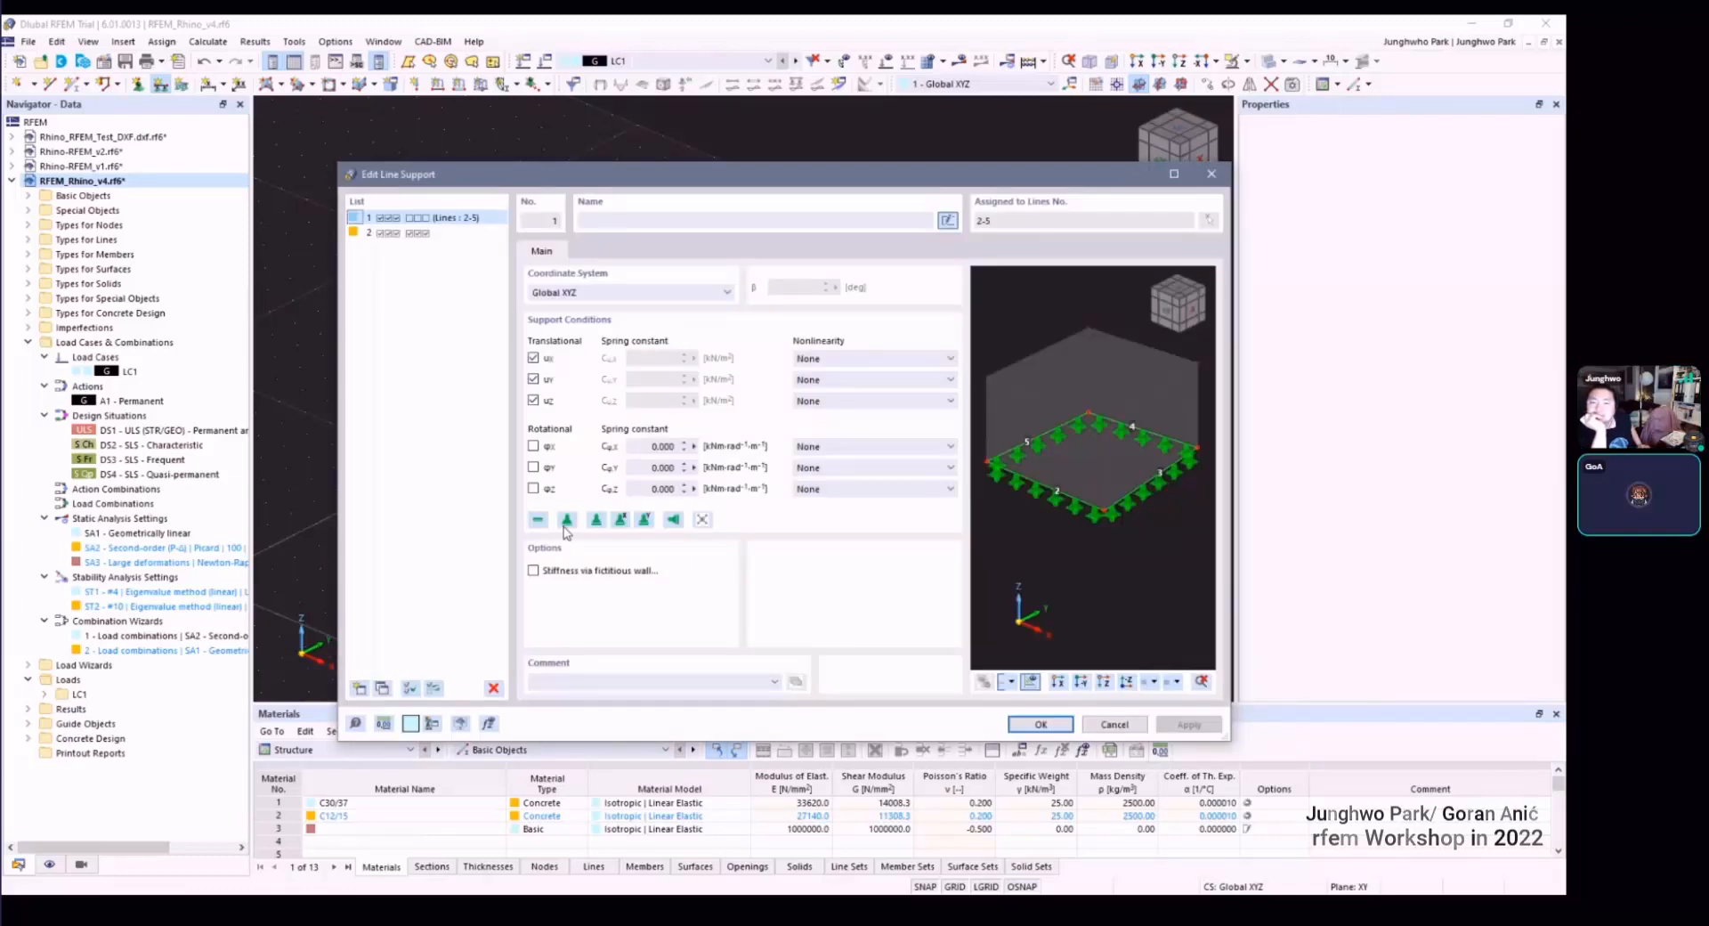
pyautogui.press('Escape')
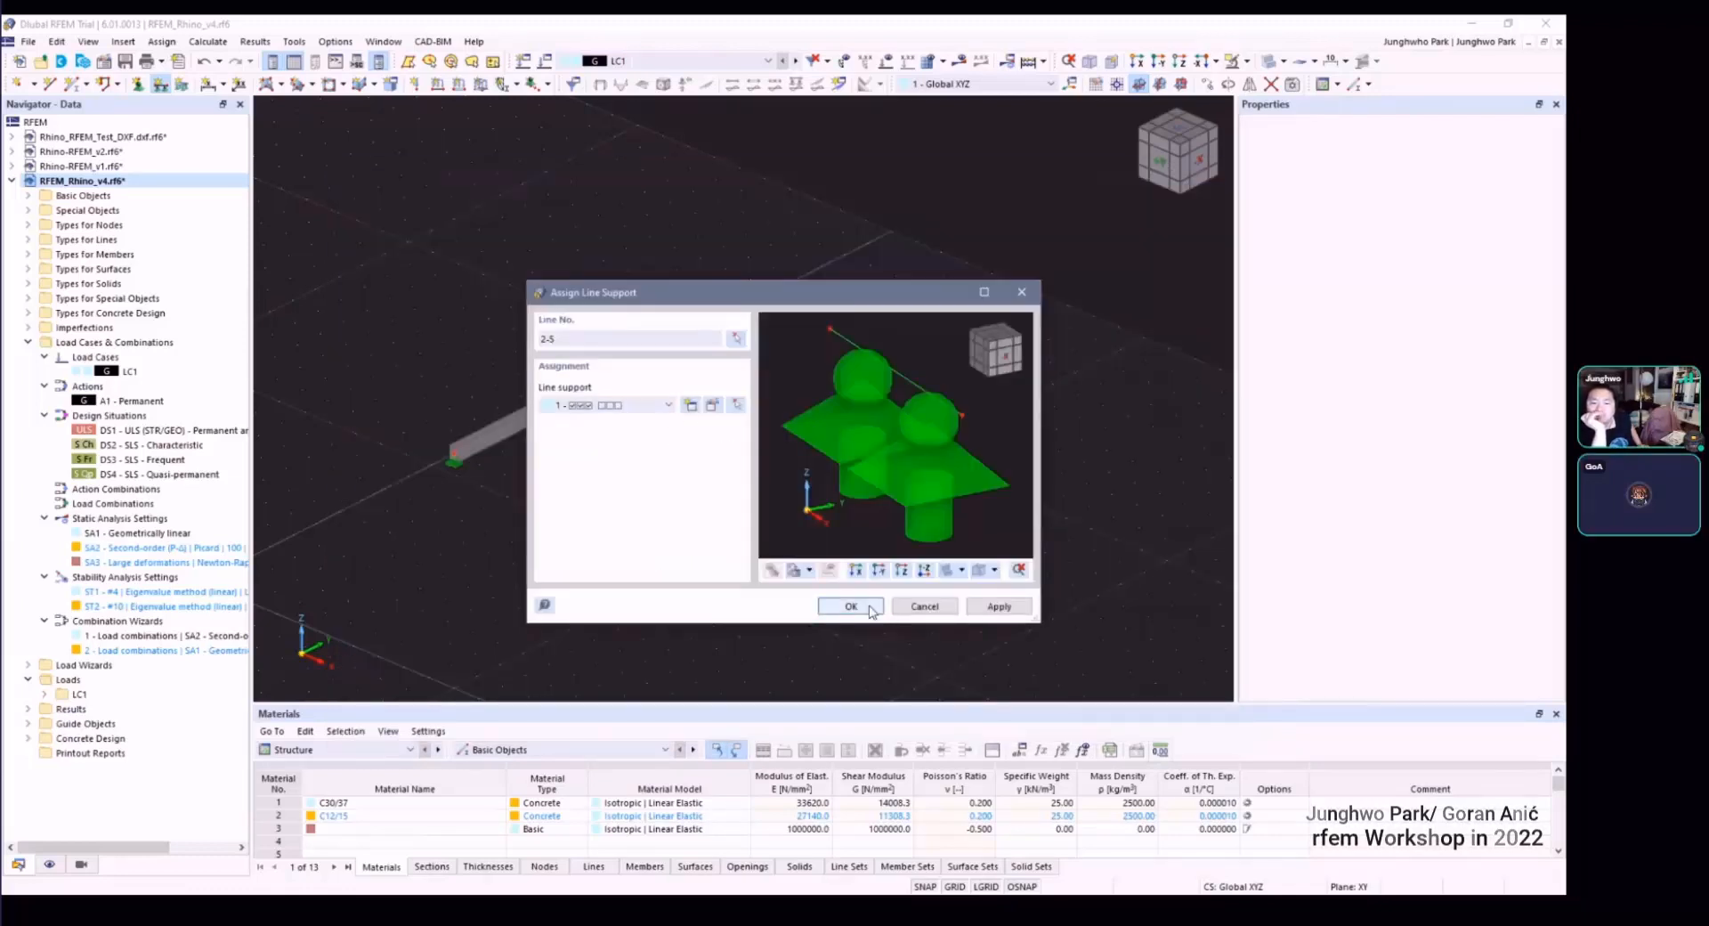
pyautogui.click(712, 406)
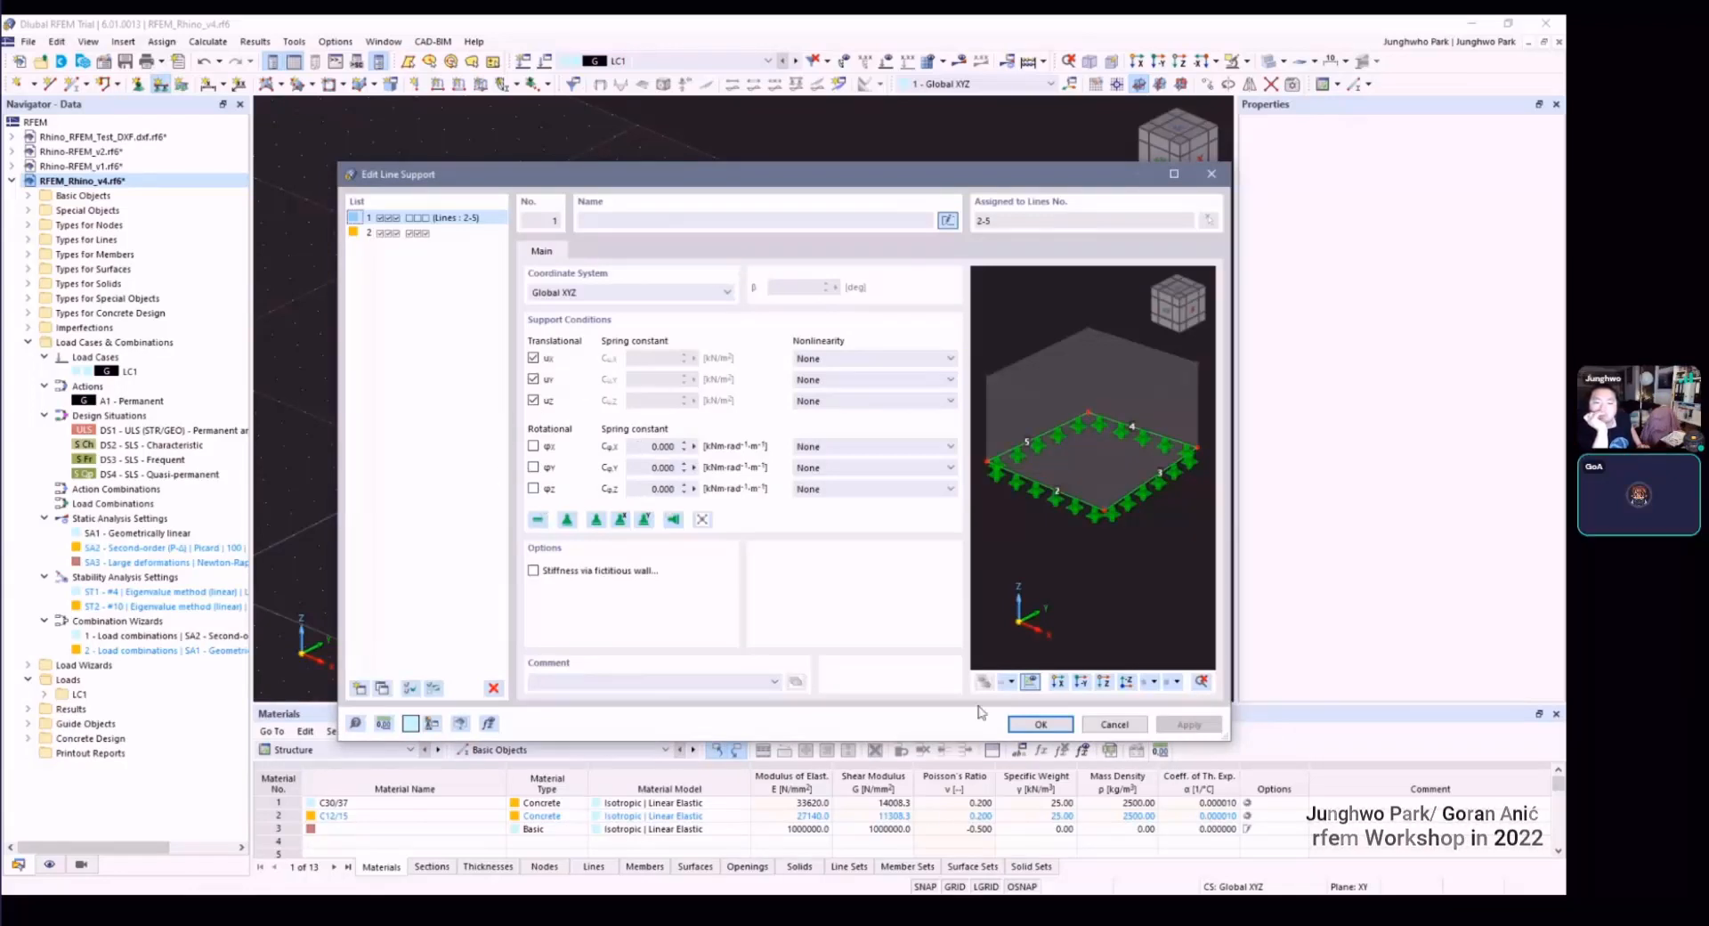
pyautogui.click(1064, 726)
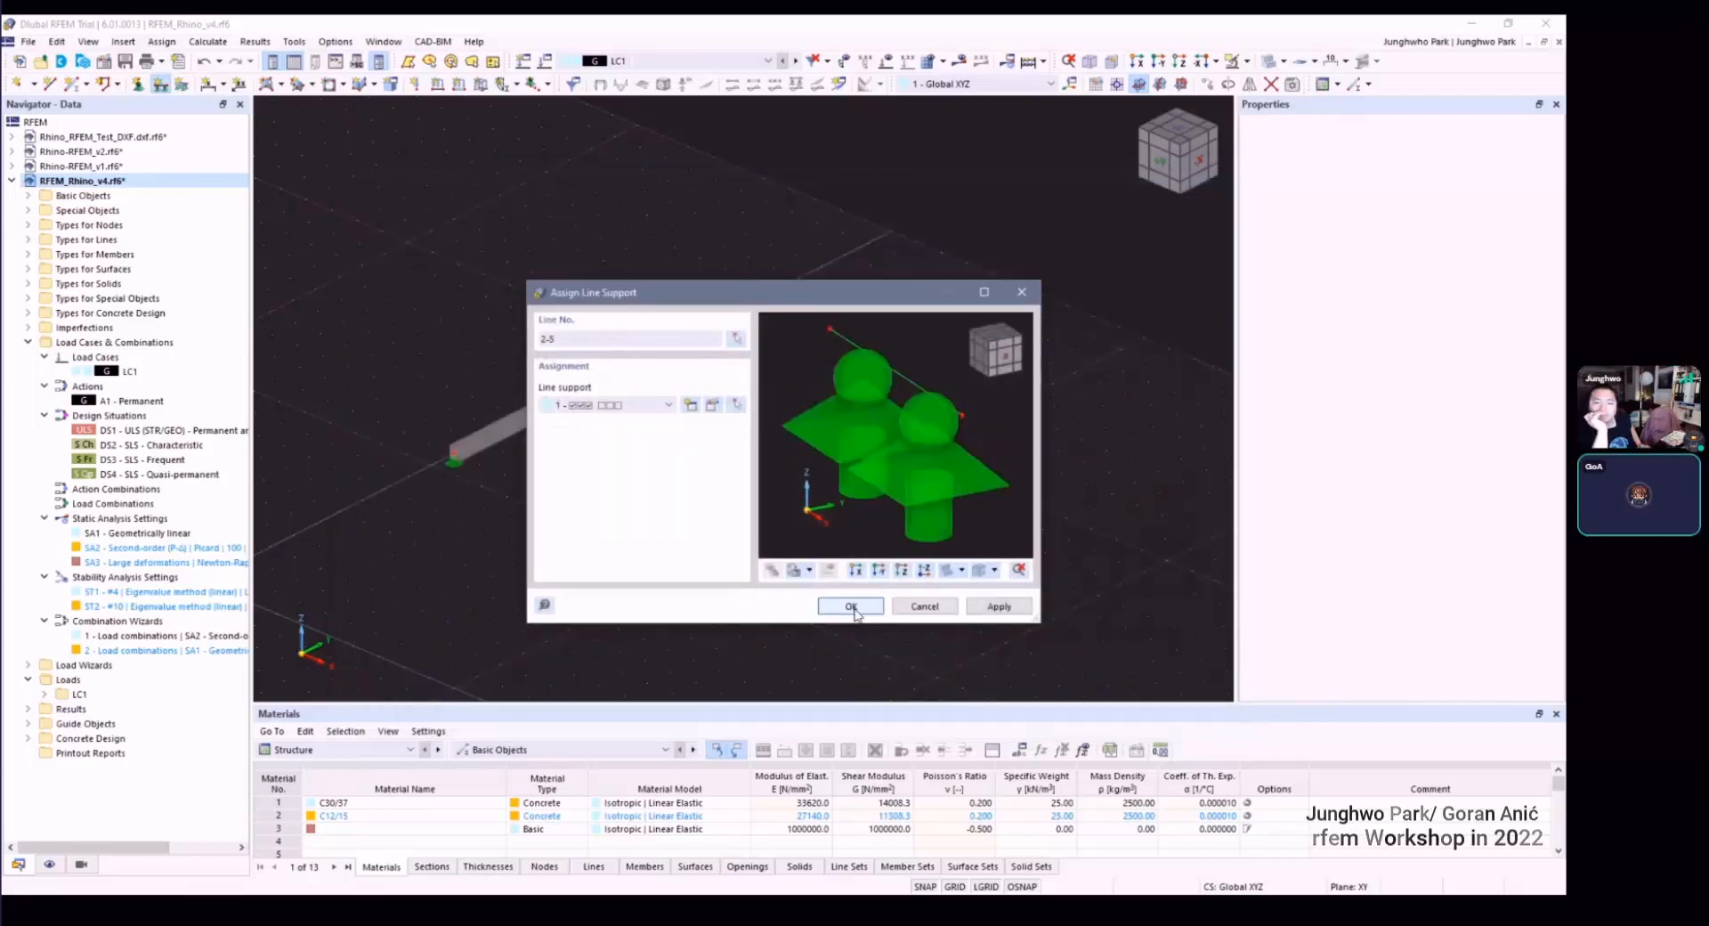
pyautogui.click(854, 609)
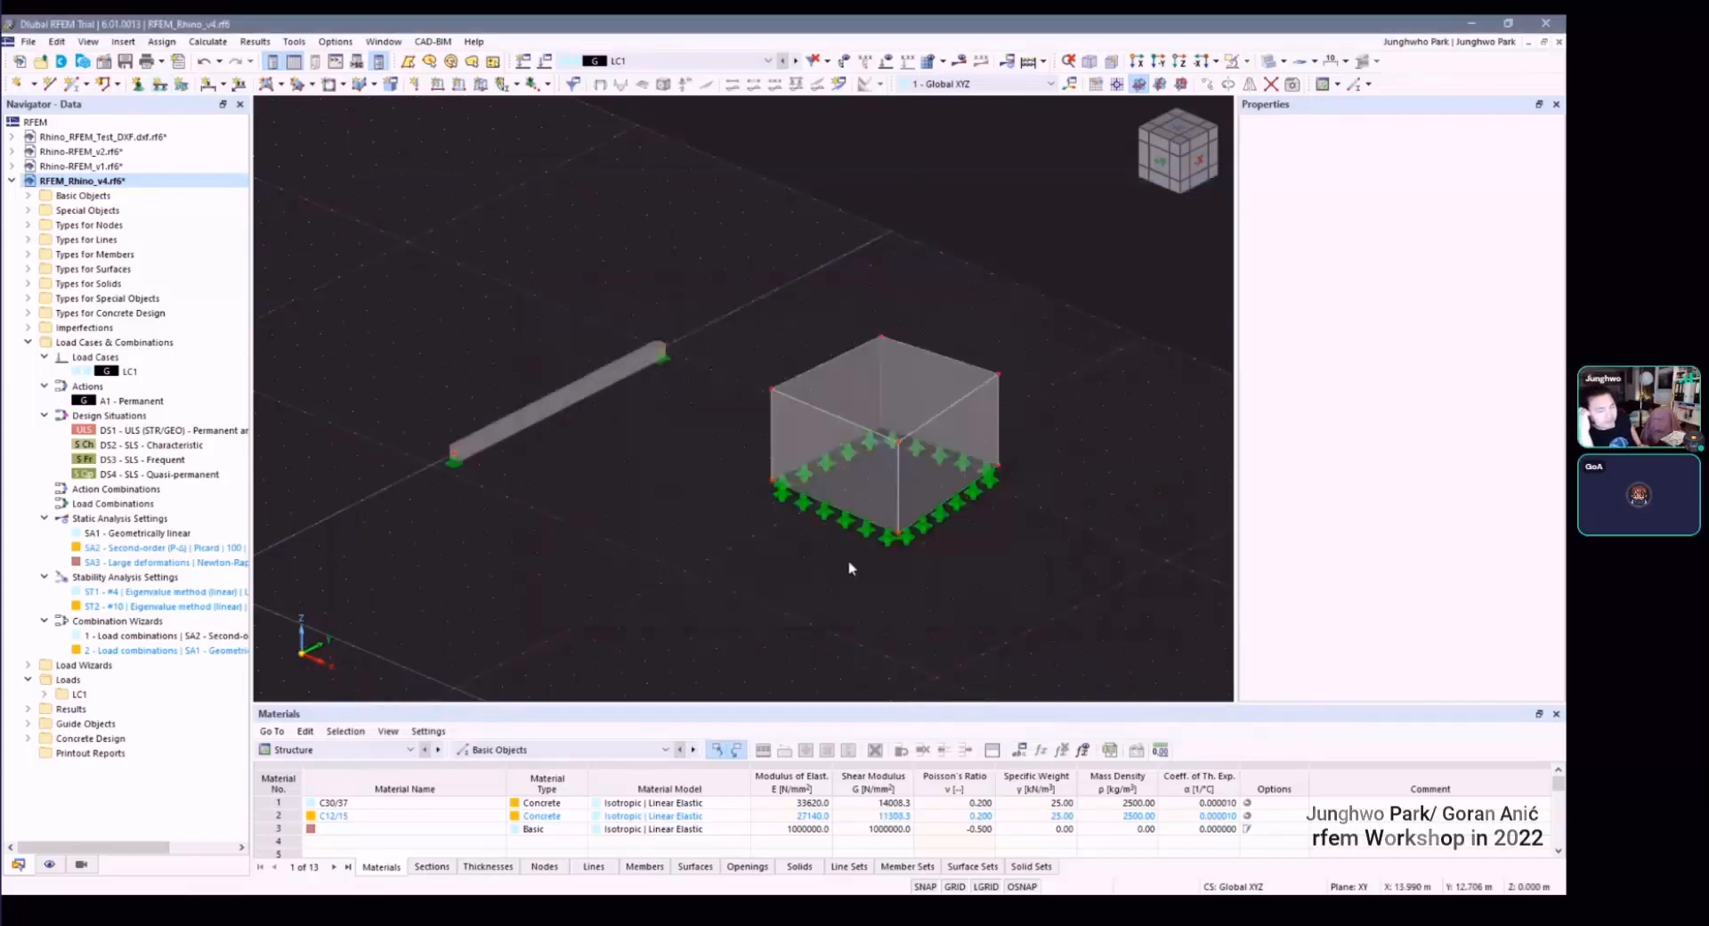
pyautogui.click(947, 522)
pyautogui.scroll(3, 838, 451)
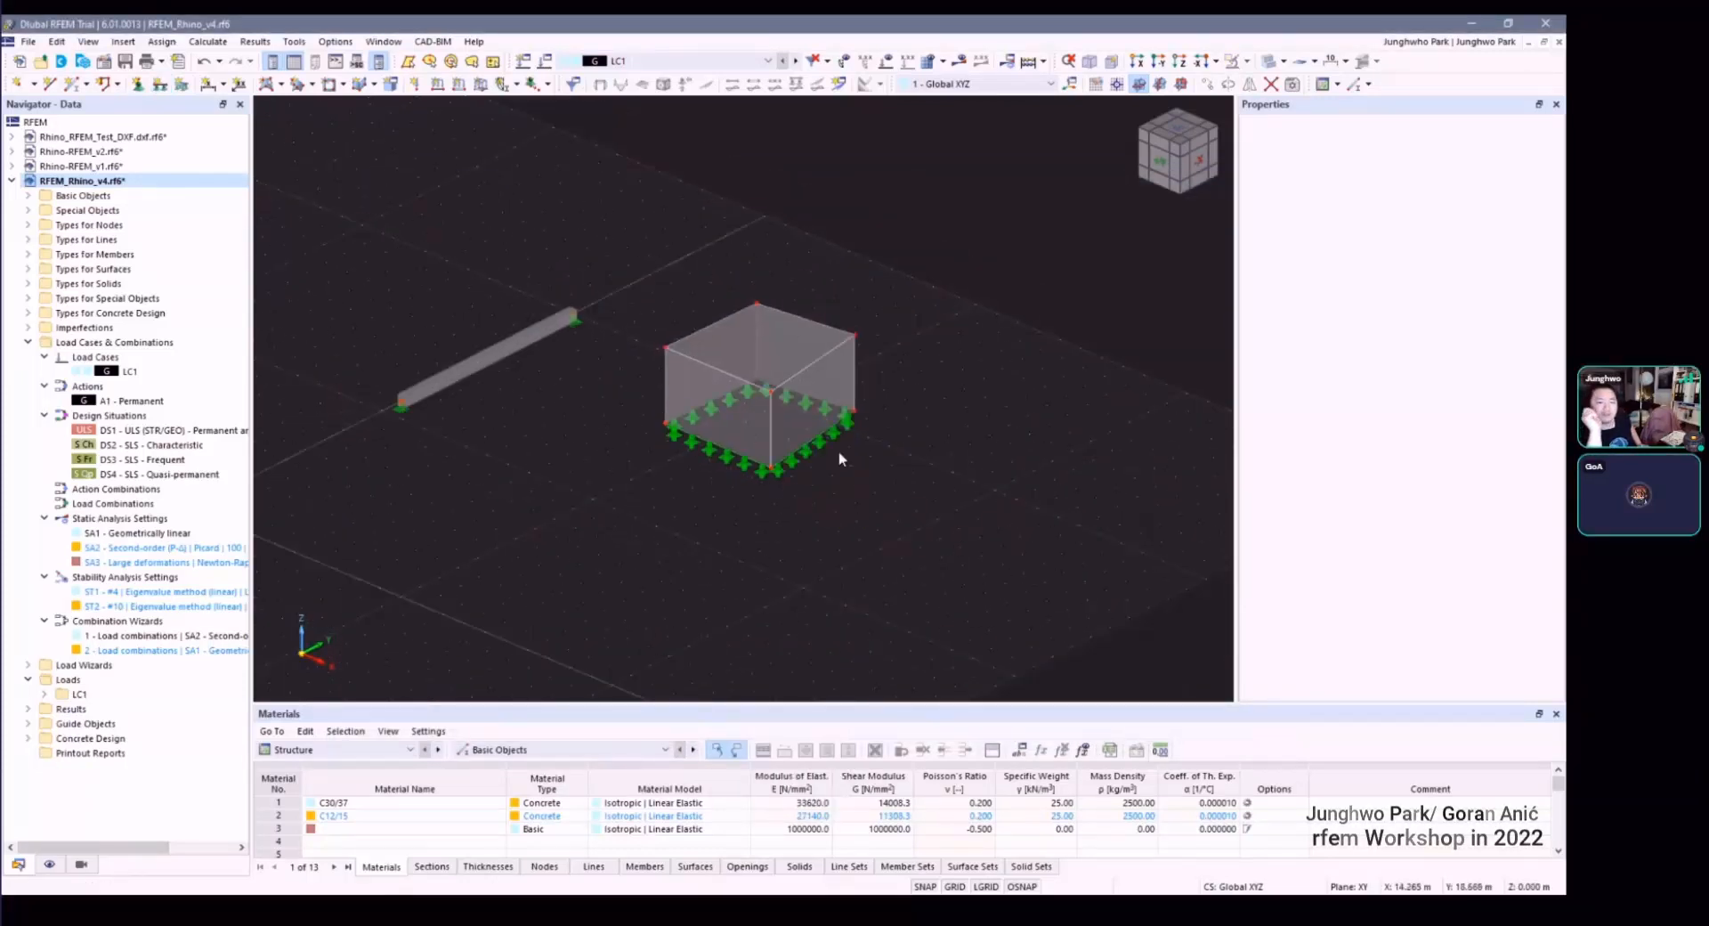
# Step: Review the line support assignment of lines 3 and 5 at the base of the box
pyautogui.keyDown('ctrl'); pyautogui.moveTo(643, 420); pyautogui.dragTo(699, 471, button='middle'); pyautogui.keyUp('ctrl')
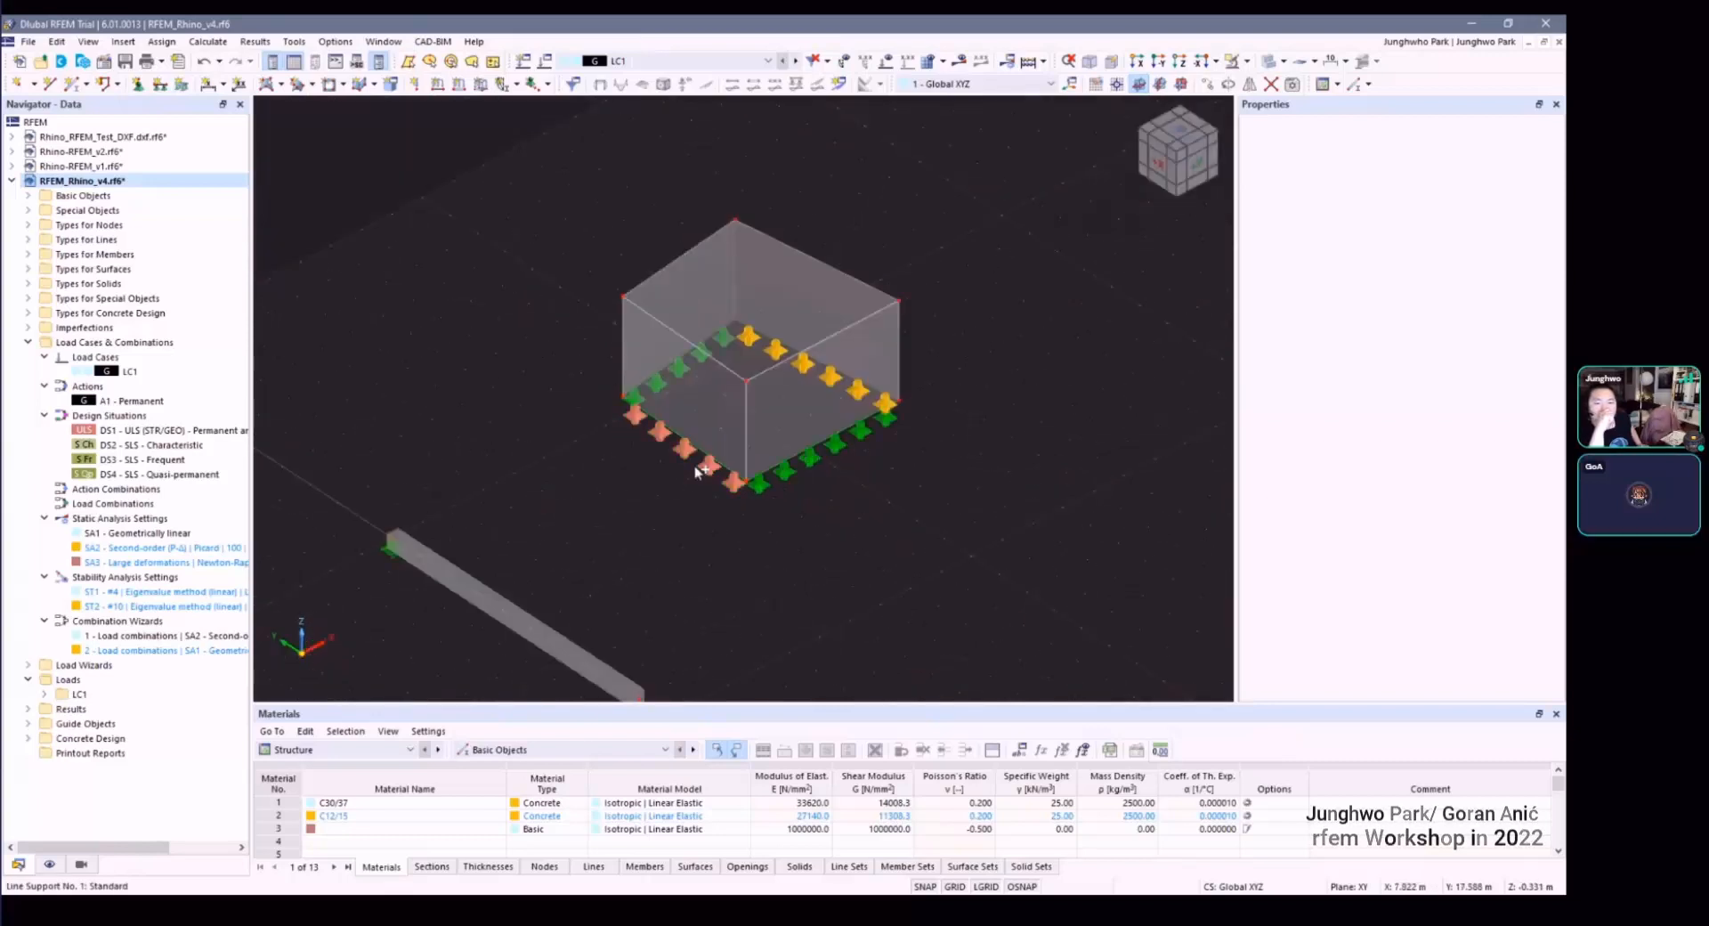
pyautogui.rightClick(706, 476)
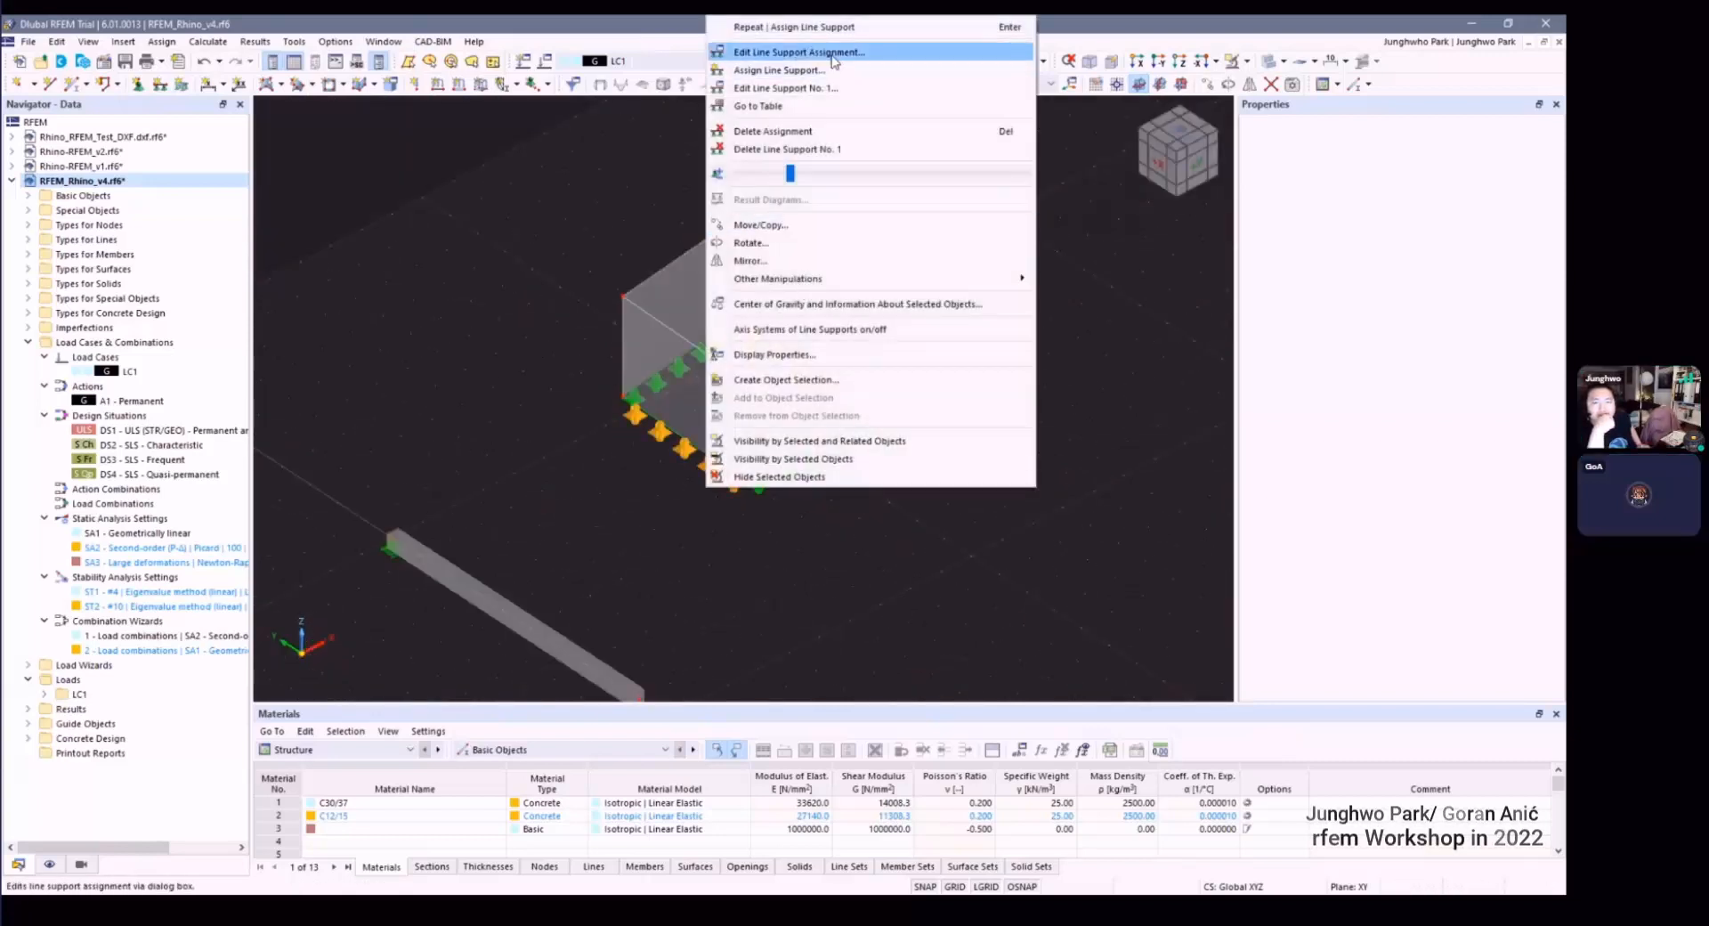
pyautogui.click(877, 50)
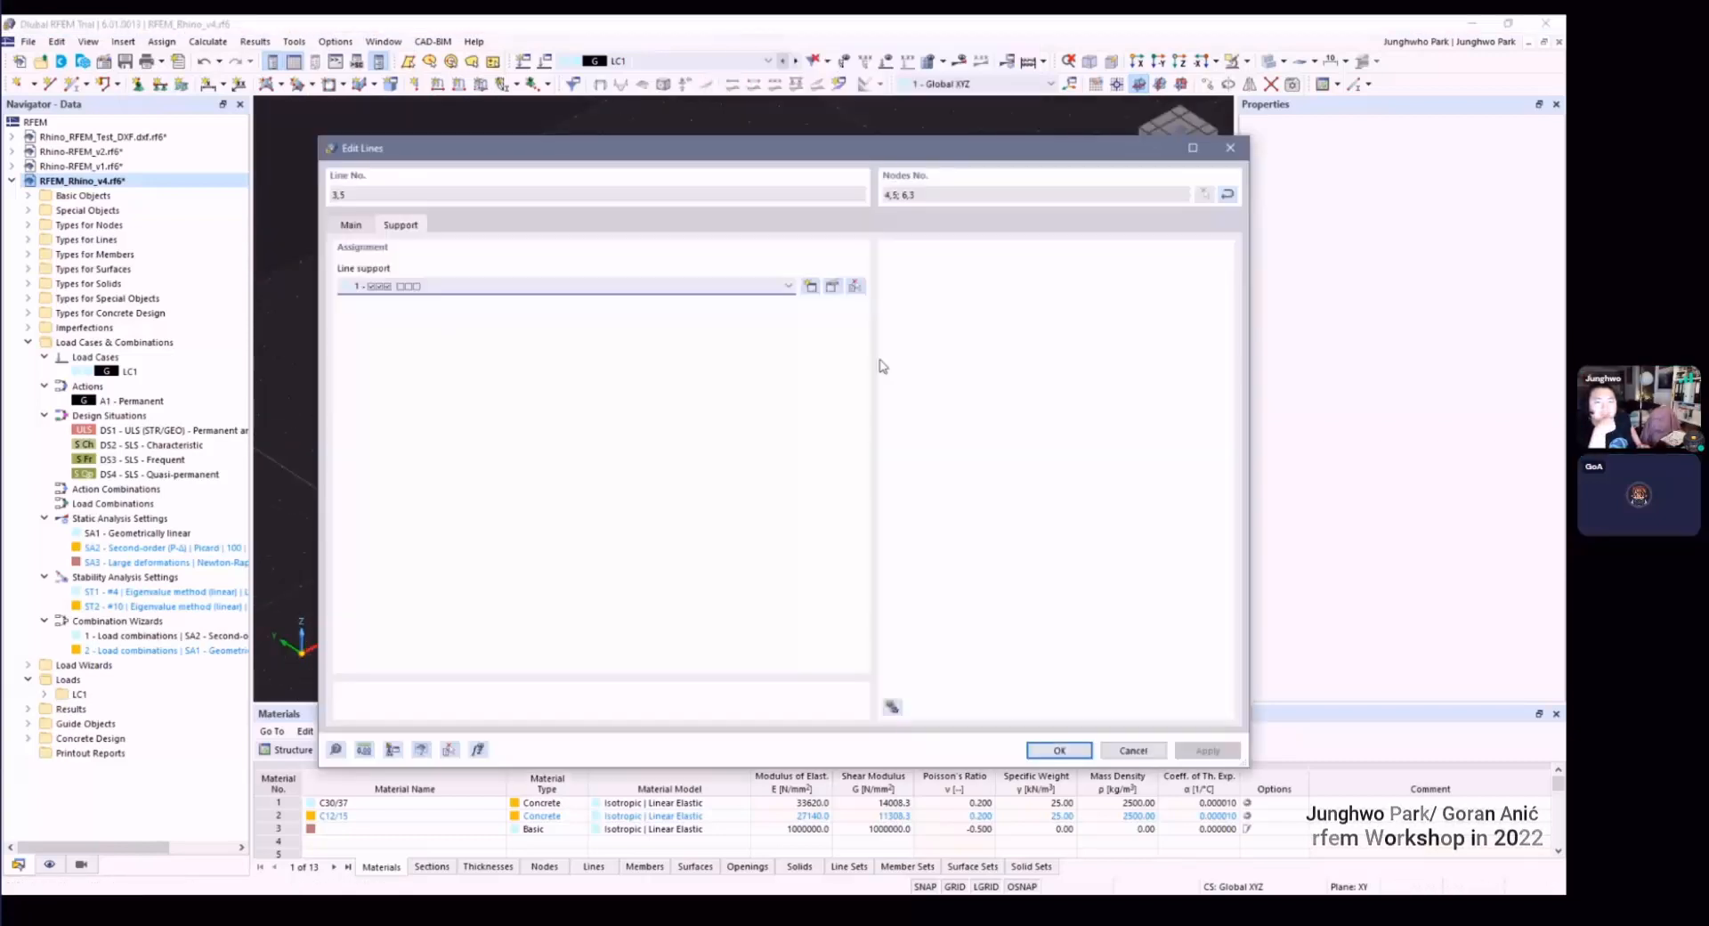
pyautogui.click(352, 224)
pyautogui.press('Escape')
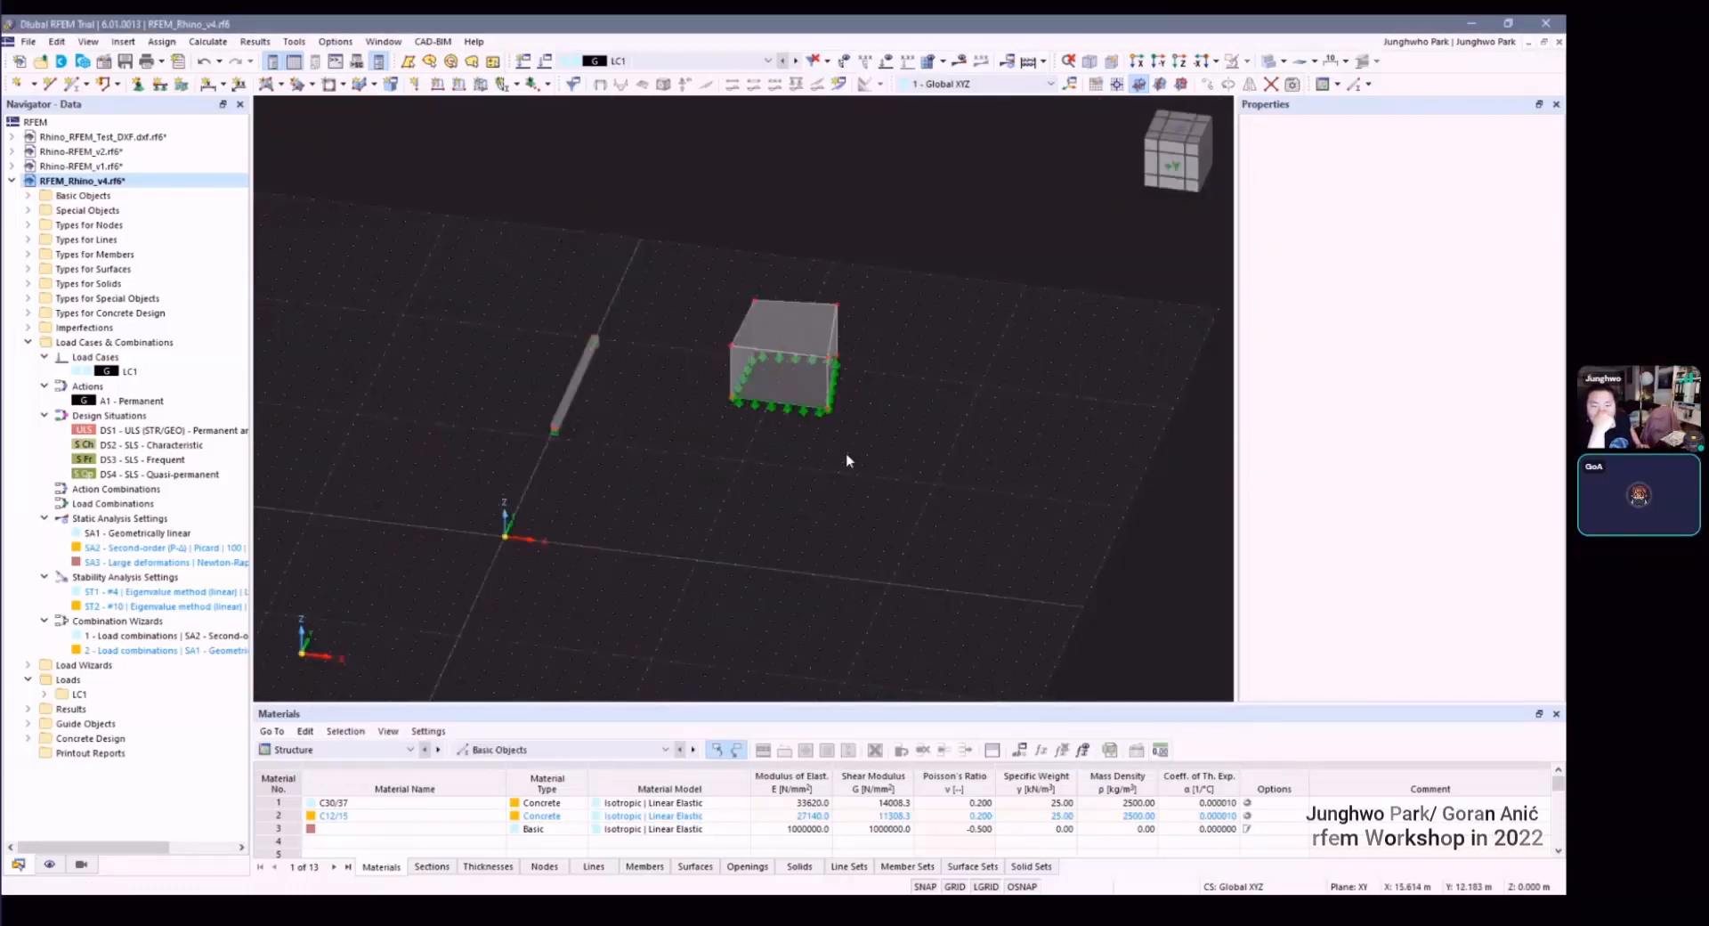
# Step: Copy the box's base lines with their line supports once by -10 m in the global Y direction
pyautogui.keyDown('ctrl'); pyautogui.moveTo(847, 458); pyautogui.dragTo(614, 301, button='middle'); pyautogui.keyUp('ctrl')
pyautogui.moveTo(509, 349); pyautogui.dragTo(778, 249)
pyautogui.keyDown('ctrl'); pyautogui.moveTo(788, 310); pyautogui.dragTo(797, 119, button='middle'); pyautogui.keyUp('ctrl')
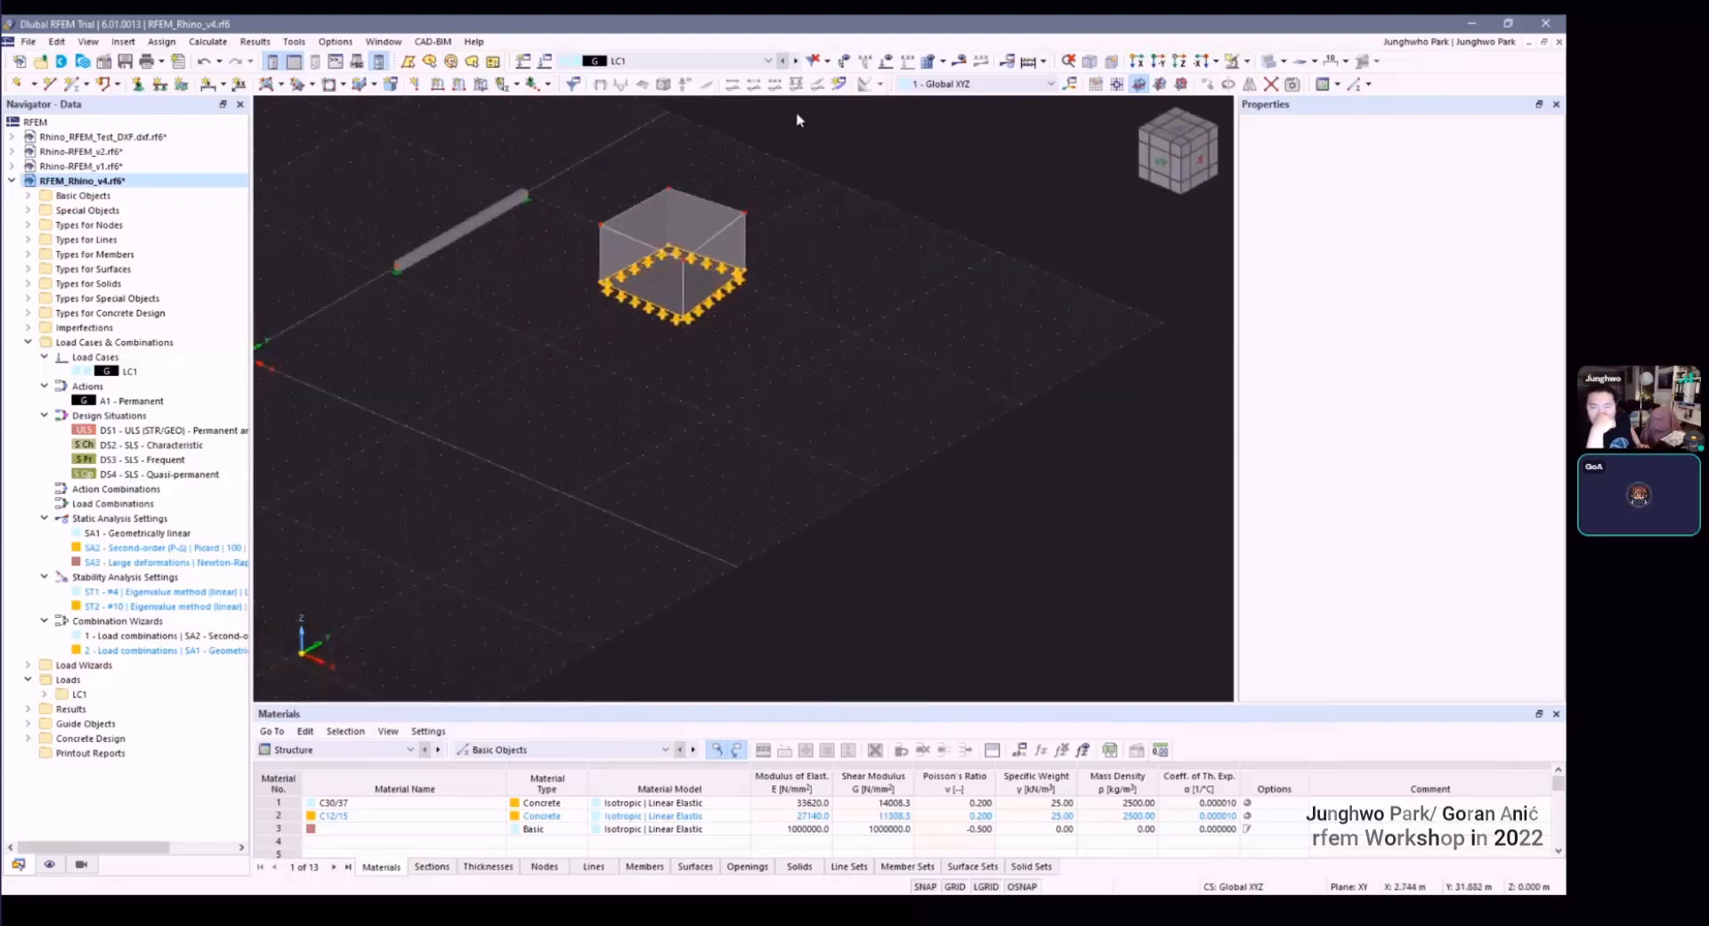
pyautogui.click(1209, 85)
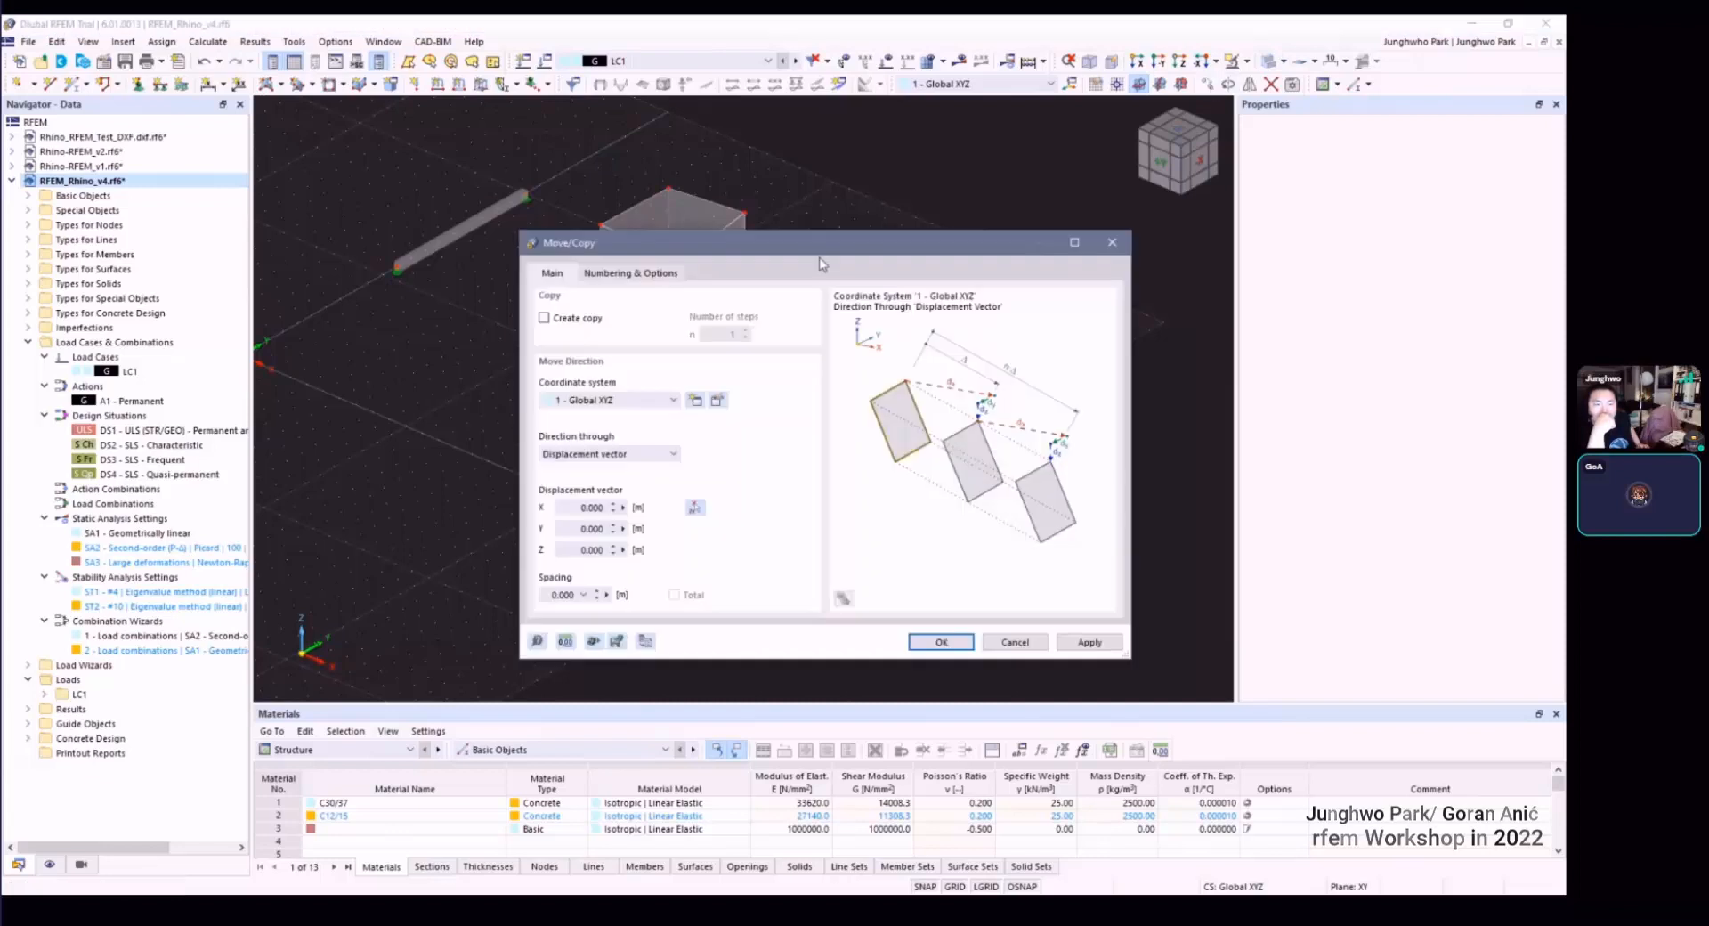
pyautogui.moveTo(703, 247); pyautogui.dragTo(811, 219)
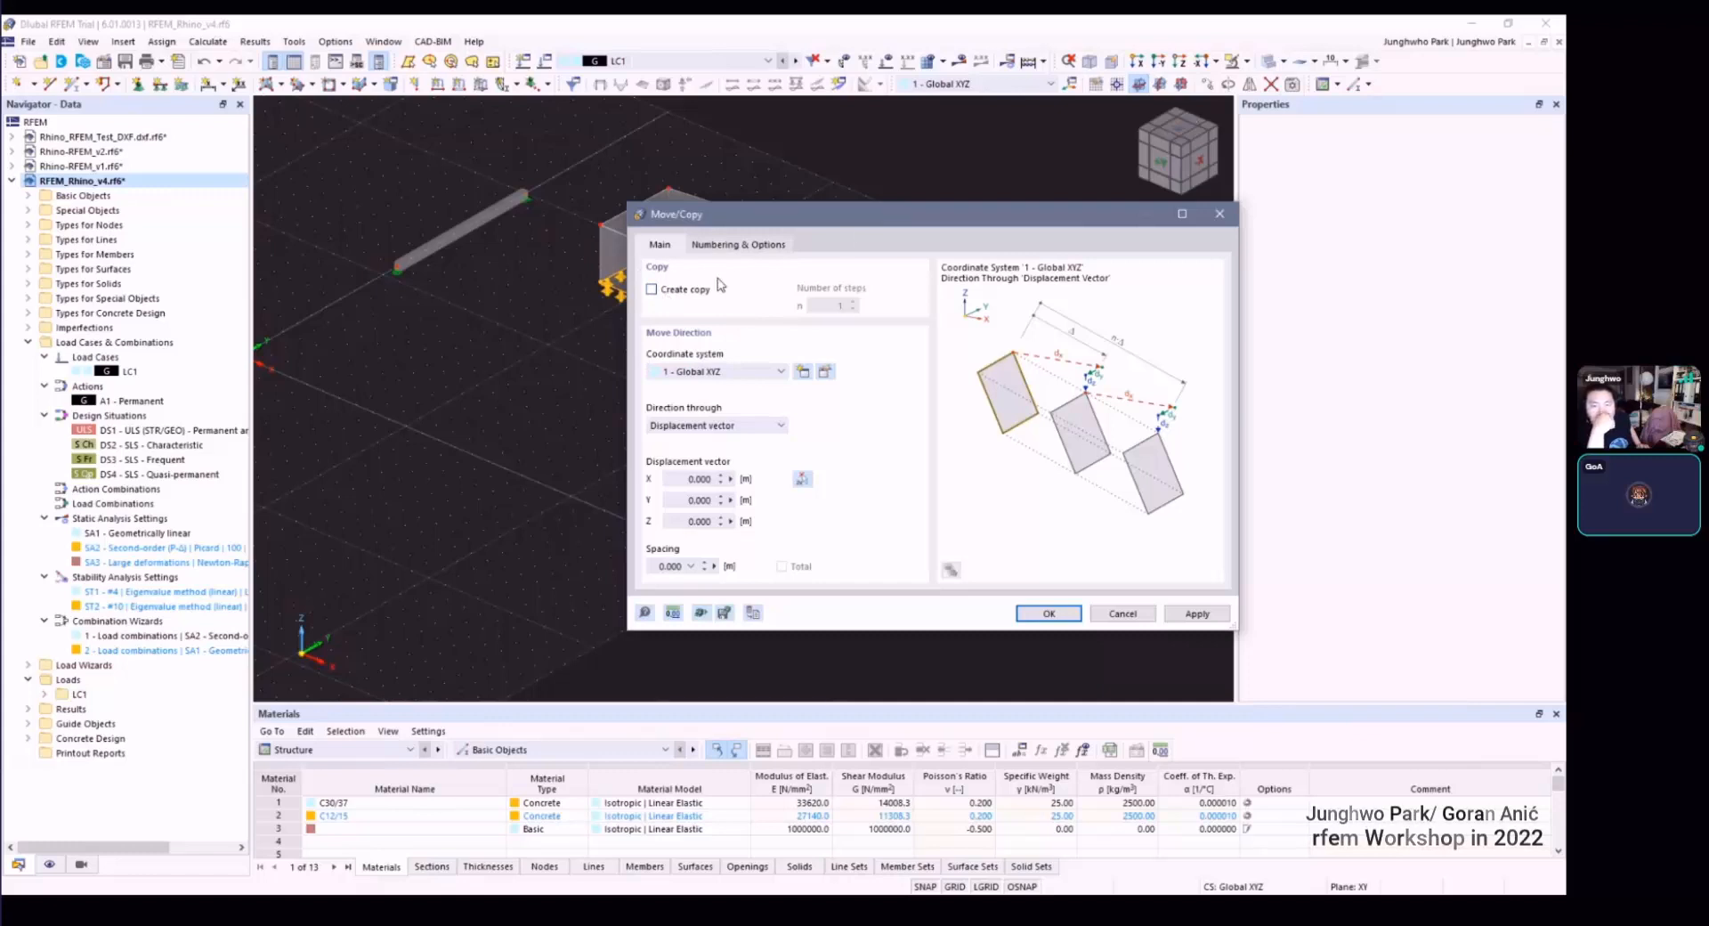
pyautogui.click(686, 290)
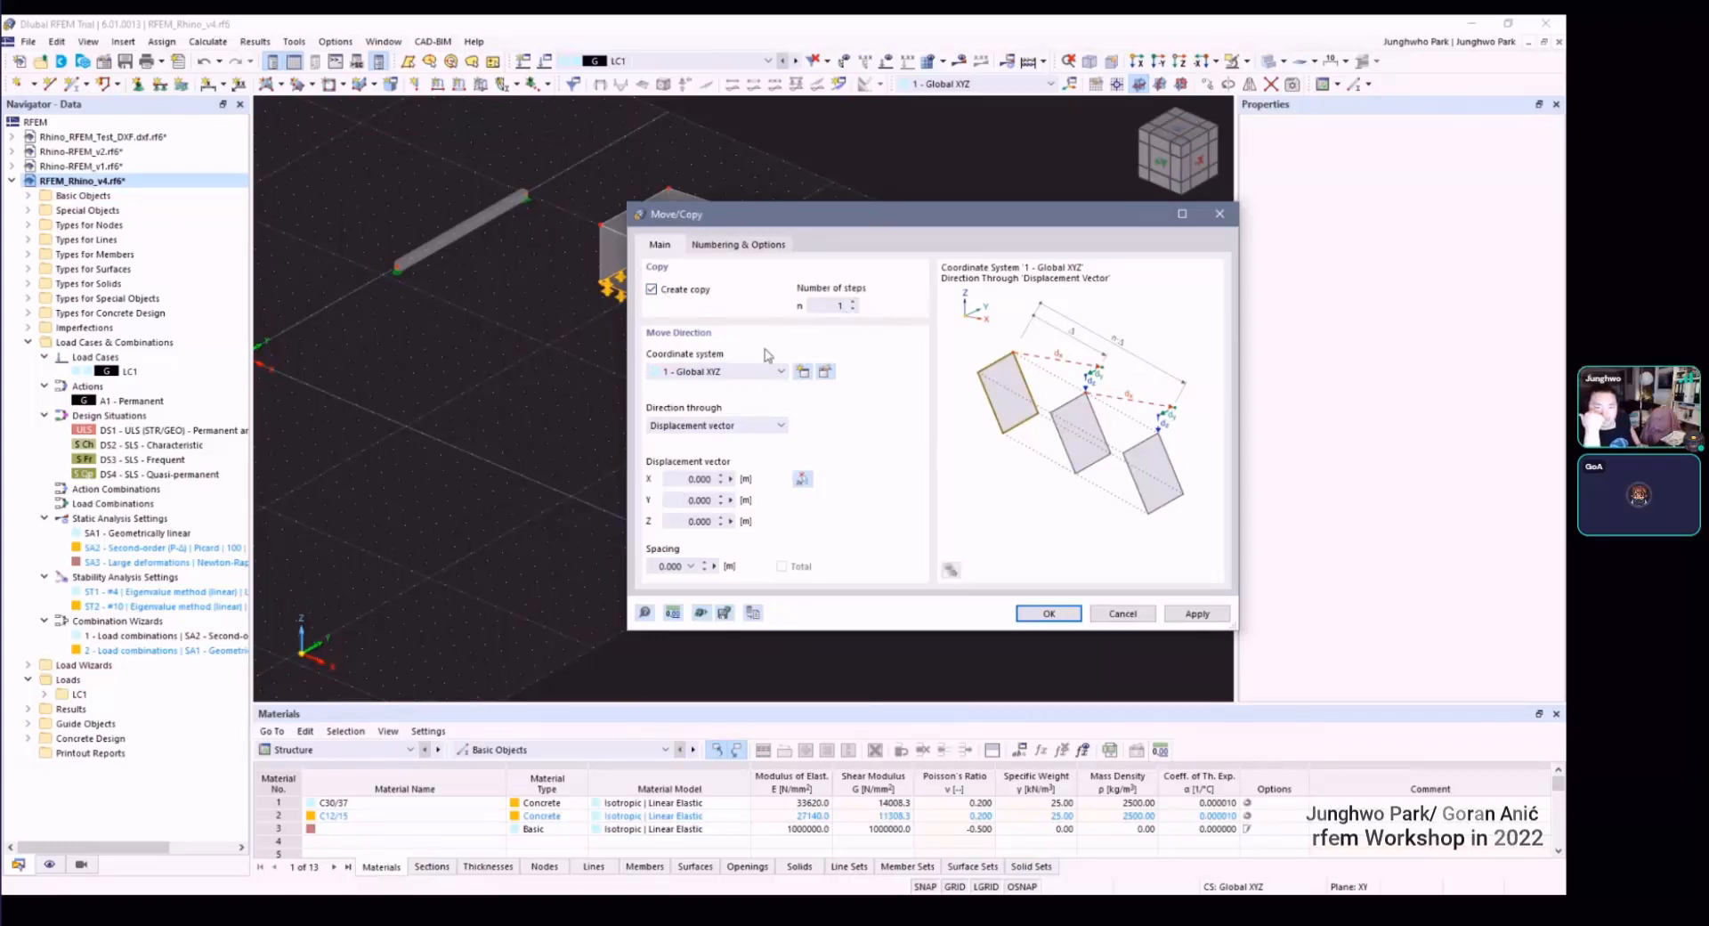
pyautogui.moveTo(669, 499); pyautogui.dragTo(789, 504)
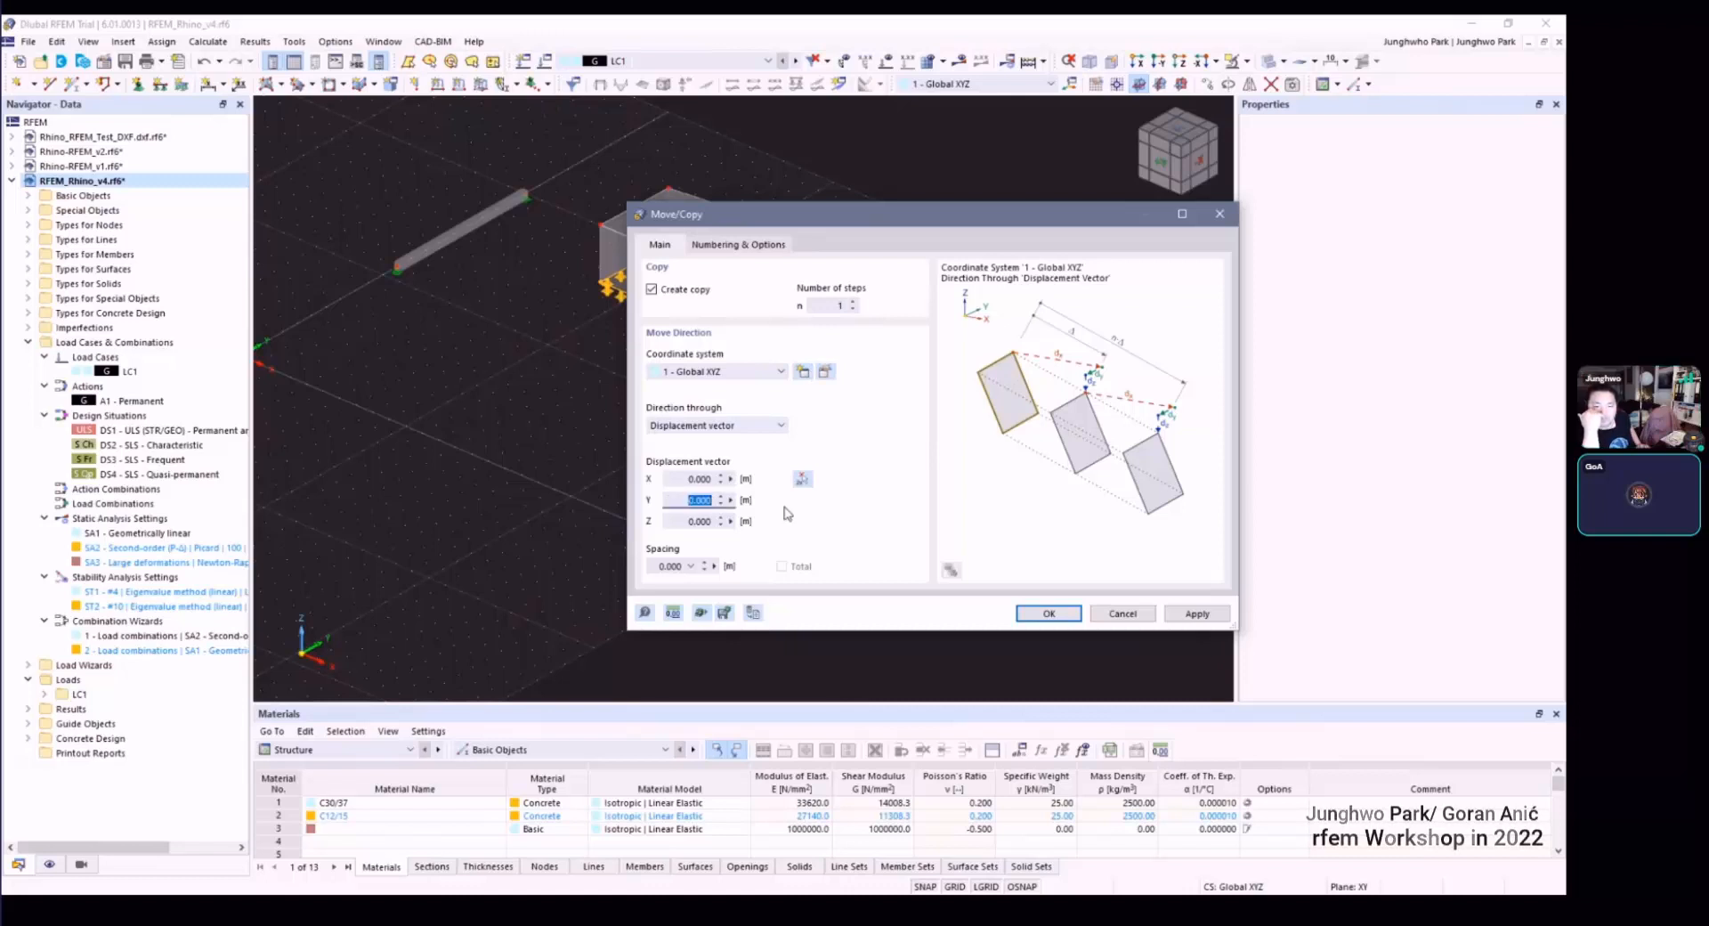
pyautogui.write('10')
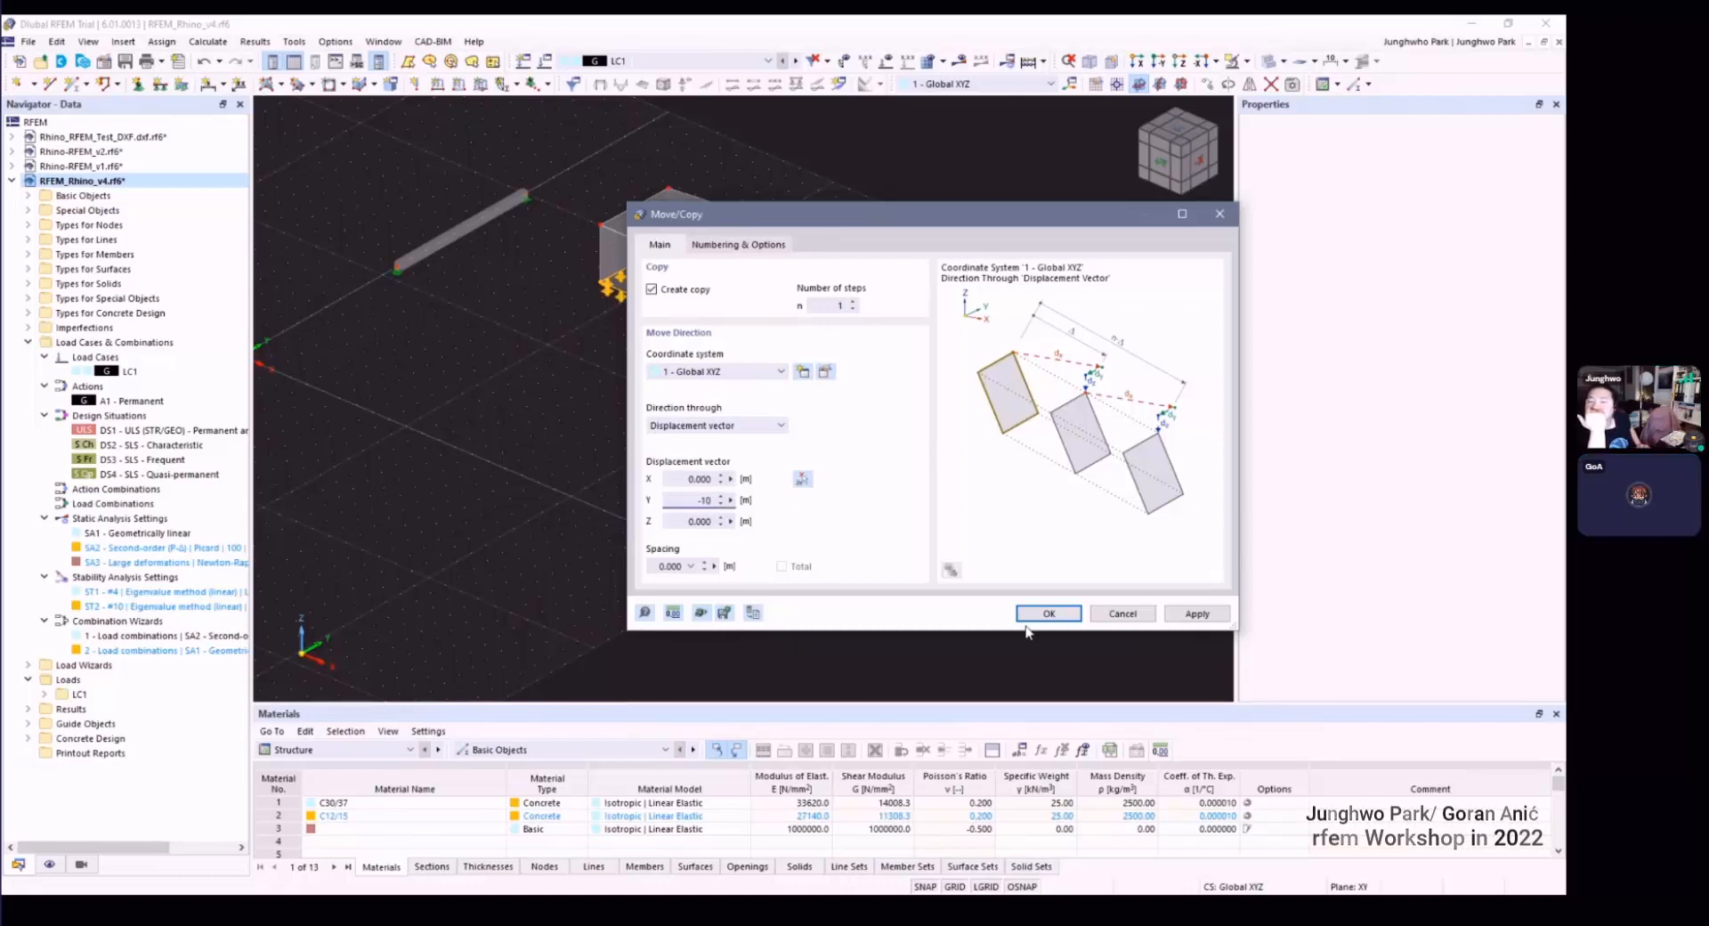
pyautogui.click(1050, 614)
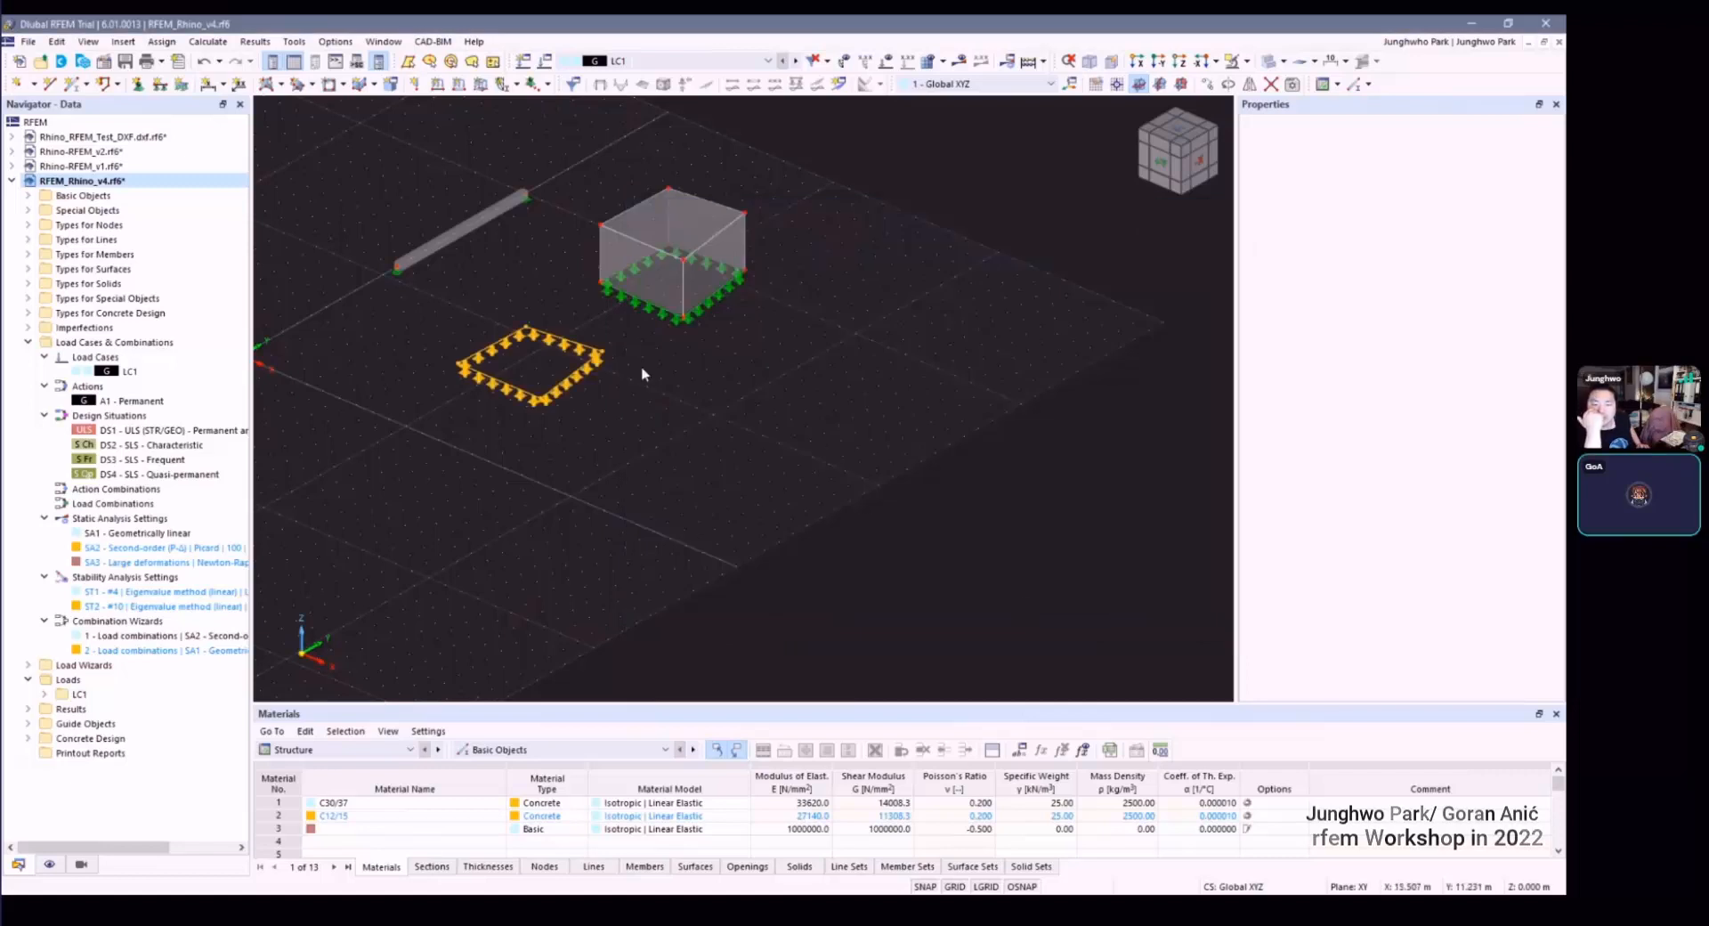
# Step: Delete the line supports from the copied square outline, keeping its four lines
pyautogui.click(623, 381)
pyautogui.moveTo(560, 402); pyautogui.dragTo(570, 419, button='middle')
pyautogui.scroll(1, 569, 416)
pyautogui.click(585, 409)
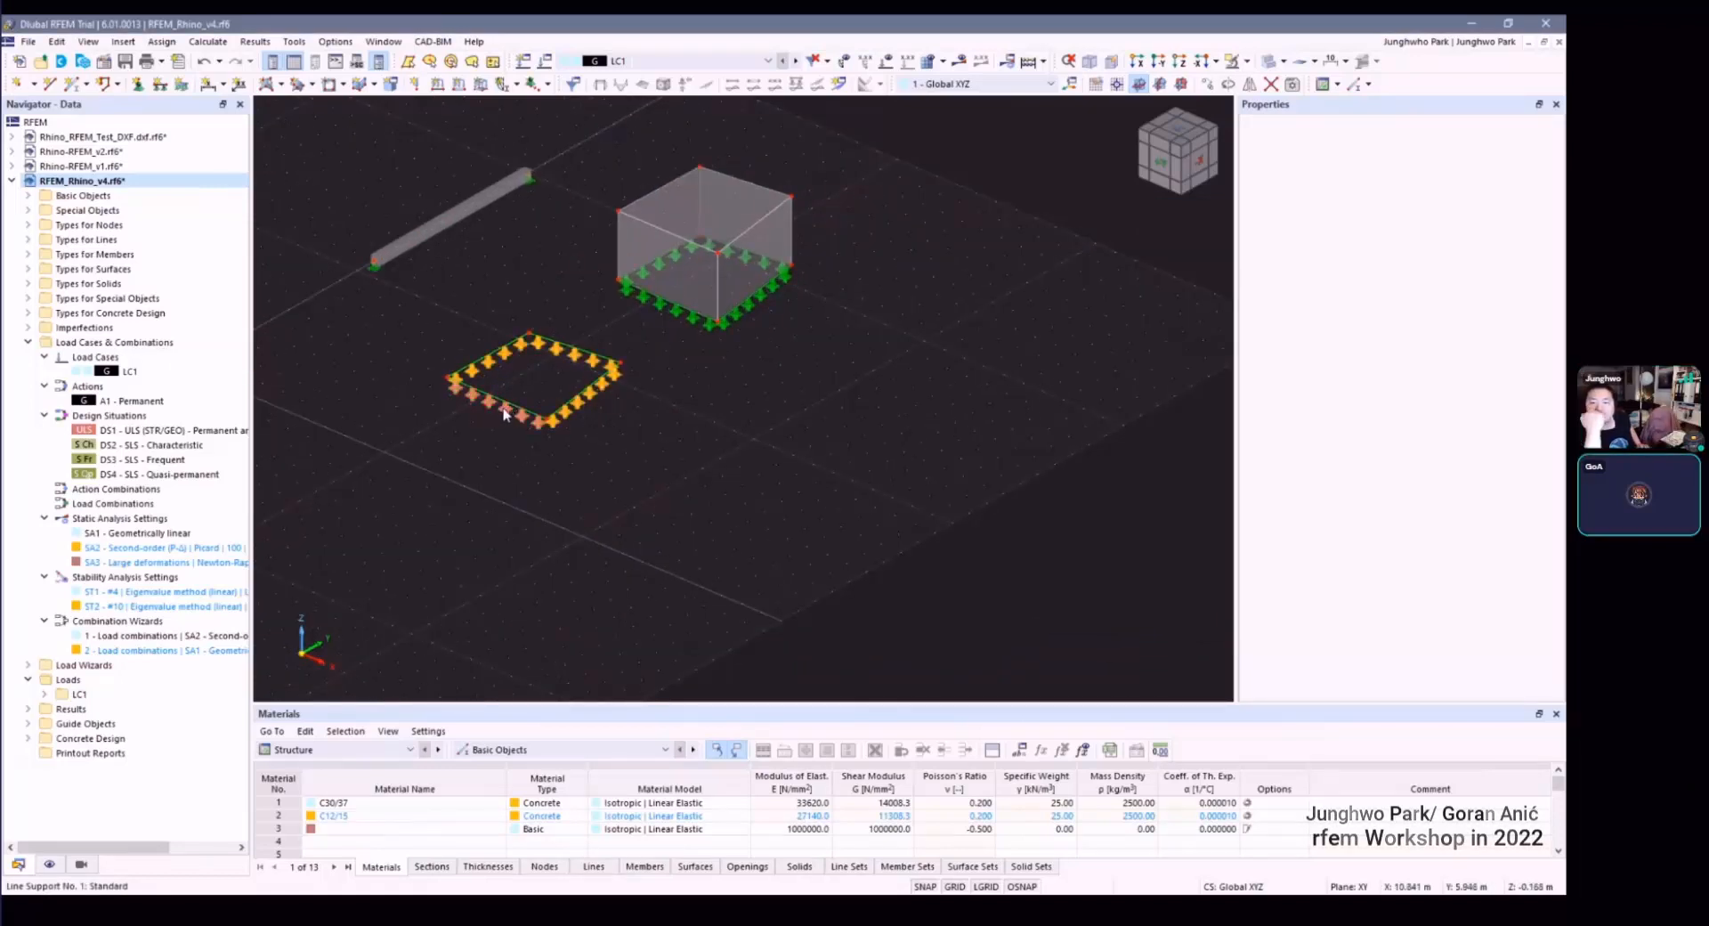
pyautogui.press('Delete')
pyautogui.moveTo(545, 378); pyautogui.dragTo(577, 409, button='middle')
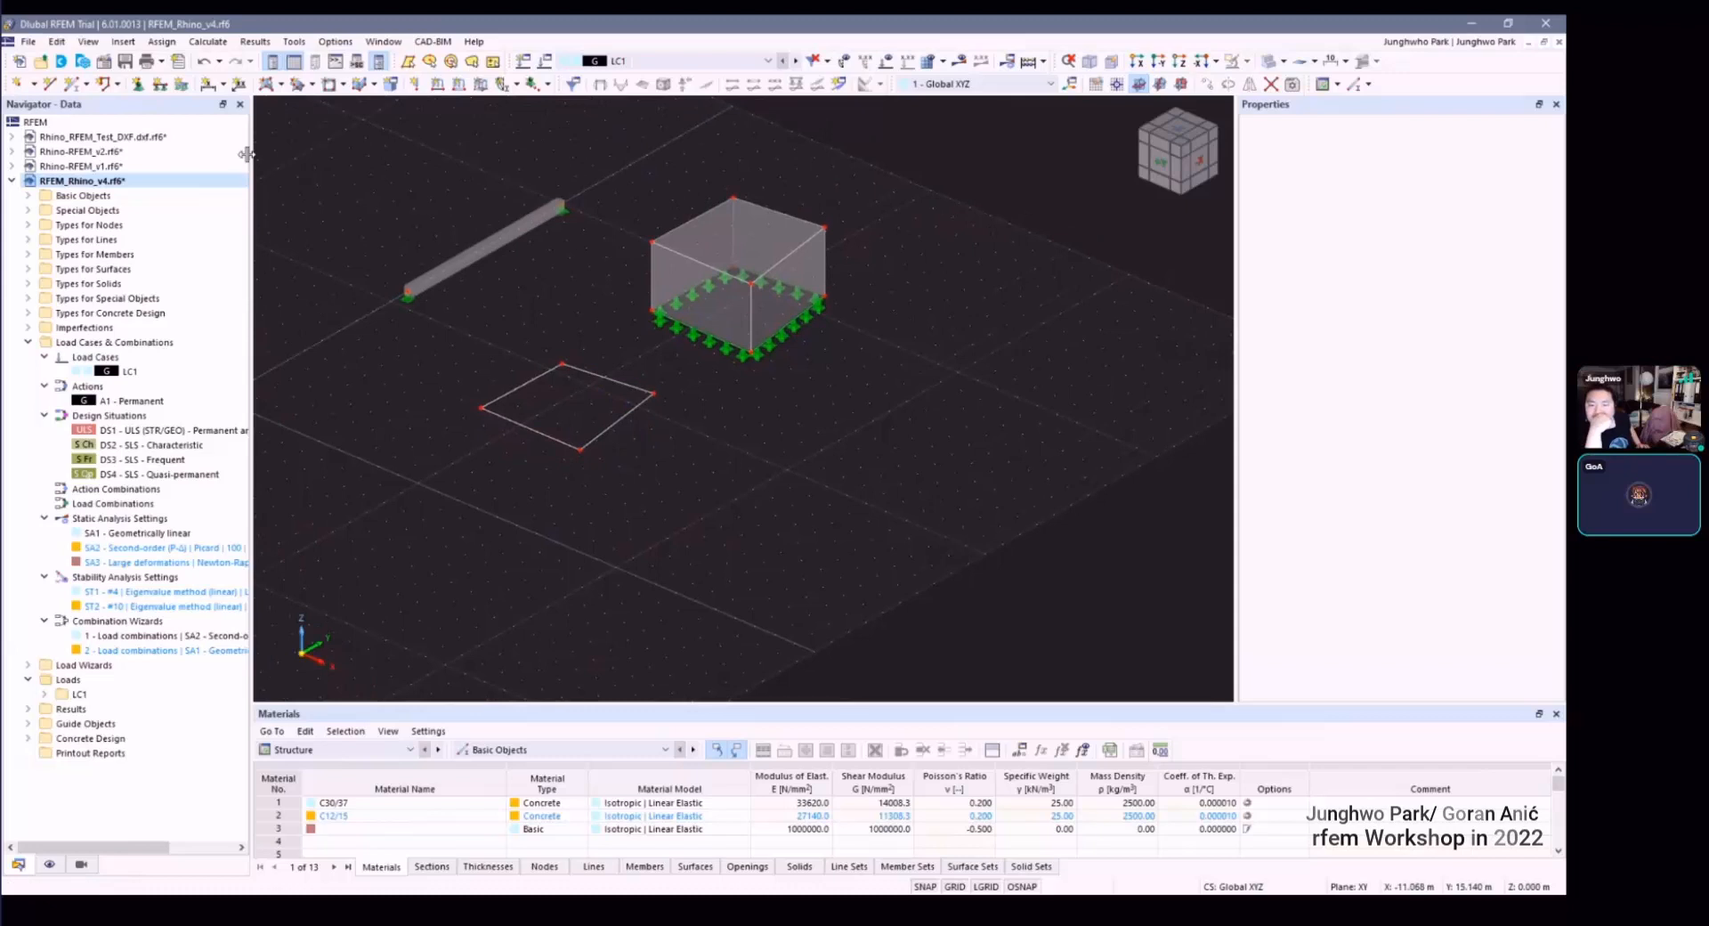
pyautogui.click(281, 85)
pyautogui.click(307, 214)
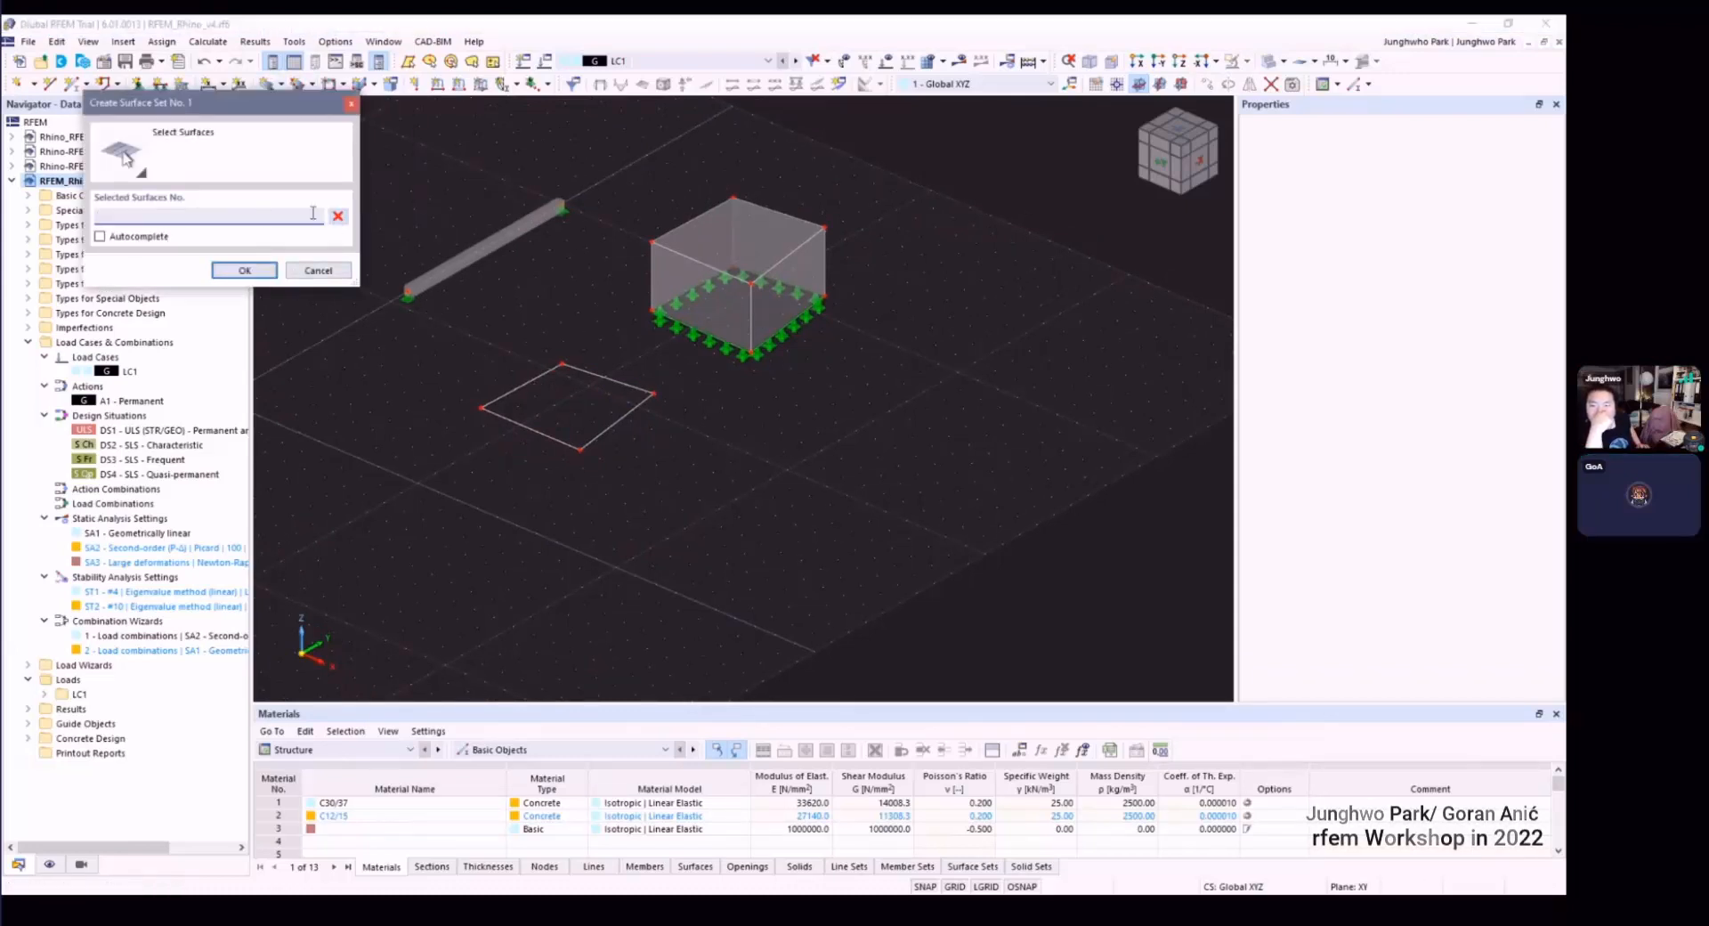
pyautogui.click(351, 103)
# Step: Start a new standard surface from boundary lines, using thickness 1, uniform 200 mm, C30/37
pyautogui.click(281, 85)
pyautogui.click(336, 196)
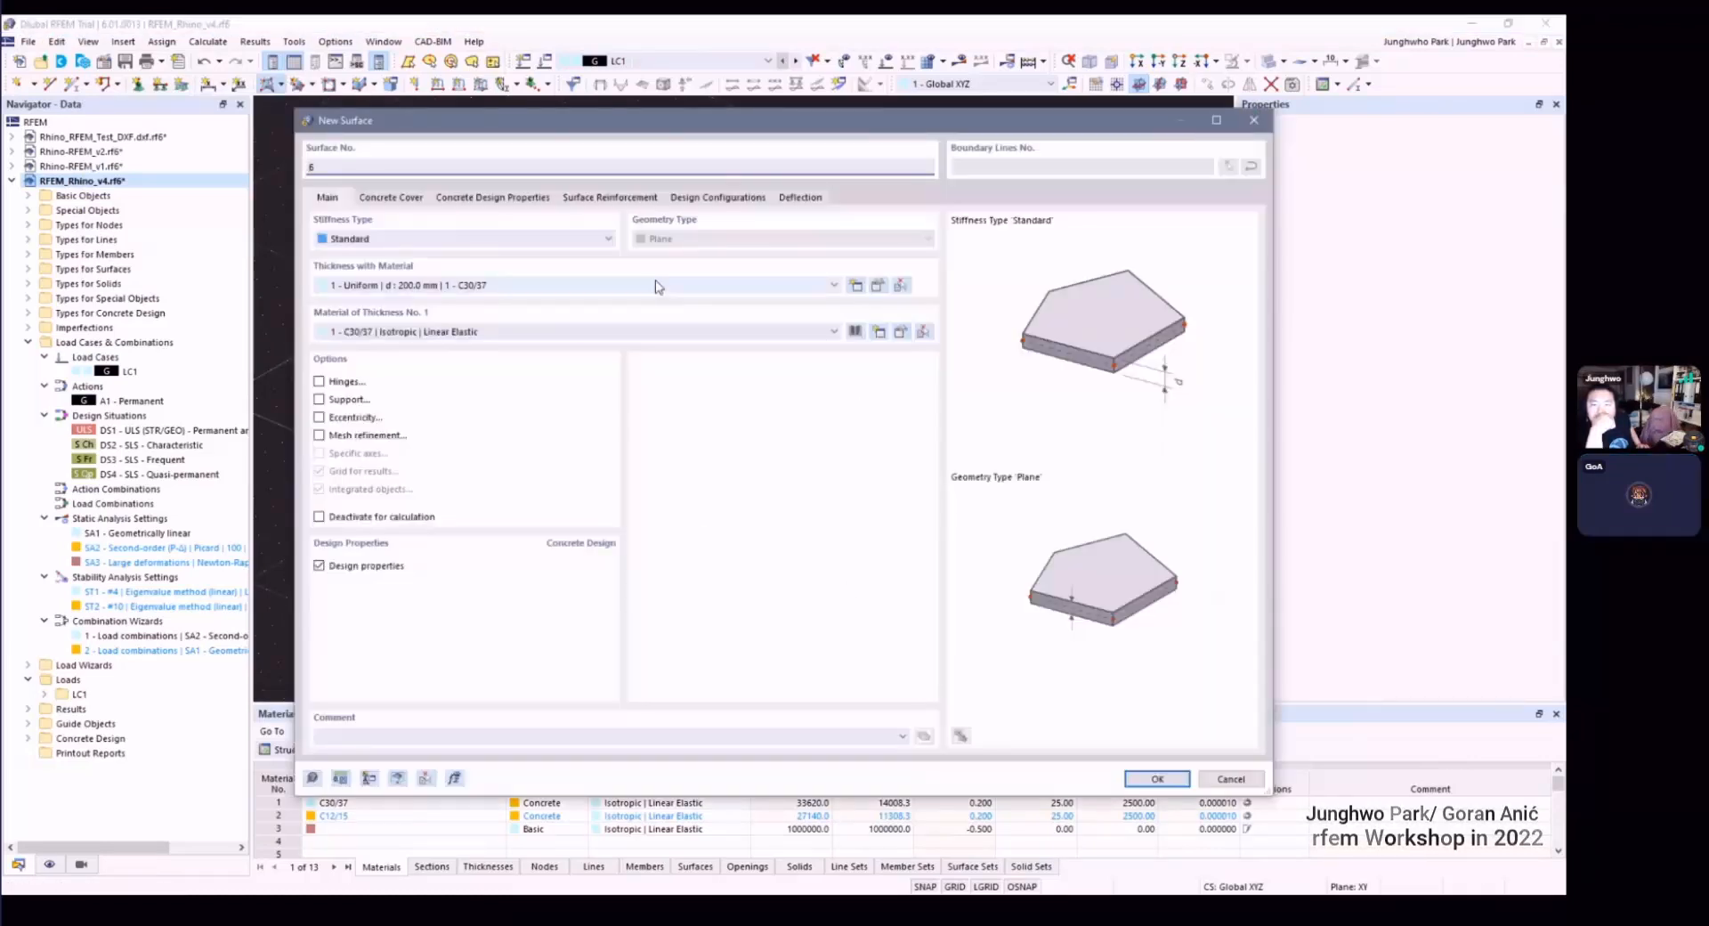
pyautogui.click(660, 284)
pyautogui.click(660, 293)
# Step: Try to define an additional uniform thickness of 400 mm with material C30/37 for the new surface
pyautogui.click(859, 288)
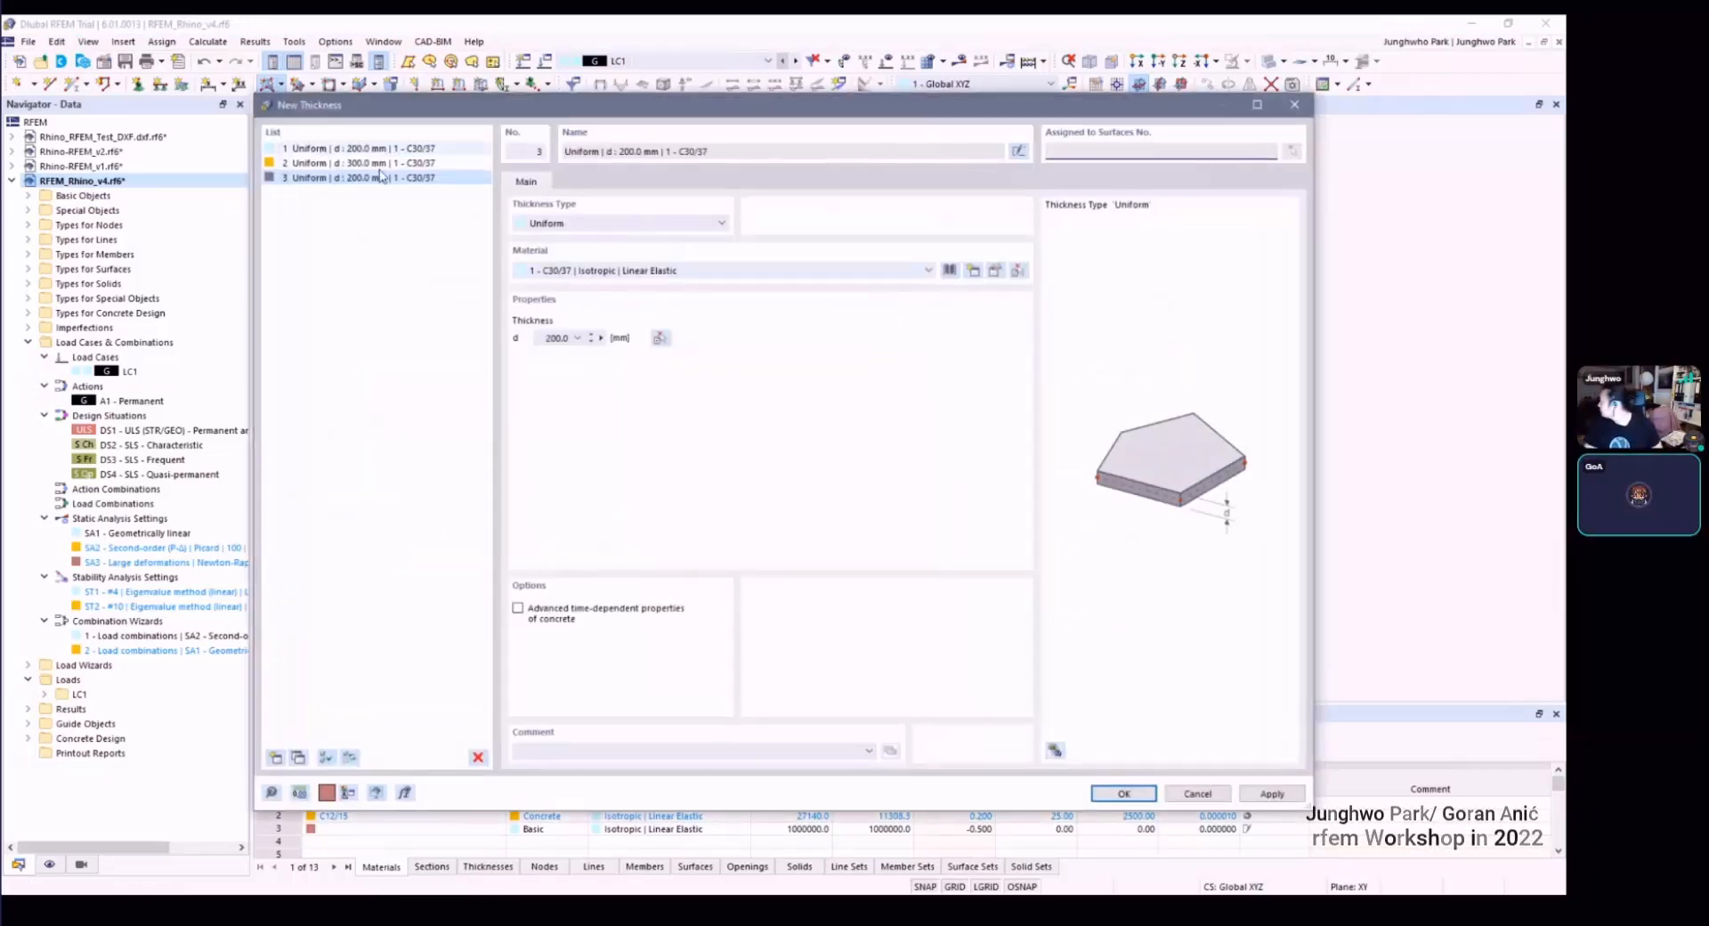
pyautogui.click(275, 757)
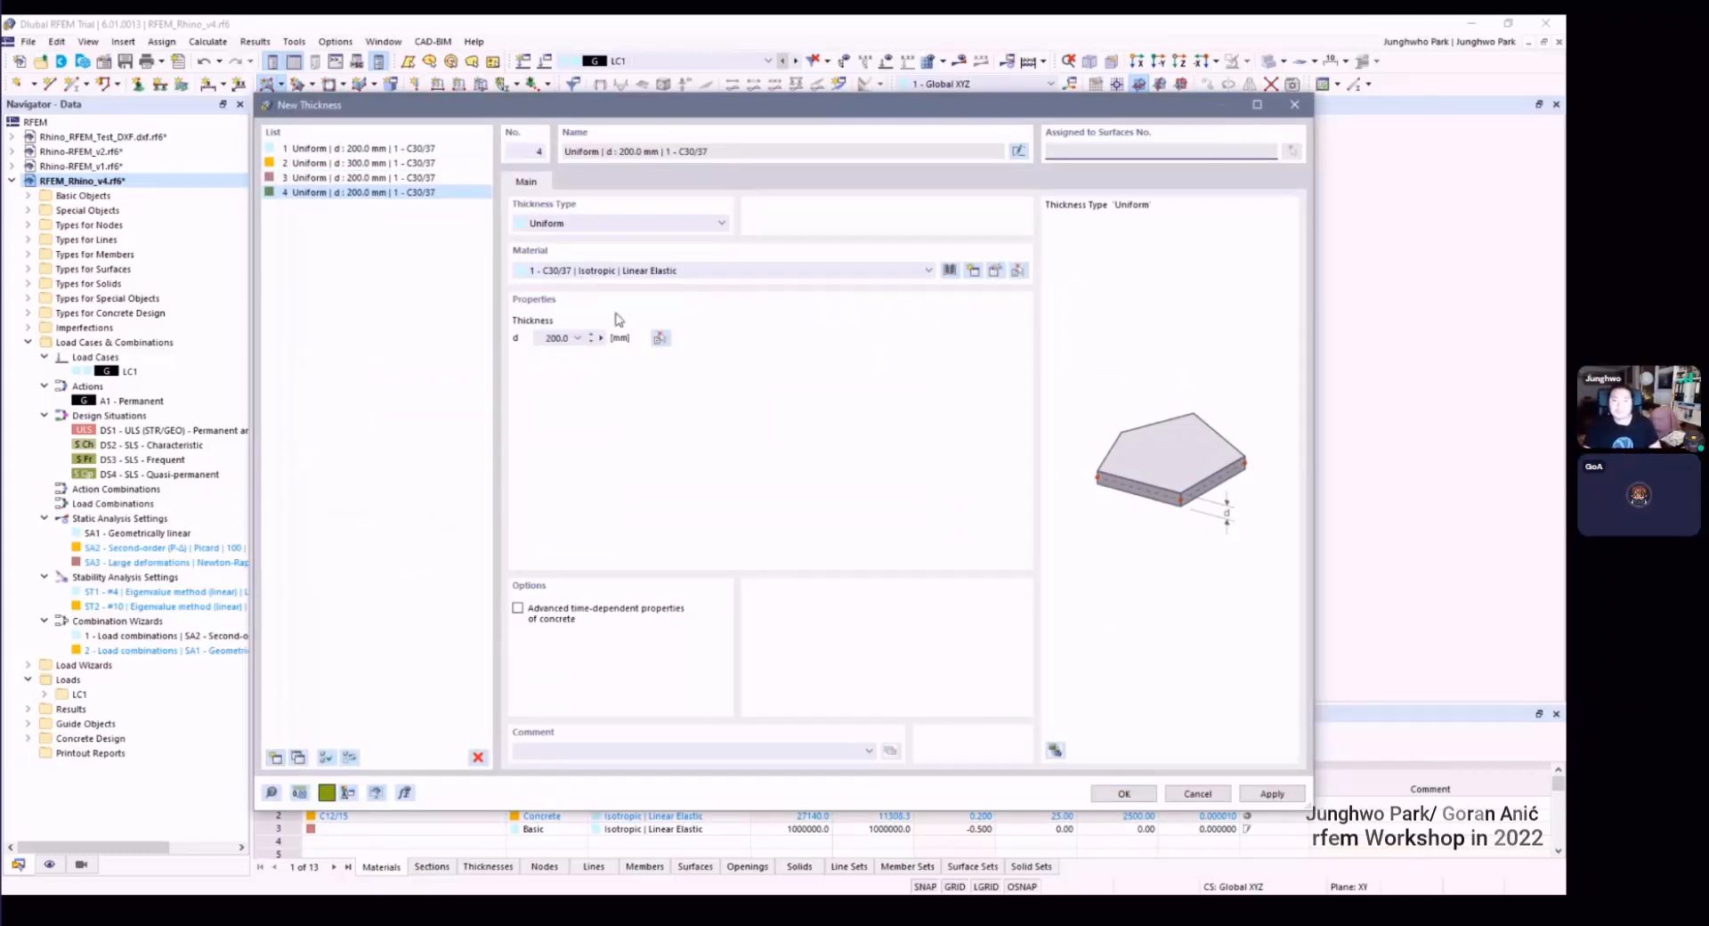
pyautogui.click(362, 197)
pyautogui.click(568, 337)
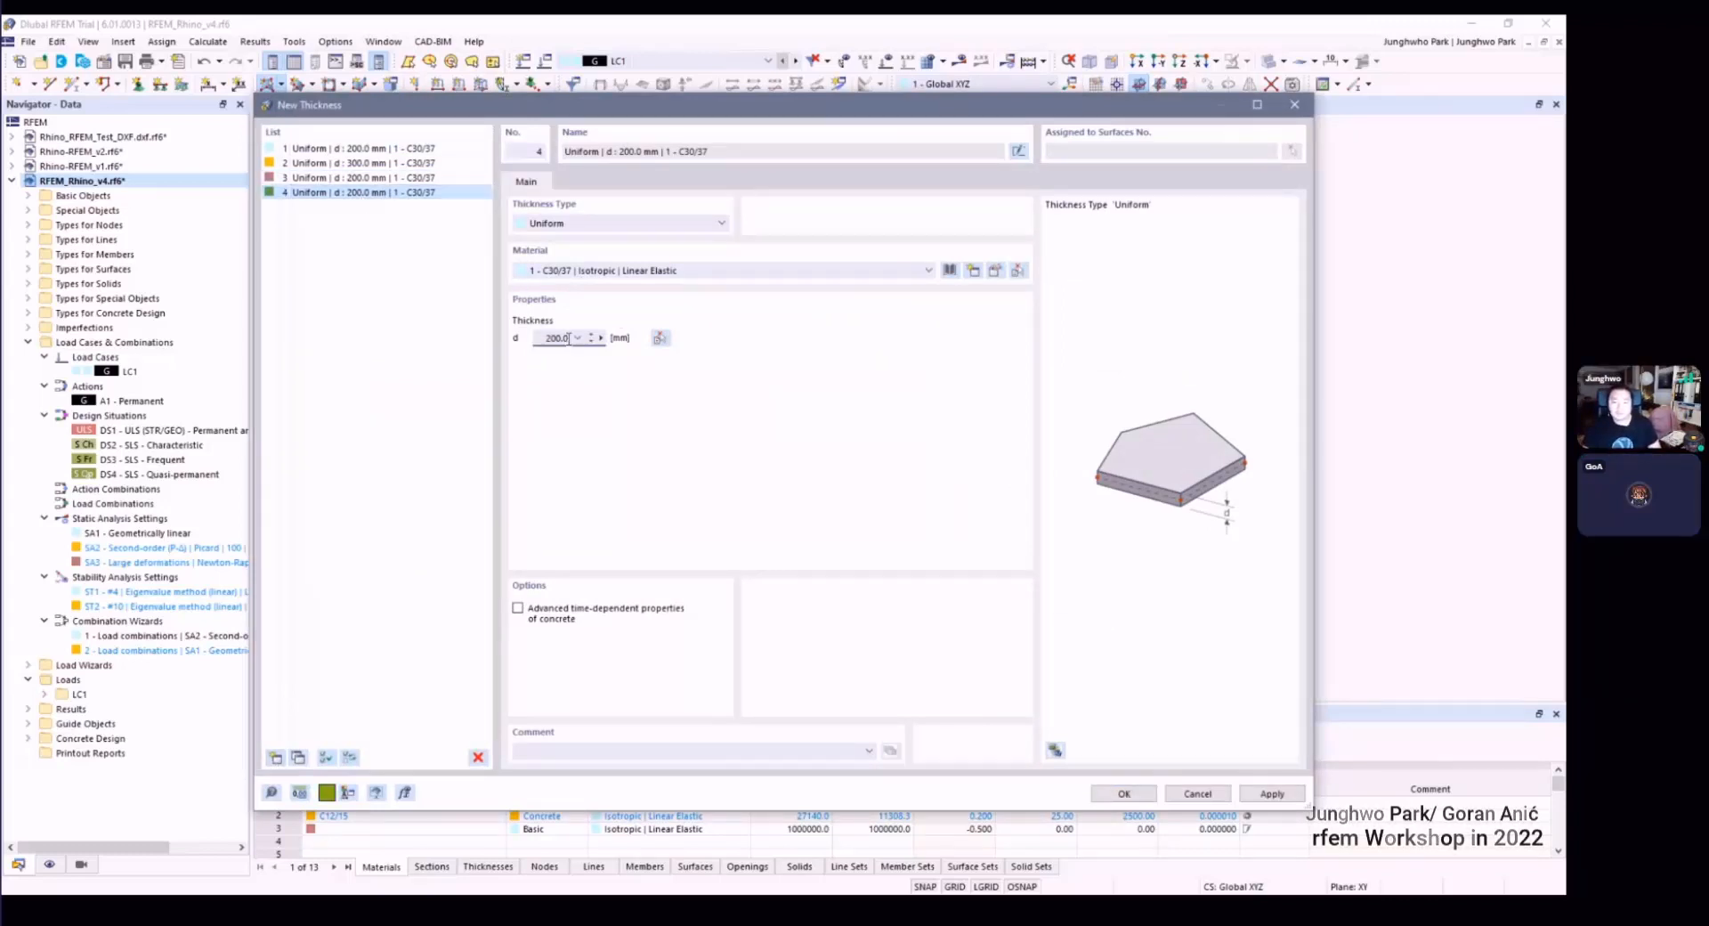
pyautogui.write('400')
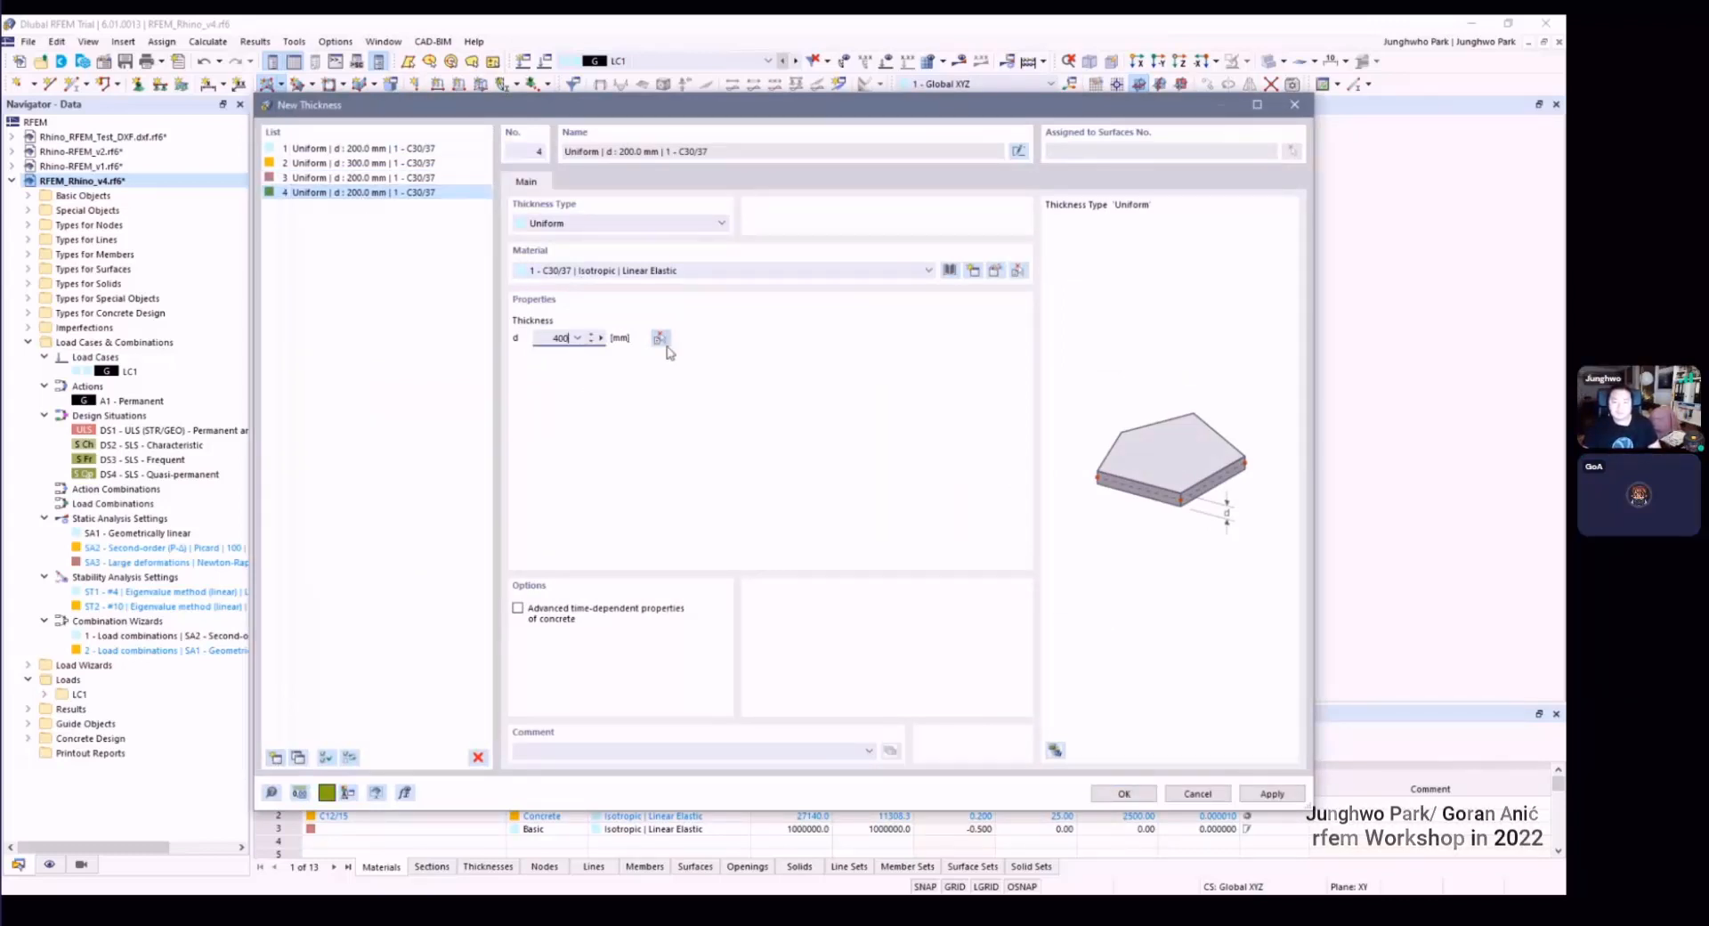
pyautogui.click(702, 276)
pyautogui.click(780, 384)
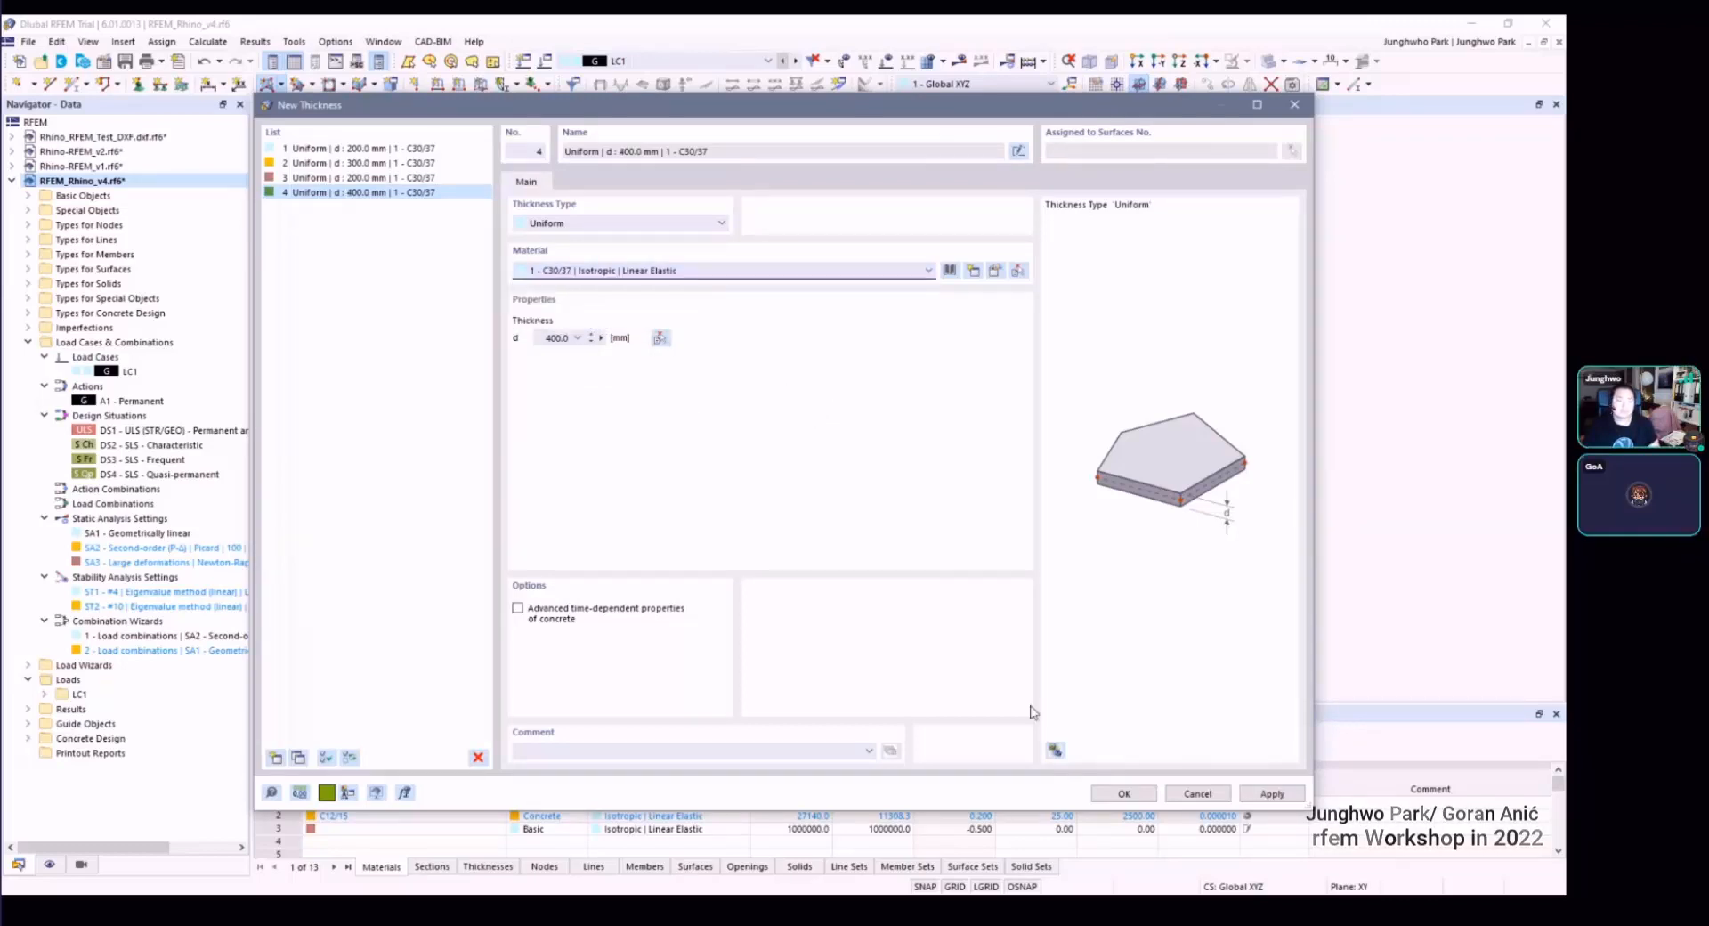
pyautogui.click(1211, 794)
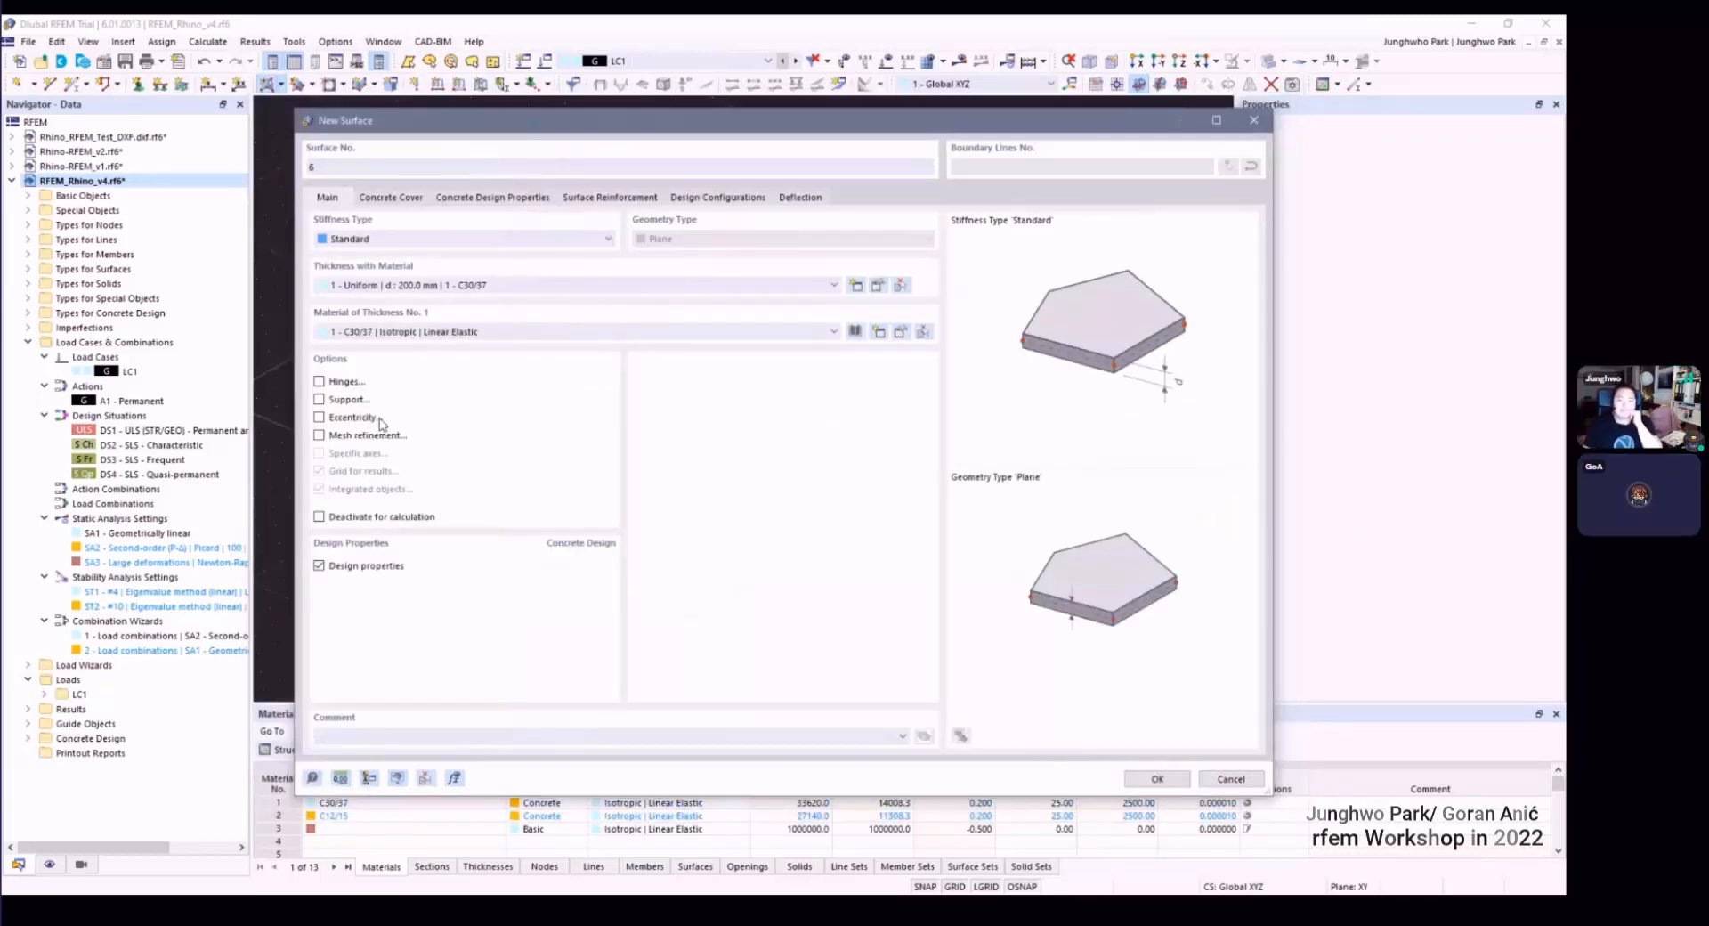
# Step: Create the plane surface with thickness 1 bounded by the four lines of the copied square outline
pyautogui.click(1157, 778)
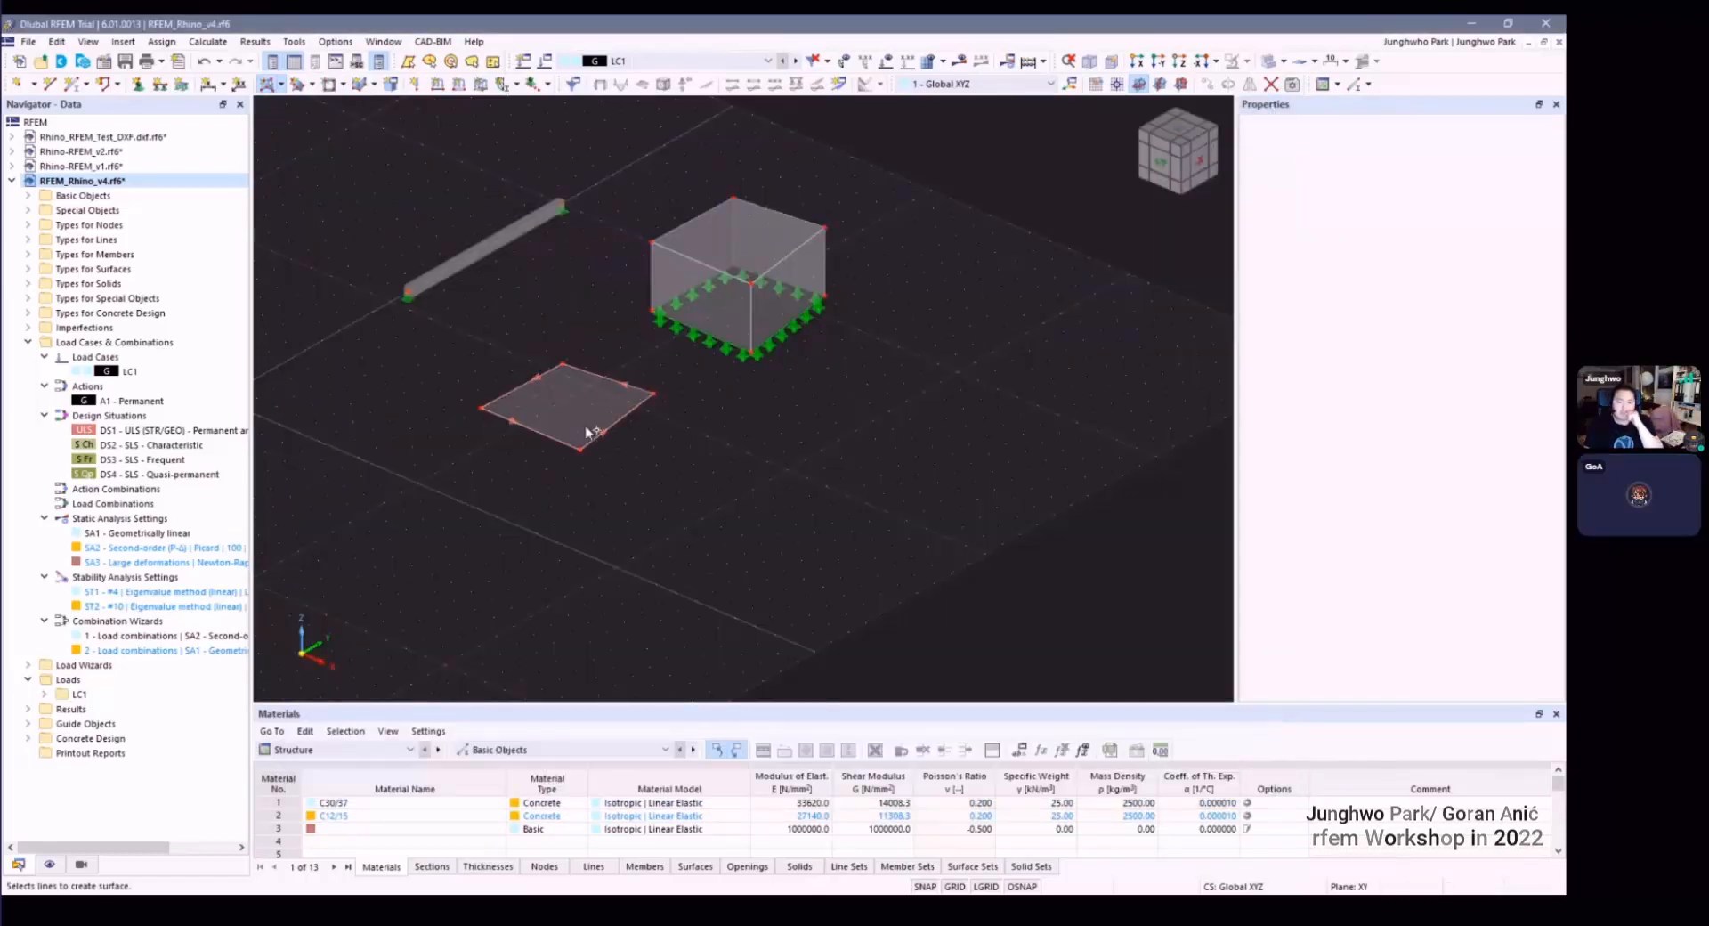
pyautogui.scroll(4, 606, 435)
pyautogui.scroll(-3, 614, 435)
pyautogui.scroll(1, 657, 432)
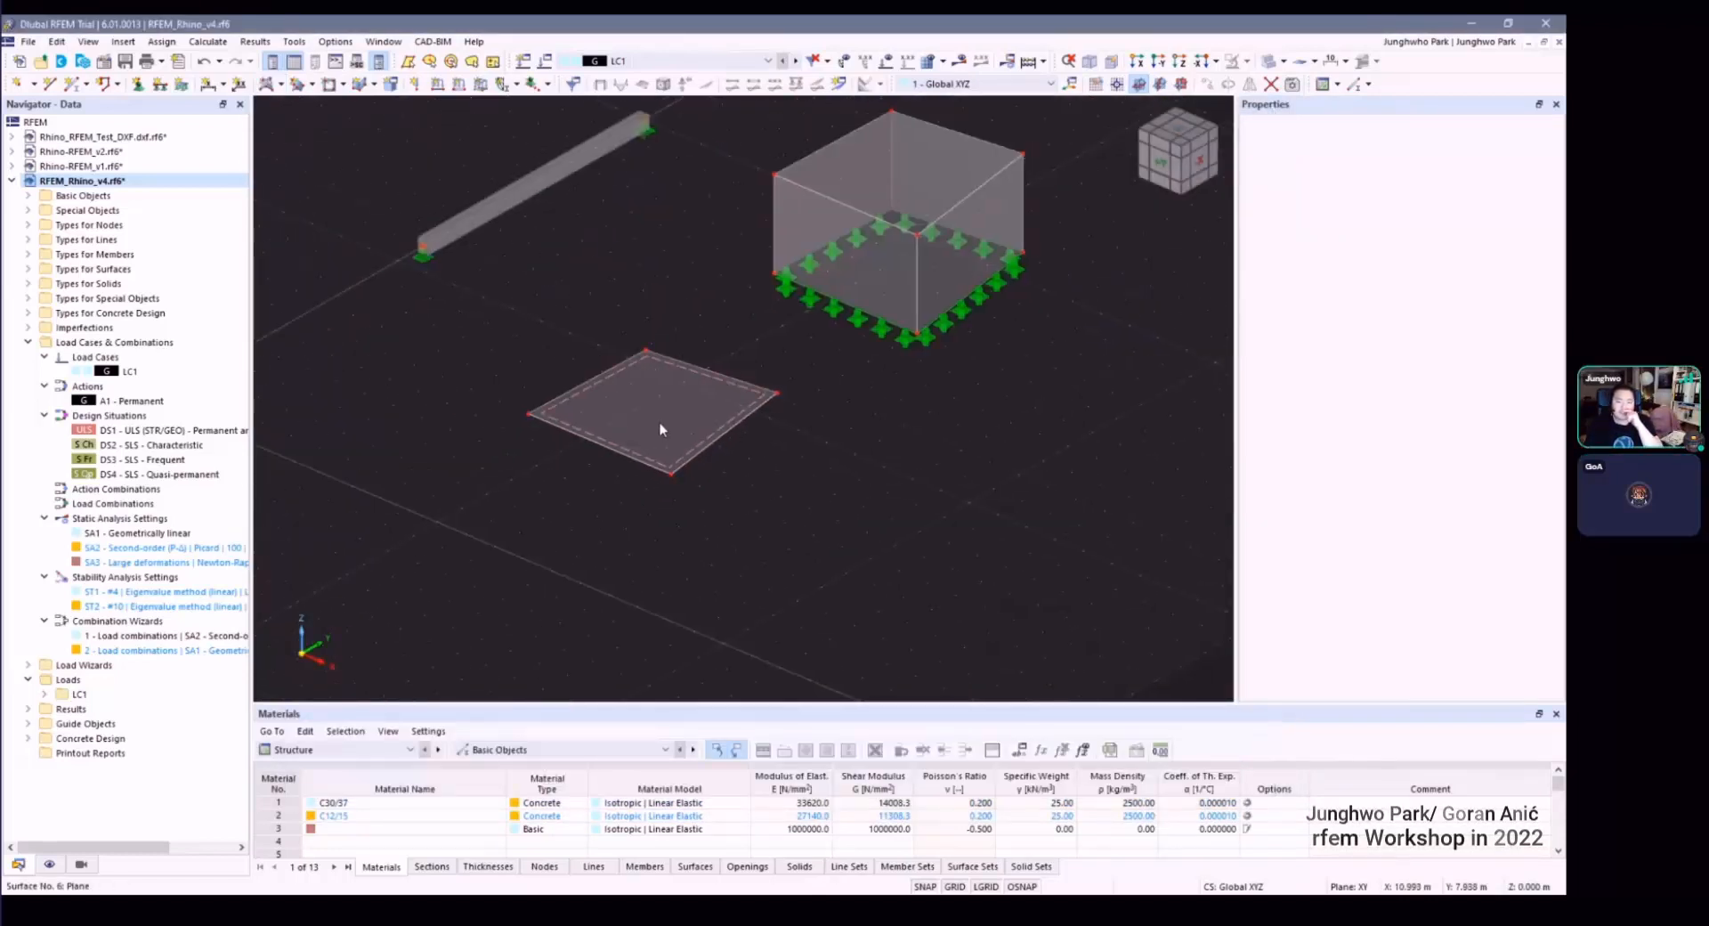
pyautogui.keyDown('ctrl'); pyautogui.moveTo(721, 385); pyautogui.dragTo(397, 225, button='middle'); pyautogui.keyUp('ctrl')
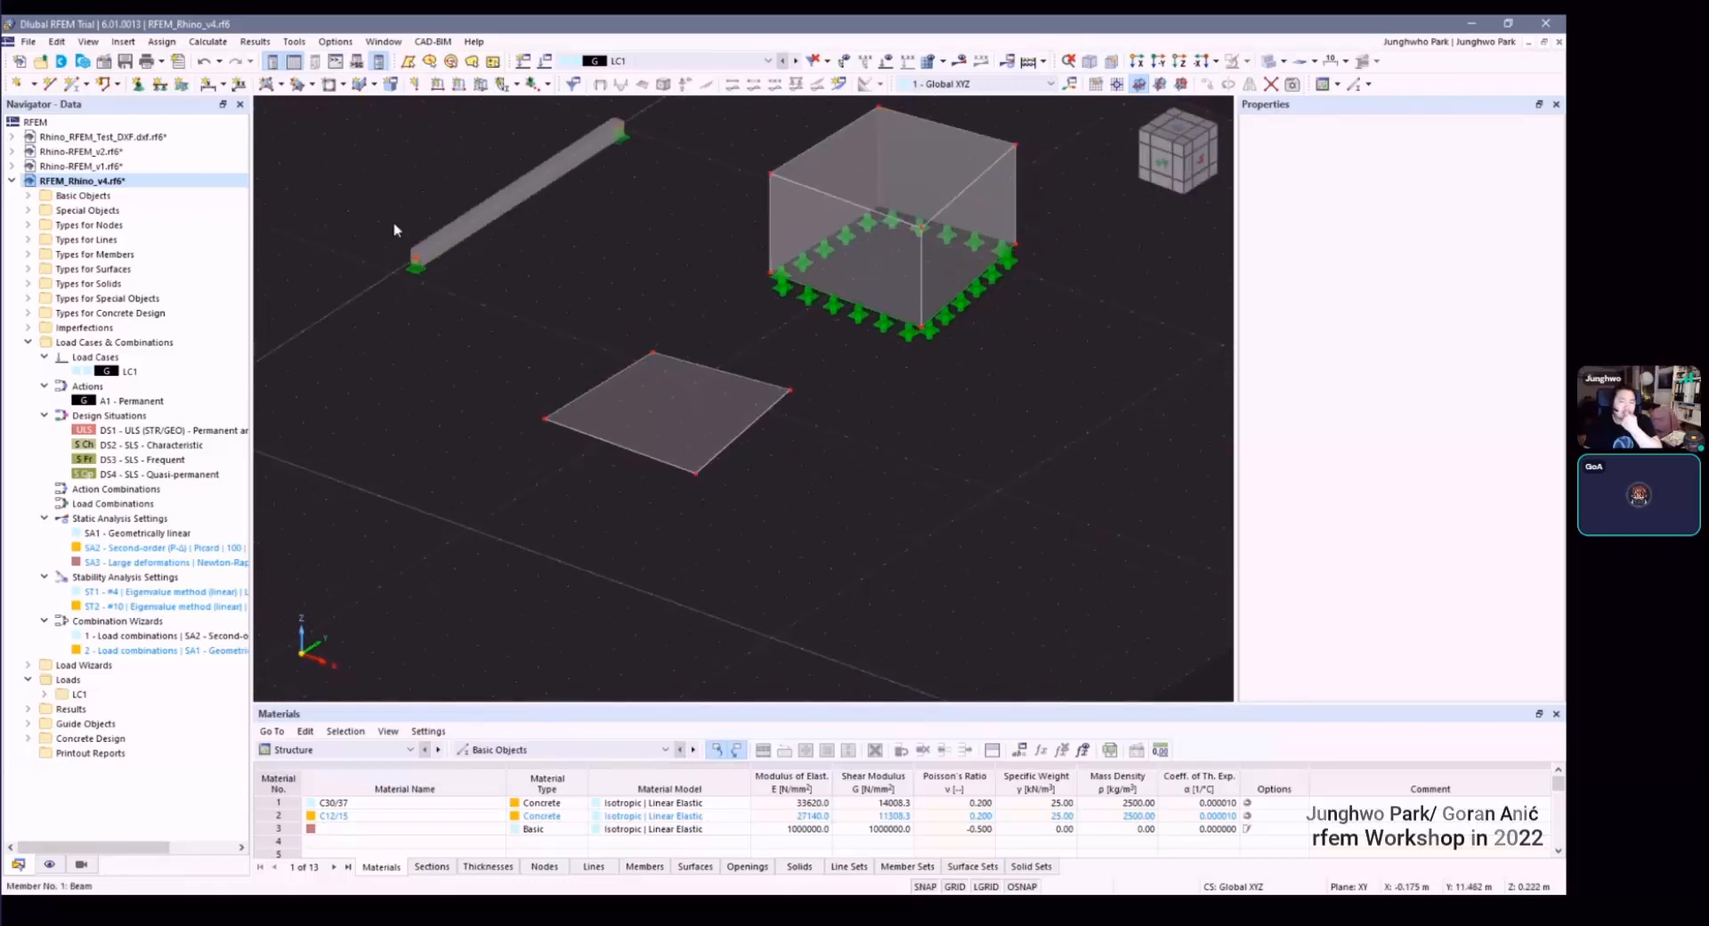
# Step: Look at surface support 1 and its edit options in the surface support assignment
pyautogui.click(181, 86)
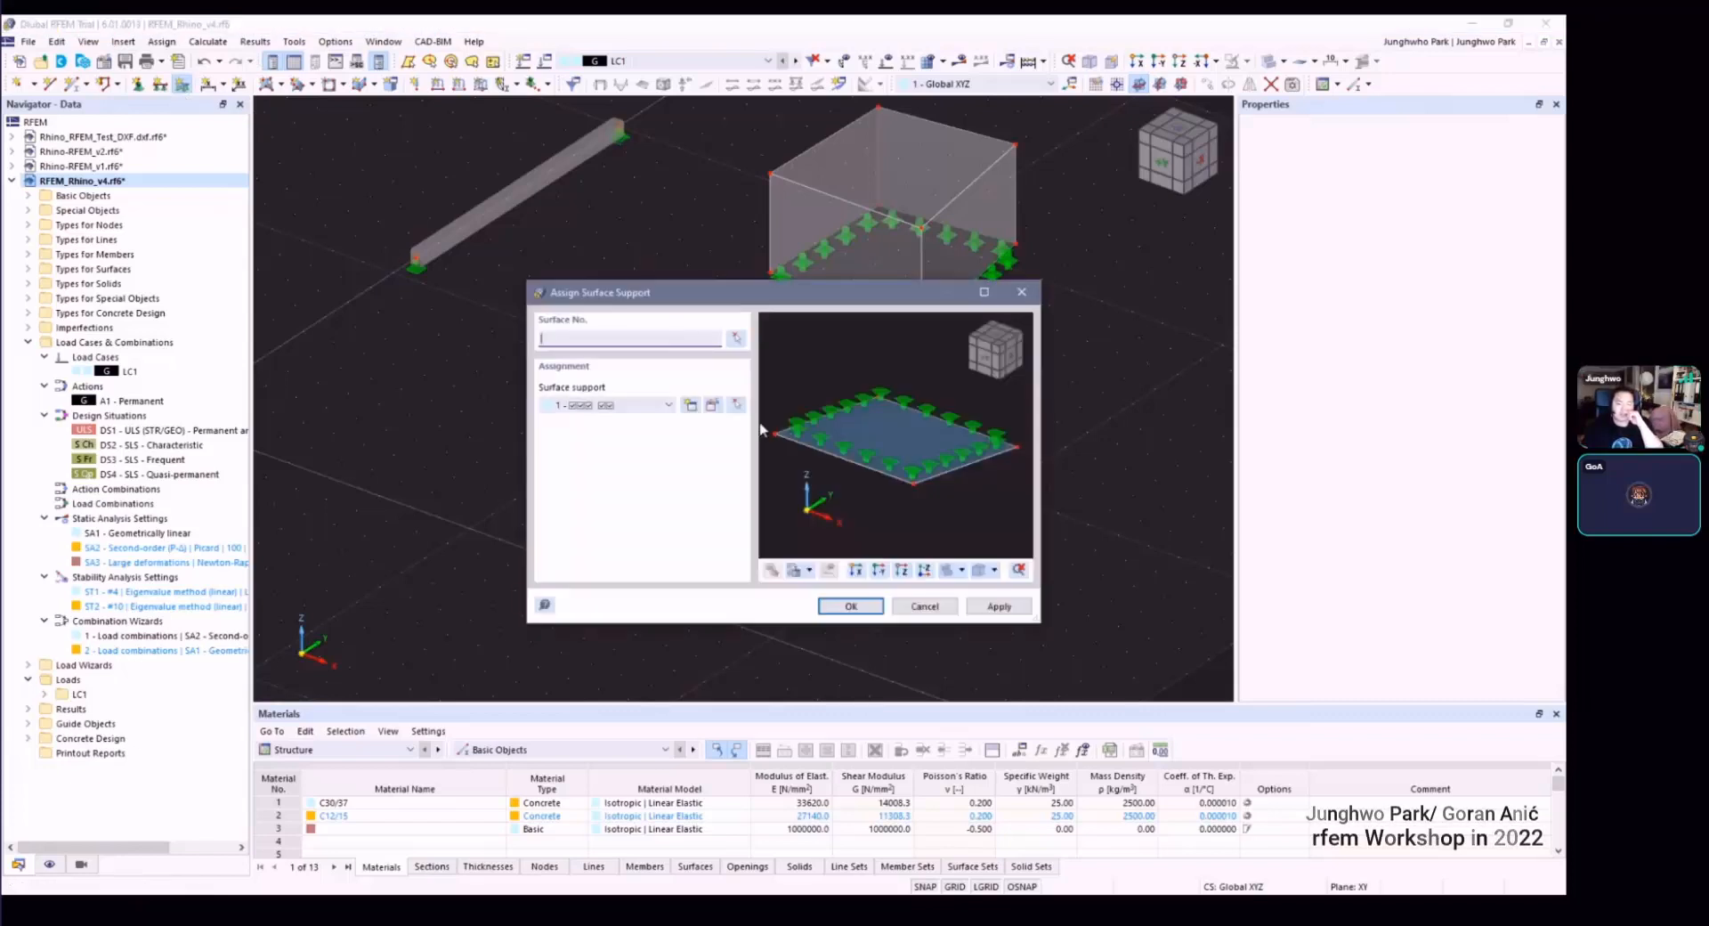
pyautogui.scroll(1, 932, 471)
pyautogui.scroll(-2, 804, 419)
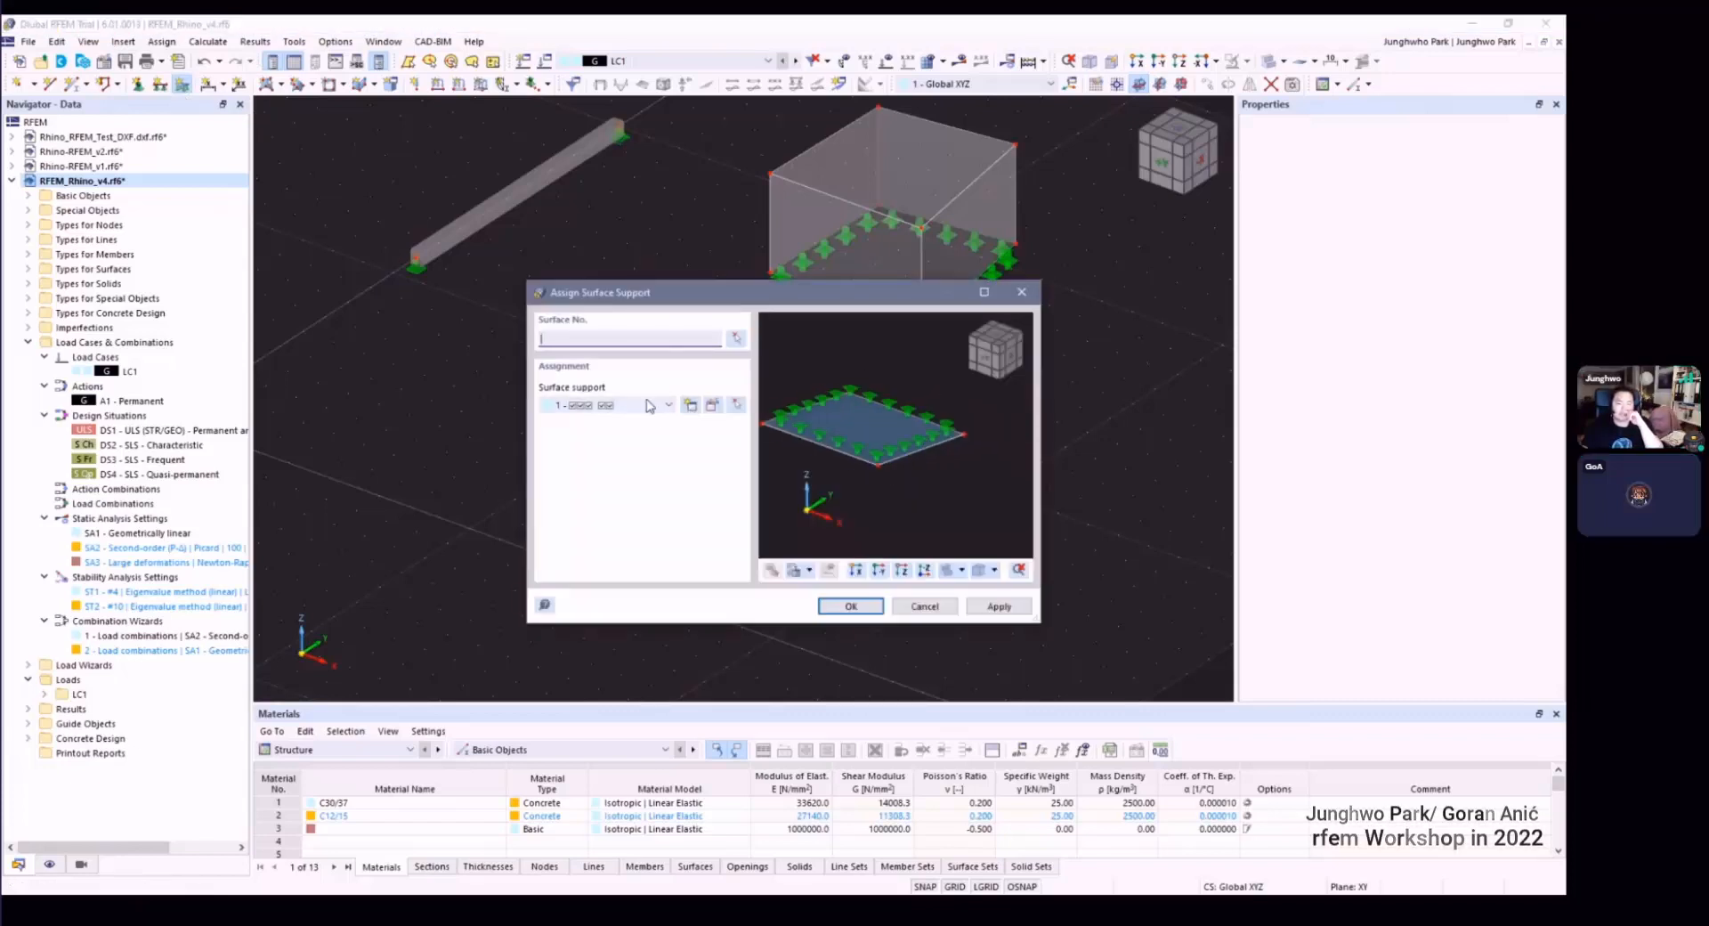
pyautogui.click(713, 406)
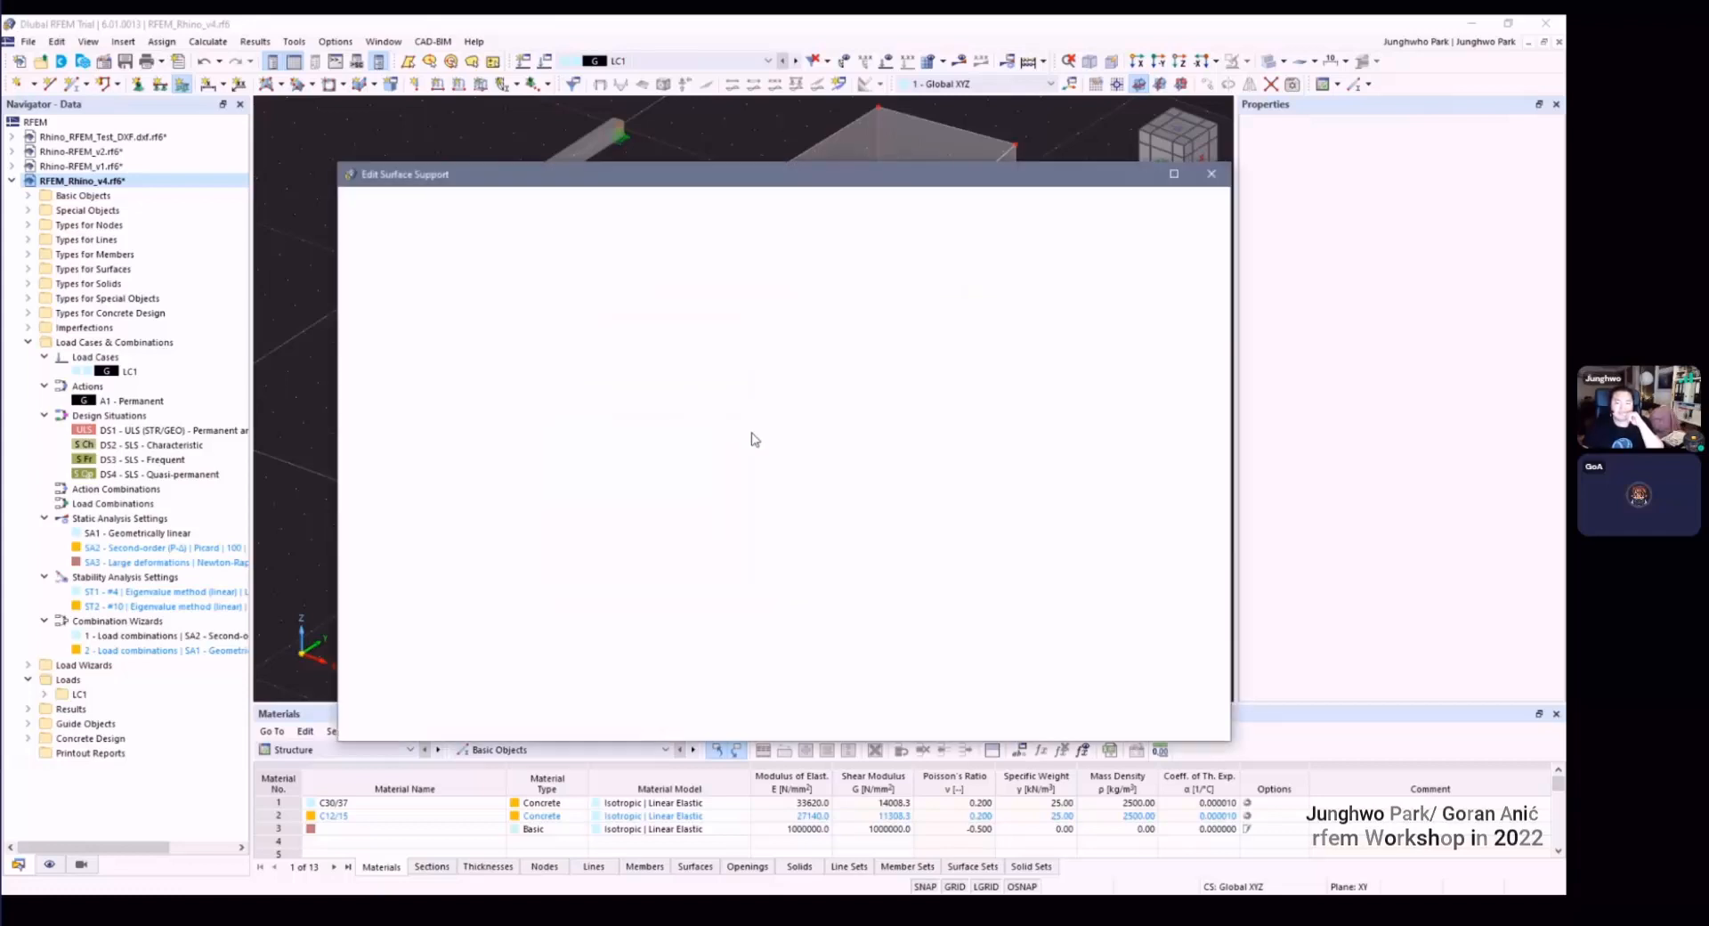
pyautogui.press('Escape')
pyautogui.press('Escape')
# Step: Turn on the display of the local x, y, z axis systems for all surfaces
pyautogui.rightClick(704, 410)
pyautogui.click(685, 415)
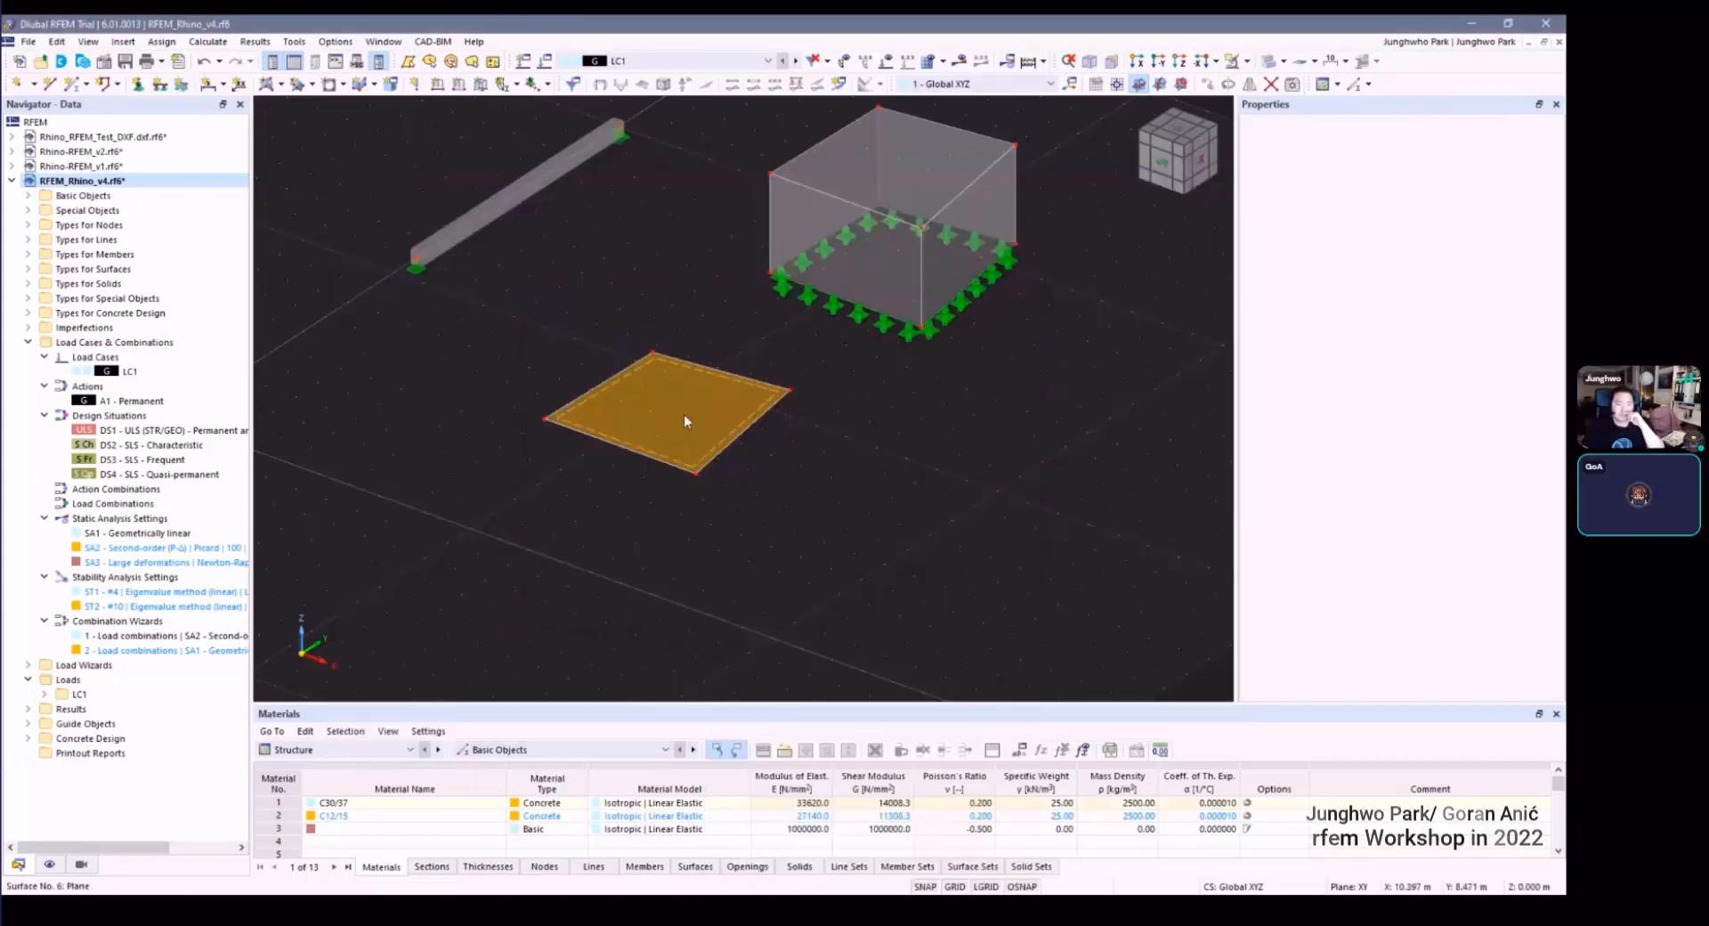
pyautogui.click(49, 864)
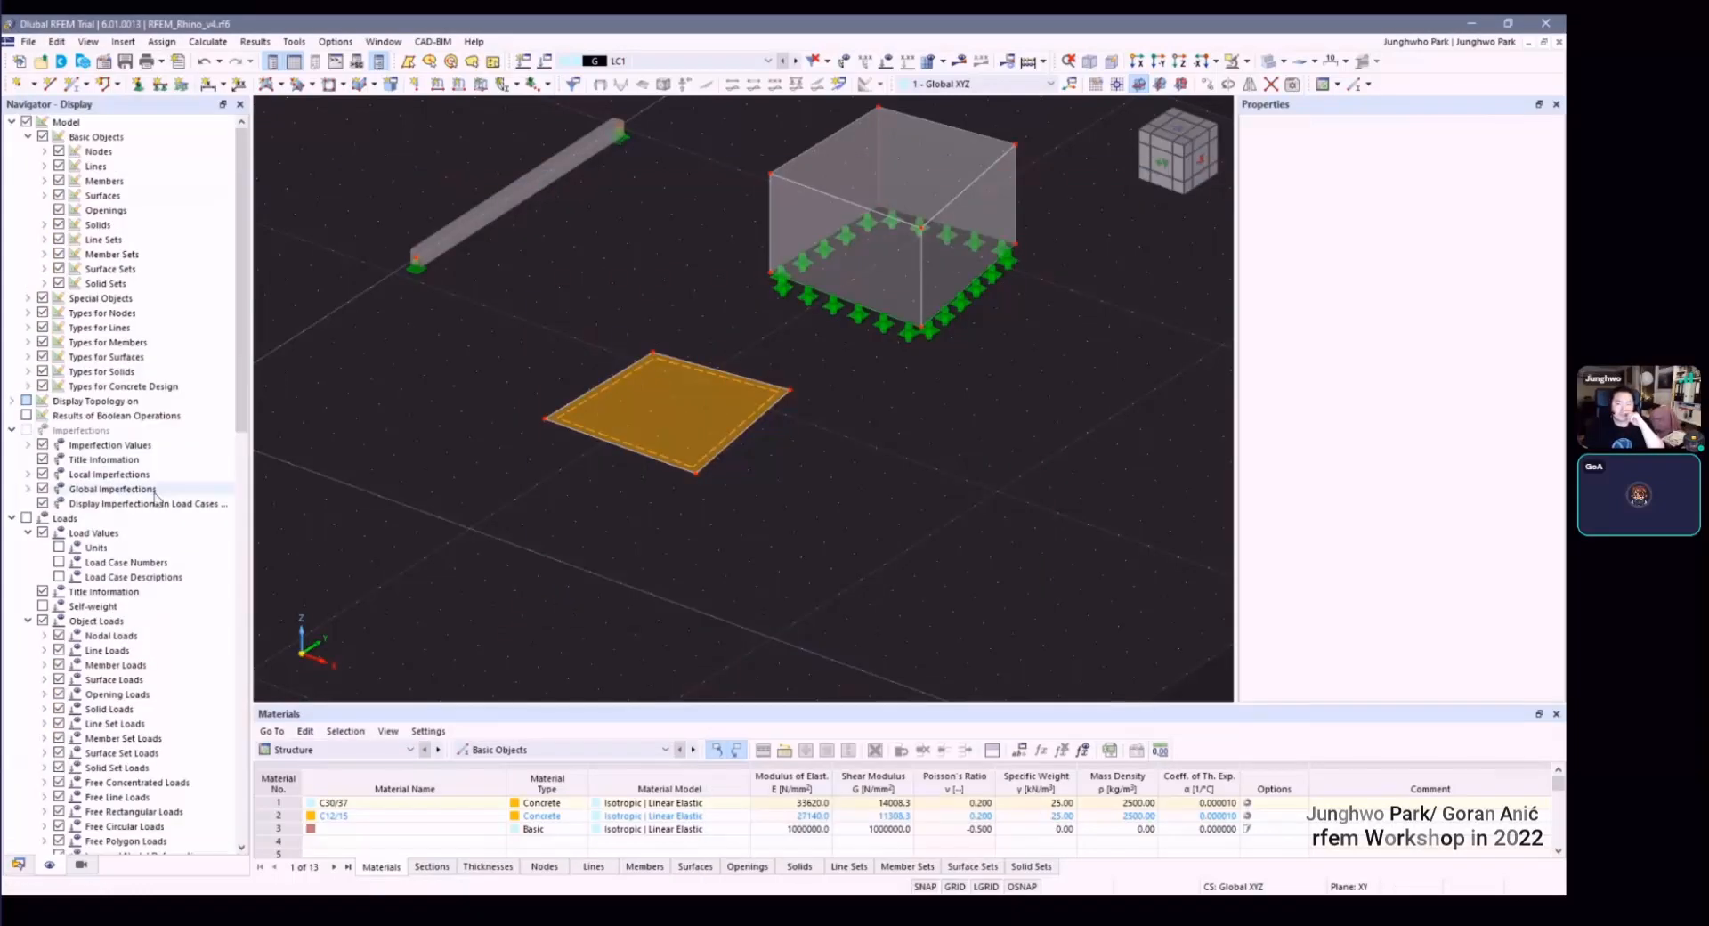
pyautogui.scroll(-2, 158, 496)
pyautogui.scroll(1, 134, 383)
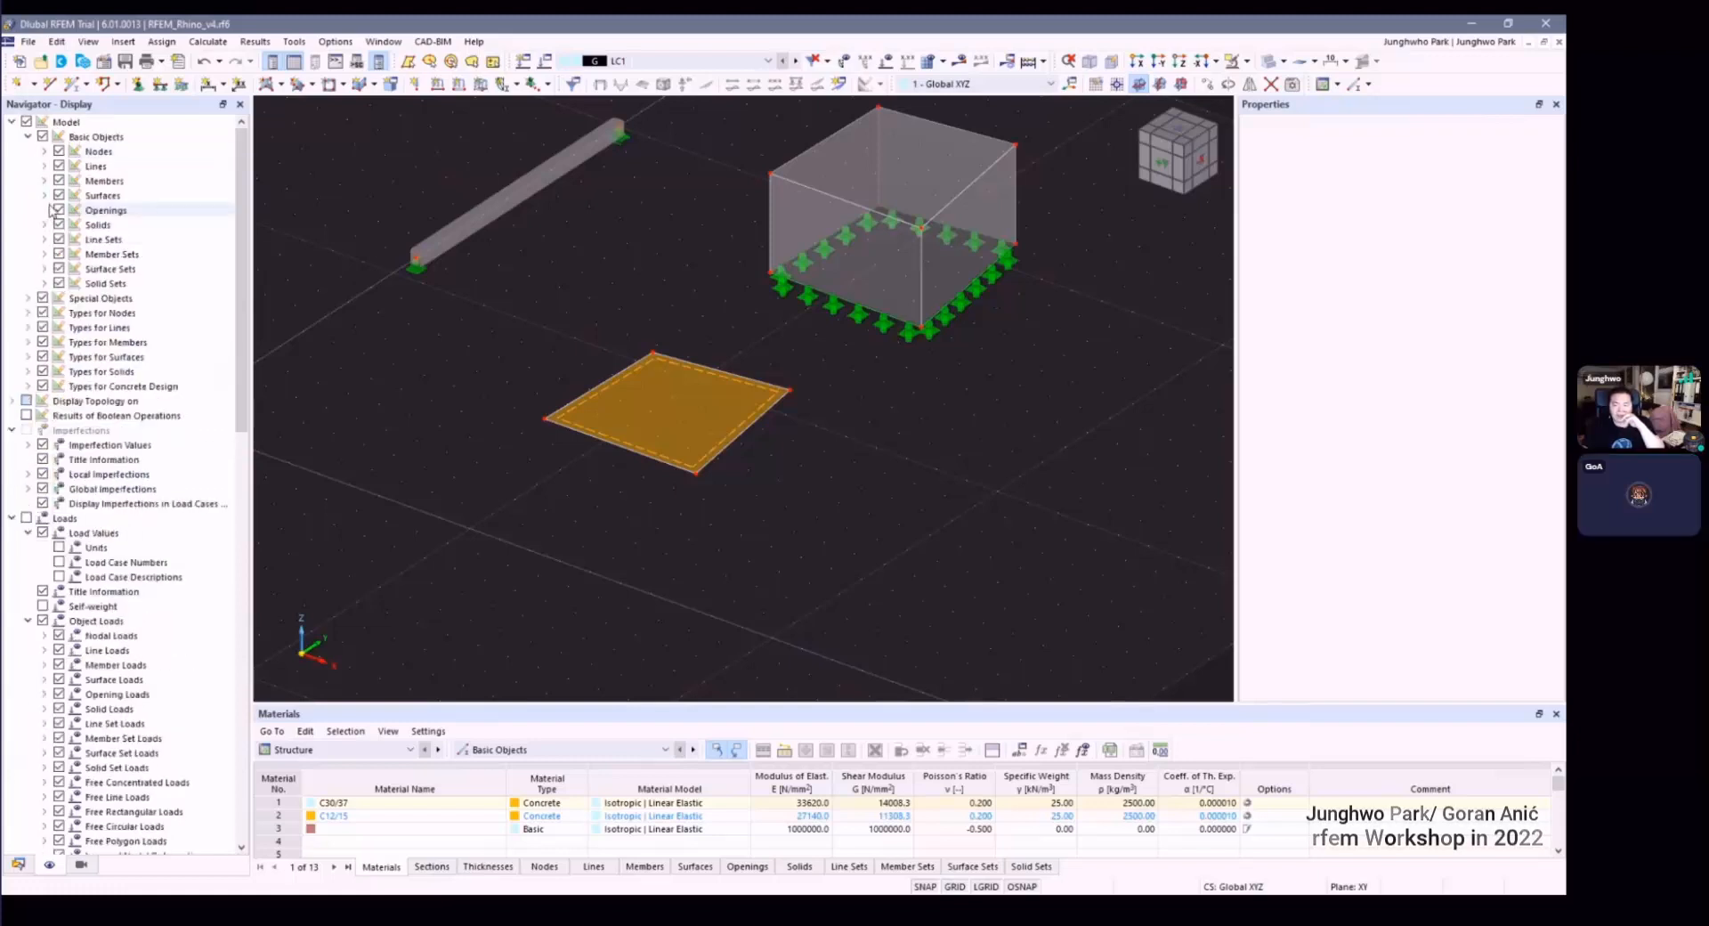
pyautogui.click(44, 195)
pyautogui.click(75, 240)
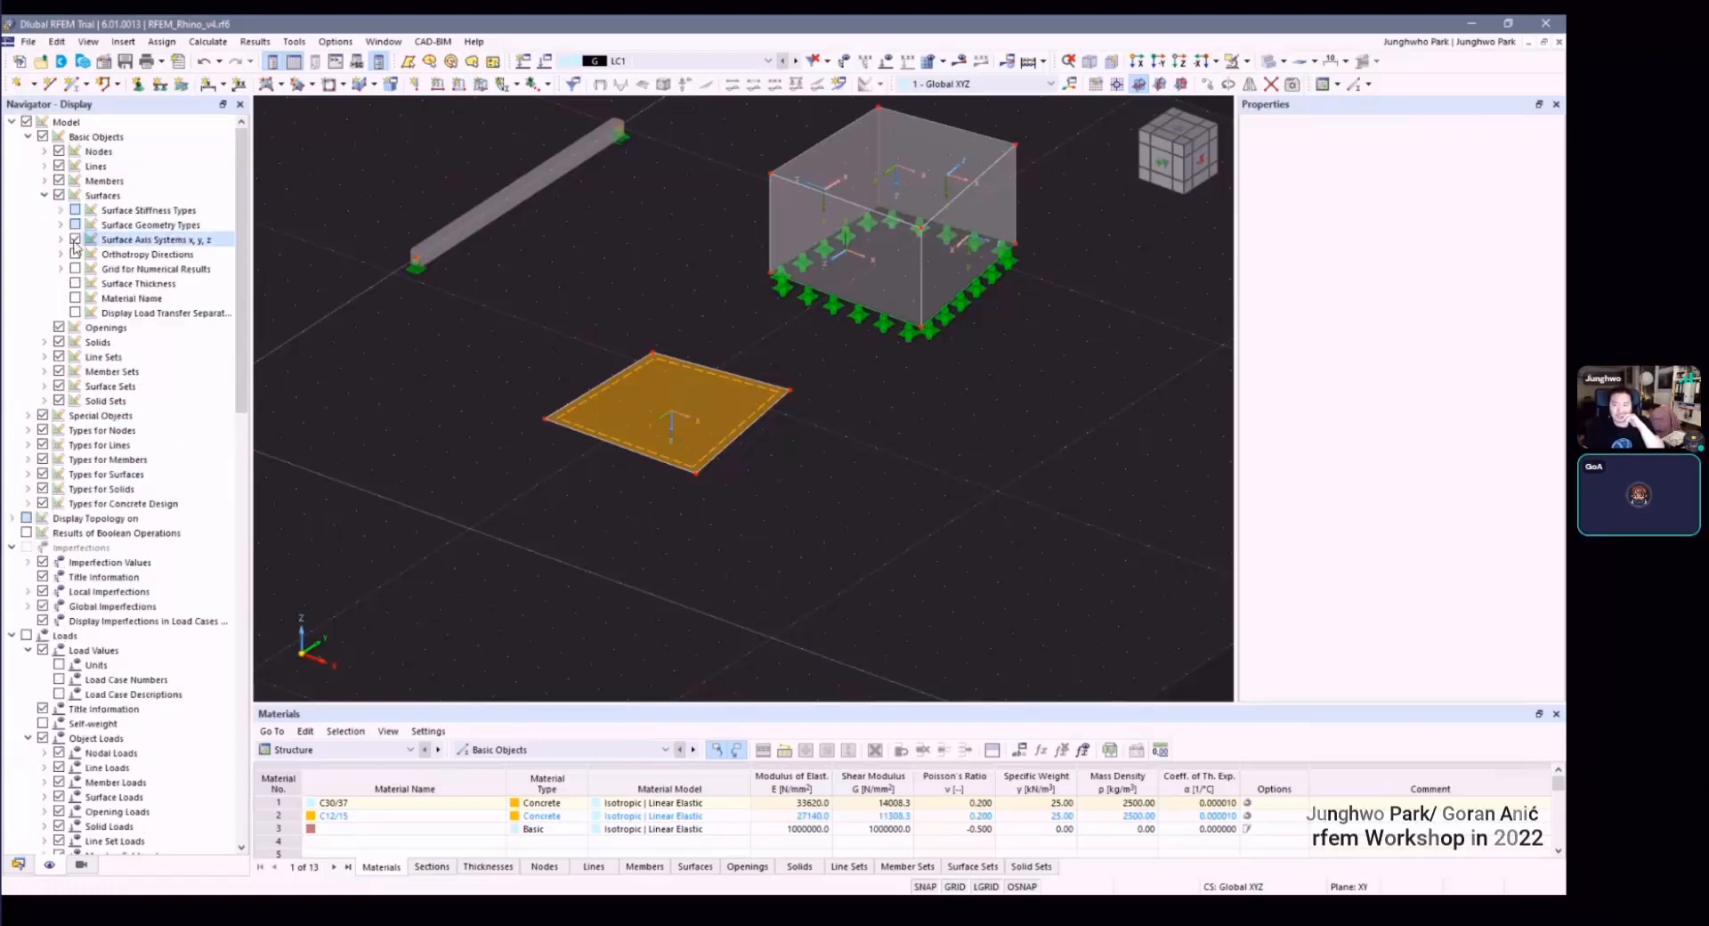
pyautogui.click(791, 469)
pyautogui.scroll(-3, 785, 453)
pyautogui.moveTo(778, 437)
pyautogui.mouseDown(button='middle')
pyautogui.moveTo(771, 457)
pyautogui.moveTo(716, 411)
pyautogui.moveTo(778, 428)
pyautogui.mouseUp(button='middle')
pyautogui.scroll(3, 808, 408)
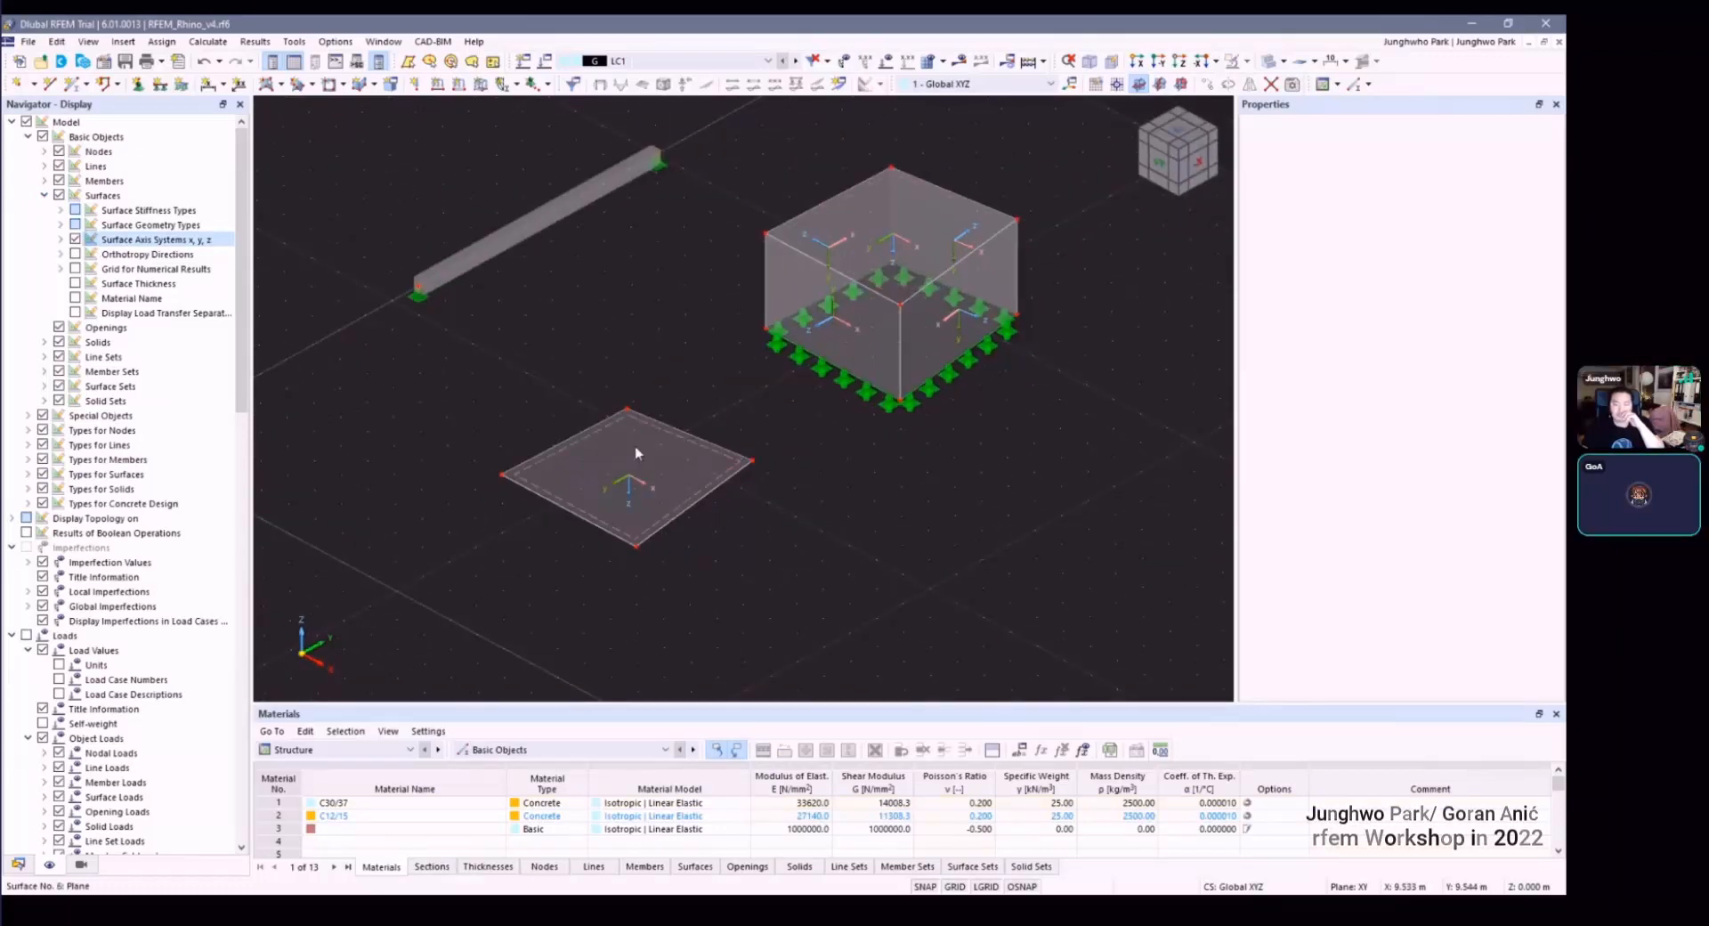
# Step: Reopen the surface support assignment for the slab and compare the fixities of the existing surface support definitions
pyautogui.keyDown('ctrl'); pyautogui.moveTo(633, 446); pyautogui.dragTo(677, 533, button='middle'); pyautogui.keyUp('ctrl')
pyautogui.scroll(2, 686, 500)
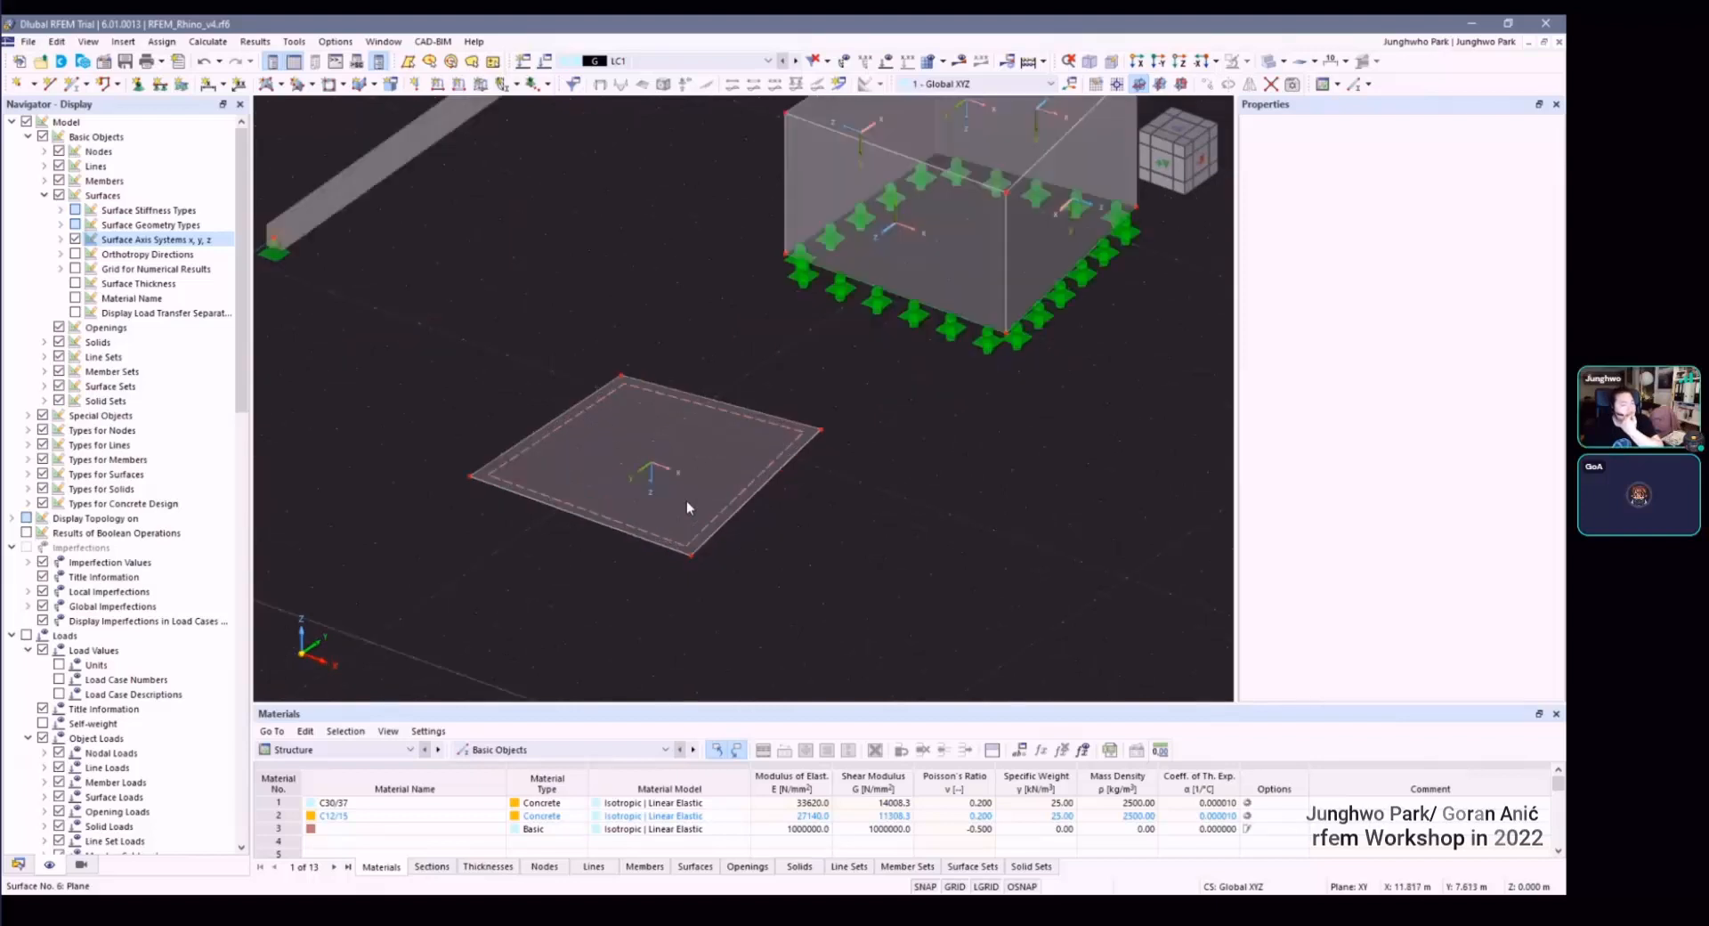
pyautogui.rightClick(687, 504)
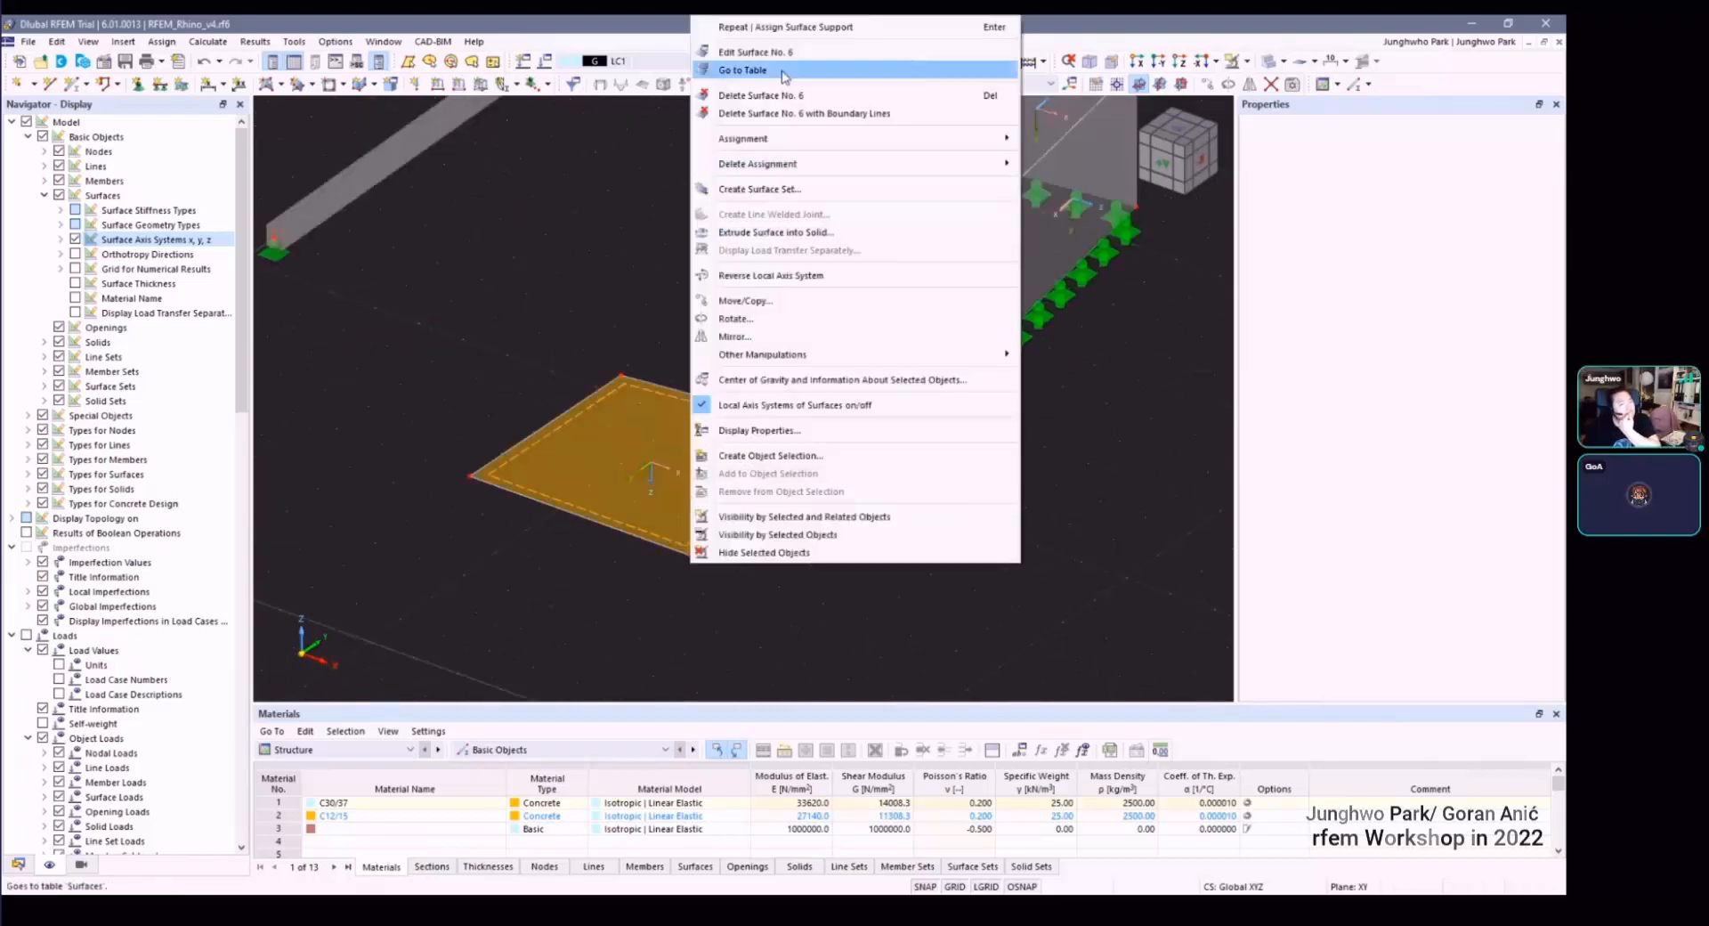
pyautogui.click(536, 105)
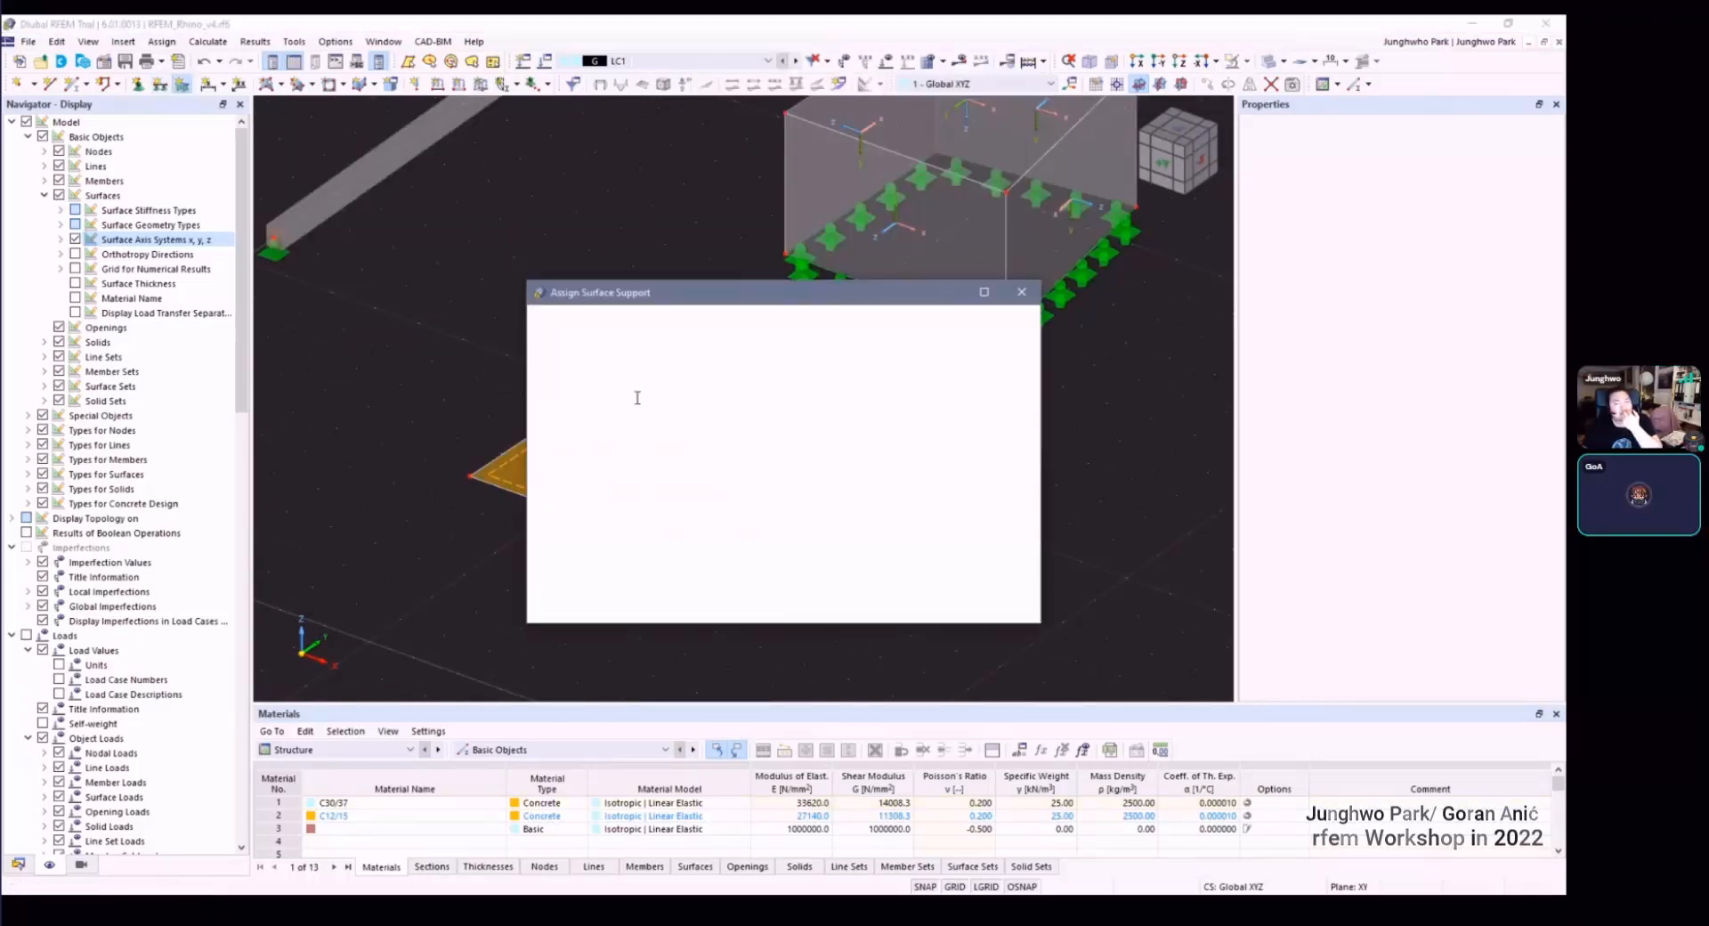
pyautogui.click(712, 406)
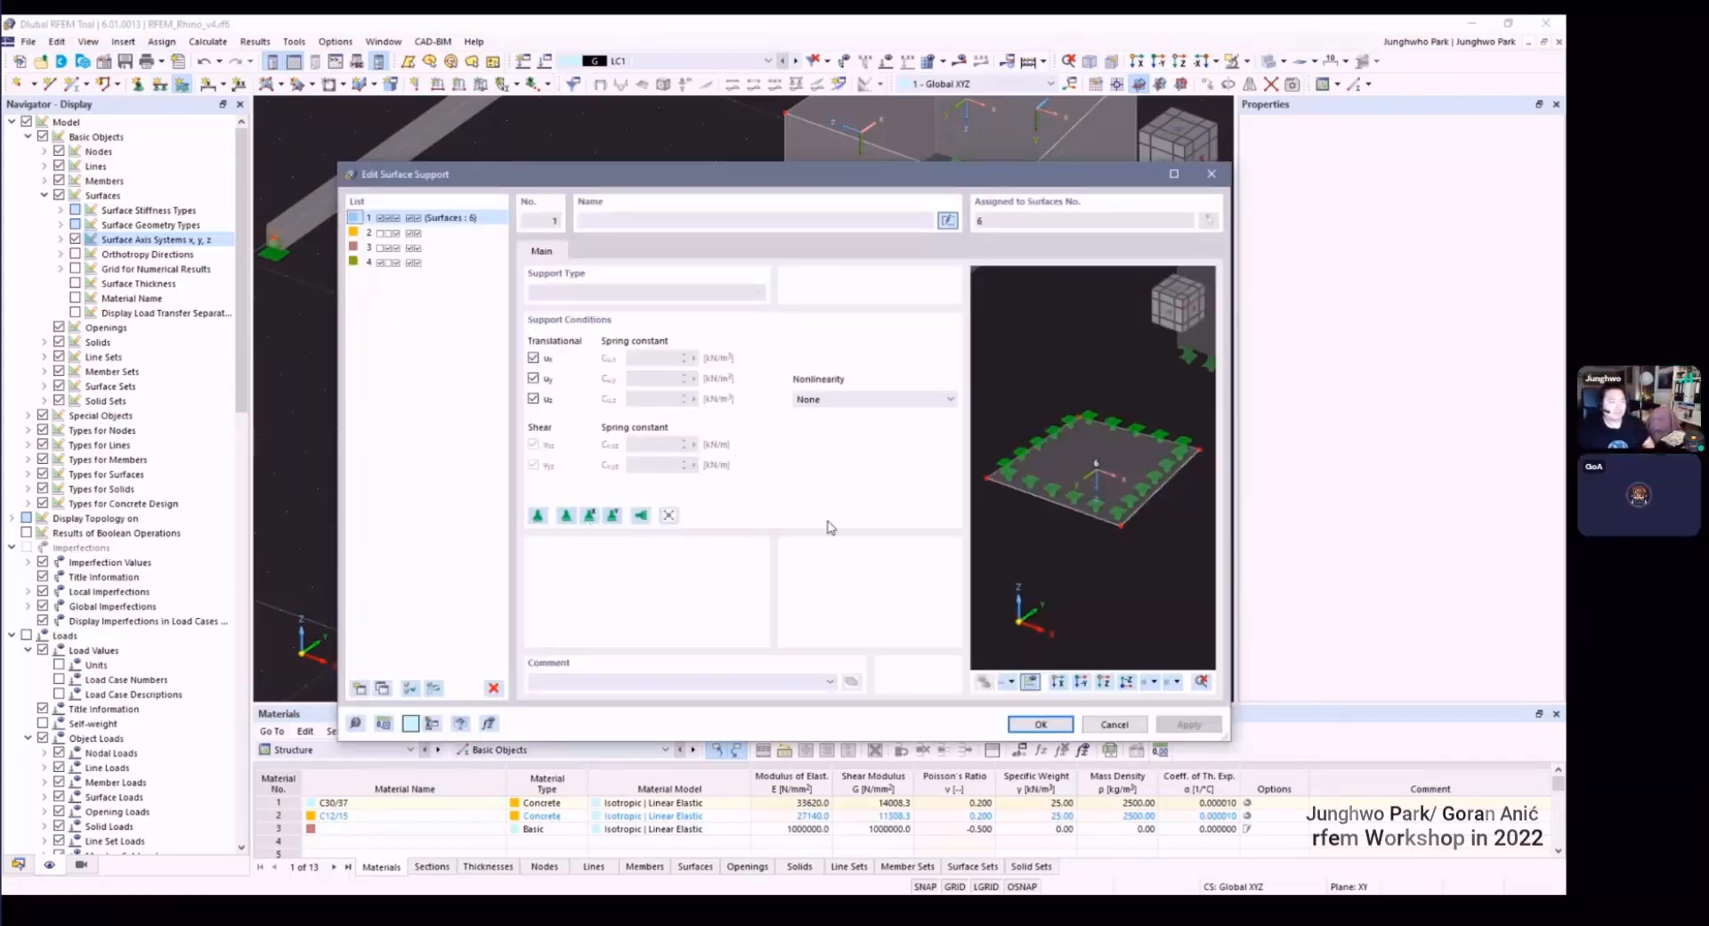
pyautogui.click(539, 517)
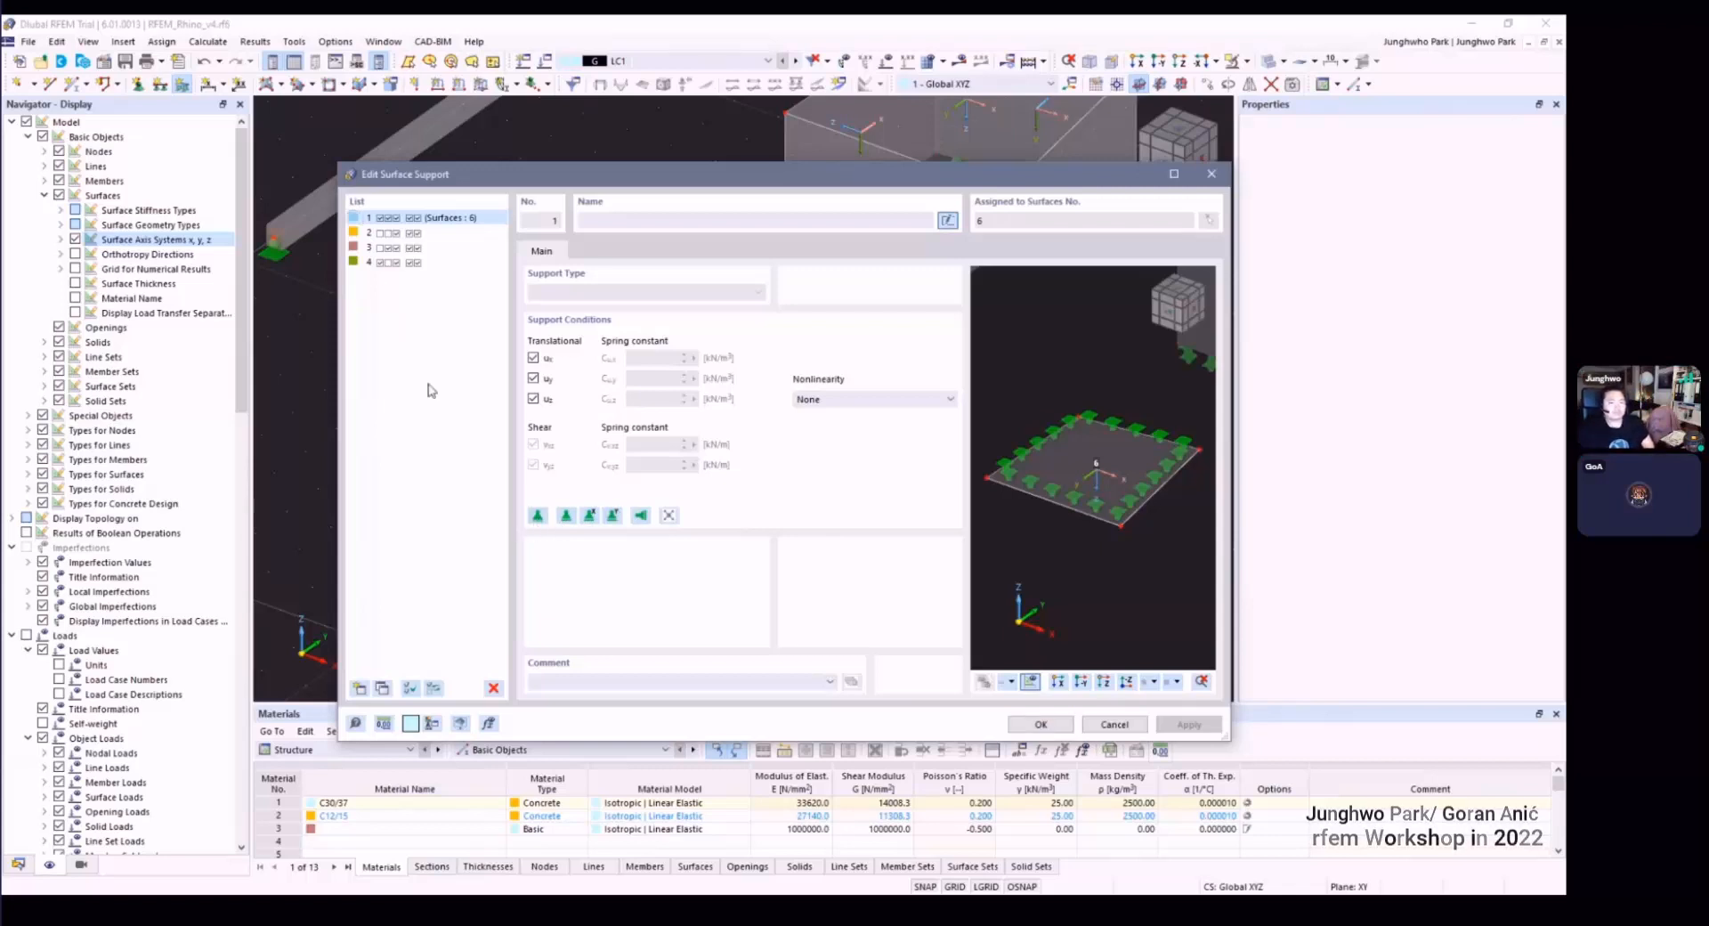
pyautogui.click(415, 249)
pyautogui.click(418, 264)
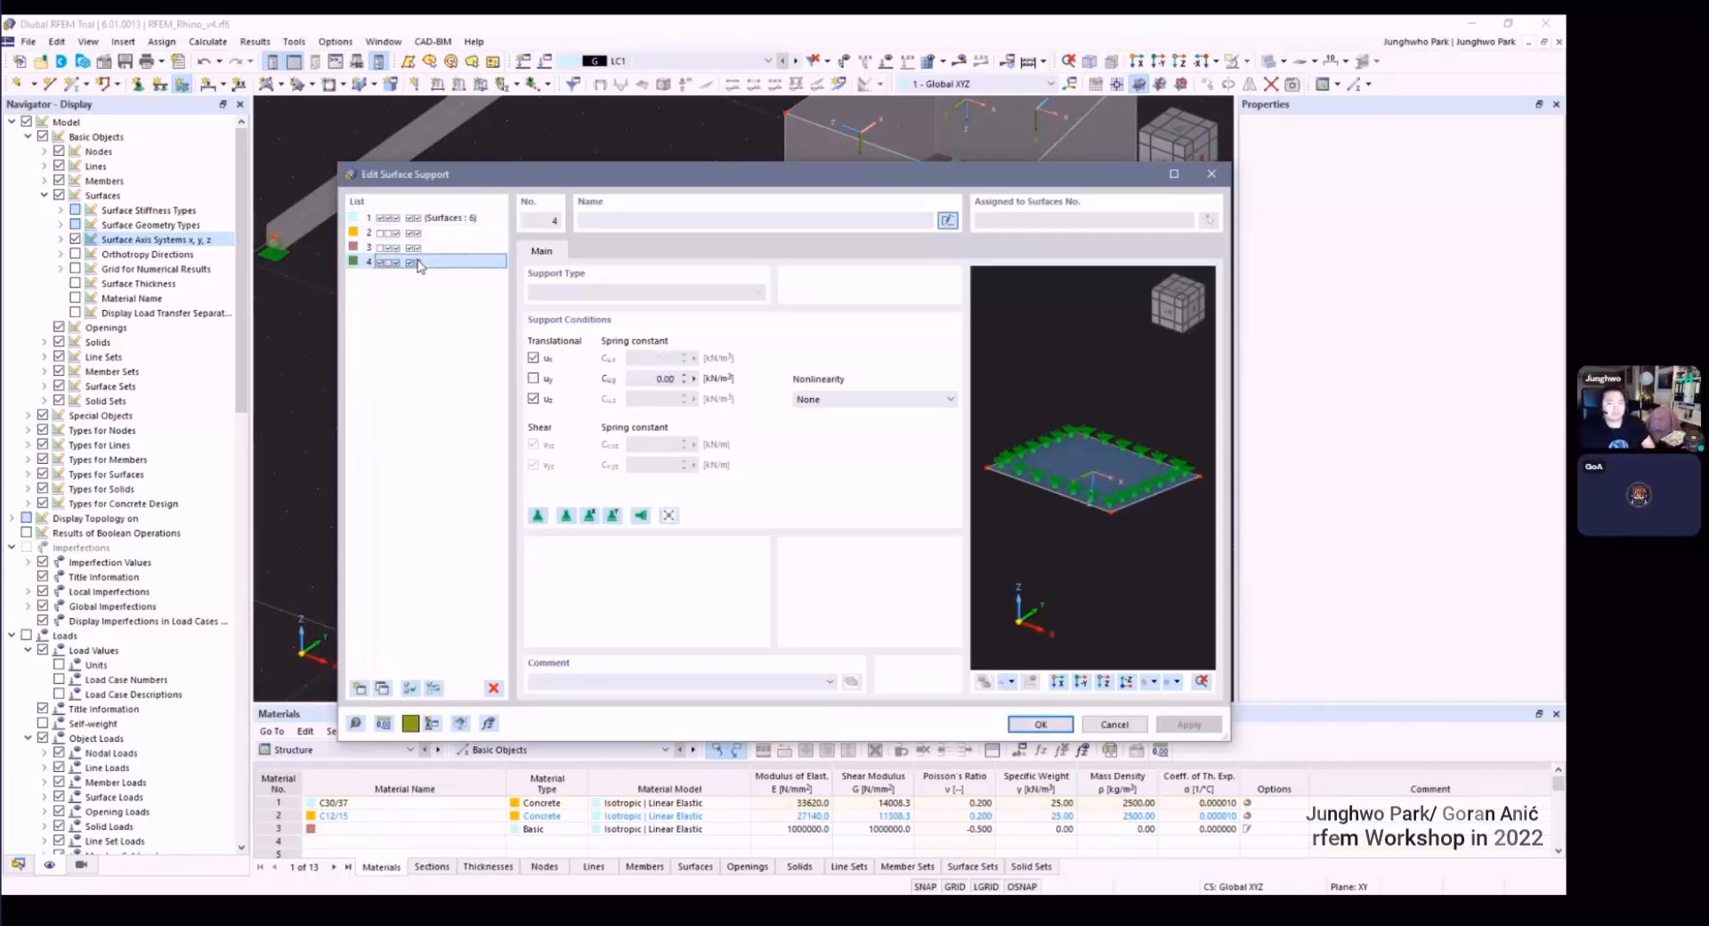
pyautogui.click(418, 220)
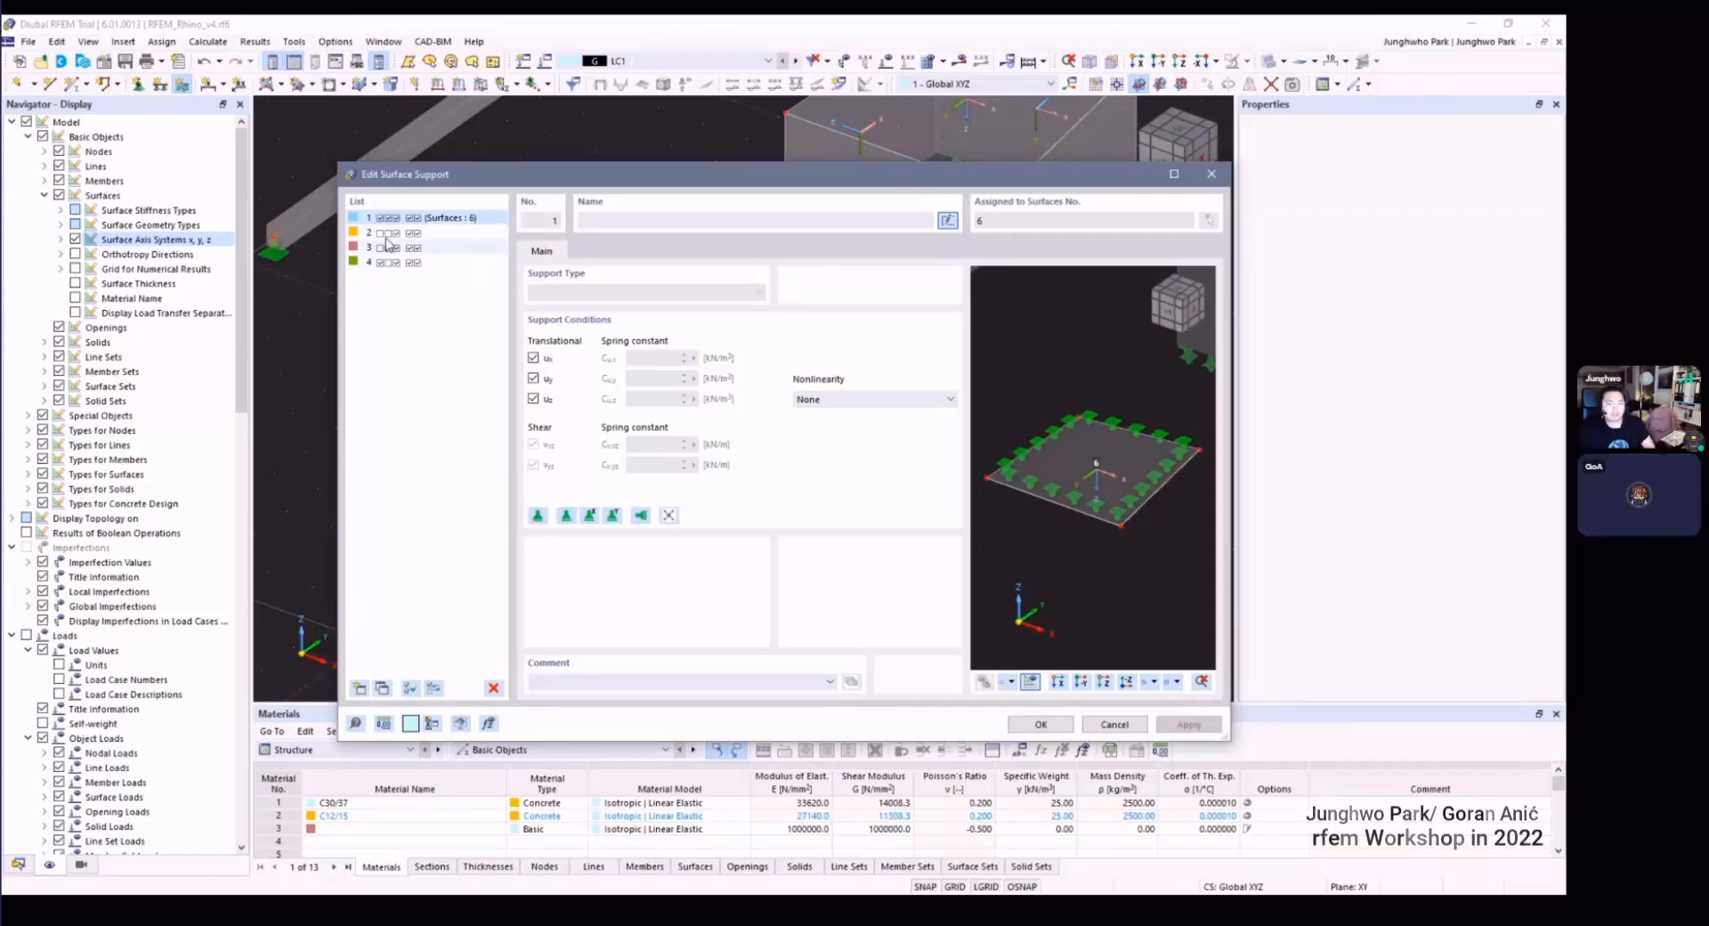
# Step: Add a new surface support definition and check its nonlinearity options, keeping None
pyautogui.click(359, 688)
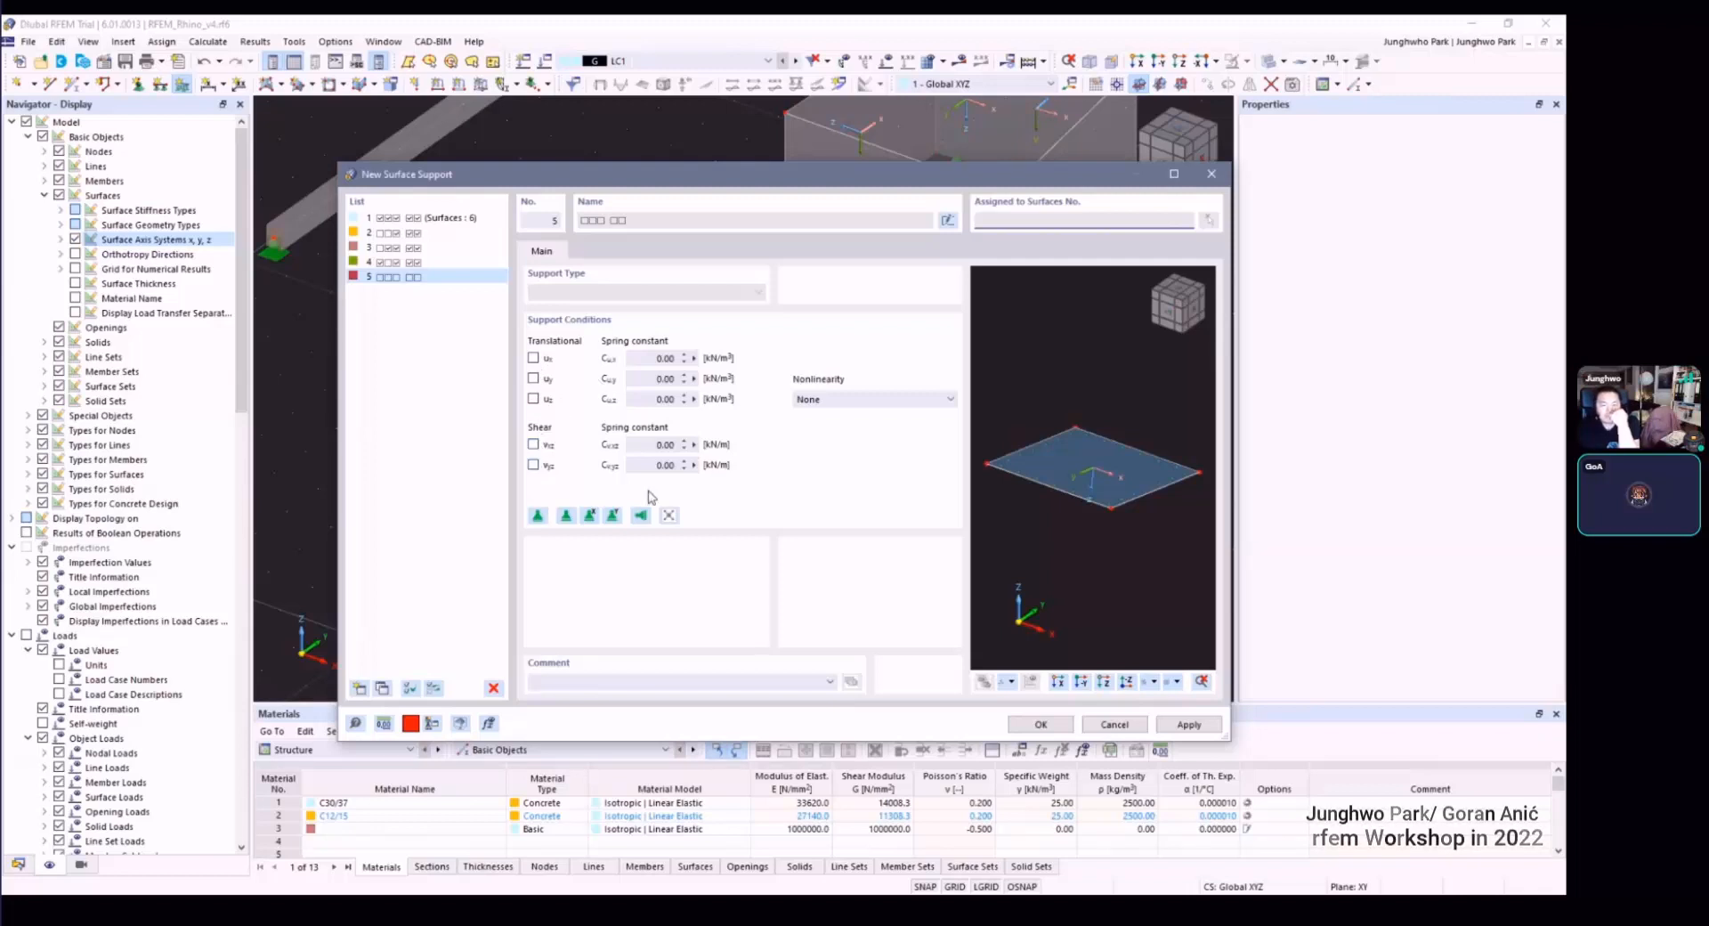
pyautogui.click(819, 402)
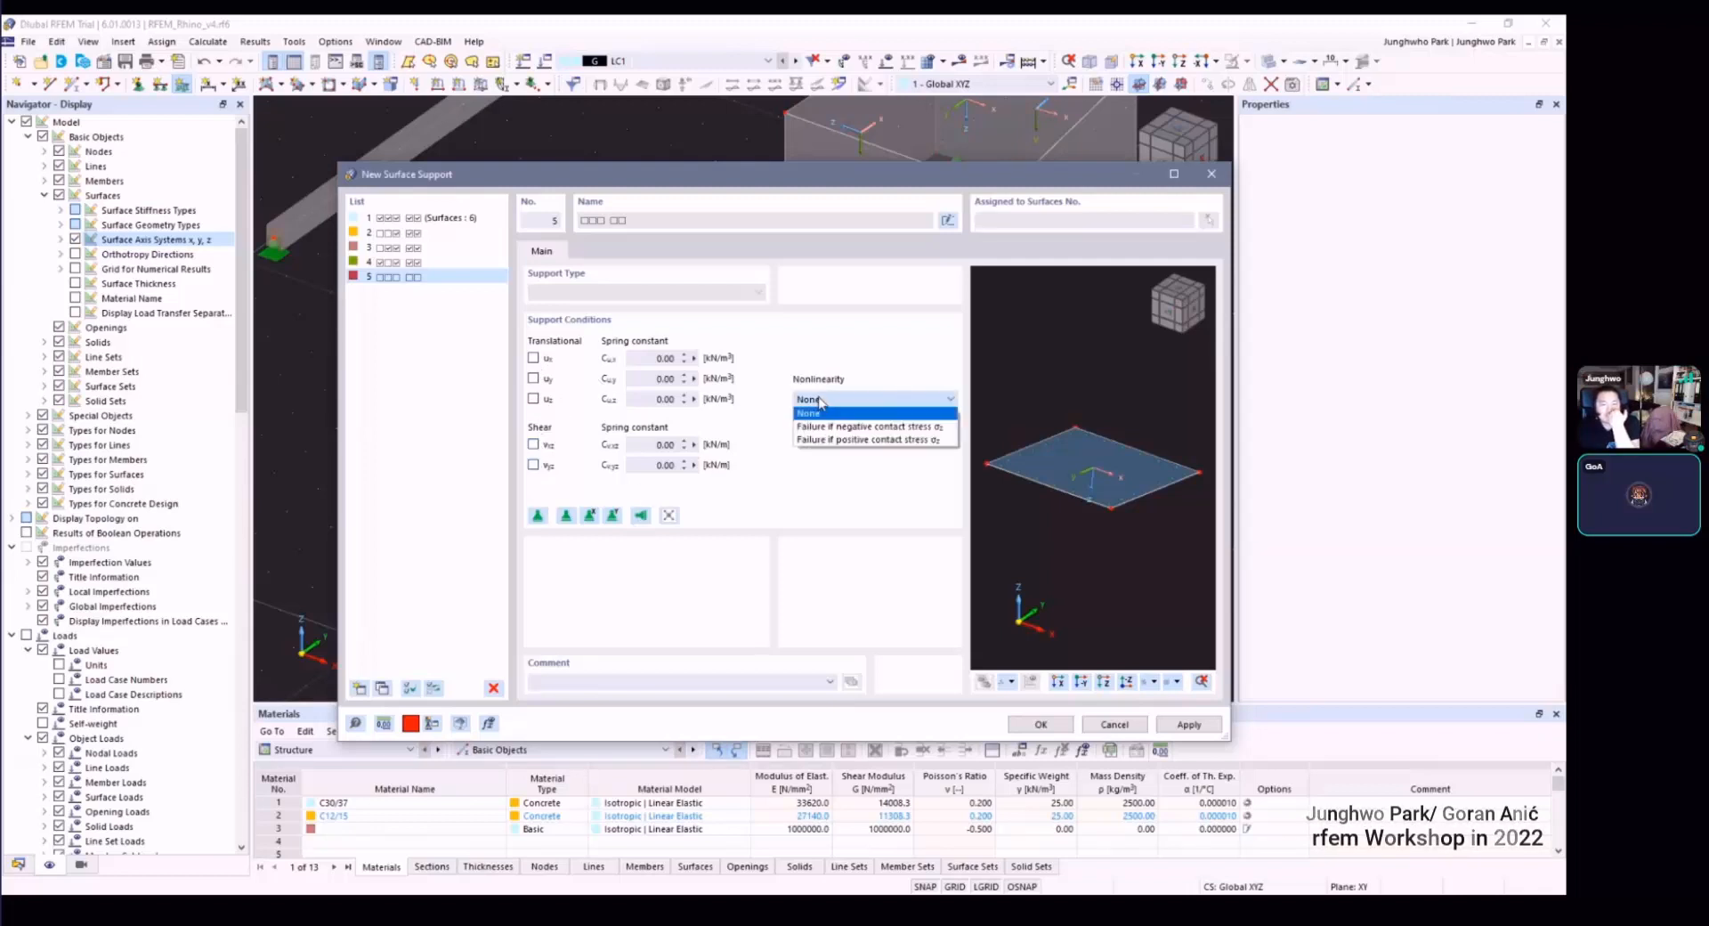
pyautogui.click(821, 403)
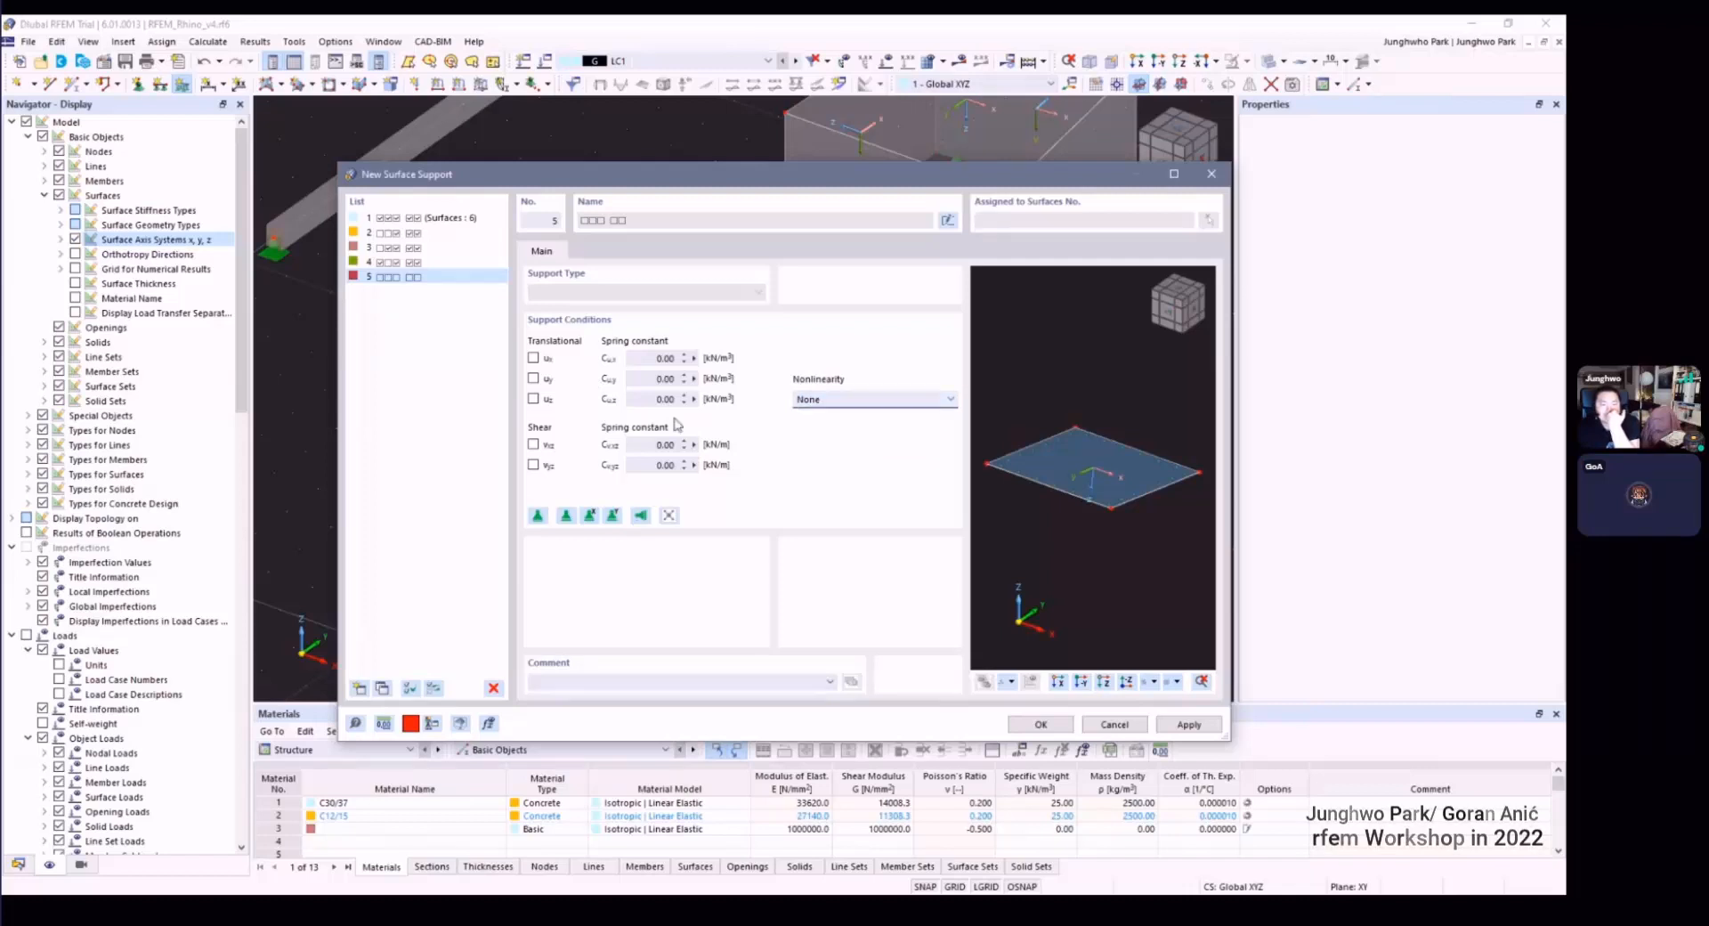
# Step: Try toggling the translational and shear fixities of the new surface support individually
pyautogui.click(533, 399)
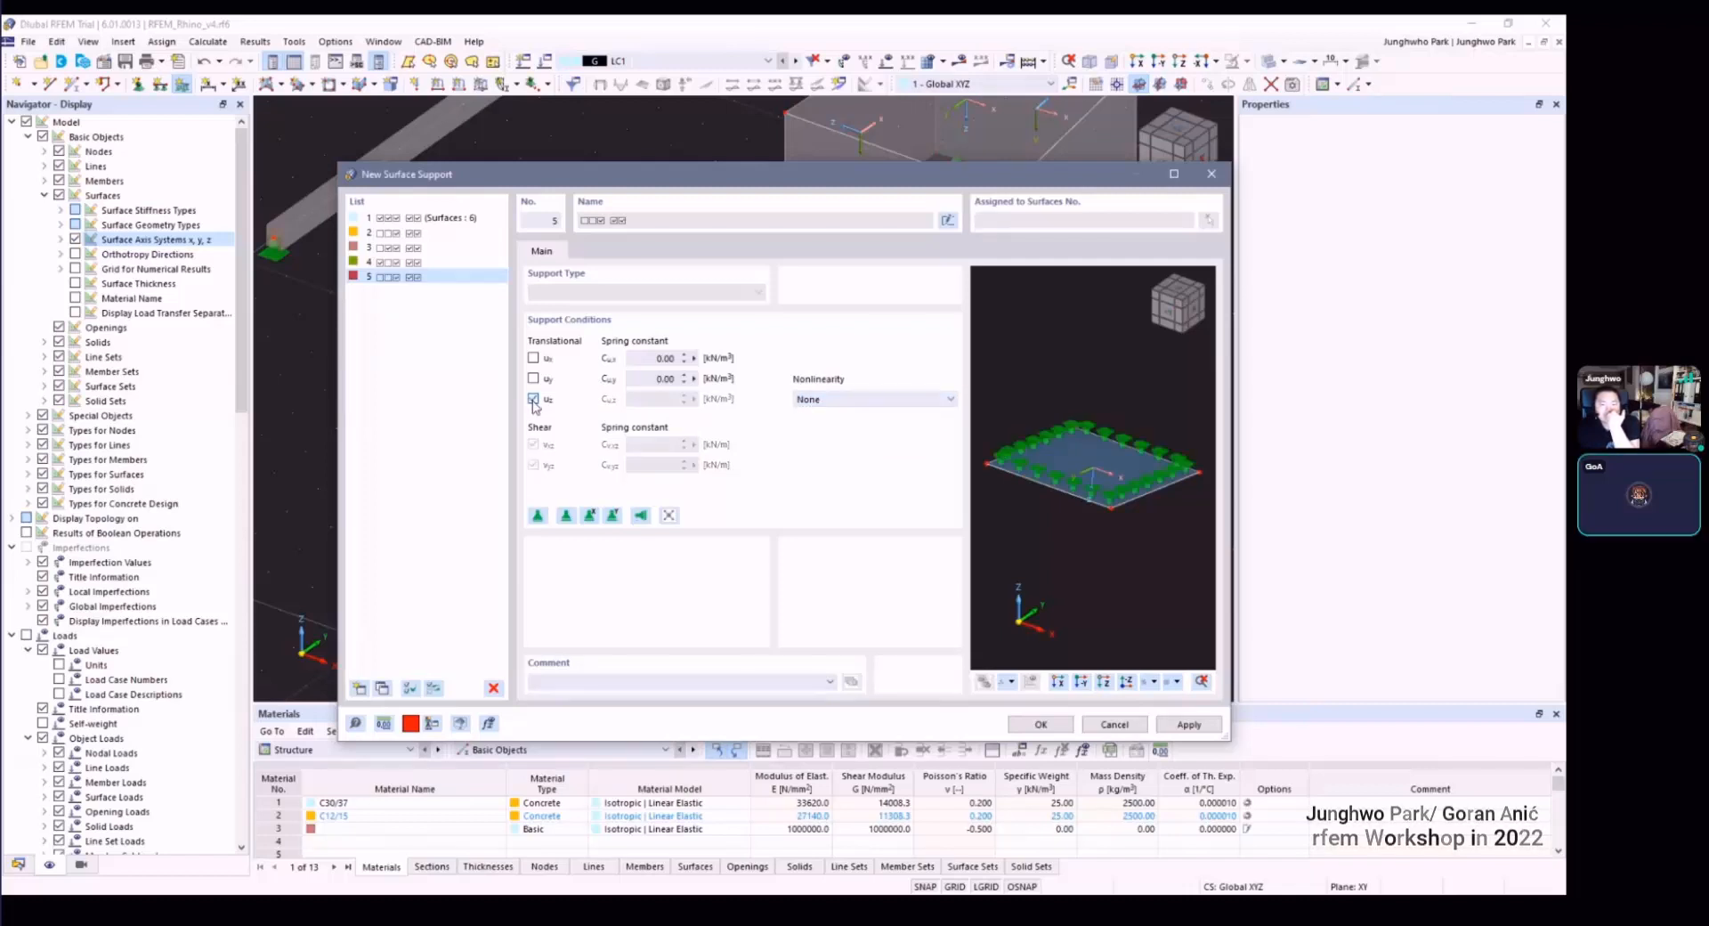
pyautogui.click(534, 399)
pyautogui.click(533, 379)
pyautogui.click(534, 379)
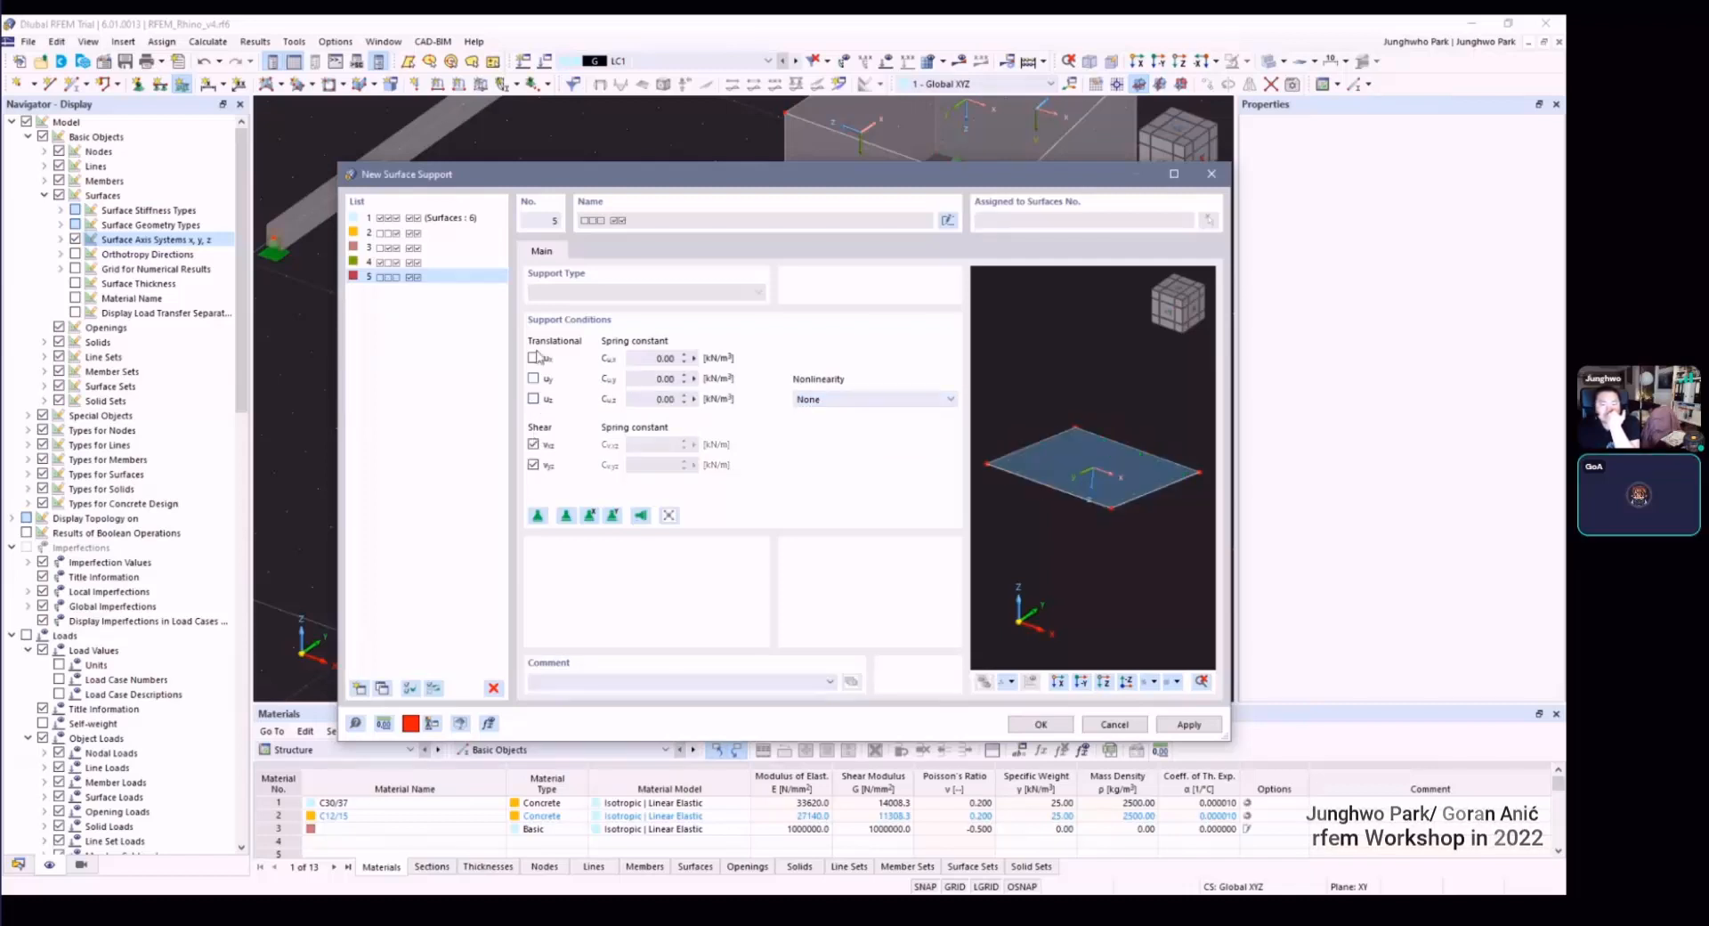
pyautogui.click(533, 444)
pyautogui.click(534, 444)
pyautogui.click(534, 464)
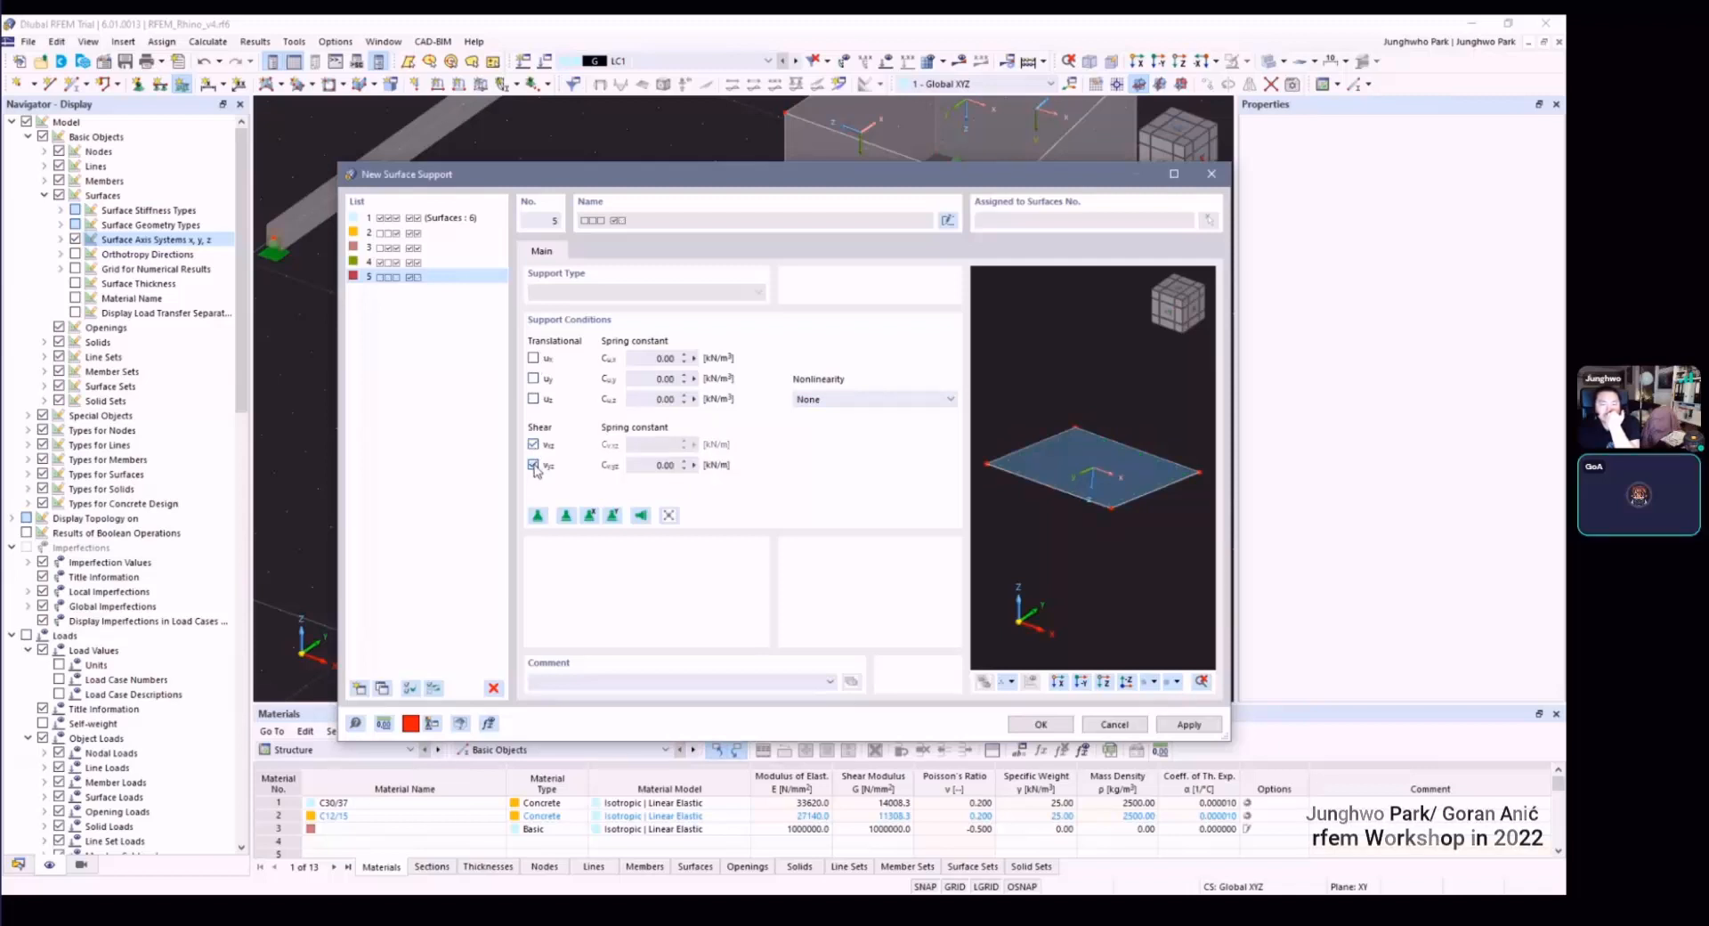
pyautogui.click(534, 464)
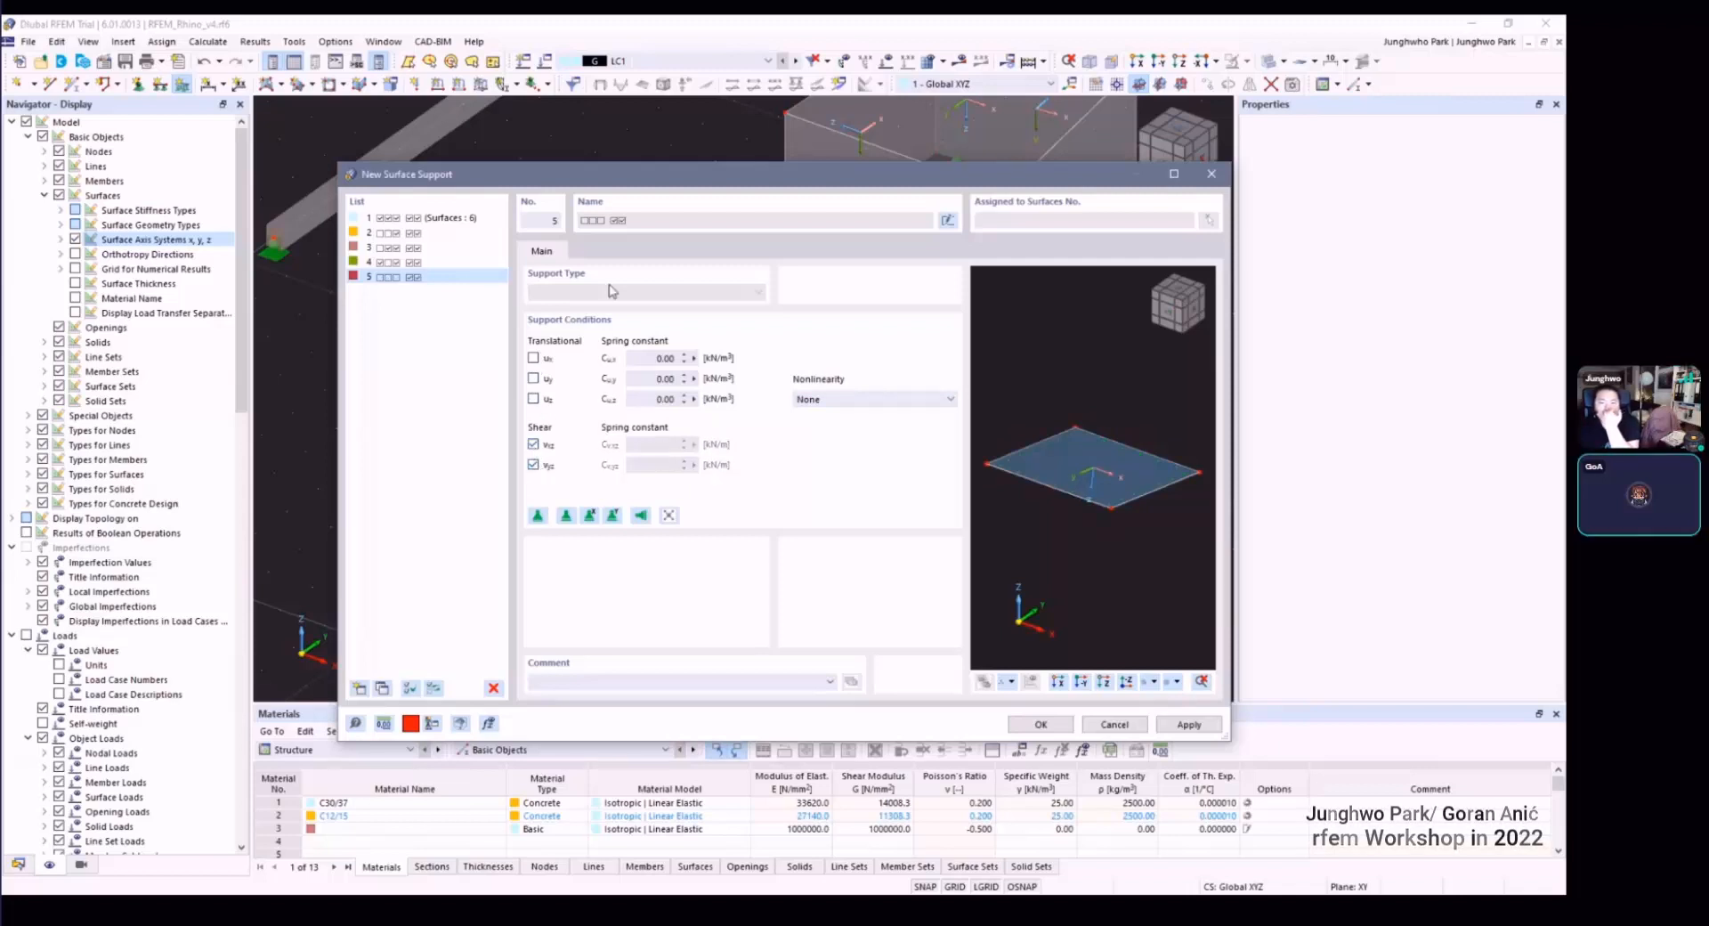
# Step: Try the preset support conditions on the new surface support and clear all its fixities
pyautogui.click(537, 515)
pyautogui.click(566, 515)
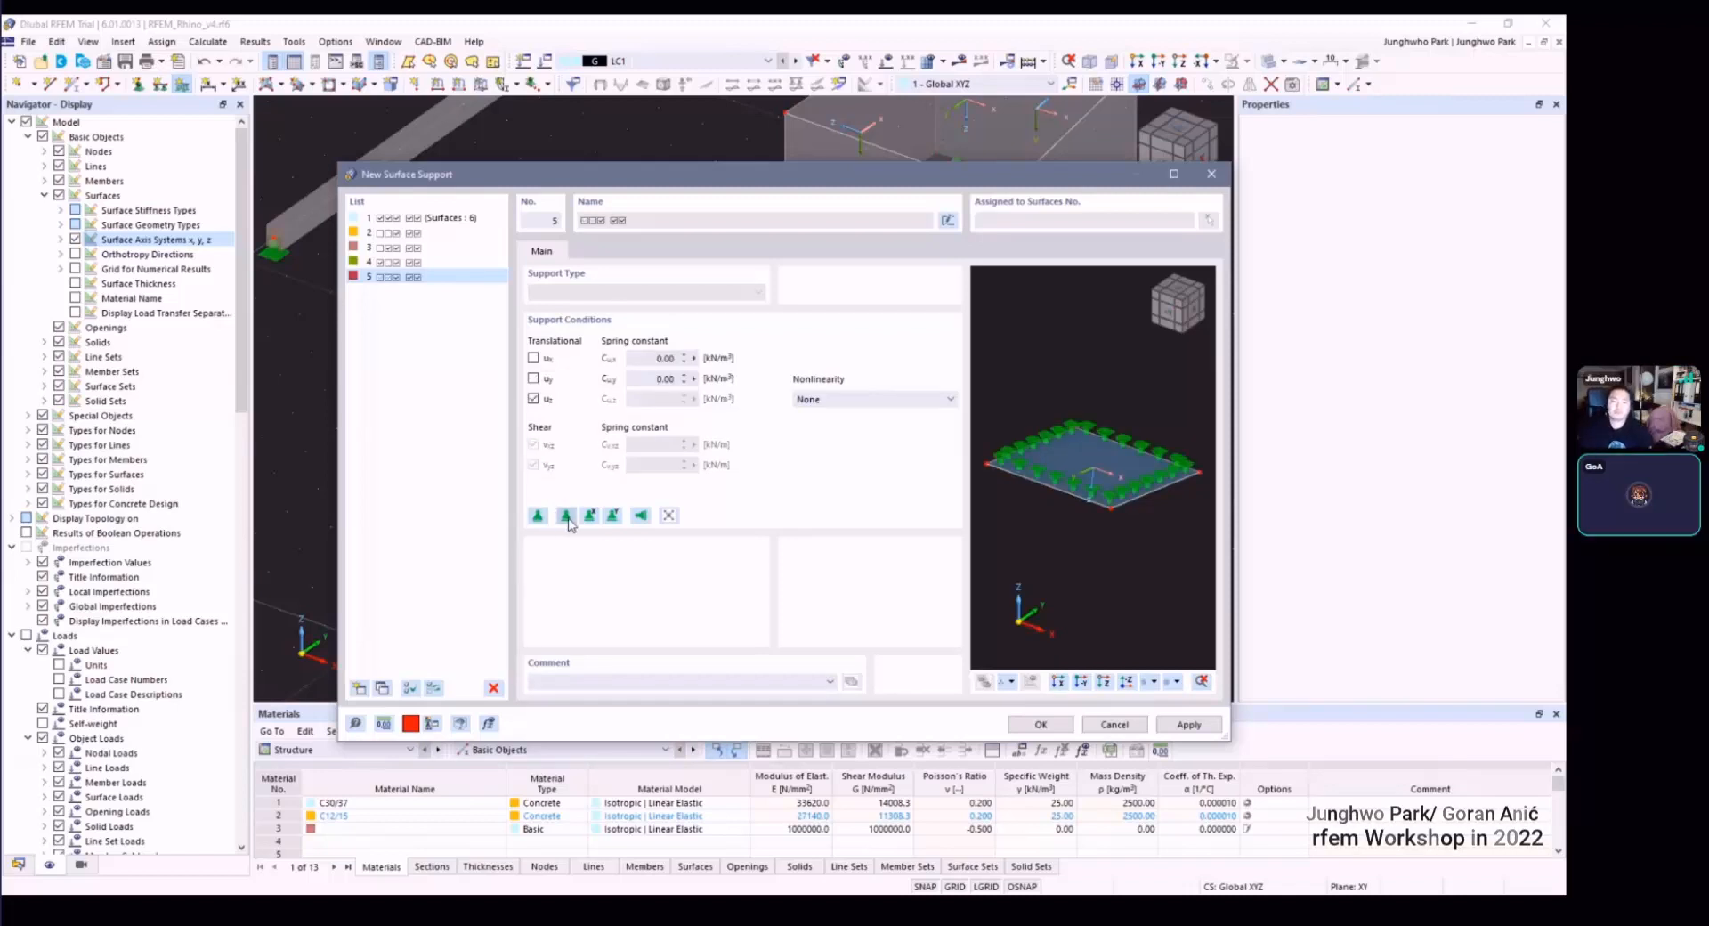
pyautogui.click(590, 516)
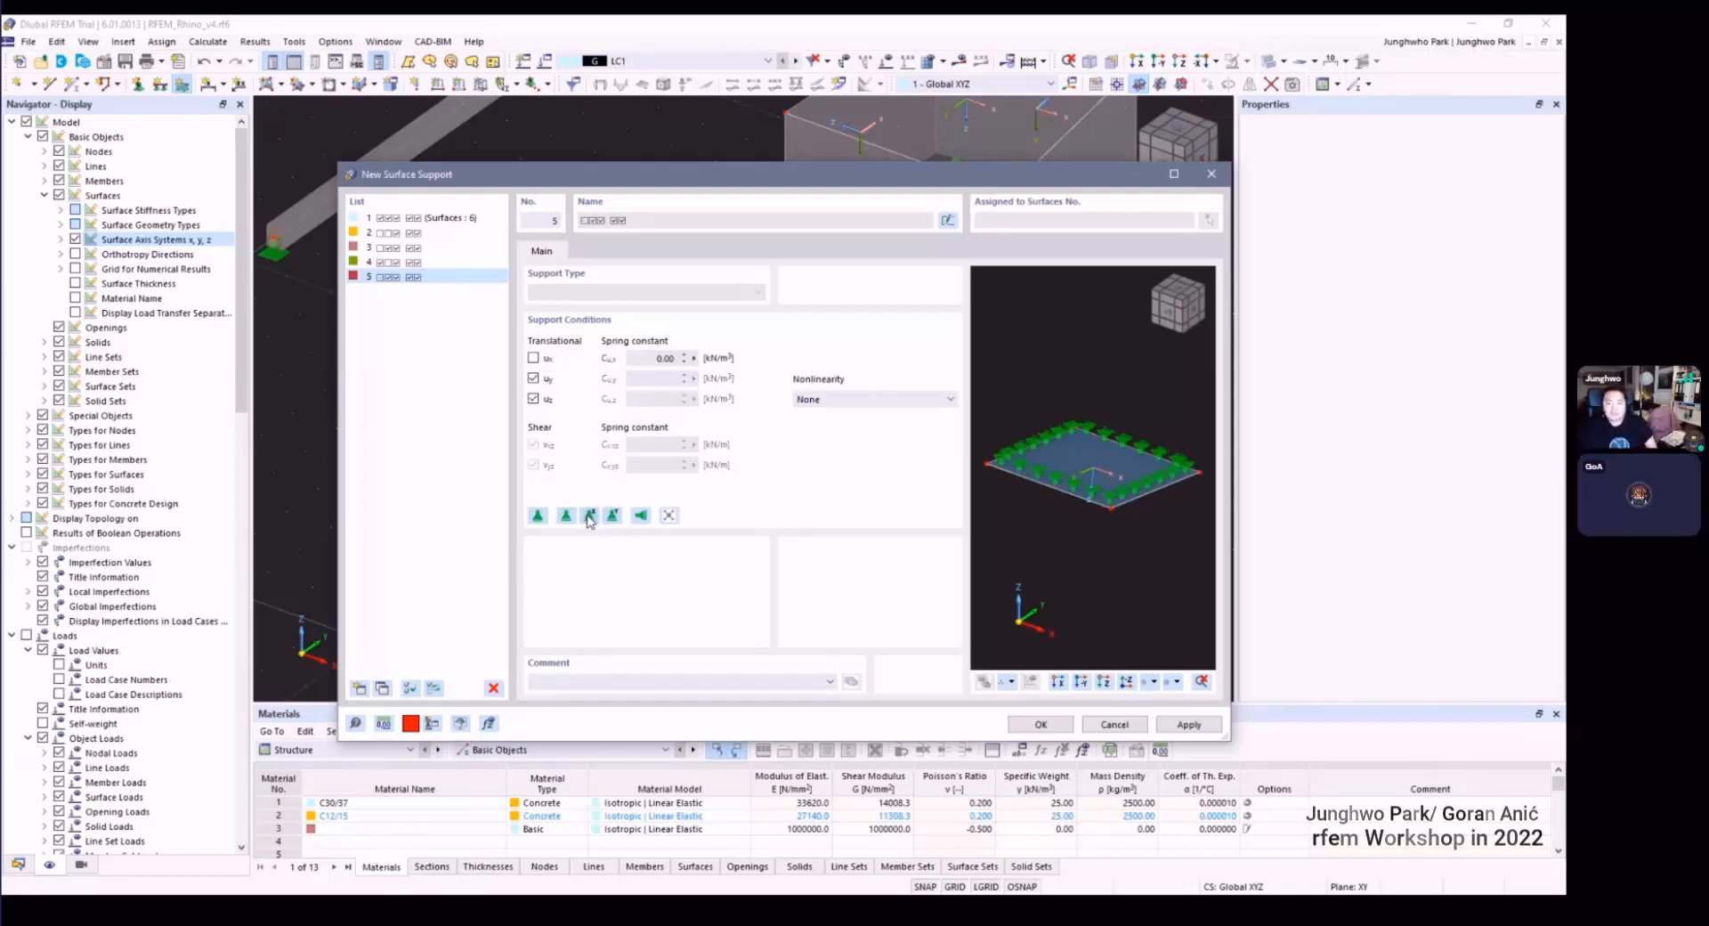
pyautogui.click(668, 515)
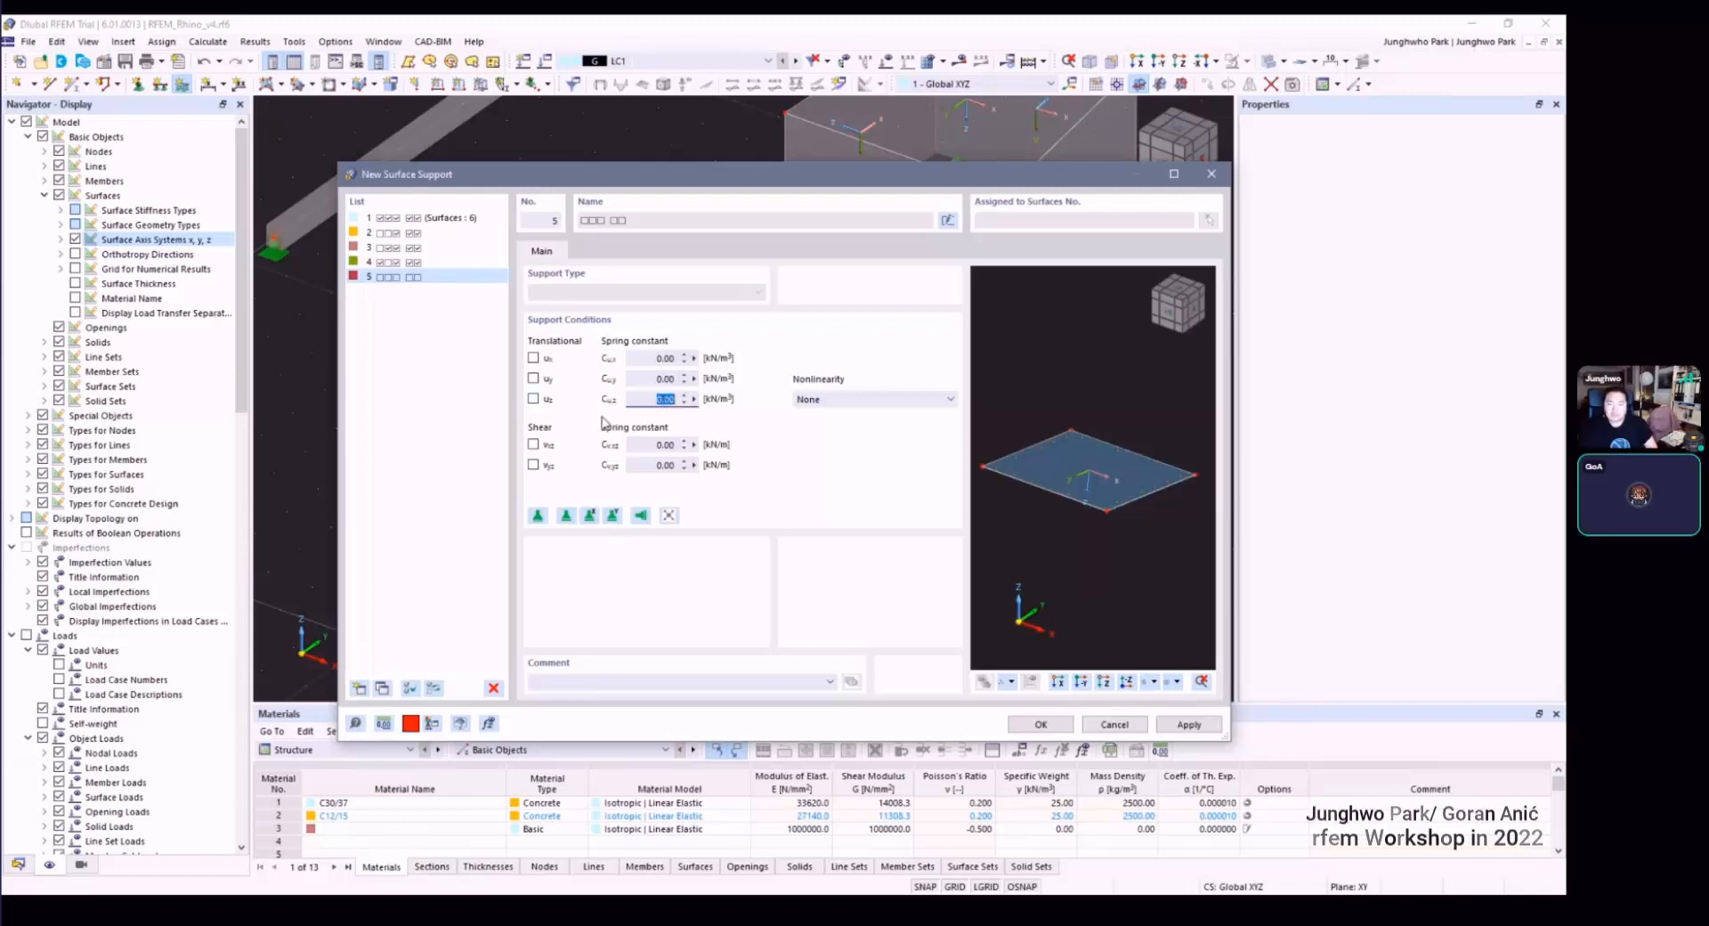
# Step: Fix the ux and uy translations and both shear directions of the new surface support, with uz free
pyautogui.click(533, 398)
pyautogui.click(532, 399)
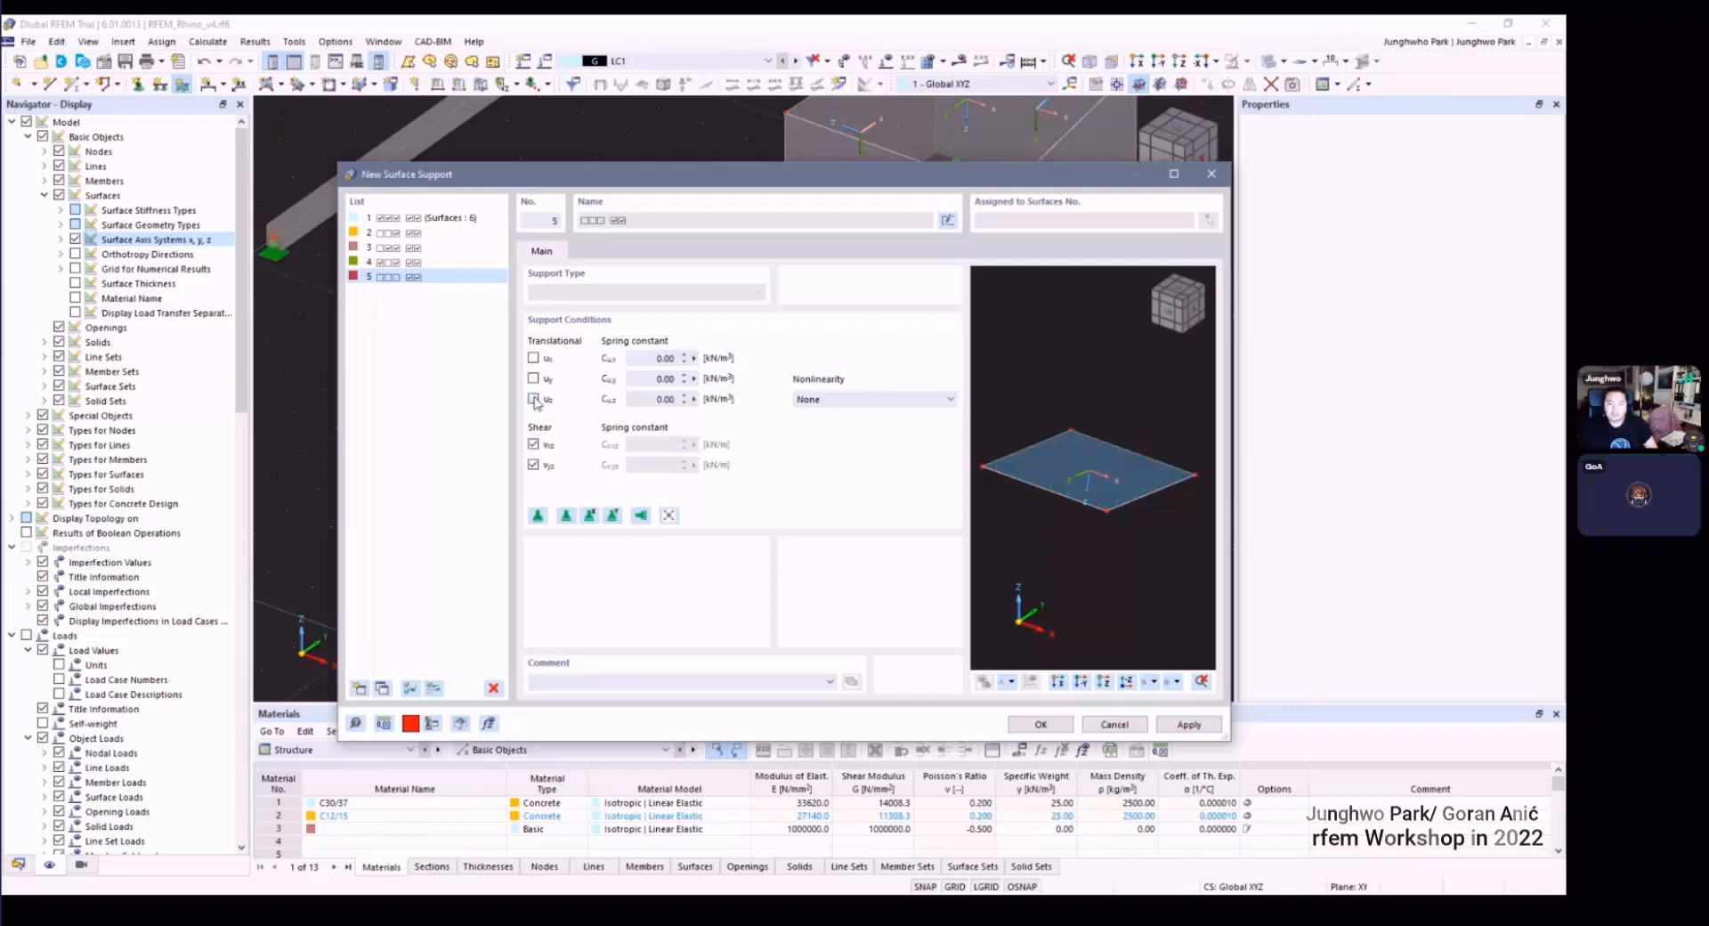
pyautogui.click(534, 358)
pyautogui.click(534, 378)
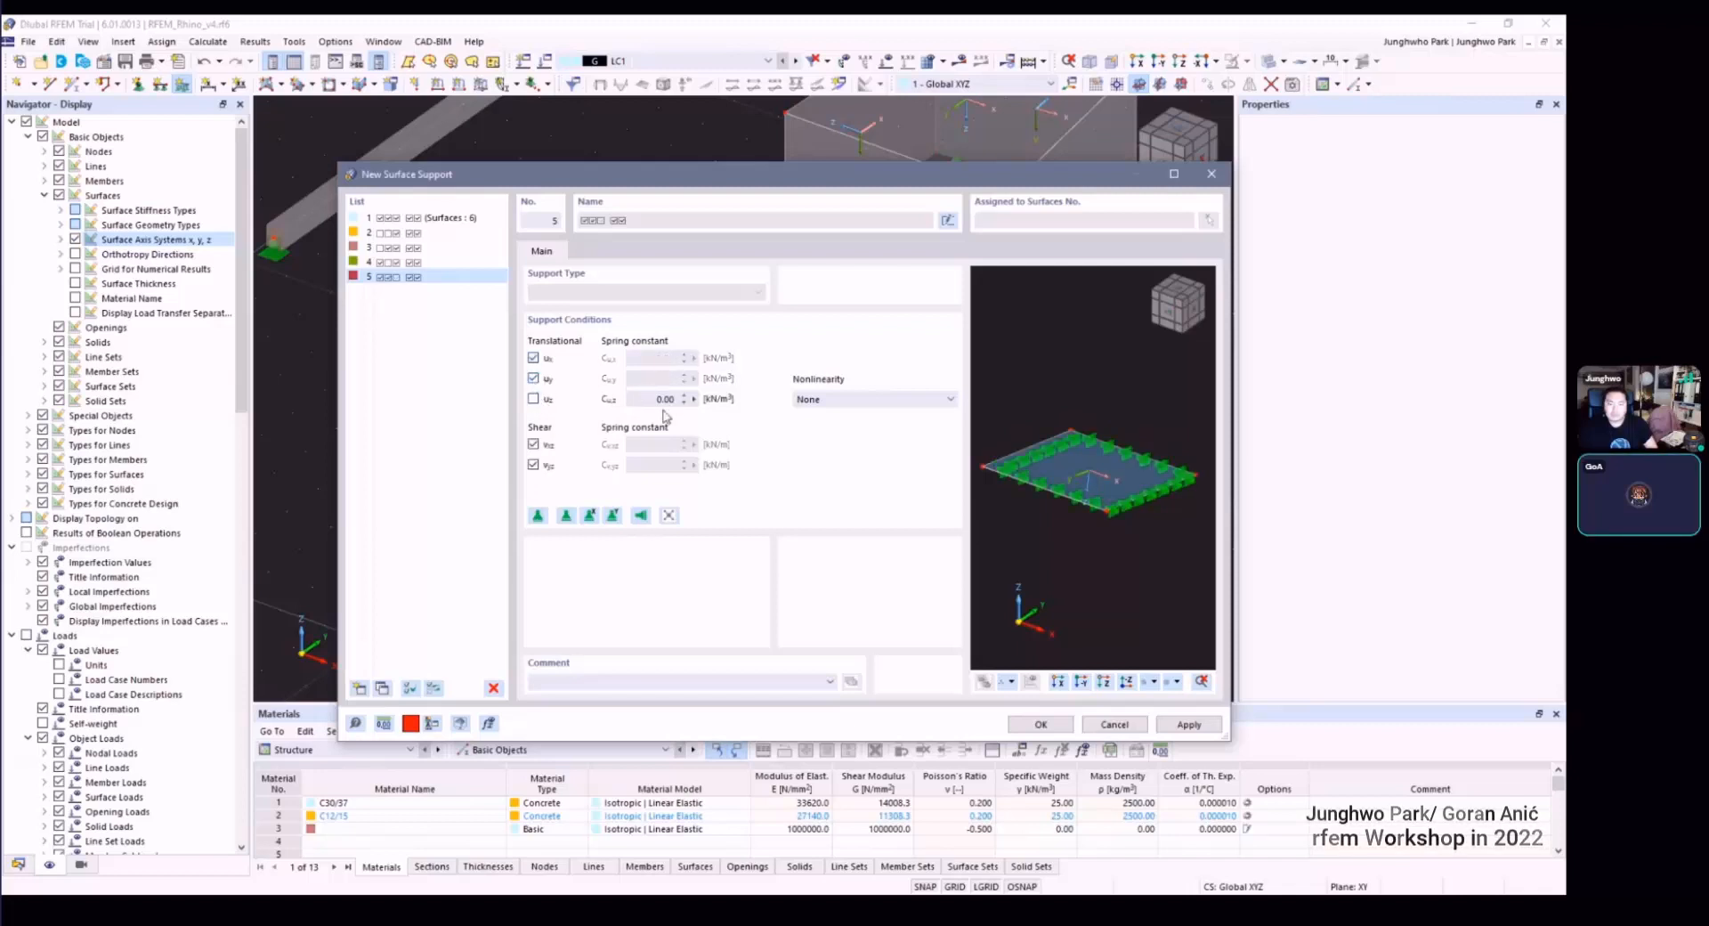
pyautogui.click(532, 399)
pyautogui.click(532, 399)
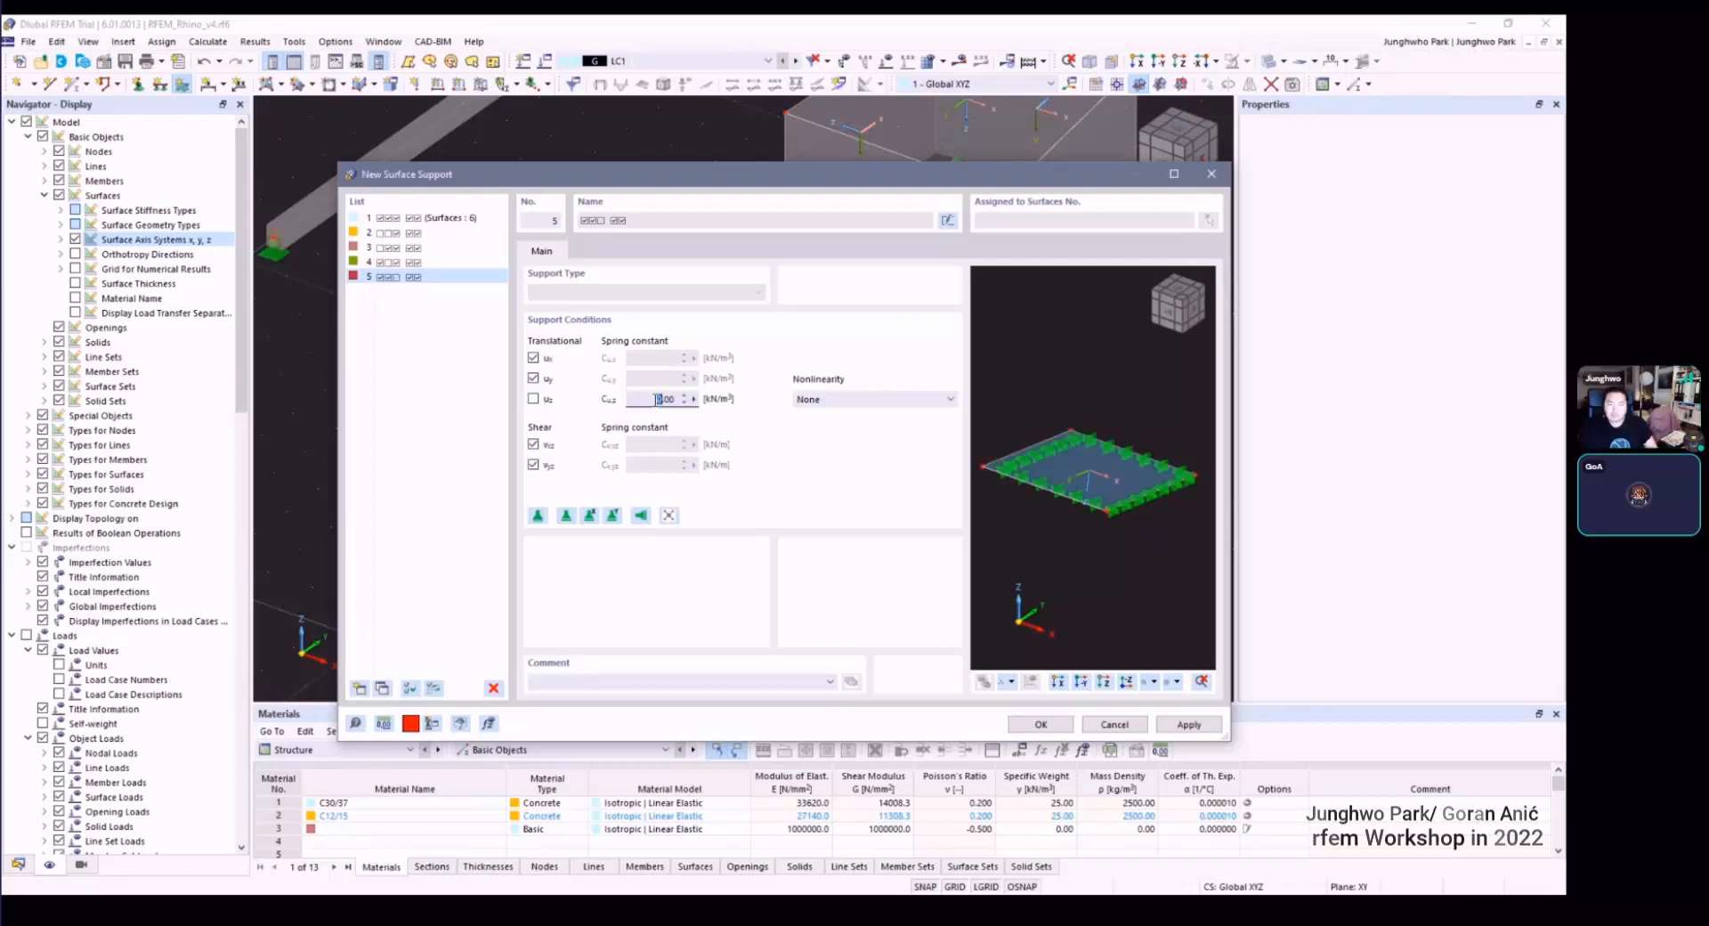
# Step: Set the vertical spring constant Cu,z to 15000 kN/m³ and save the new surface support
pyautogui.doubleClick(660, 399)
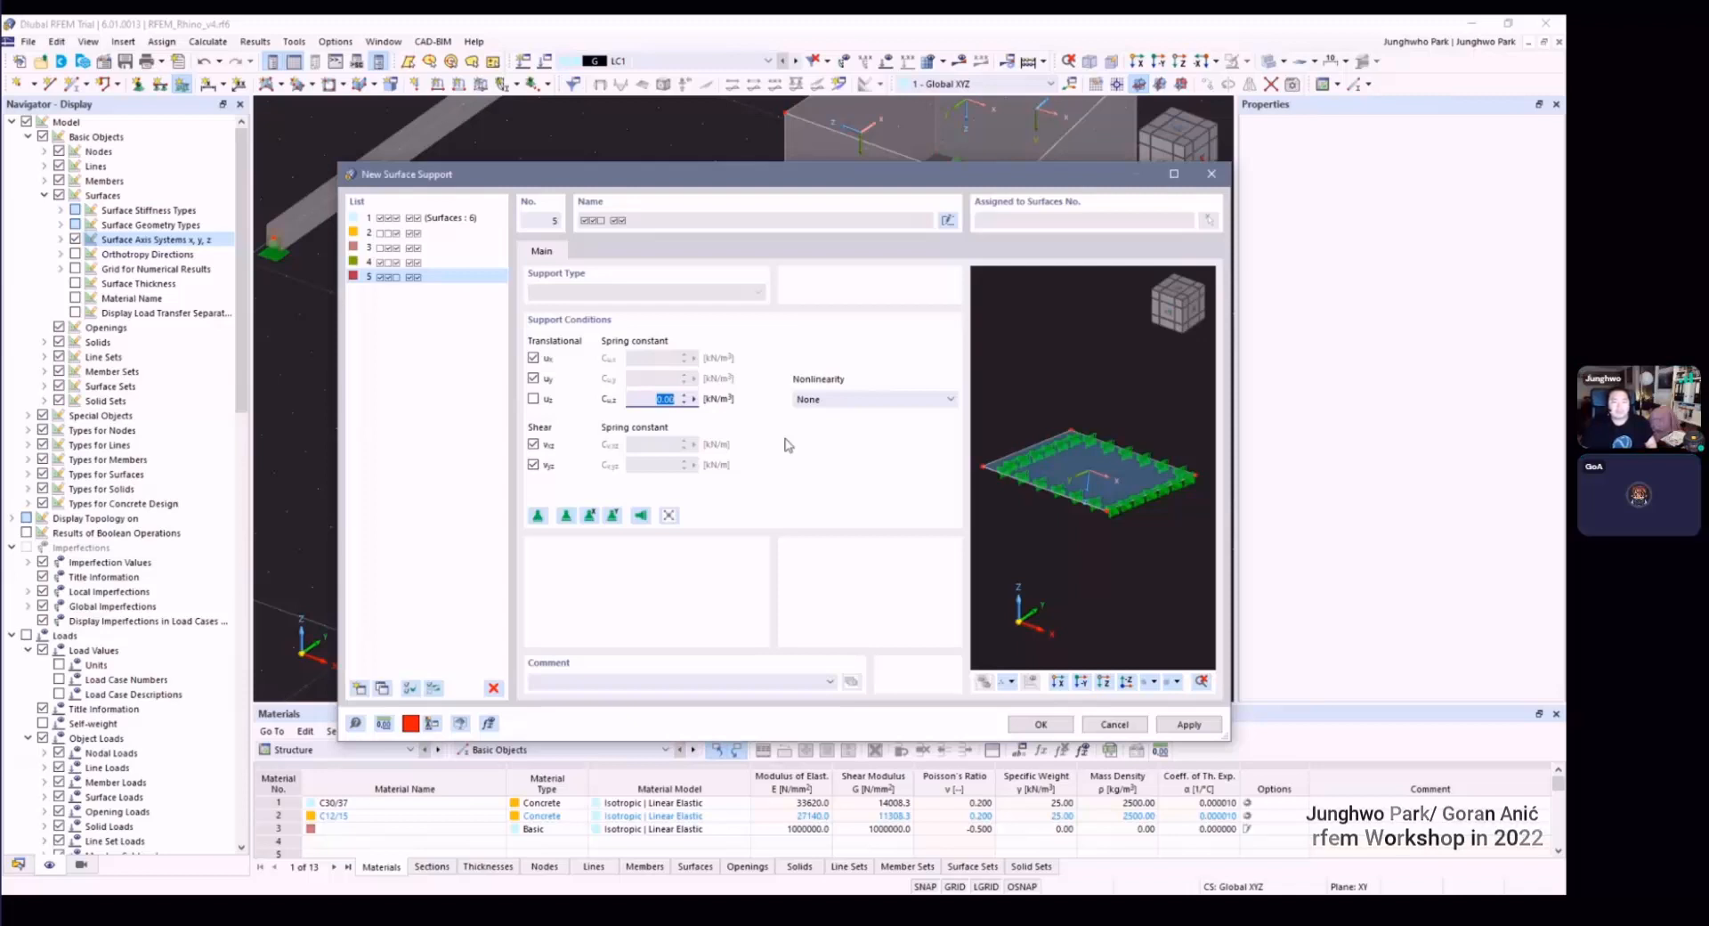
pyautogui.write('15000')
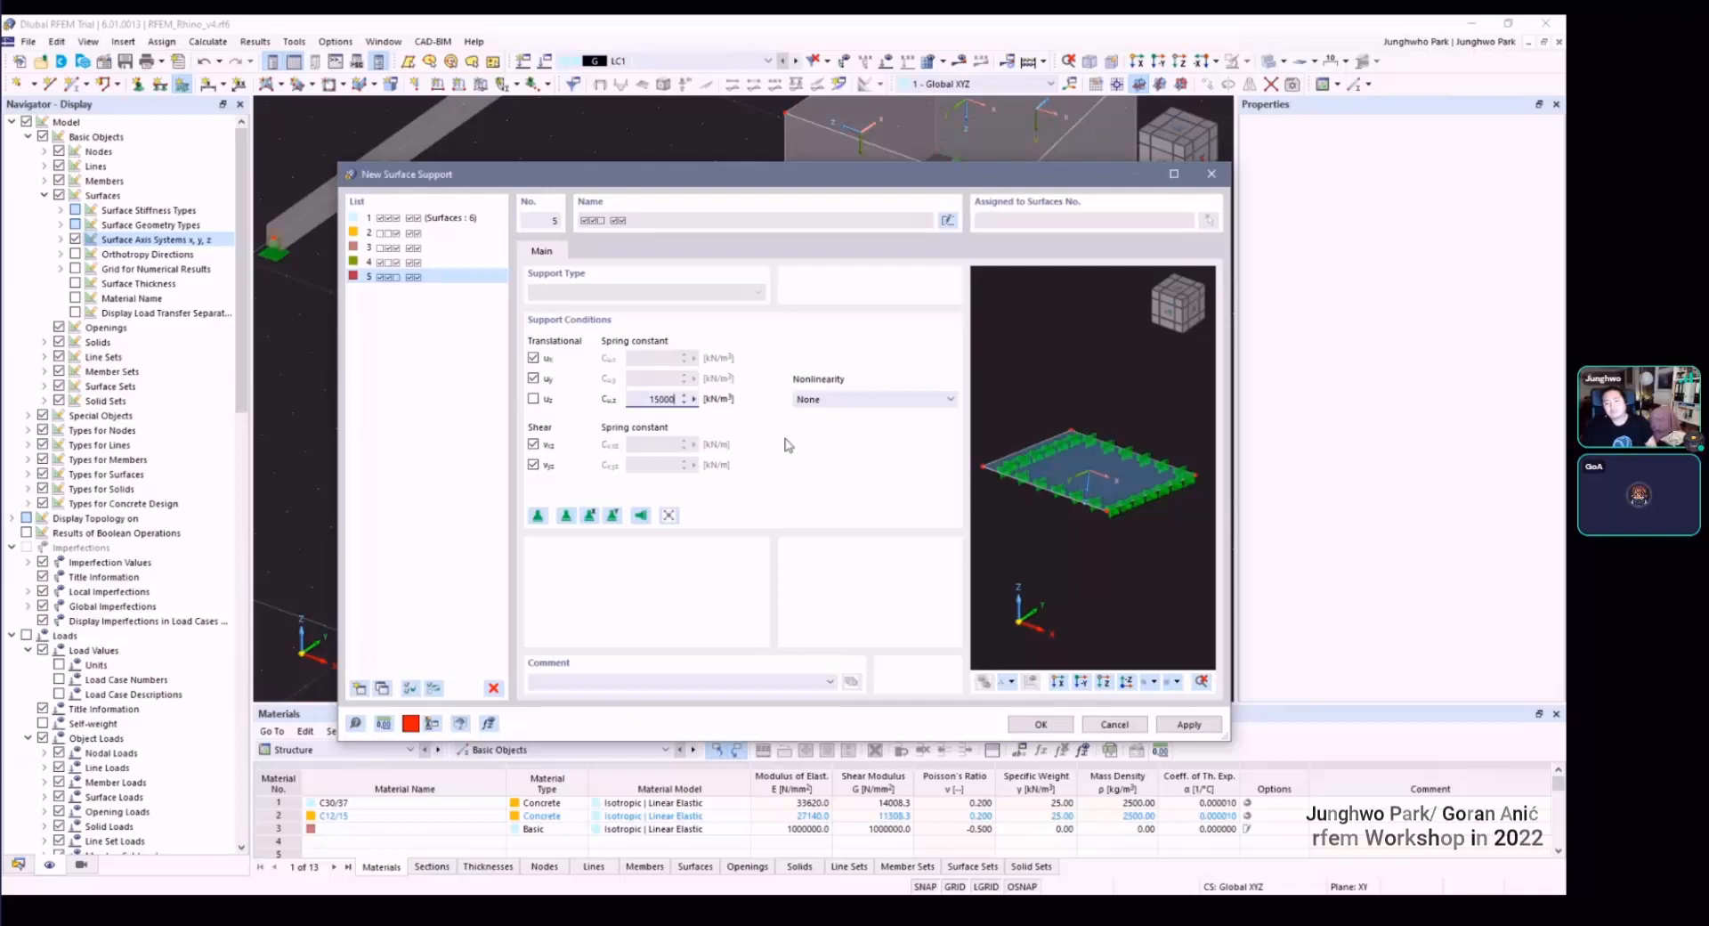
pyautogui.press('Tab')
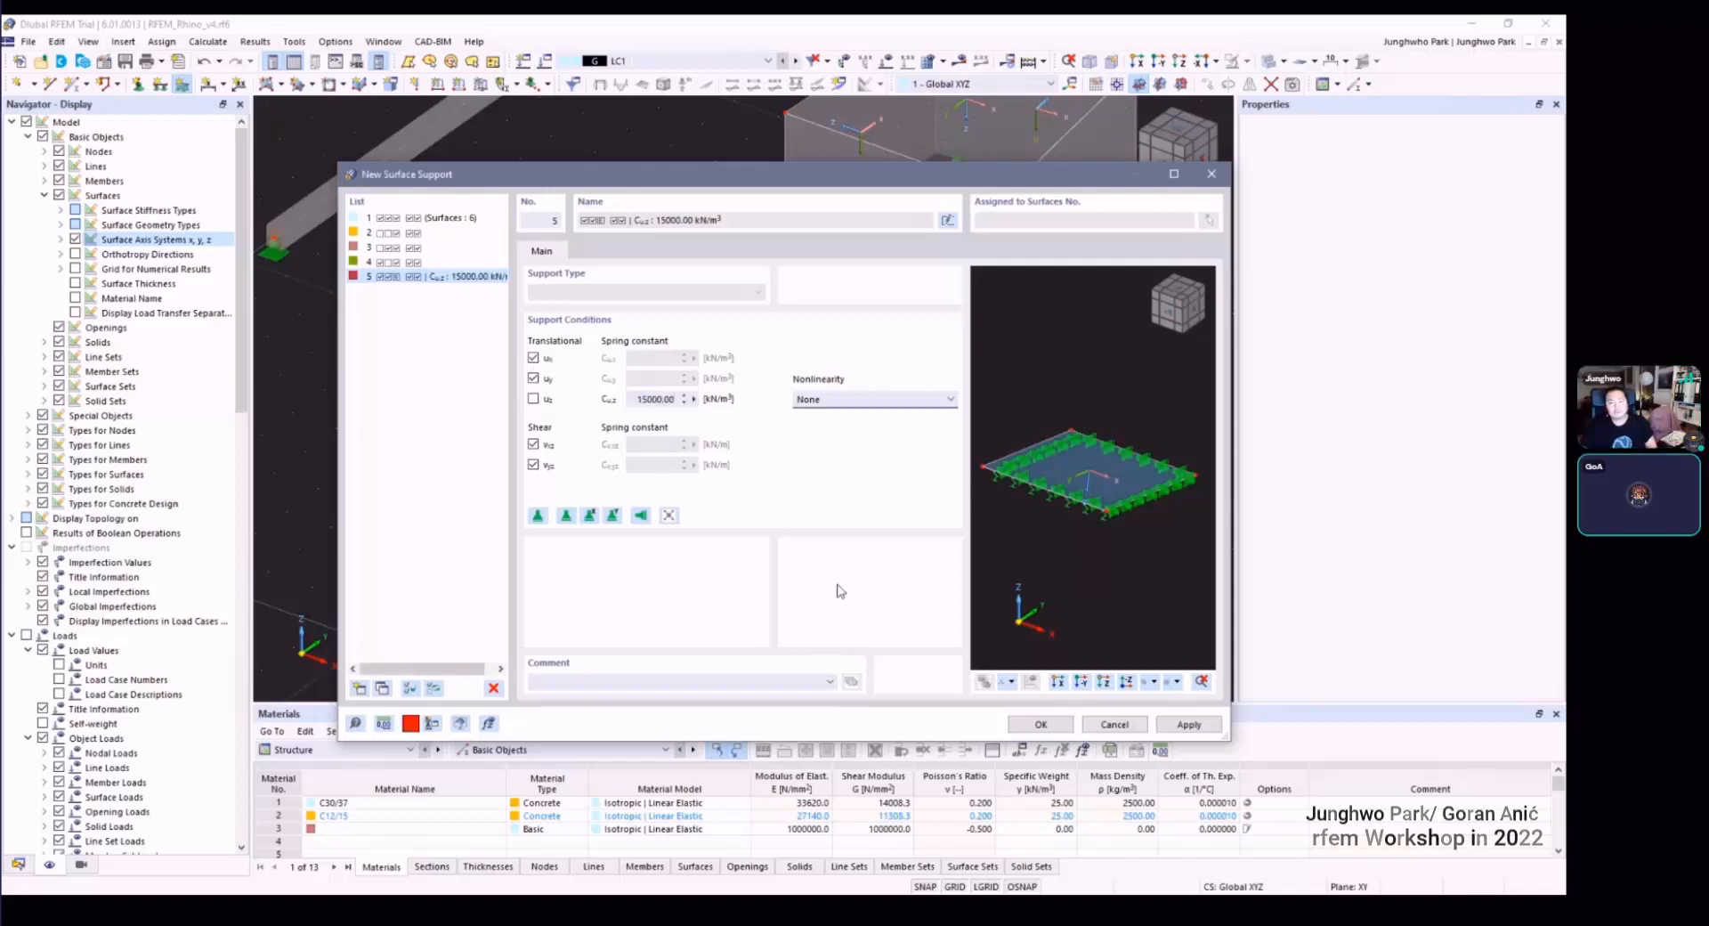
pyautogui.click(1162, 729)
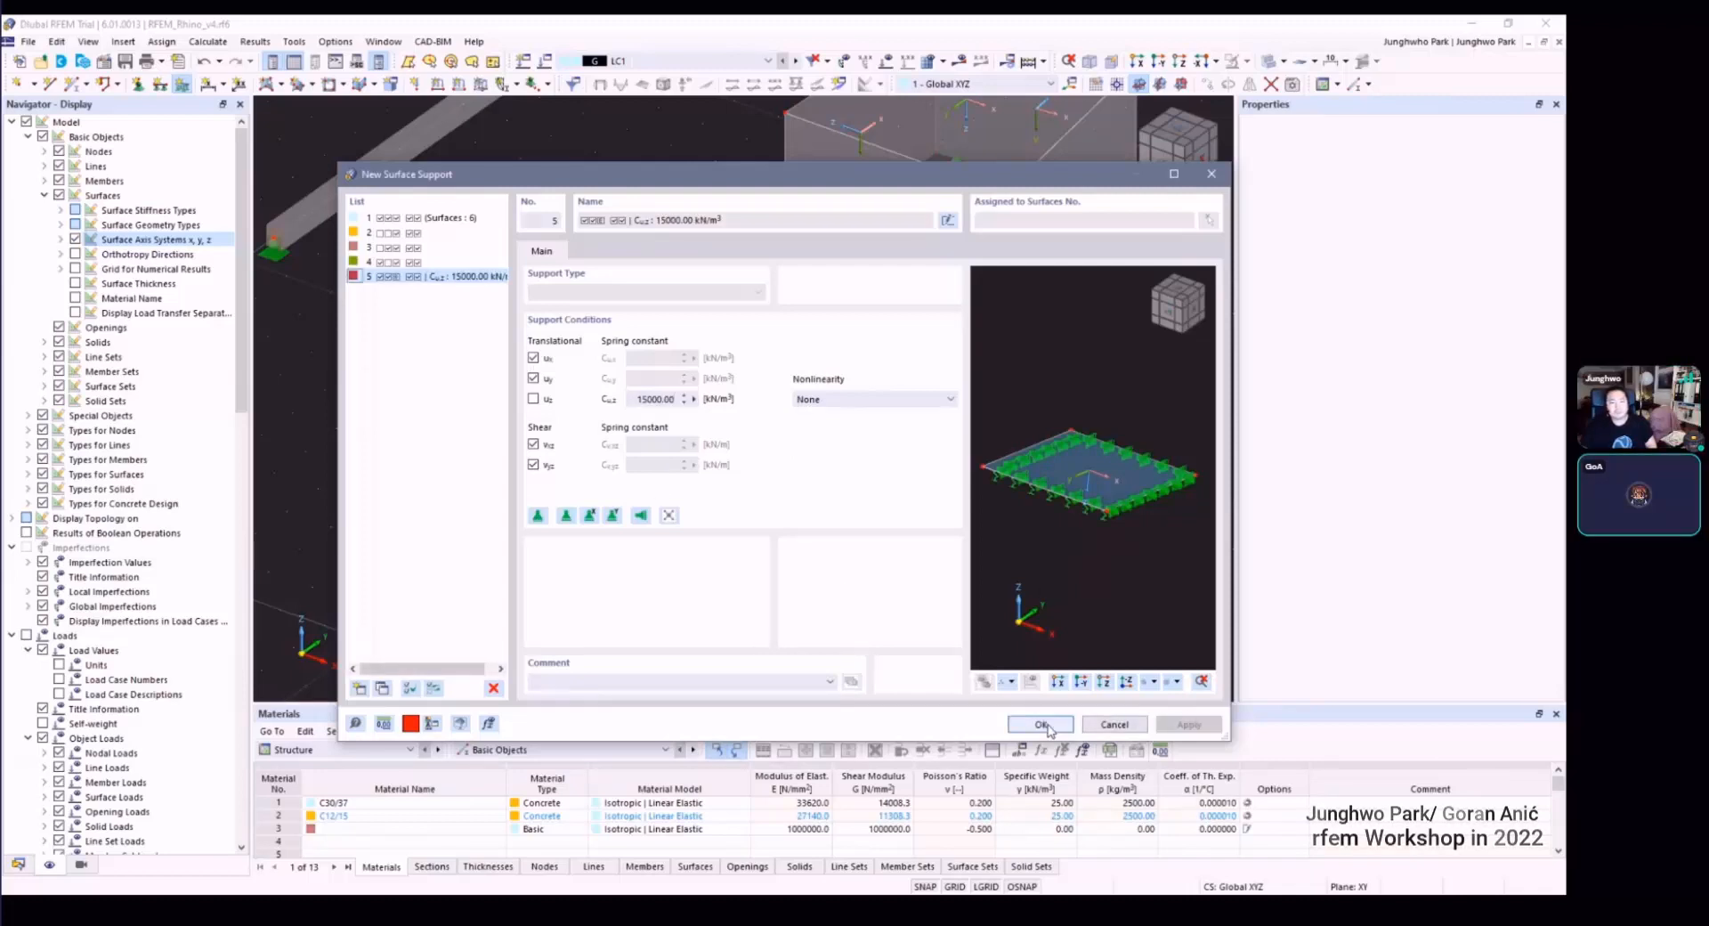
pyautogui.click(1039, 724)
pyautogui.click(827, 608)
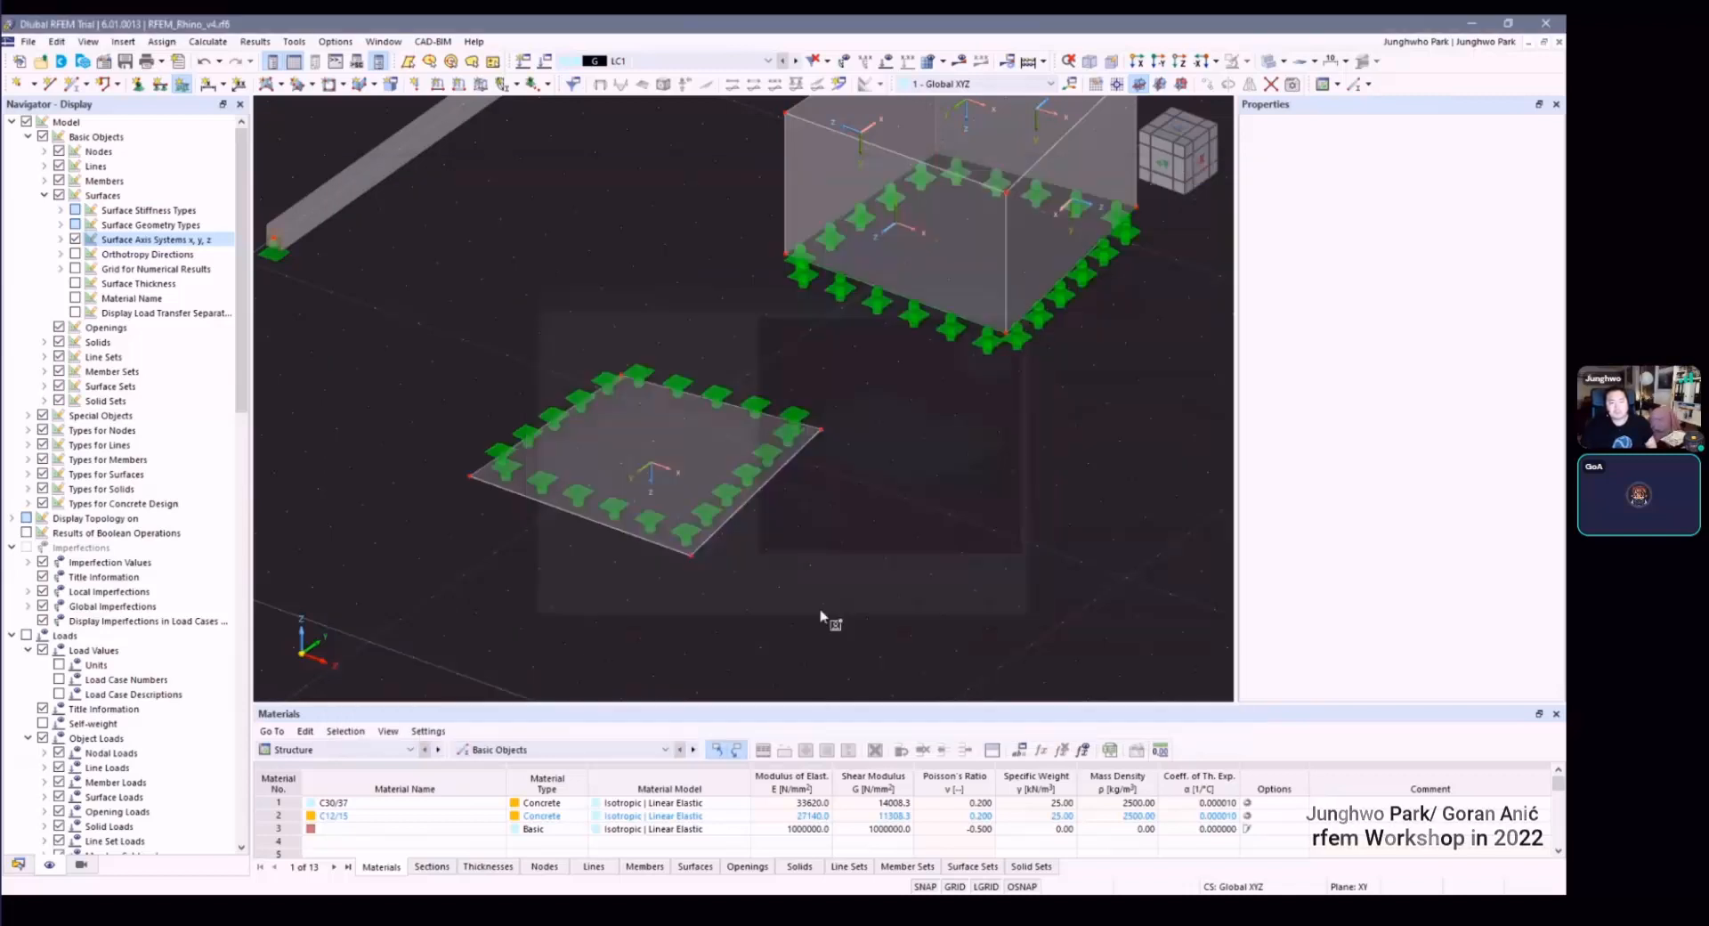
# Step: Change the slab's surface support to support 5 in the surface's support settings
pyautogui.keyDown('ctrl'); pyautogui.moveTo(733, 611); pyautogui.dragTo(679, 400, button='middle'); pyautogui.keyUp('ctrl')
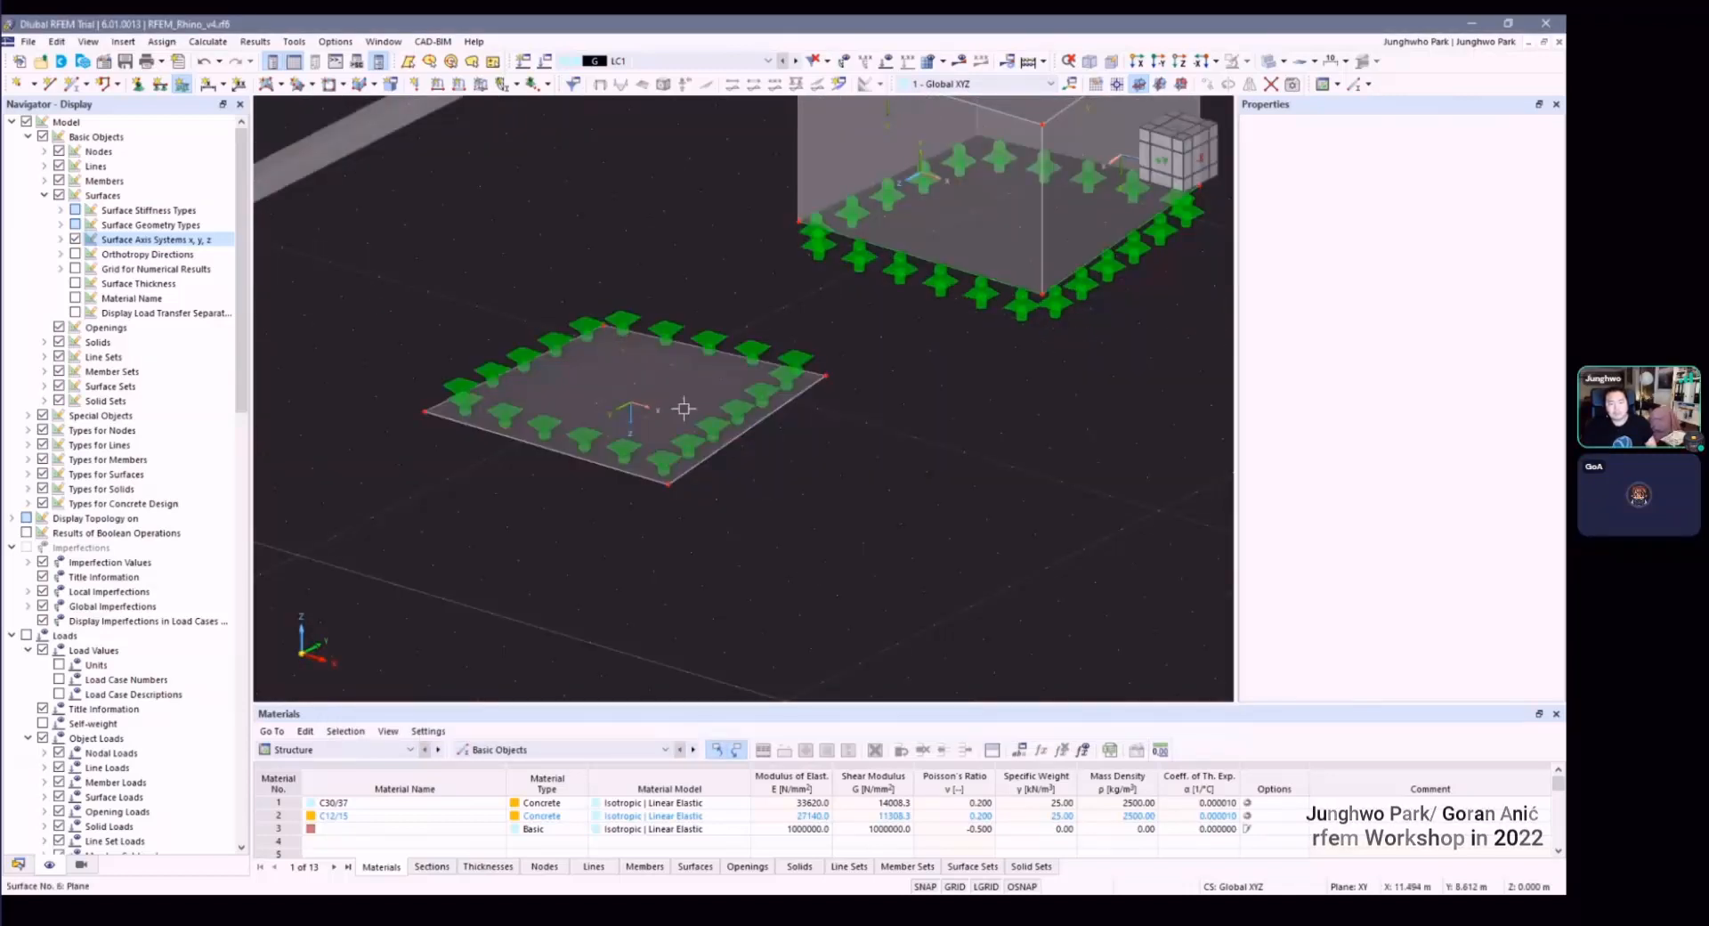
pyautogui.doubleClick(710, 343)
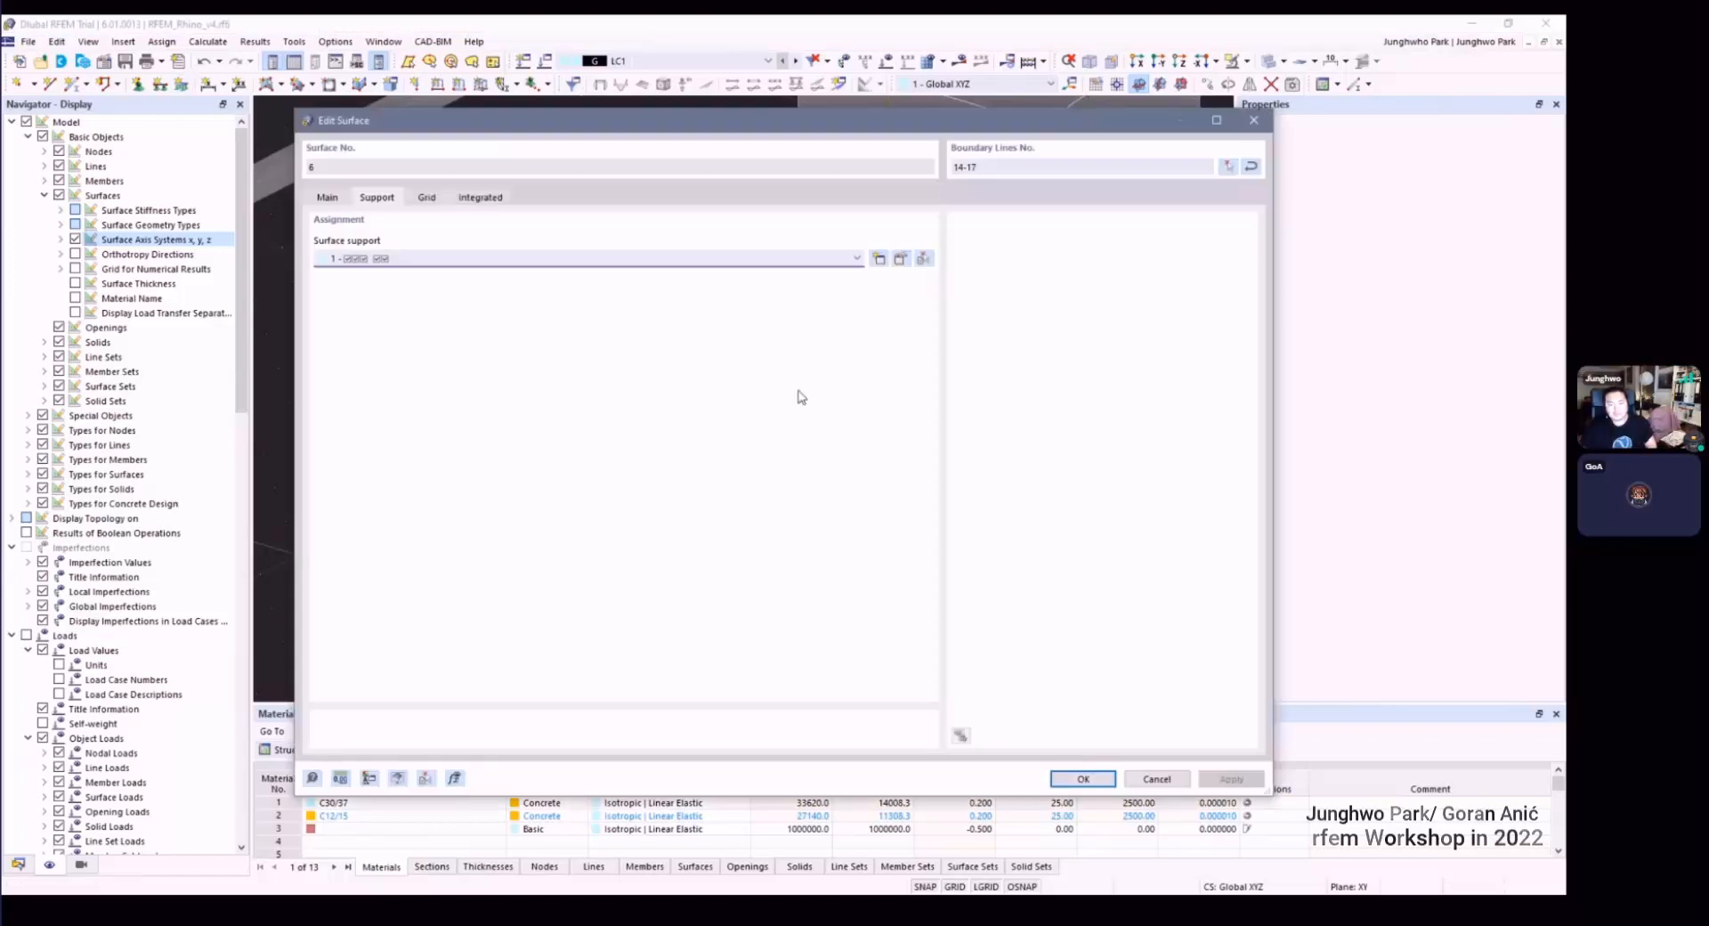
pyautogui.click(786, 259)
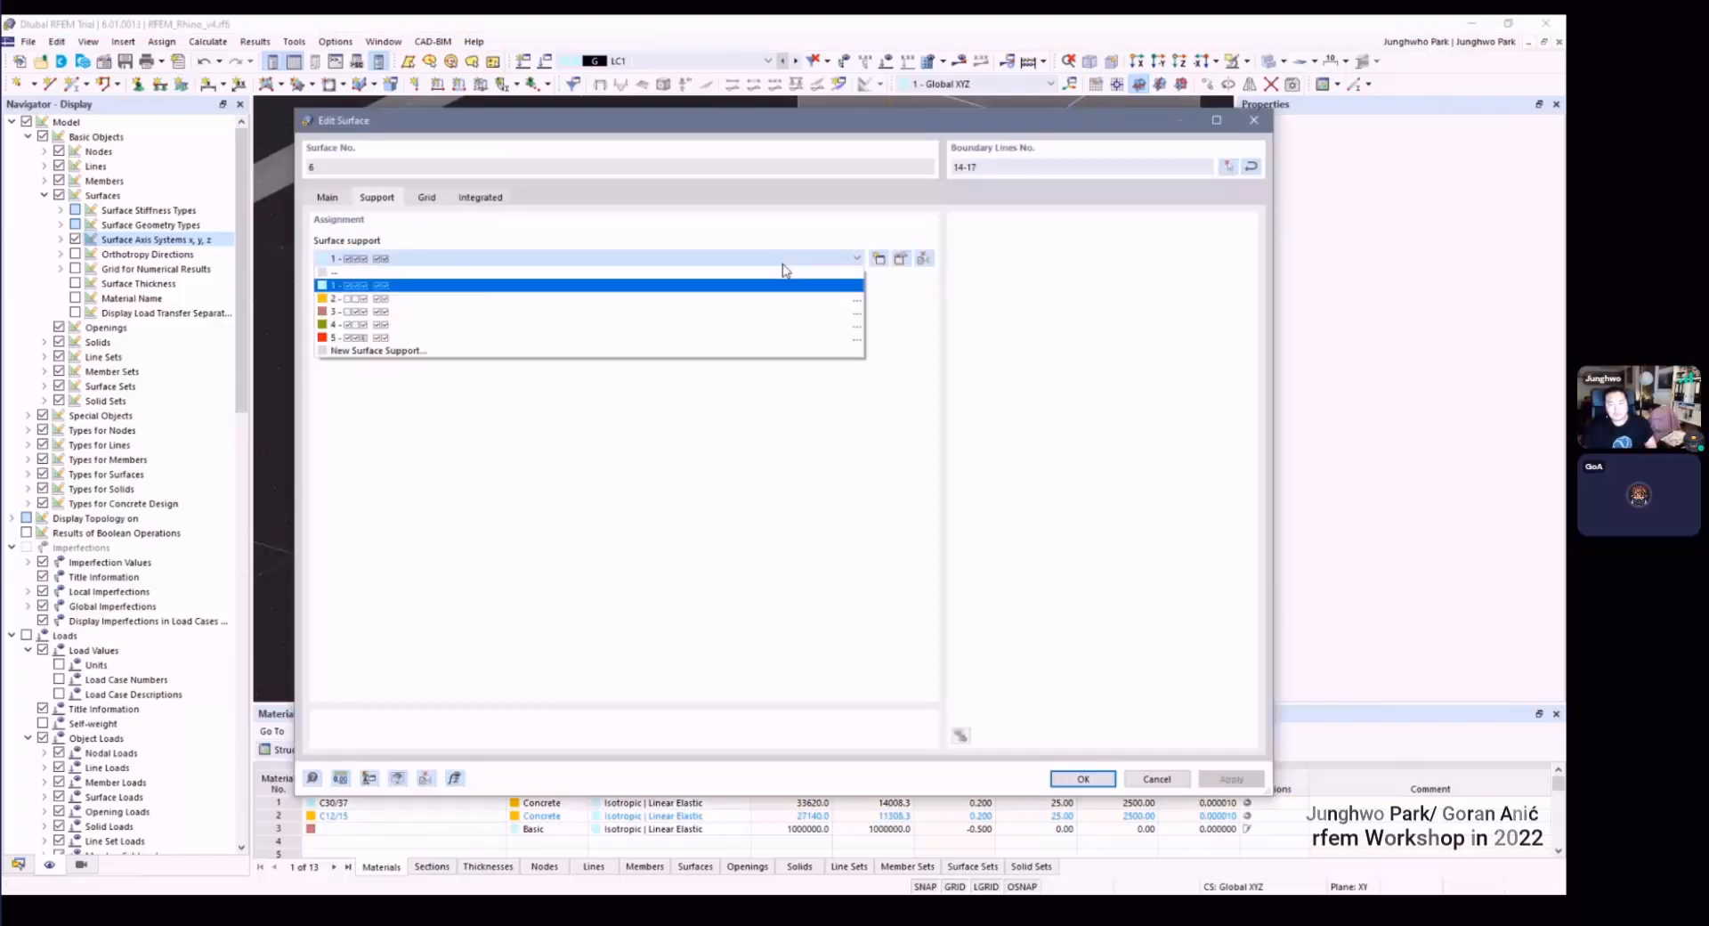
pyautogui.click(580, 350)
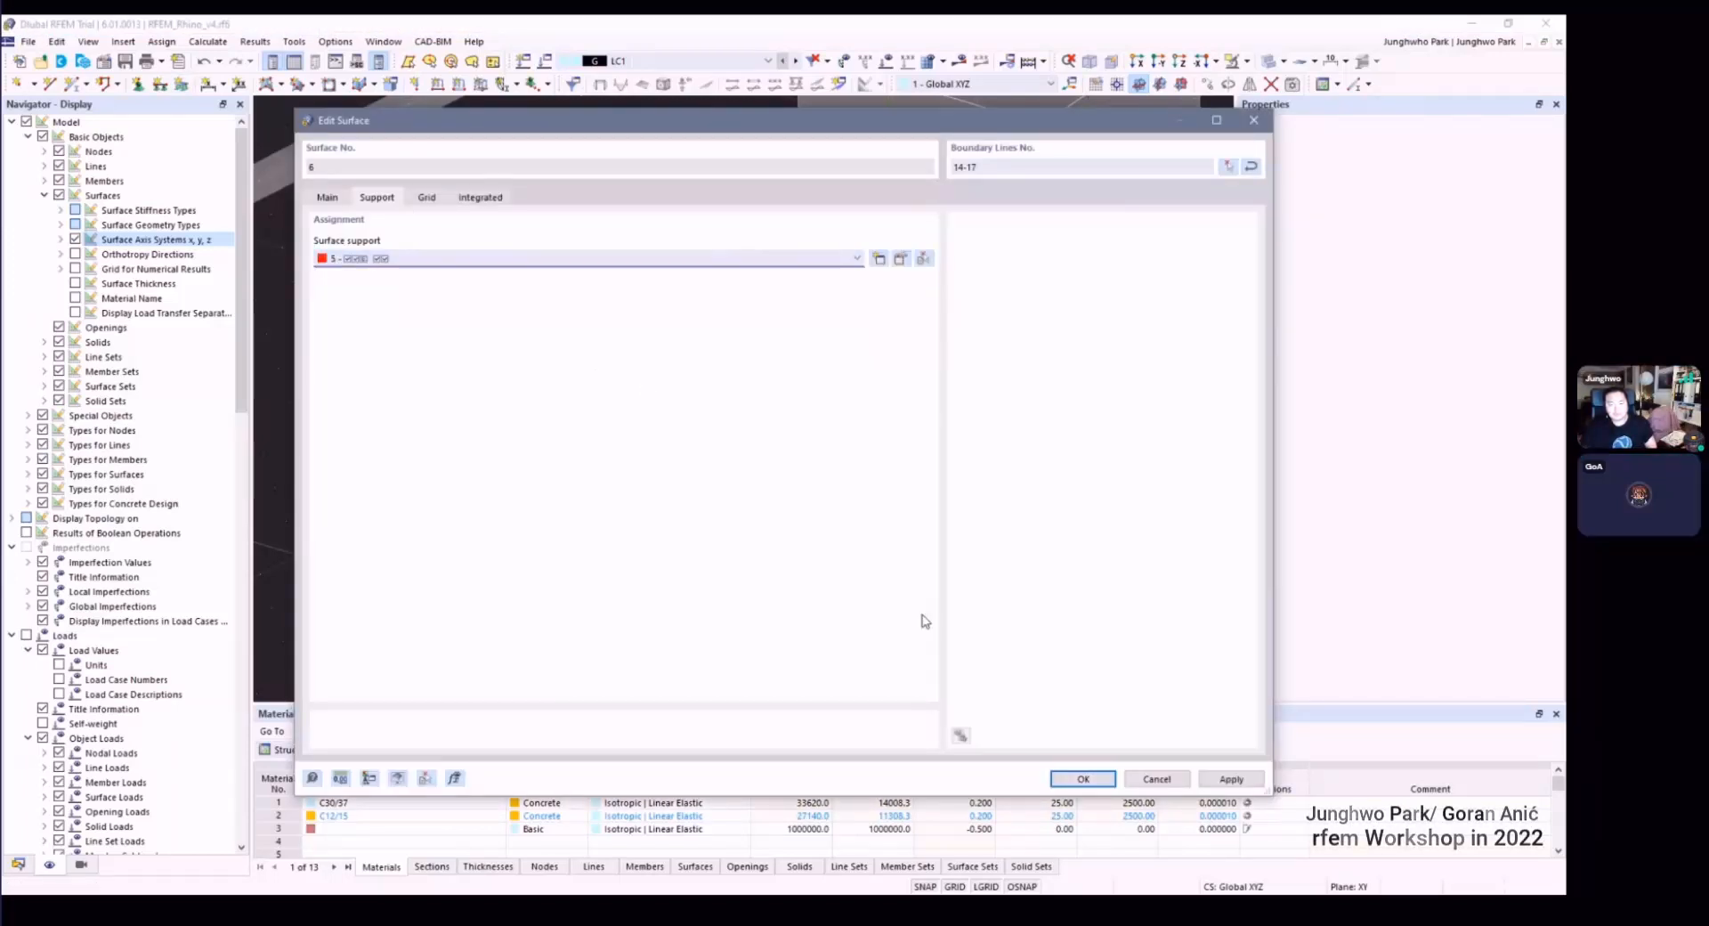
pyautogui.click(1231, 780)
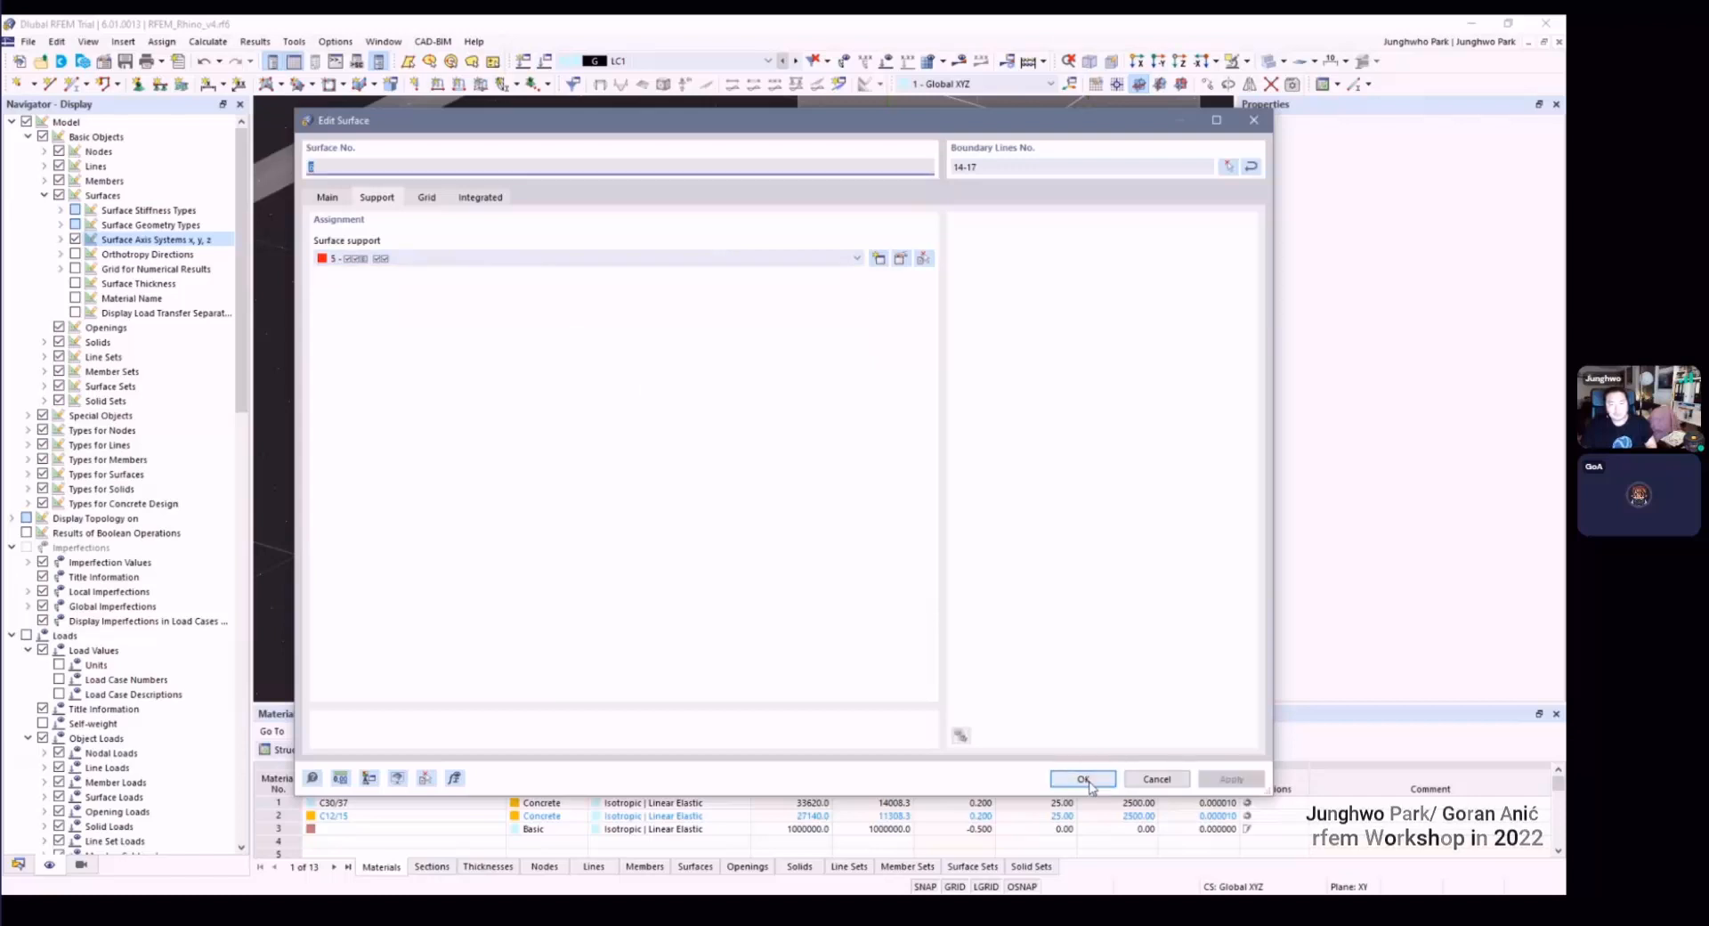
pyautogui.click(1084, 780)
# Step: Examine the spring and fixity symbols of the slab's elastic surface support from several angles
pyautogui.keyDown('ctrl'); pyautogui.moveTo(785, 535); pyautogui.dragTo(809, 522, button='middle'); pyautogui.keyUp('ctrl')
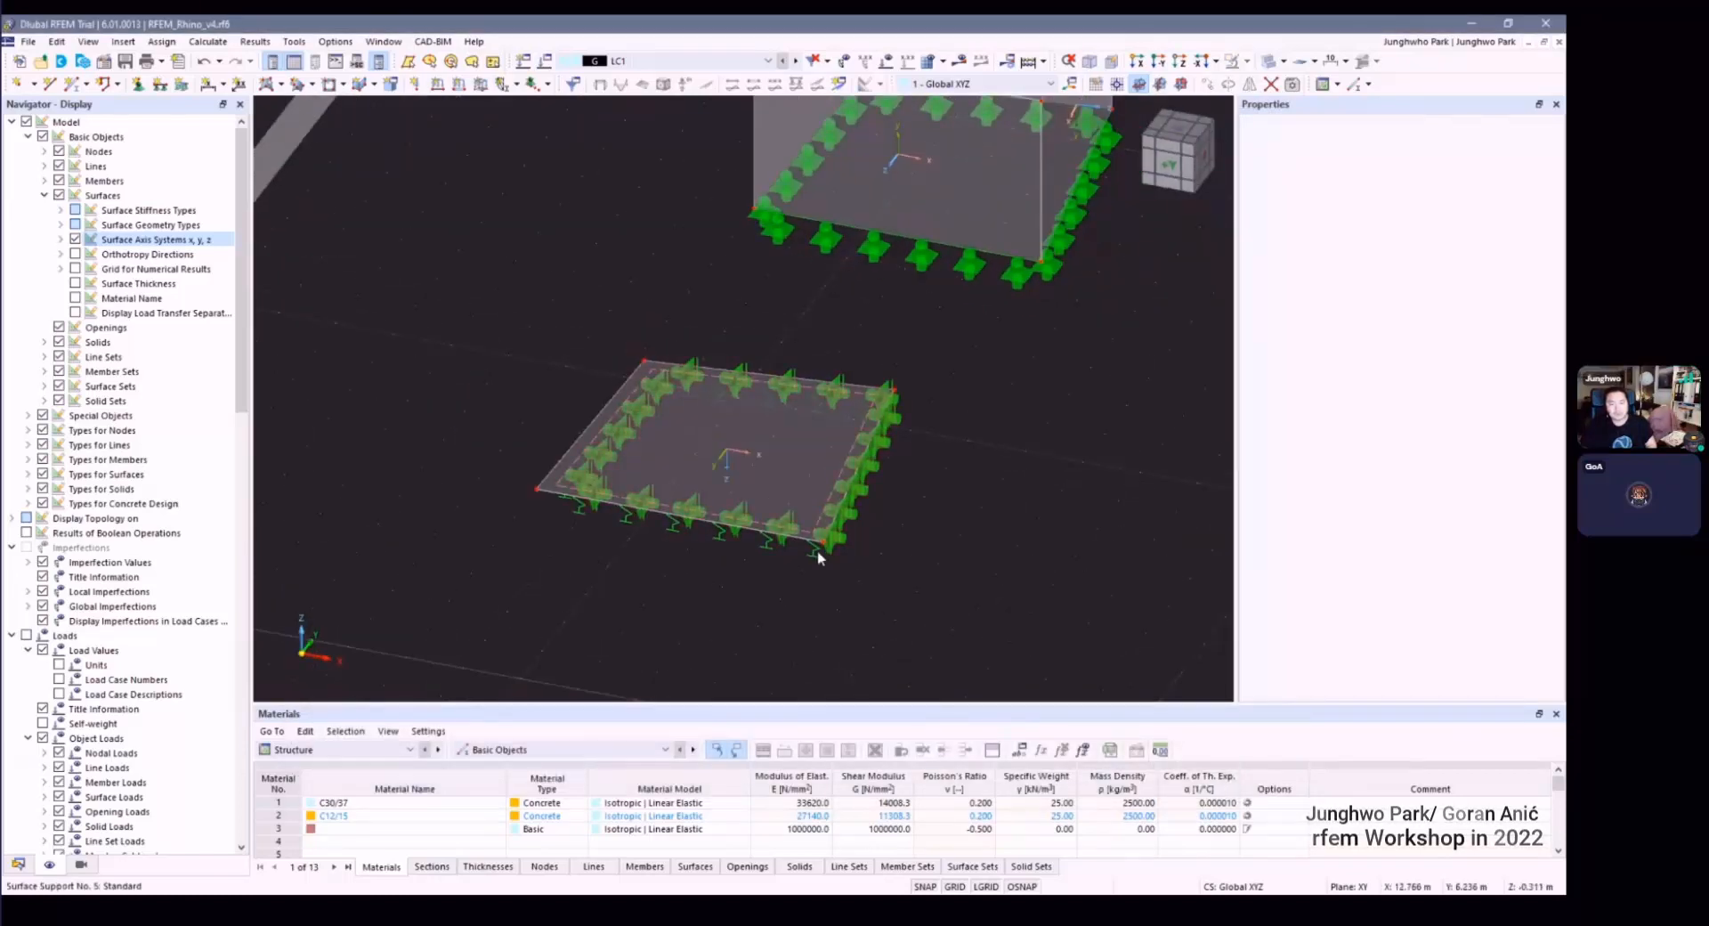
pyautogui.scroll(3, 746, 563)
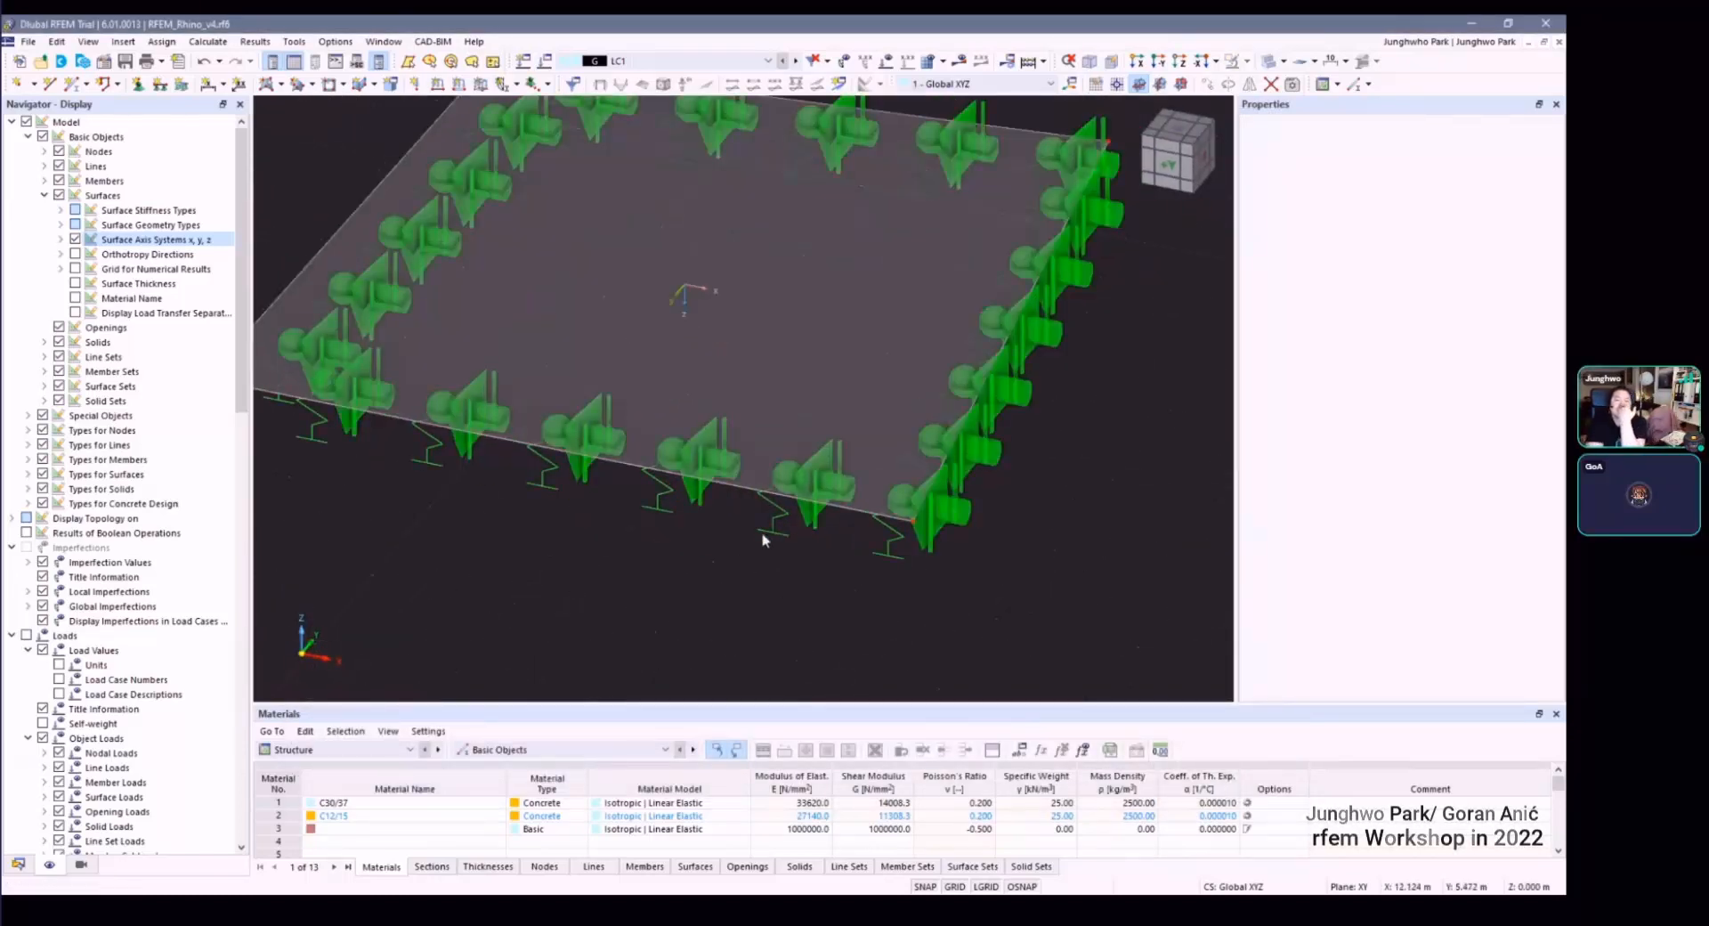
pyautogui.scroll(-2, 775, 498)
pyautogui.keyDown('ctrl'); pyautogui.moveTo(642, 434); pyautogui.dragTo(564, 319, button='middle'); pyautogui.keyUp('ctrl')
pyautogui.scroll(2, 427, 354)
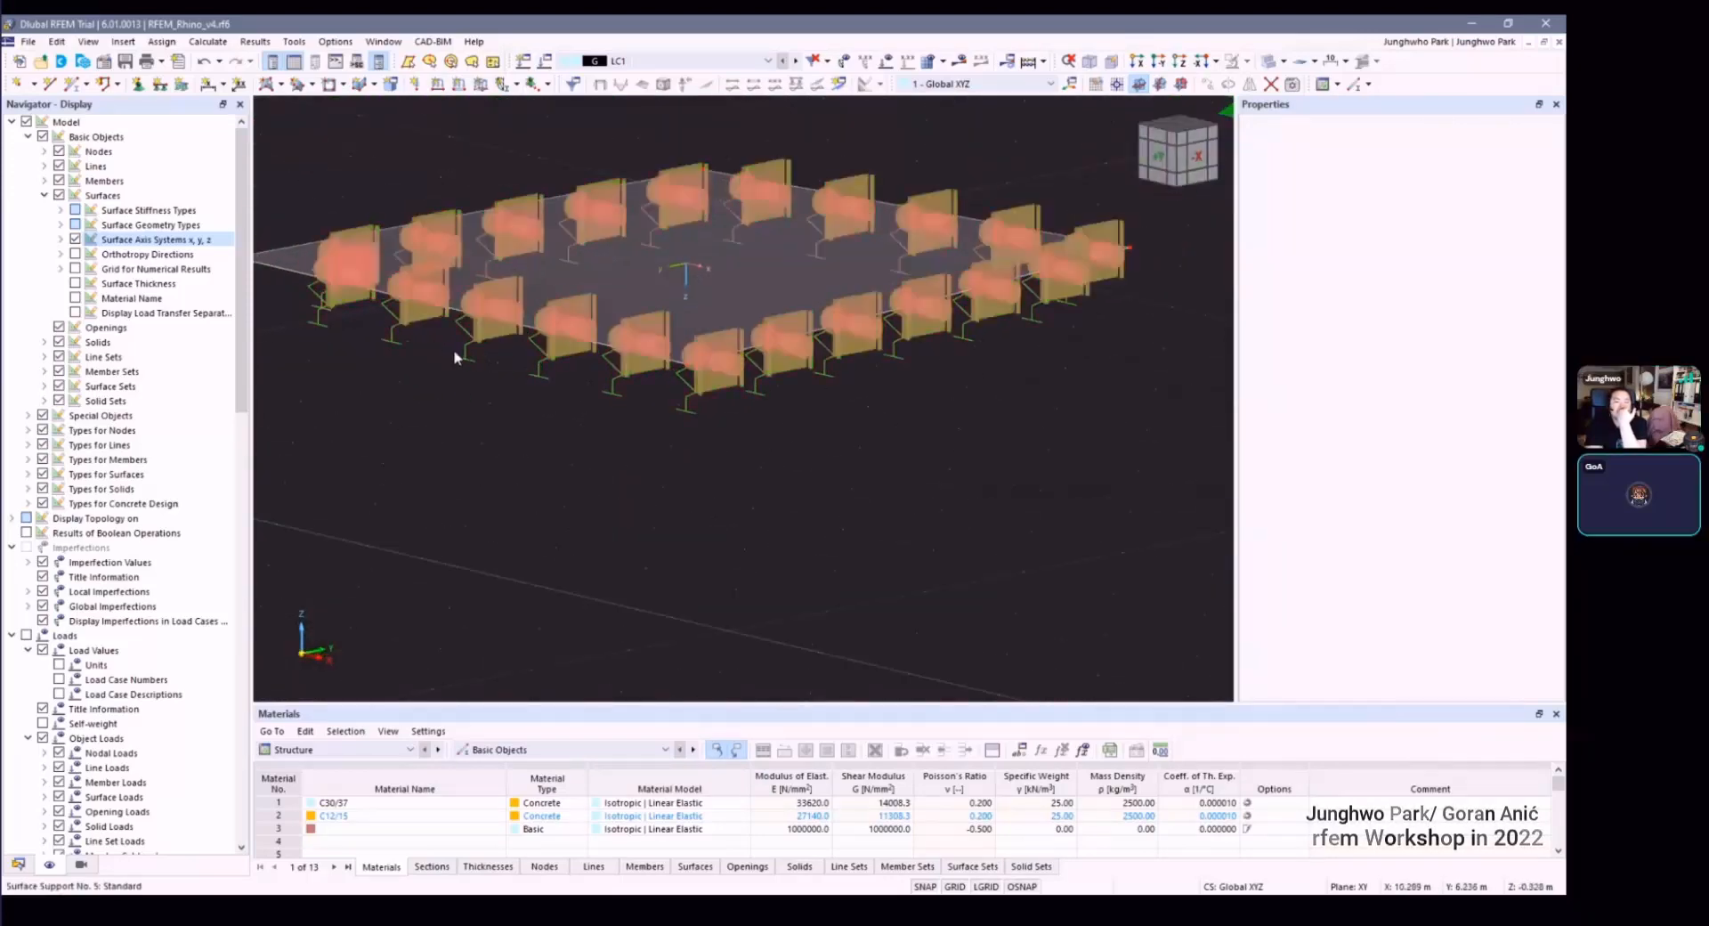
pyautogui.scroll(-3, 555, 430)
pyautogui.scroll(-4, 703, 476)
pyautogui.keyDown('ctrl'); pyautogui.moveTo(578, 450); pyautogui.dragTo(687, 531, button='middle'); pyautogui.keyUp('ctrl')
pyautogui.scroll(2, 740, 516)
pyautogui.scroll(1, 694, 530)
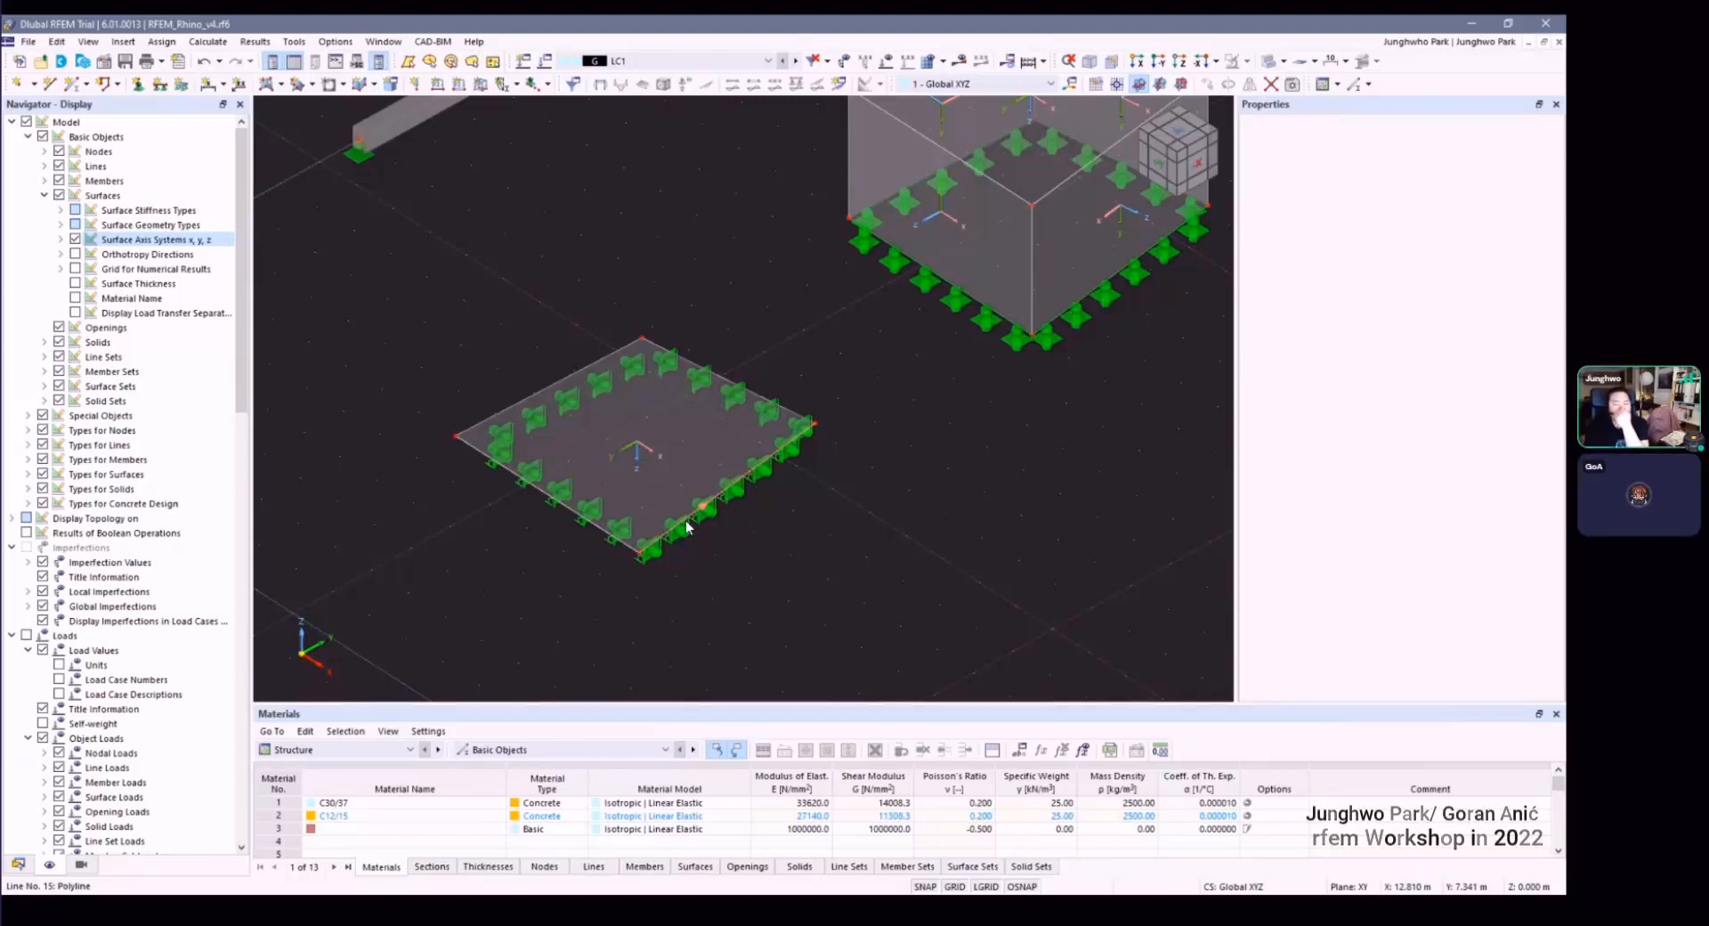
pyautogui.scroll(-4, 828, 458)
pyautogui.scroll(5, 864, 535)
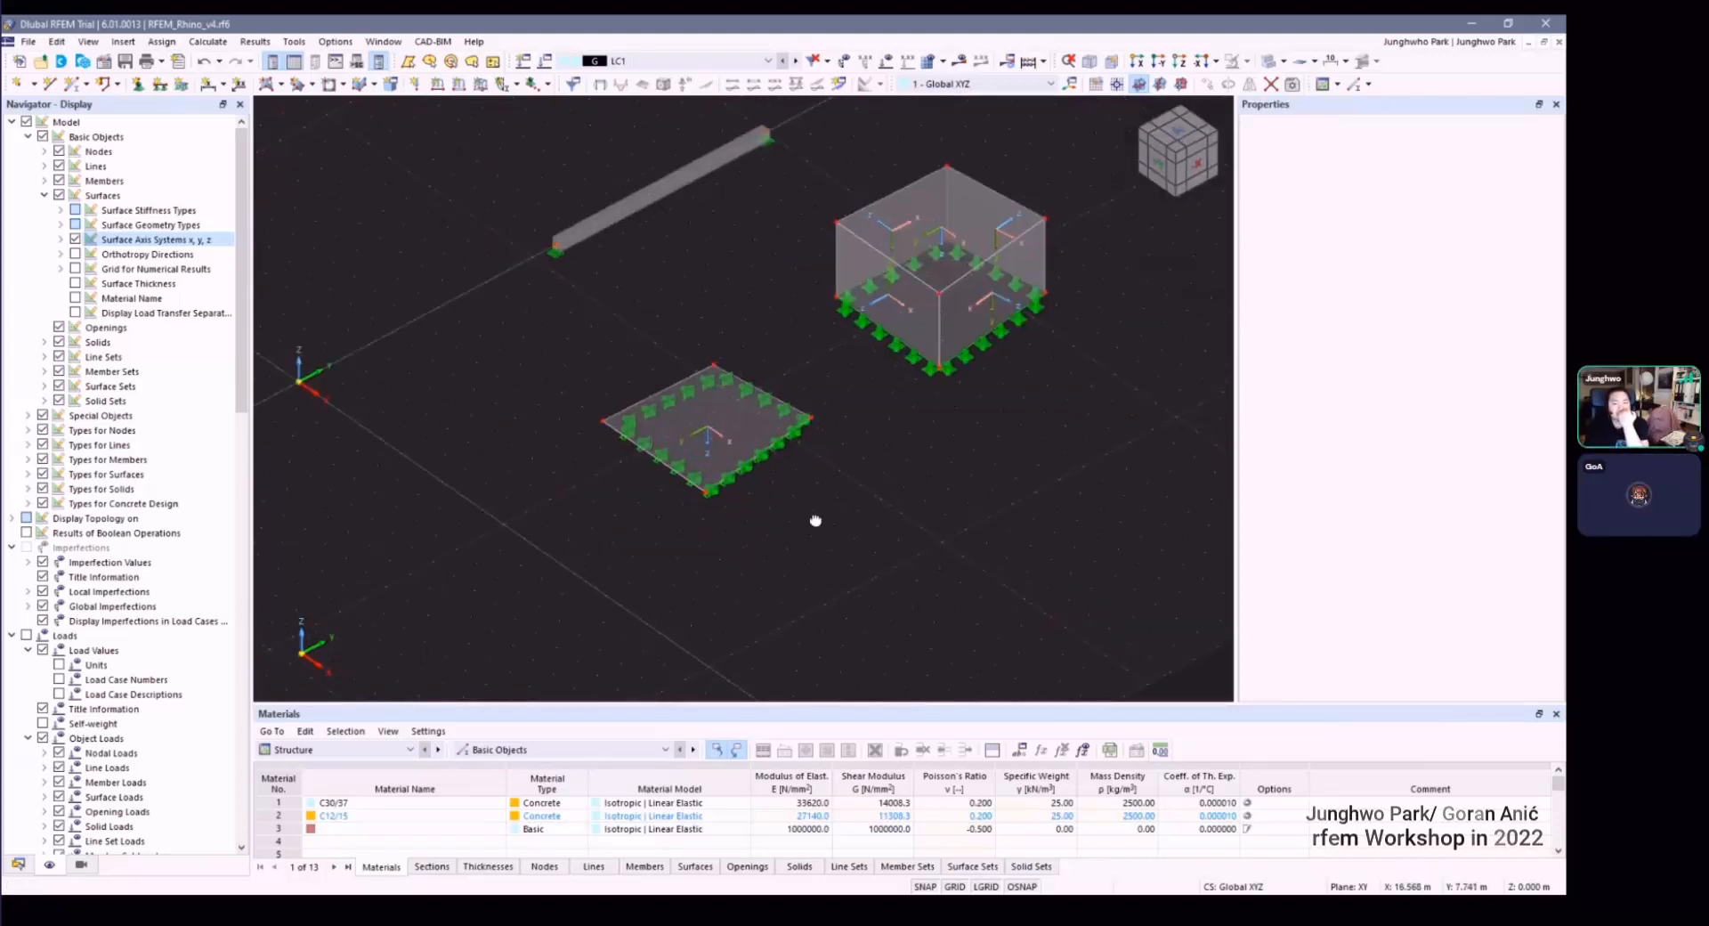
# Step: Examine the beam, the box and the slab together with their supports from several angles
pyautogui.scroll(-4, 854, 525)
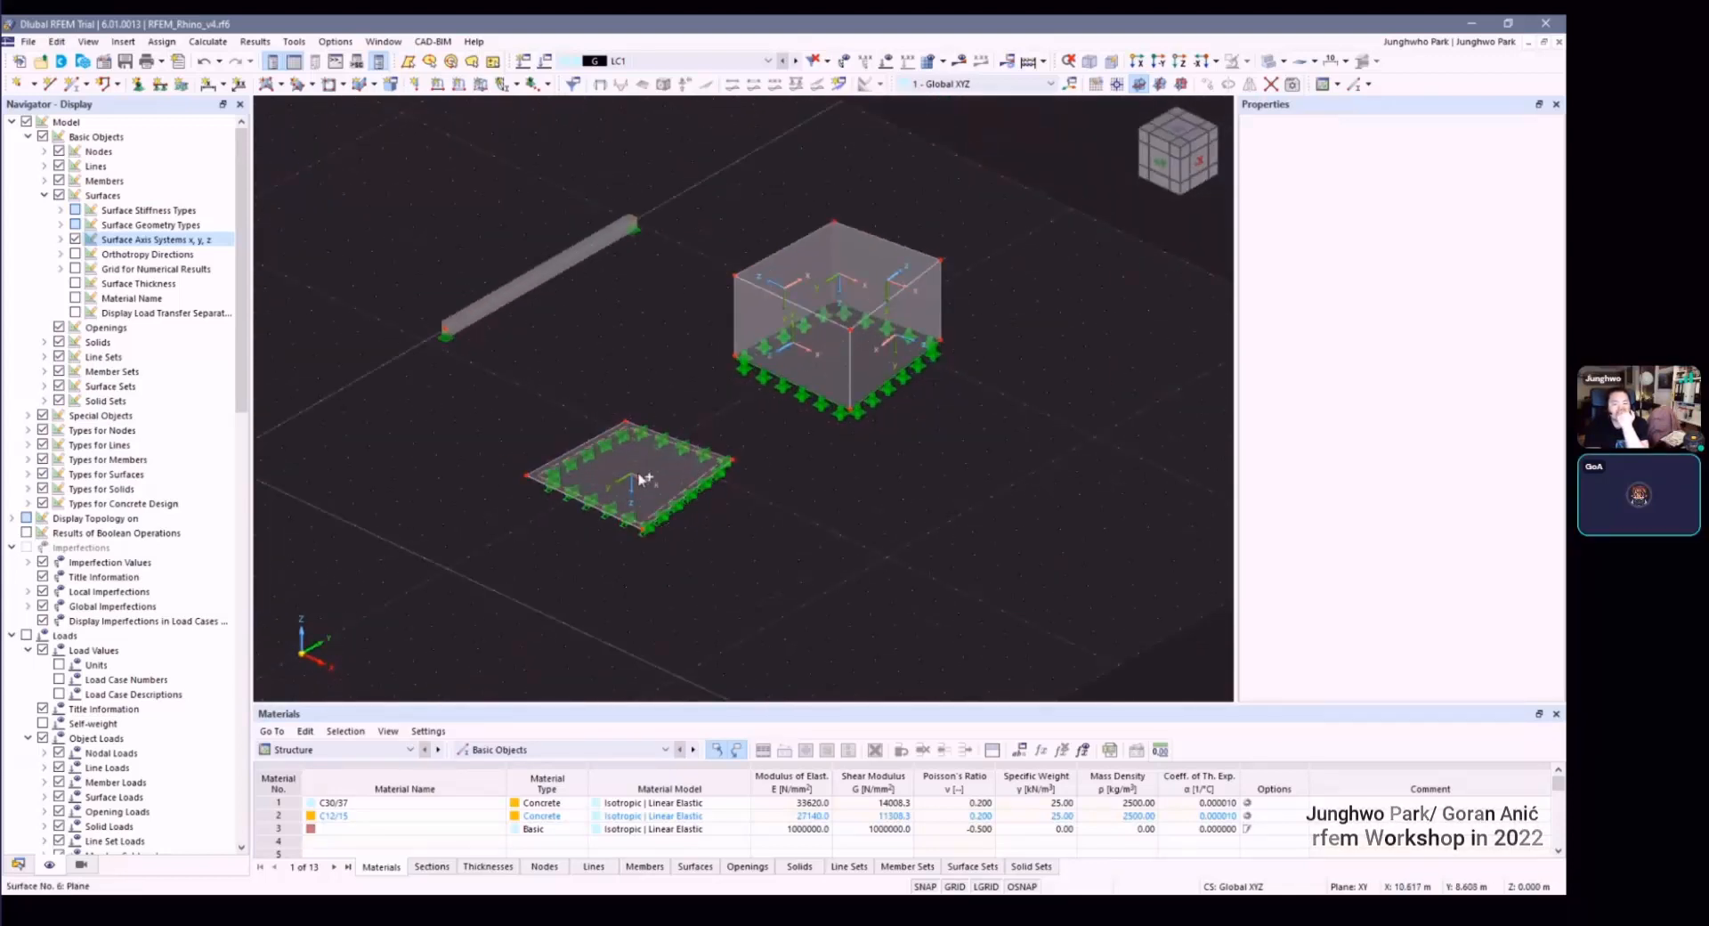
pyautogui.scroll(1, 657, 498)
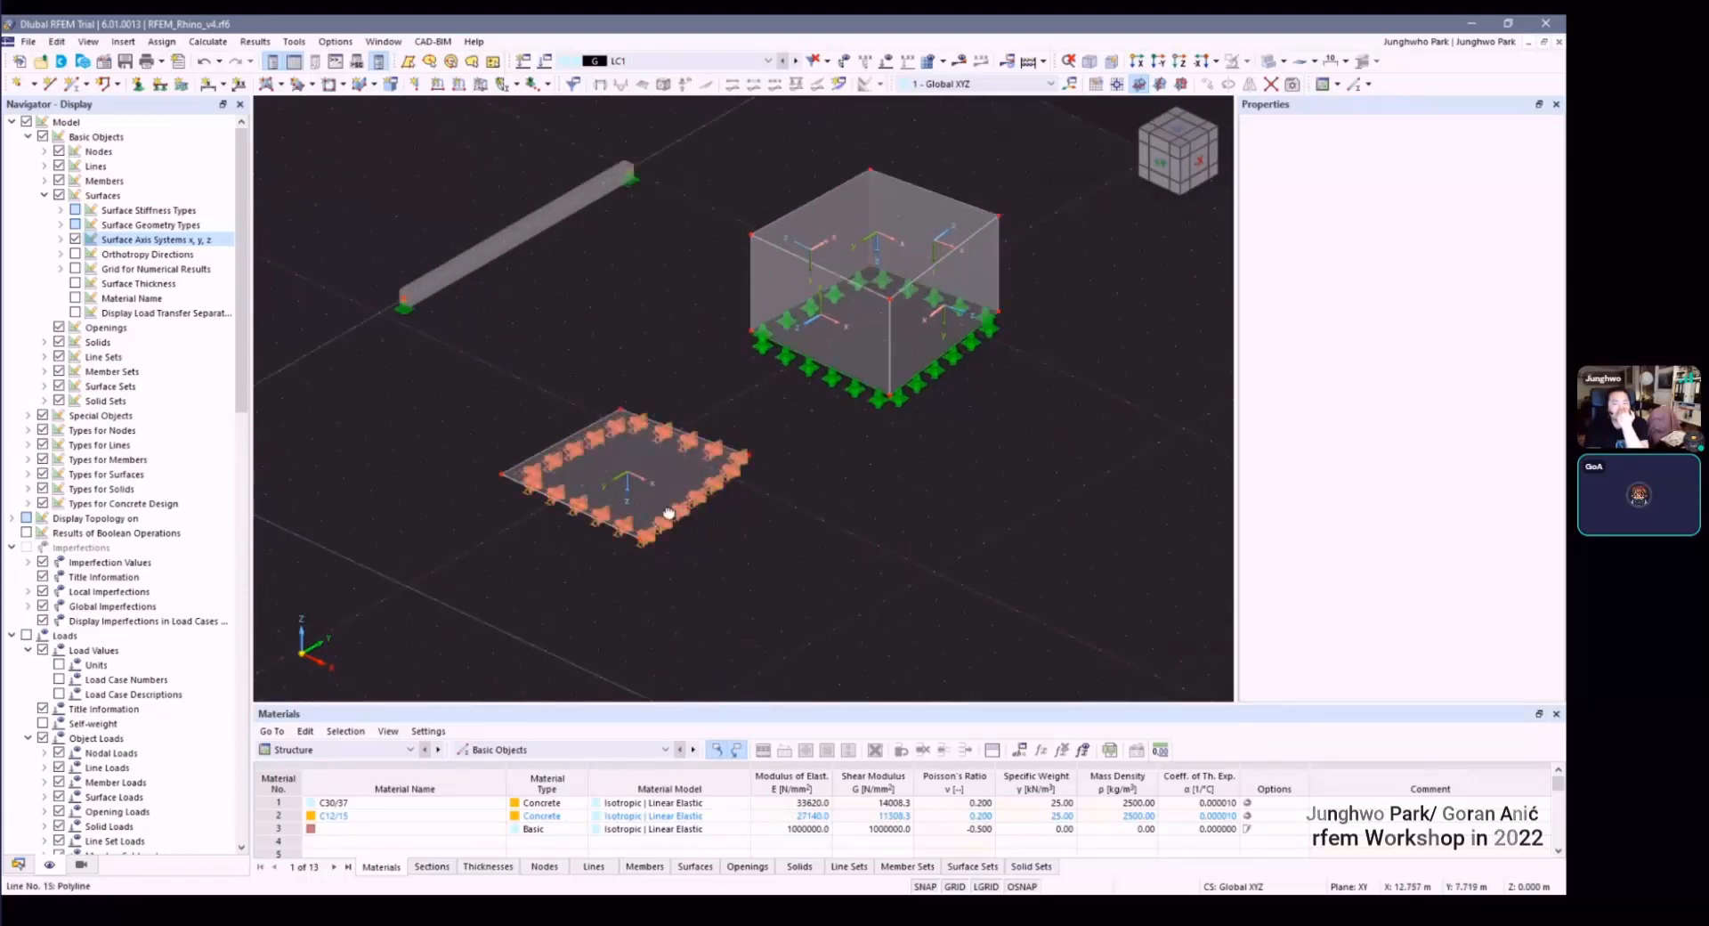
pyautogui.scroll(1, 659, 507)
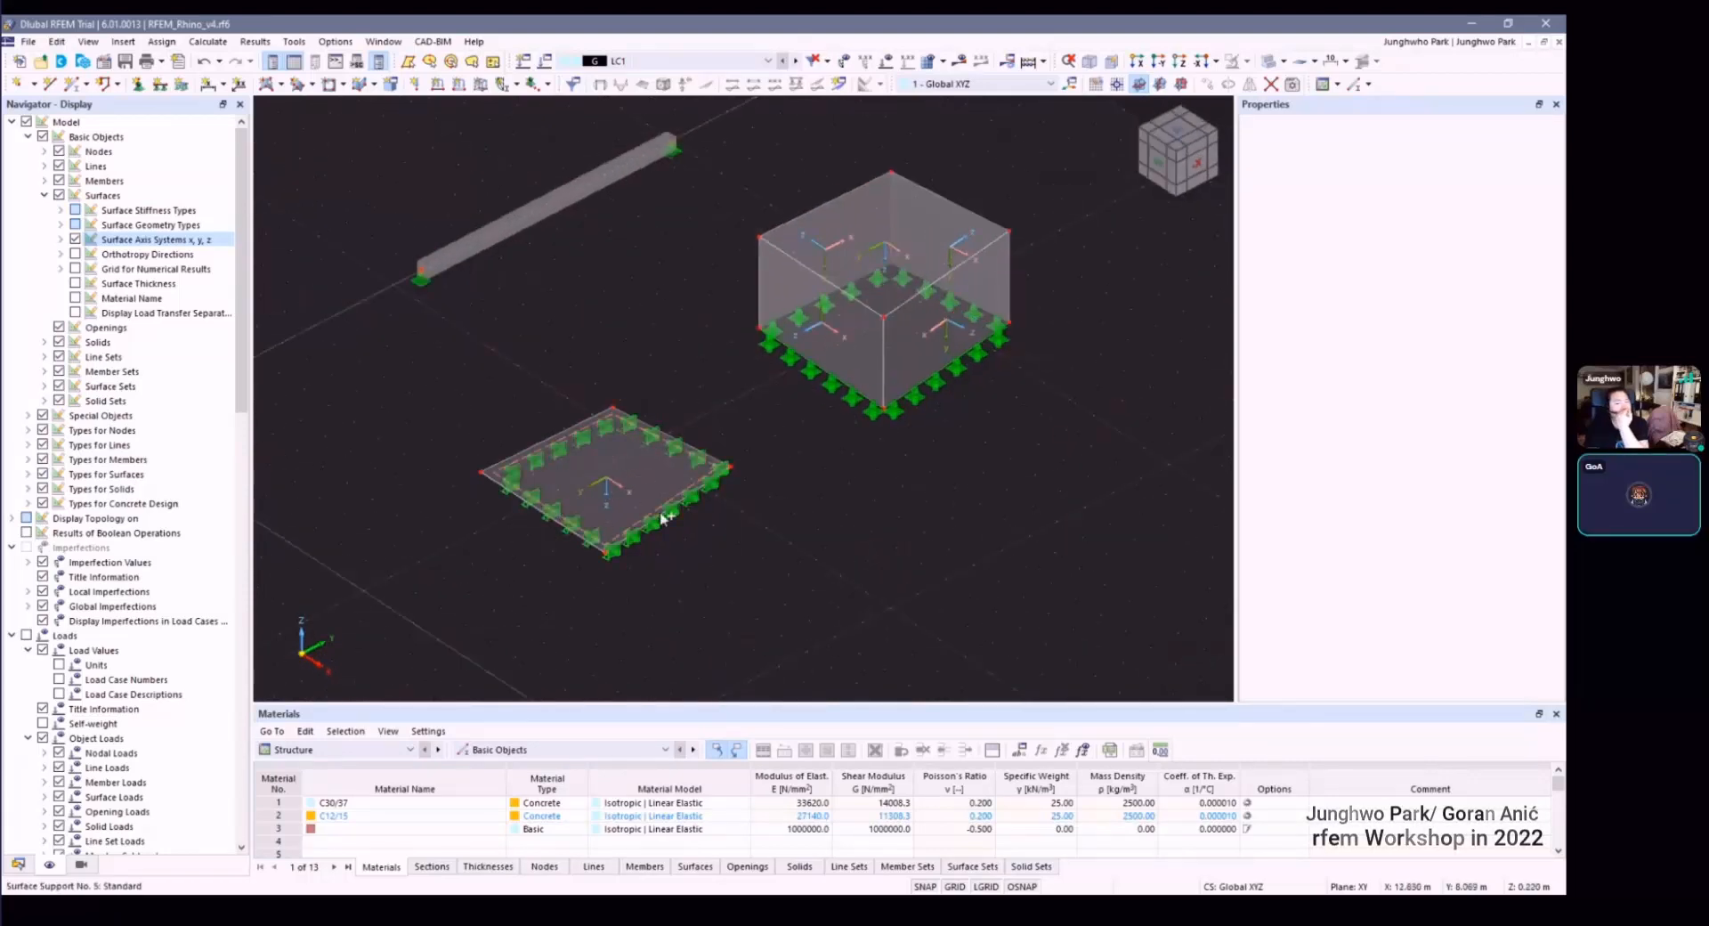
pyautogui.scroll(2, 708, 525)
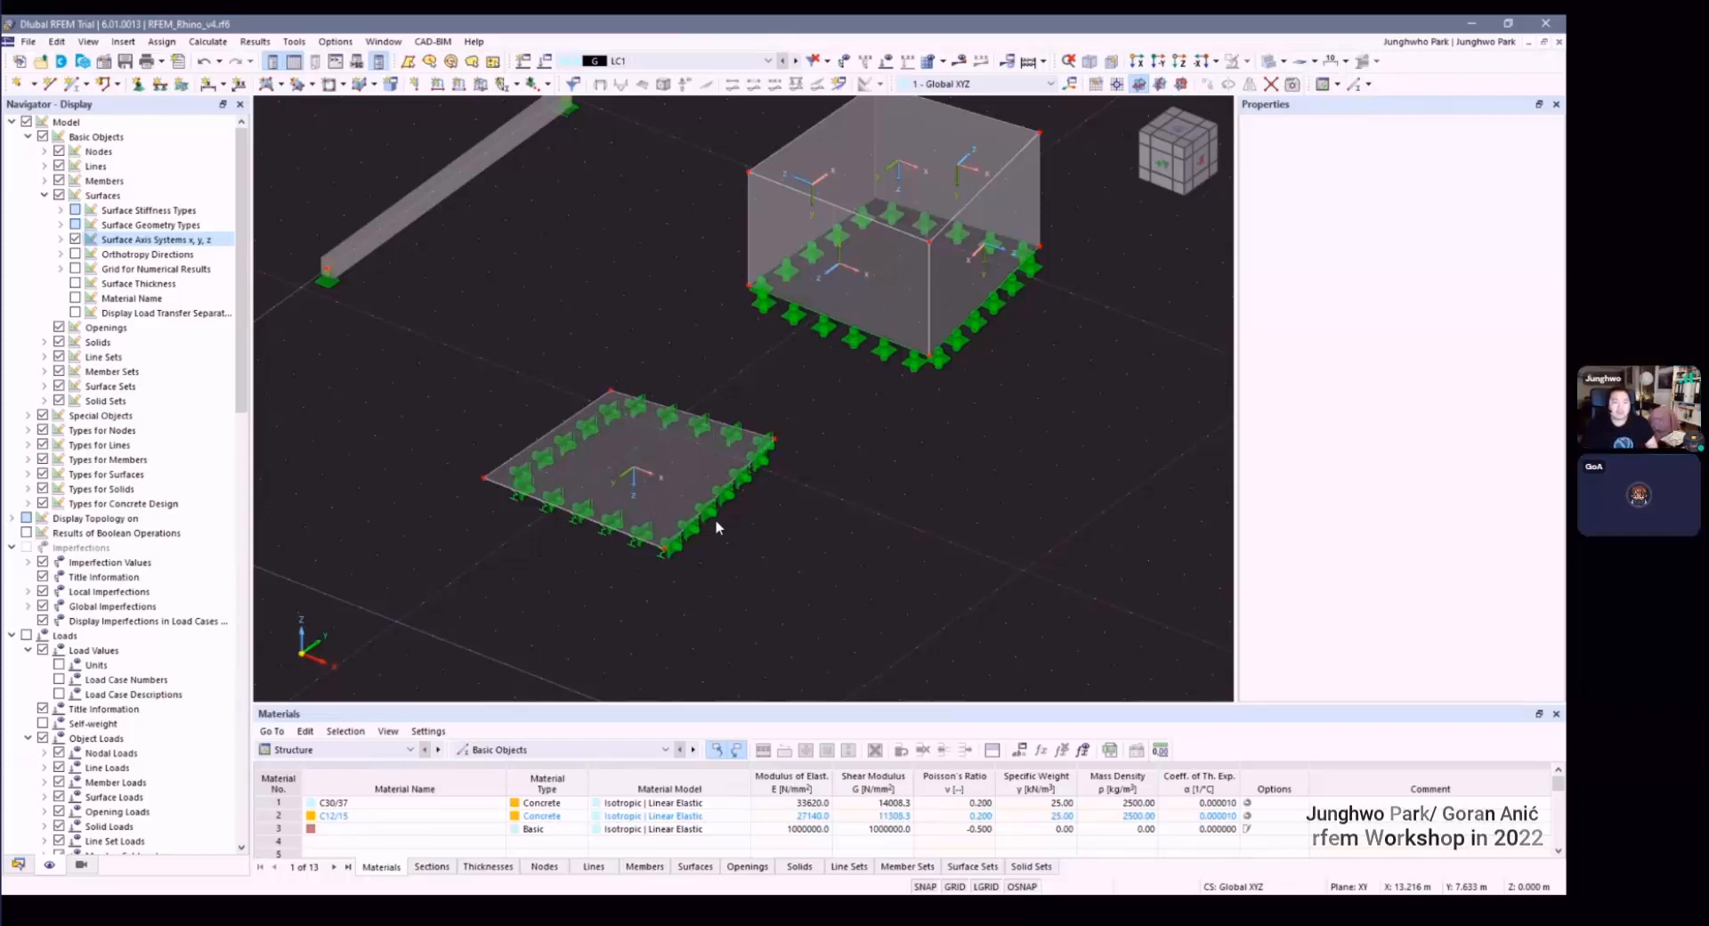
pyautogui.scroll(-2, 770, 548)
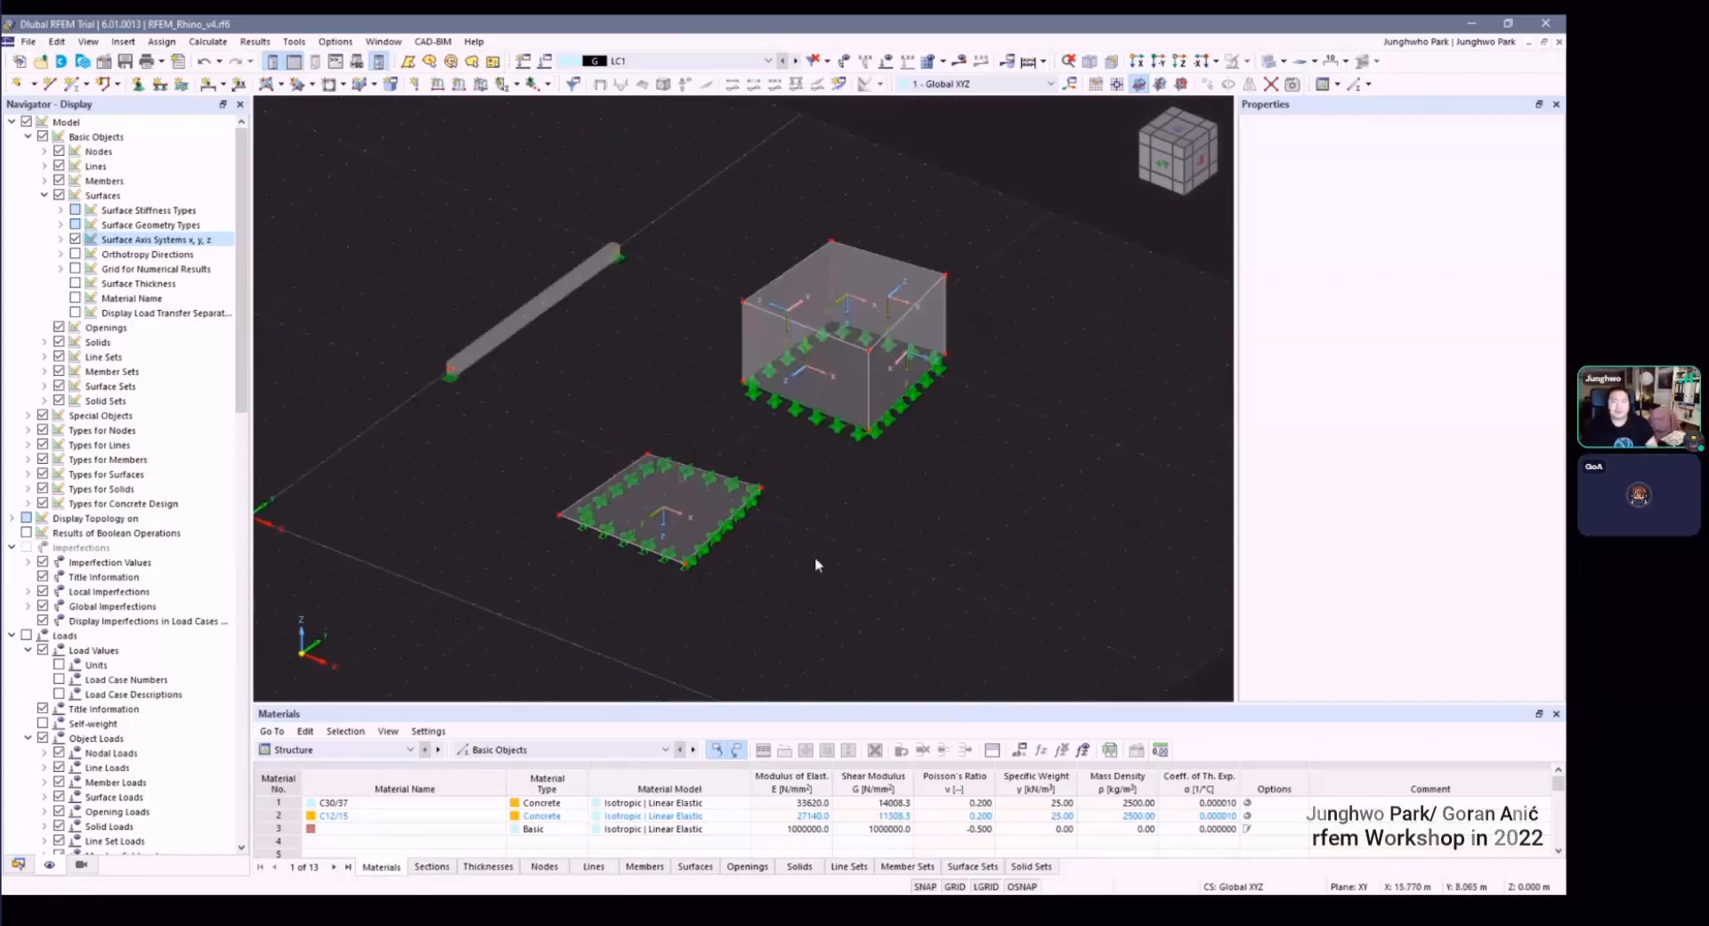
pyautogui.scroll(-2, 817, 562)
pyautogui.scroll(-1, 819, 565)
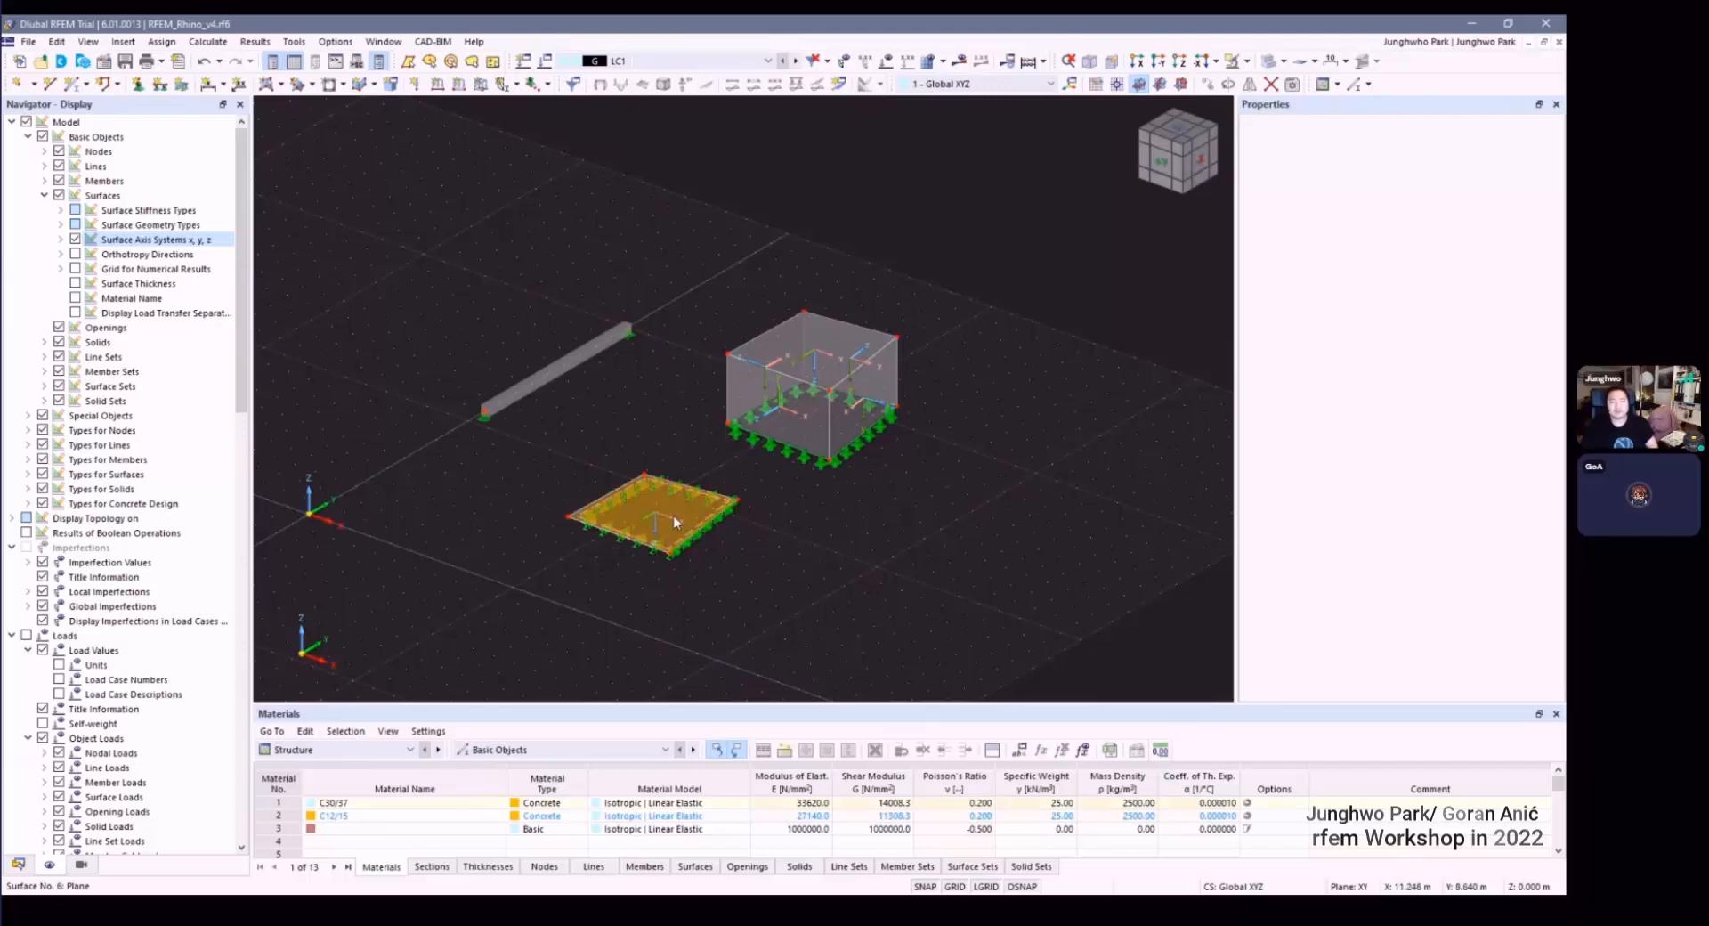
pyautogui.scroll(-2, 759, 526)
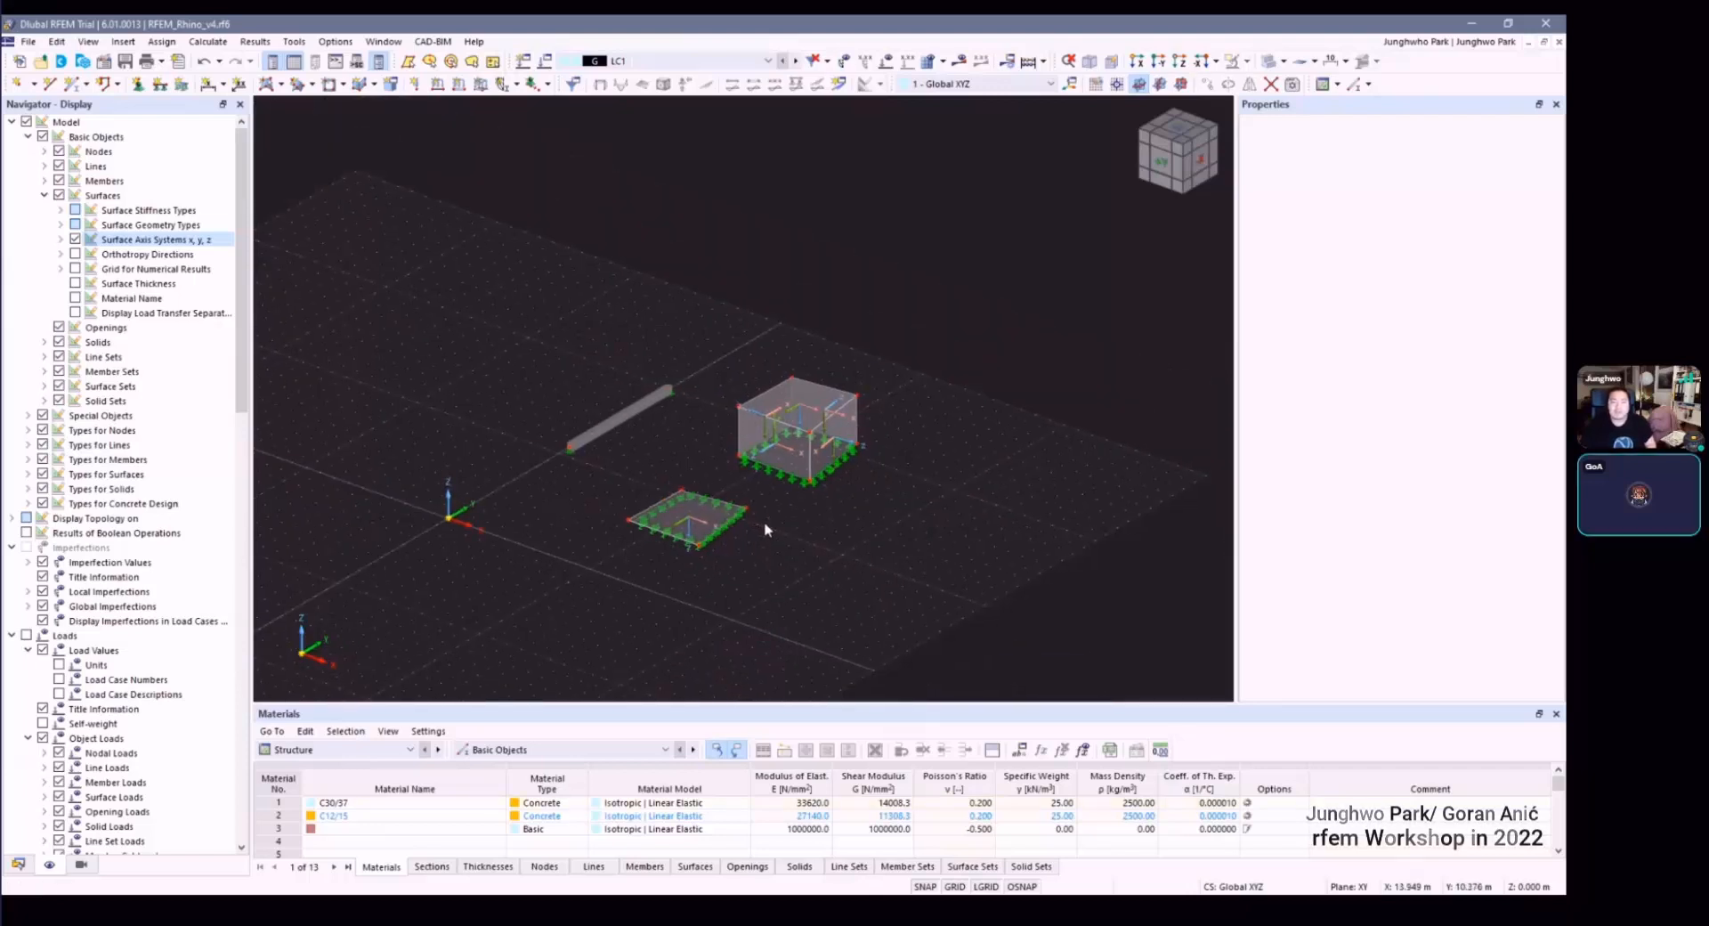
pyautogui.scroll(2, 794, 550)
pyautogui.scroll(-2, 783, 534)
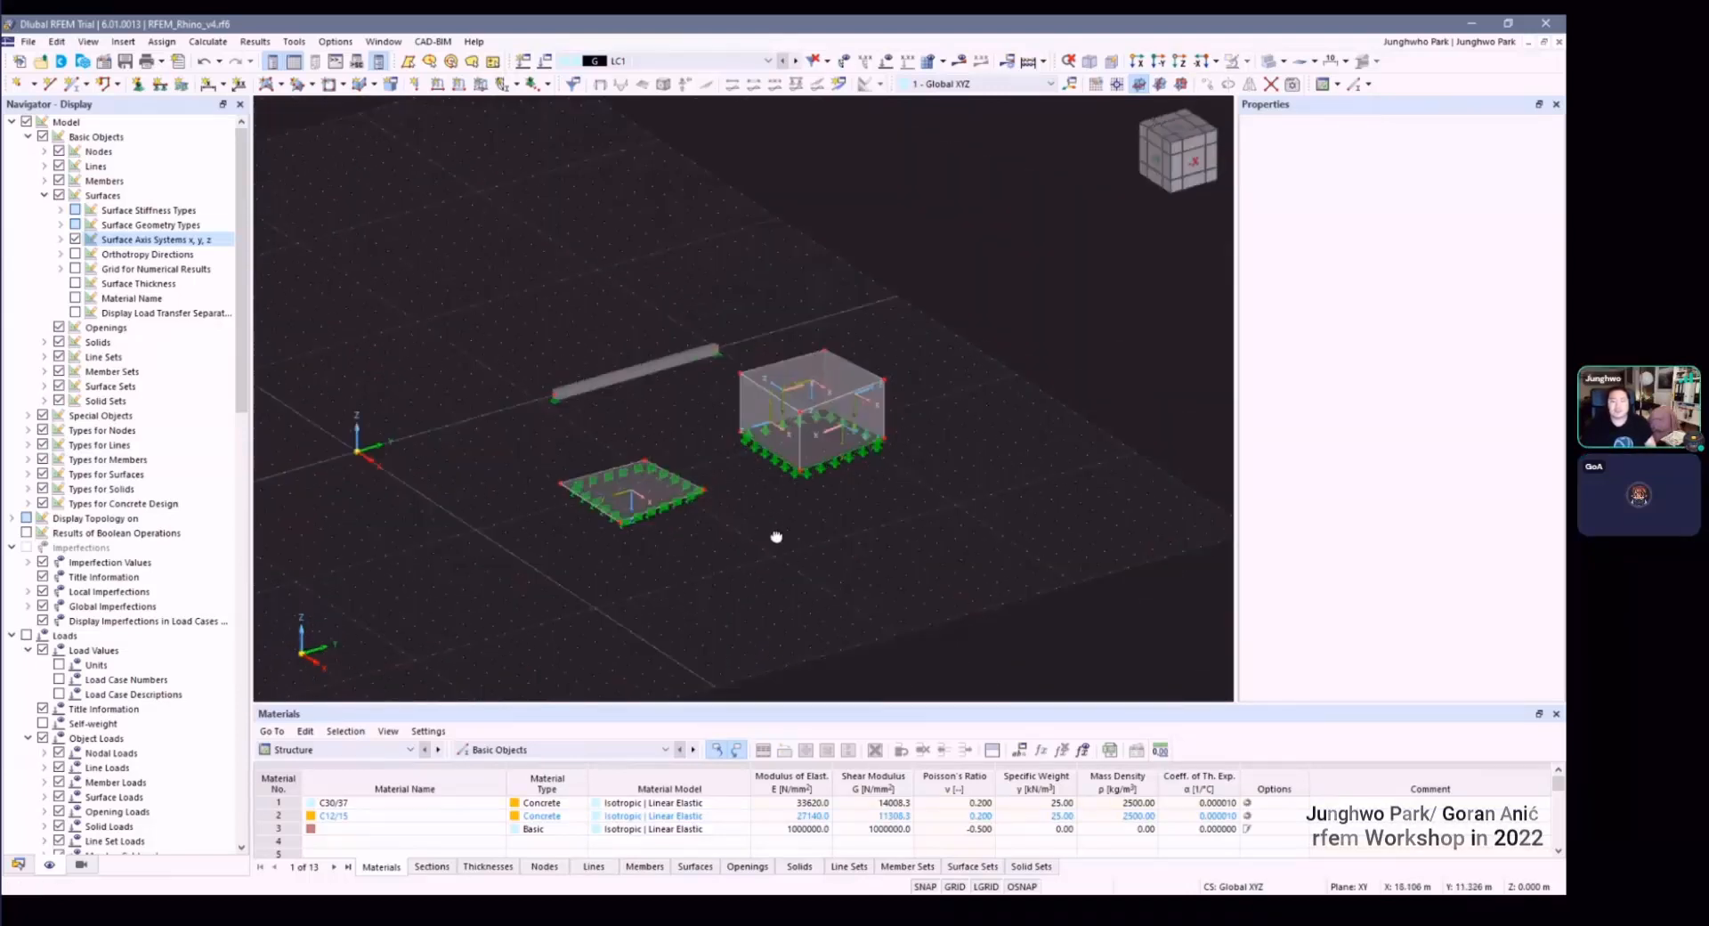
pyautogui.scroll(3, 809, 522)
pyautogui.scroll(3, 802, 500)
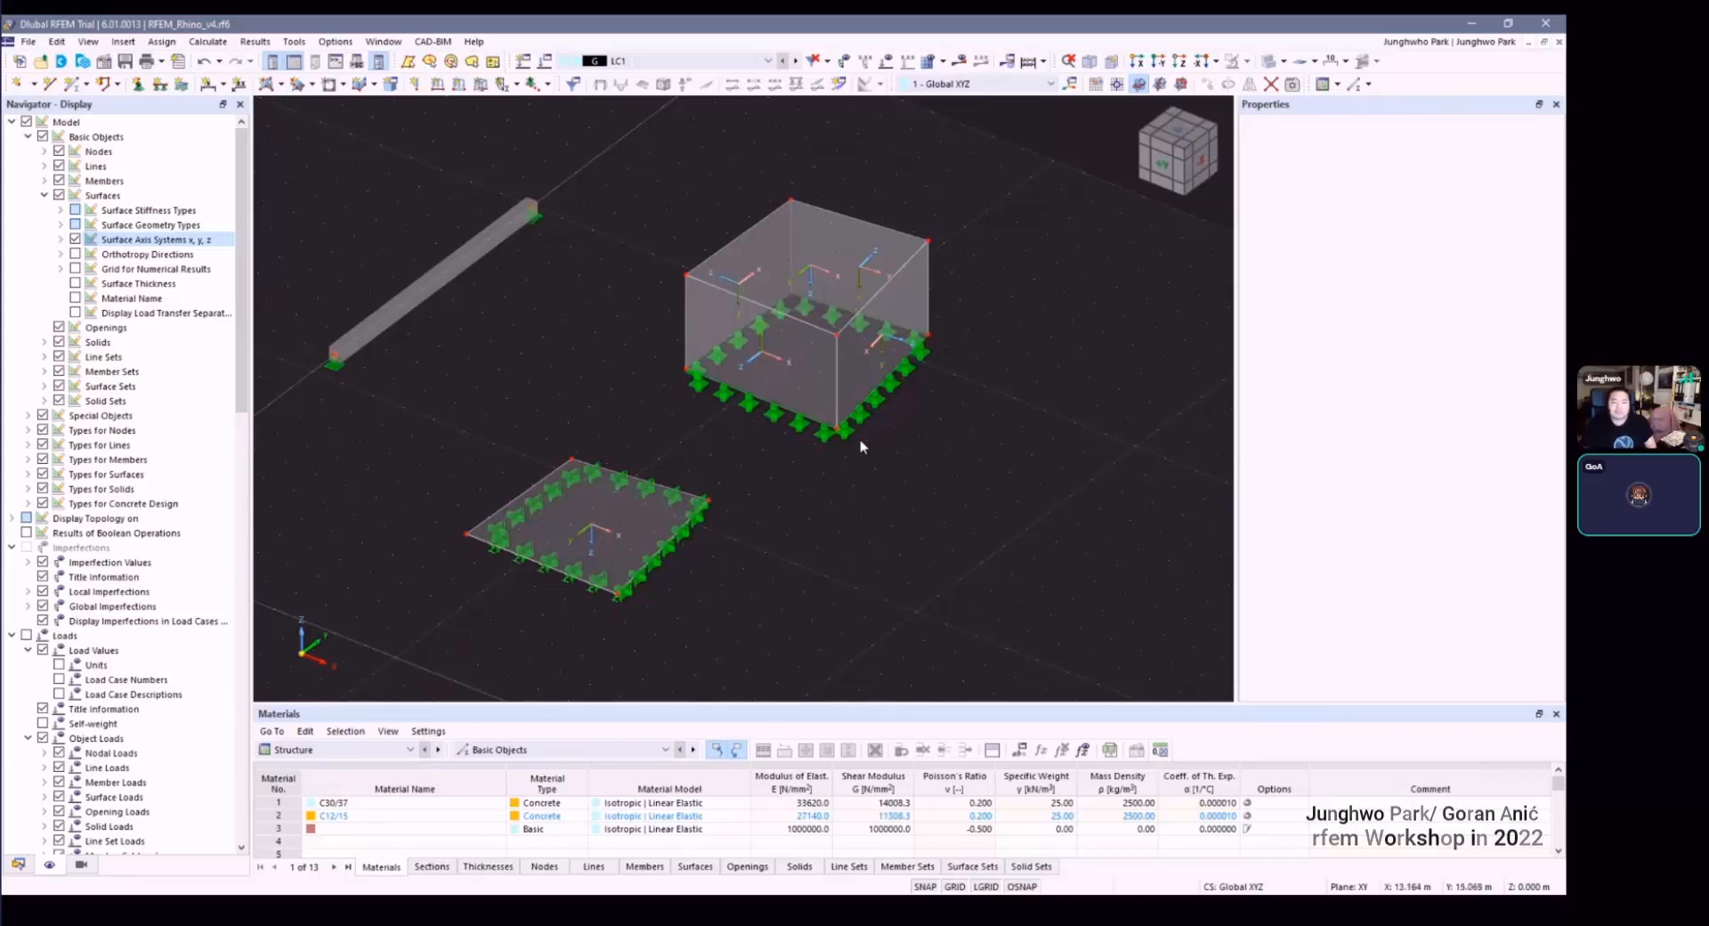
pyautogui.scroll(-2, 997, 435)
pyautogui.keyDown('ctrl'); pyautogui.moveTo(988, 446); pyautogui.dragTo(942, 431, button='middle'); pyautogui.keyUp('ctrl')
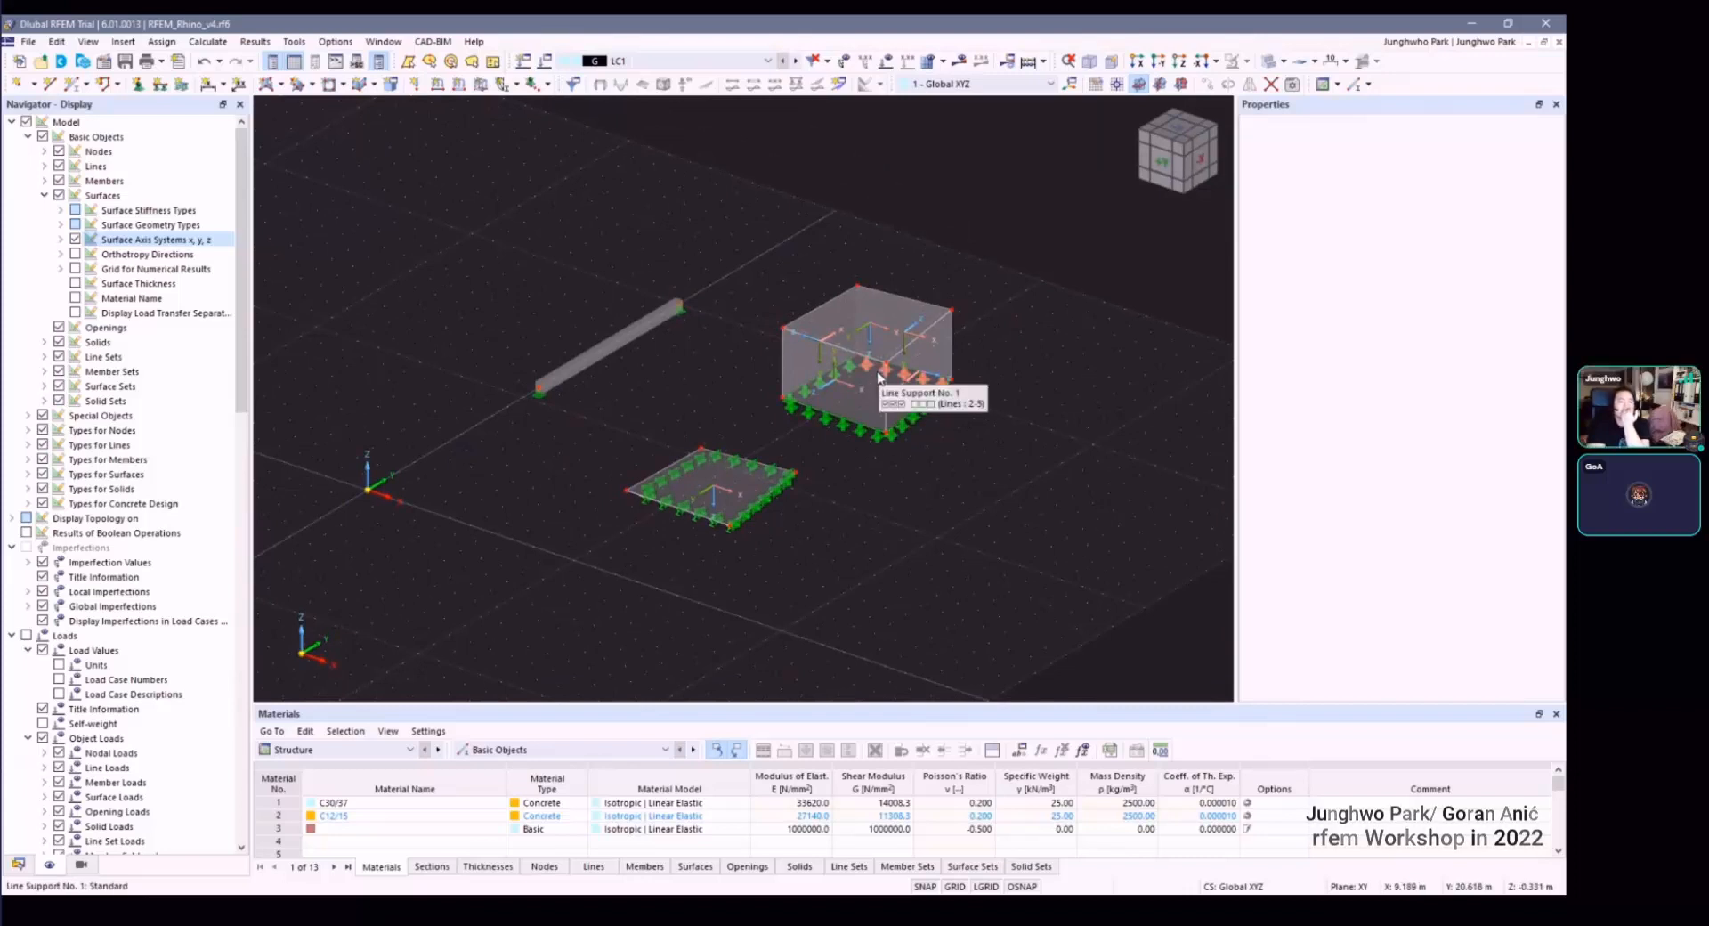
pyautogui.keyDown('ctrl'); pyautogui.moveTo(931, 395); pyautogui.dragTo(894, 449, button='middle'); pyautogui.keyUp('ctrl')
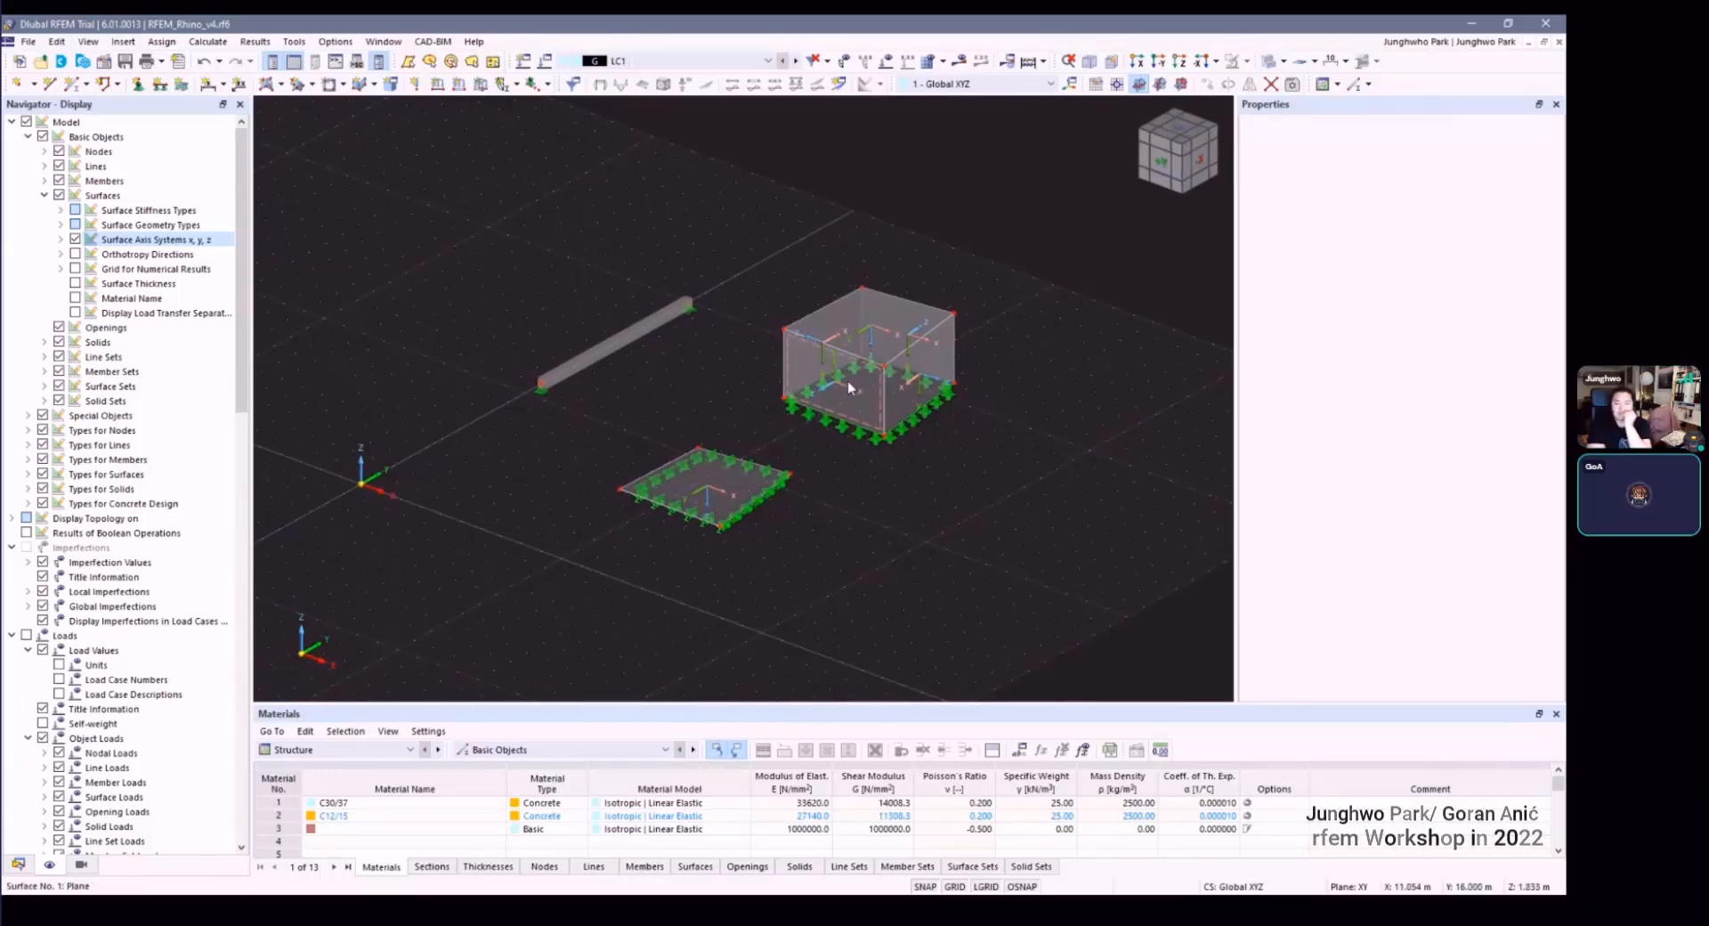
pyautogui.keyDown('ctrl'); pyautogui.moveTo(881, 420); pyautogui.dragTo(908, 420, button='middle'); pyautogui.keyUp('ctrl')
pyautogui.moveTo(906, 420)
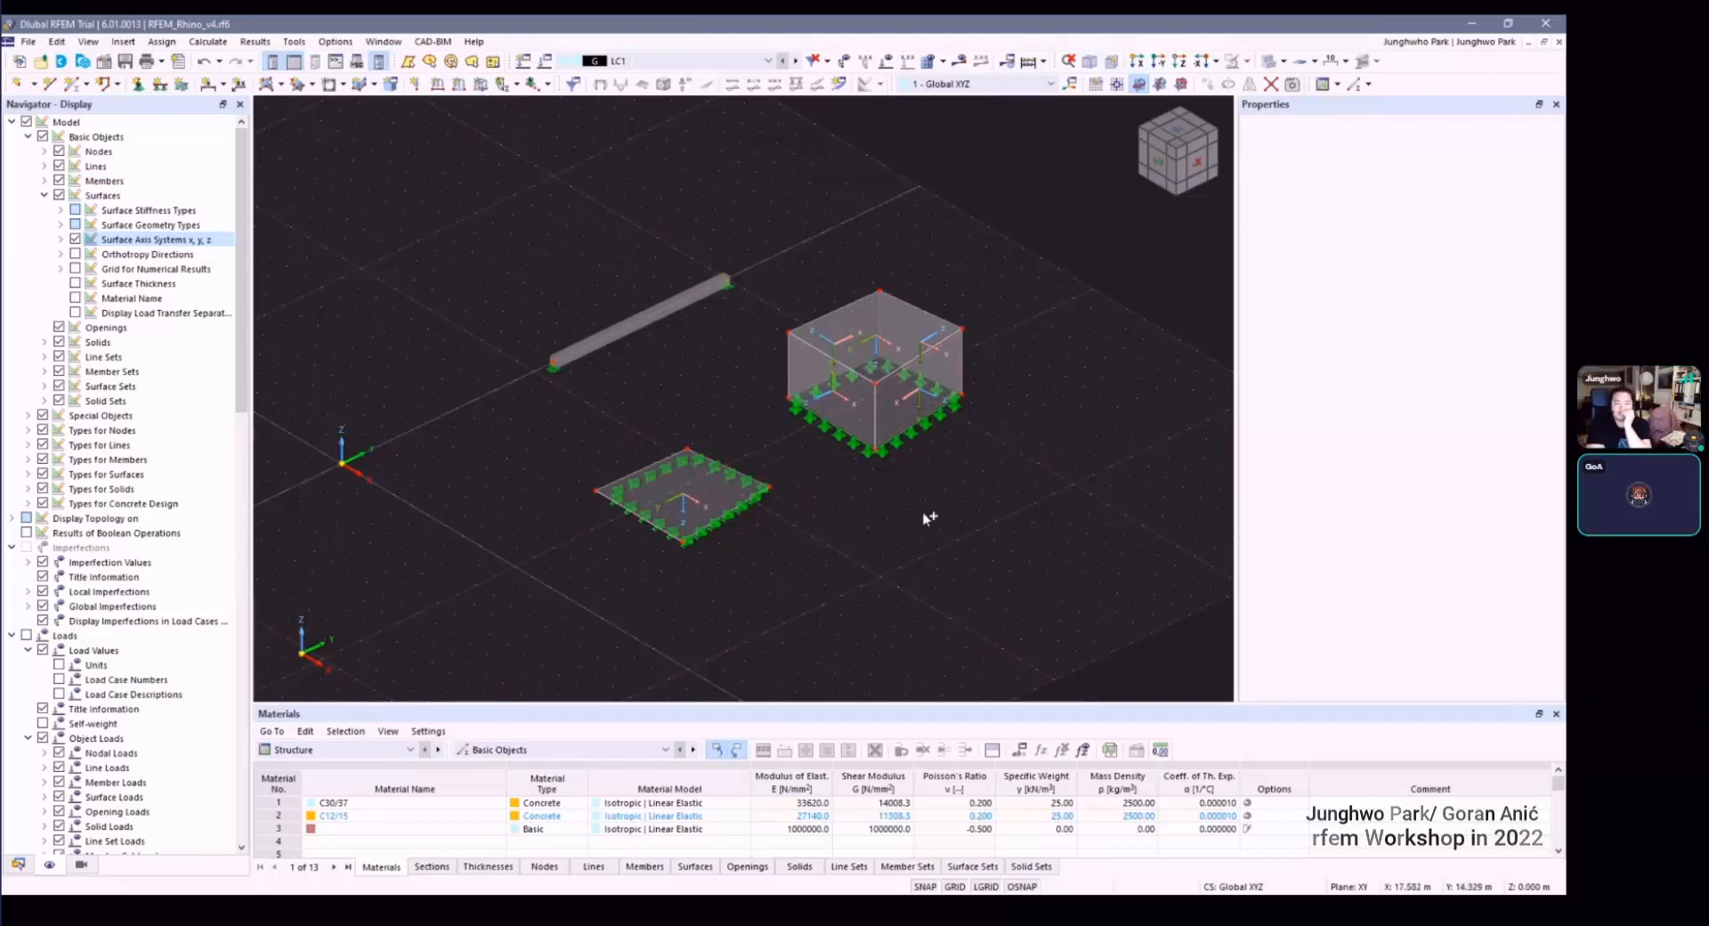
pyautogui.scroll(-2, 927, 516)
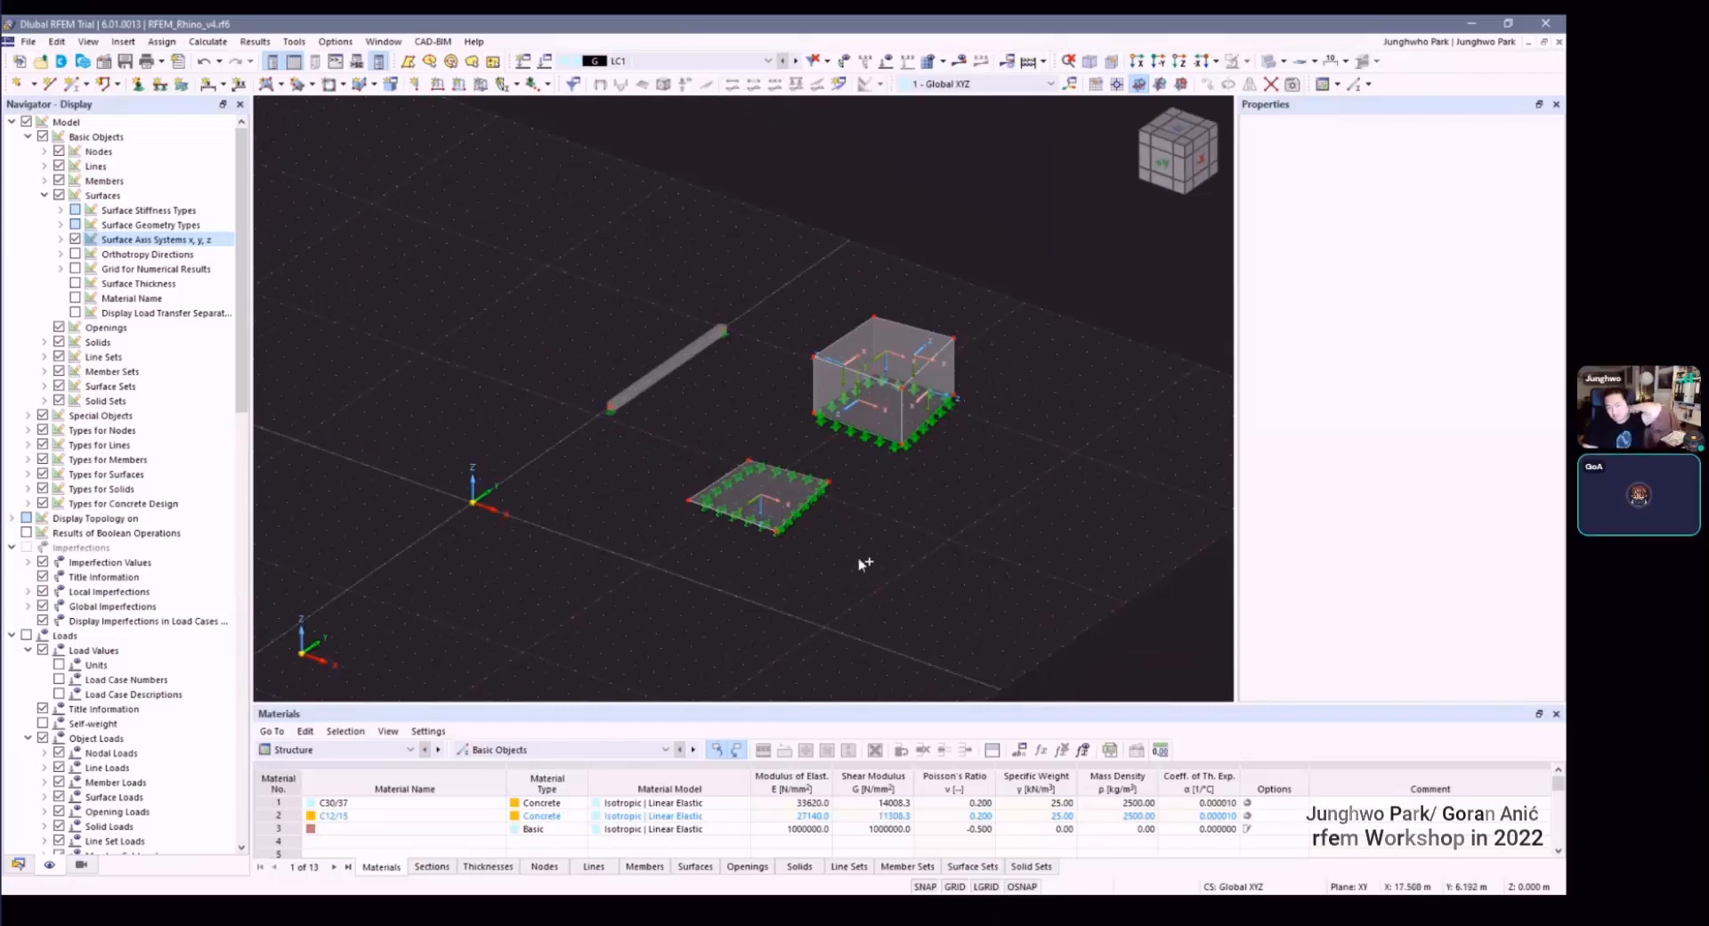
pyautogui.scroll(1, 756, 545)
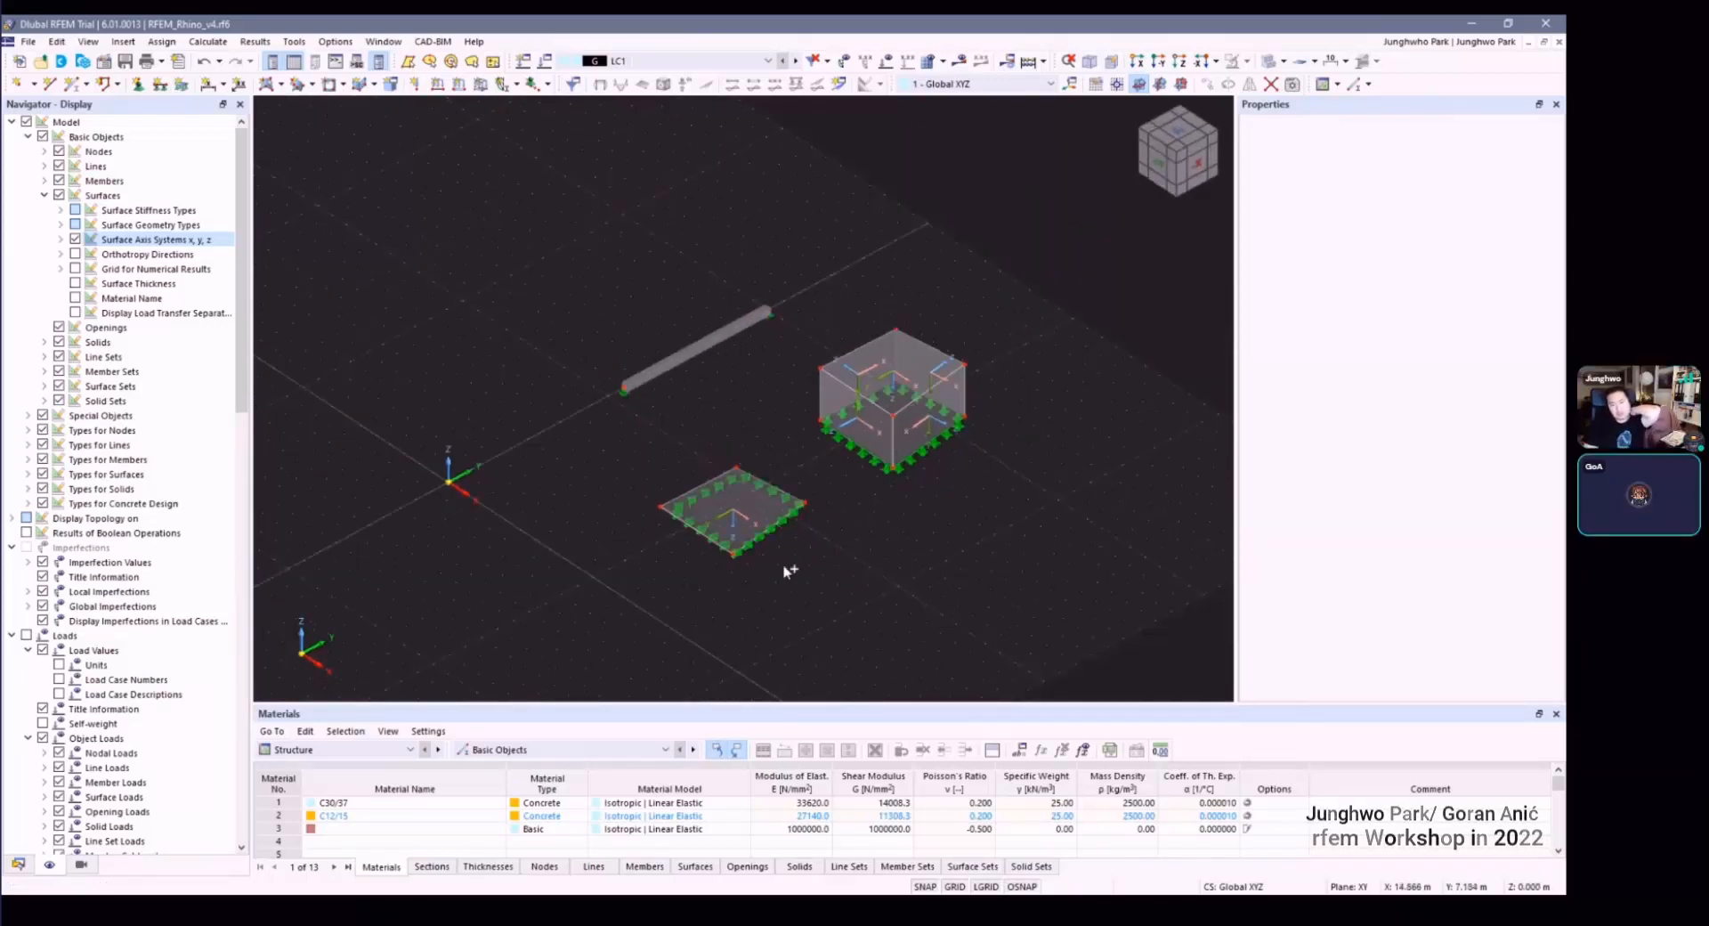
pyautogui.keyDown('ctrl'); pyautogui.moveTo(787, 570); pyautogui.dragTo(805, 521, button='middle'); pyautogui.keyUp('ctrl')
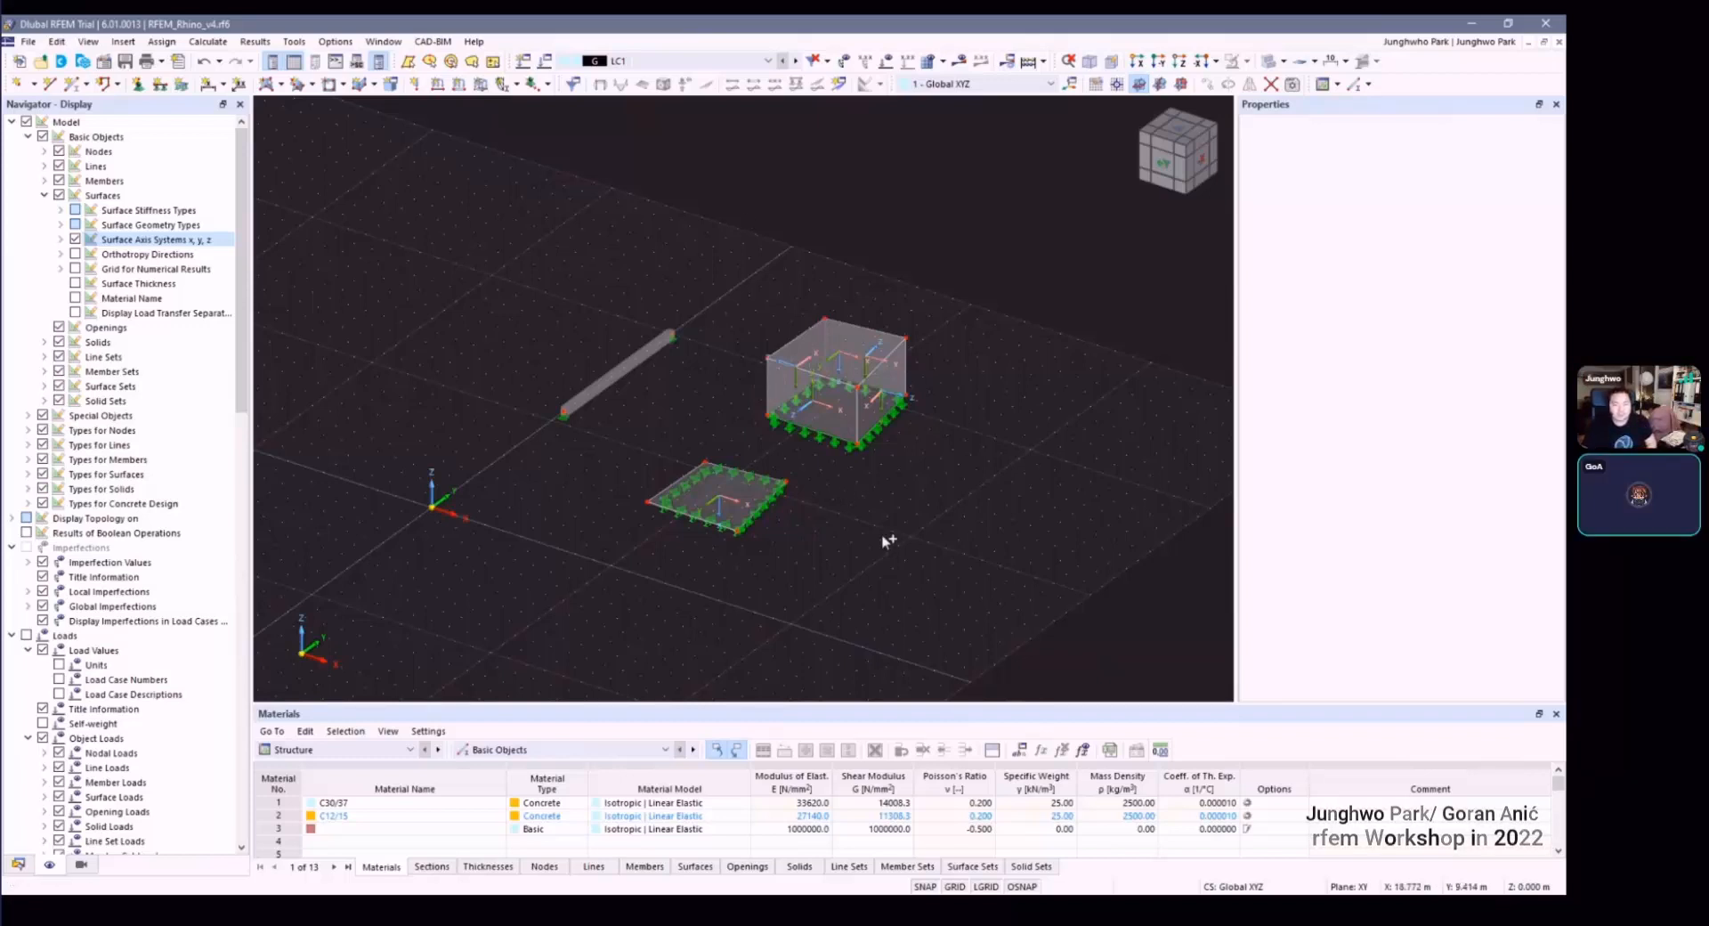
pyautogui.moveTo(883, 534)
pyautogui.keyDown('ctrl'); pyautogui.mouseDown(button='middle')
pyautogui.moveTo(844, 502)
pyautogui.moveTo(906, 535)
pyautogui.mouseUp(button='middle'); pyautogui.keyUp('ctrl')
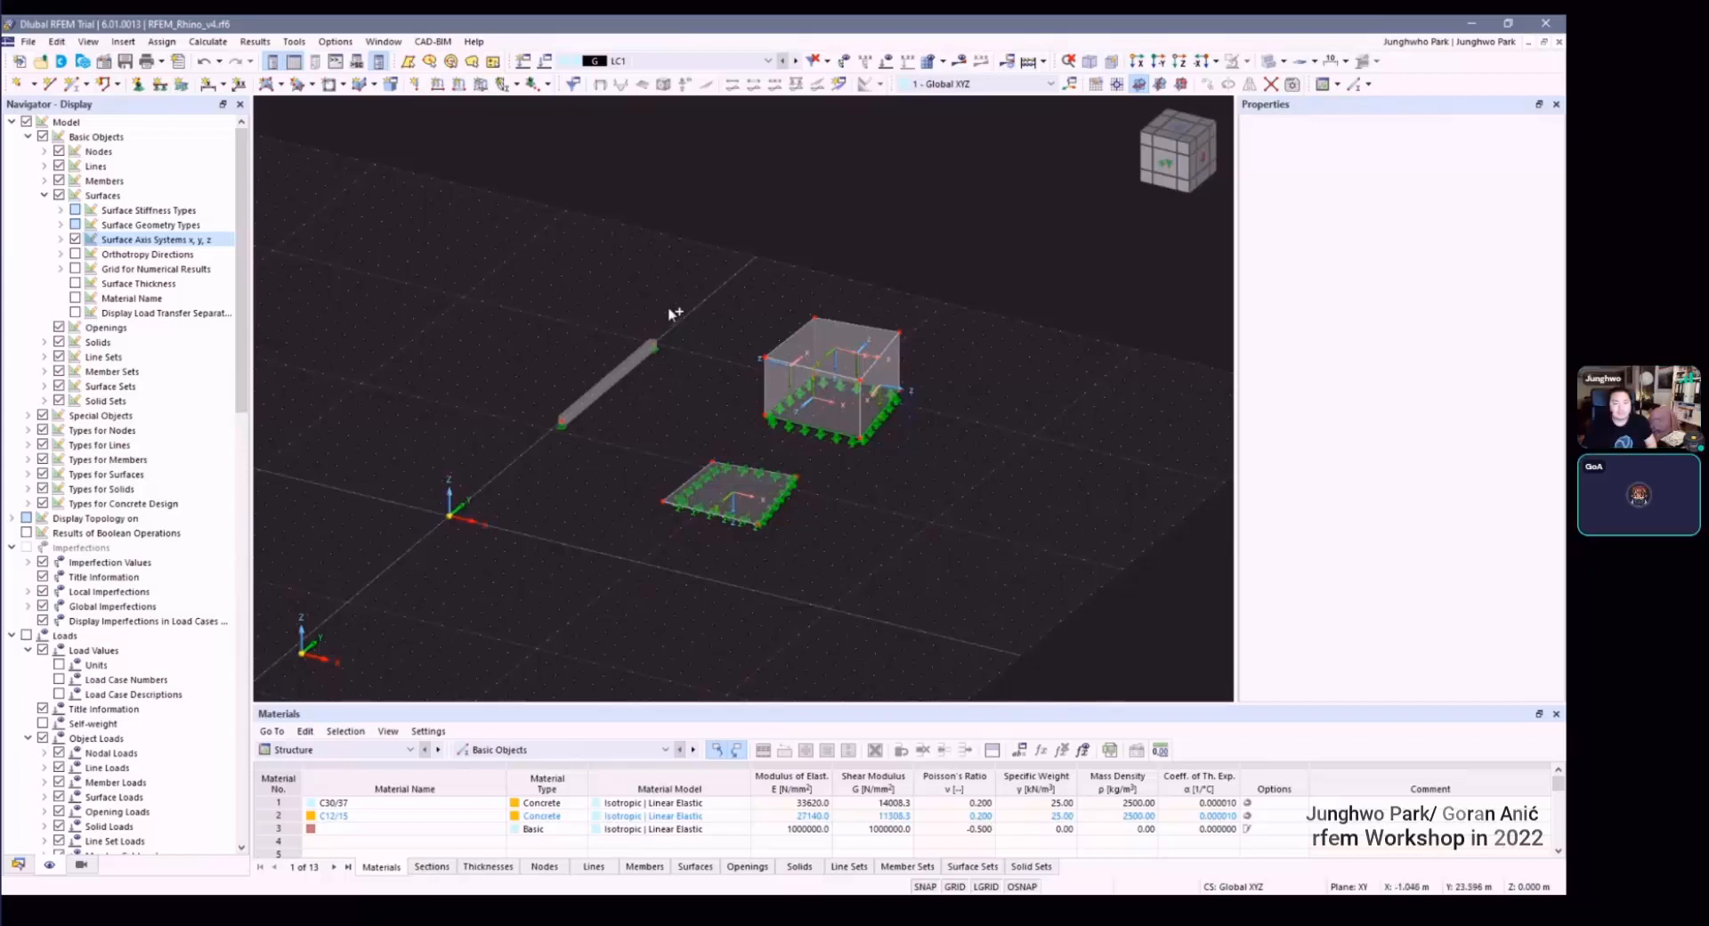
pyautogui.moveTo(675, 317)
pyautogui.keyDown('ctrl'); pyautogui.mouseDown(button='middle')
pyautogui.moveTo(614, 298)
pyautogui.moveTo(648, 301)
pyautogui.mouseUp(button='middle'); pyautogui.keyUp('ctrl')
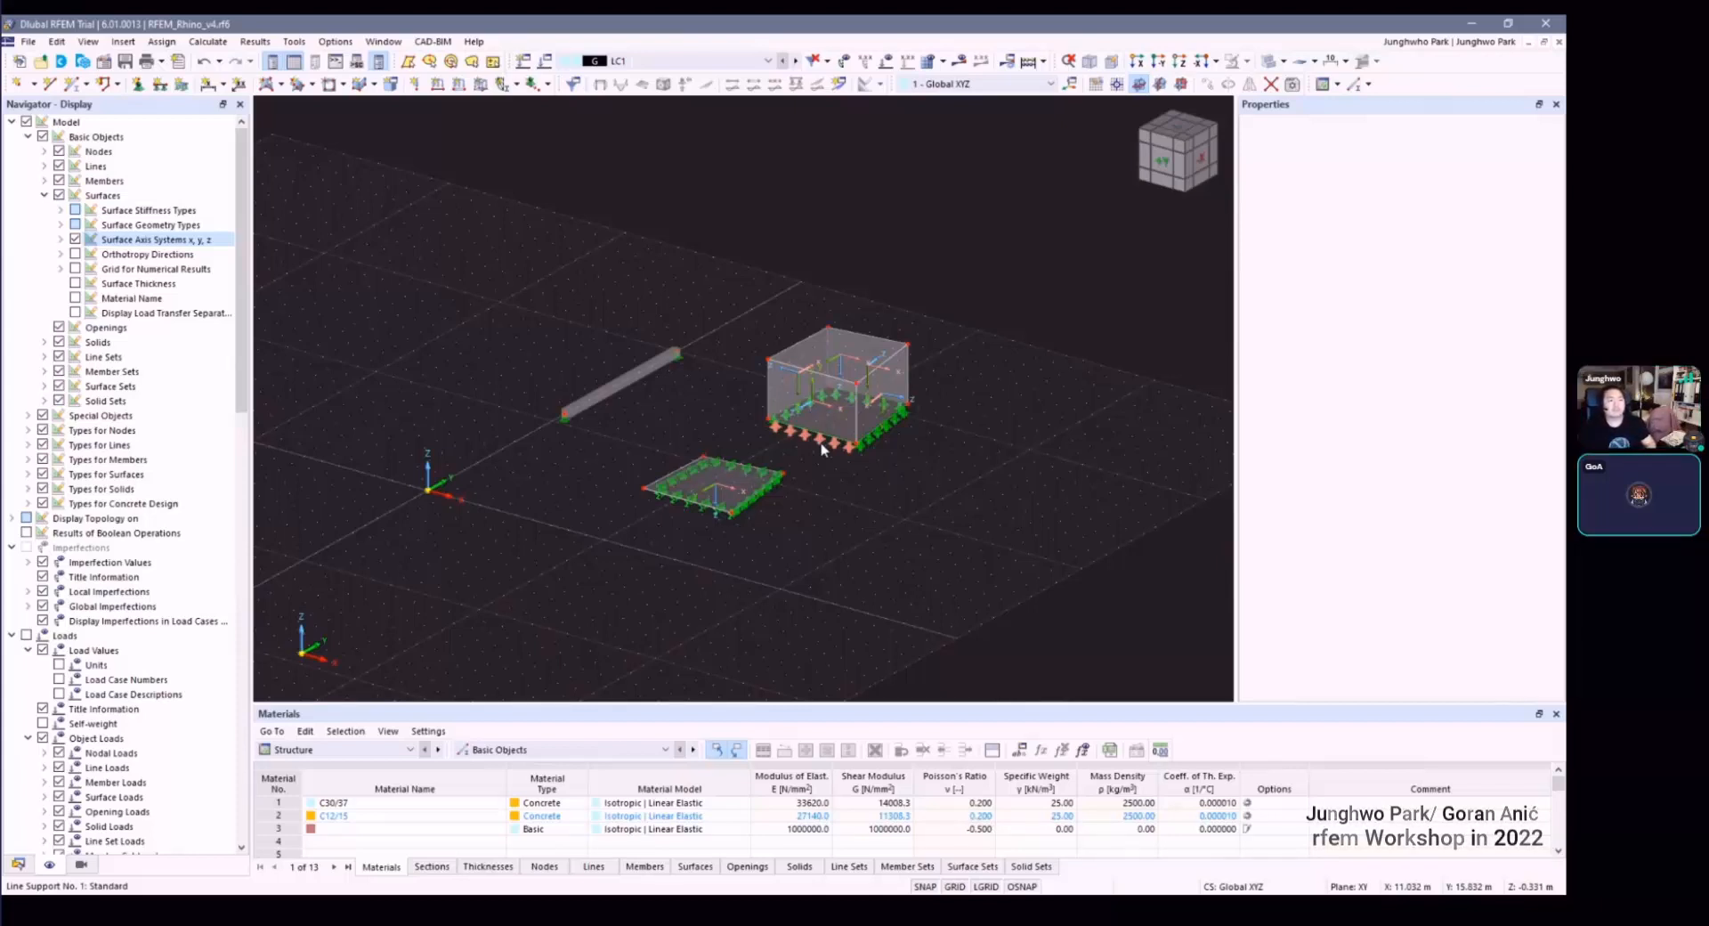
pyautogui.keyDown('ctrl'); pyautogui.moveTo(896, 521); pyautogui.dragTo(693, 489, button='middle'); pyautogui.keyUp('ctrl')
pyautogui.scroll(2, 831, 510)
pyautogui.scroll(-3, 866, 526)
pyautogui.scroll(1, 779, 516)
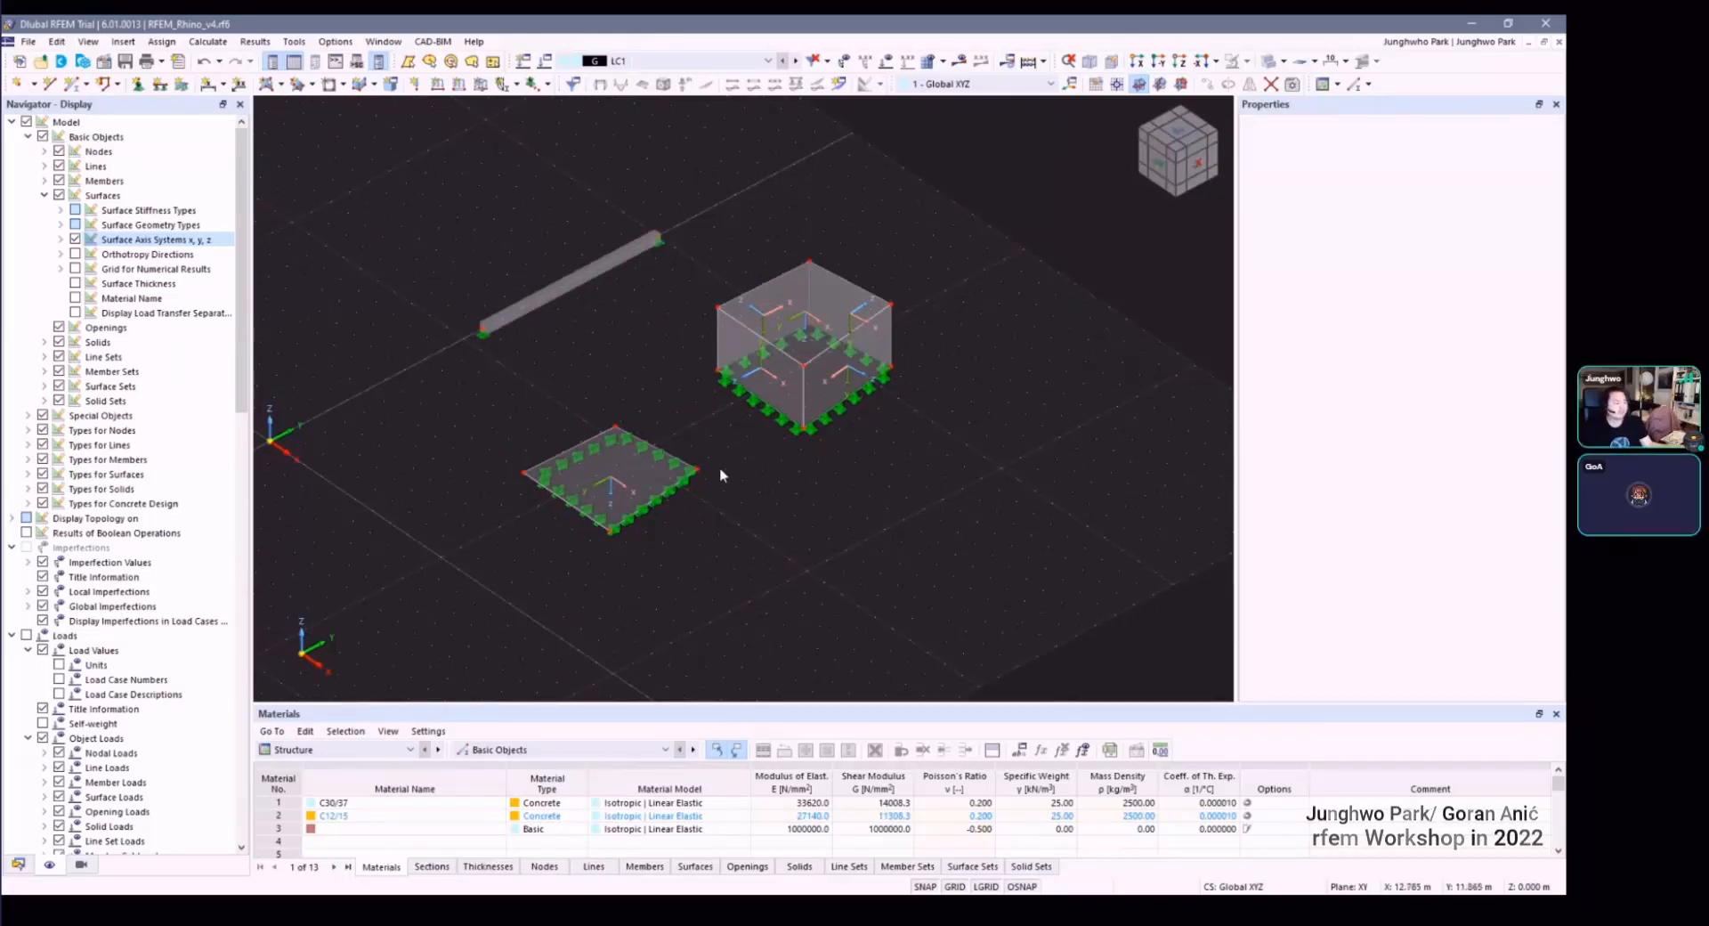
pyautogui.keyDown('ctrl'); pyautogui.moveTo(714, 403); pyautogui.dragTo(736, 440, button='middle'); pyautogui.keyUp('ctrl')
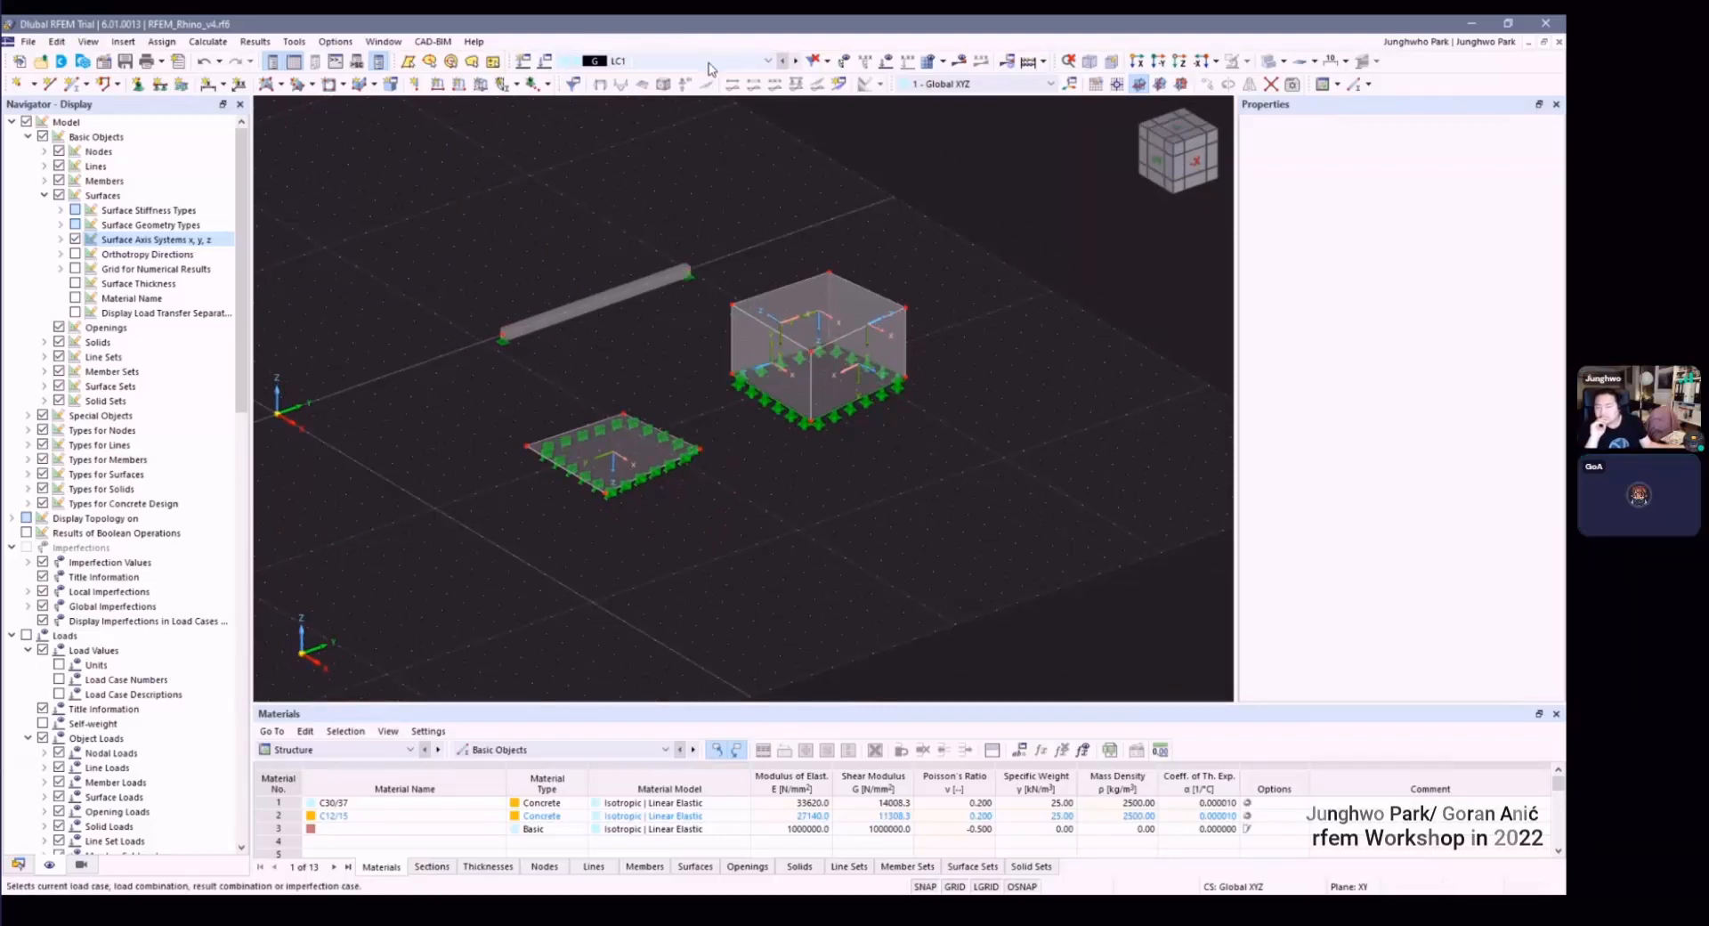
# Step: Draw a single line about 7 m long parallel to the global X axis in the free area beyond the slab
pyautogui.scroll(-2, 724, 321)
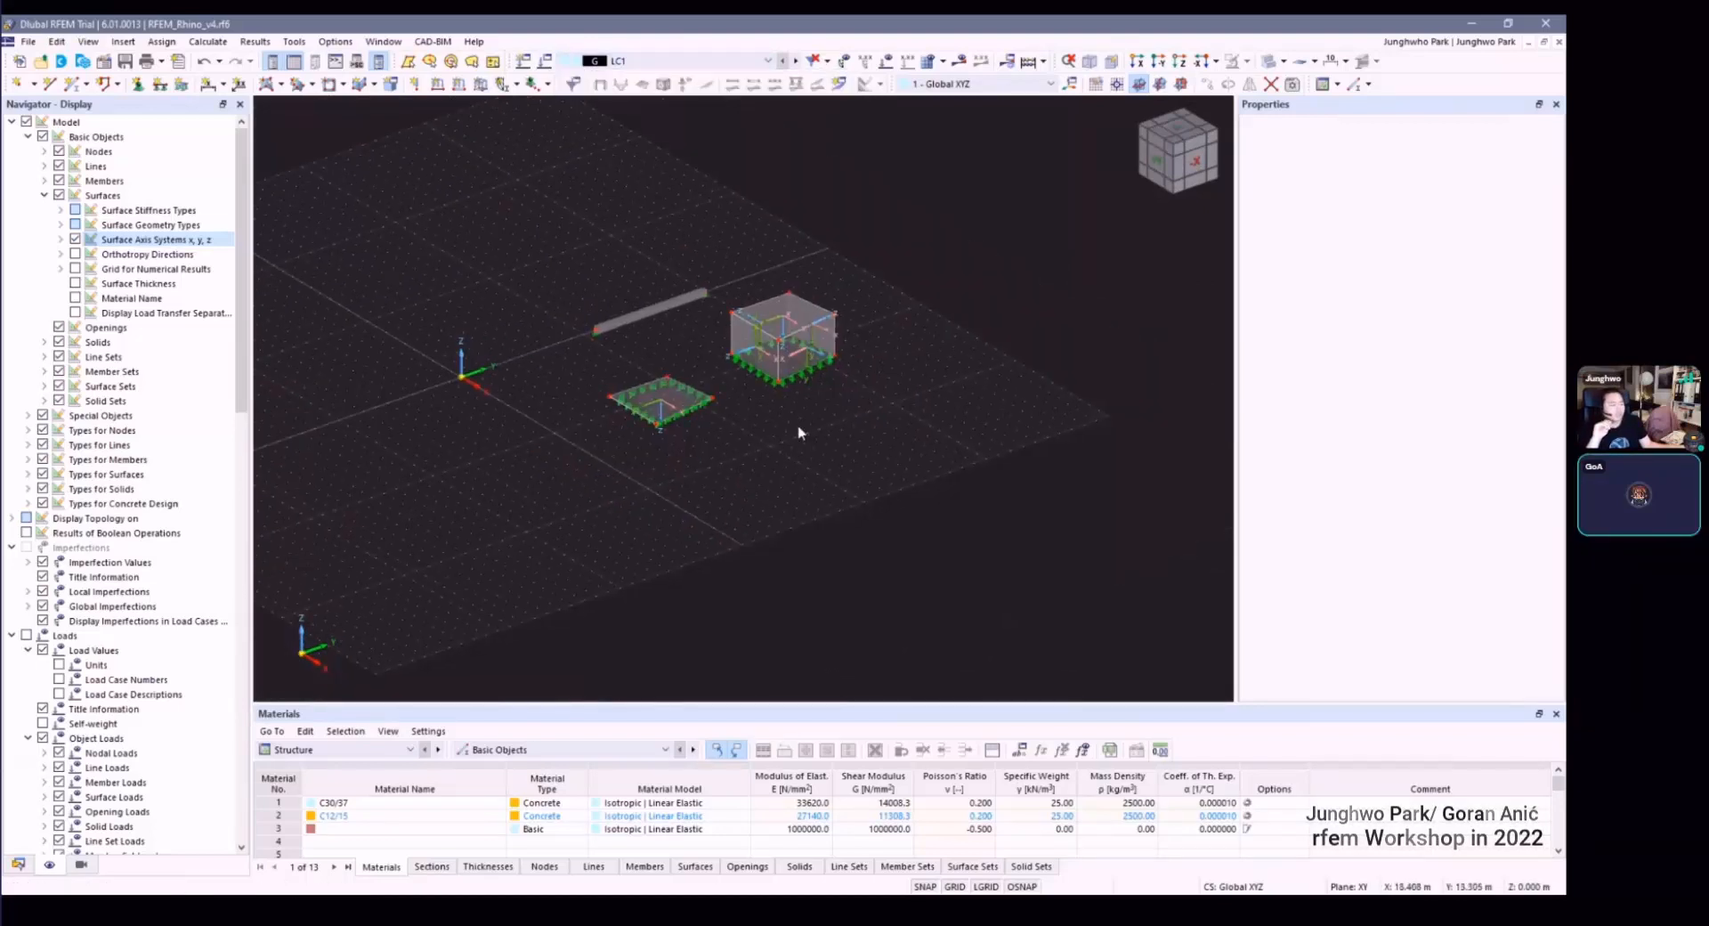
pyautogui.keyDown('ctrl'); pyautogui.moveTo(854, 453); pyautogui.dragTo(748, 429, button='middle'); pyautogui.keyUp('ctrl')
pyautogui.scroll(-1, 755, 561)
pyautogui.scroll(2, 623, 344)
pyautogui.scroll(-1, 450, 116)
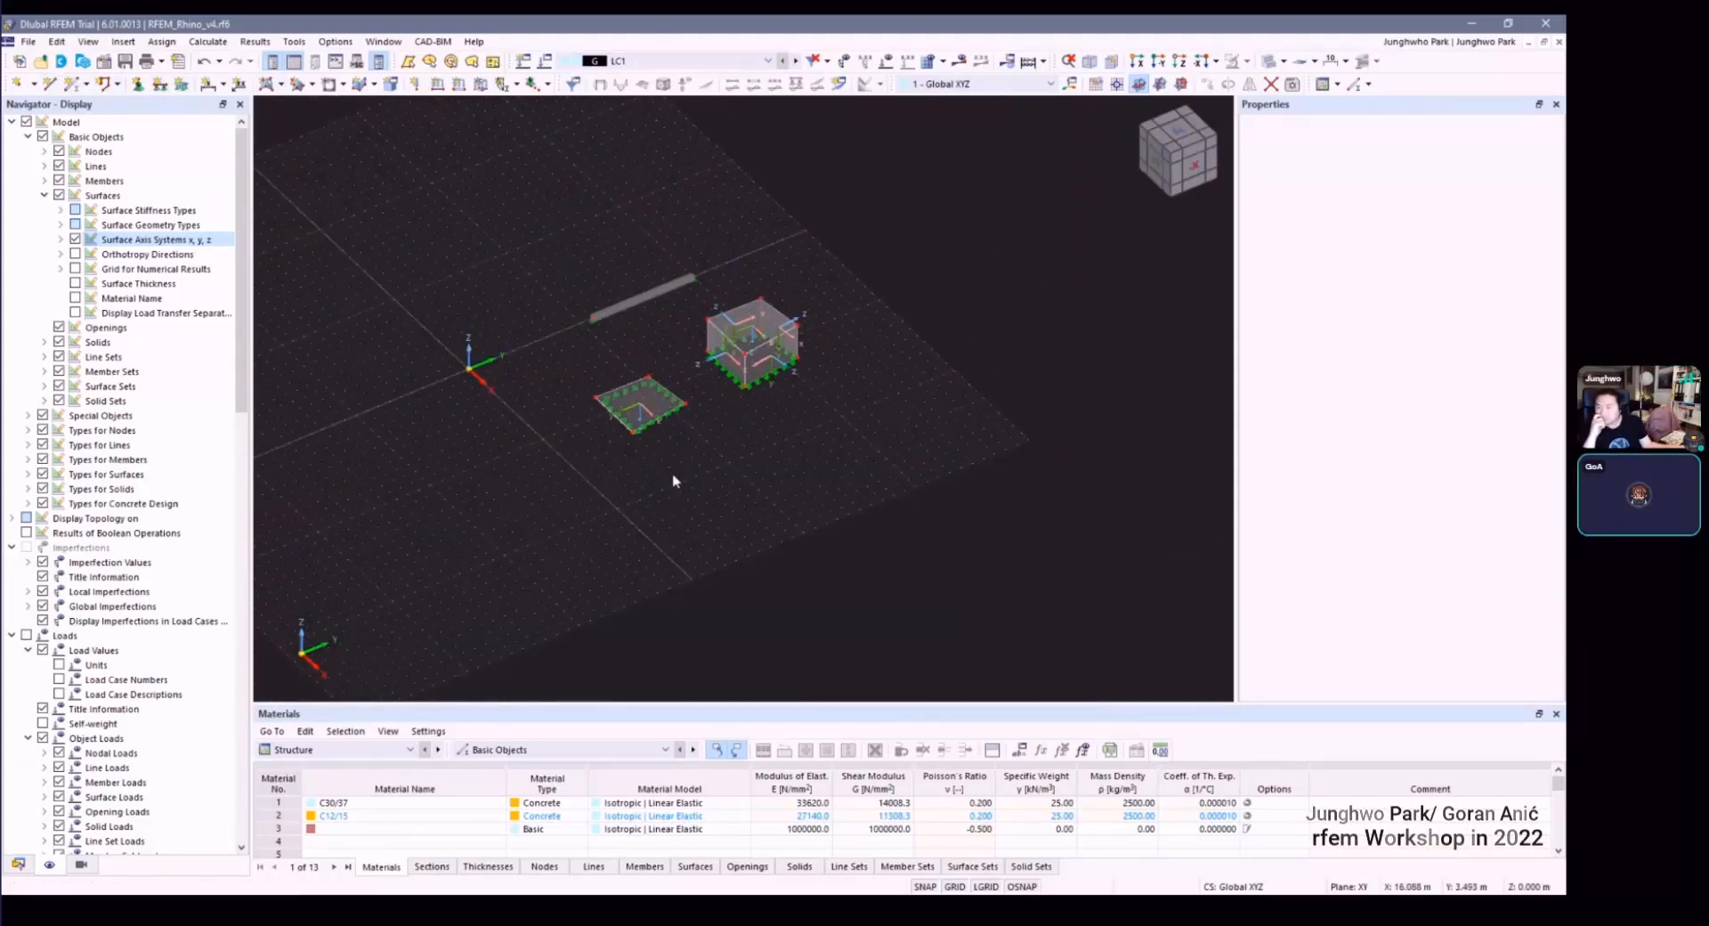
pyautogui.scroll(2, 677, 449)
pyautogui.click(50, 84)
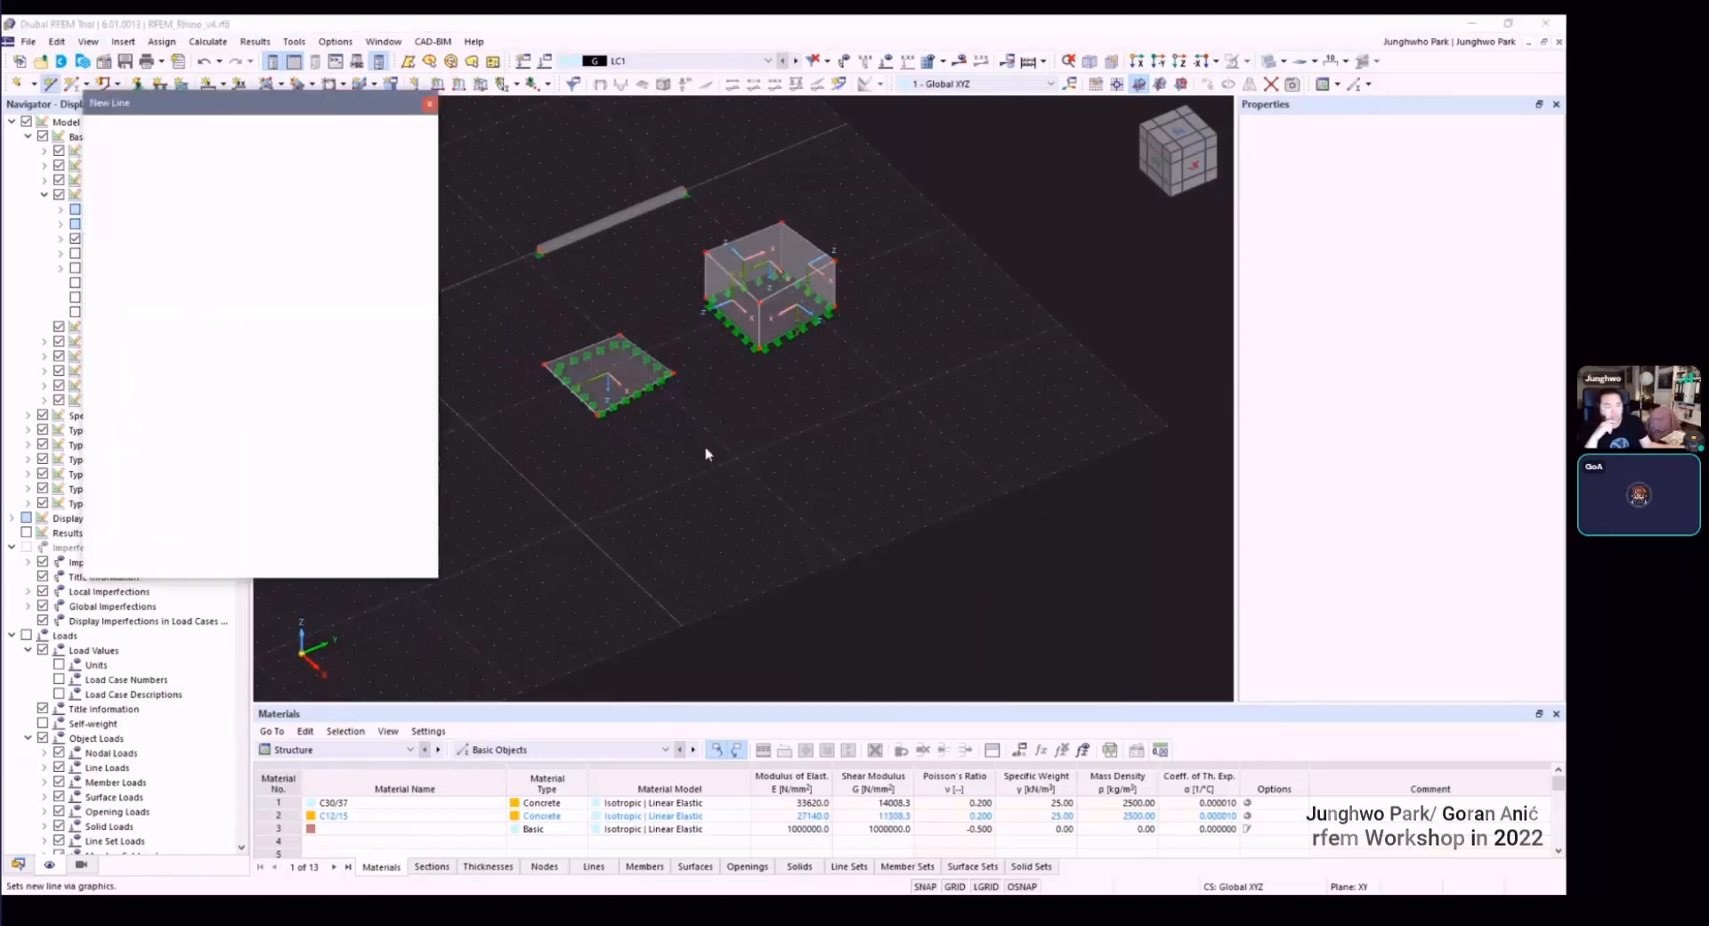
pyautogui.click(683, 451)
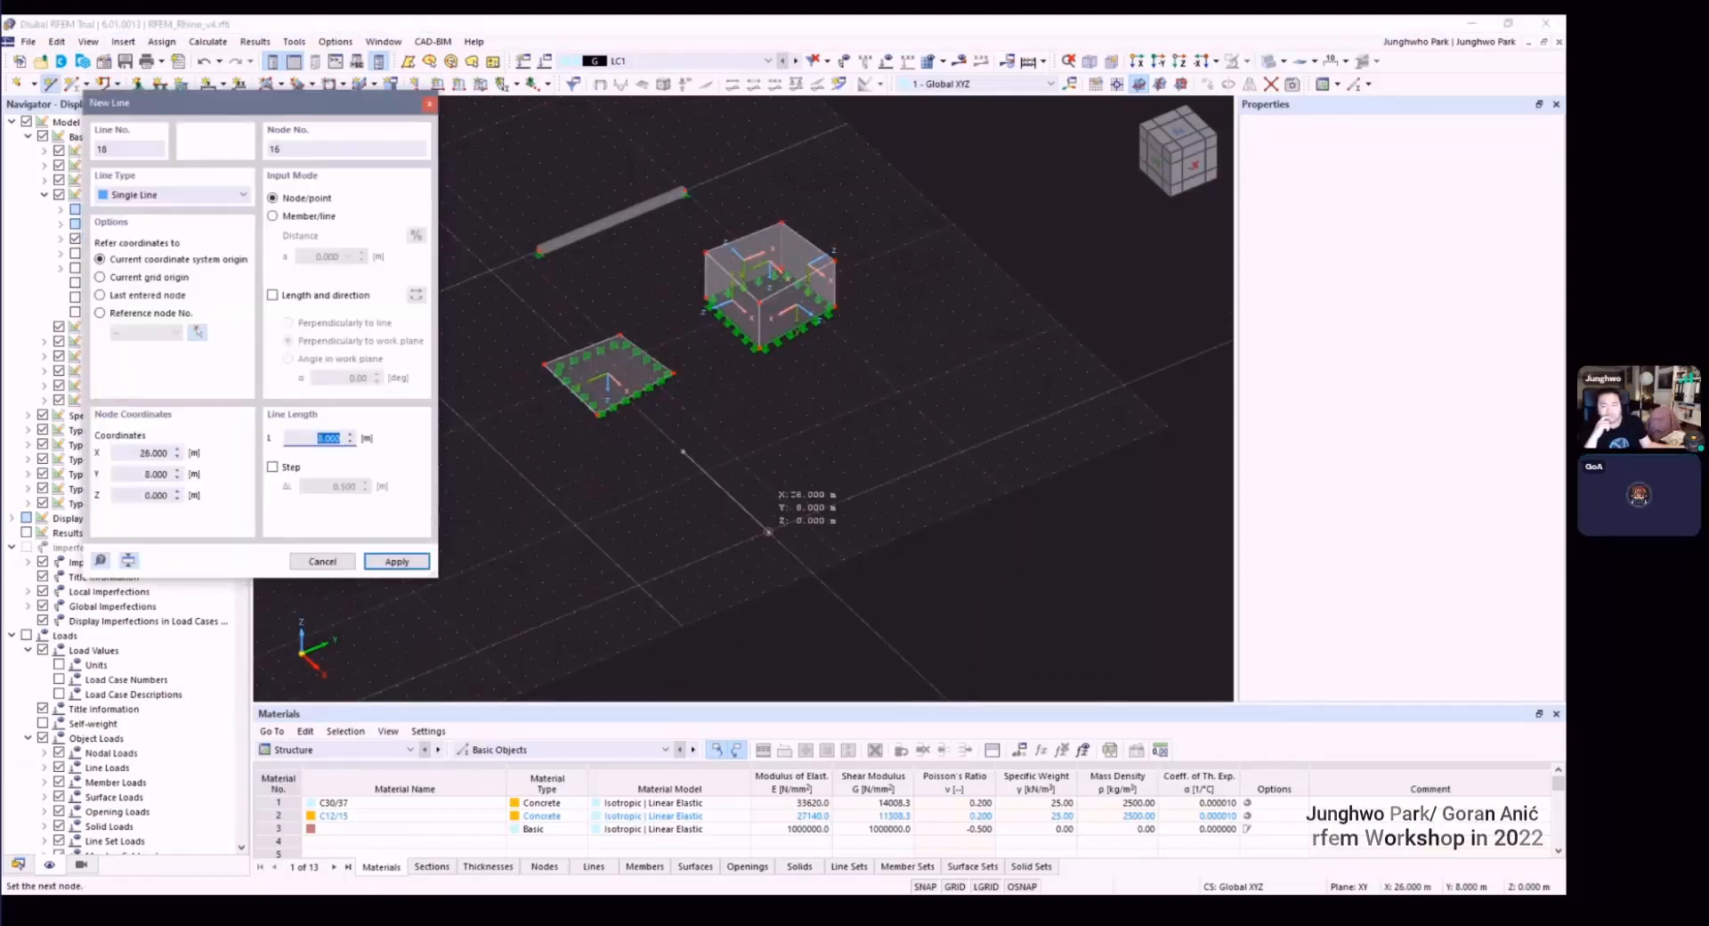
pyautogui.click(758, 522)
pyautogui.press('Escape')
pyautogui.scroll(2, 683, 453)
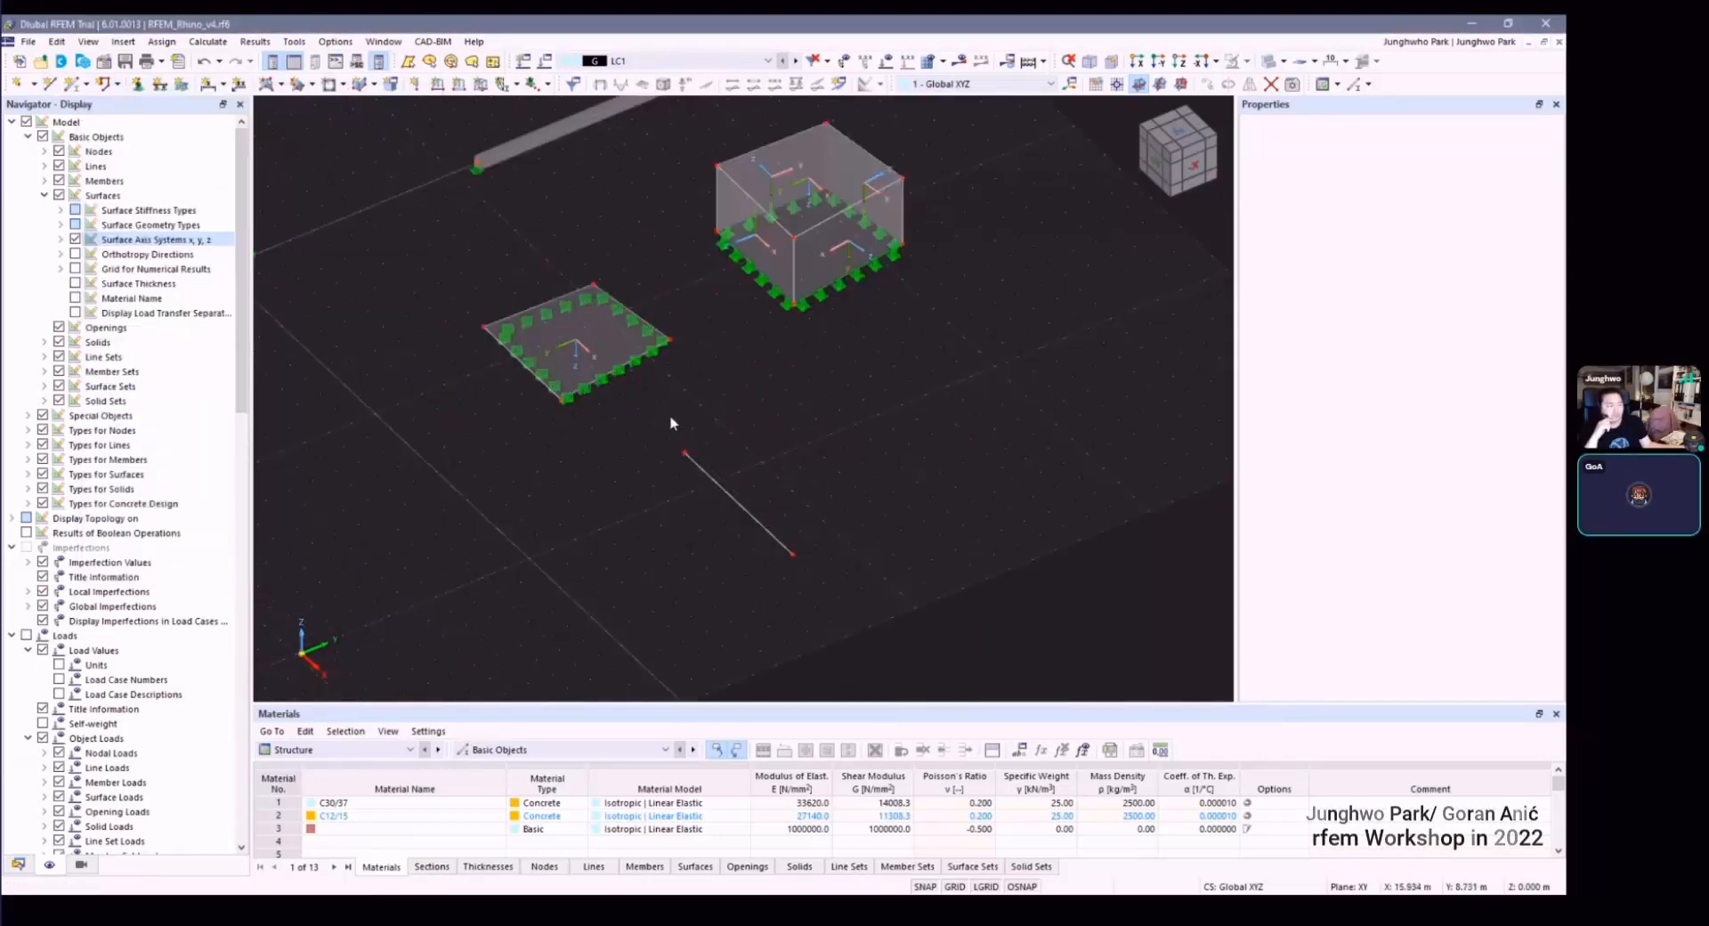
# Step: Turn the new line into a beam member with uniform section R_M1 350/450 in C30/37
pyautogui.doubleClick(712, 485)
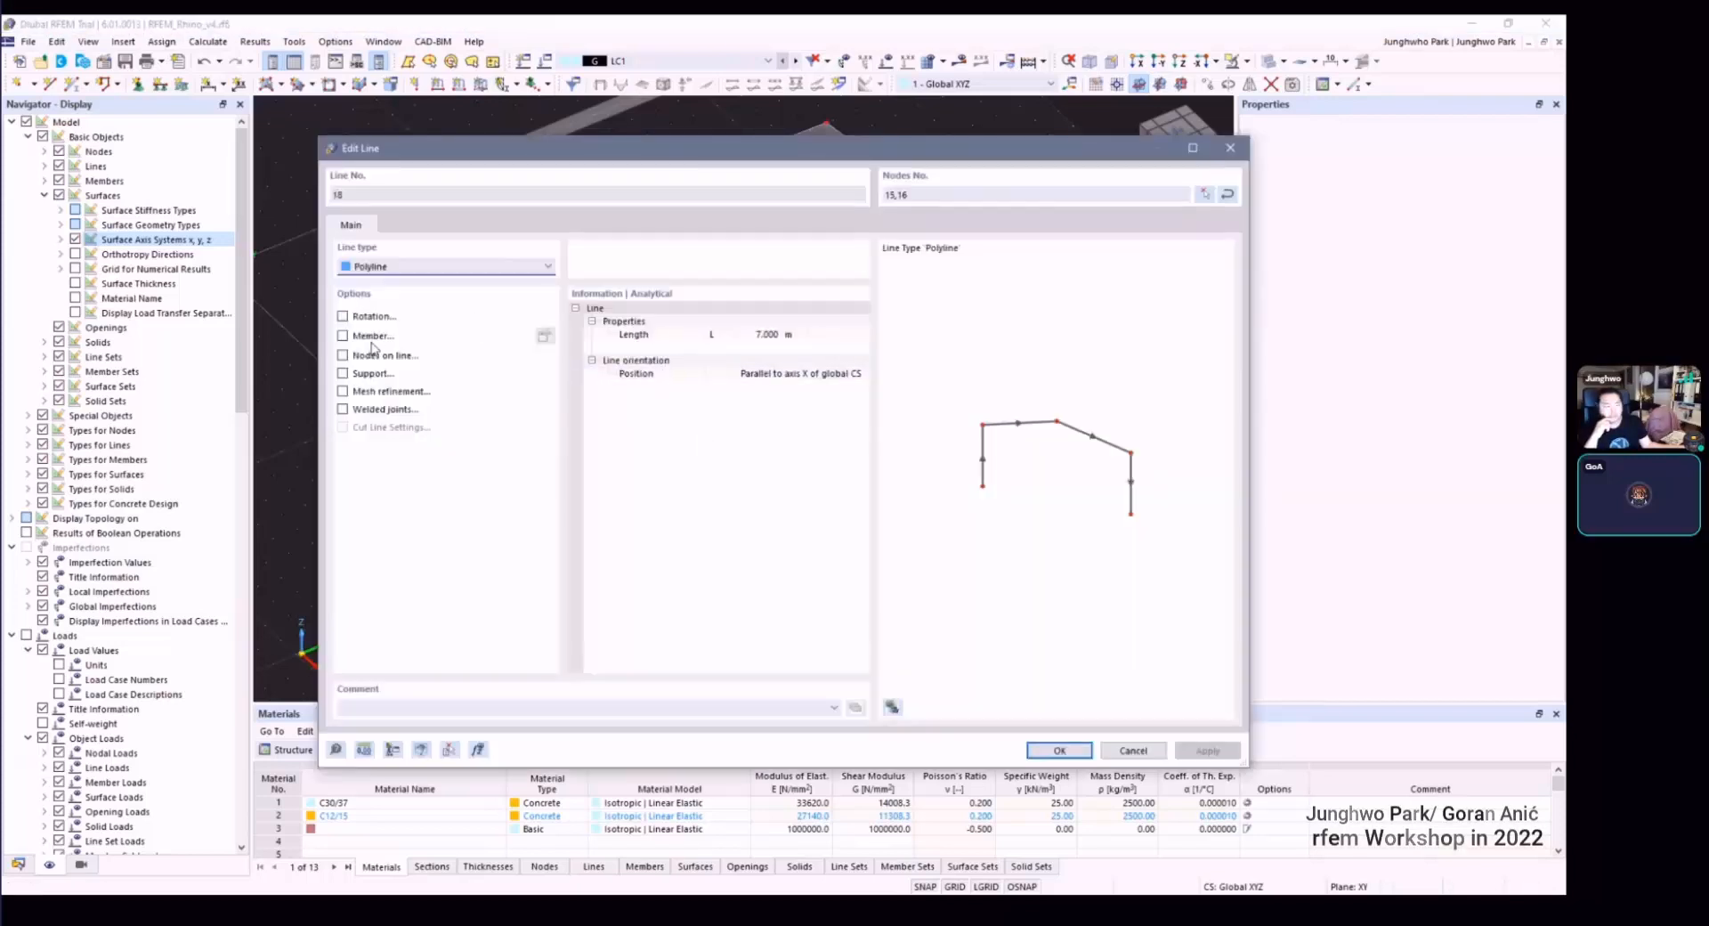
pyautogui.click(343, 336)
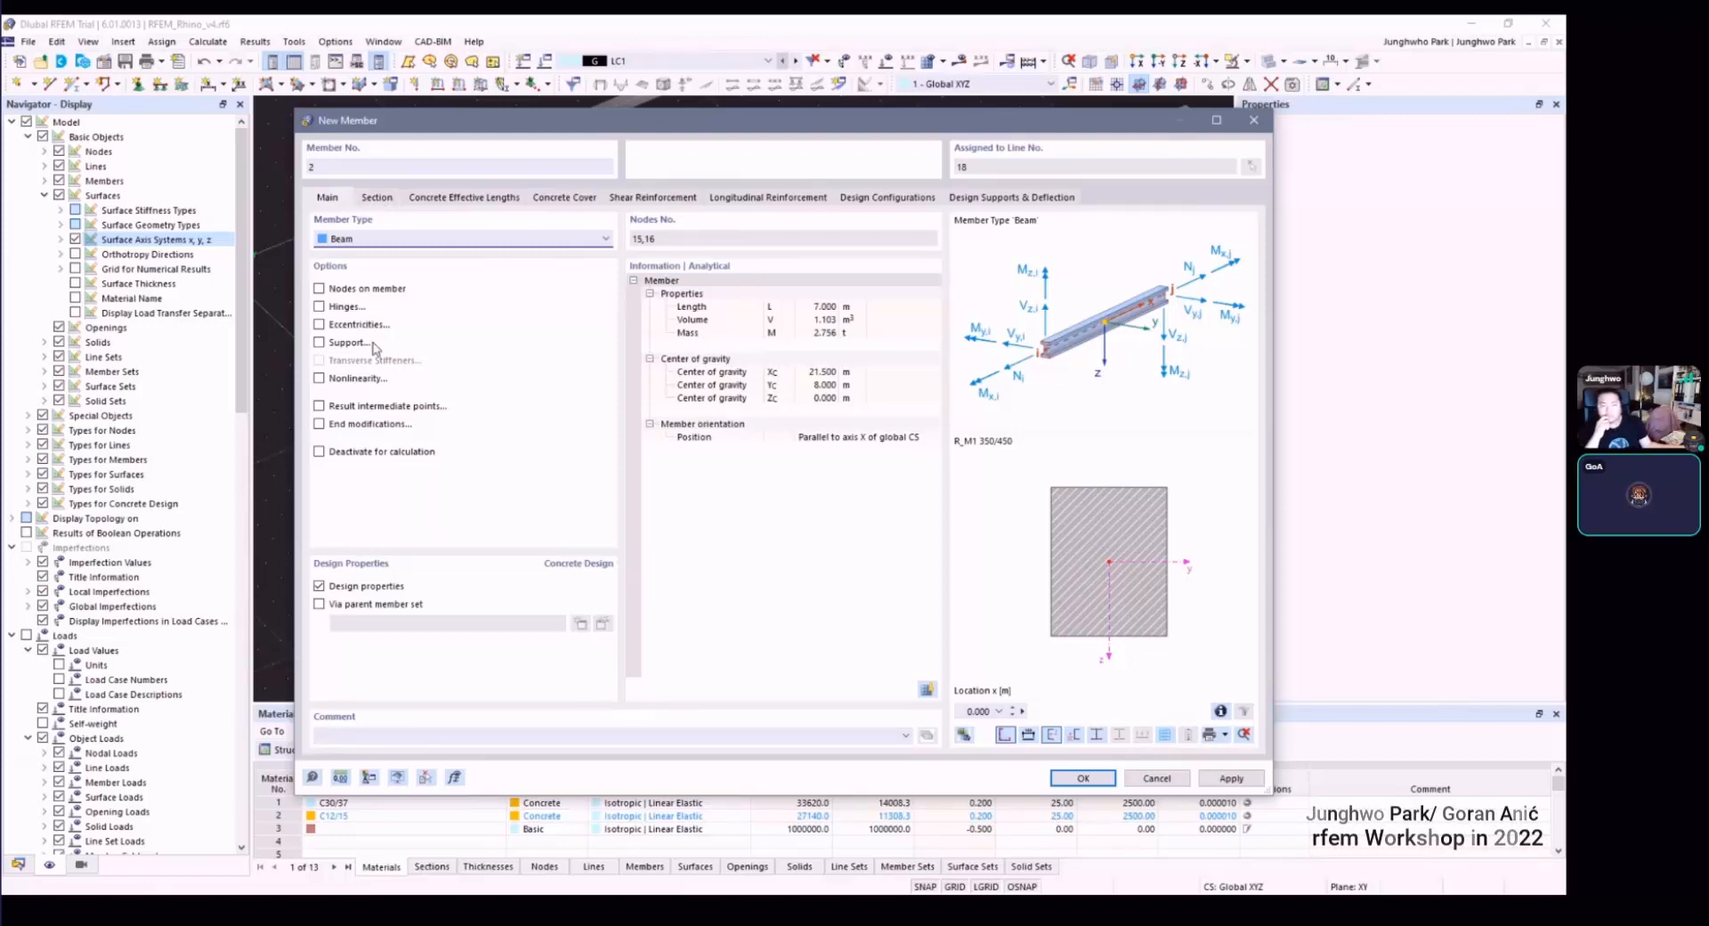
pyautogui.click(379, 198)
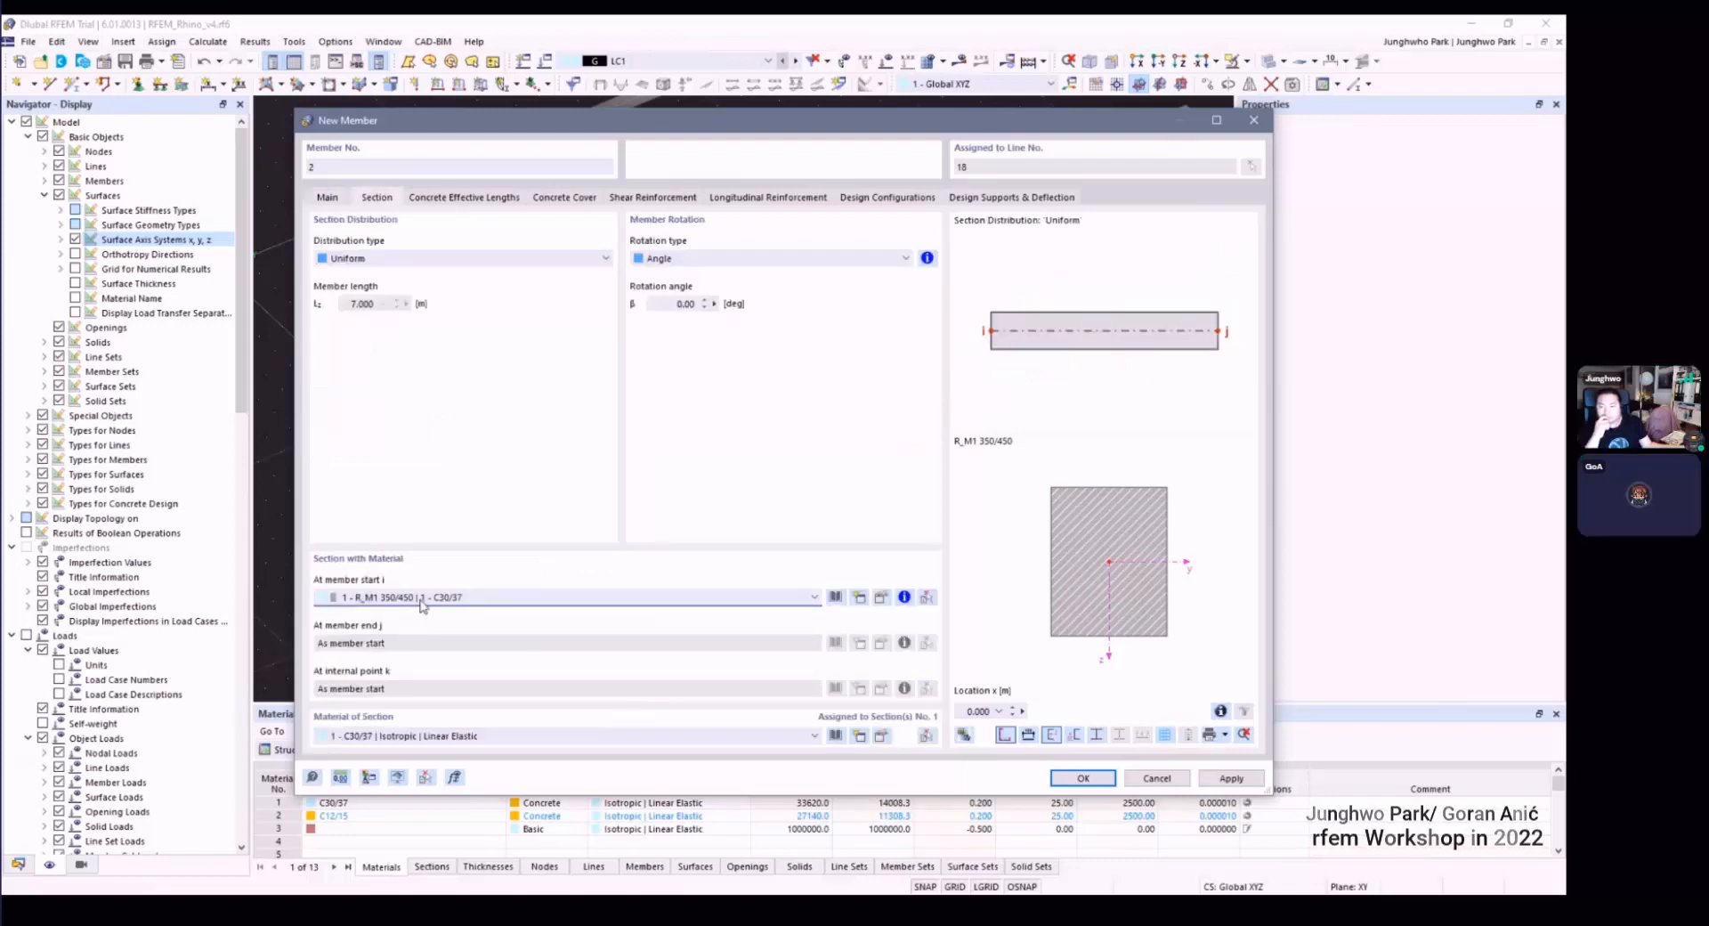
pyautogui.click(328, 197)
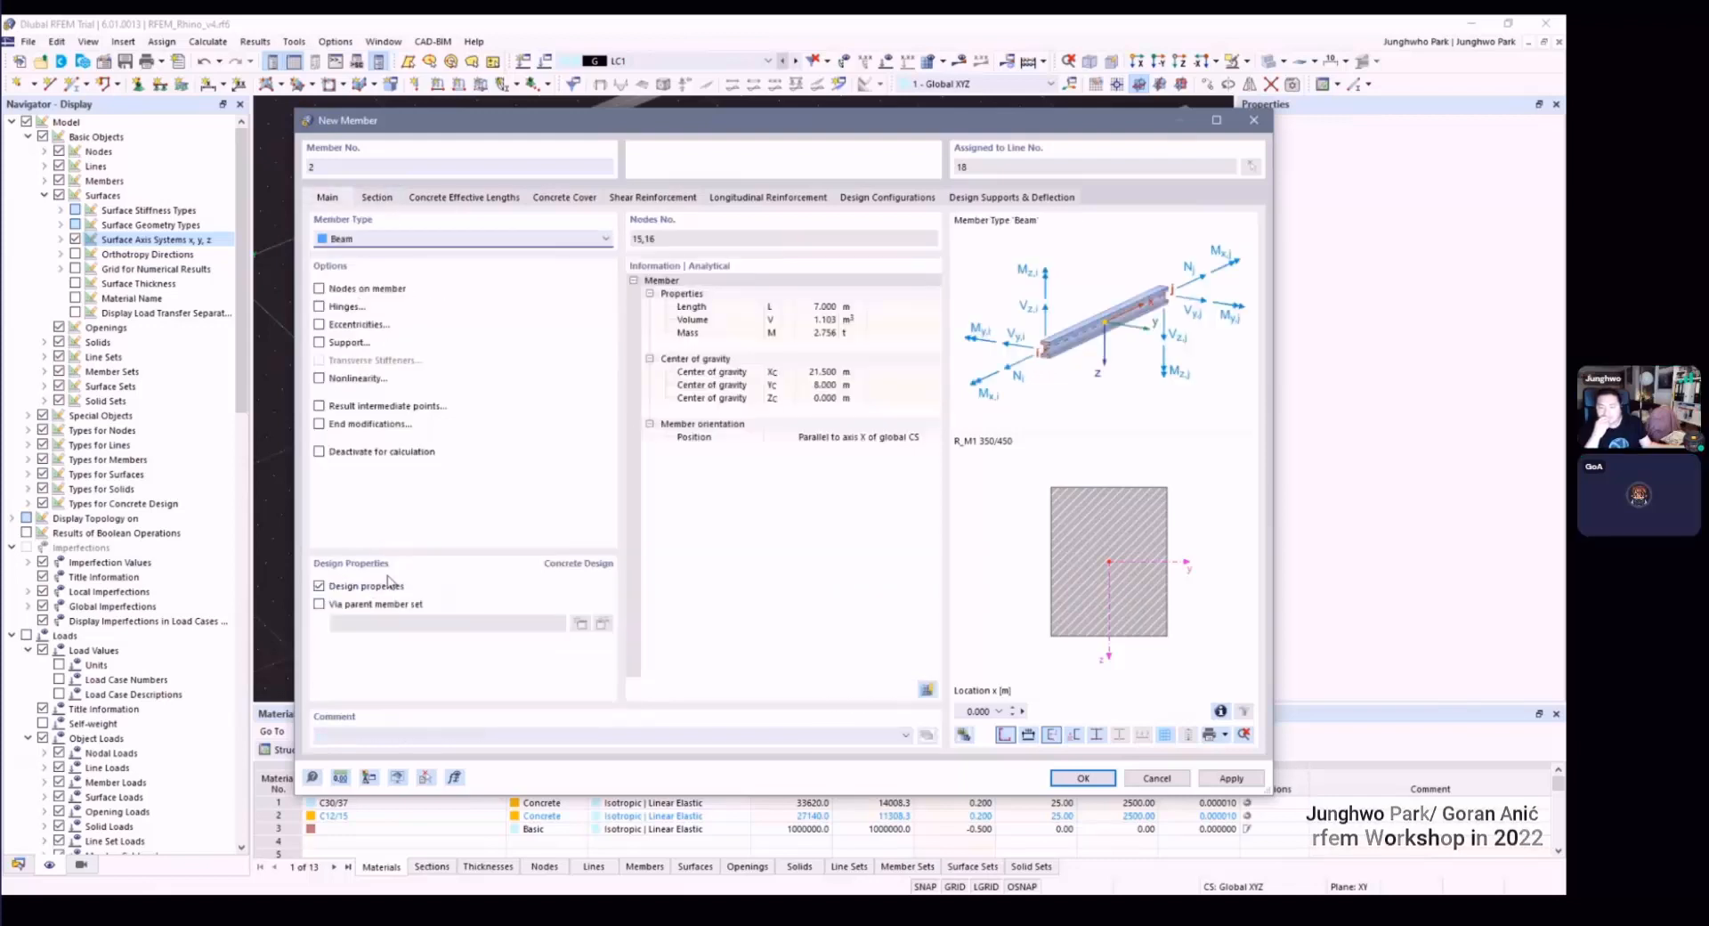
pyautogui.click(387, 205)
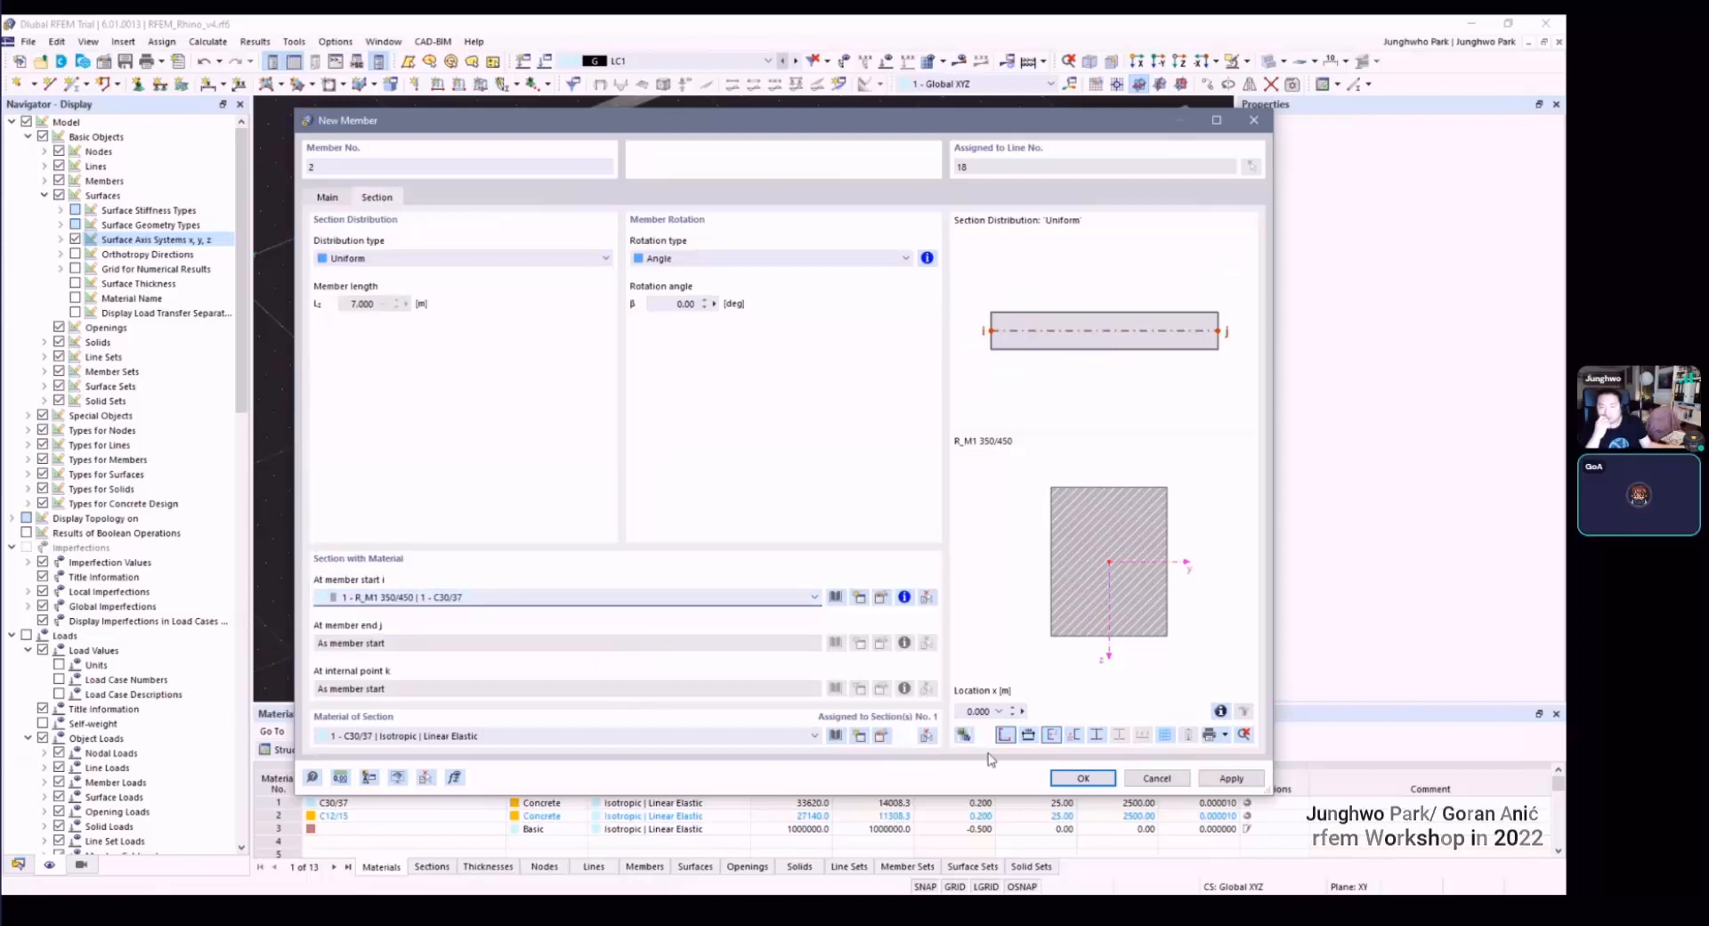
pyautogui.click(1145, 780)
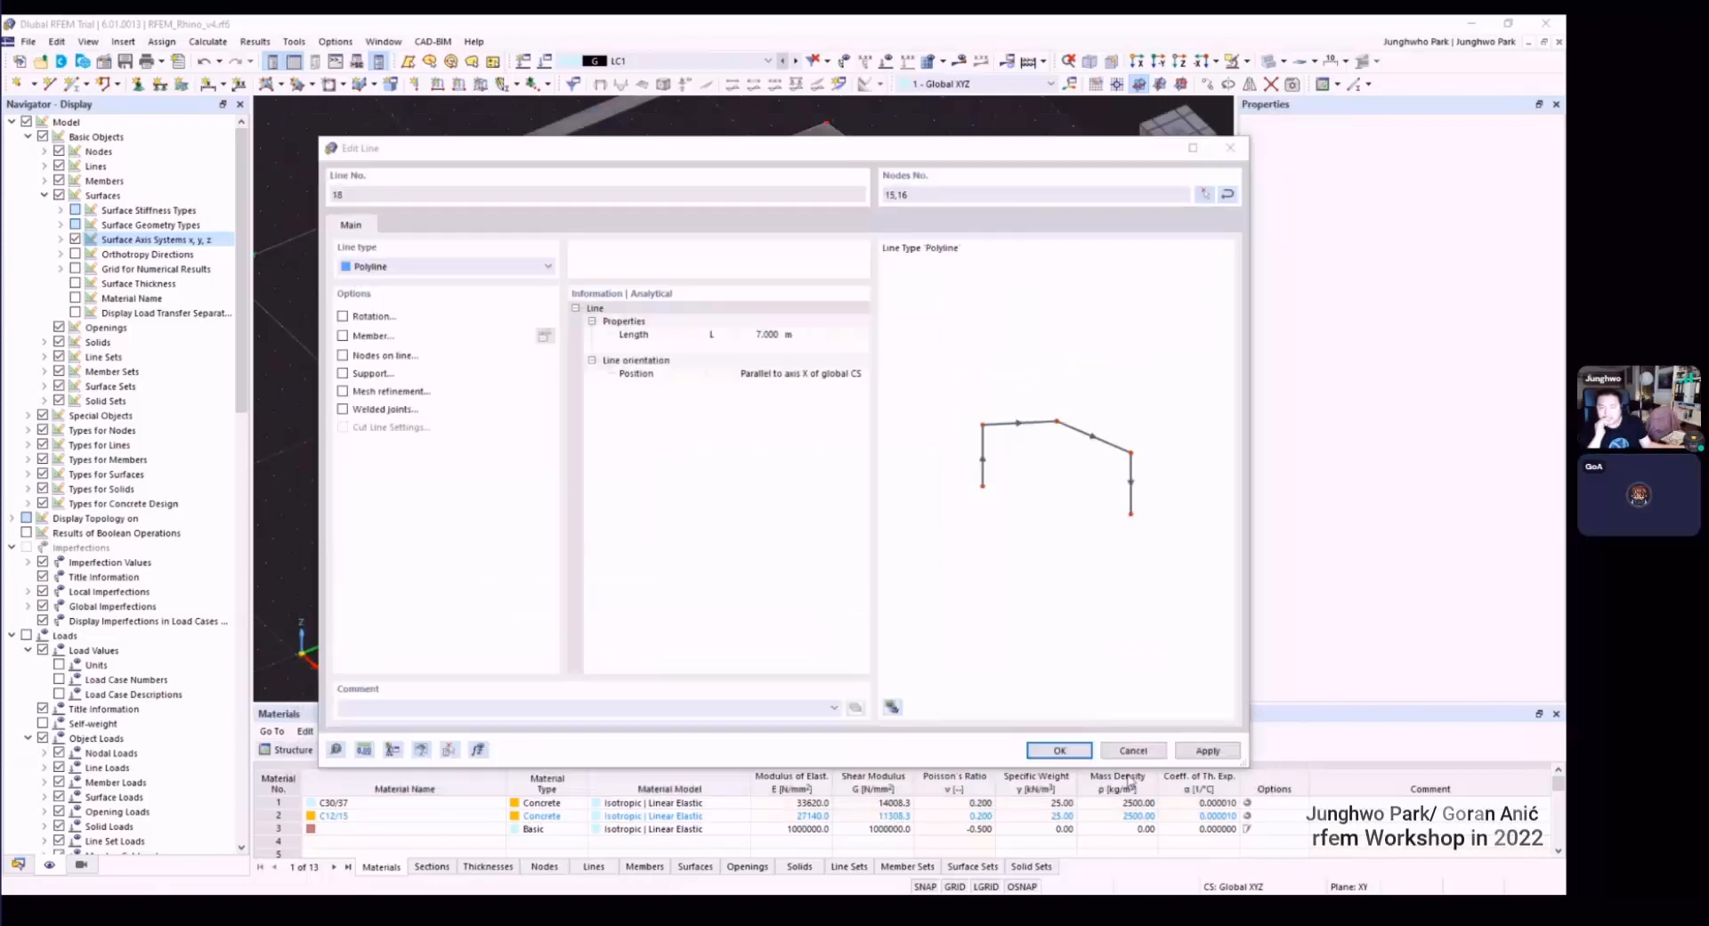
pyautogui.click(1059, 751)
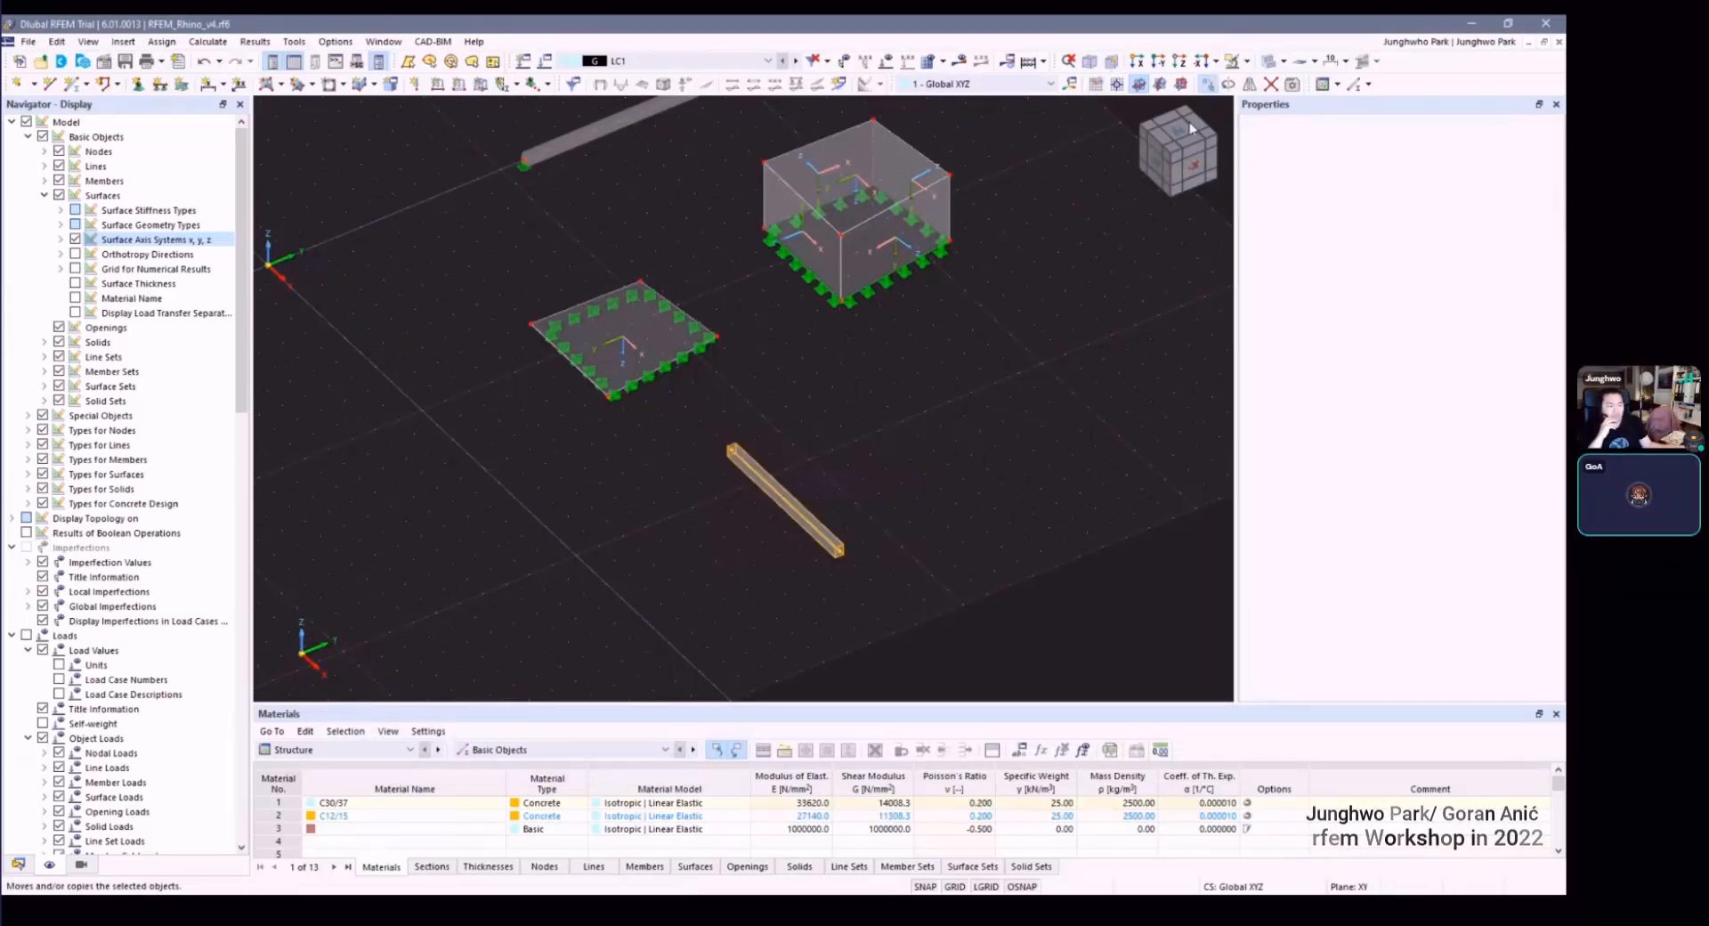
# Step: Start copying the newly created beam and set the number of copy steps to 5
pyautogui.click(1208, 84)
pyautogui.moveTo(717, 334); pyautogui.dragTo(762, 341)
pyautogui.write('10')
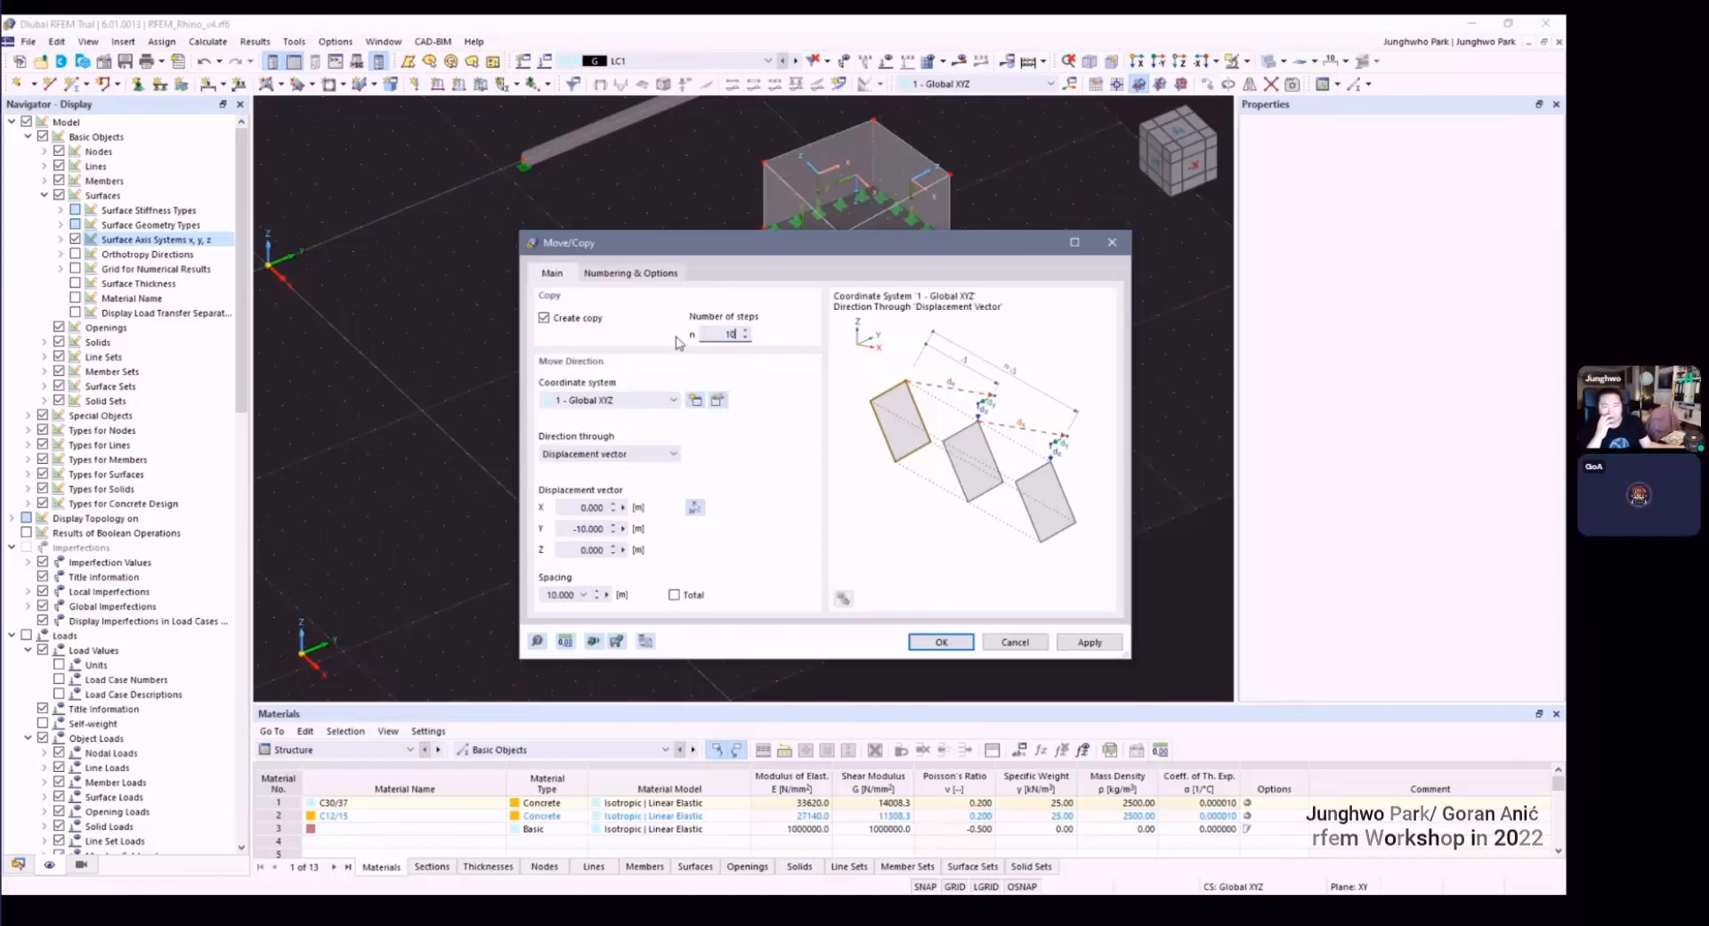
pyautogui.doubleClick(729, 335)
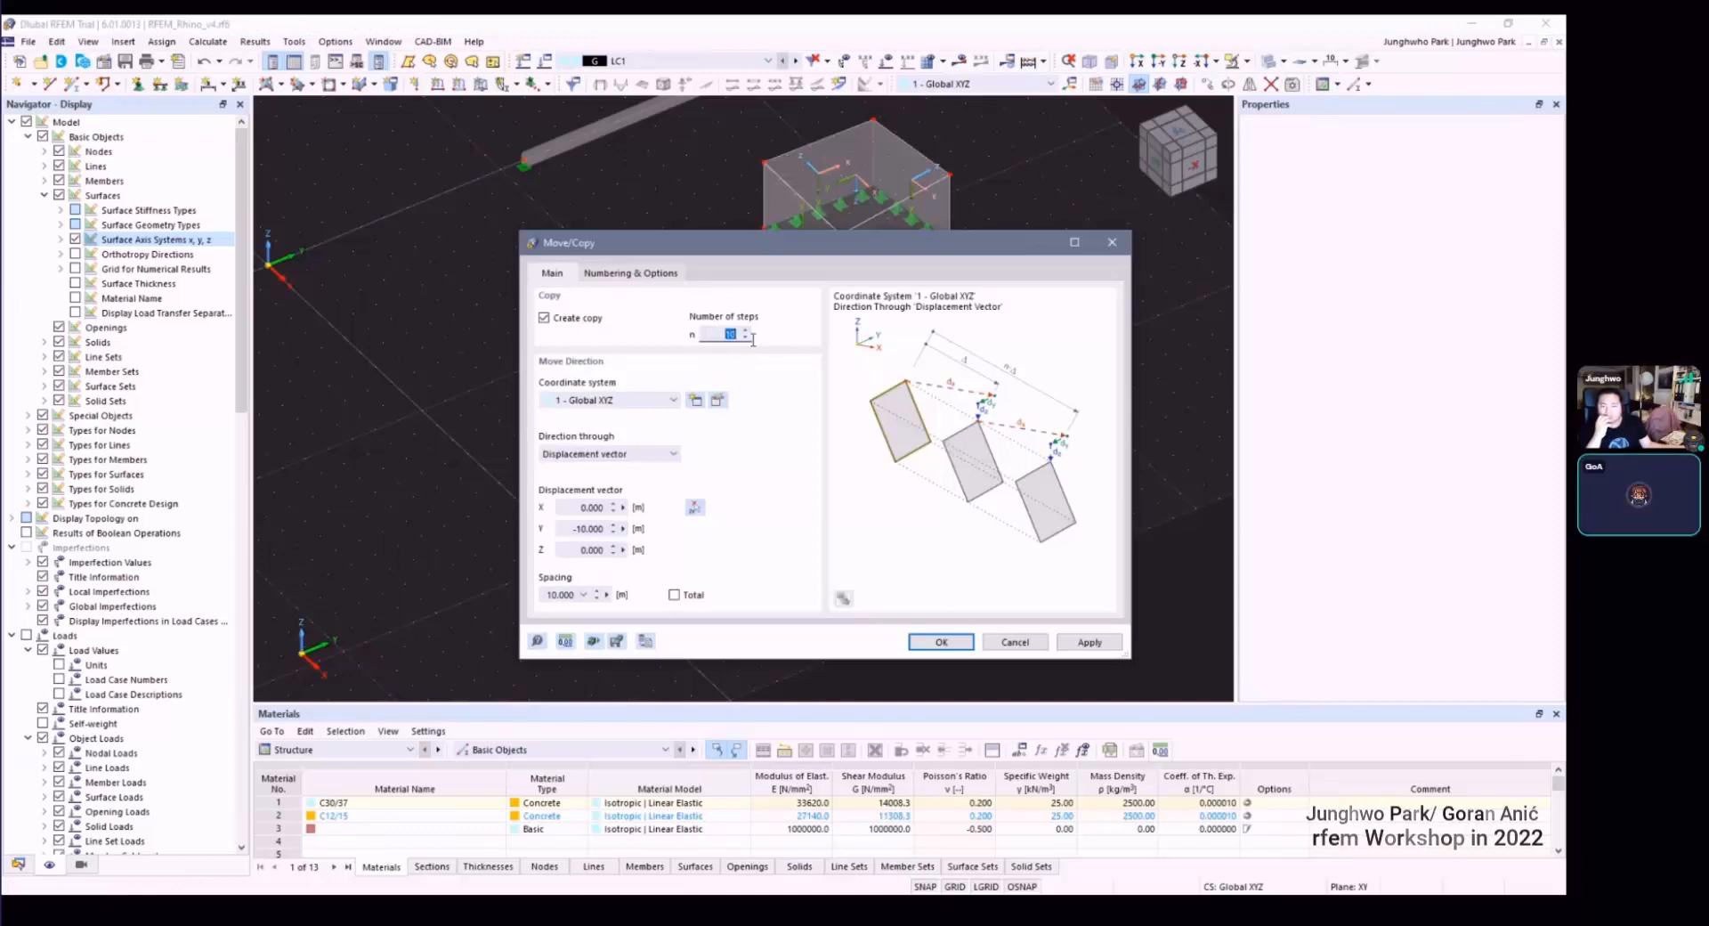
pyautogui.write('5')
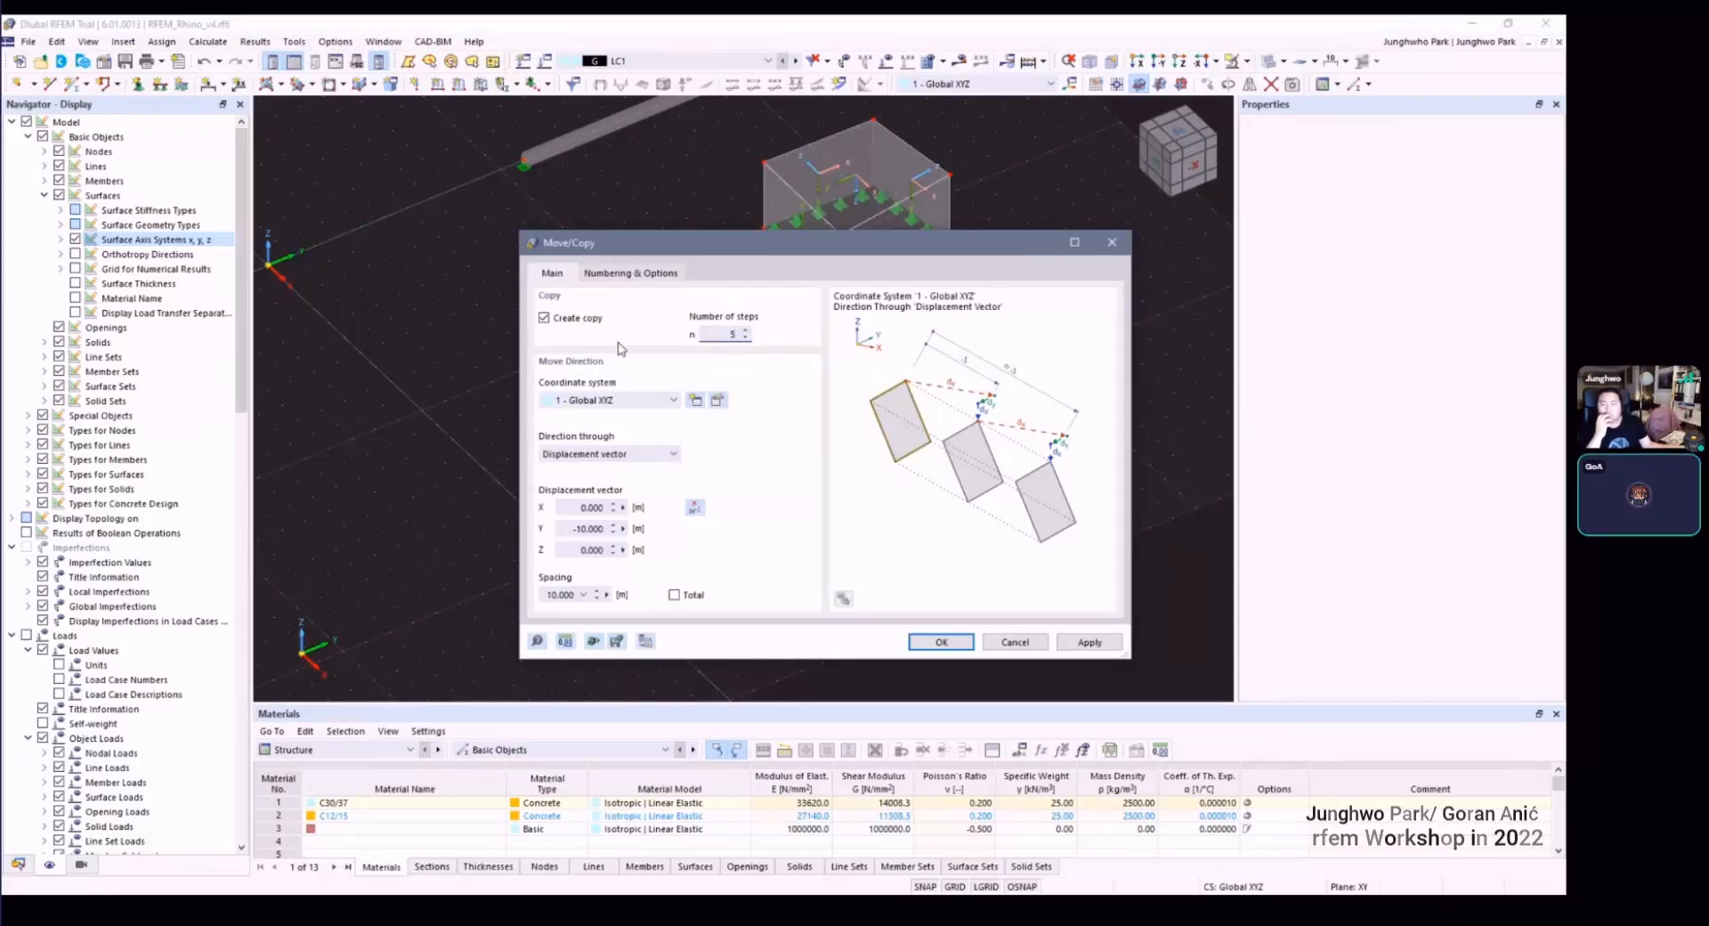
# Step: Enable linking the copied nodes with members, using the new beam as template, and create the copies with a -10 m displacement in Y
pyautogui.click(625, 274)
pyautogui.click(554, 478)
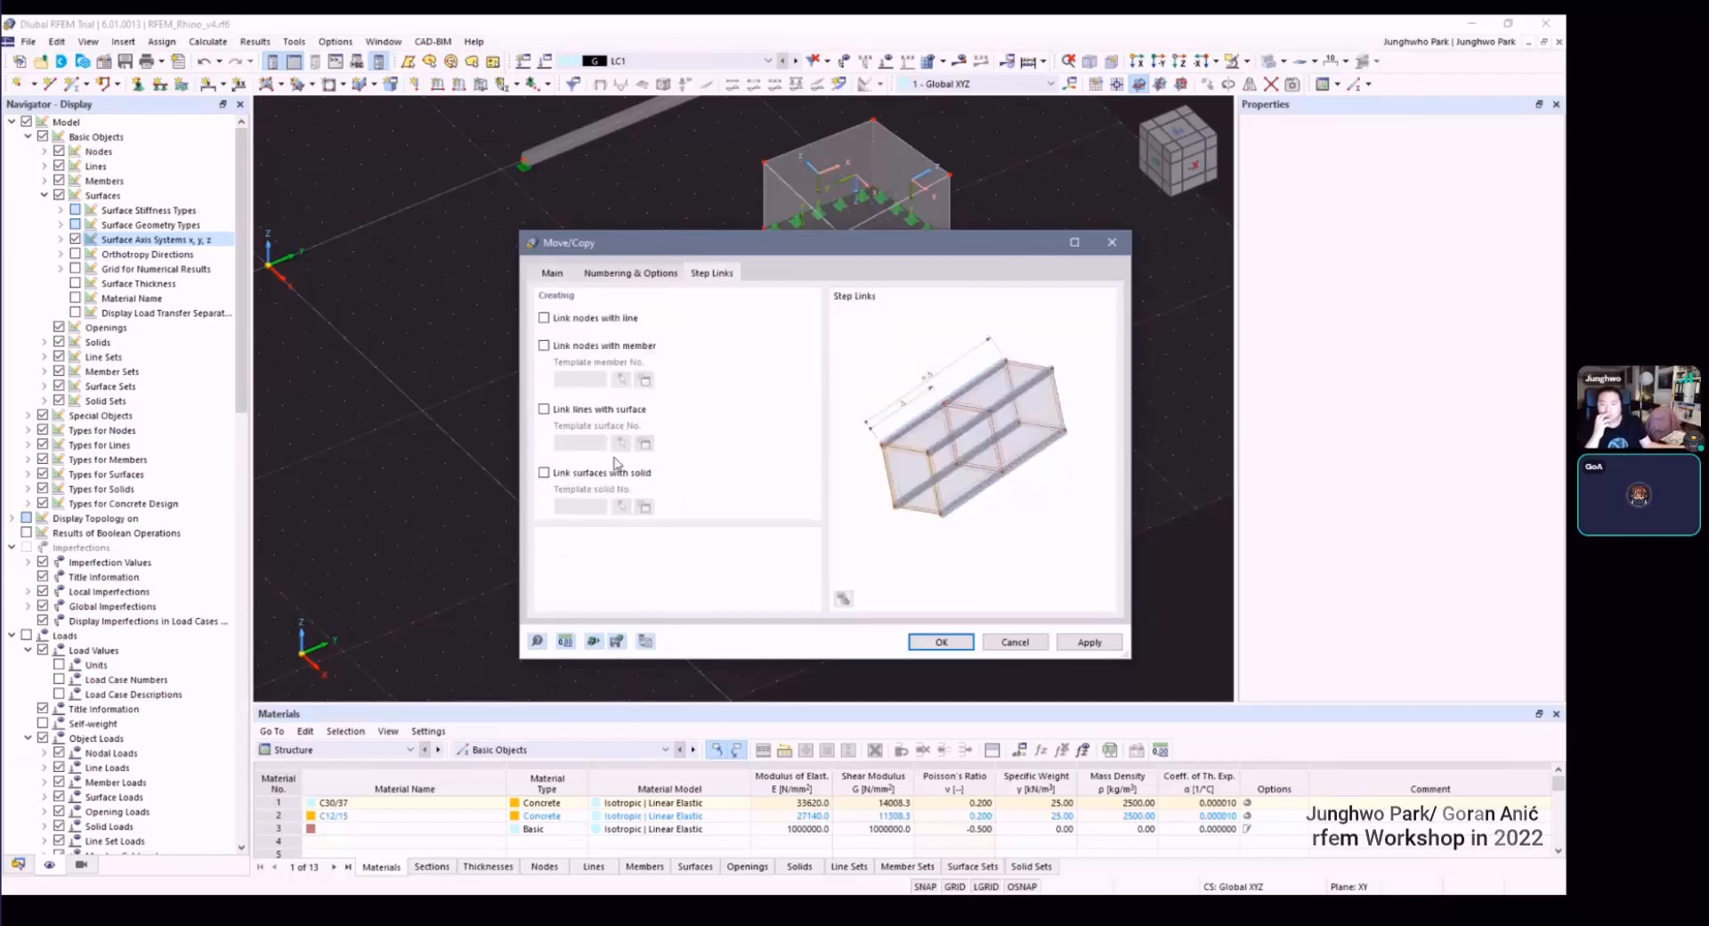
pyautogui.click(595, 350)
pyautogui.click(620, 380)
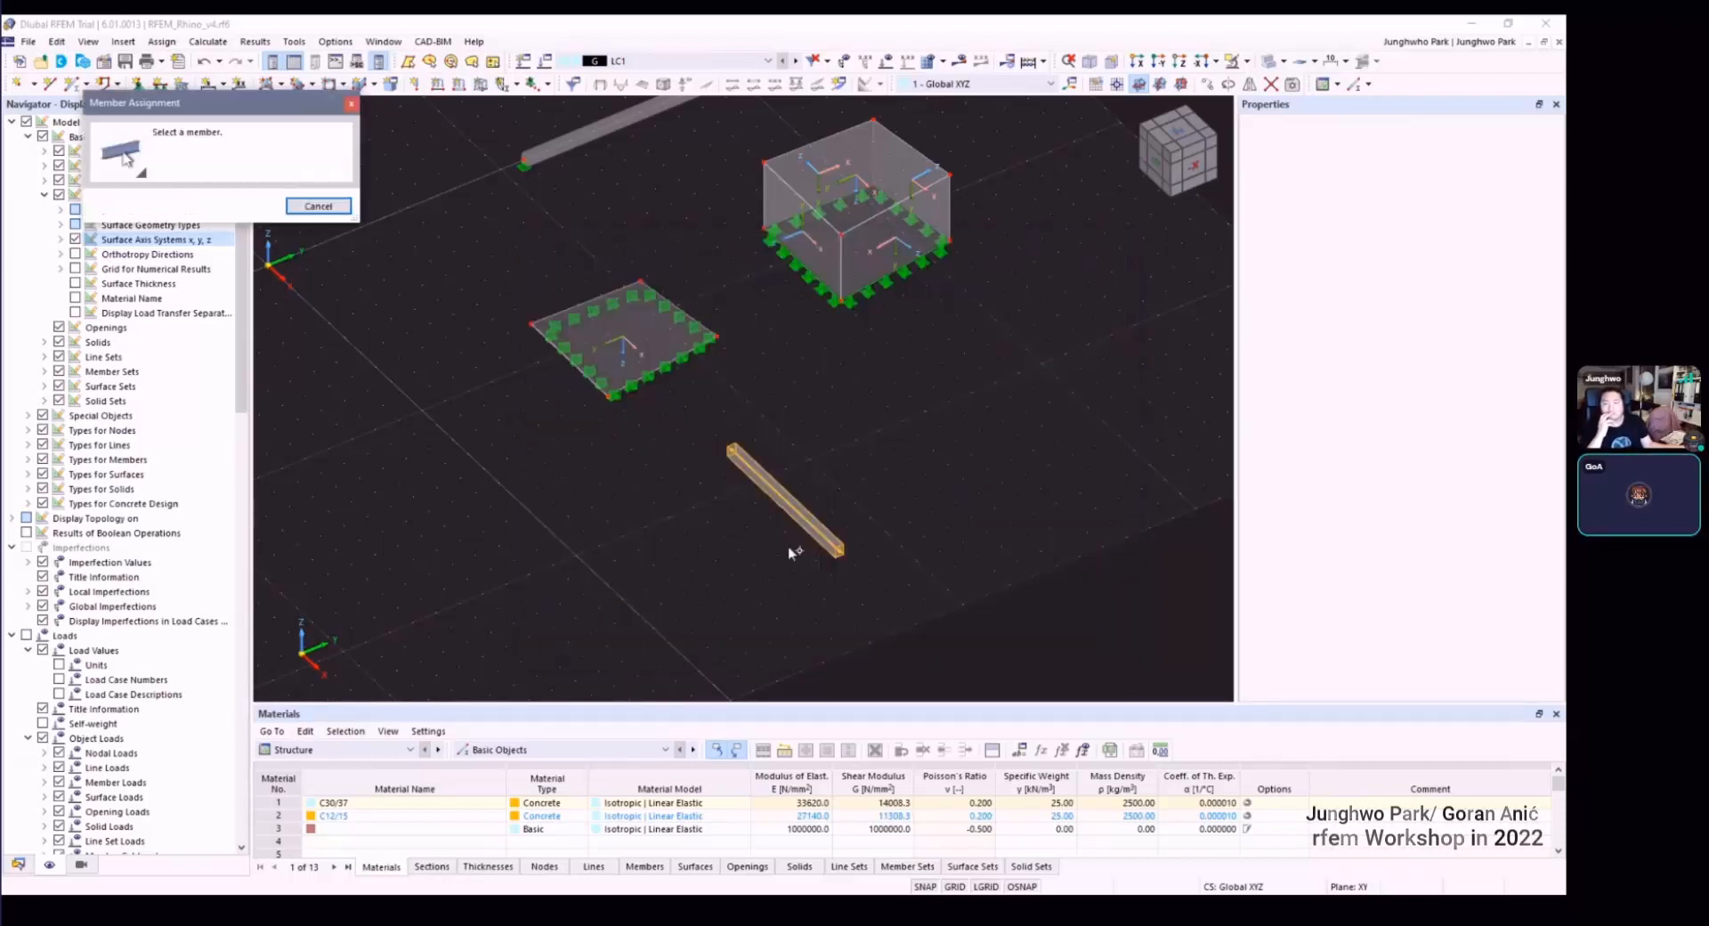
pyautogui.click(805, 514)
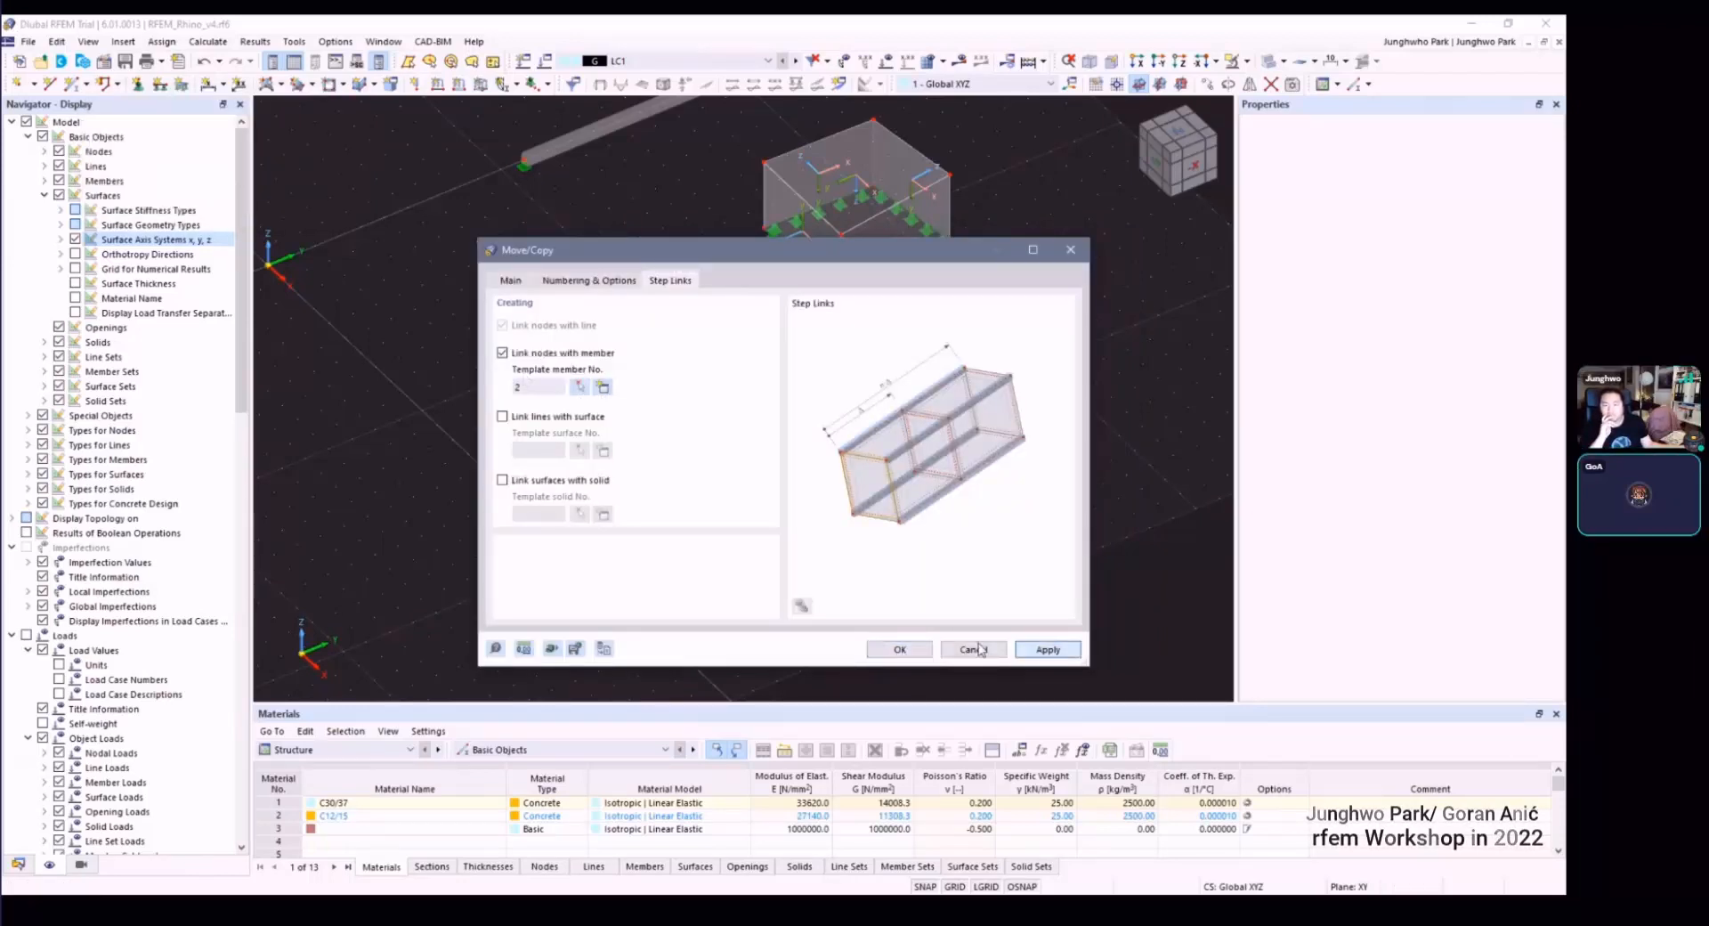
pyautogui.click(880, 651)
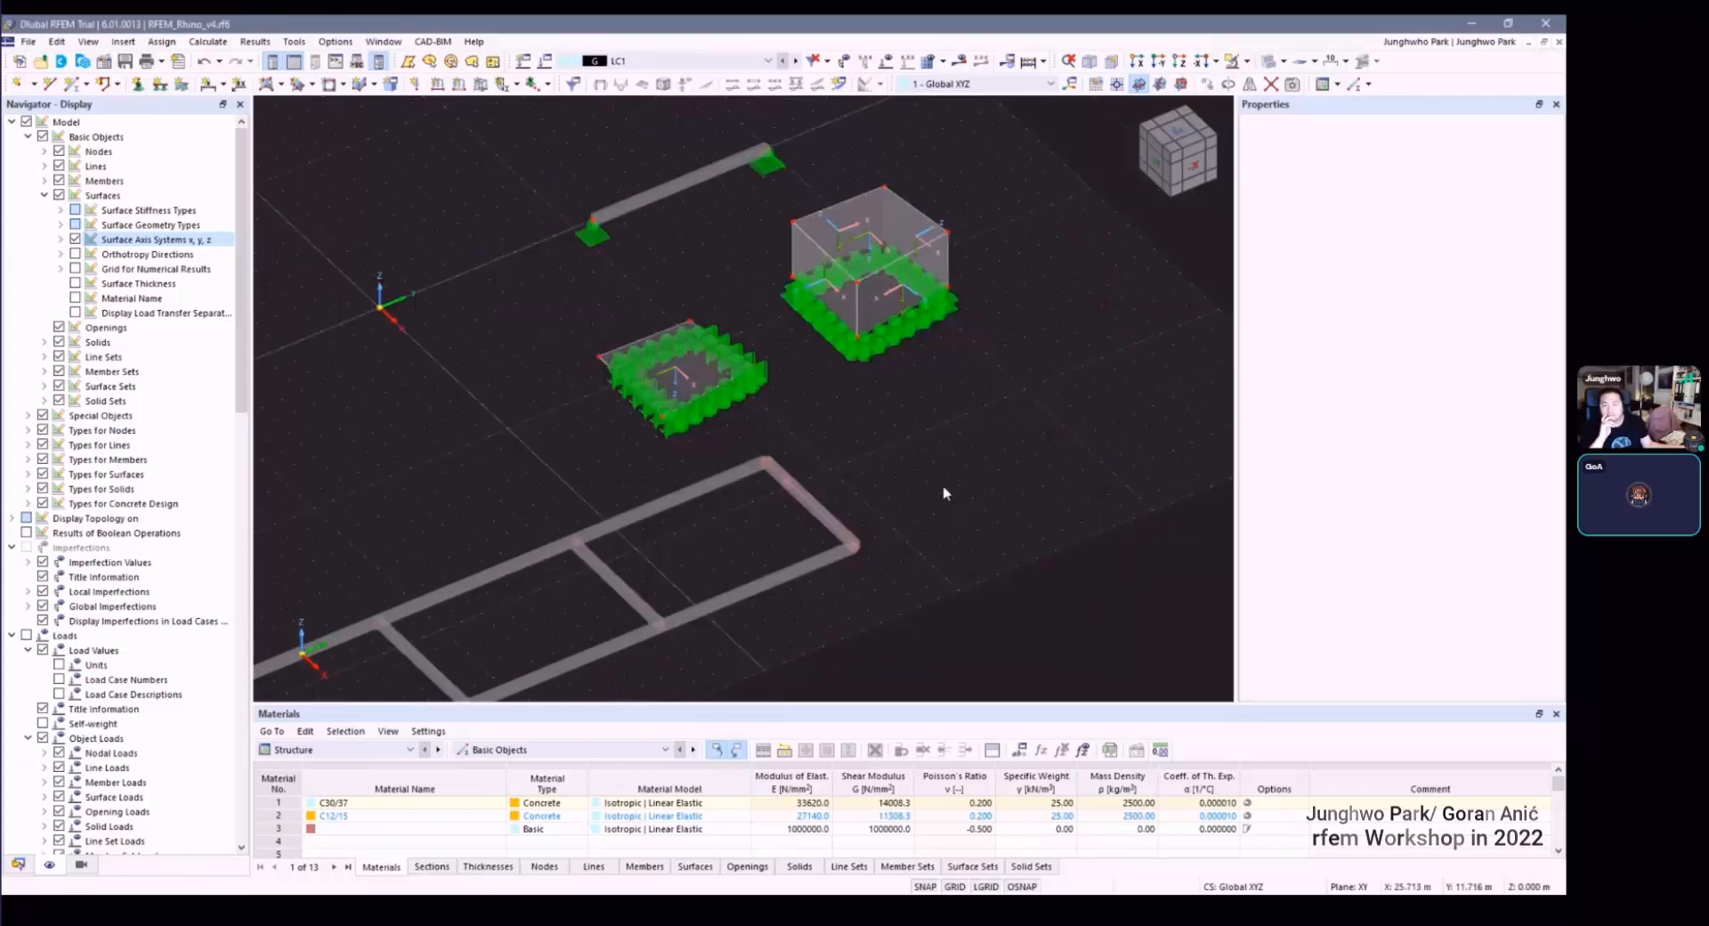
pyautogui.scroll(-5, 890, 520)
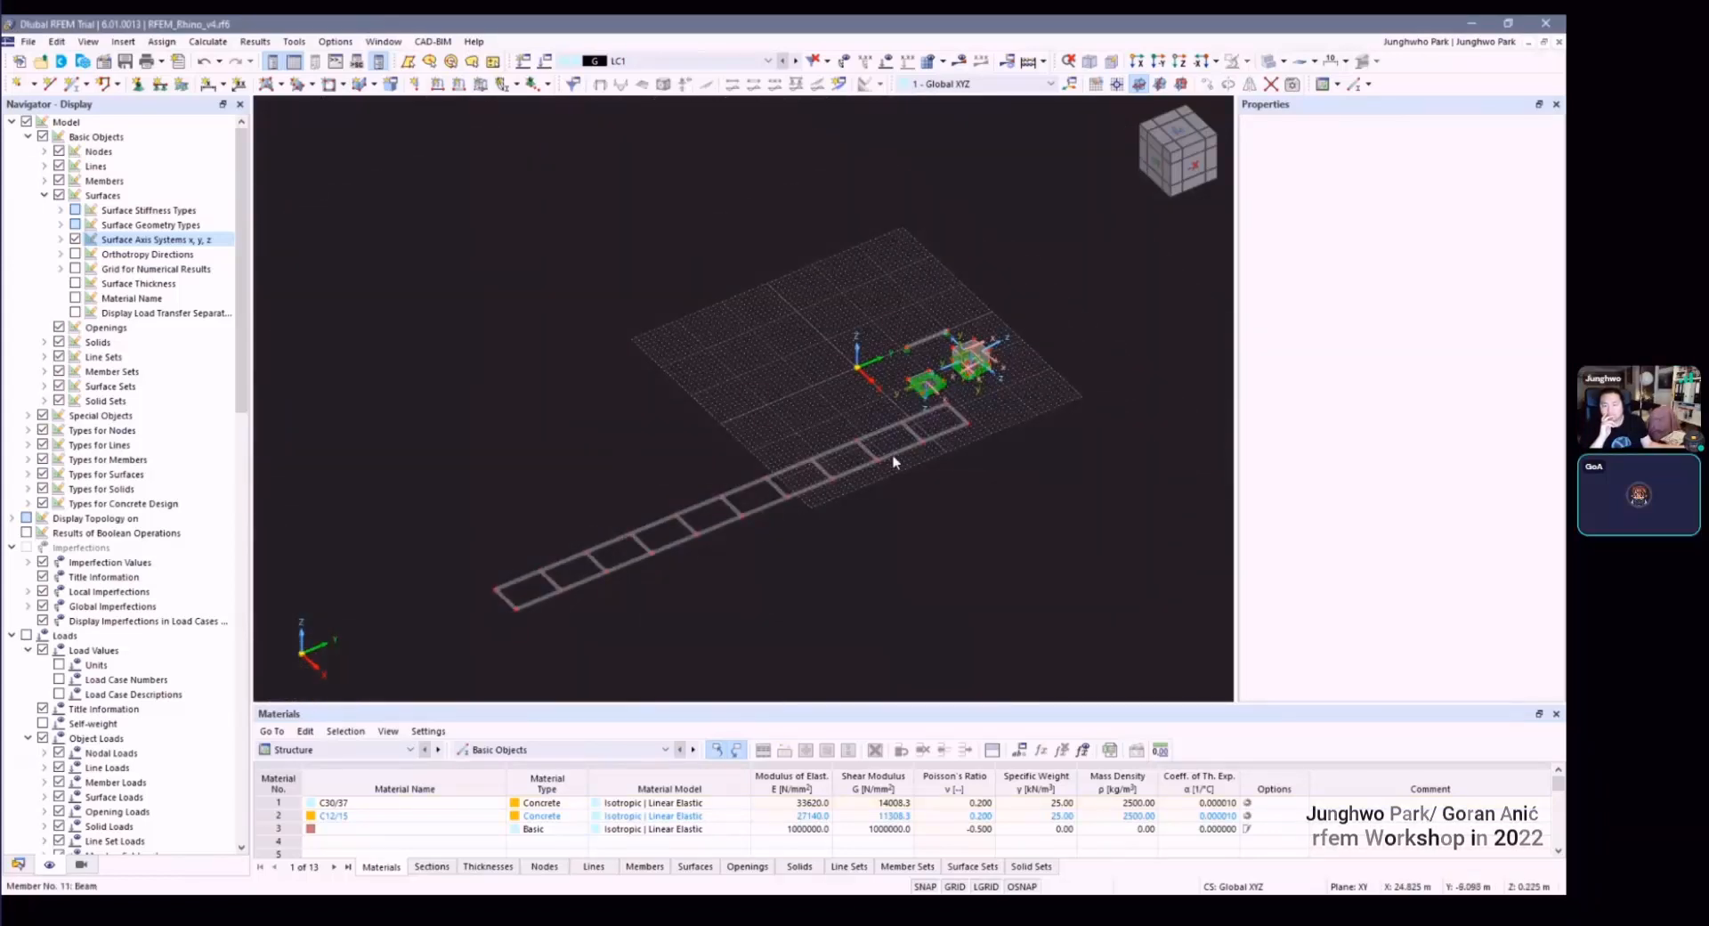
# Step: Undo the linked copies and copy the beam again in 5 steps with a displacement of 2 m in Y
pyautogui.hotkey('ctrl', 'z')
pyautogui.hotkey('ctrl', 'z')
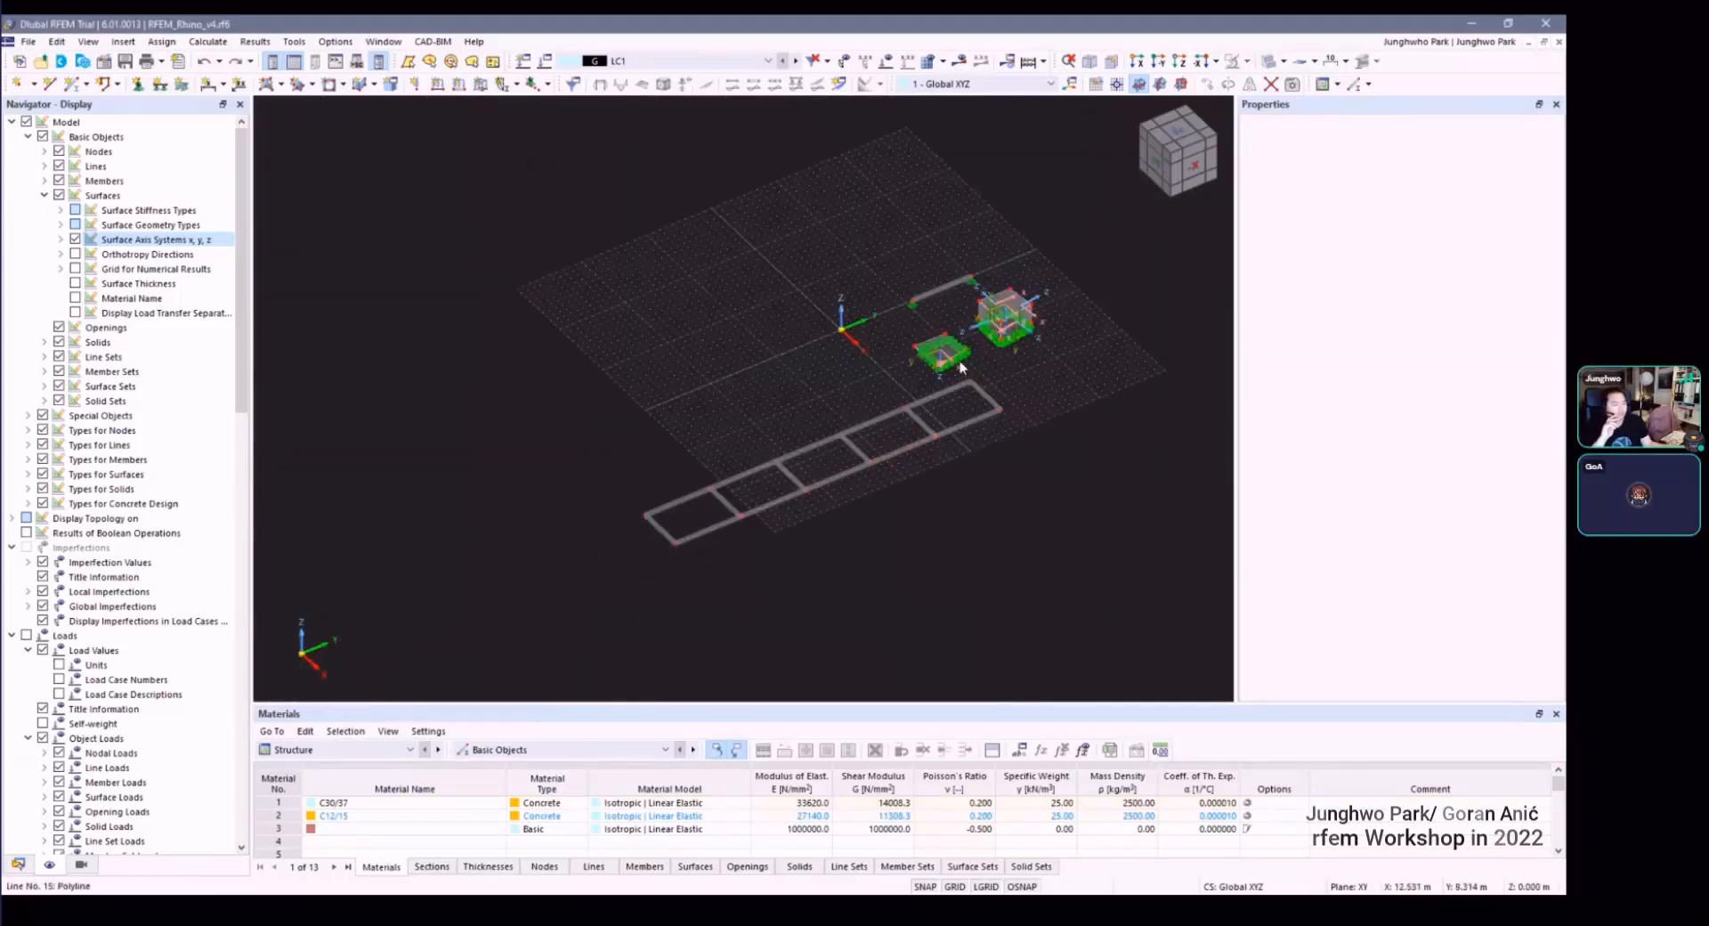
pyautogui.moveTo(1003, 364); pyautogui.dragTo(987, 400, button='middle')
pyautogui.scroll(2, 986, 400)
pyautogui.moveTo(918, 483); pyautogui.dragTo(1007, 408)
pyautogui.click(1207, 86)
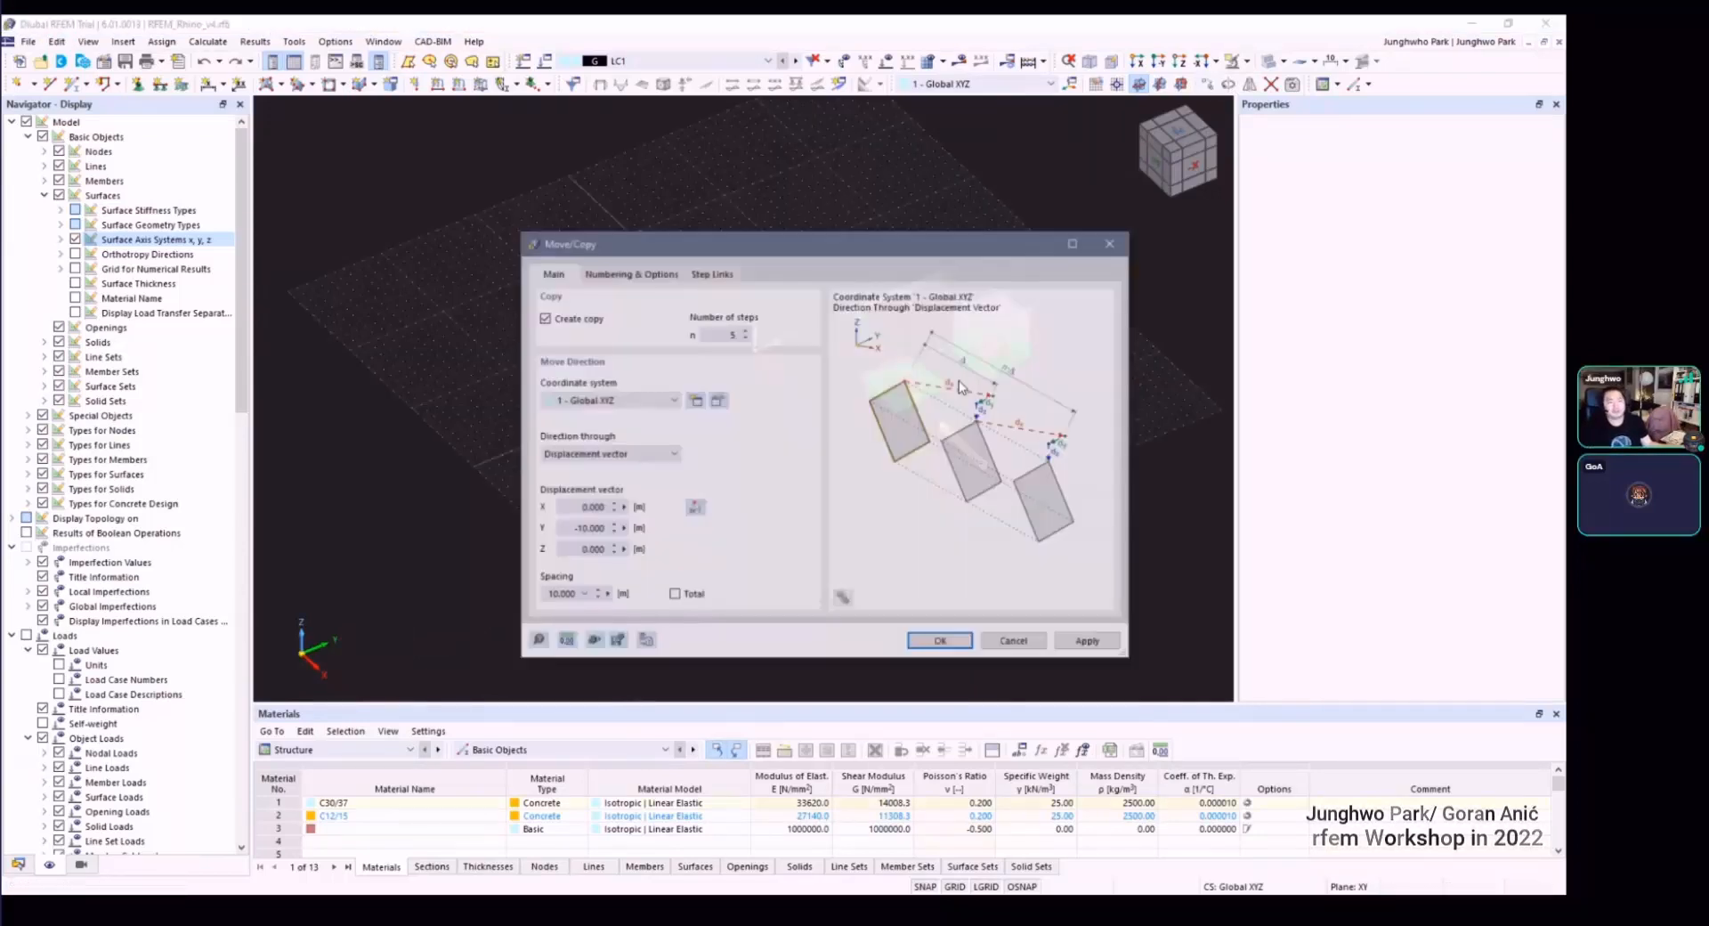
pyautogui.doubleClick(574, 529)
pyautogui.write('2')
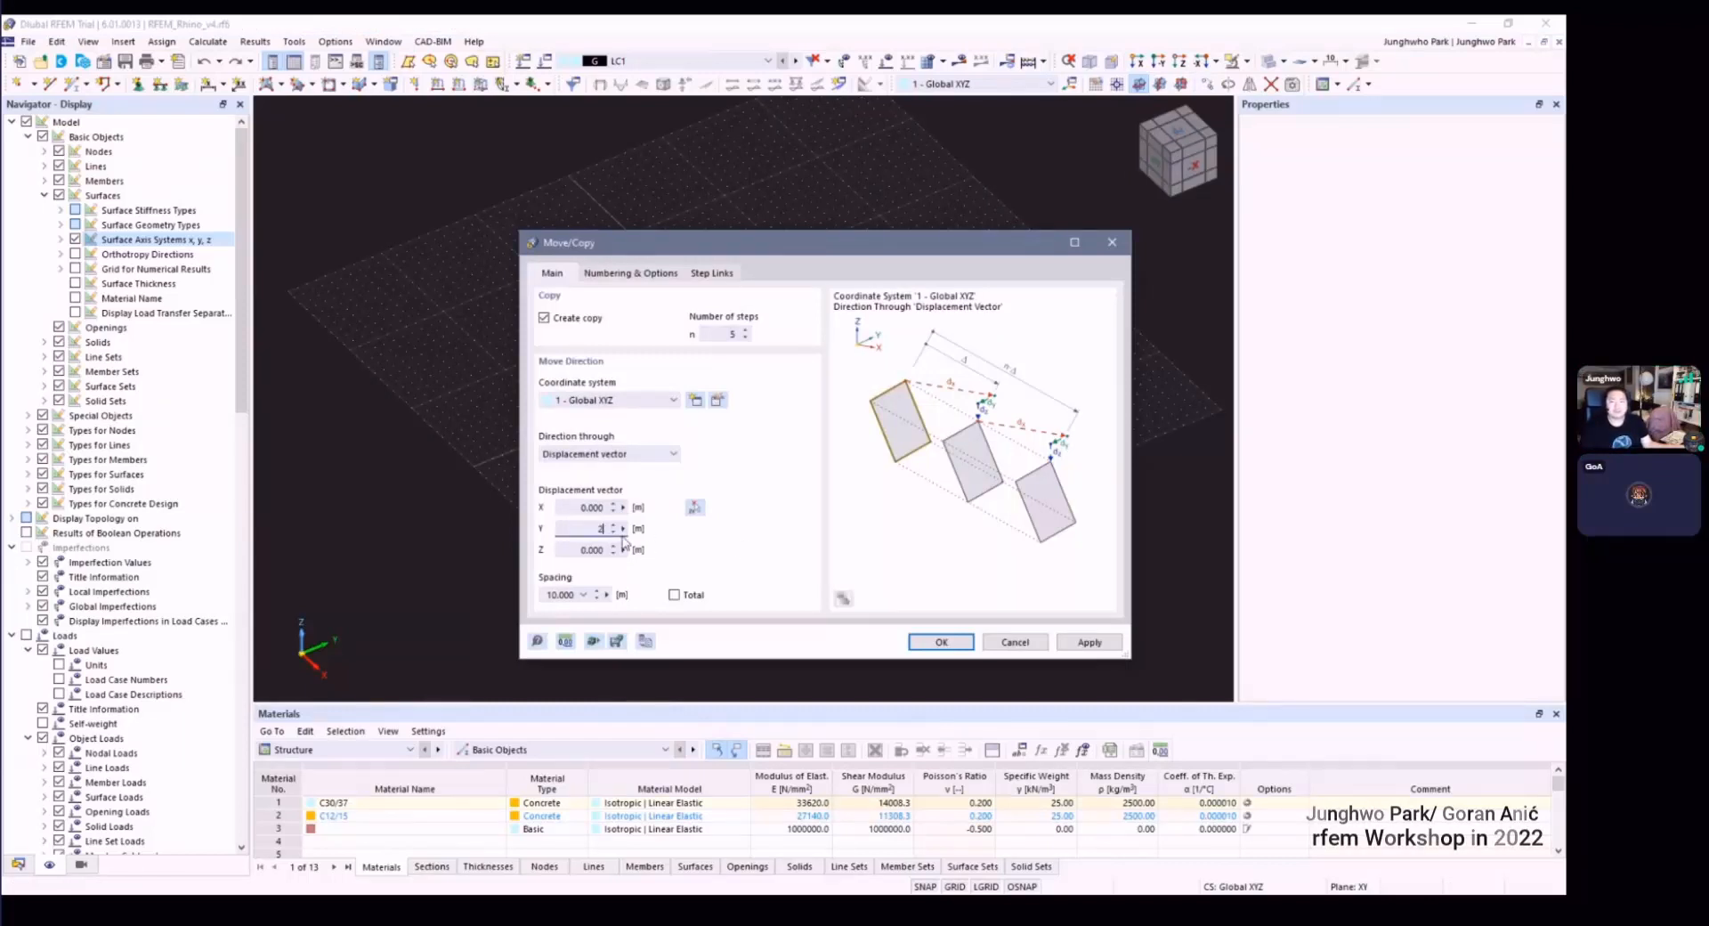
pyautogui.click(941, 642)
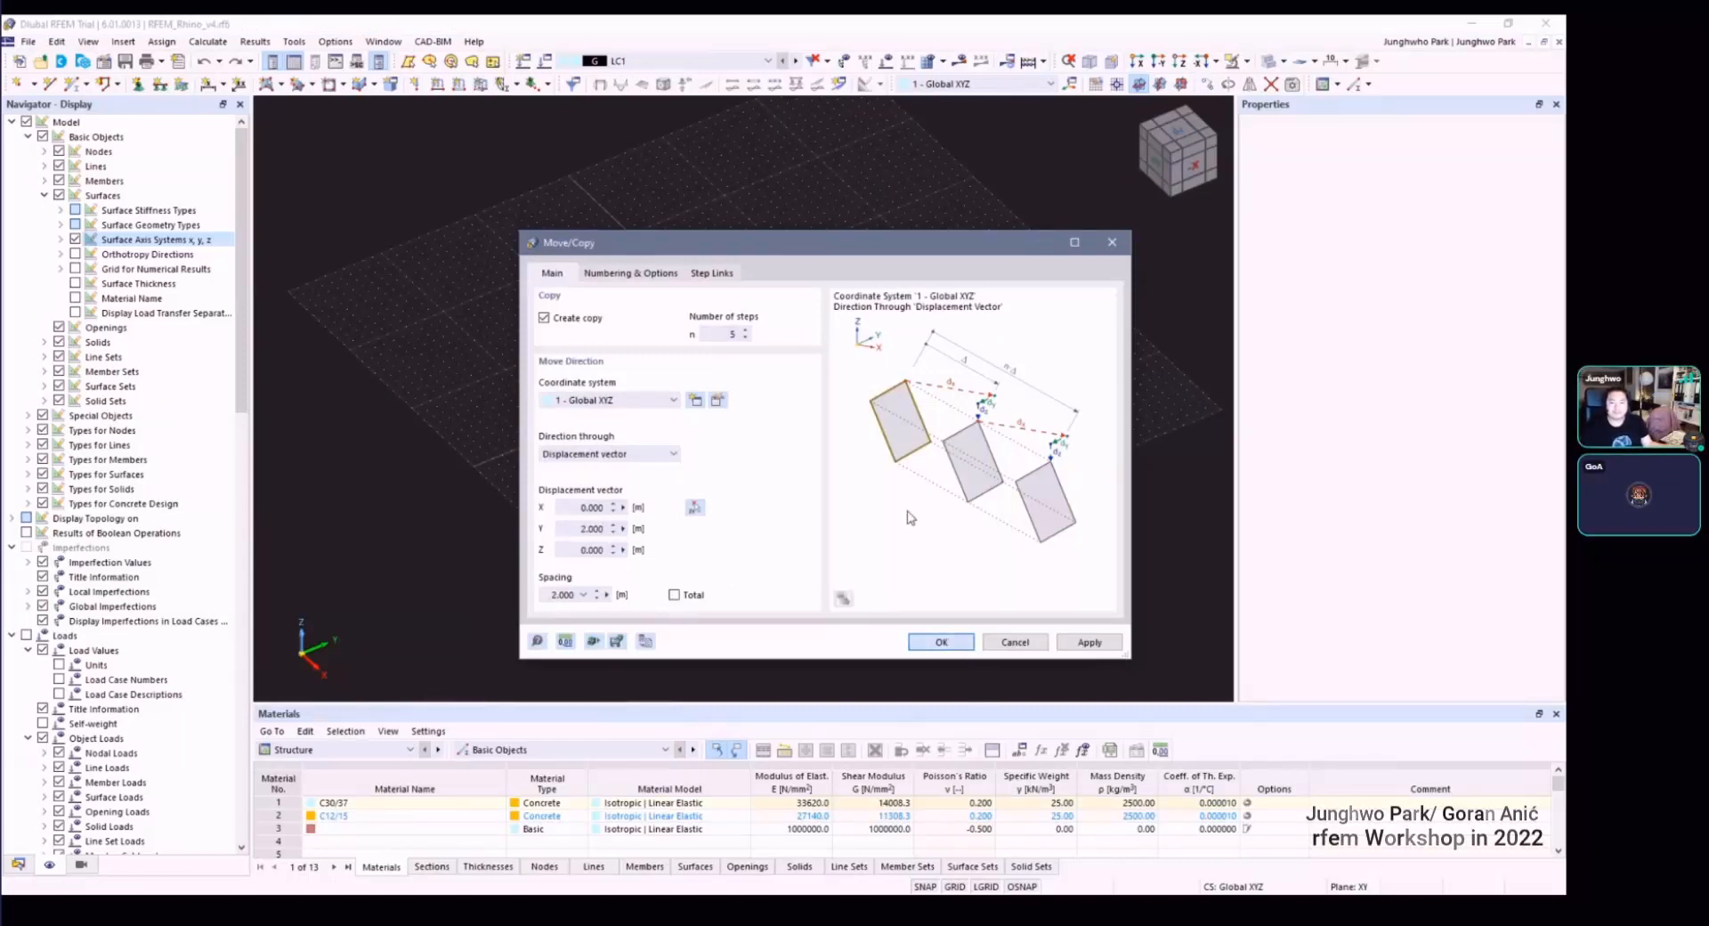
pyautogui.scroll(-3, 1104, 478)
pyautogui.scroll(3, 1104, 478)
pyautogui.scroll(-3, 958, 526)
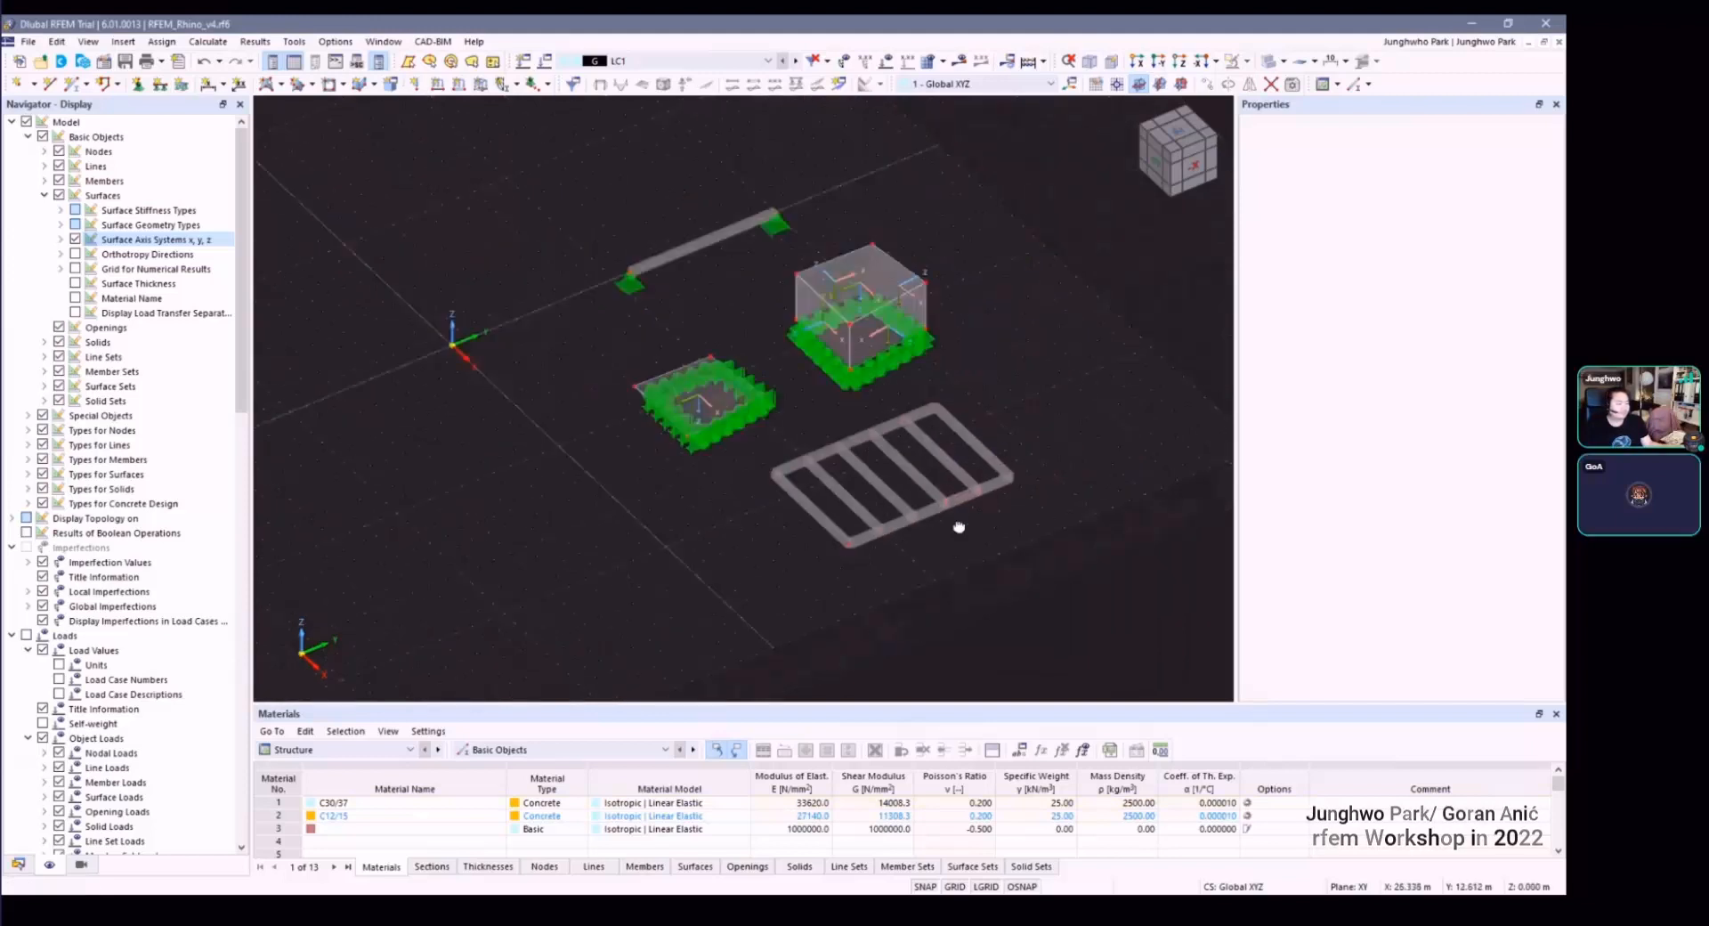
pyautogui.scroll(4, 744, 489)
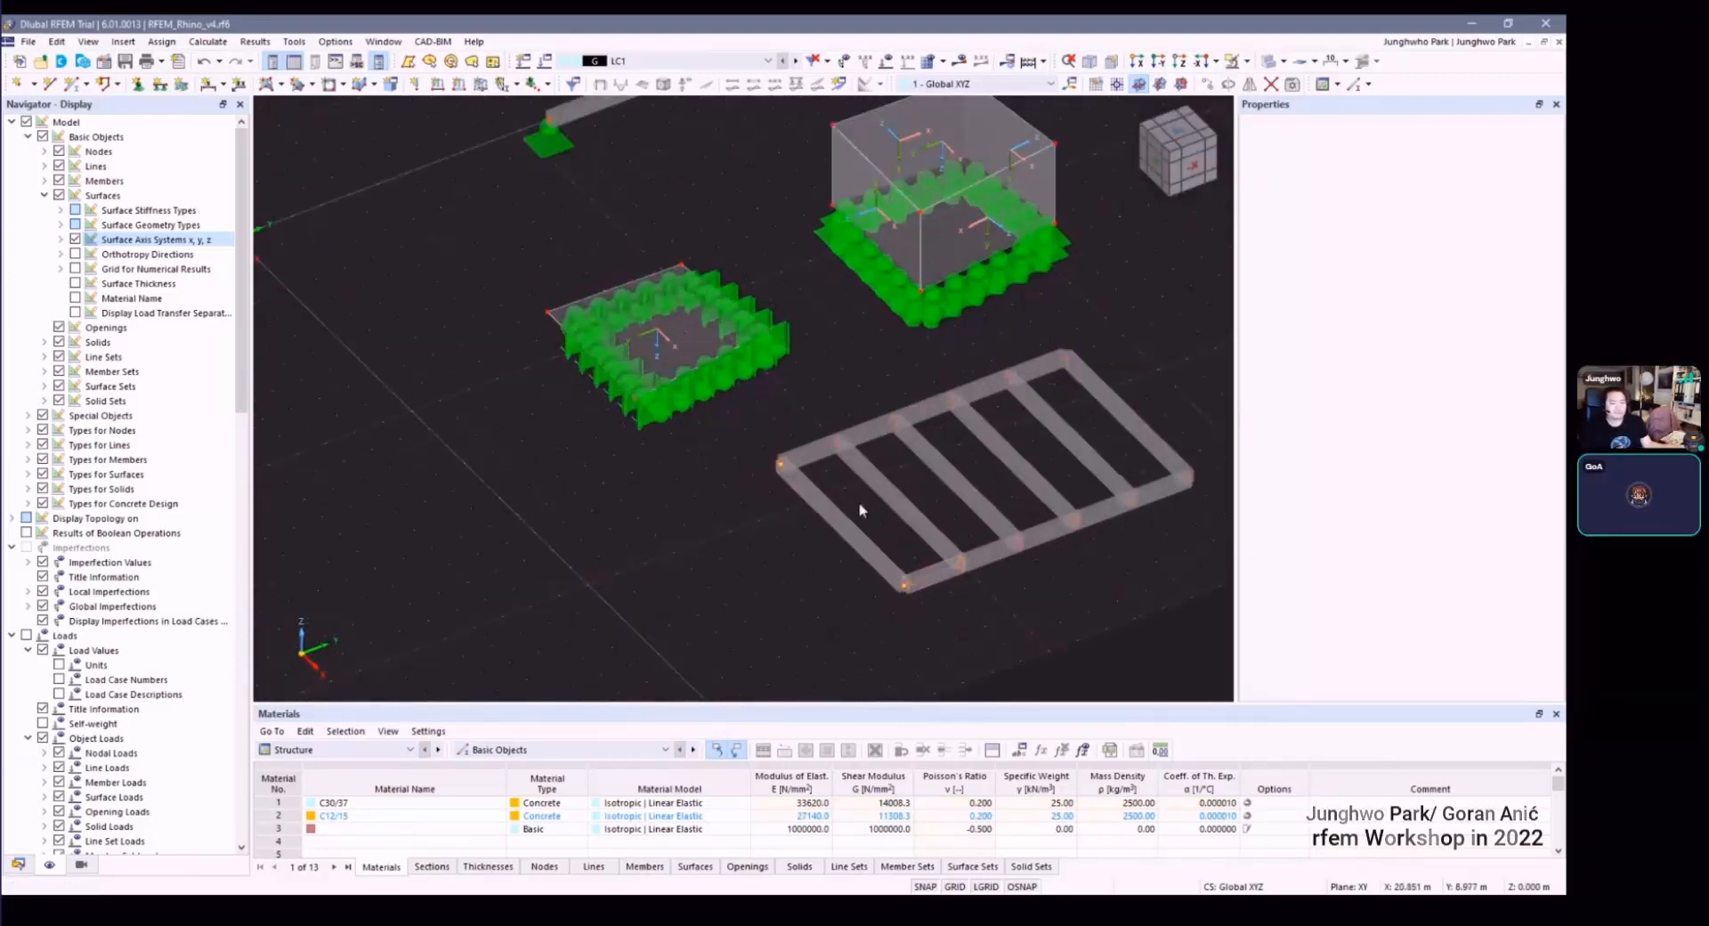
pyautogui.scroll(-2, 996, 526)
pyautogui.scroll(-1, 985, 587)
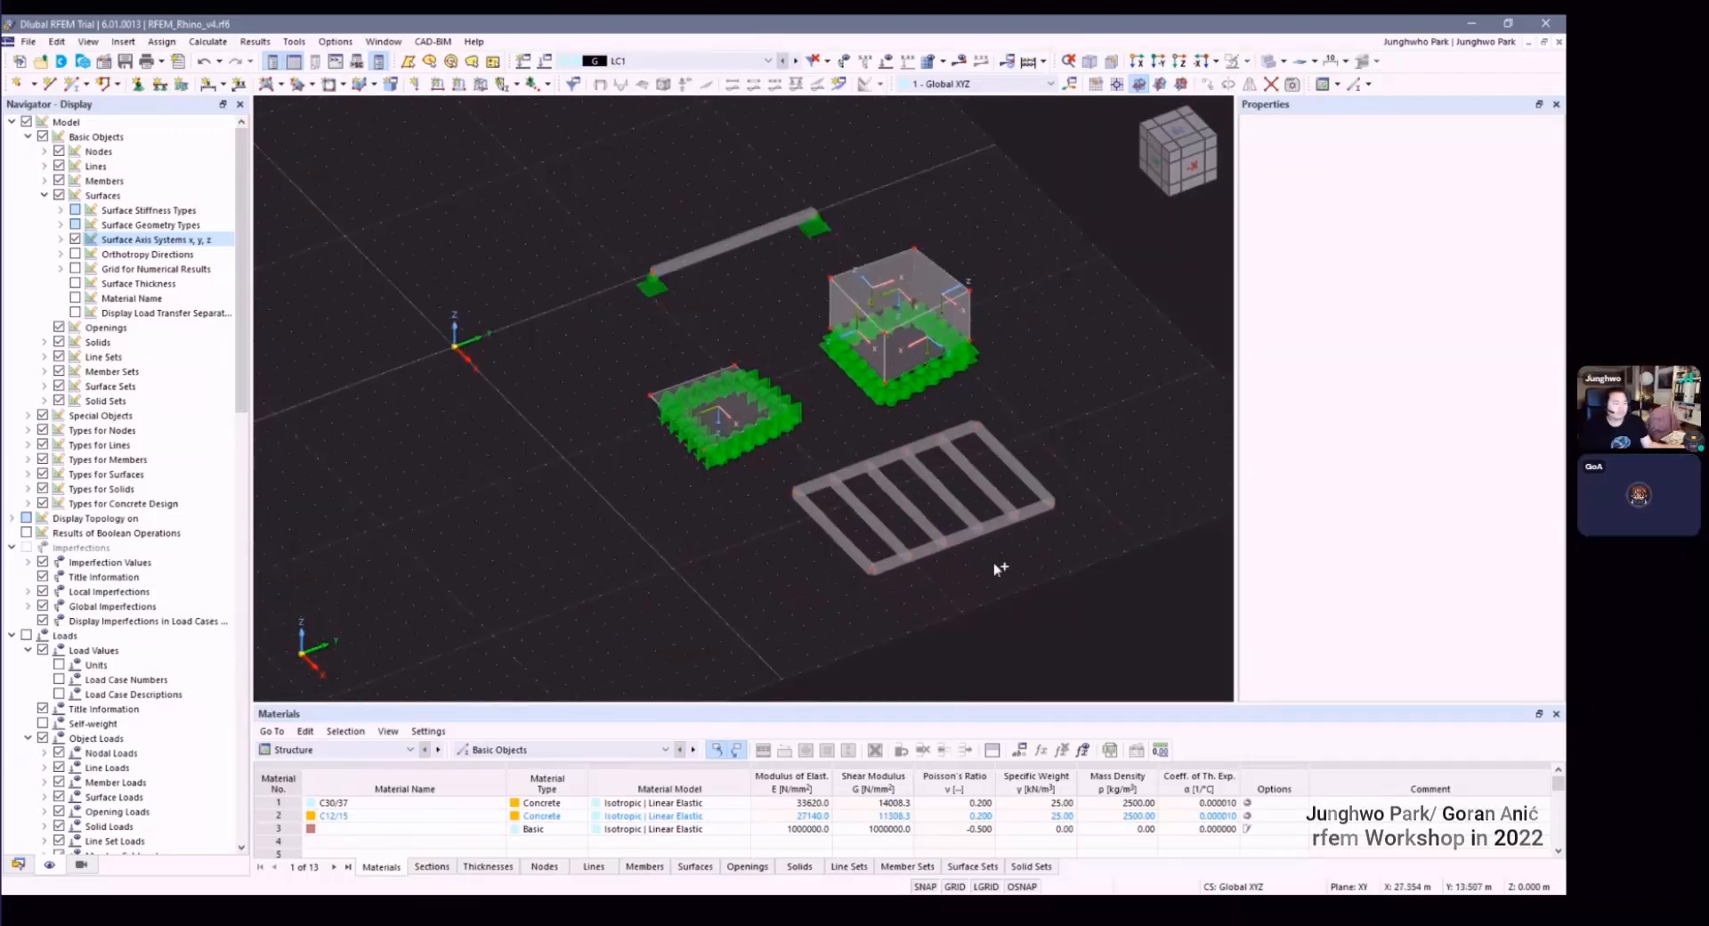
pyautogui.keyDown('ctrl'); pyautogui.moveTo(997, 568); pyautogui.dragTo(931, 584, button='middle'); pyautogui.keyUp('ctrl')
pyautogui.moveTo(723, 645); pyautogui.dragTo(1022, 466)
pyautogui.keyDown('ctrl'); pyautogui.moveTo(882, 600); pyautogui.dragTo(953, 547, button='middle'); pyautogui.keyUp('ctrl')
pyautogui.scroll(2, 913, 535)
pyautogui.rightClick(913, 523)
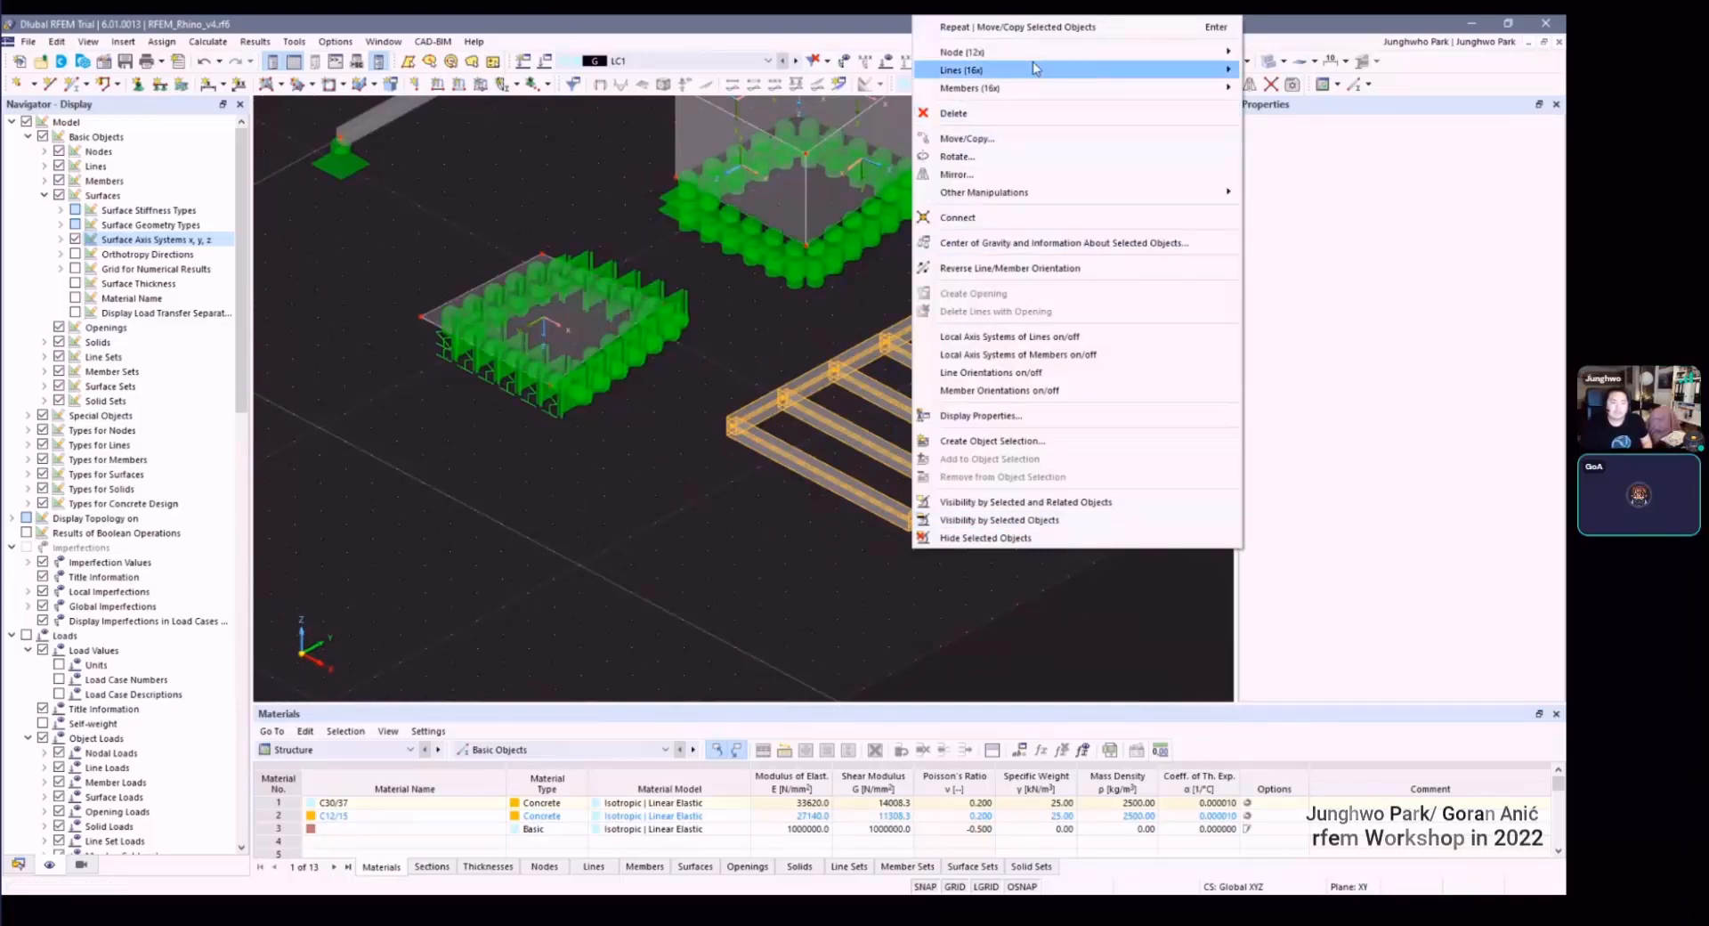
pyautogui.click(887, 303)
pyautogui.scroll(-1, 881, 307)
pyautogui.moveTo(881, 308); pyautogui.dragTo(792, 331, button='middle')
pyautogui.scroll(2, 788, 343)
pyautogui.scroll(-1, 713, 495)
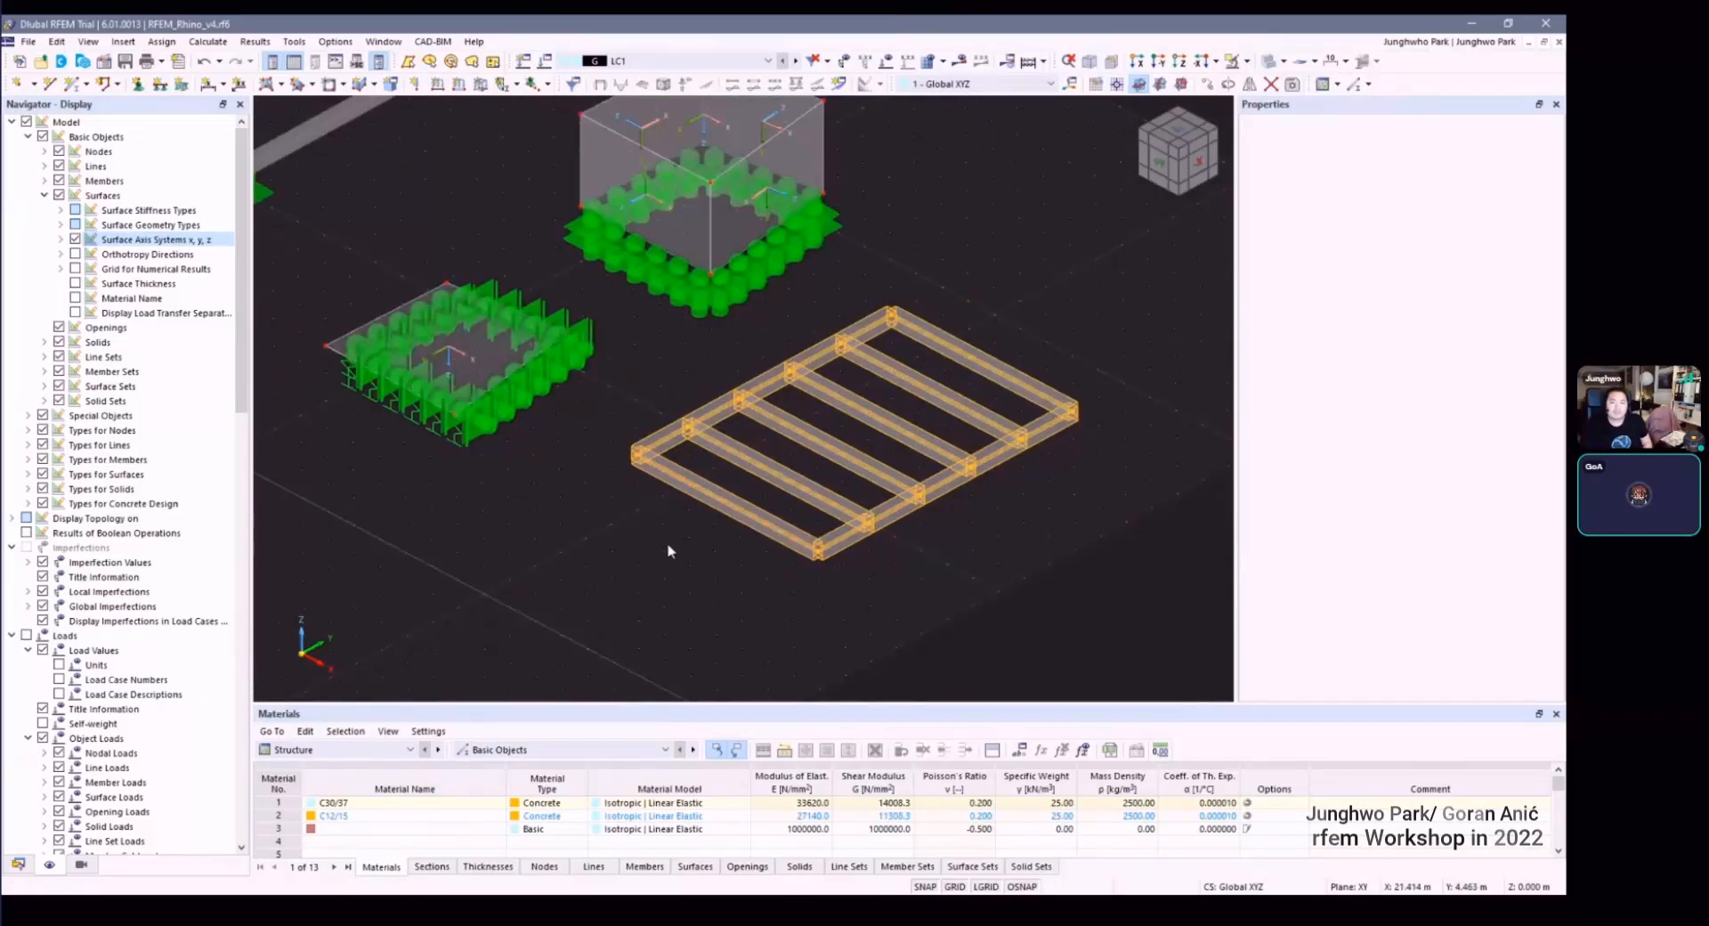
pyautogui.click(666, 542)
pyautogui.scroll(-1, 695, 507)
pyautogui.scroll(1, 783, 531)
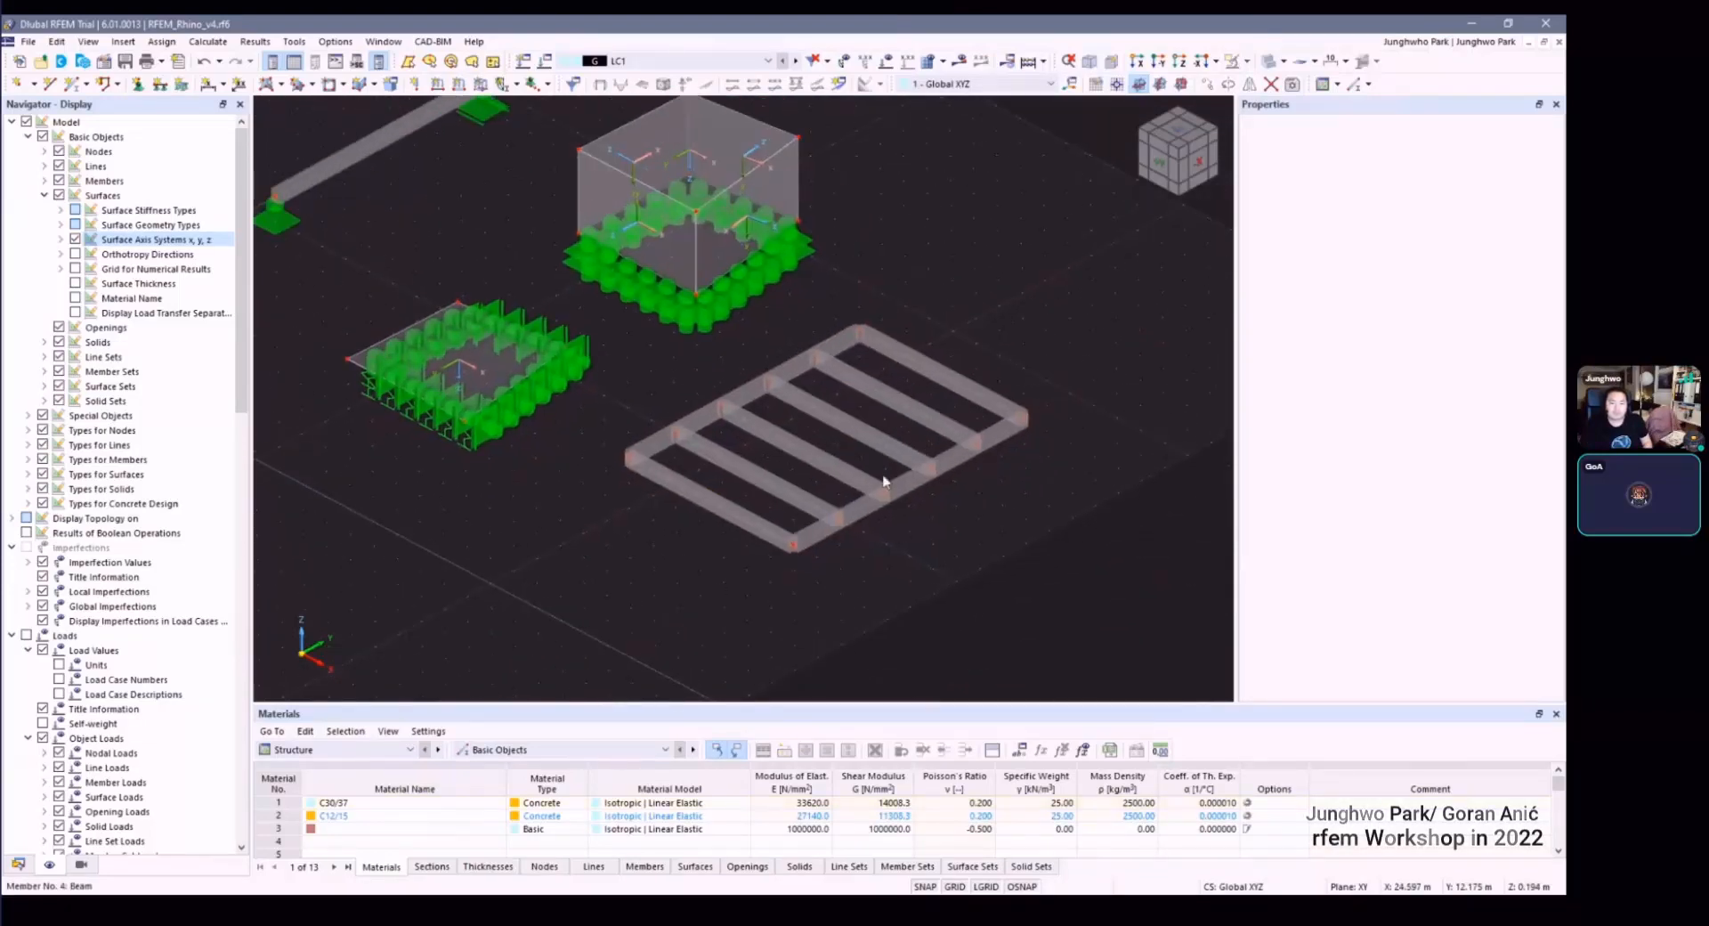
# Step: Assign nodal support 1 to all nodes of the beam grid
pyautogui.keyDown('ctrl'); pyautogui.moveTo(885, 481); pyautogui.dragTo(623, 577, button='middle'); pyautogui.keyUp('ctrl')
pyautogui.moveTo(610, 580); pyautogui.dragTo(999, 350)
pyautogui.keyDown('ctrl'); pyautogui.moveTo(790, 488); pyautogui.dragTo(908, 431, button='middle'); pyautogui.keyUp('ctrl')
pyautogui.scroll(2, 791, 479)
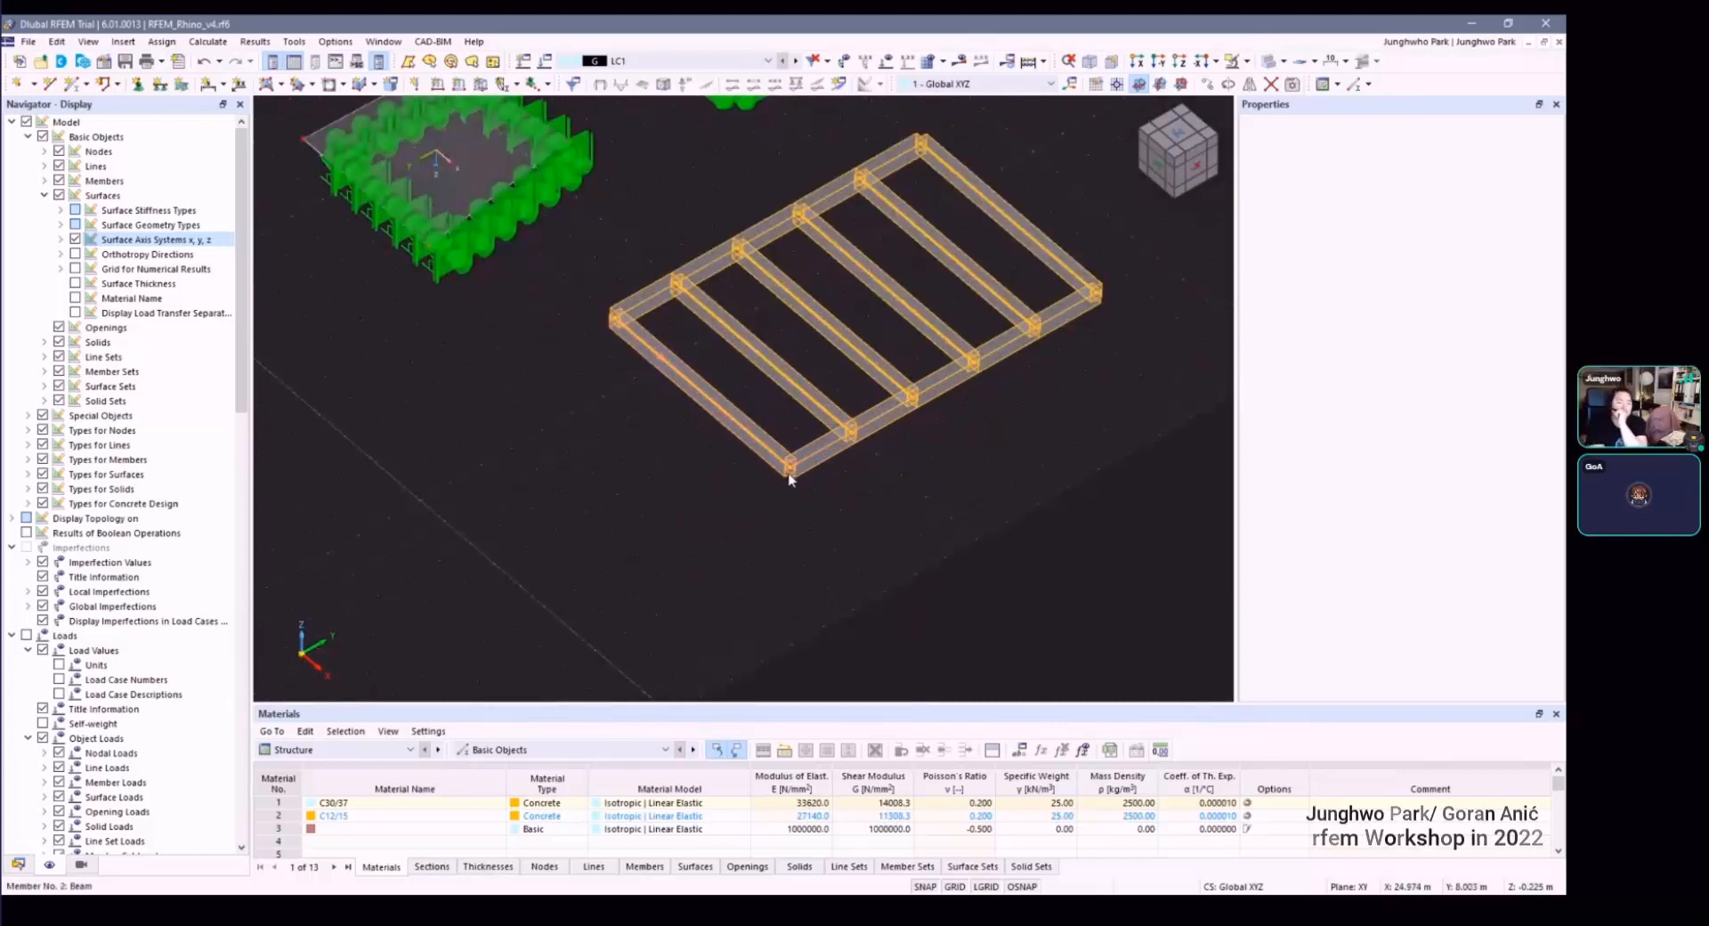
pyautogui.rightClick(790, 481)
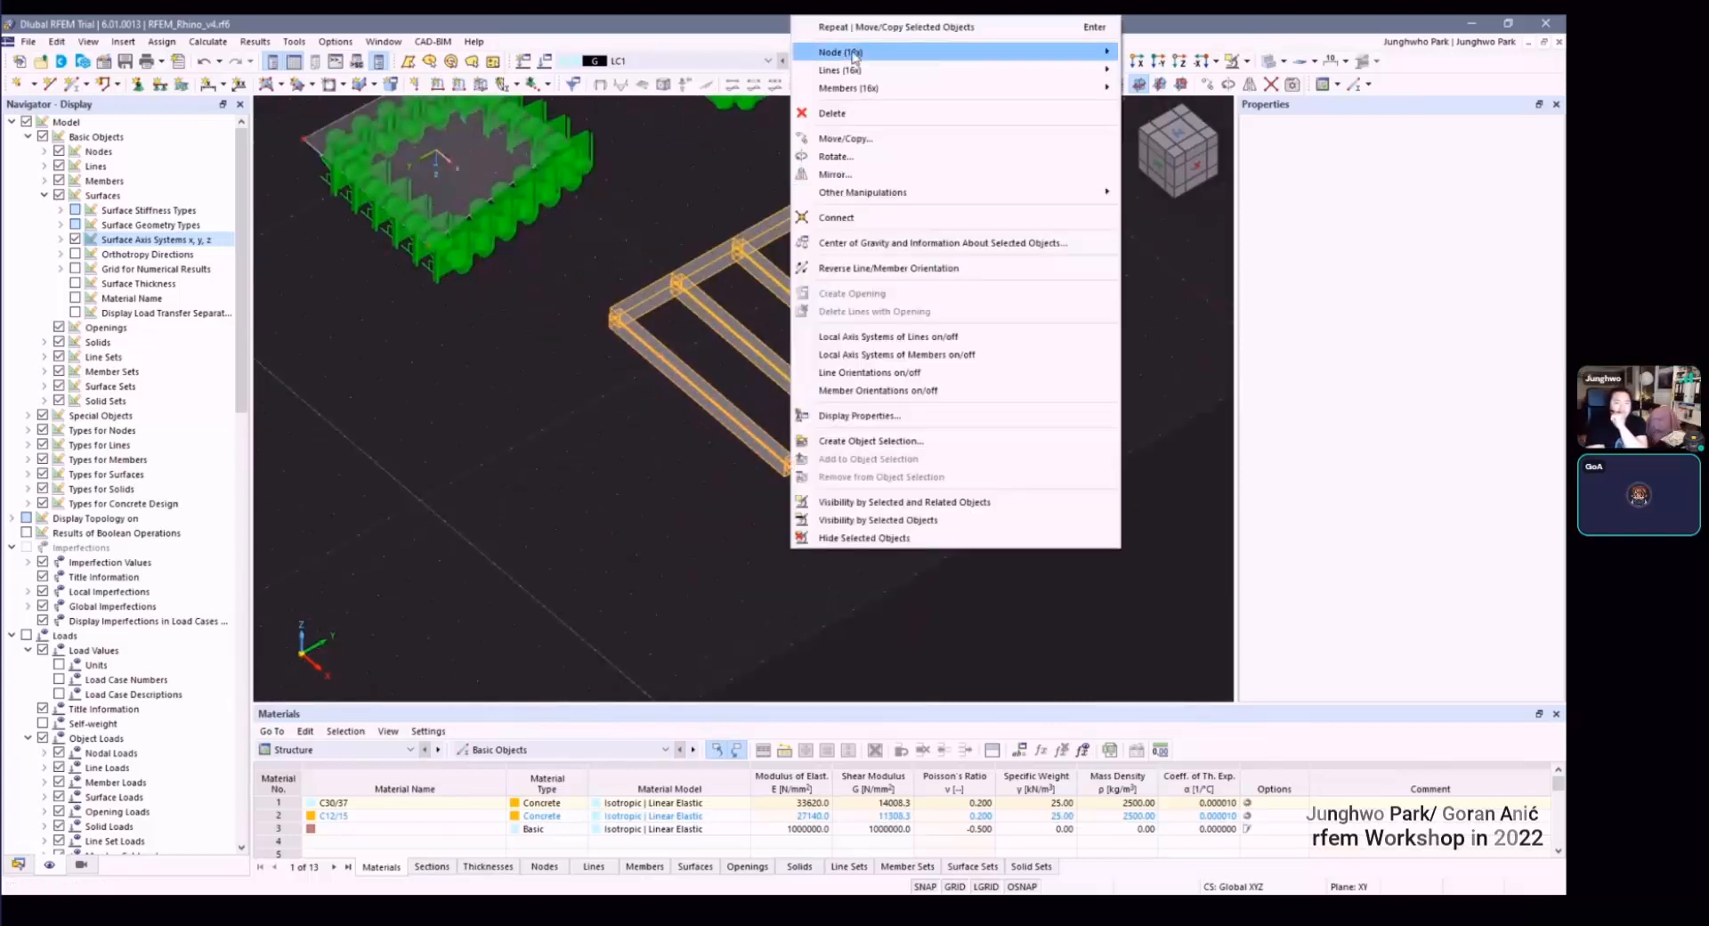
pyautogui.moveTo(852, 55)
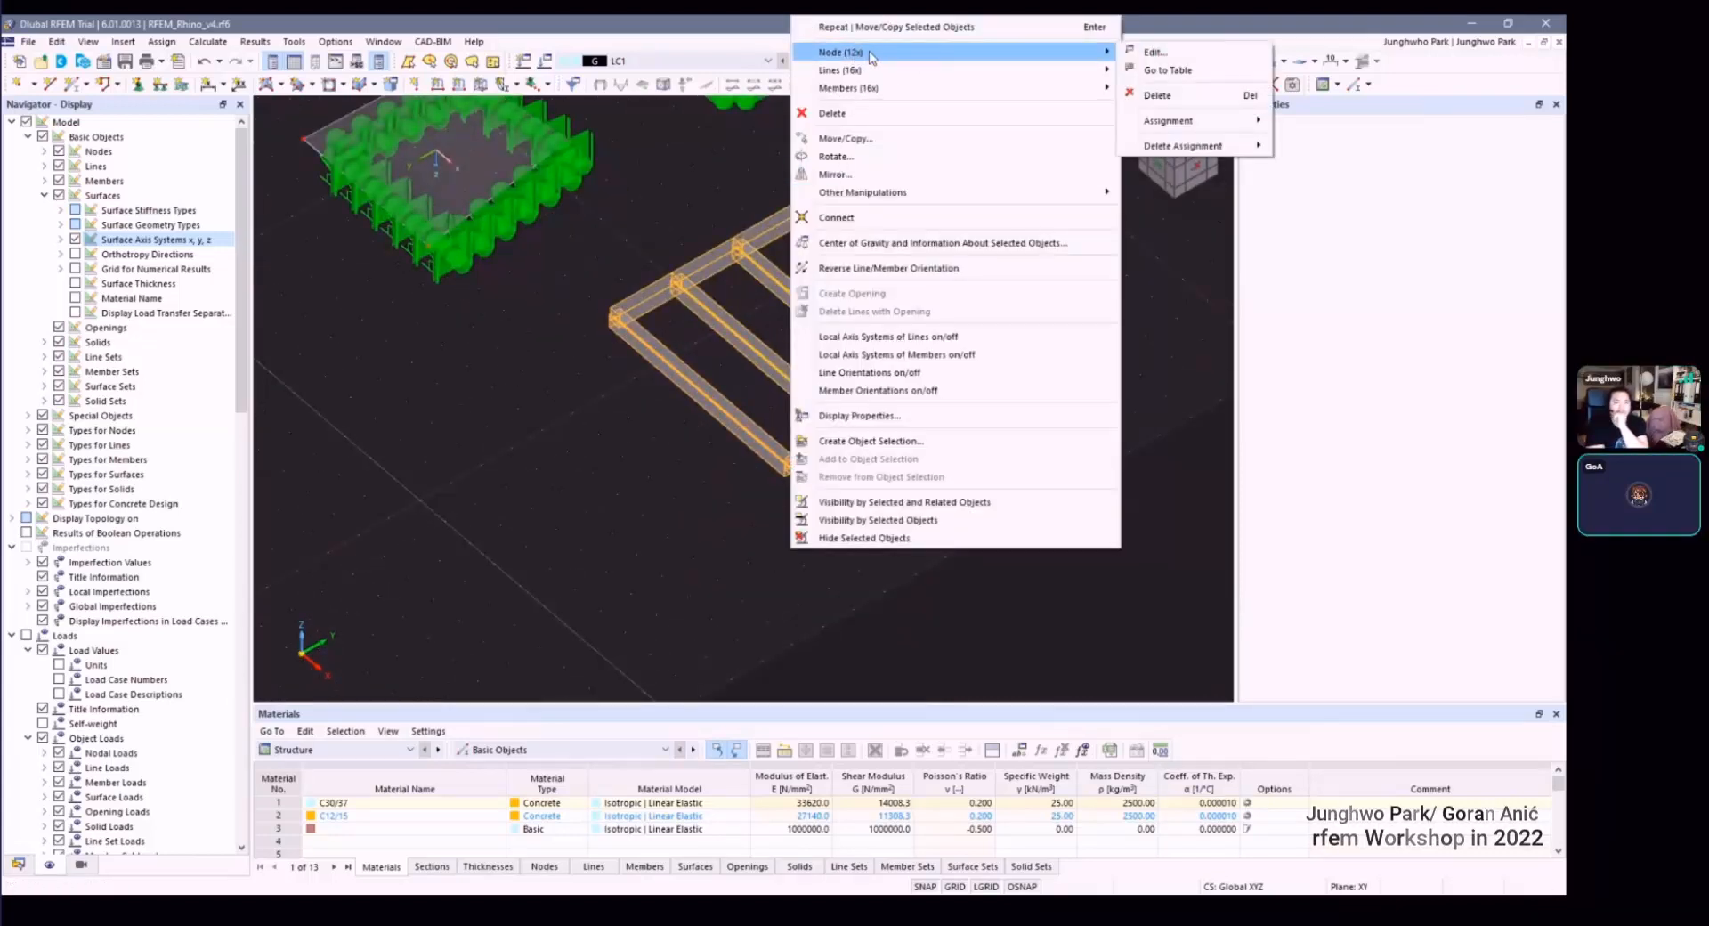
pyautogui.click(1154, 51)
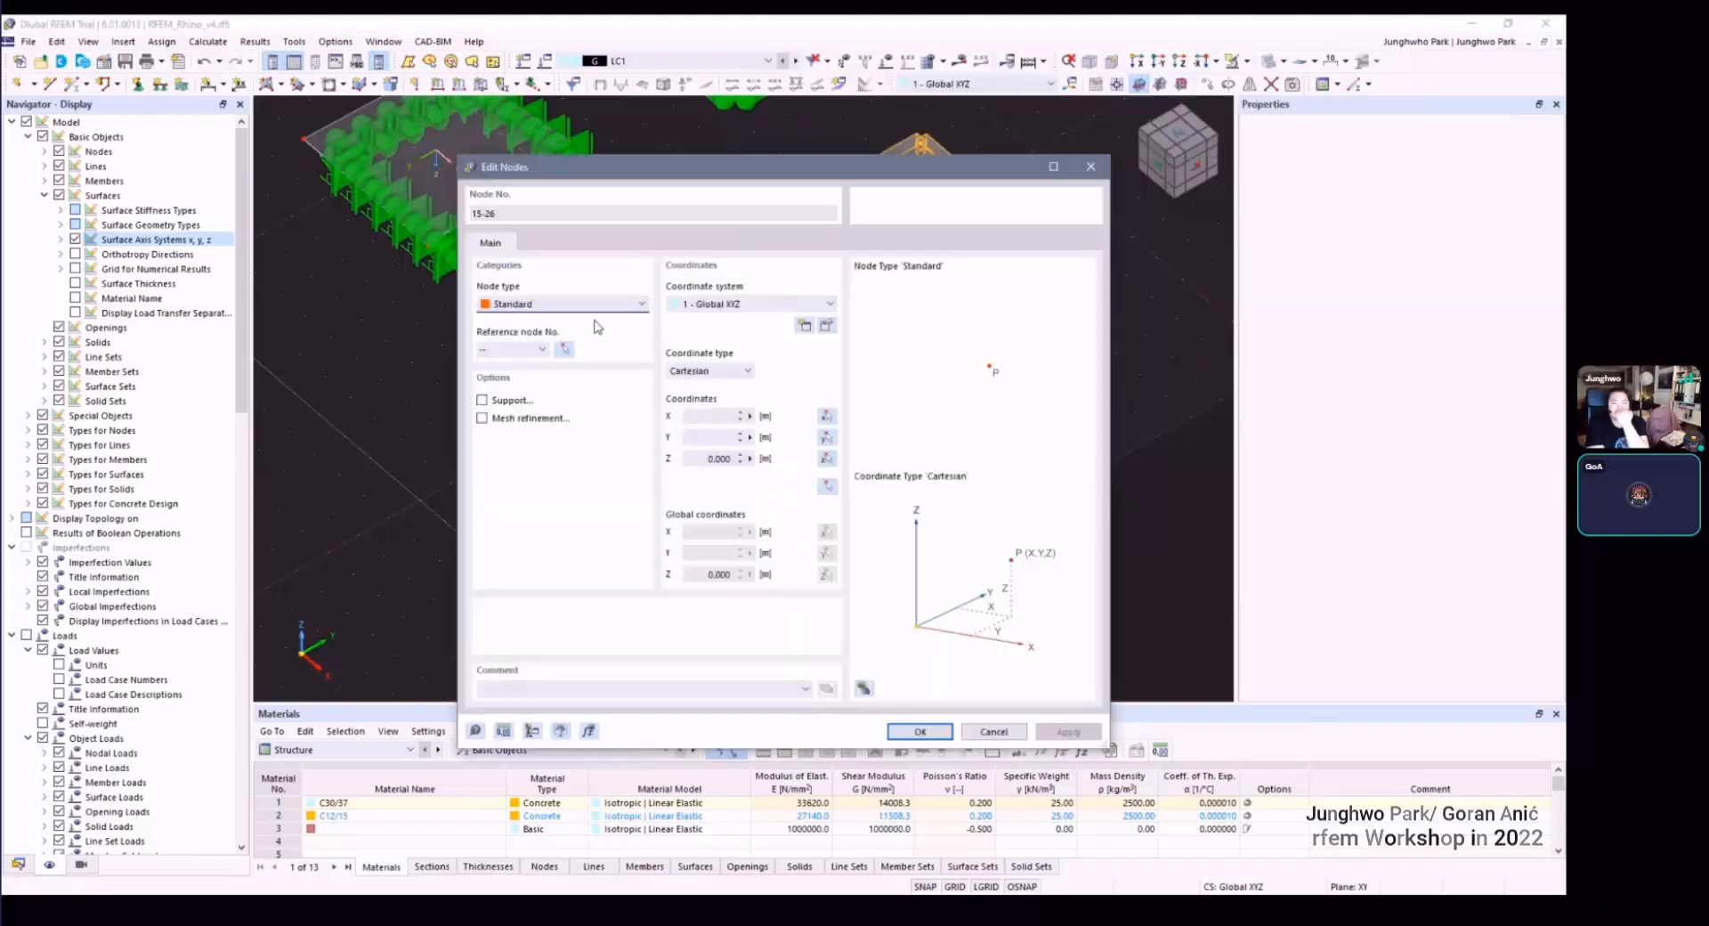
pyautogui.click(516, 401)
pyautogui.click(539, 243)
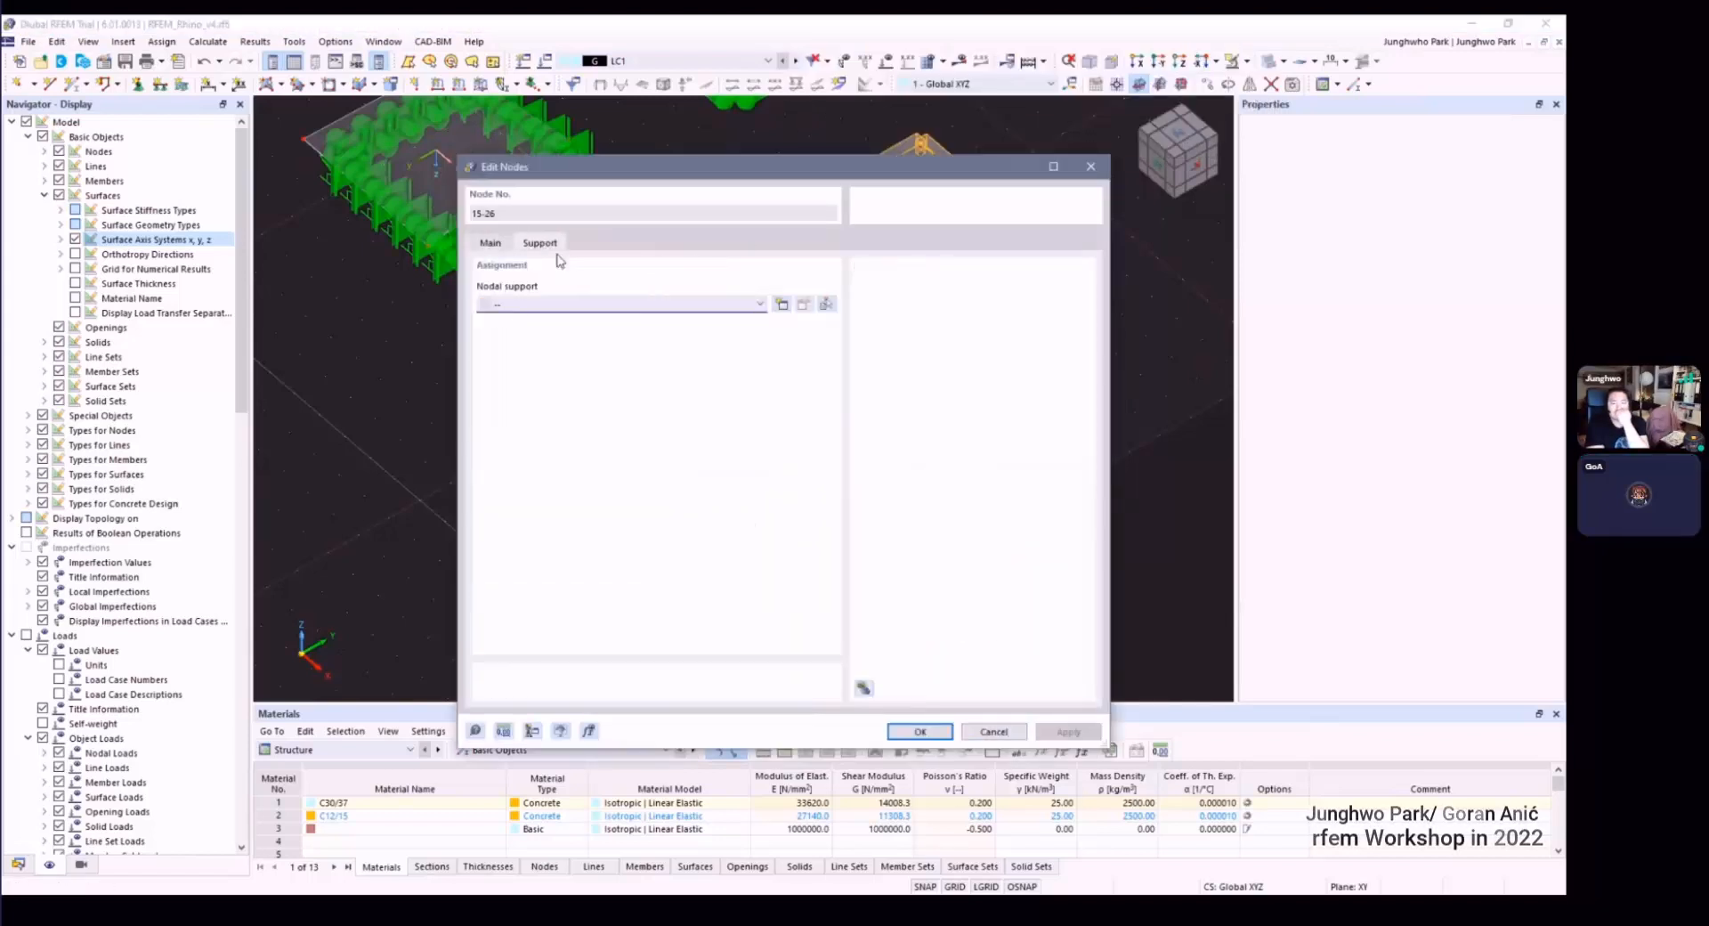
pyautogui.click(732, 305)
pyautogui.click(620, 334)
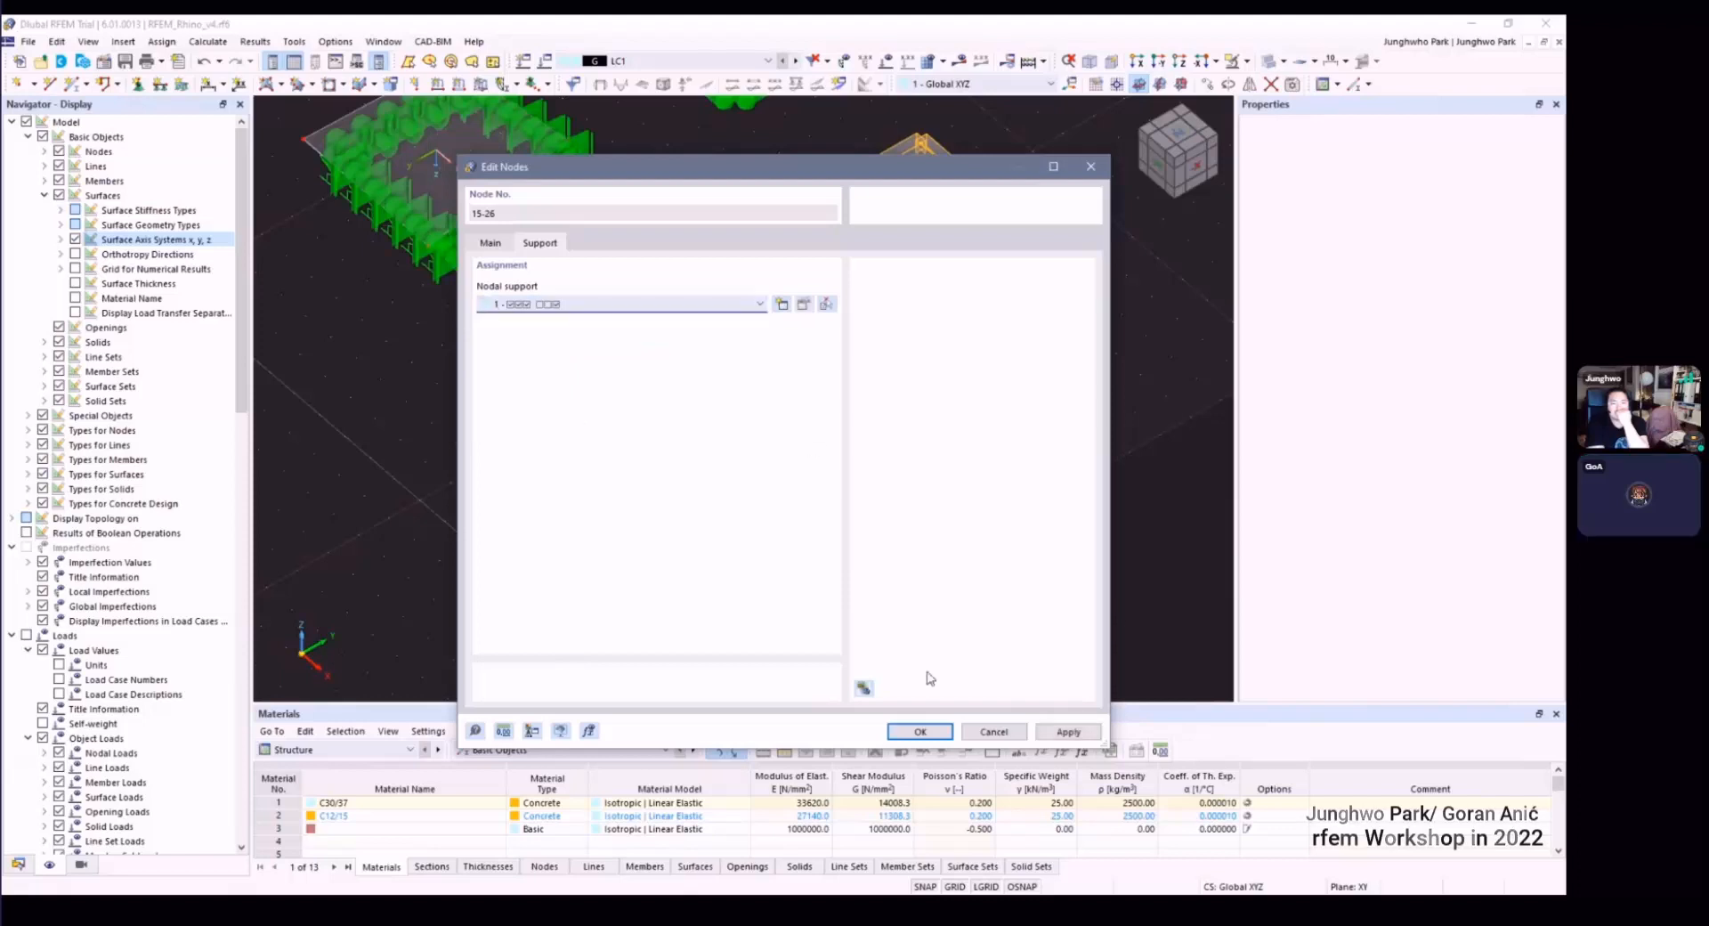
pyautogui.click(919, 731)
pyautogui.click(903, 524)
pyautogui.scroll(-3, 900, 558)
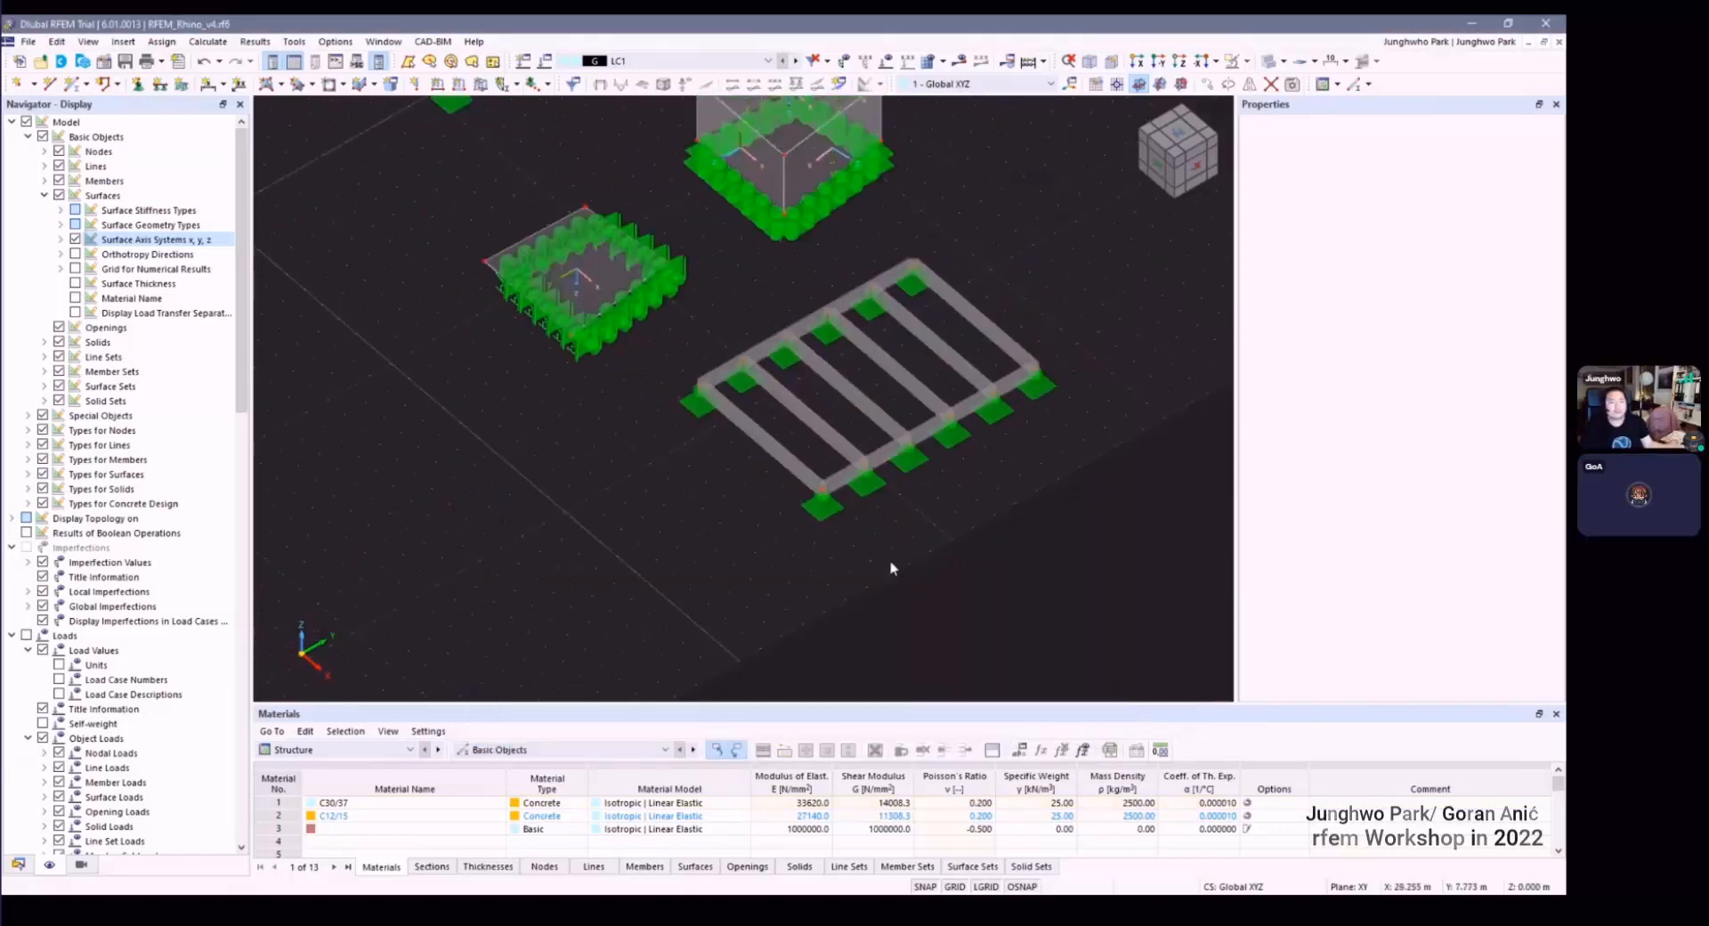
# Step: Examine the supported beam grid together with the single beam, the box and the slab from several angles
pyautogui.scroll(1, 882, 539)
pyautogui.keyDown('ctrl'); pyautogui.moveTo(868, 538); pyautogui.dragTo(742, 541, button='middle'); pyautogui.keyUp('ctrl')
pyautogui.scroll(-5, 802, 521)
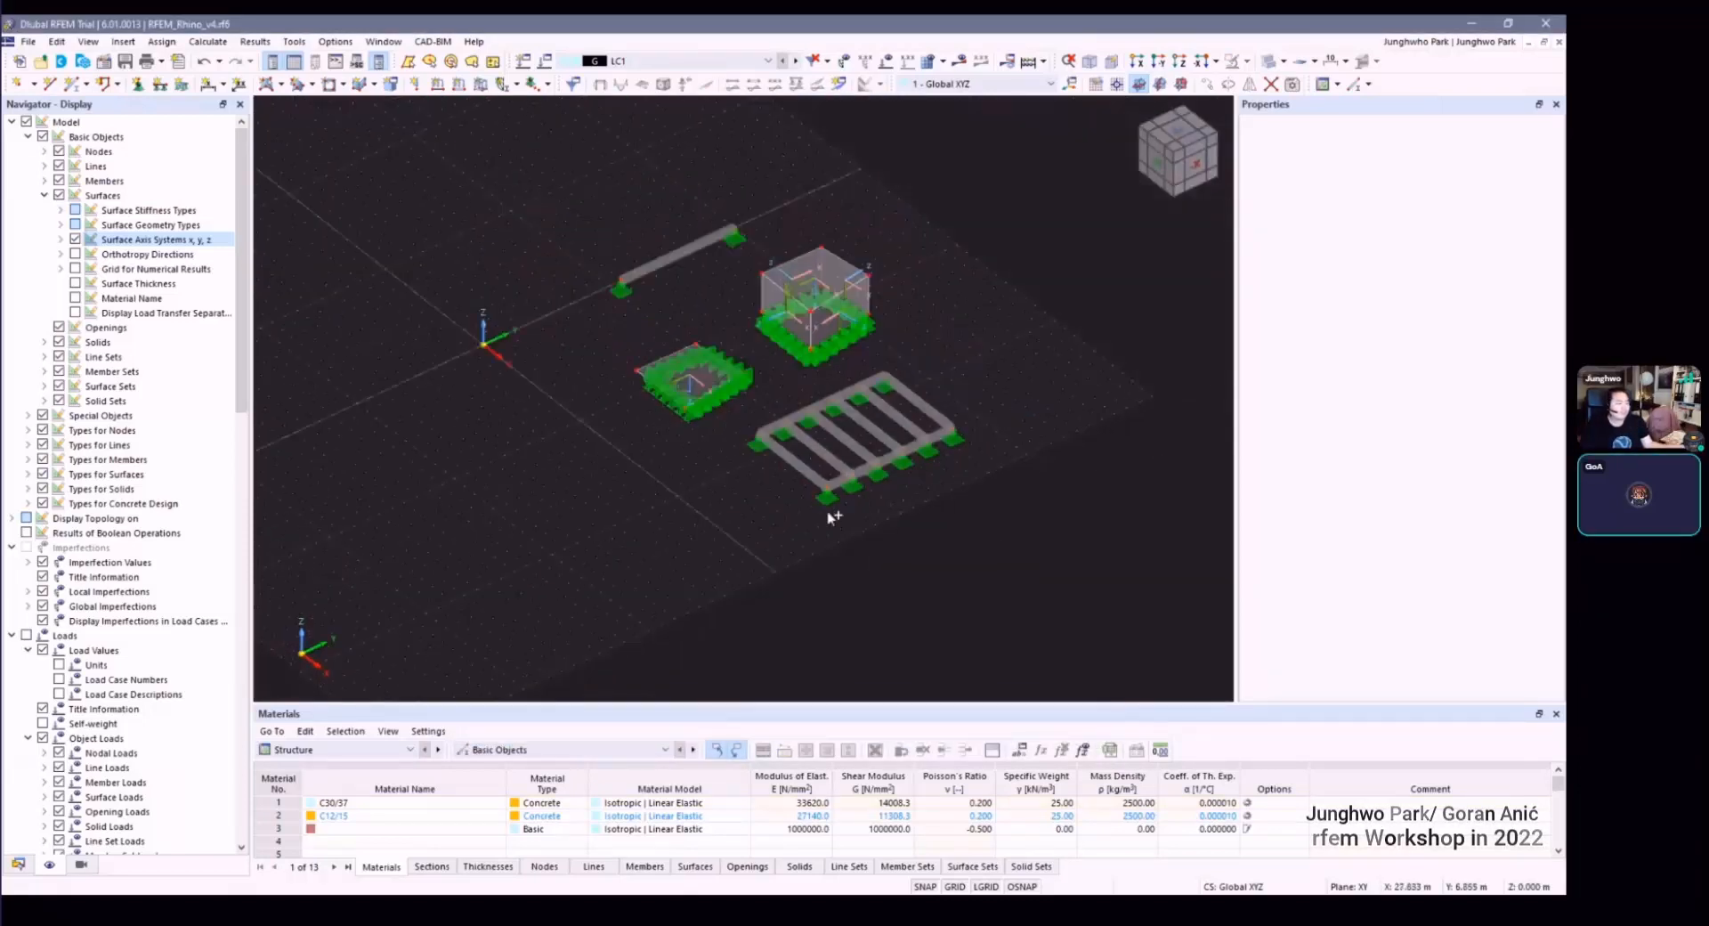
pyautogui.keyDown('ctrl'); pyautogui.moveTo(831, 507); pyautogui.dragTo(1007, 396, button='middle'); pyautogui.keyUp('ctrl')
pyautogui.scroll(4, 1015, 383)
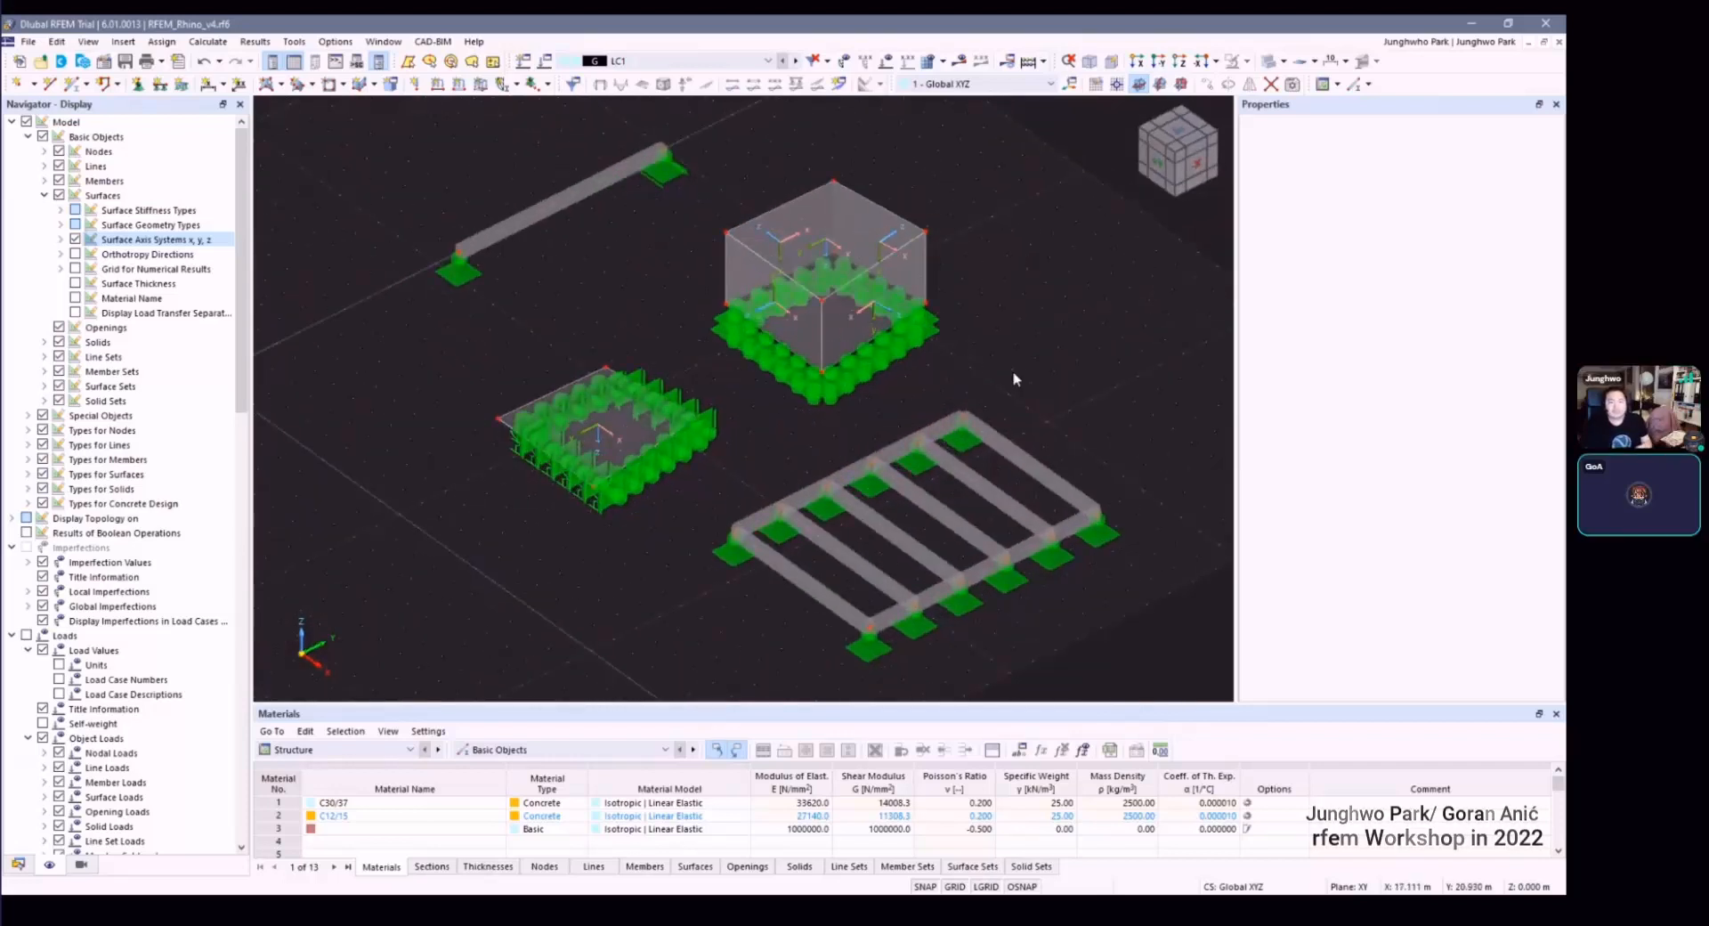
pyautogui.scroll(-5, 957, 352)
pyautogui.scroll(4, 886, 374)
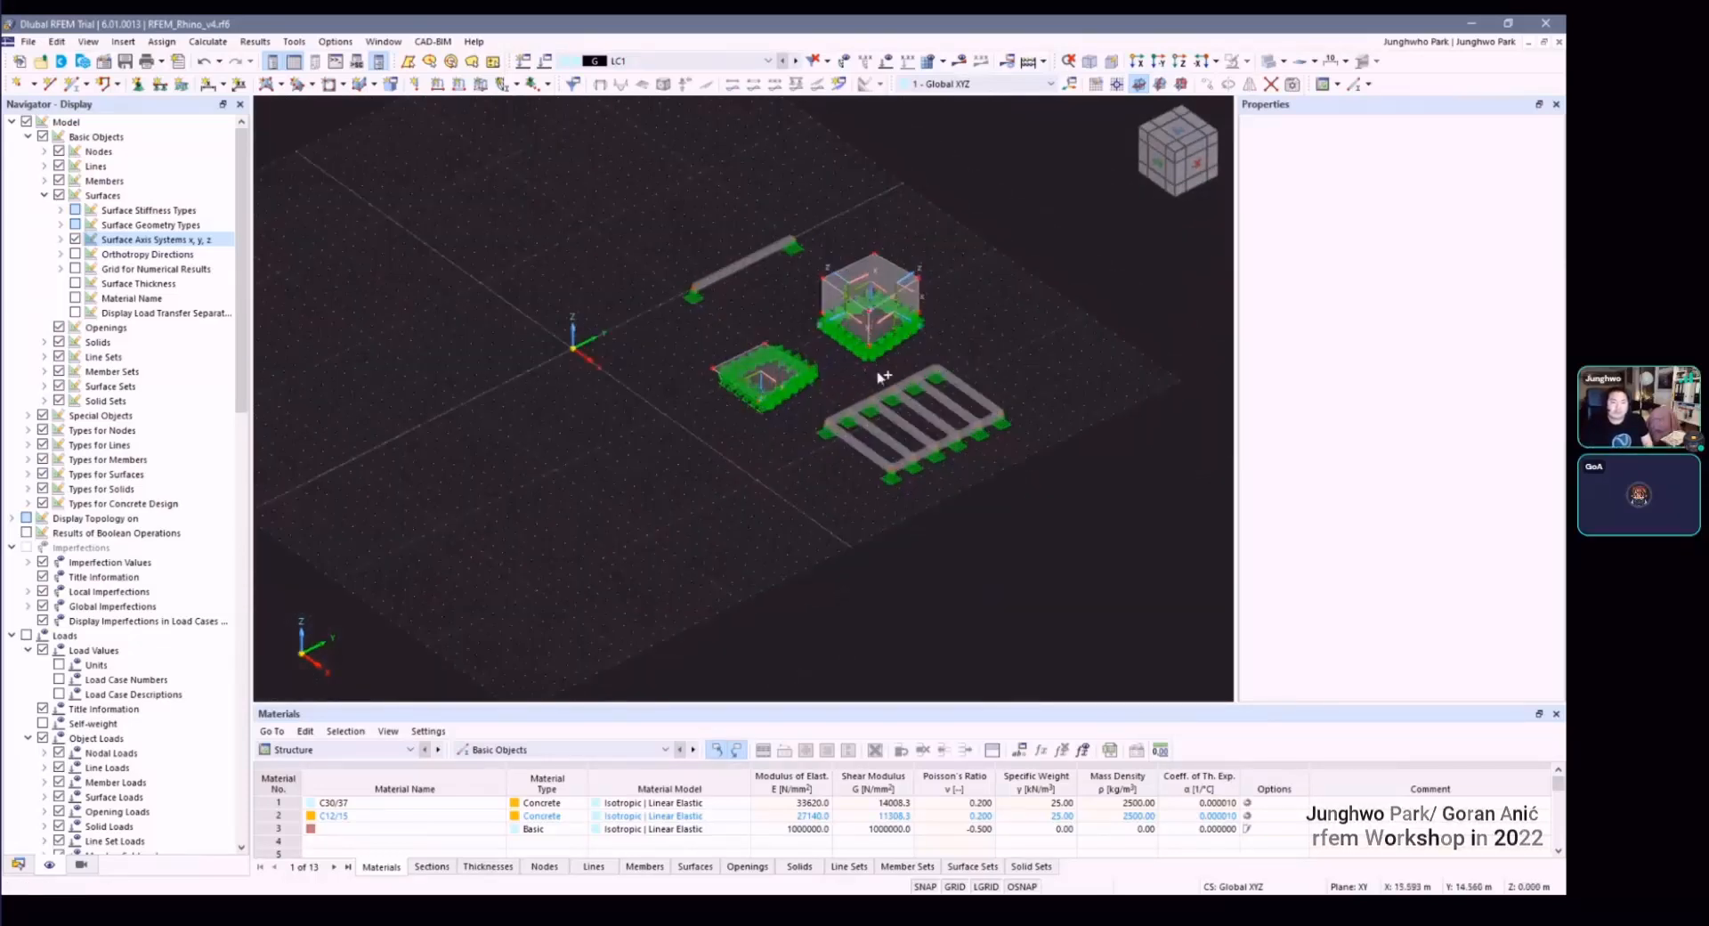
pyautogui.keyDown('ctrl'); pyautogui.moveTo(894, 399); pyautogui.dragTo(740, 409, button='middle'); pyautogui.keyUp('ctrl')
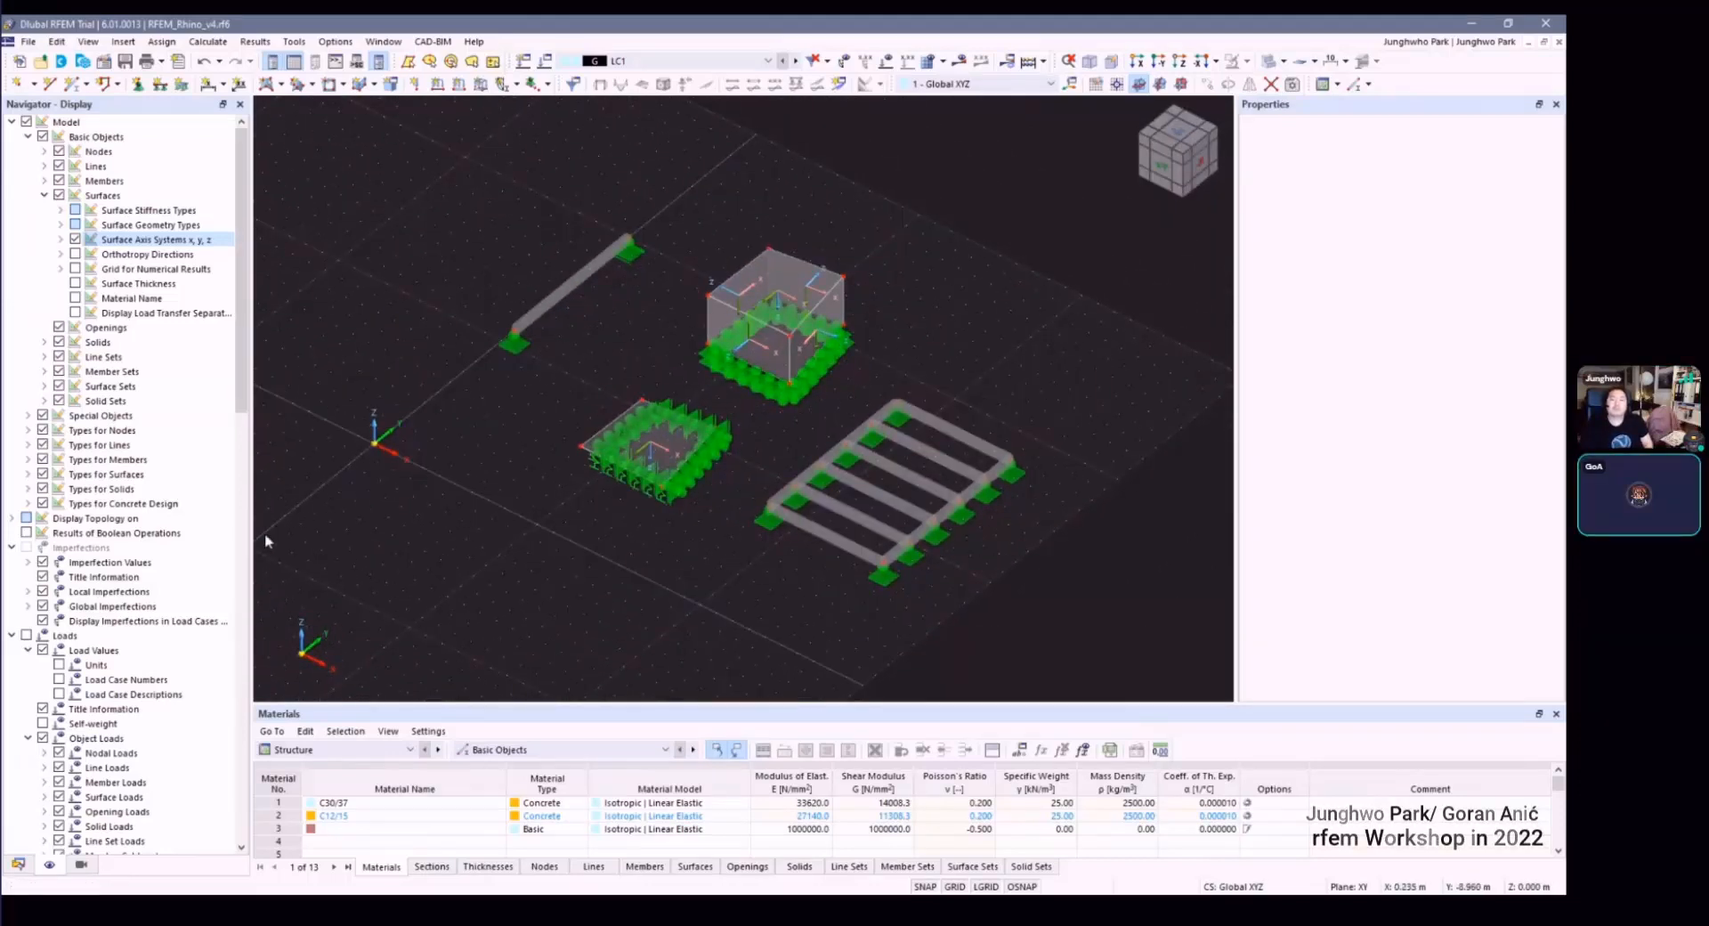
# Step: Open the load cases and combinations settings of the RFEM_Rhino_v4 model
pyautogui.click(17, 863)
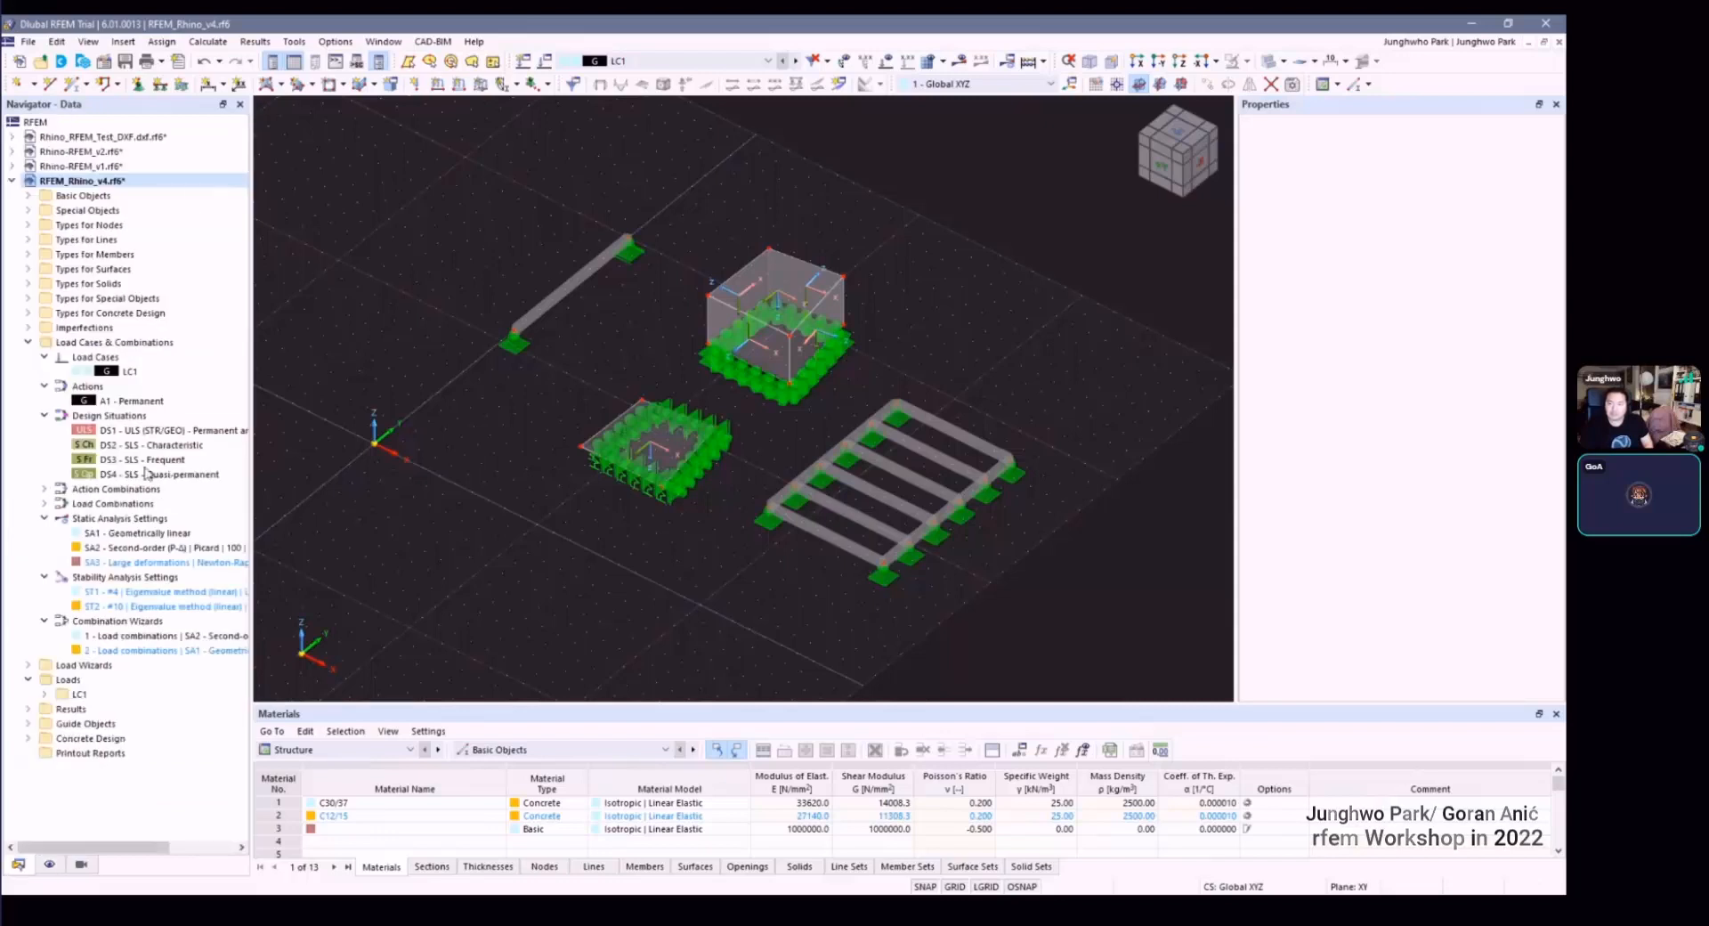
pyautogui.click(30, 343)
pyautogui.rightClick(29, 345)
pyautogui.click(29, 344)
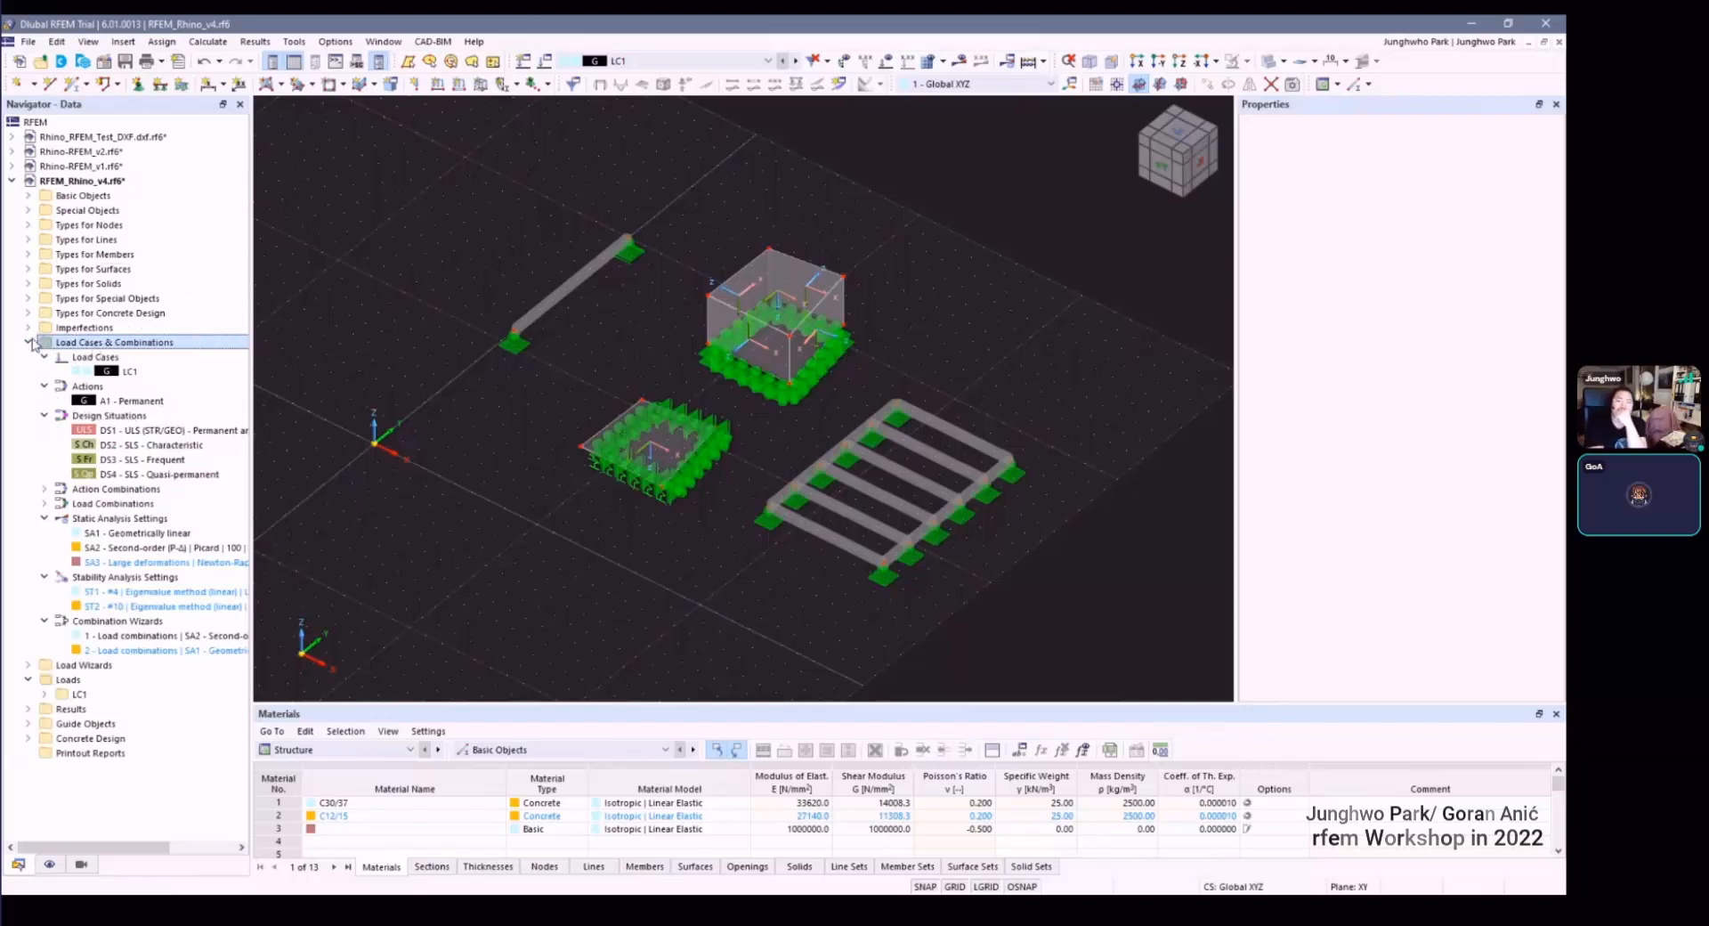
pyautogui.click(30, 344)
pyautogui.click(30, 343)
pyautogui.rightClick(66, 344)
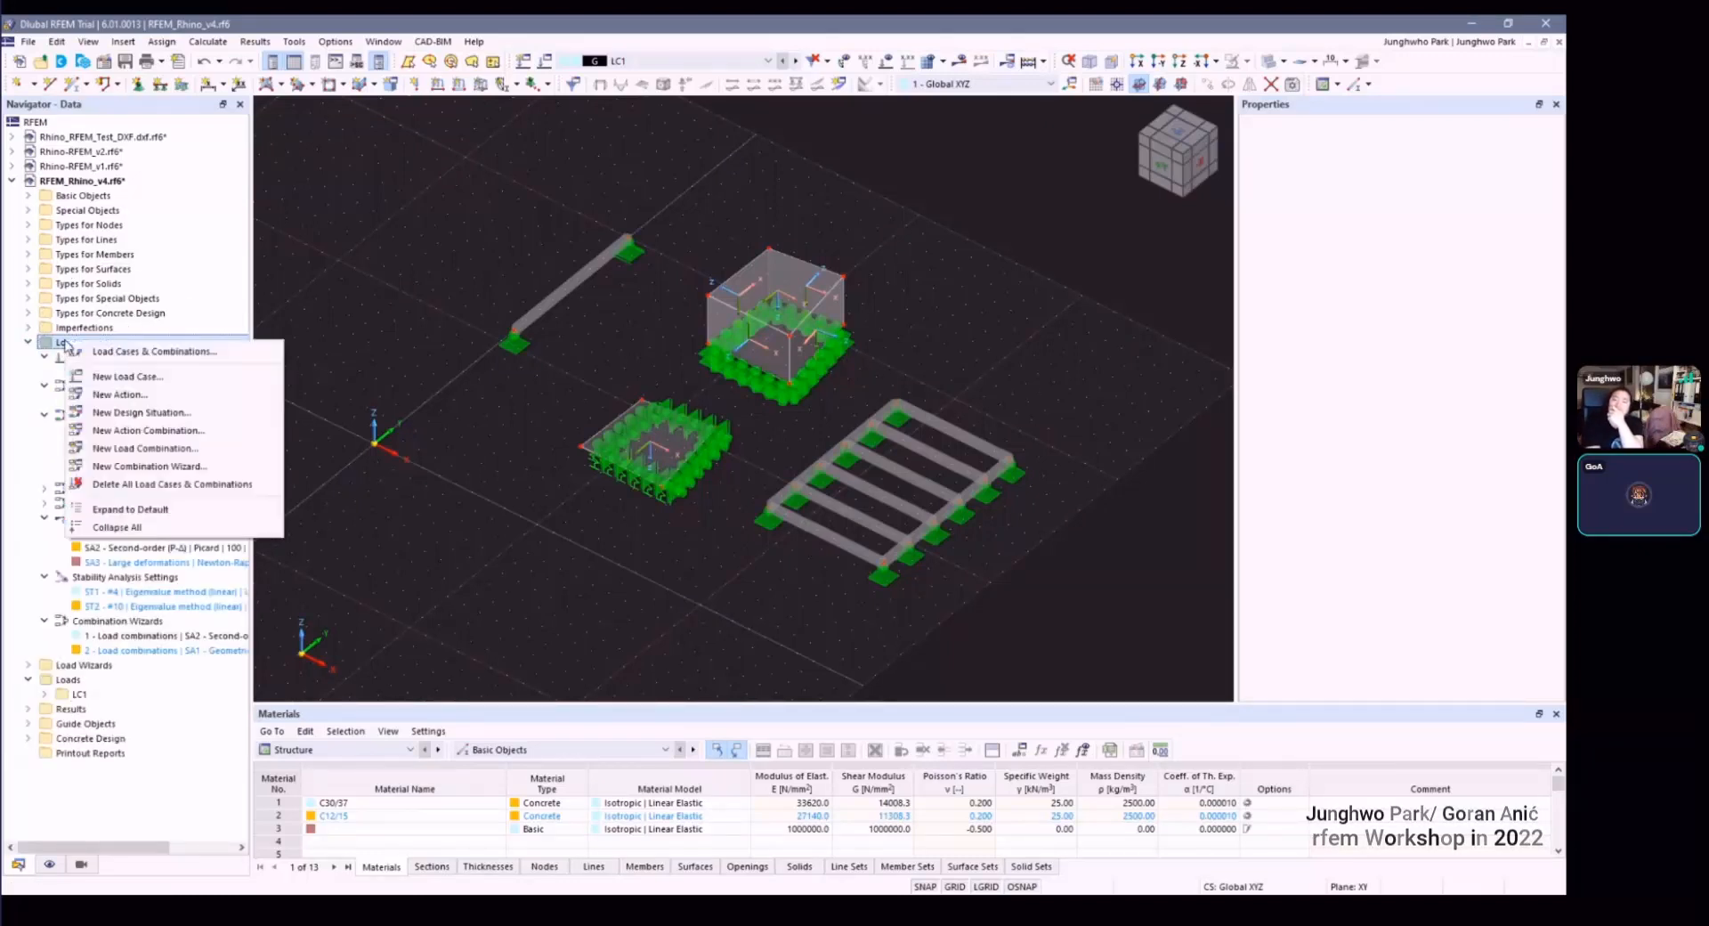
pyautogui.click(109, 353)
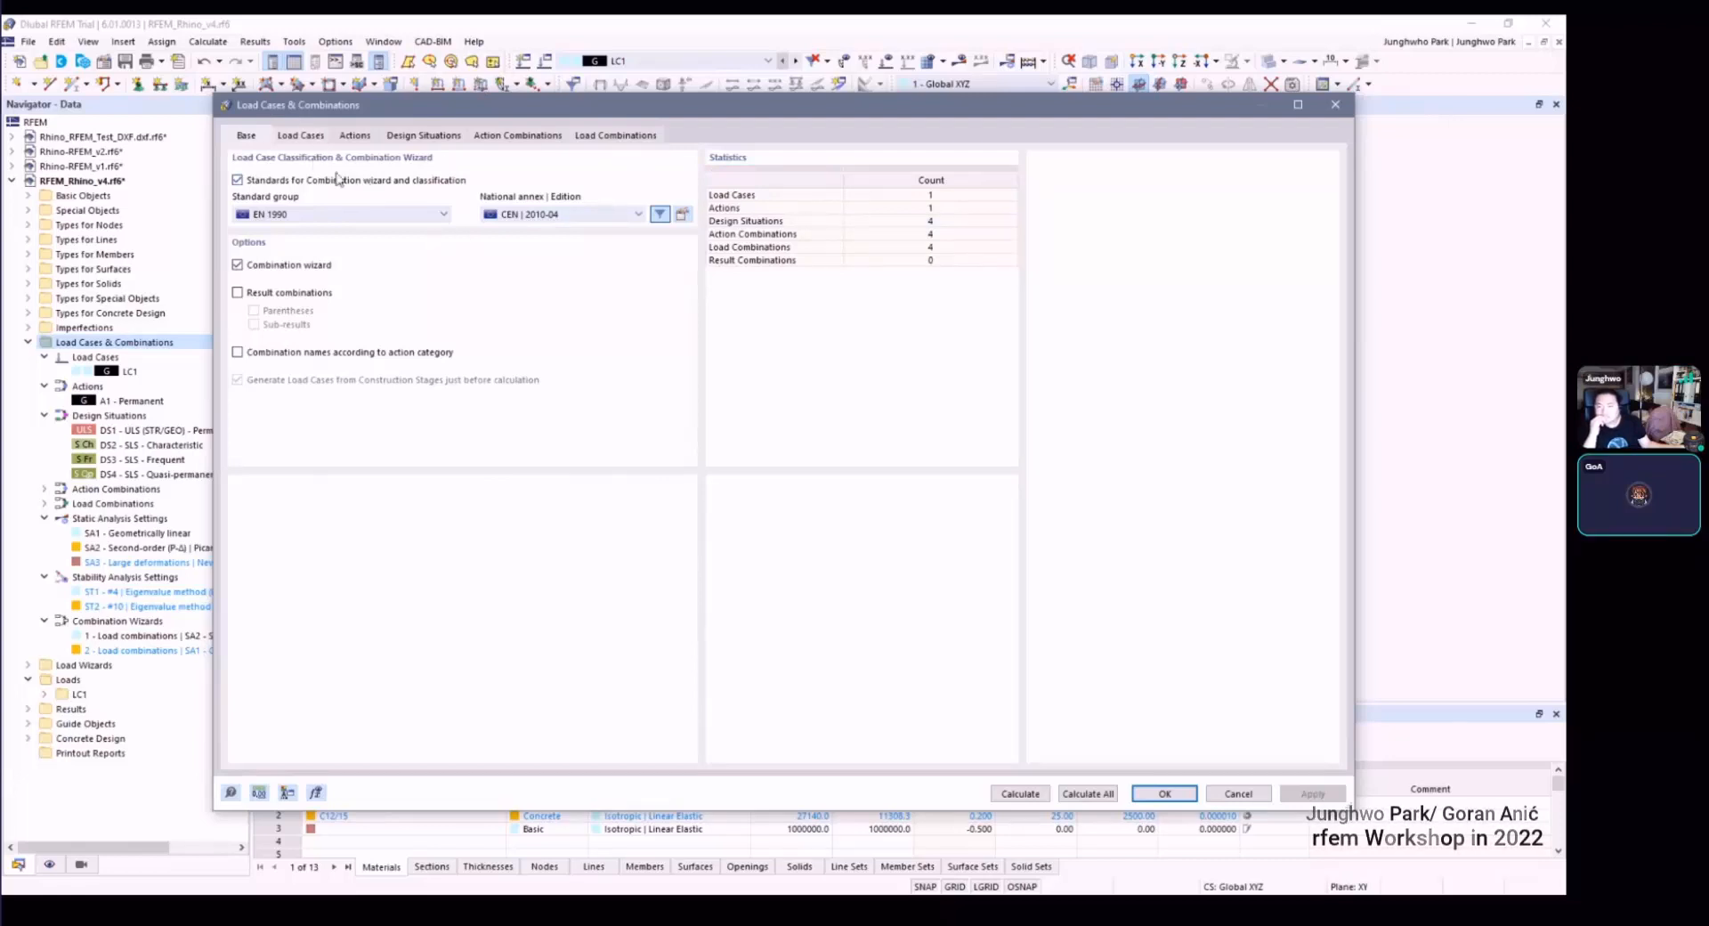
# Step: Name load case LC1 "Selfweight" and apply the change to the model
pyautogui.click(301, 135)
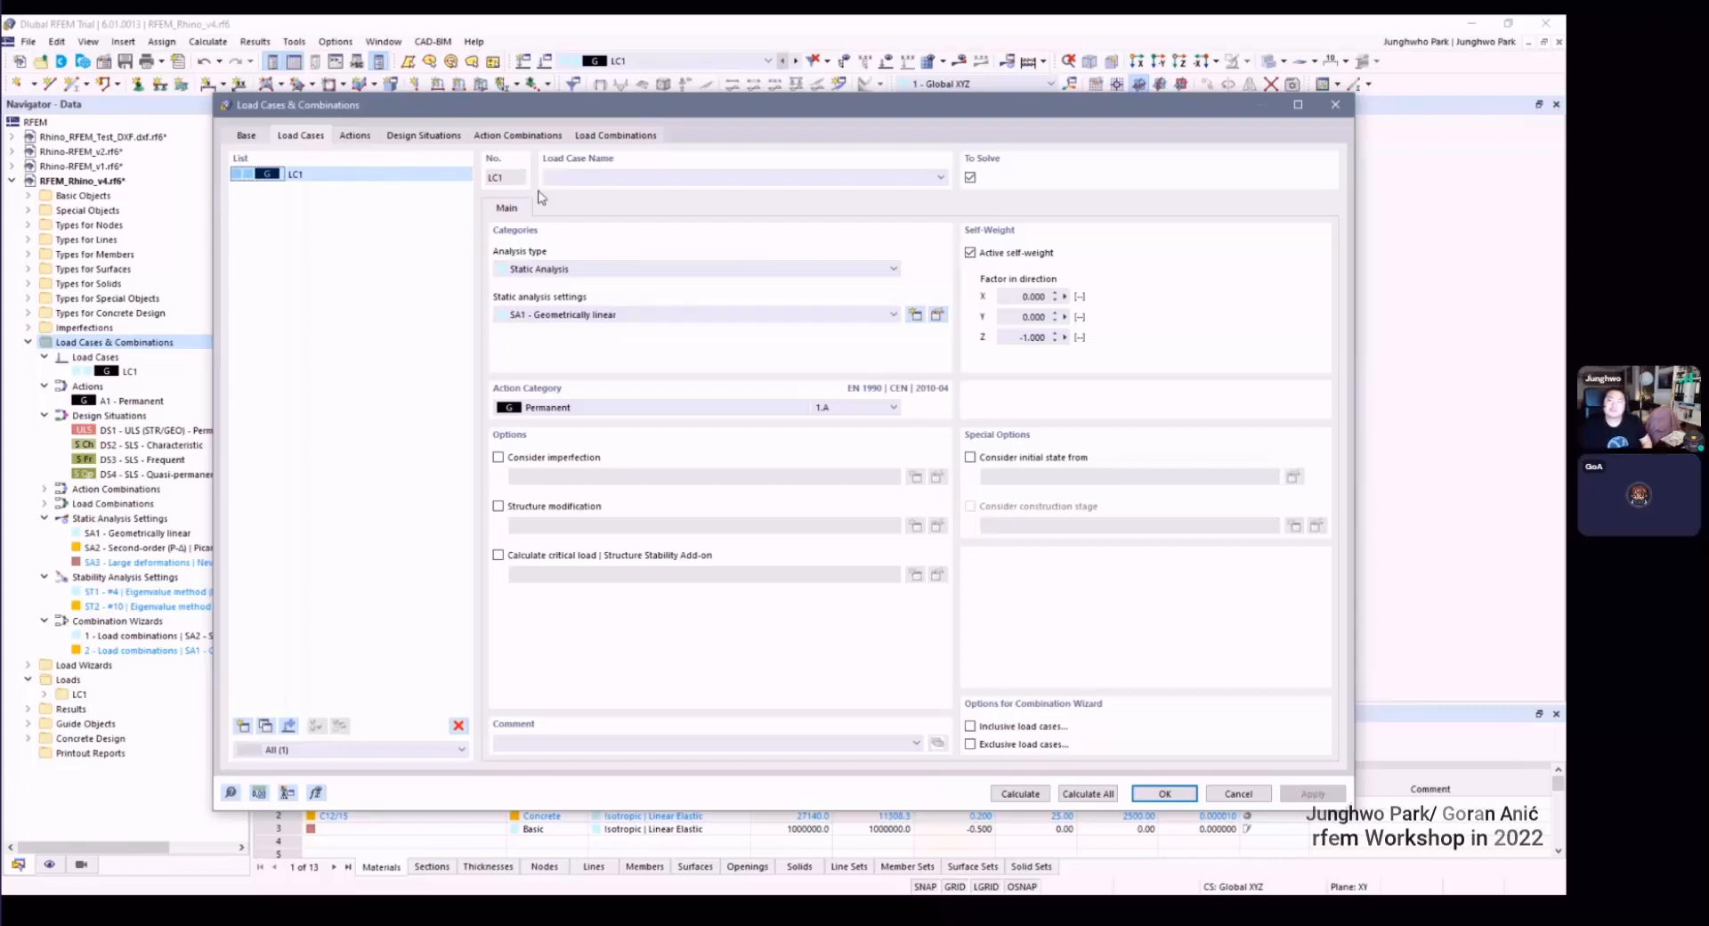
pyautogui.click(604, 174)
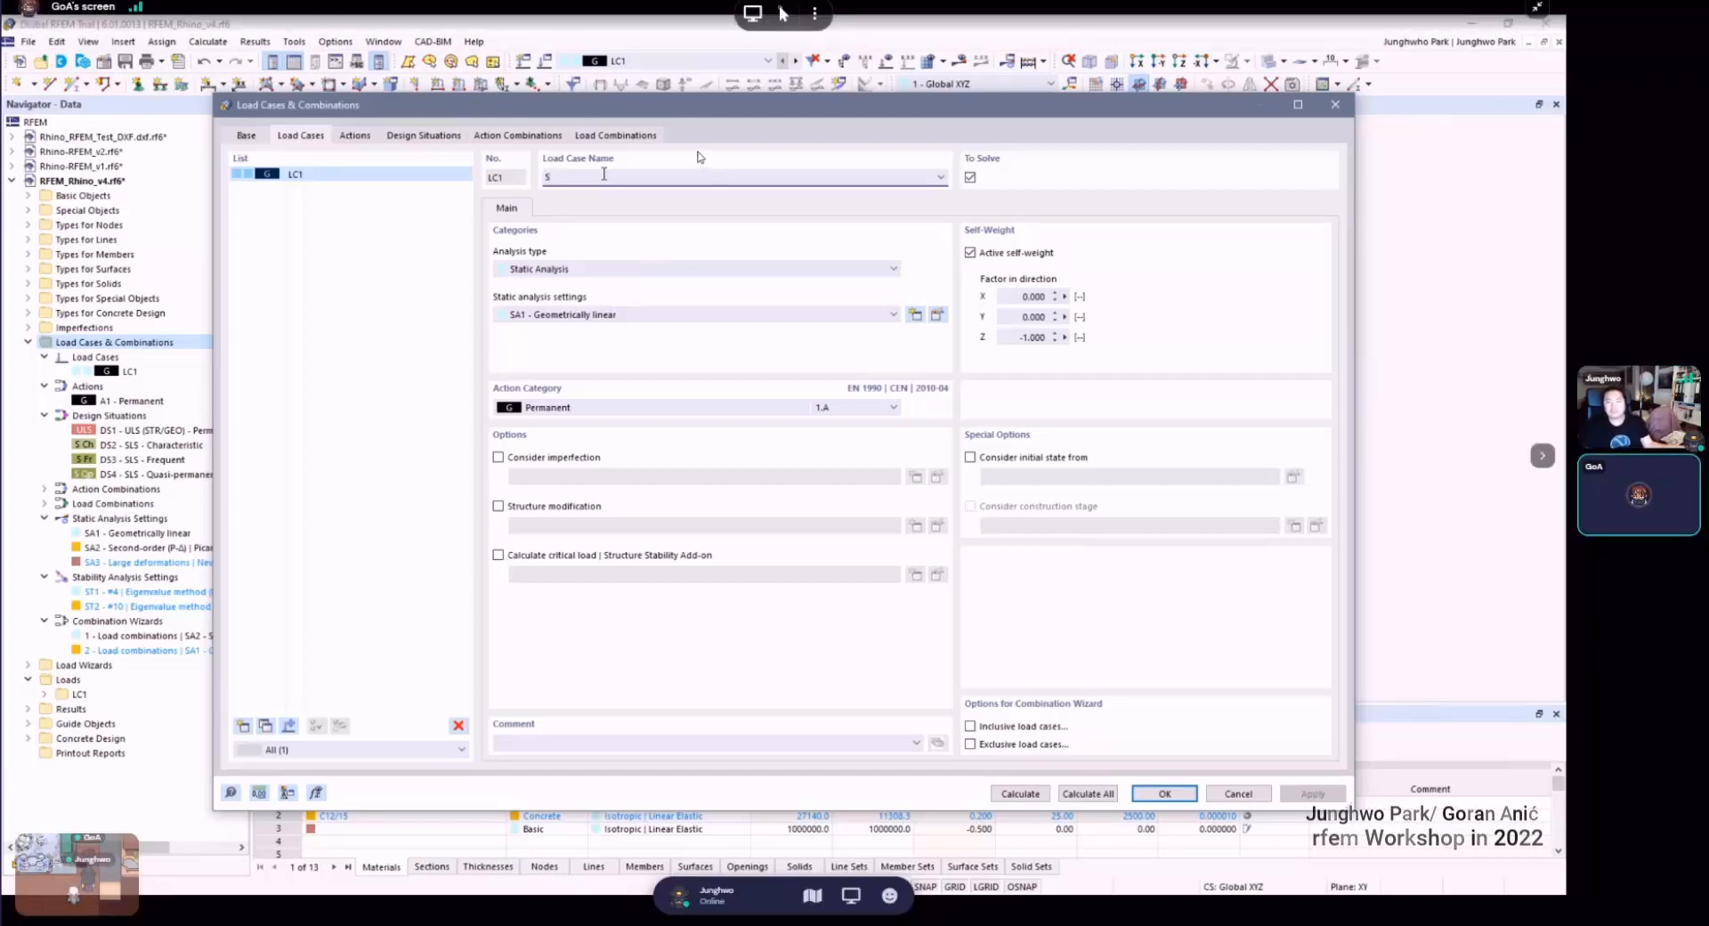
pyautogui.write('f')
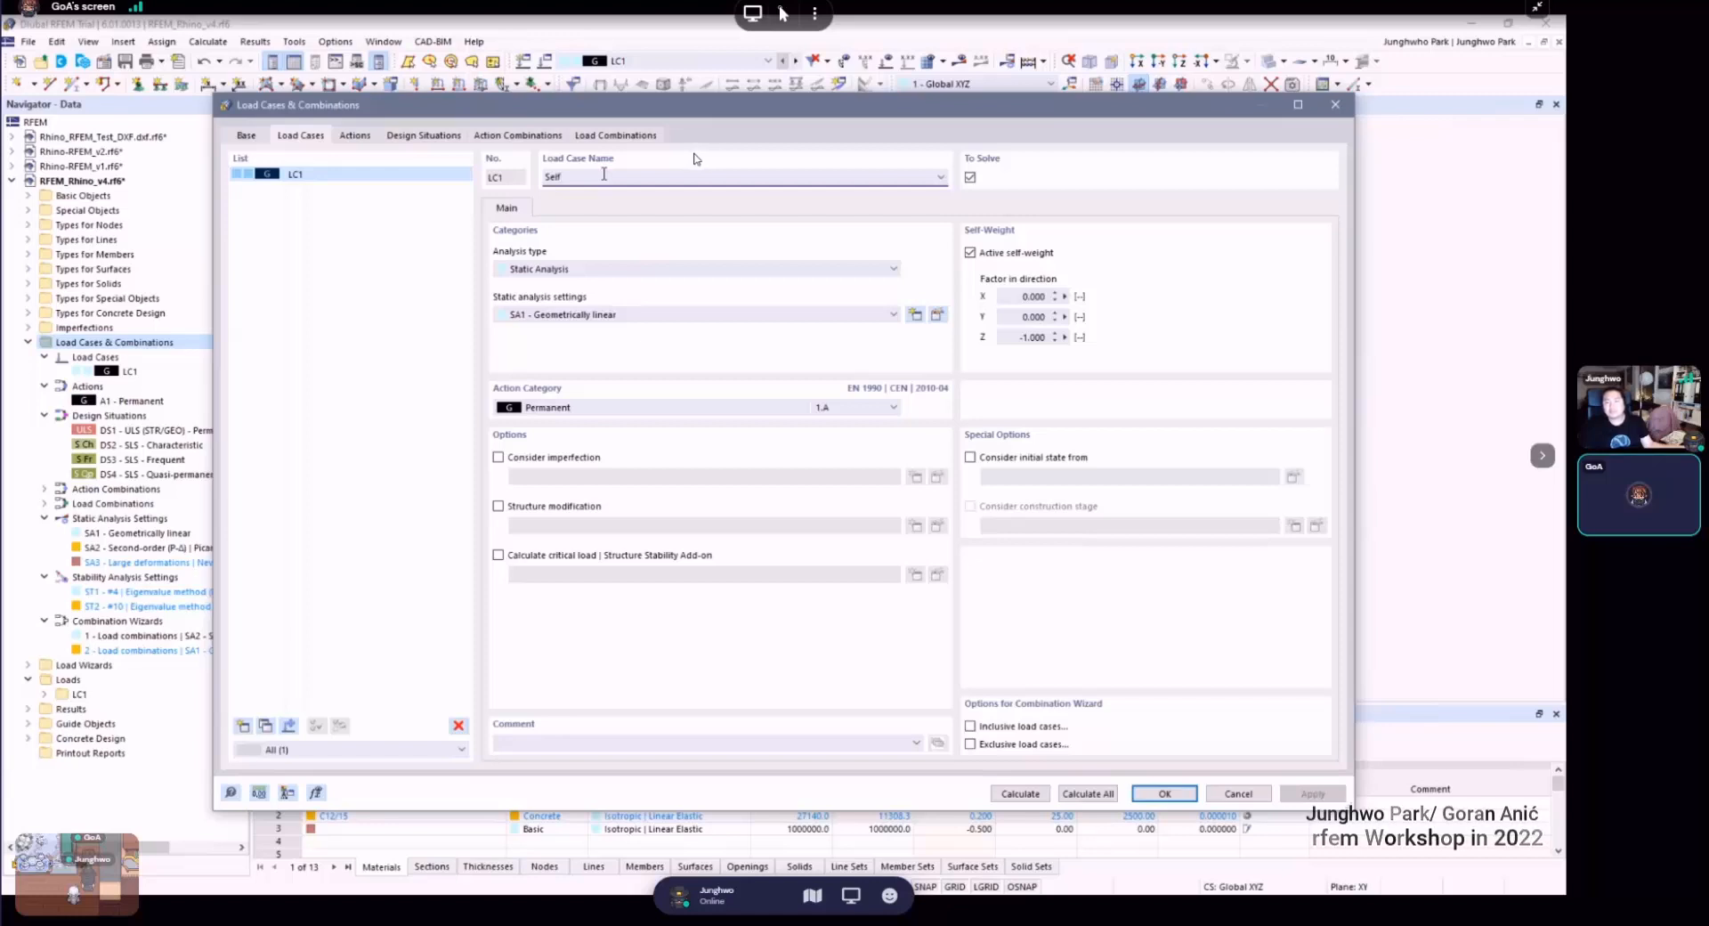
pyautogui.write('weight')
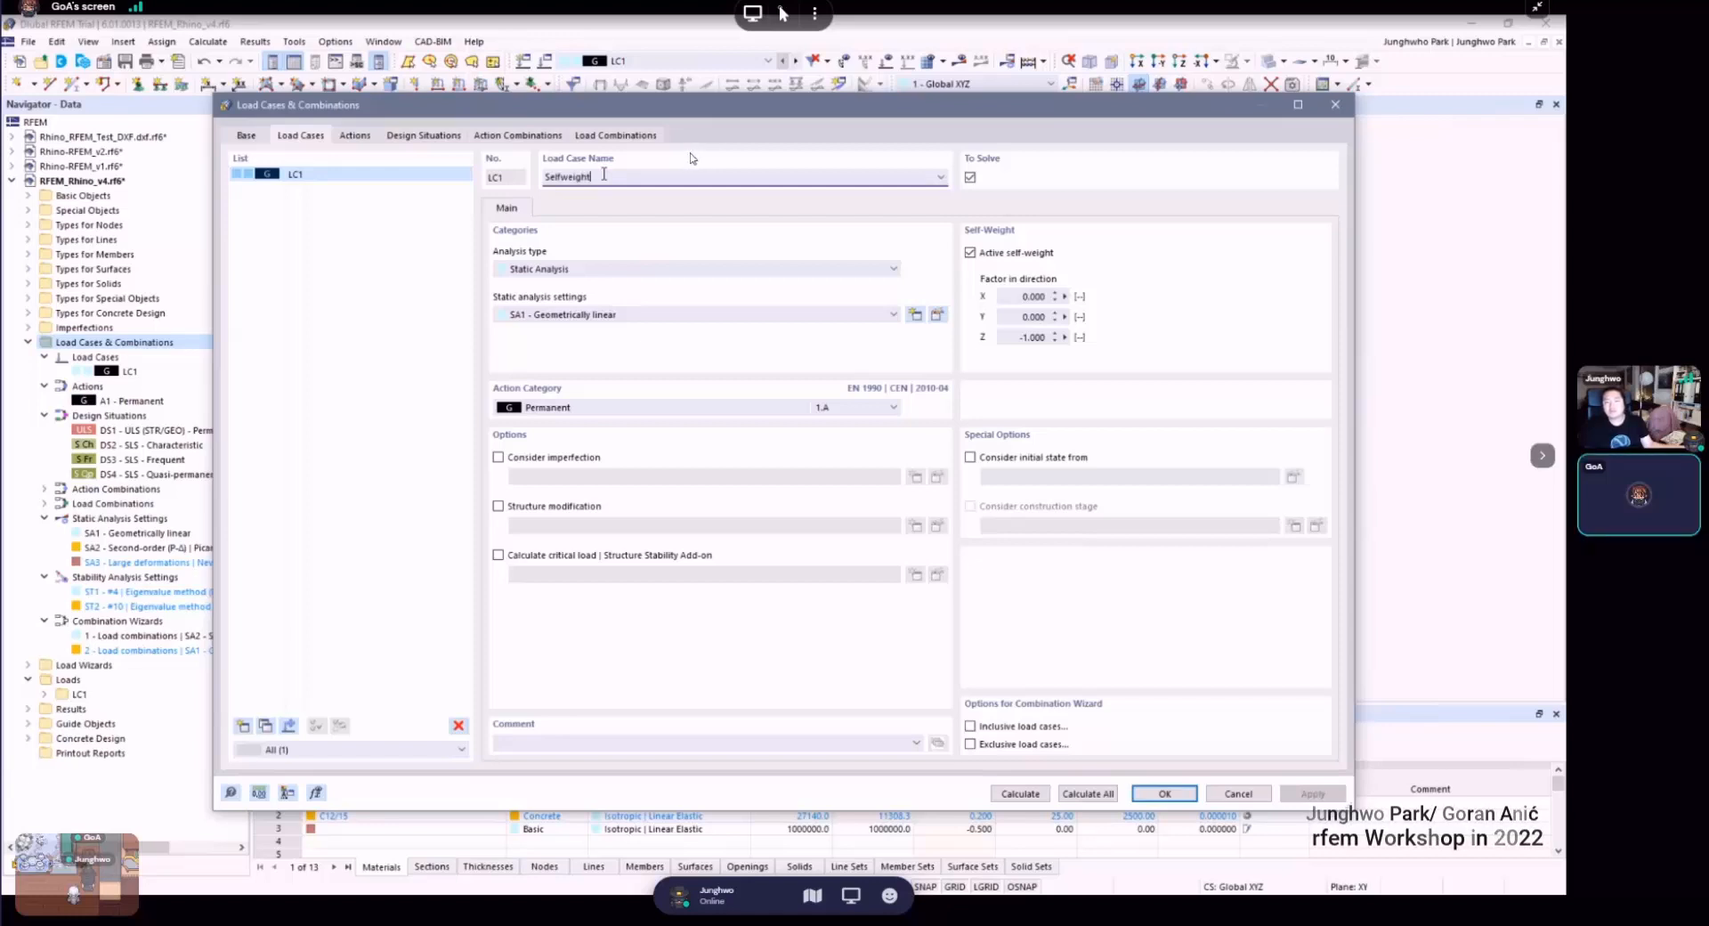
pyautogui.press('Tab')
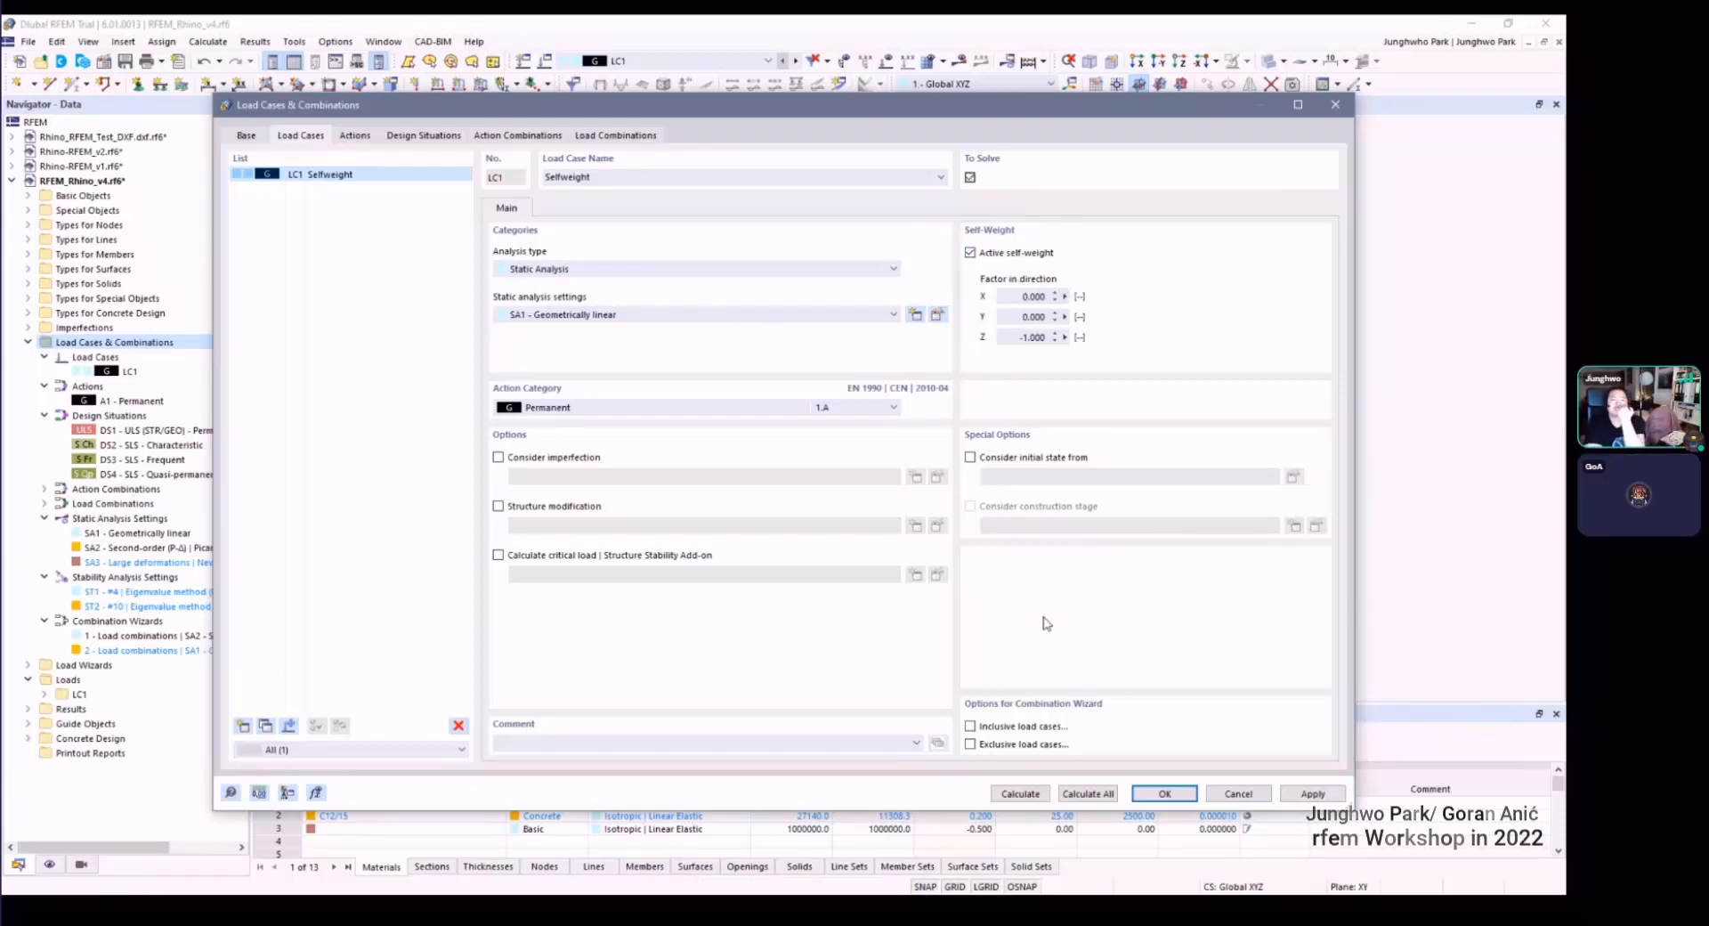
pyautogui.click(1307, 795)
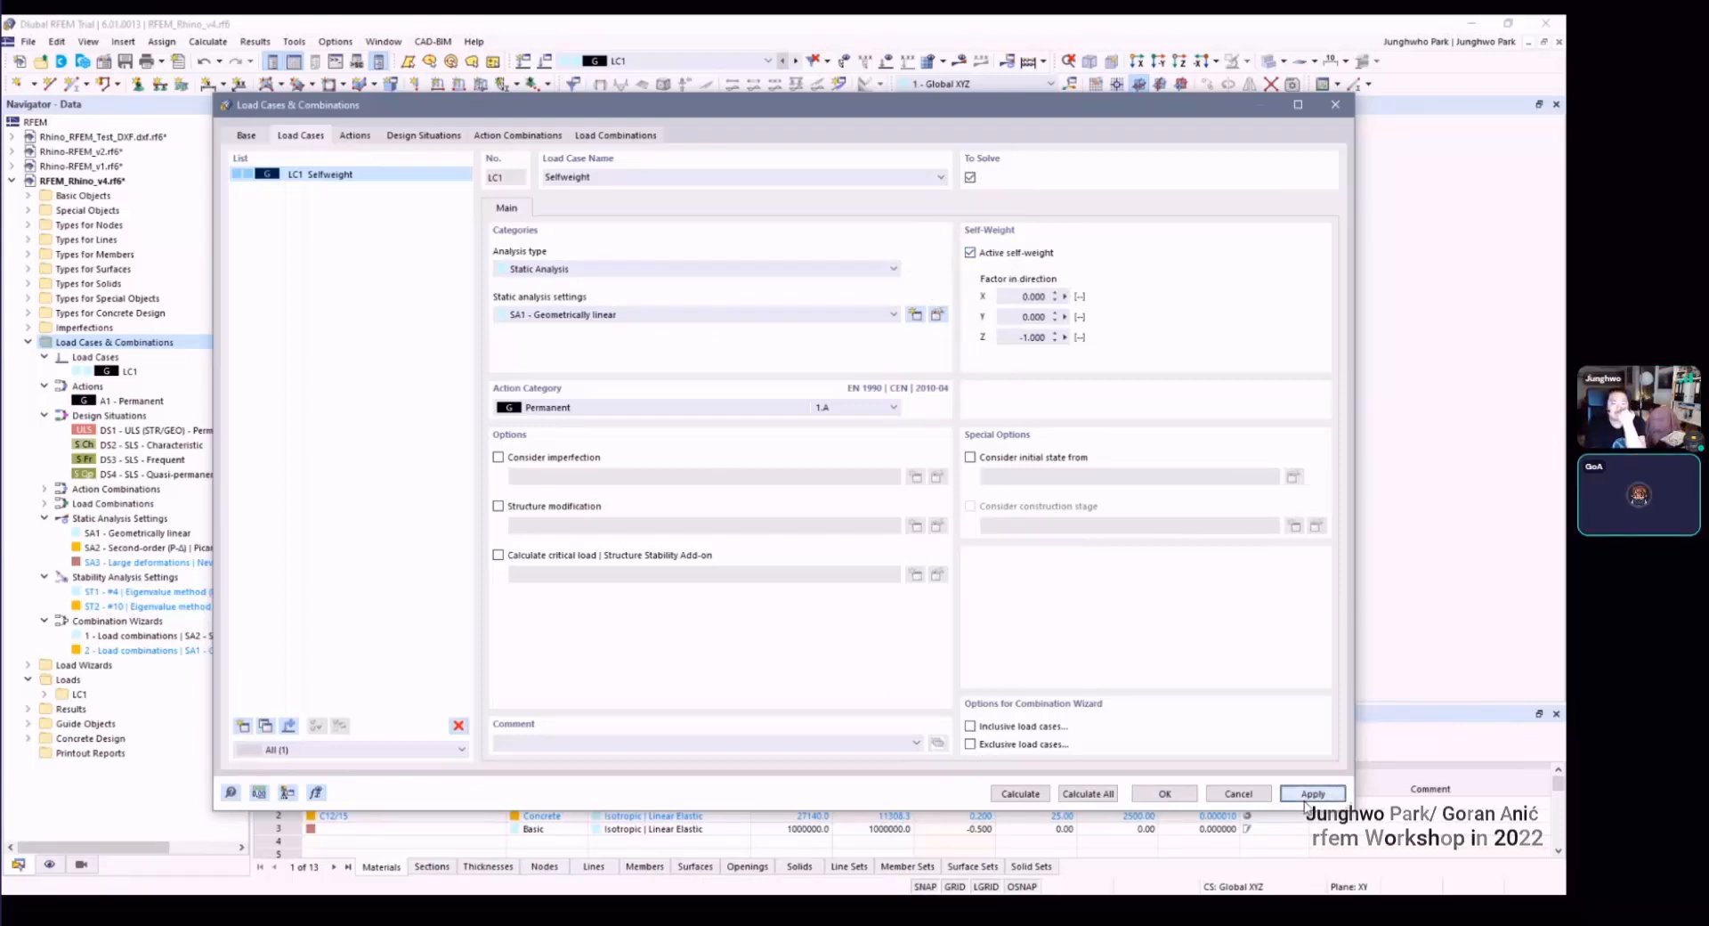
pyautogui.click(1166, 793)
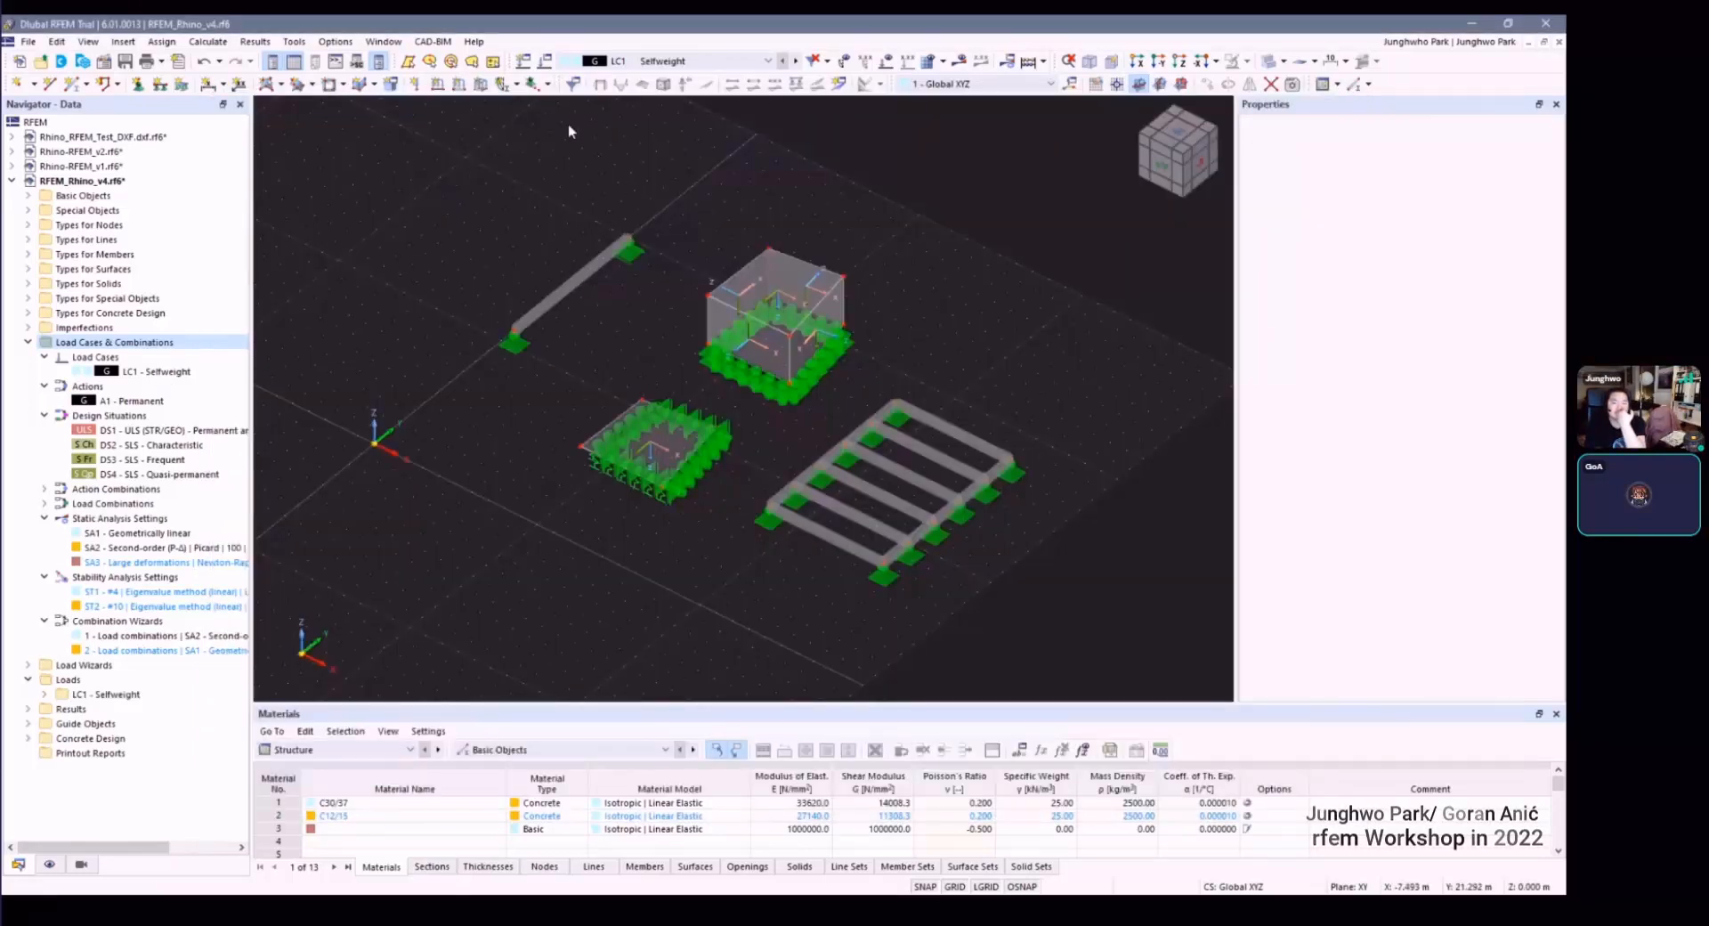
pyautogui.click(703, 61)
pyautogui.click(693, 64)
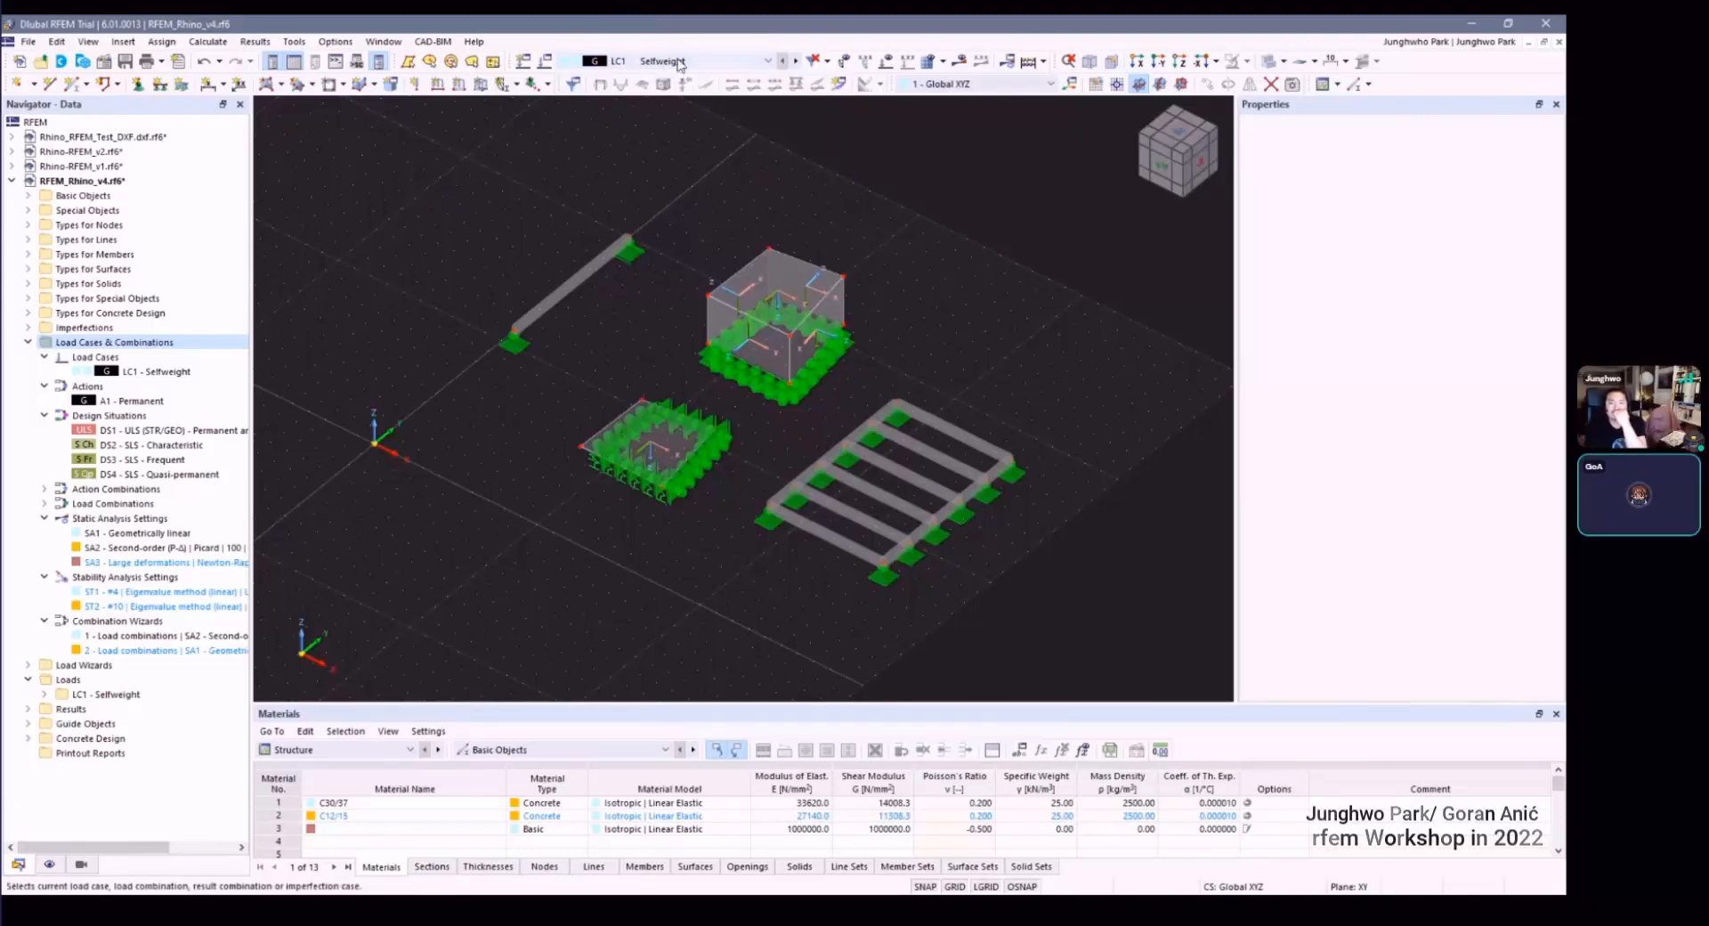
pyautogui.click(680, 62)
pyautogui.click(674, 61)
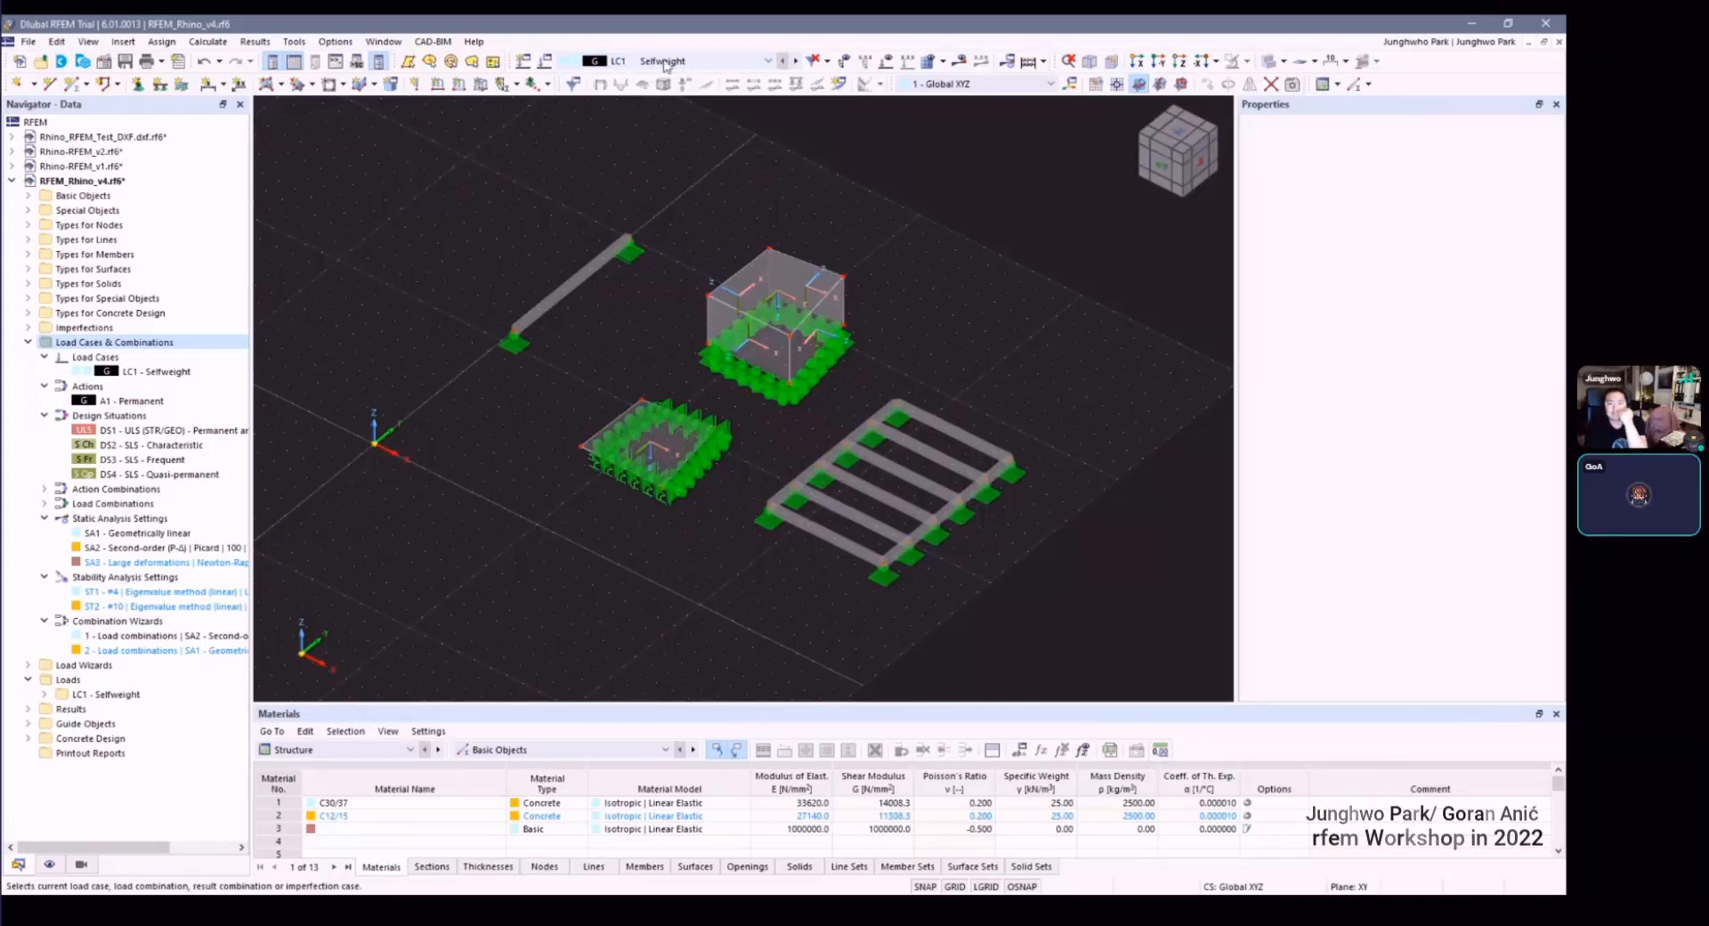
# Step: Reopen the load cases and combinations settings and add load case LC2 with the Static Analysis type
pyautogui.rightClick(117, 344)
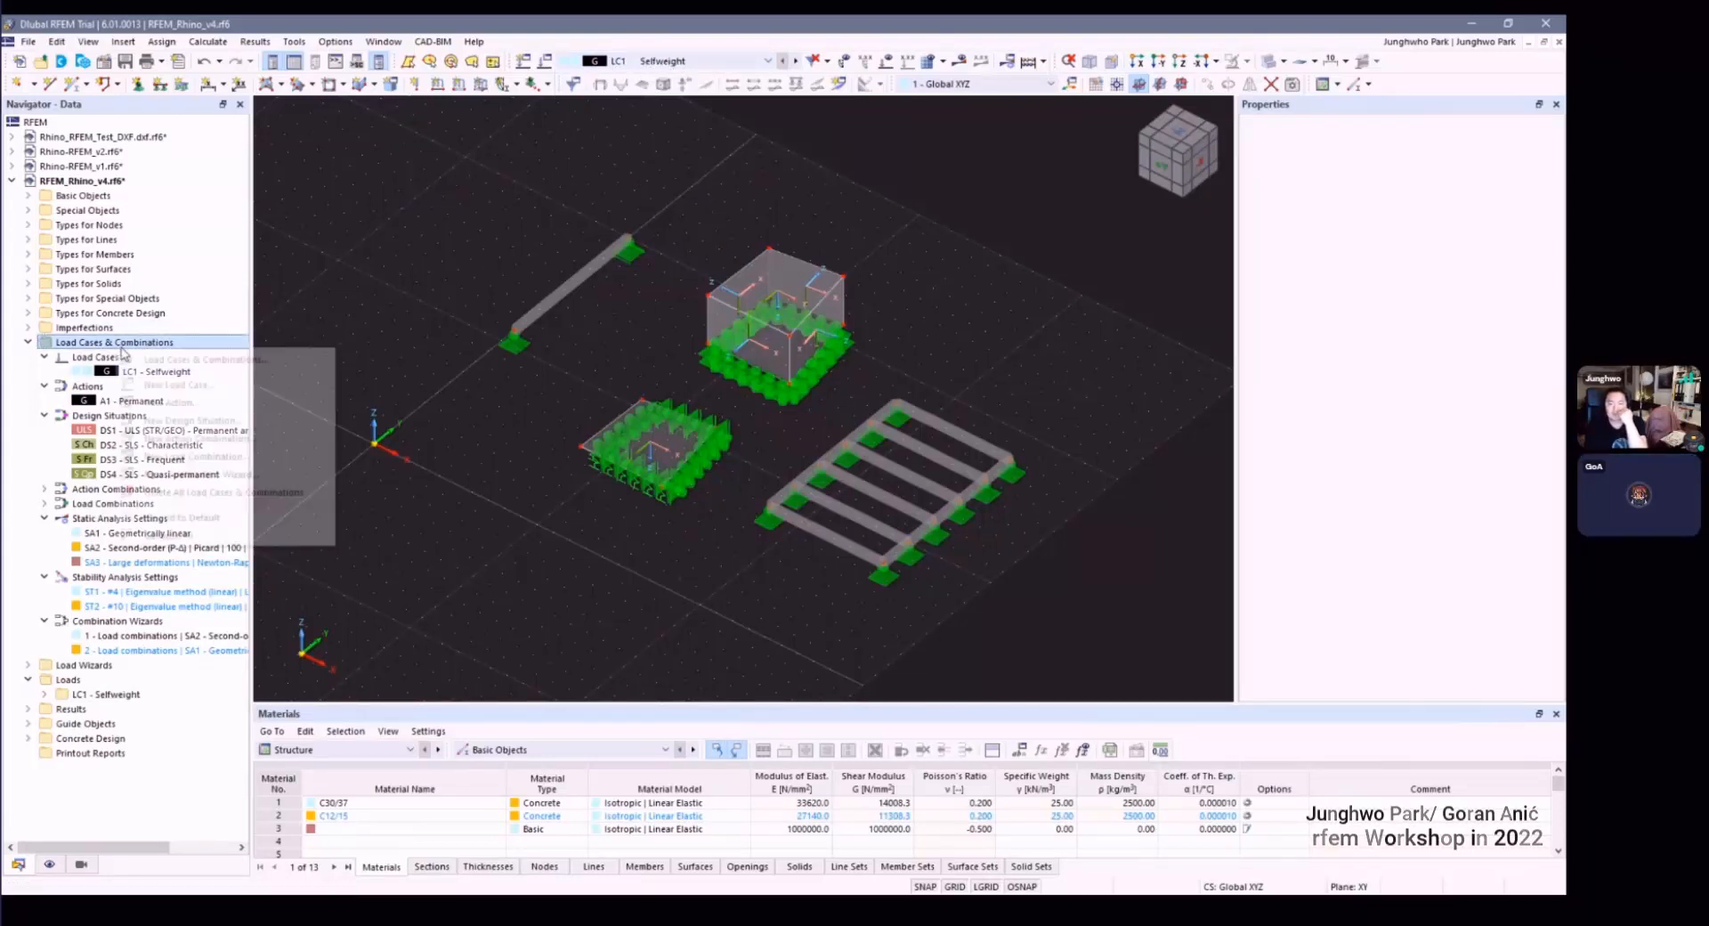
pyautogui.click(180, 364)
pyautogui.click(300, 135)
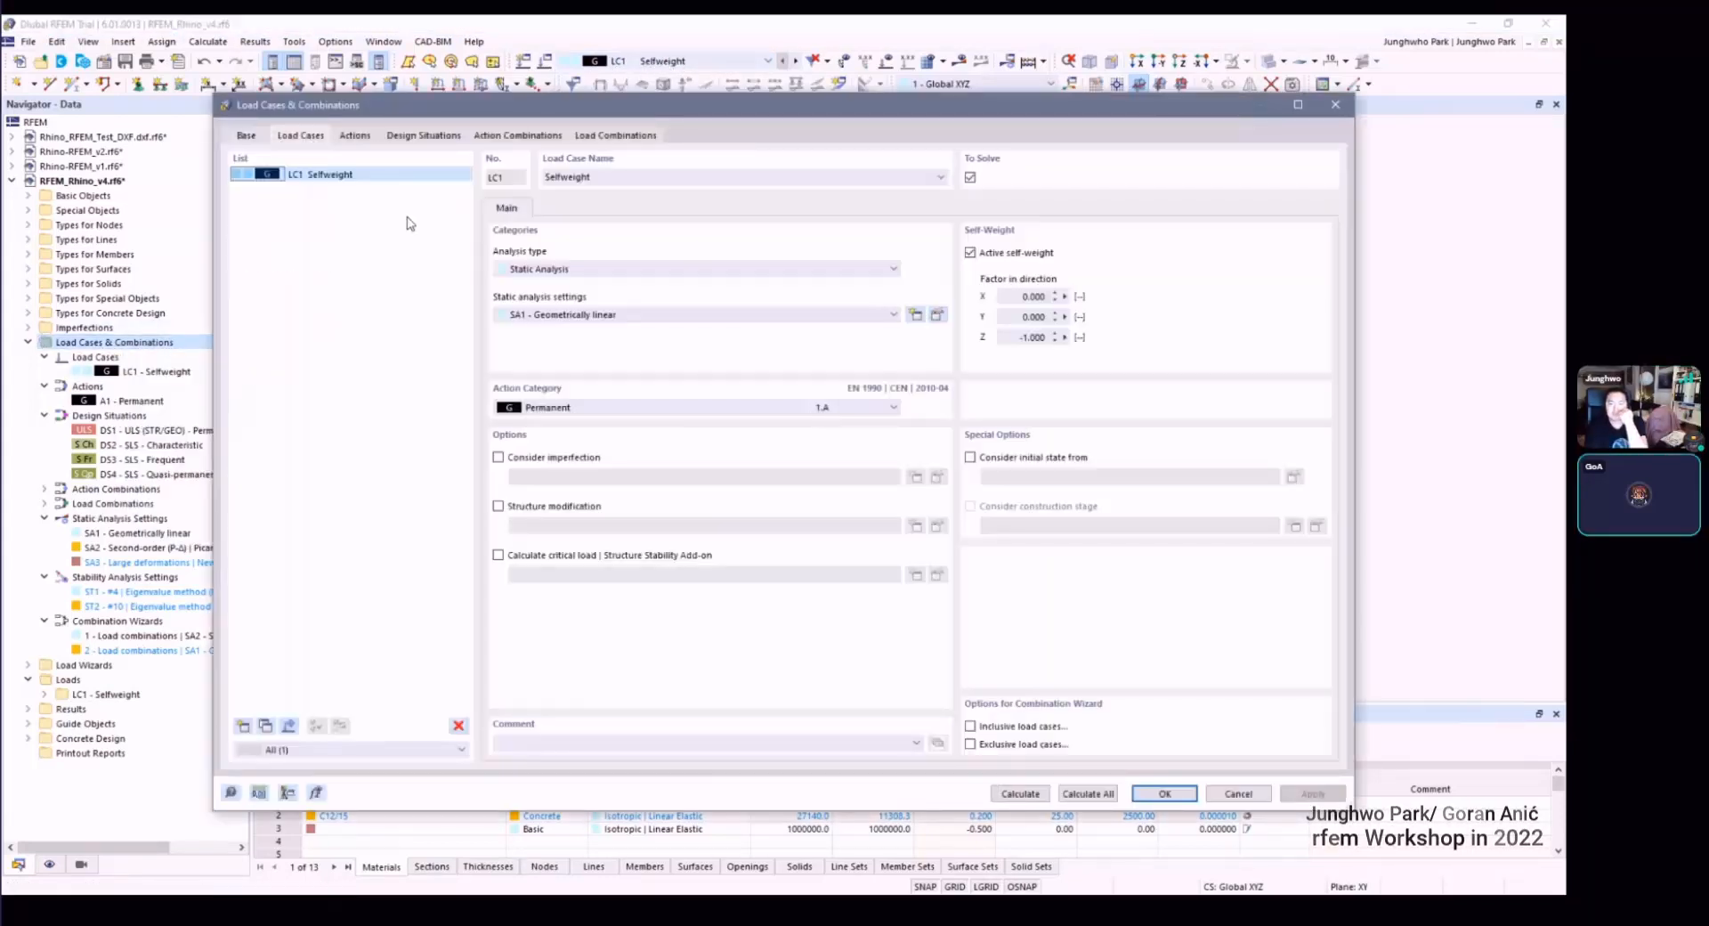
pyautogui.click(243, 726)
pyautogui.click(605, 269)
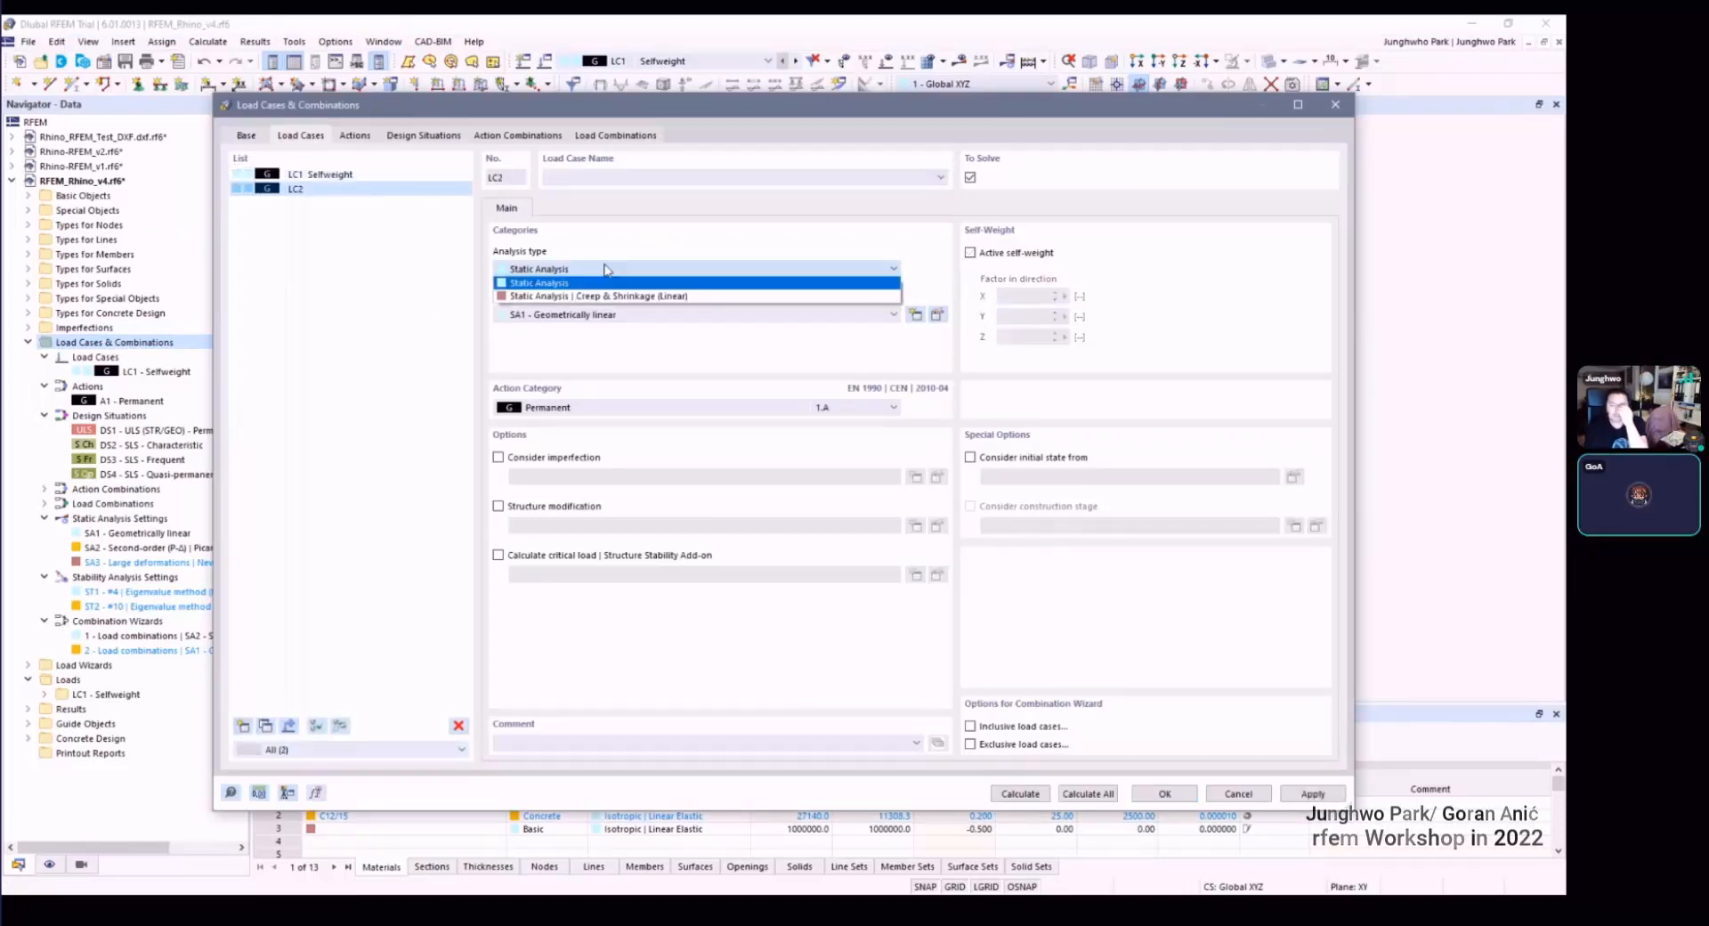
pyautogui.click(588, 282)
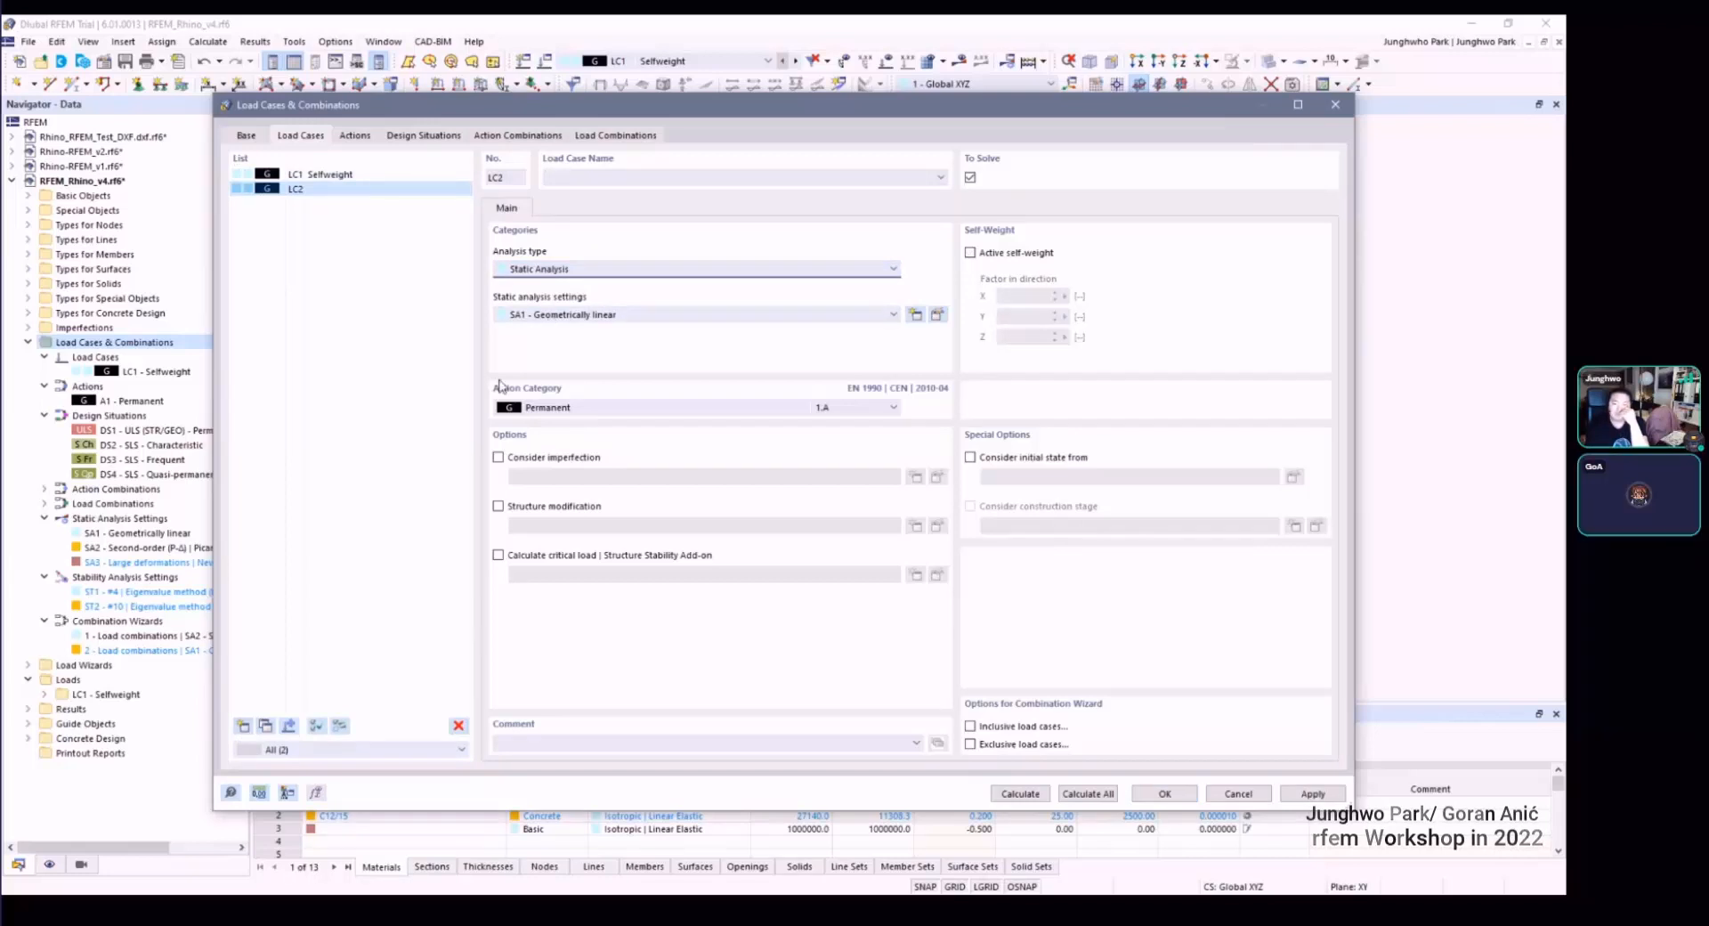
# Step: Review the action categories available for the Selfweight load case, keeping Permanent
pyautogui.click(319, 177)
pyautogui.click(609, 409)
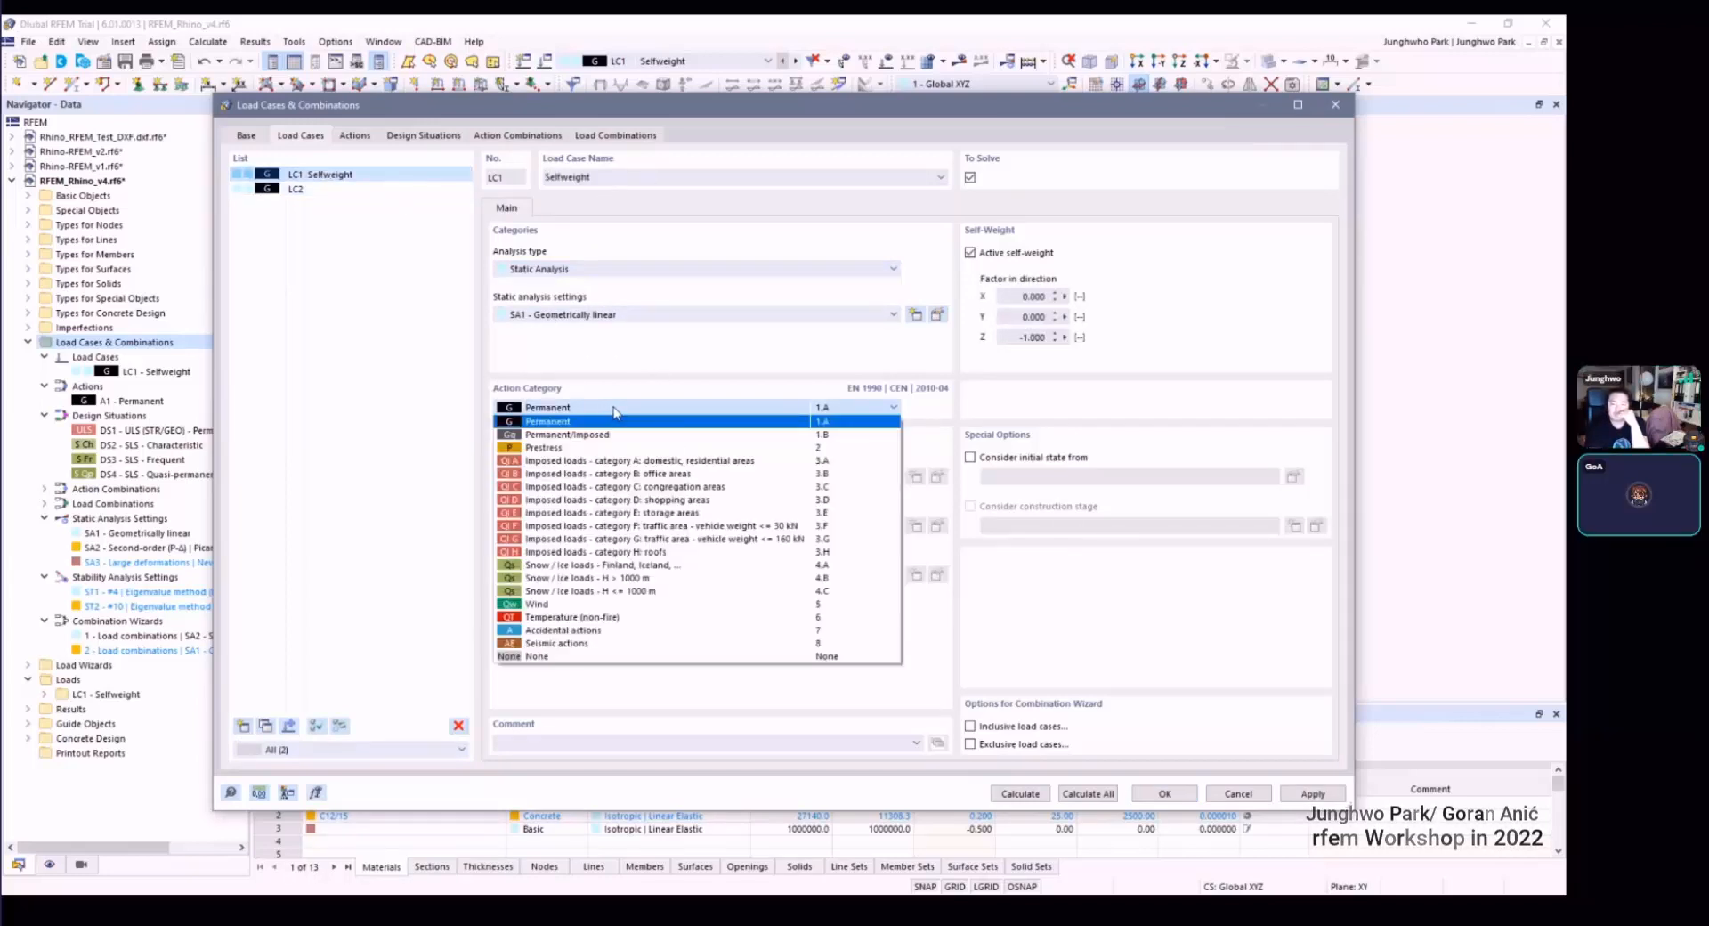
pyautogui.click(616, 409)
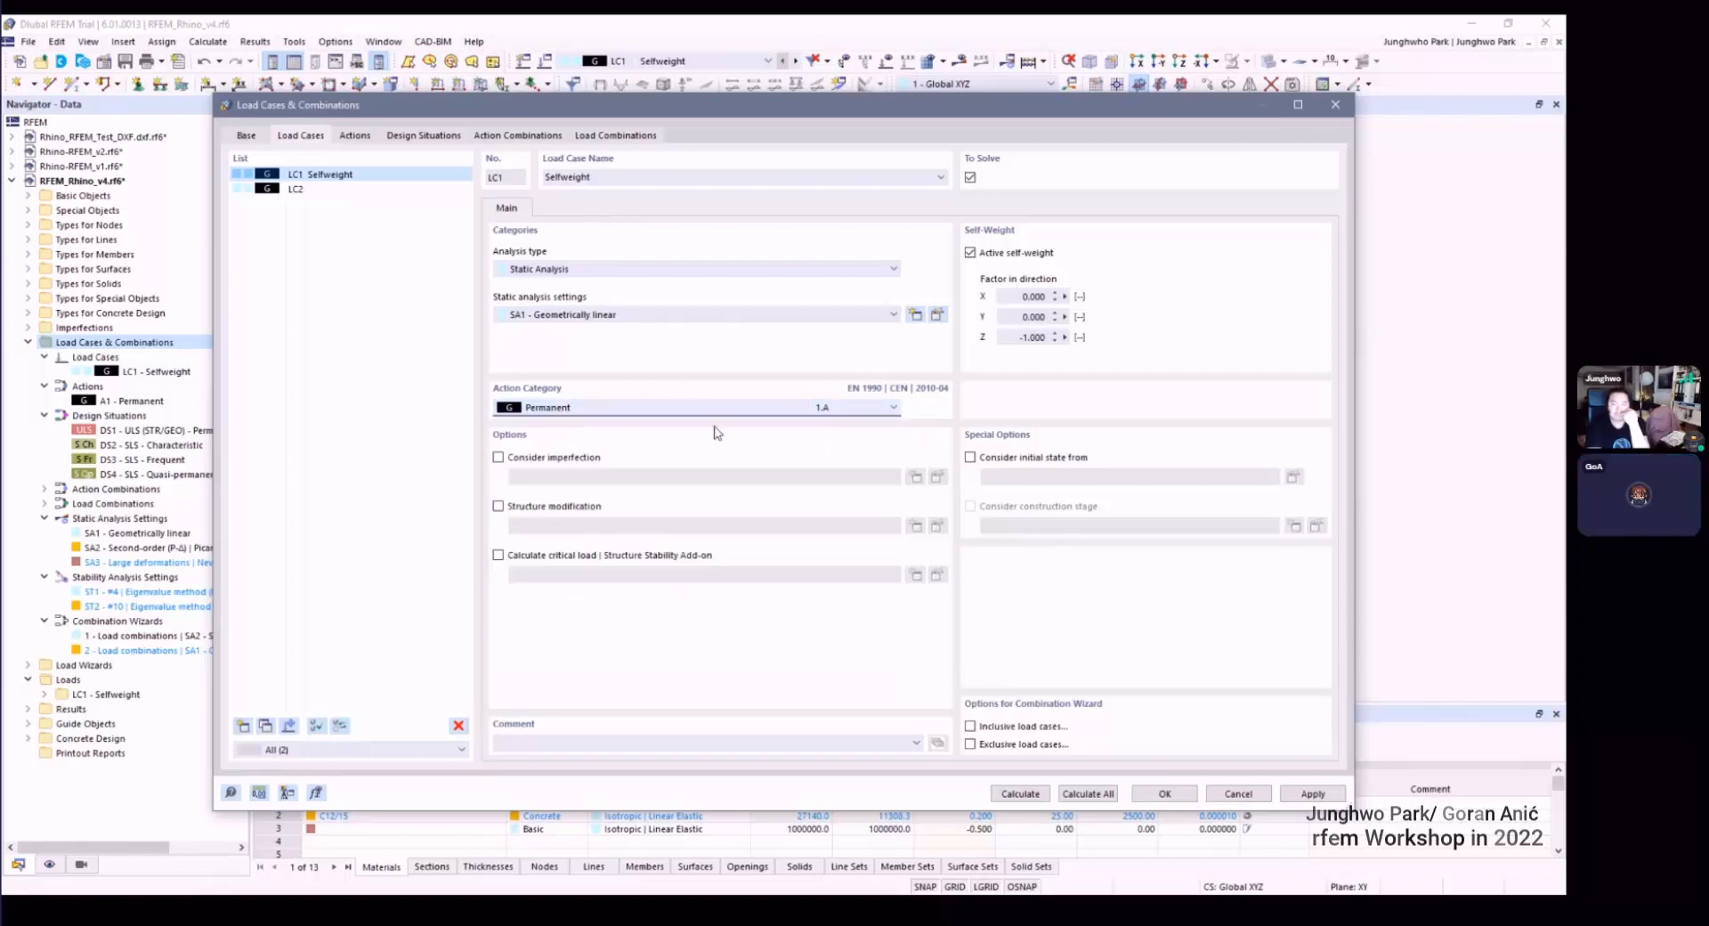
# Step: Name load case LC2 "Live load" and set its action category to Imposed loads - category A: domestic, residential areas
pyautogui.click(806, 411)
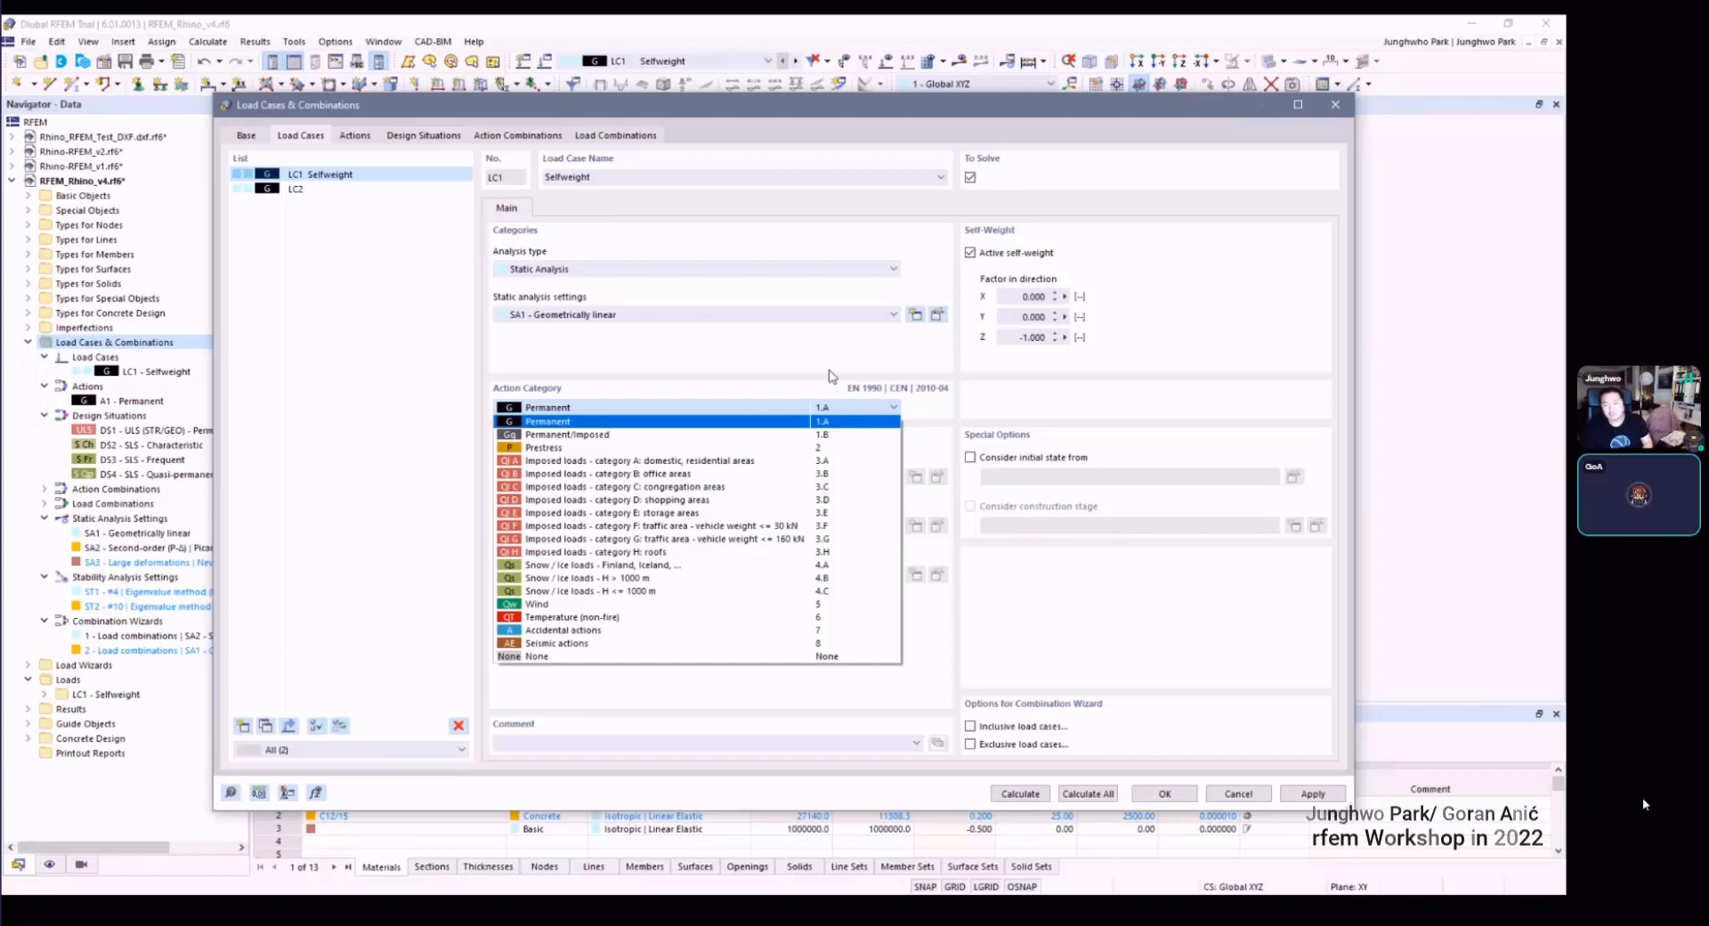
pyautogui.click(828, 405)
pyautogui.click(274, 190)
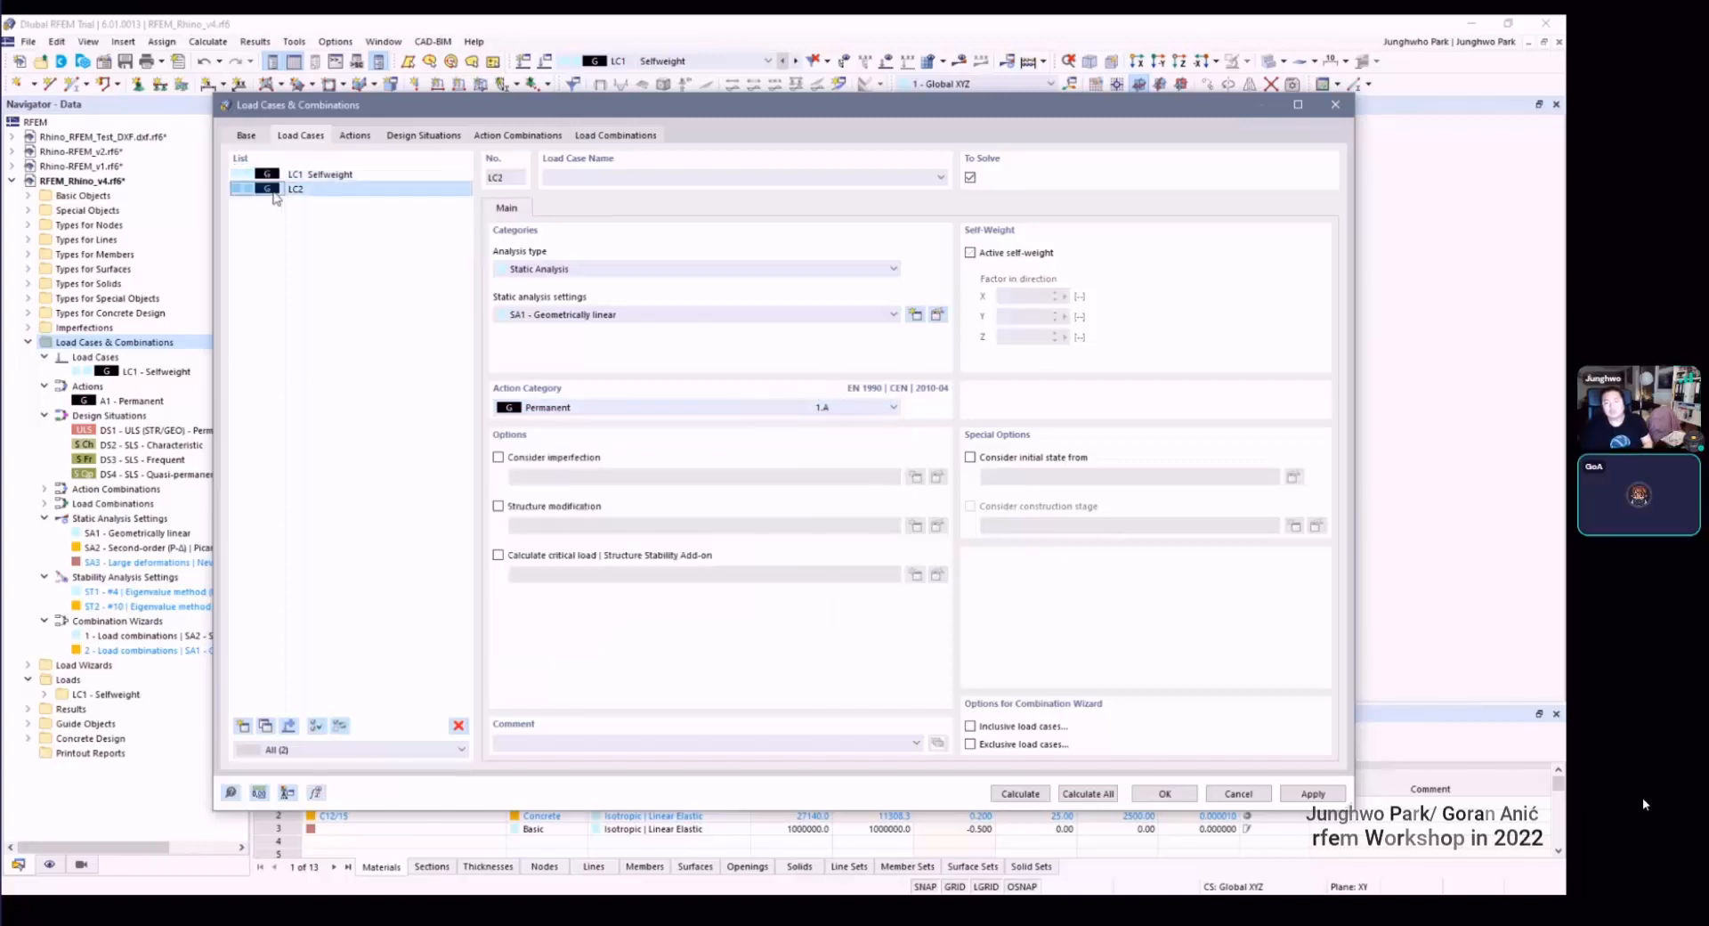
pyautogui.click(645, 406)
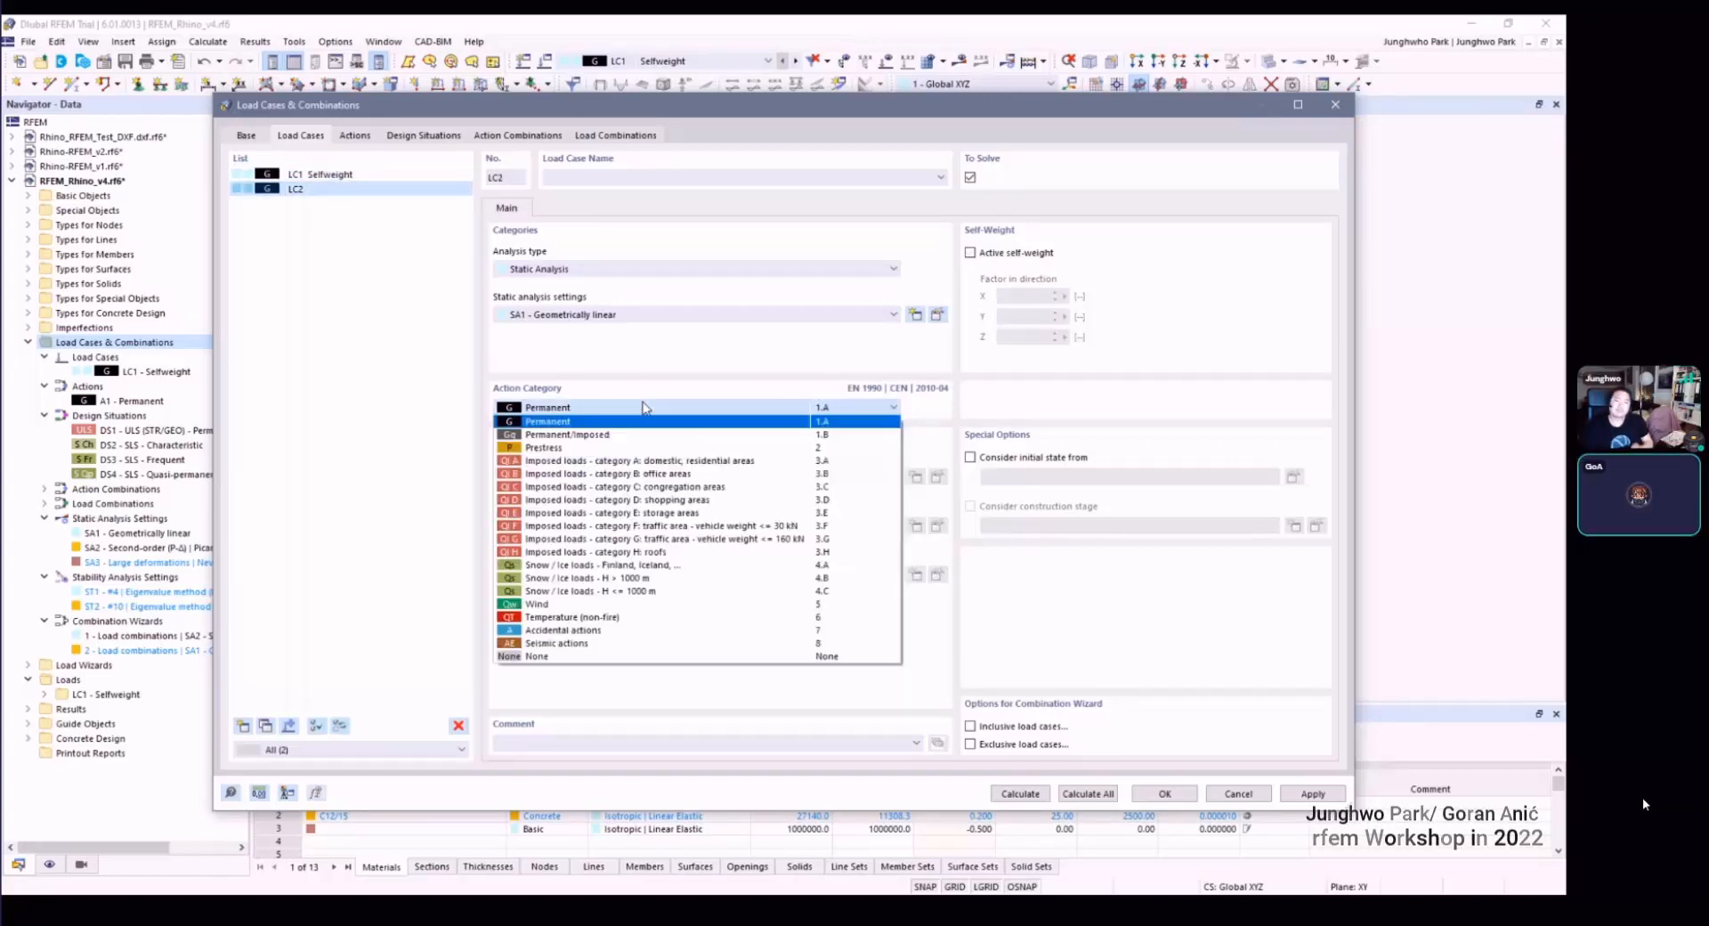
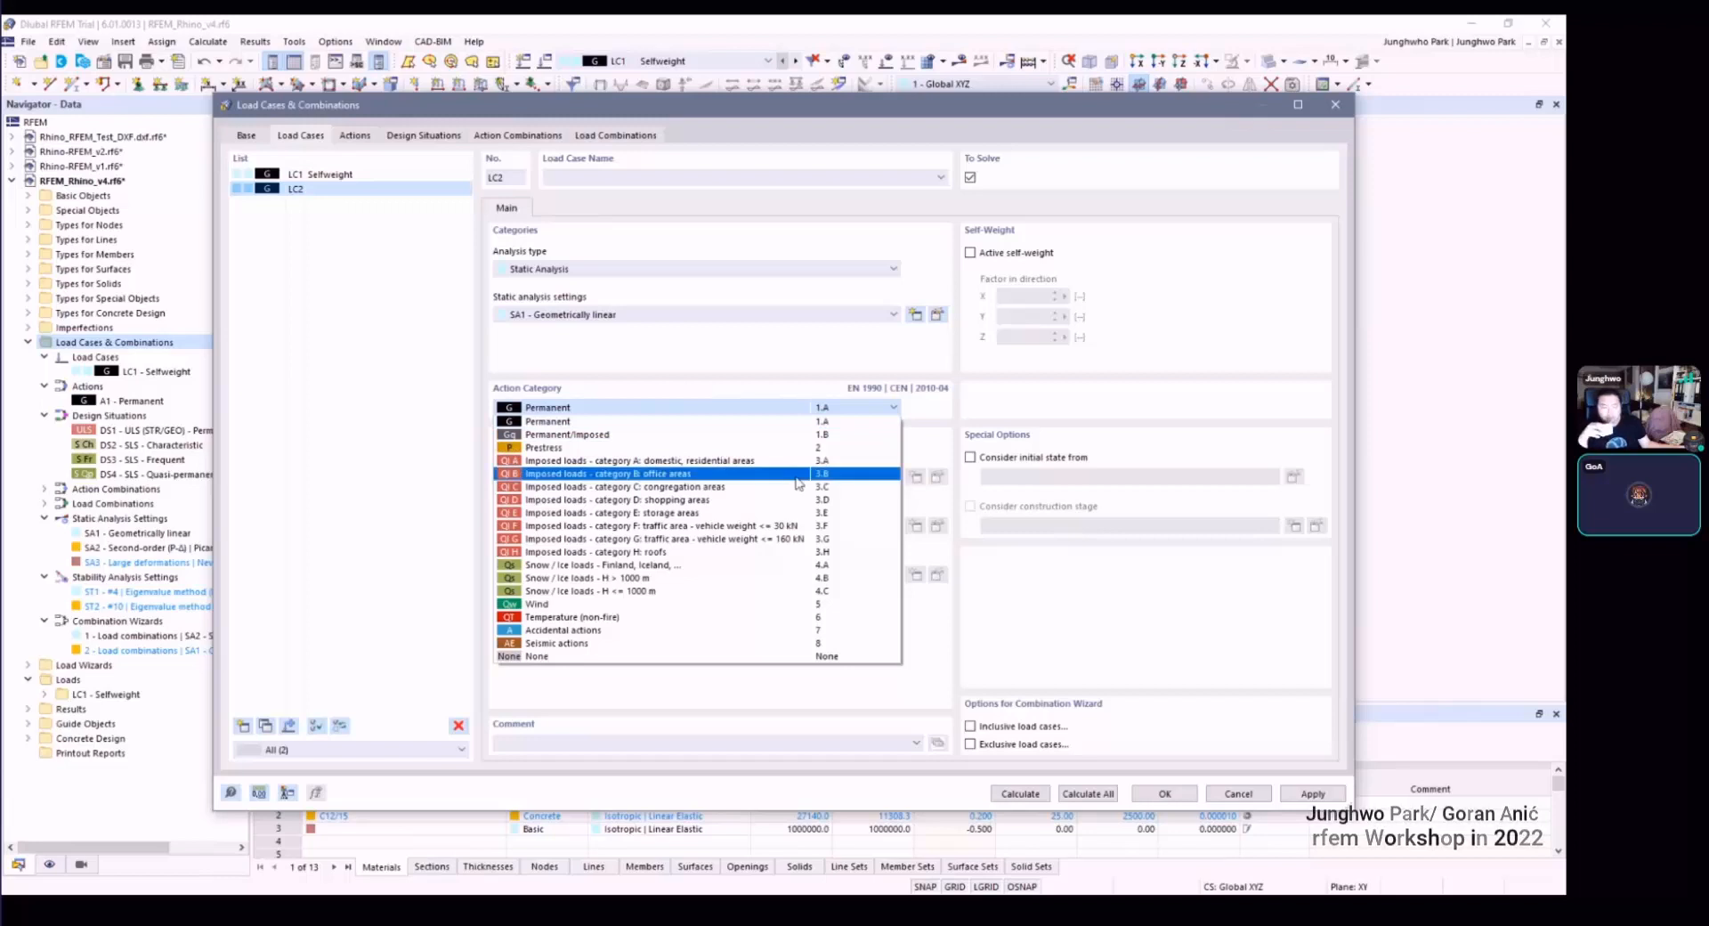
pyautogui.click(649, 463)
pyautogui.click(649, 178)
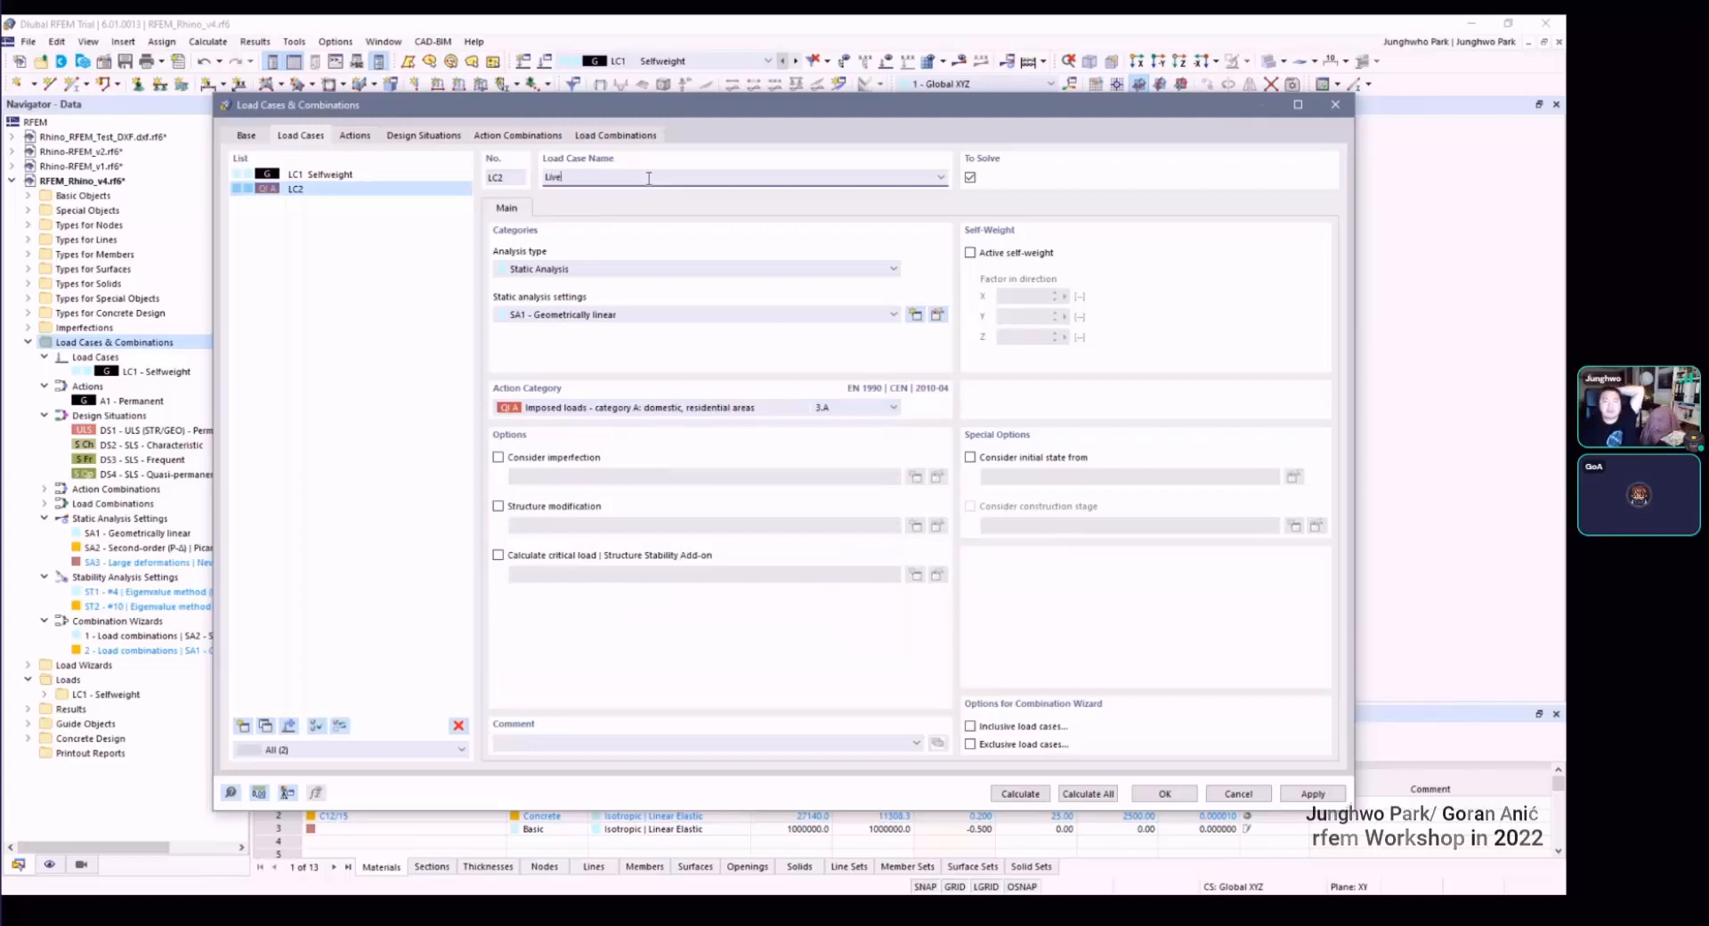
pyautogui.write('Live load')
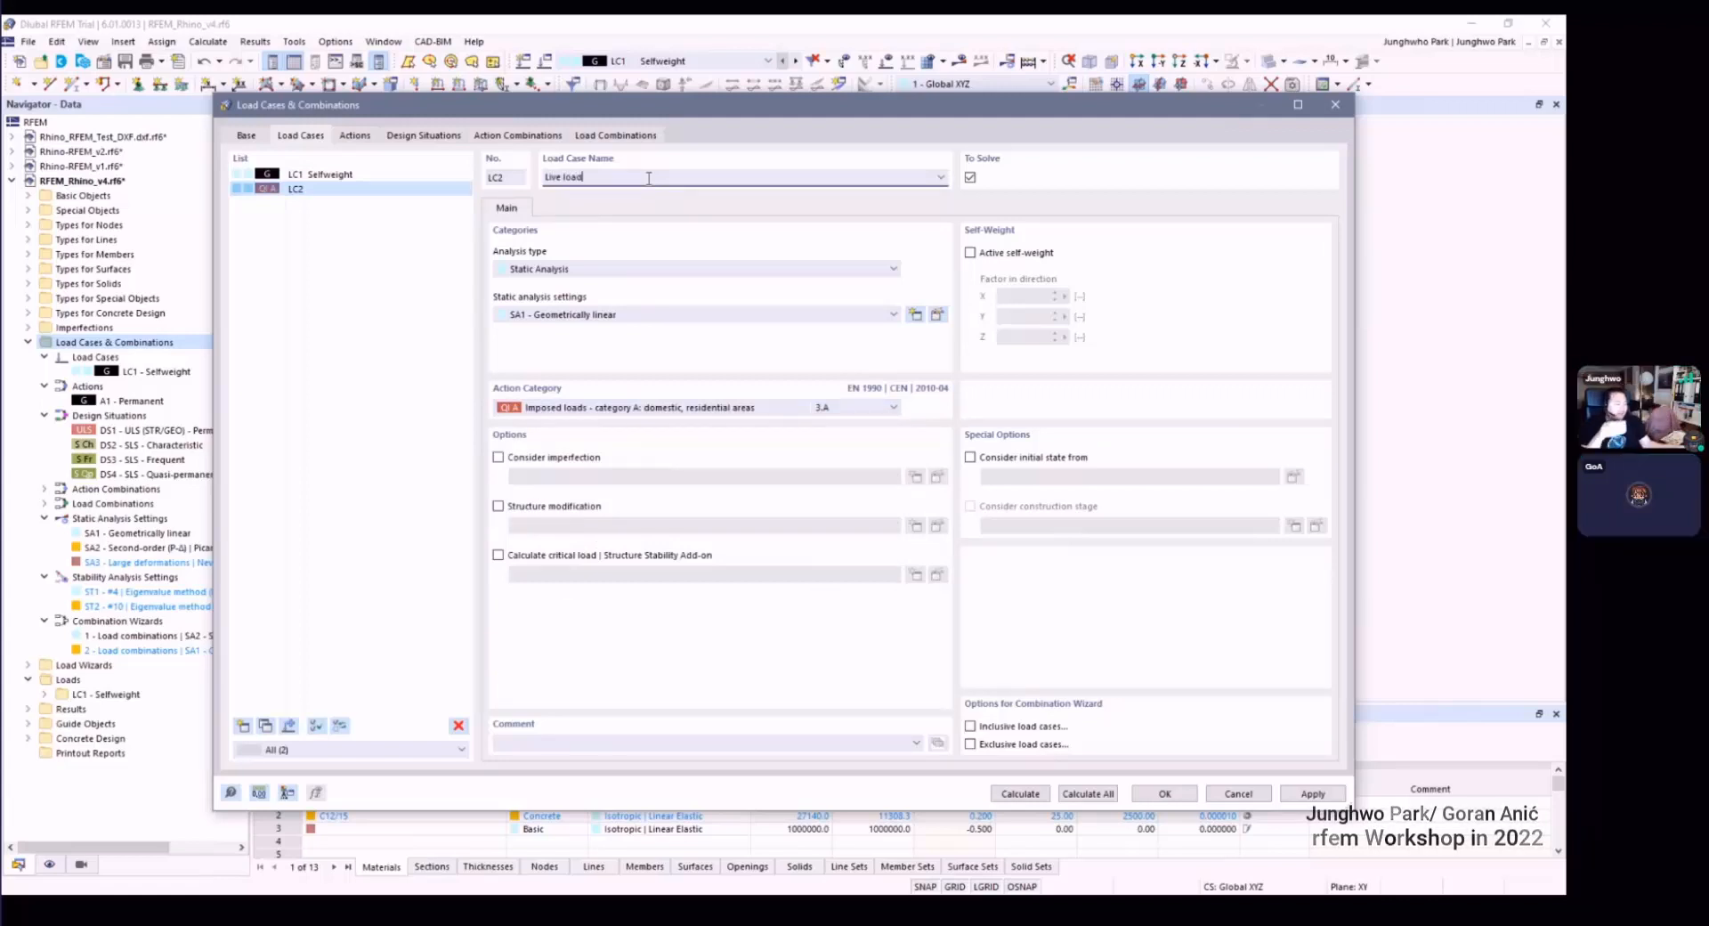
pyautogui.click(668, 408)
pyautogui.click(807, 413)
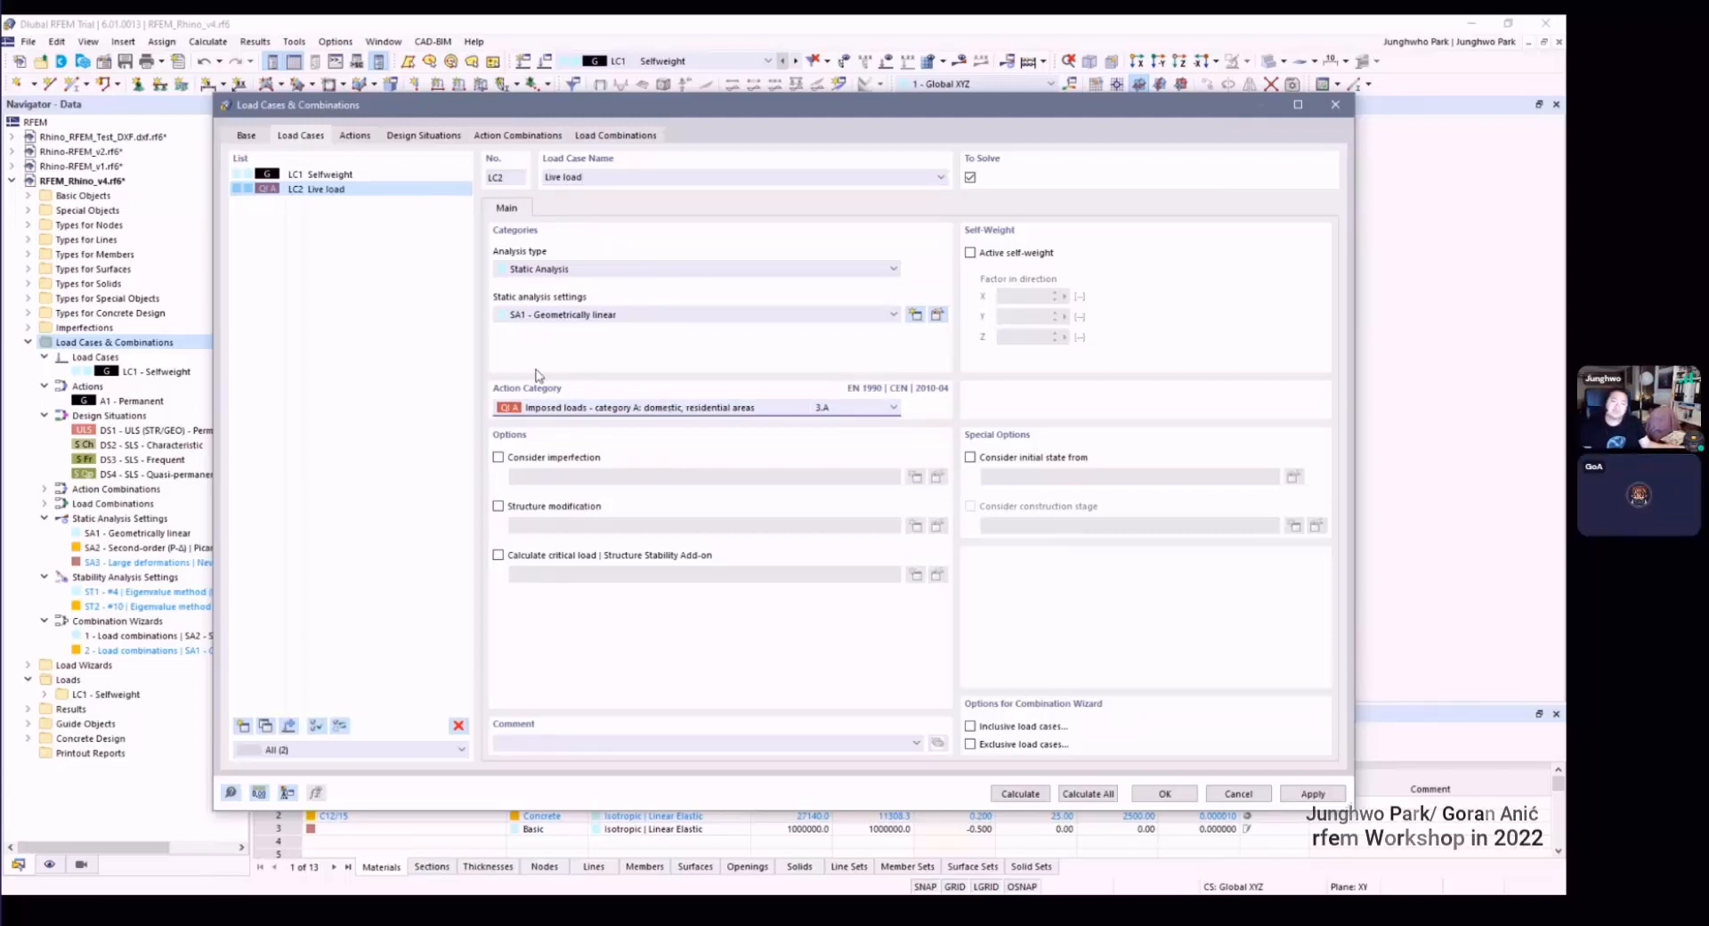
pyautogui.click(394, 338)
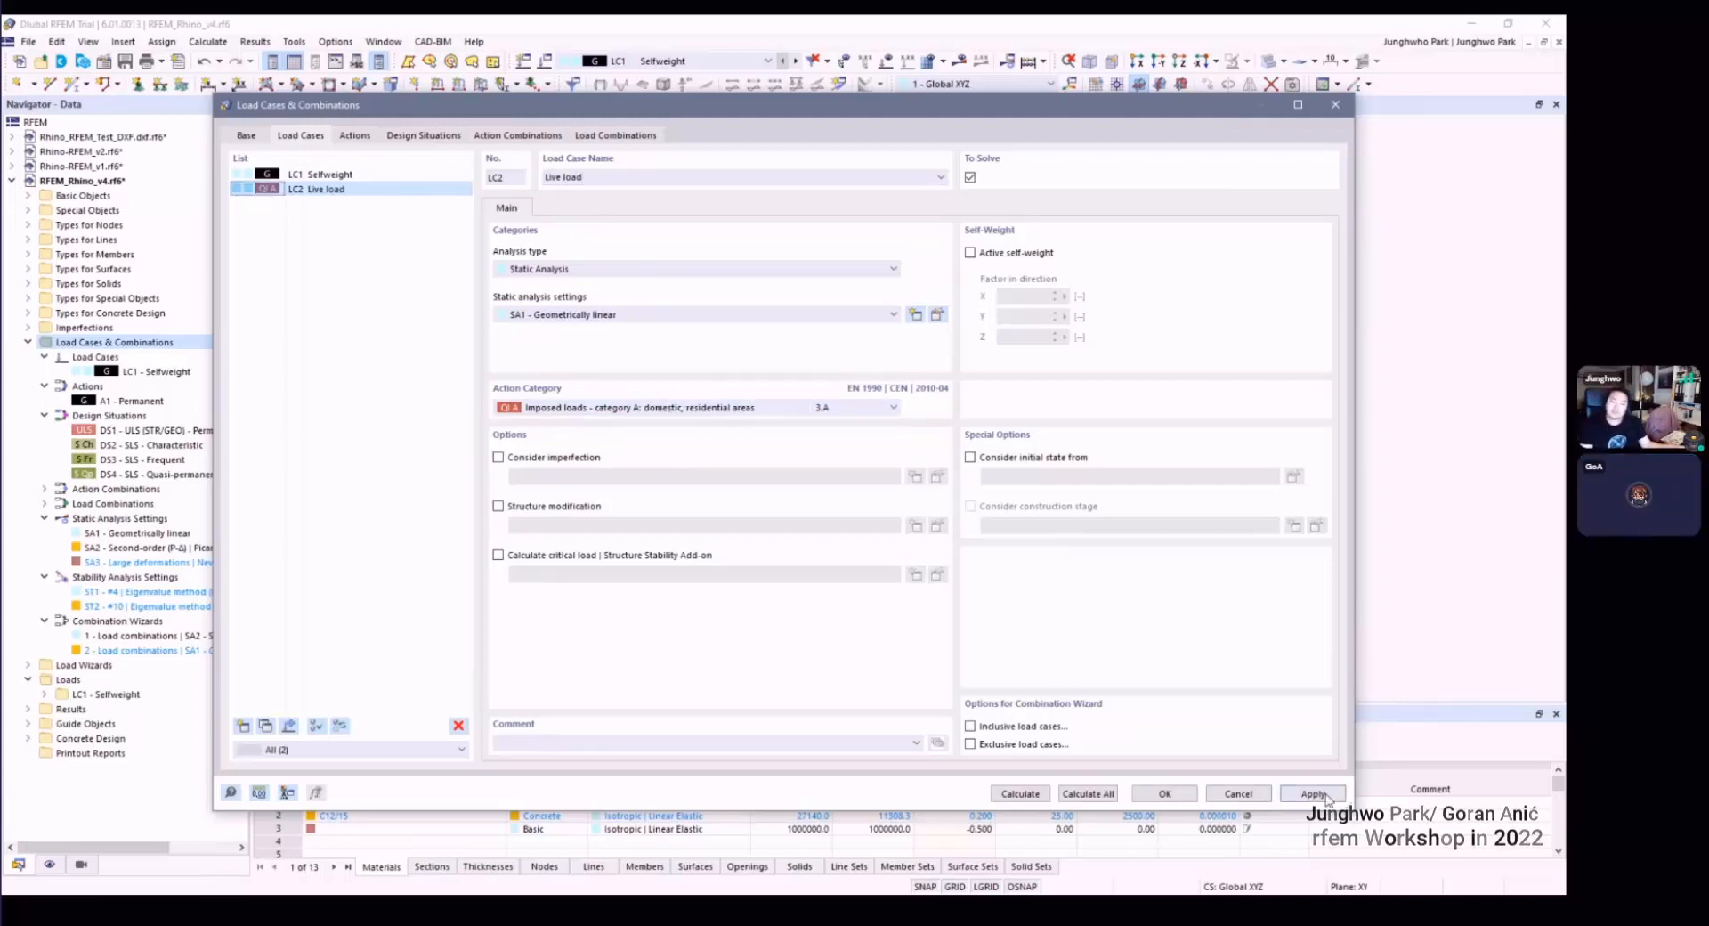
pyautogui.click(1181, 796)
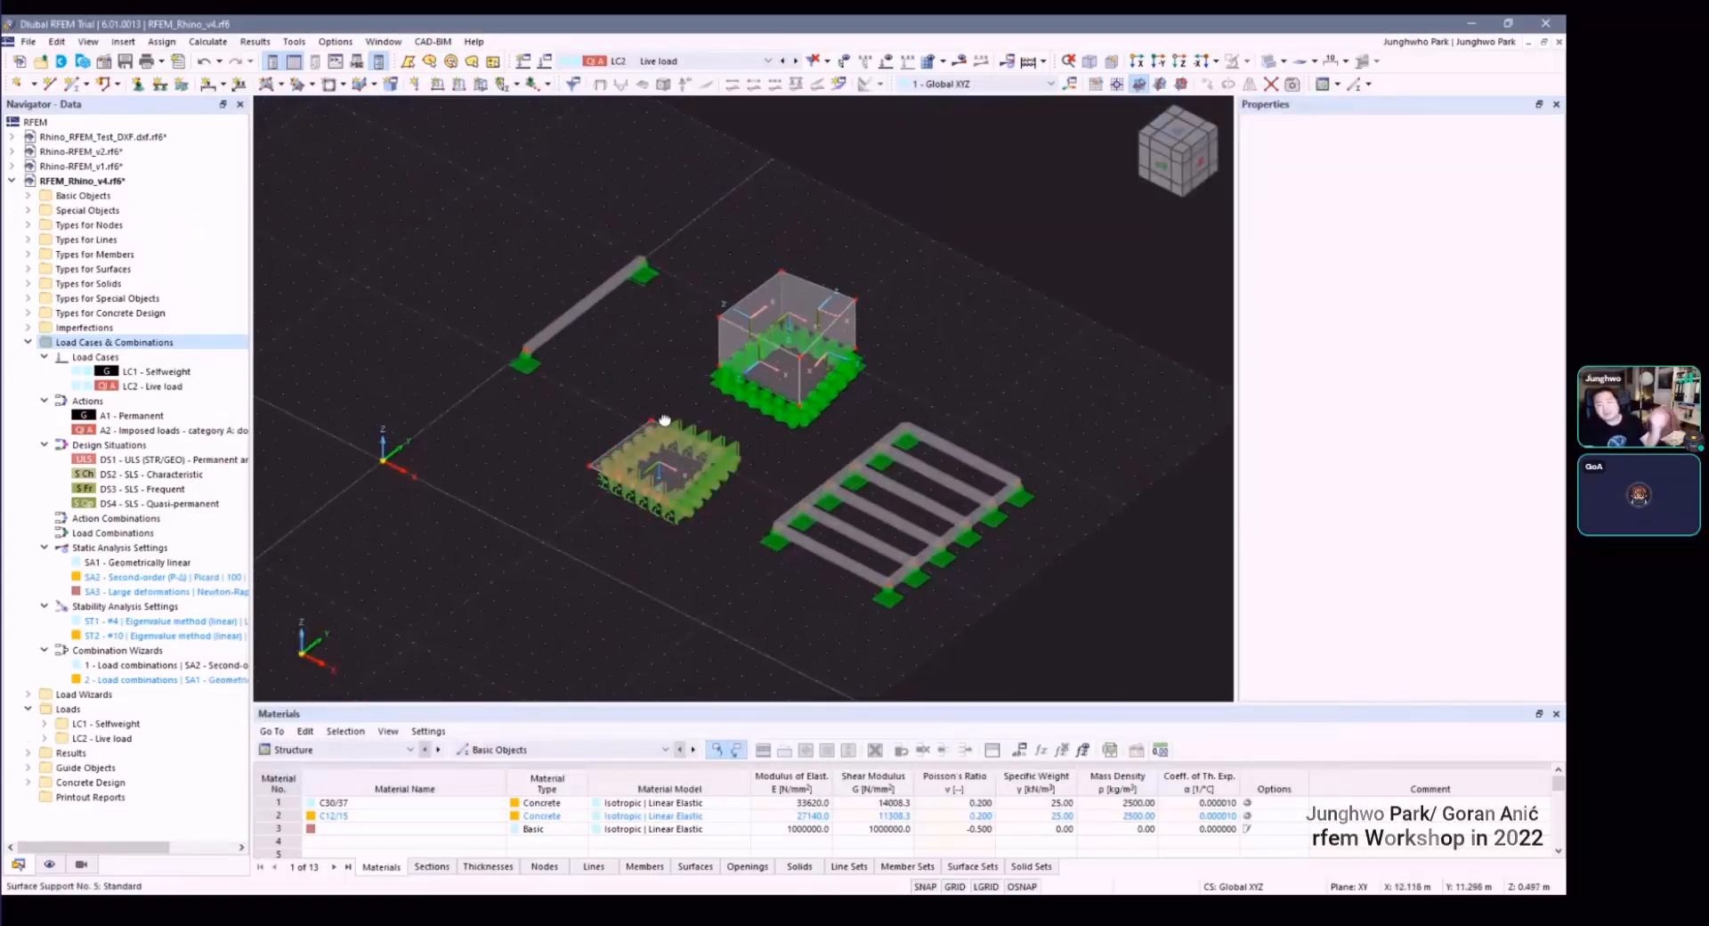
# Step: Reopen the load cases and combinations settings and review the permanent and imposed actions and the design situations
pyautogui.scroll(2, 714, 514)
pyautogui.scroll(2, 707, 495)
pyautogui.scroll(2, 706, 495)
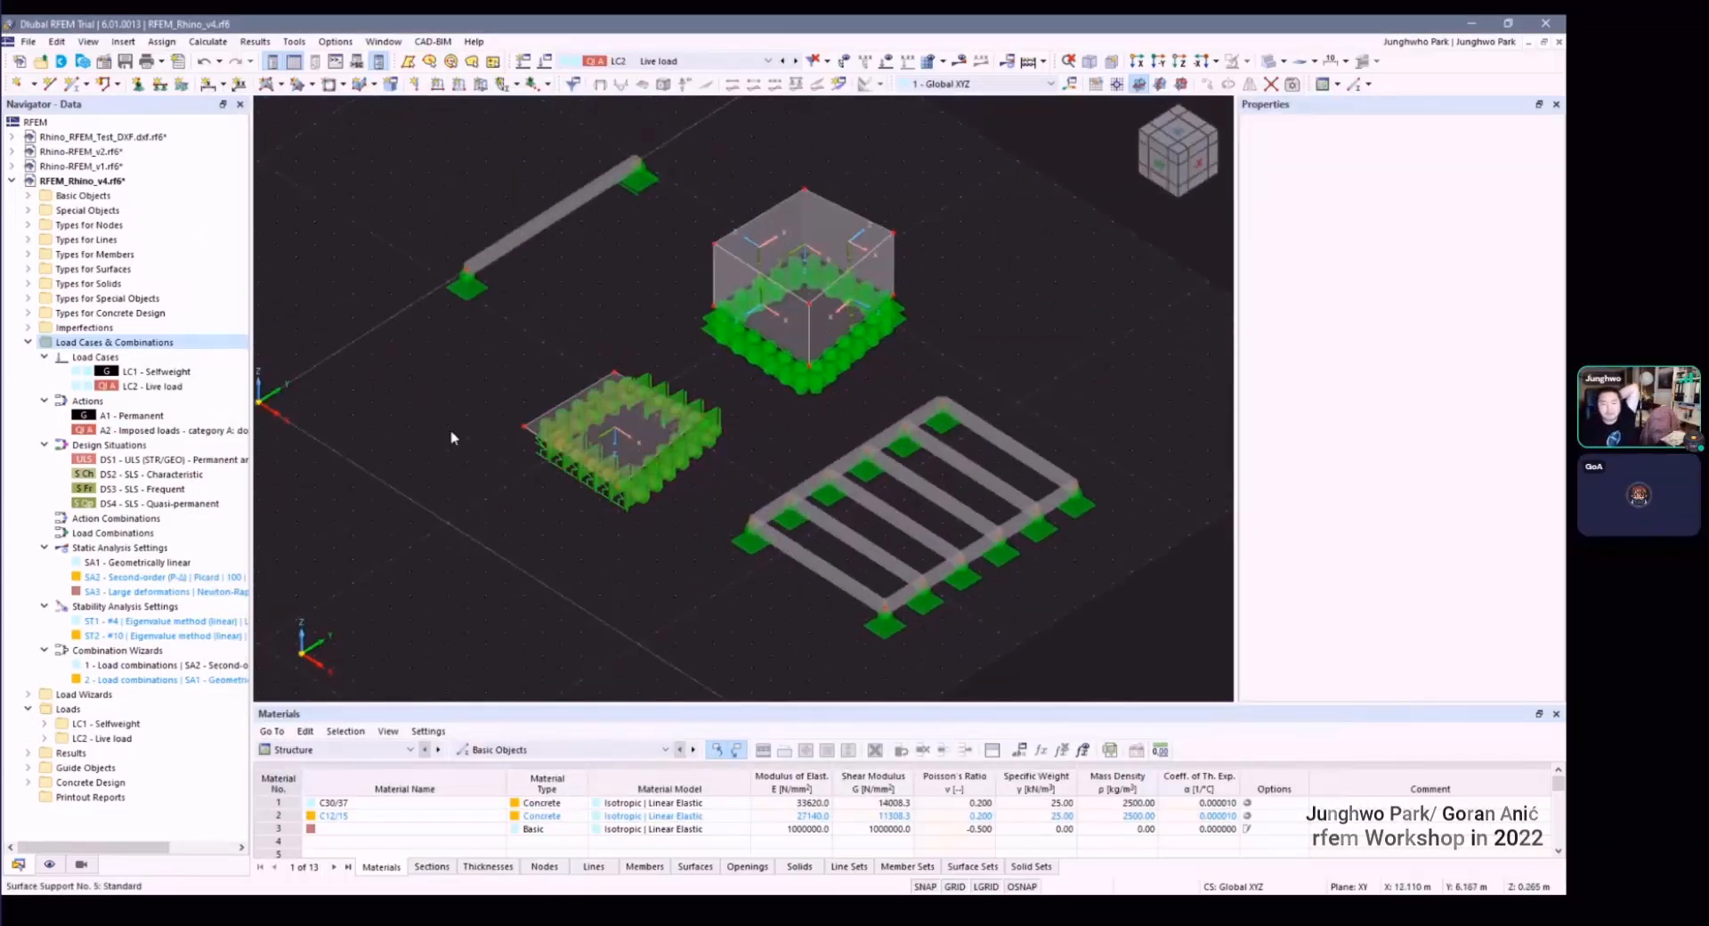
pyautogui.rightClick(142, 343)
pyautogui.click(195, 353)
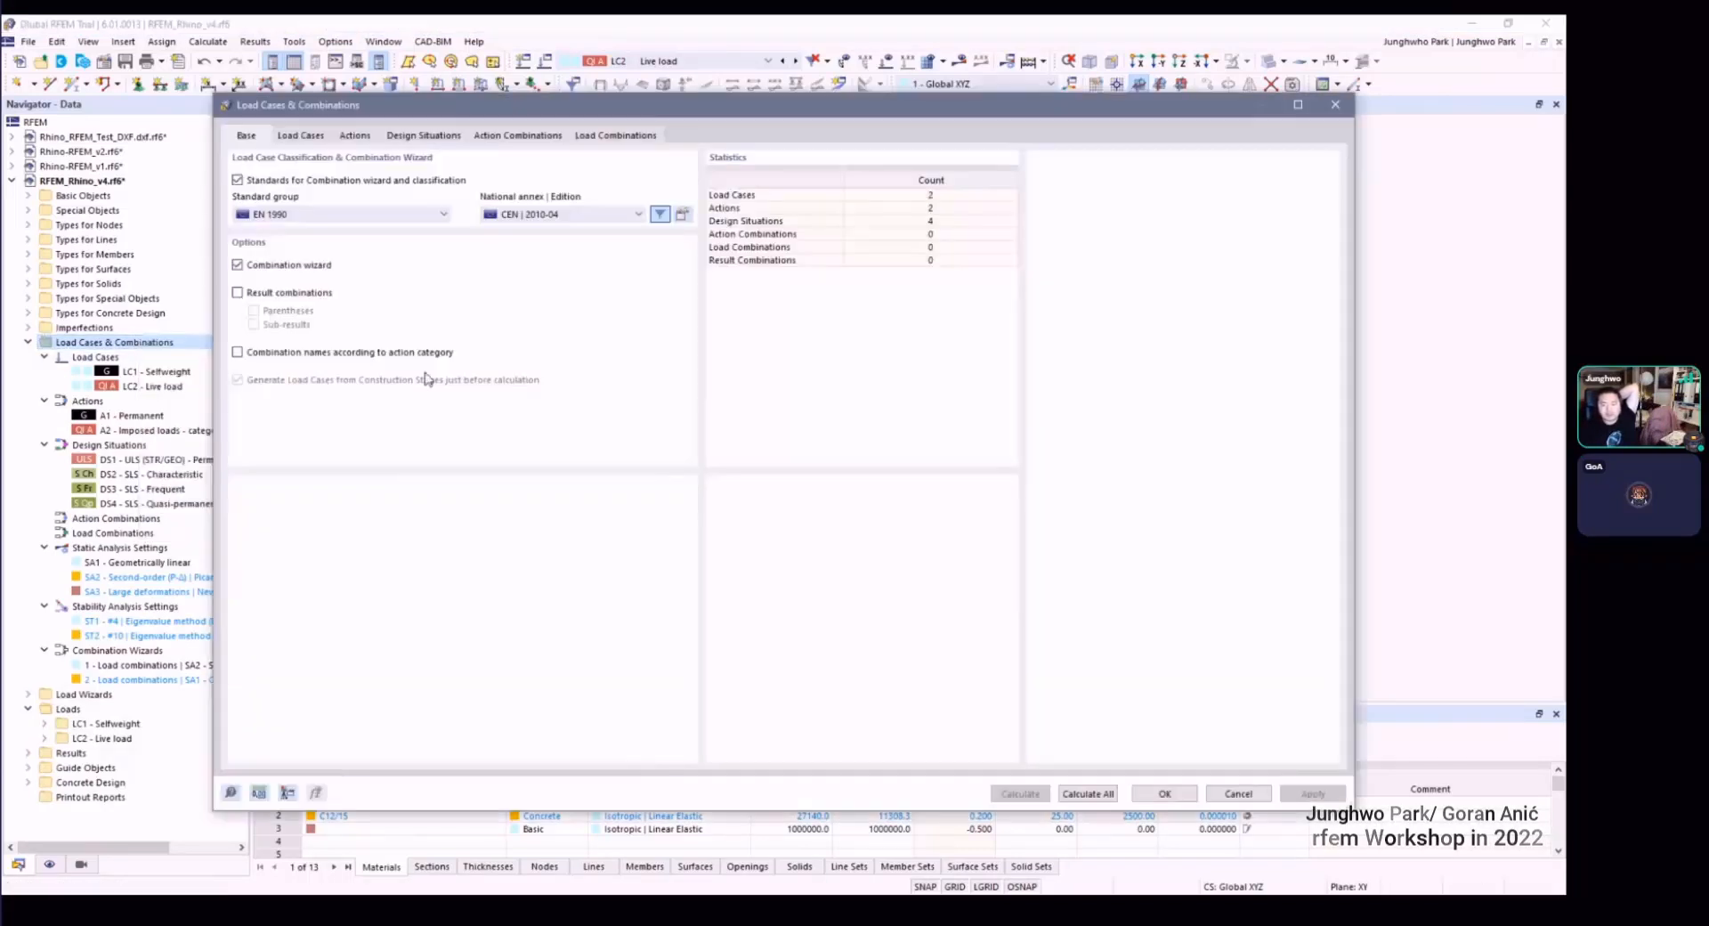
pyautogui.click(302, 136)
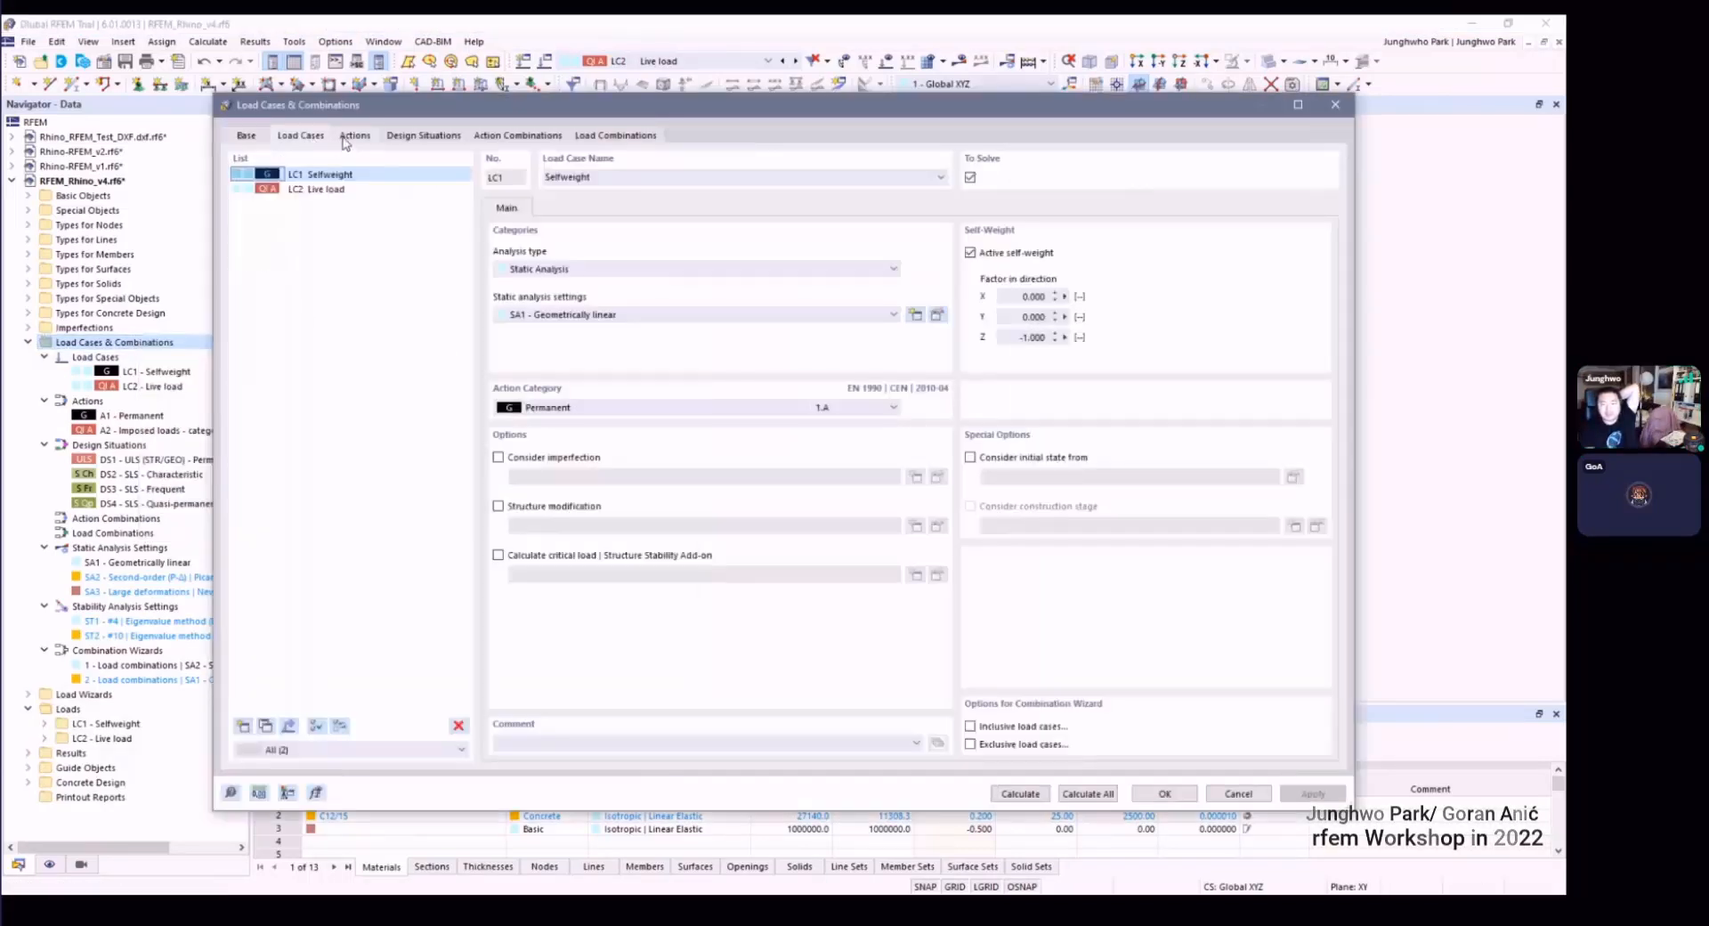
pyautogui.click(354, 136)
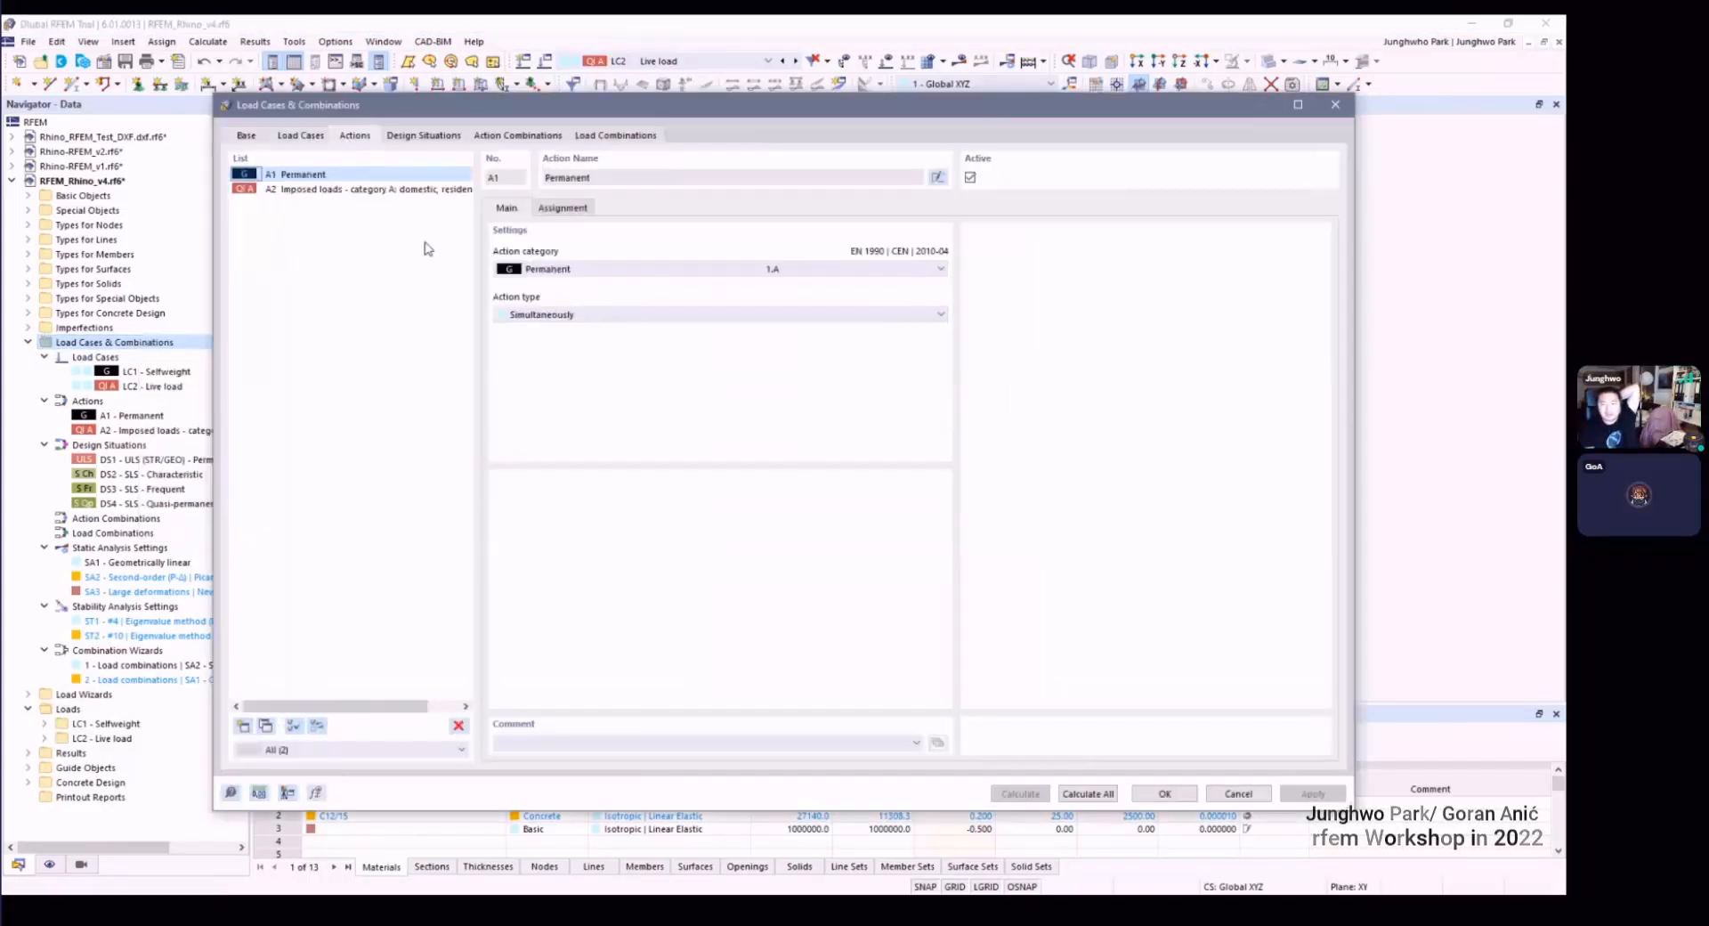
pyautogui.click(360, 191)
pyautogui.click(423, 135)
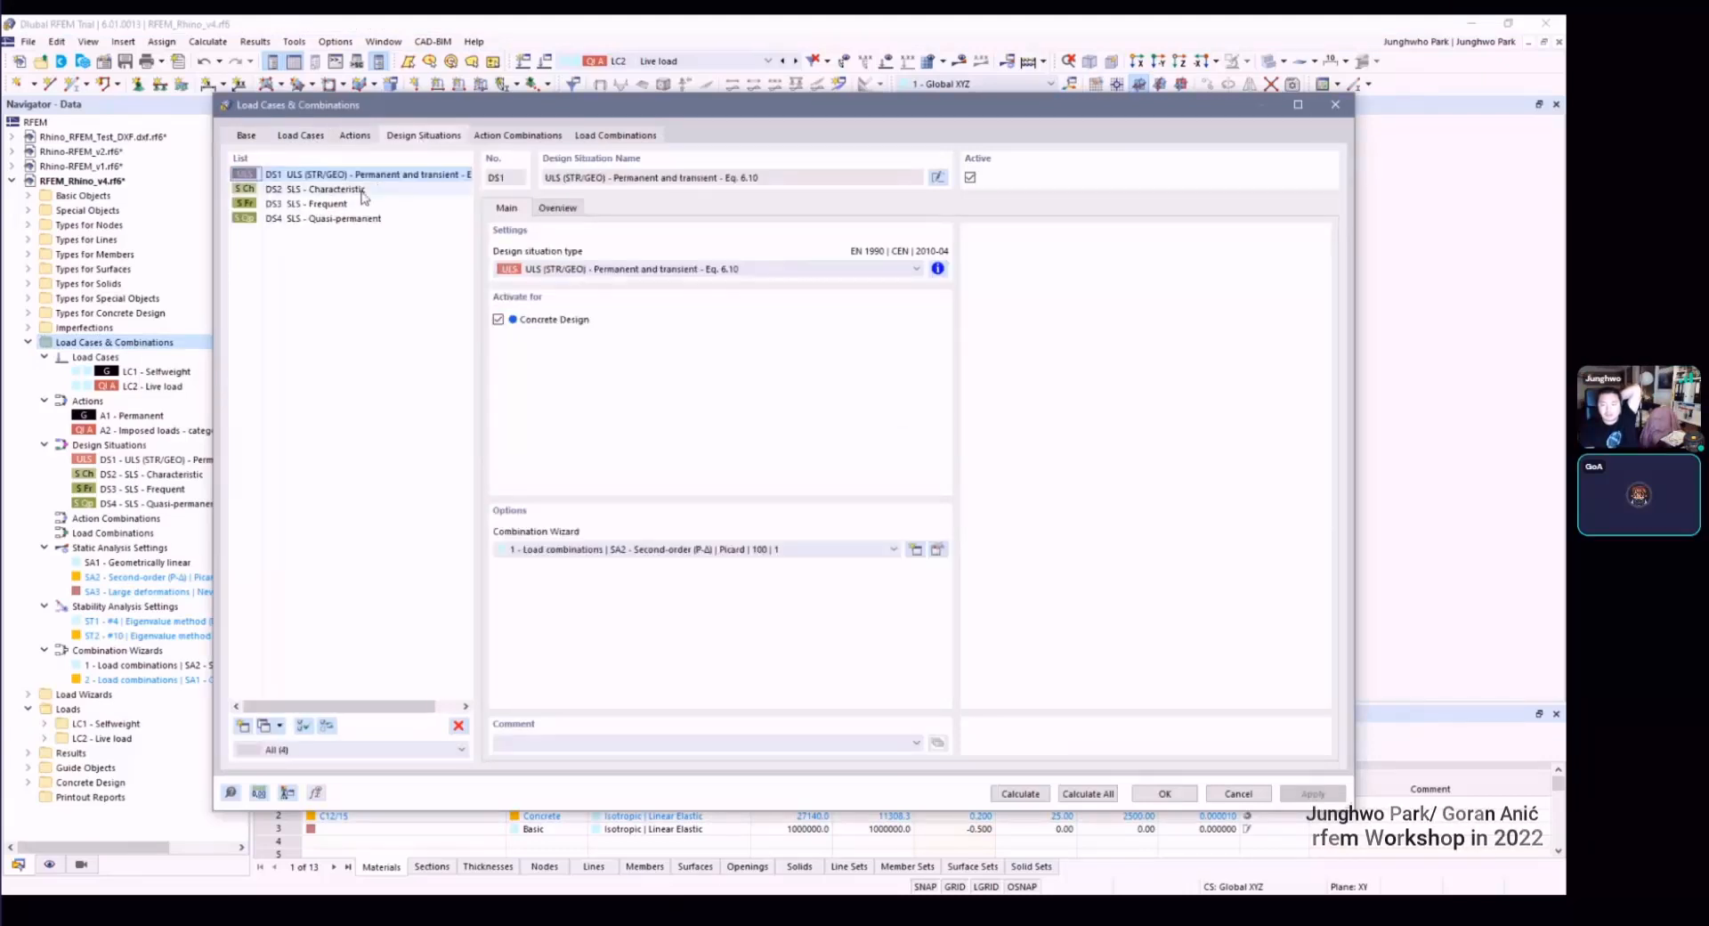
pyautogui.click(355, 135)
pyautogui.click(336, 175)
pyautogui.click(338, 189)
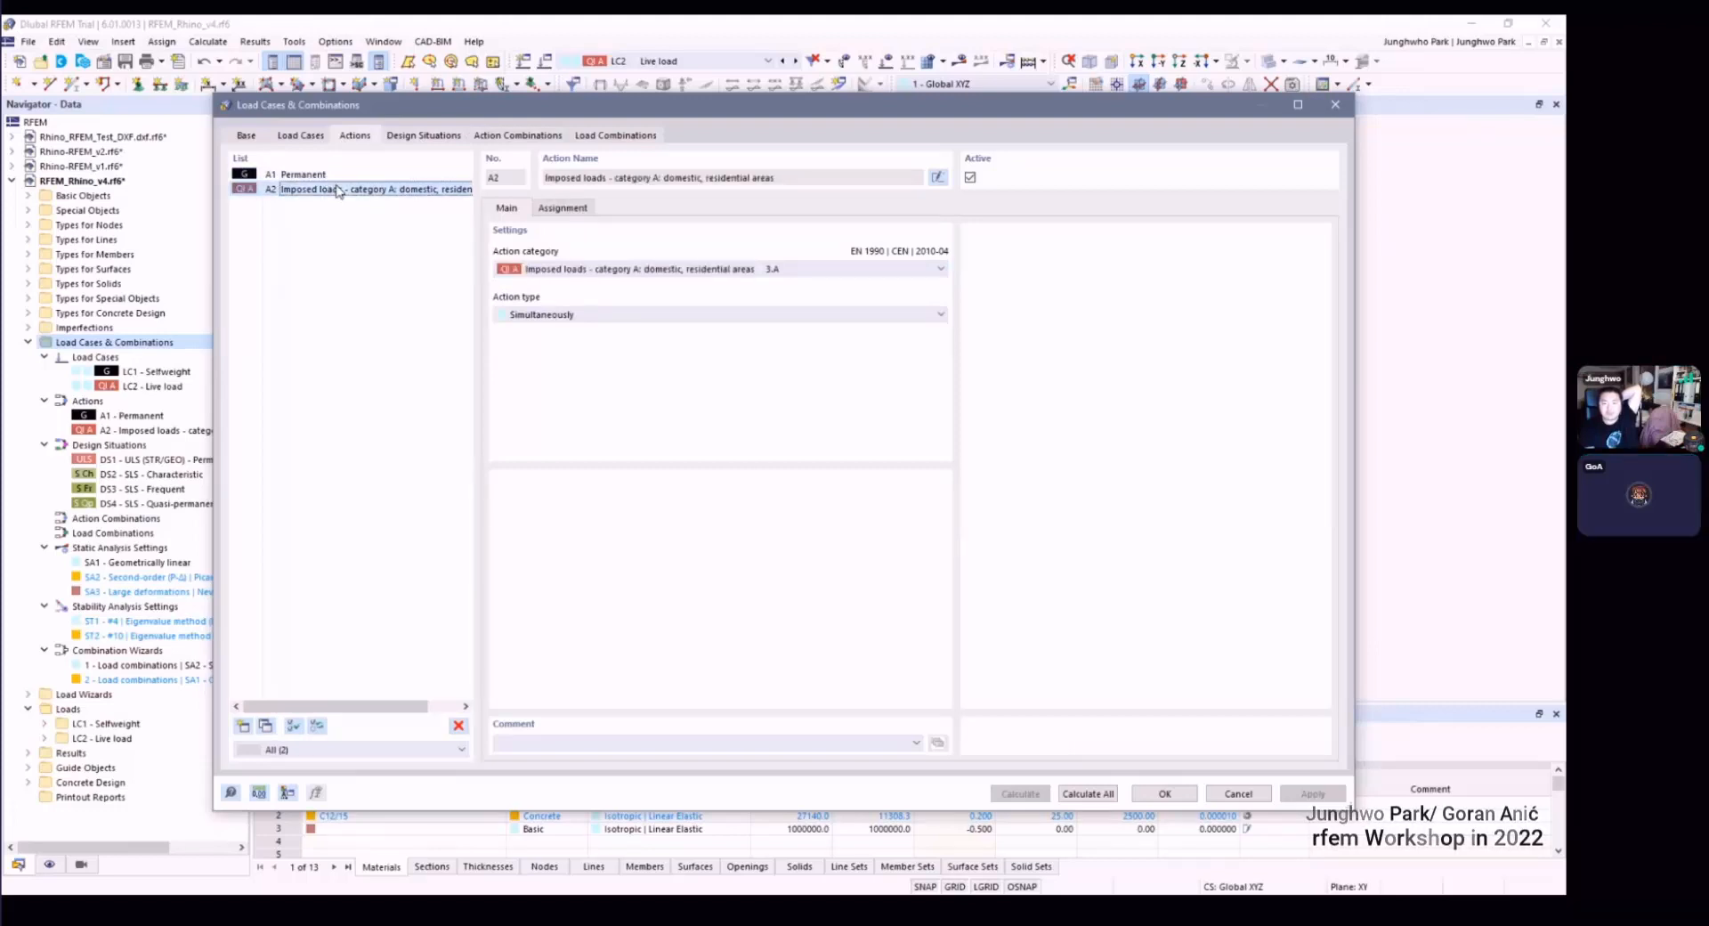
# Step: Review the action category options of load case LC1 Selfweight, keep Permanent, and close the load cases and combinations settings
pyautogui.click(301, 135)
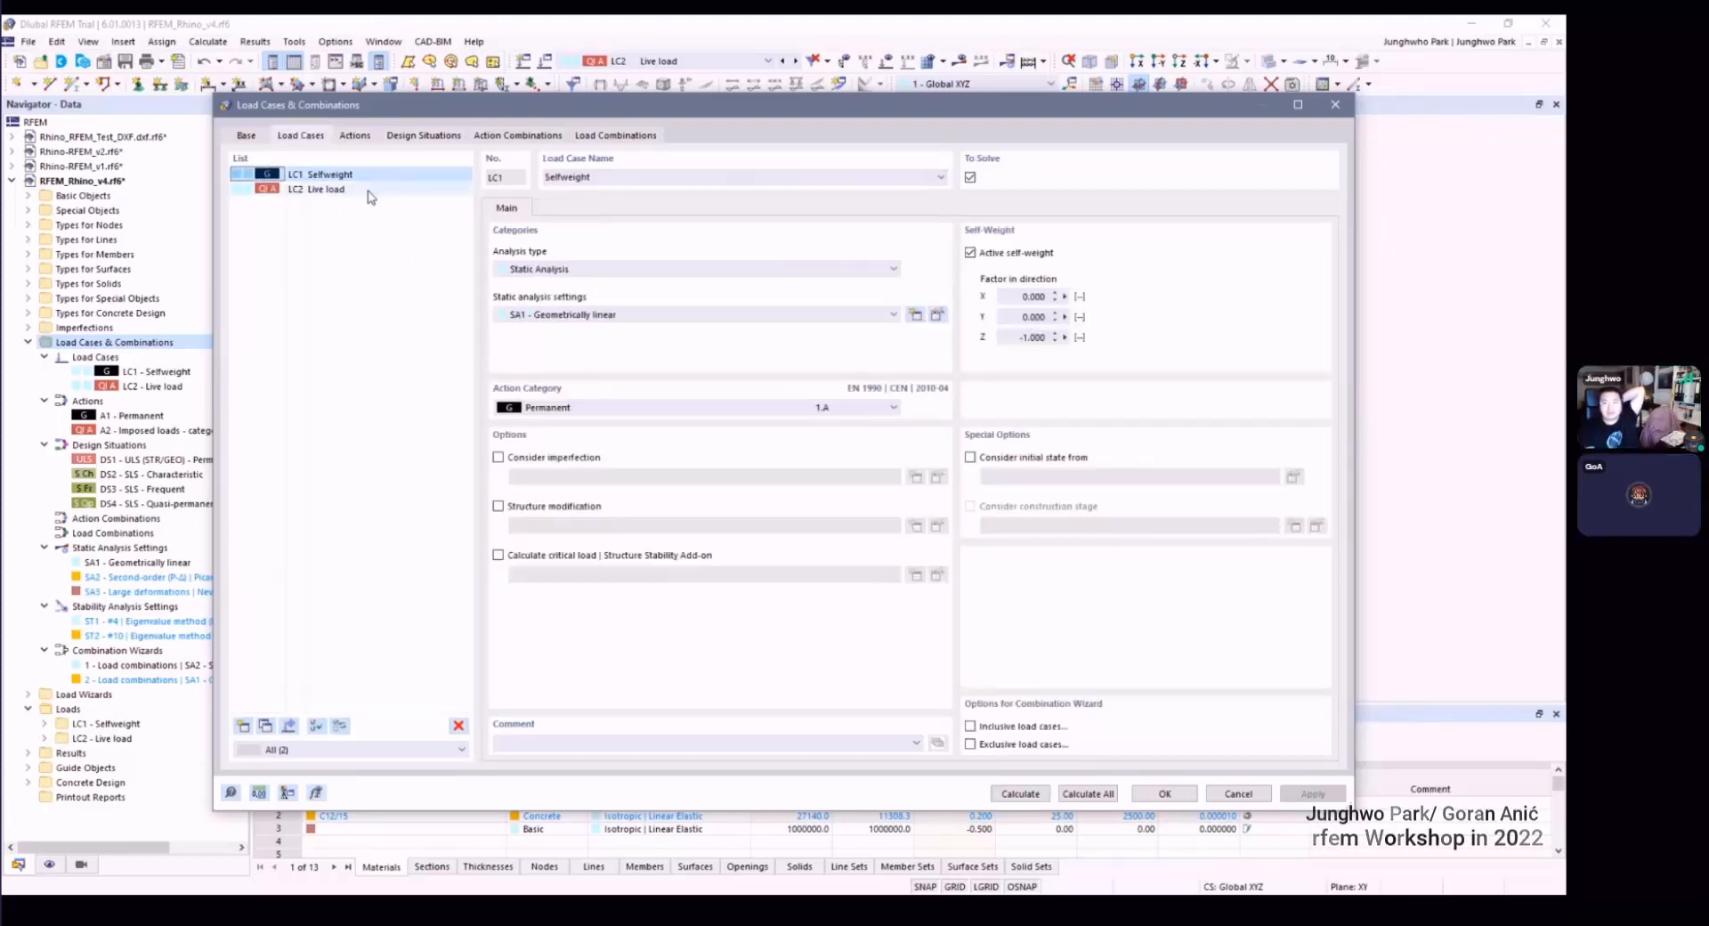
pyautogui.click(596, 407)
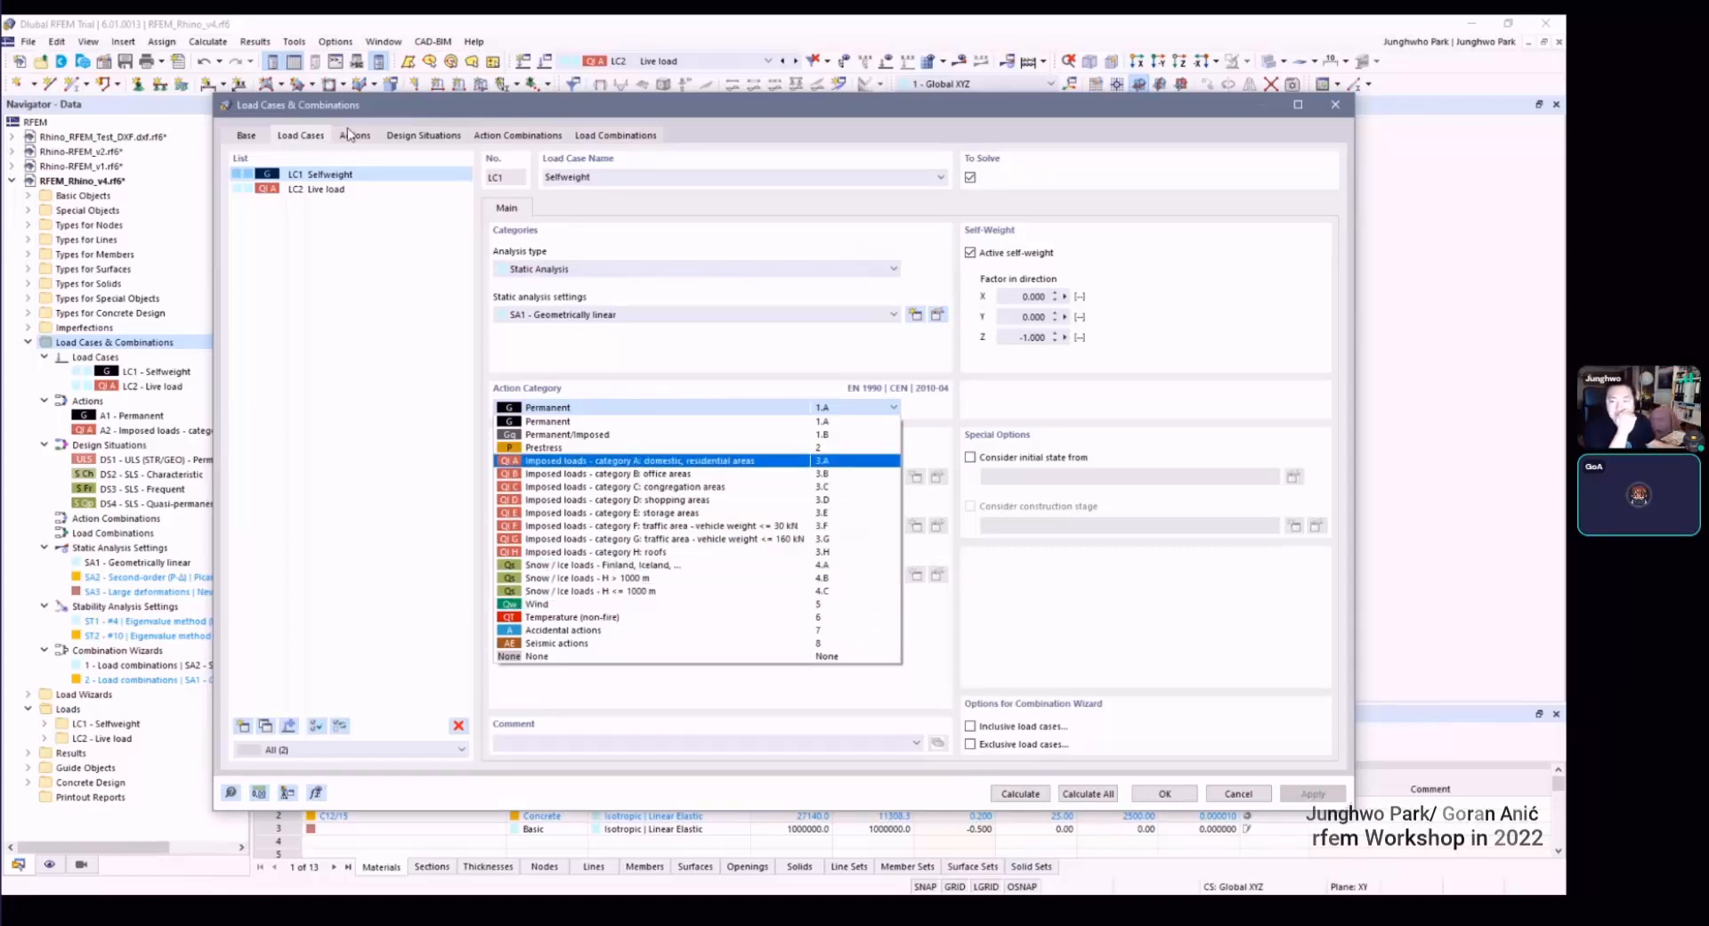
pyautogui.click(335, 175)
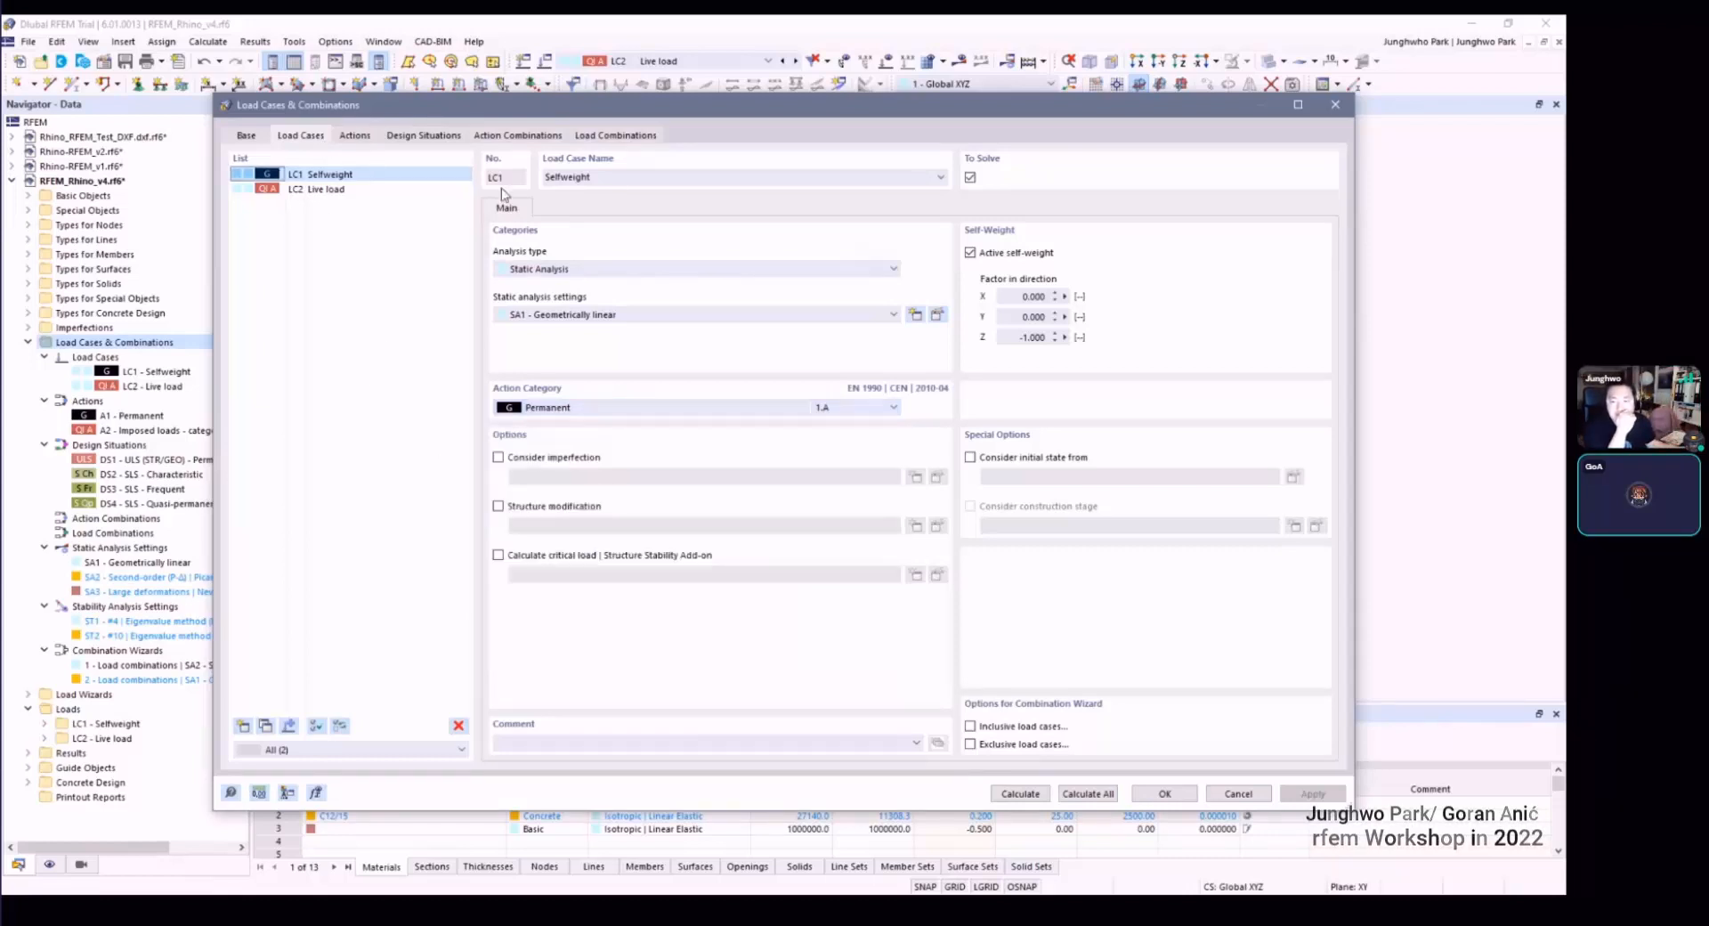
pyautogui.click(1172, 793)
pyautogui.scroll(2, 967, 526)
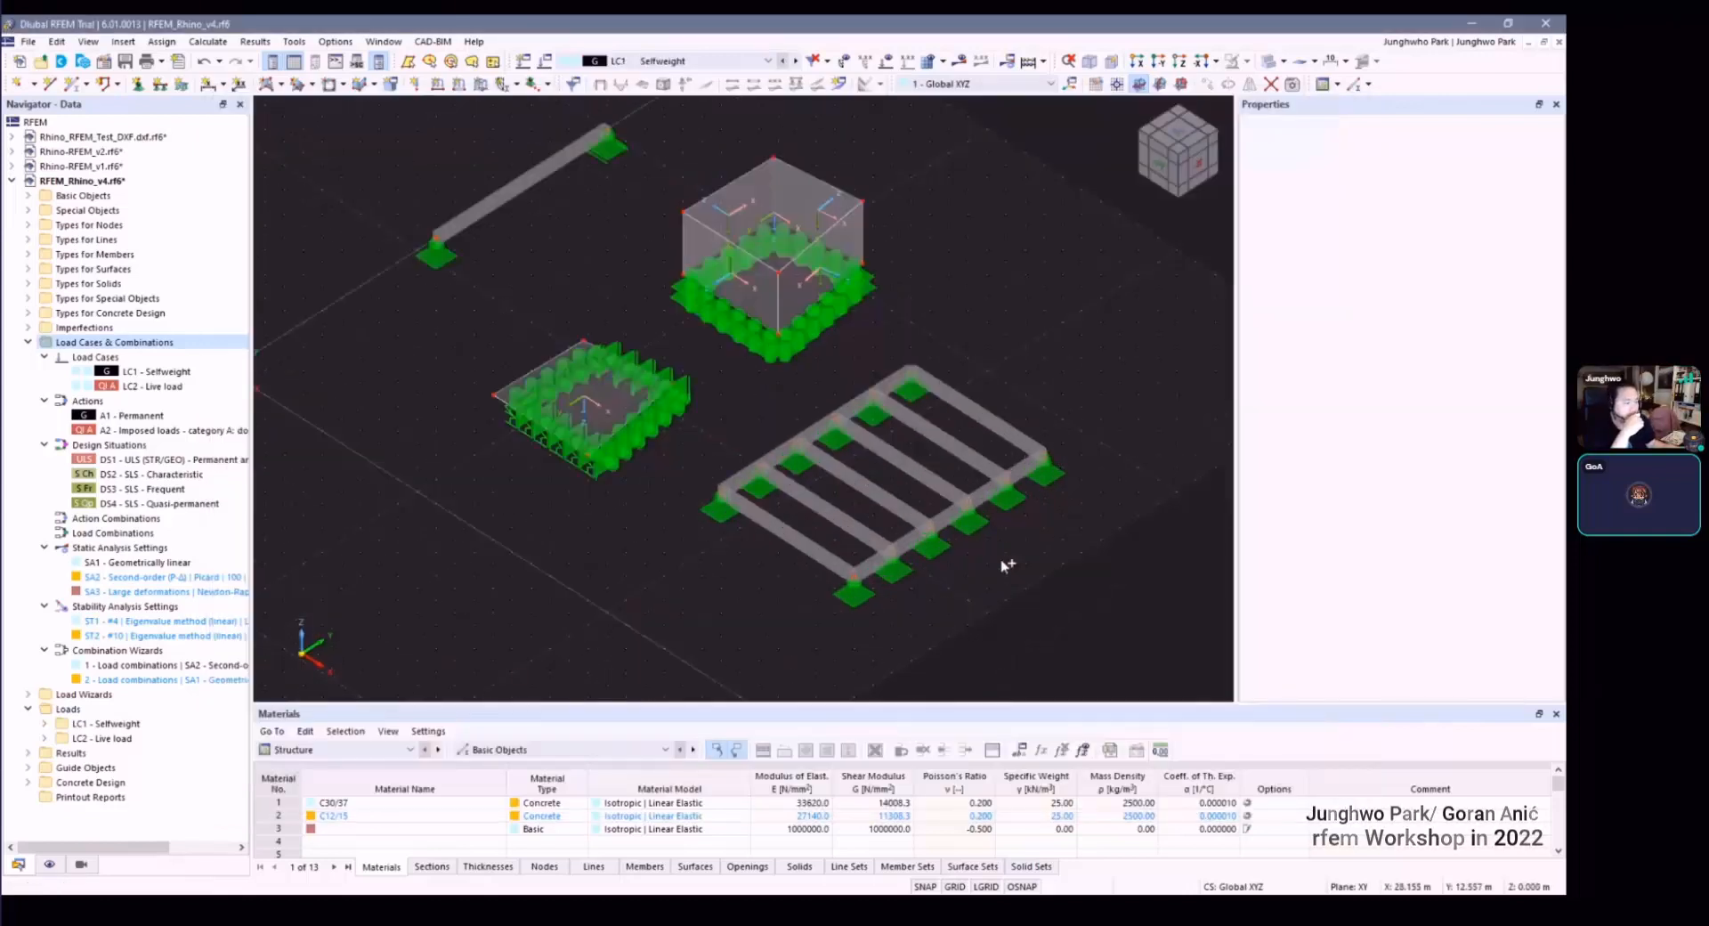
pyautogui.moveTo(1007, 565); pyautogui.dragTo(979, 530, button='middle')
pyautogui.scroll(1, 953, 551)
pyautogui.scroll(-2, 967, 532)
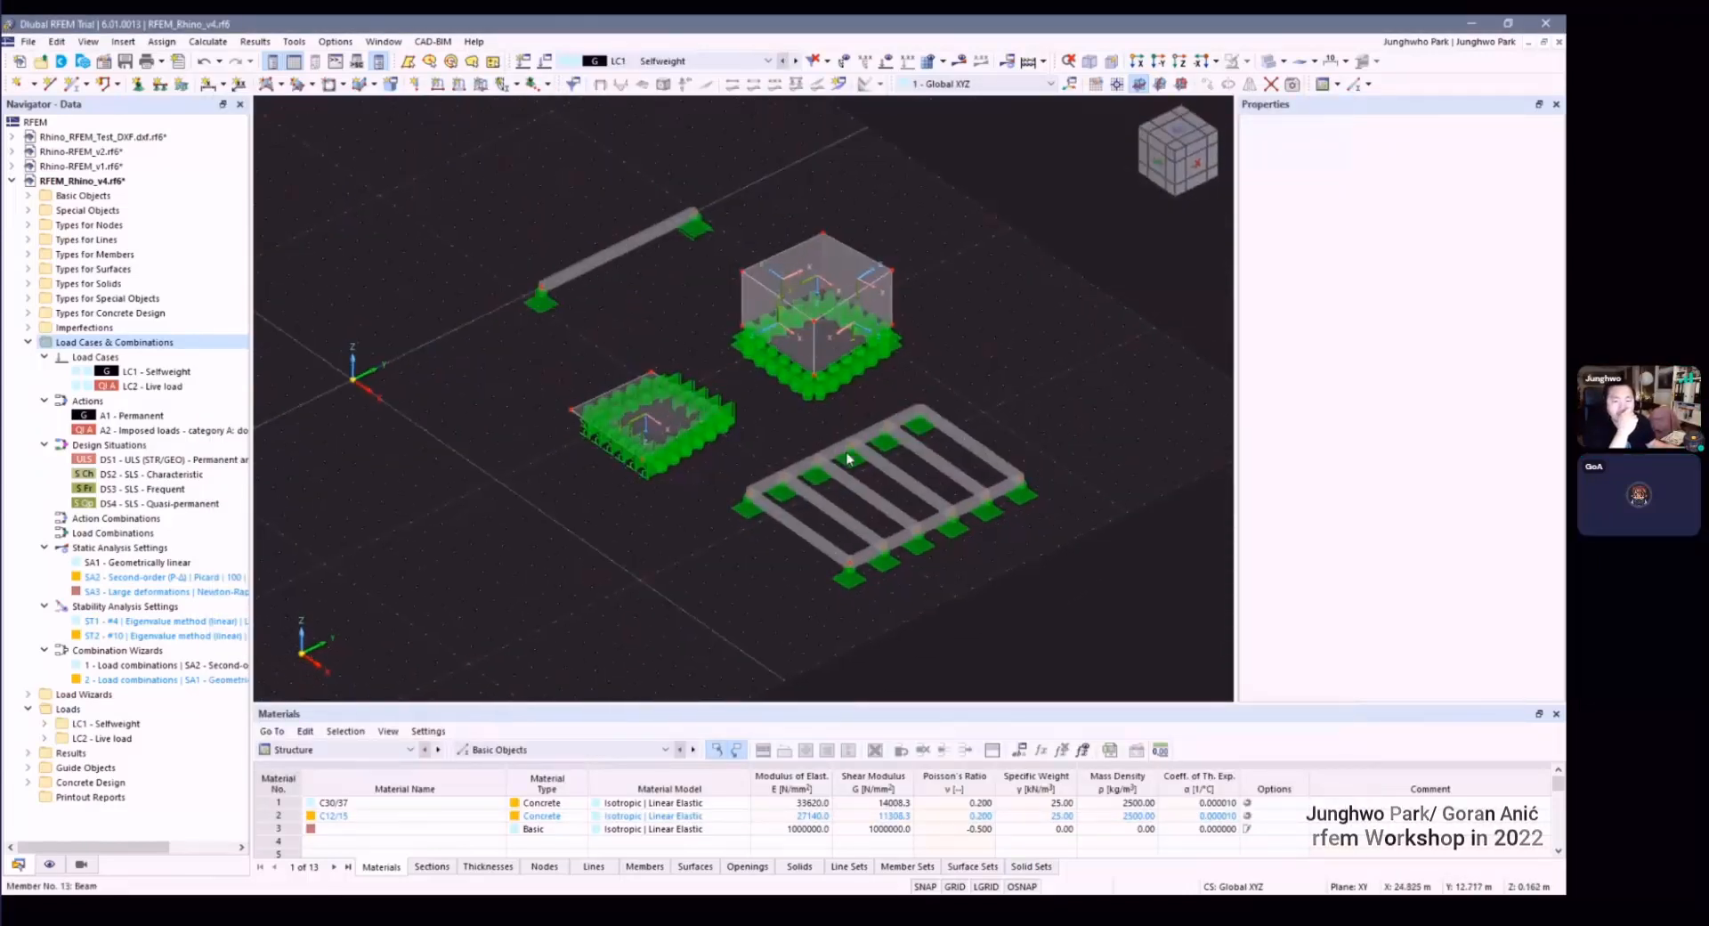
pyautogui.scroll(2, 729, 362)
pyautogui.scroll(-2, 730, 365)
pyautogui.keyDown('ctrl'); pyautogui.moveTo(641, 384); pyautogui.dragTo(402, 338, button='middle'); pyautogui.keyUp('ctrl')
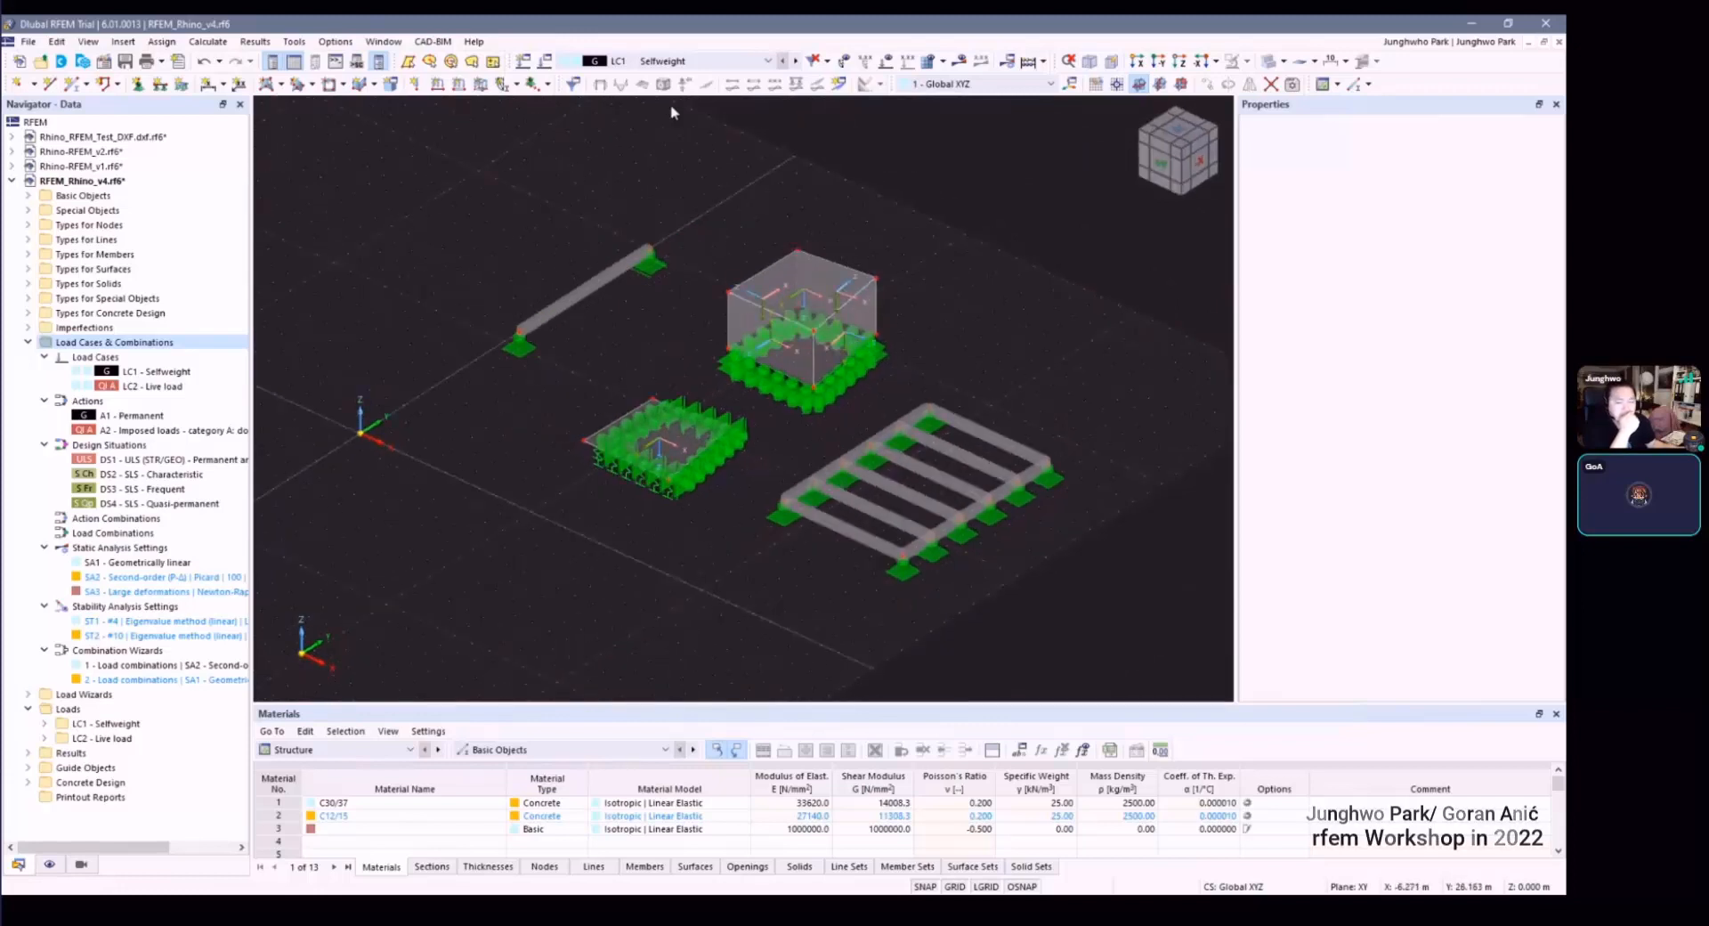
# Step: Choose LC1 Selfweight as the active load case and expand the load types available under it
pyautogui.click(691, 62)
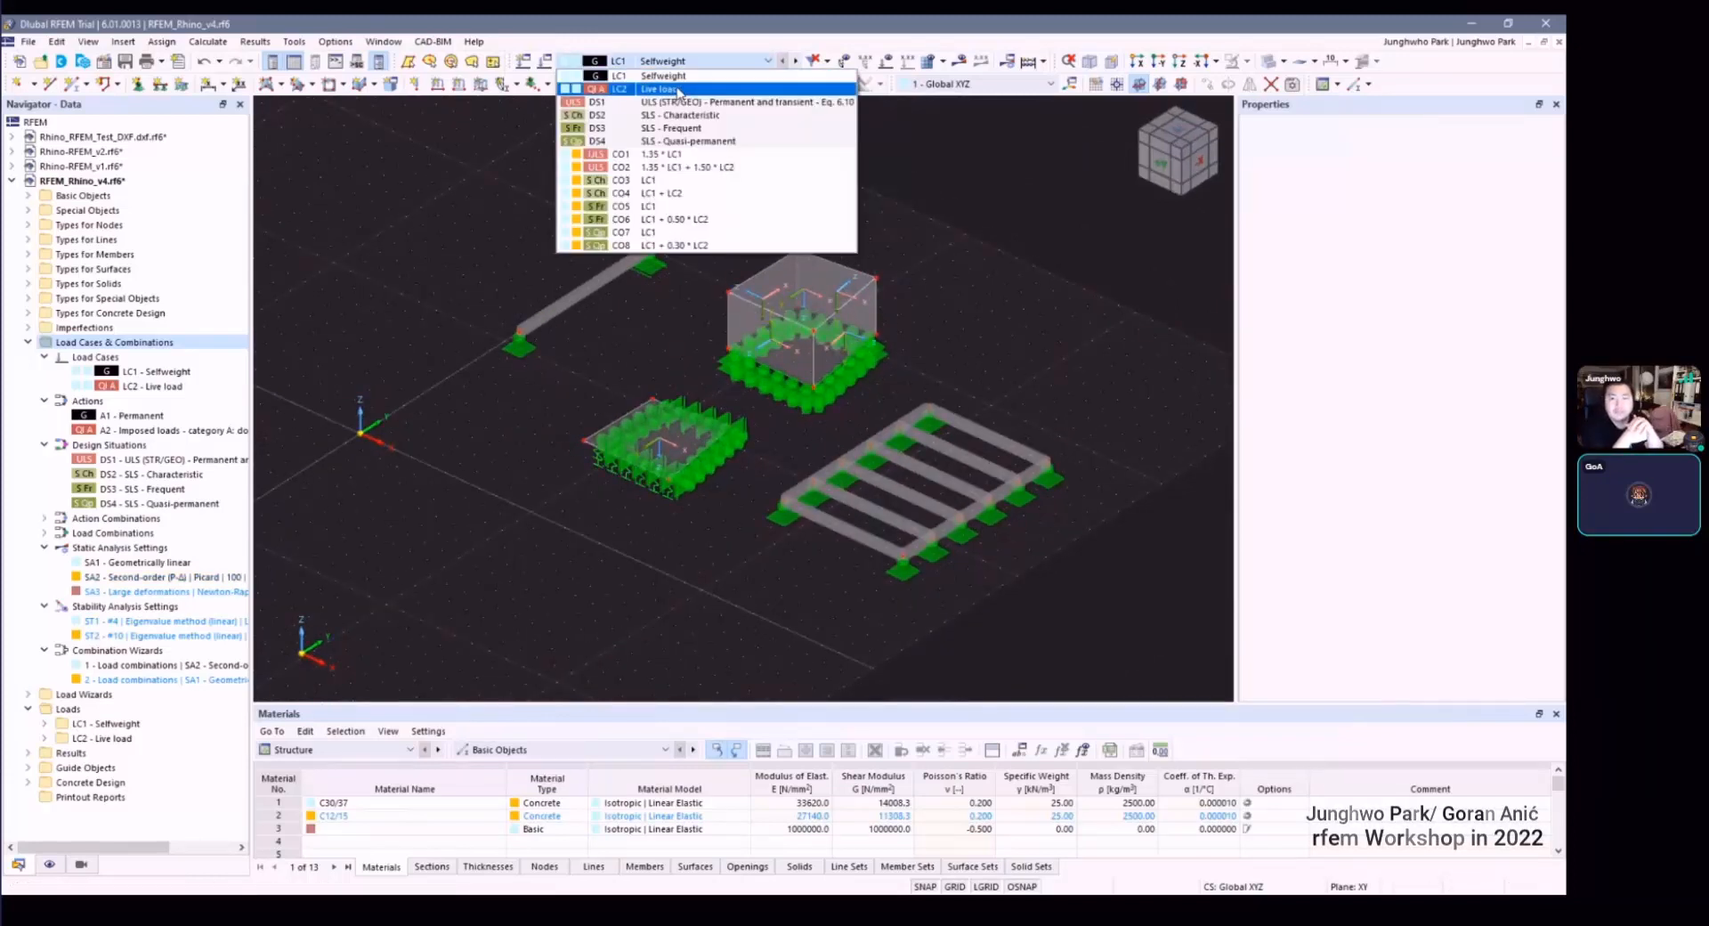
pyautogui.click(687, 73)
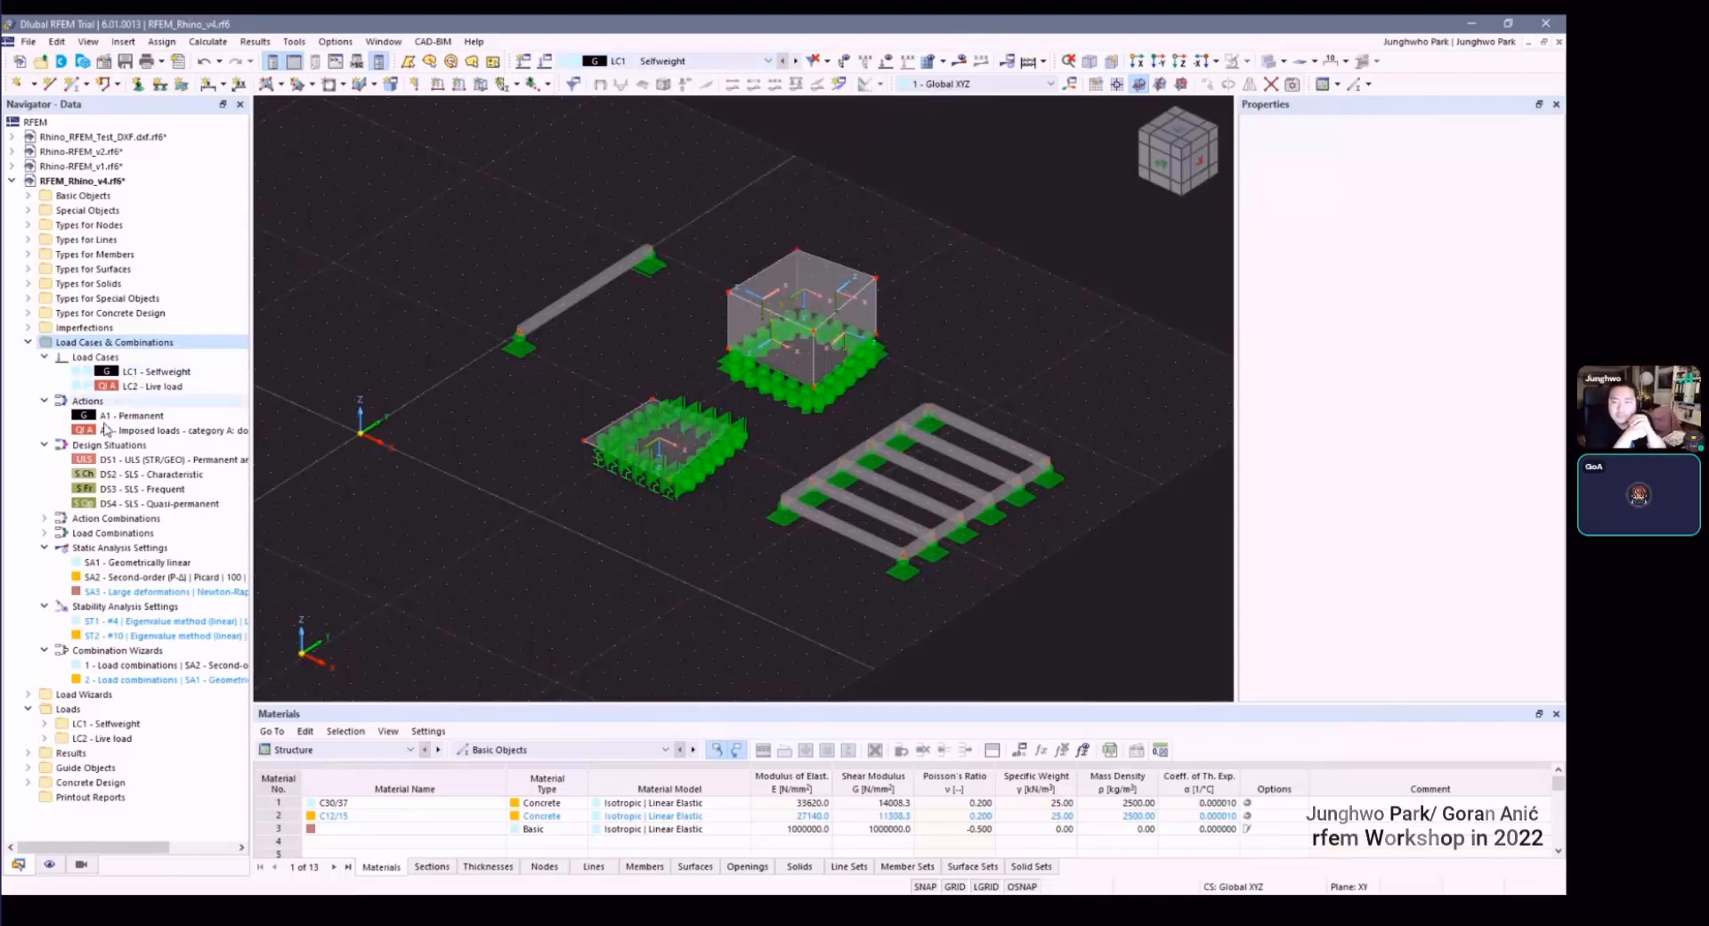
pyautogui.click(44, 357)
pyautogui.click(28, 342)
pyautogui.click(28, 357)
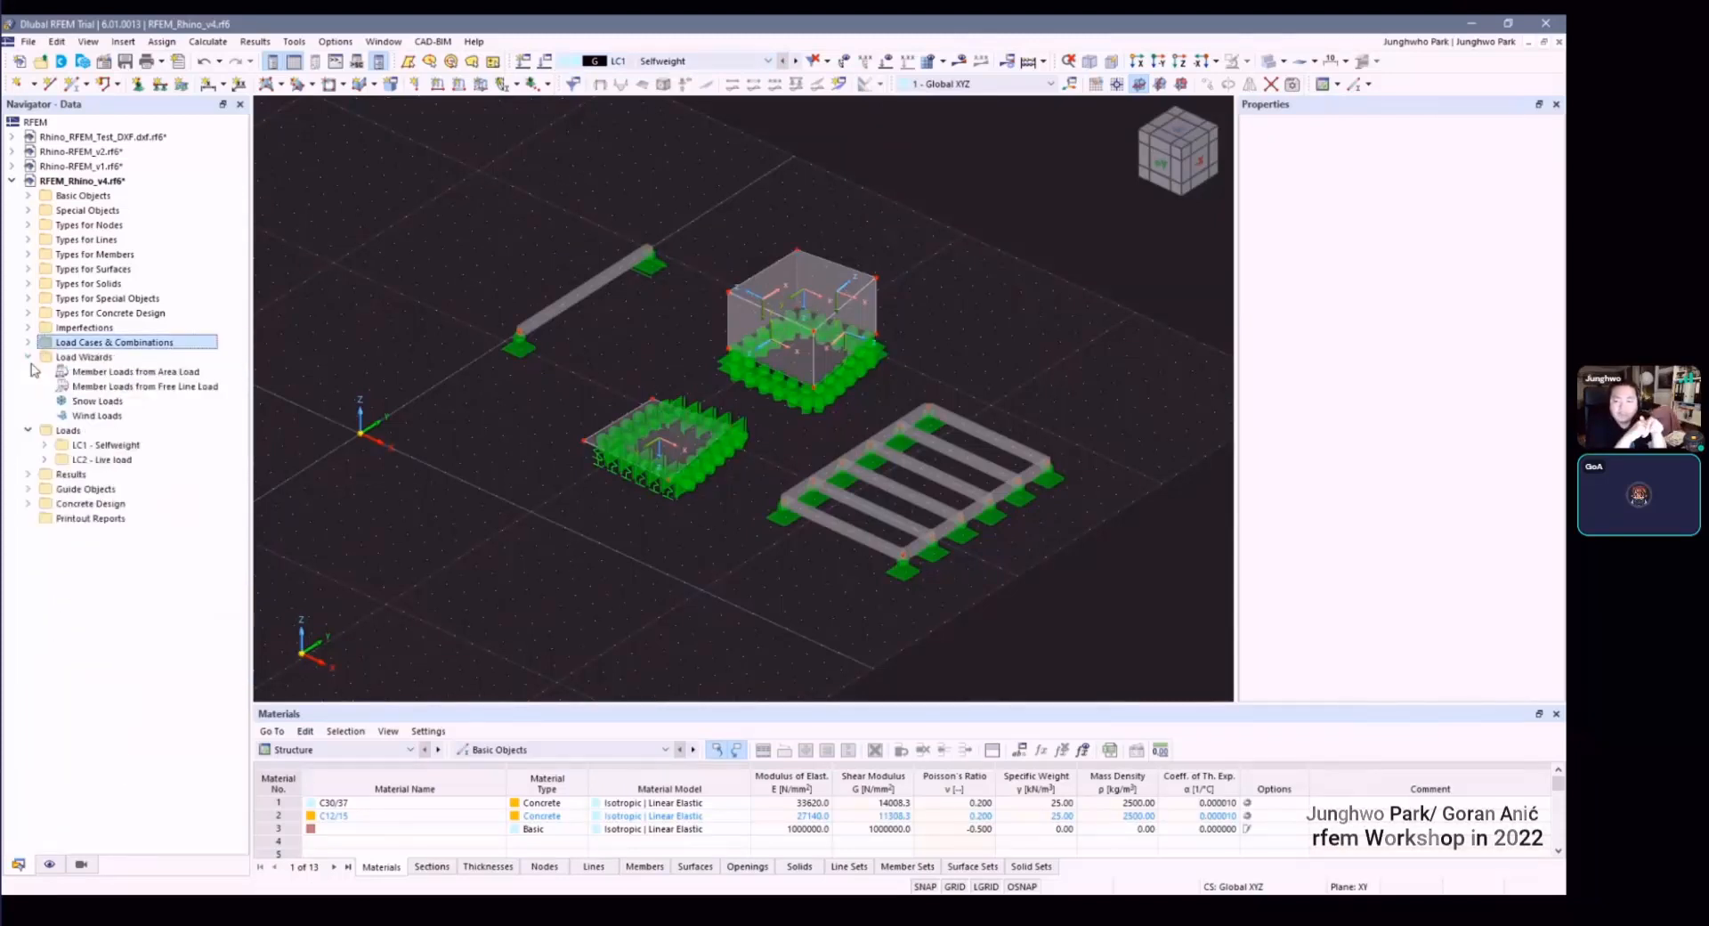
pyautogui.click(45, 446)
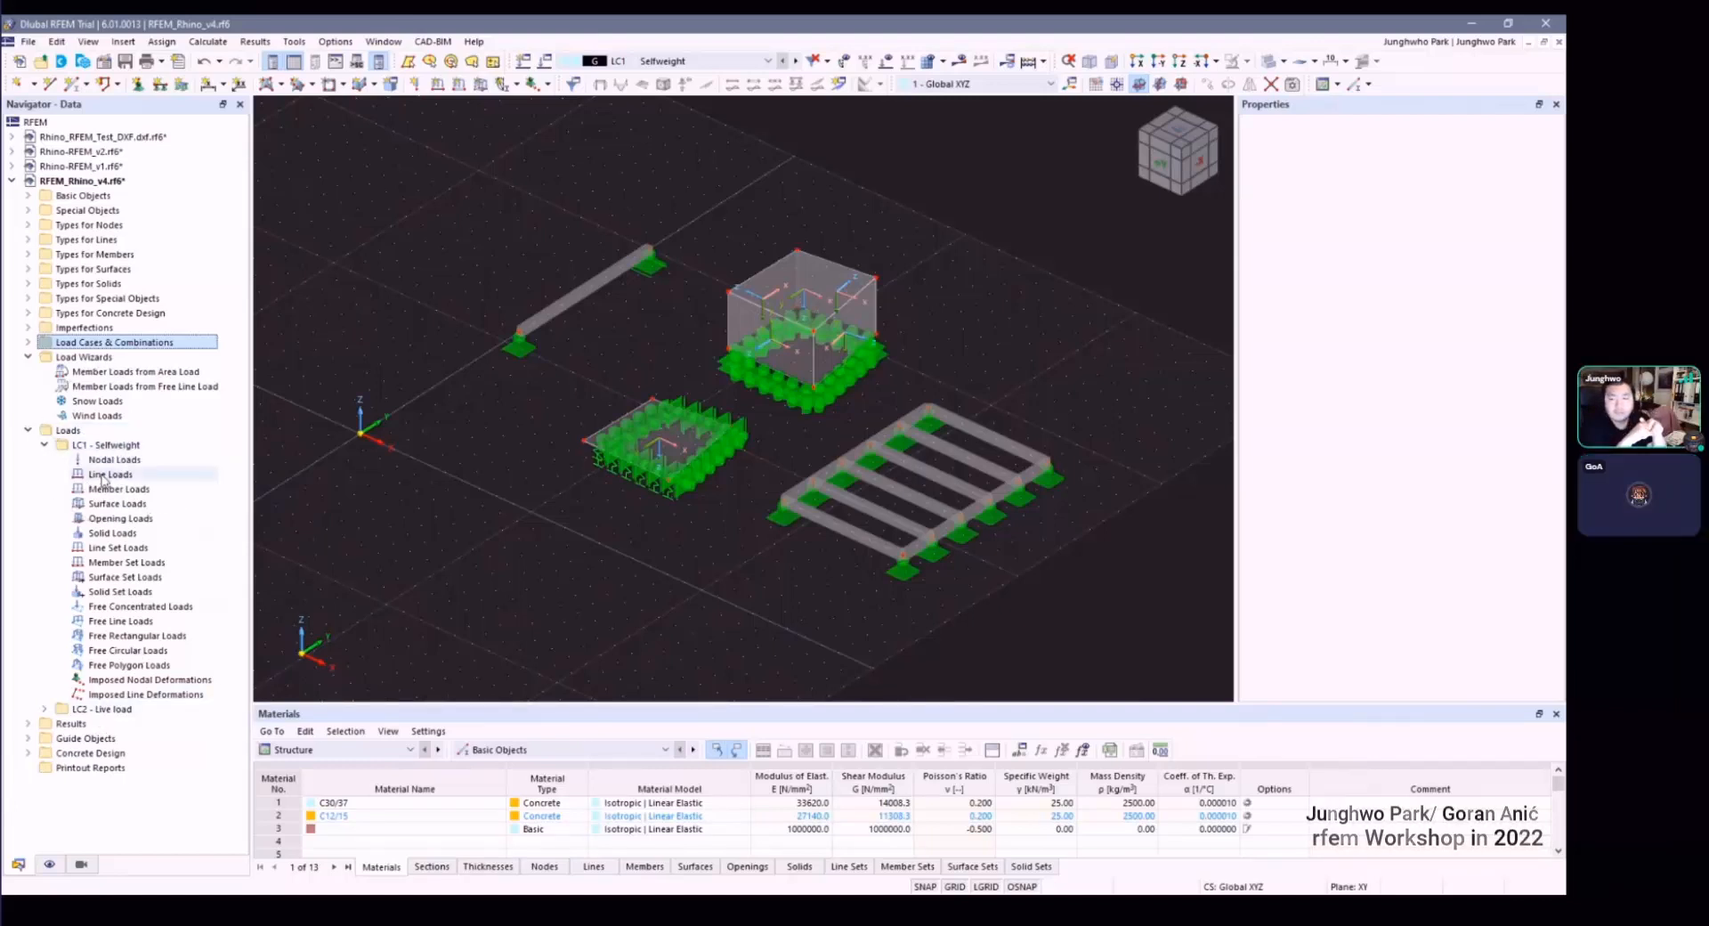
# Step: Create a new member load in LC1 Selfweight and assign it to member 1, the single standalone beam
pyautogui.rightClick(125, 478)
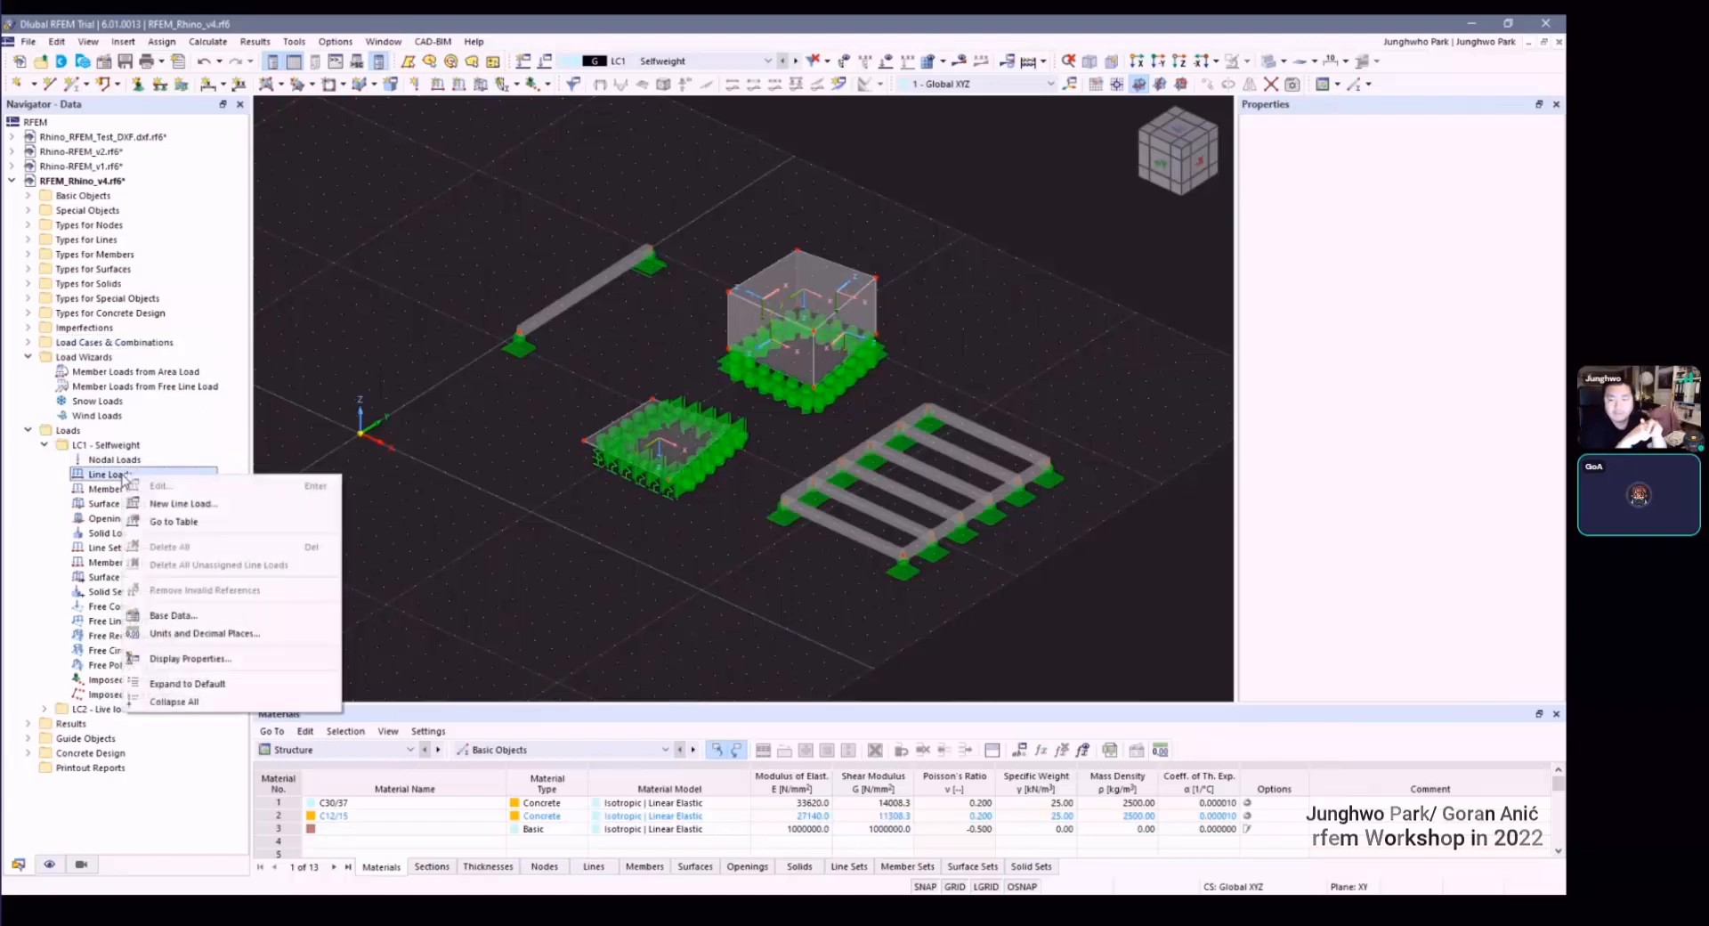
pyautogui.click(116, 492)
pyautogui.rightClick(117, 493)
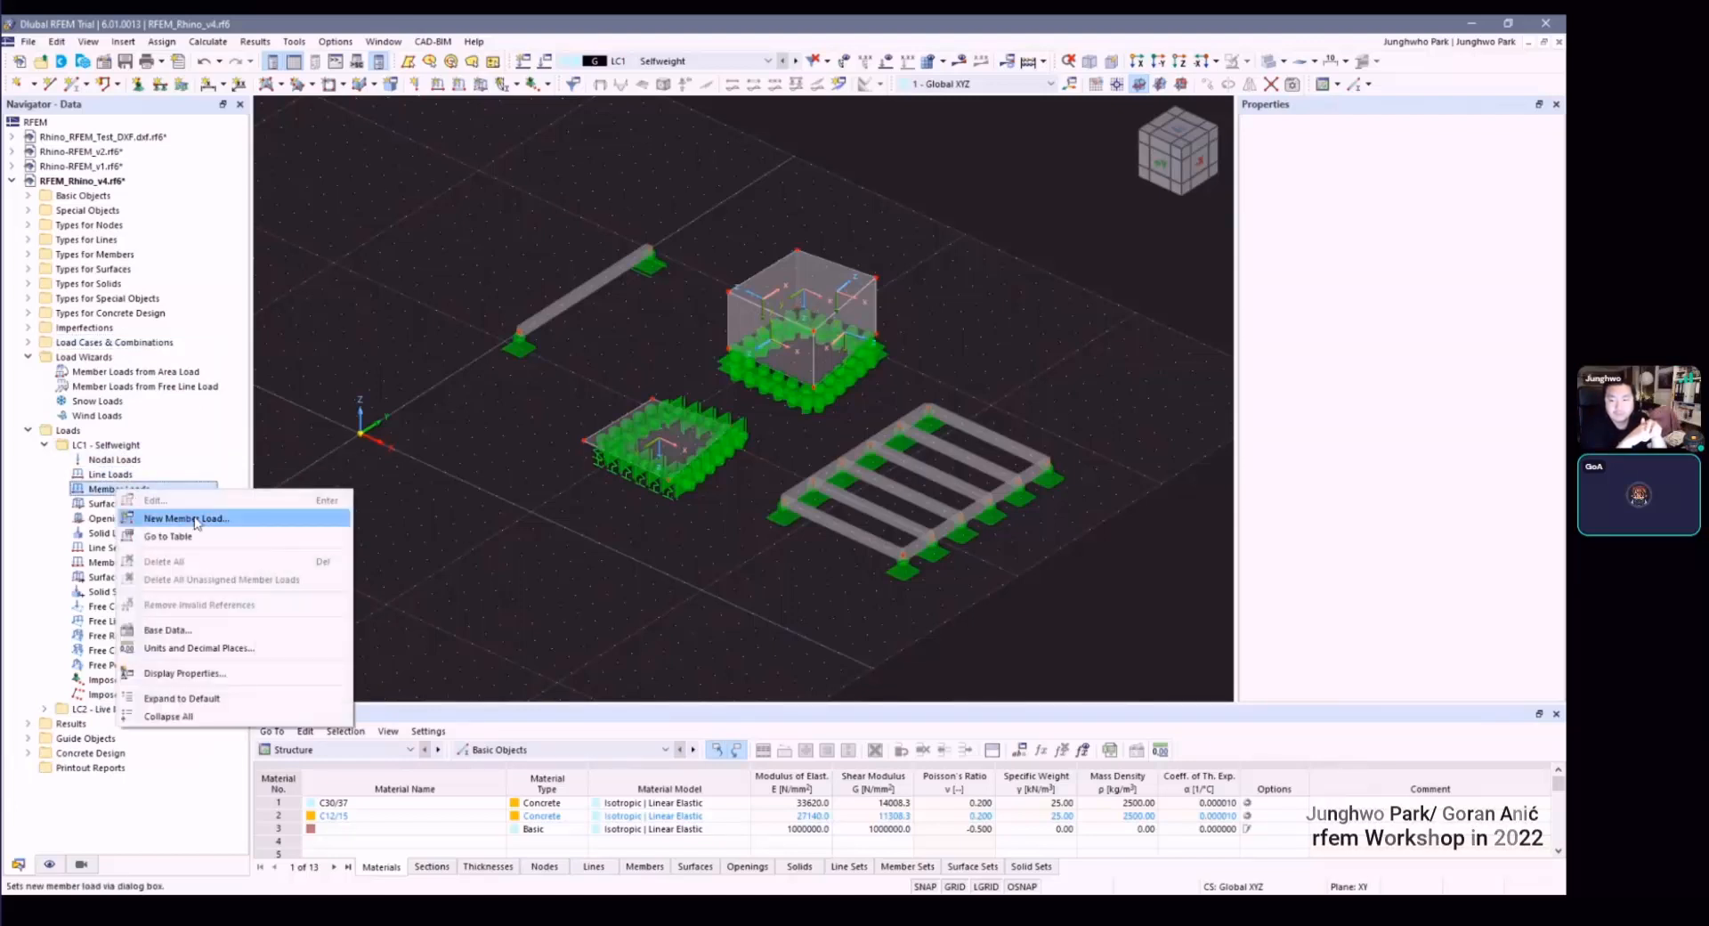
pyautogui.click(188, 515)
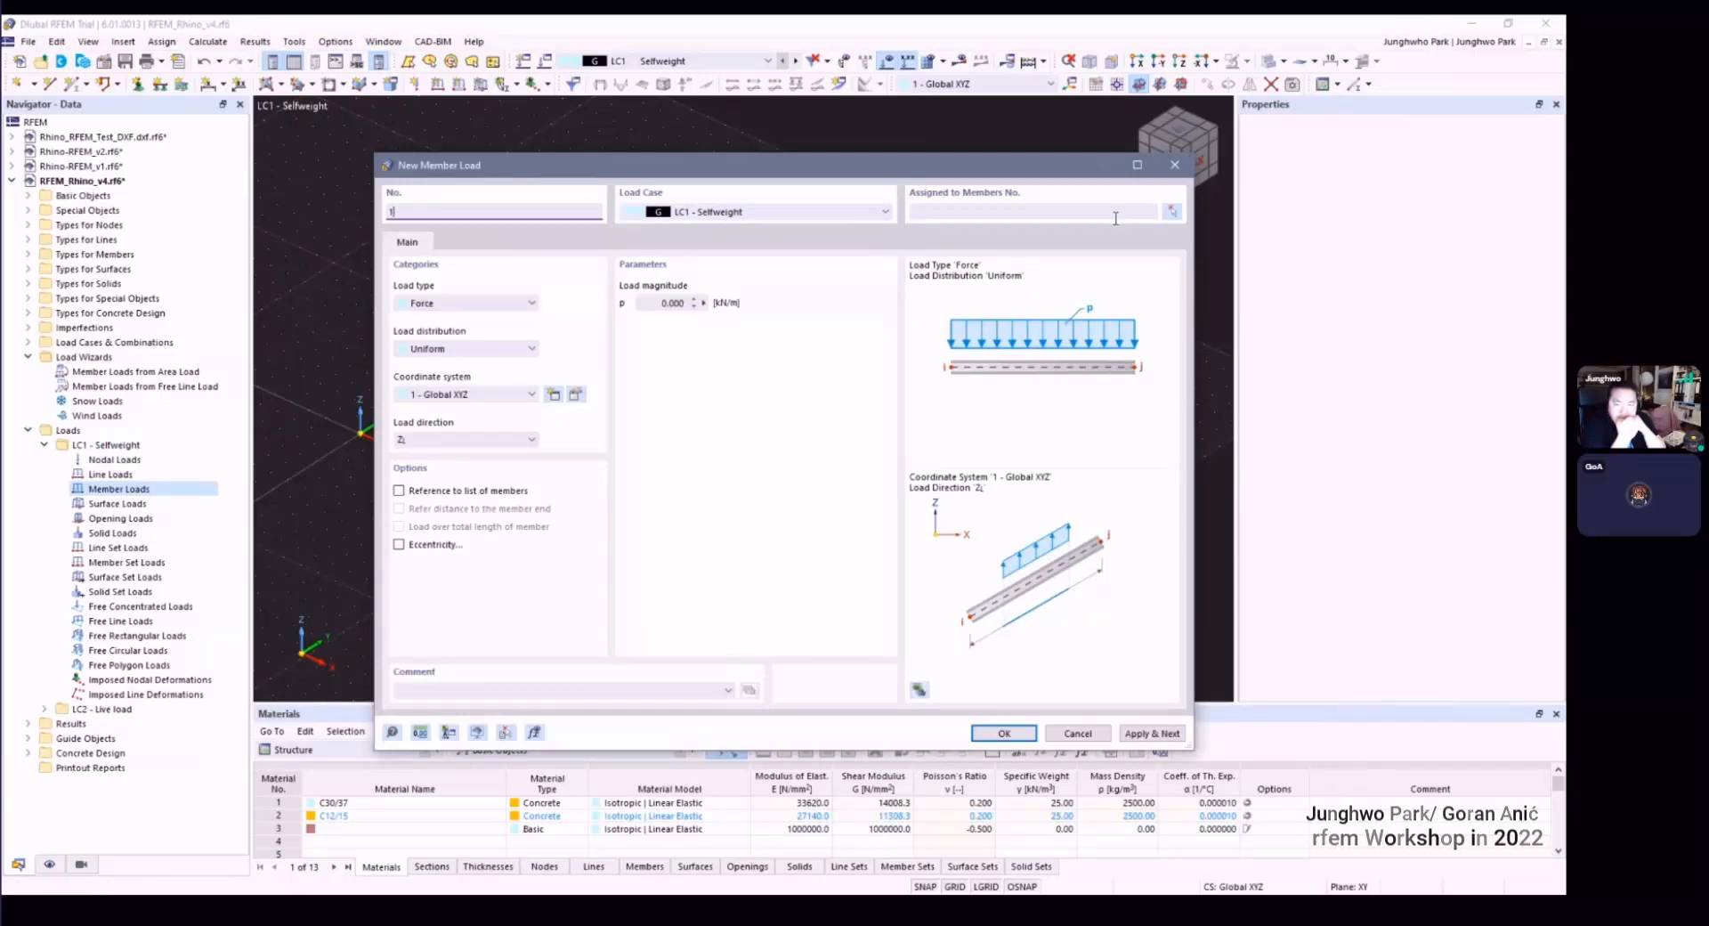
pyautogui.click(1172, 211)
pyautogui.click(585, 291)
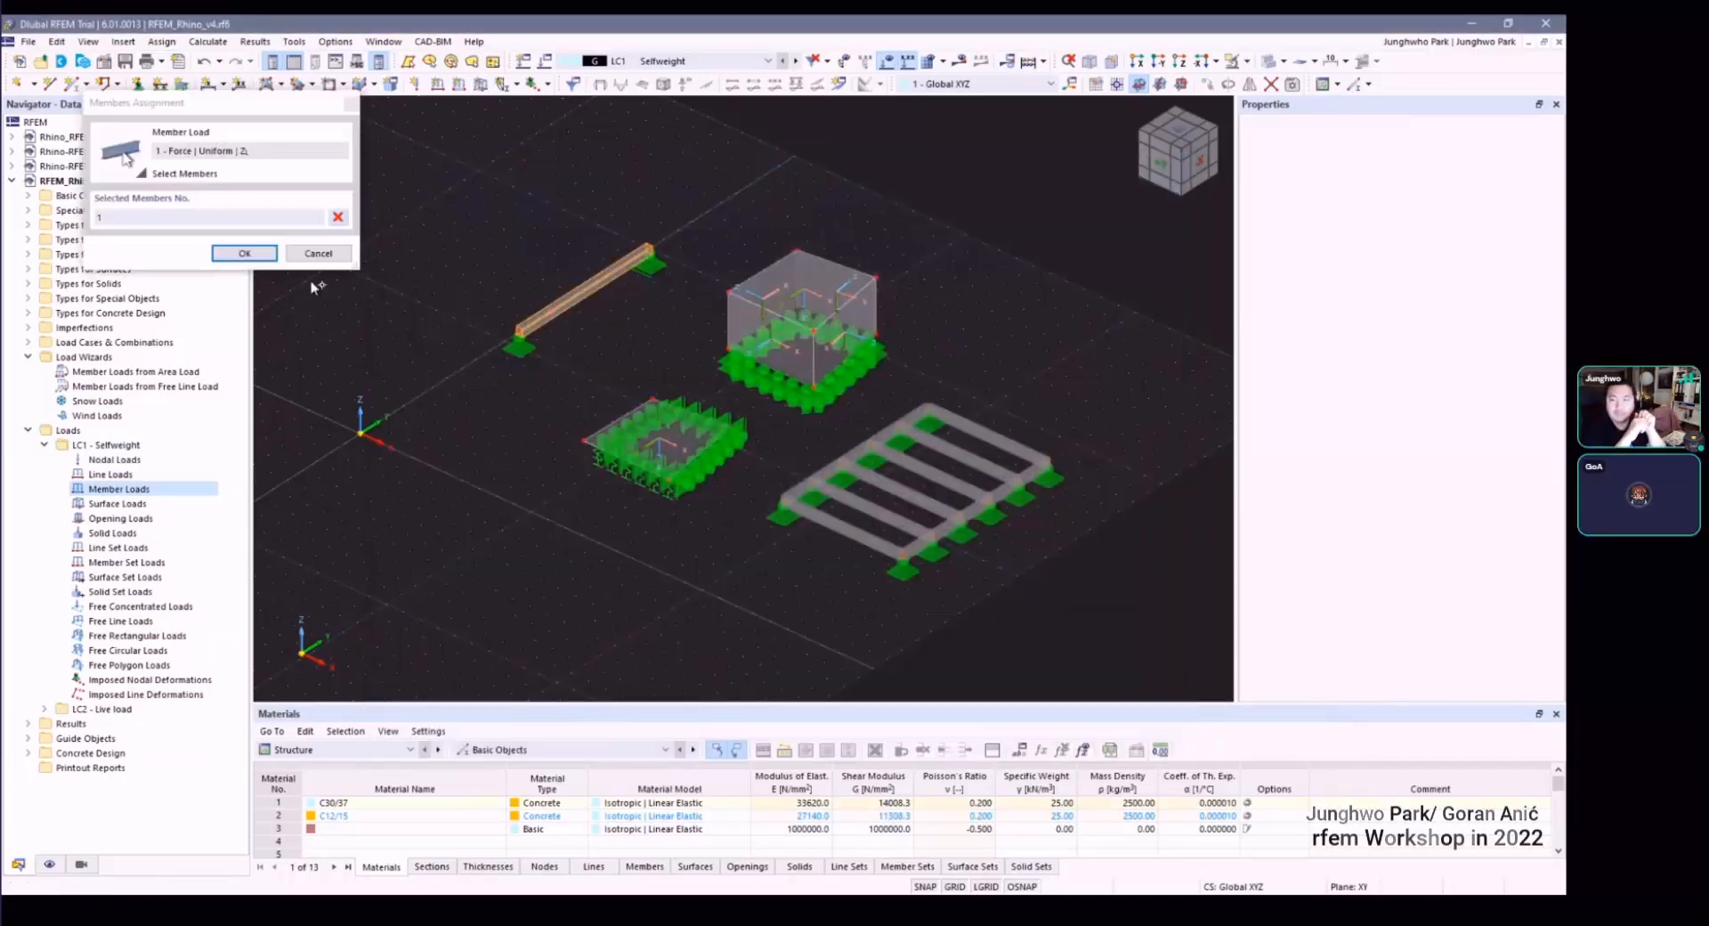
pyautogui.click(258, 254)
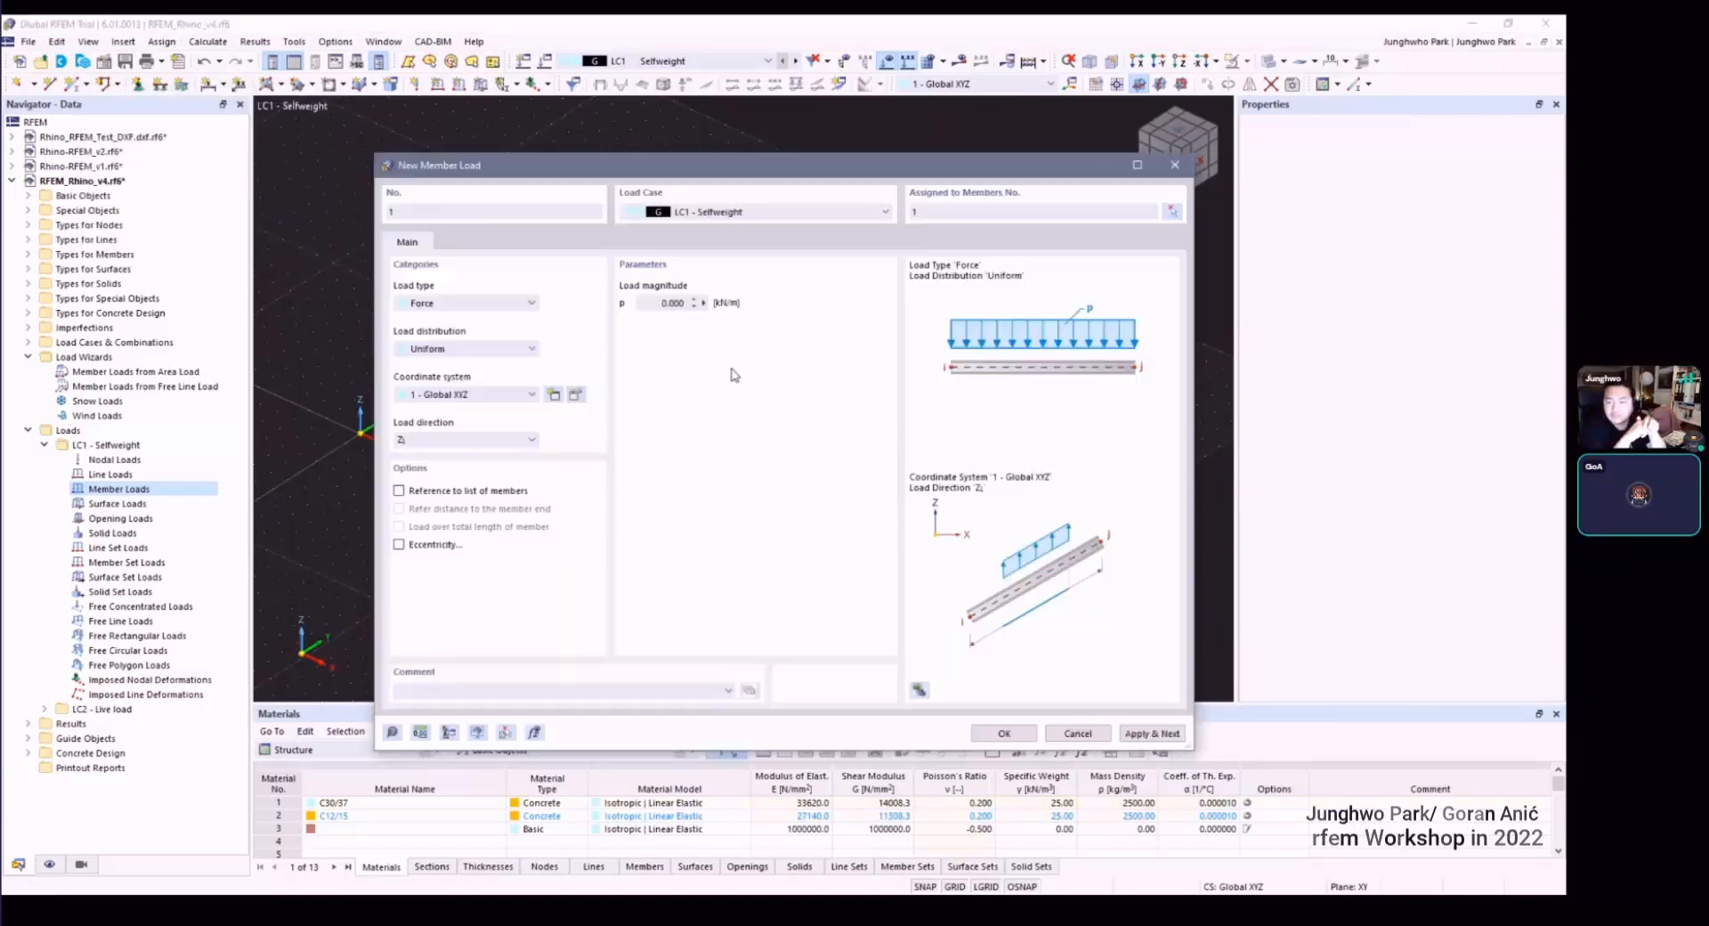
# Step: Review the load type, load distribution and load case options of the new member load, keeping Force, Uniform and LC1 Selfweight
pyautogui.click(521, 304)
pyautogui.click(472, 306)
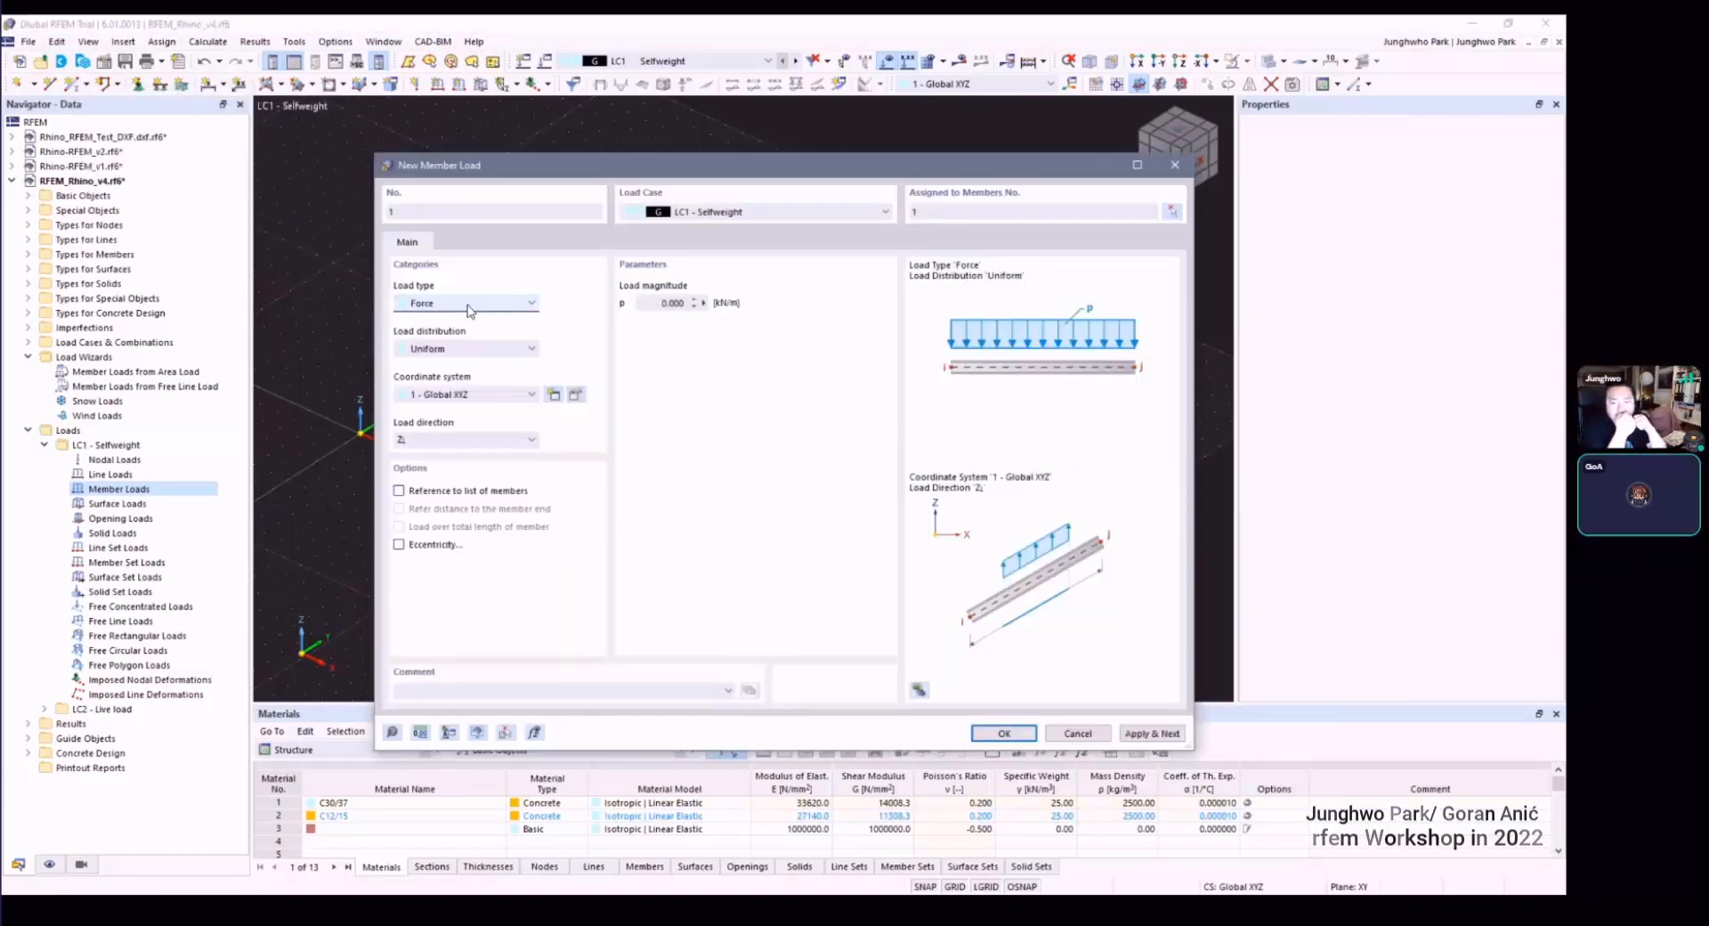
pyautogui.click(470, 349)
pyautogui.click(515, 351)
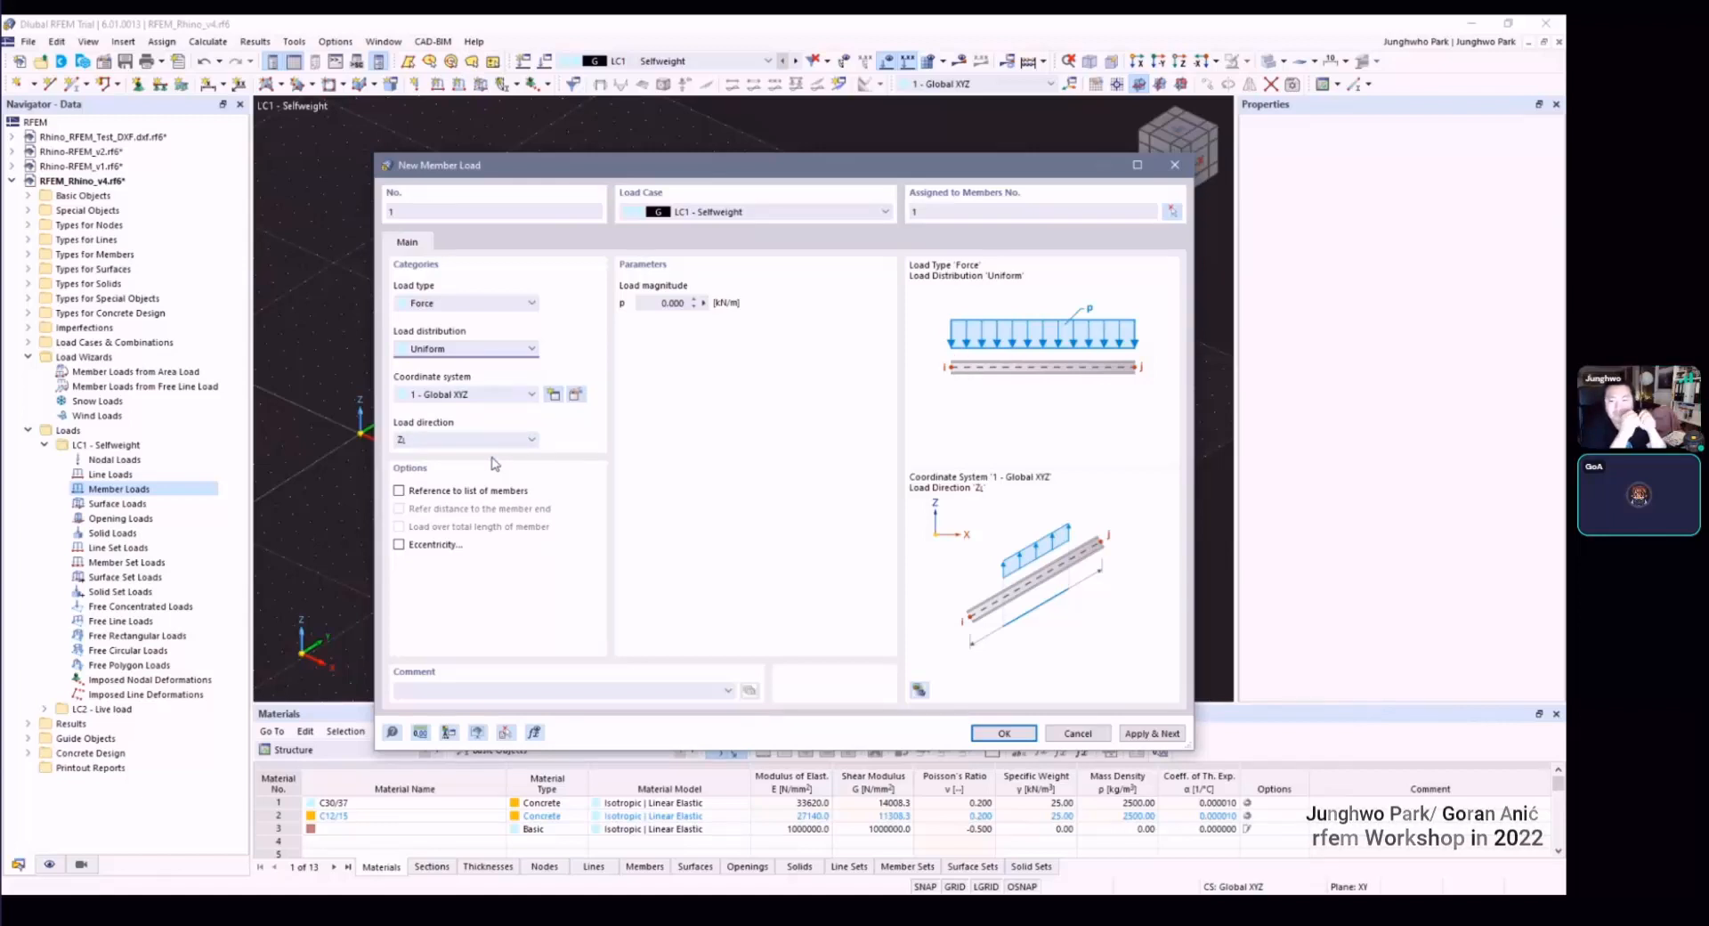
pyautogui.click(660, 304)
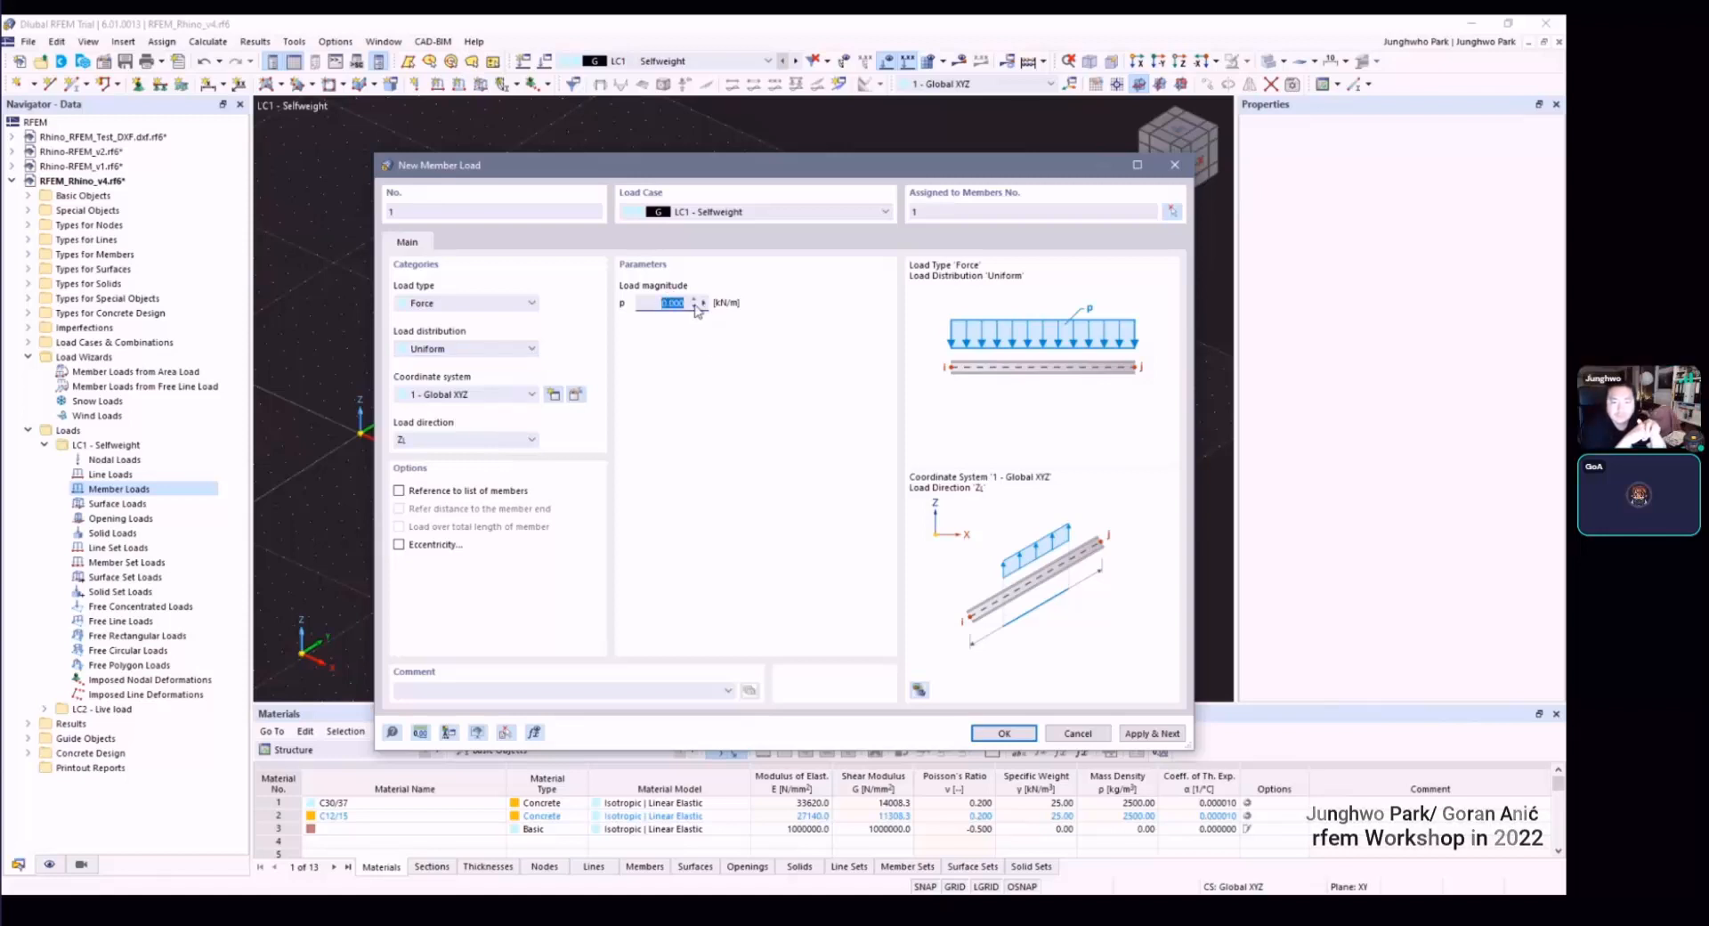
pyautogui.click(723, 214)
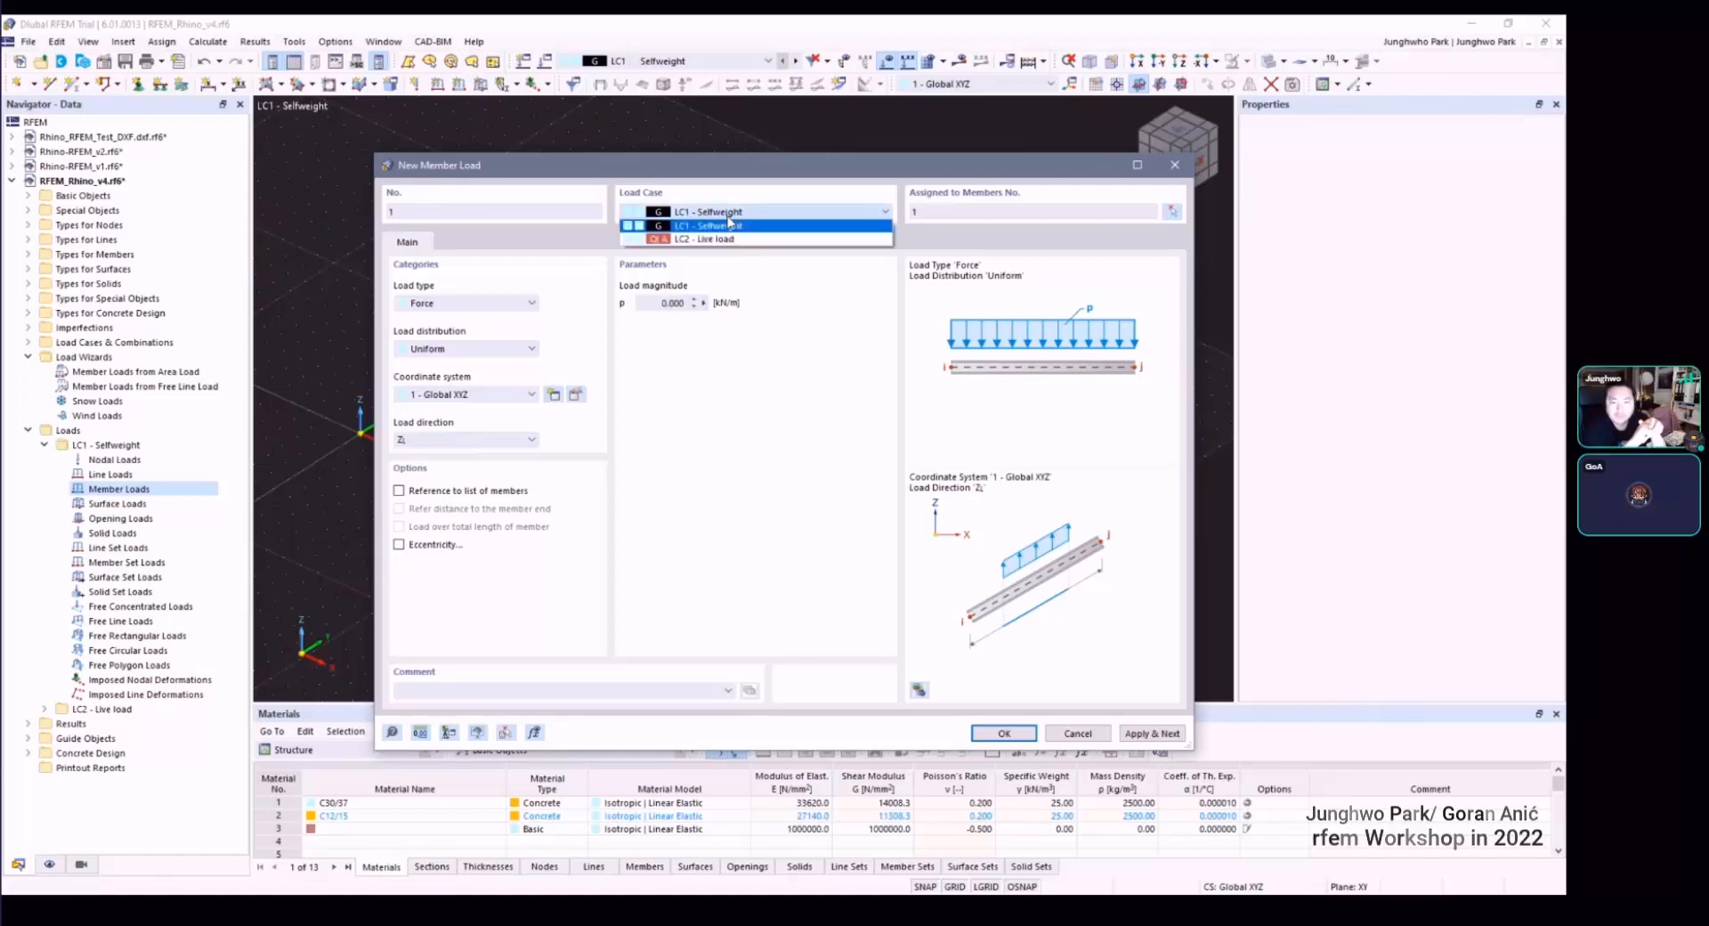
pyautogui.click(729, 222)
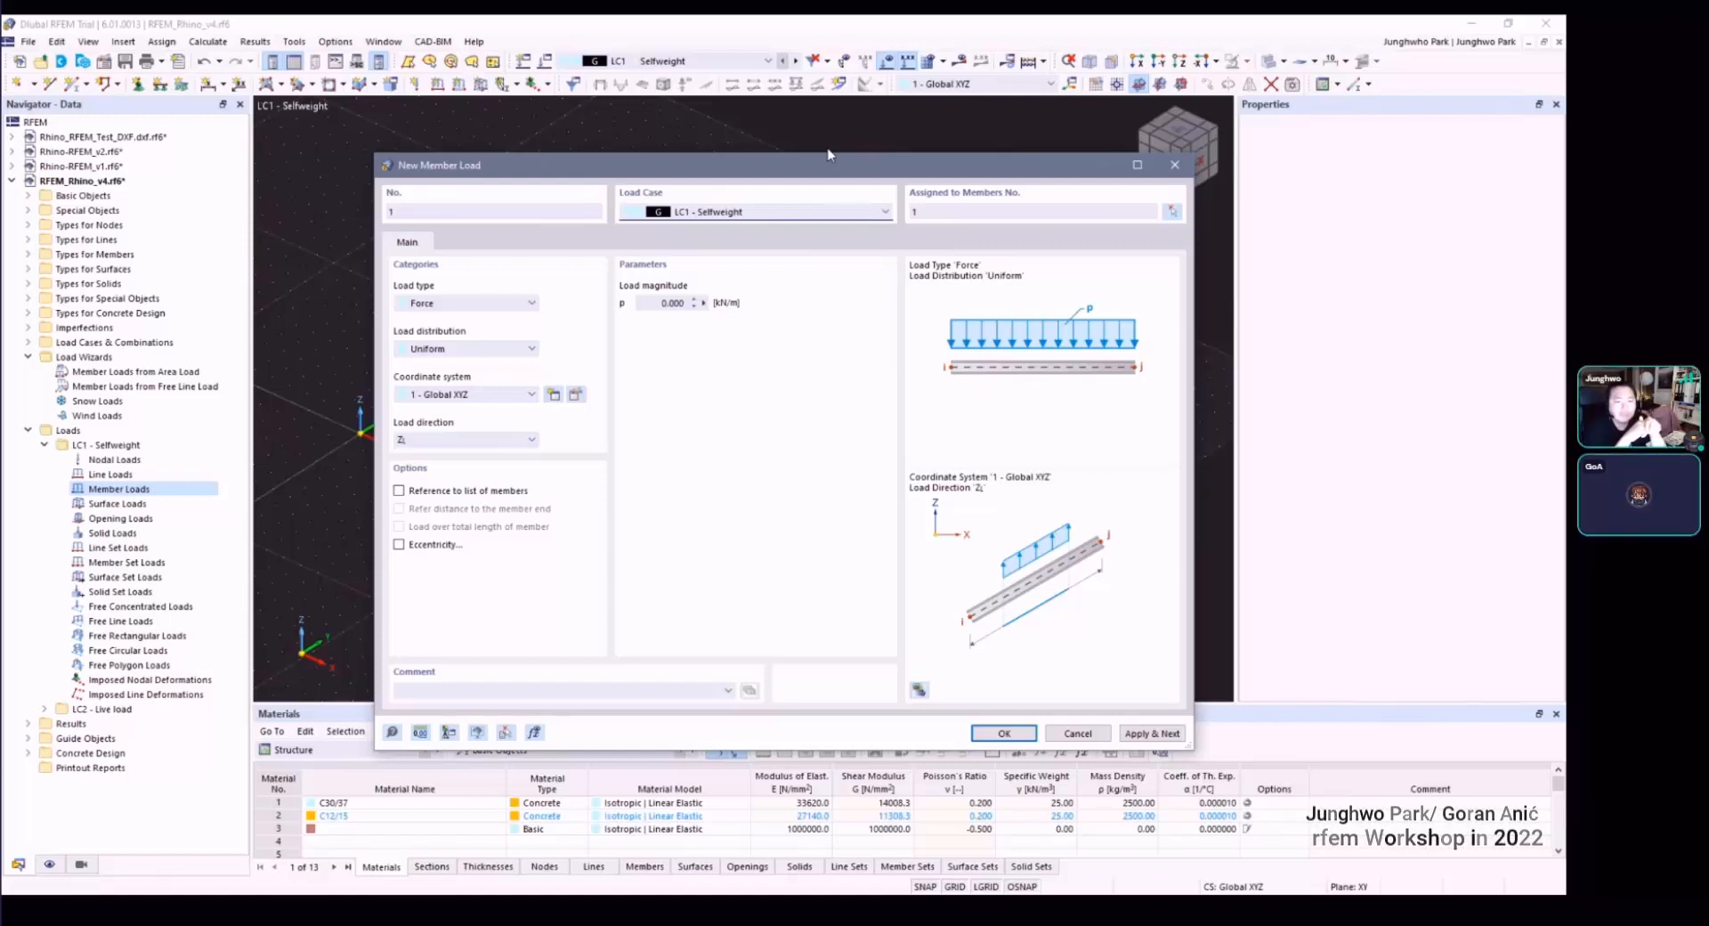
# Step: Set the load magnitude to 1.000 kN/m and create the member load on the standalone beam
pyautogui.click(666, 302)
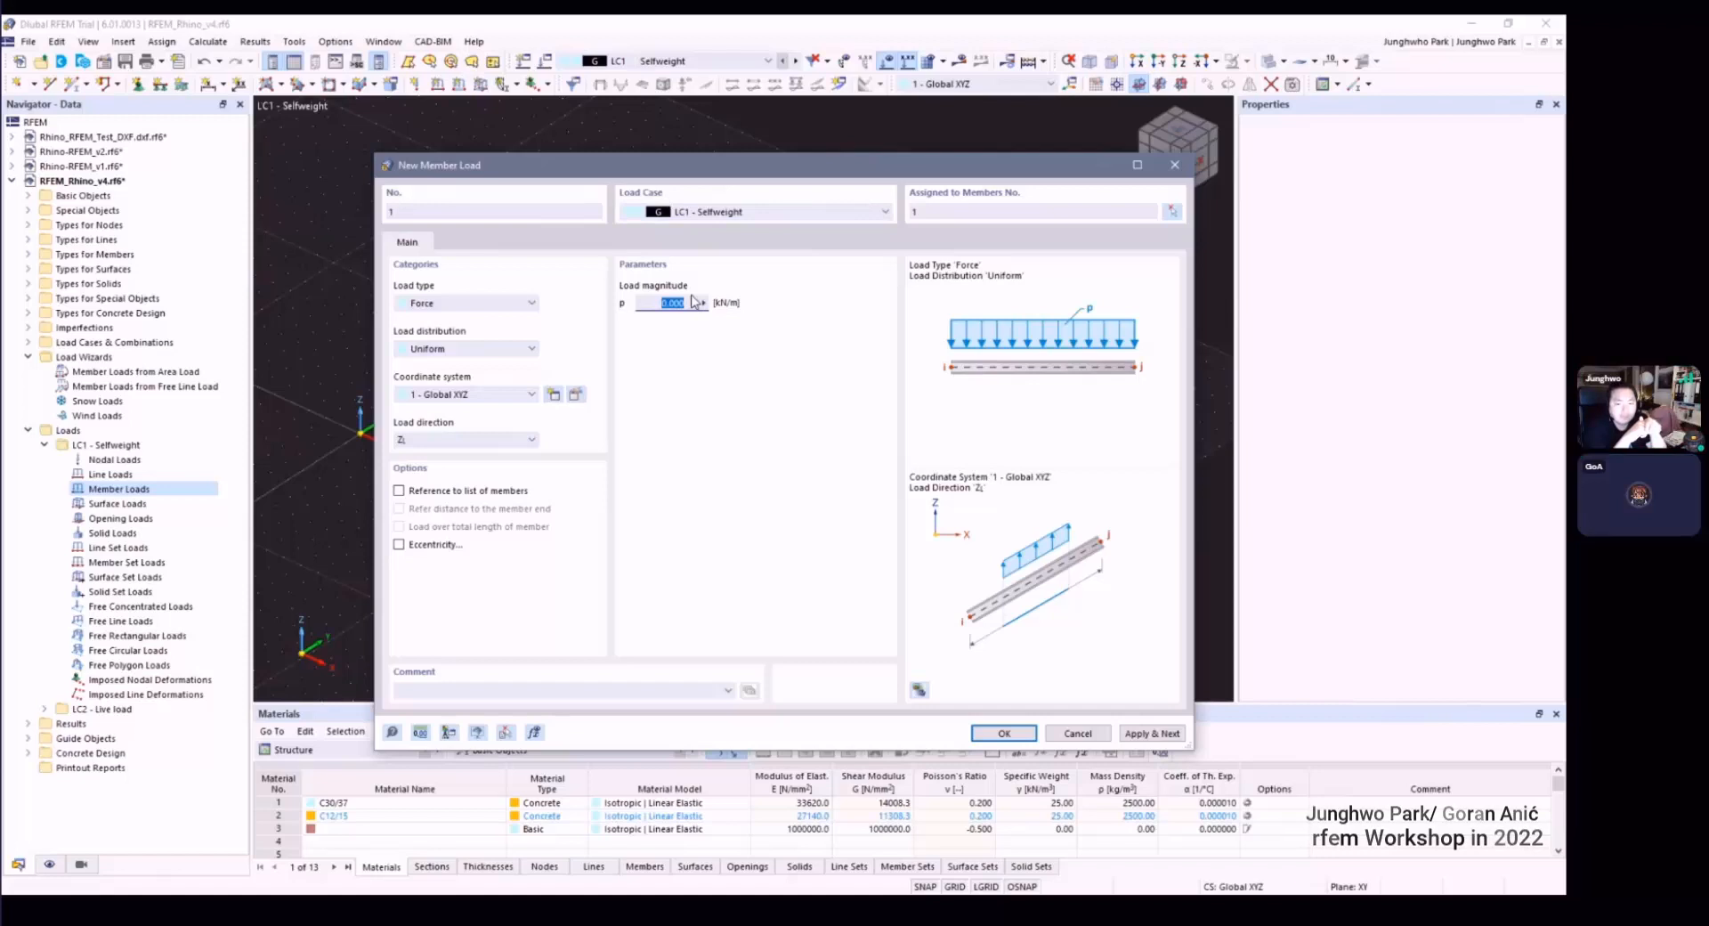
pyautogui.write('0')
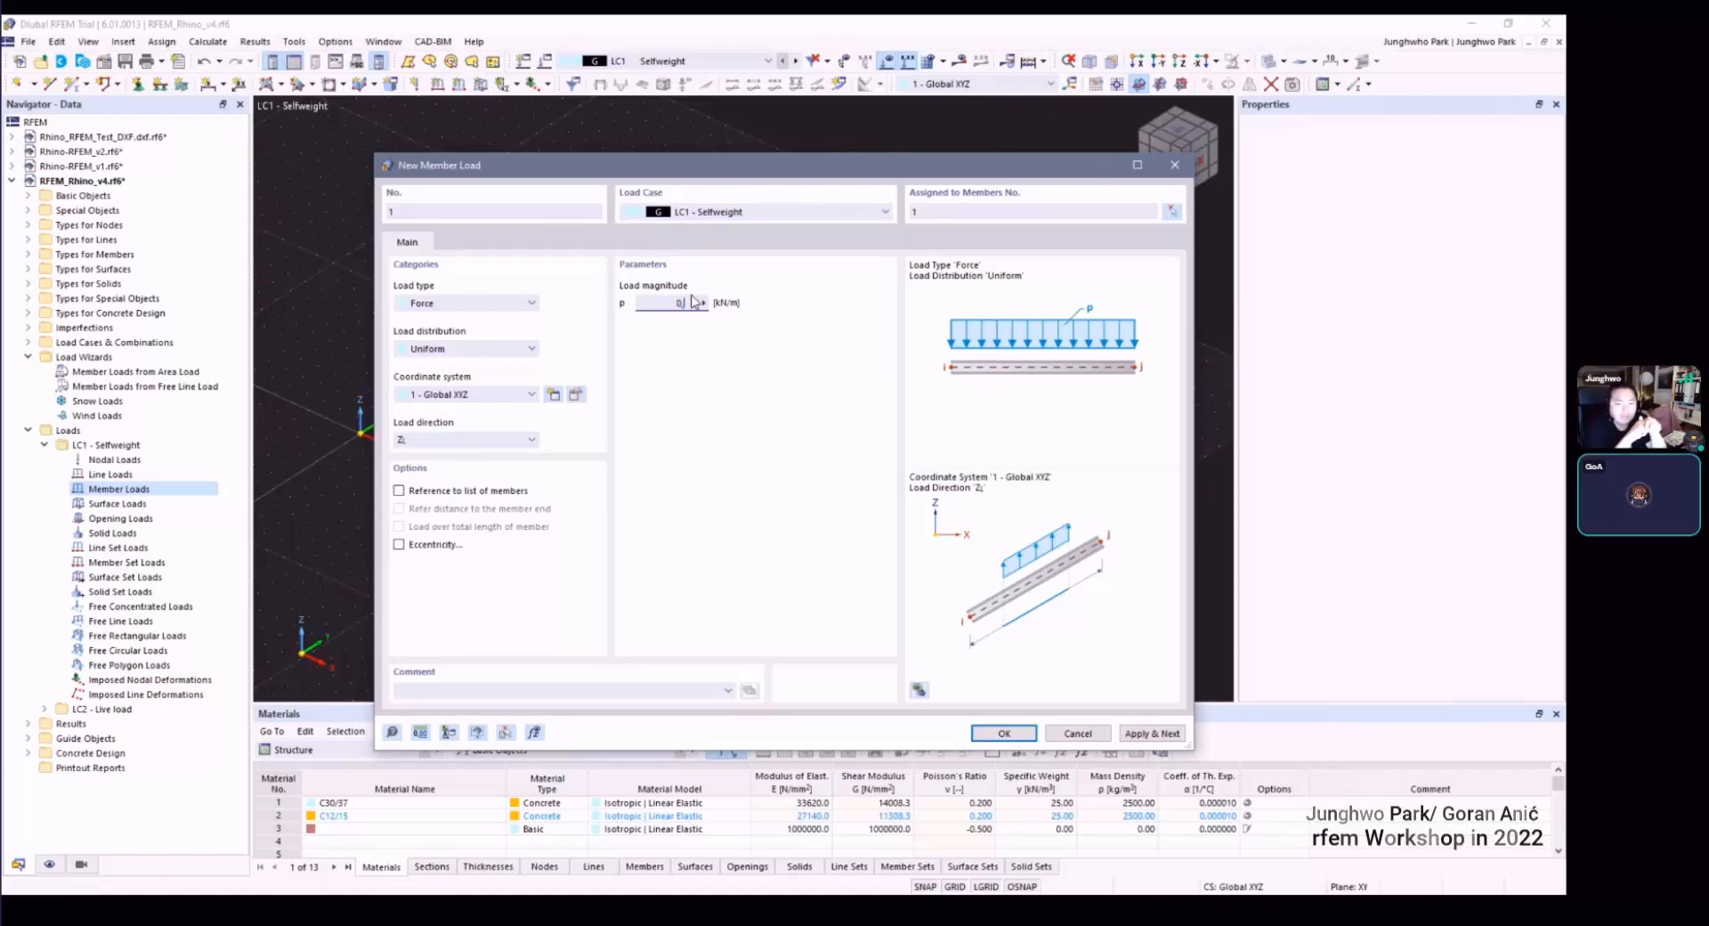
pyautogui.write('.')
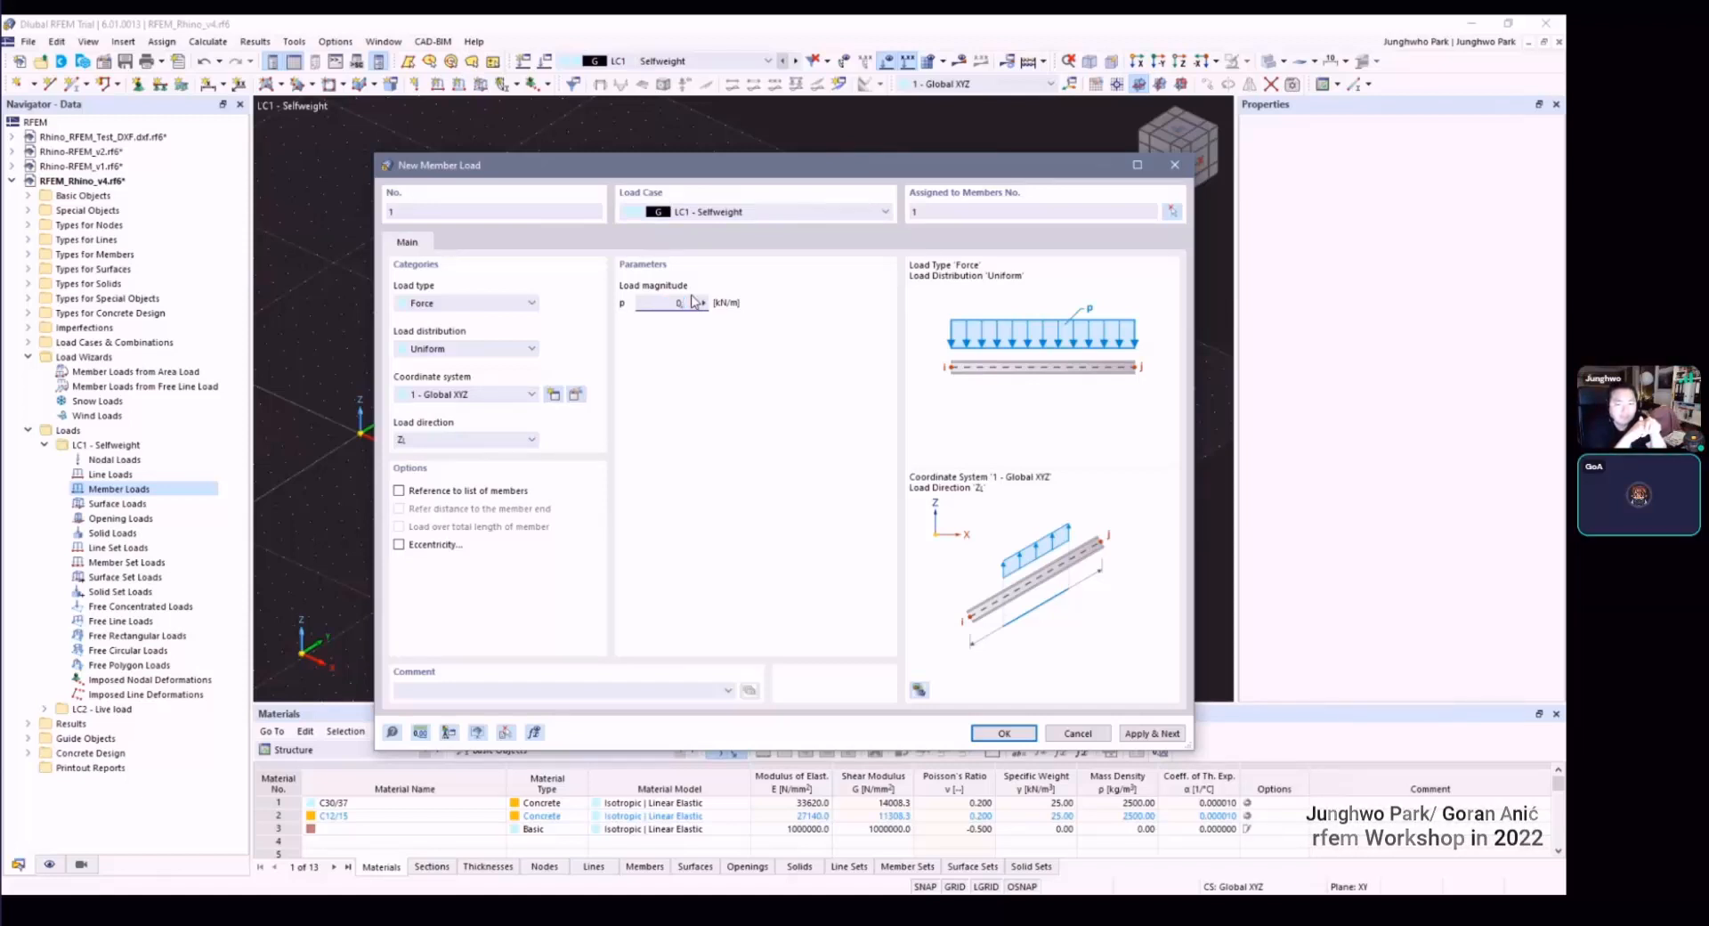
pyautogui.press('Tab')
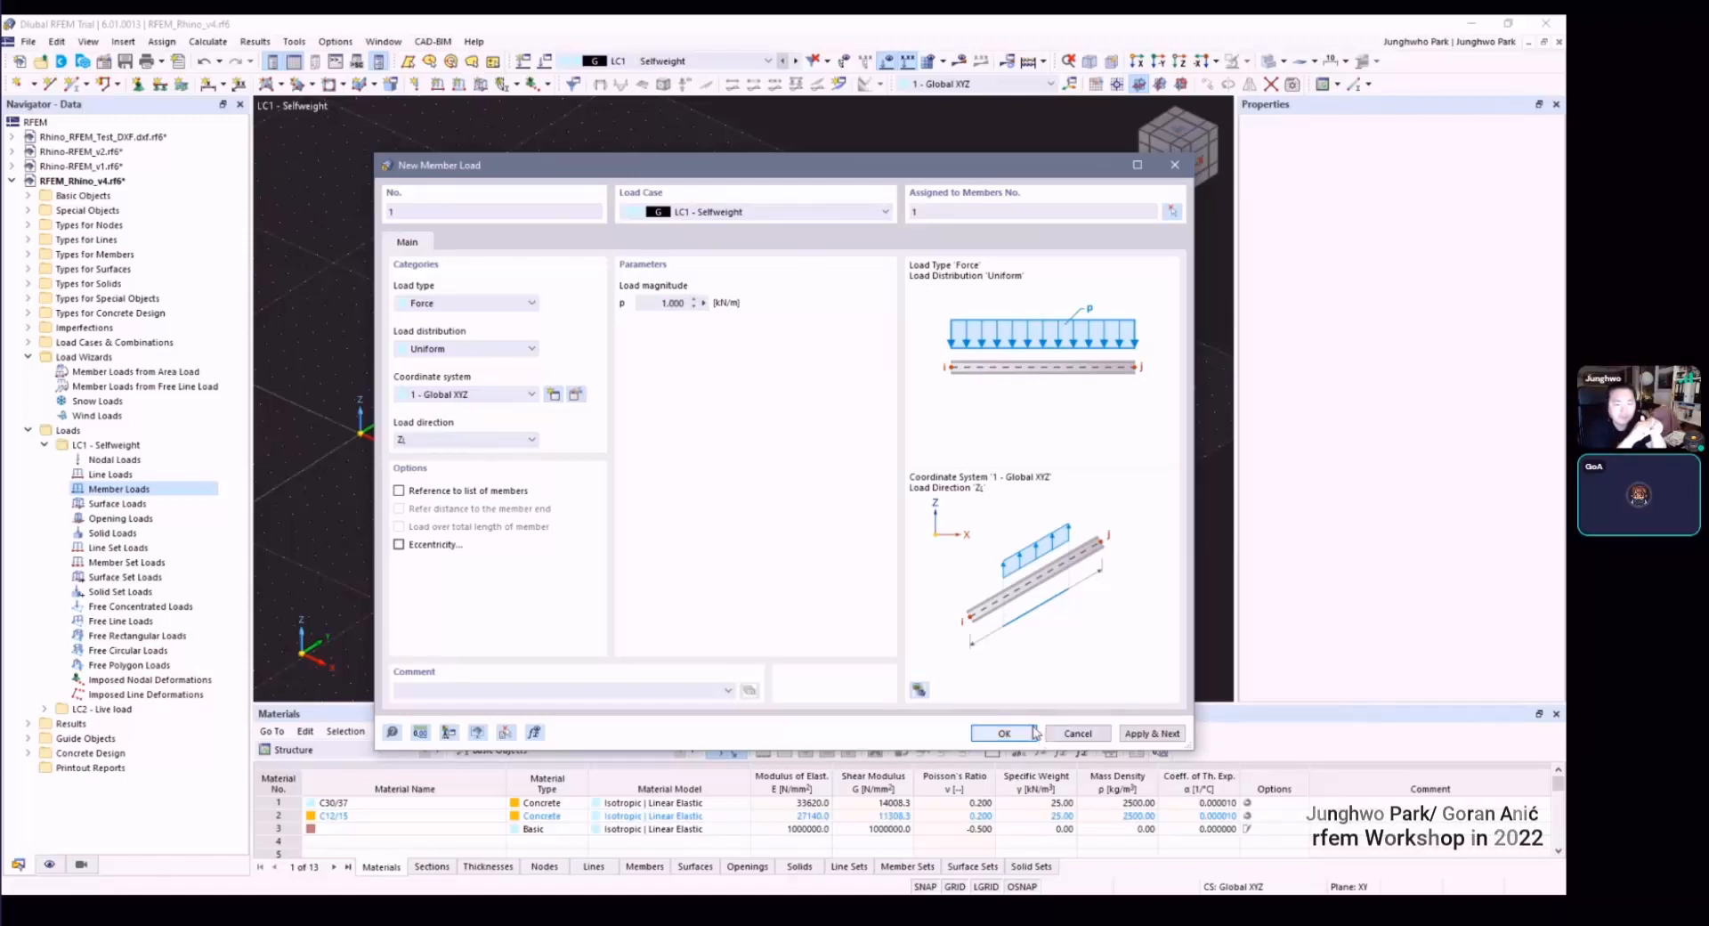
pyautogui.press('Return')
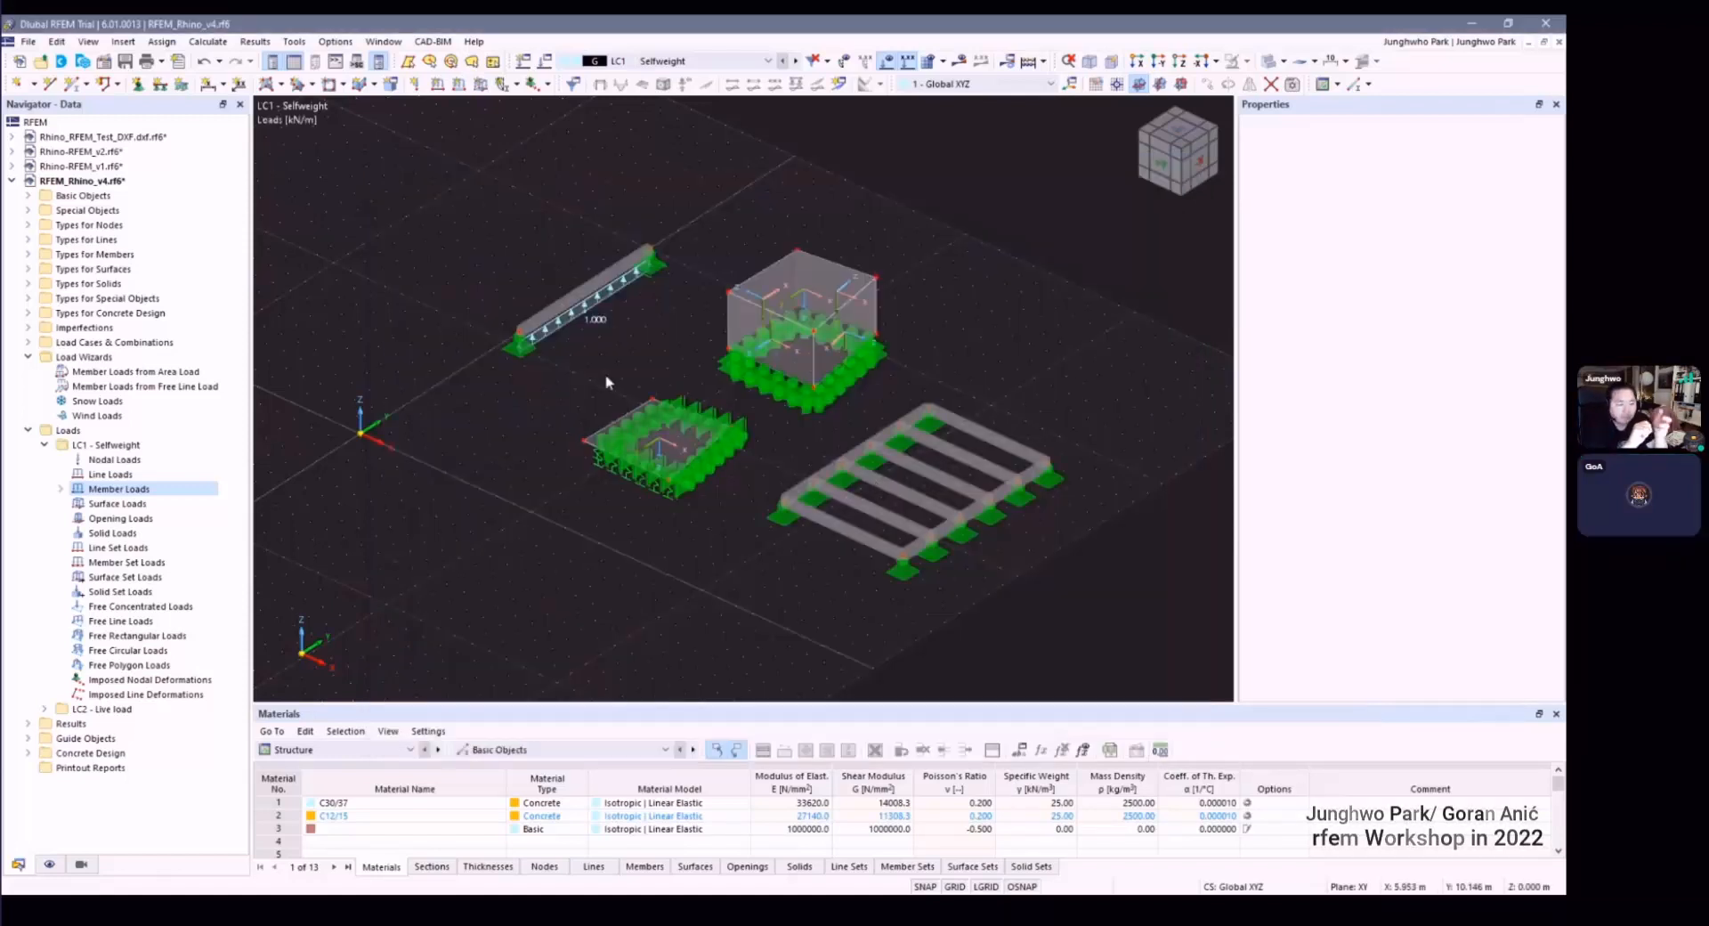
# Step: Edit the standalone beam's member load in LC1 Selfweight and set its magnitude to -1.000 kN/m
pyautogui.scroll(2, 584, 286)
pyautogui.doubleClick(584, 287)
pyautogui.click(648, 304)
pyautogui.write('-1.000')
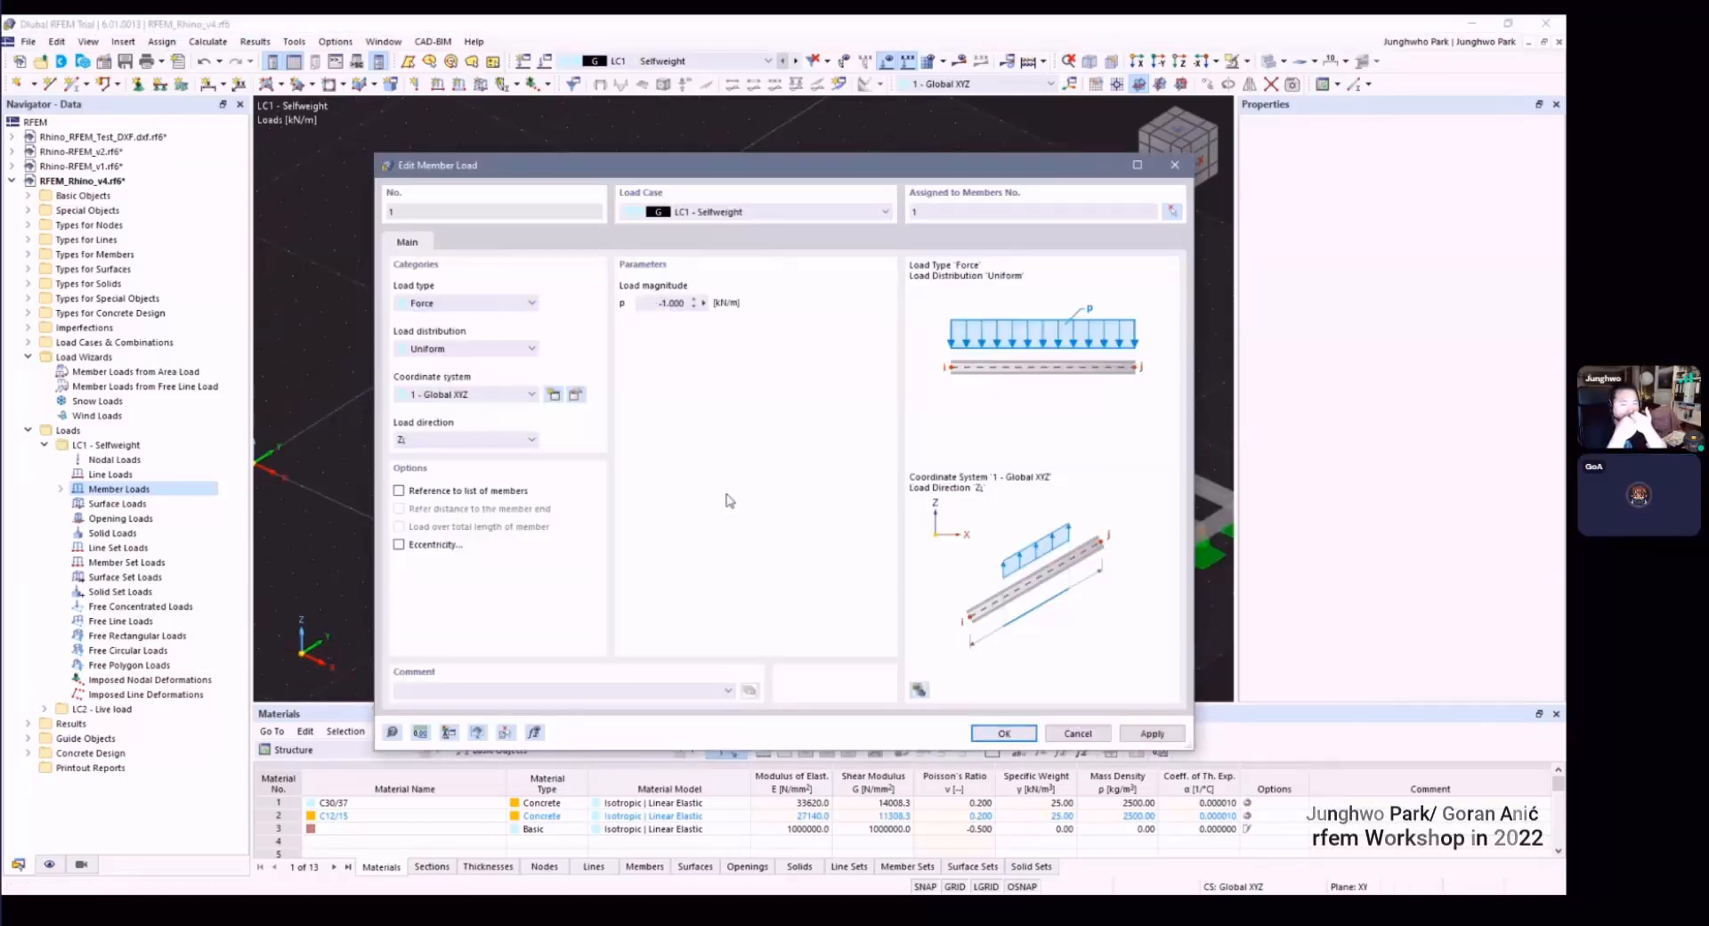
pyautogui.press('Return')
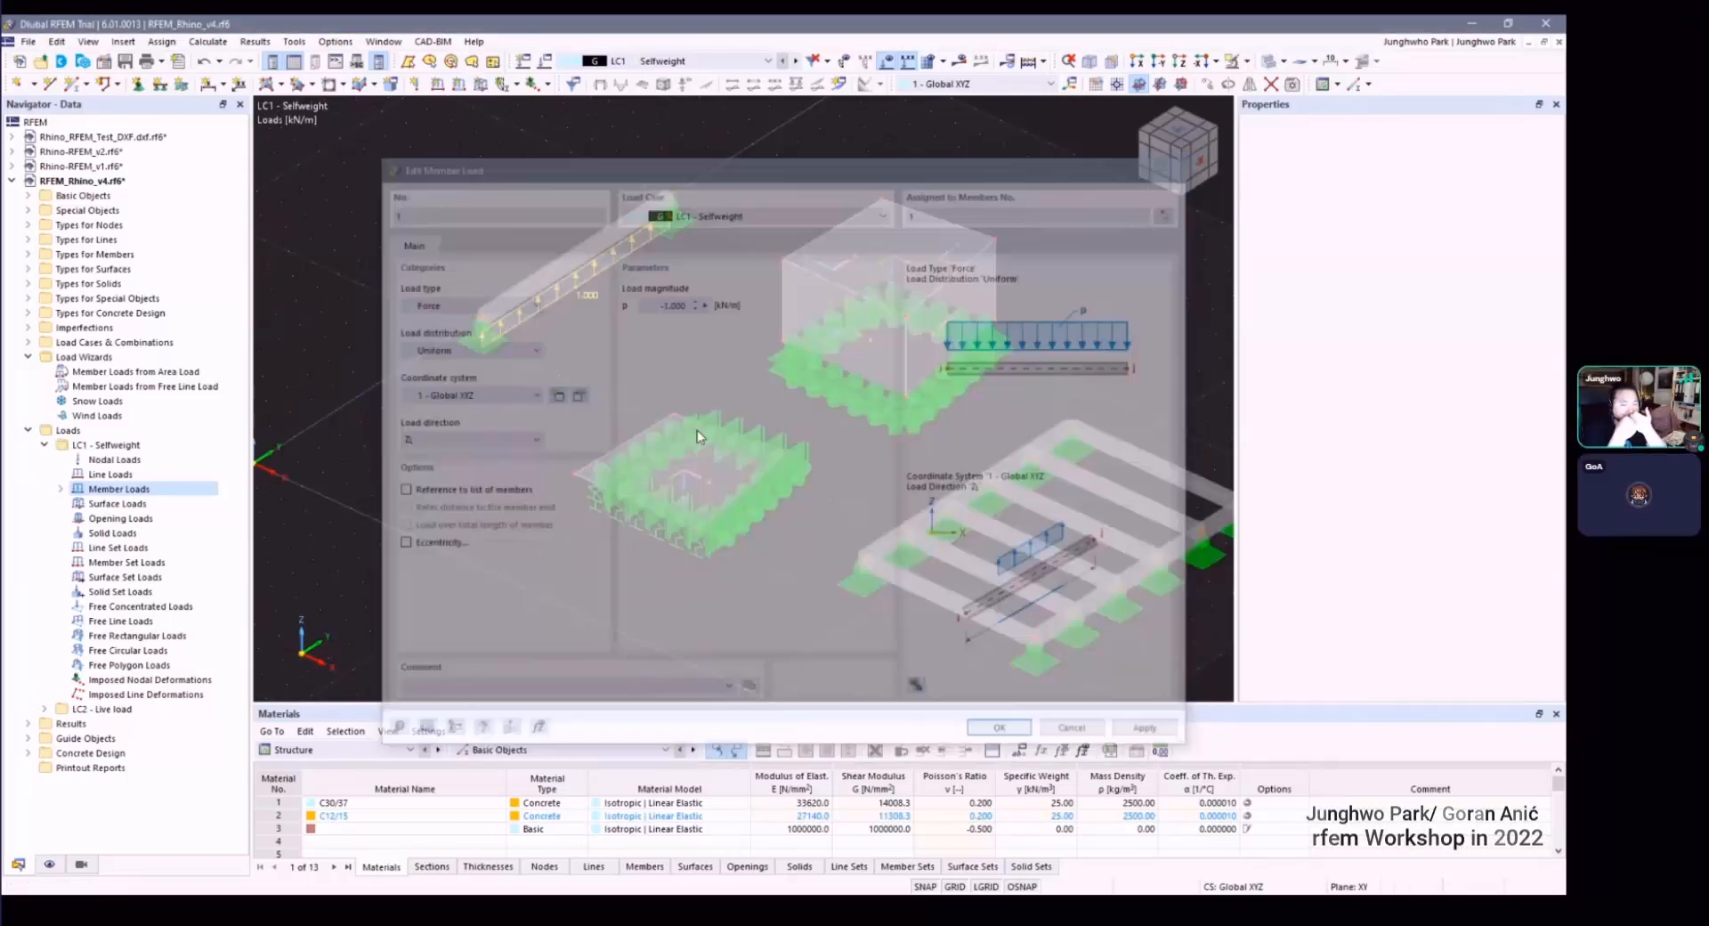
pyautogui.scroll(-3, 722, 397)
pyautogui.scroll(3, 738, 397)
pyautogui.keyDown('ctrl'); pyautogui.moveTo(786, 397); pyautogui.dragTo(804, 394, button='middle'); pyautogui.keyUp('ctrl')
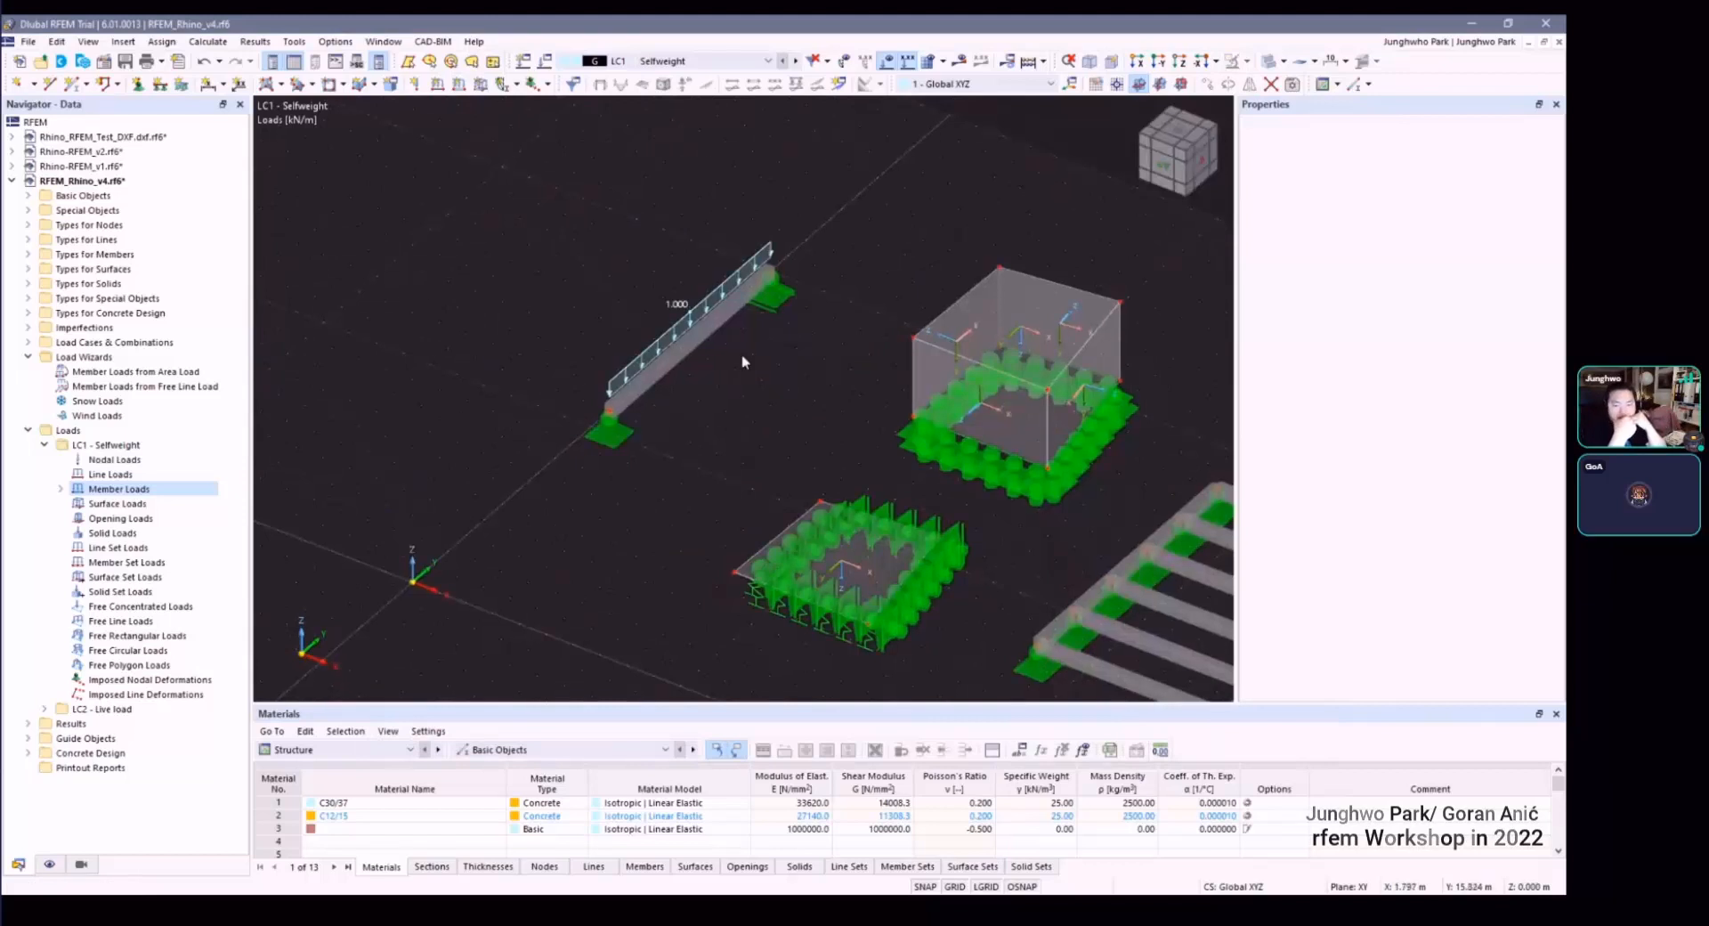
# Step: Make LC2 Live load the active load case and start a new member load under it
pyautogui.click(795, 60)
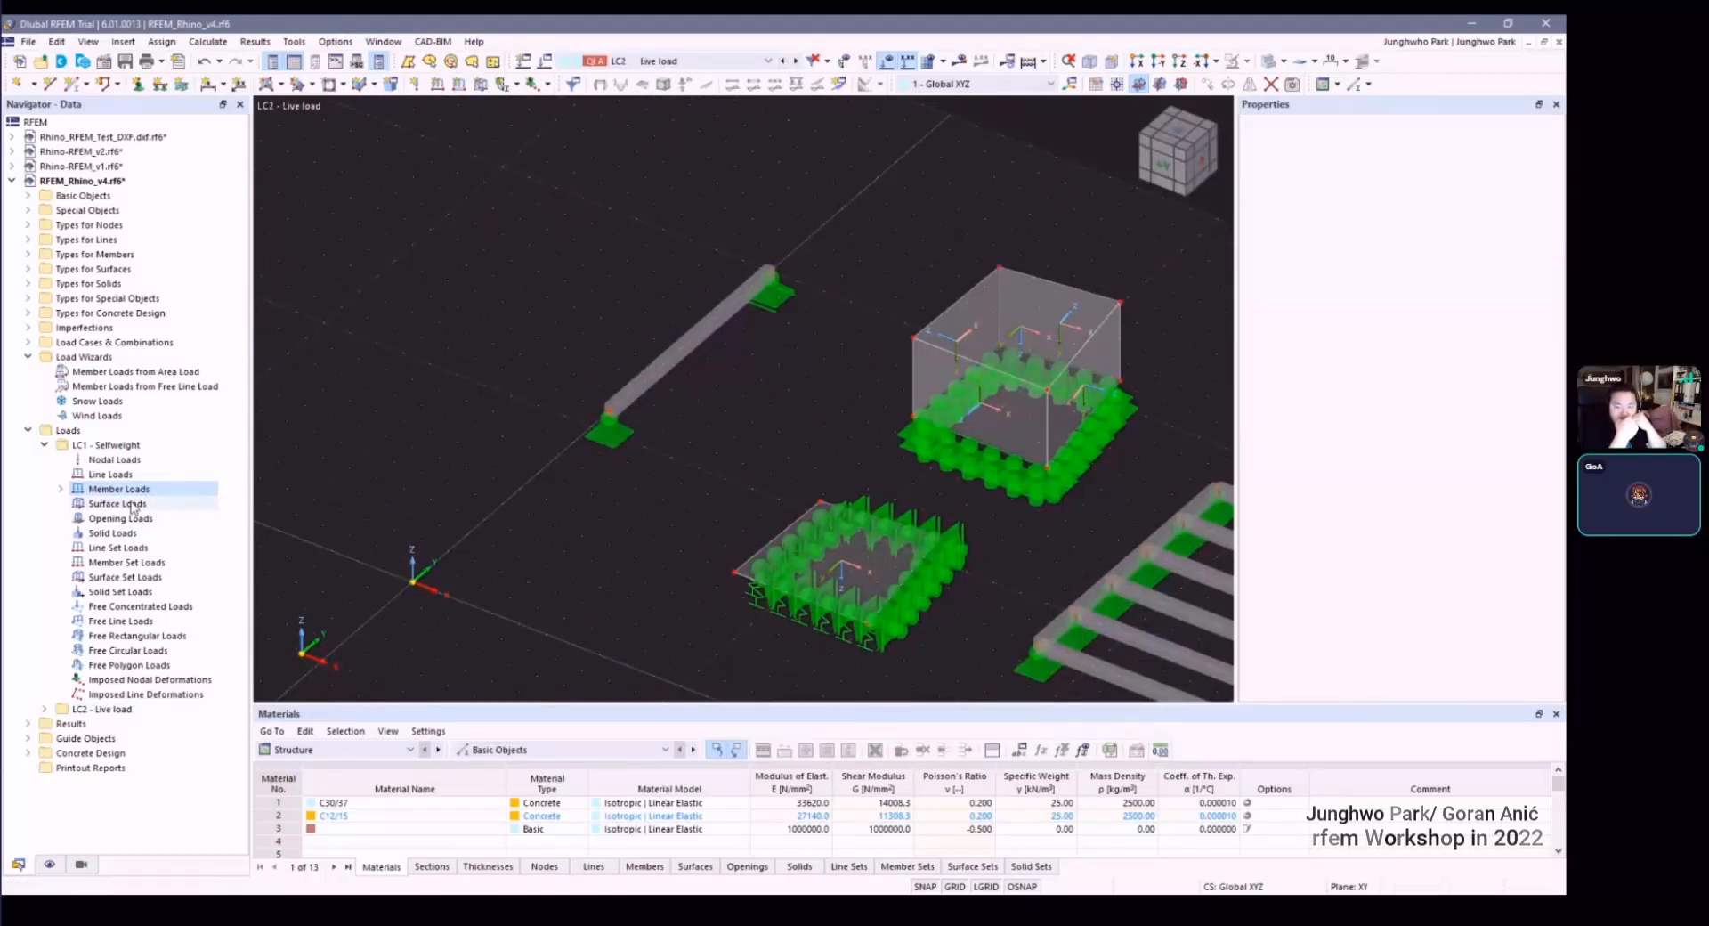
pyautogui.click(44, 708)
pyautogui.scroll(-4, 52, 725)
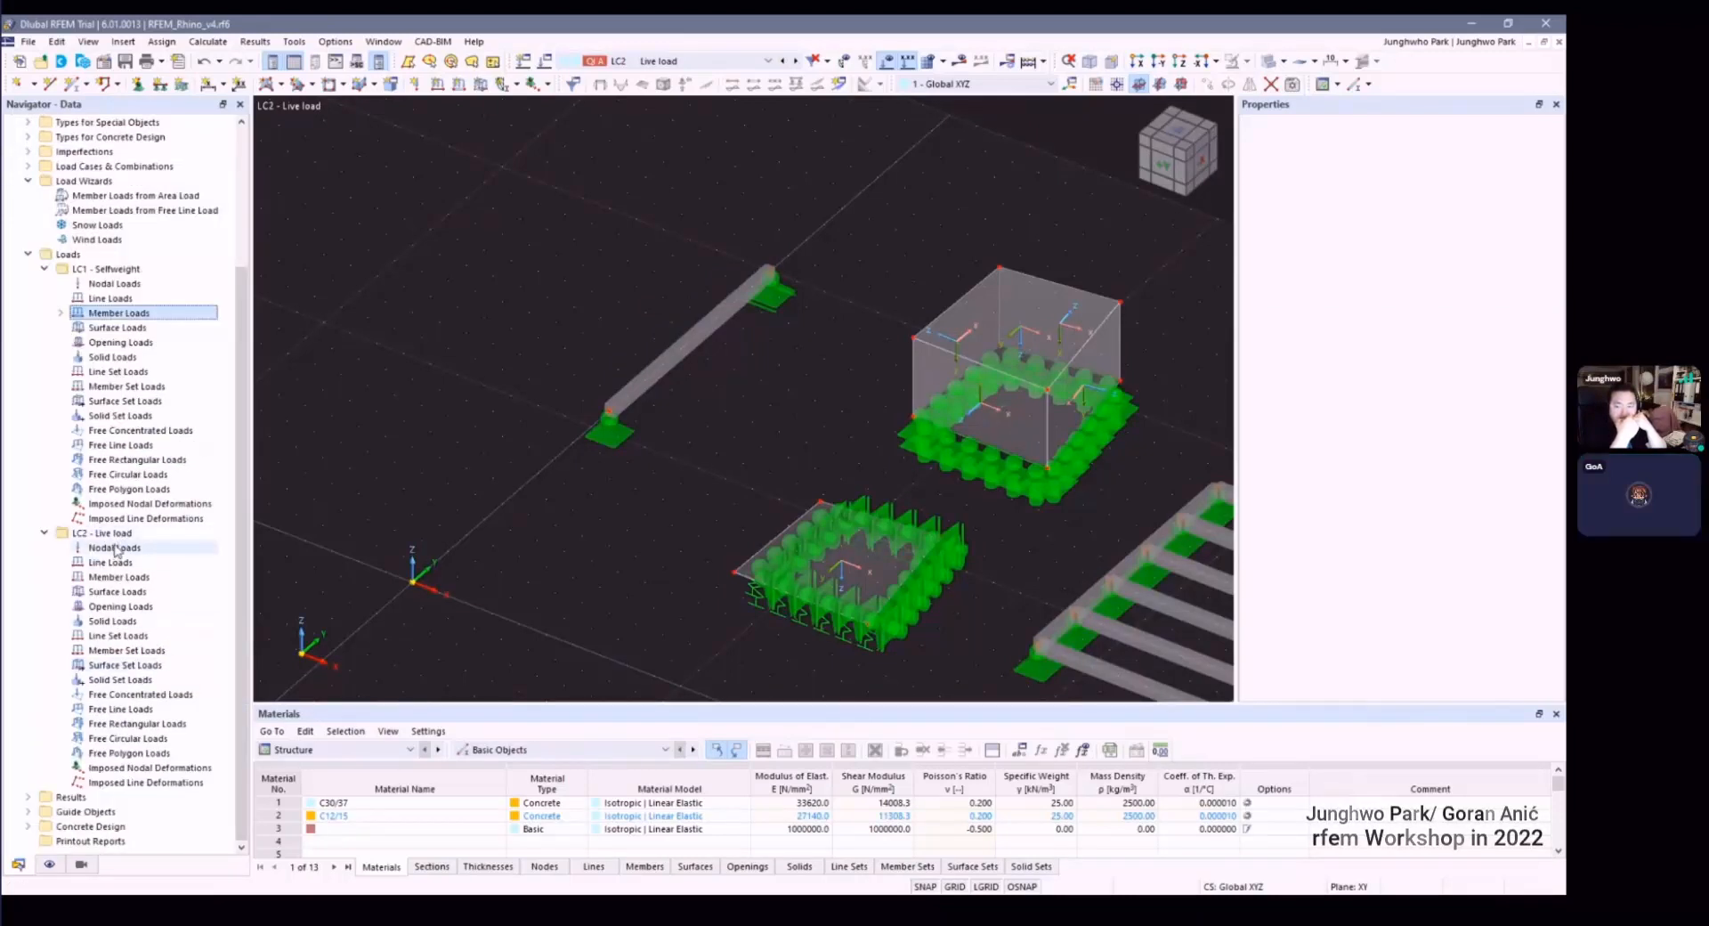
pyautogui.rightClick(122, 576)
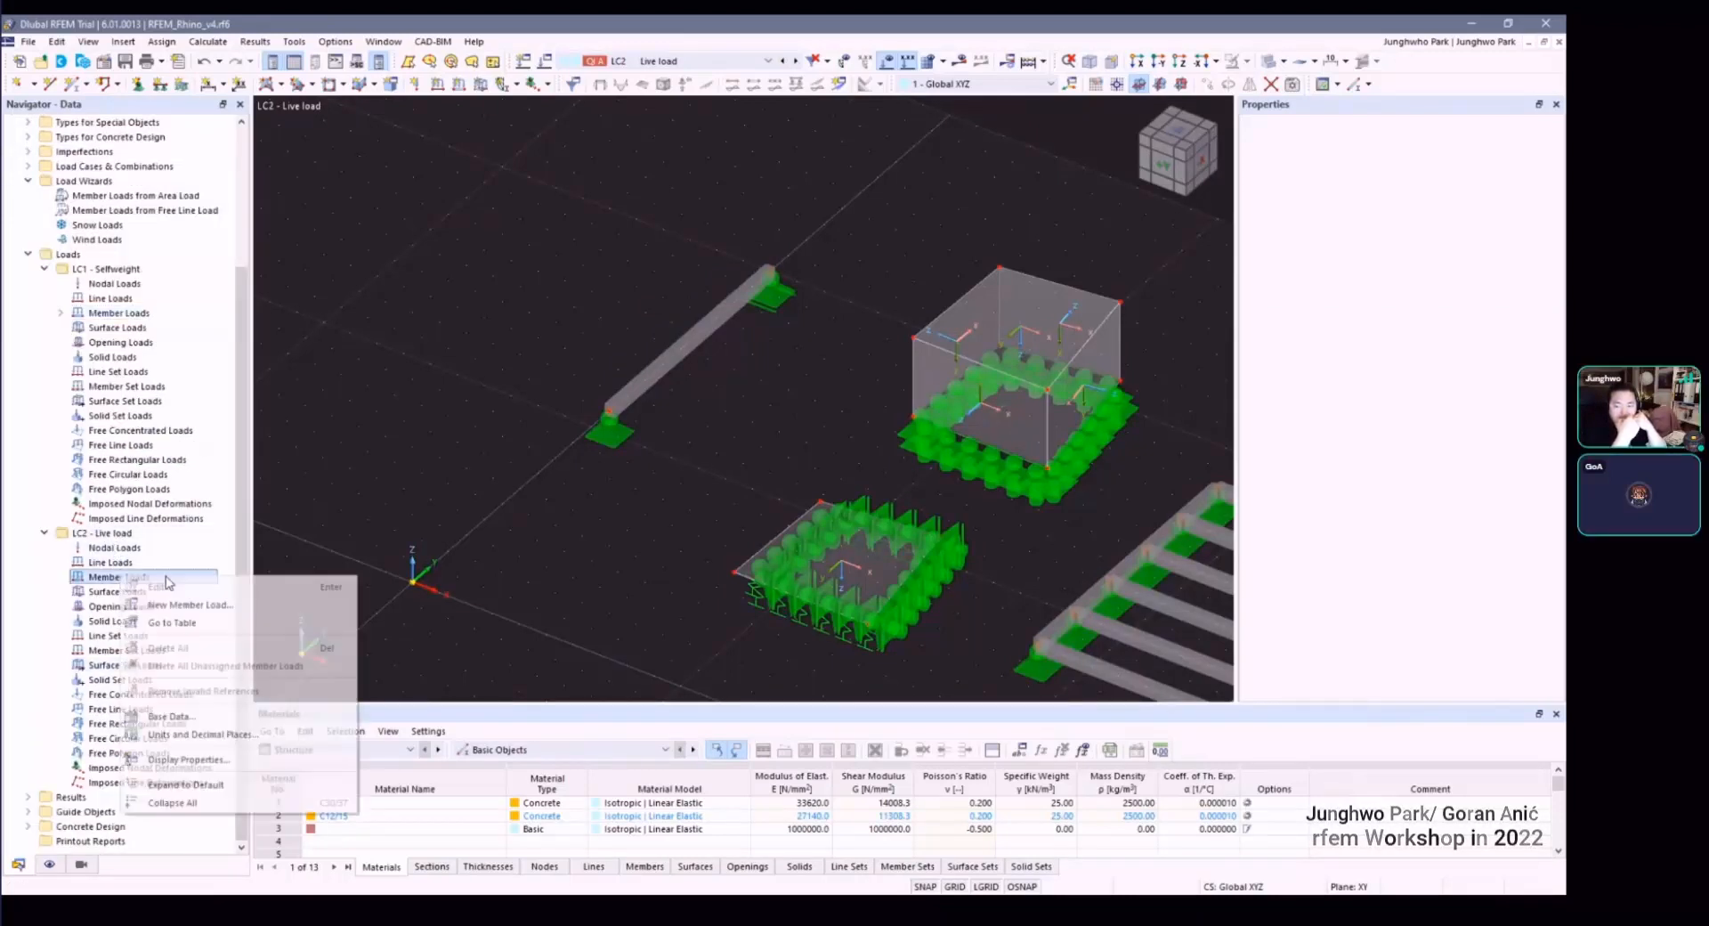
pyautogui.click(222, 597)
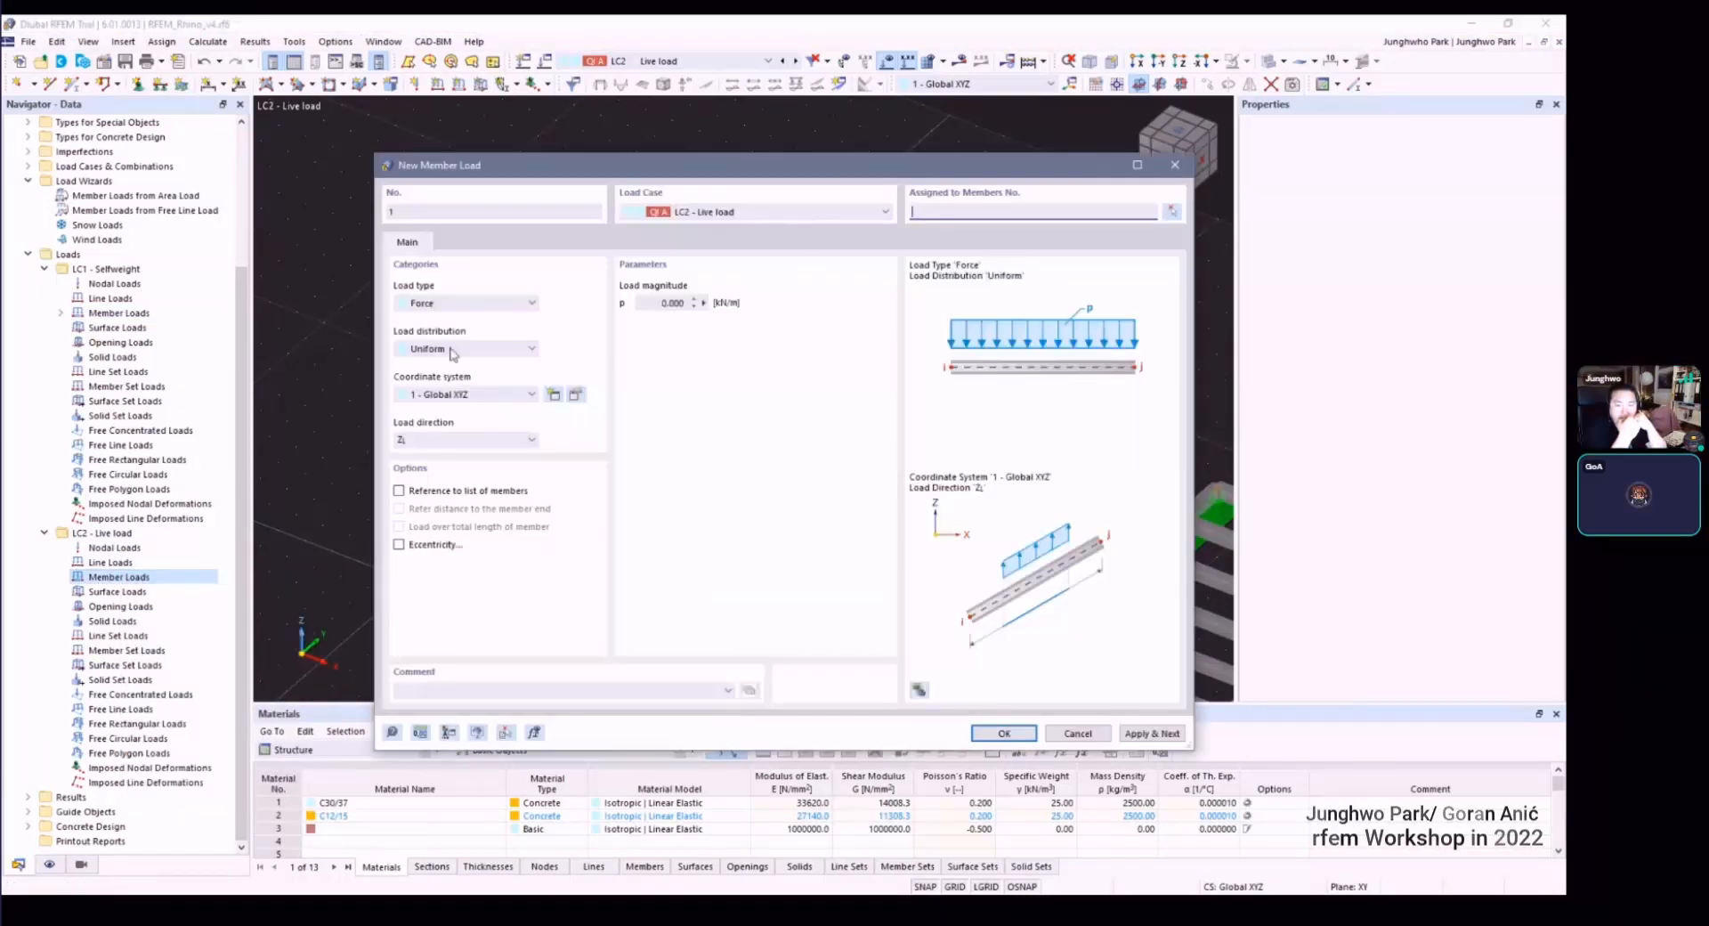
# Step: Set the live load magnitude to -2.5 kN/m, assign it to member 1 and create the load
pyautogui.click(681, 302)
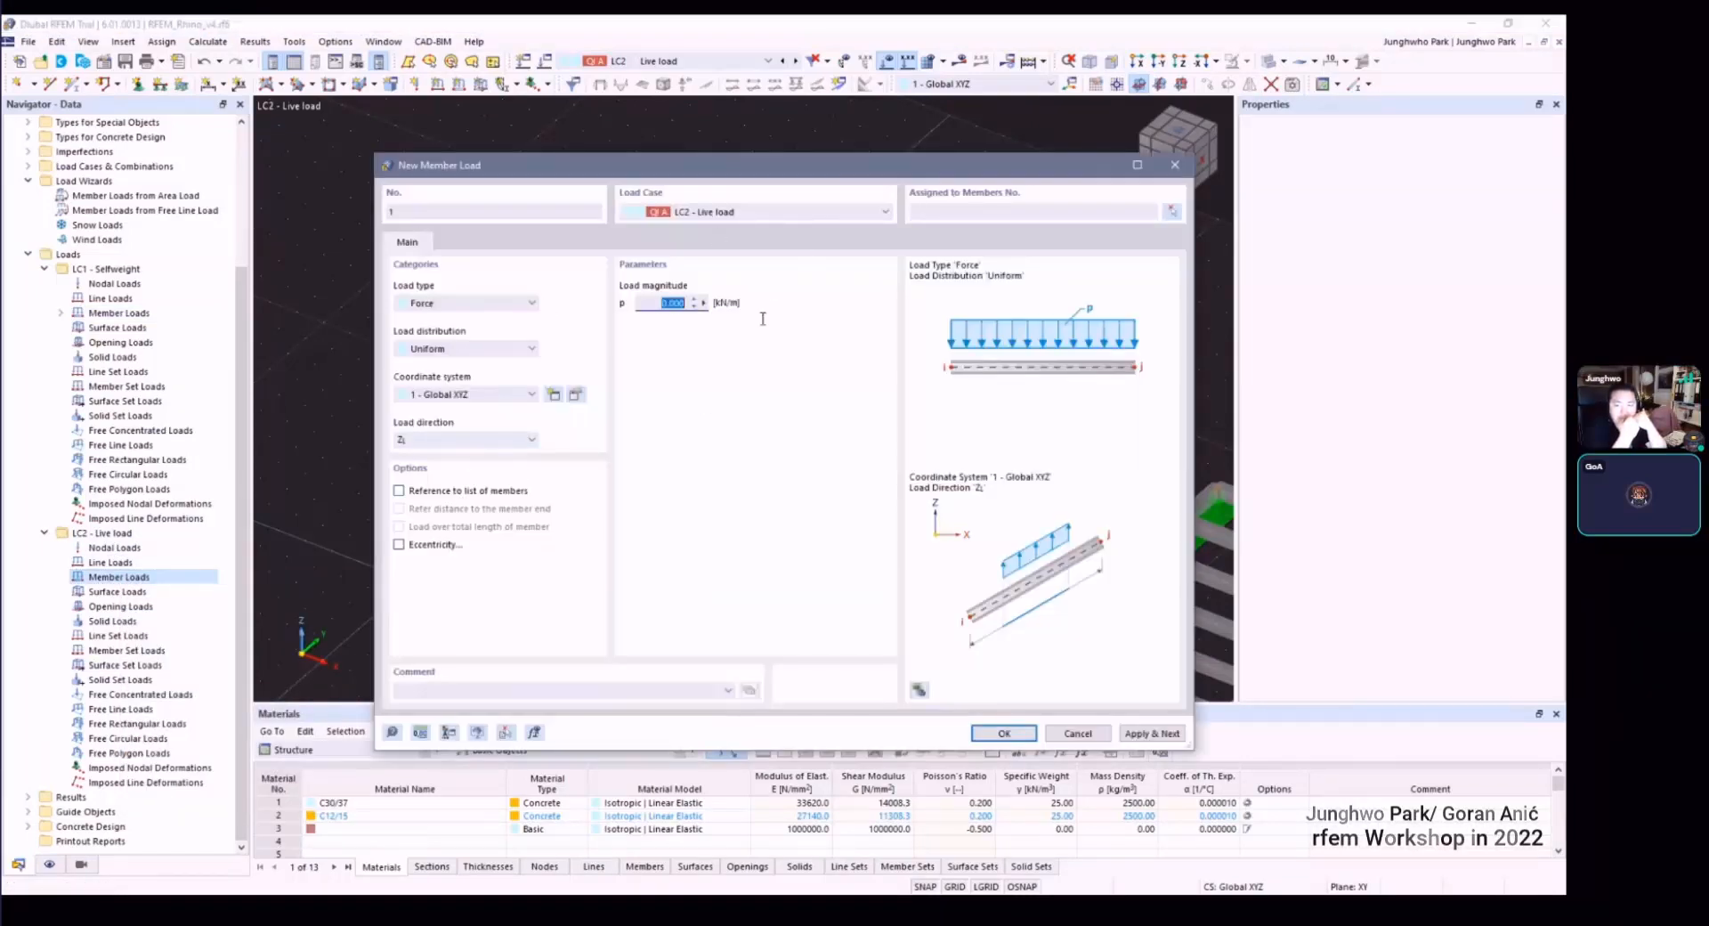
pyautogui.press('BackSpace')
pyautogui.write('-2,5')
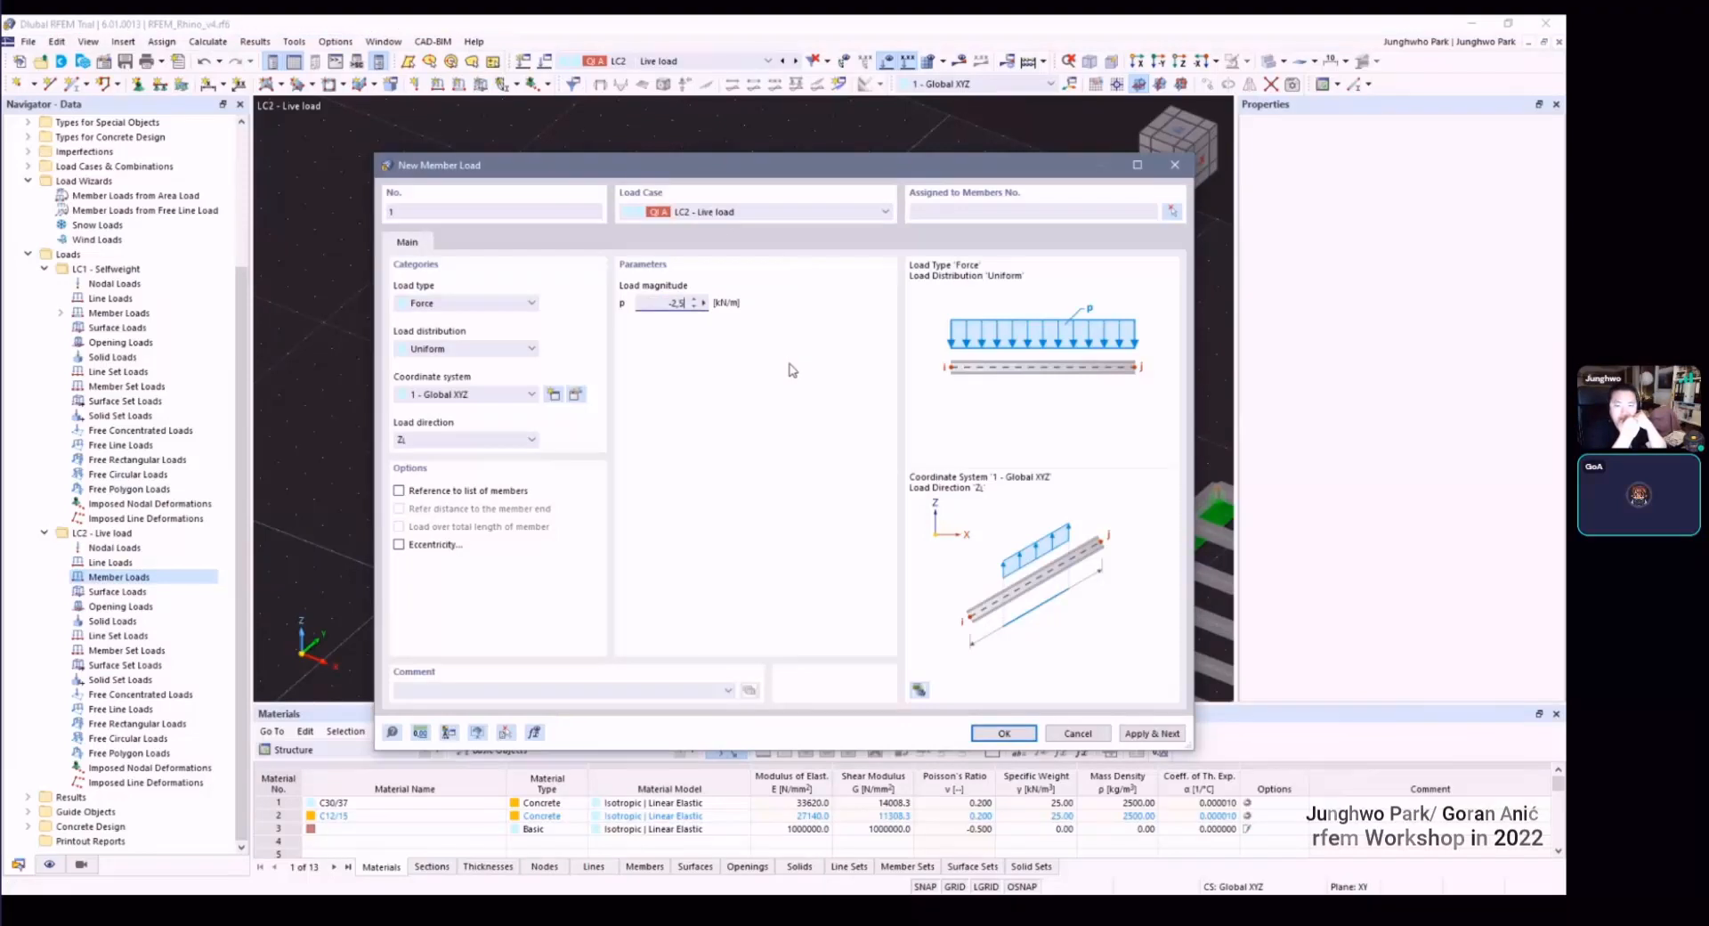
pyautogui.click(1173, 211)
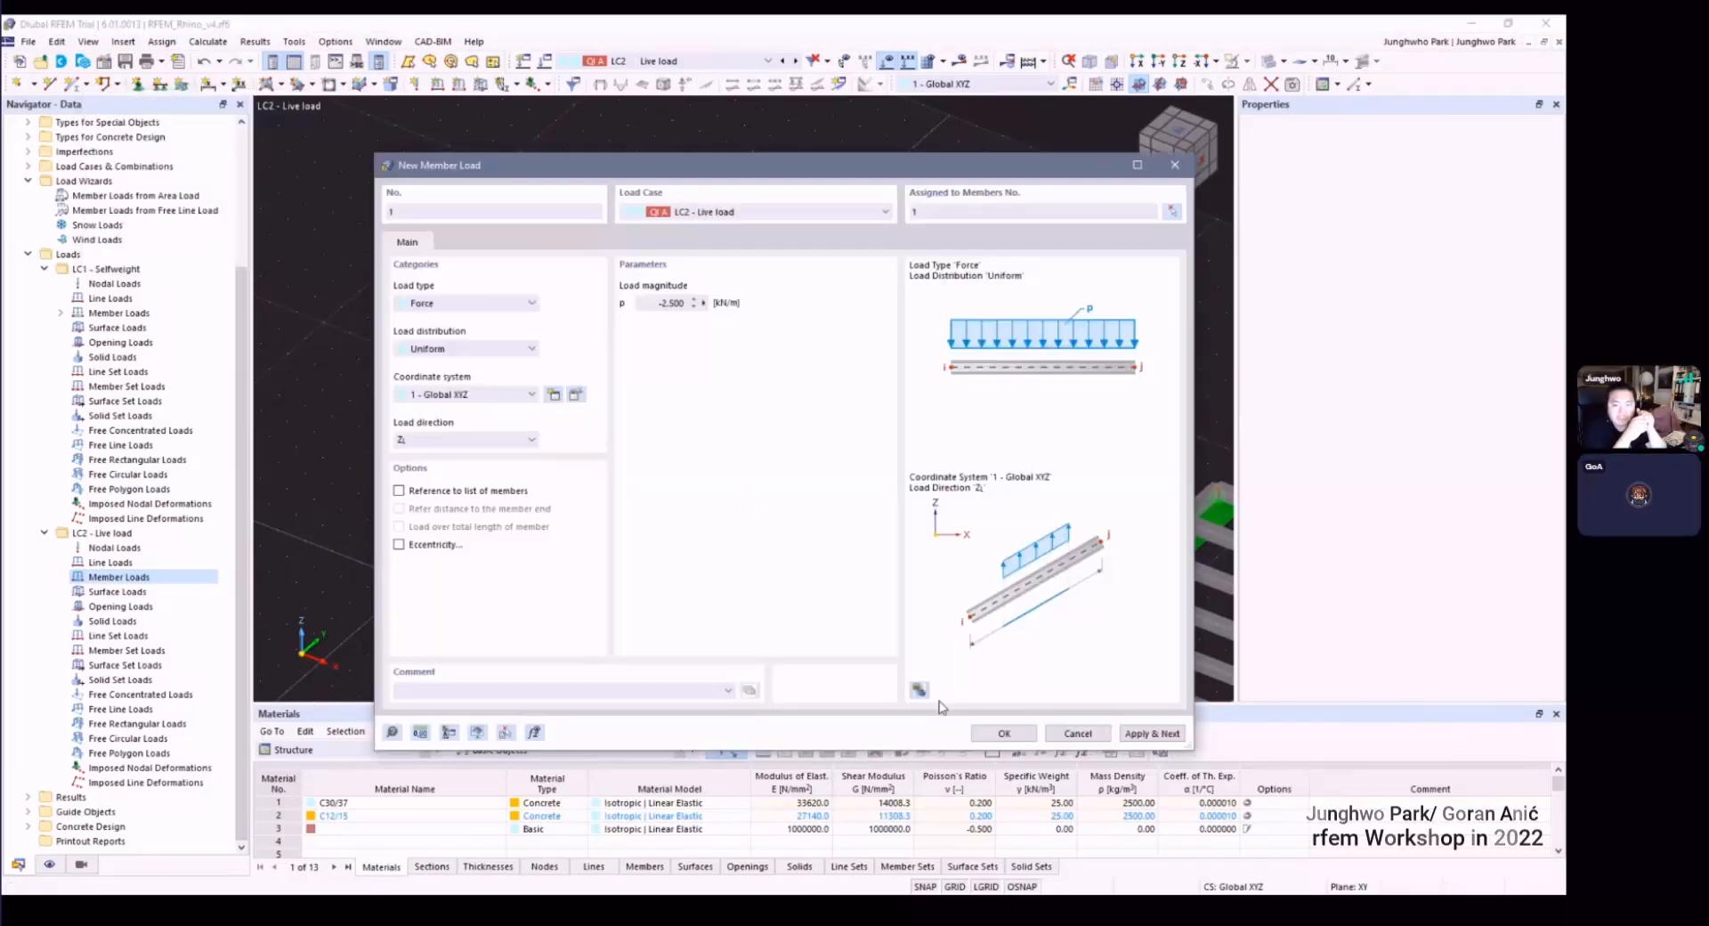
pyautogui.click(1166, 730)
pyautogui.click(997, 732)
pyautogui.press('Escape')
# Step: Inspect the live load on the standalone beam and the neighbouring structures from several distances
pyautogui.scroll(-4, 747, 426)
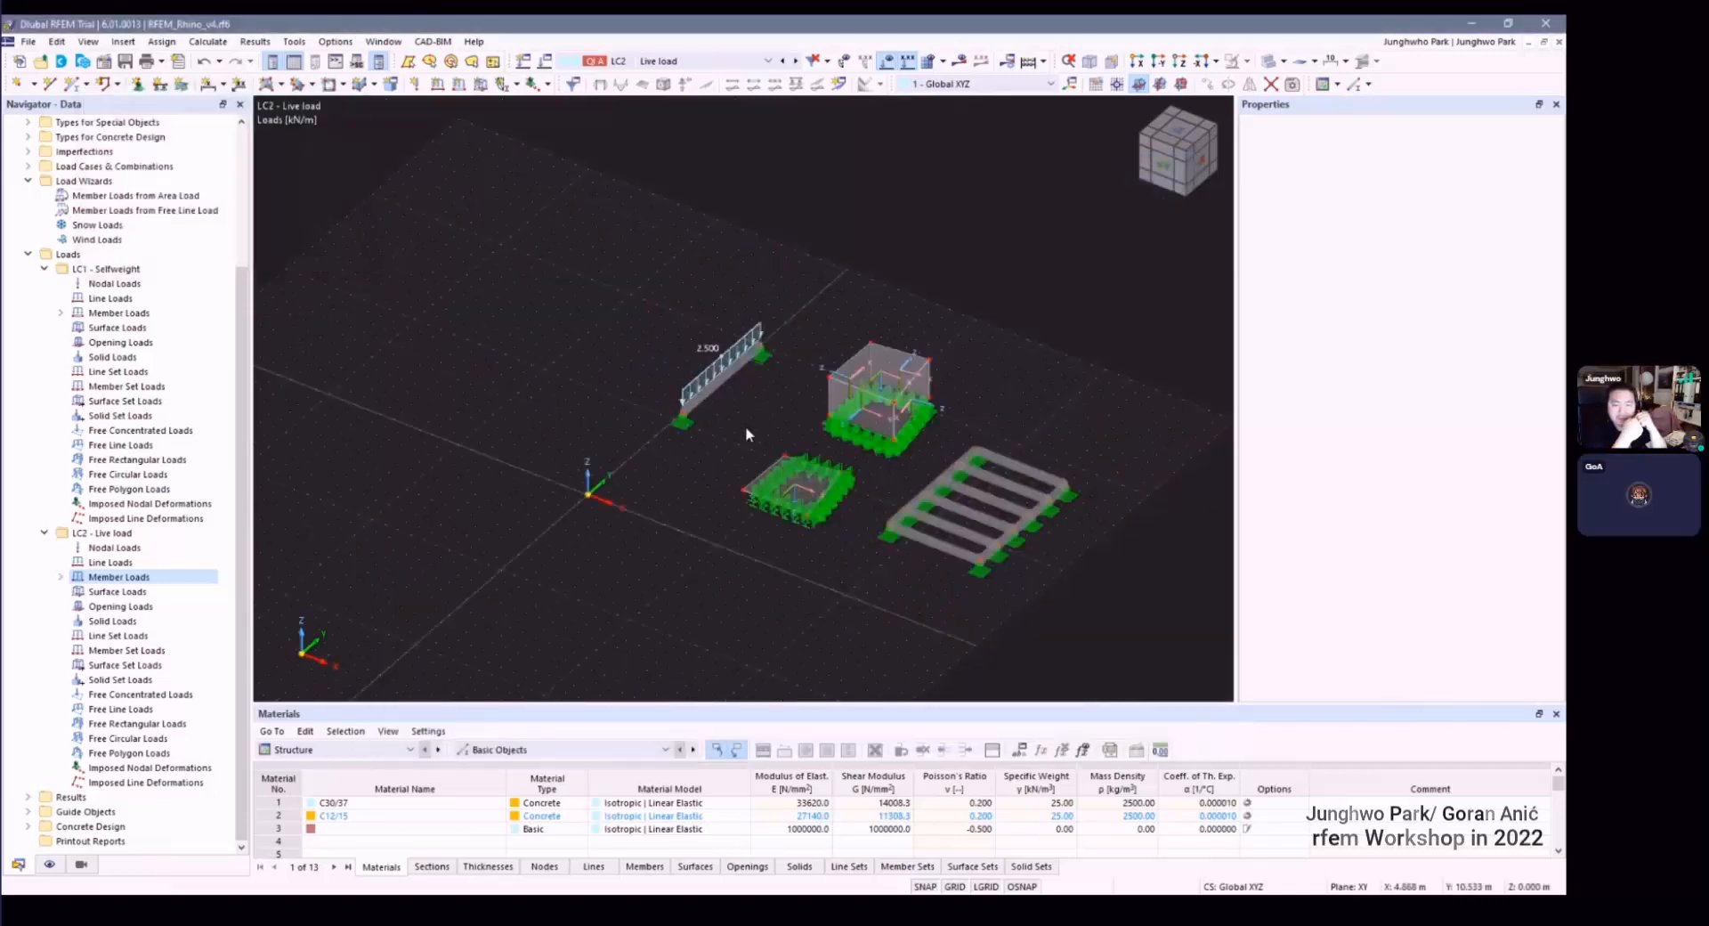
pyautogui.keyDown('ctrl'); pyautogui.moveTo(745, 426); pyautogui.dragTo(781, 419, button='middle'); pyautogui.keyUp('ctrl')
pyautogui.scroll(2, 771, 409)
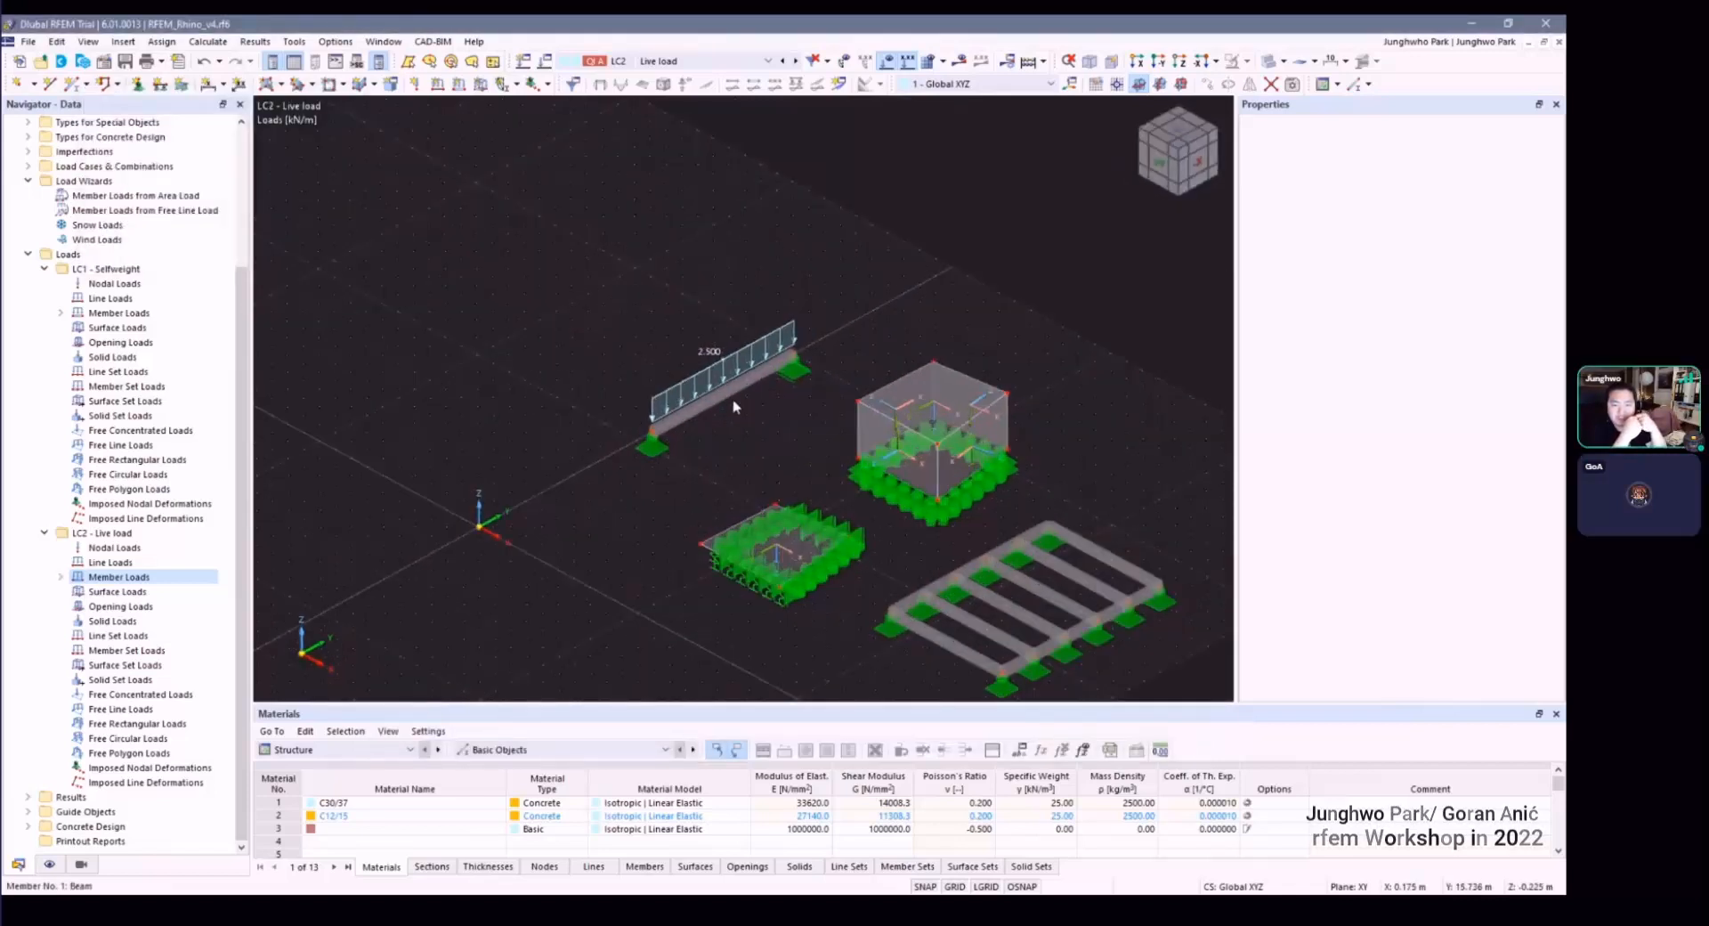
pyautogui.scroll(2, 733, 410)
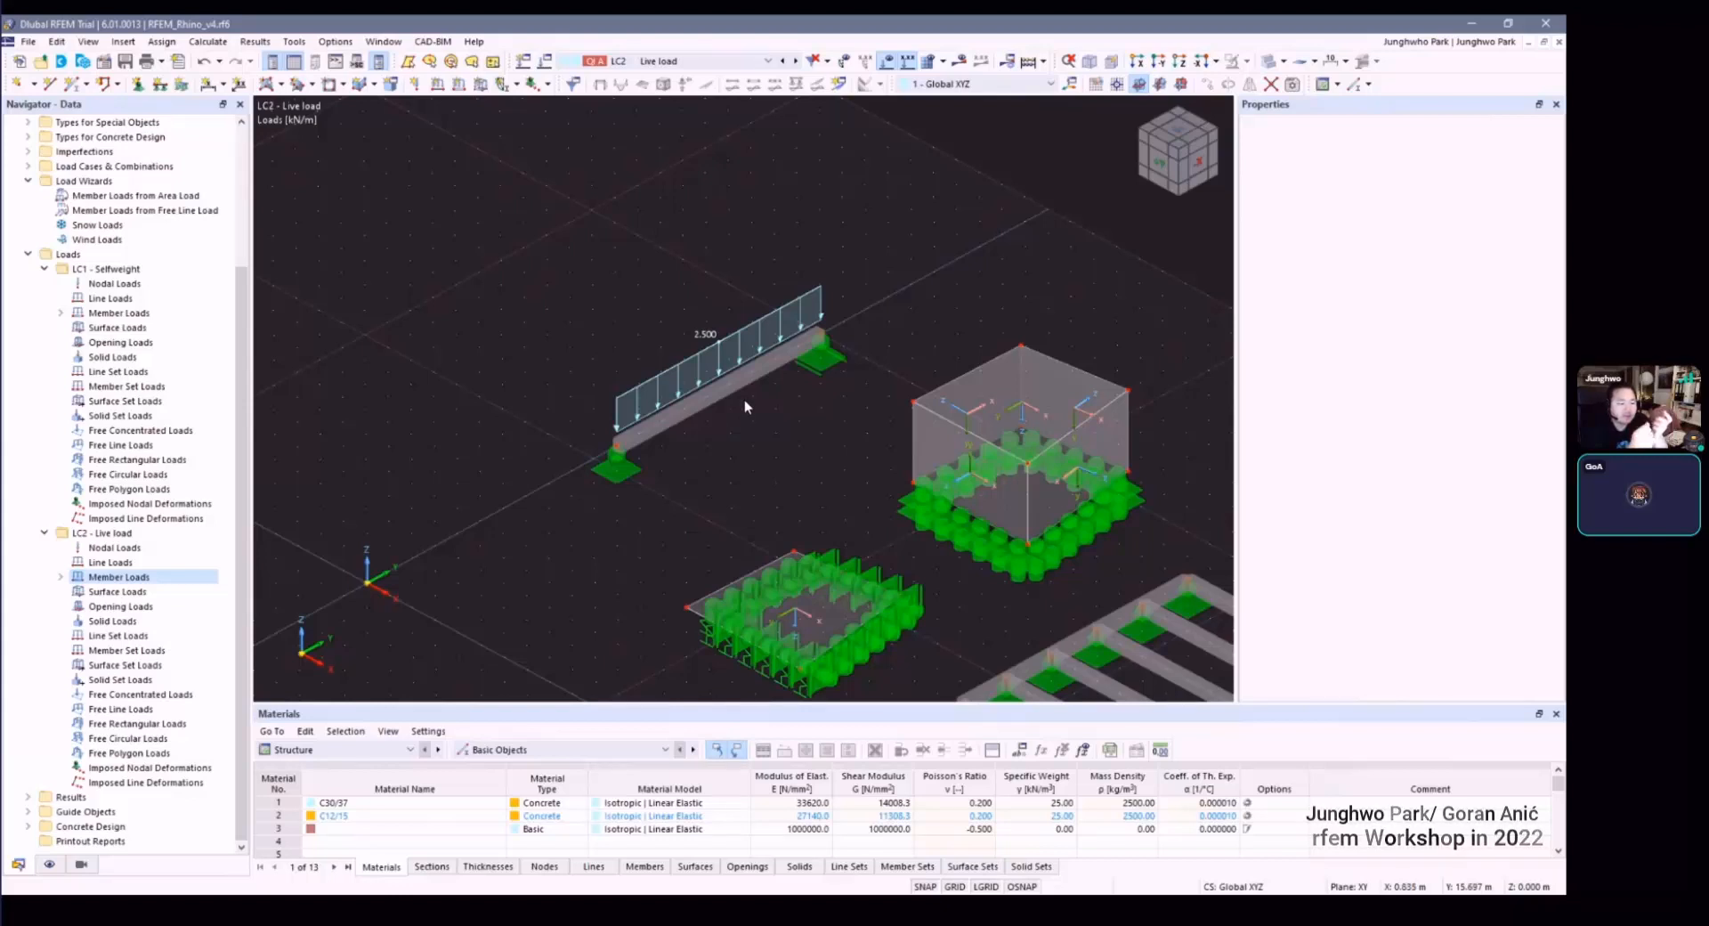
pyautogui.scroll(-2, 819, 370)
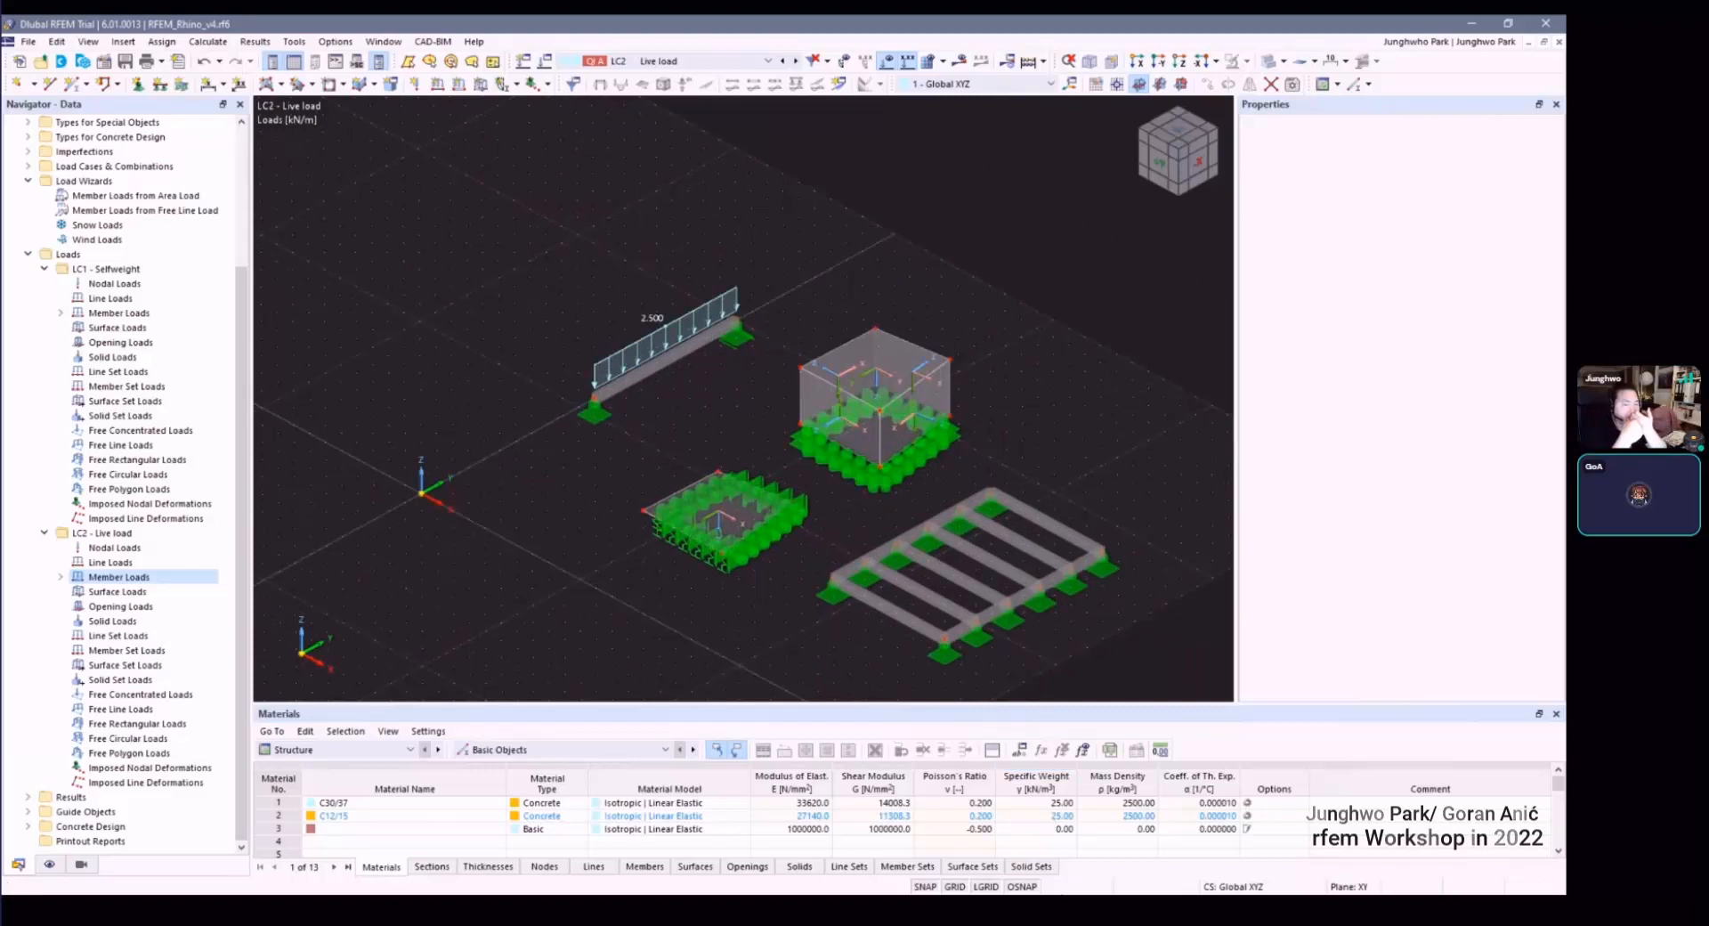
pyautogui.scroll(-3, 810, 521)
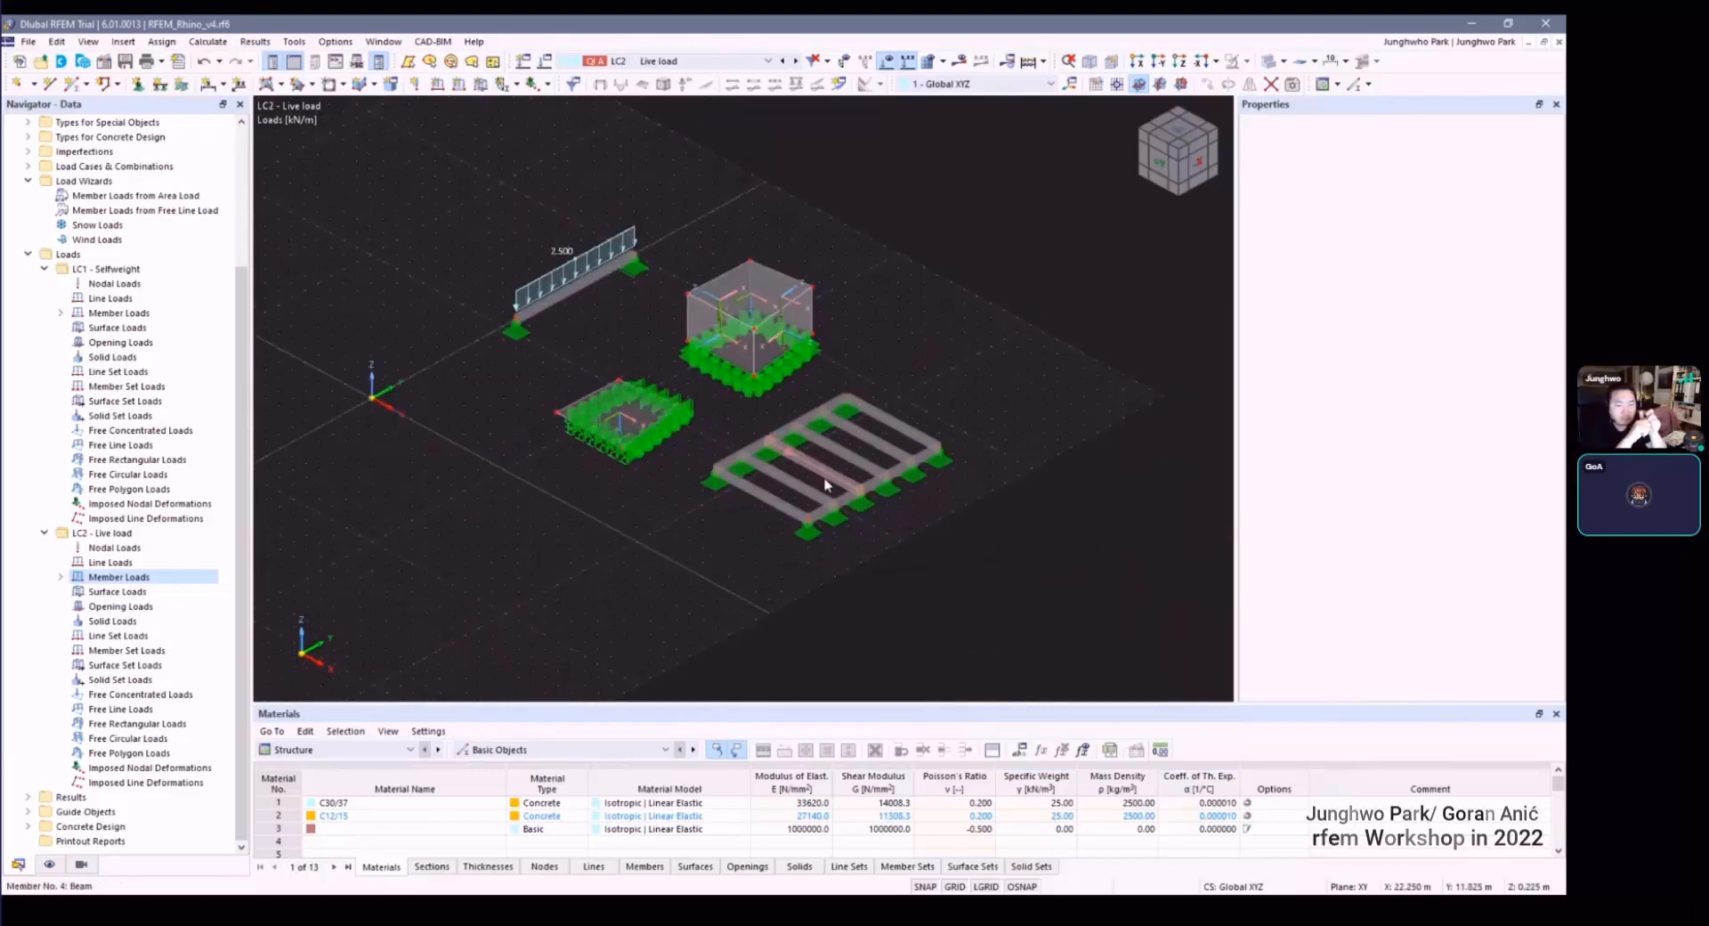
pyautogui.scroll(-2, 774, 468)
pyautogui.scroll(2, 641, 454)
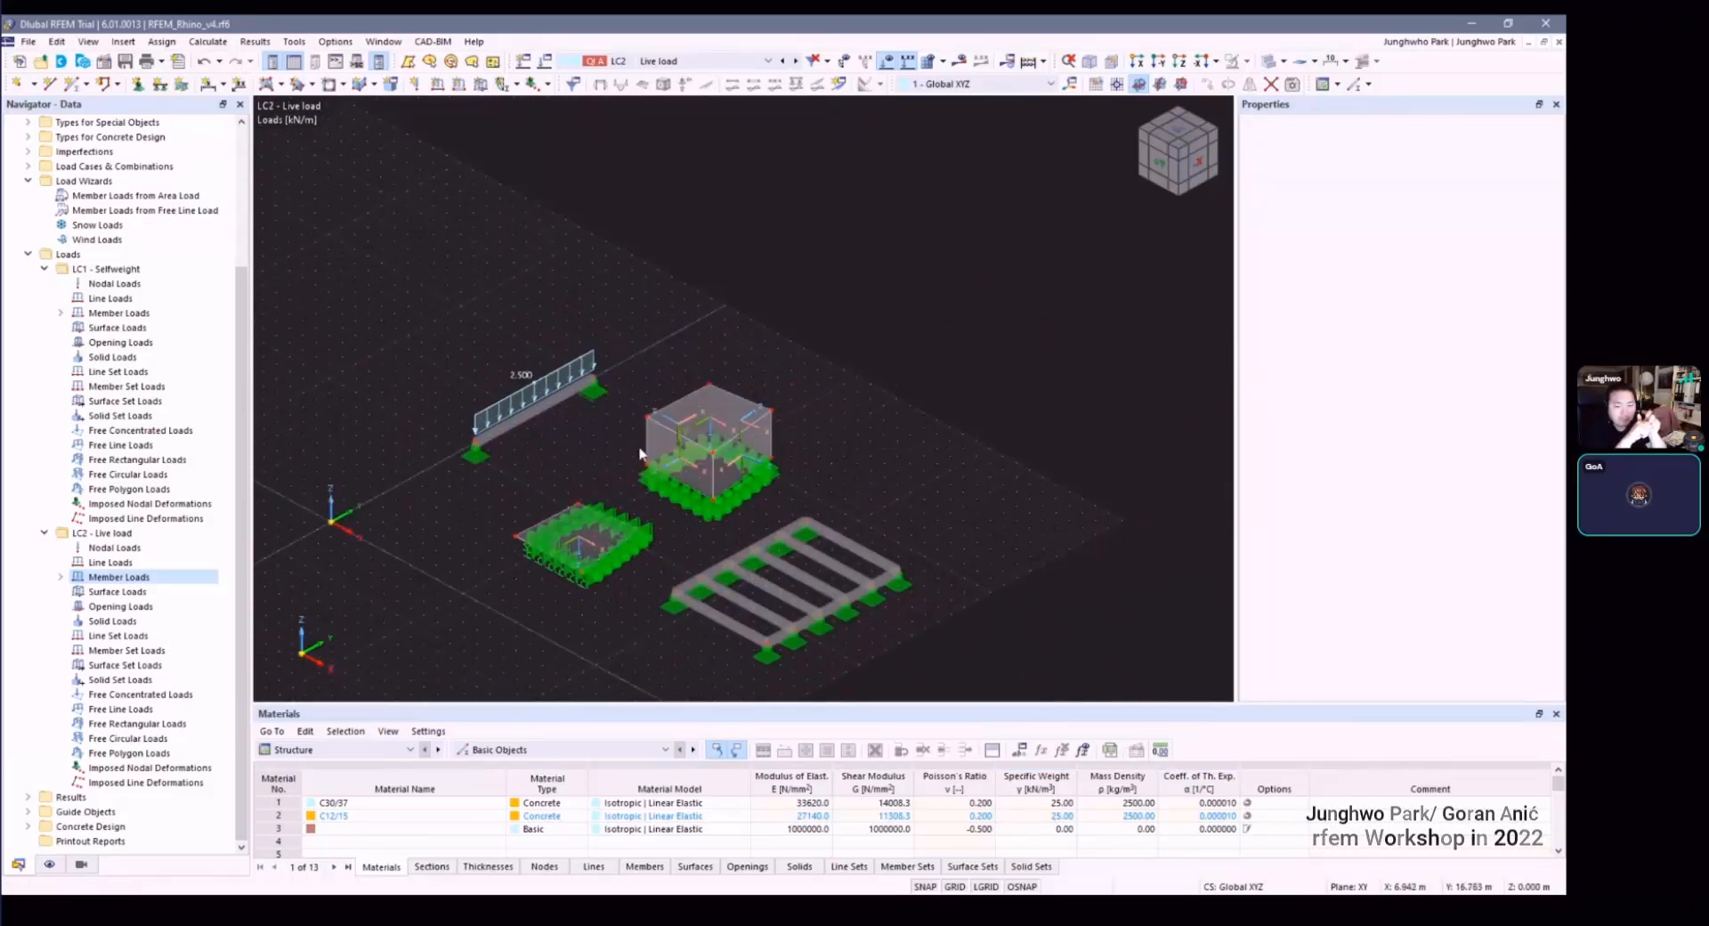
# Step: Start a screen capture of the model area and sketch a red horizontal beam with a triangular support at each end
pyautogui.press('Print')
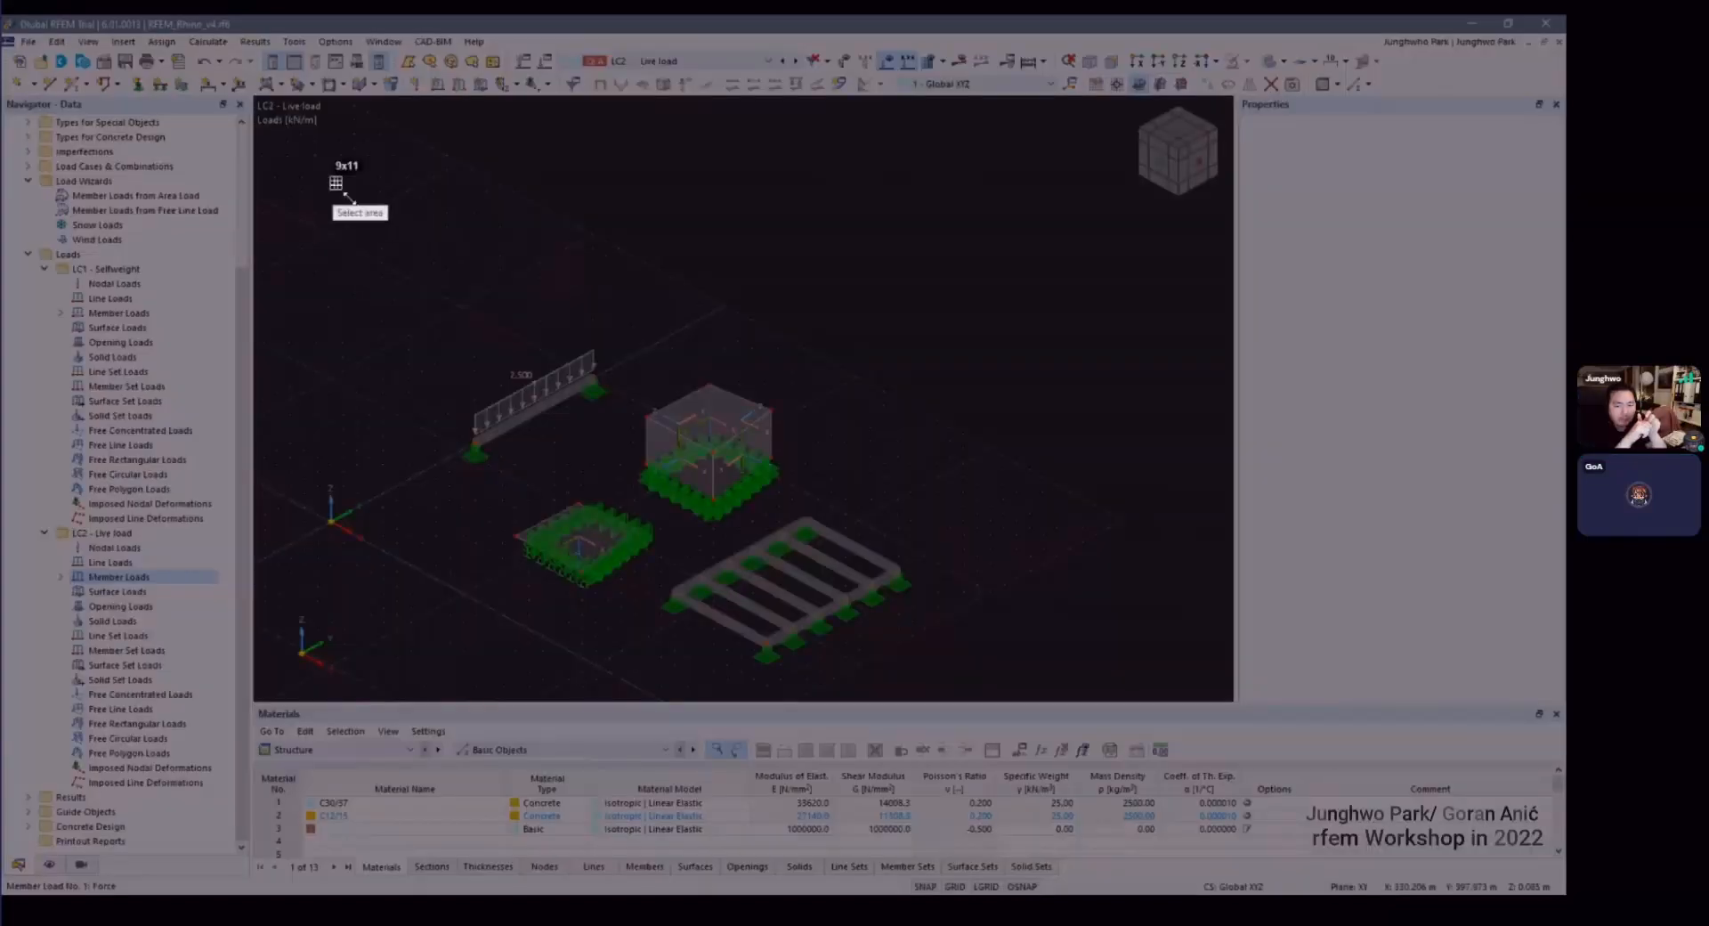
pyautogui.moveTo(339, 185)
pyautogui.mouseDown()
pyautogui.moveTo(1107, 641)
pyautogui.moveTo(1208, 675)
pyautogui.mouseUp()
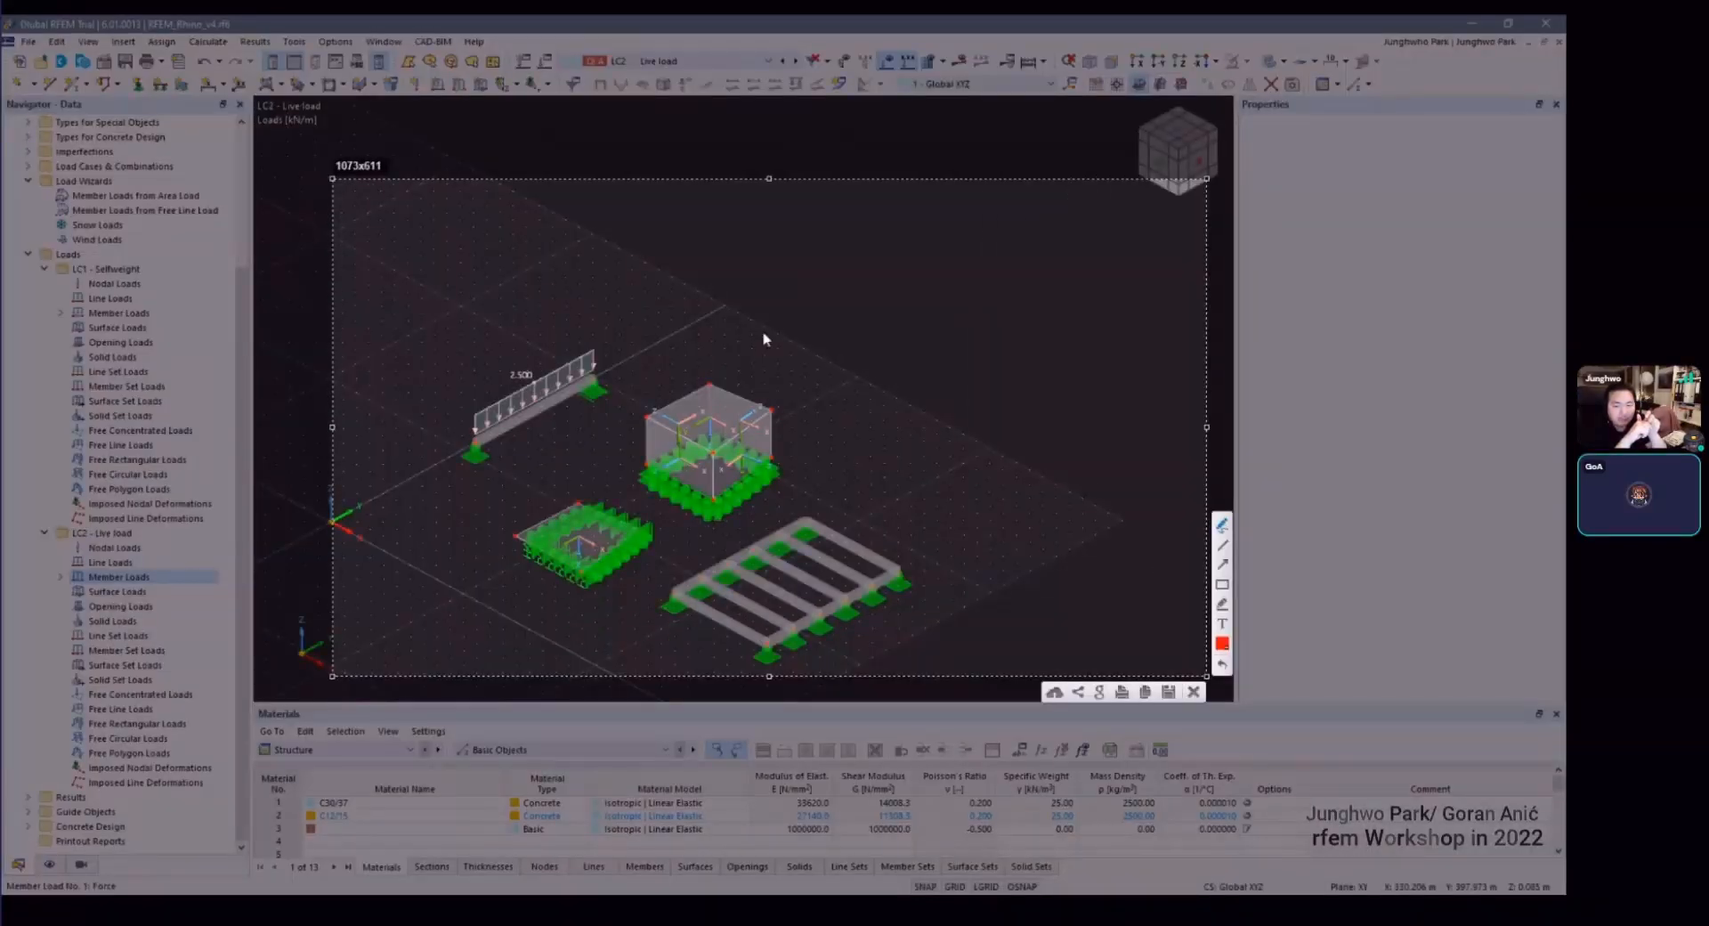
pyautogui.moveTo(709, 315)
pyautogui.mouseDown()
pyautogui.moveTo(1037, 331)
pyautogui.moveTo(1058, 340)
pyautogui.moveTo(1023, 356)
pyautogui.moveTo(1046, 359)
pyautogui.mouseUp()
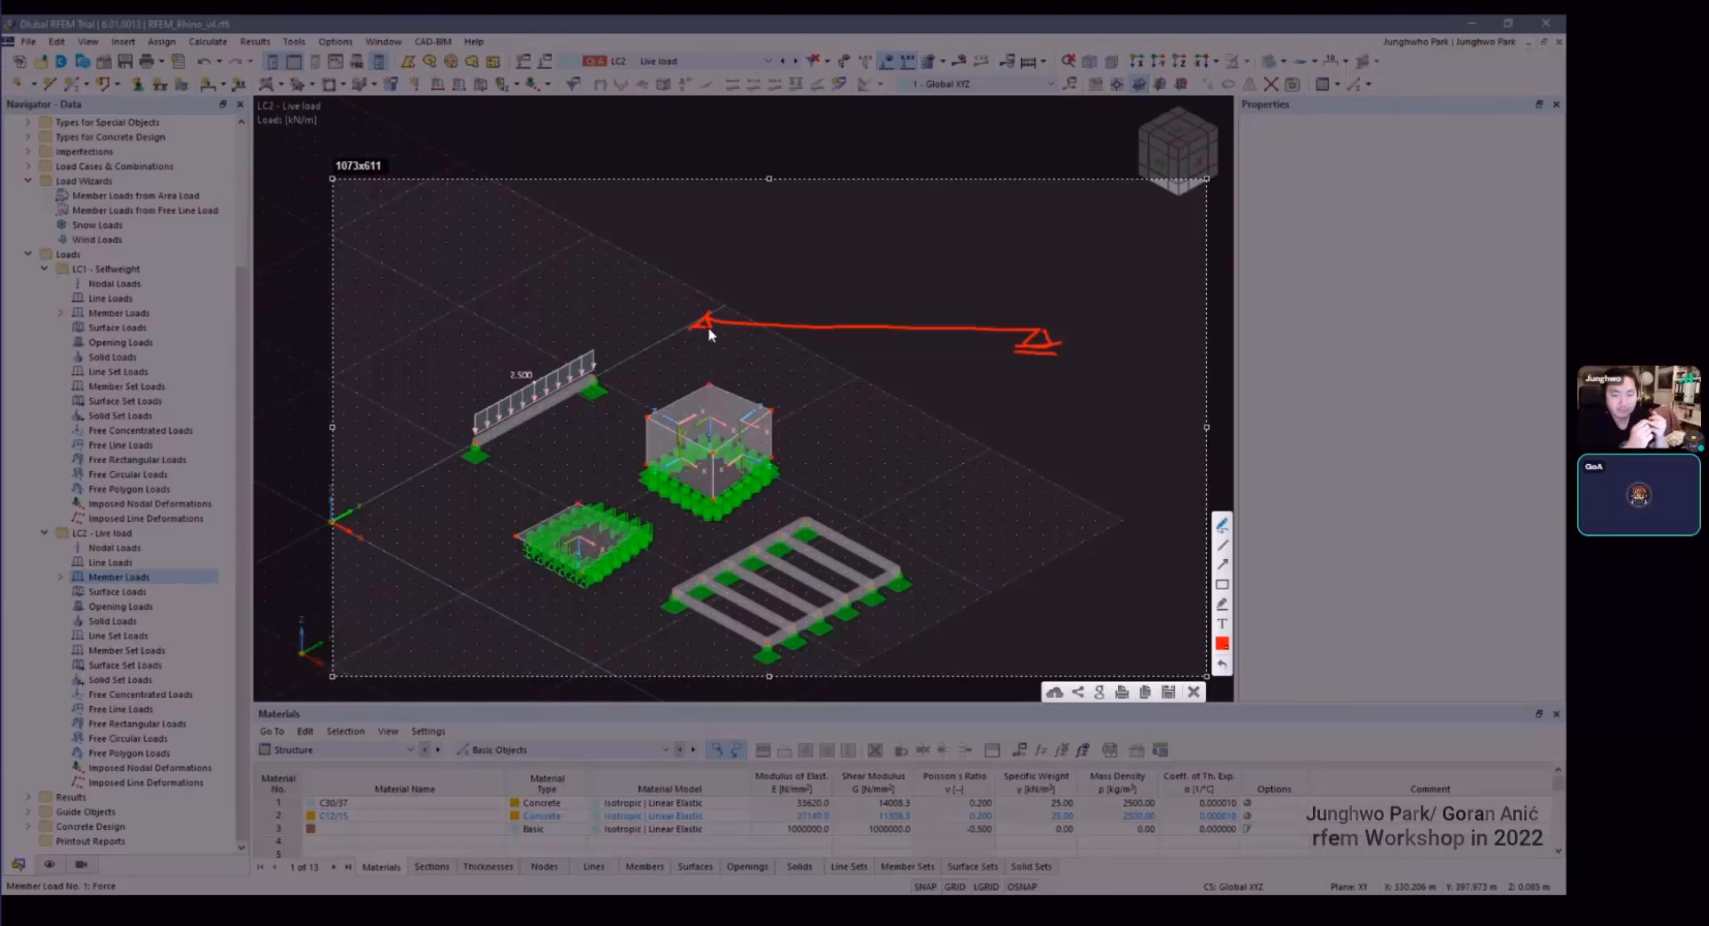
# Step: Sketch dashed lines parallel to the beam on both sides and a slanted dashed line across its supported end to outline the adjoining floor
pyautogui.click(655, 352)
pyautogui.moveTo(681, 339); pyautogui.dragTo(726, 307)
pyautogui.moveTo(751, 287); pyautogui.dragTo(775, 274)
pyautogui.moveTo(793, 256); pyautogui.dragTo(814, 244)
pyautogui.moveTo(657, 360); pyautogui.dragTo(661, 366)
pyautogui.moveTo(707, 373); pyautogui.dragTo(721, 371)
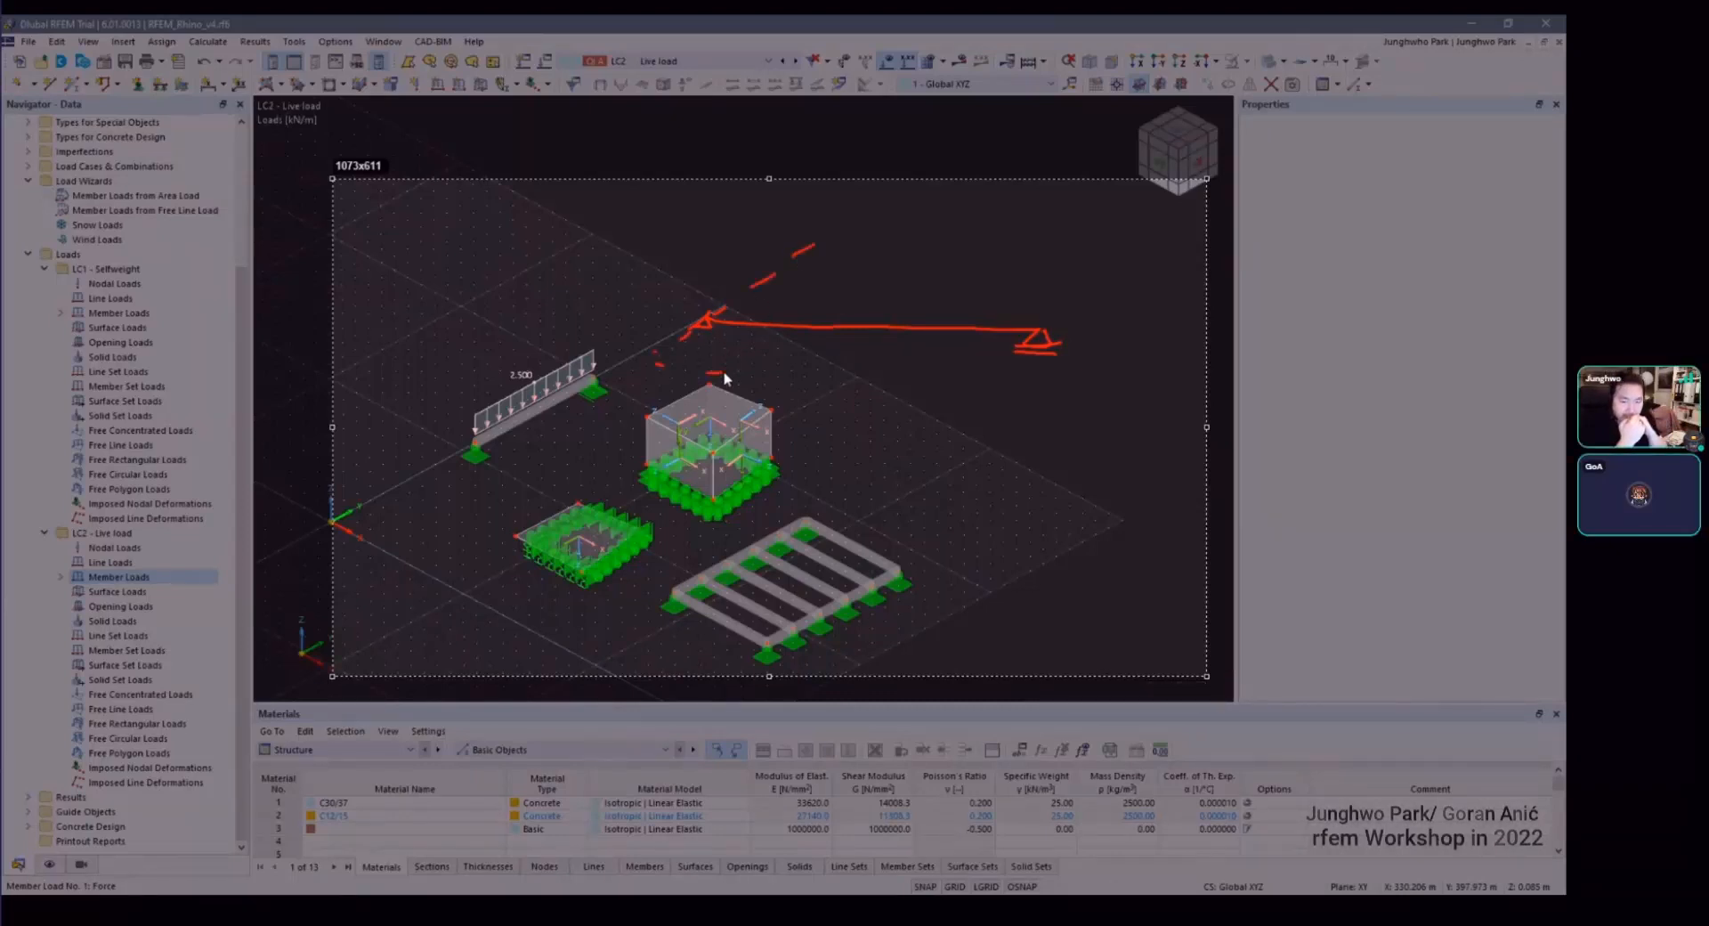
pyautogui.moveTo(919, 382); pyautogui.dragTo(941, 384)
pyautogui.moveTo(978, 380); pyautogui.dragTo(1008, 380)
pyautogui.moveTo(801, 266); pyautogui.dragTo(845, 268)
pyautogui.moveTo(911, 274); pyautogui.dragTo(942, 274)
pyautogui.moveTo(1009, 274); pyautogui.dragTo(1118, 289)
# Step: Mark the spacing beside the sketched beam with a slanted double-headed arrow labelled 3.0
pyautogui.moveTo(1053, 335); pyautogui.dragTo(985, 386)
pyautogui.moveTo(1077, 416); pyautogui.dragTo(1166, 319)
pyautogui.moveTo(1066, 395); pyautogui.dragTo(1074, 419)
pyautogui.moveTo(1133, 361)
pyautogui.mouseDown()
pyautogui.moveTo(1144, 387)
pyautogui.moveTo(1161, 364)
pyautogui.mouseUp()
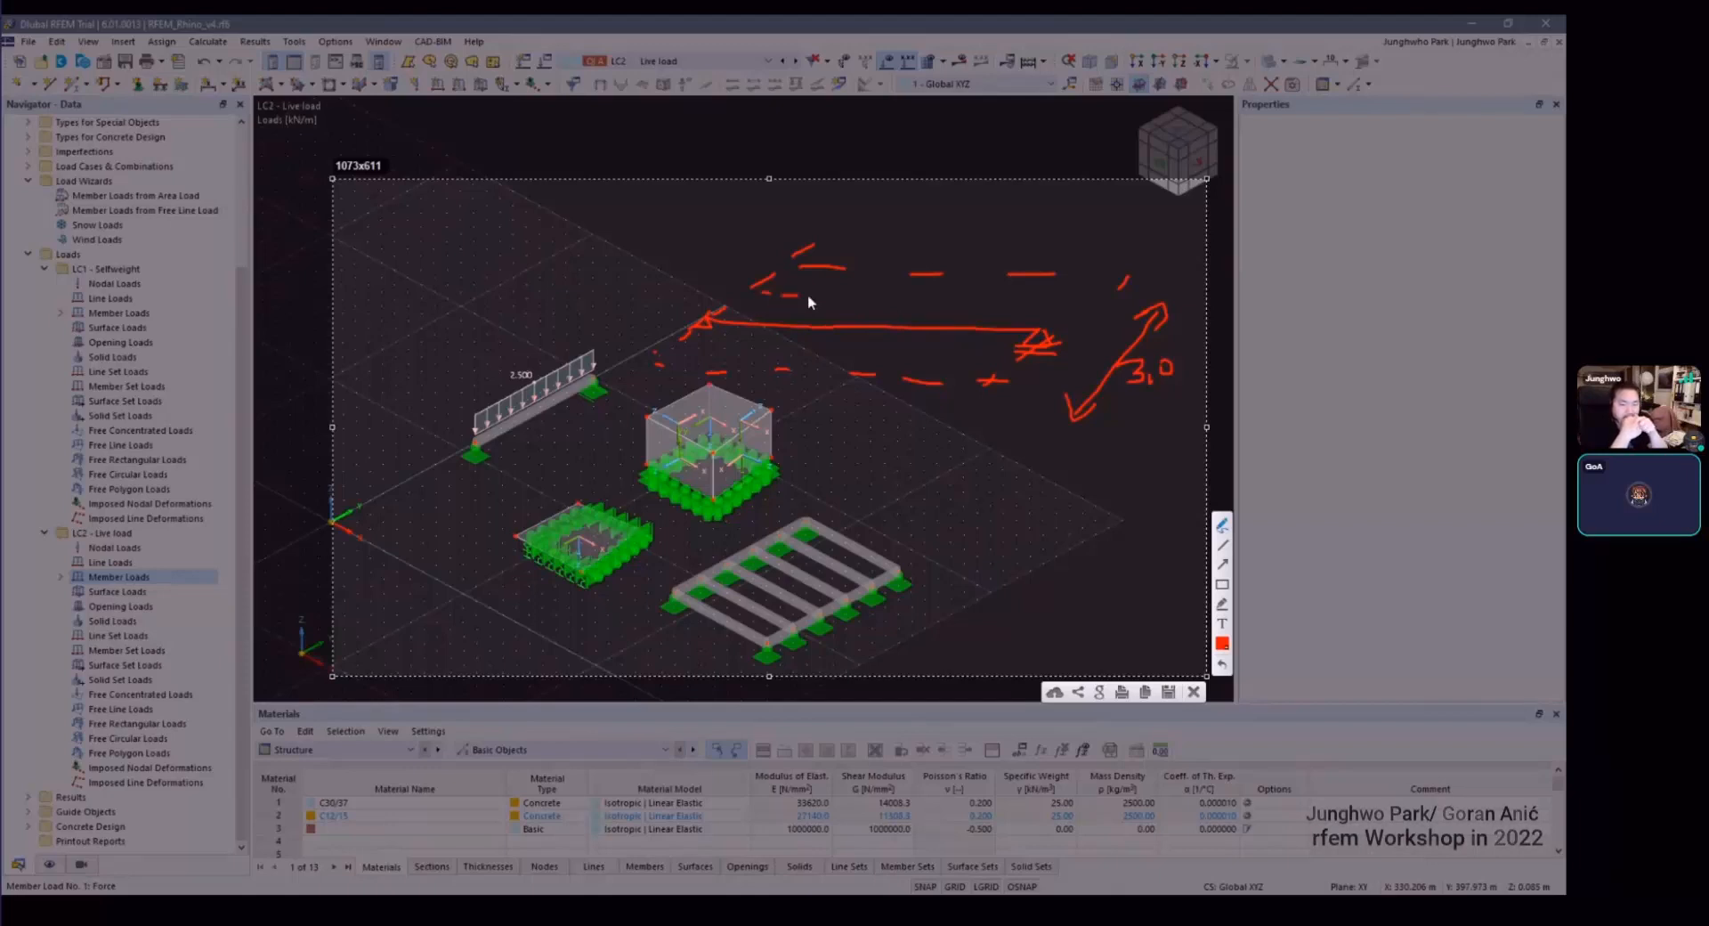
# Step: Sketch the load strip with inner dashed lines and short arrows across the beam, and label it 1,5m
pyautogui.moveTo(809, 294); pyautogui.dragTo(1065, 292)
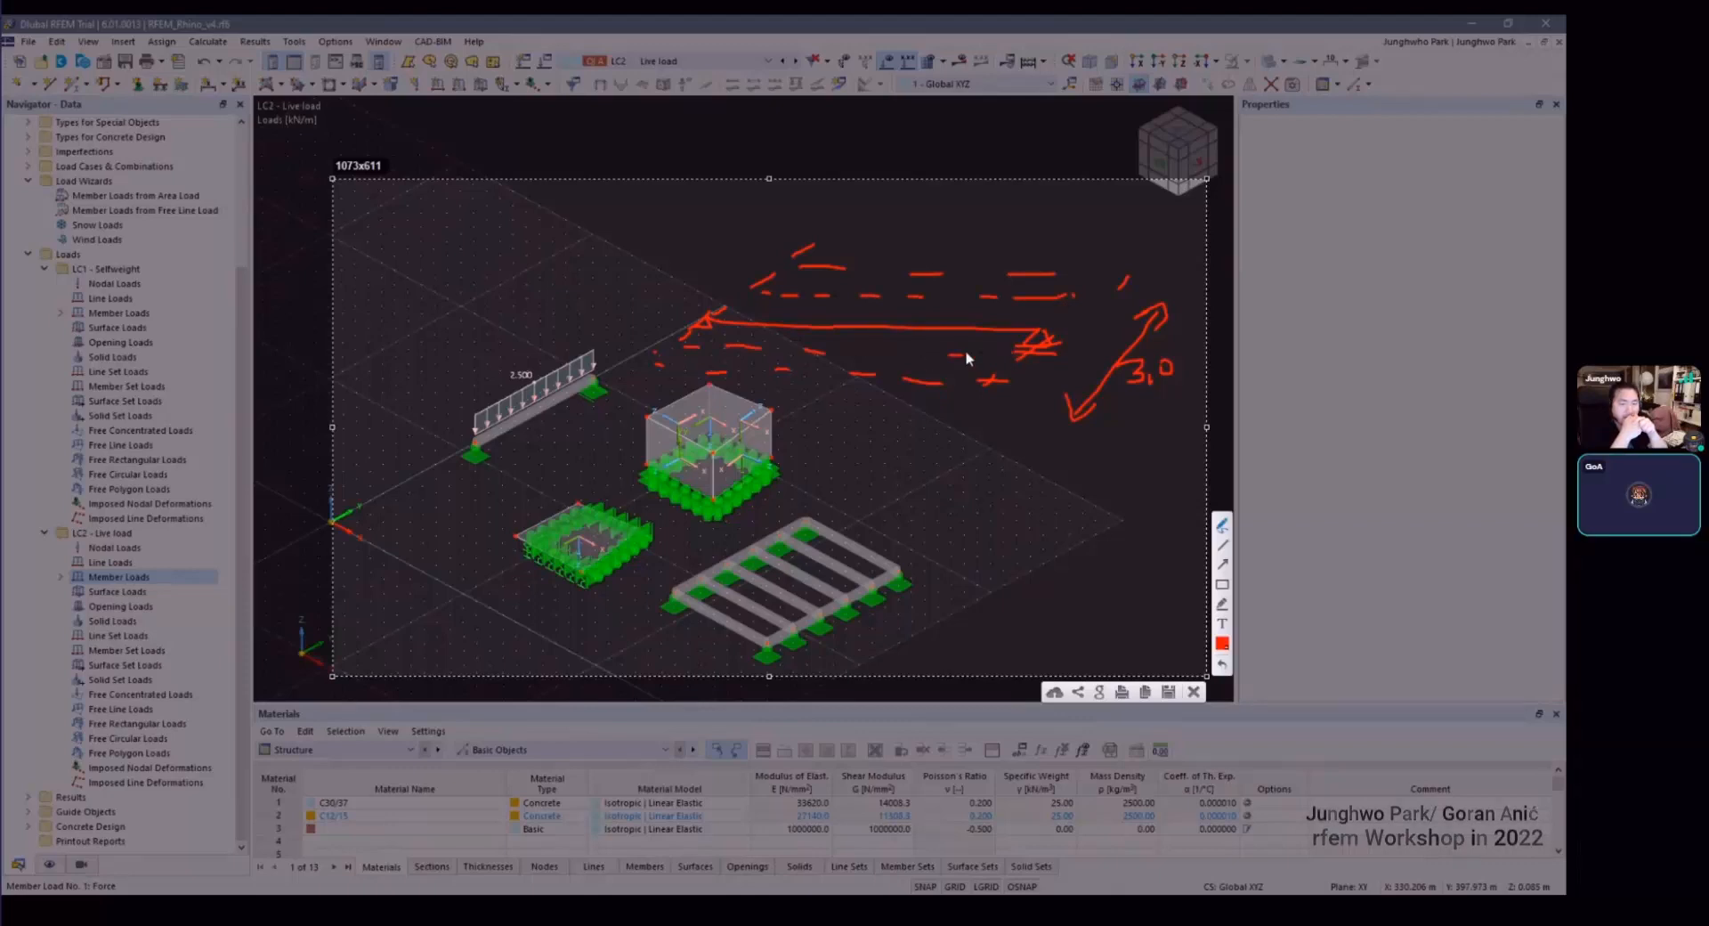
pyautogui.moveTo(847, 337)
pyautogui.mouseDown()
pyautogui.moveTo(823, 345)
pyautogui.moveTo(882, 322)
pyautogui.mouseUp()
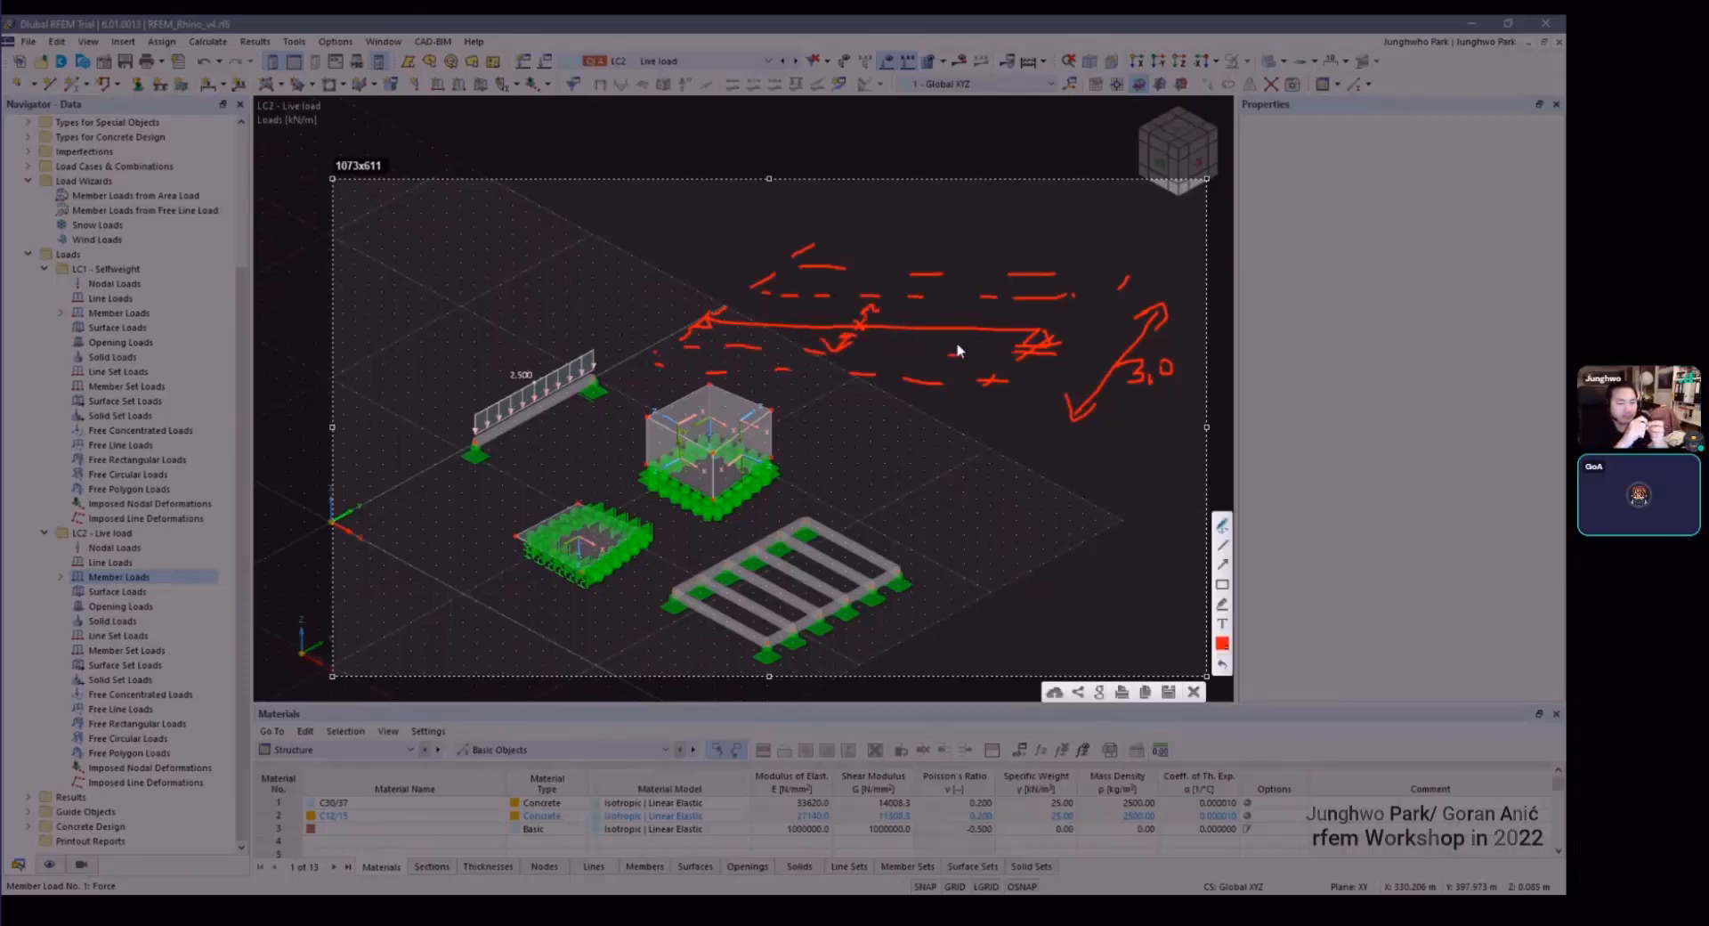
pyautogui.moveTo(985, 425)
pyautogui.mouseDown()
pyautogui.moveTo(980, 439)
pyautogui.moveTo(1034, 427)
pyautogui.mouseUp()
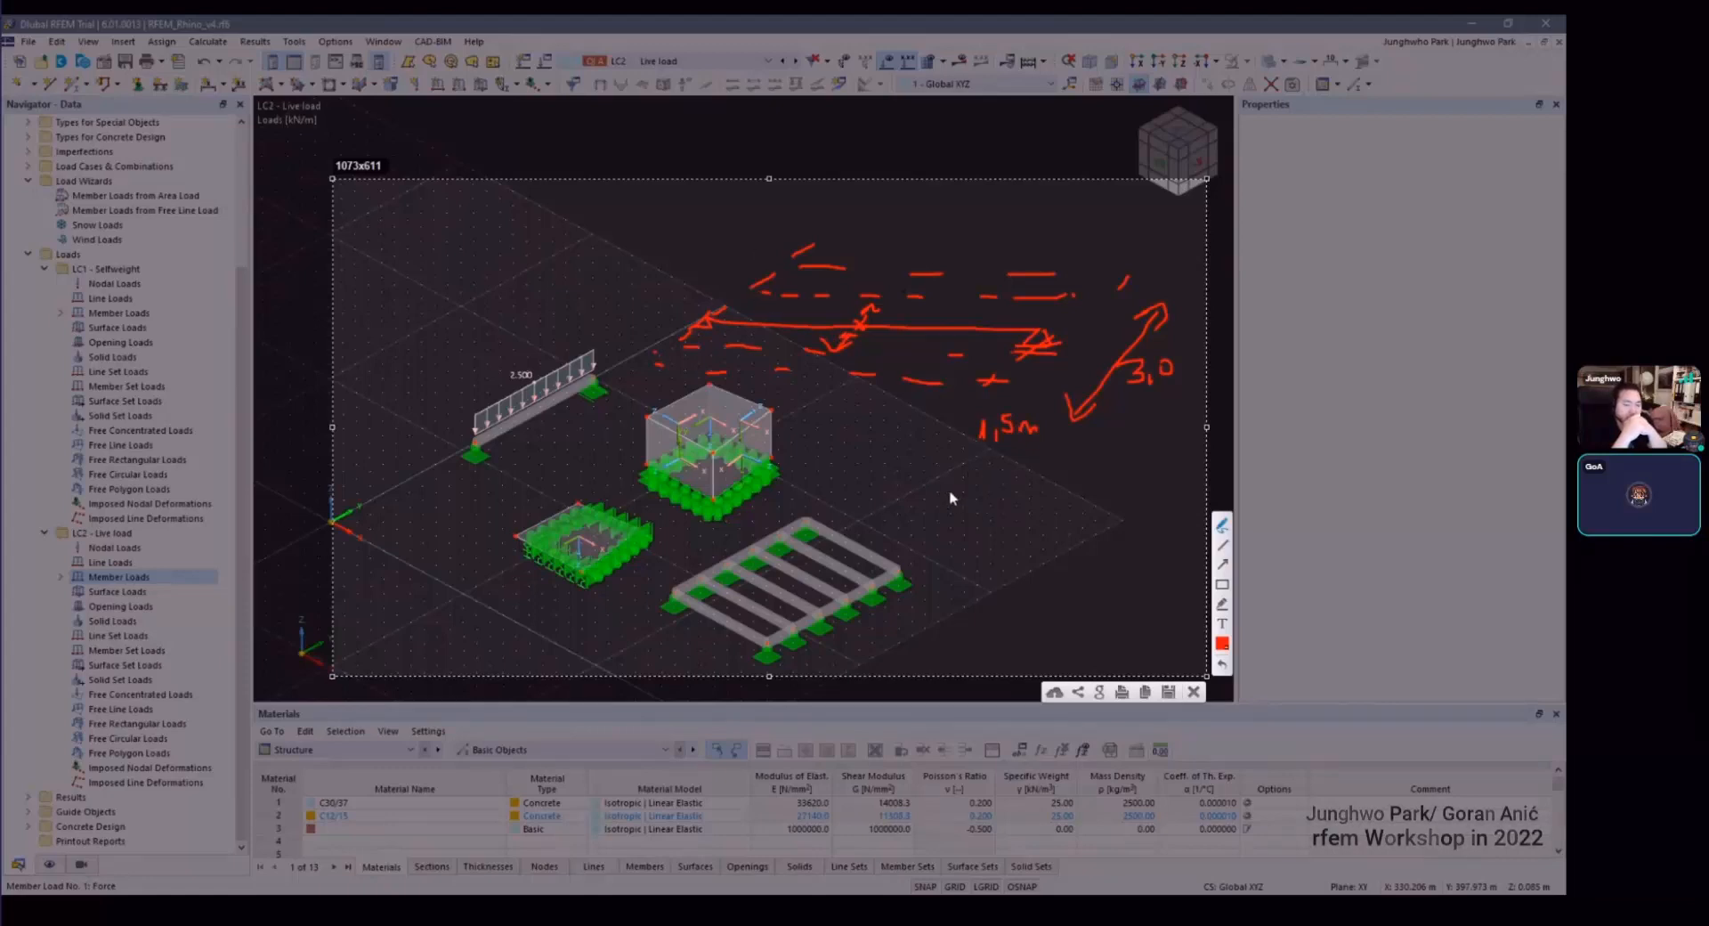
# Step: Sketch a small beam cross-section below the 1,5m label with three horizontal lines above it marking the floor layers
pyautogui.moveTo(1025, 509)
pyautogui.mouseDown()
pyautogui.moveTo(1015, 537)
pyautogui.moveTo(1047, 537)
pyautogui.moveTo(1015, 540)
pyautogui.moveTo(1009, 511)
pyautogui.moveTo(1047, 540)
pyautogui.moveTo(1042, 509)
pyautogui.moveTo(1009, 508)
pyautogui.moveTo(1017, 544)
pyautogui.mouseUp()
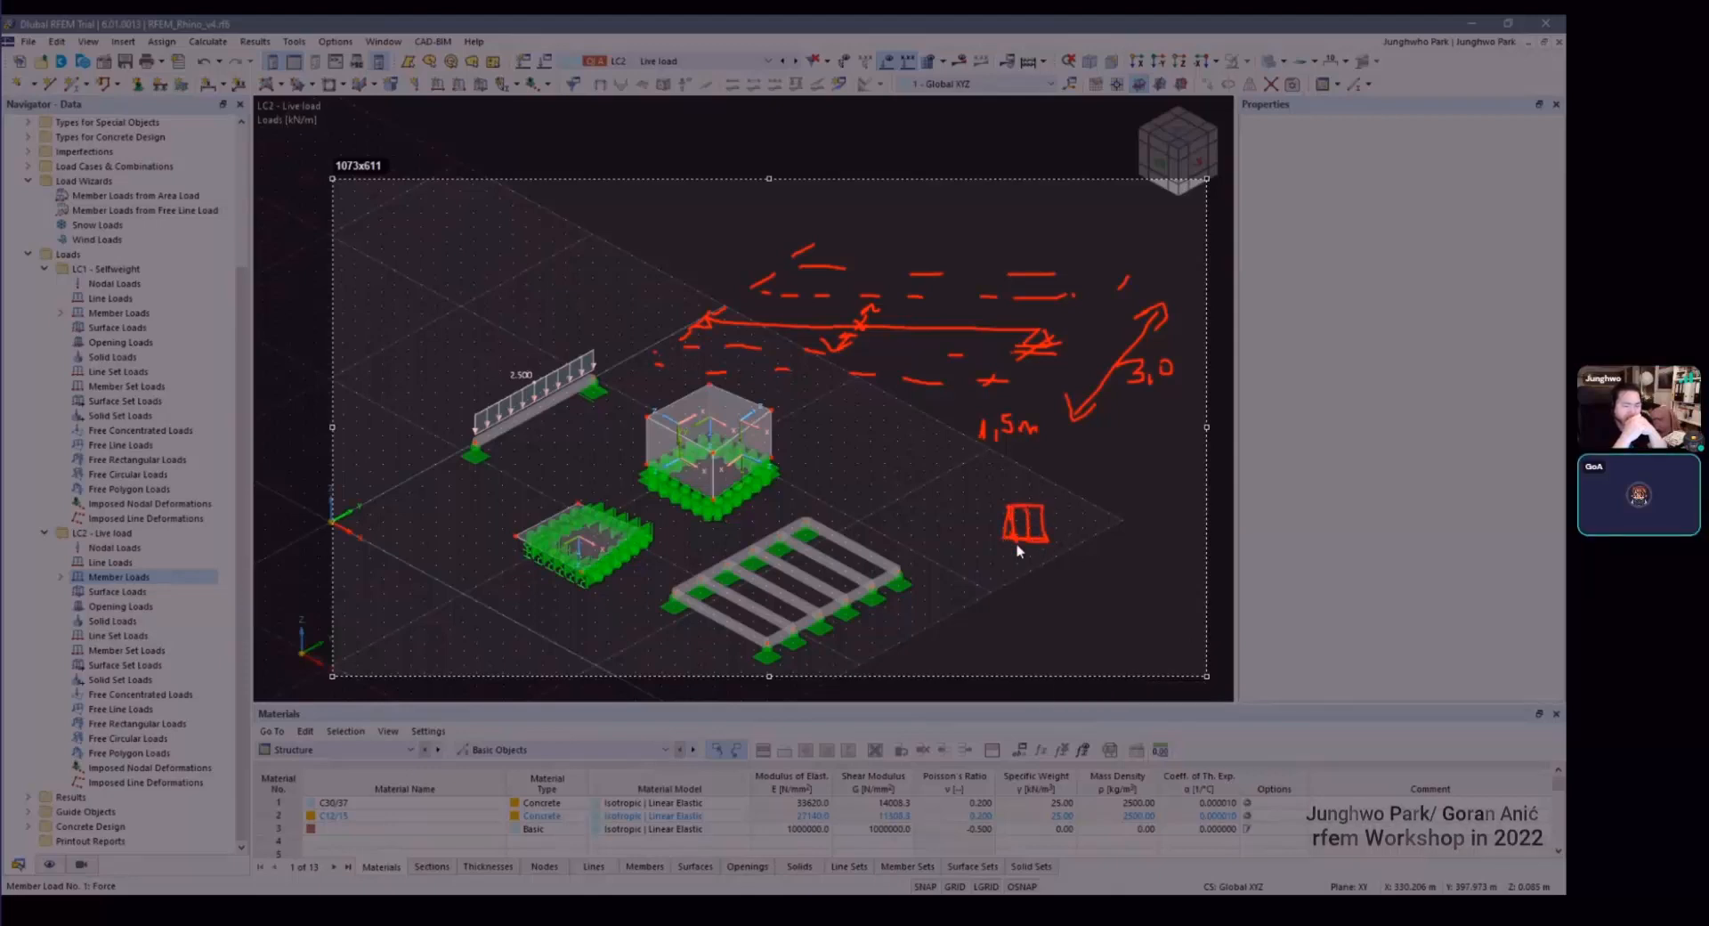
pyautogui.moveTo(927, 511)
pyautogui.mouseDown()
pyautogui.moveTo(1152, 508)
pyautogui.moveTo(1018, 483)
pyautogui.moveTo(1143, 485)
pyautogui.mouseUp()
pyautogui.moveTo(910, 466); pyautogui.dragTo(1161, 473)
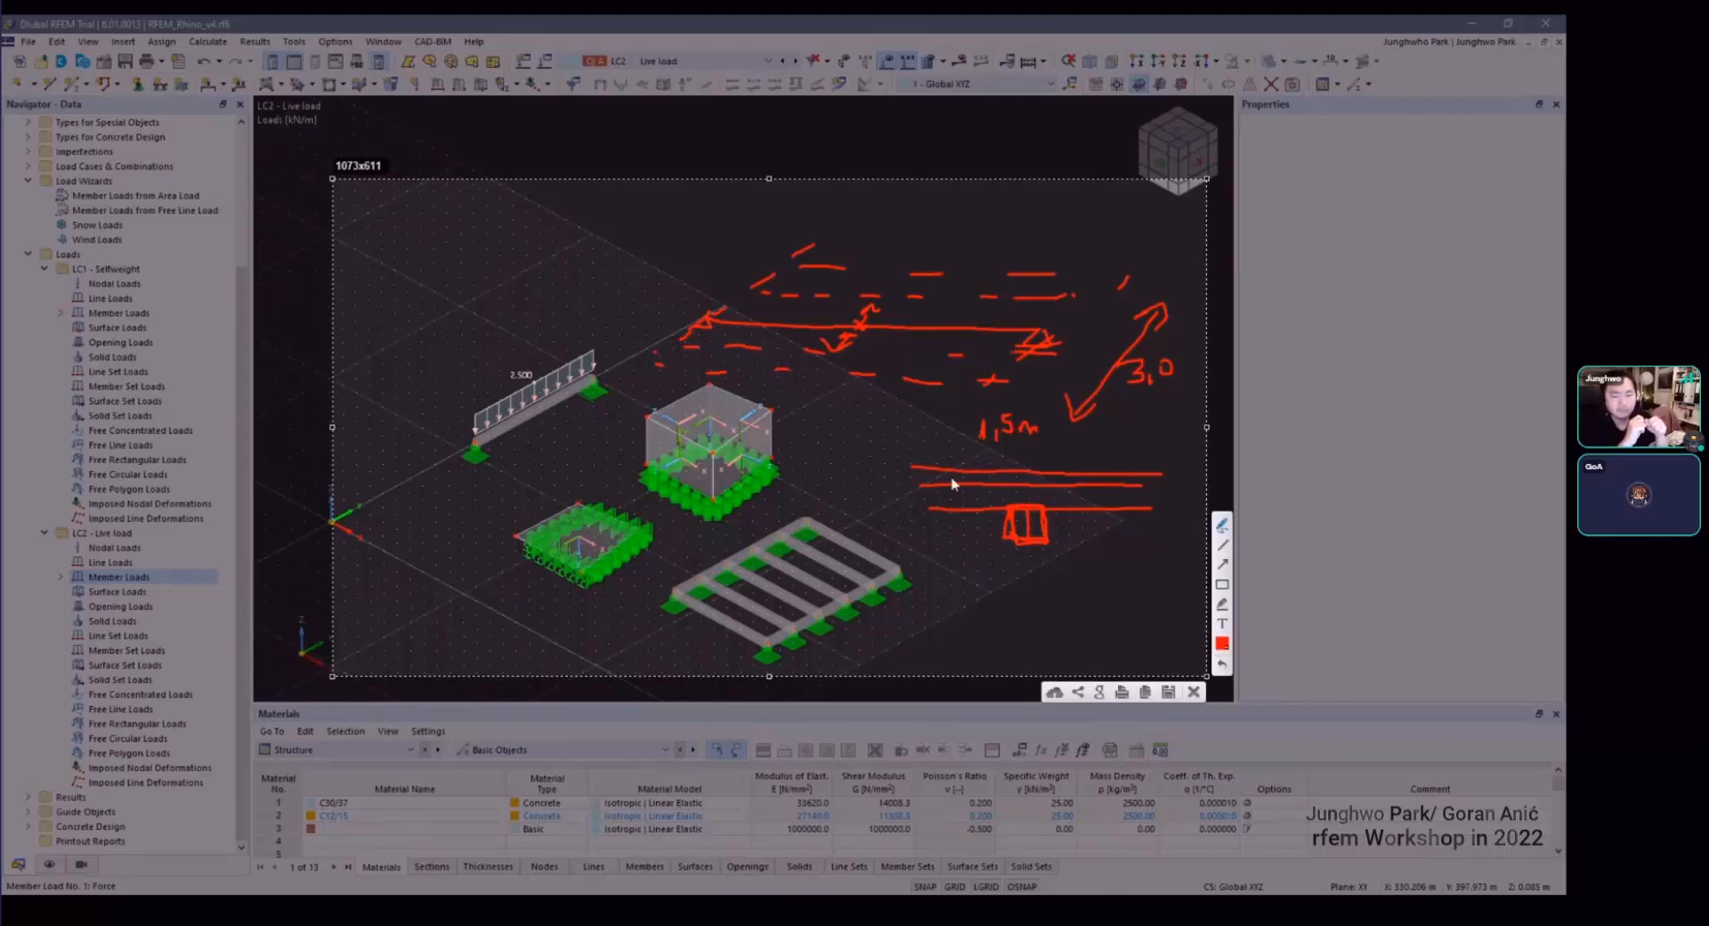
# Step: Hatch both floor layers in the section sketch and mark their thicknesses as 10 cm for the upper and 20 for the lower
pyautogui.moveTo(946, 479)
pyautogui.mouseDown()
pyautogui.moveTo(1111, 489)
pyautogui.moveTo(1088, 489)
pyautogui.moveTo(1117, 464)
pyautogui.mouseUp()
pyautogui.moveTo(1128, 450); pyautogui.dragTo(1129, 450)
pyautogui.moveTo(1143, 457); pyautogui.dragTo(1144, 462)
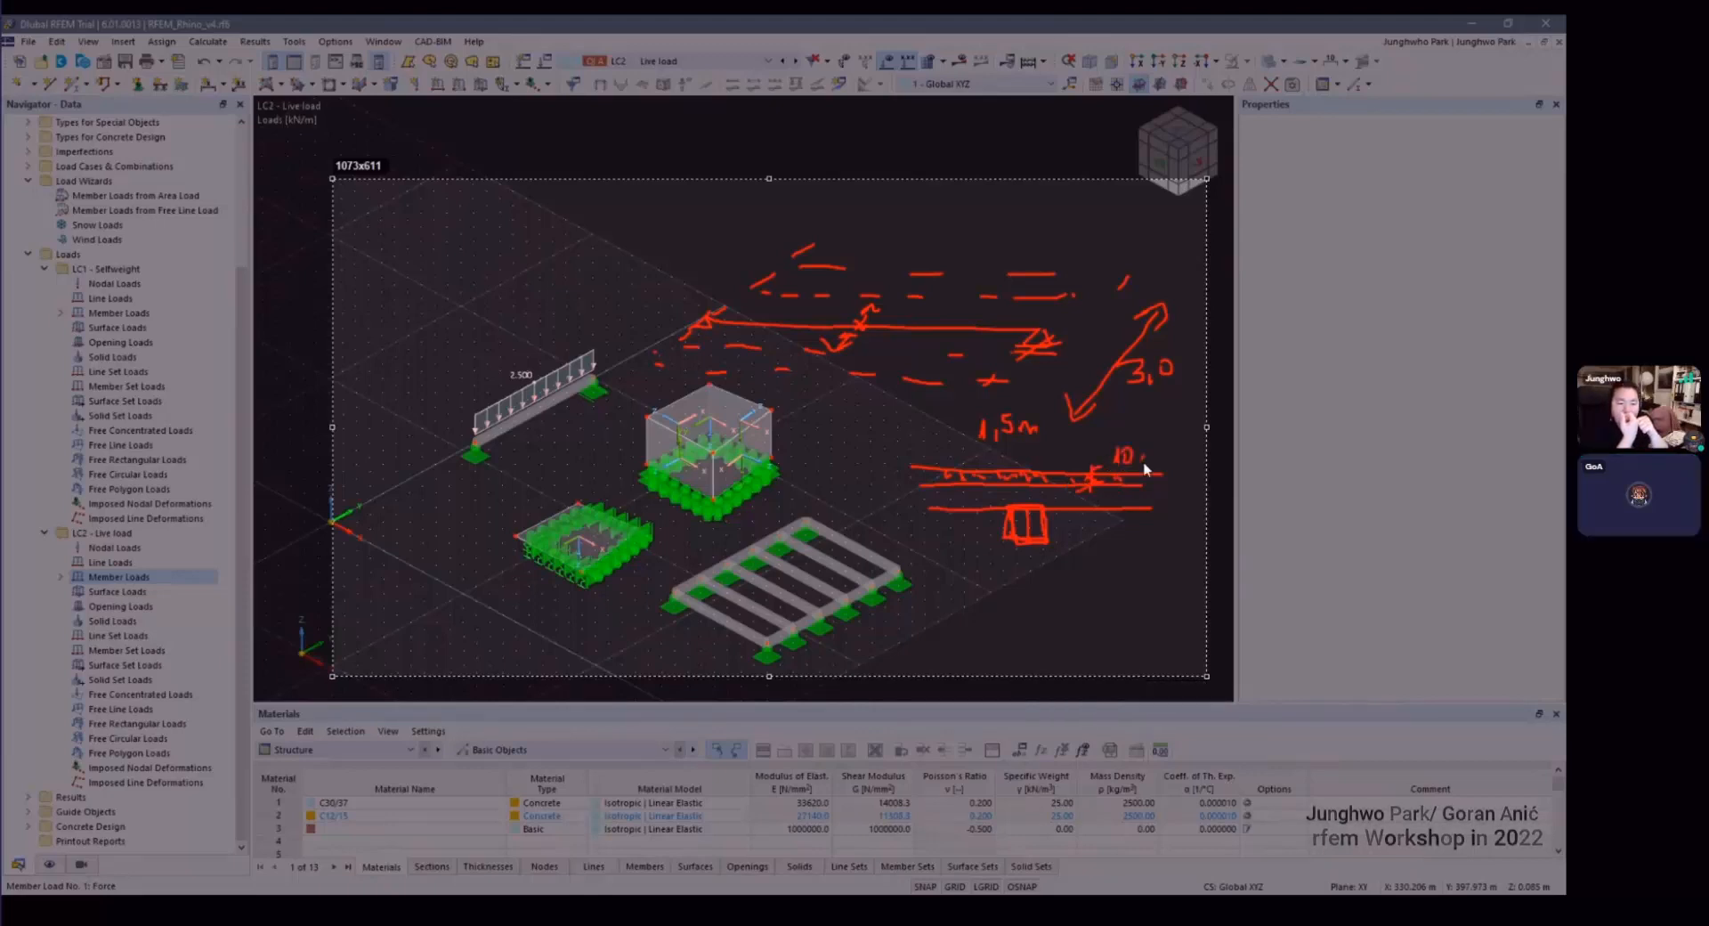
pyautogui.moveTo(1099, 515); pyautogui.dragTo(1094, 489)
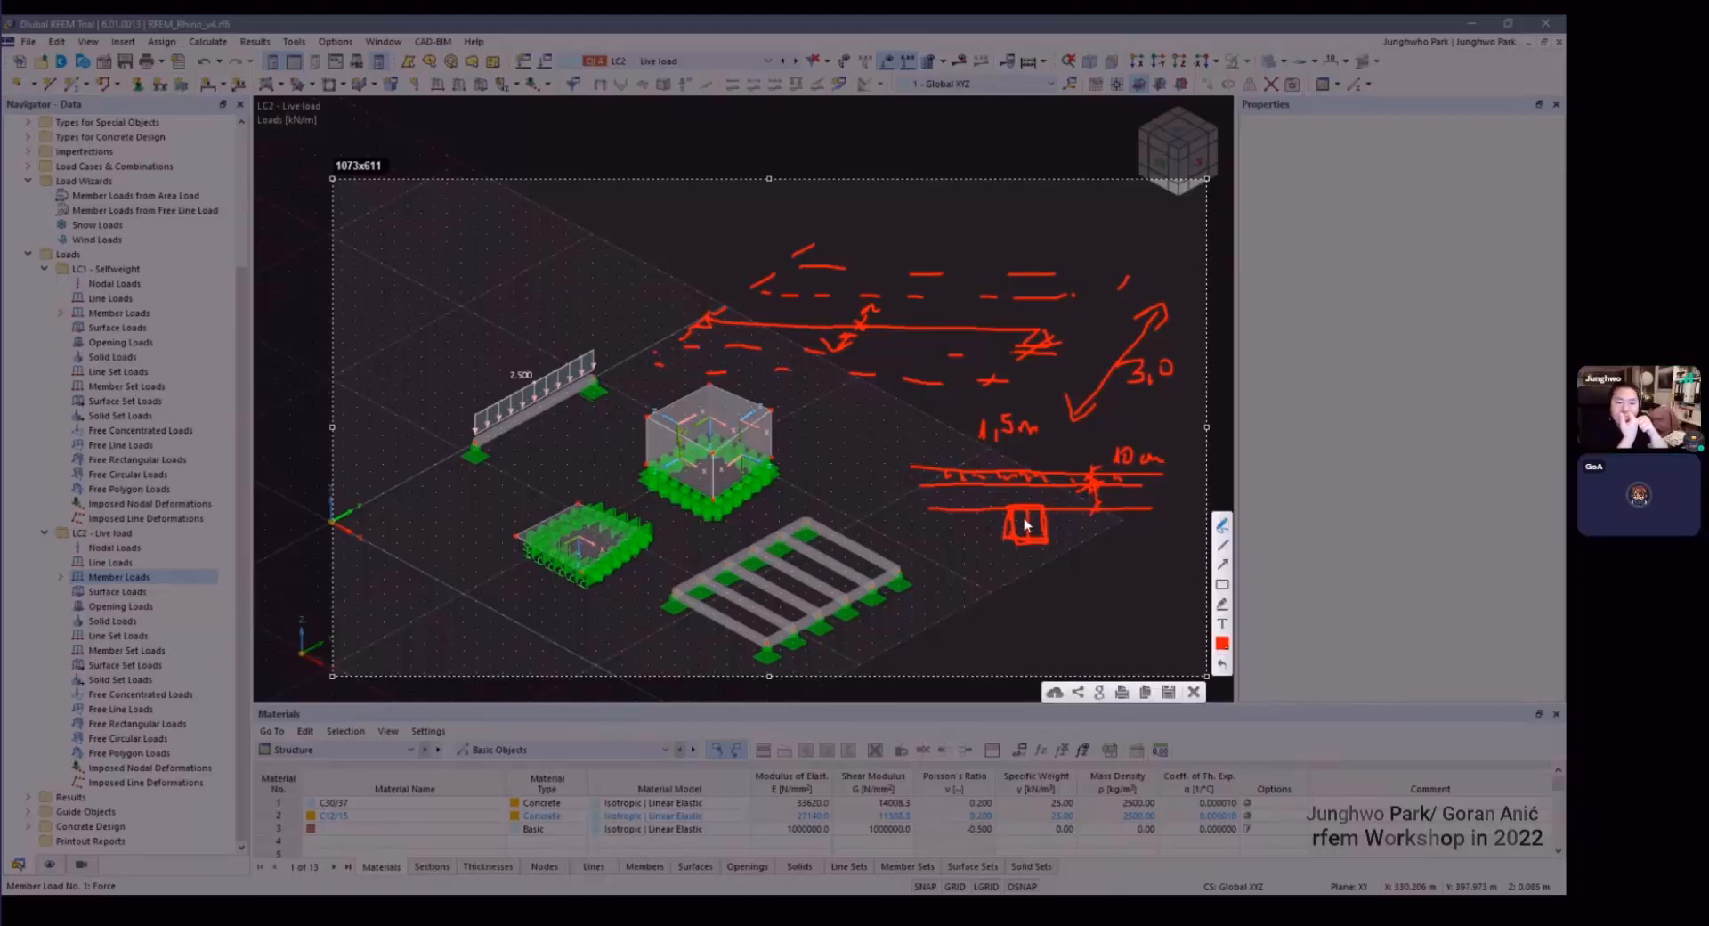
pyautogui.moveTo(1119, 495); pyautogui.dragTo(1133, 504)
pyautogui.moveTo(1145, 491); pyautogui.dragTo(1144, 492)
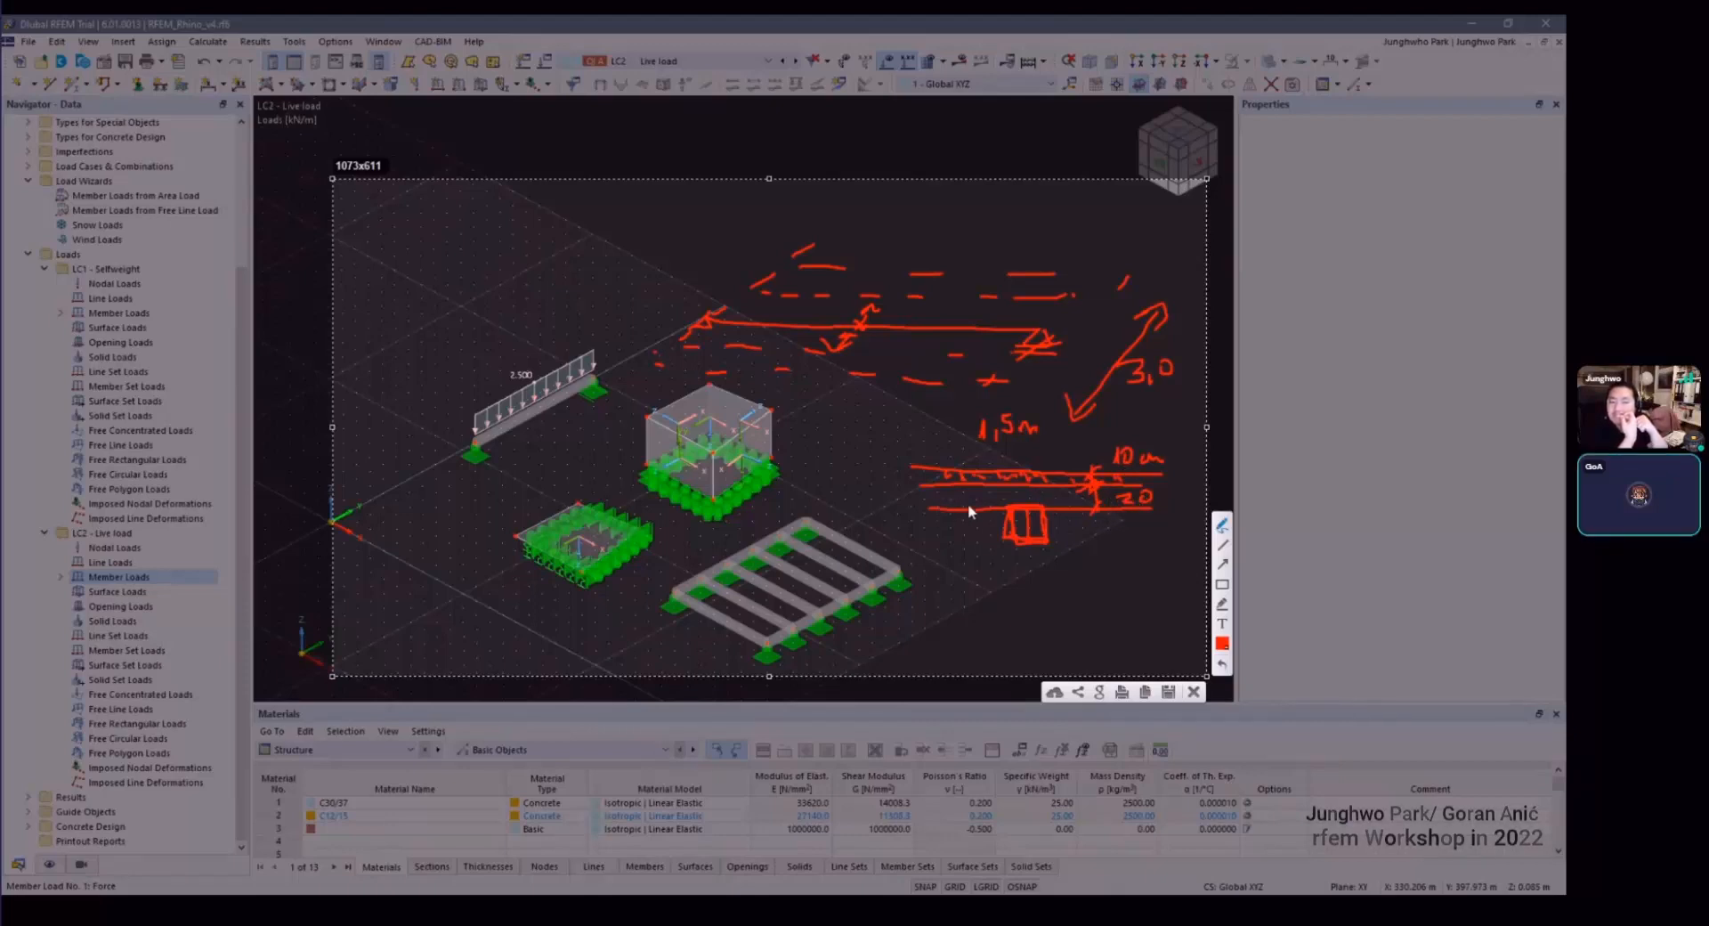
pyautogui.moveTo(946, 499); pyautogui.dragTo(1004, 502)
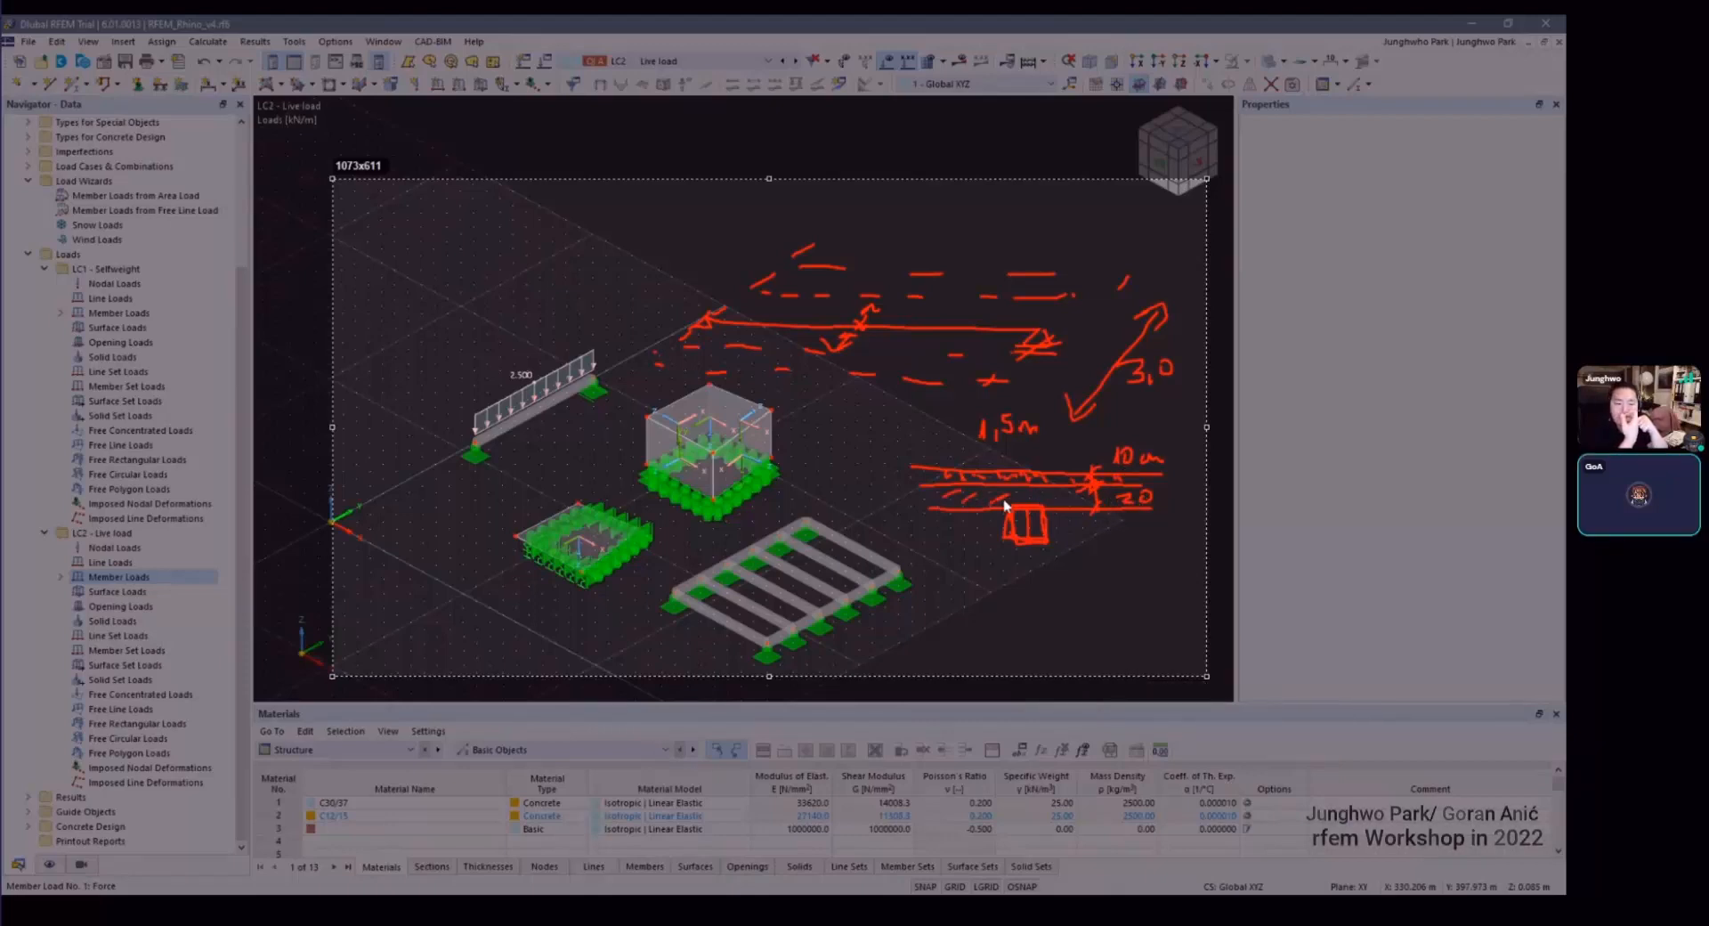
# Step: Write the slab load calculation below the section sketch: 25 kN/m3 x 0,2, giving 5,0 kN/m²
pyautogui.moveTo(1036, 571)
pyautogui.mouseDown()
pyautogui.moveTo(1054, 588)
pyautogui.moveTo(1128, 572)
pyautogui.mouseUp()
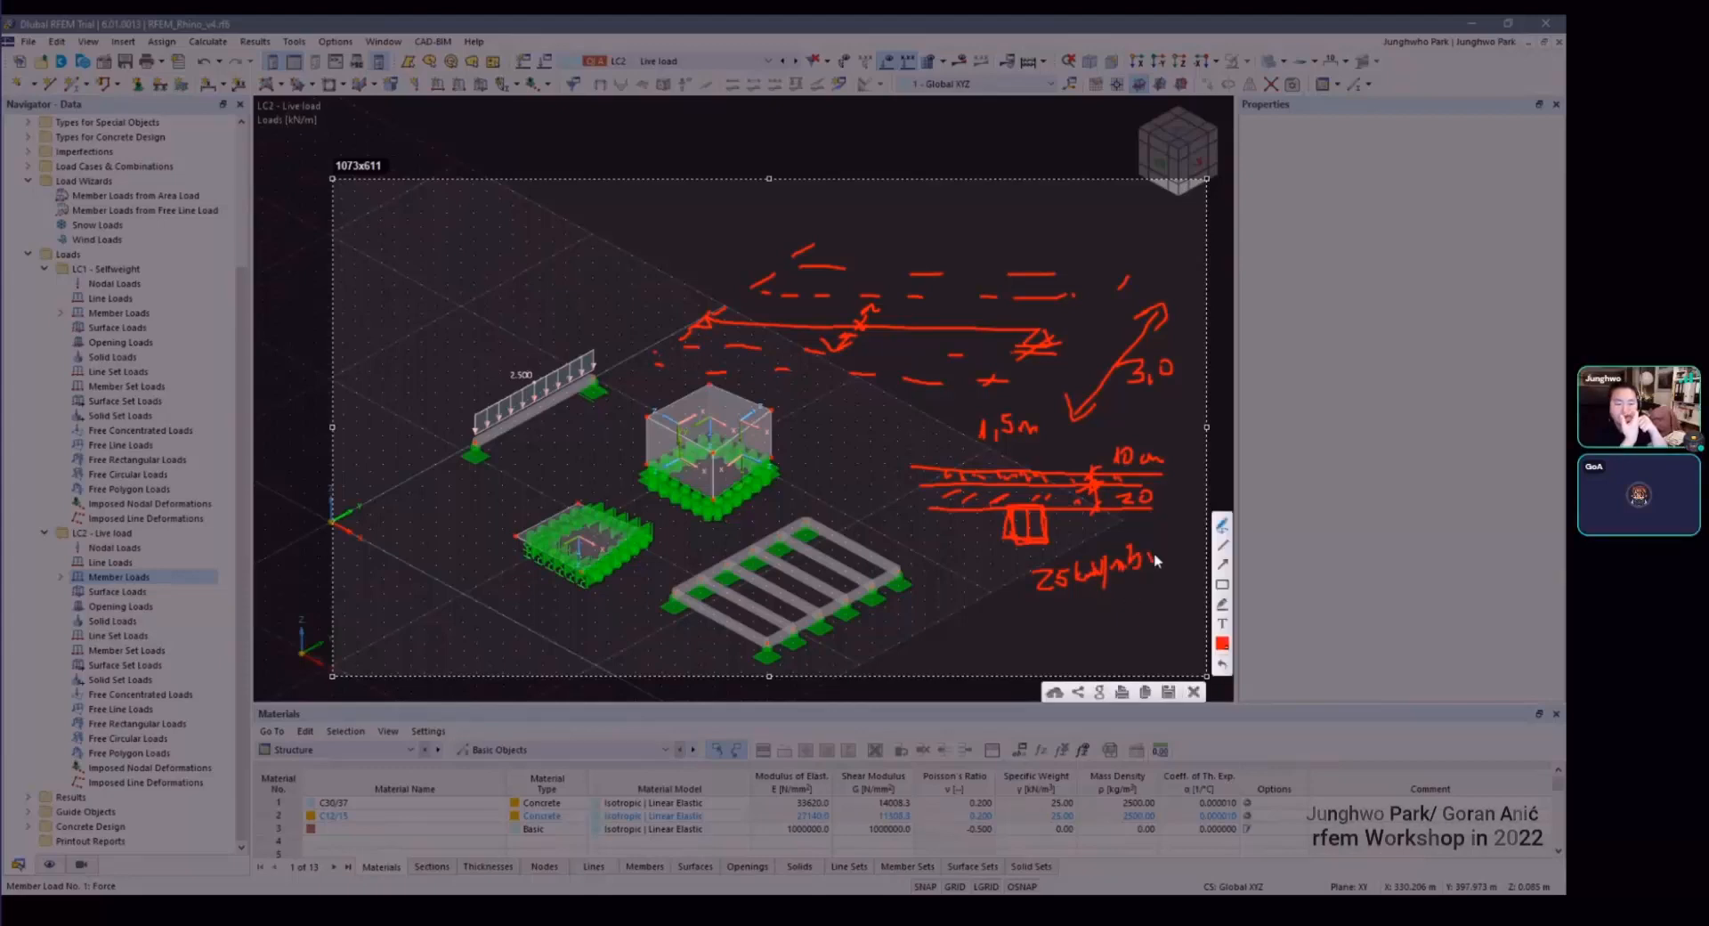
pyautogui.moveTo(1159, 554); pyautogui.dragTo(1148, 567)
pyautogui.moveTo(1148, 553); pyautogui.dragTo(1169, 570)
pyautogui.moveTo(1177, 551); pyautogui.dragTo(1190, 561)
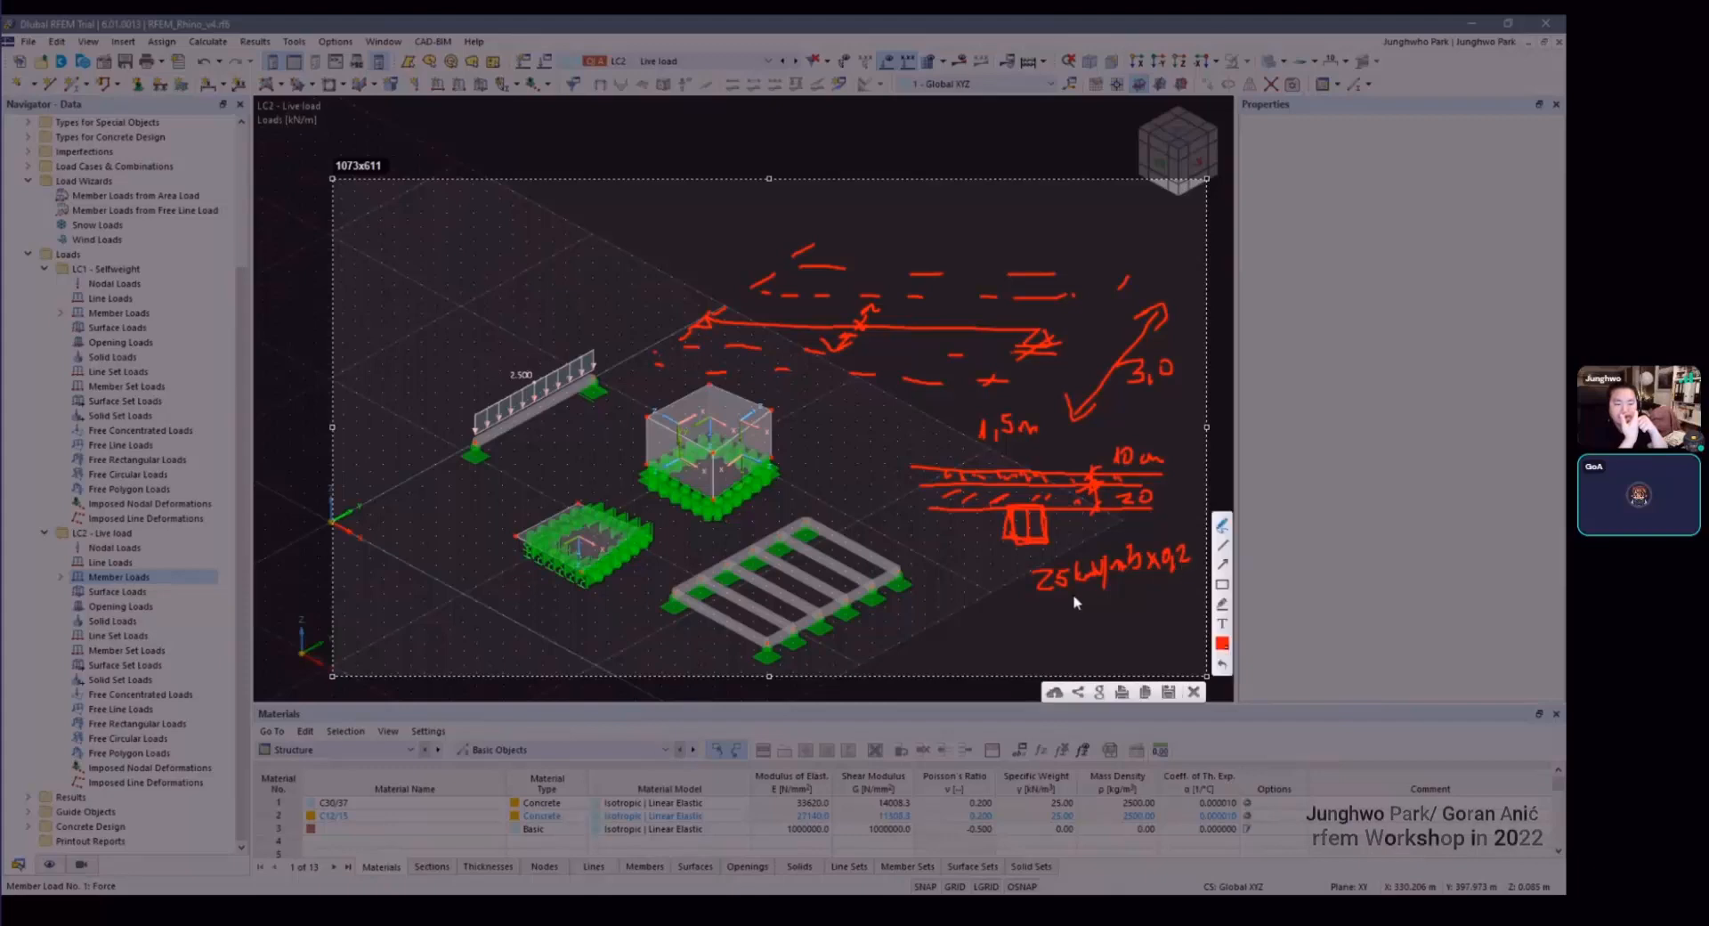
pyautogui.moveTo(1043, 621); pyautogui.dragTo(1067, 623)
pyautogui.moveTo(1069, 616)
pyautogui.mouseDown()
pyautogui.moveTo(1129, 622)
pyautogui.moveTo(1164, 596)
pyautogui.mouseUp()
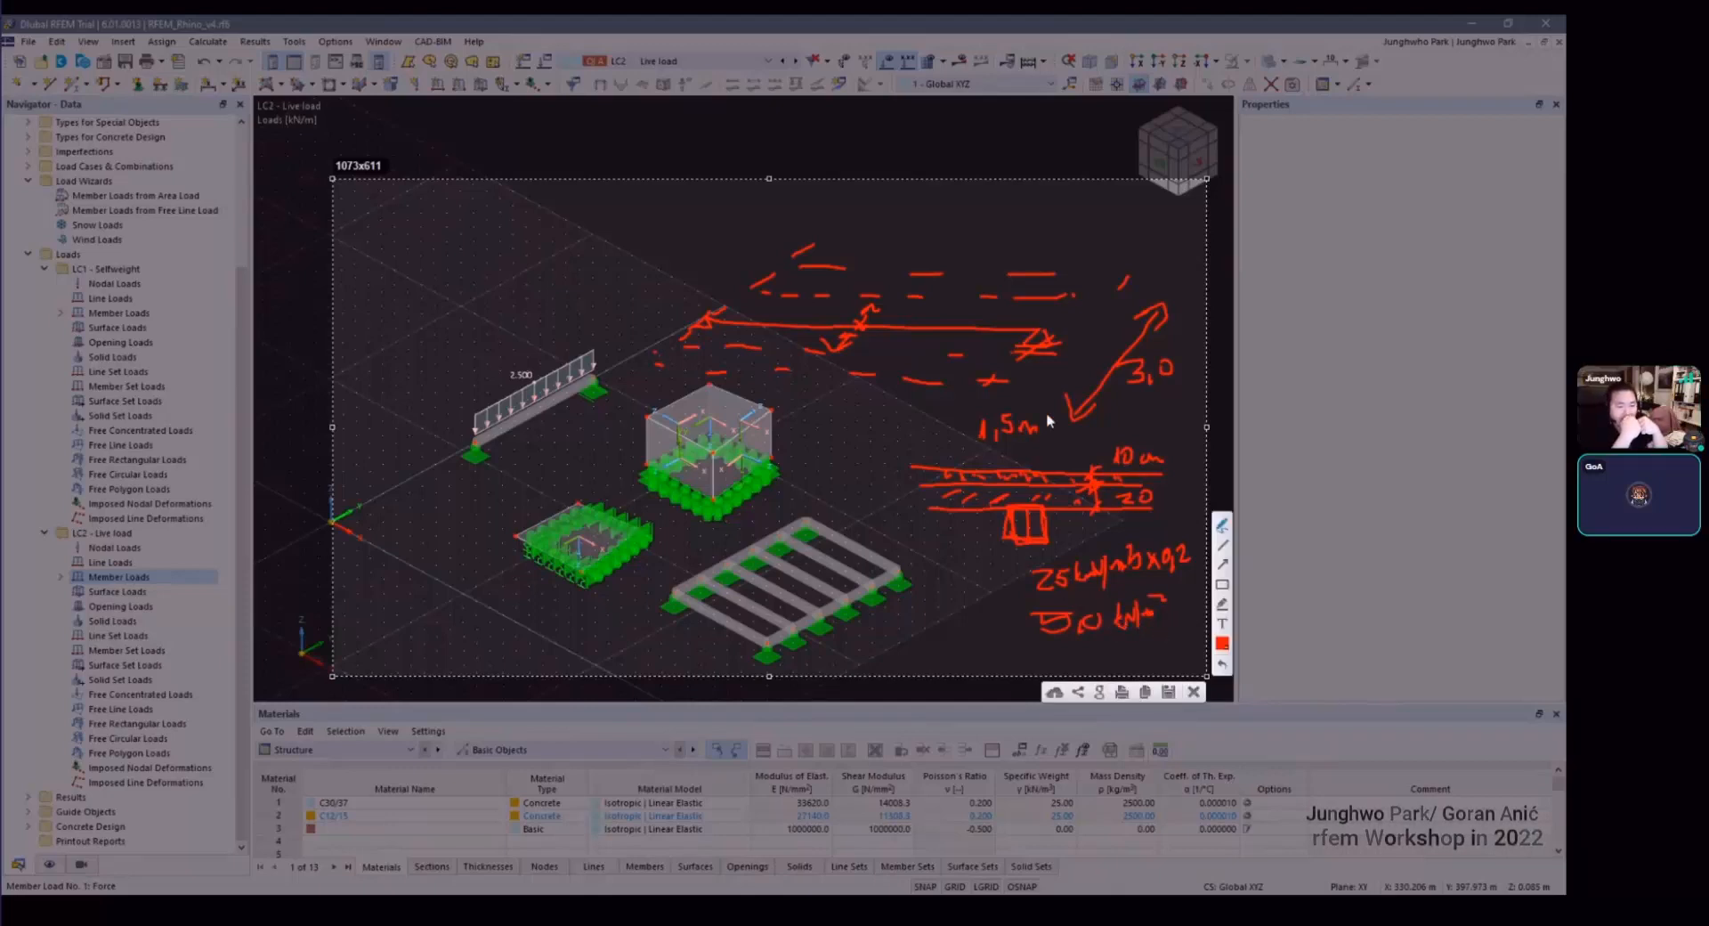
# Step: Circle the 1,5m load width and multiply the slab load by 1,5, writing the line load as 7,5 kN/m
pyautogui.moveTo(977, 406)
pyautogui.mouseDown()
pyautogui.moveTo(1030, 447)
pyautogui.moveTo(994, 440)
pyautogui.mouseUp()
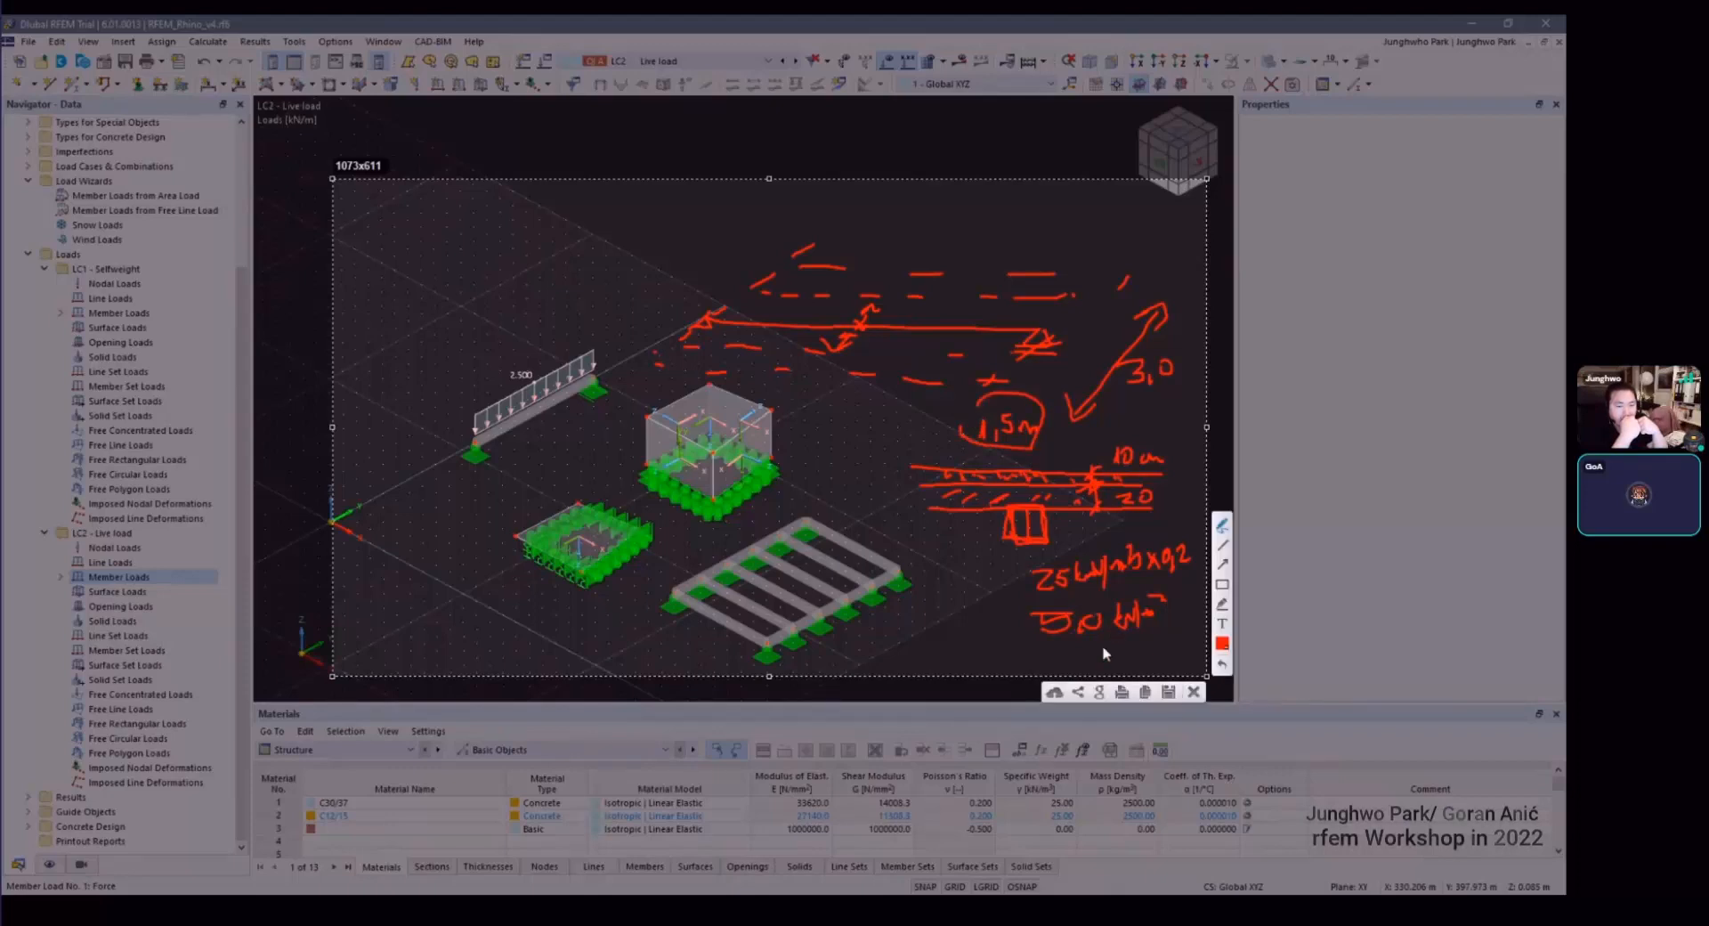
pyautogui.moveTo(942, 612); pyautogui.dragTo(961, 635)
pyautogui.moveTo(986, 614)
pyautogui.mouseDown()
pyautogui.moveTo(977, 630)
pyautogui.moveTo(1086, 655)
pyautogui.mouseUp()
pyautogui.moveTo(1066, 660)
pyautogui.mouseDown()
pyautogui.moveTo(1180, 655)
pyautogui.moveTo(1182, 623)
pyautogui.mouseUp()
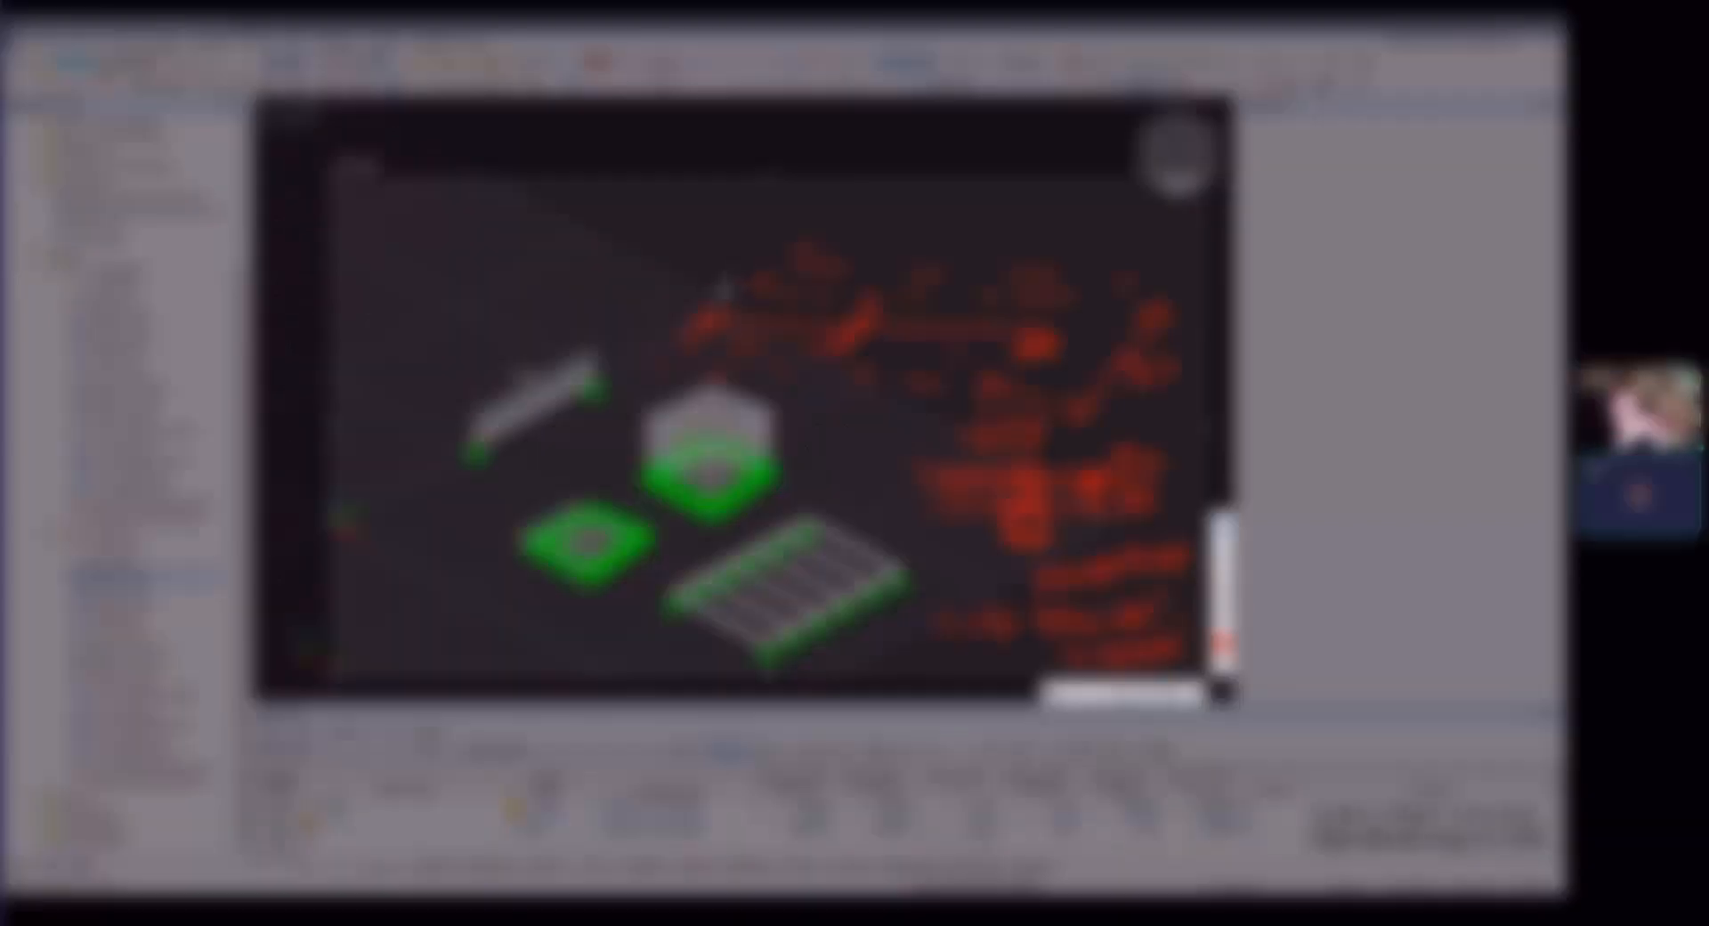
# Step: Sketch downward load arrows onto the start of the beam and circle the 25 kN/m3 unit weight
pyautogui.moveTo(732, 296)
pyautogui.mouseDown()
pyautogui.moveTo(752, 322)
pyautogui.moveTo(812, 317)
pyautogui.mouseUp()
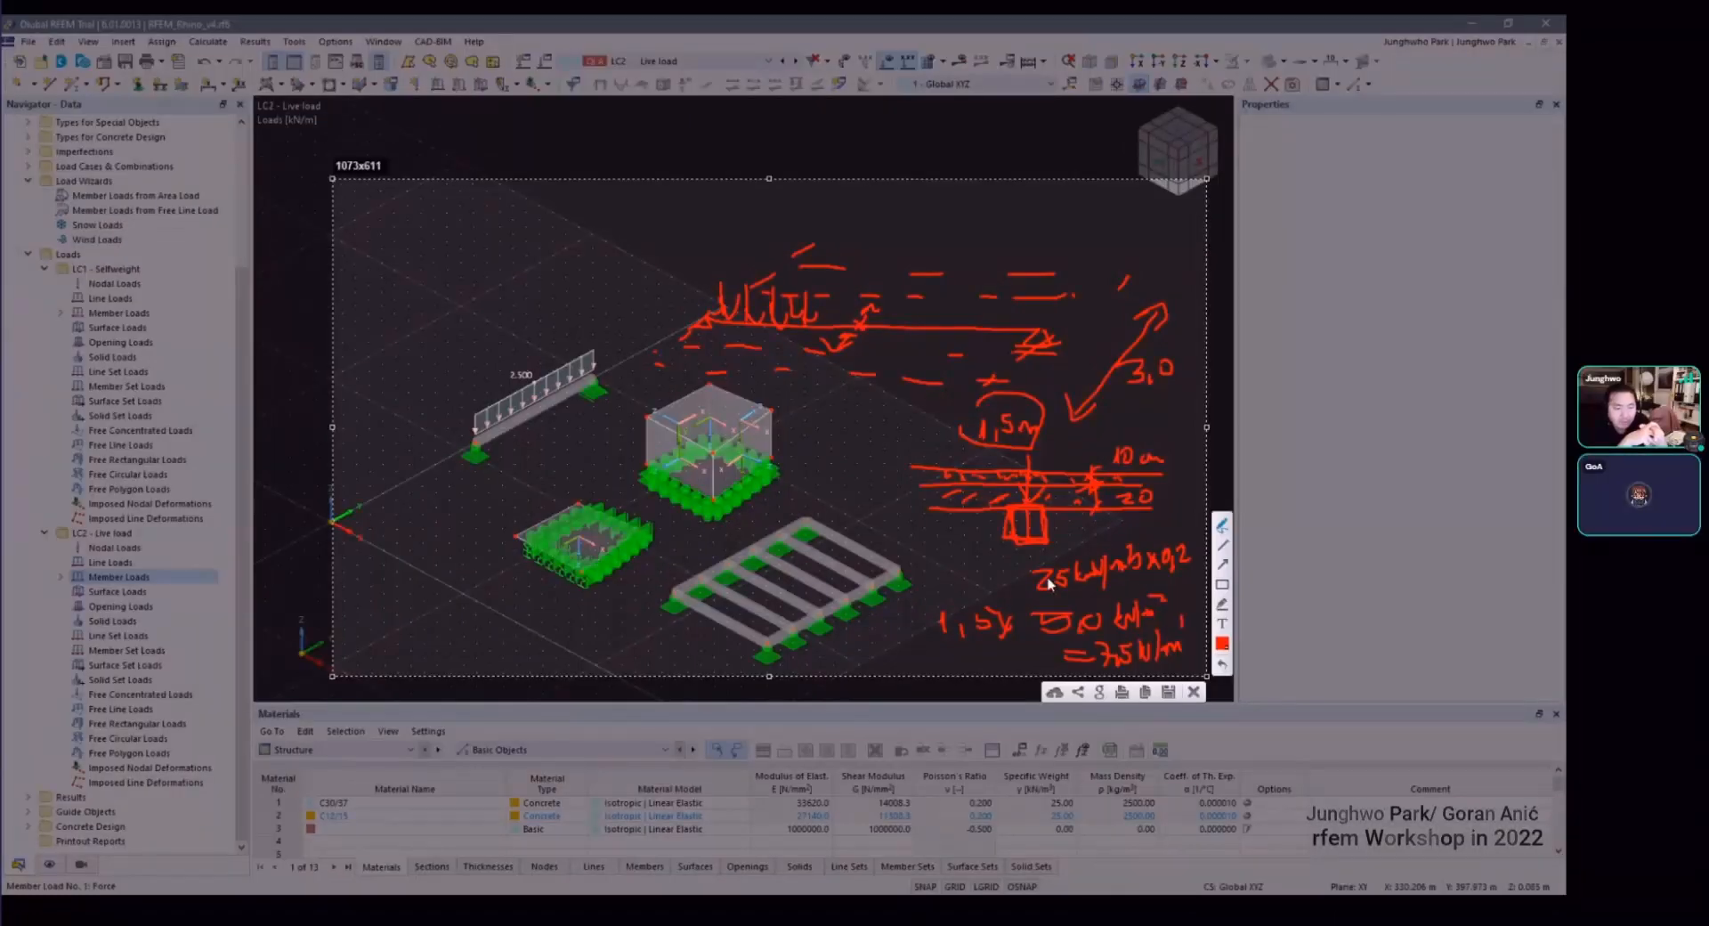
pyautogui.moveTo(1021, 595)
pyautogui.mouseDown()
pyautogui.moveTo(1059, 598)
pyautogui.moveTo(1104, 524)
pyautogui.mouseUp()
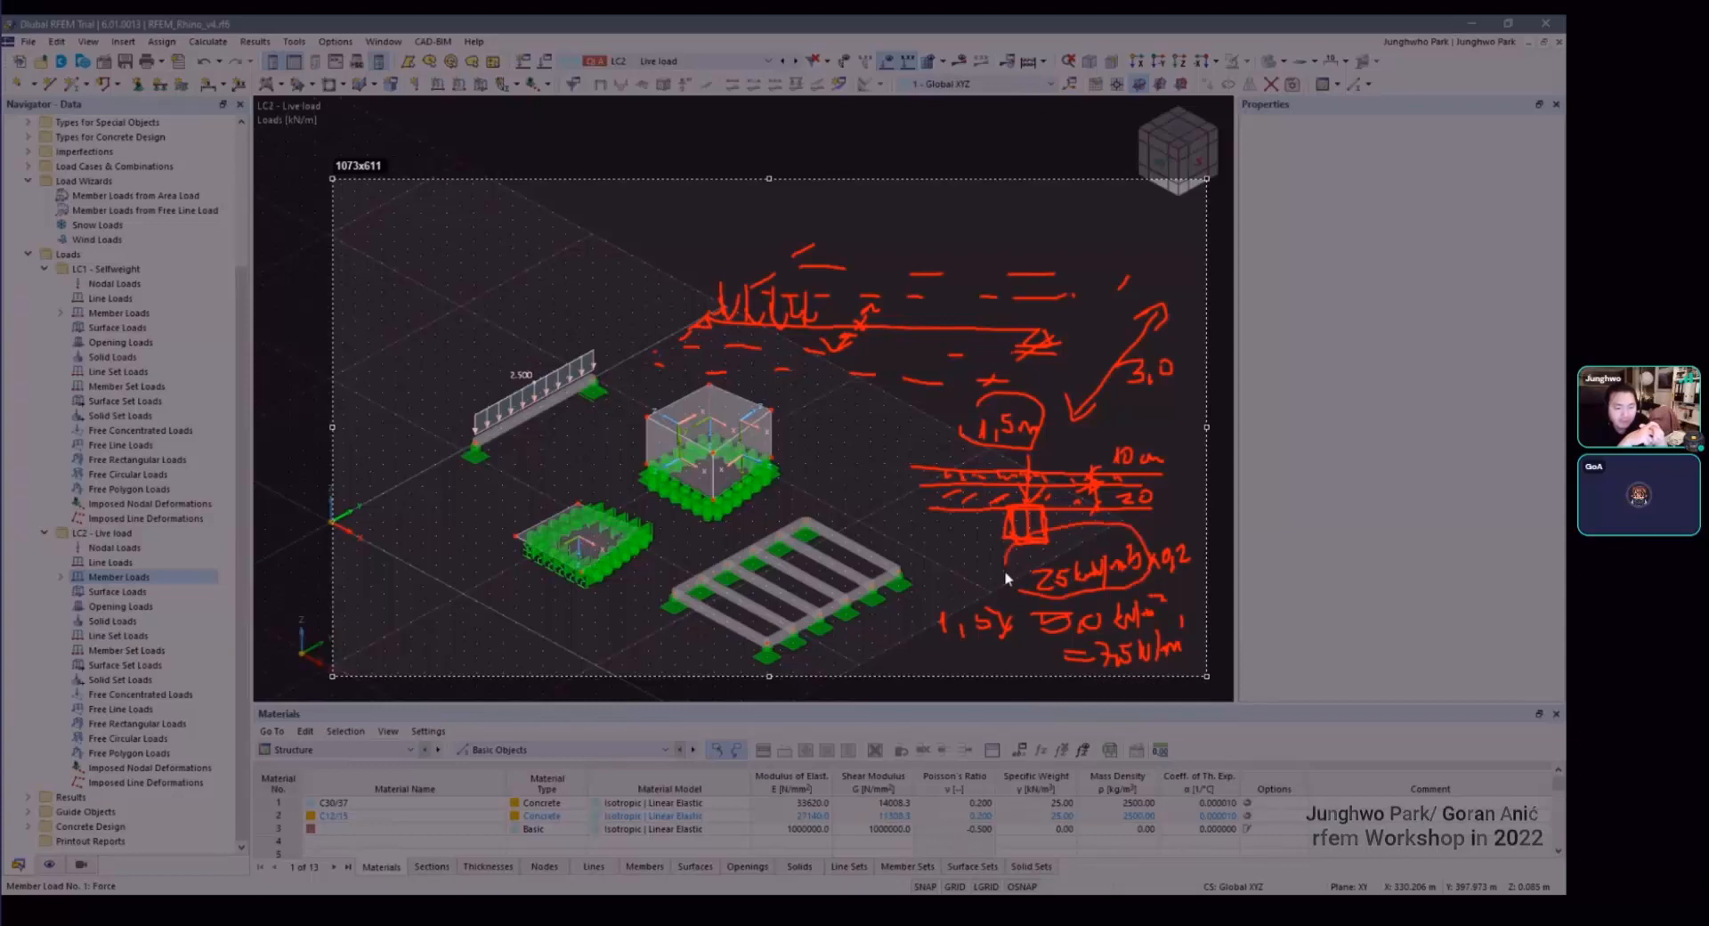
pyautogui.moveTo(1005, 570); pyautogui.dragTo(1083, 593)
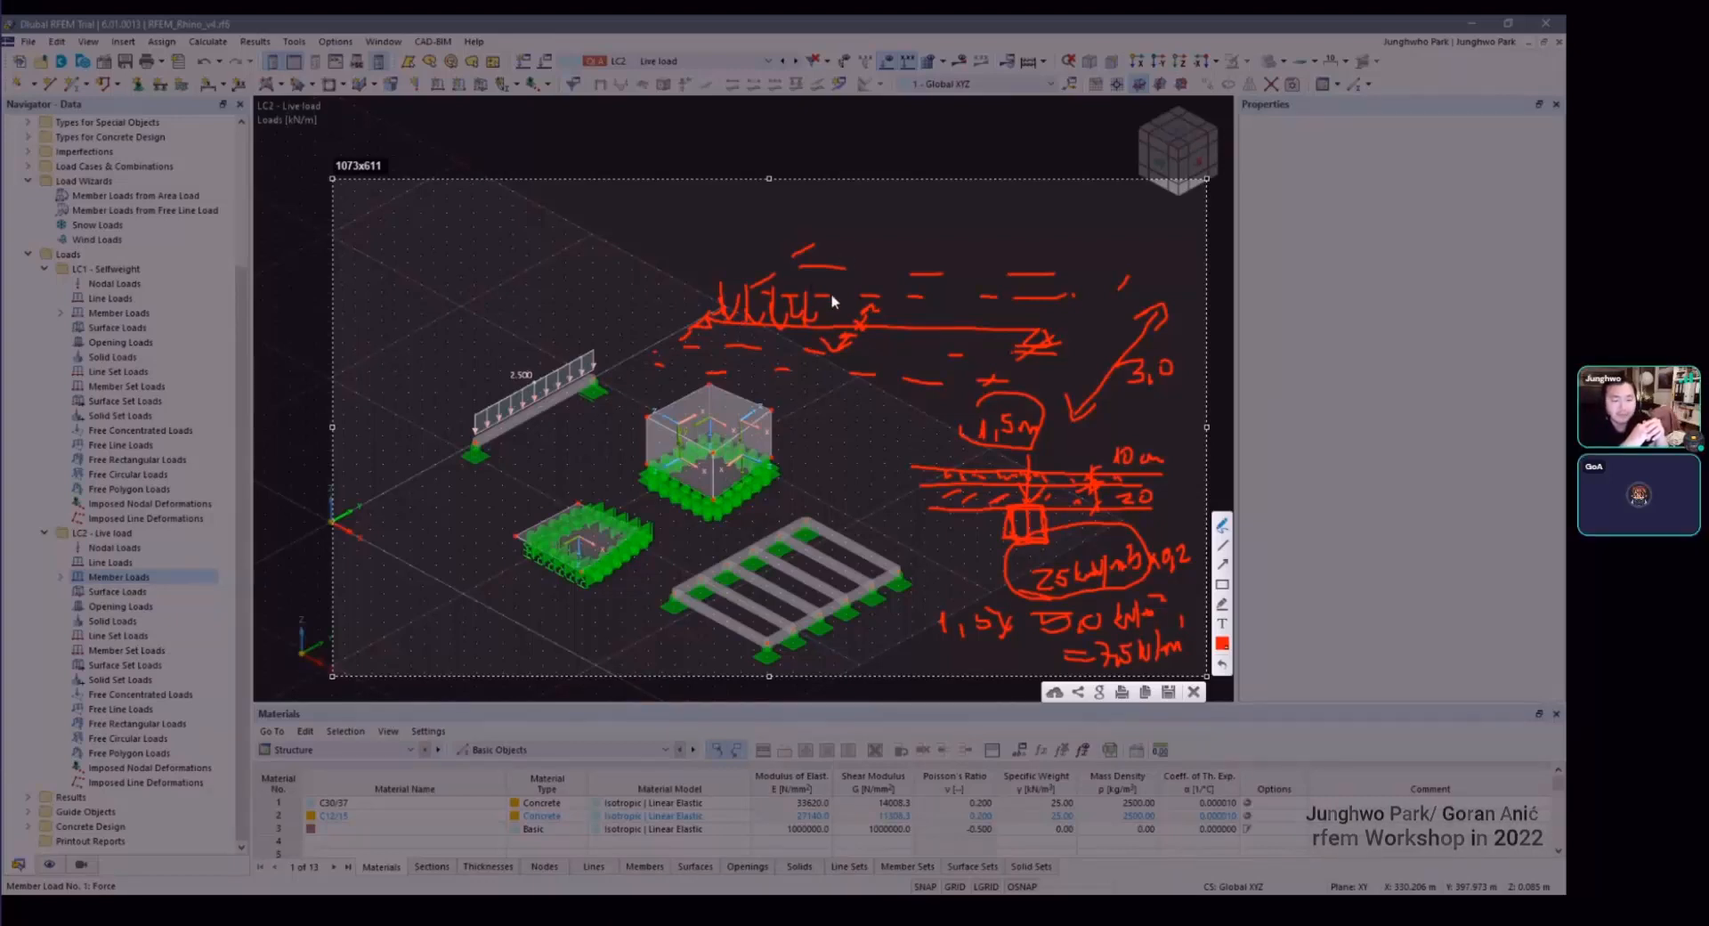
# Step: Hatch the beam's load strip in red, switch the pen colour to green and outline the strip
pyautogui.moveTo(737, 327)
pyautogui.mouseDown()
pyautogui.moveTo(698, 335)
pyautogui.moveTo(748, 305)
pyautogui.moveTo(773, 328)
pyautogui.moveTo(801, 307)
pyautogui.moveTo(769, 344)
pyautogui.mouseUp()
pyautogui.moveTo(846, 304)
pyautogui.mouseDown()
pyautogui.moveTo(806, 343)
pyautogui.moveTo(888, 348)
pyautogui.mouseUp()
pyautogui.moveTo(966, 309)
pyautogui.mouseDown()
pyautogui.moveTo(928, 356)
pyautogui.moveTo(1011, 351)
pyautogui.moveTo(964, 342)
pyautogui.mouseUp()
pyautogui.moveTo(895, 297); pyautogui.dragTo(949, 349)
pyautogui.click(1224, 644)
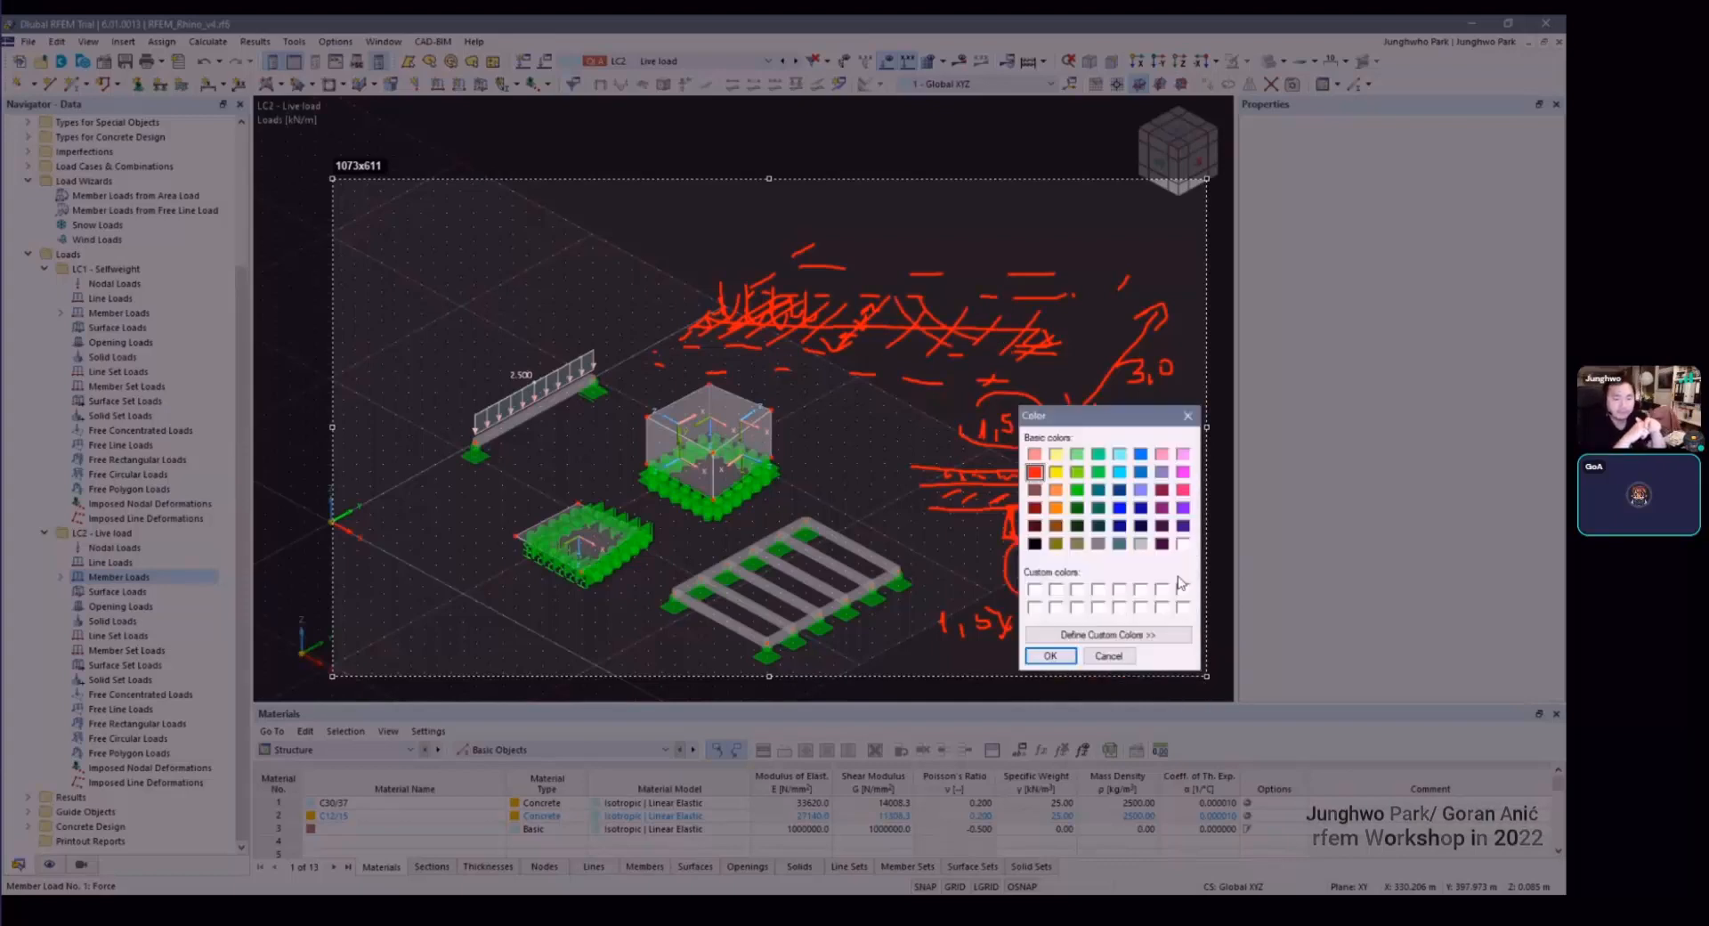
pyautogui.click(1101, 487)
pyautogui.click(1051, 659)
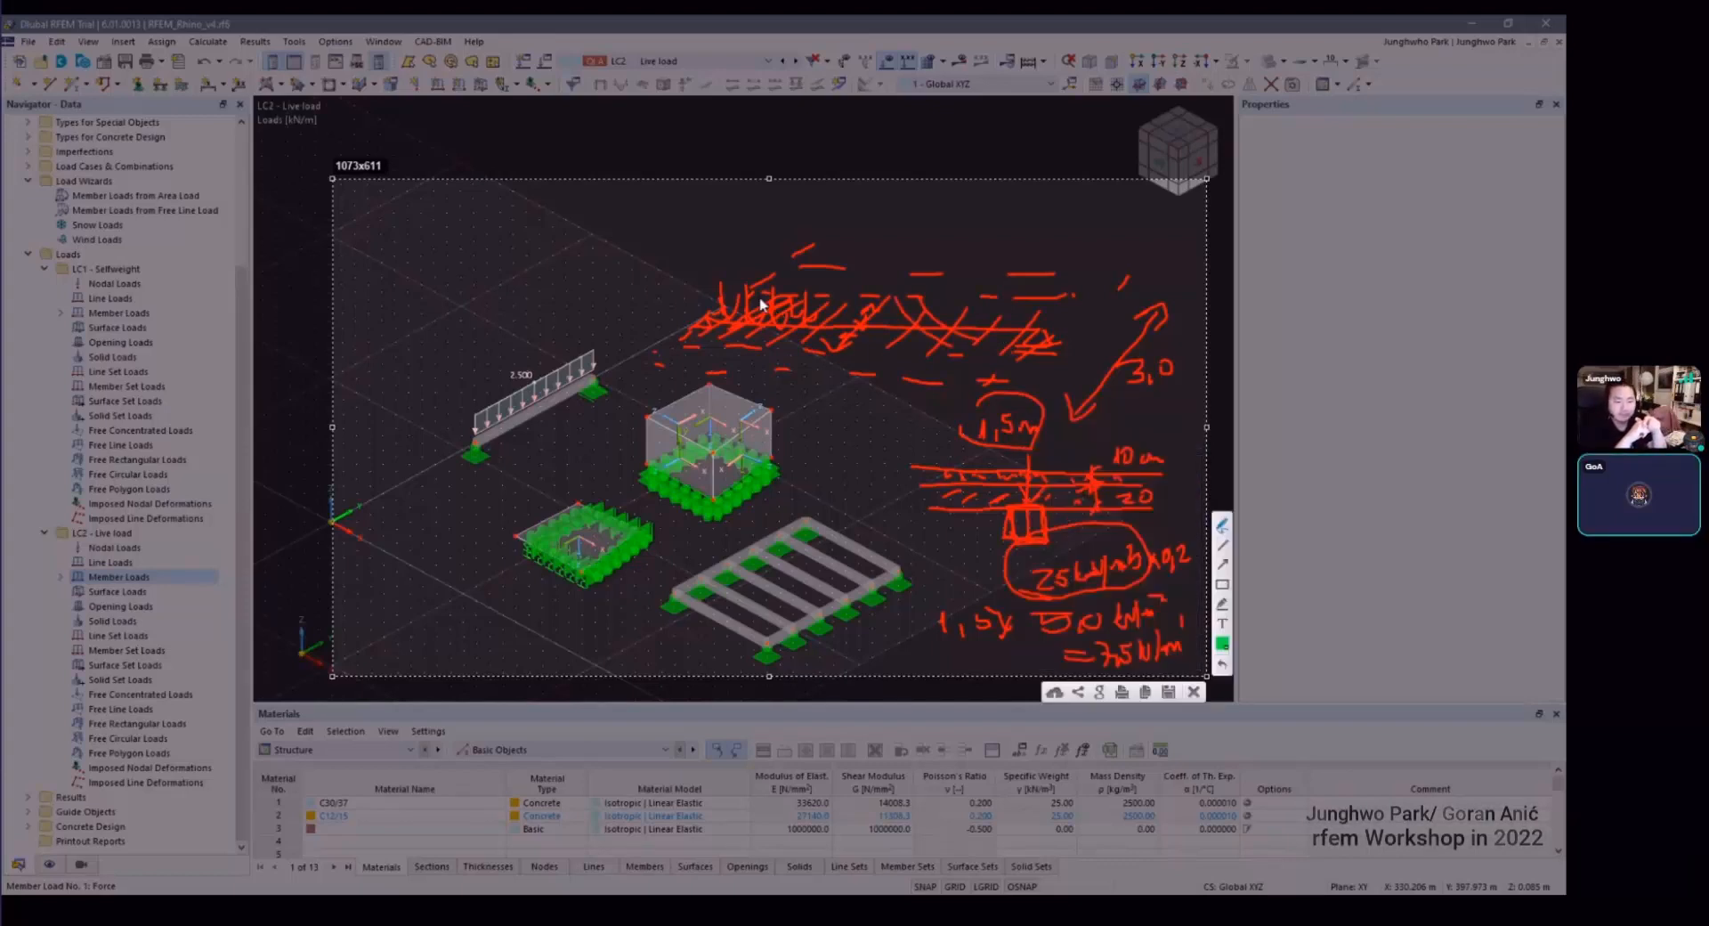
pyautogui.moveTo(752, 292)
pyautogui.mouseDown()
pyautogui.moveTo(1071, 294)
pyautogui.moveTo(1038, 350)
pyautogui.moveTo(648, 351)
pyautogui.moveTo(746, 300)
pyautogui.mouseUp()
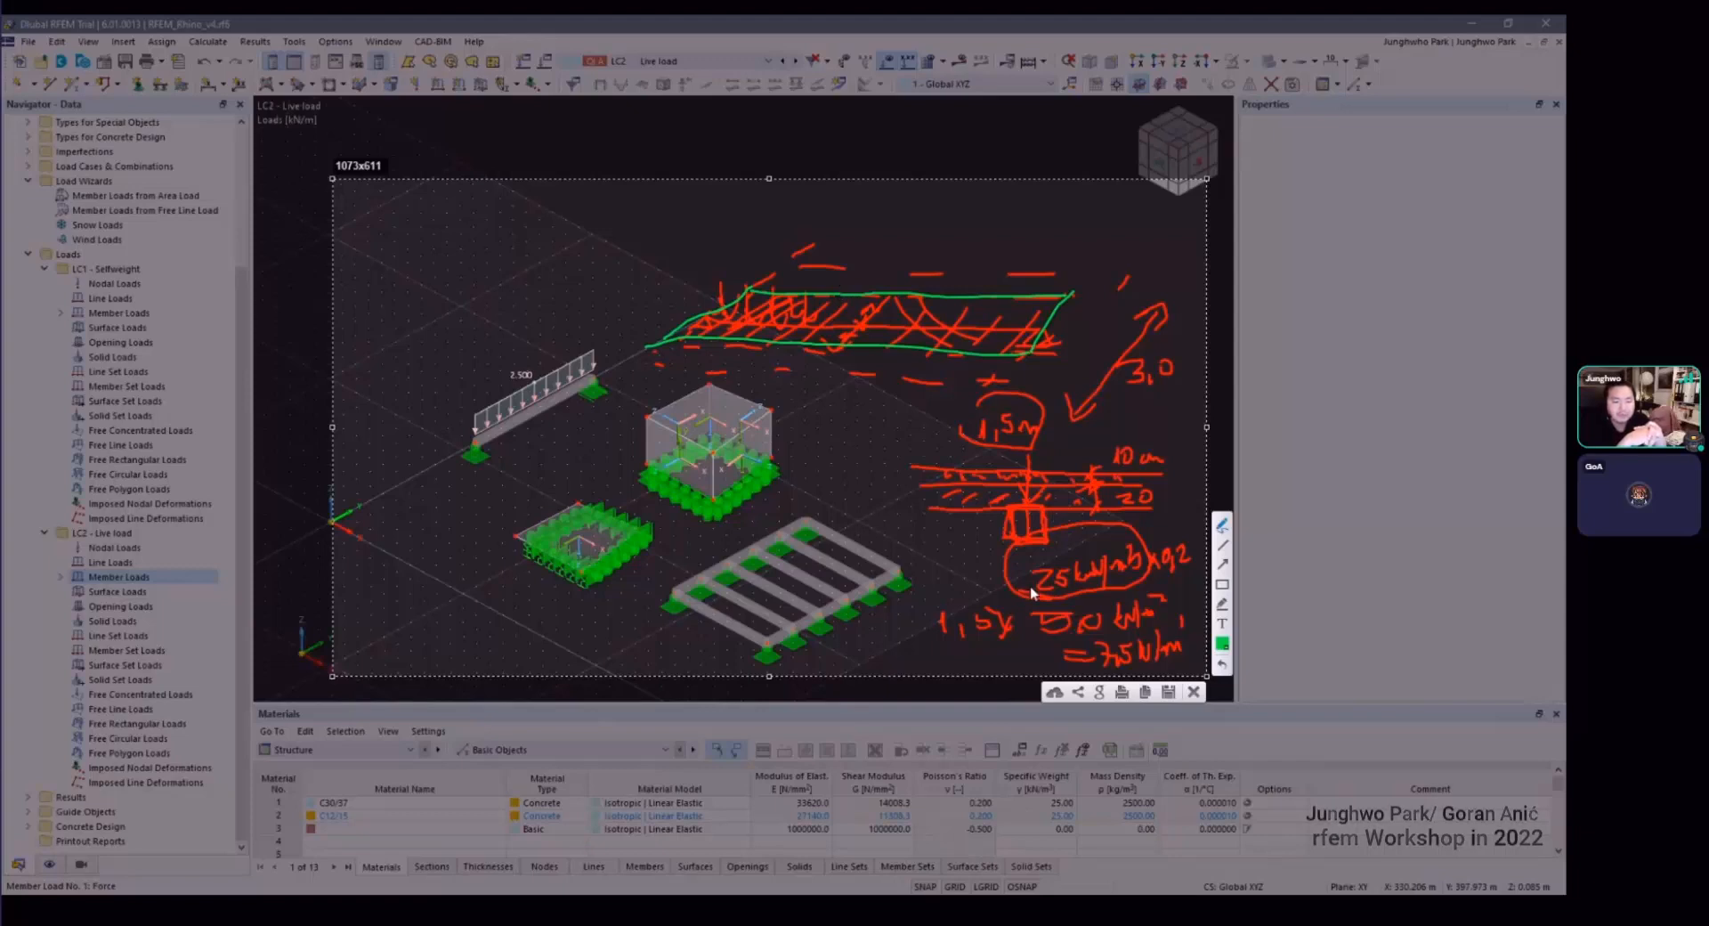
# Step: Draw a long green arrow from the circled unit weight and write 2500 kg/m3 at its far side, circled
pyautogui.moveTo(1032, 588)
pyautogui.mouseDown()
pyautogui.moveTo(575, 624)
pyautogui.moveTo(564, 639)
pyautogui.mouseUp()
pyautogui.moveTo(341, 592)
pyautogui.mouseDown()
pyautogui.moveTo(455, 614)
pyautogui.moveTo(499, 587)
pyautogui.mouseUp()
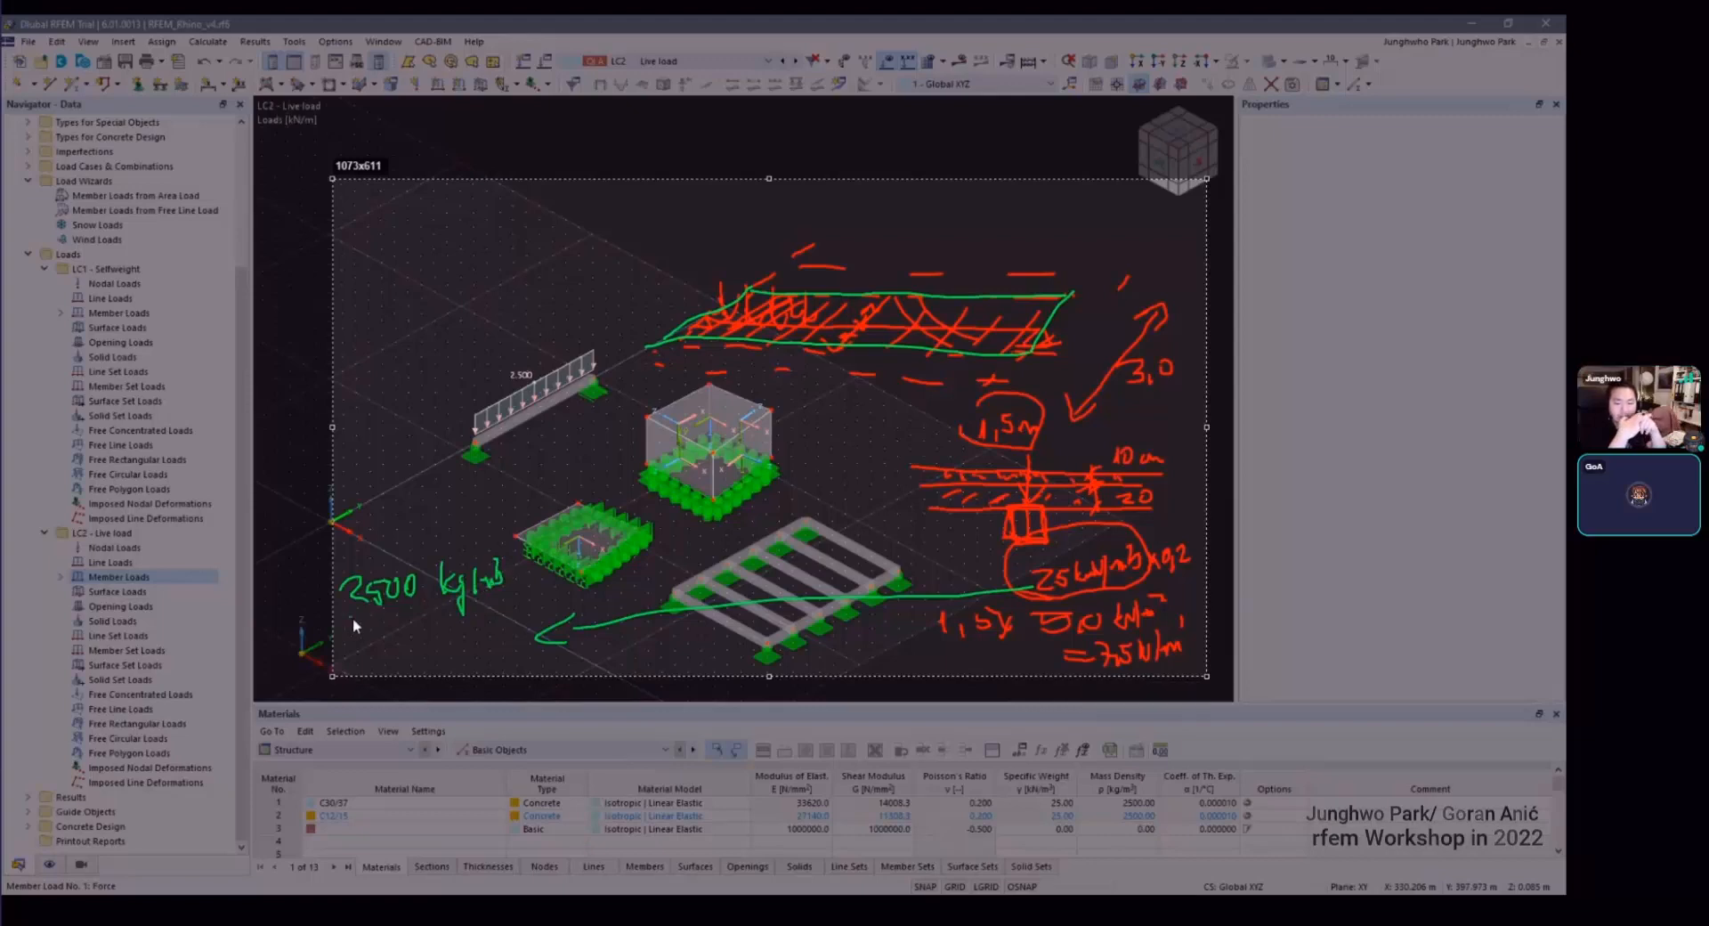
pyautogui.moveTo(353, 619)
pyautogui.mouseDown()
pyautogui.moveTo(557, 578)
pyautogui.moveTo(435, 630)
pyautogui.mouseUp()
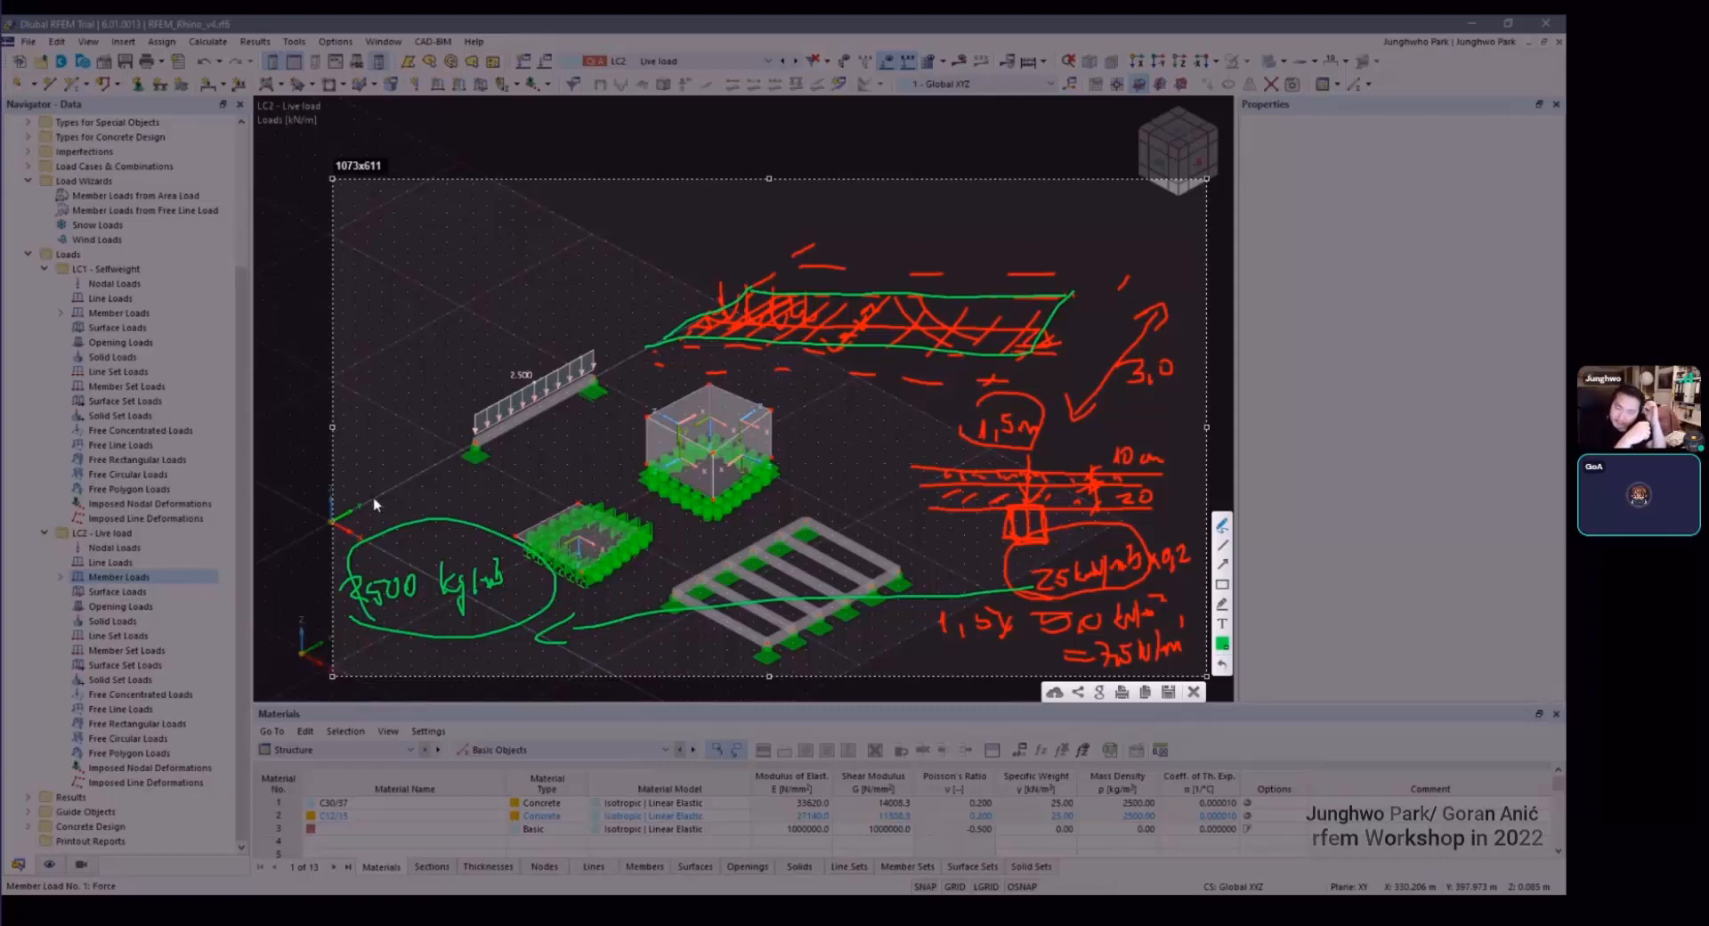
# Step: Write 2400 kg/m3 with a circle above the 2500 kg/m3 note, and close the screen capture
pyautogui.moveTo(375, 489); pyautogui.dragTo(477, 517)
pyautogui.moveTo(493, 481)
pyautogui.mouseDown()
pyautogui.moveTo(486, 518)
pyautogui.moveTo(512, 495)
pyautogui.mouseUp()
pyautogui.moveTo(417, 518)
pyautogui.mouseDown()
pyautogui.moveTo(545, 491)
pyautogui.moveTo(474, 535)
pyautogui.mouseUp()
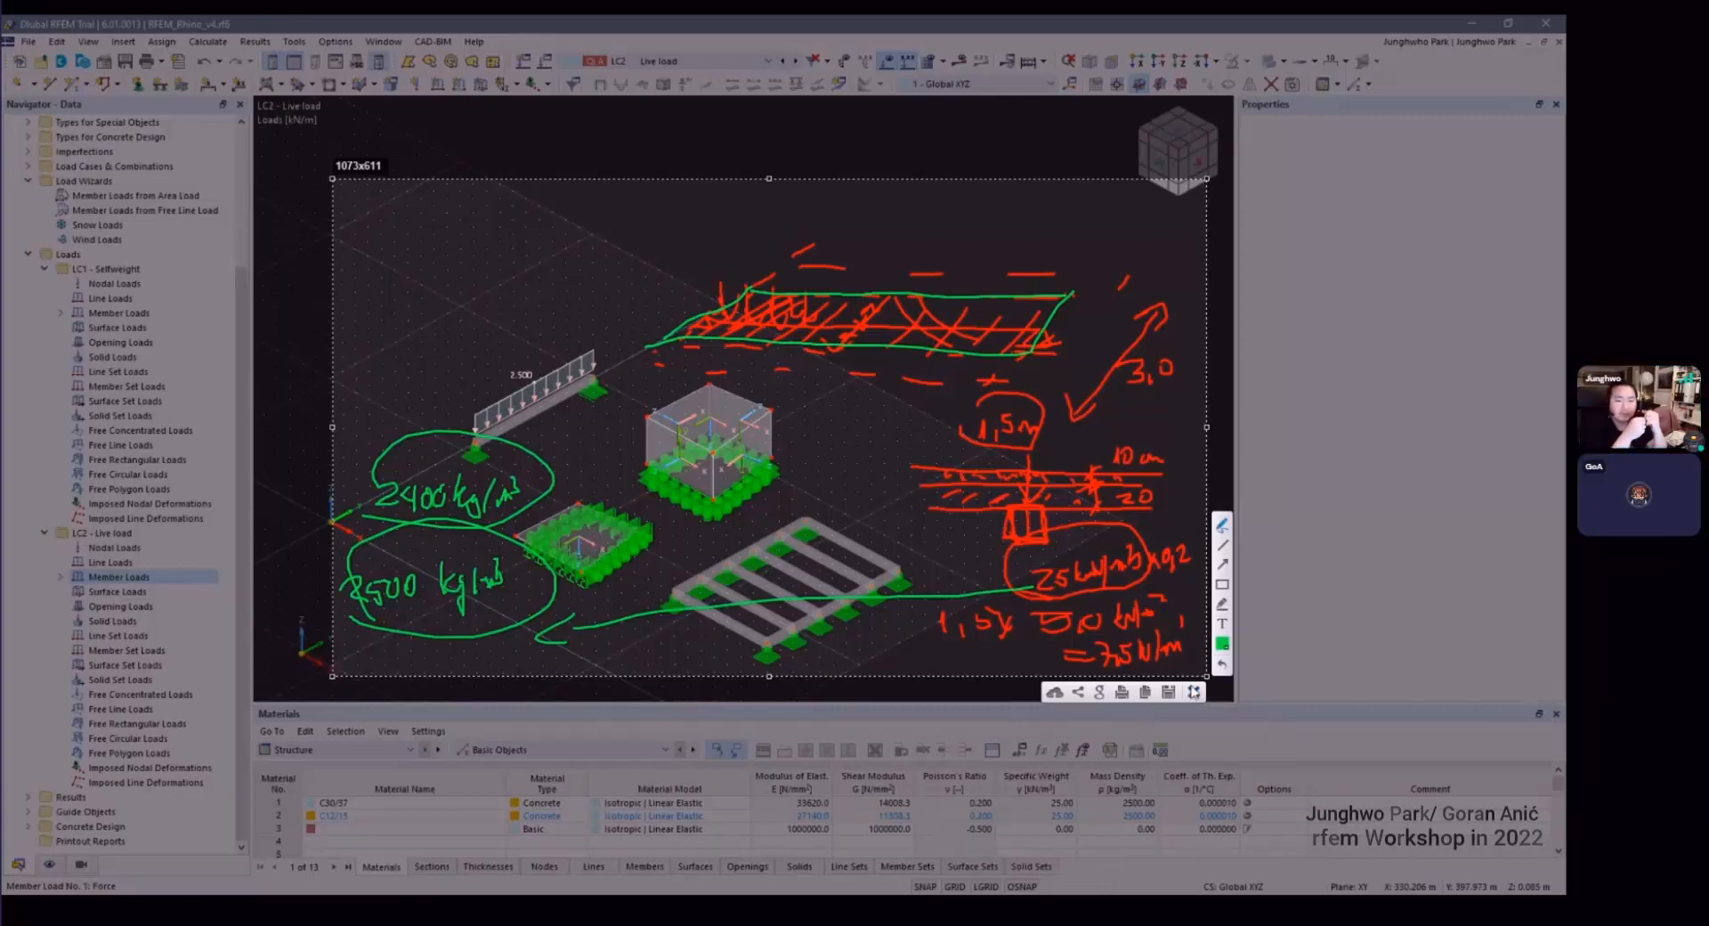
pyautogui.click(1194, 693)
# Step: Examine the beam with its live load and the neighbouring elements in the model
pyautogui.scroll(4, 821, 481)
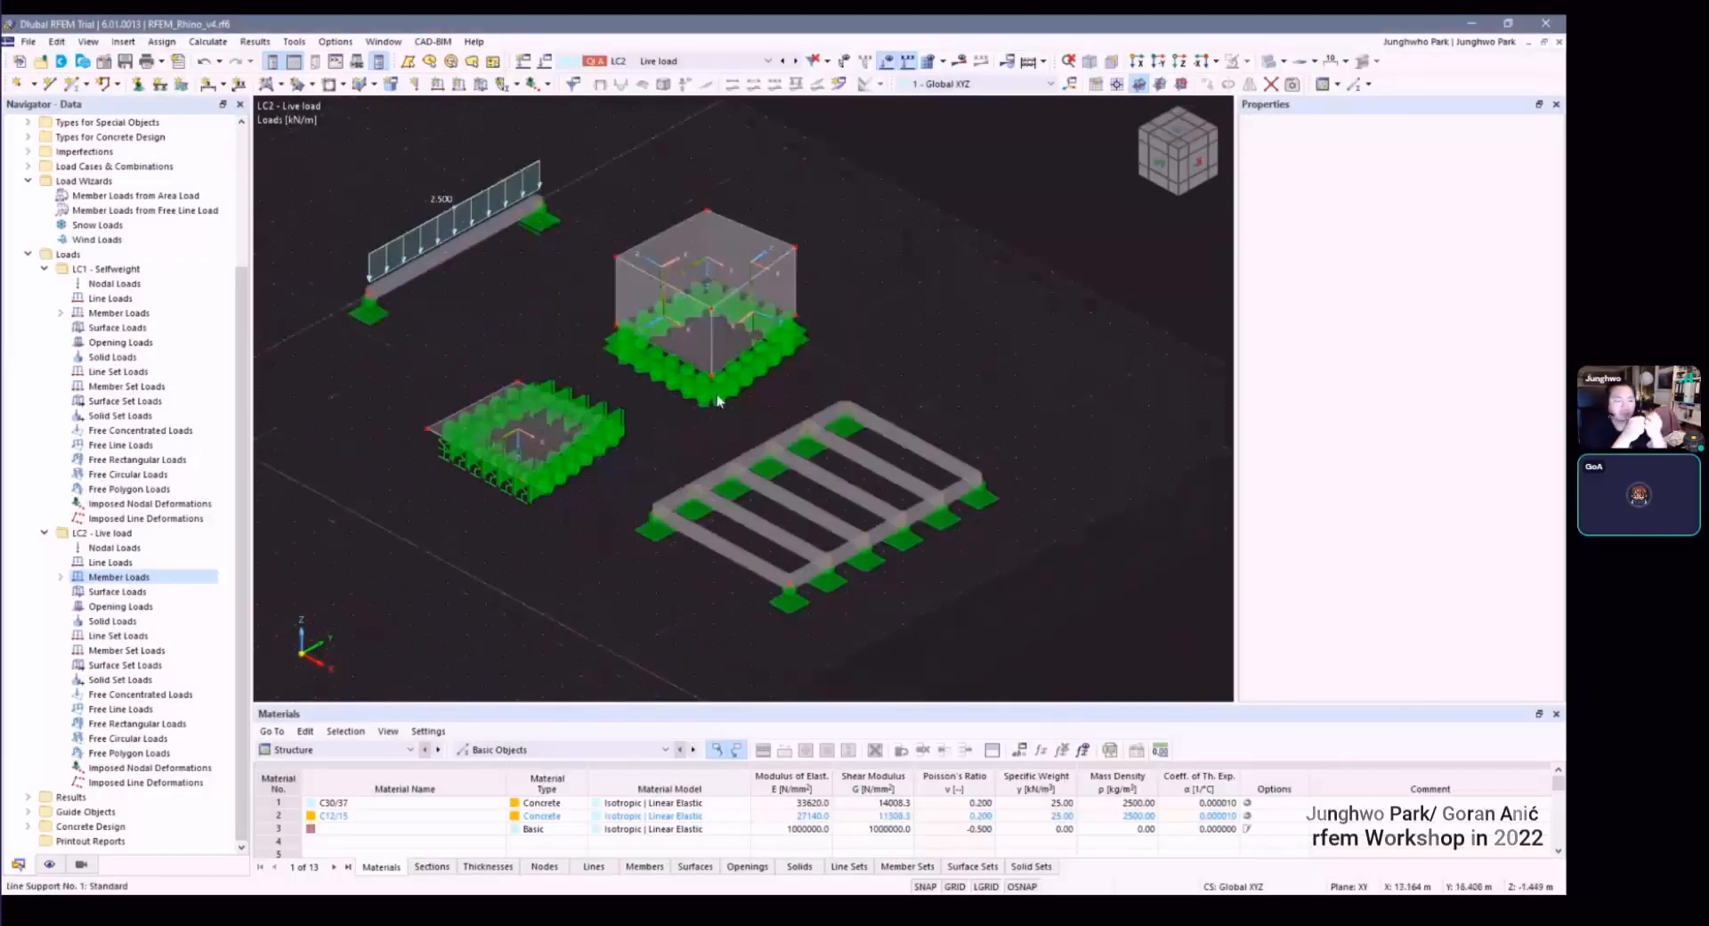
pyautogui.scroll(2, 646, 246)
pyautogui.scroll(1, 660, 297)
pyautogui.scroll(-2, 660, 296)
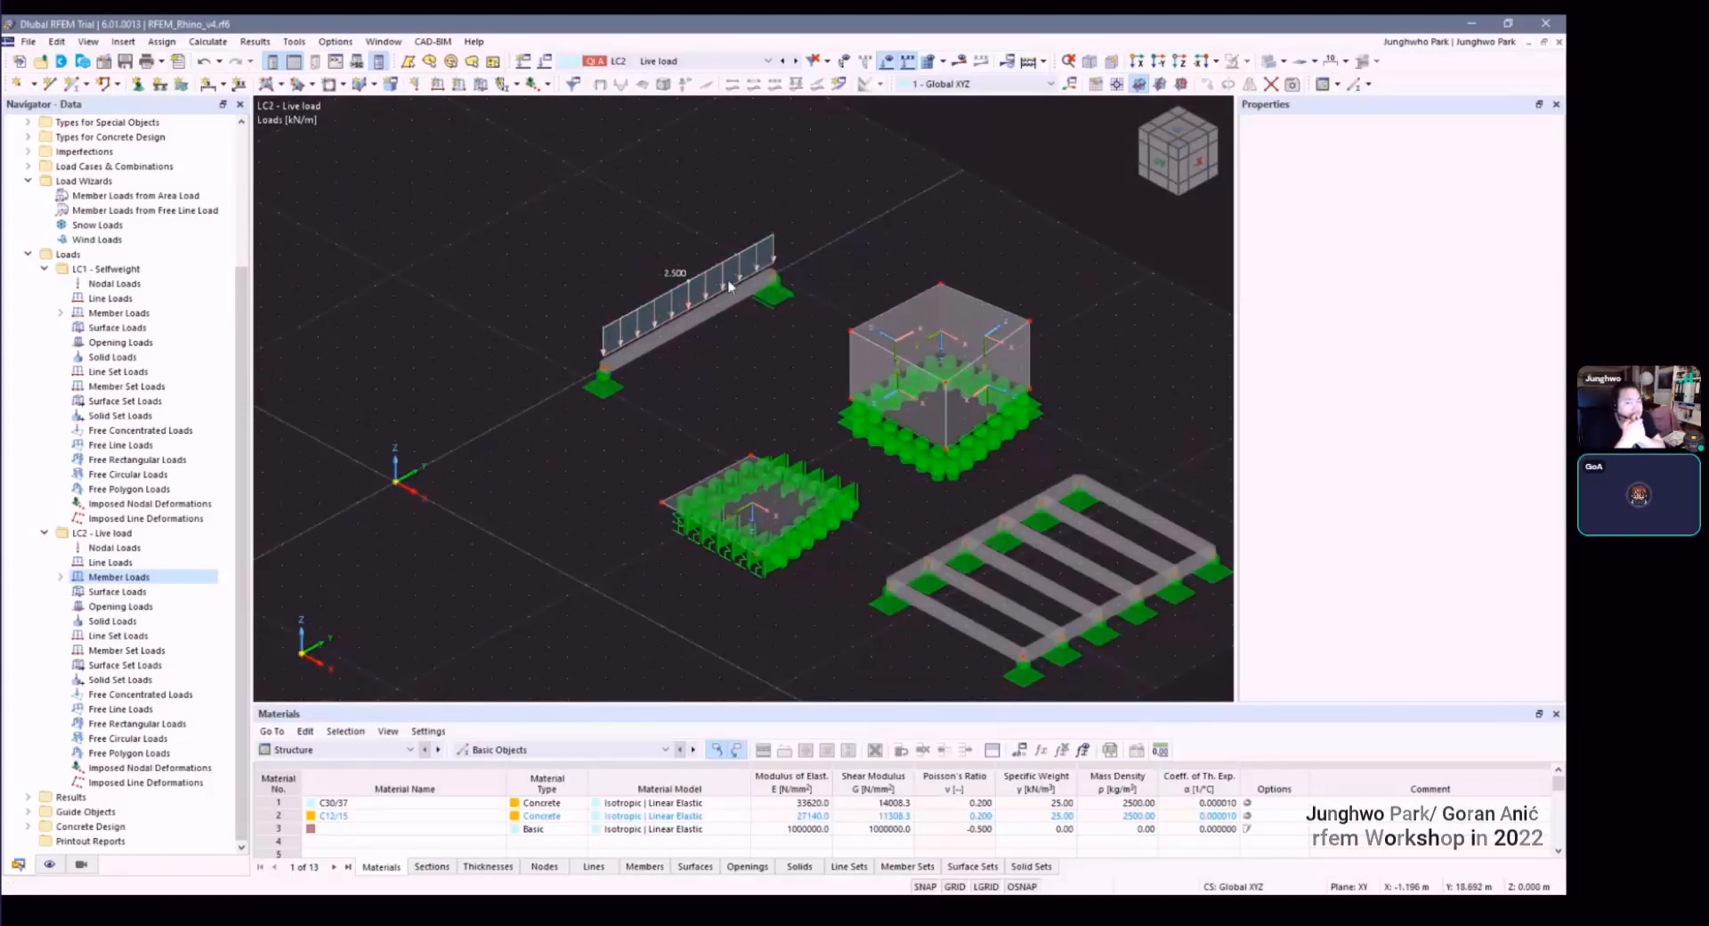
pyautogui.scroll(1, 659, 270)
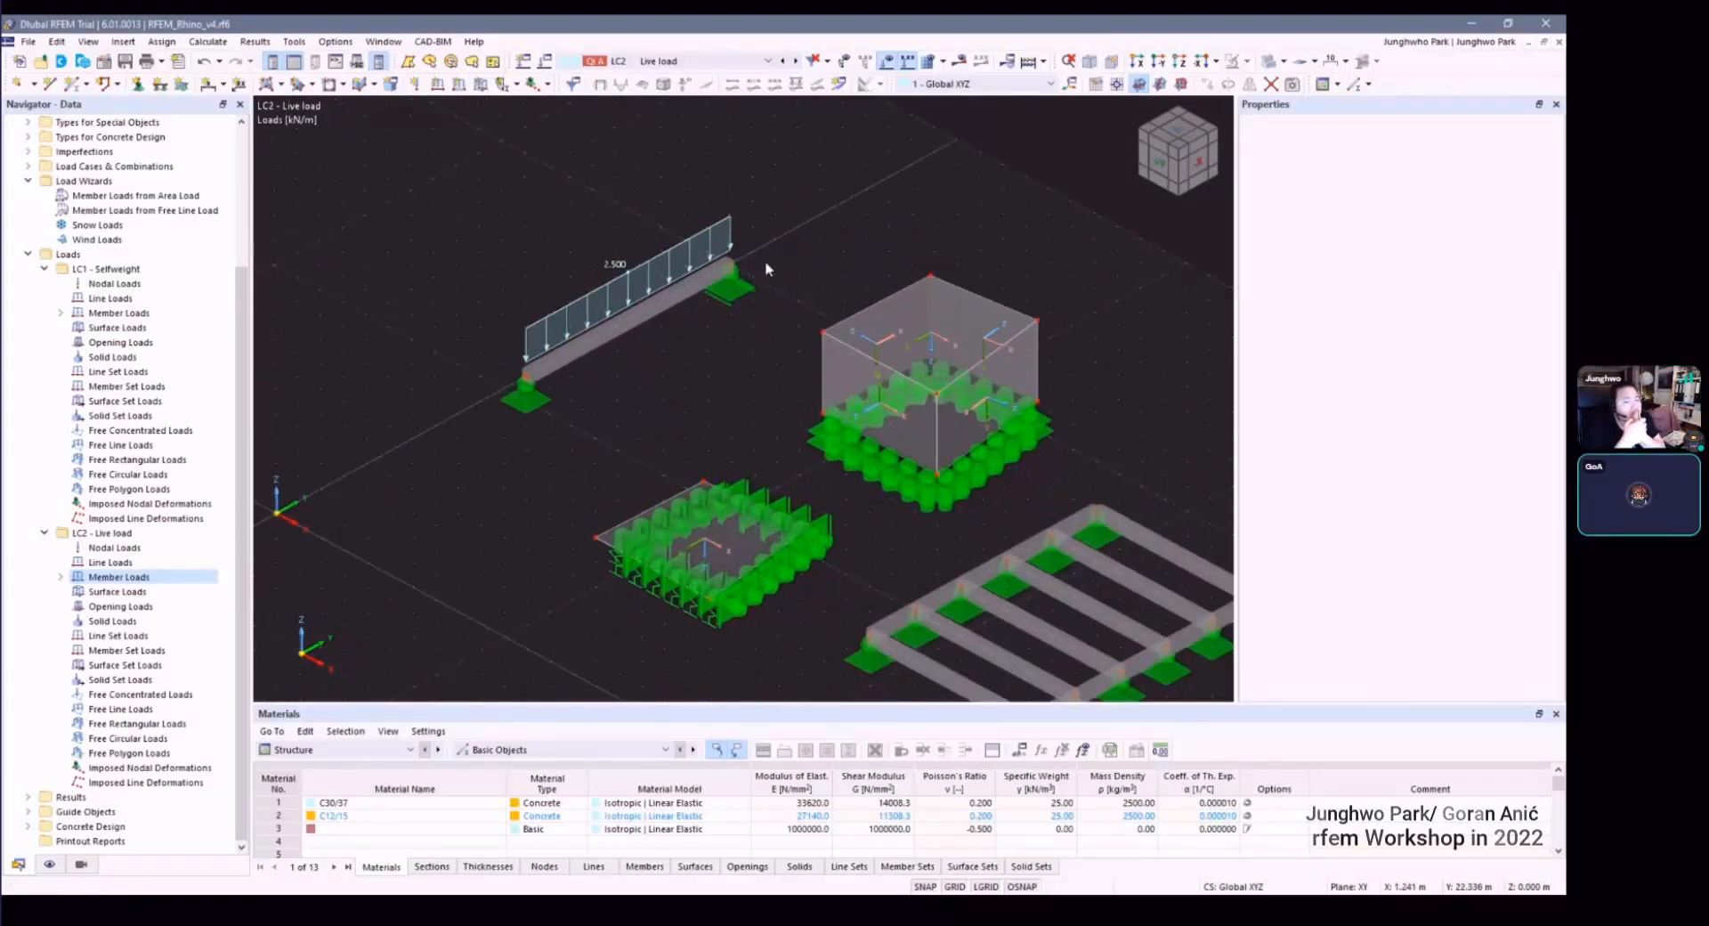
pyautogui.scroll(-2, 746, 276)
pyautogui.scroll(1, 805, 276)
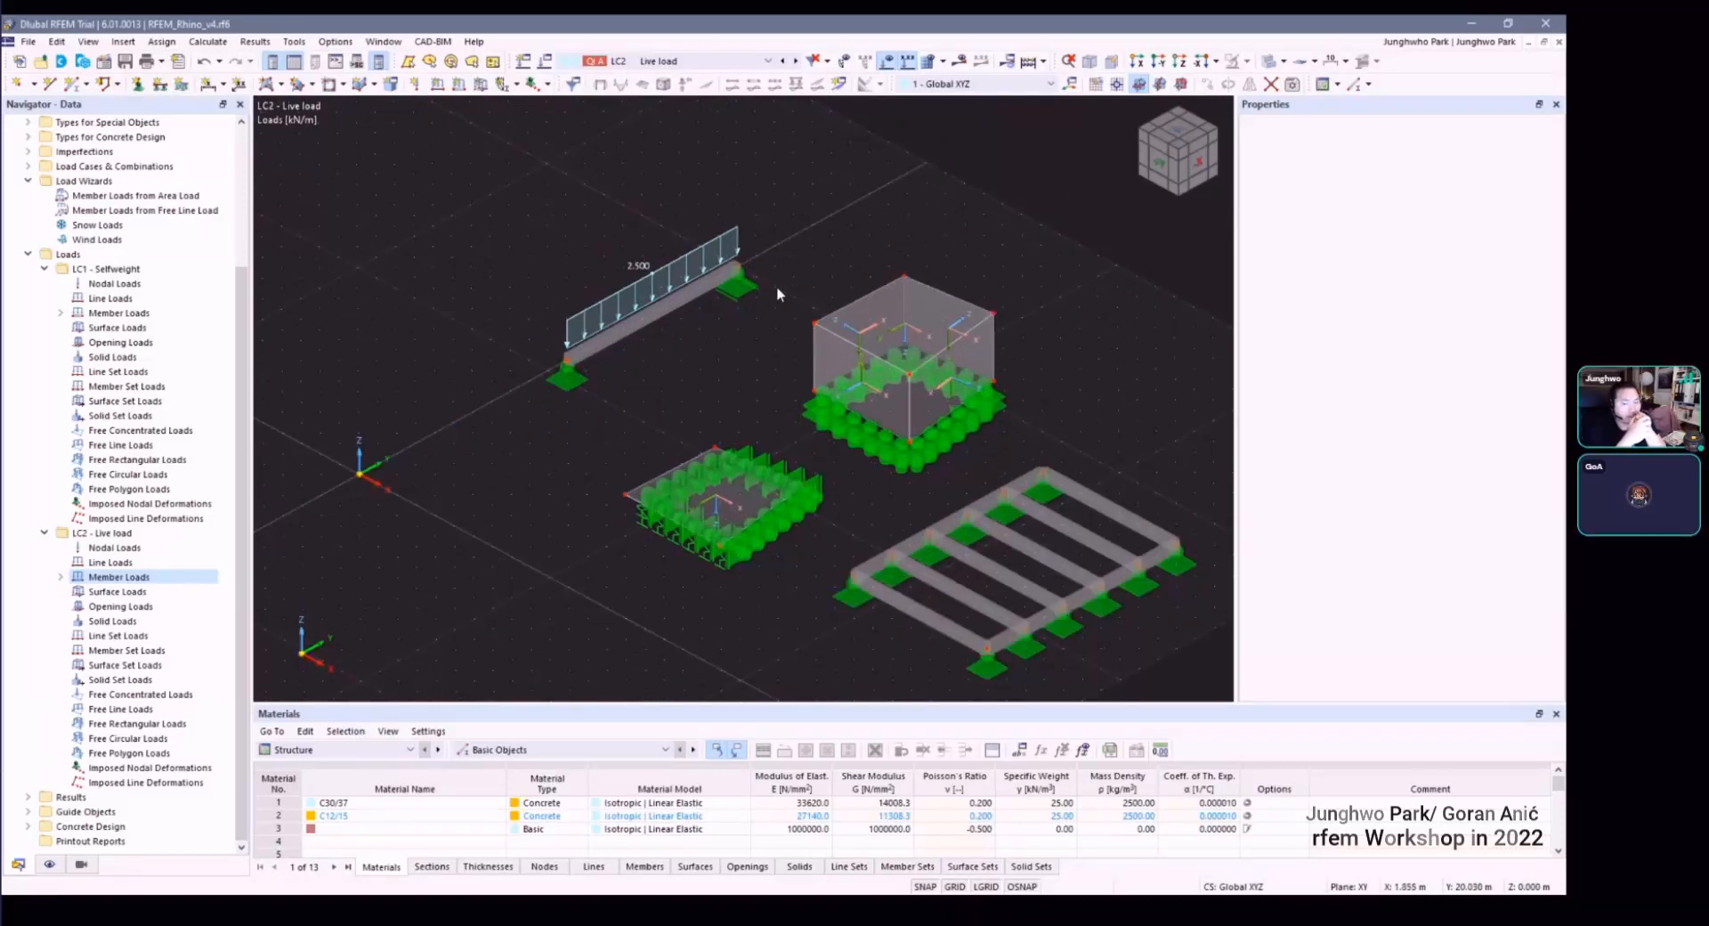
pyautogui.moveTo(793, 275); pyautogui.dragTo(656, 242, button='middle')
pyautogui.scroll(-1, 656, 242)
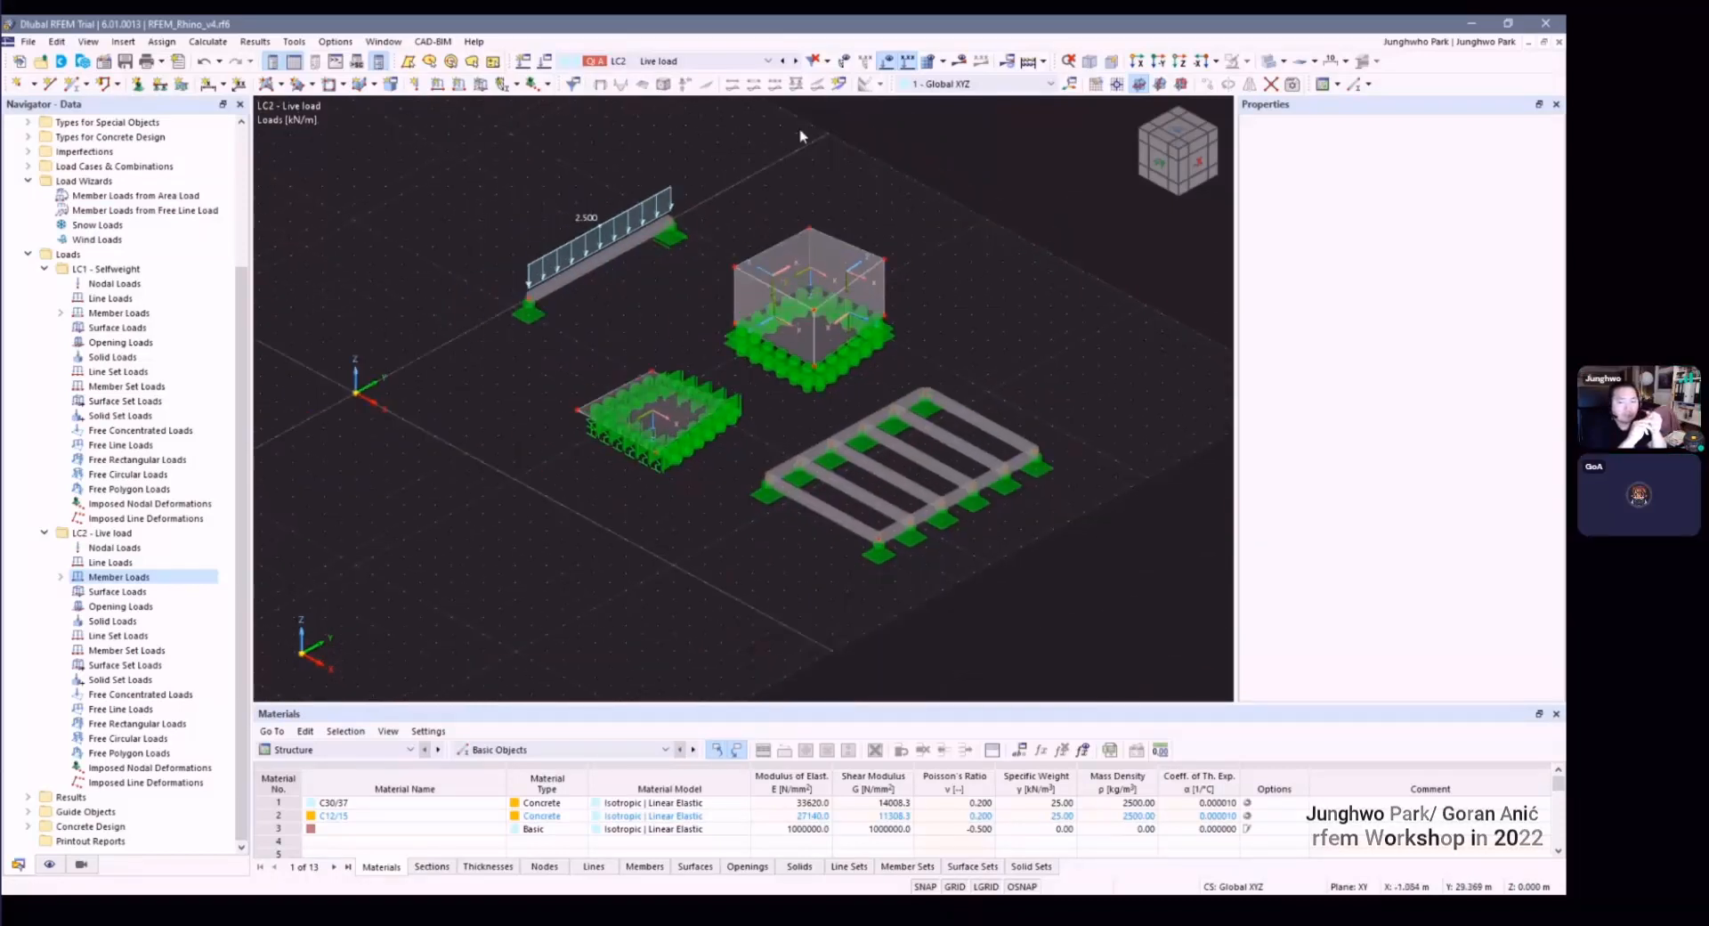
# Step: Switch the displayed load case to LC1 Selfweight
pyautogui.click(732, 62)
pyautogui.click(708, 63)
pyautogui.click(708, 63)
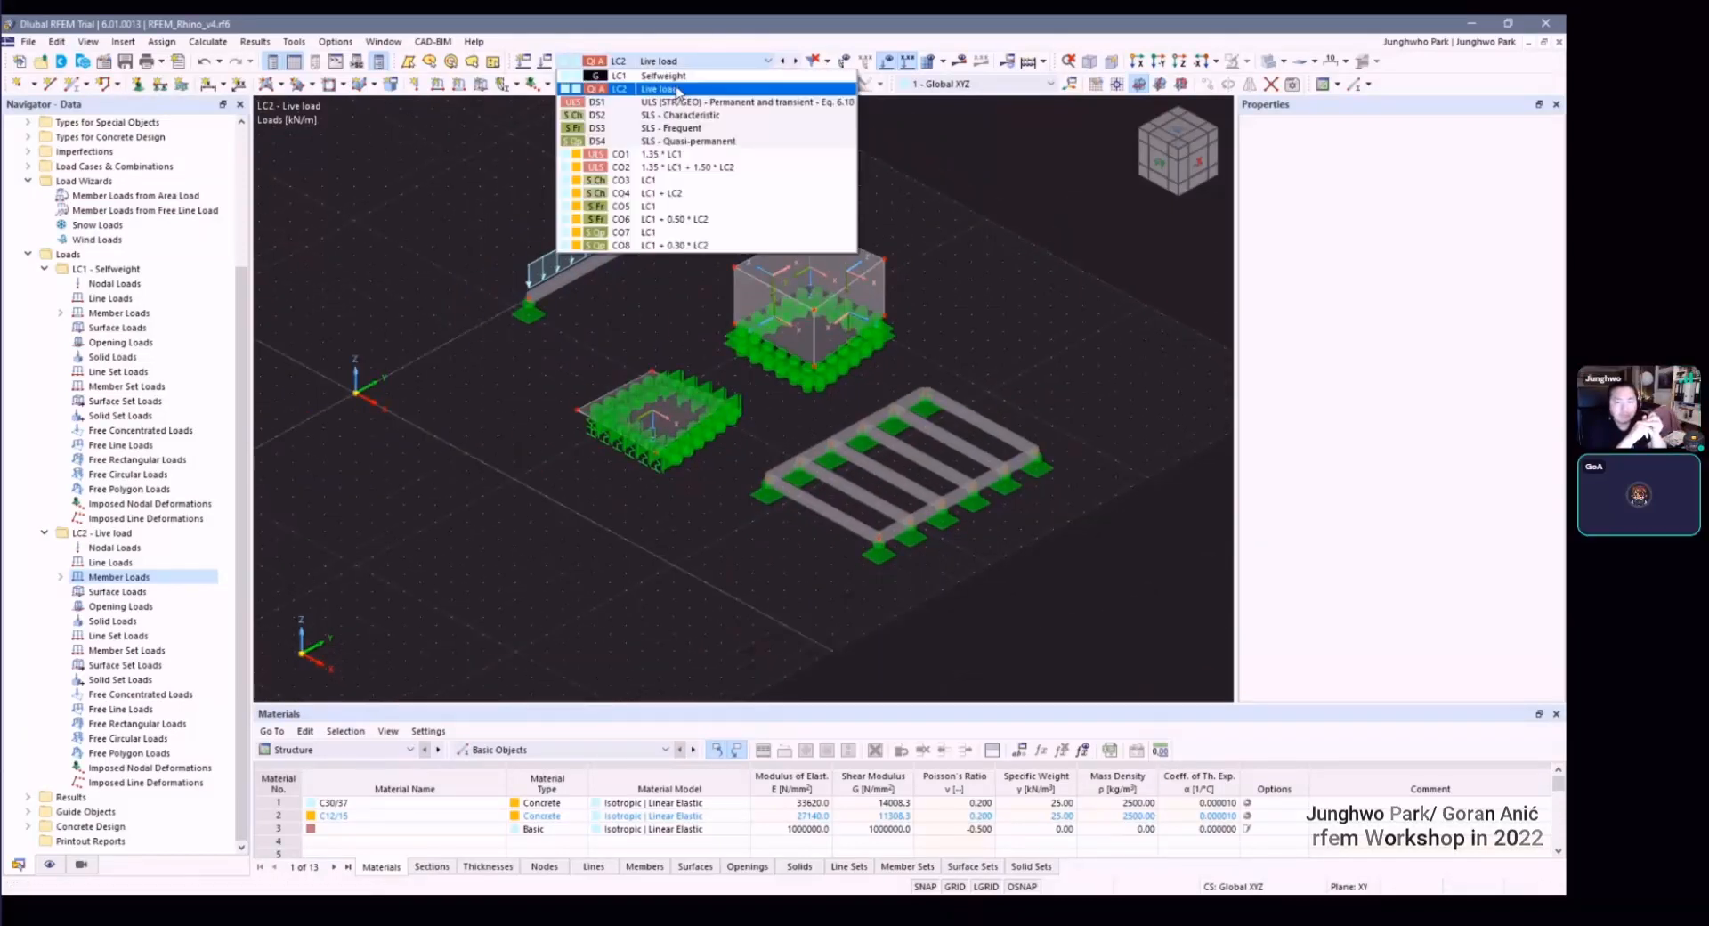
pyautogui.click(708, 76)
pyautogui.moveTo(574, 138); pyautogui.dragTo(671, 192, button='middle')
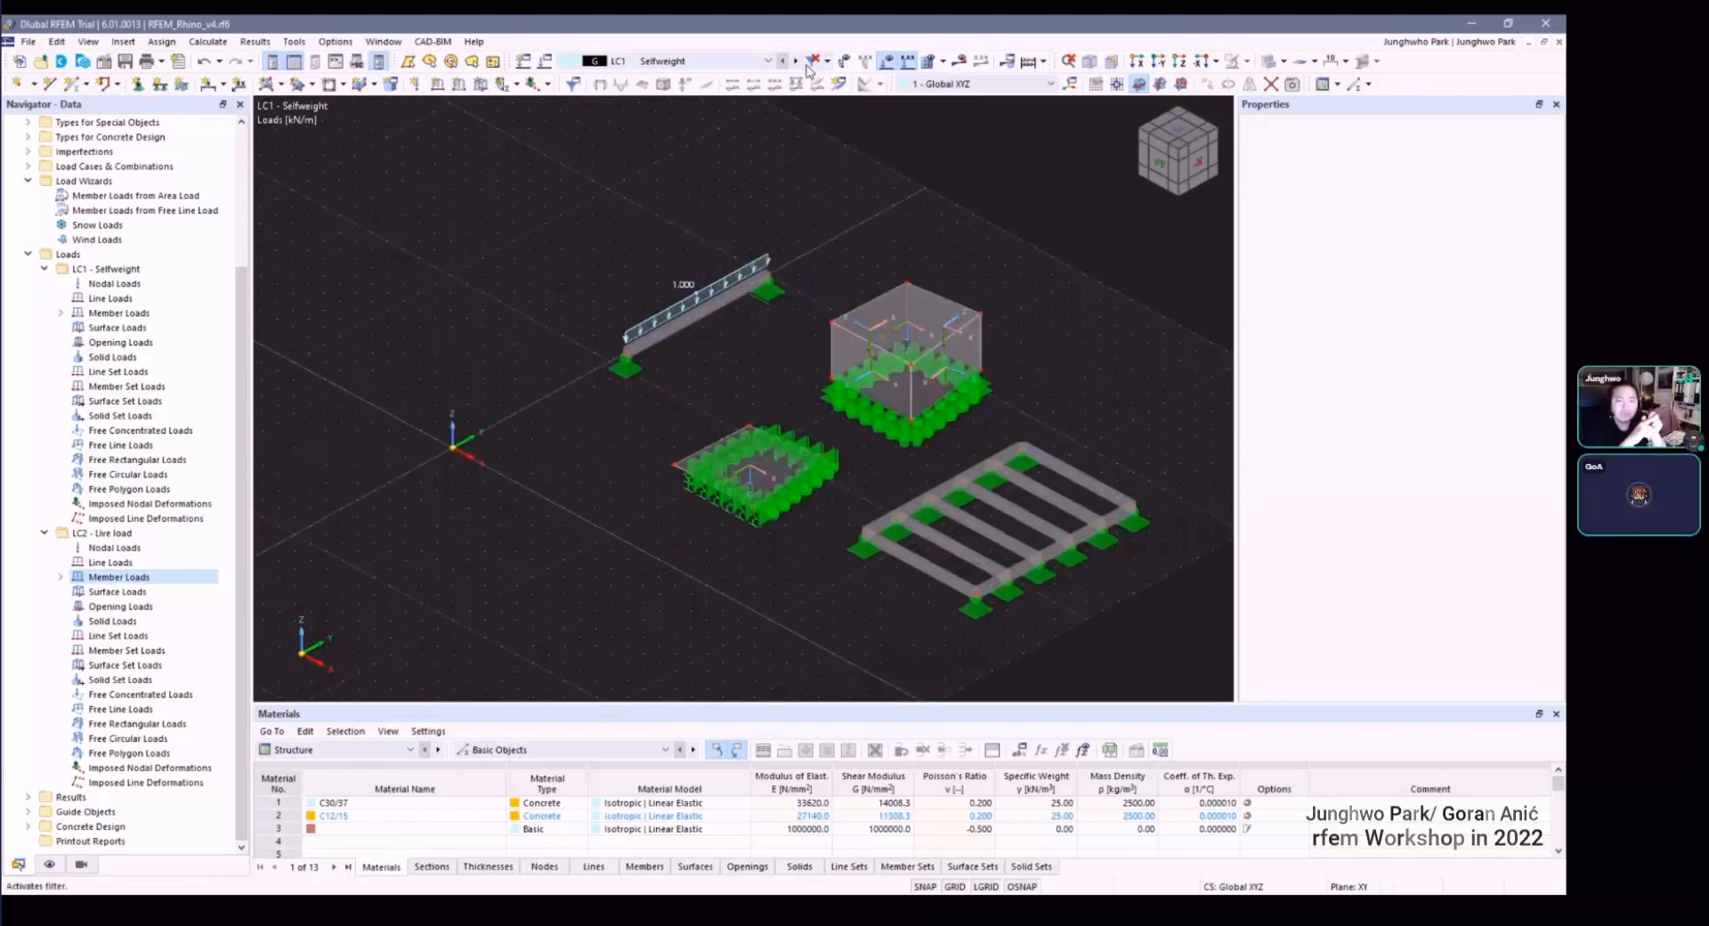
# Step: Try to calculate and show the results of the selfweight load case
pyautogui.click(965, 66)
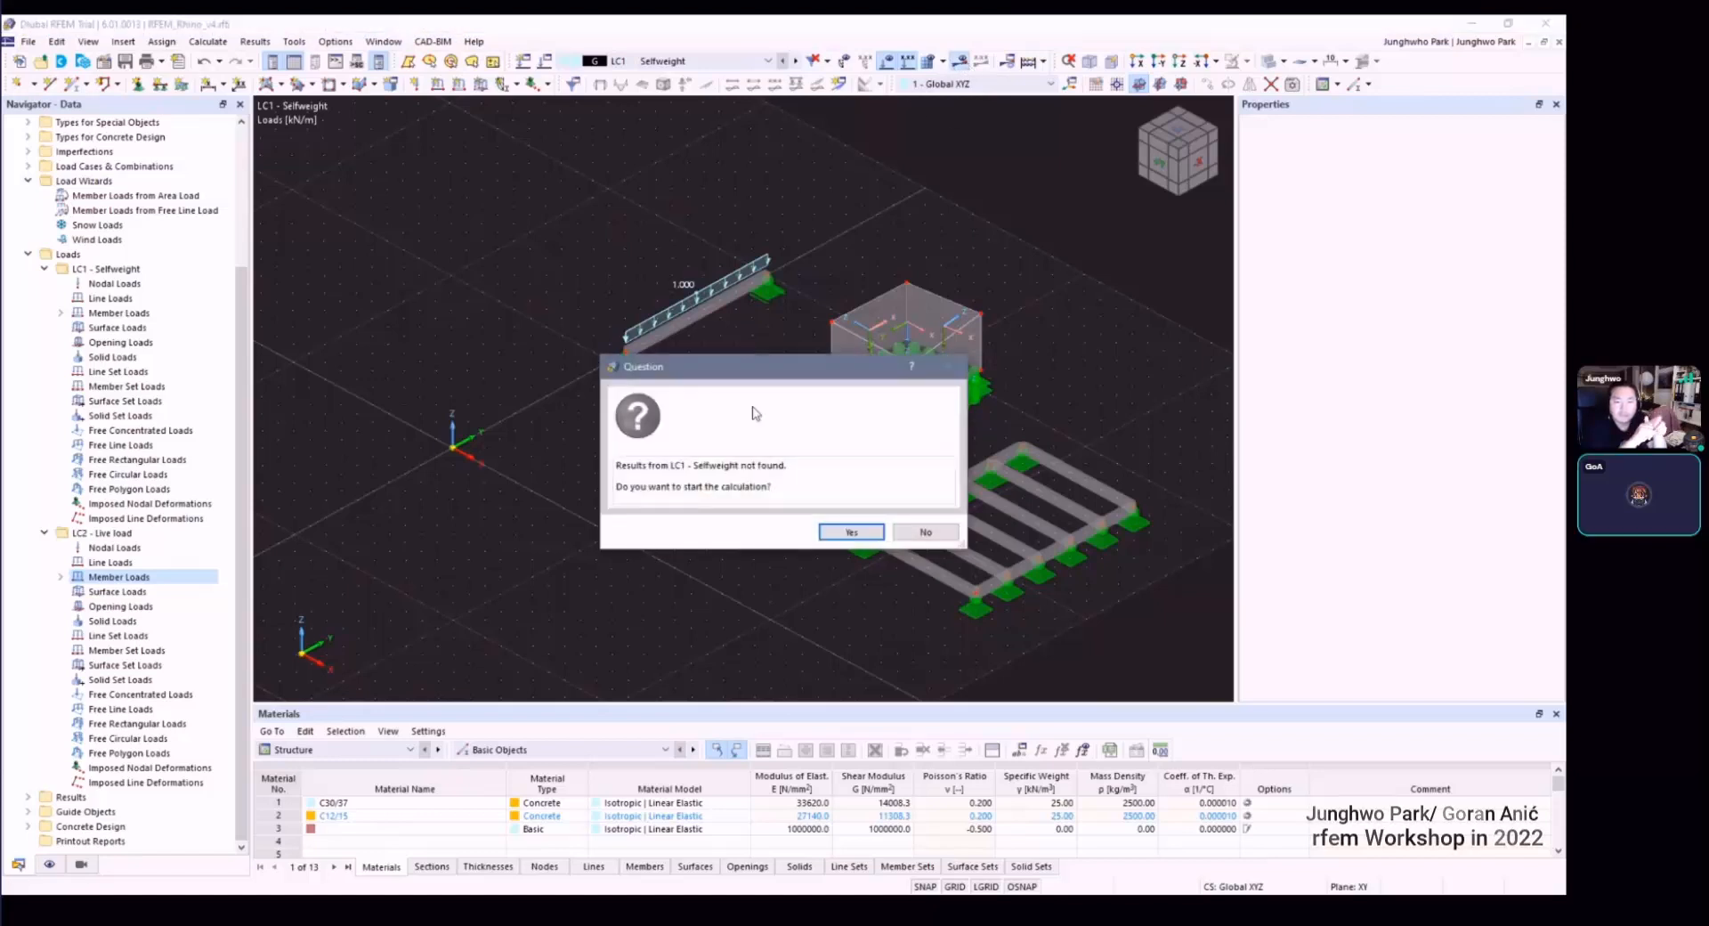
pyautogui.moveTo(664, 292); pyautogui.dragTo(774, 238)
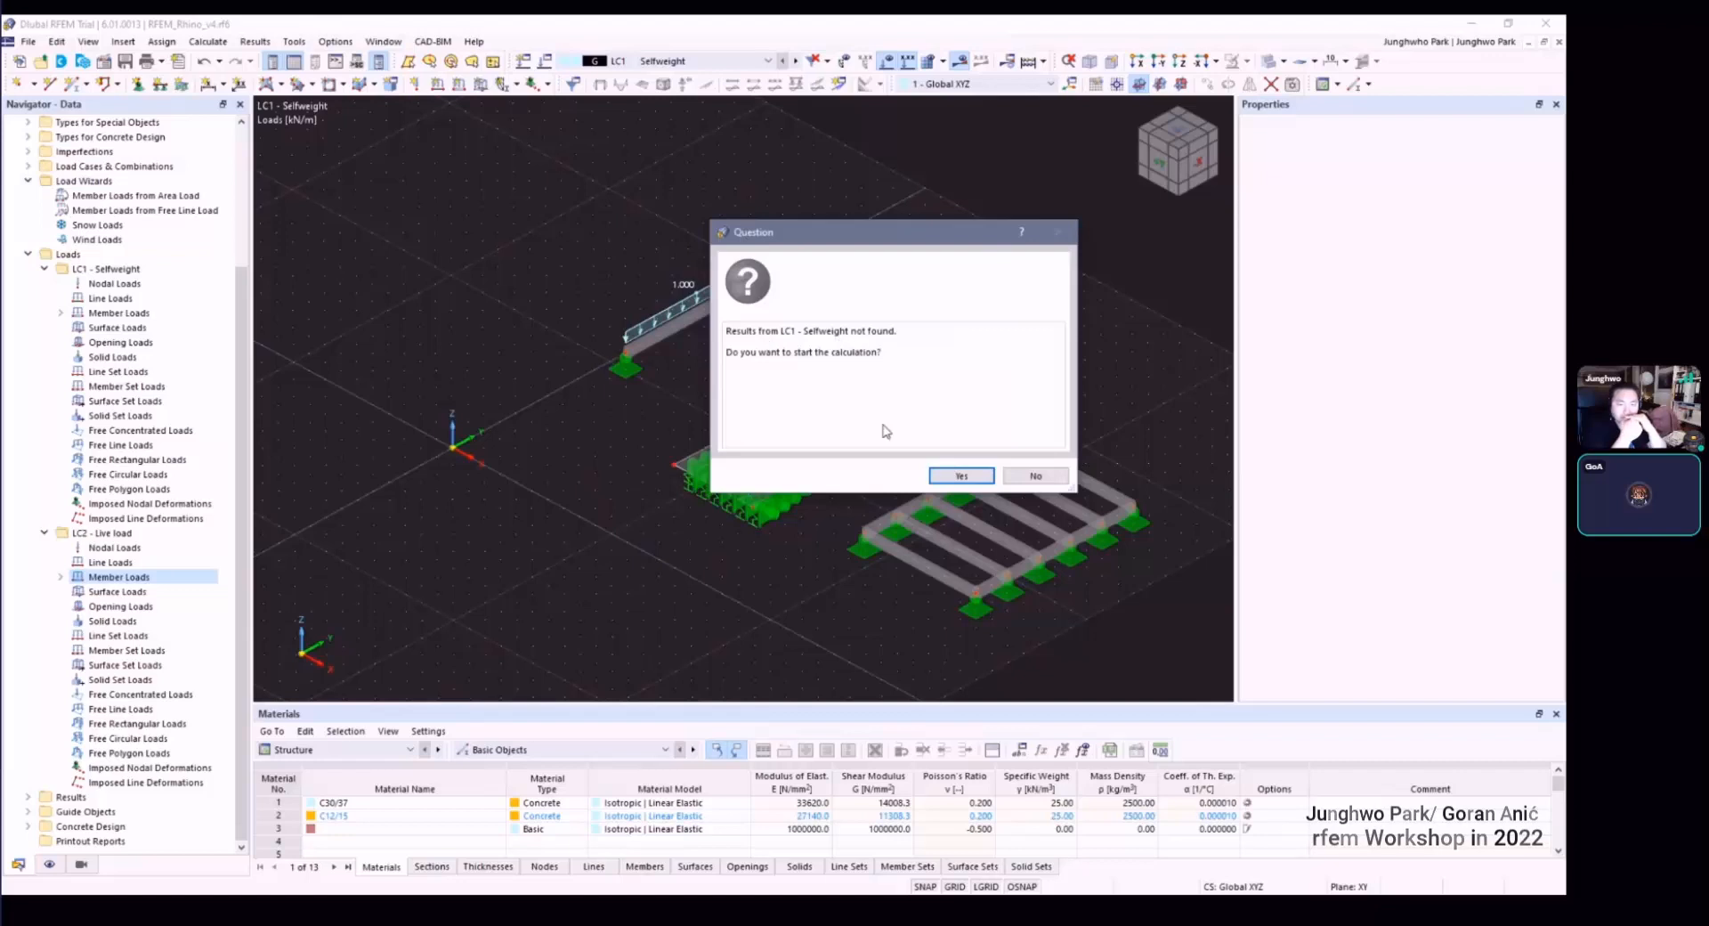
pyautogui.click(962, 478)
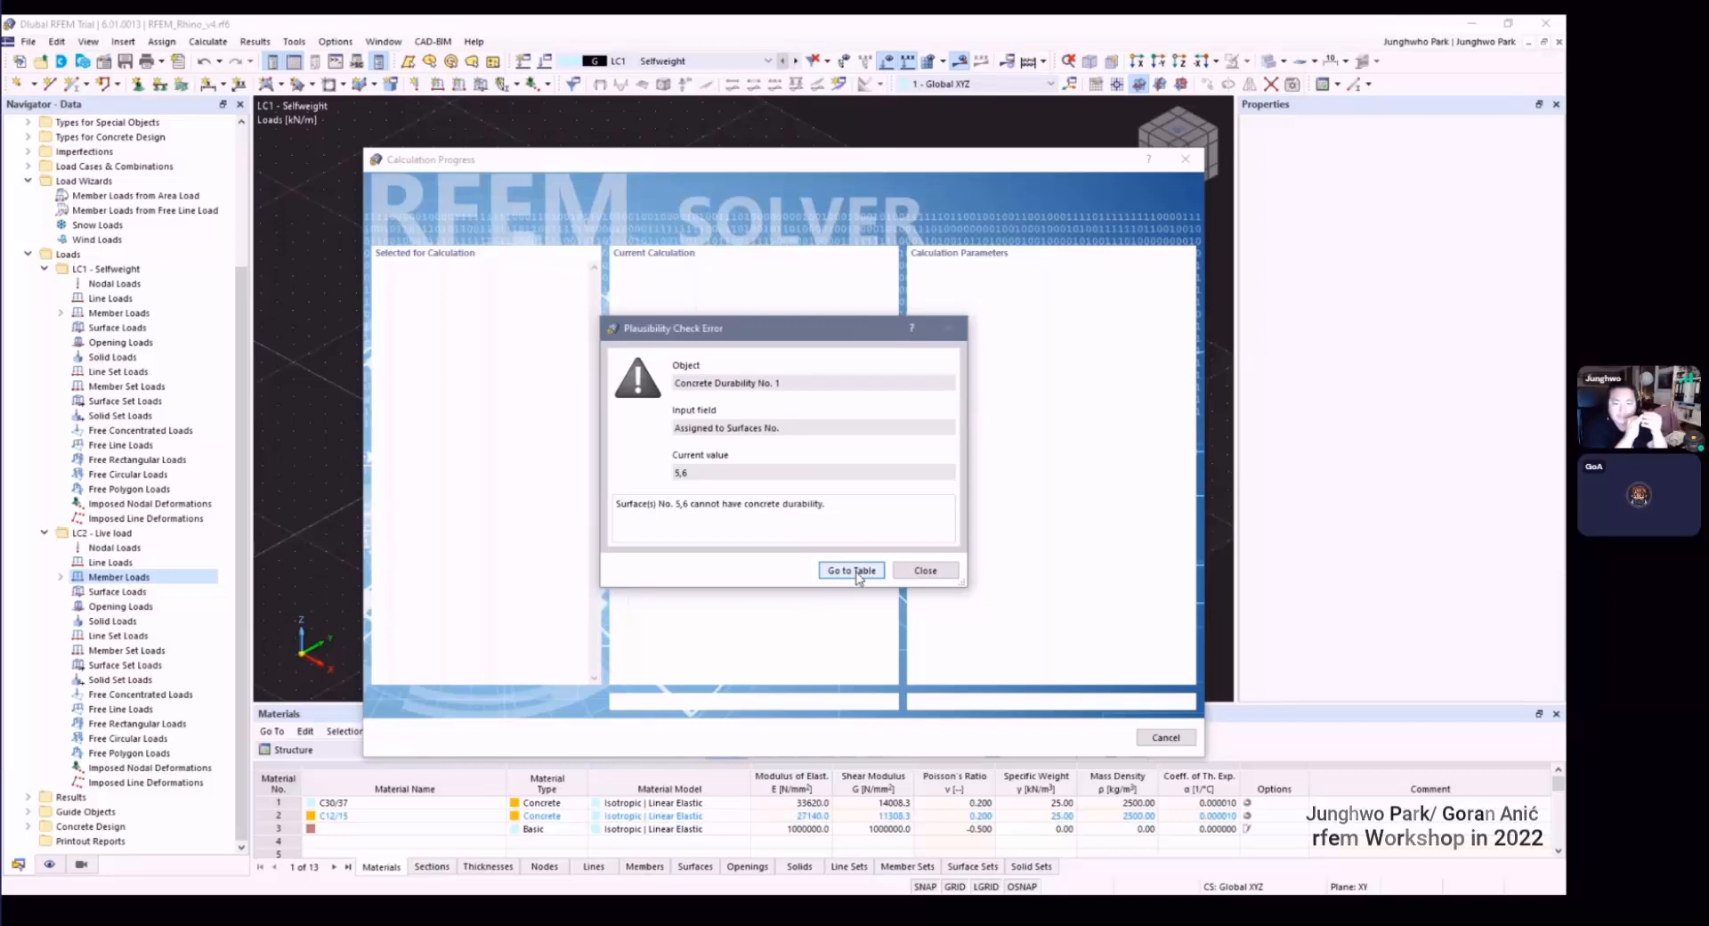
# Step: Go to the table of the flagged concrete durability and select the XC1 entry assigned to surfaces 5,6
pyautogui.click(853, 571)
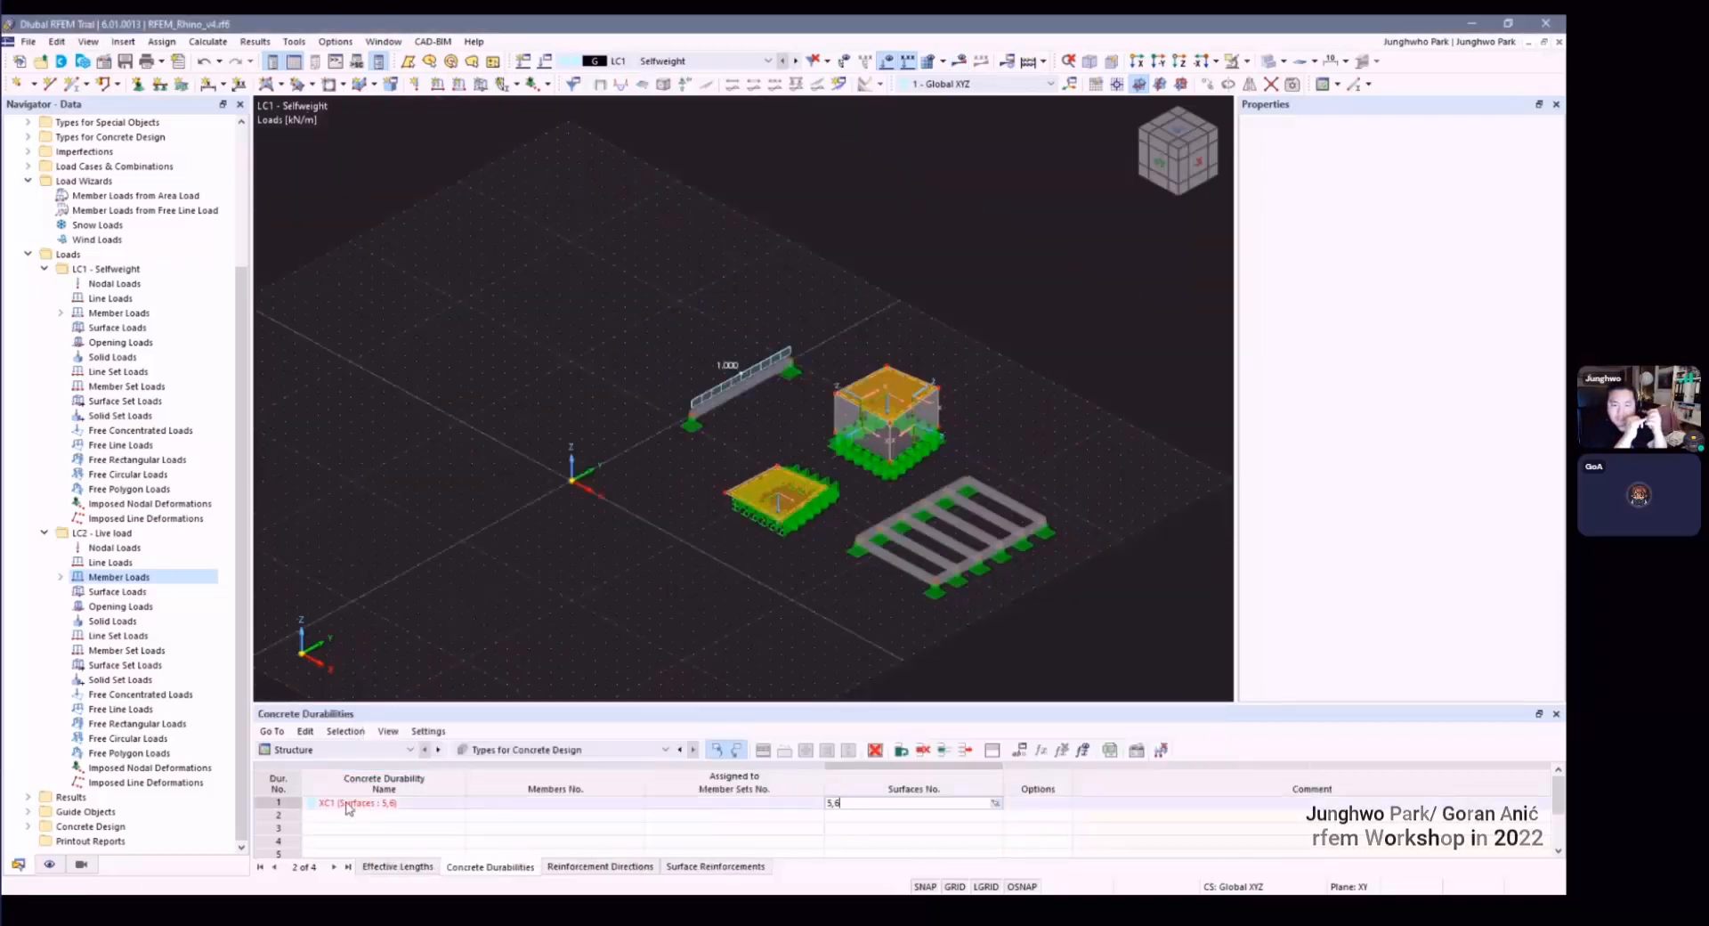
pyautogui.click(348, 806)
pyautogui.click(433, 810)
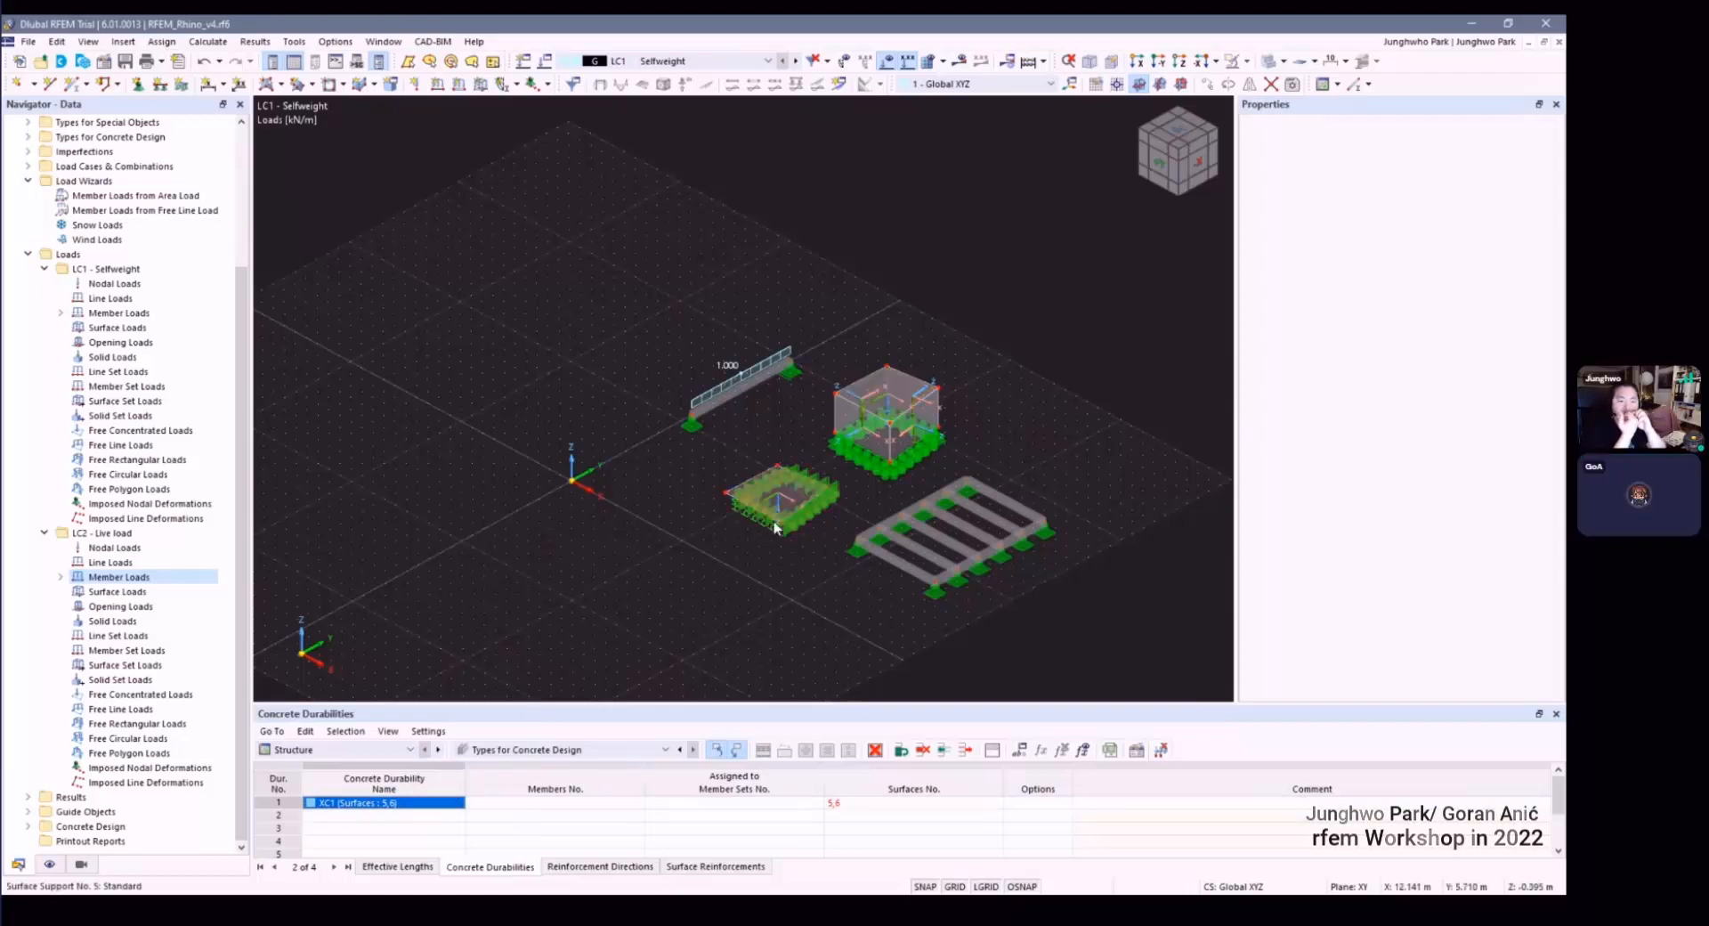
# Step: Review the material, support, grid, integrated-object and calculation settings of the ground slab, surface 6
pyautogui.doubleClick(787, 493)
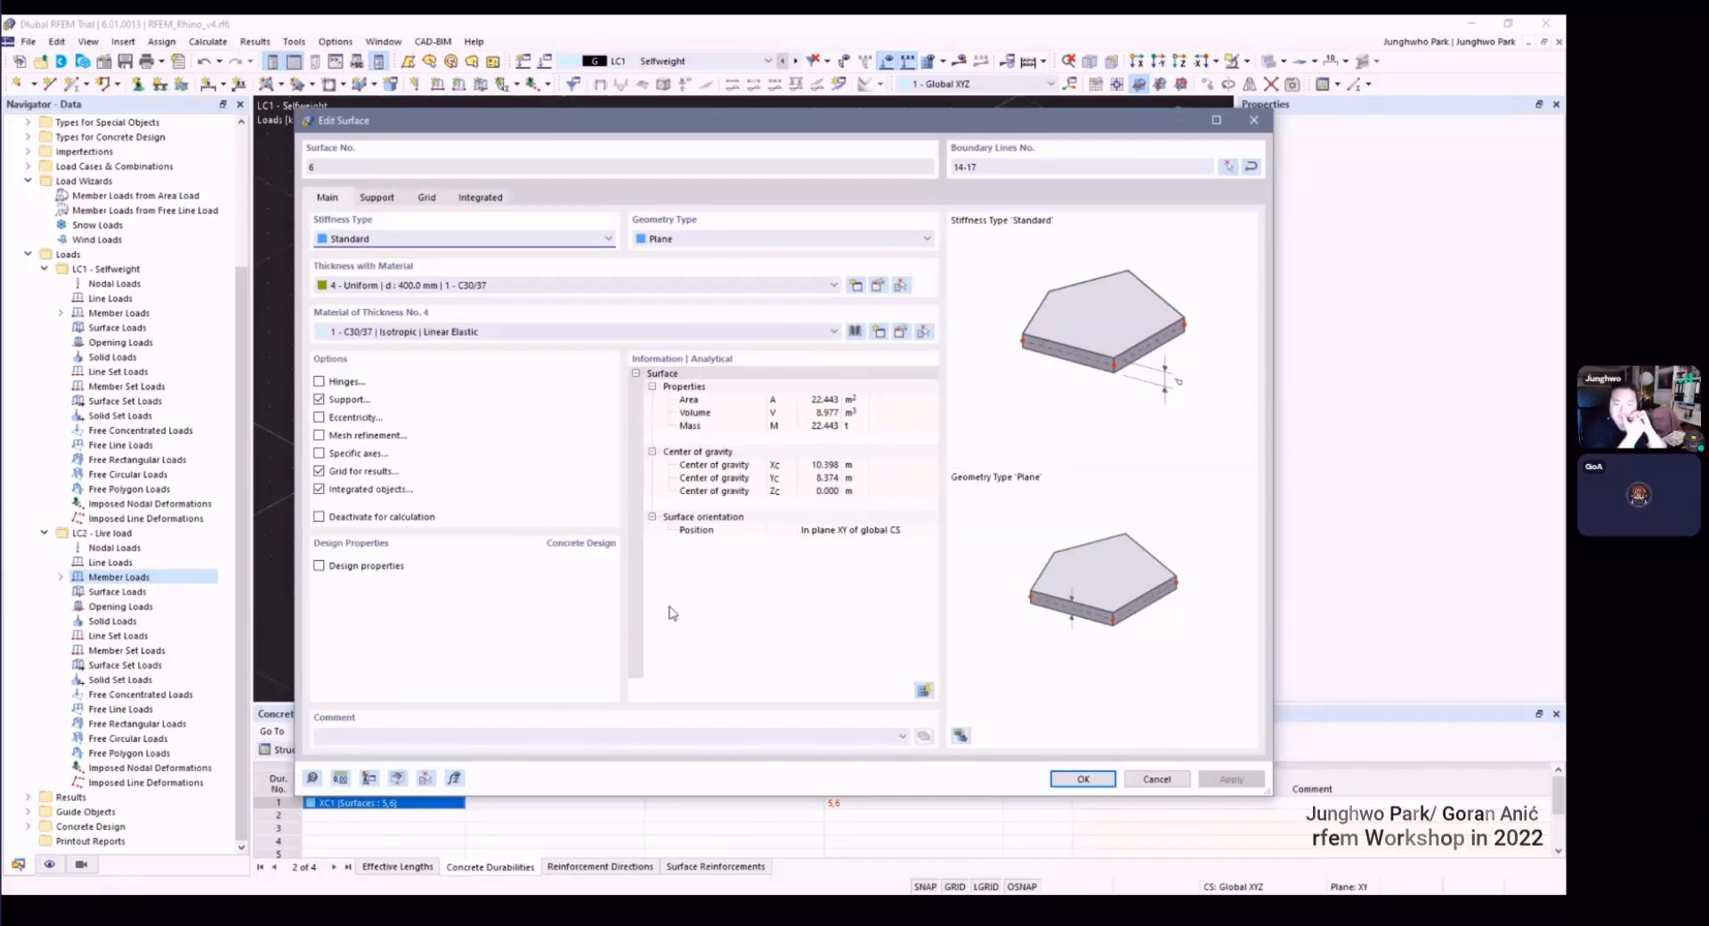
pyautogui.click(541, 334)
pyautogui.click(541, 333)
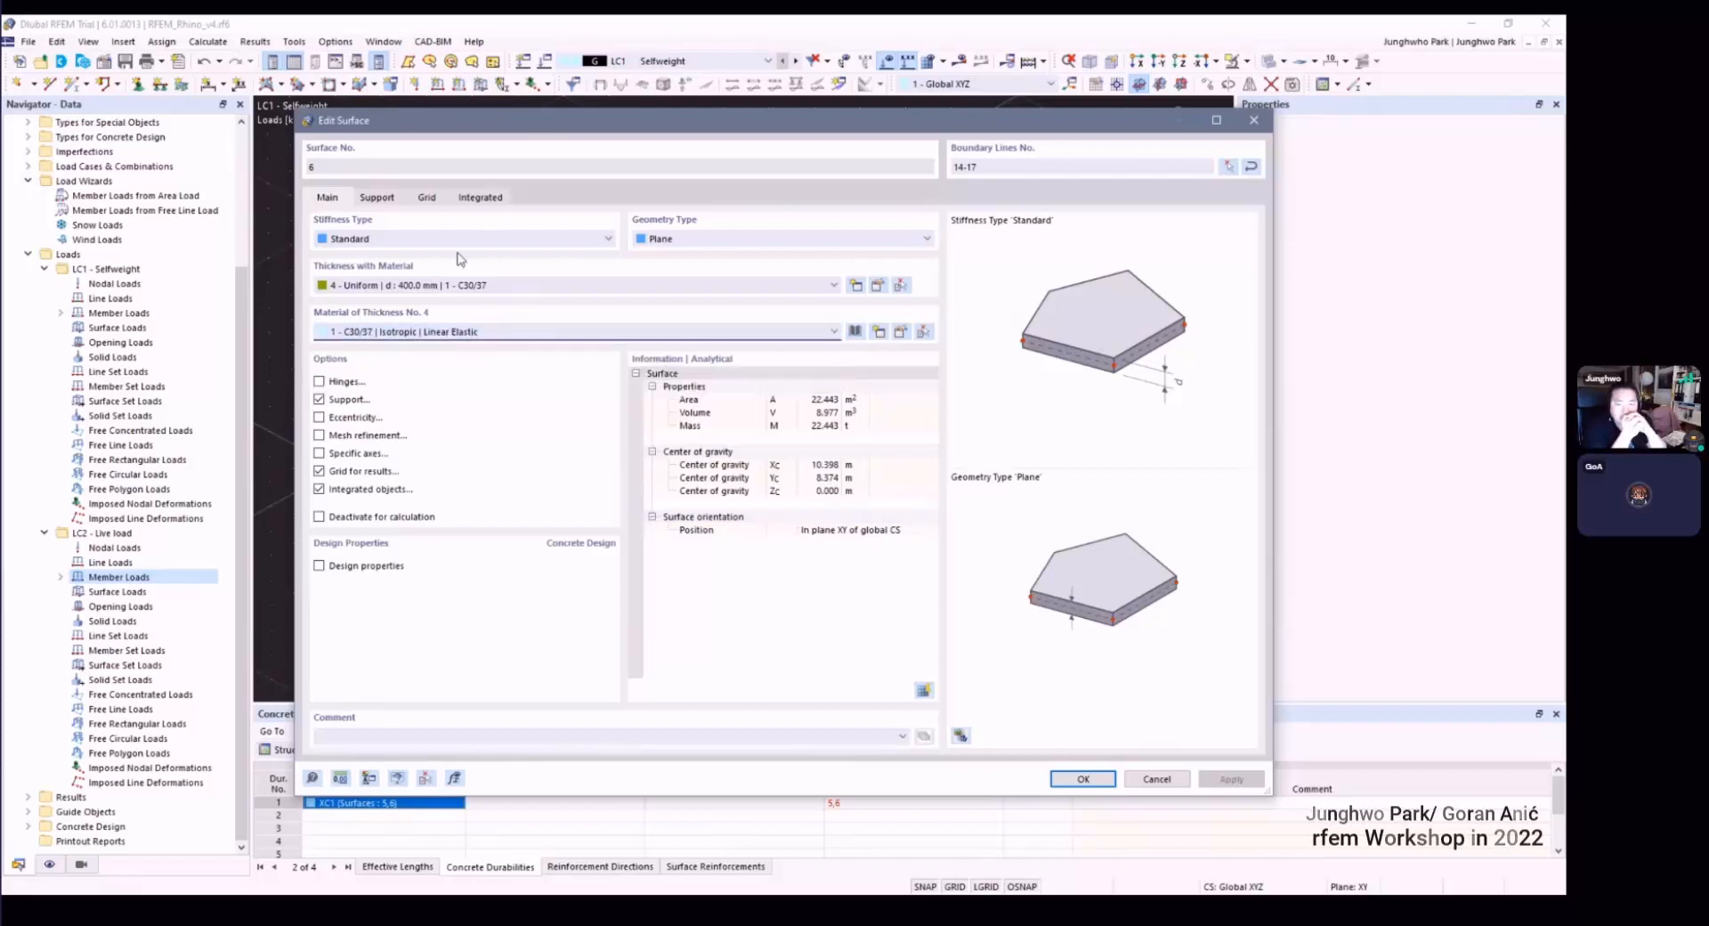
pyautogui.click(377, 199)
pyautogui.click(425, 199)
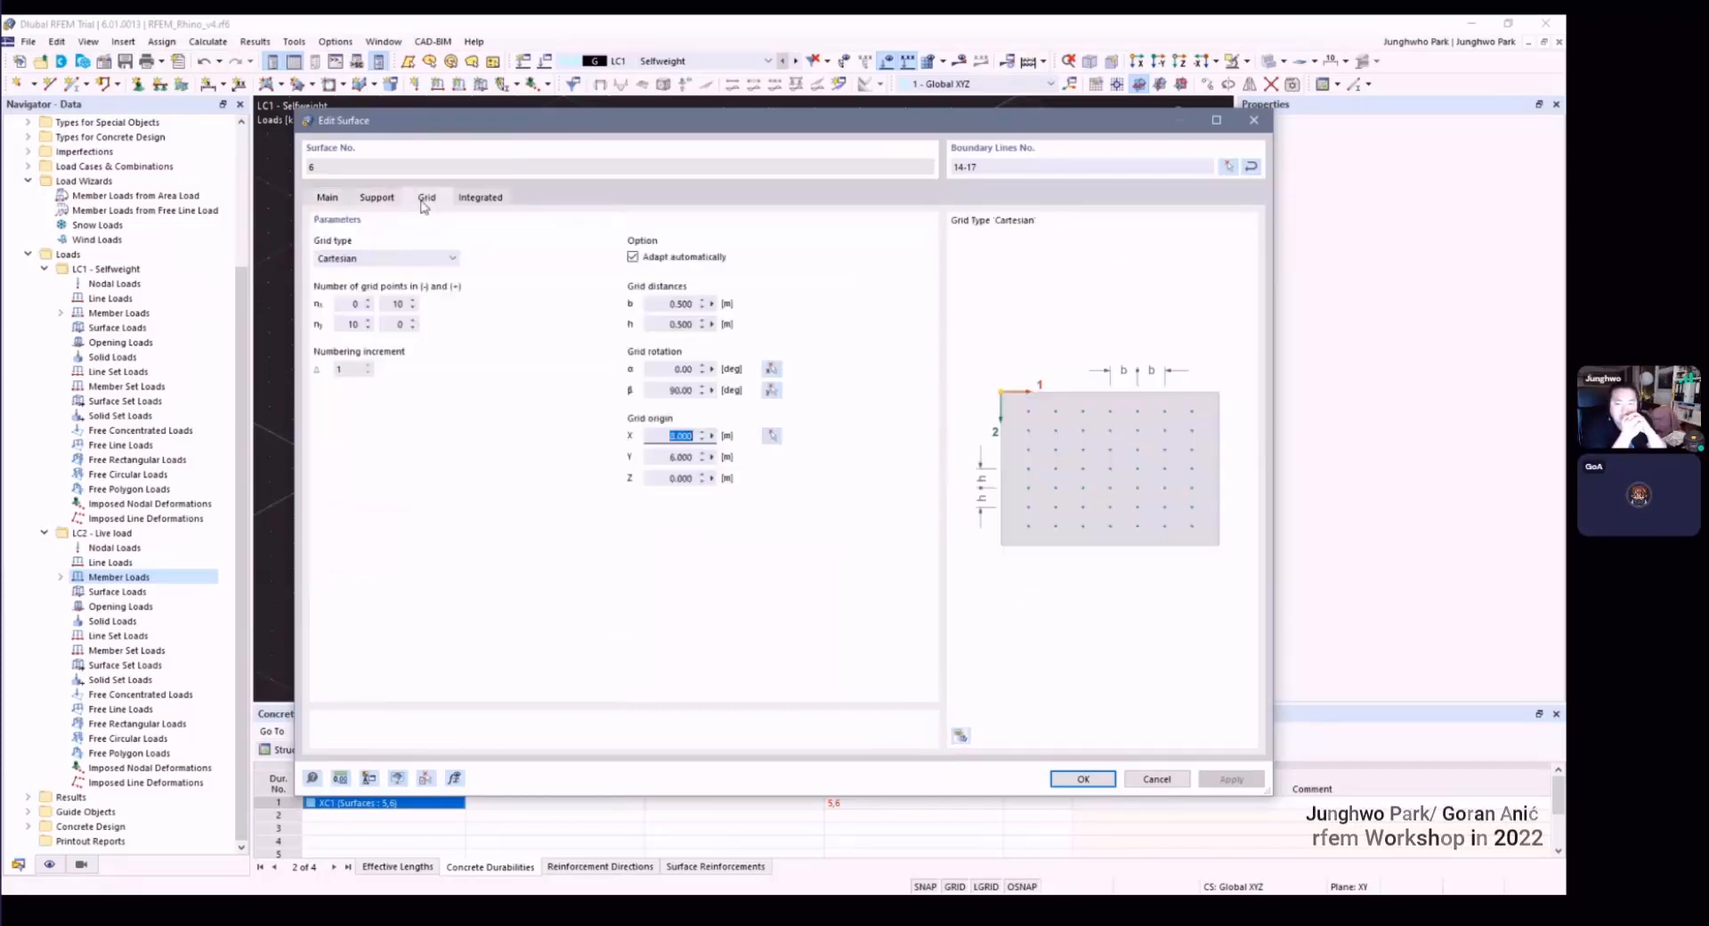
pyautogui.click(483, 199)
pyautogui.click(344, 195)
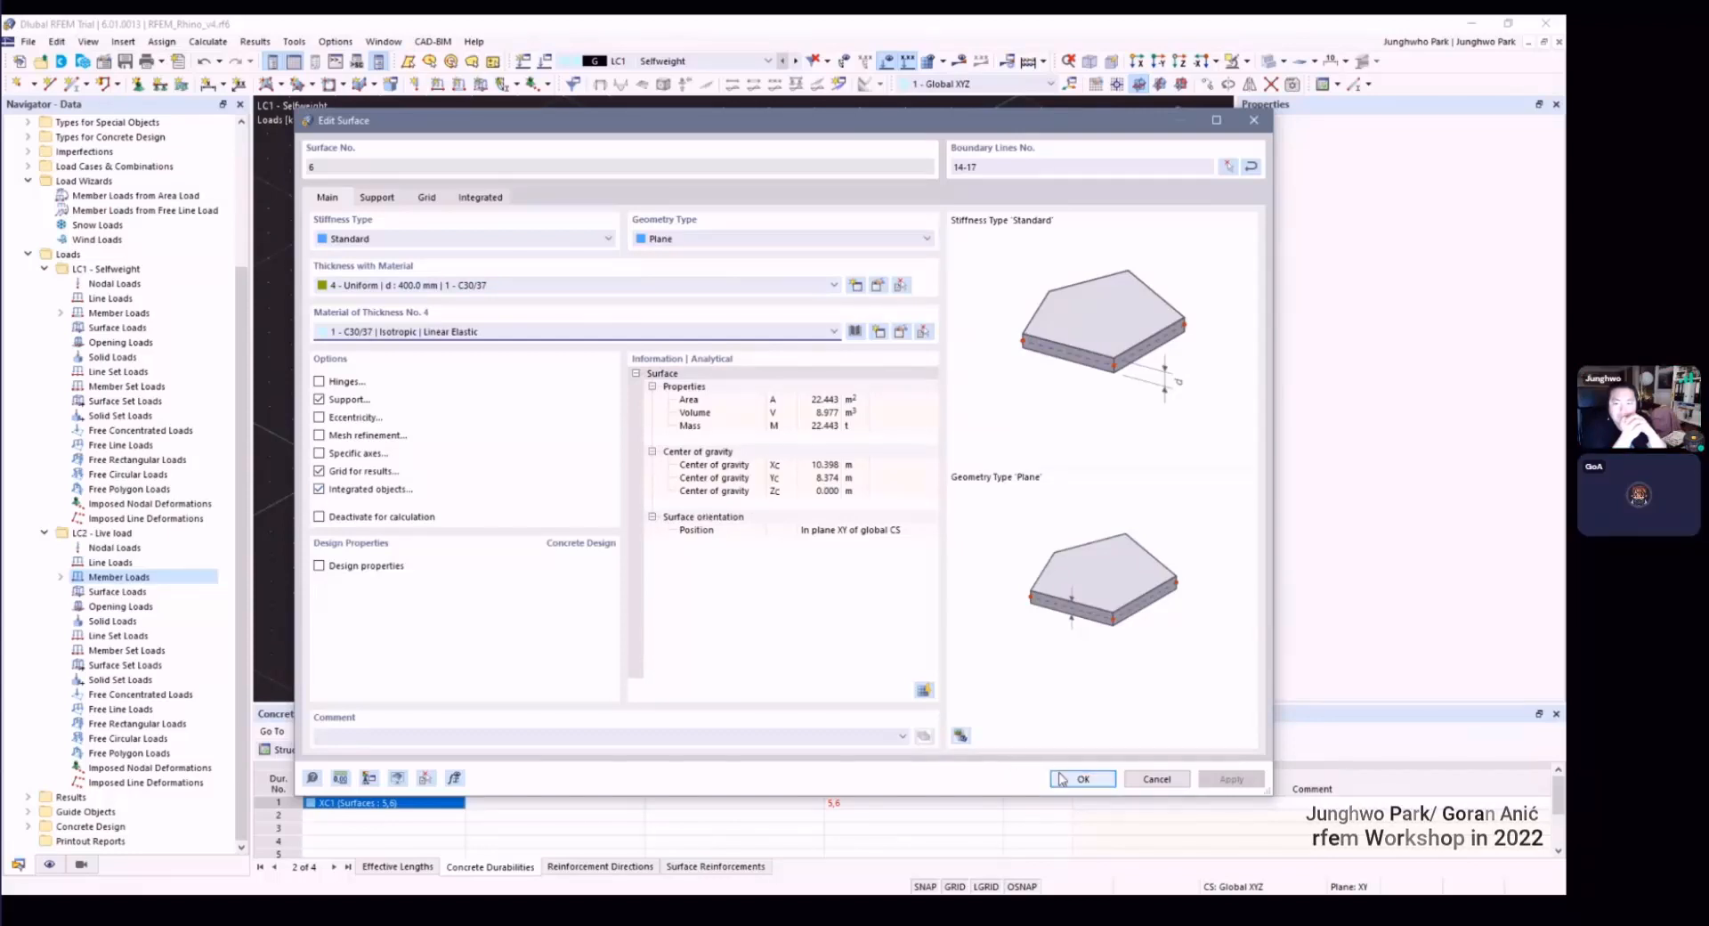
pyautogui.click(319, 516)
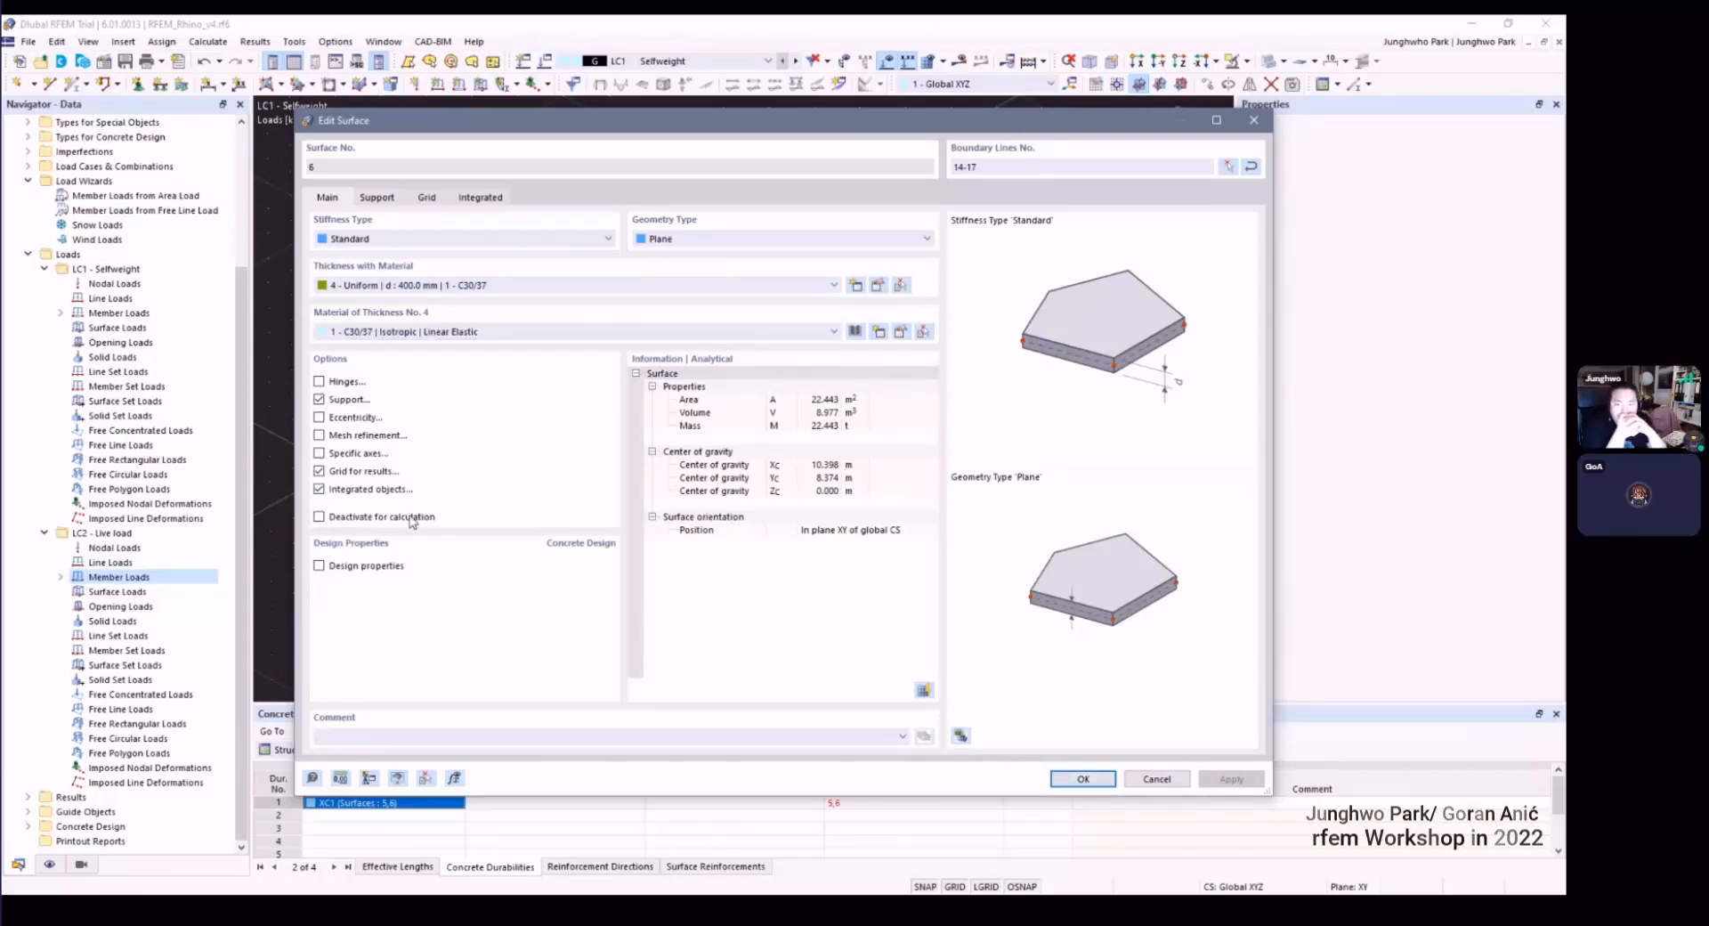
pyautogui.click(1074, 777)
# Step: Review the settings of the box's top slab, surface 5, including its design and calculation options
pyautogui.doubleClick(1017, 296)
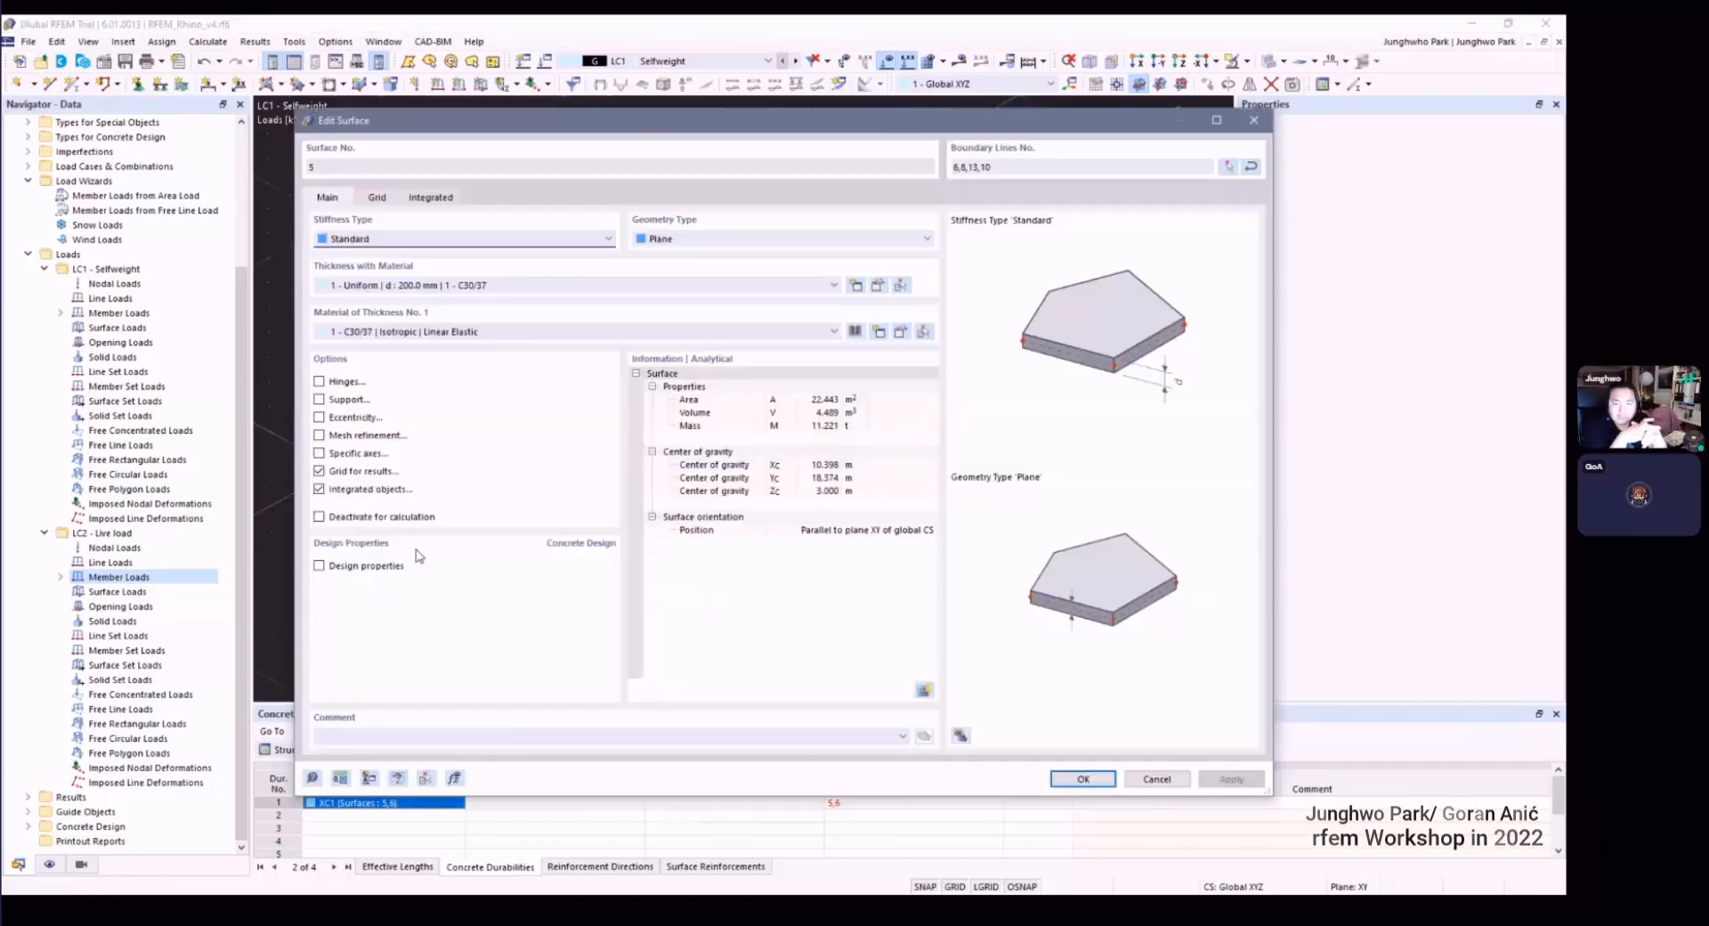
pyautogui.click(383, 519)
pyautogui.click(1083, 779)
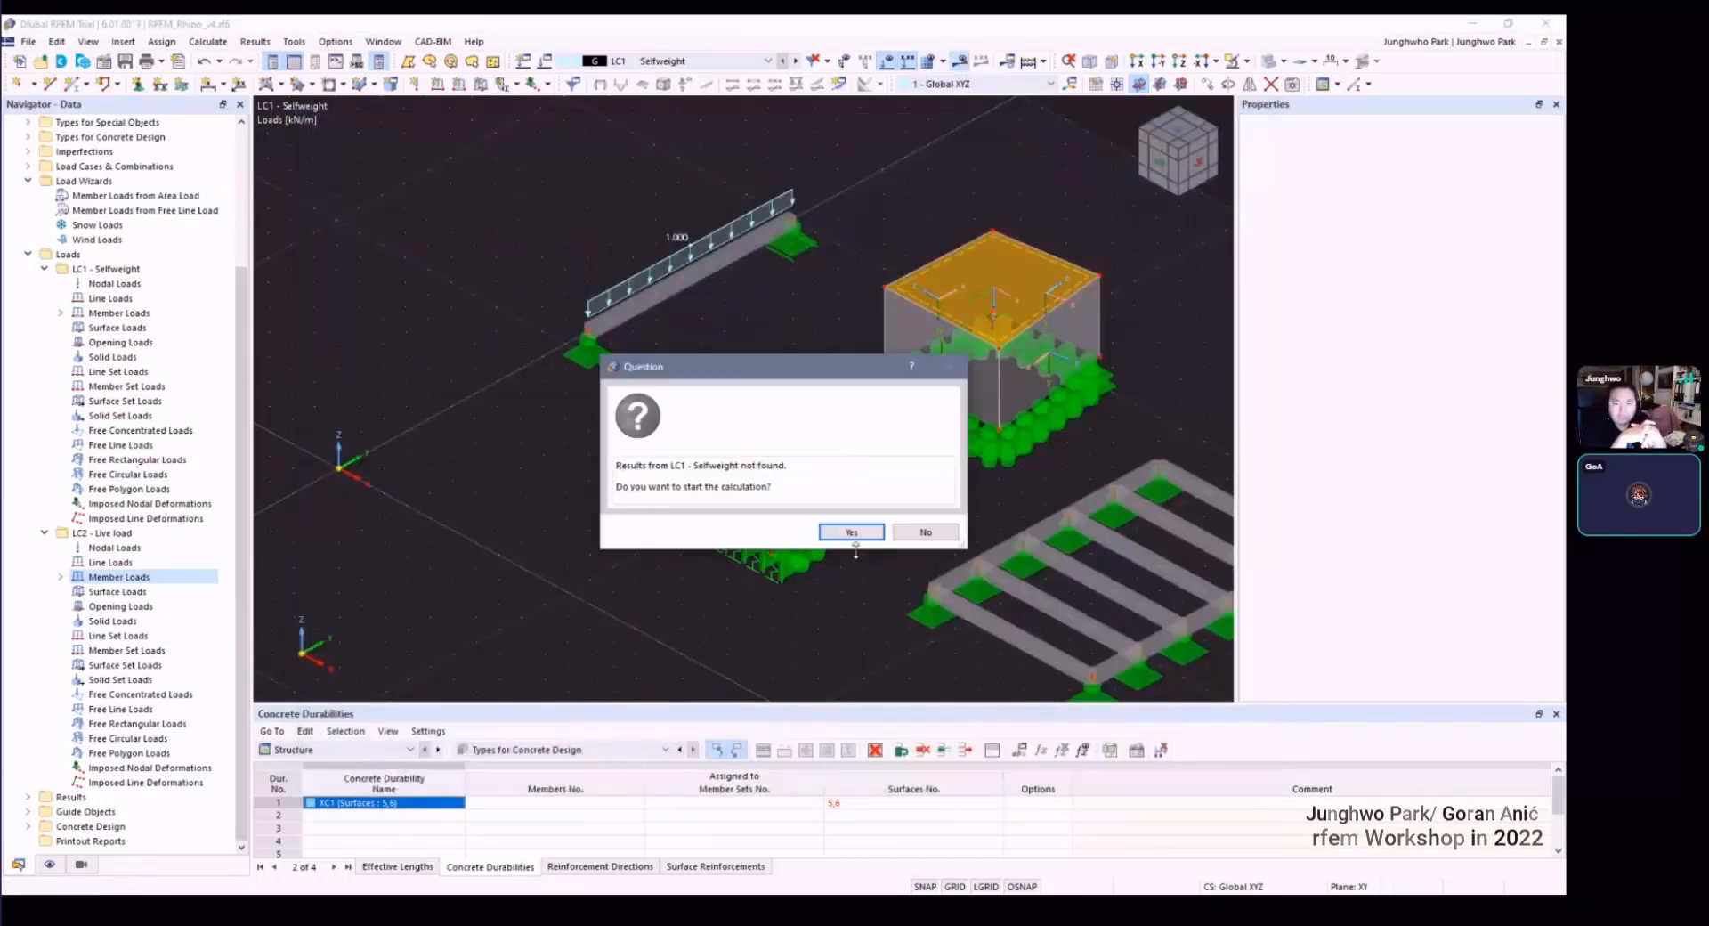
# Step: Rerun the selfweight calculation, then clear the flagged XC1 durability entry assigned to surfaces 5,6
pyautogui.click(851, 532)
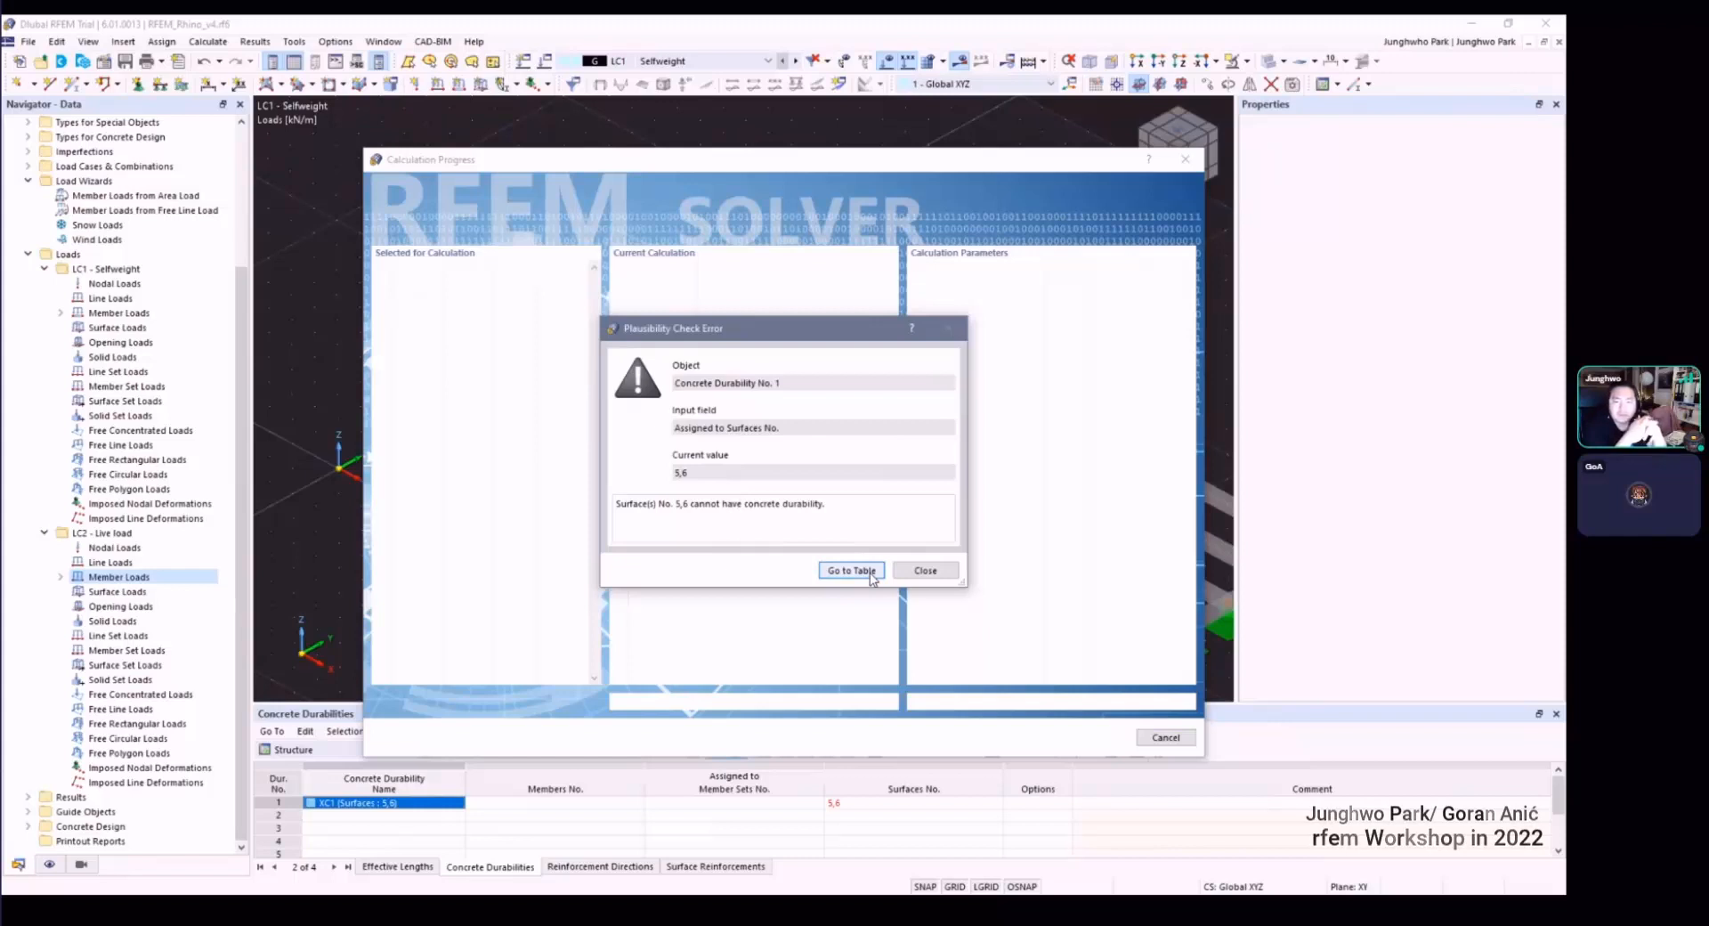
pyautogui.click(871, 574)
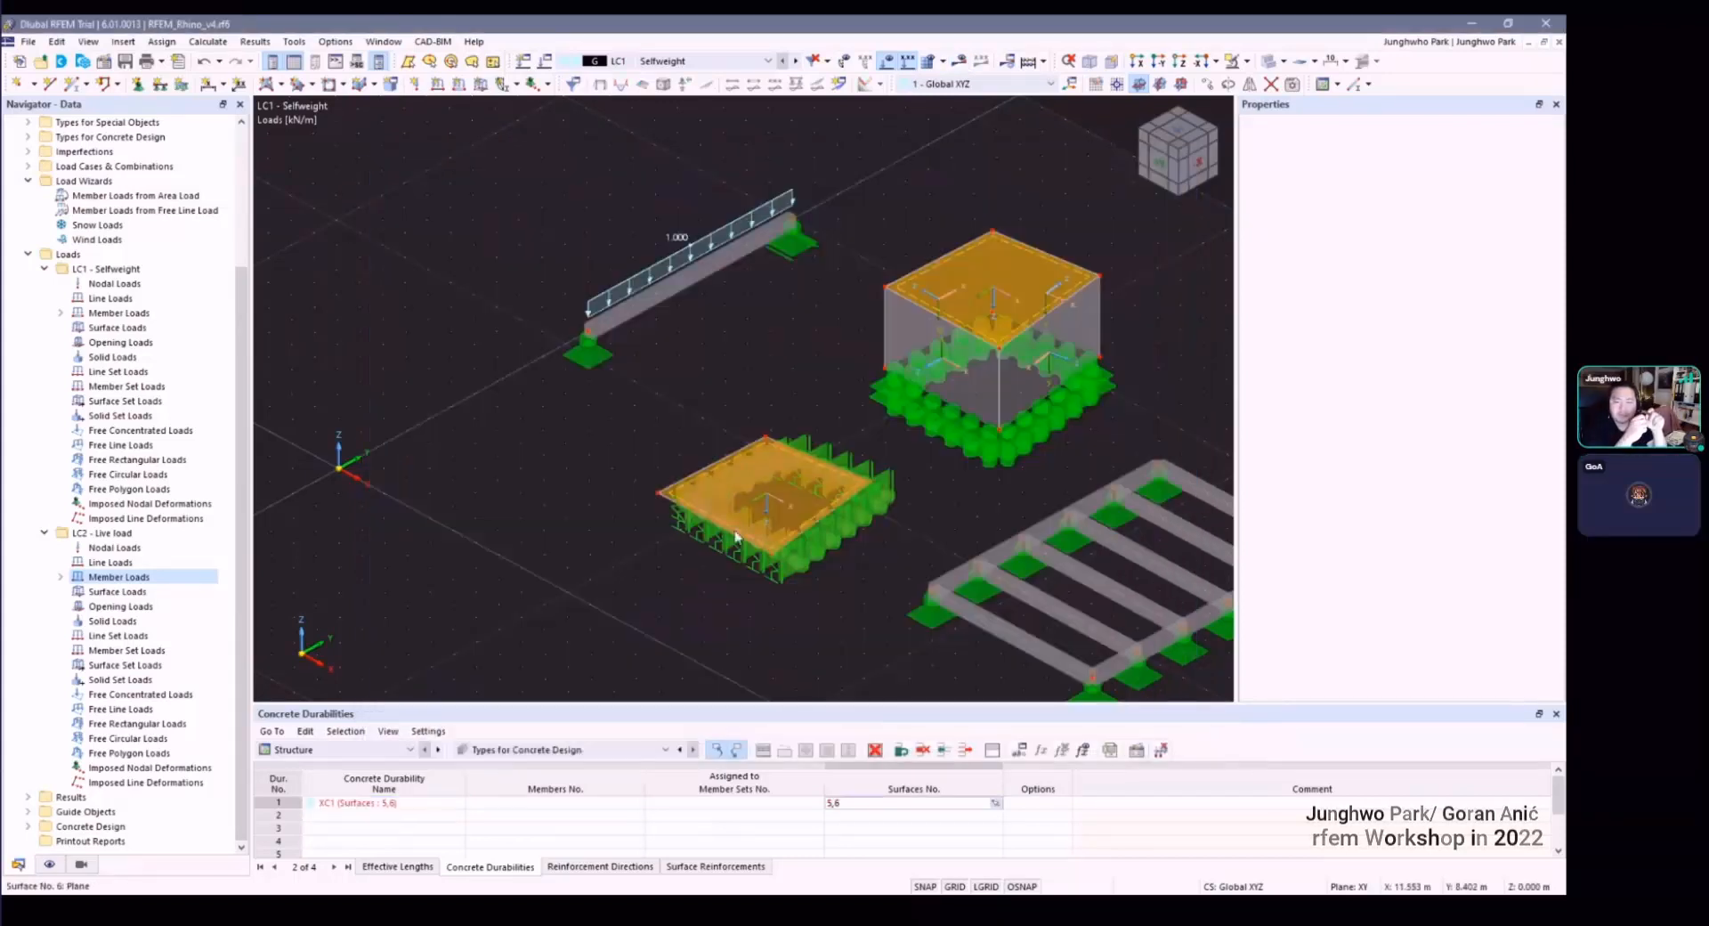
pyautogui.click(397, 806)
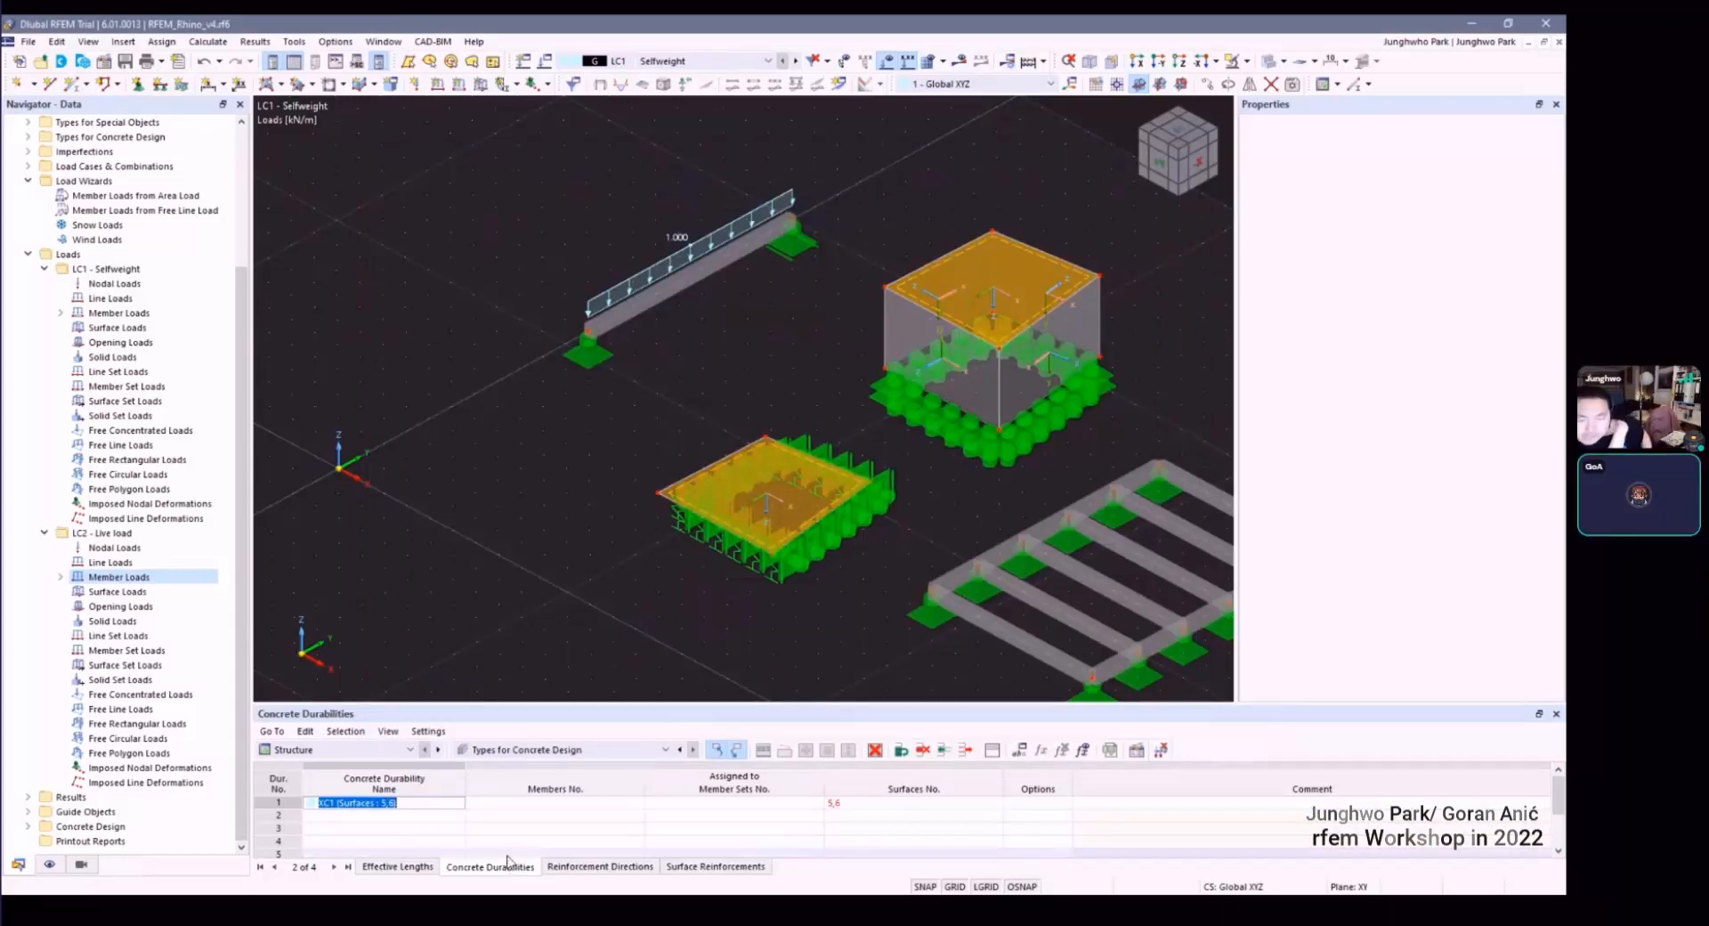
pyautogui.click(860, 803)
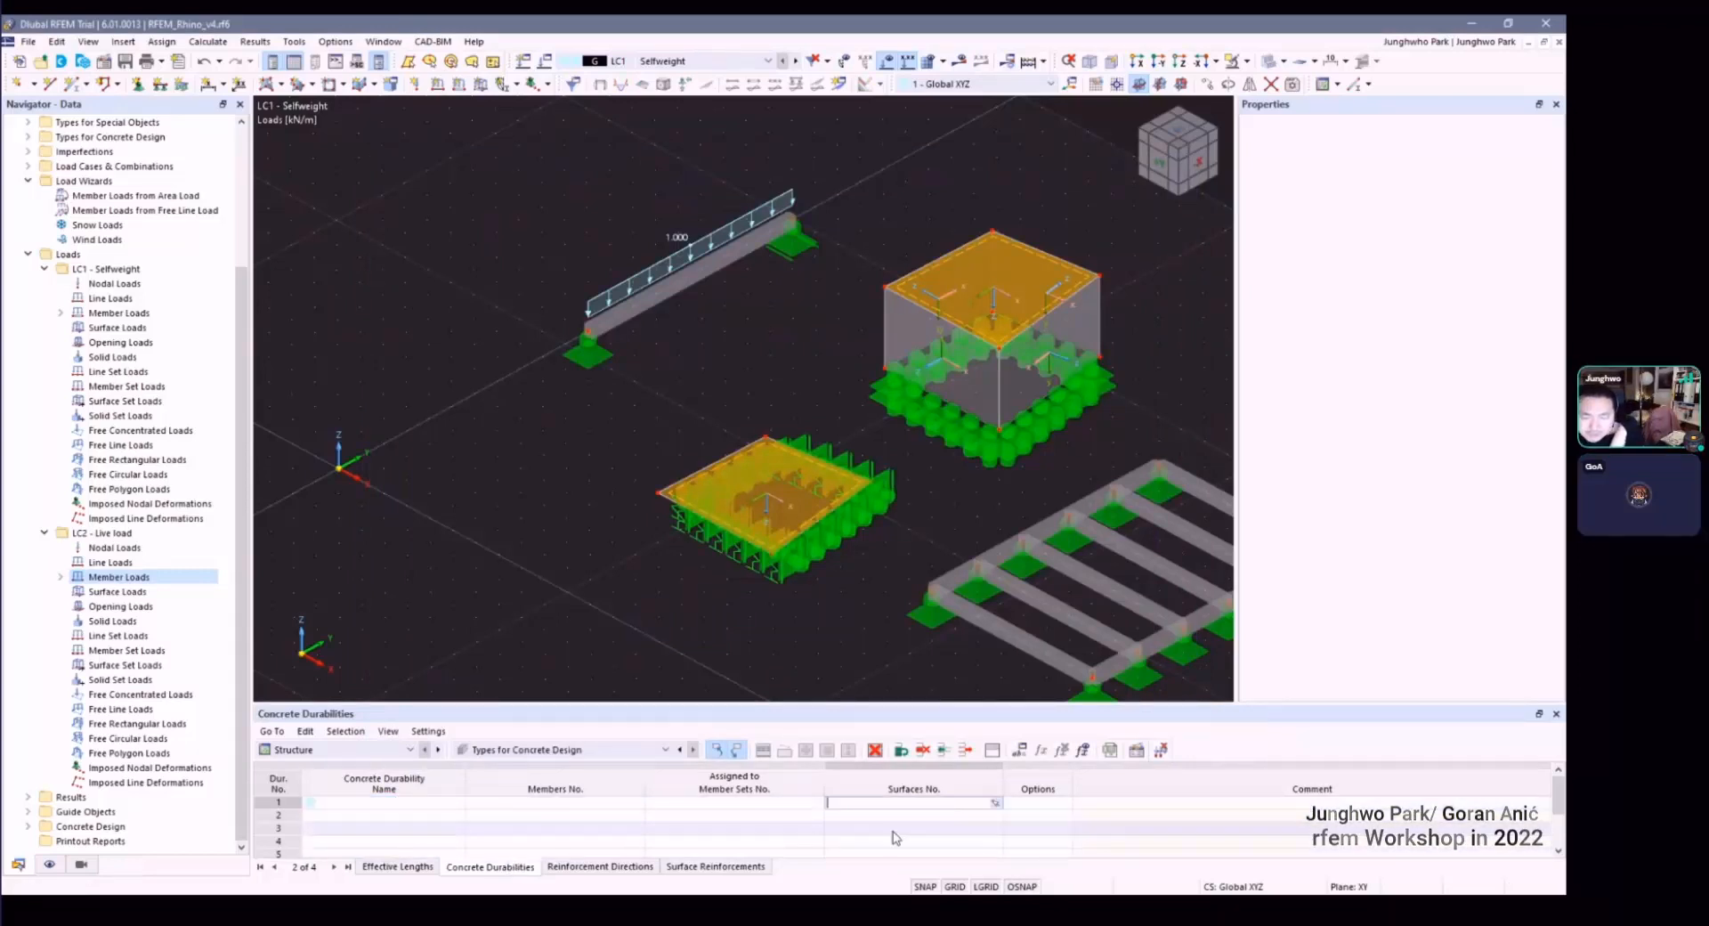
# Step: Try to show the LC1 Selfweight results and return to the table of the flagged durability
pyautogui.click(960, 61)
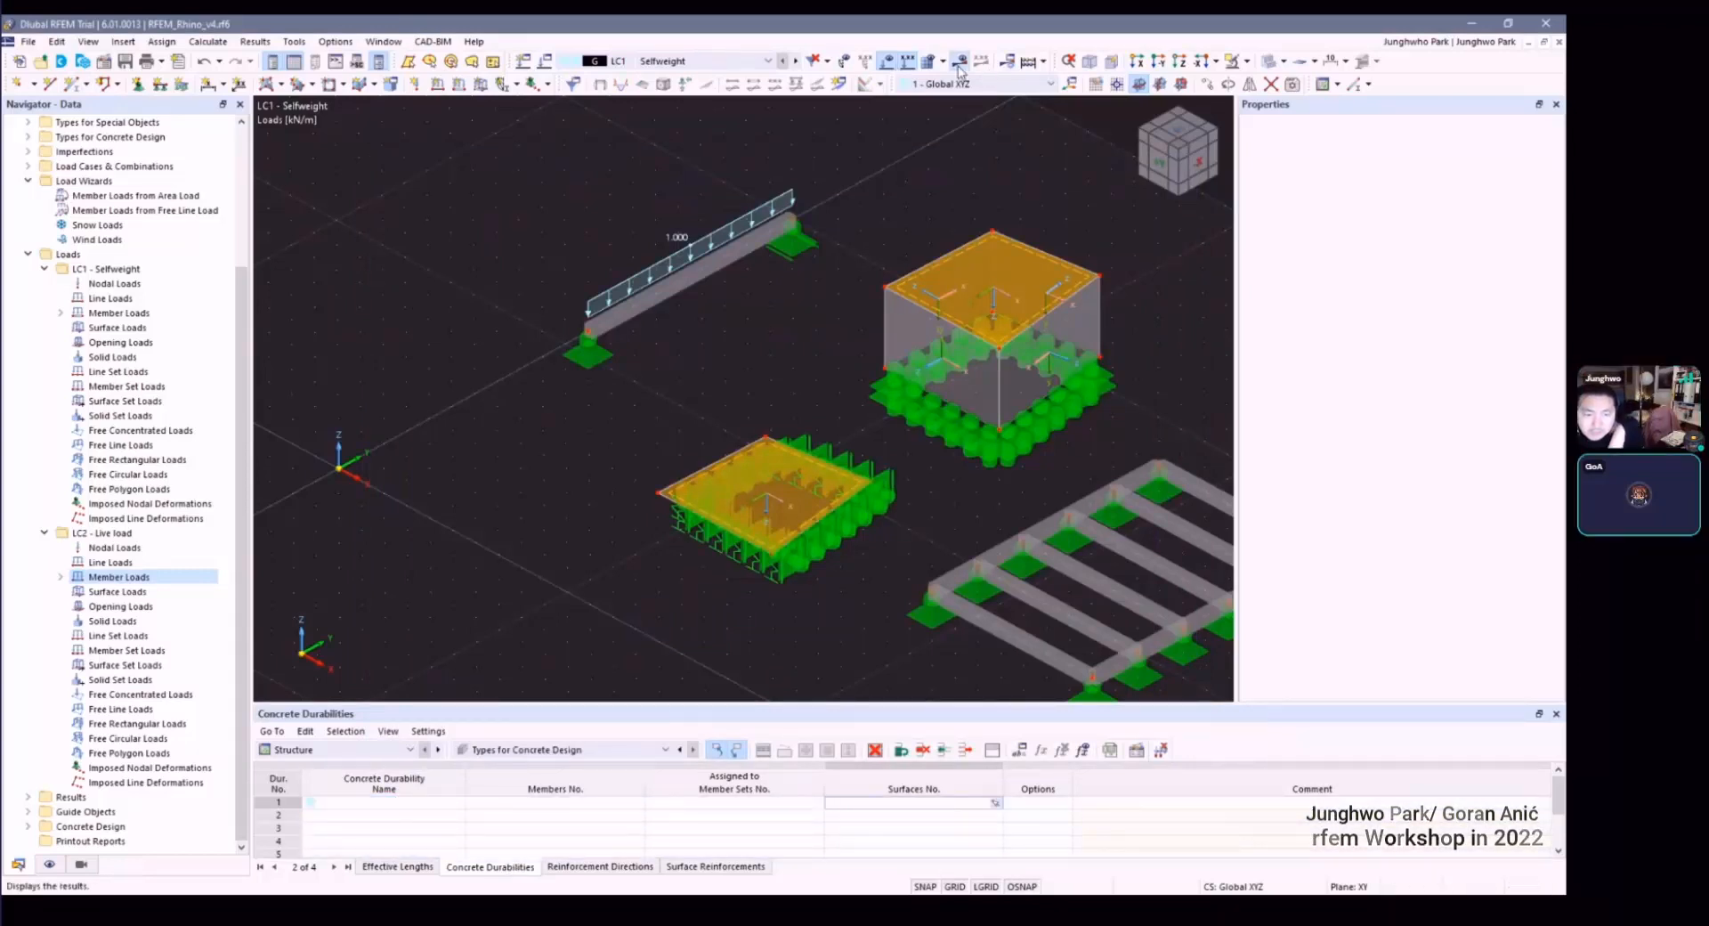
pyautogui.click(859, 534)
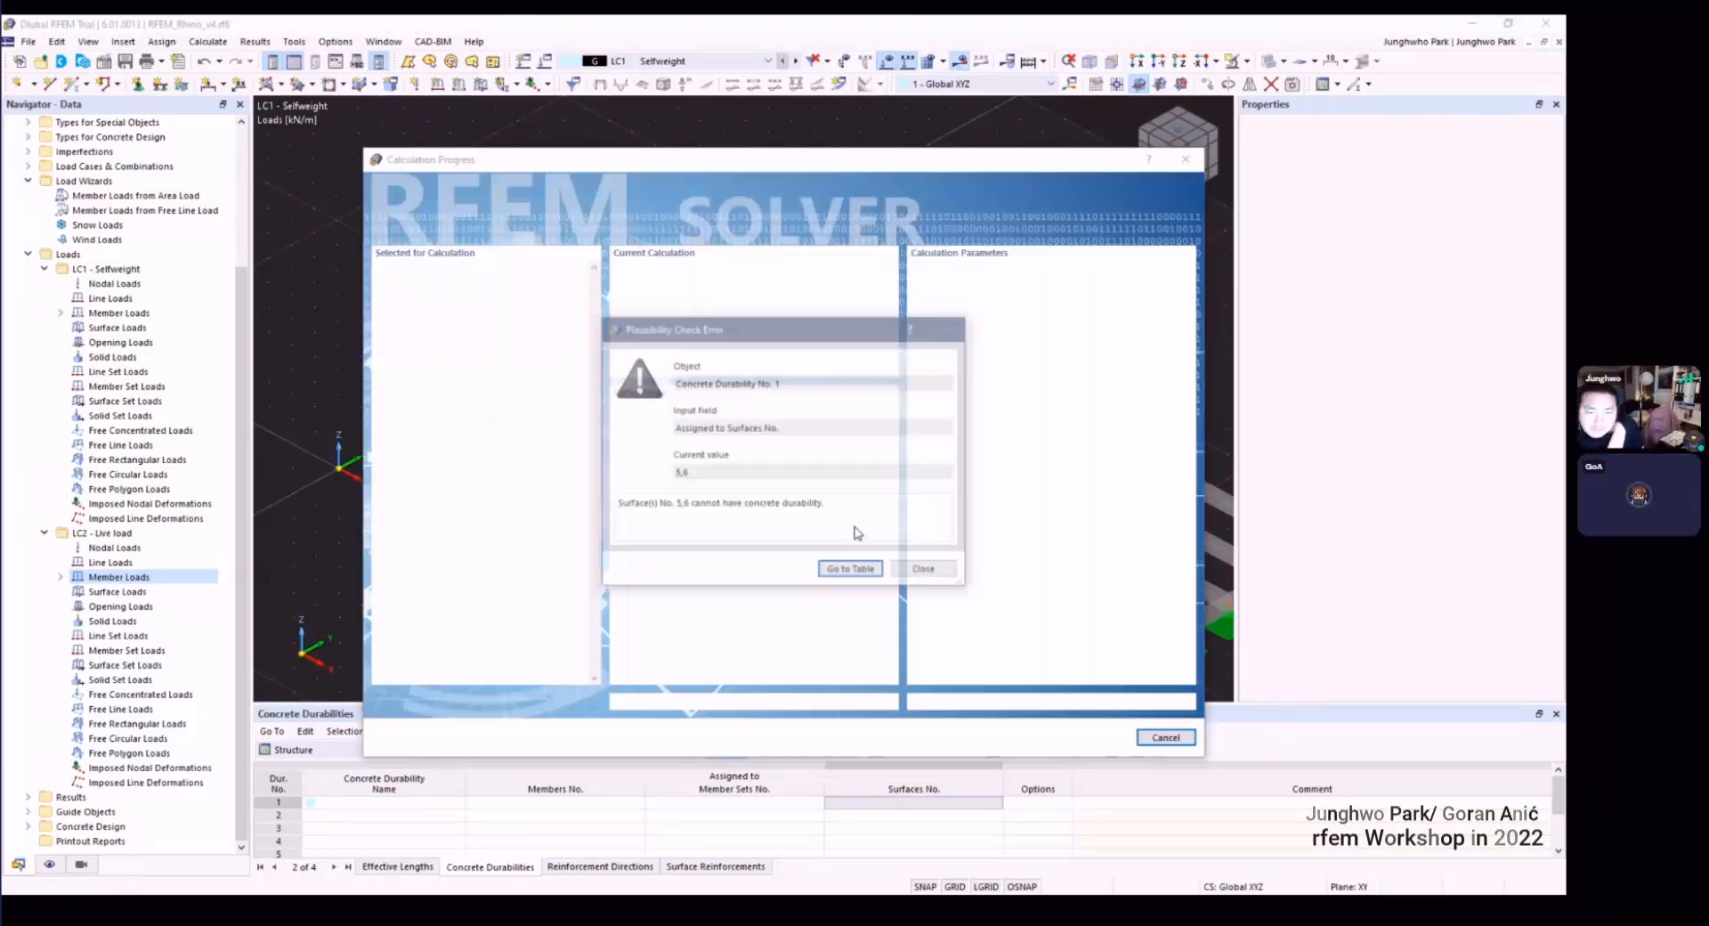
pyautogui.click(853, 568)
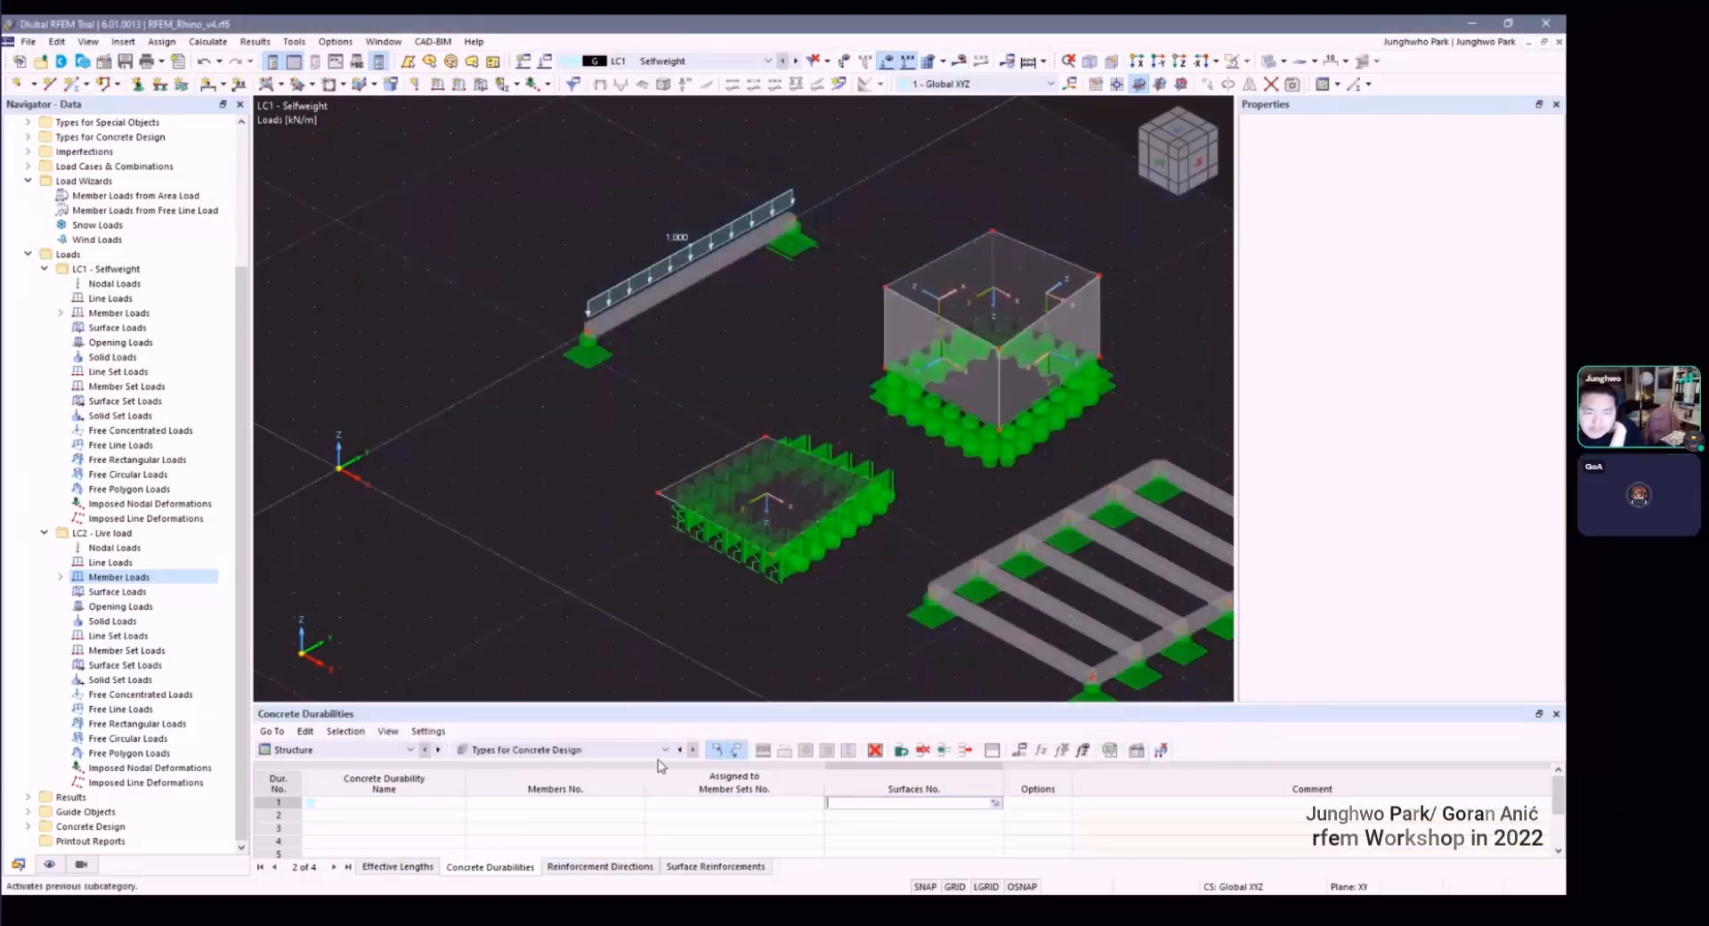
# Step: Check the slab in the model, run the LC1 Selfweight calculation again and dismiss the error notice
pyautogui.scroll(-2, 713, 427)
pyautogui.scroll(2, 653, 428)
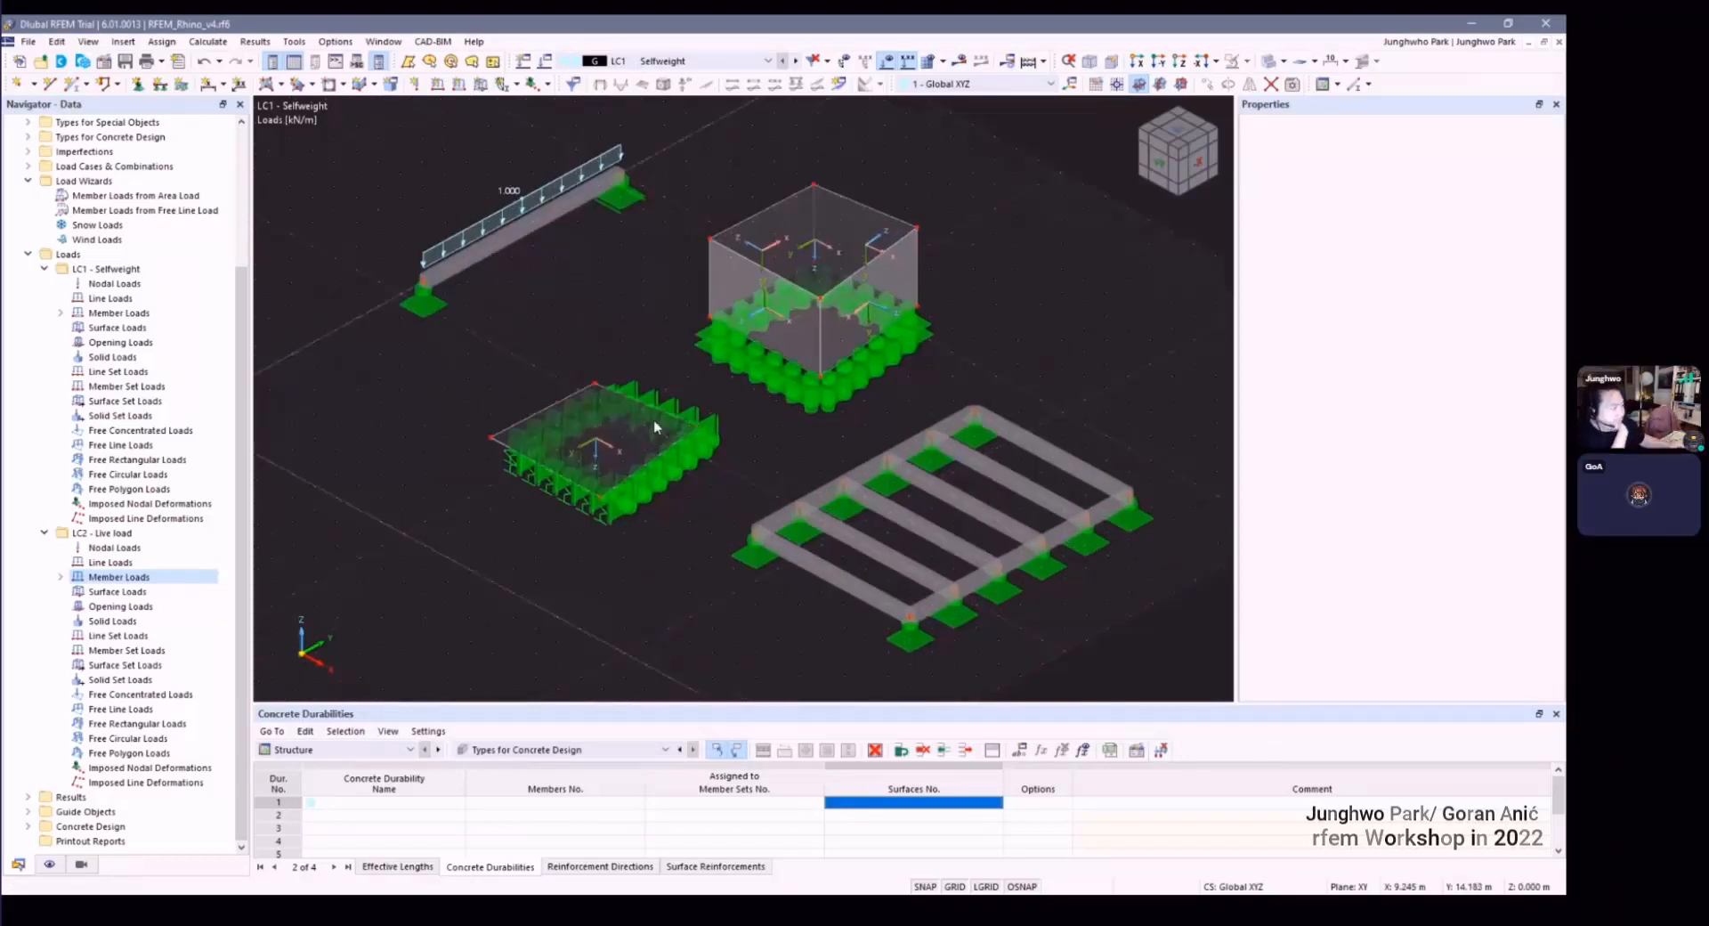
pyautogui.click(608, 443)
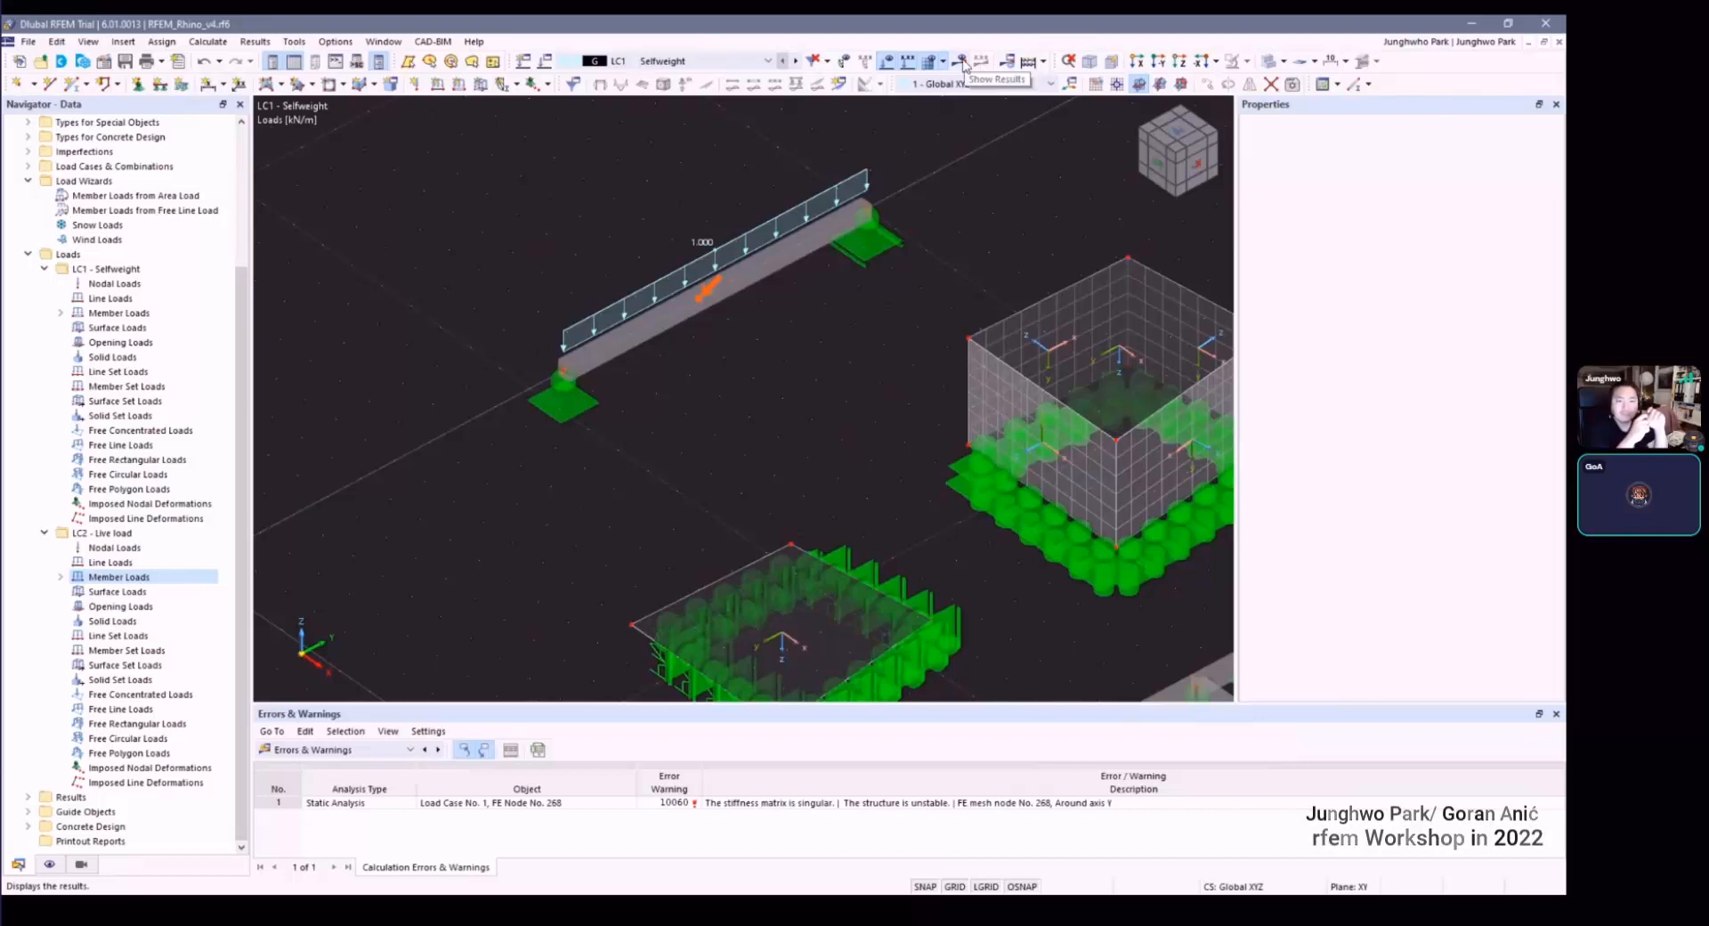
pyautogui.click(980, 62)
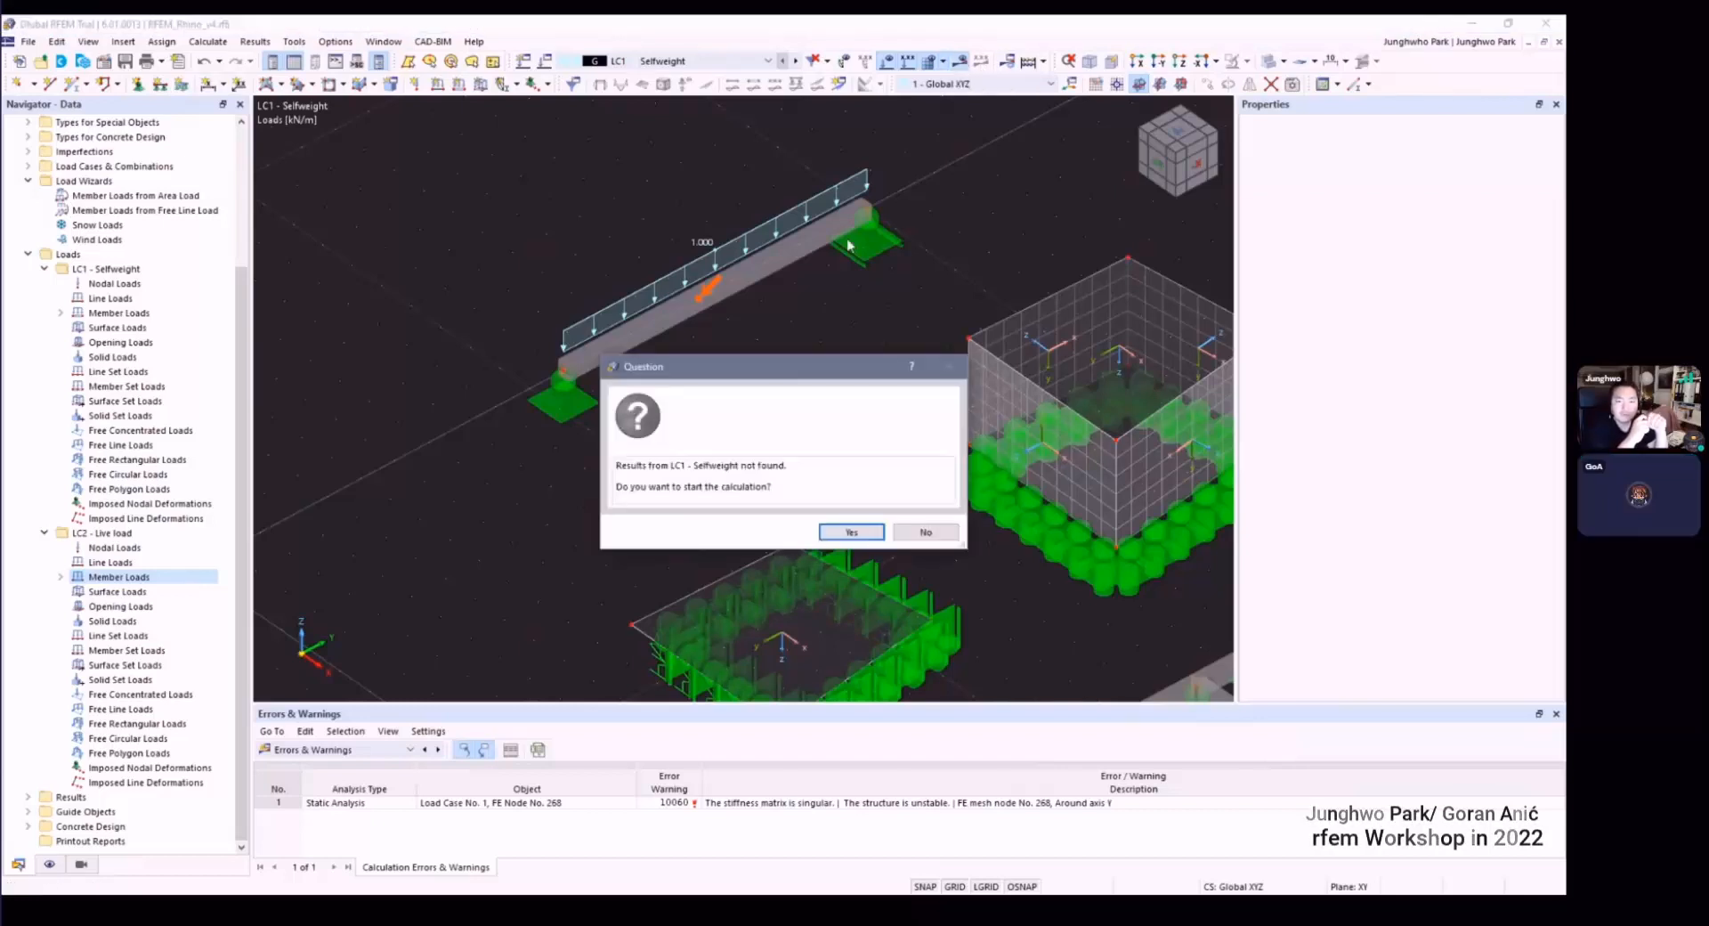
pyautogui.click(841, 530)
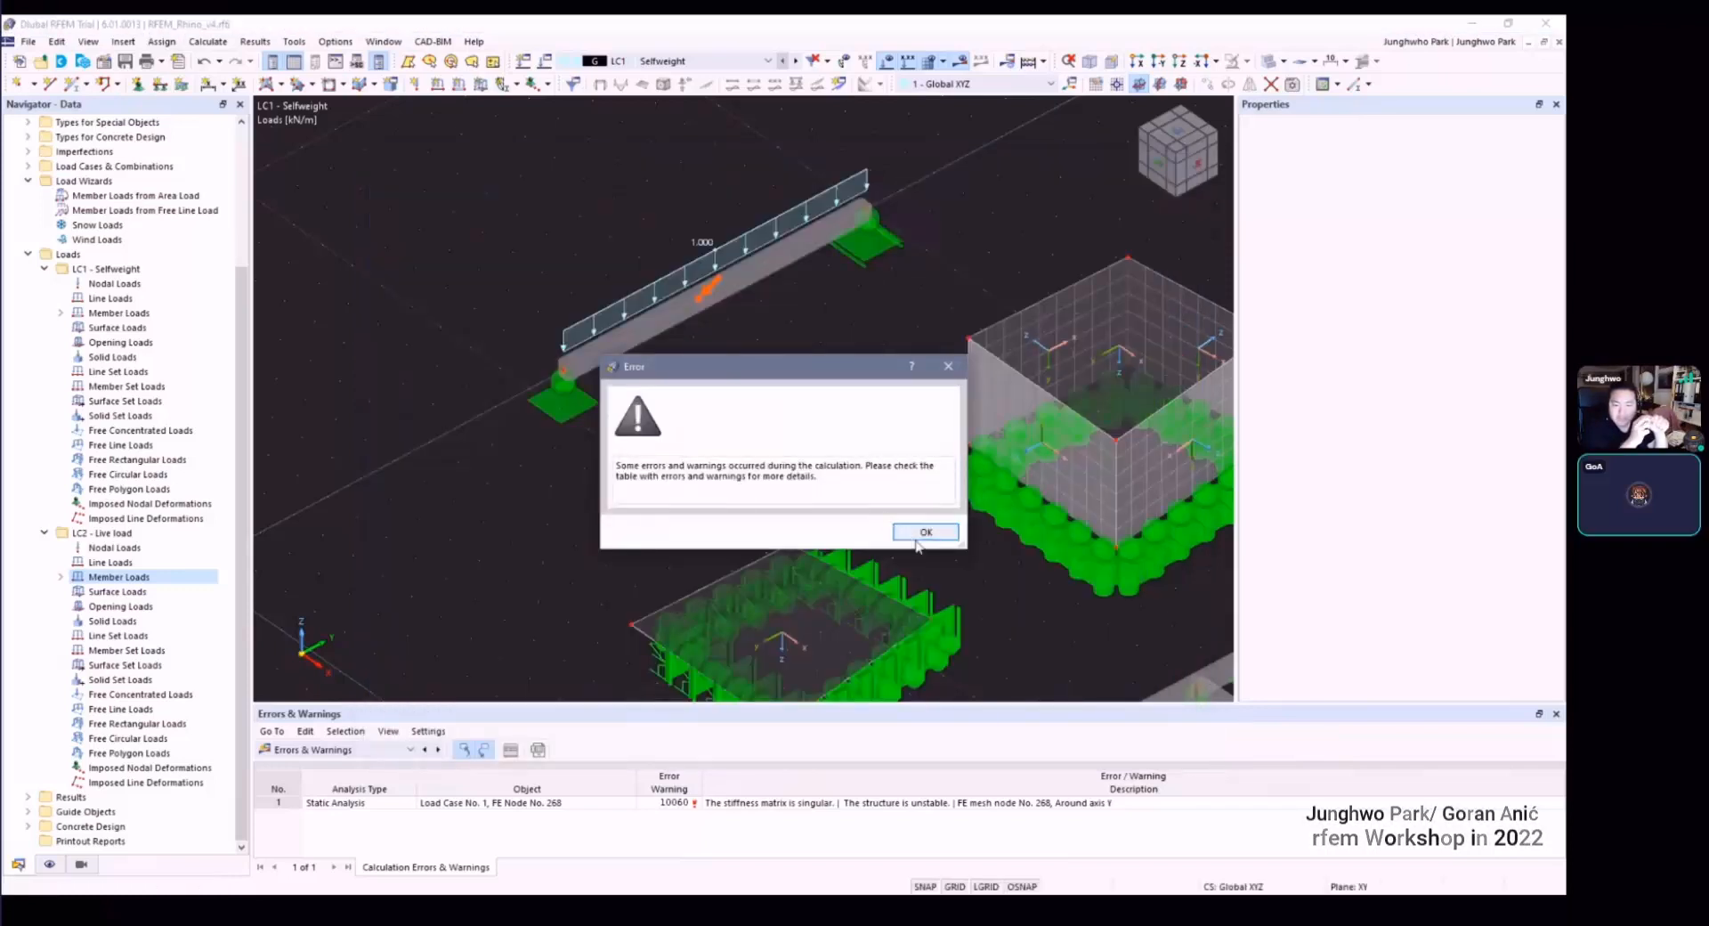
pyautogui.click(917, 533)
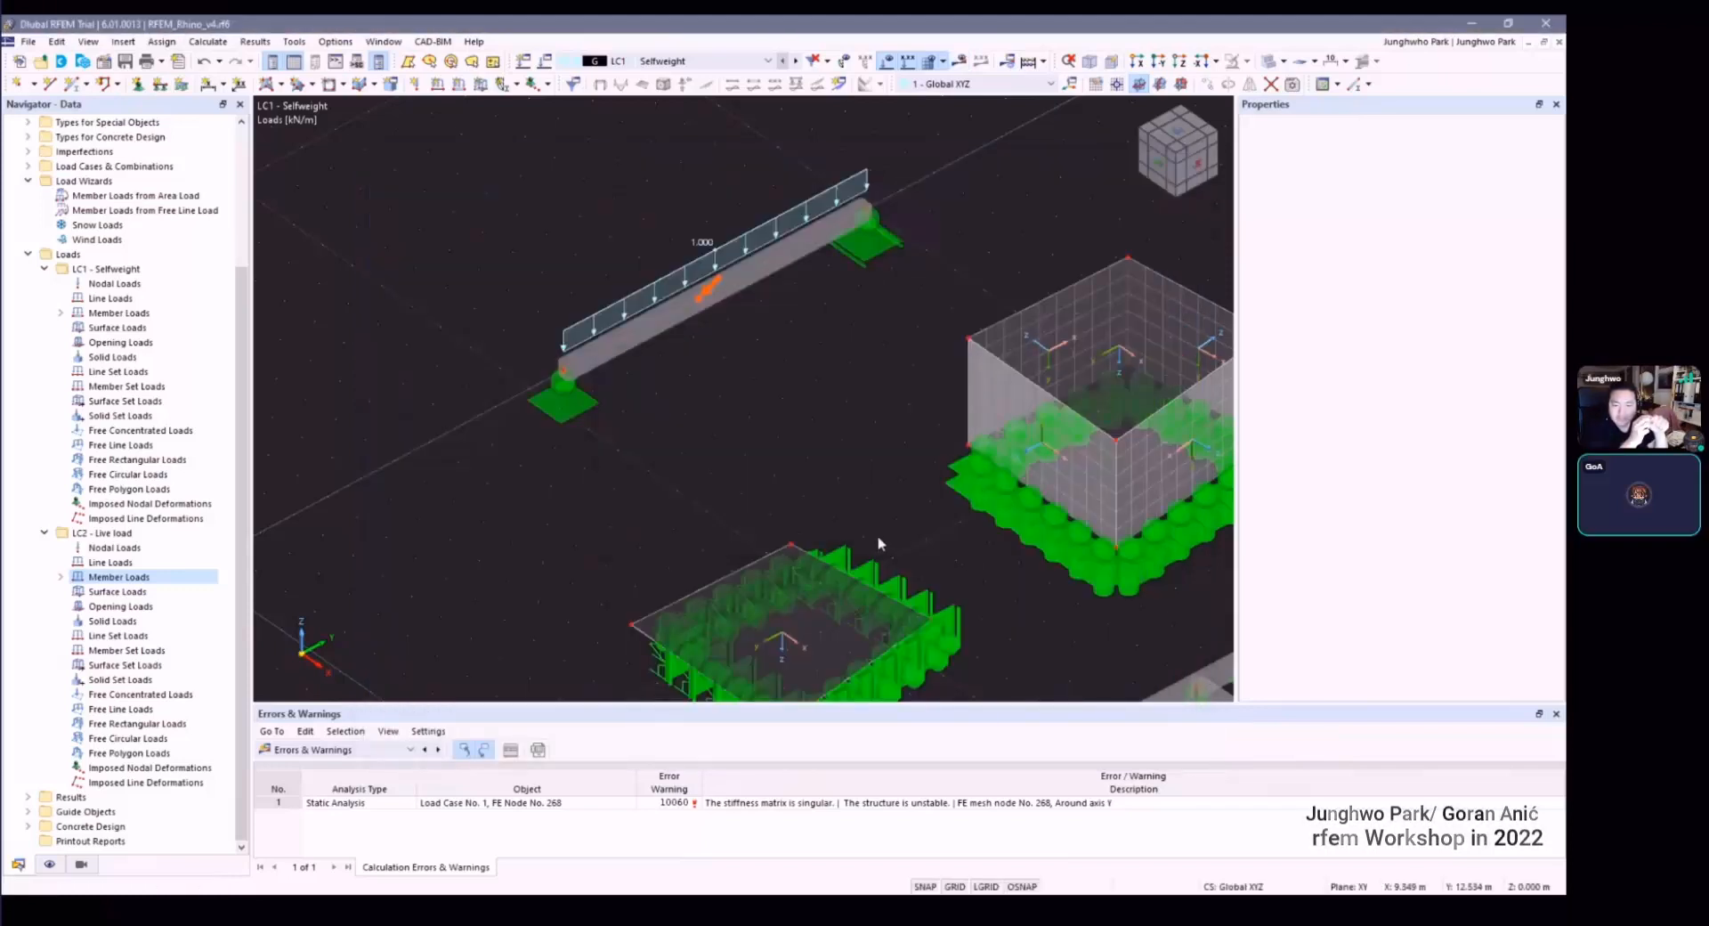
# Step: Examine the static analysis error description for FE node 268 and locate the affected beam in the model
pyautogui.click(672, 803)
pyautogui.click(759, 805)
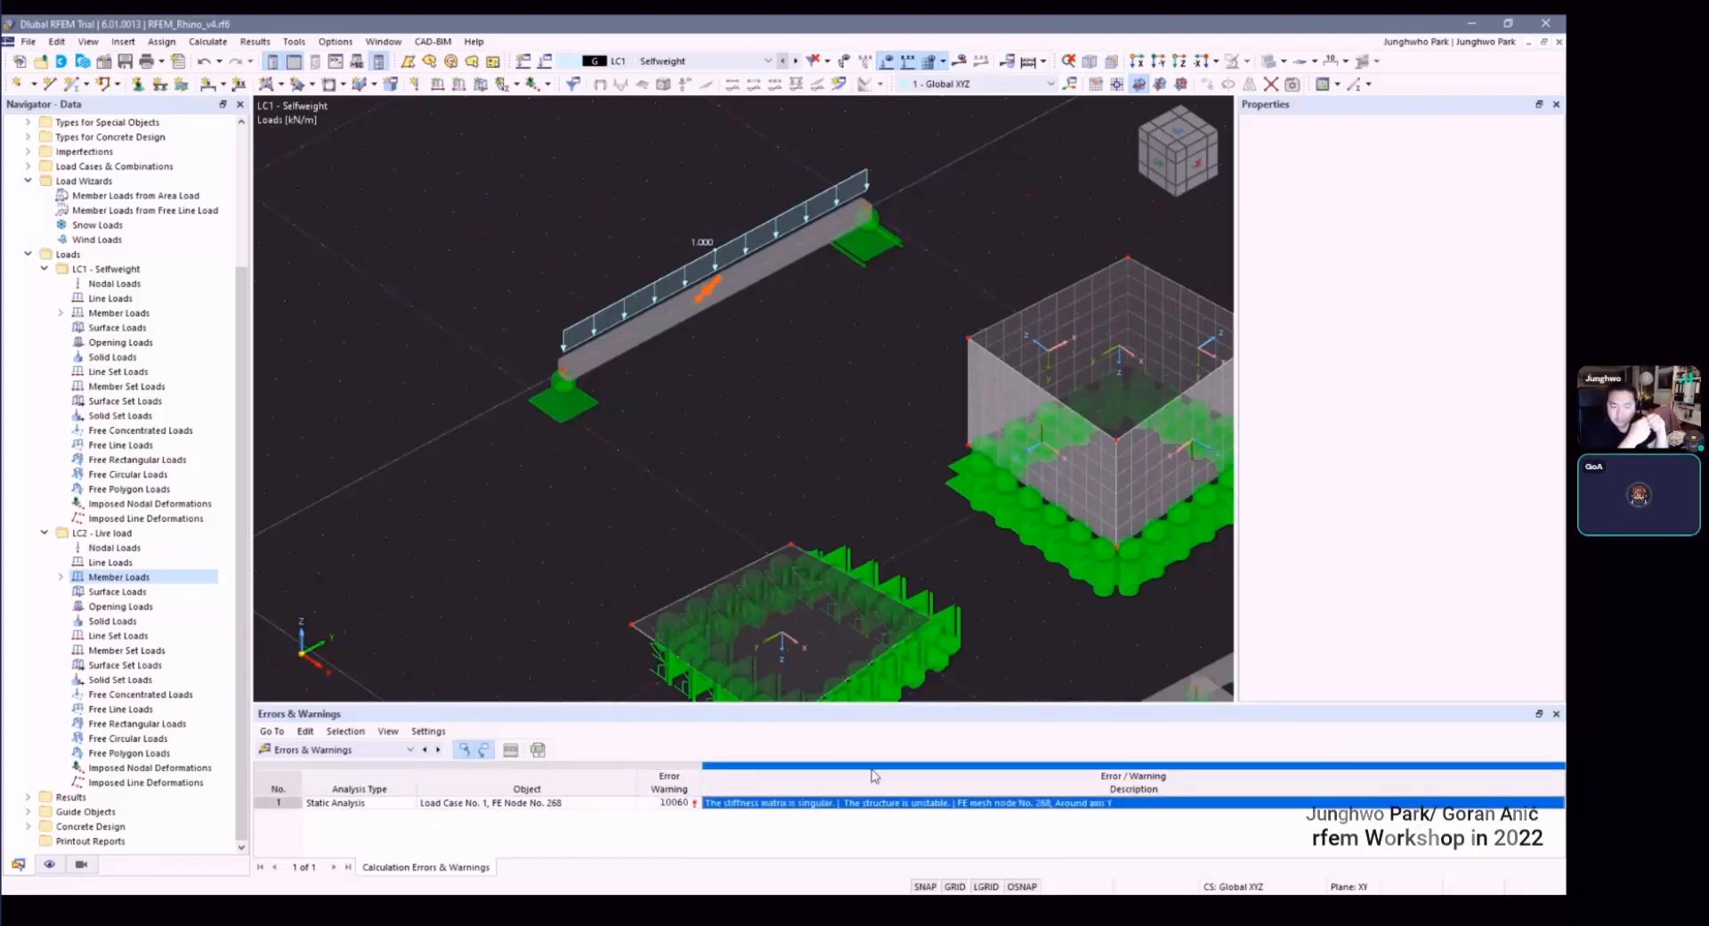
pyautogui.scroll(-3, 841, 660)
pyautogui.keyDown('ctrl'); pyautogui.moveTo(873, 552); pyautogui.dragTo(731, 376, button='middle'); pyautogui.keyUp('ctrl')
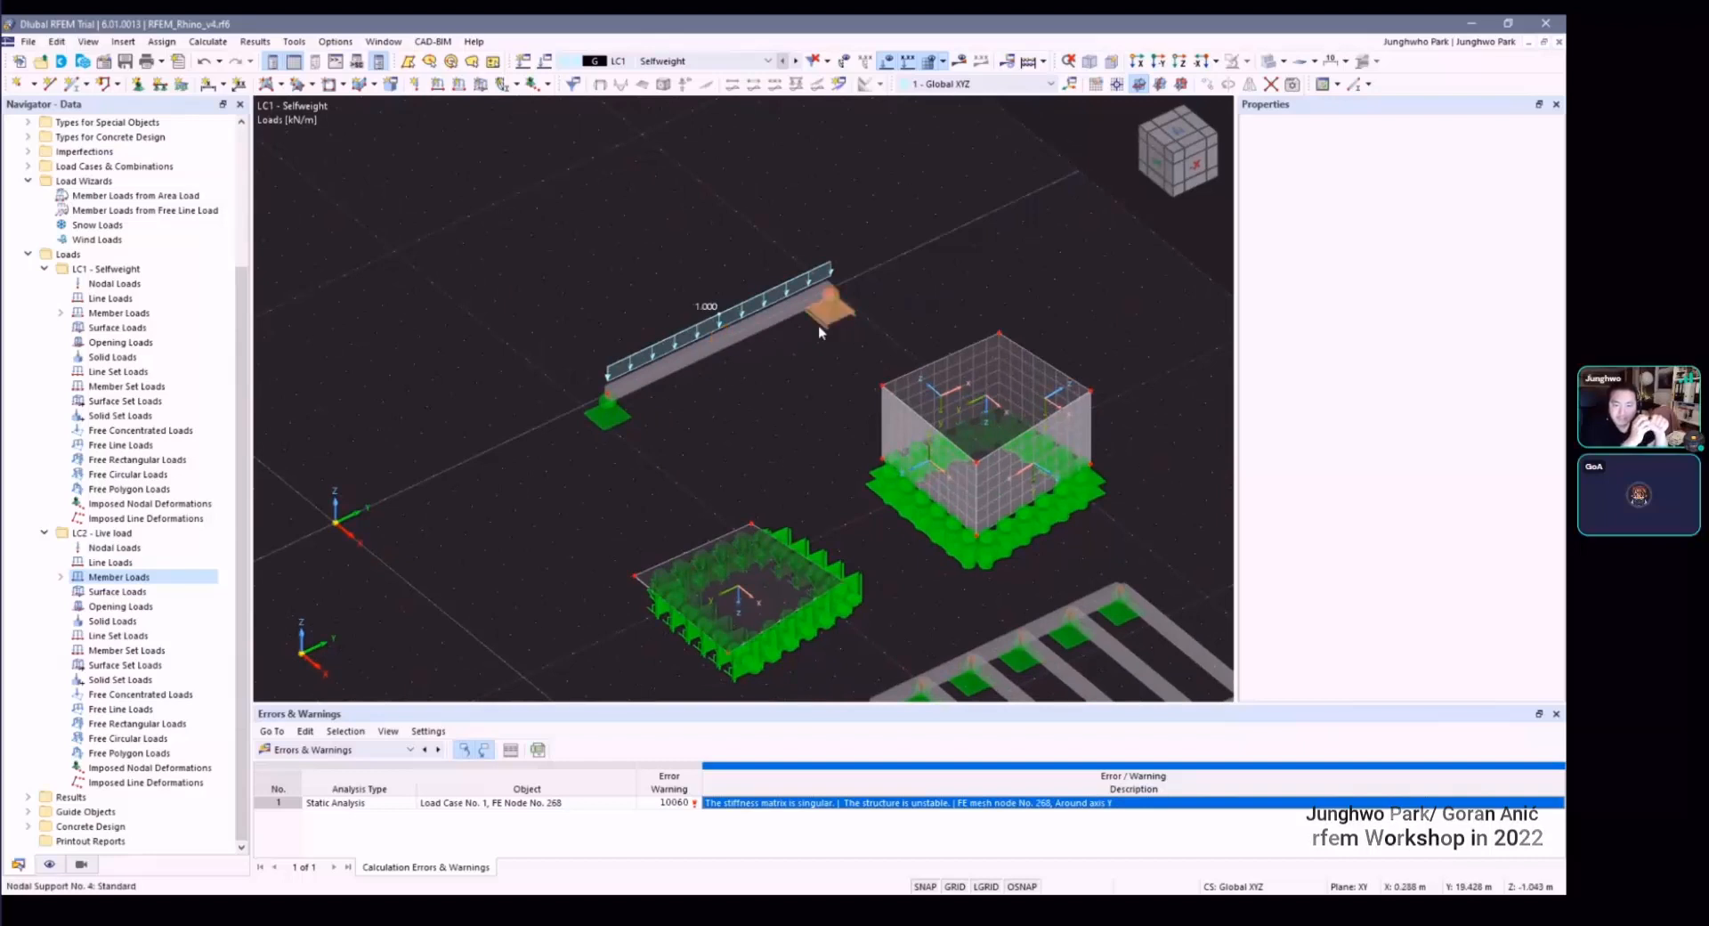
# Step: Open the nodal support at the beam's end node 2 and compare its conditions with the other listed support types
pyautogui.scroll(3, 819, 324)
pyautogui.doubleClick(841, 325)
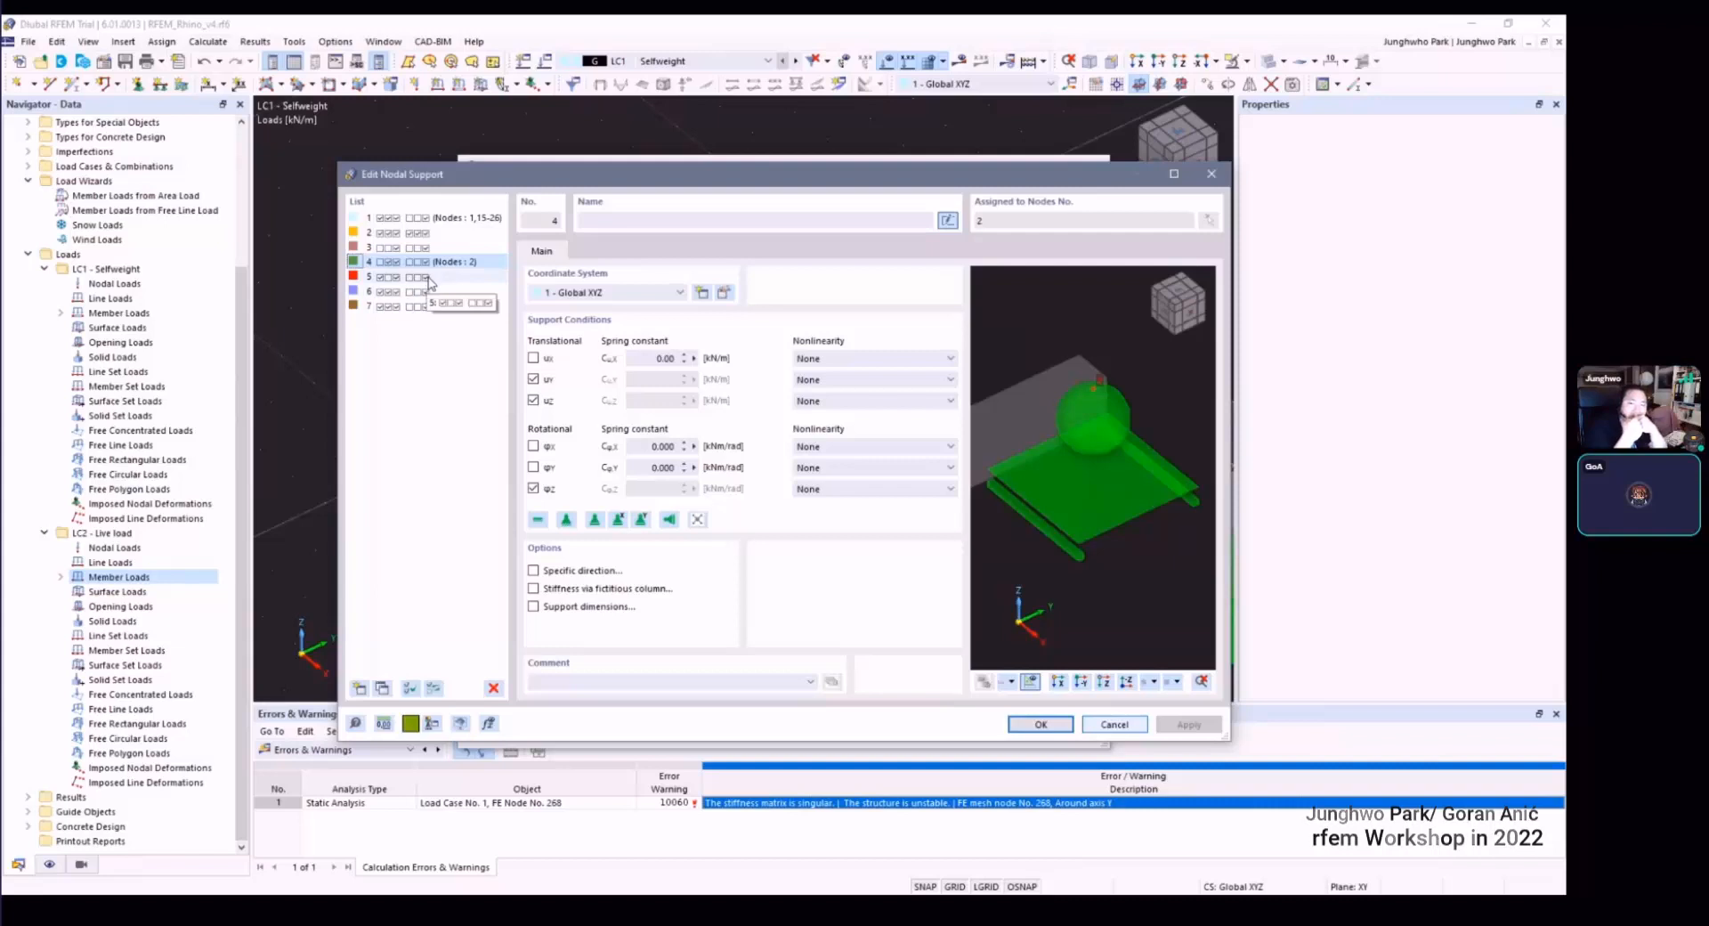
pyautogui.click(425, 277)
pyautogui.click(424, 266)
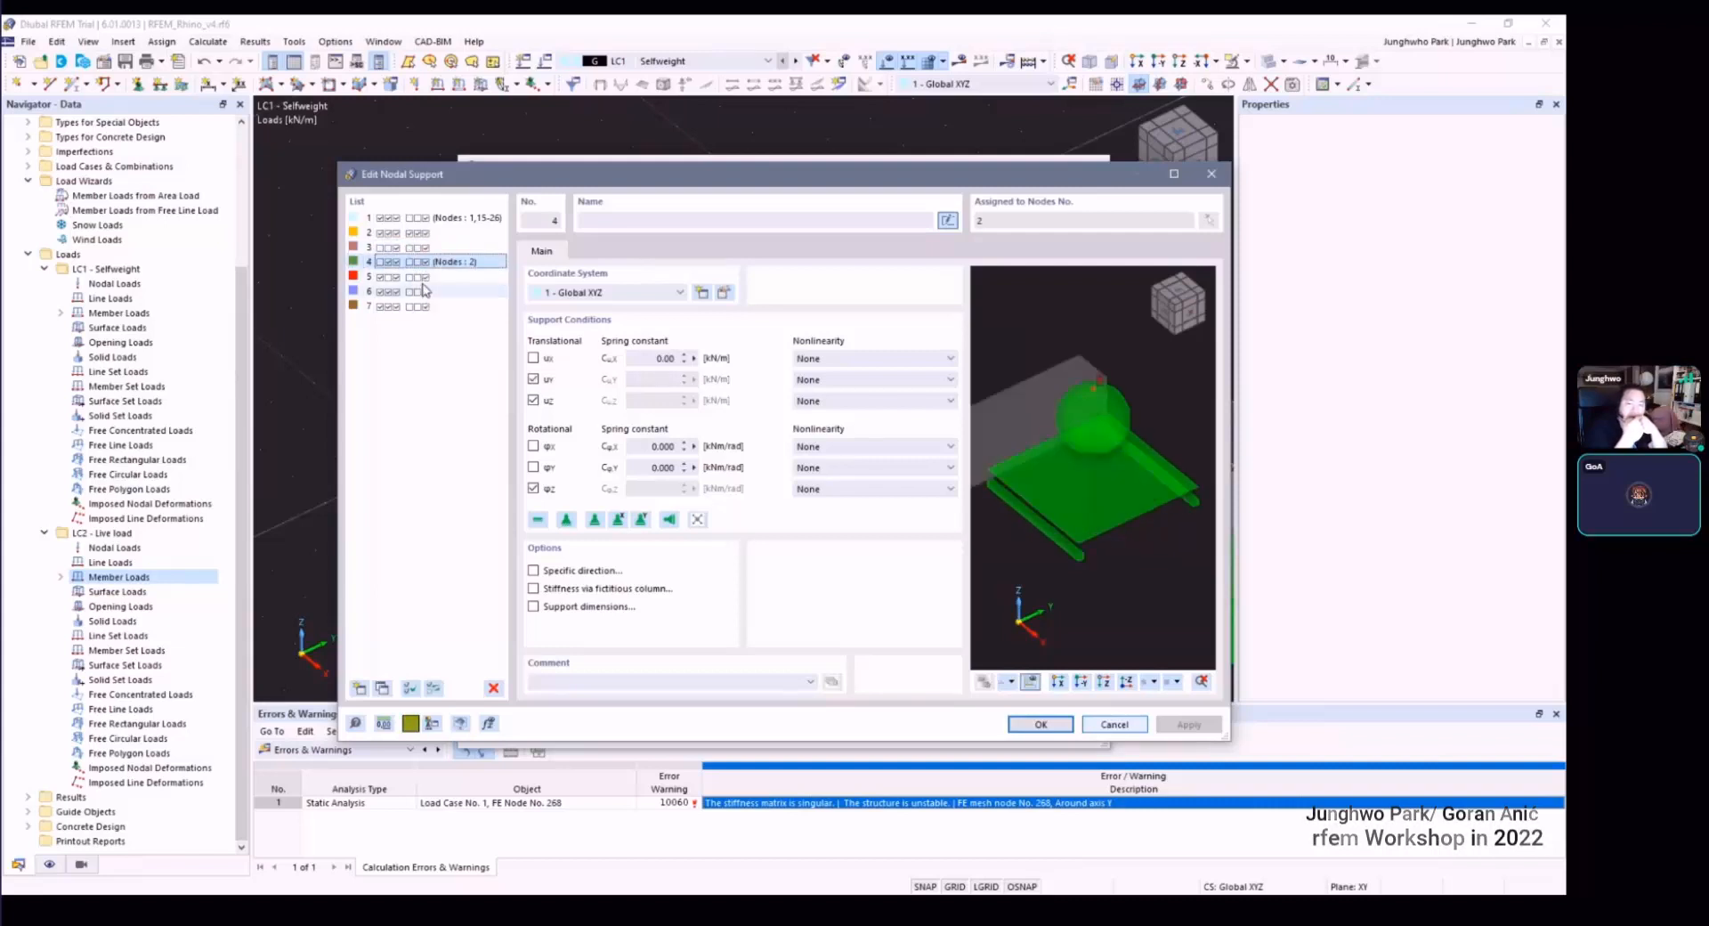
pyautogui.click(425, 290)
pyautogui.click(422, 306)
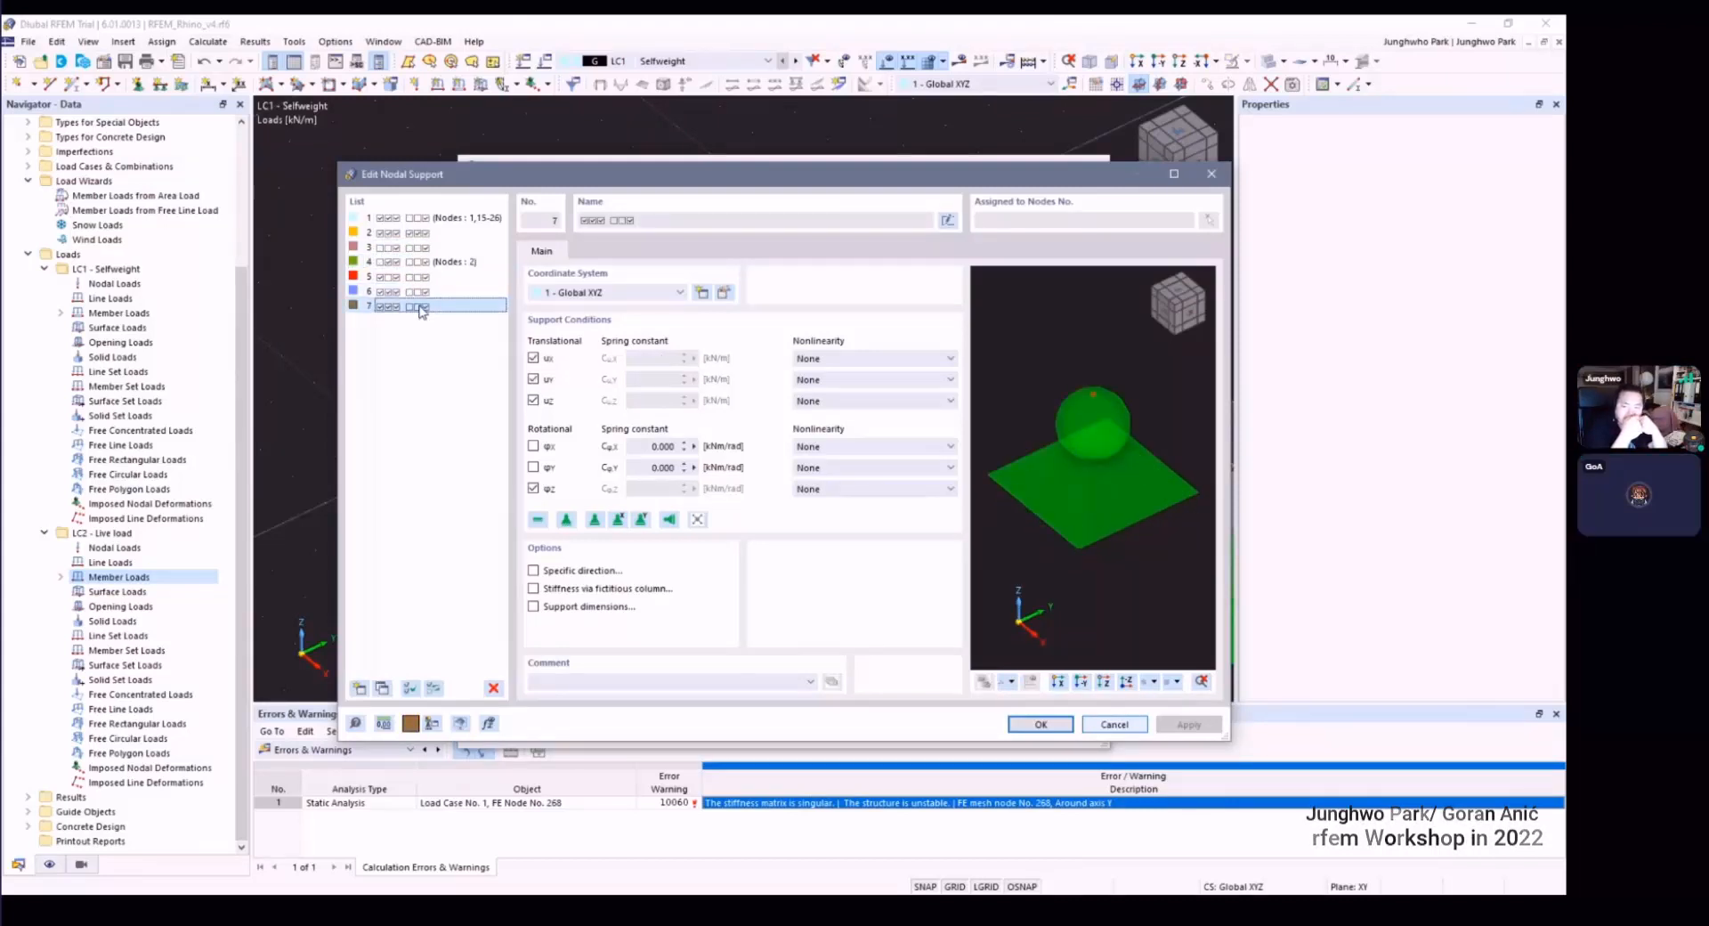
pyautogui.click(427, 249)
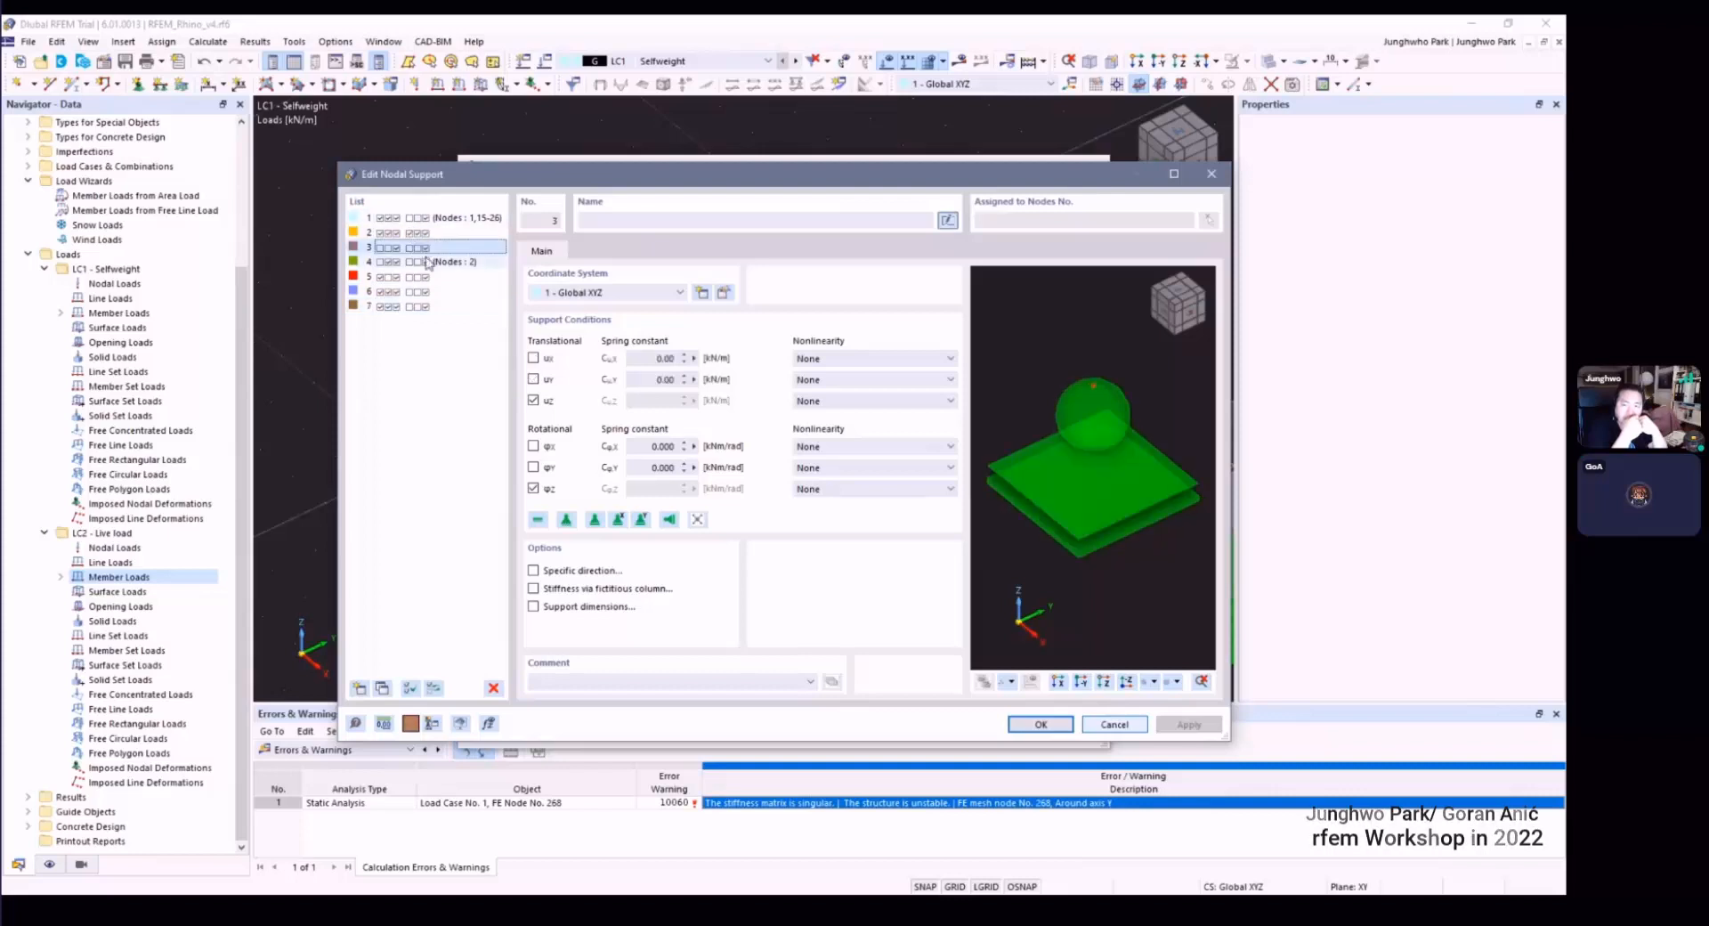
# Step: Edit the translational uX and uY restraints of nodal support 4 at node 2 and apply the changes
pyautogui.click(425, 261)
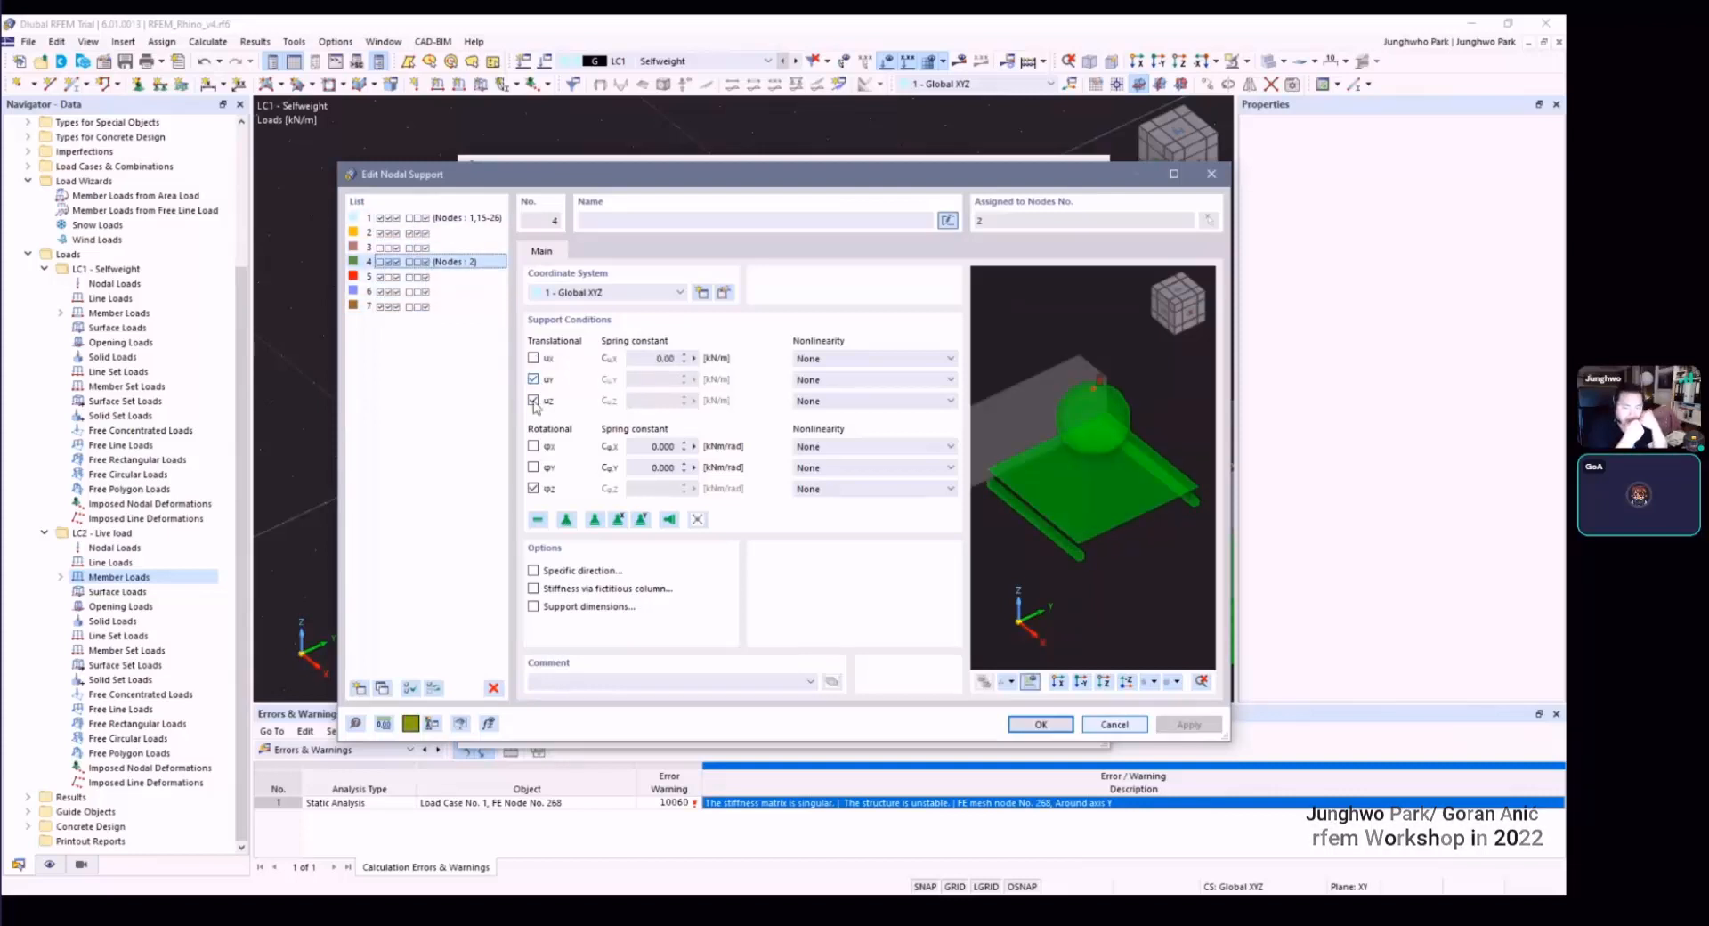
pyautogui.click(532, 358)
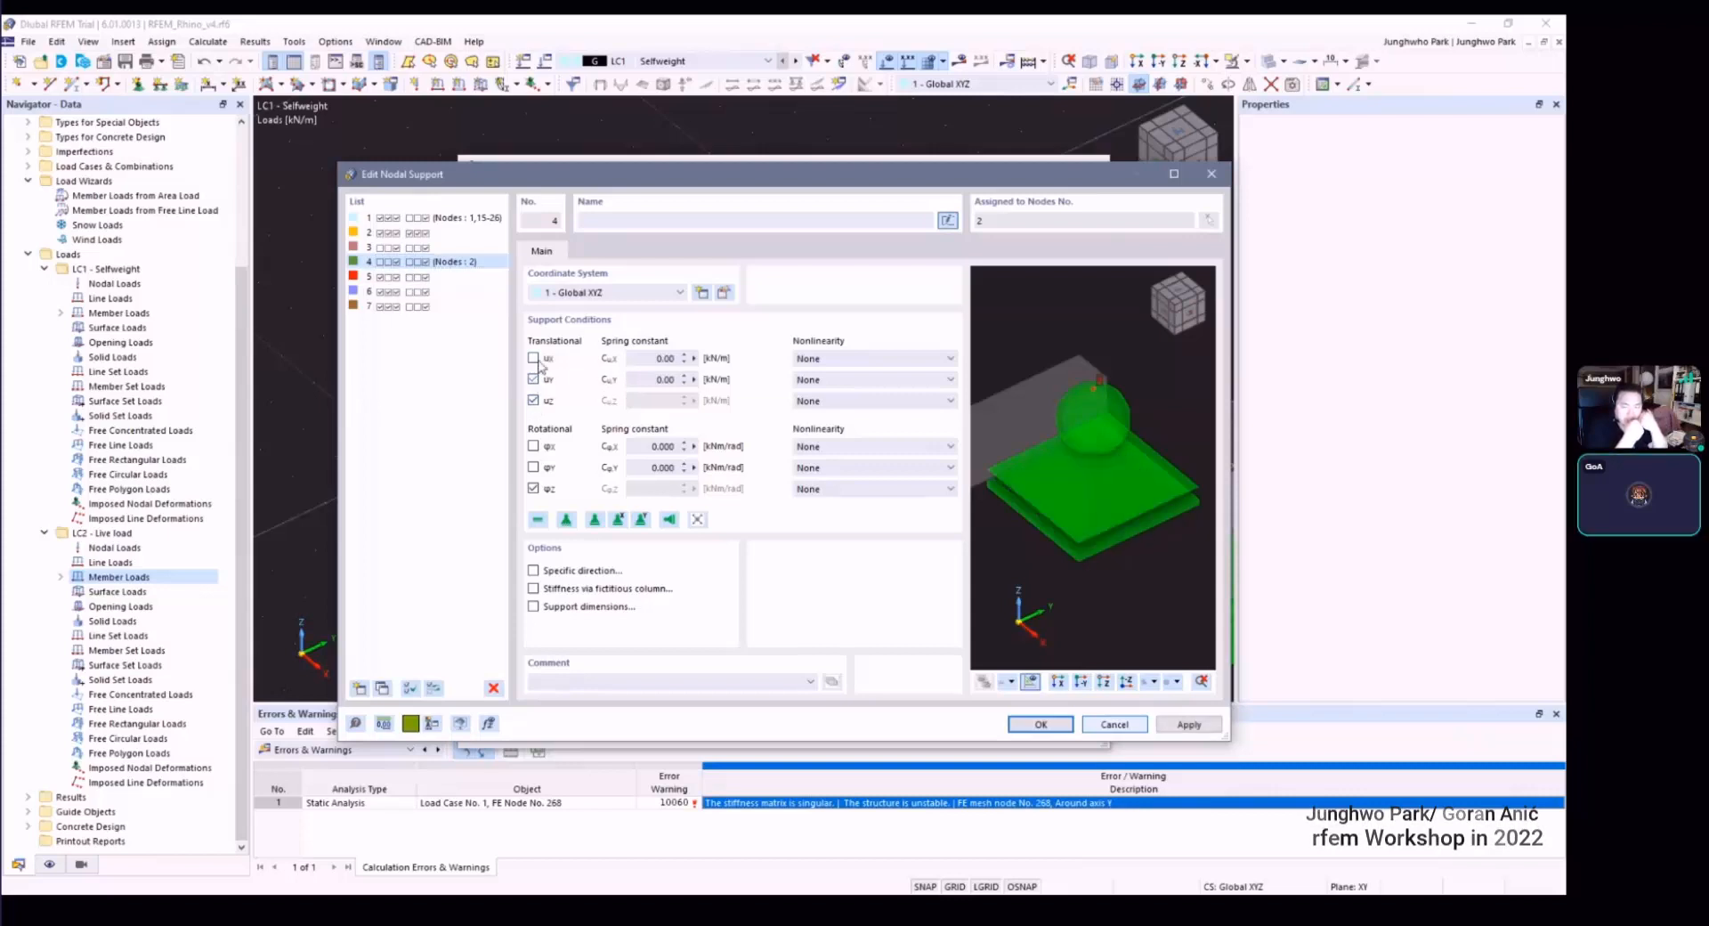
pyautogui.click(533, 380)
pyautogui.click(1040, 723)
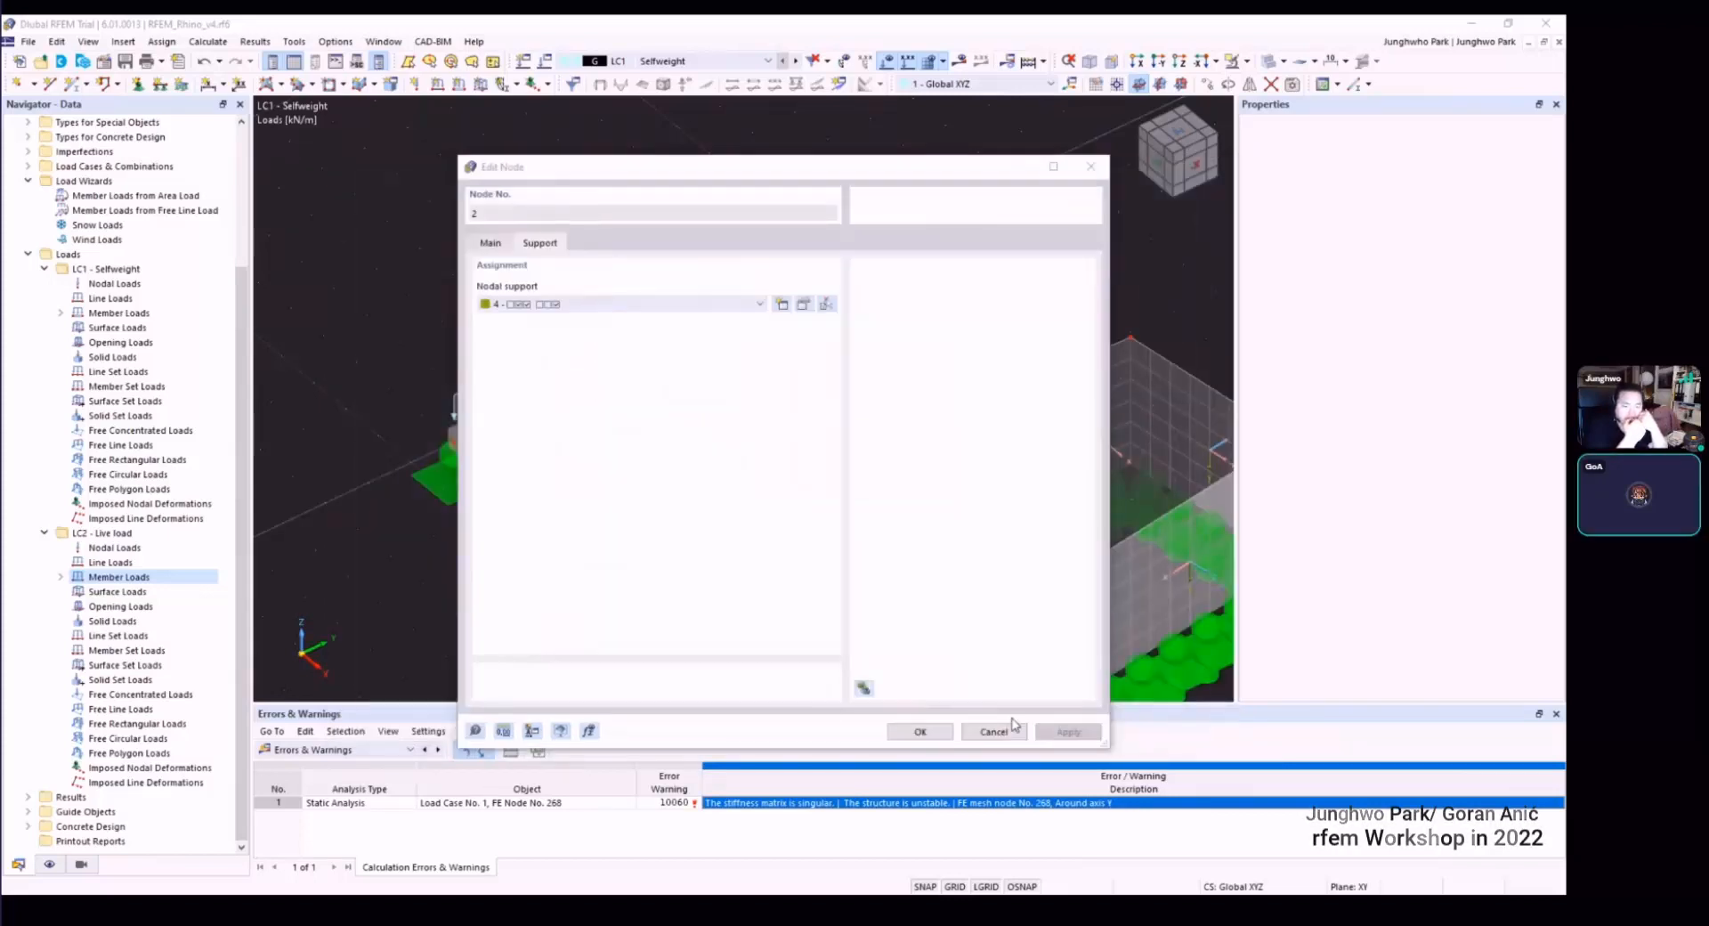
pyautogui.click(922, 726)
# Step: Recalculate LC1 Selfweight with the edited beam support and dismiss the error notice
pyautogui.scroll(-2, 755, 408)
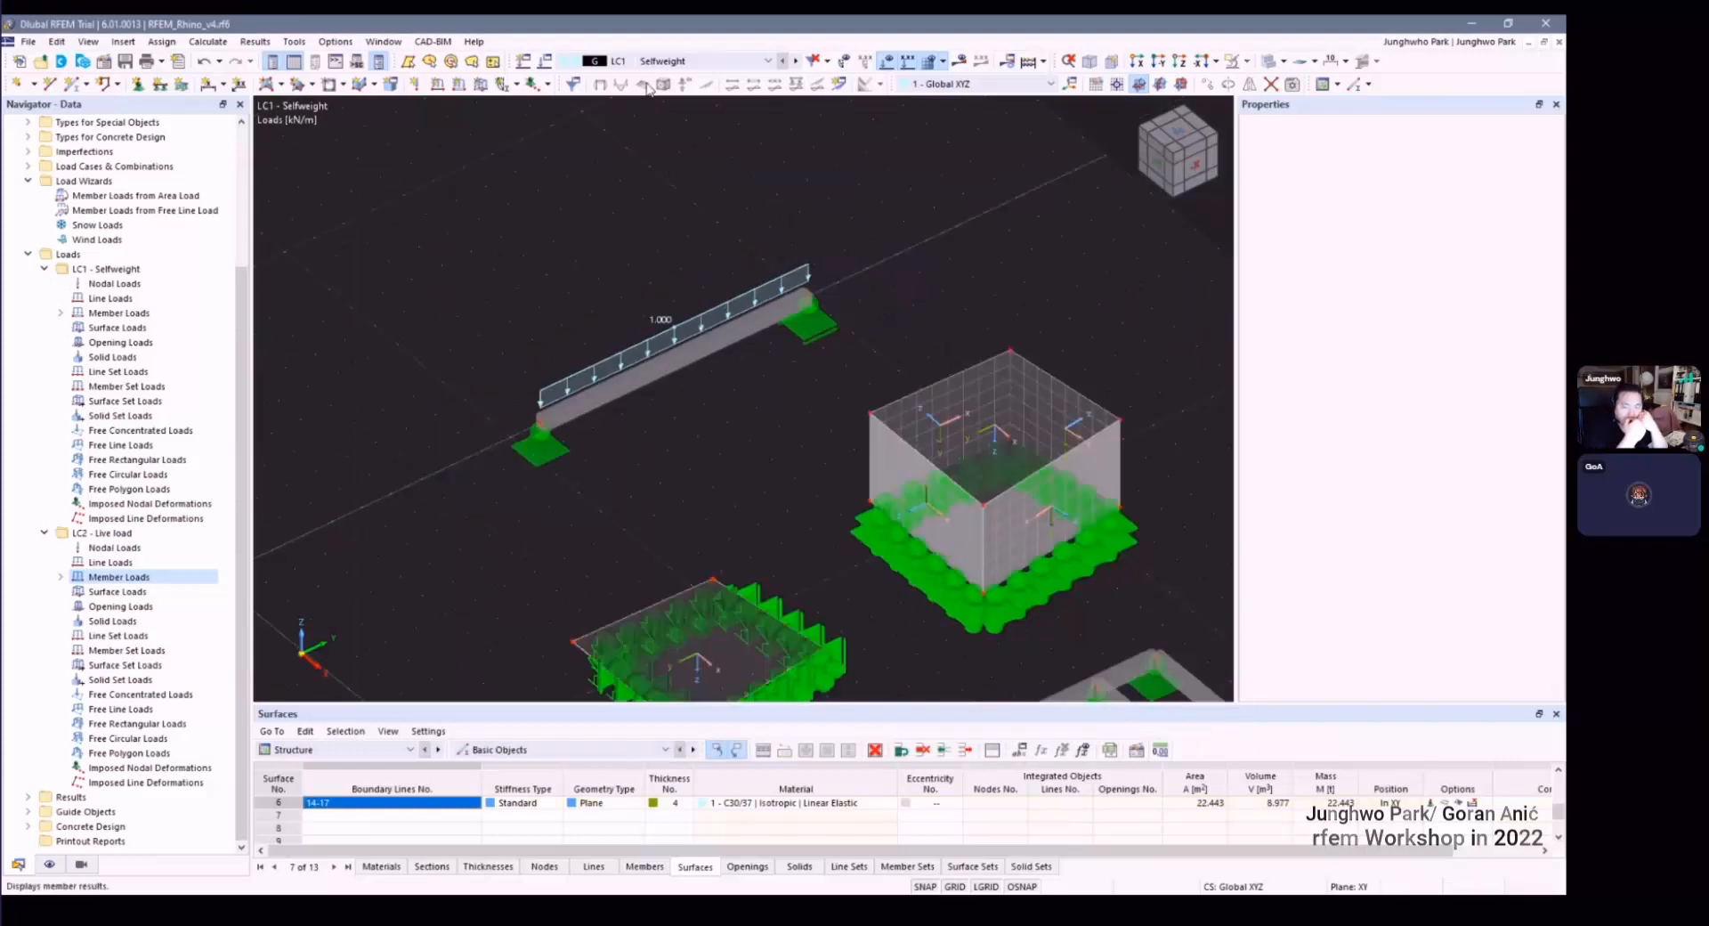
pyautogui.click(967, 65)
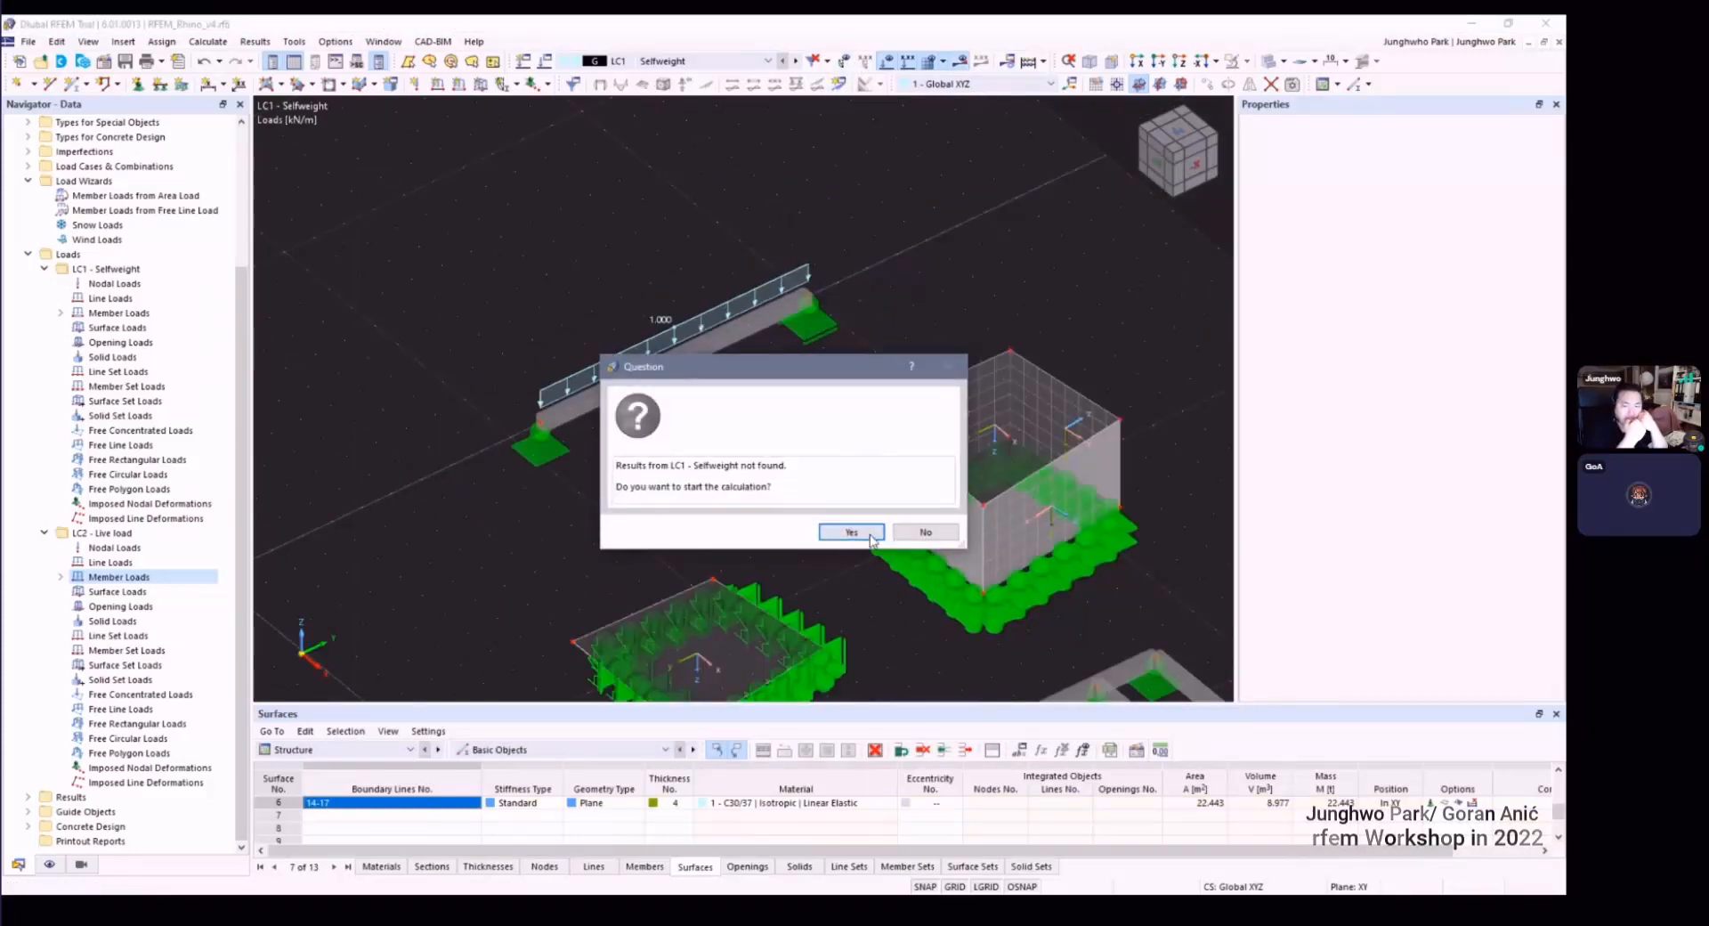
pyautogui.click(862, 534)
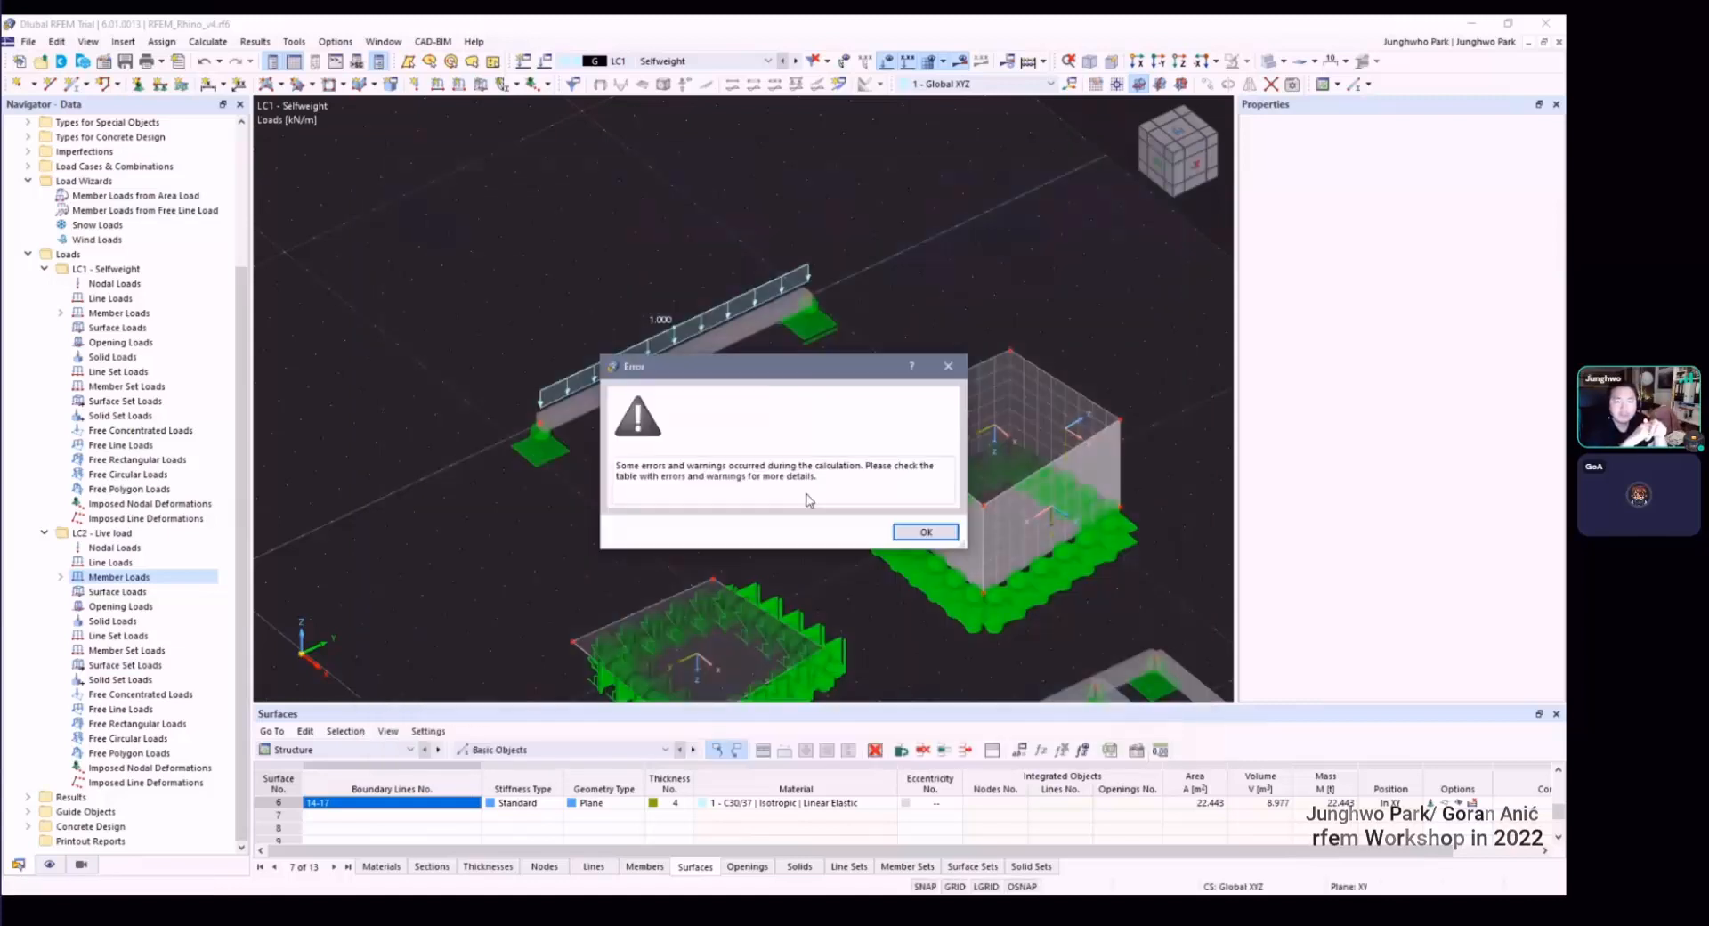
pyautogui.click(926, 532)
# Step: Try to move the selected beam end node by -6 m in Y without creating a copy, accepting the deletion of results
pyautogui.scroll(2, 692, 351)
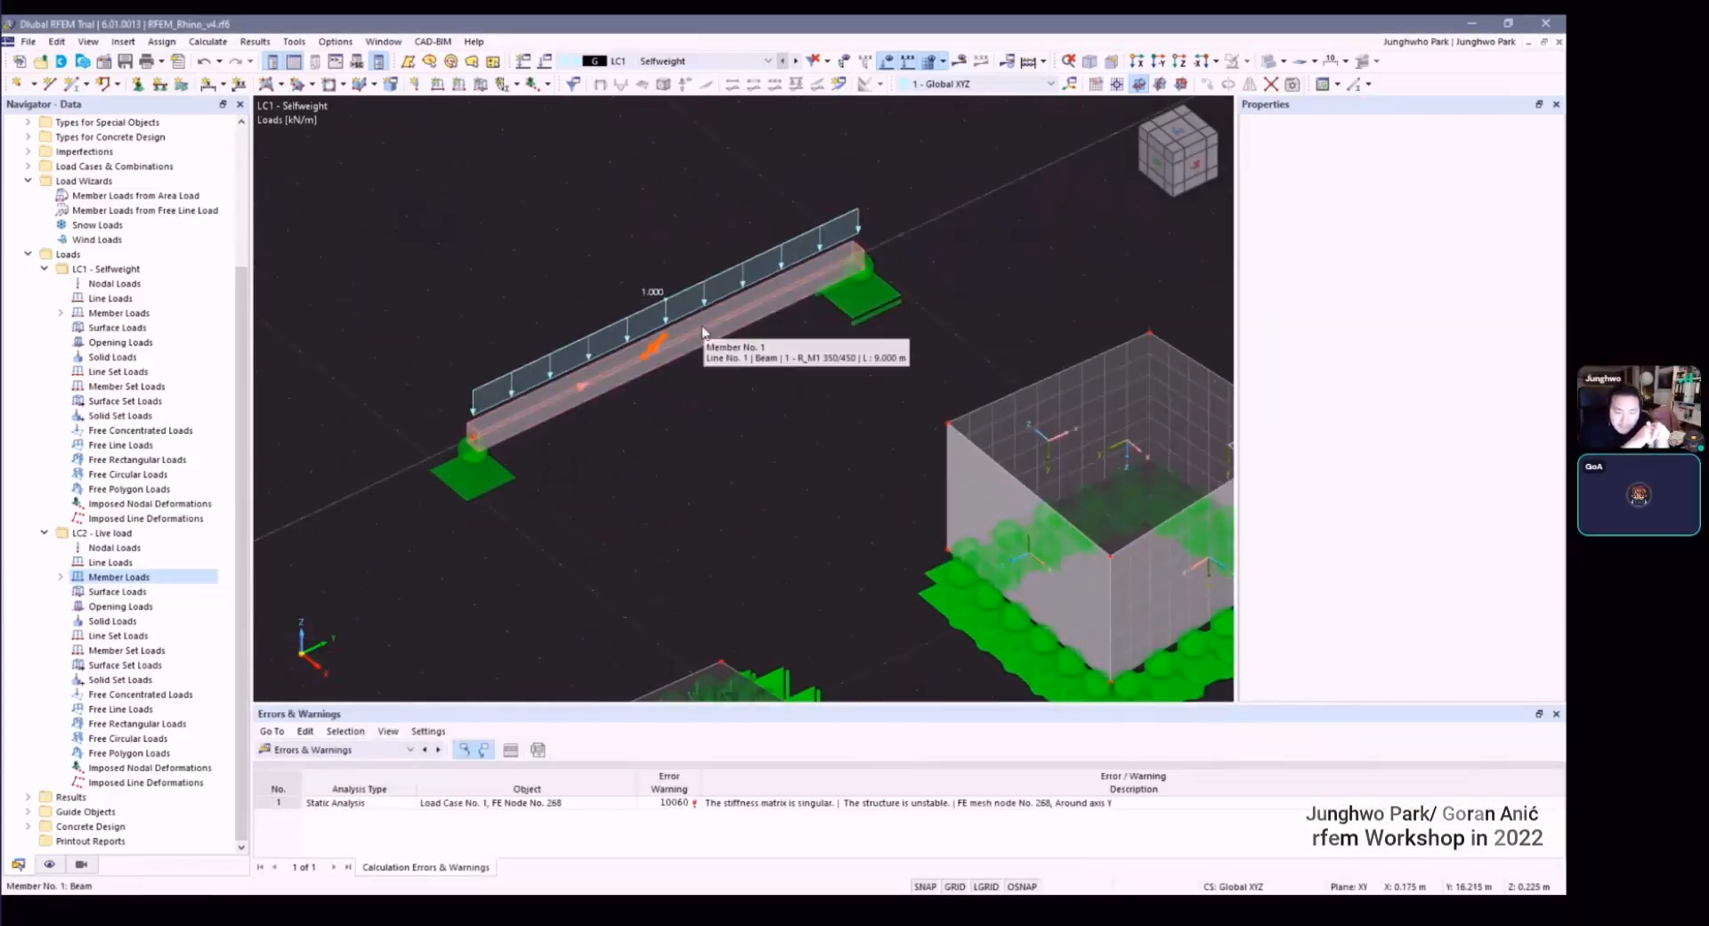
pyautogui.scroll(-3, 772, 326)
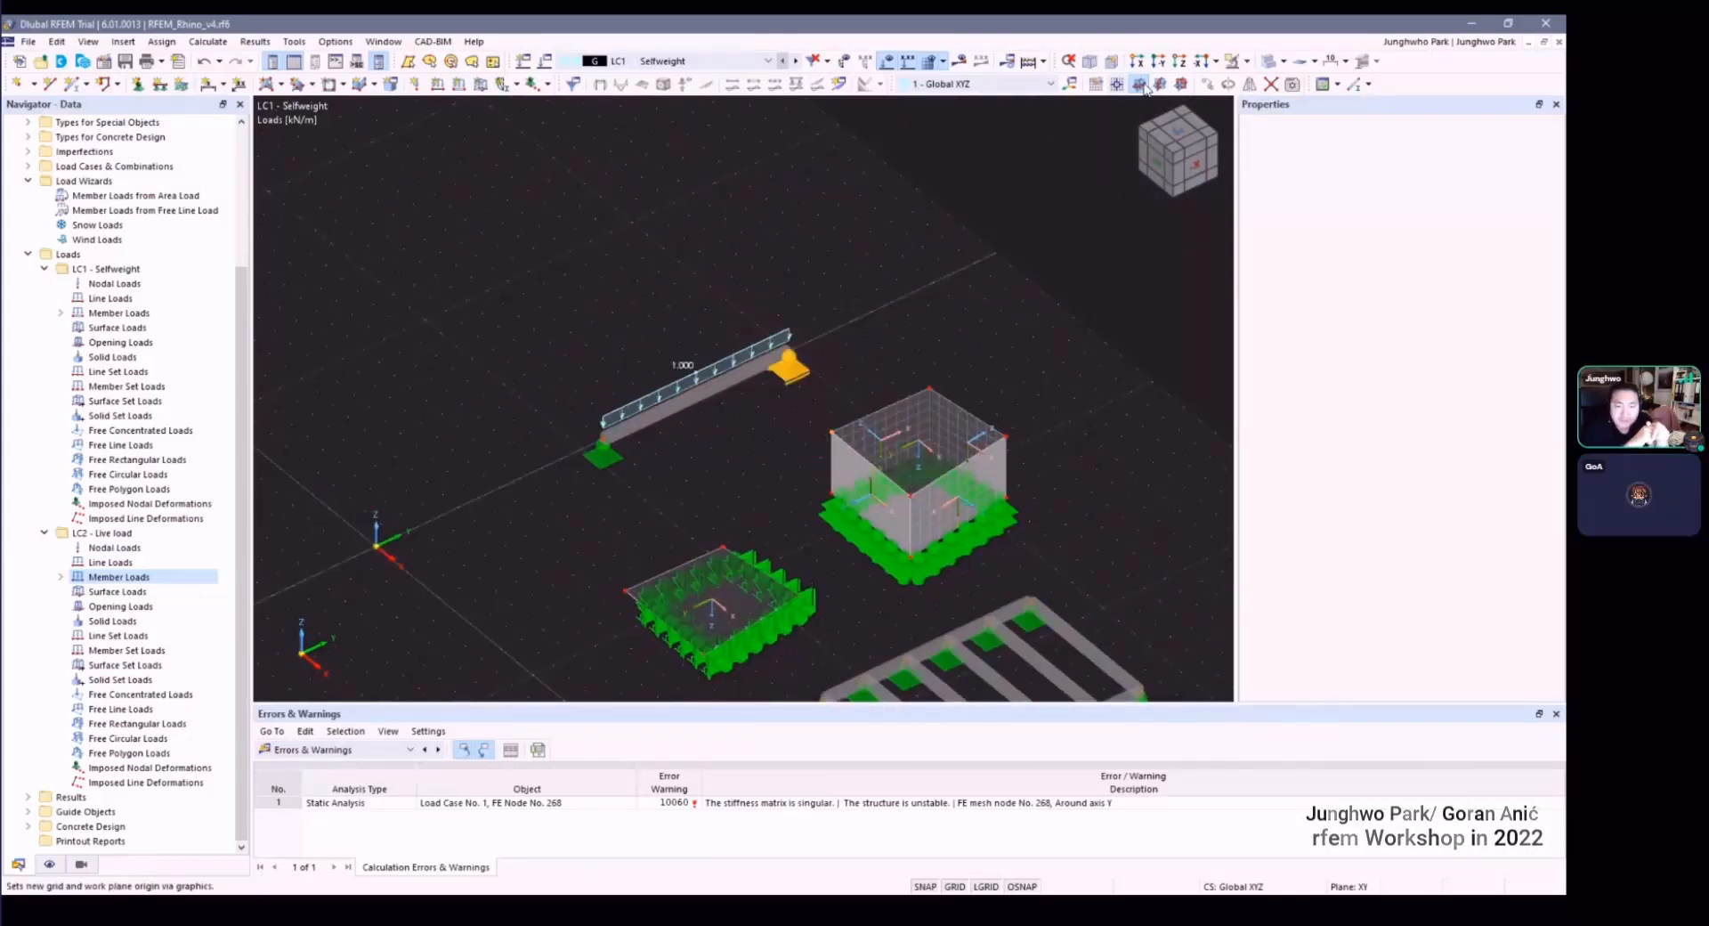
pyautogui.click(1208, 84)
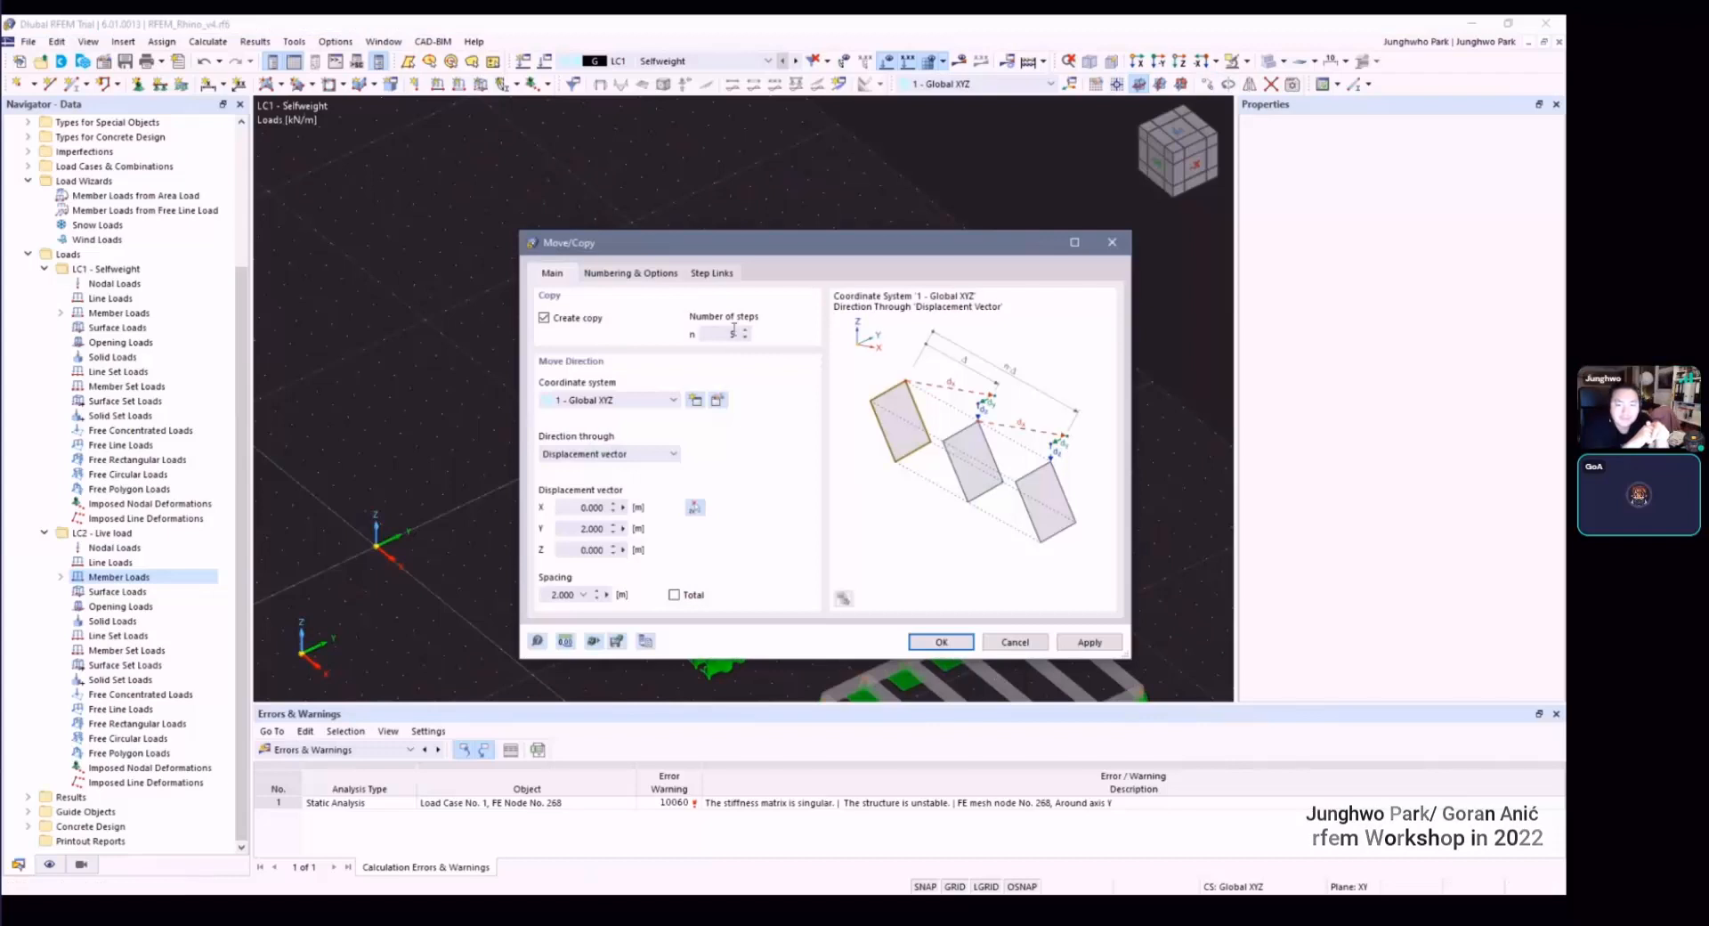
pyautogui.doubleClick(592, 529)
pyautogui.click(589, 320)
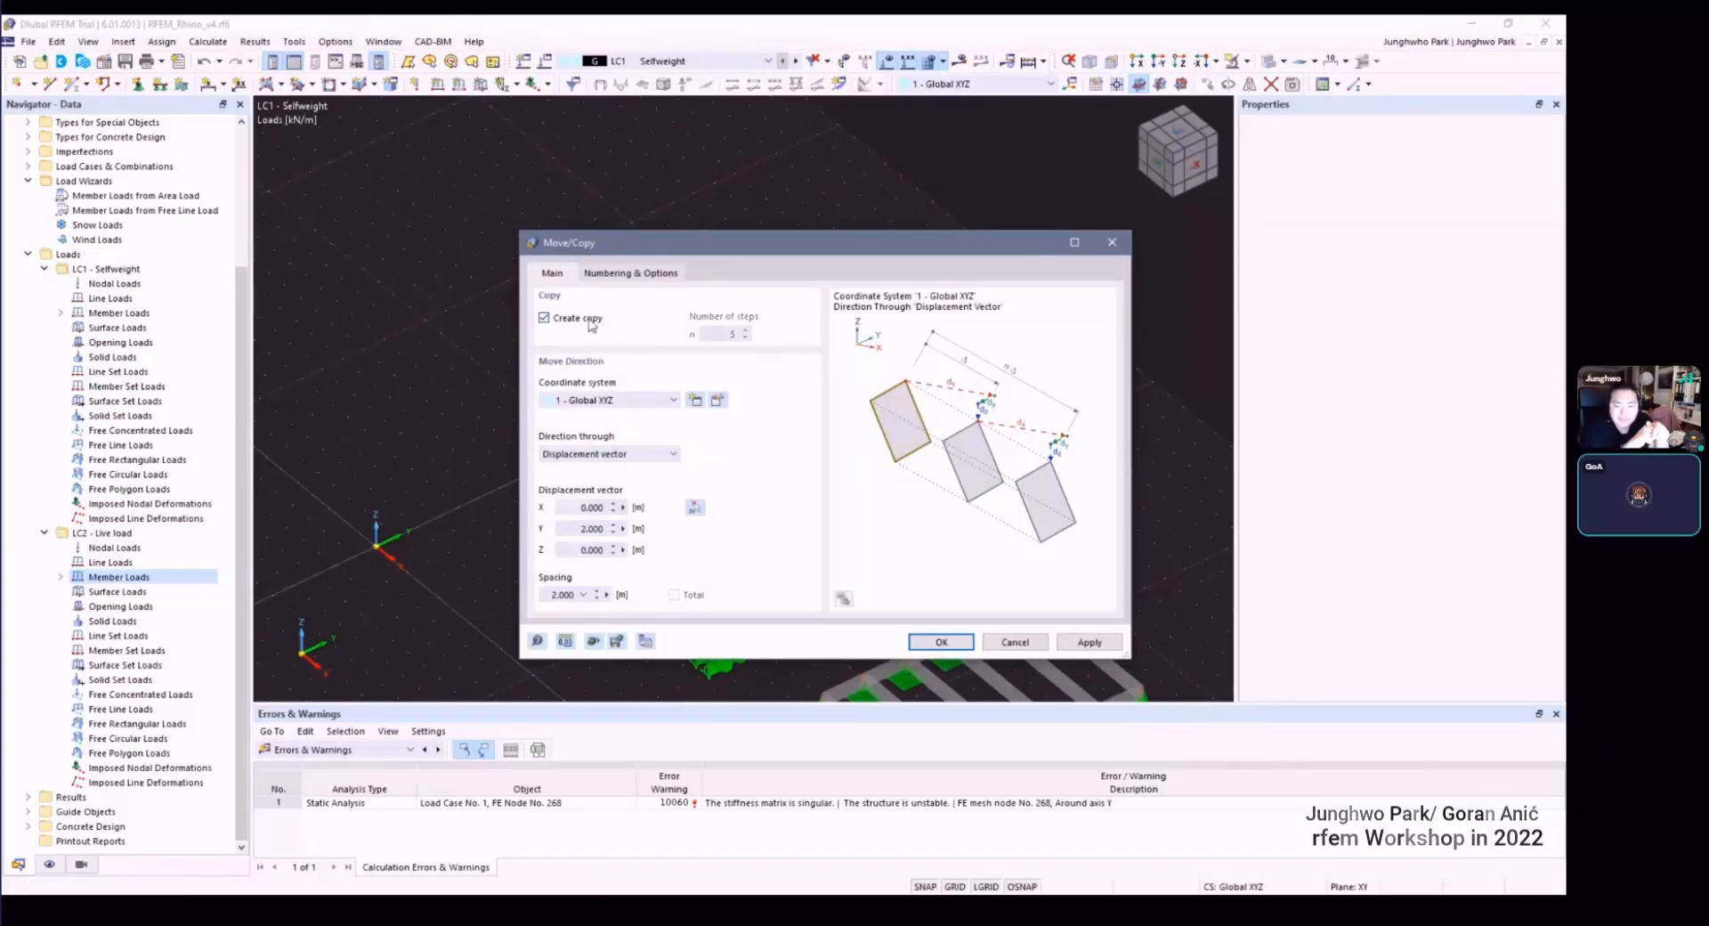
pyautogui.doubleClick(573, 533)
pyautogui.write('-6')
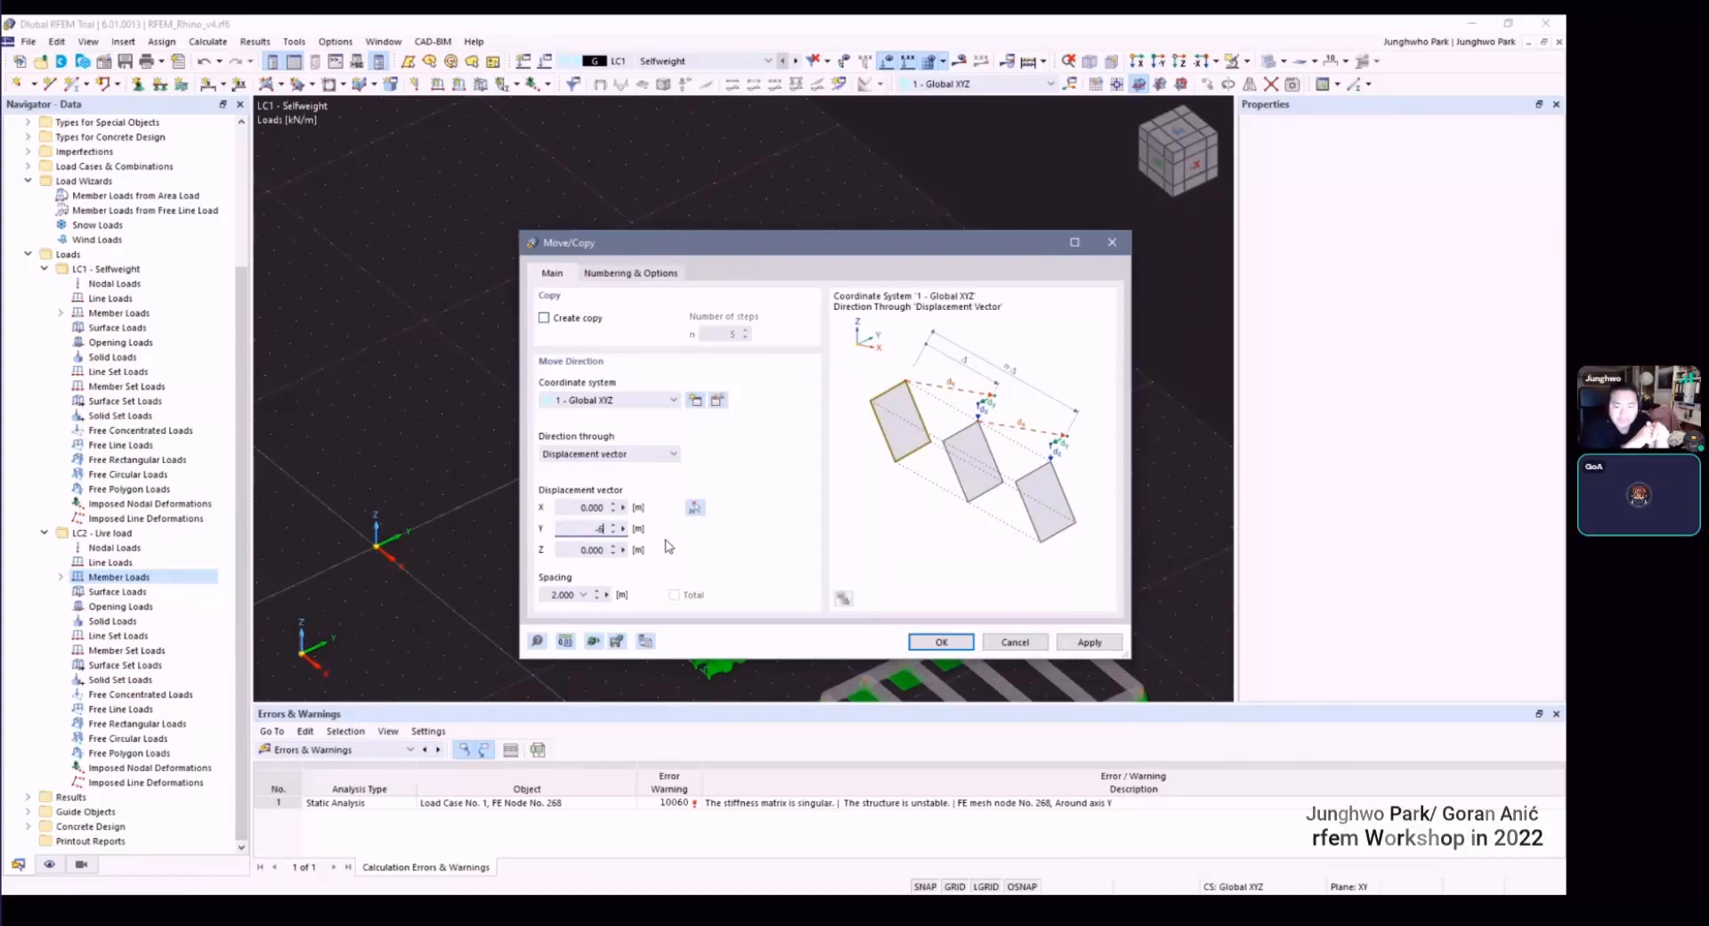
pyautogui.click(941, 642)
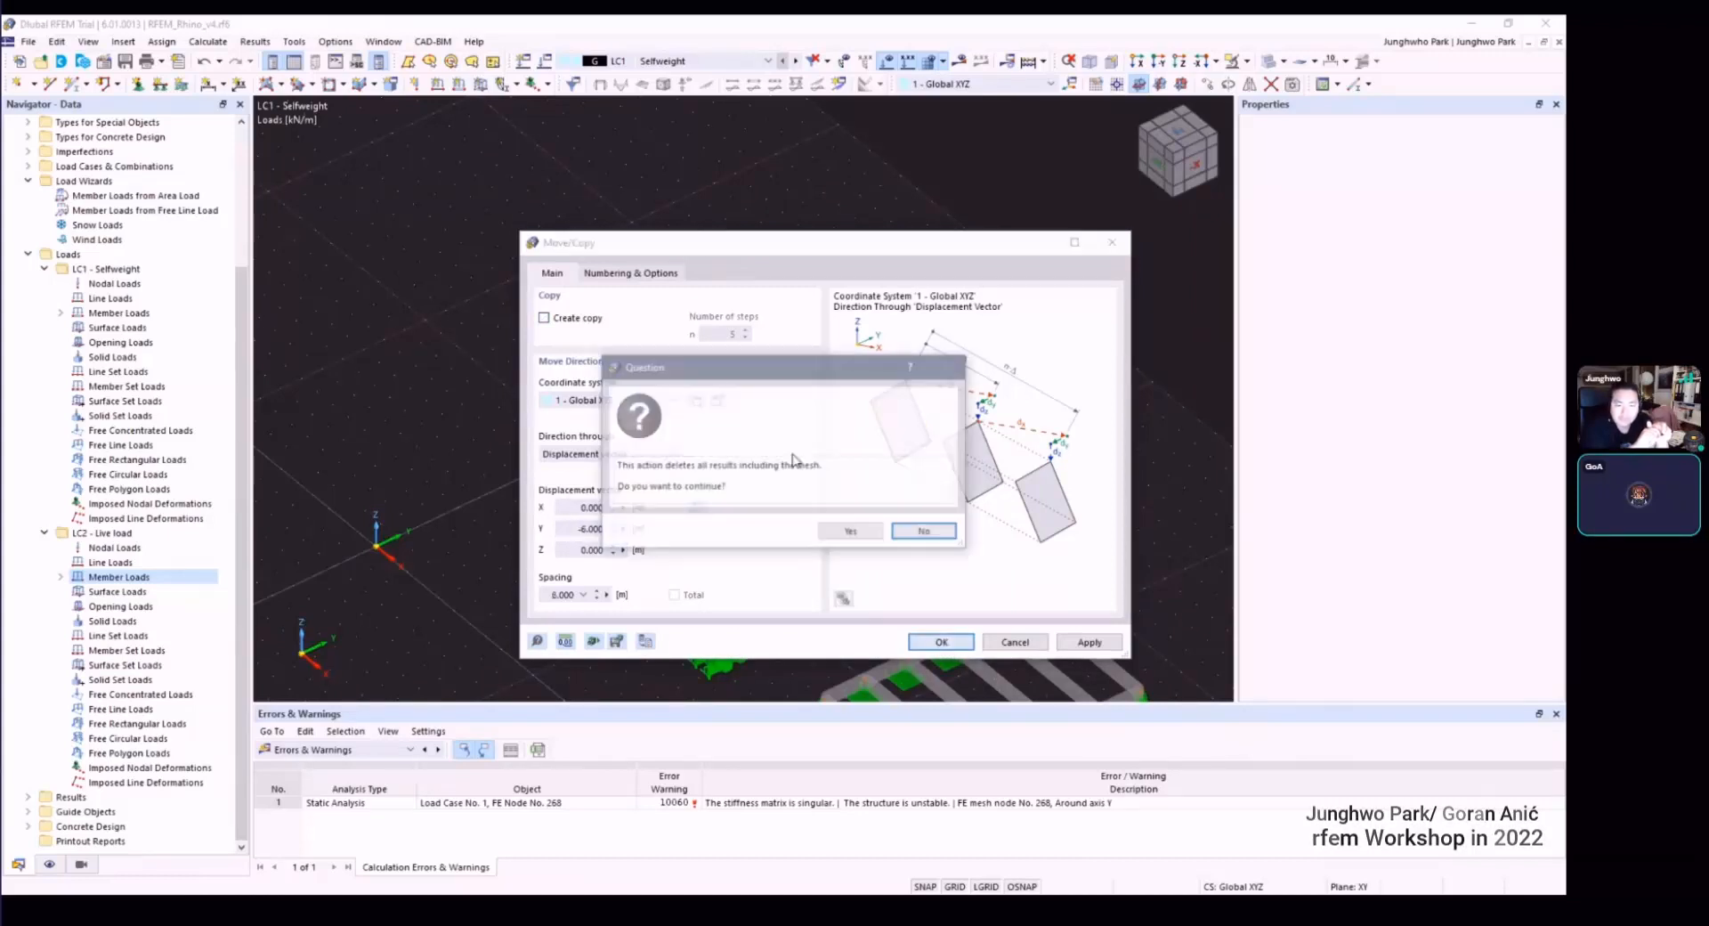
pyautogui.click(836, 530)
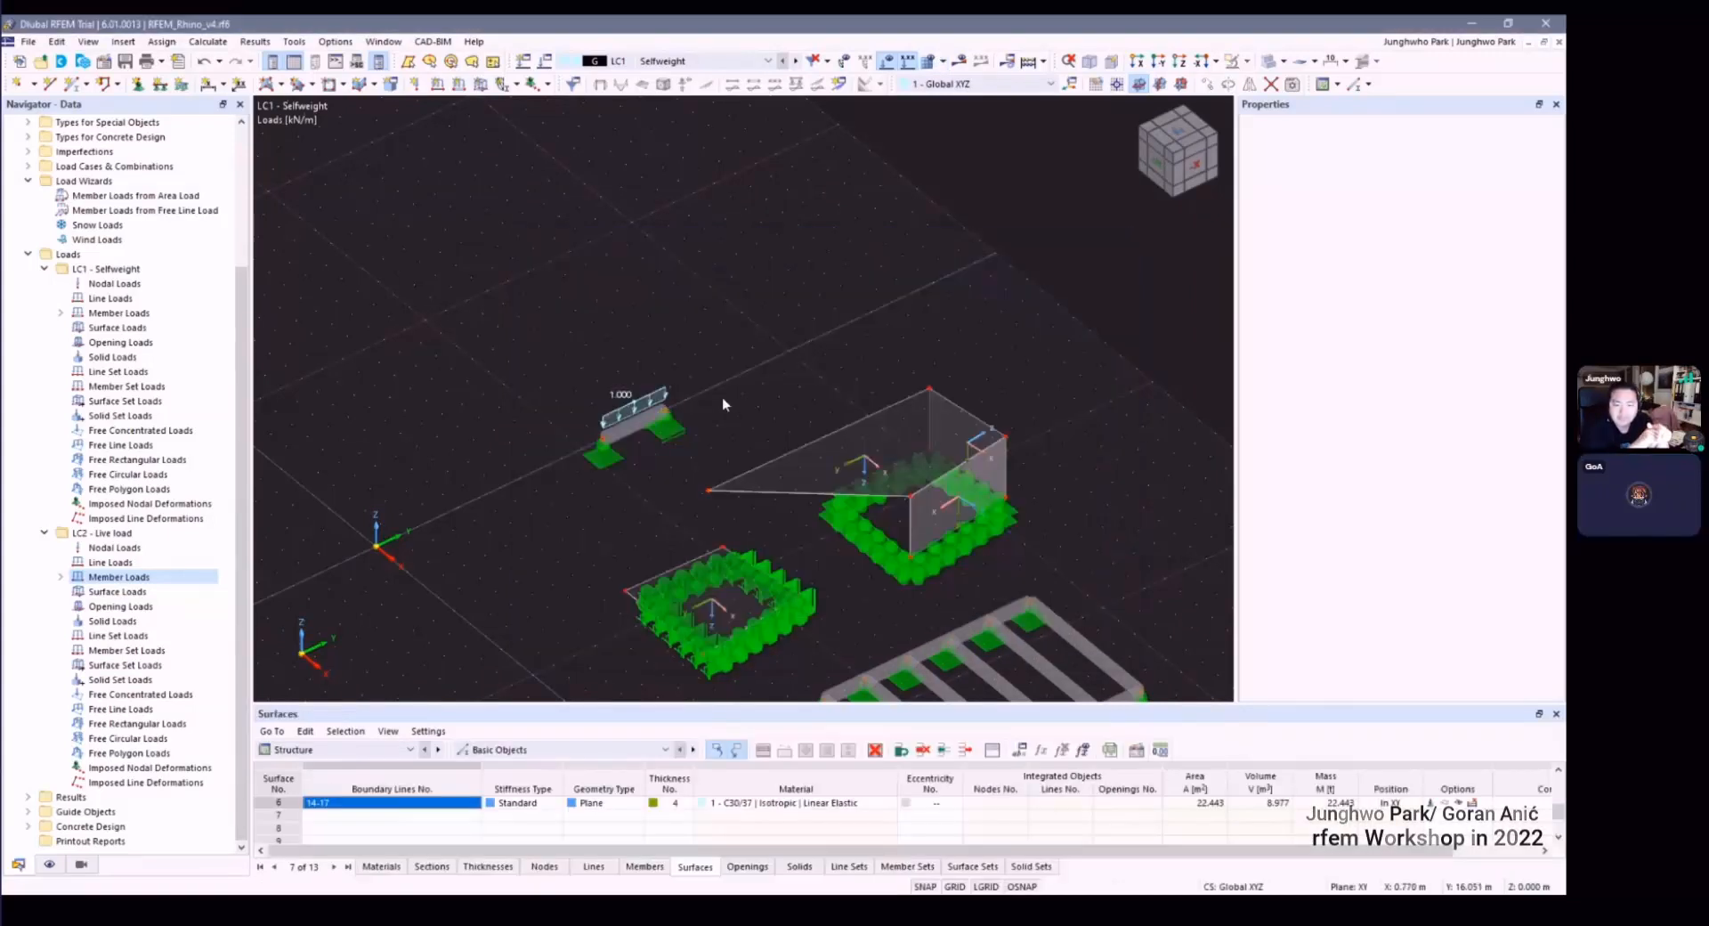
# Step: Shorten the beam by moving its end node -4 m in Y
pyautogui.scroll(6, 789, 460)
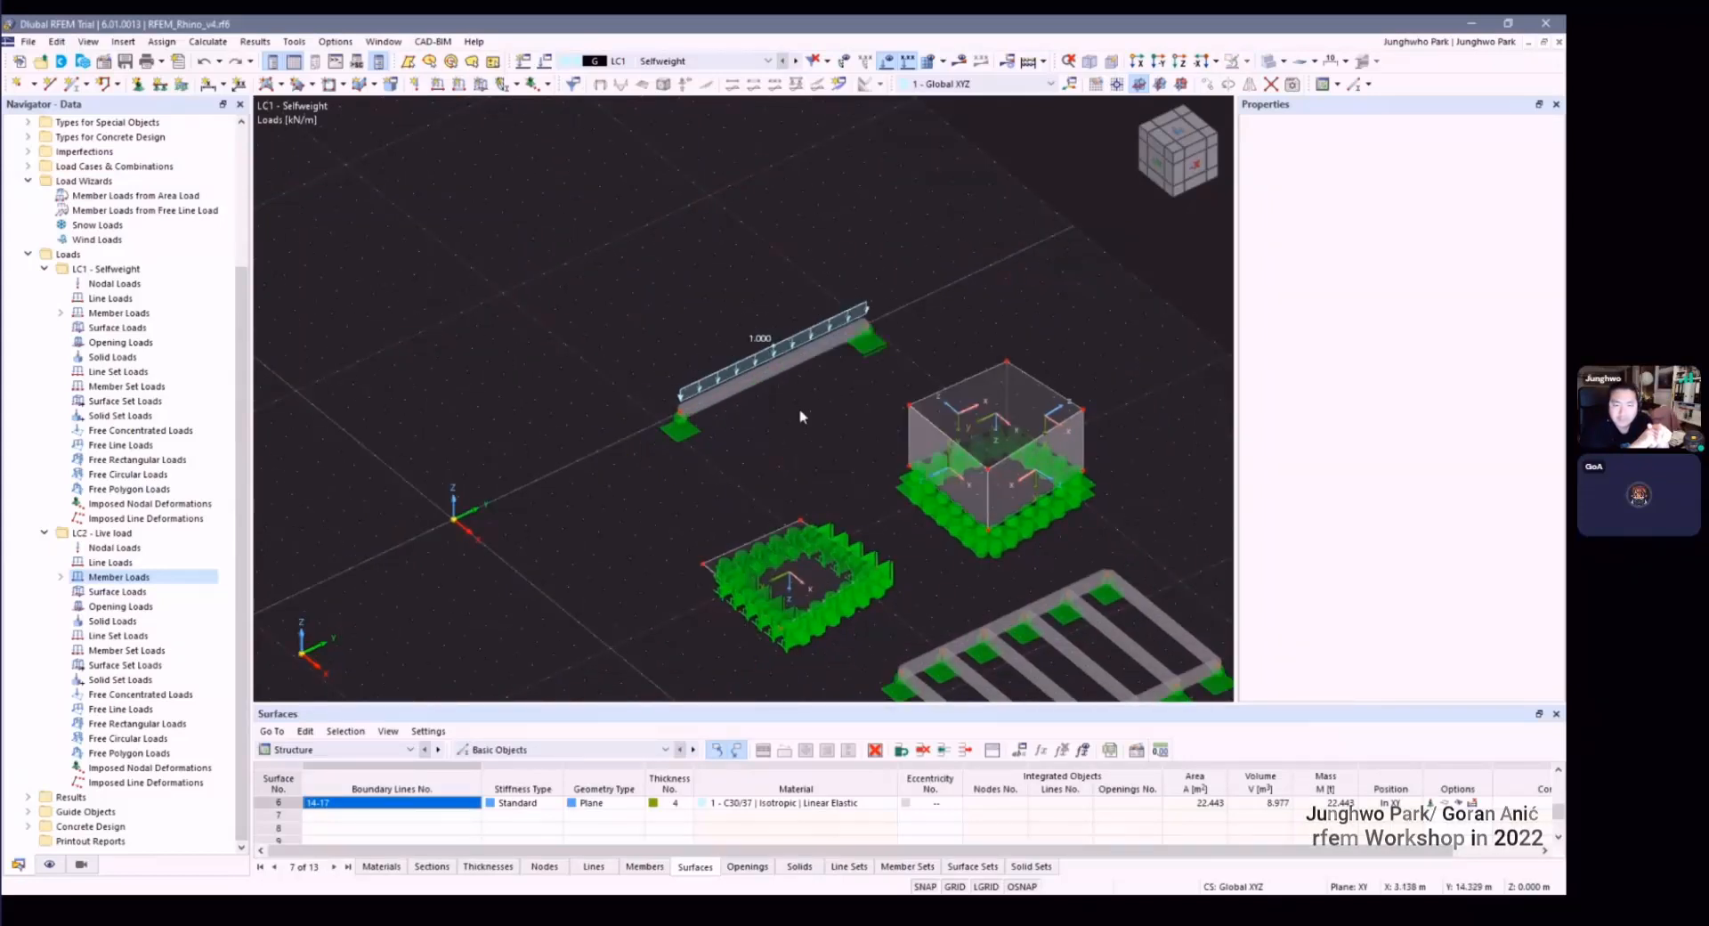
pyautogui.click(1209, 85)
pyautogui.doubleClick(616, 529)
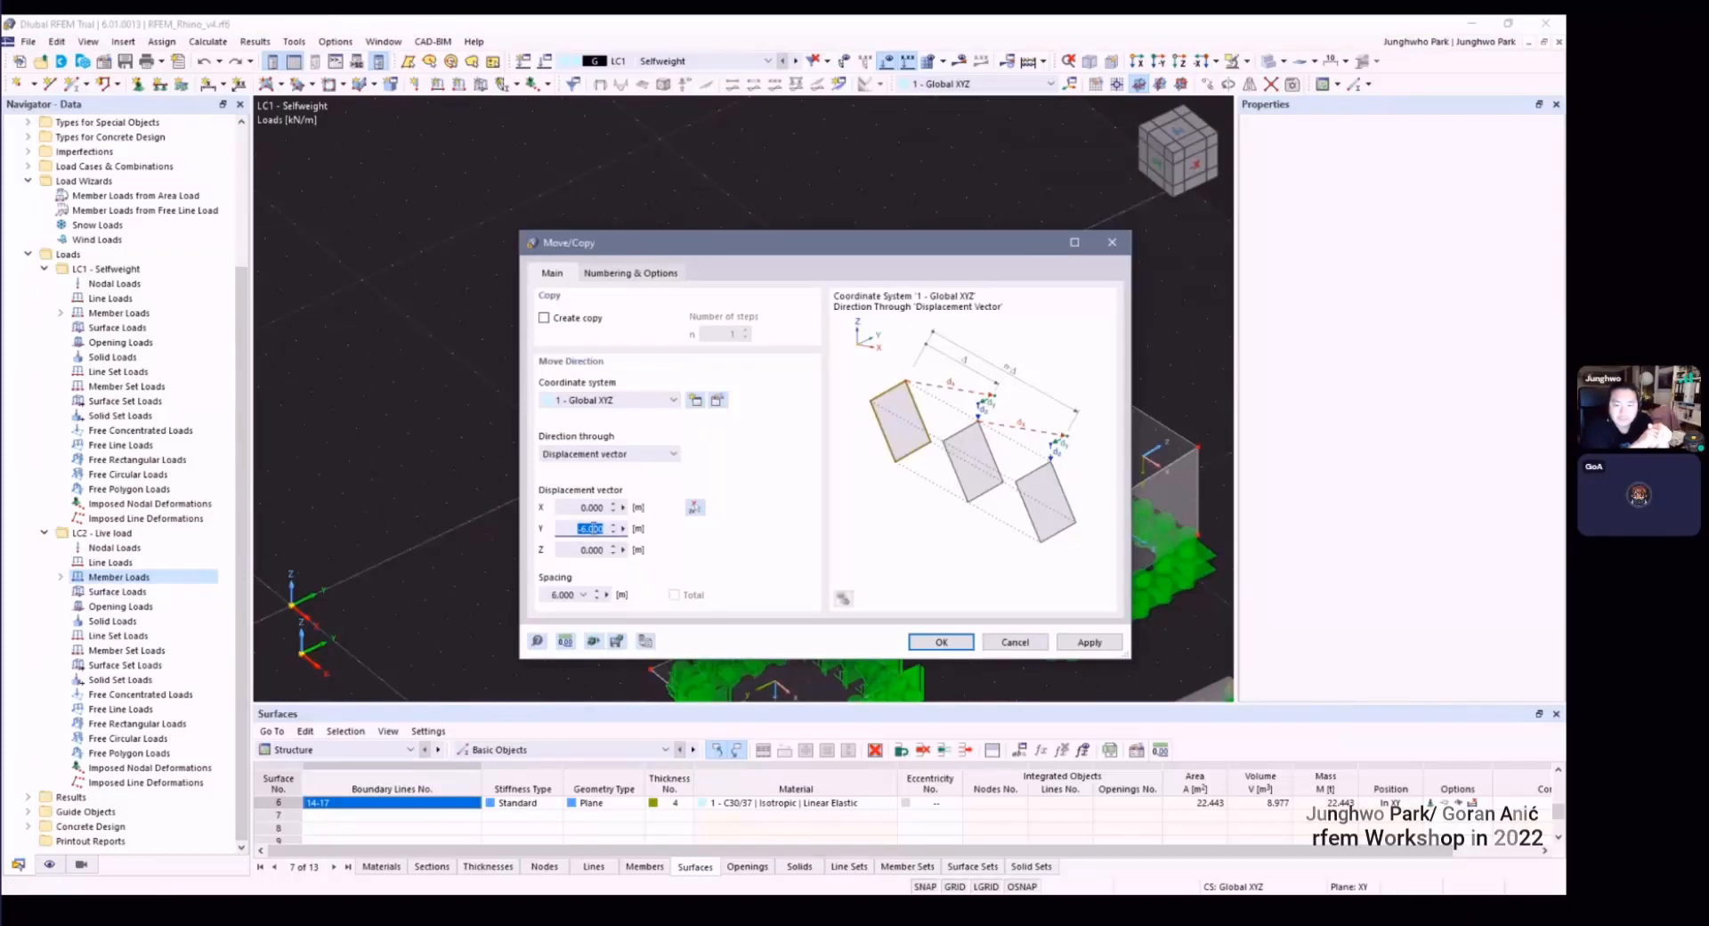
pyautogui.moveTo(581, 530); pyautogui.dragTo(588, 534)
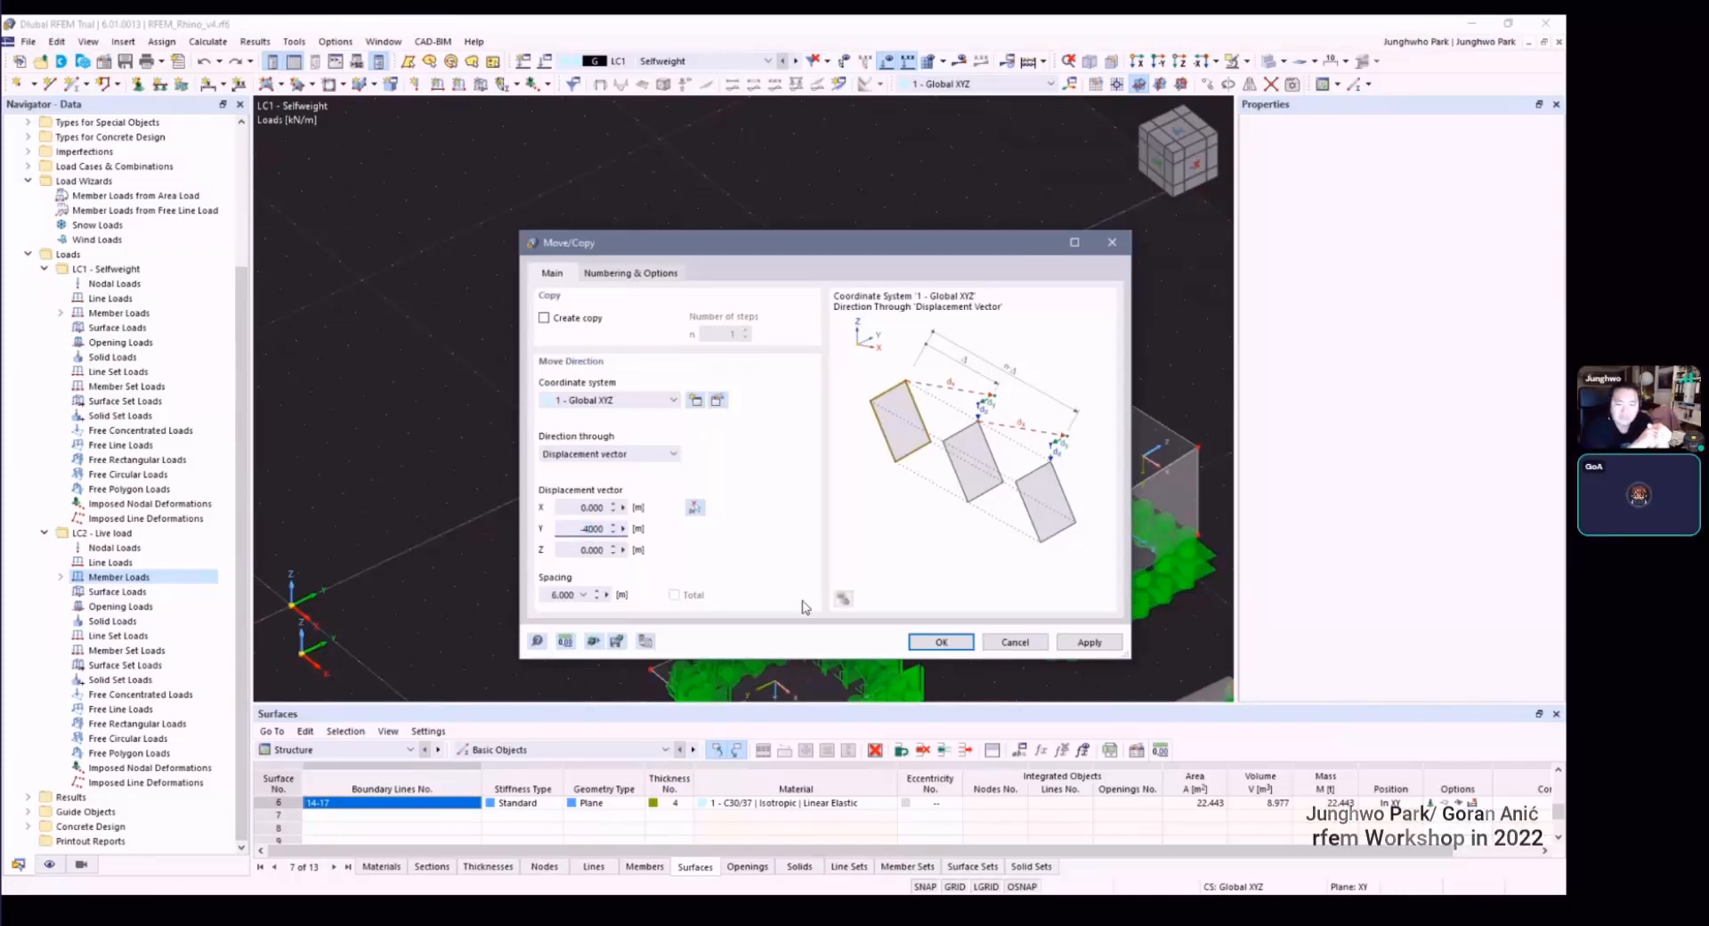
pyautogui.click(941, 642)
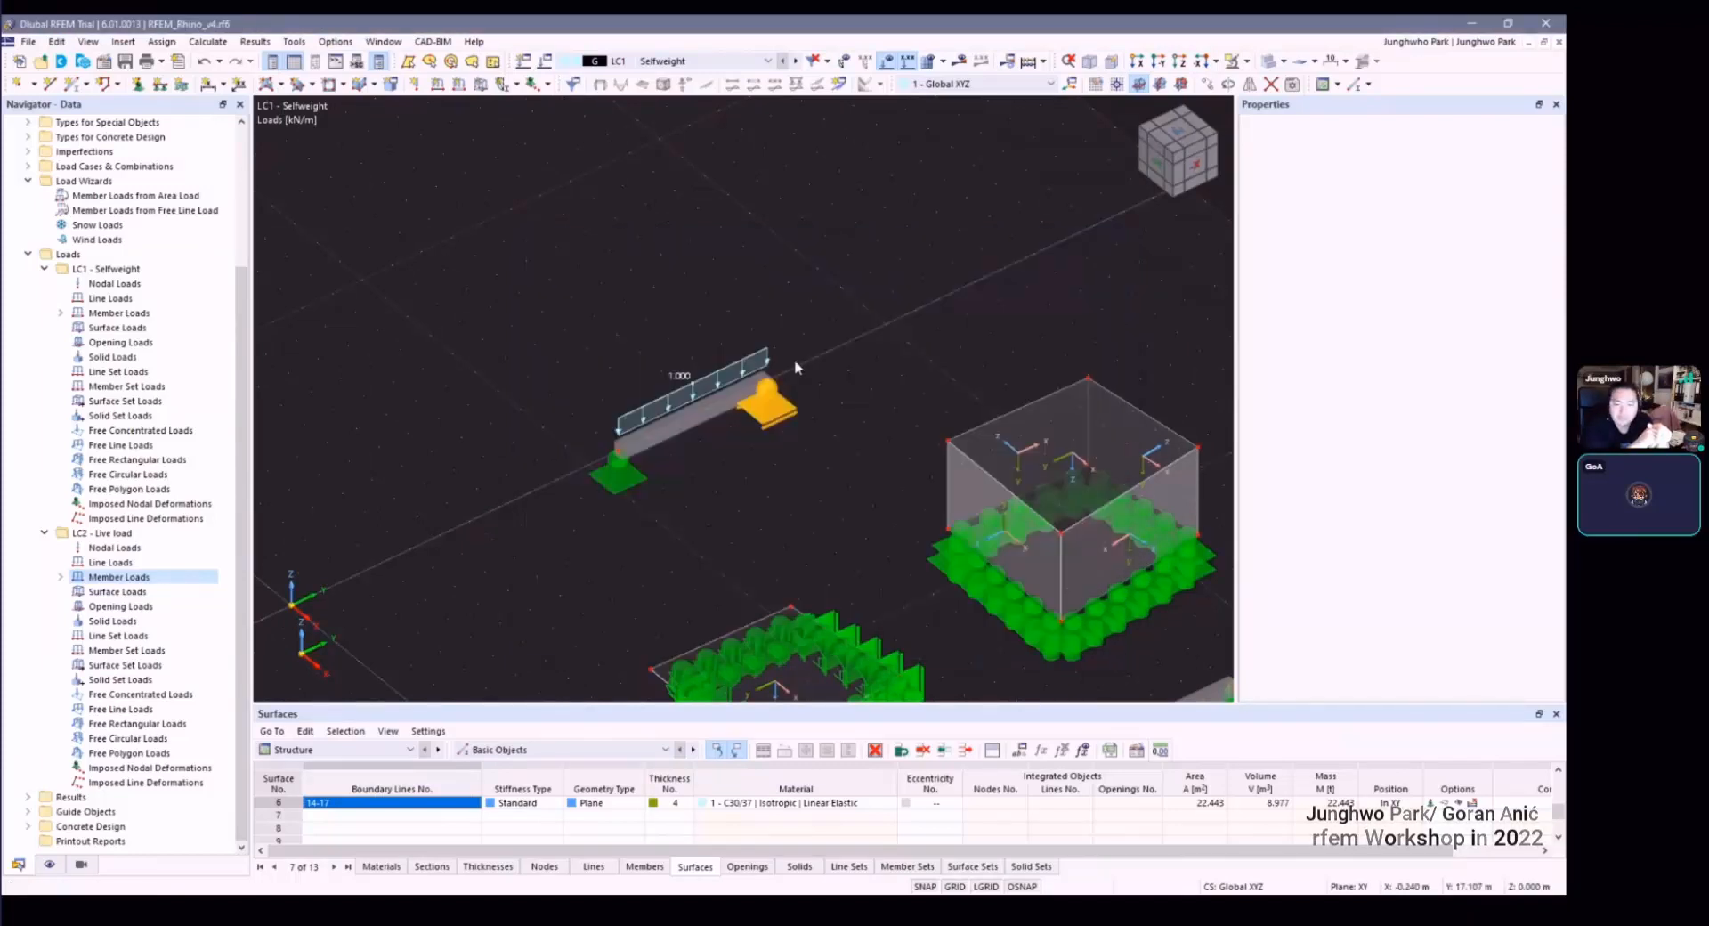
# Step: Recalculate LC1 Selfweight with the shortened beam and dismiss the error notice
pyautogui.click(959, 60)
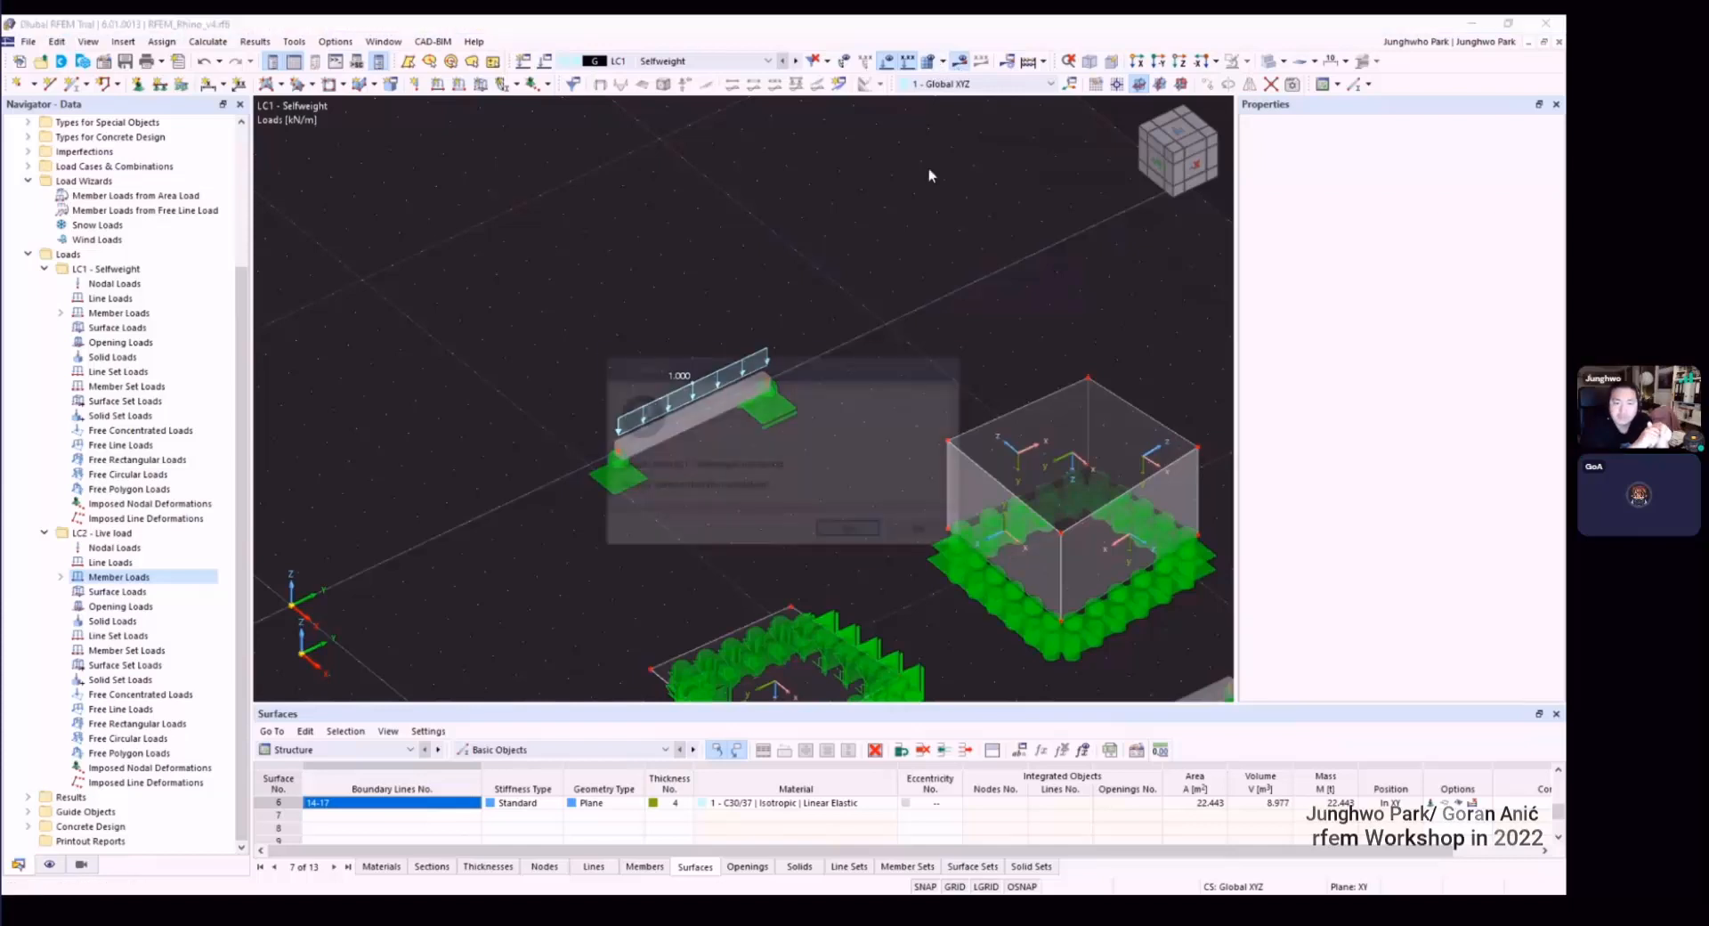
pyautogui.click(851, 529)
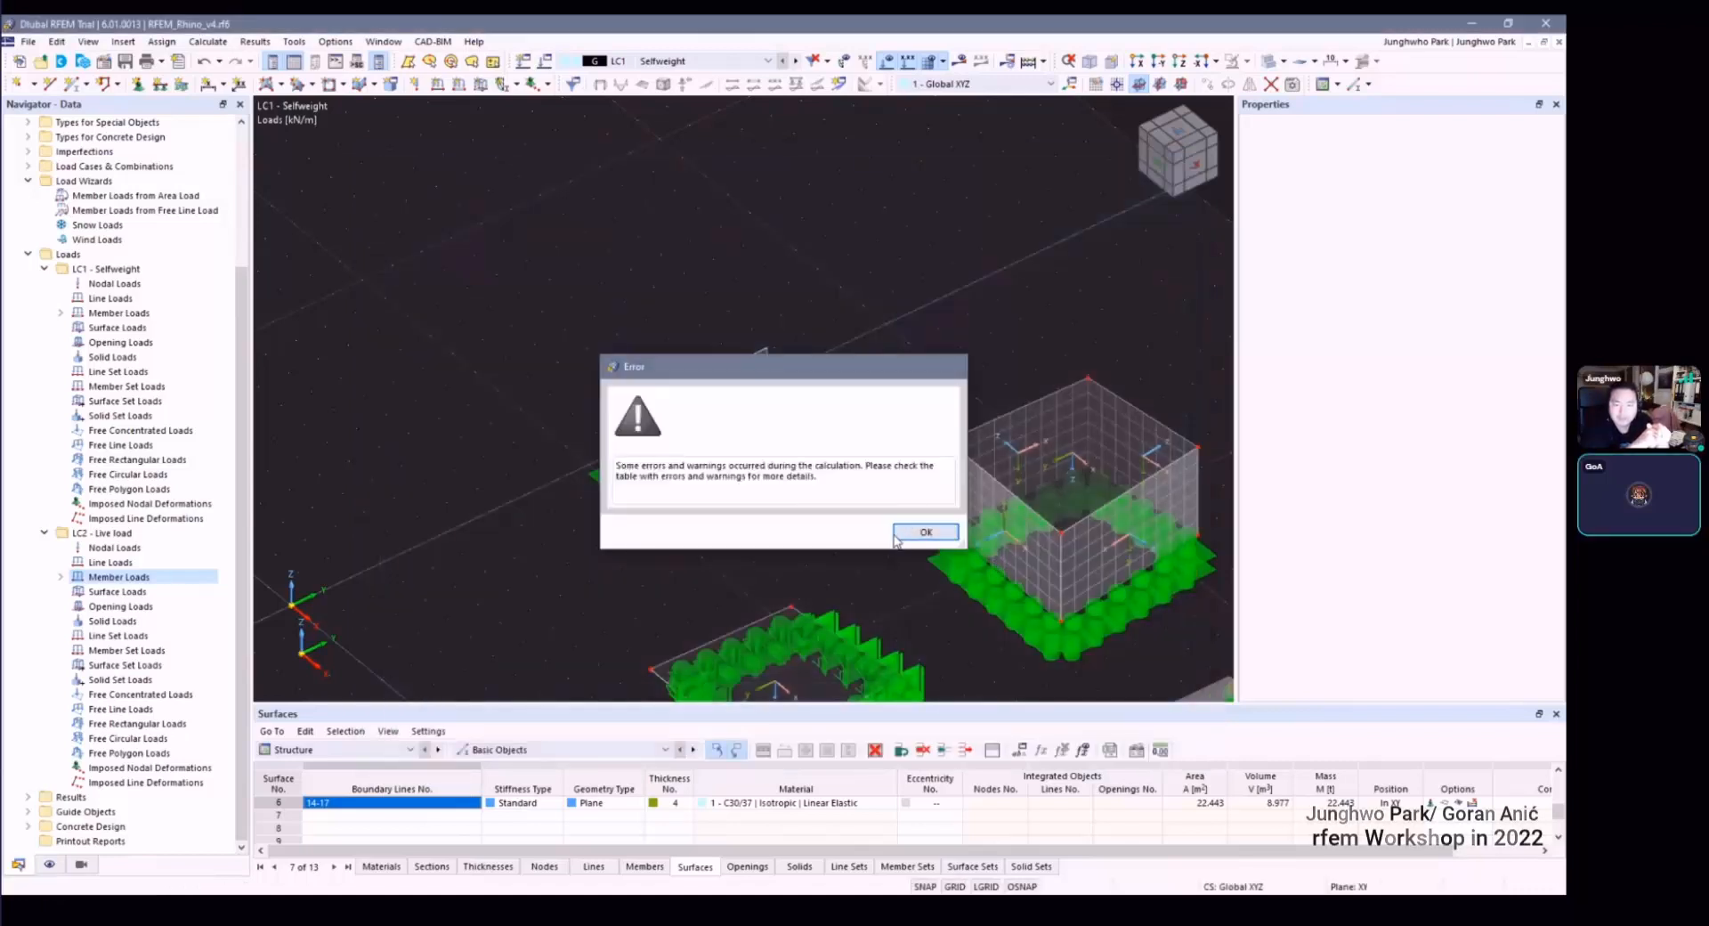
pyautogui.click(913, 532)
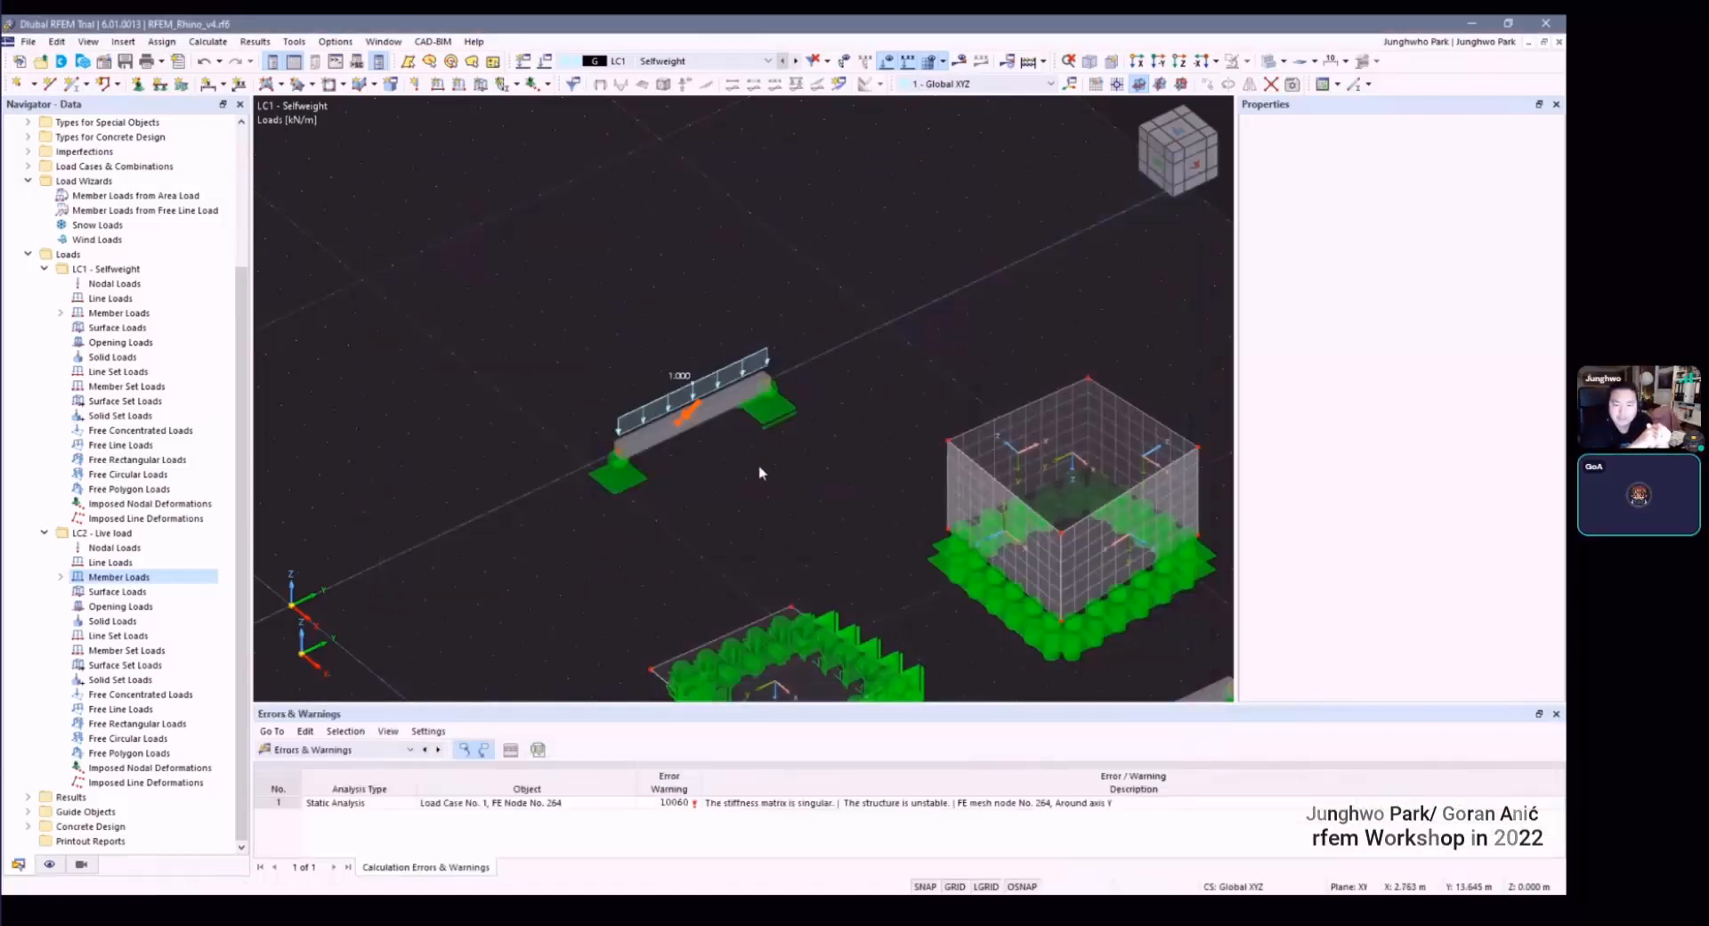
# Step: Inspect the nodal support conditions at the beam's start node 1 and compare them with support type 7
pyautogui.scroll(3, 685, 481)
pyautogui.keyDown('ctrl'); pyautogui.moveTo(686, 481); pyautogui.dragTo(611, 416, button='middle'); pyautogui.keyUp('ctrl')
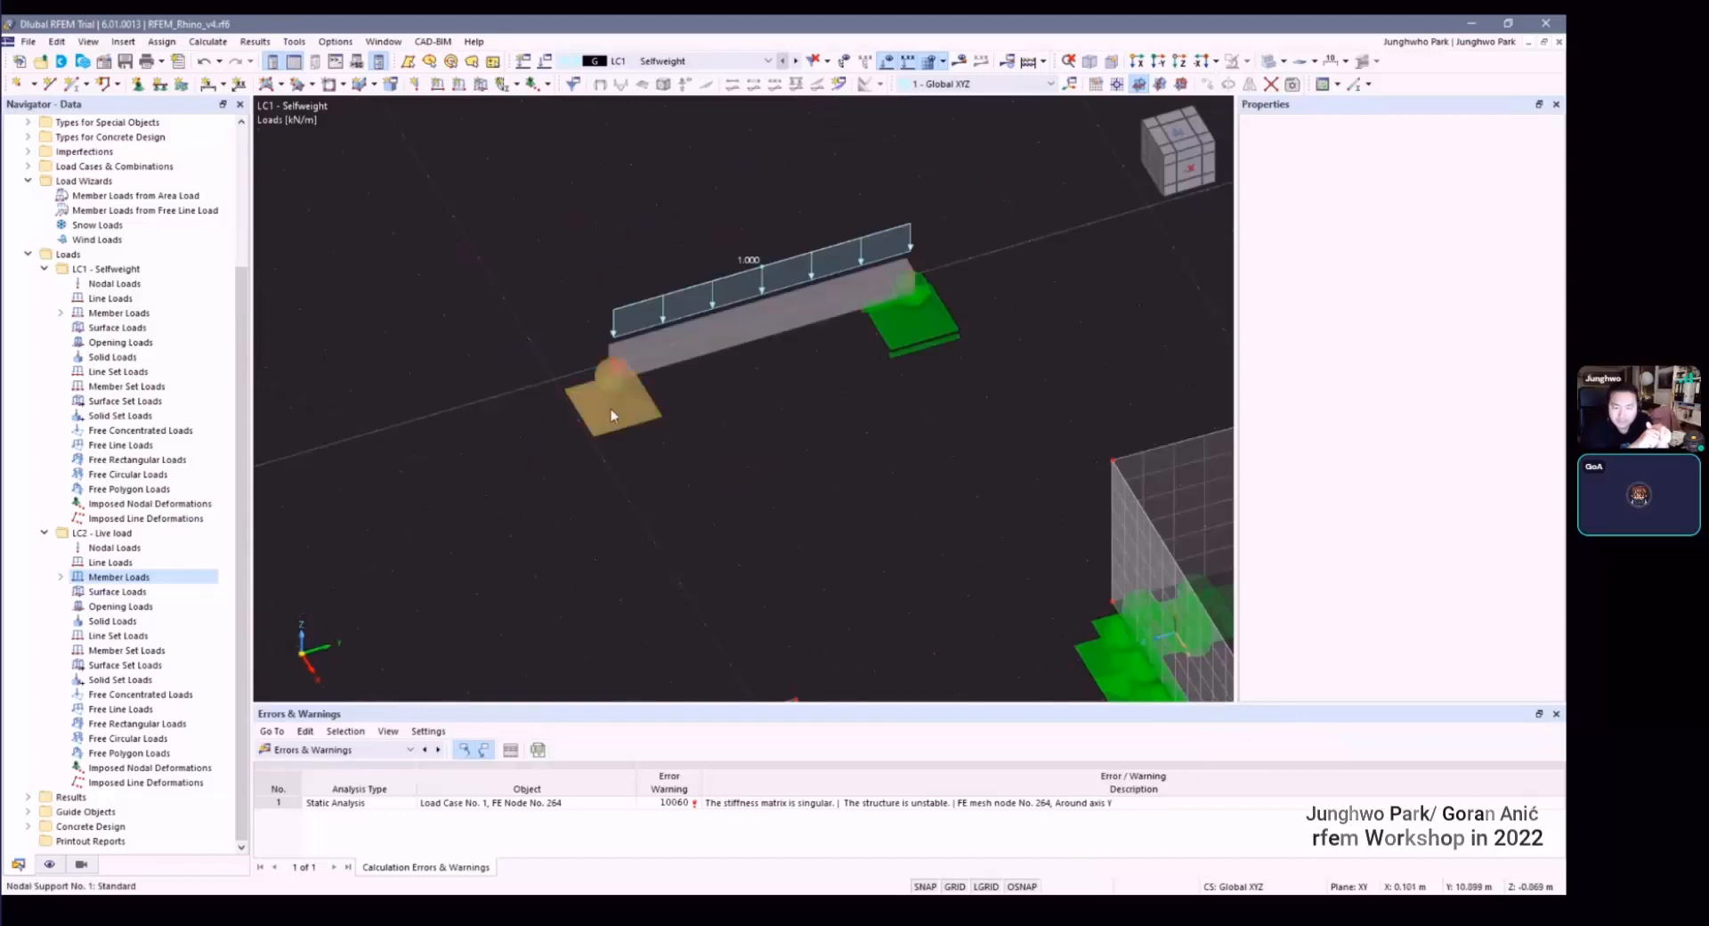
pyautogui.doubleClick(612, 414)
pyautogui.click(693, 307)
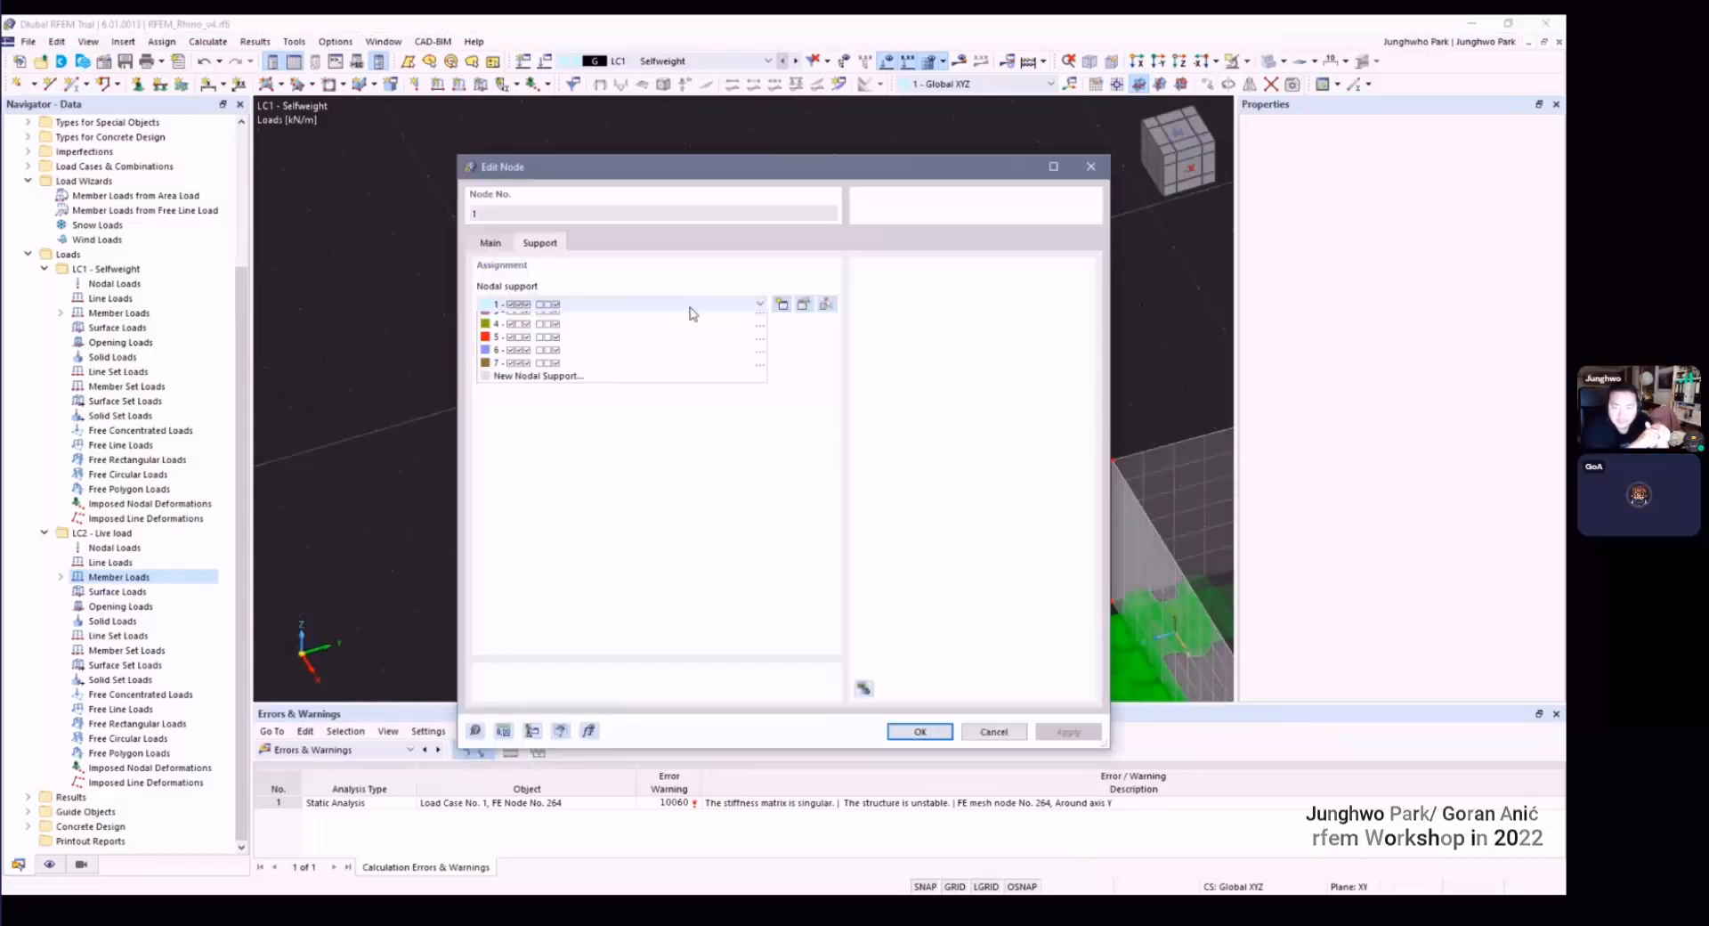
pyautogui.click(587, 304)
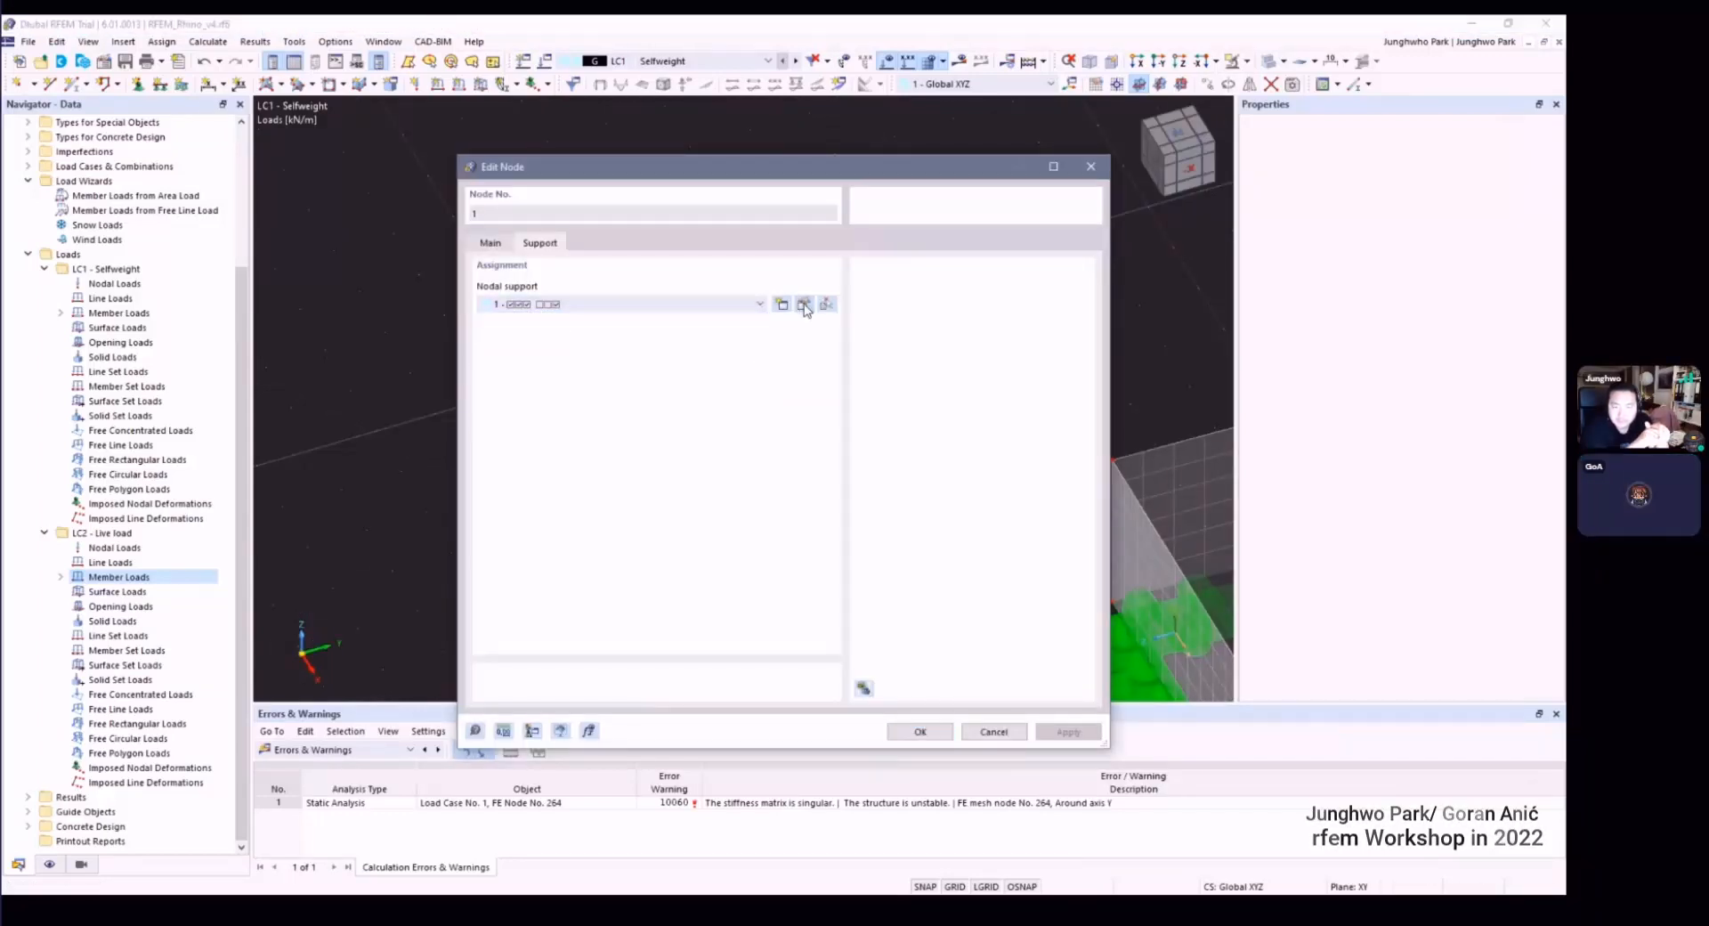
pyautogui.click(804, 306)
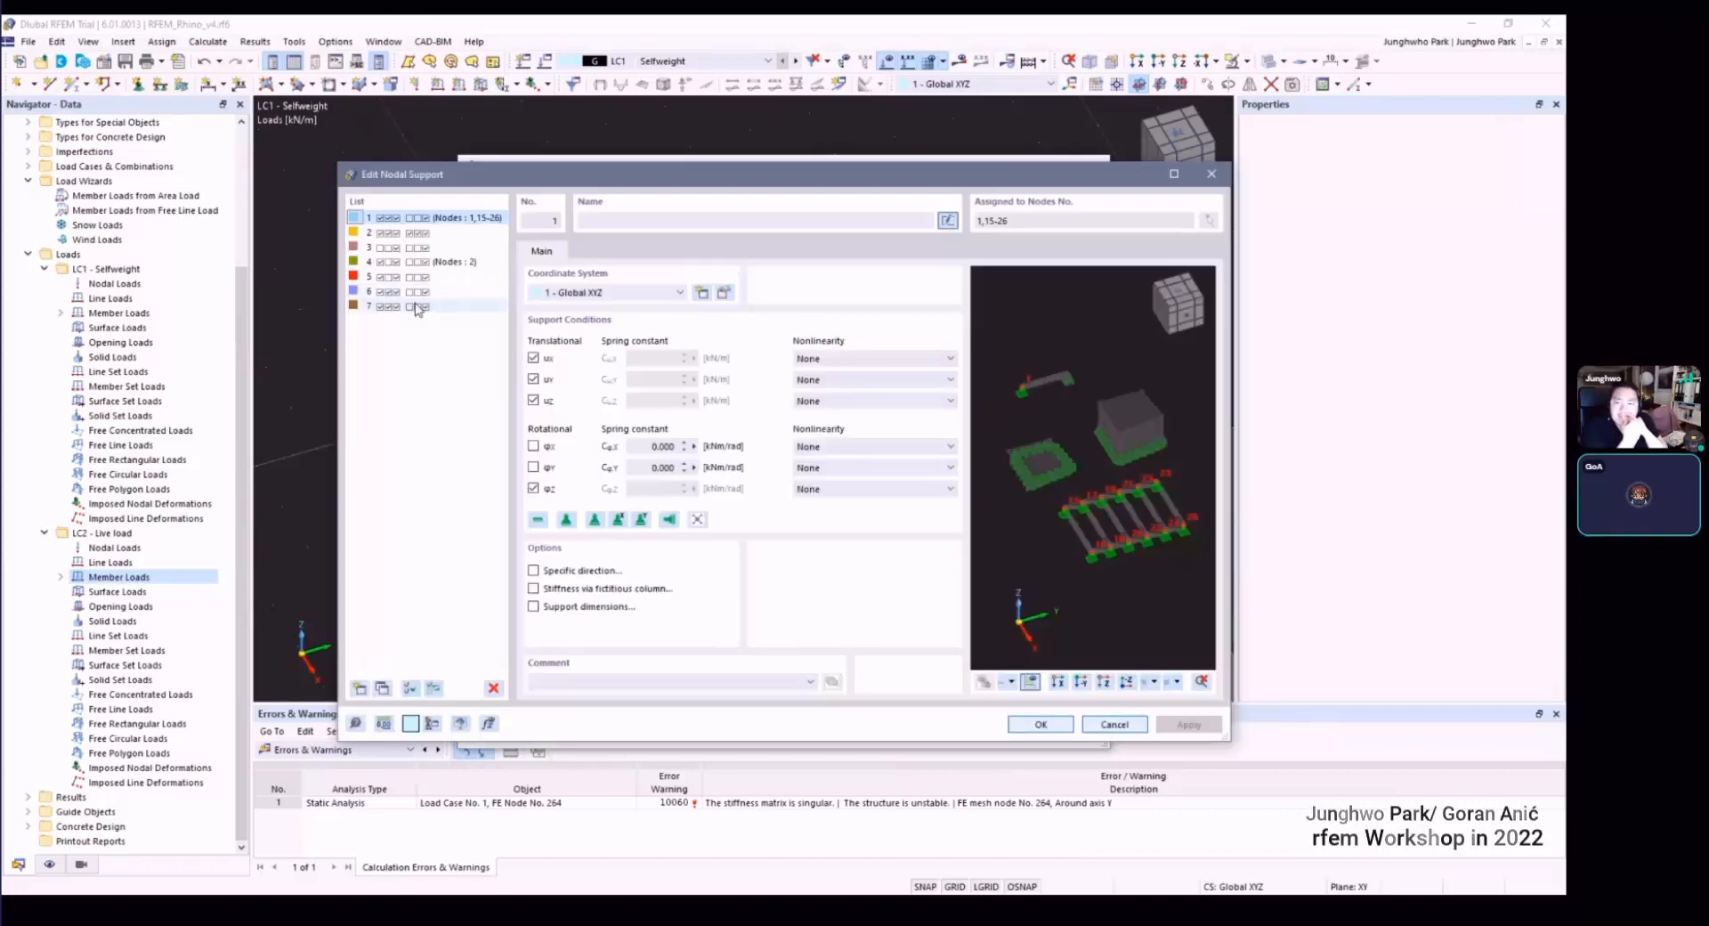
pyautogui.click(417, 307)
pyautogui.click(566, 520)
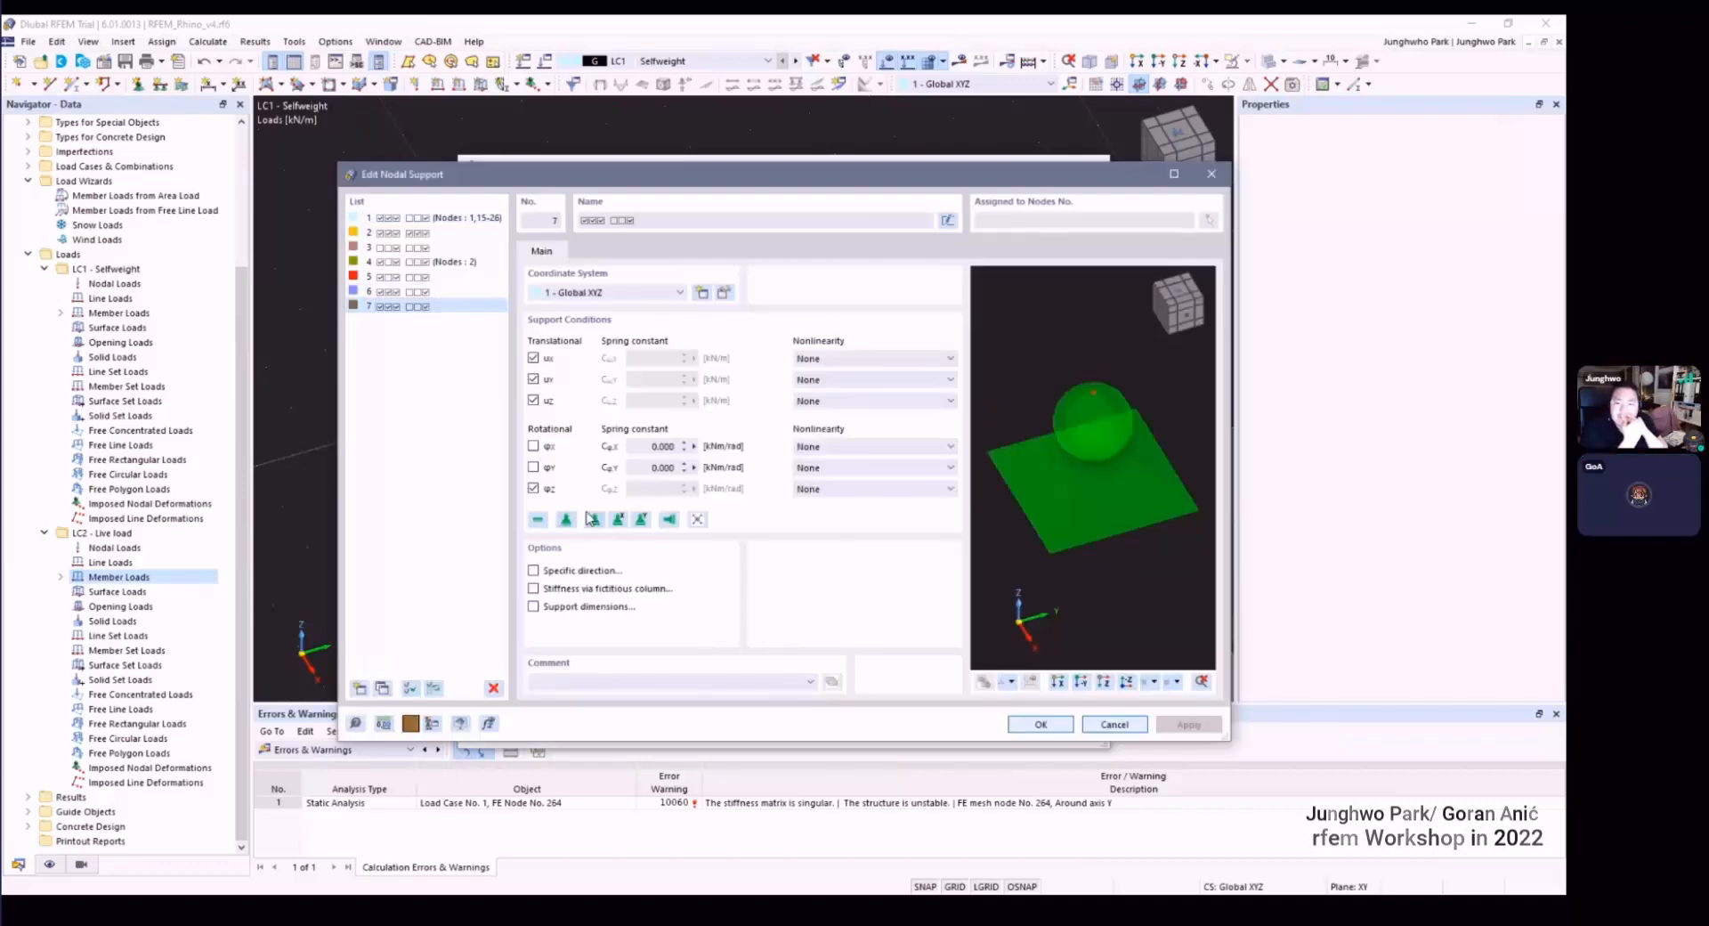
pyautogui.click(1033, 722)
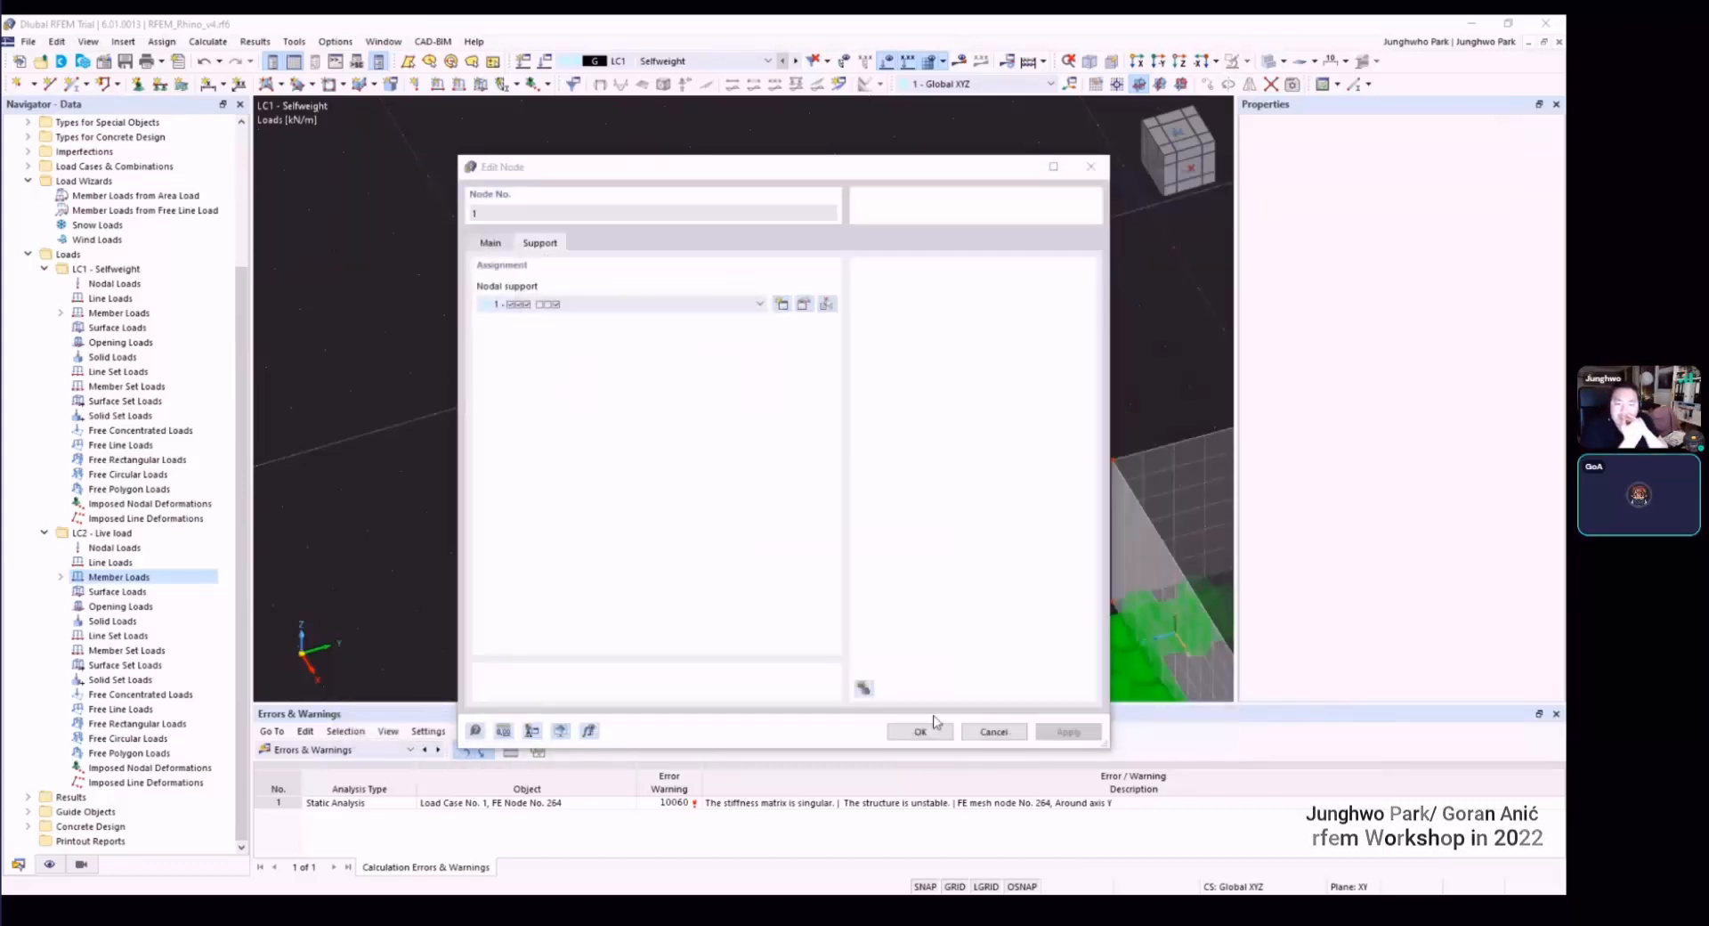
pyautogui.click(921, 735)
# Step: Open the nodal support at the beam's end node 2 and compare the conditions of support types 3, 4 and 5
pyautogui.doubleClick(906, 354)
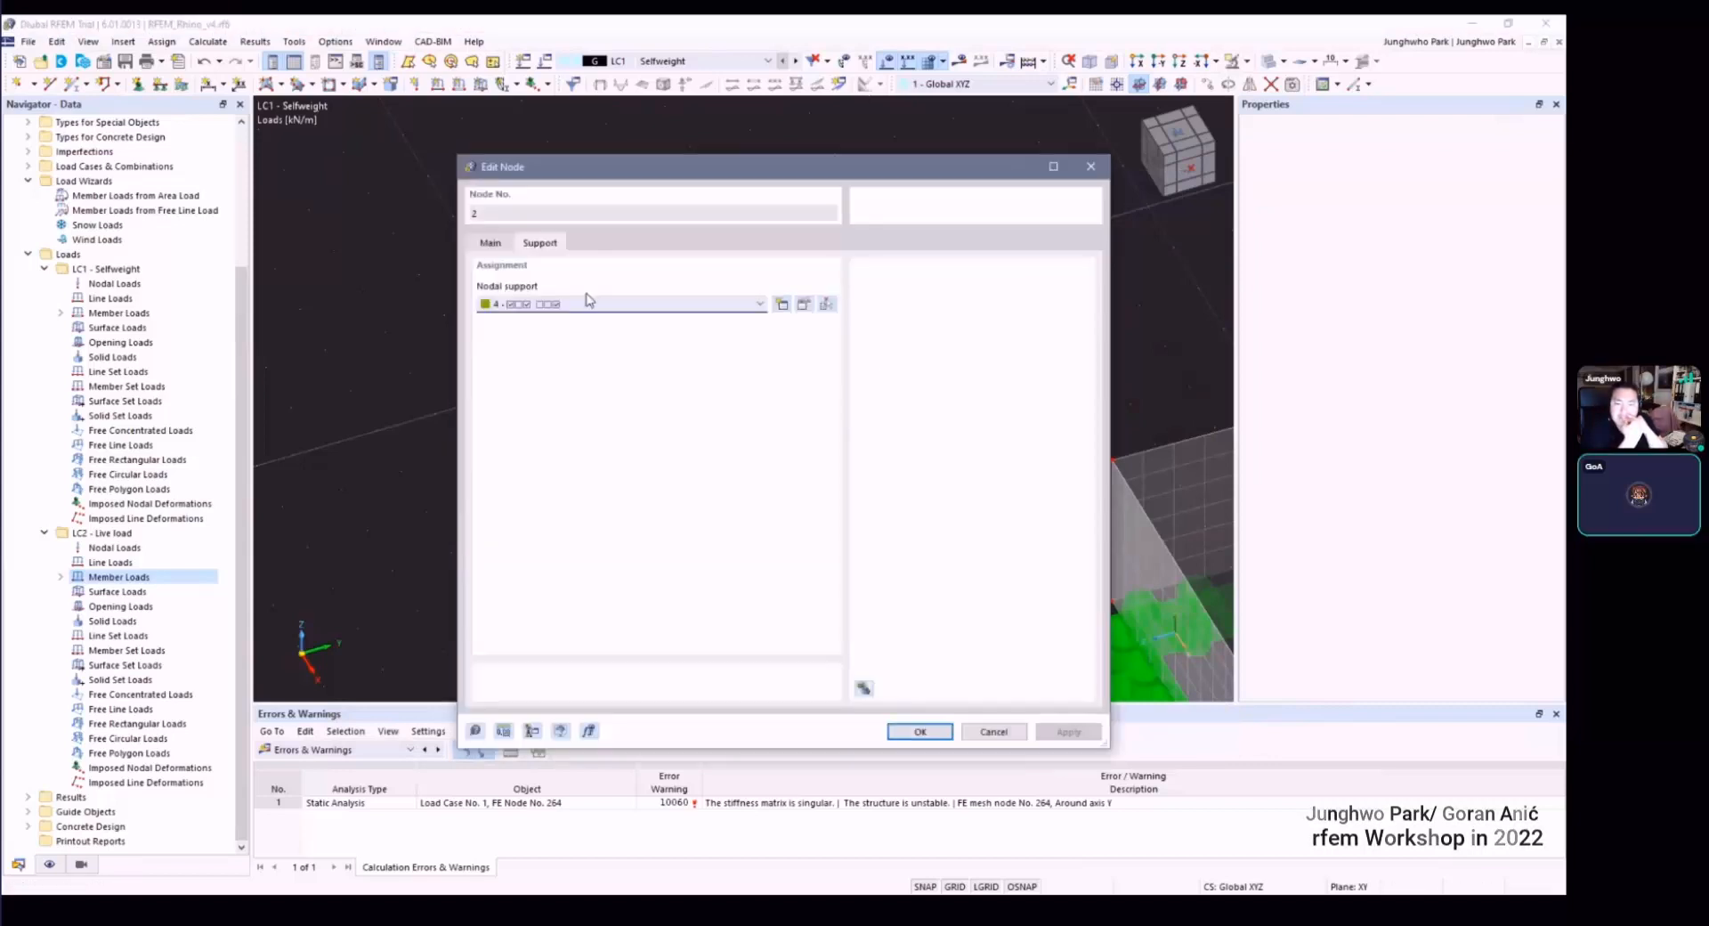
pyautogui.click(801, 305)
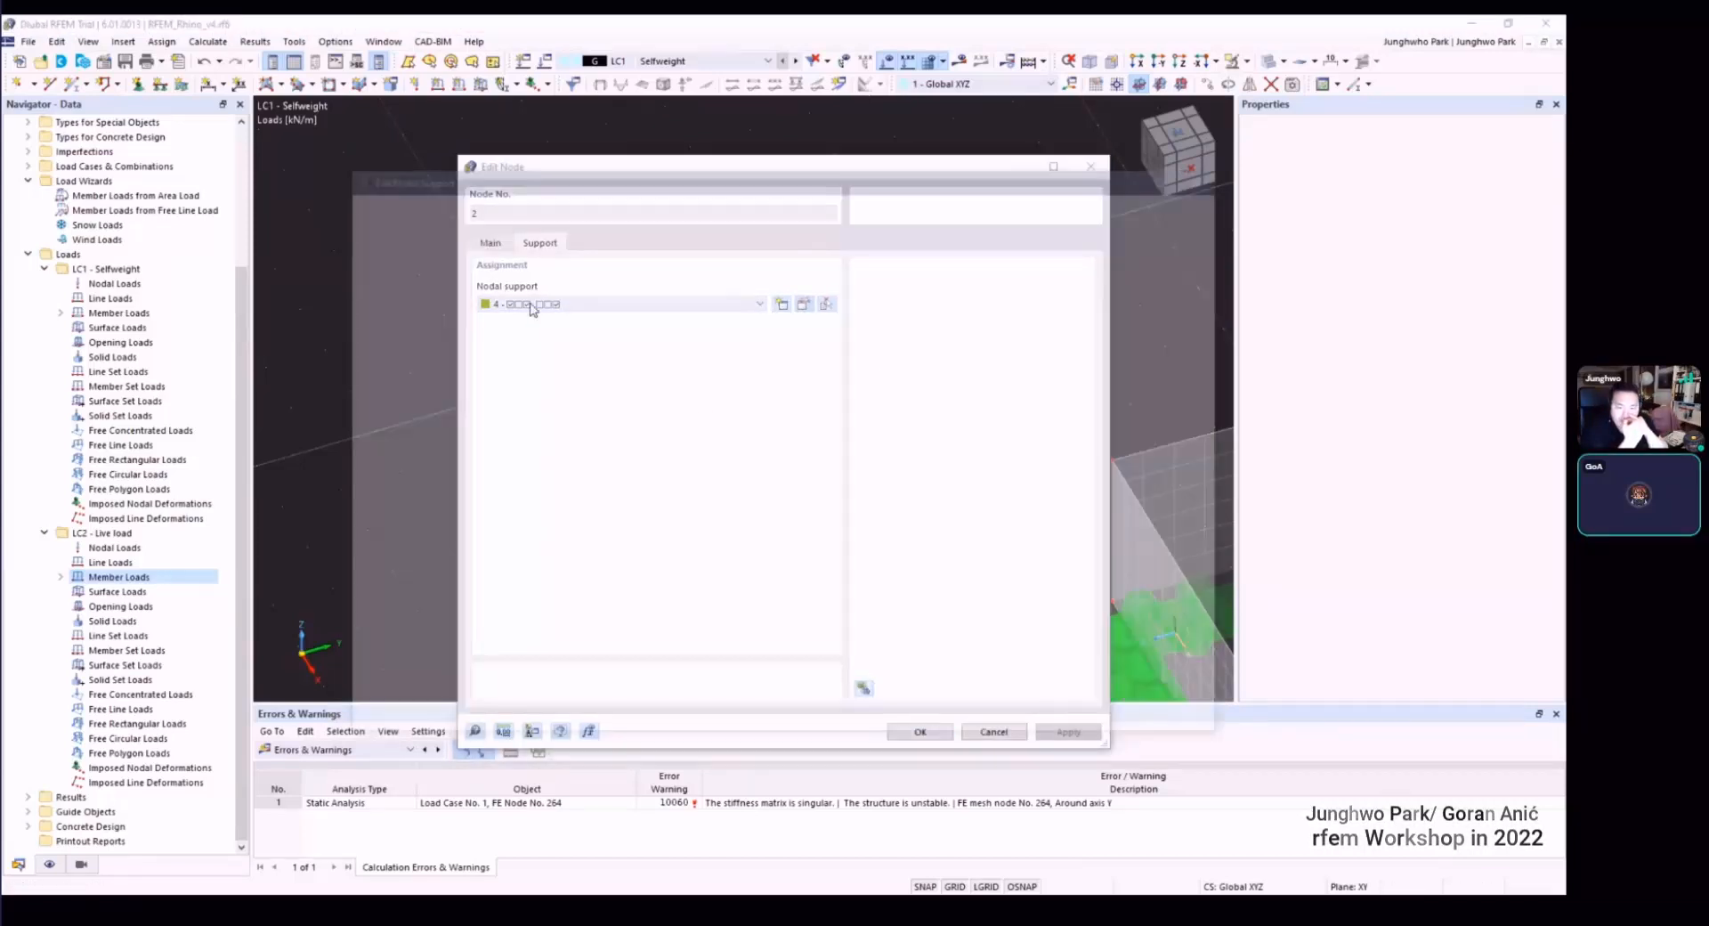
pyautogui.click(396, 276)
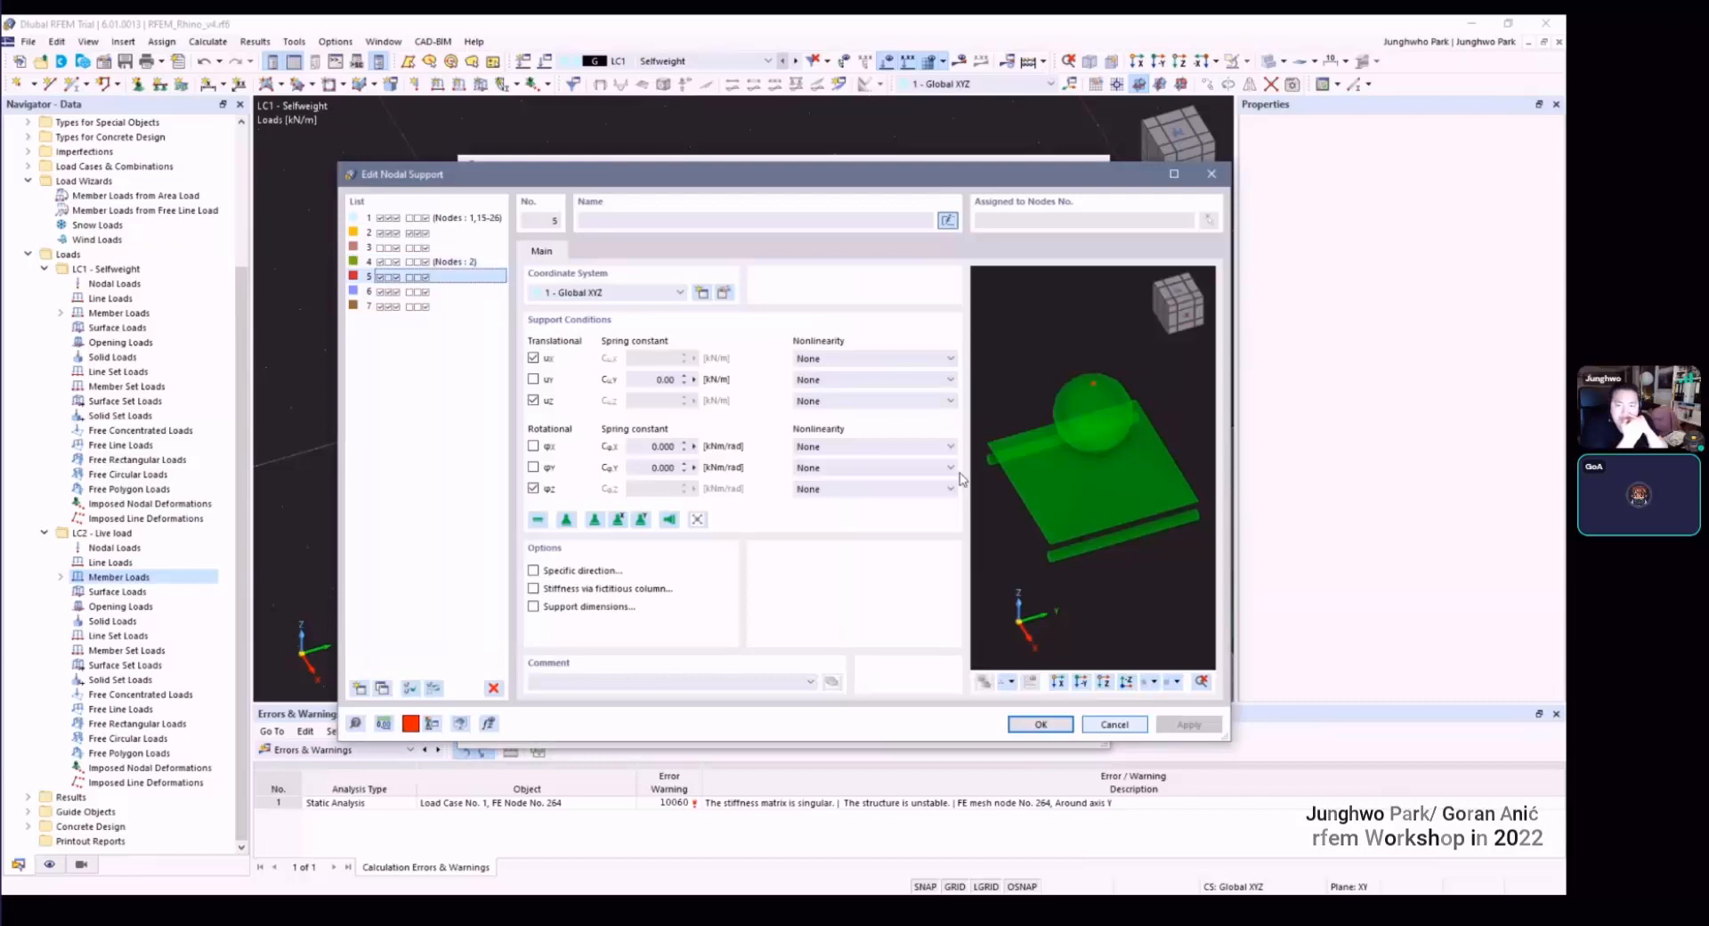
pyautogui.click(396, 262)
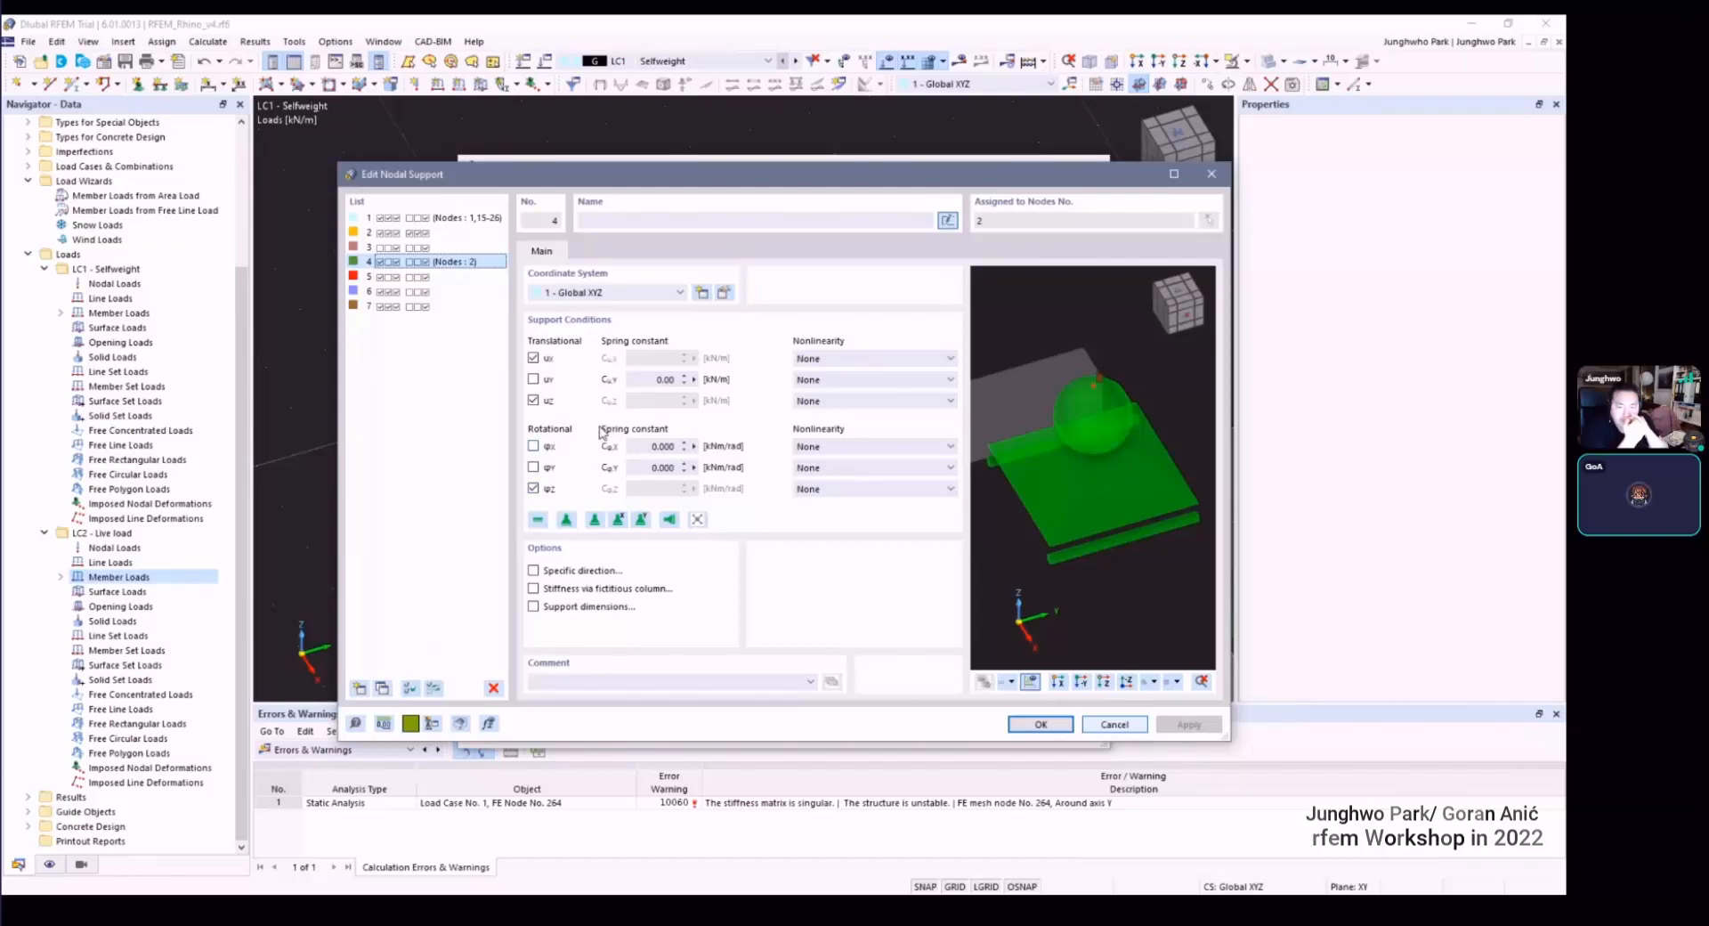
pyautogui.click(418, 248)
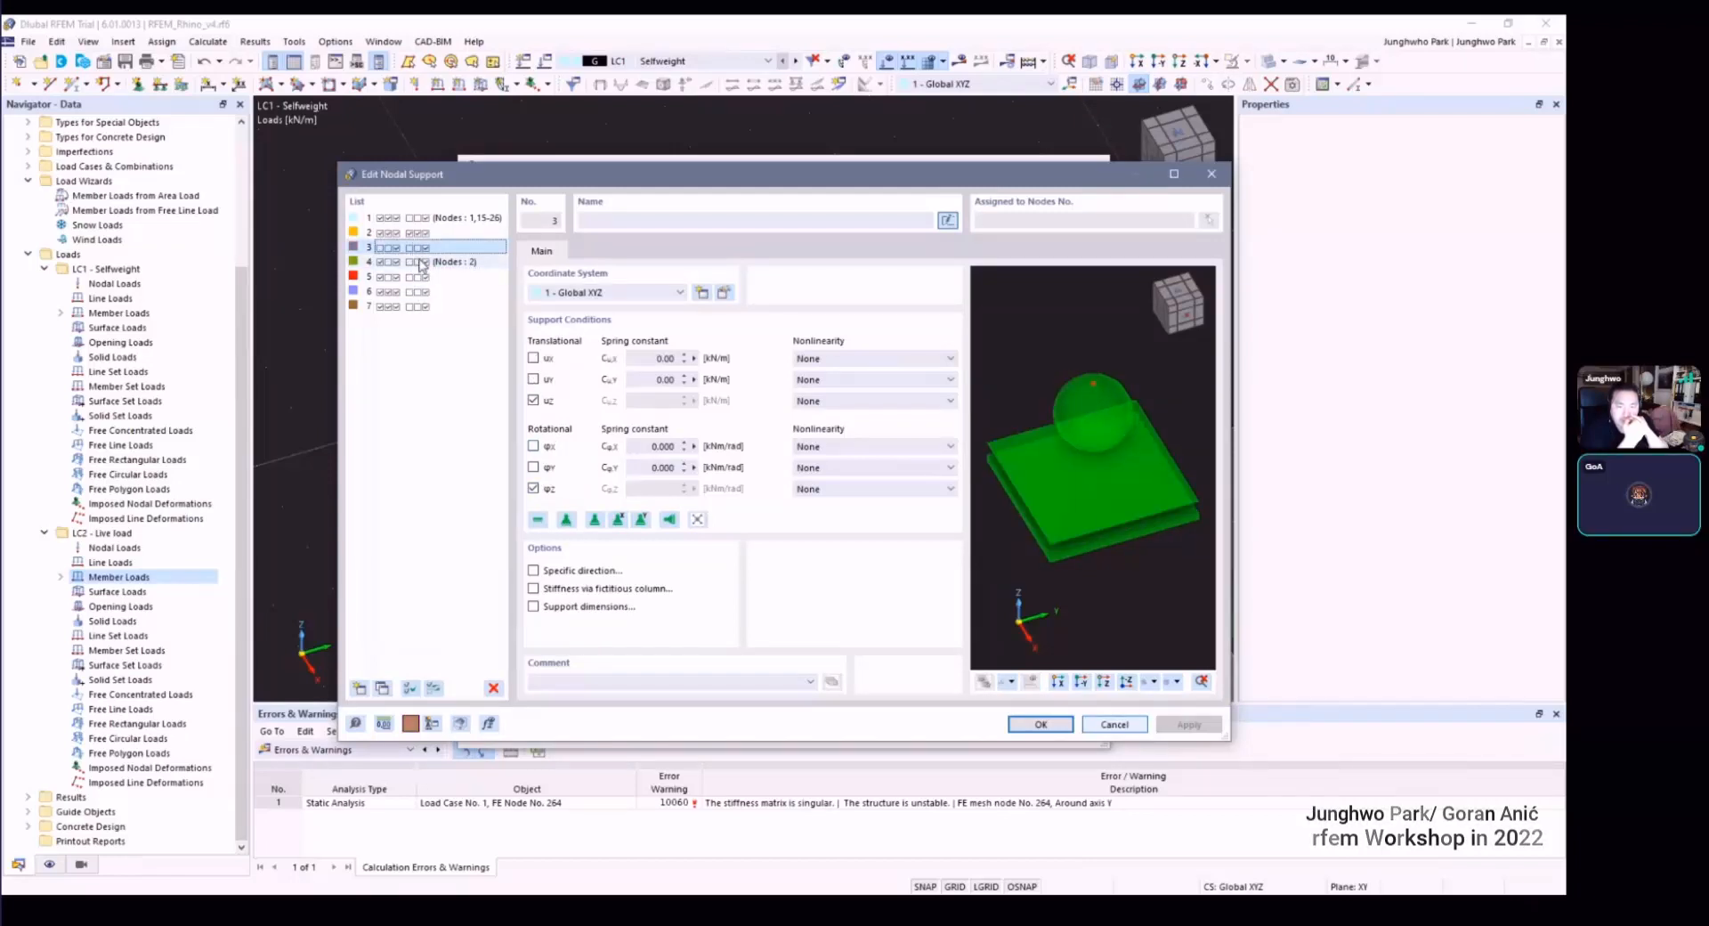
pyautogui.press('Down')
# Step: Edit nodal support 4 at node 2 by restraining uY and rotation φY while releasing uX, leaving φX free
pyautogui.click(534, 380)
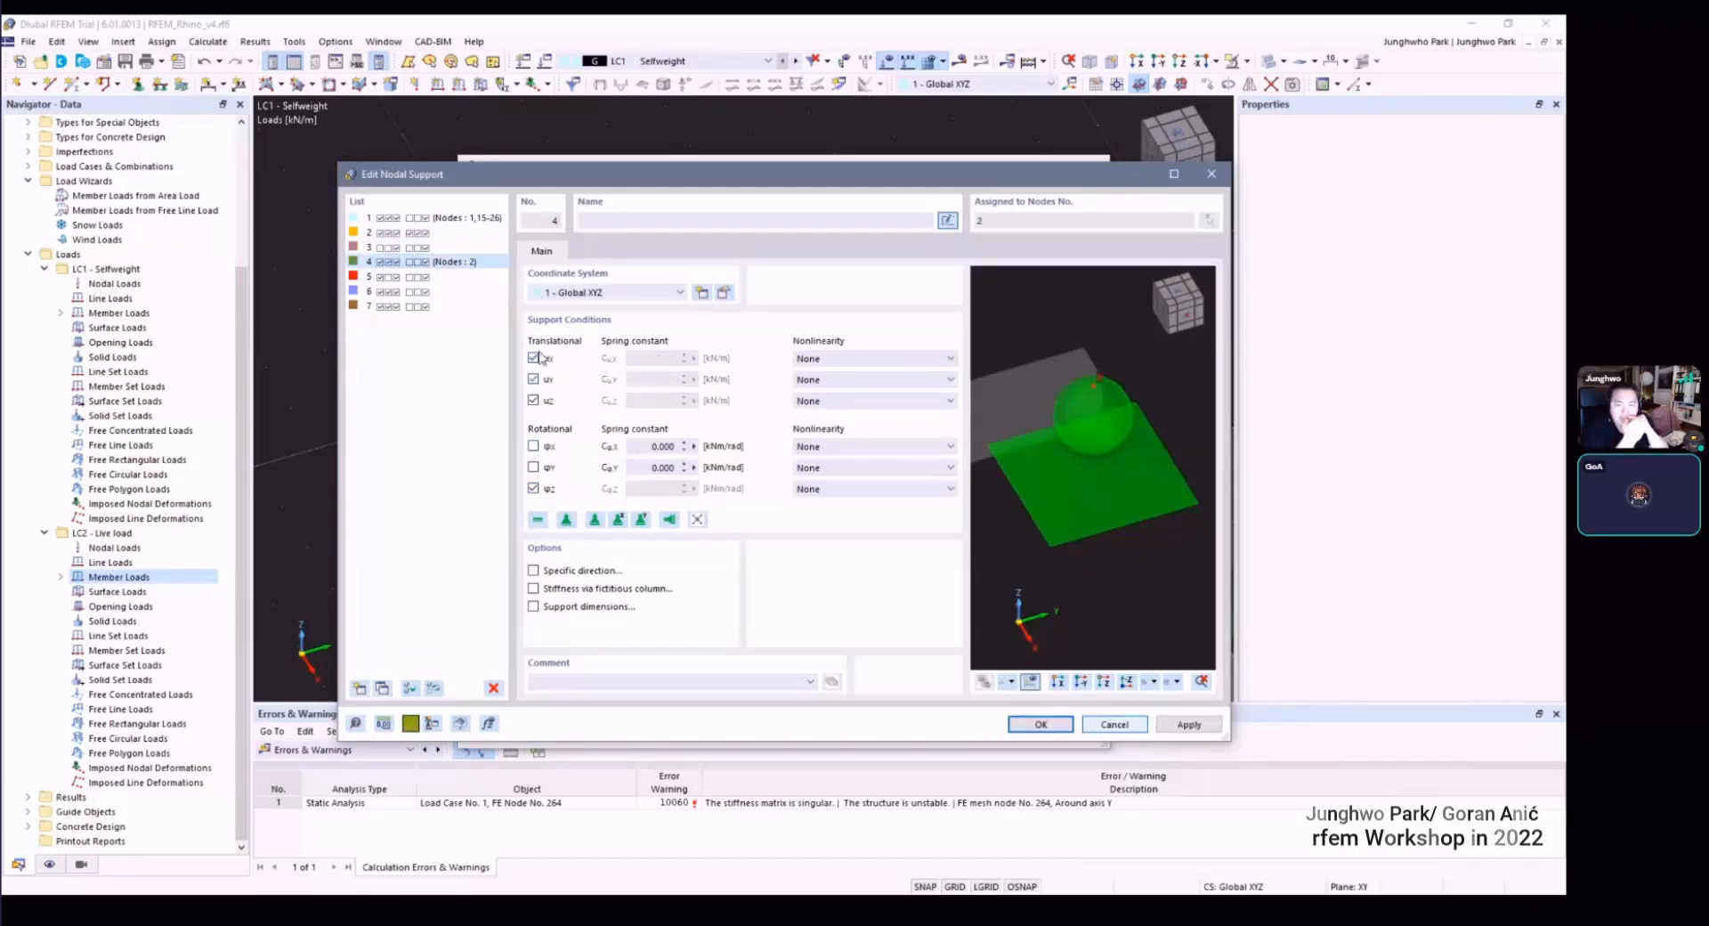
pyautogui.click(533, 358)
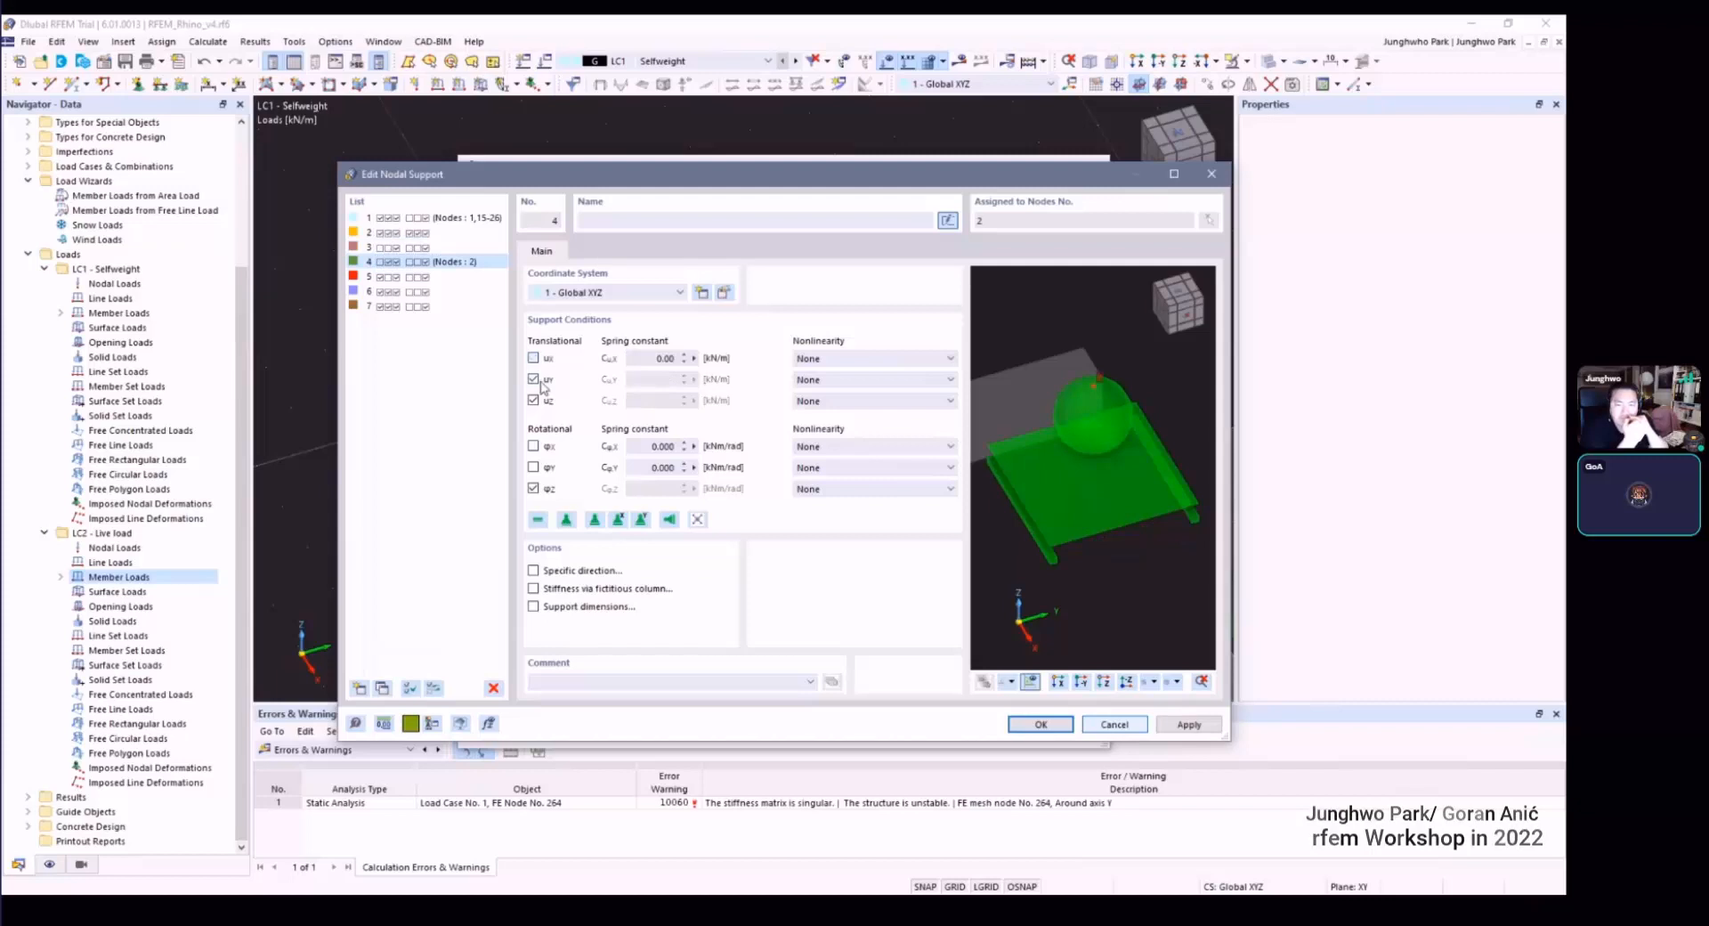
pyautogui.click(537, 446)
pyautogui.click(541, 468)
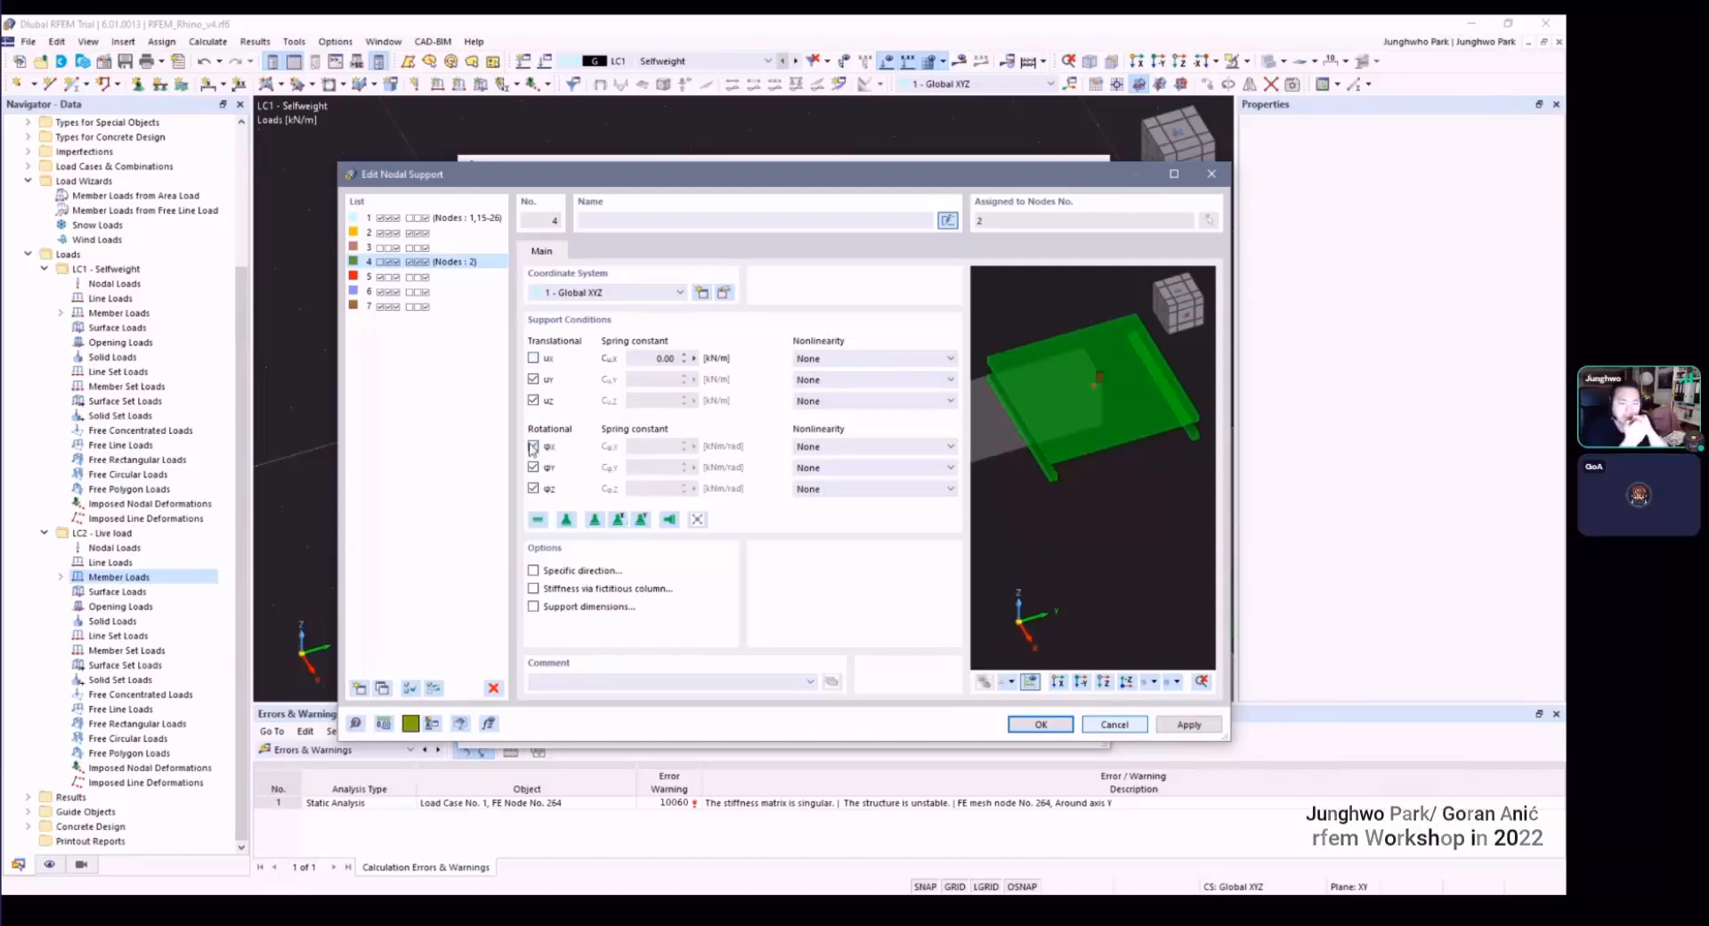
pyautogui.click(532, 446)
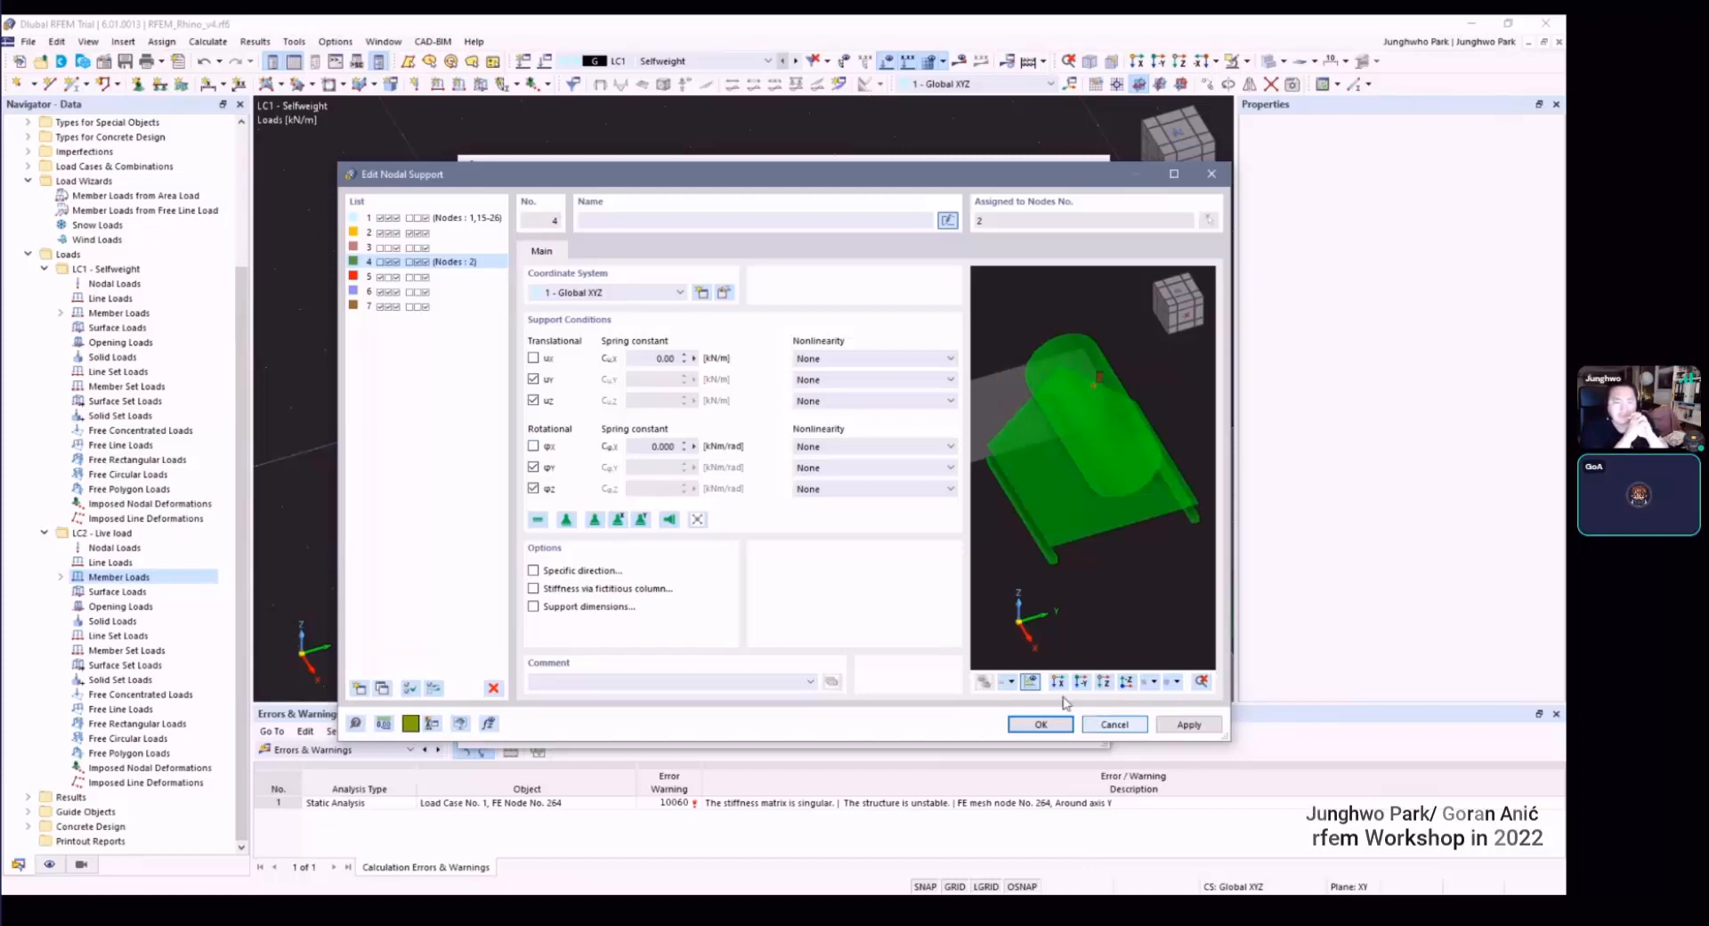
pyautogui.click(1040, 724)
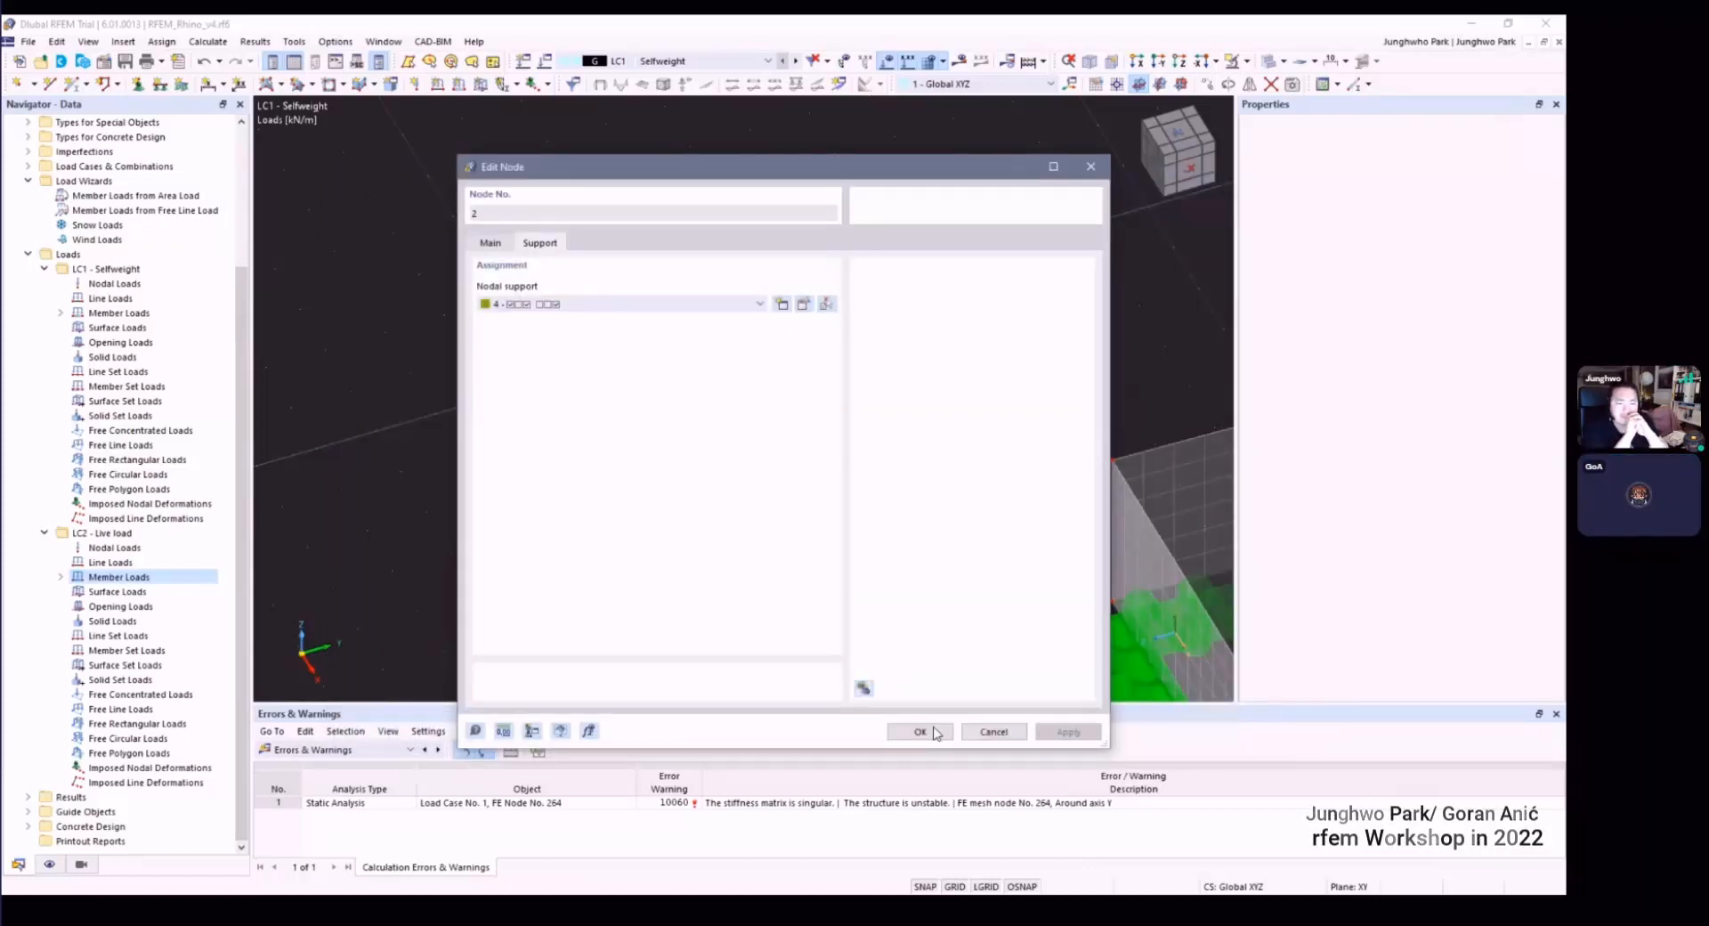
pyautogui.click(935, 733)
# Step: Recalculate LC1 Selfweight with the revised support and inspect the beam's displacements
pyautogui.scroll(-3, 891, 520)
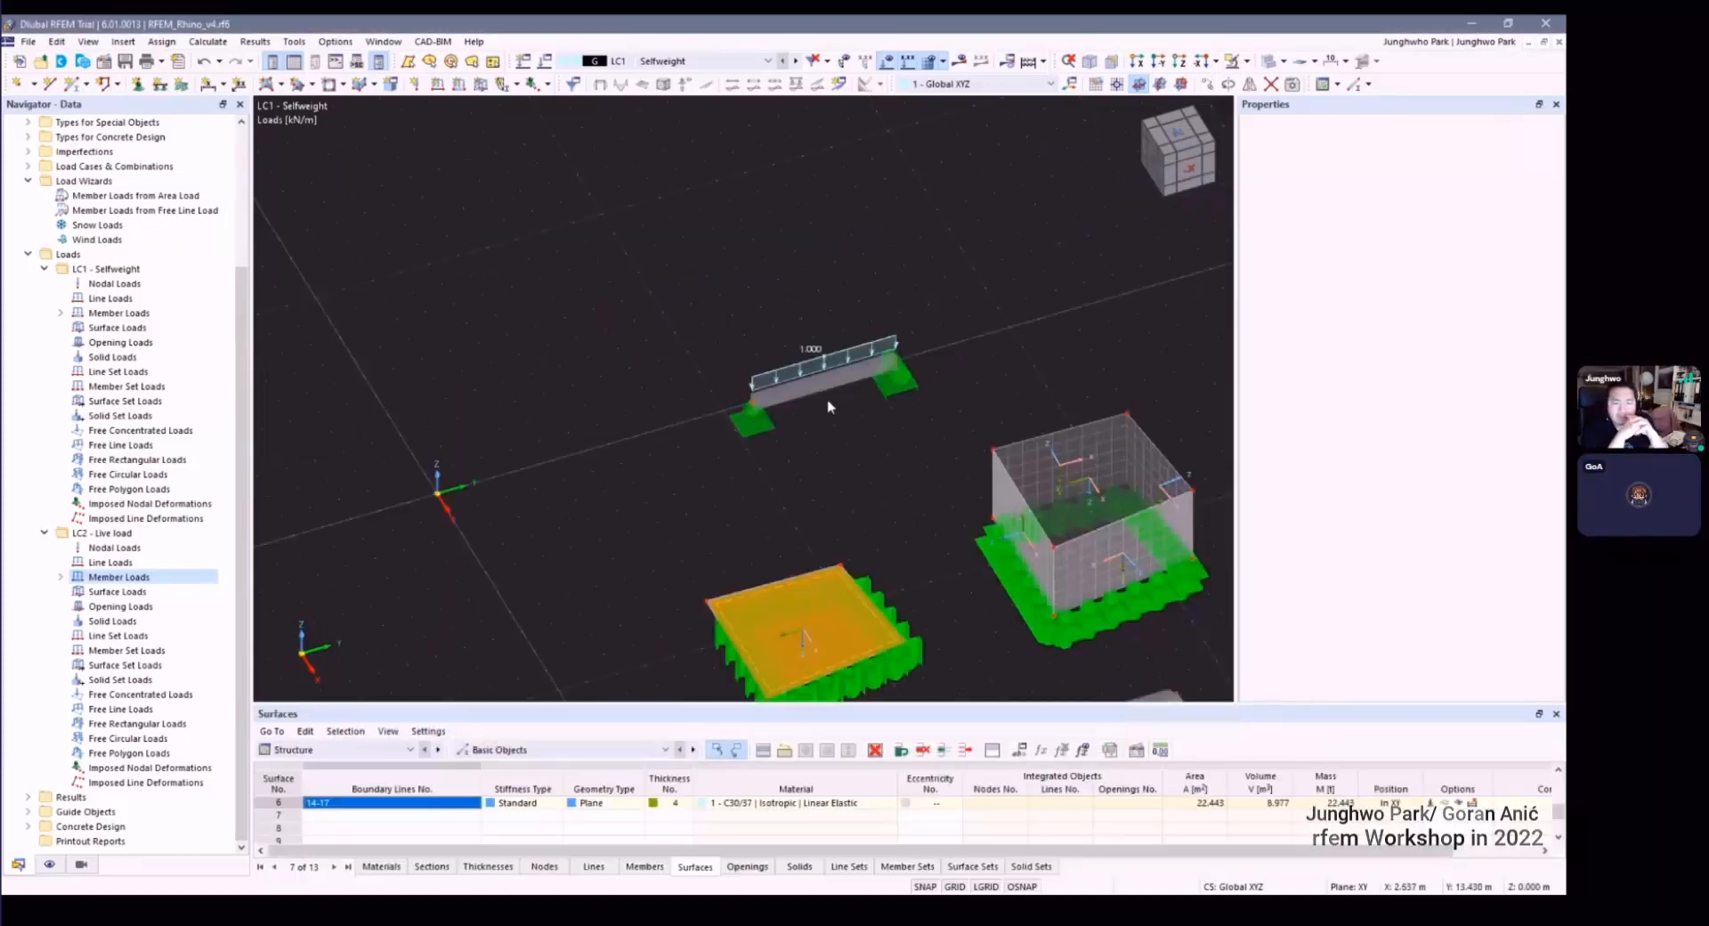
pyautogui.click(963, 62)
pyautogui.click(861, 528)
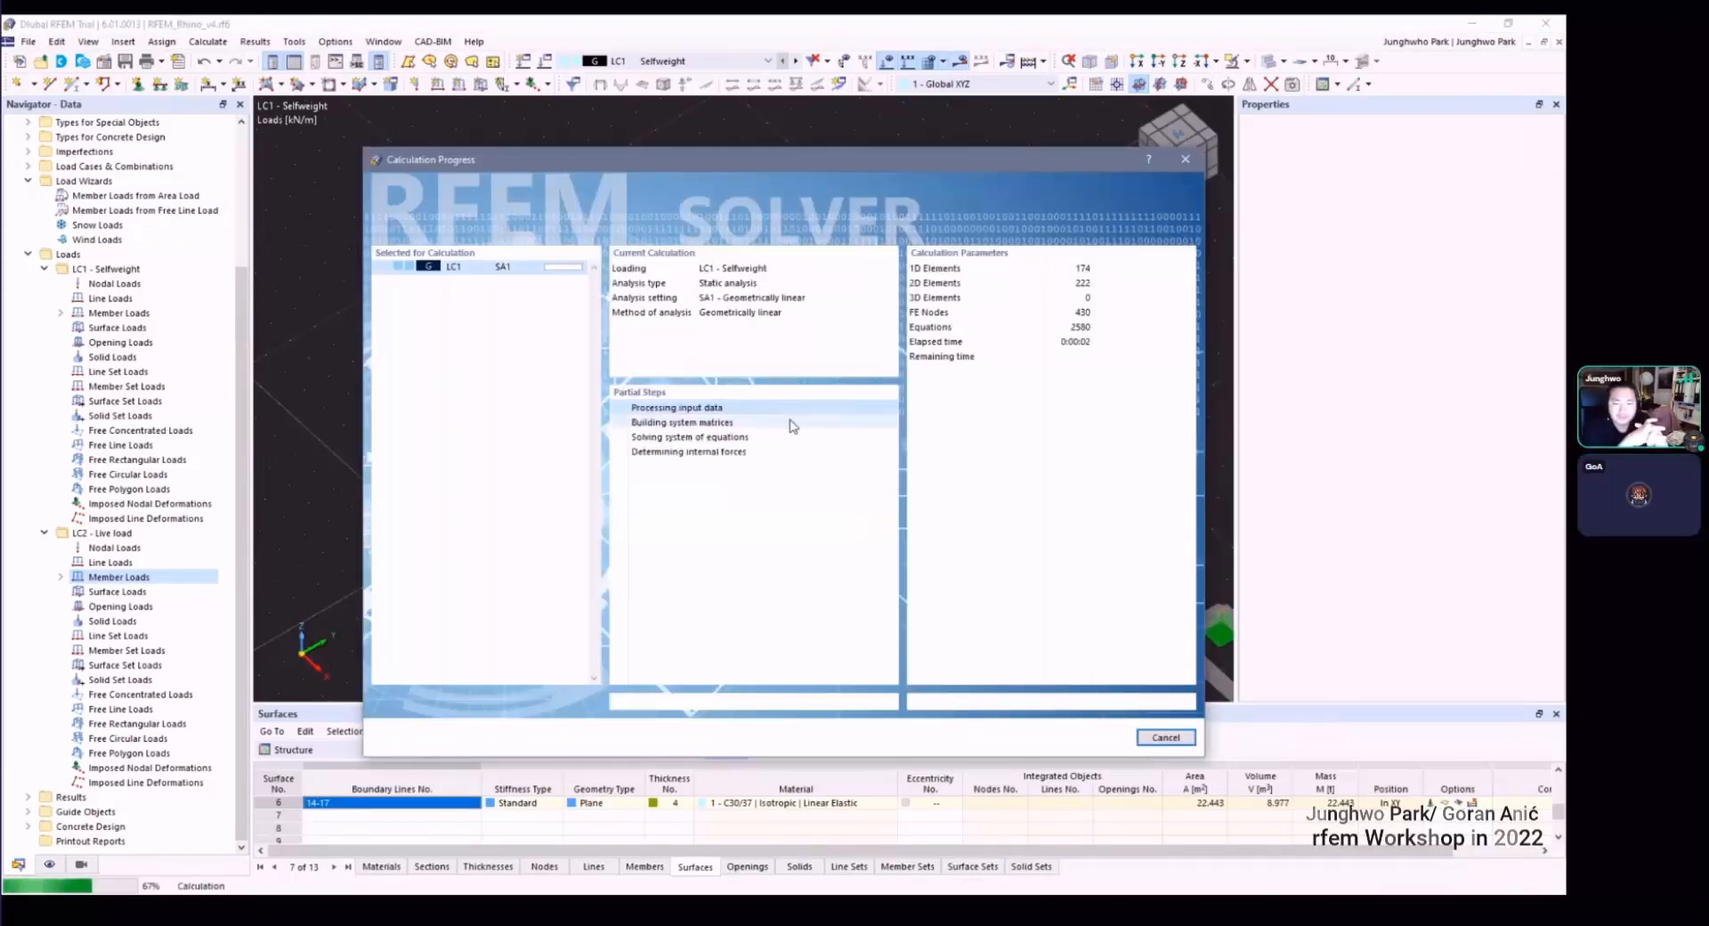
pyautogui.scroll(5, 772, 409)
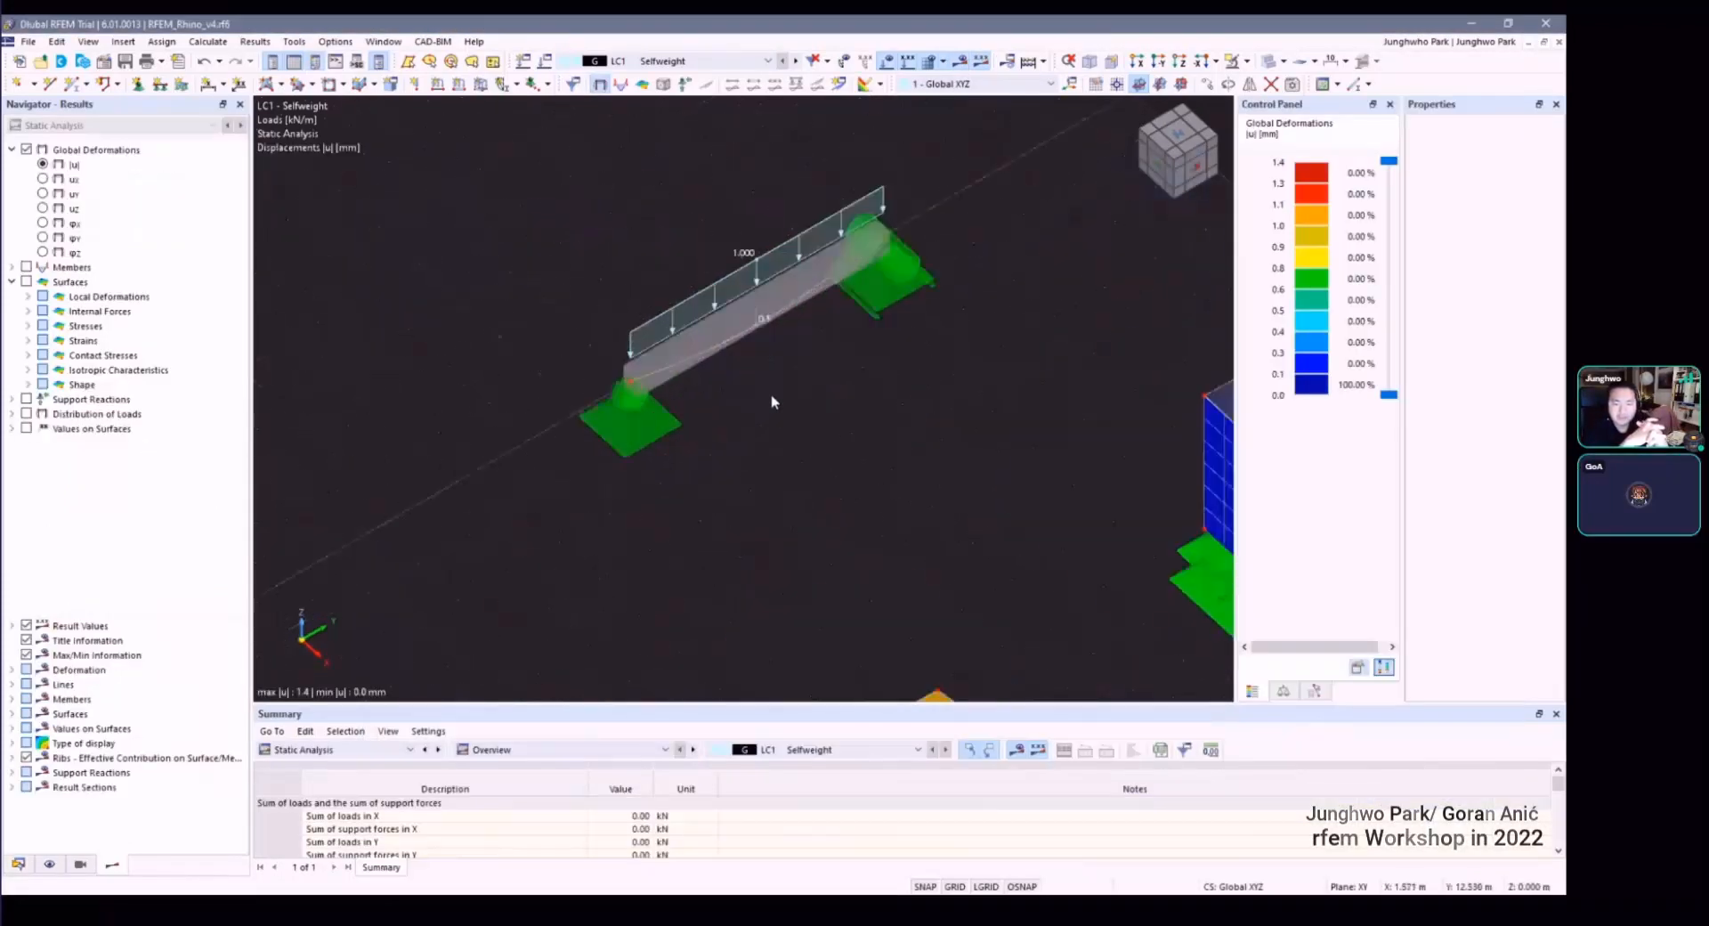
pyautogui.keyDown('ctrl'); pyautogui.moveTo(820, 392); pyautogui.dragTo(990, 357, button='middle'); pyautogui.keyUp('ctrl')
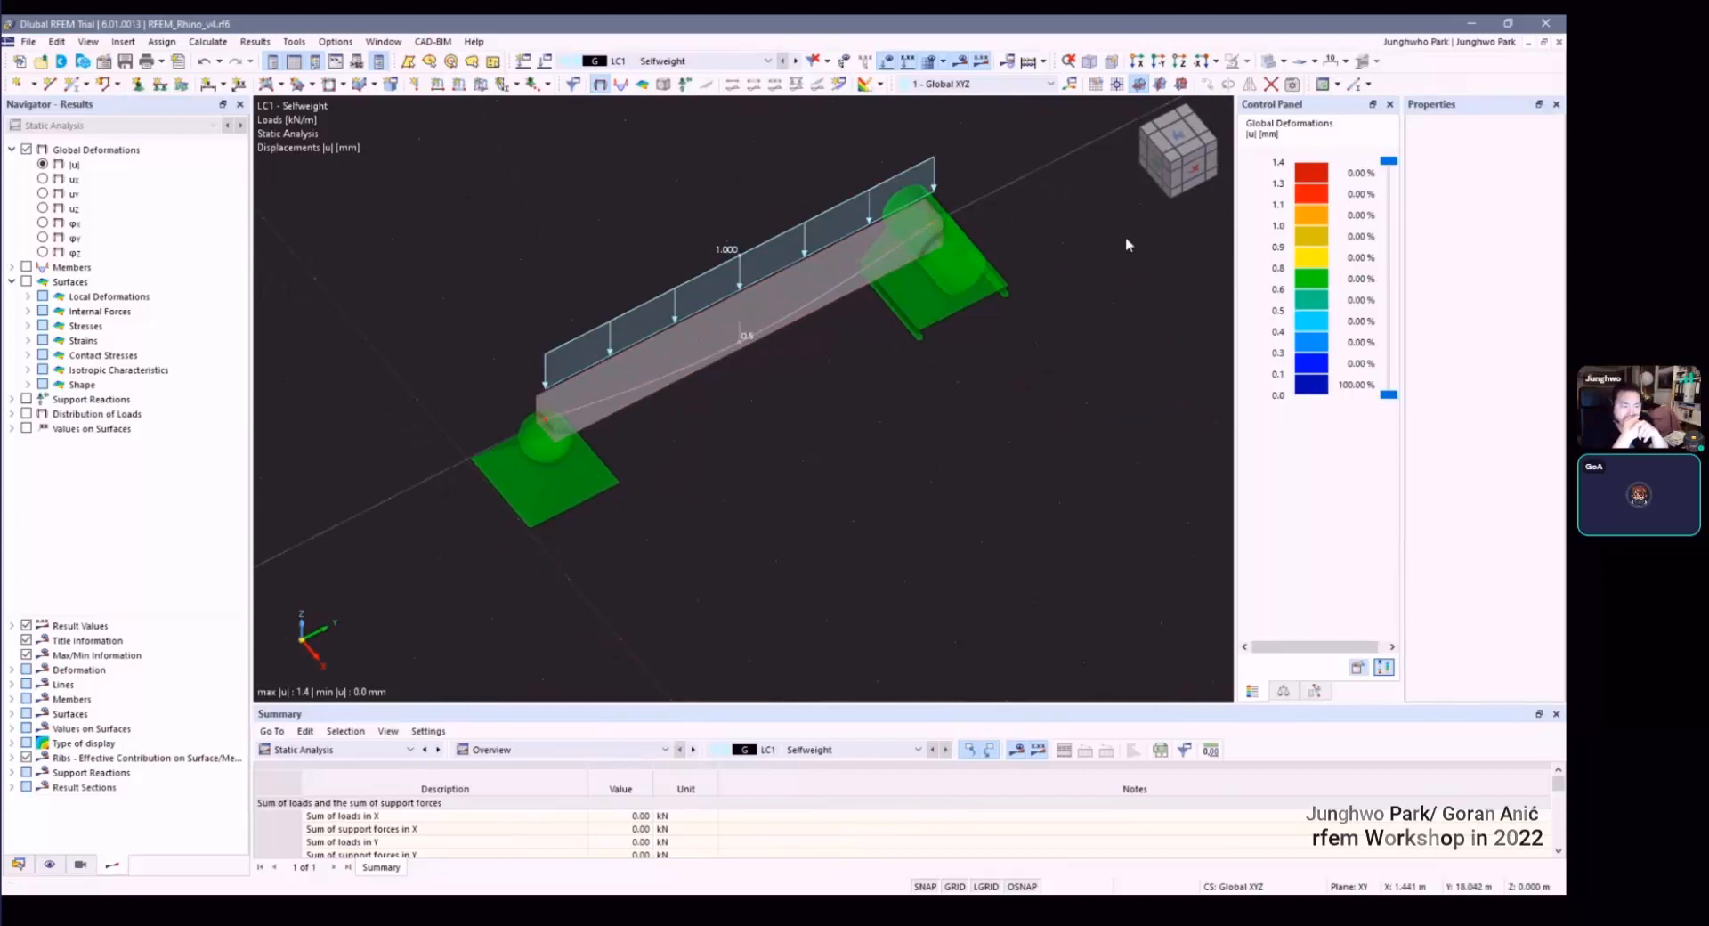
pyautogui.scroll(-4, 874, 404)
pyautogui.scroll(6, 908, 431)
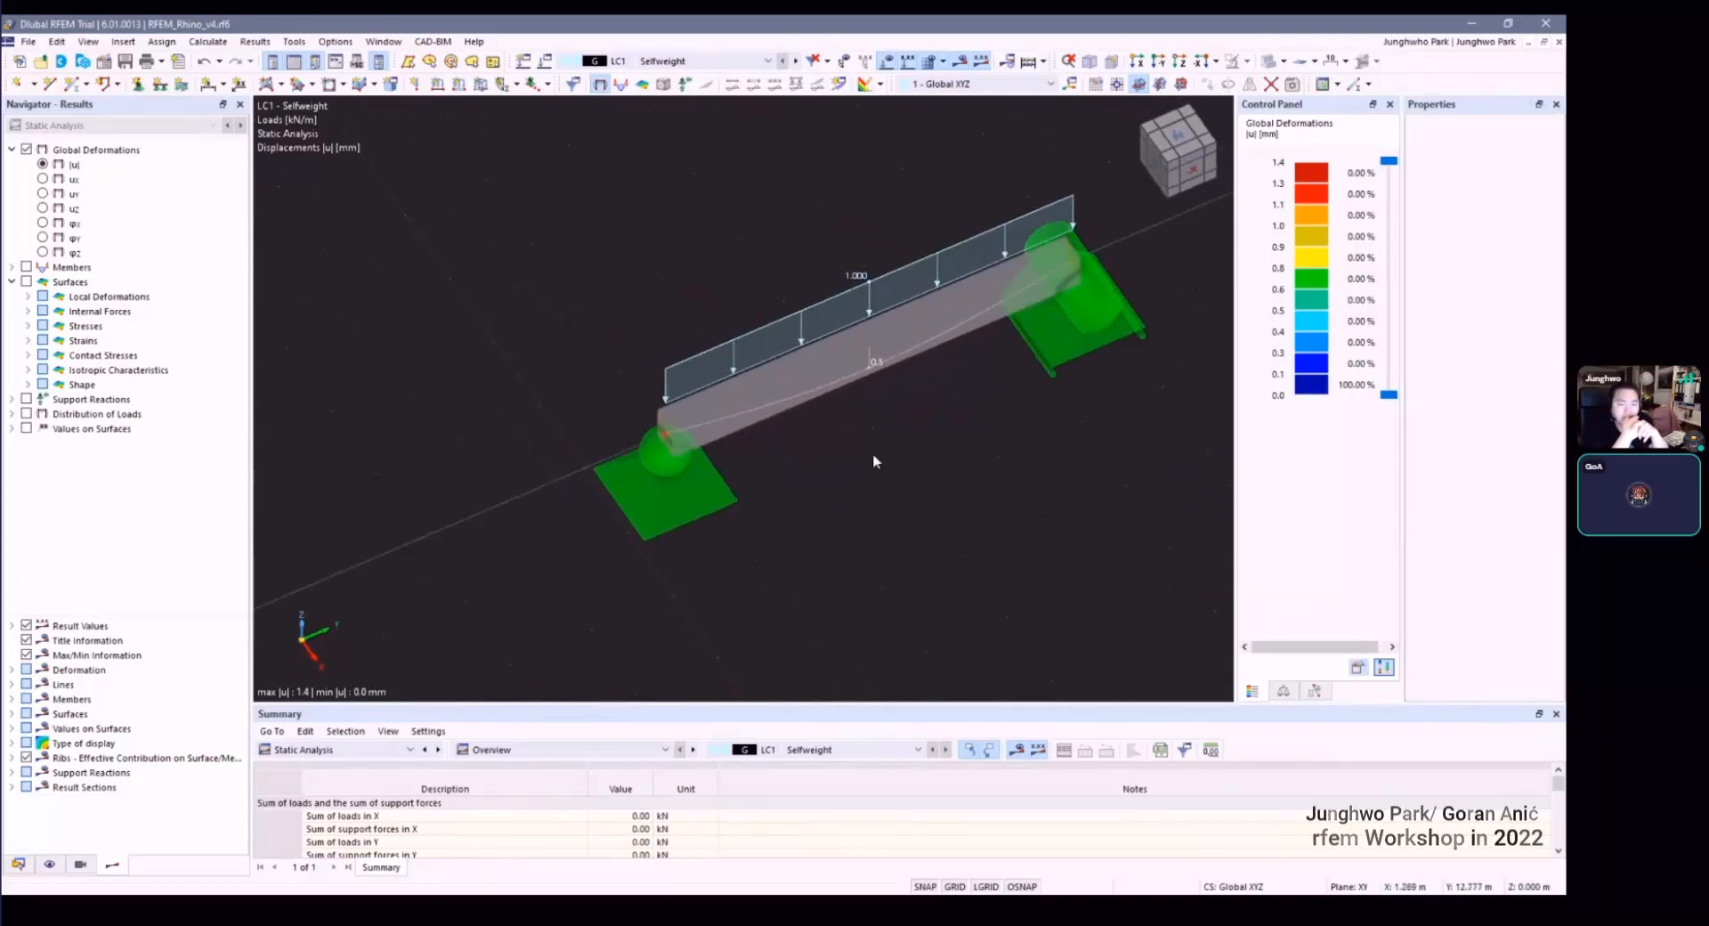
# Step: Show the global deformation component uZ for LC1 Selfweight and examine the beam's vertical displacement
pyautogui.scroll(-5, 840, 404)
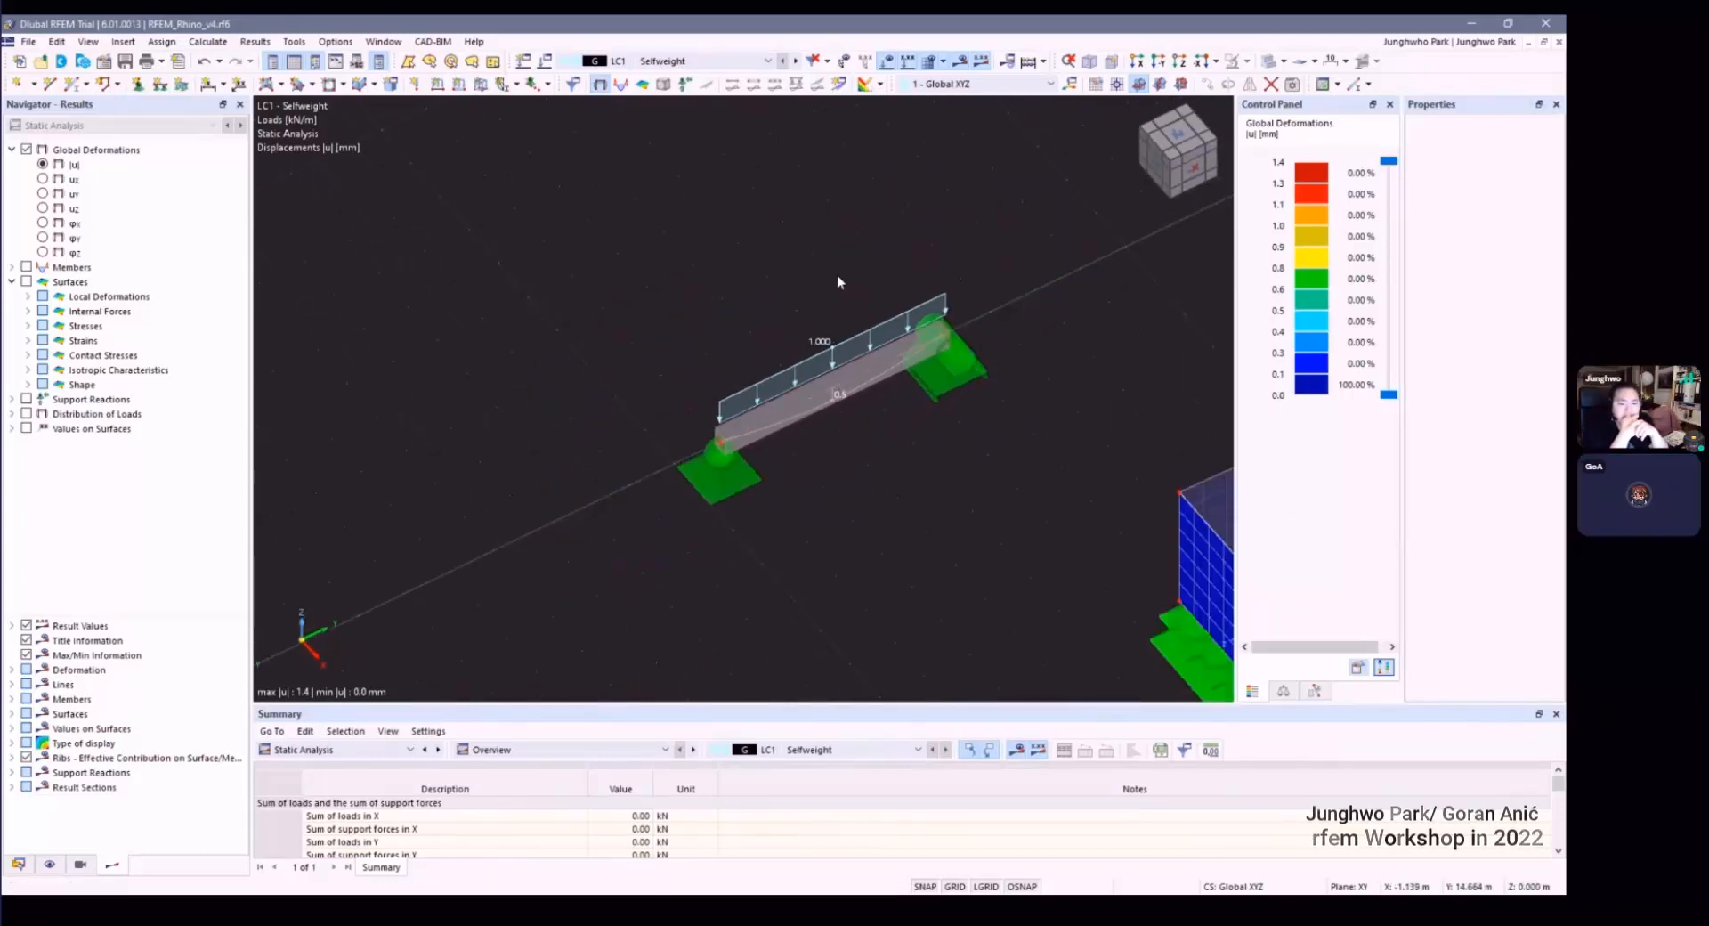
pyautogui.click(723, 67)
pyautogui.click(736, 67)
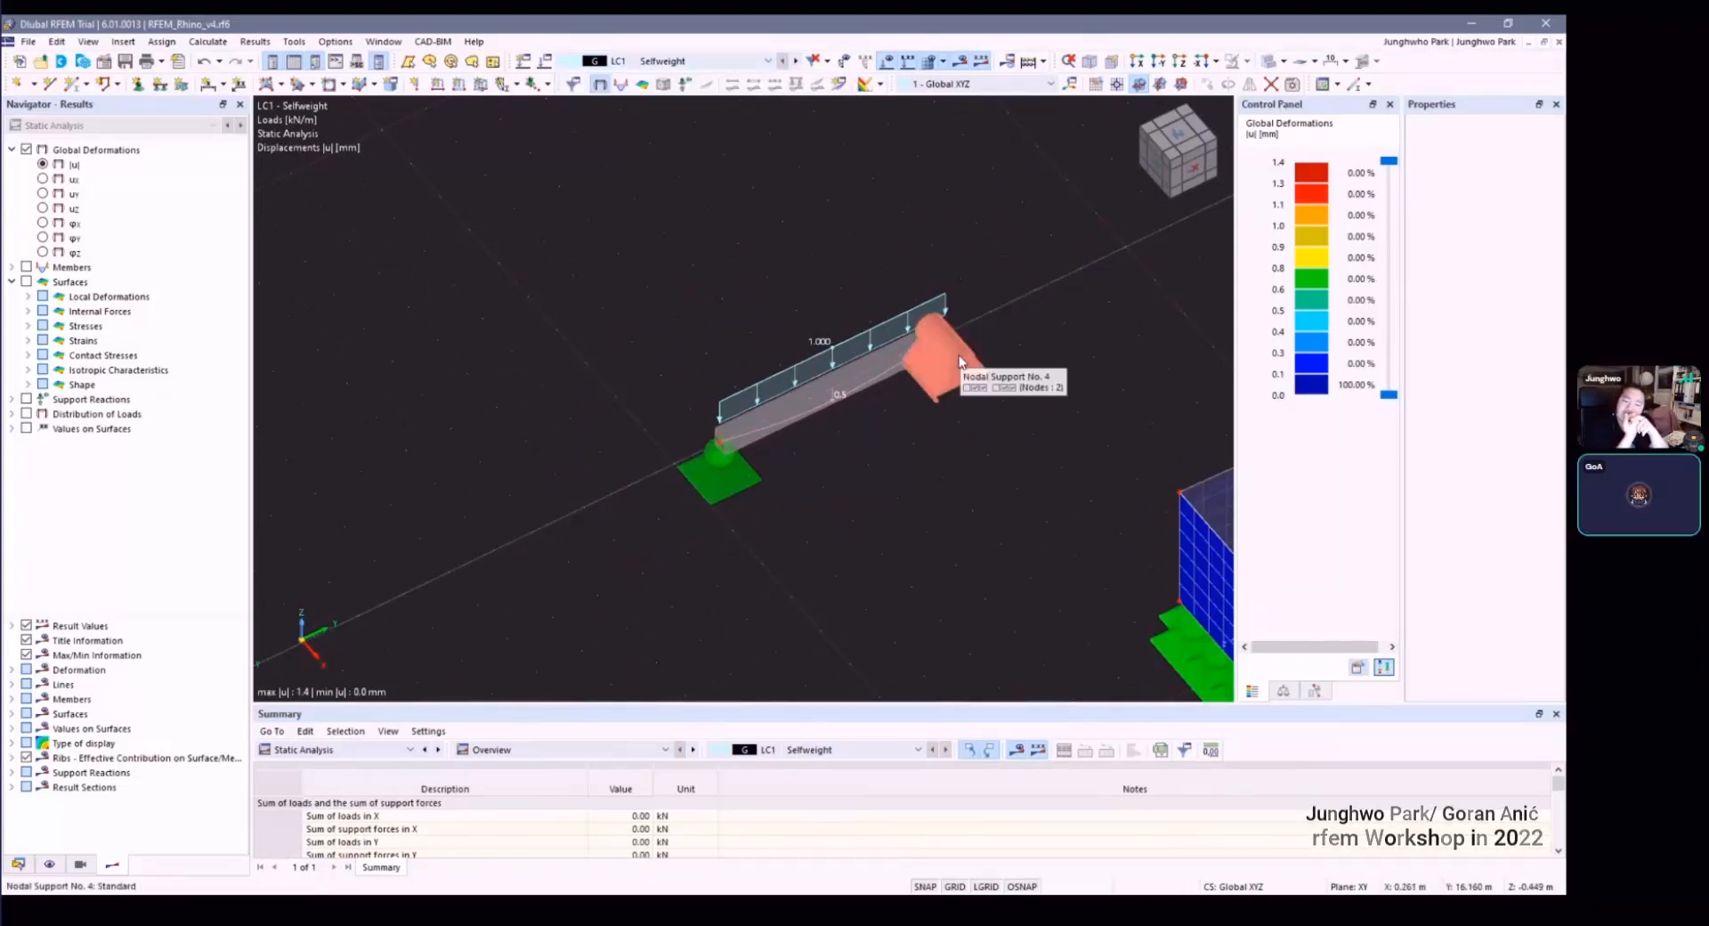
pyautogui.click(43, 207)
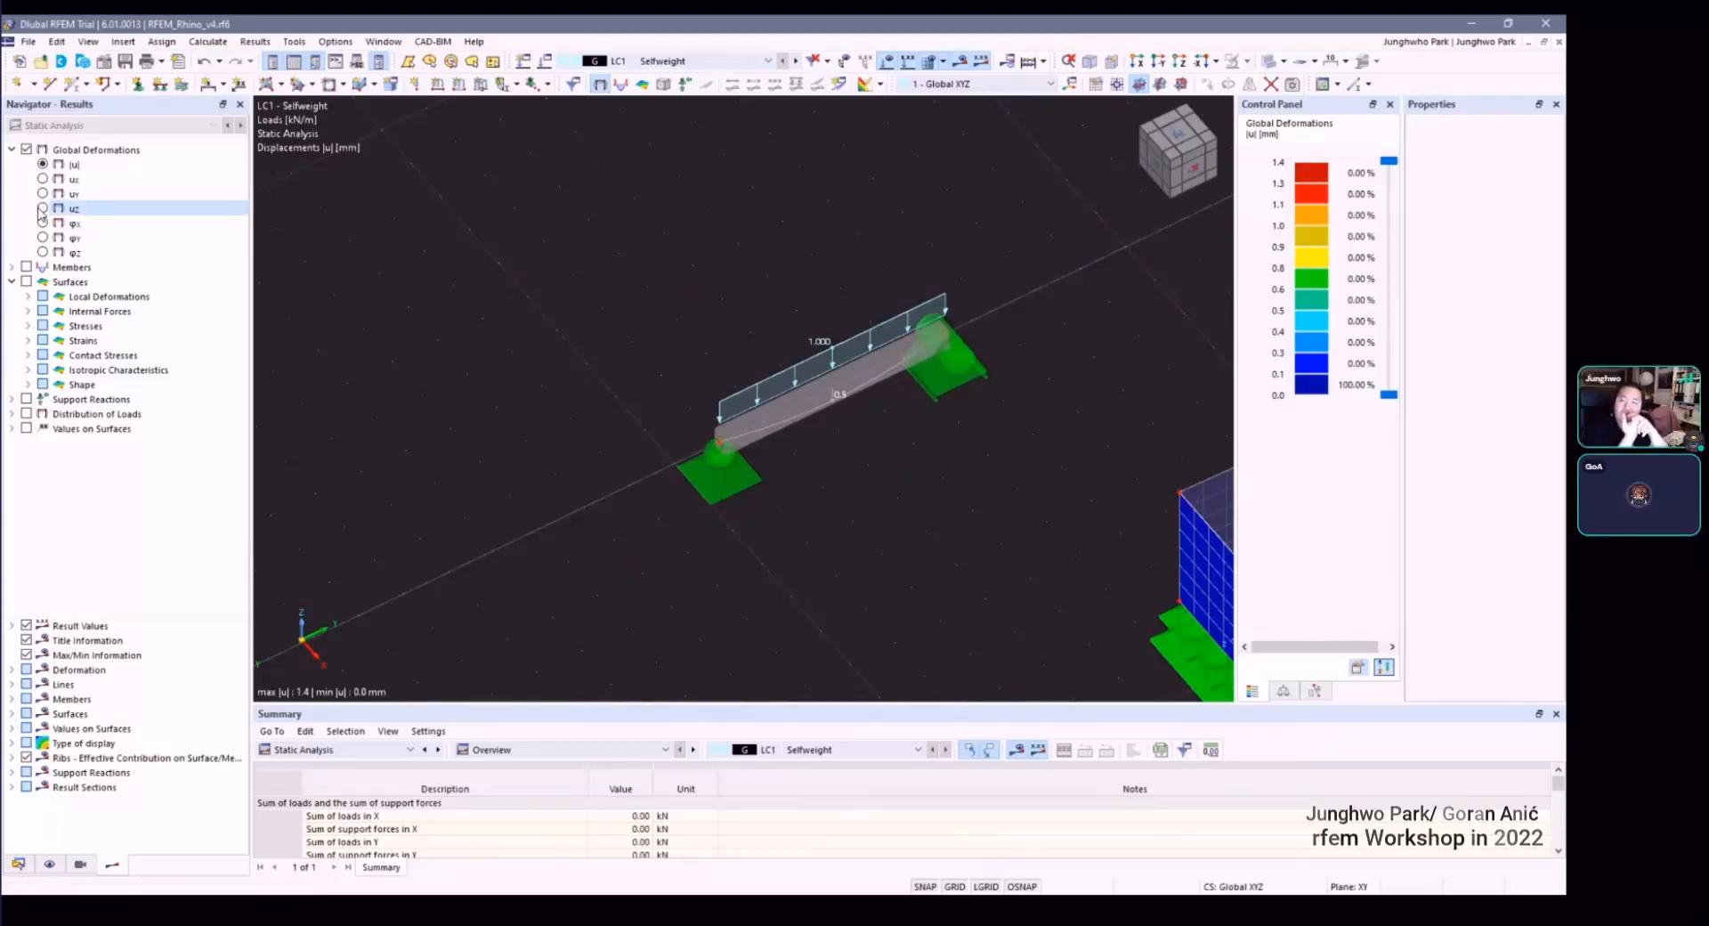
pyautogui.scroll(4, 821, 429)
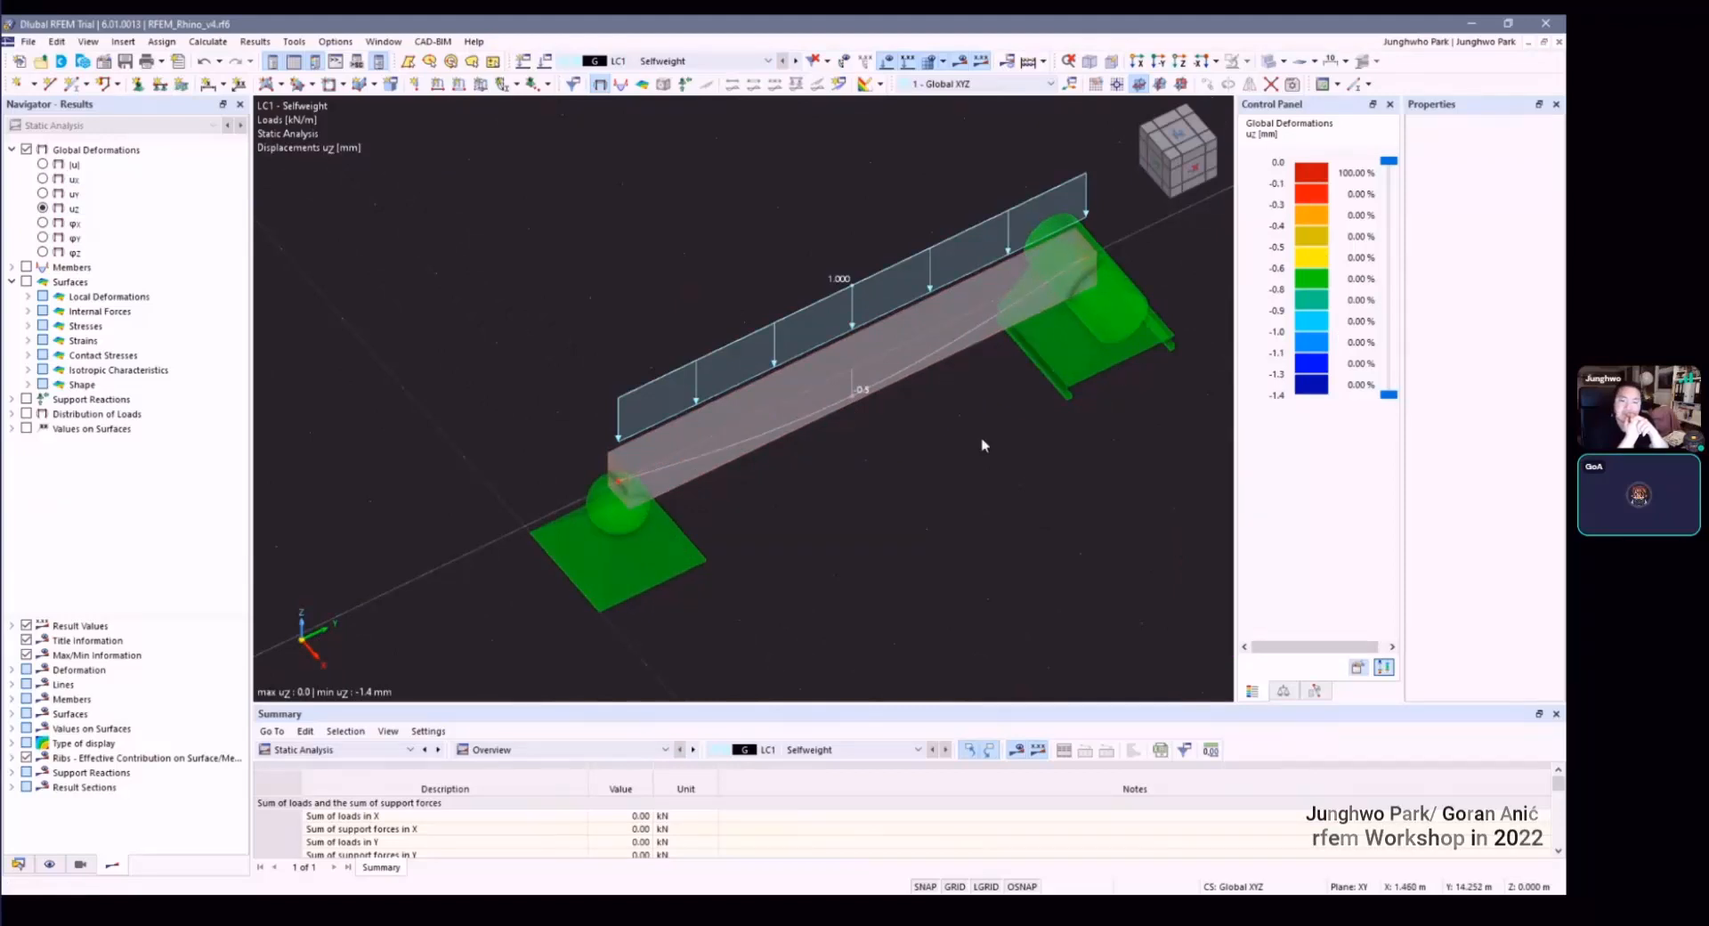
pyautogui.scroll(2, 882, 391)
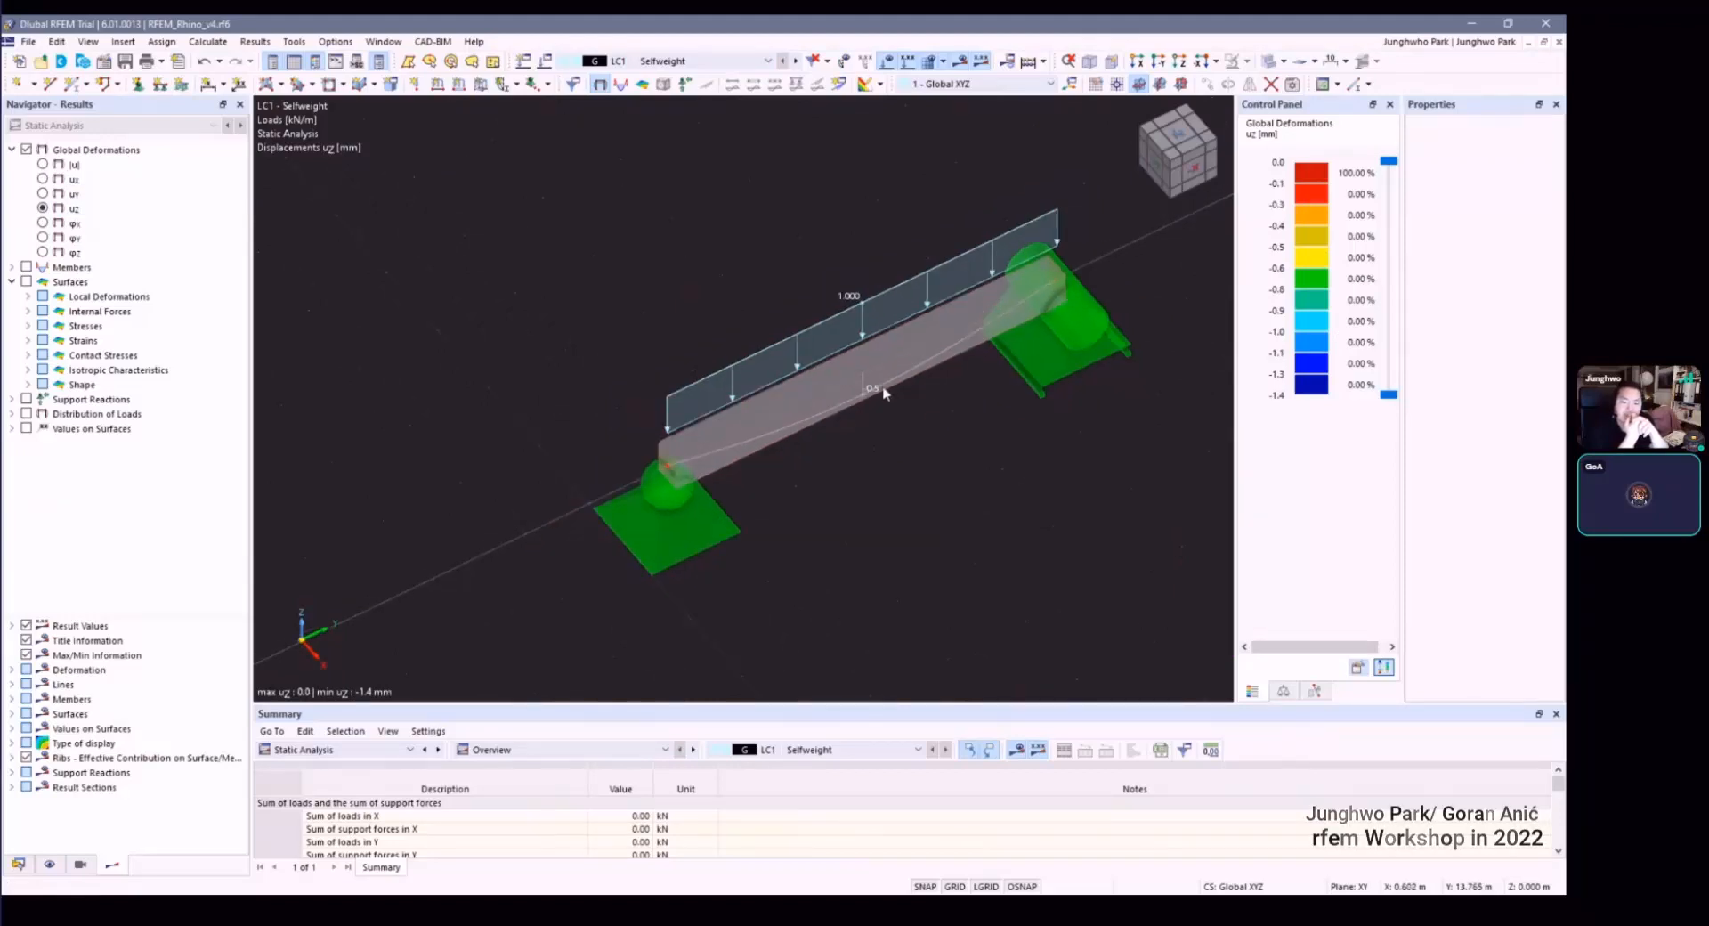
# Step: Examine the beam's uZ deflection curve in wireframe display and restore the transparent solid rendering
pyautogui.click(1275, 66)
pyautogui.moveTo(920, 379); pyautogui.dragTo(862, 325, button='middle')
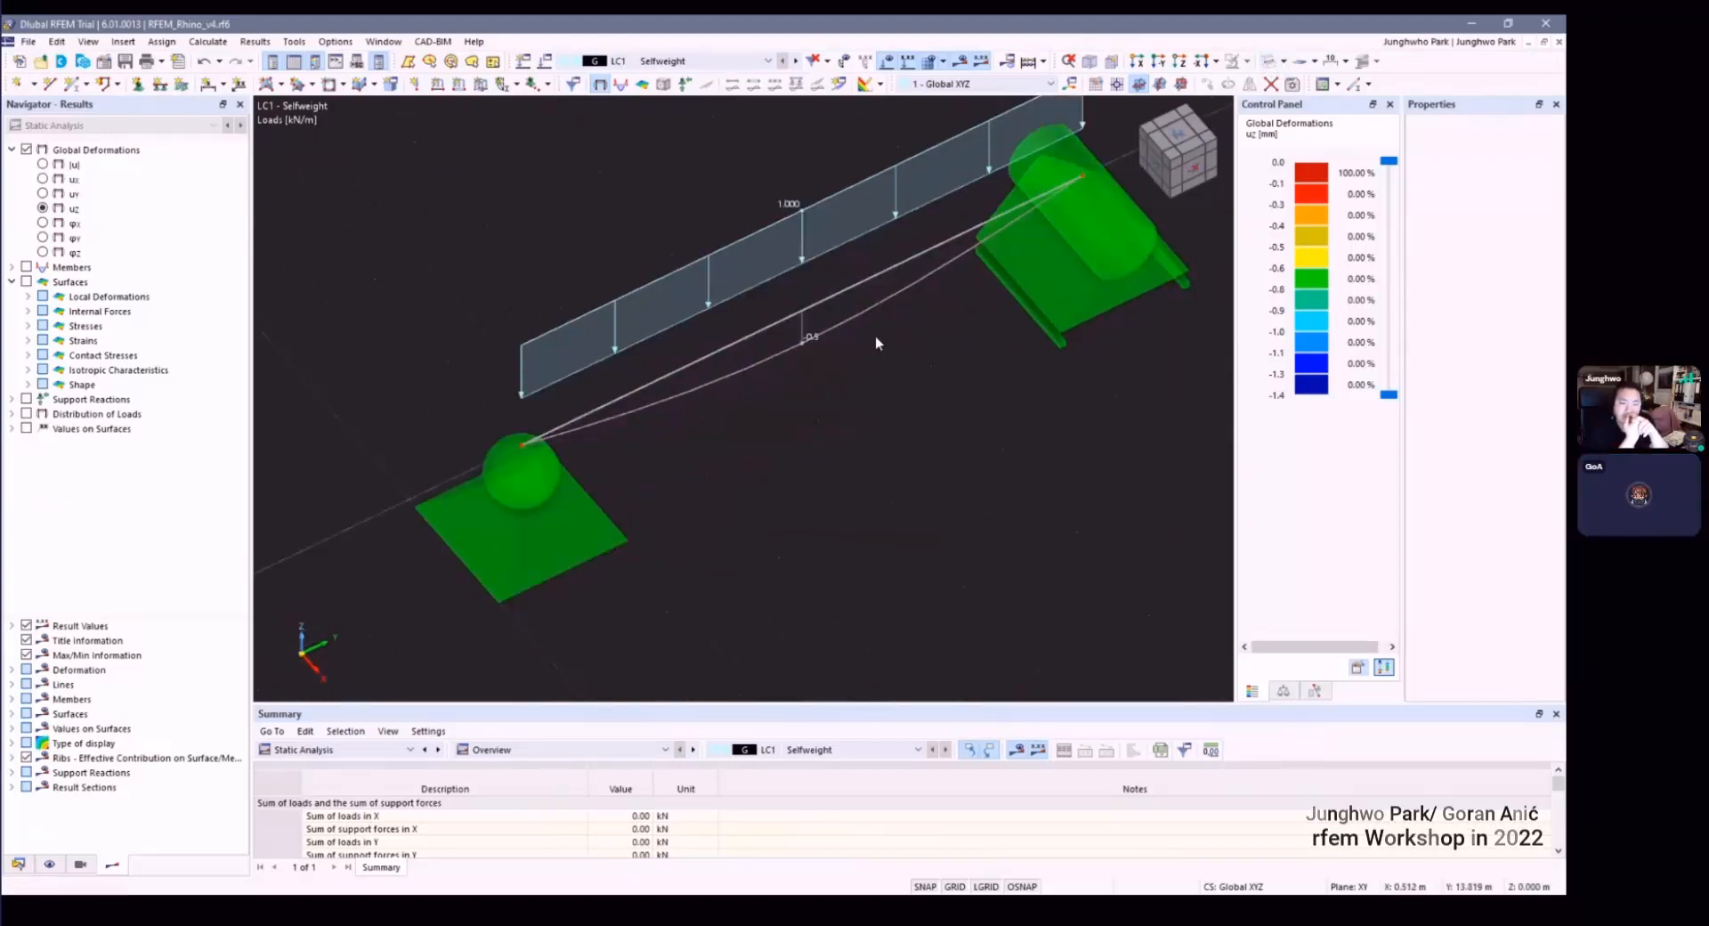
pyautogui.scroll(-2, 921, 360)
pyautogui.moveTo(876, 386)
pyautogui.keyDown('ctrl'); pyautogui.mouseDown(button='middle')
pyautogui.moveTo(809, 403)
pyautogui.moveTo(856, 396)
pyautogui.mouseUp(button='middle'); pyautogui.keyUp('ctrl')
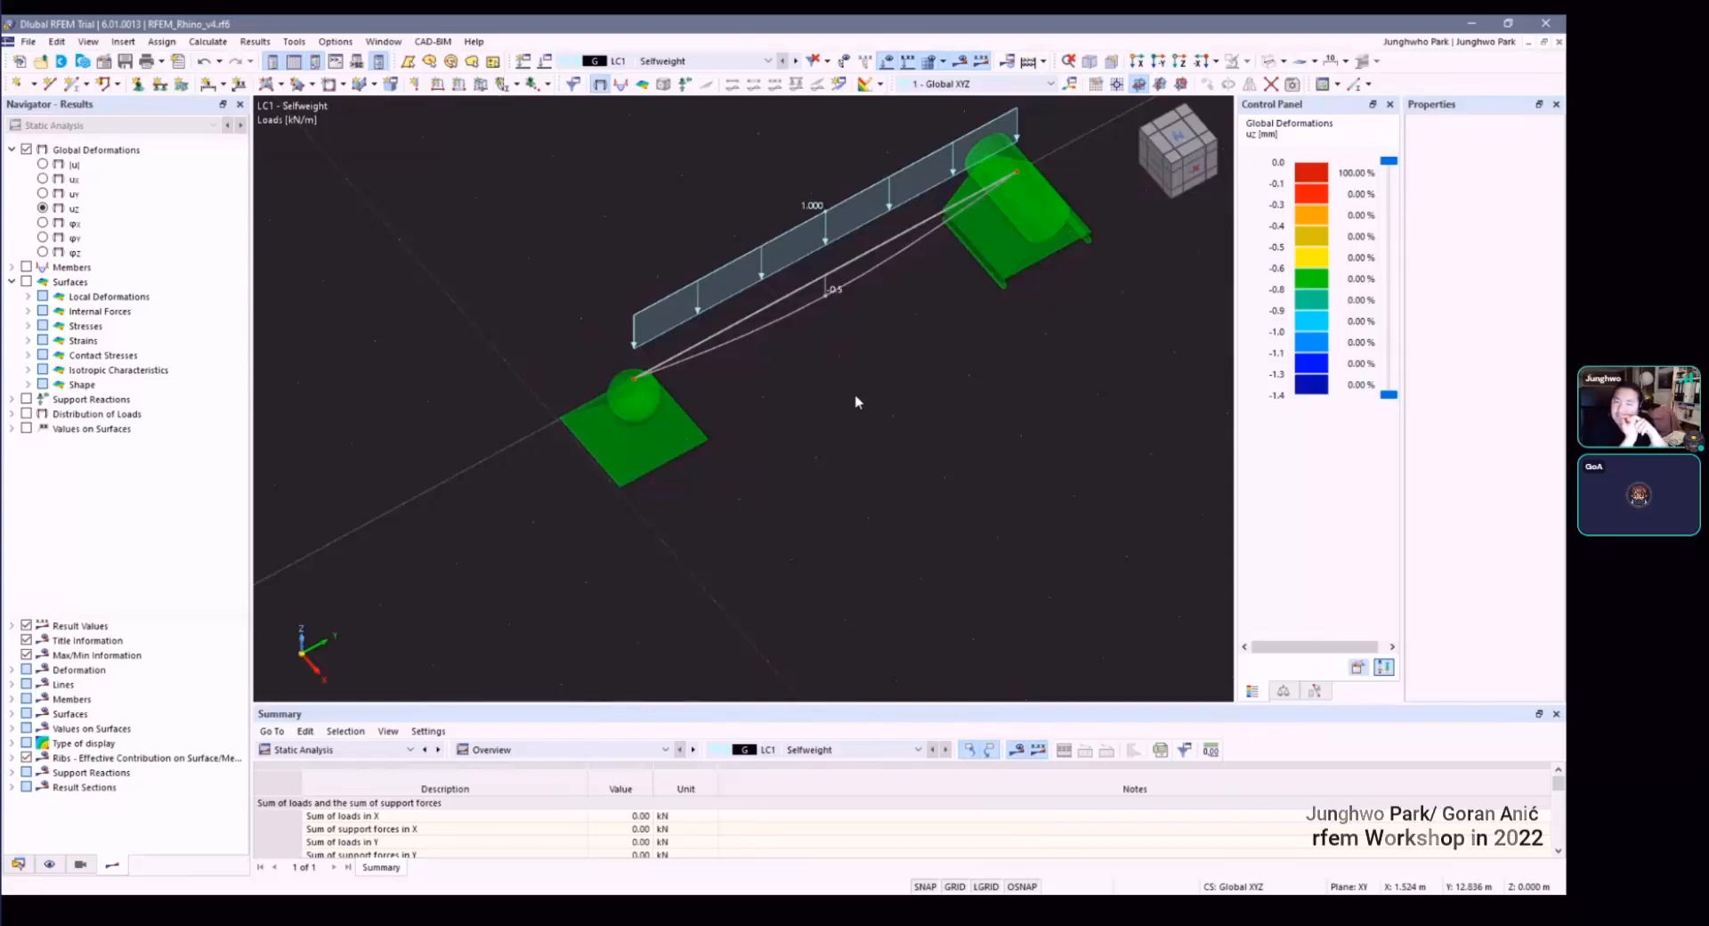
pyautogui.scroll(-4, 810, 306)
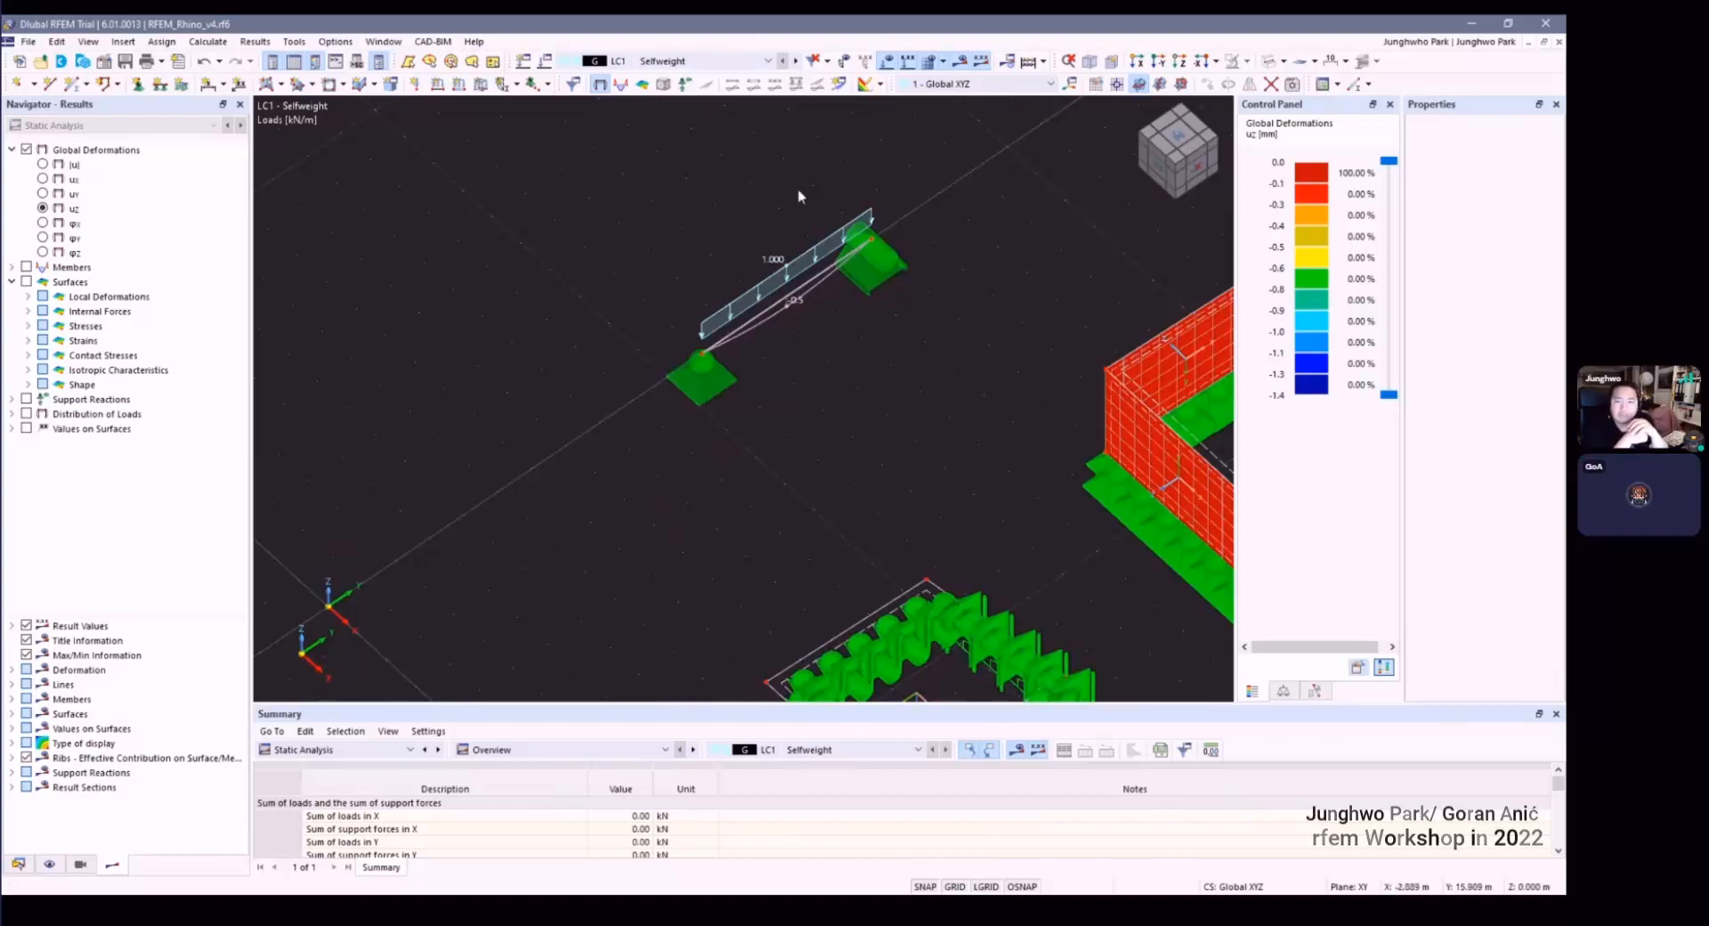
pyautogui.moveTo(818, 238); pyautogui.dragTo(744, 142, button='middle')
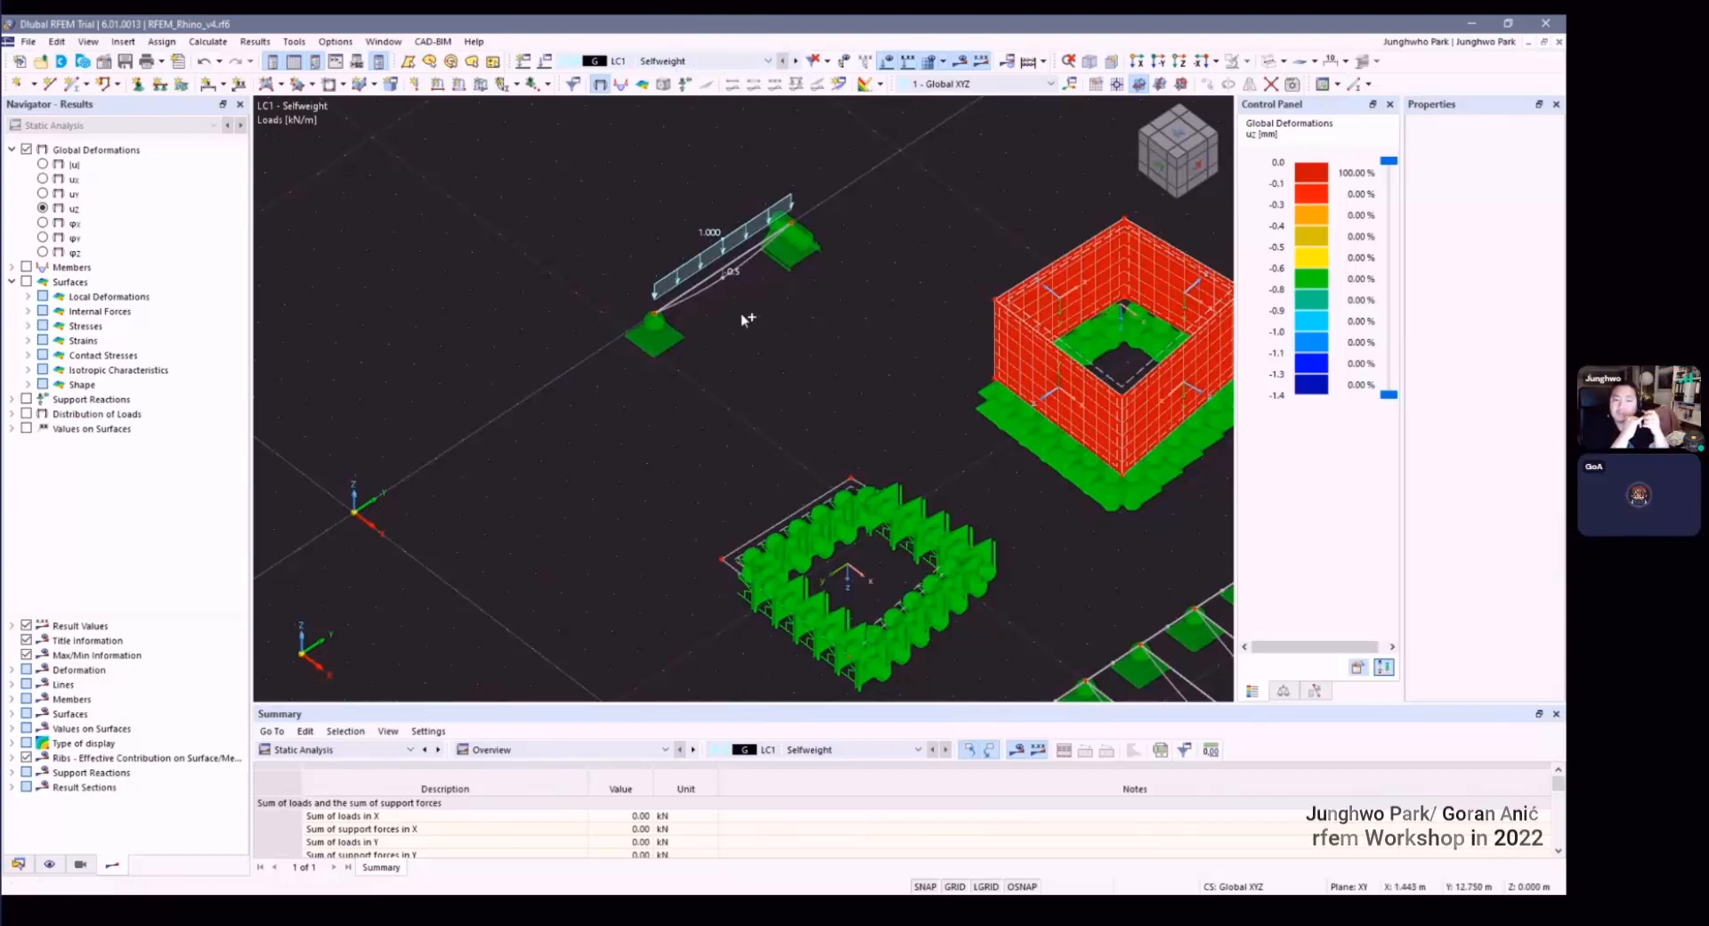
pyautogui.scroll(2, 748, 320)
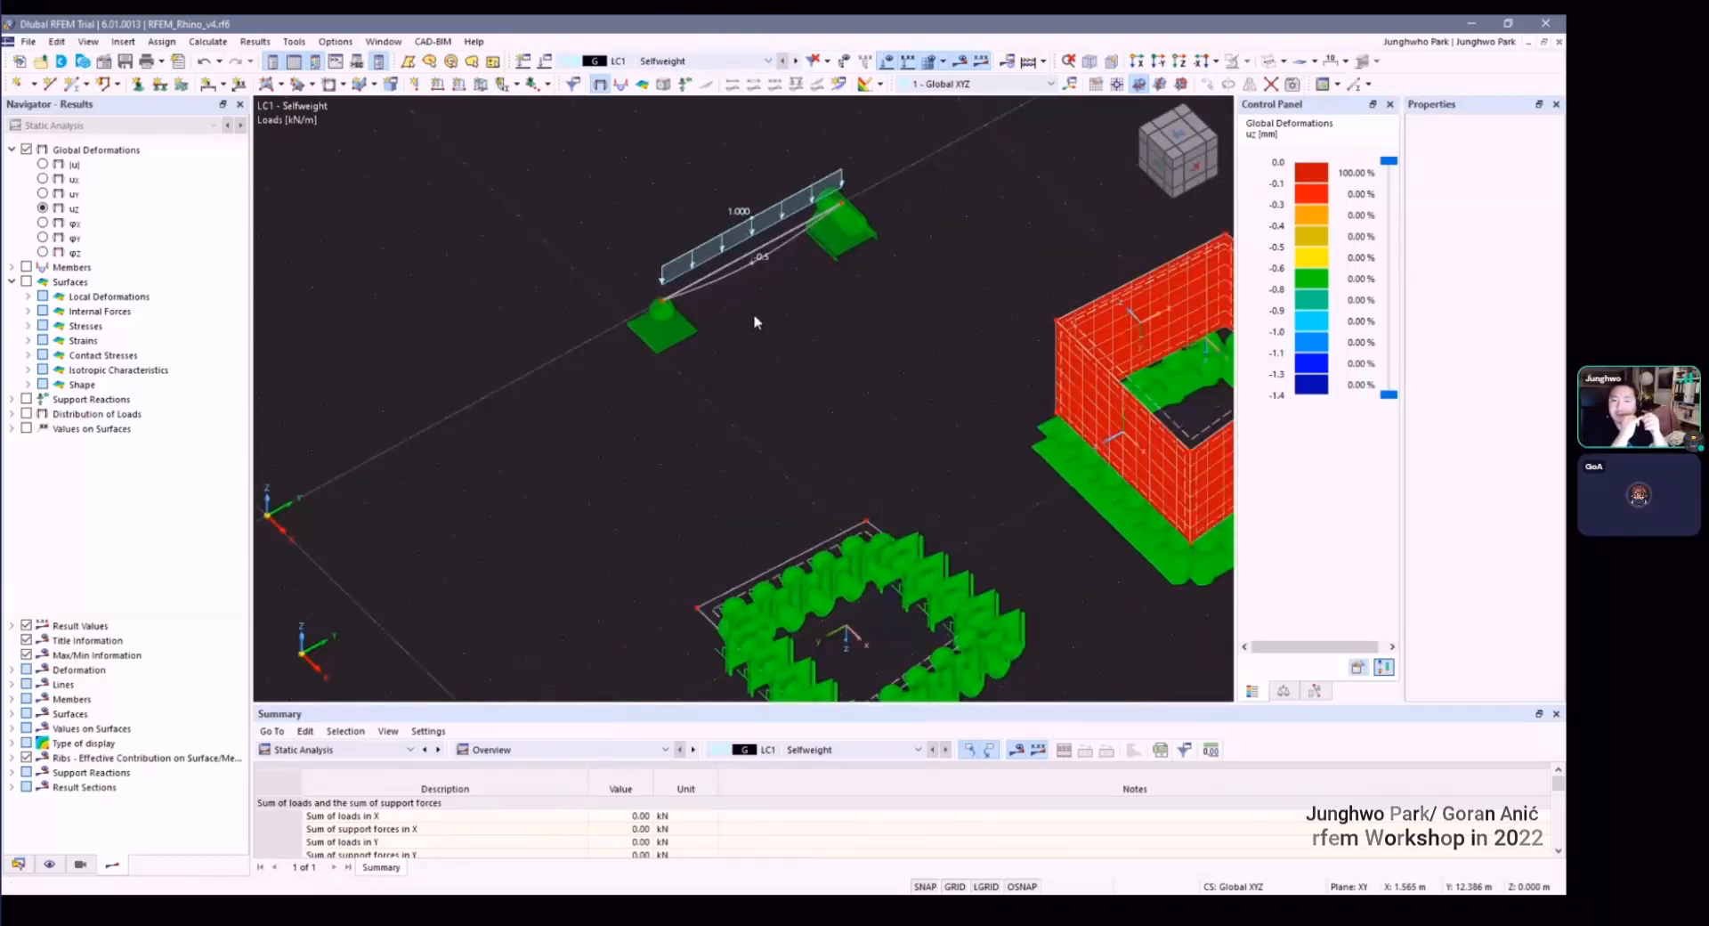
pyautogui.moveTo(861, 109); pyautogui.dragTo(857, 137, button='middle')
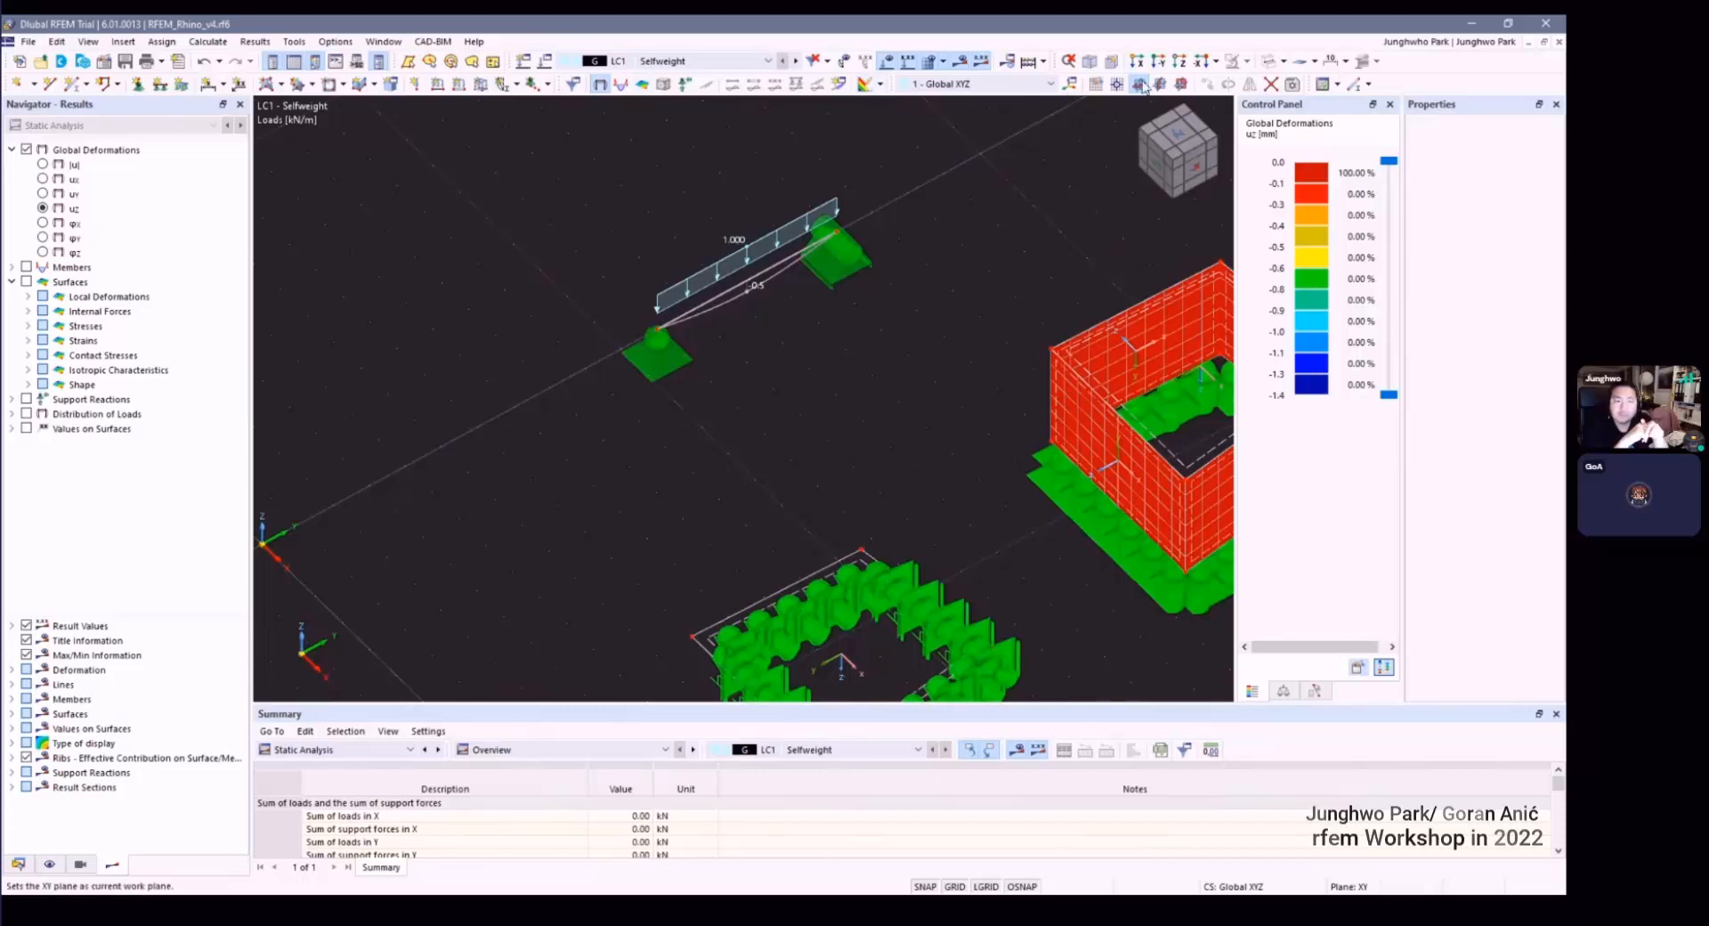
pyautogui.click(1269, 63)
pyautogui.click(1268, 64)
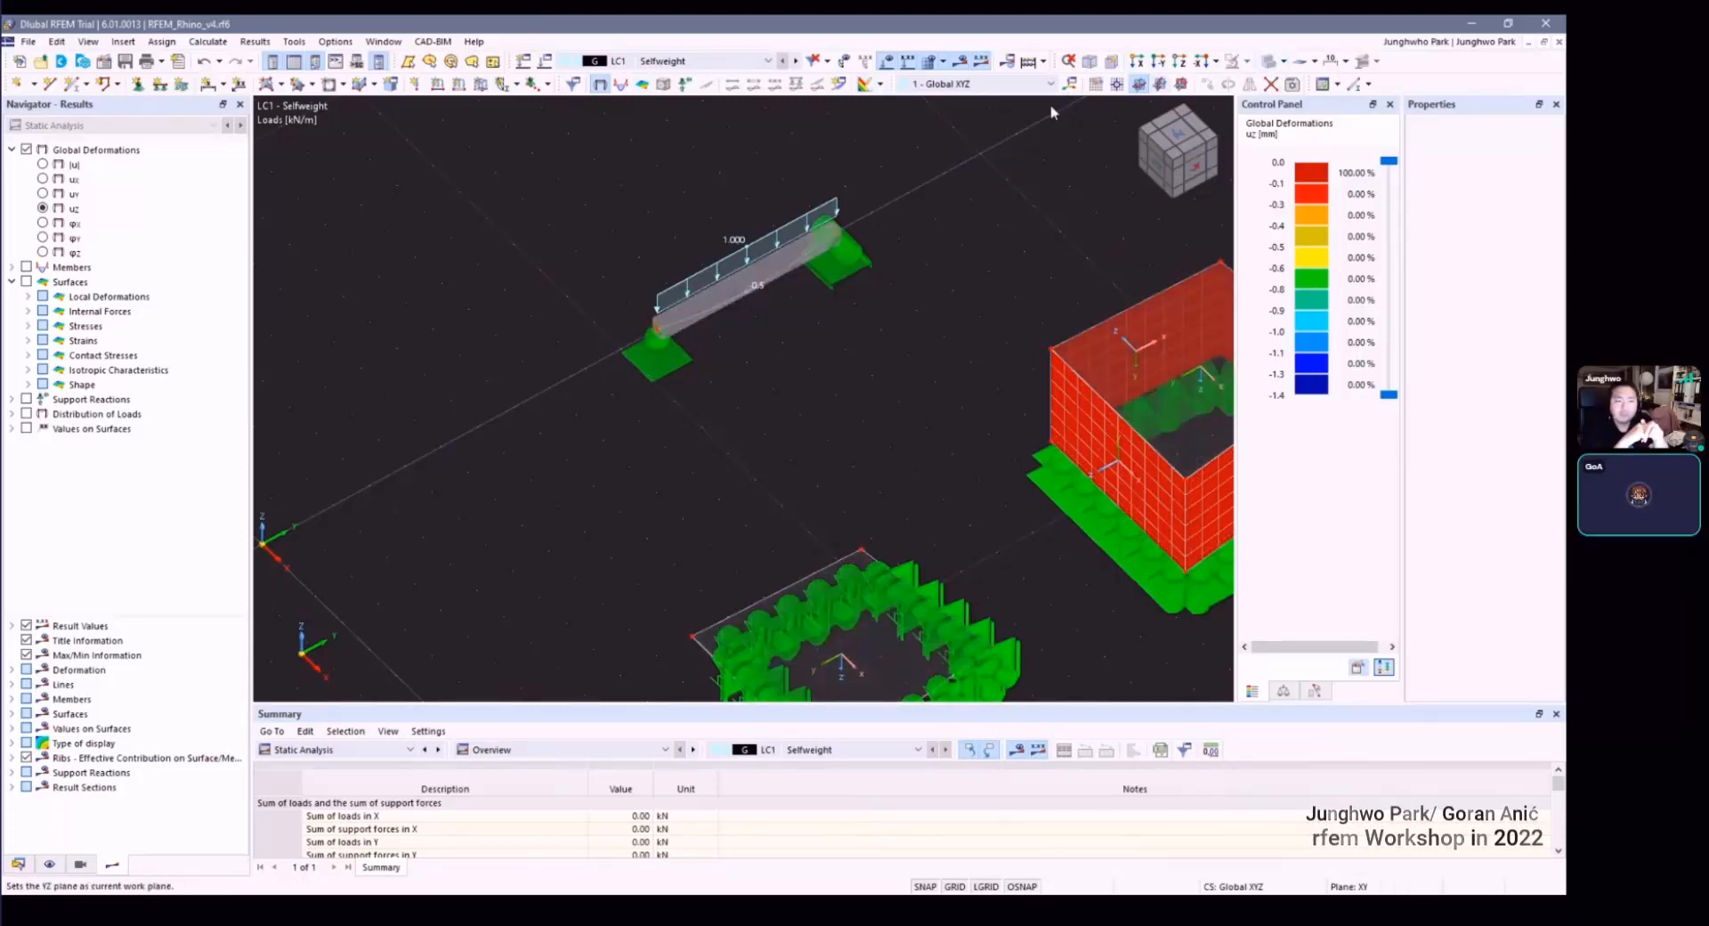
pyautogui.scroll(2, 862, 147)
pyautogui.keyDown('ctrl'); pyautogui.moveTo(862, 147); pyautogui.dragTo(824, 147, button='middle'); pyautogui.keyUp('ctrl')
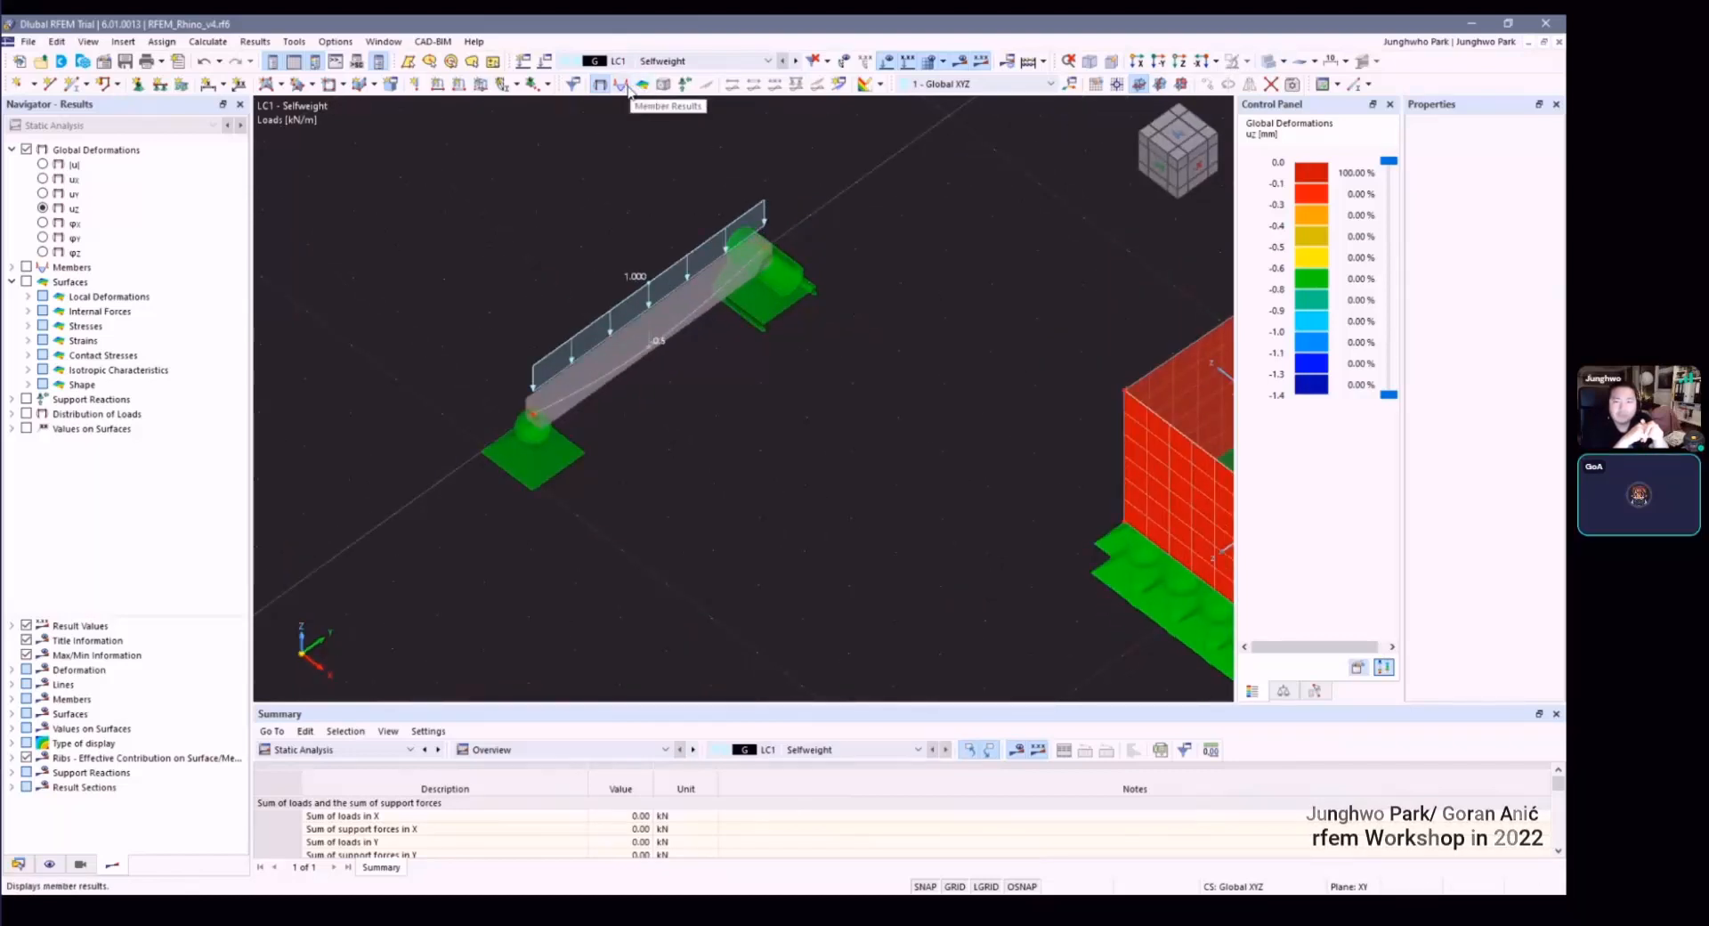
# Step: Switch the LC1 results from global deformations to member results and on to surface results
pyautogui.click(628, 88)
pyautogui.click(641, 85)
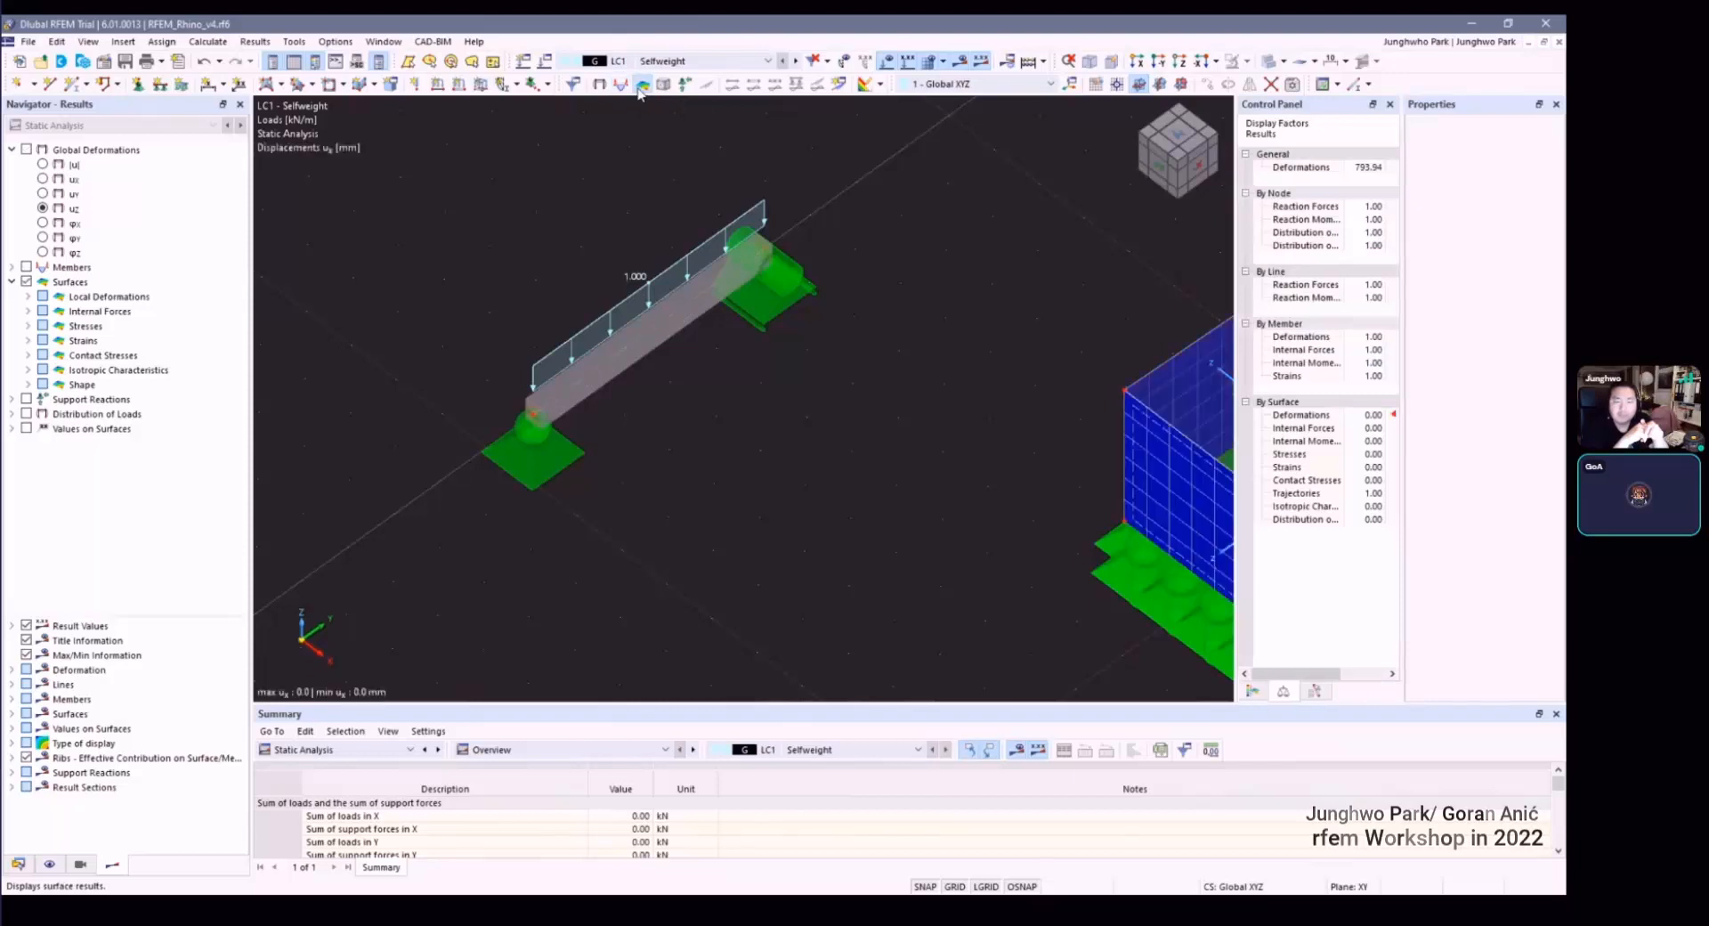
pyautogui.keyDown('ctrl'); pyautogui.moveTo(661, 256); pyautogui.dragTo(617, 243, button='middle'); pyautogui.keyUp('ctrl')
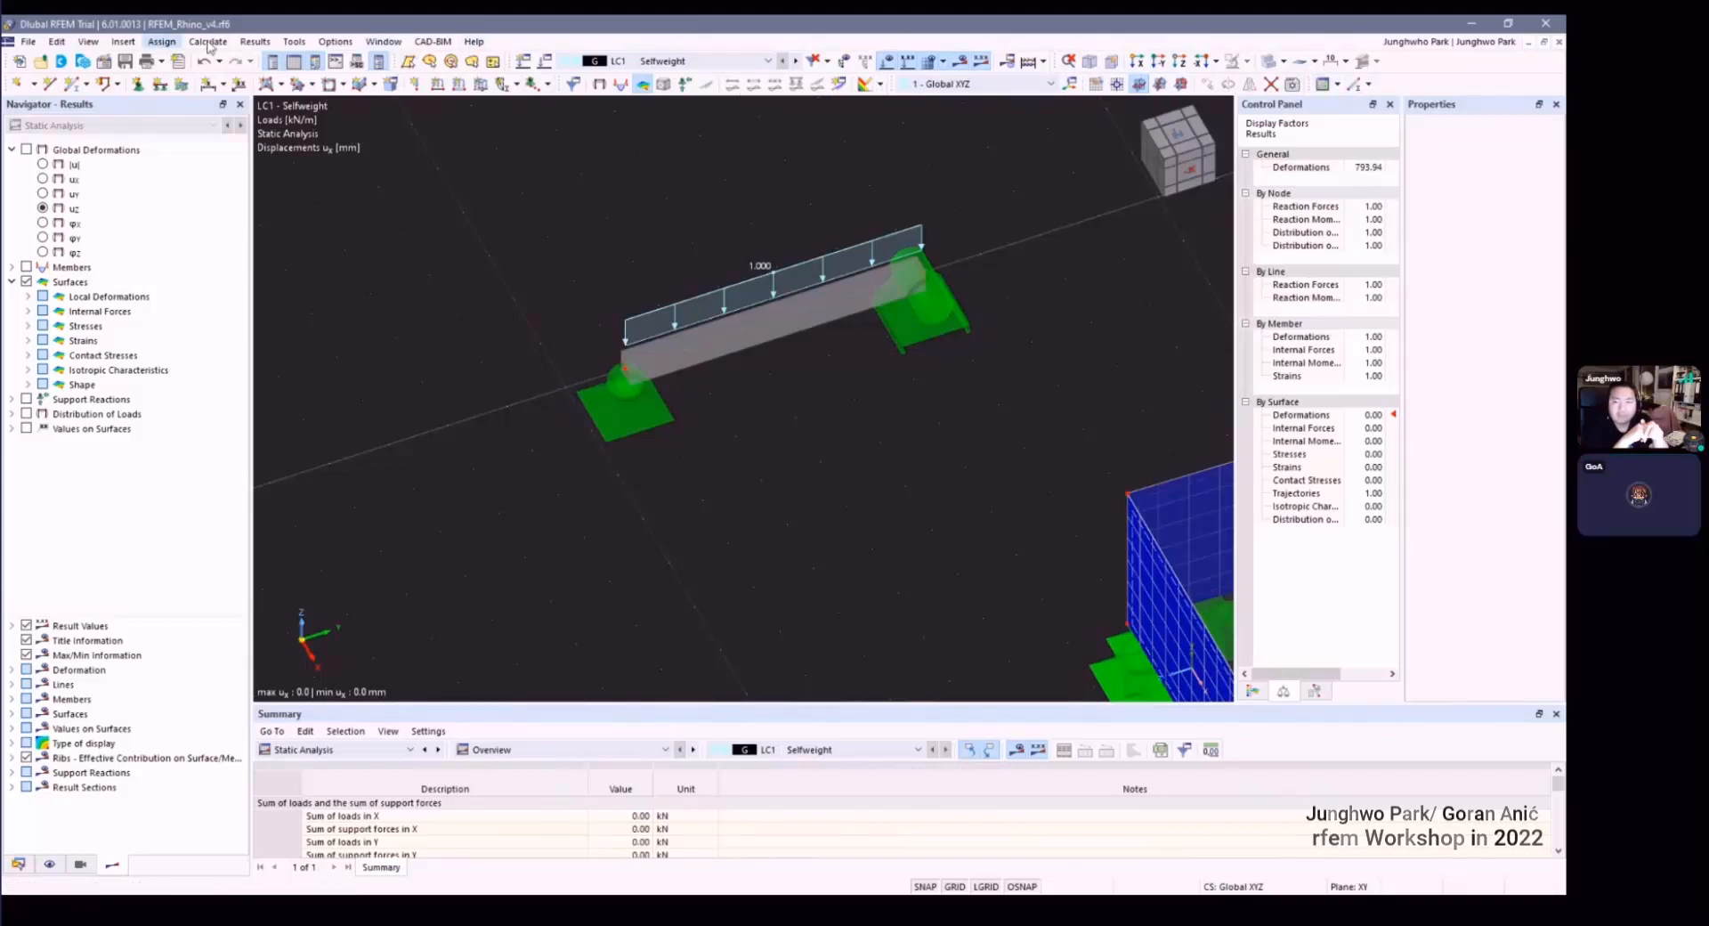
# Step: Look through the result display options and show the member forces N together with the surface displacements
pyautogui.click(88, 42)
pyautogui.moveTo(88, 42)
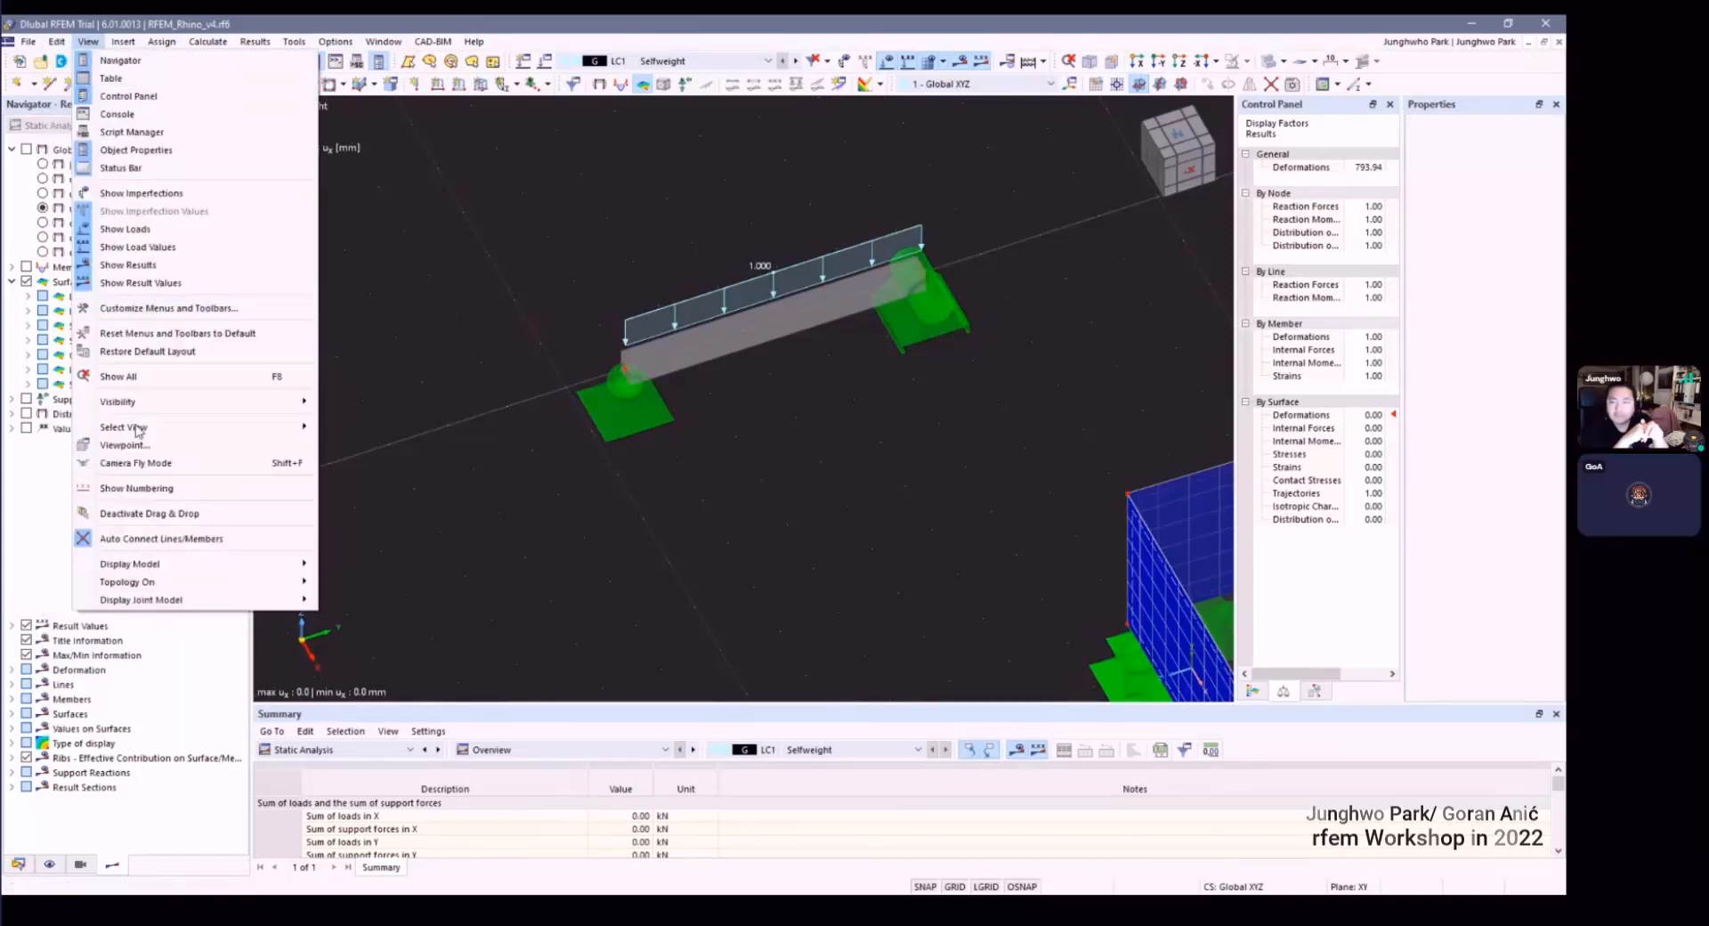
pyautogui.press('Escape')
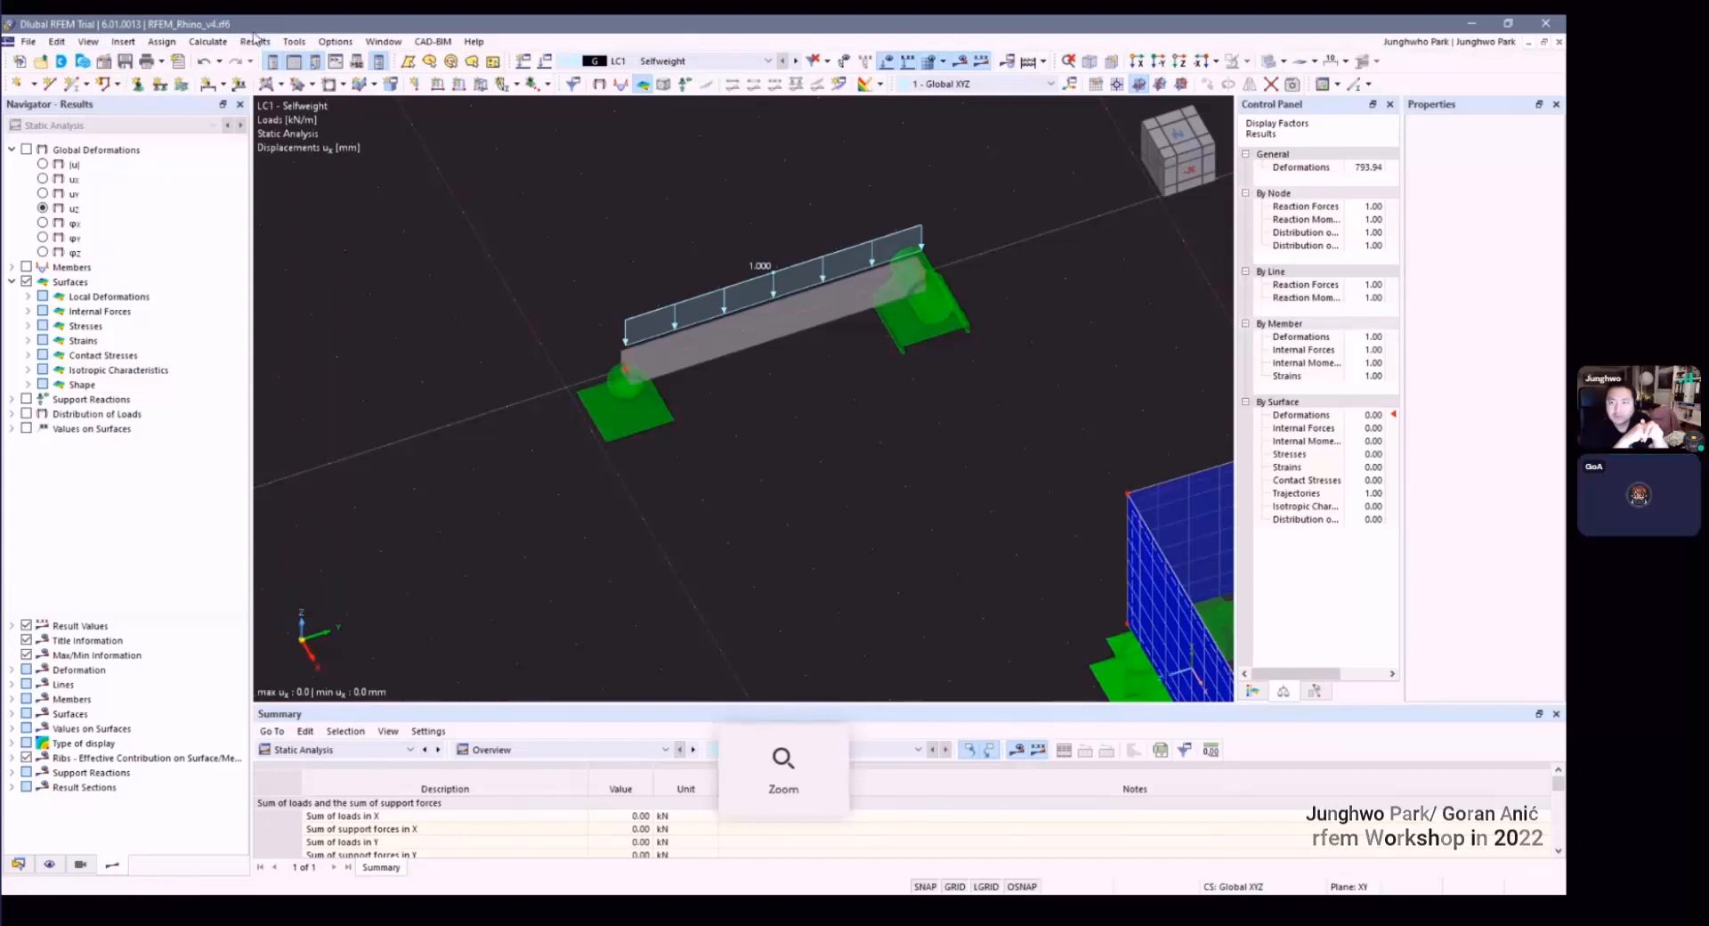
pyautogui.click(254, 41)
pyautogui.moveTo(463, 297)
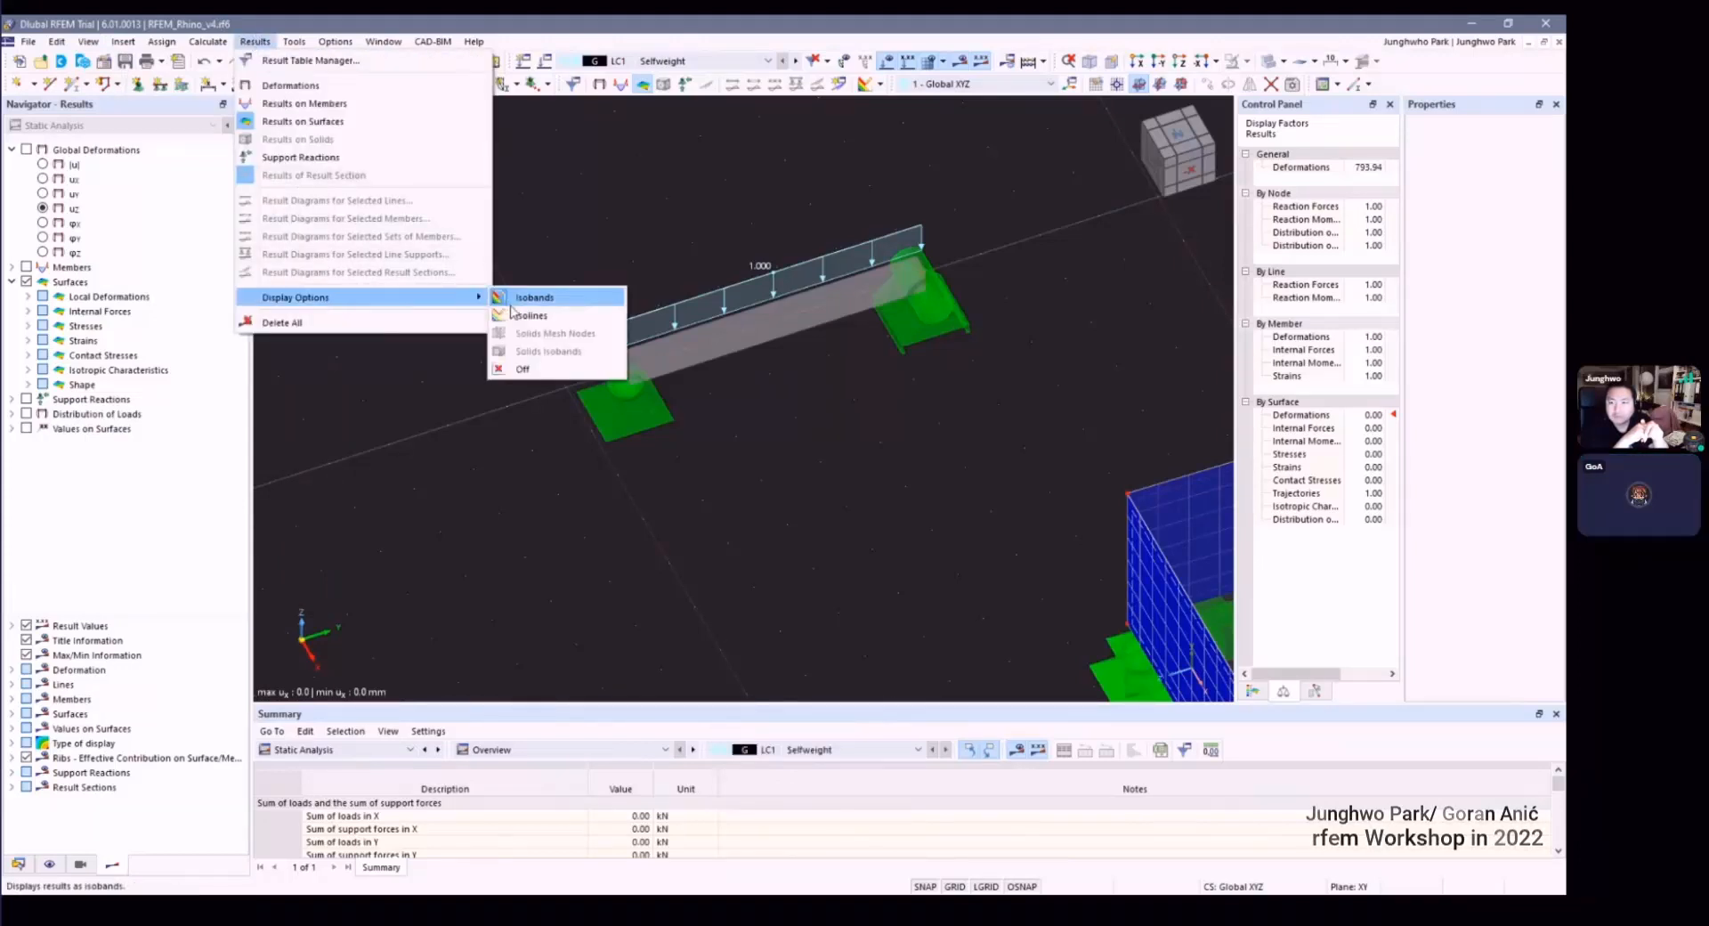
pyautogui.click(332, 120)
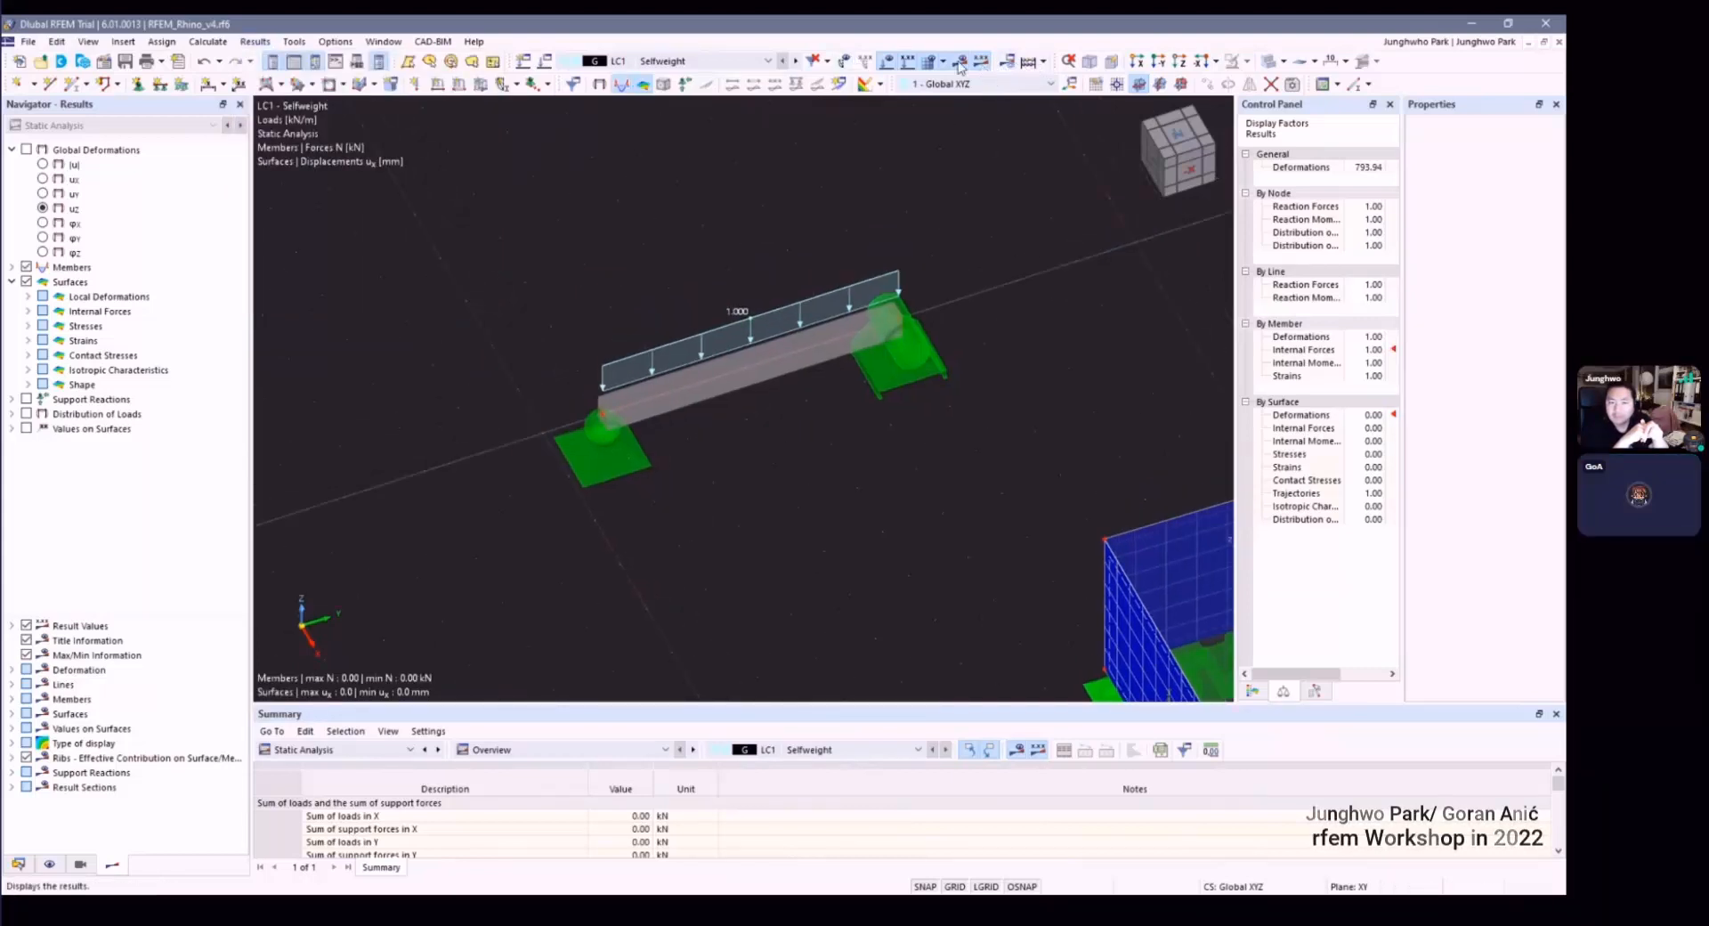
pyautogui.keyDown('ctrl'); pyautogui.moveTo(862, 167); pyautogui.dragTo(864, 157, button='middle'); pyautogui.keyUp('ctrl')
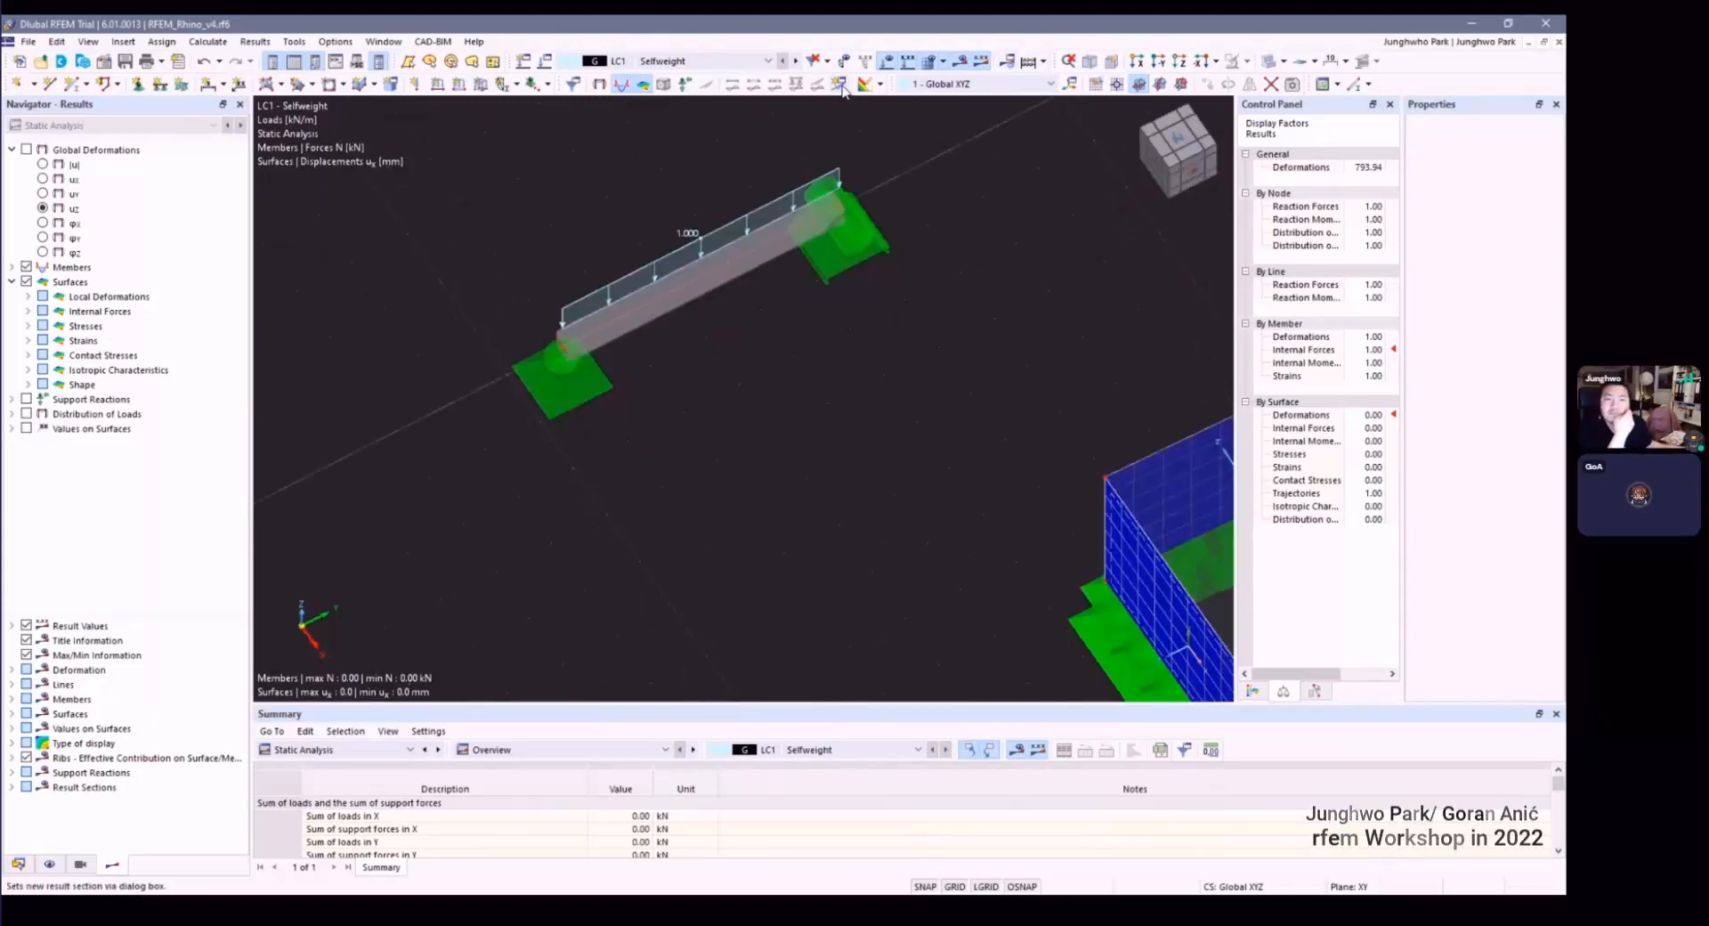
pyautogui.click(879, 84)
pyautogui.click(879, 85)
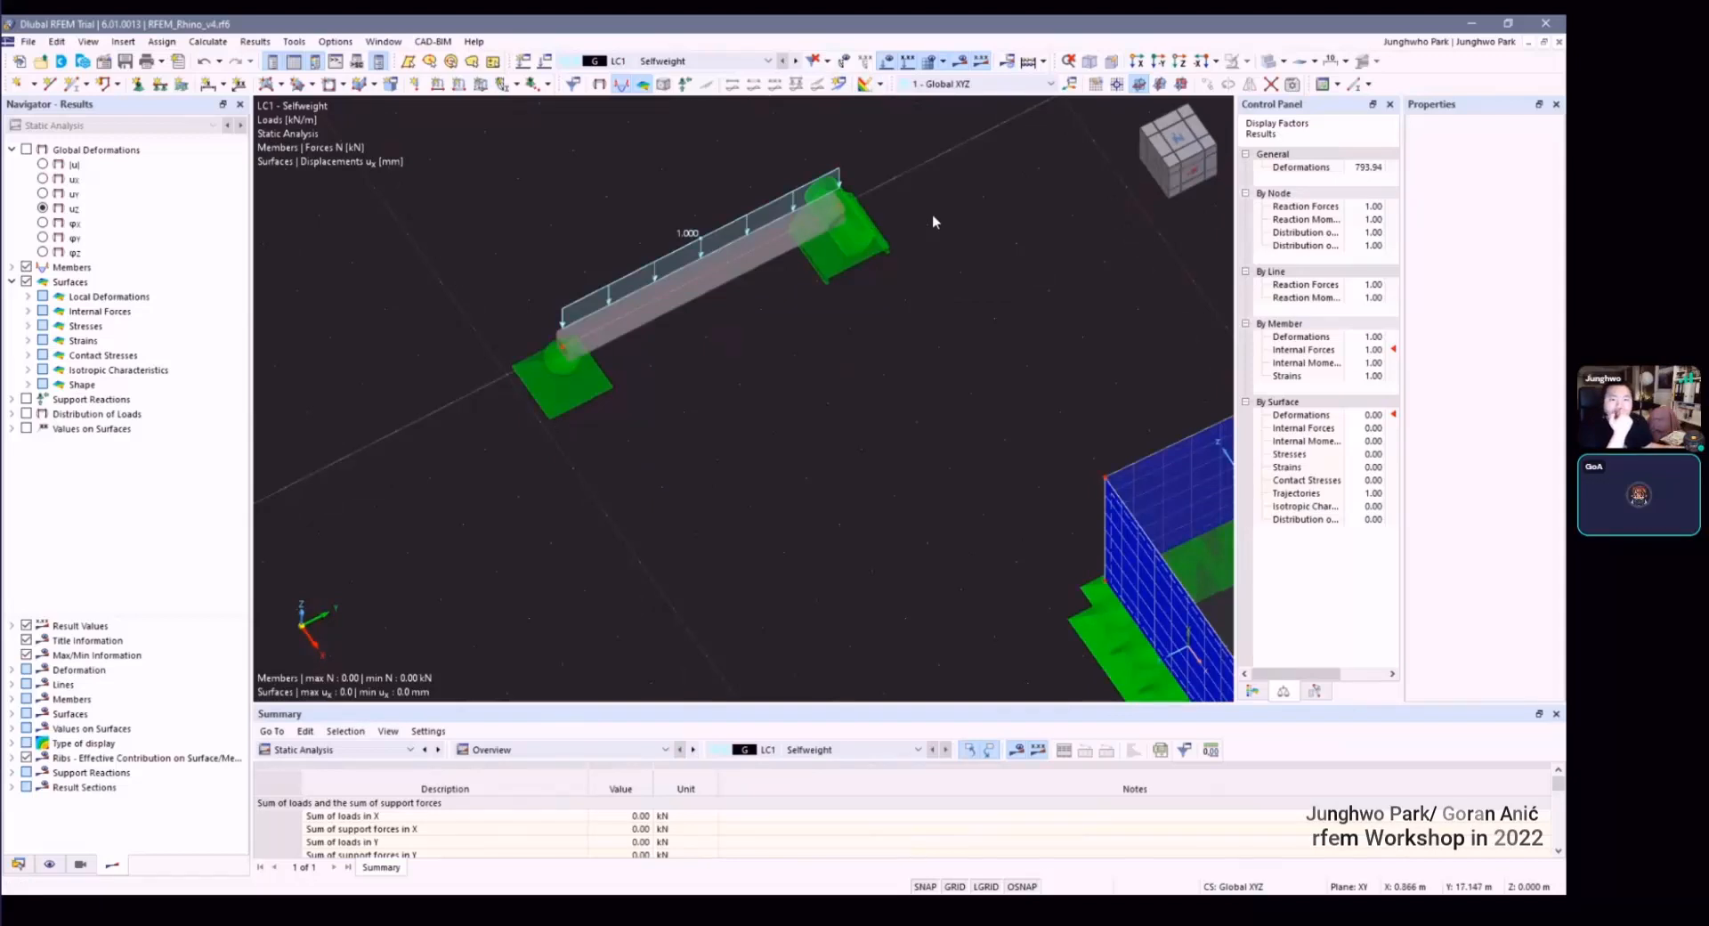
pyautogui.moveTo(933, 216); pyautogui.dragTo(945, 250, button='middle')
pyautogui.scroll(1, 693, 226)
pyautogui.keyDown('ctrl'); pyautogui.moveTo(694, 226); pyautogui.dragTo(686, 222, button='middle'); pyautogui.keyUp('ctrl')
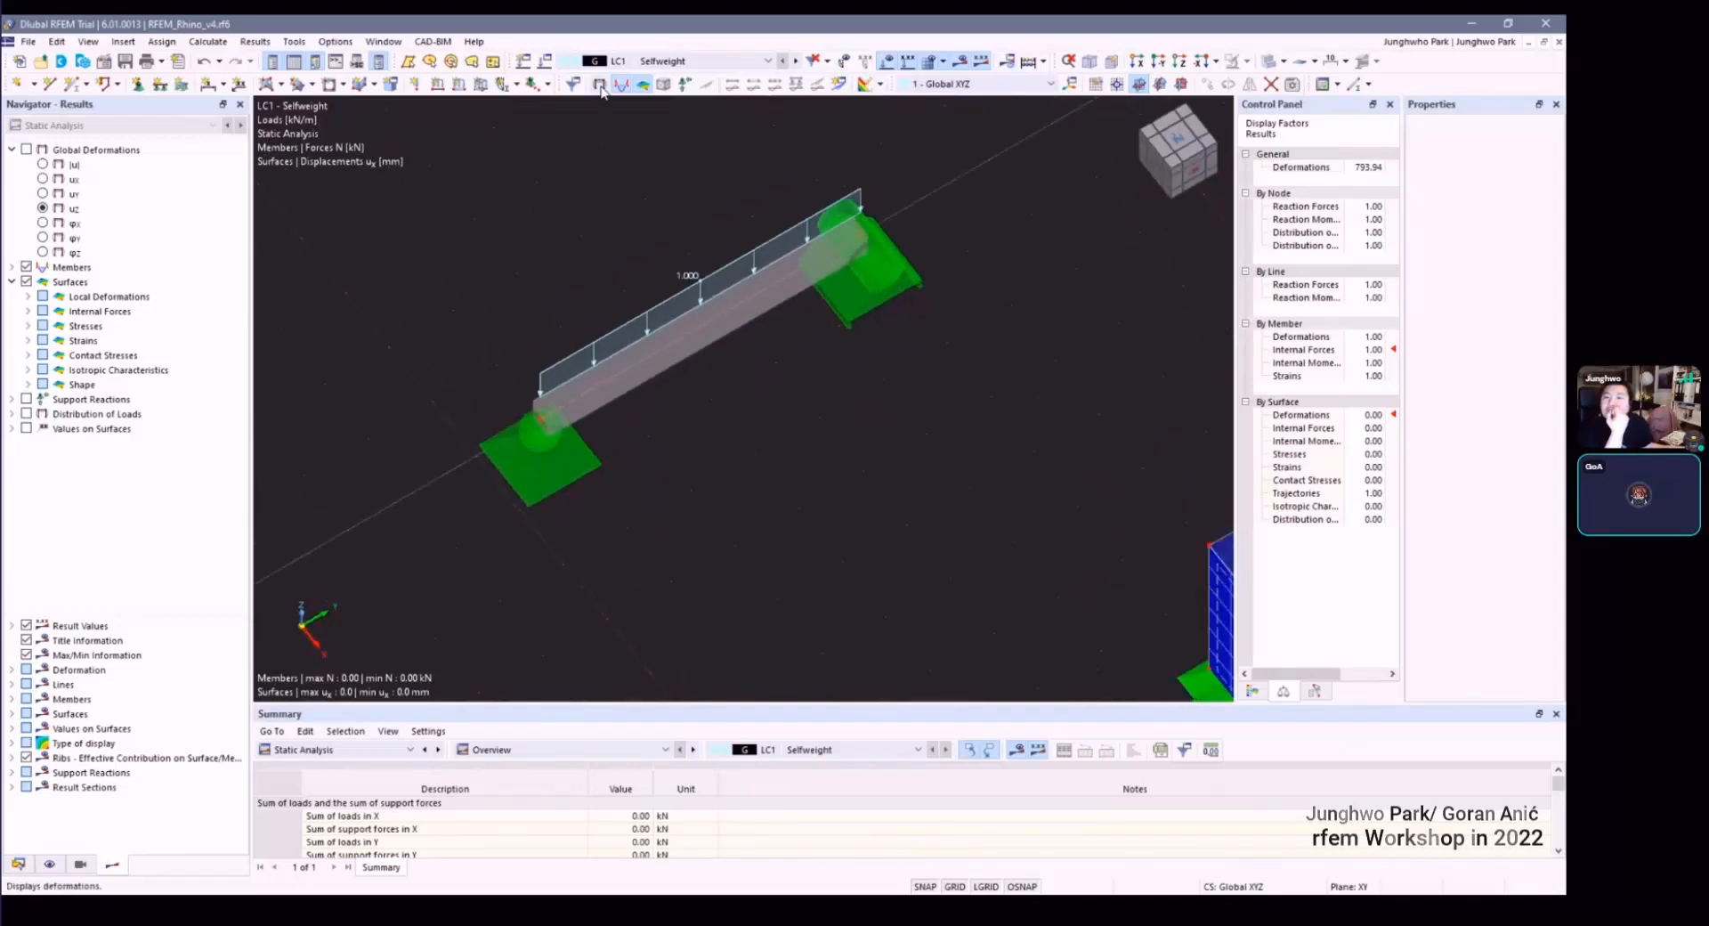
# Step: Display the global deformations uZ in place of the member and surface results and inspect the beam's deflected shape
pyautogui.click(600, 87)
pyautogui.keyDown('ctrl'); pyautogui.moveTo(678, 310); pyautogui.dragTo(627, 273, button='middle'); pyautogui.keyUp('ctrl')
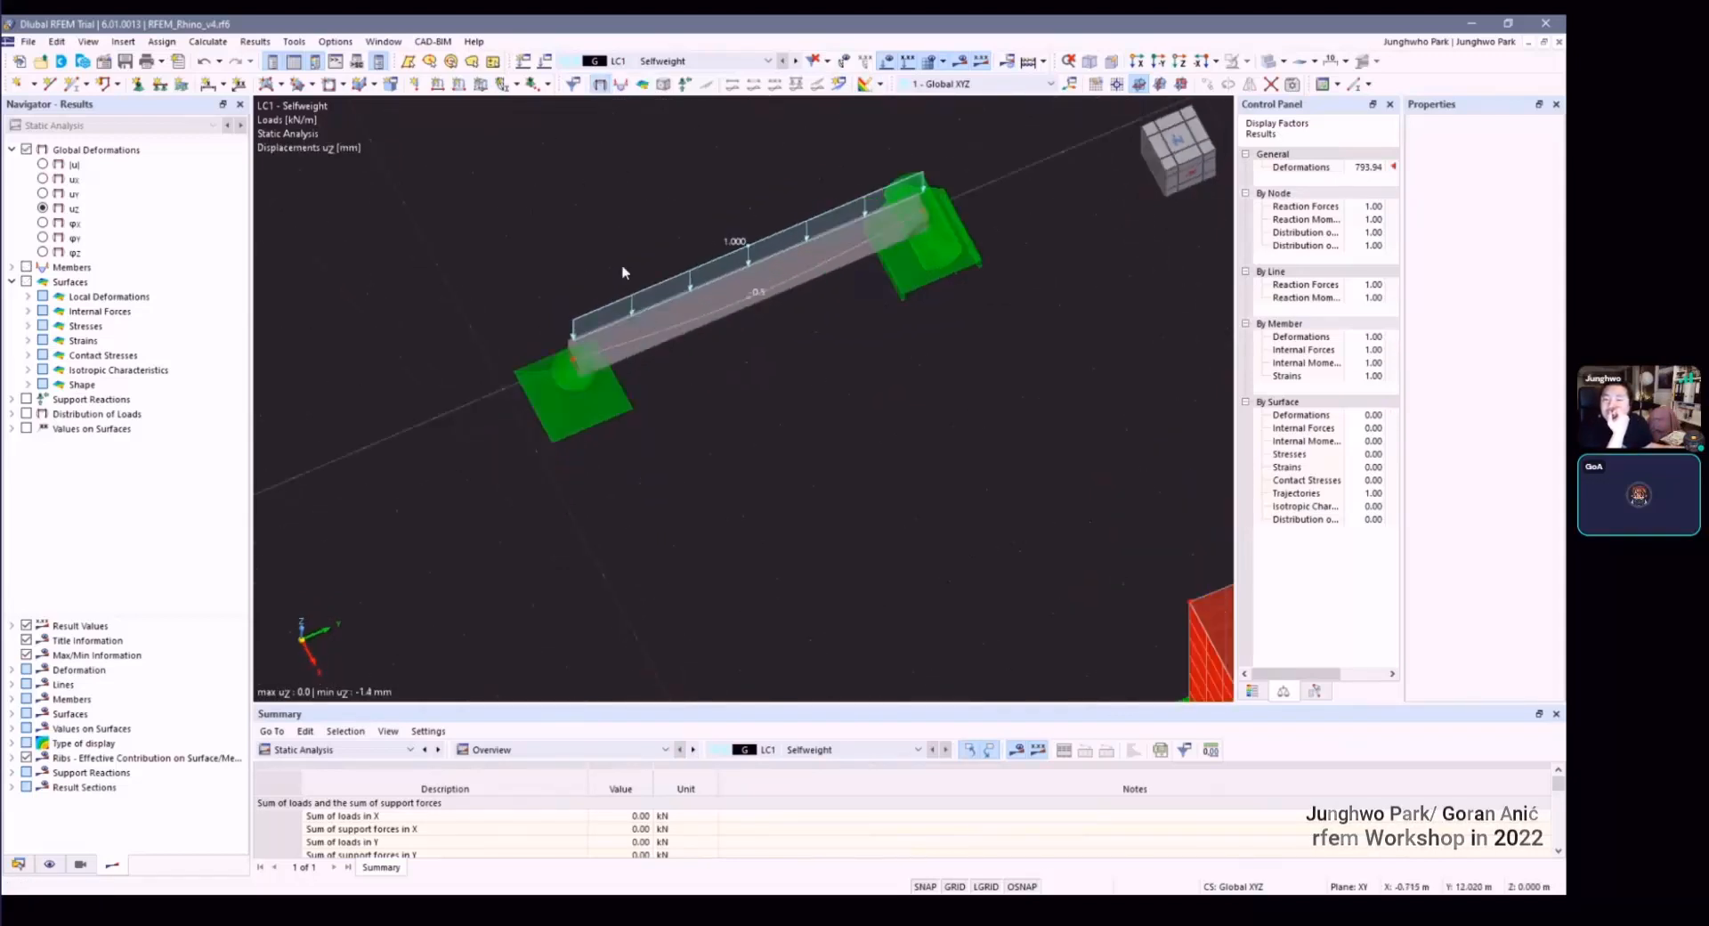
pyautogui.scroll(2, 614, 214)
pyautogui.scroll(-3, 602, 241)
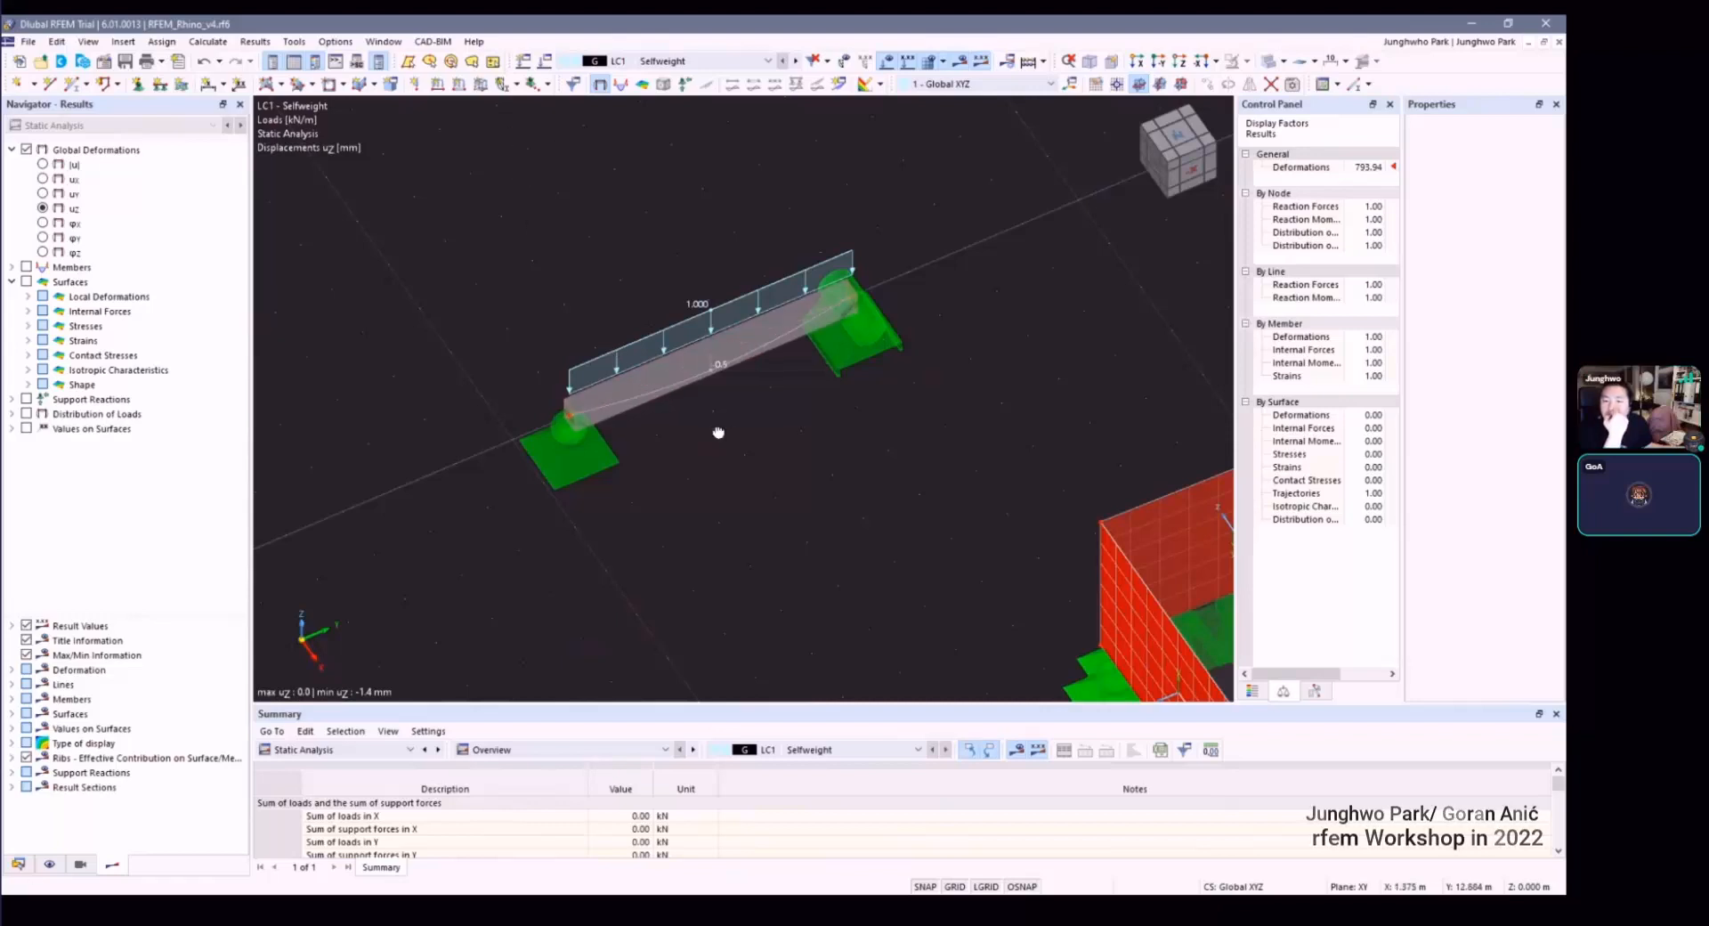
pyautogui.scroll(3, 718, 433)
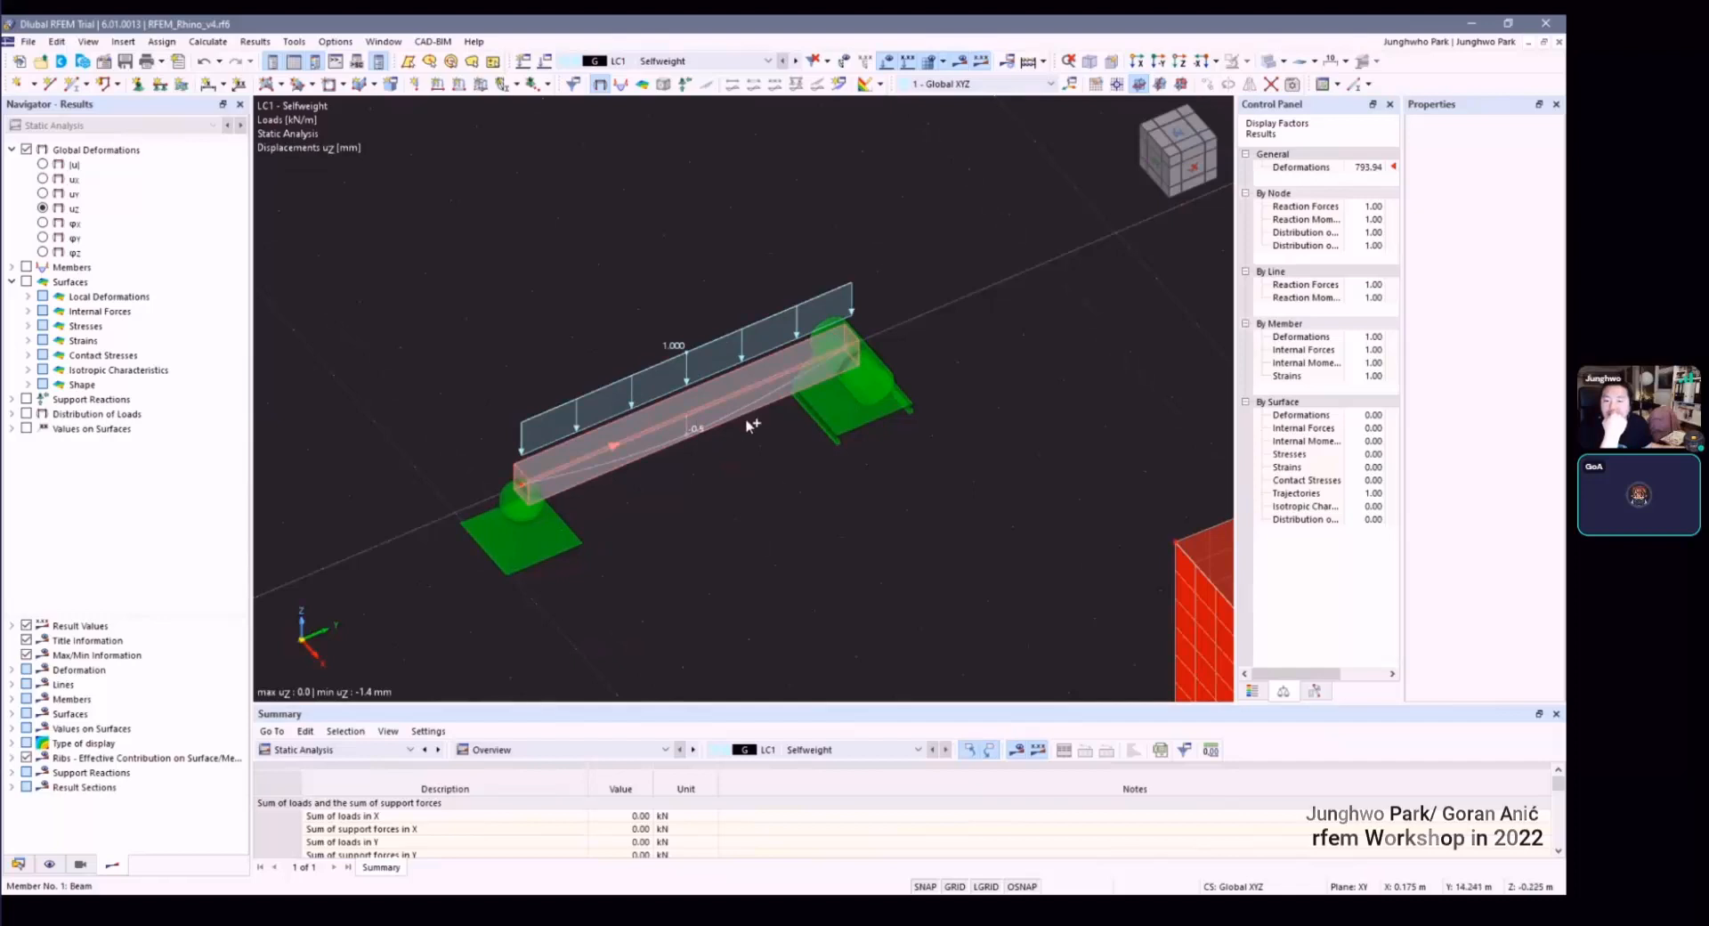
pyautogui.keyDown('ctrl'); pyautogui.moveTo(746, 419); pyautogui.dragTo(652, 313, button='middle'); pyautogui.keyUp('ctrl')
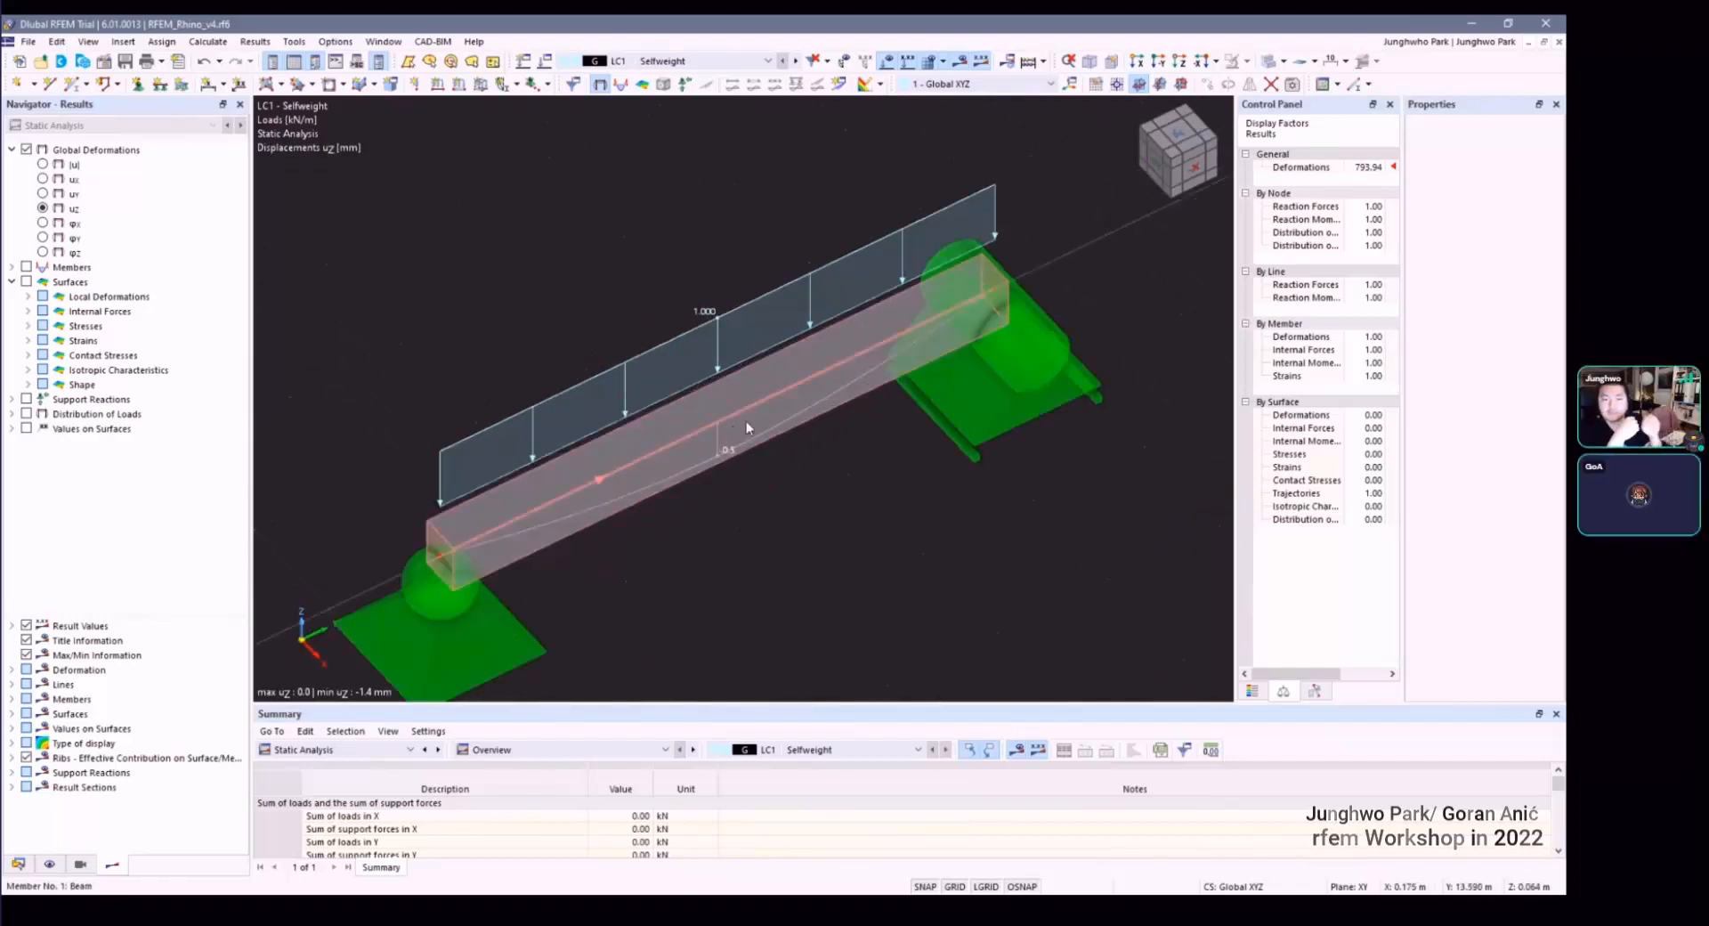
pyautogui.keyDown('ctrl'); pyautogui.moveTo(748, 413); pyautogui.dragTo(470, 254, button='middle'); pyautogui.keyUp('ctrl')
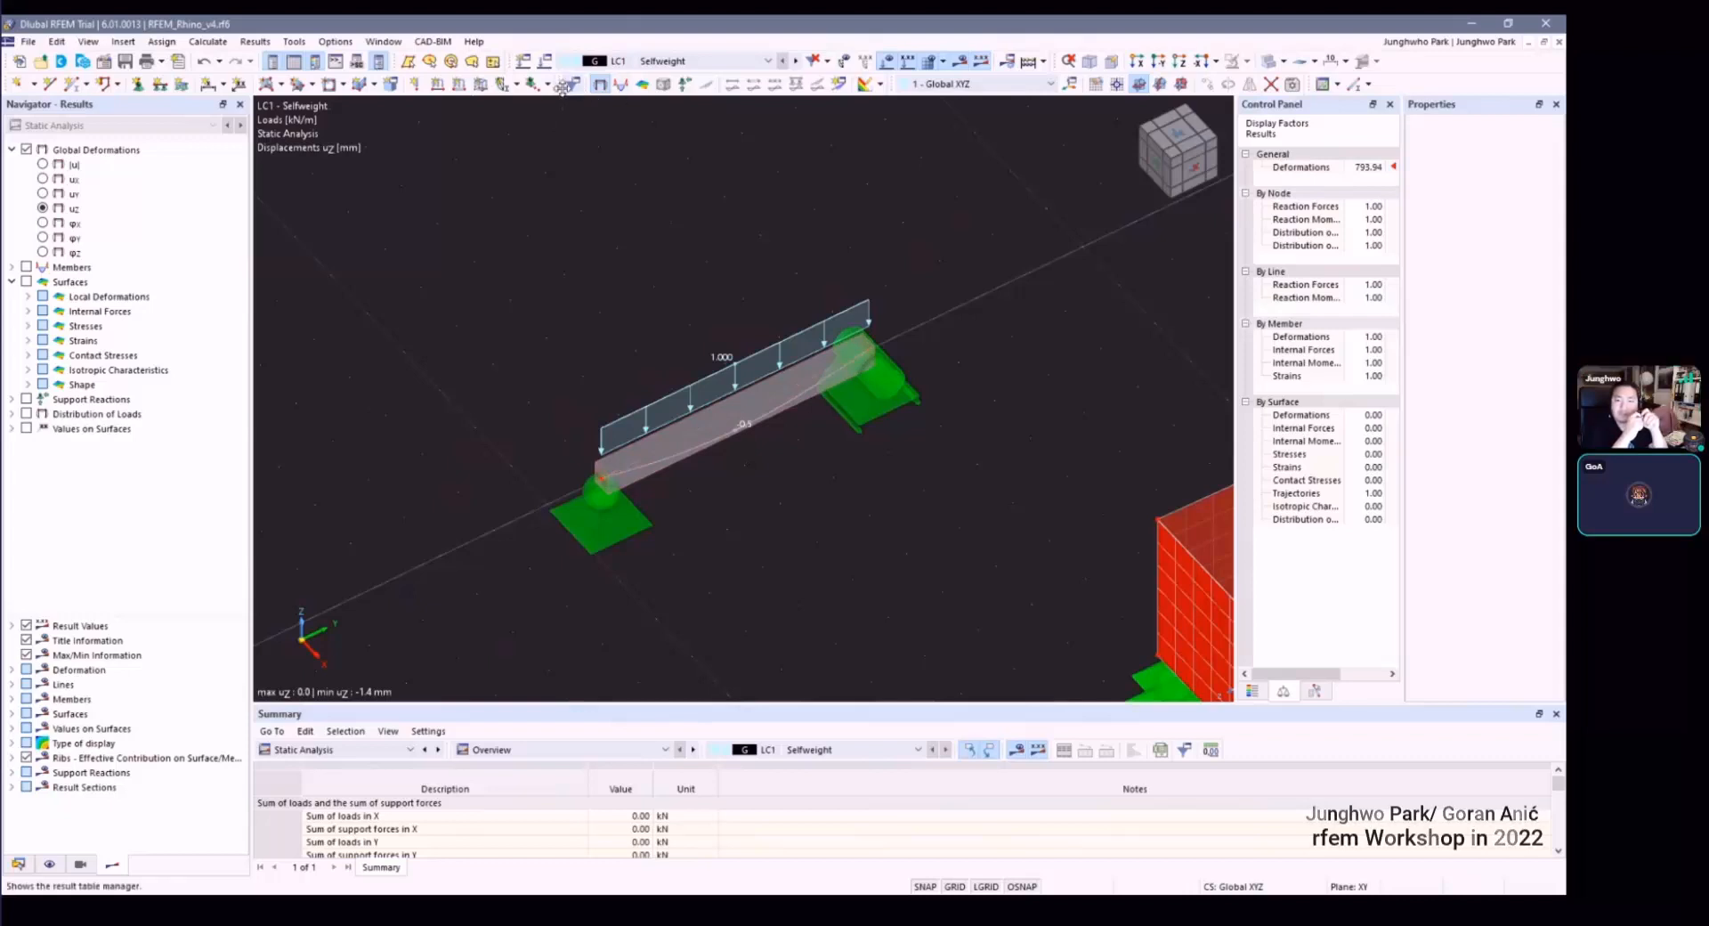
# Step: Look through the display settings for the model, loads, results, mesh, numbering and rendering to find a suitable result option
pyautogui.click(44, 865)
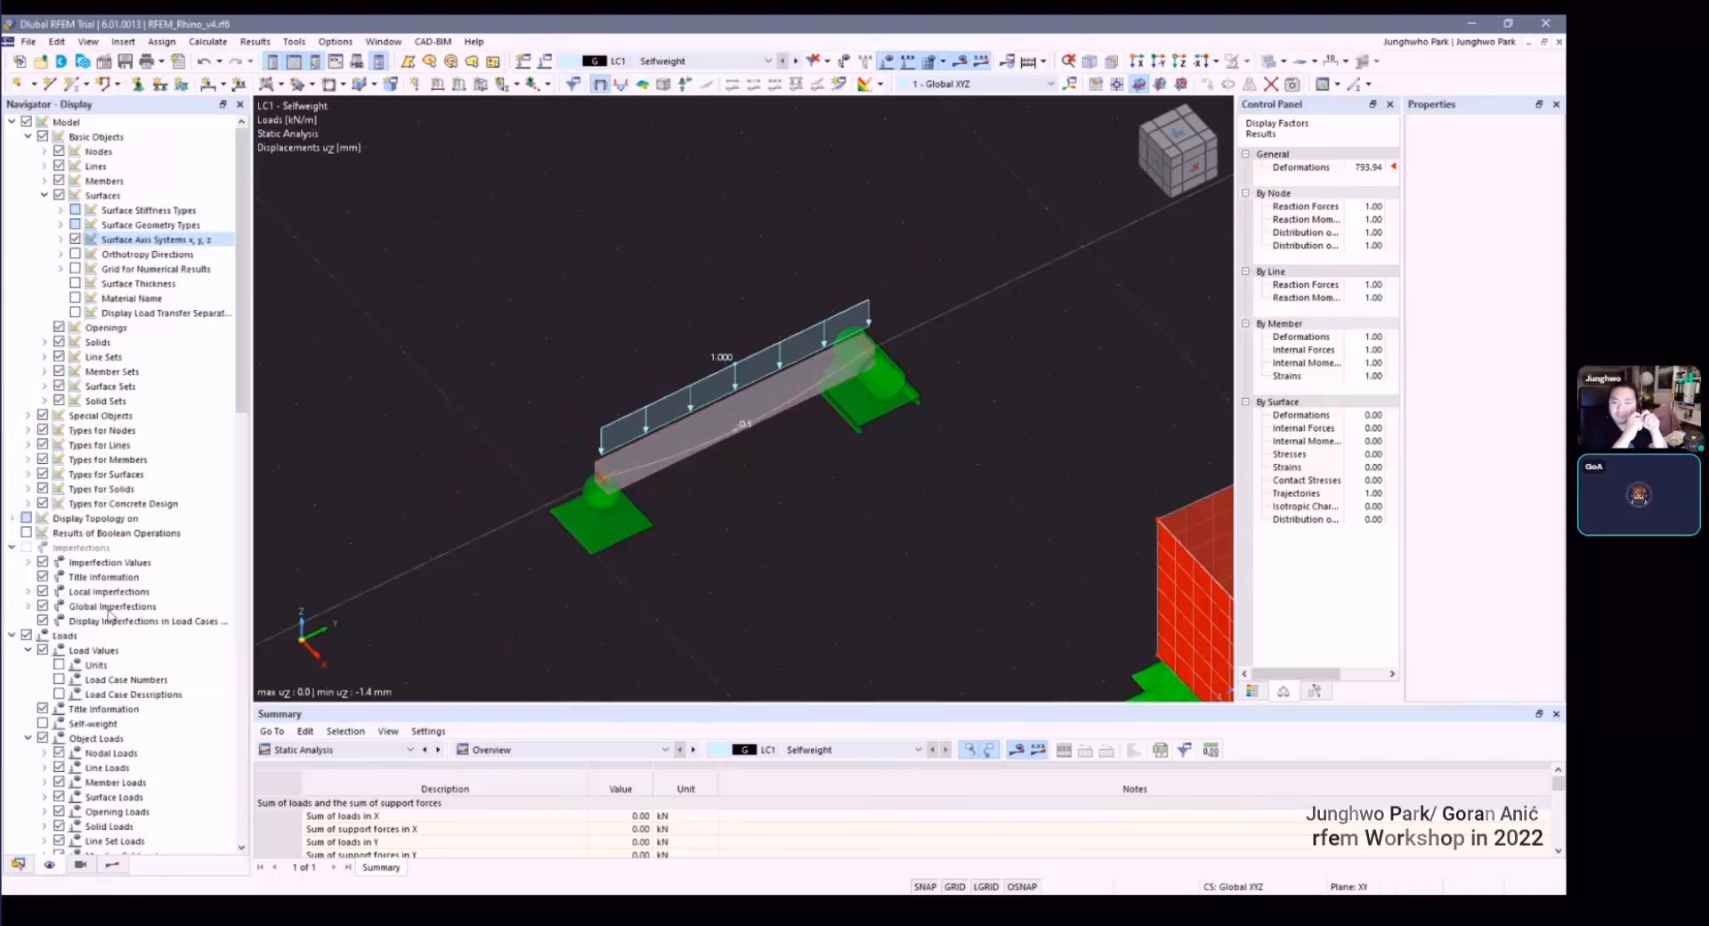
pyautogui.scroll(-3, 138, 519)
pyautogui.scroll(-8, 138, 519)
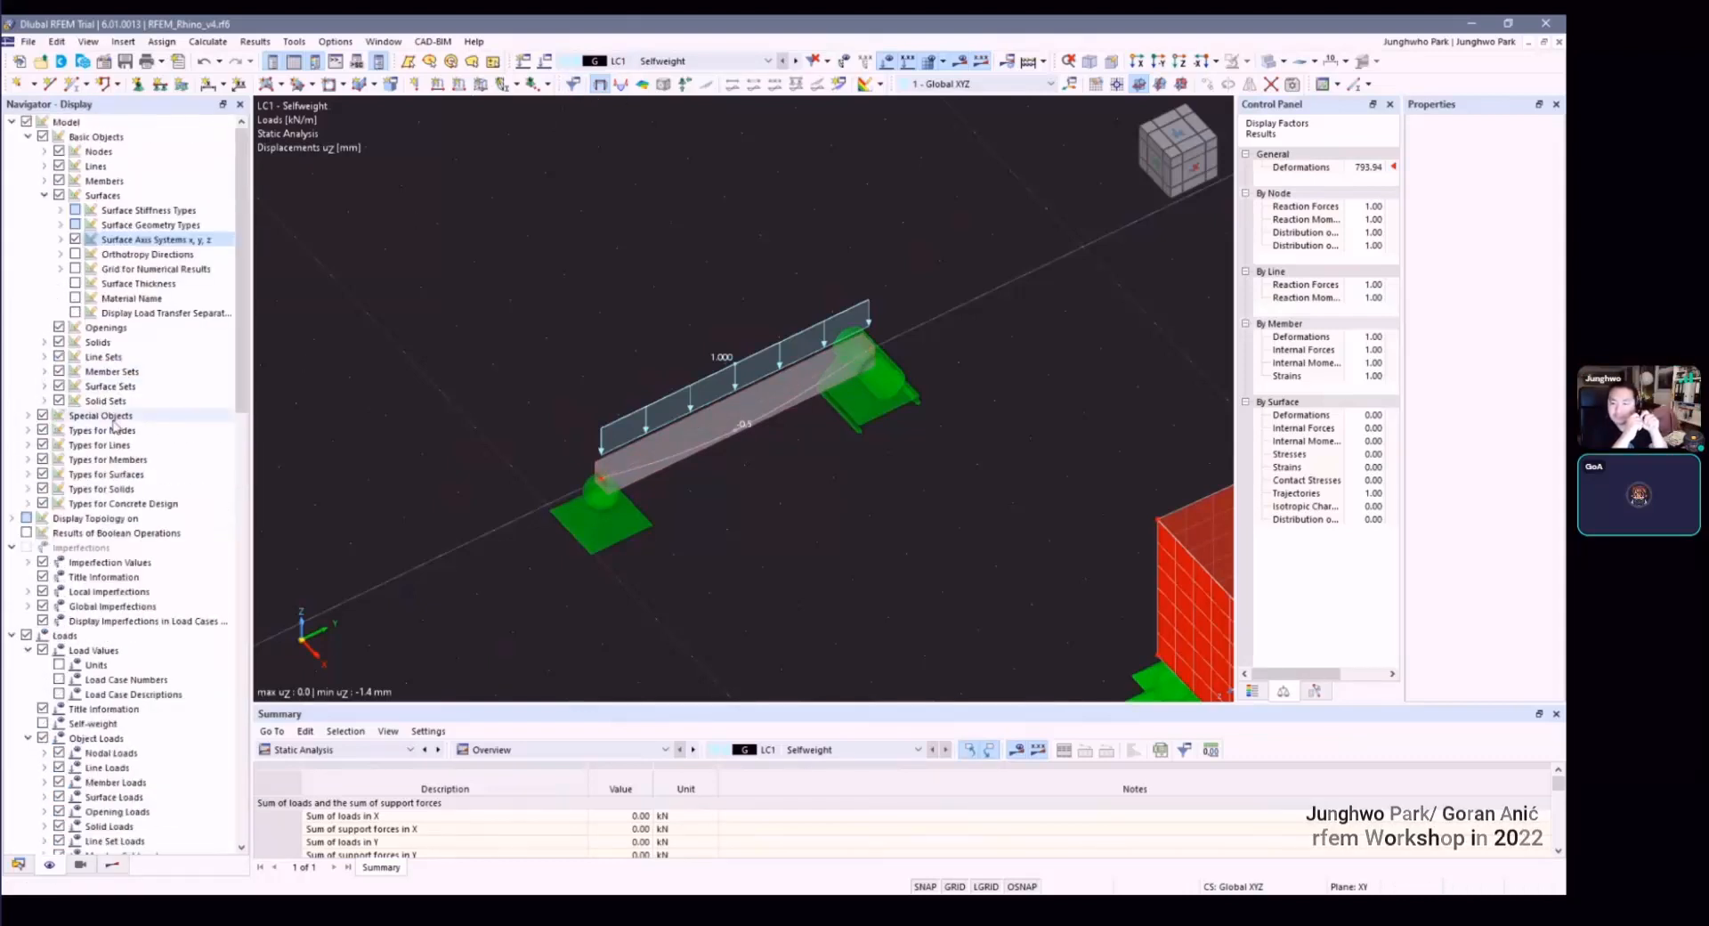
pyautogui.scroll(-6, 112, 497)
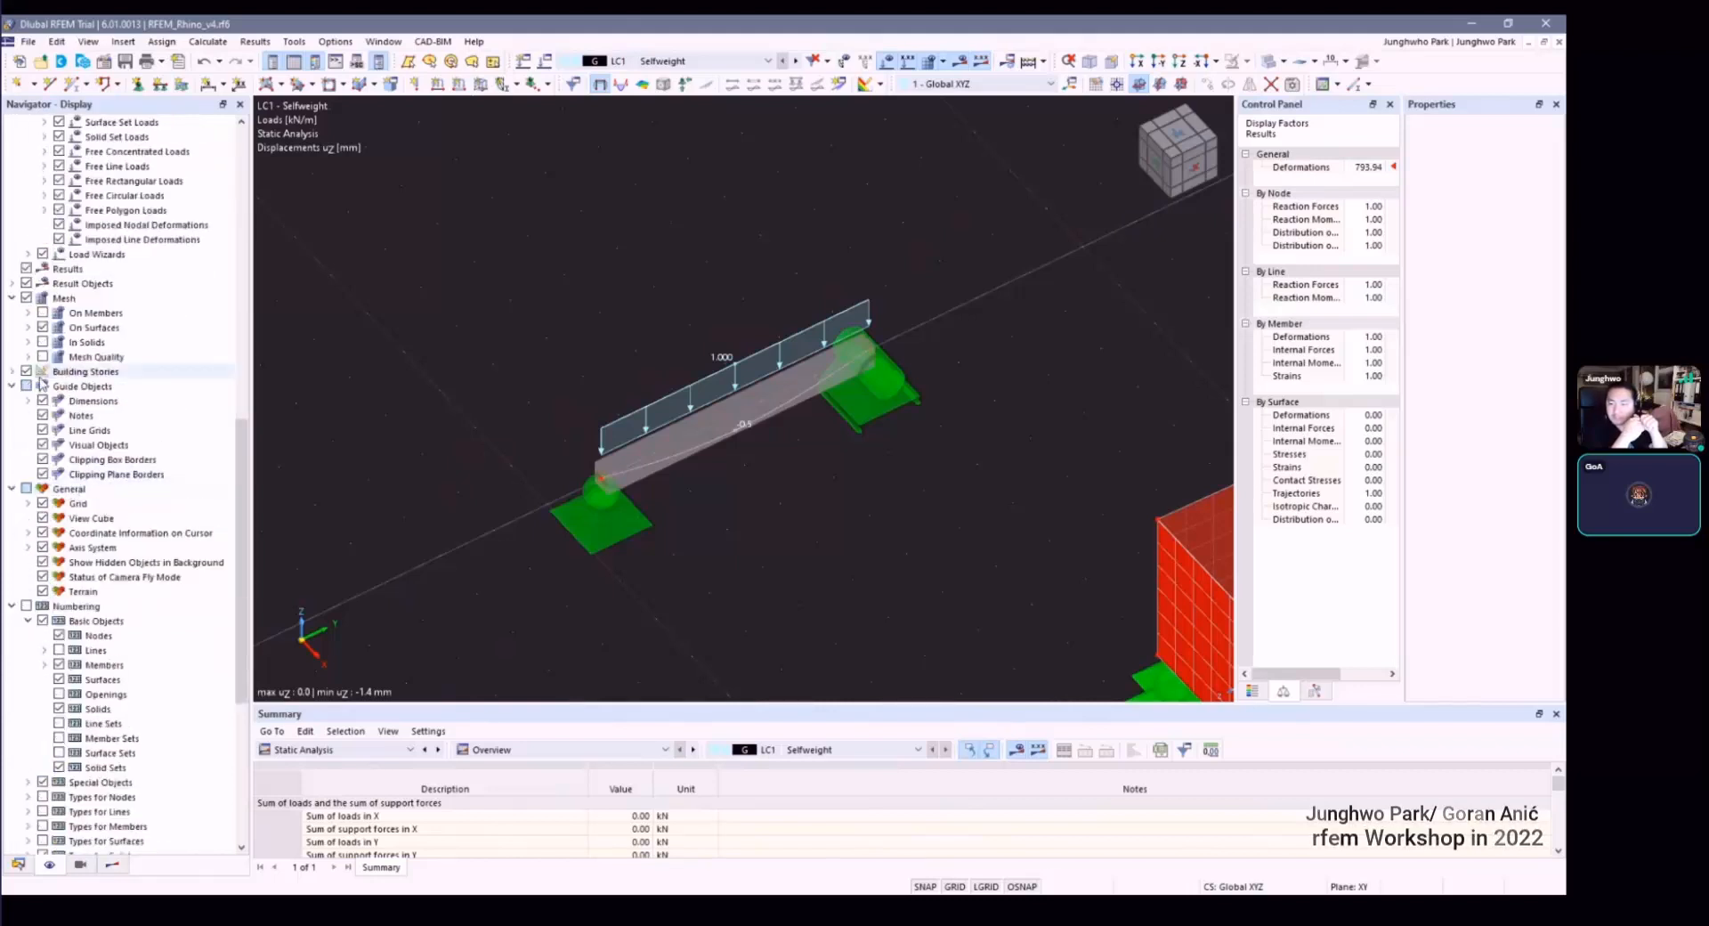
pyautogui.click(15, 271)
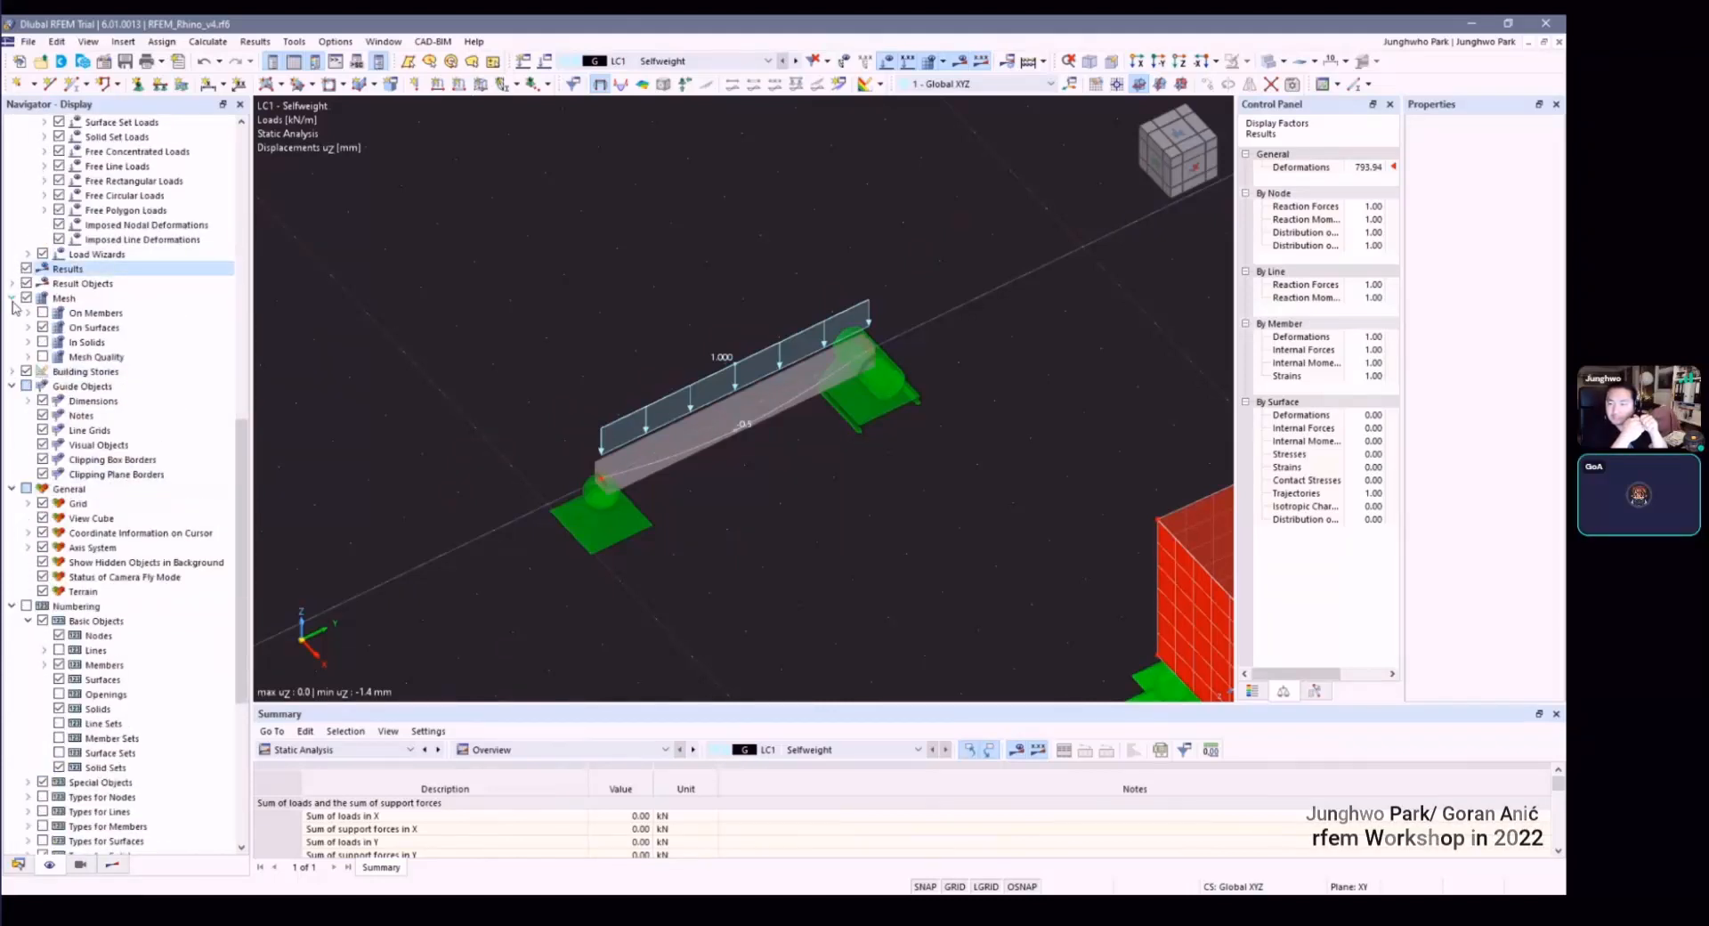
pyautogui.click(13, 284)
pyautogui.click(12, 284)
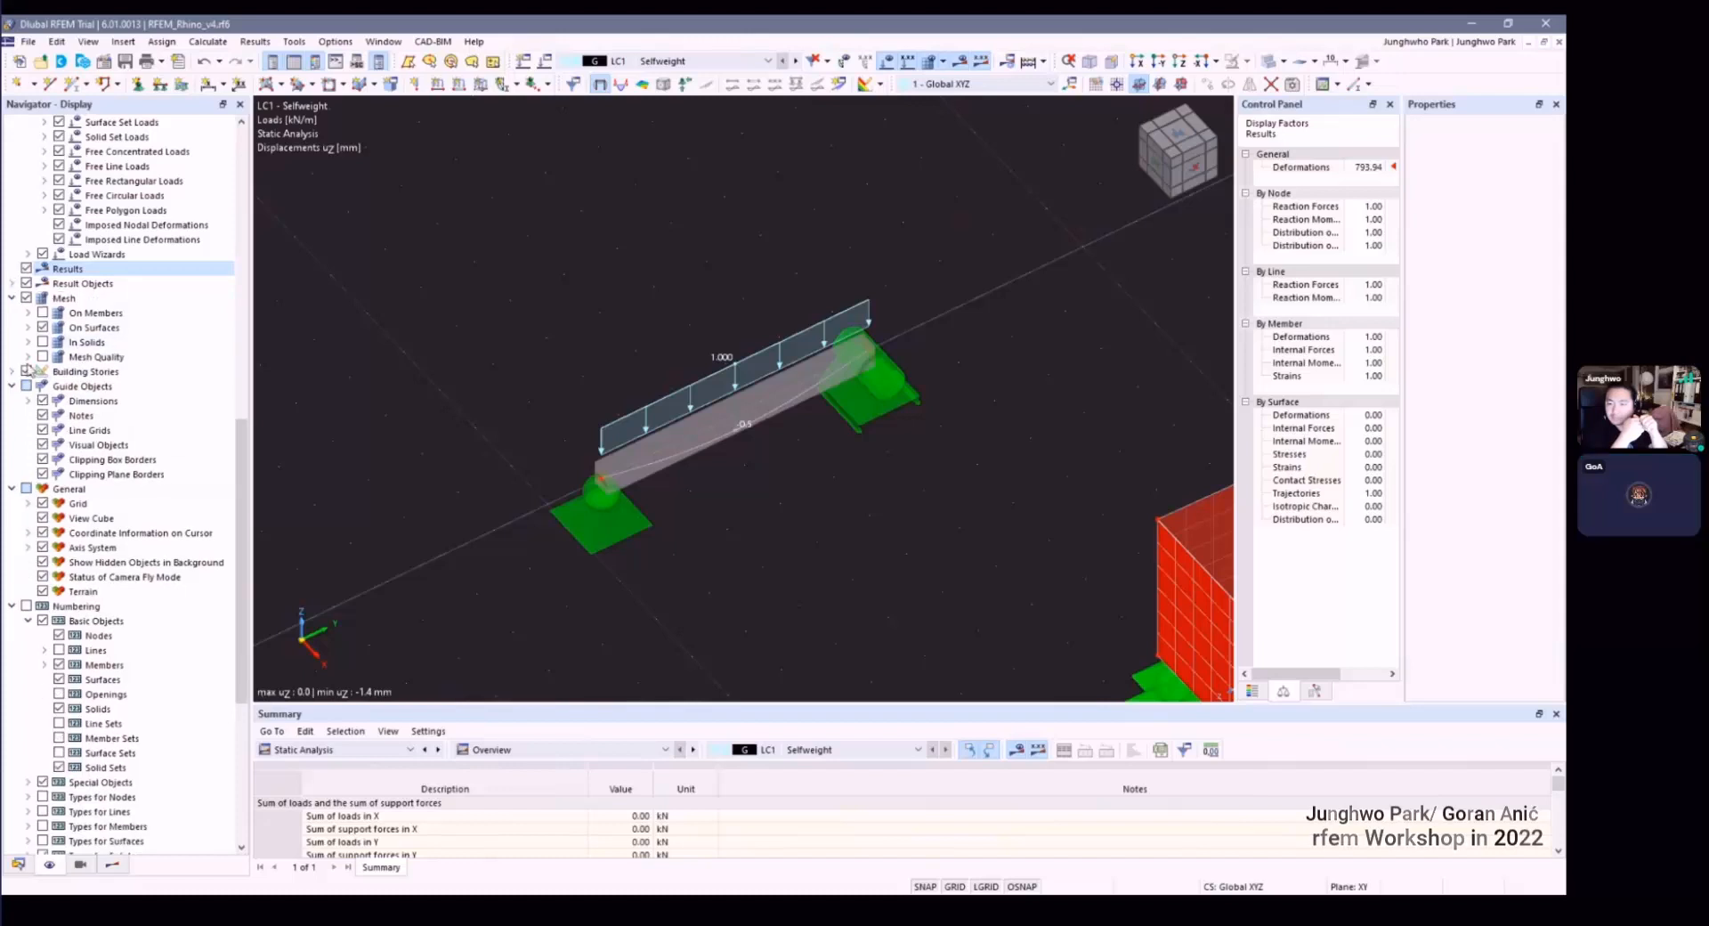
pyautogui.scroll(-1, 26, 361)
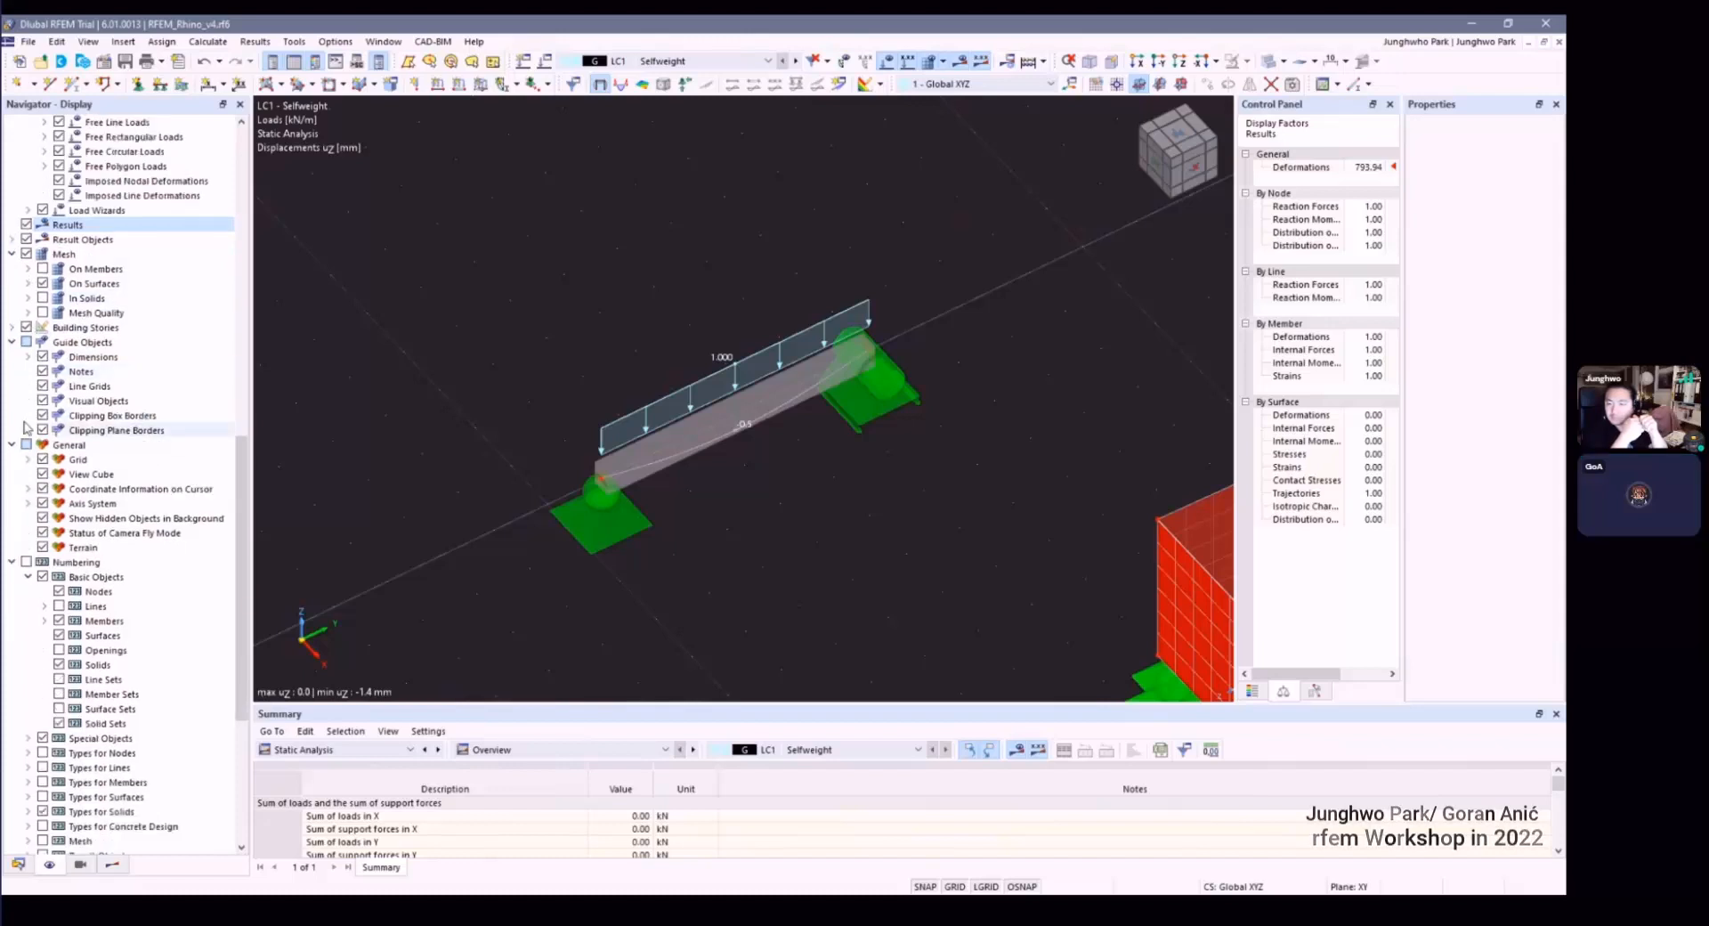
pyautogui.scroll(-2, 30, 382)
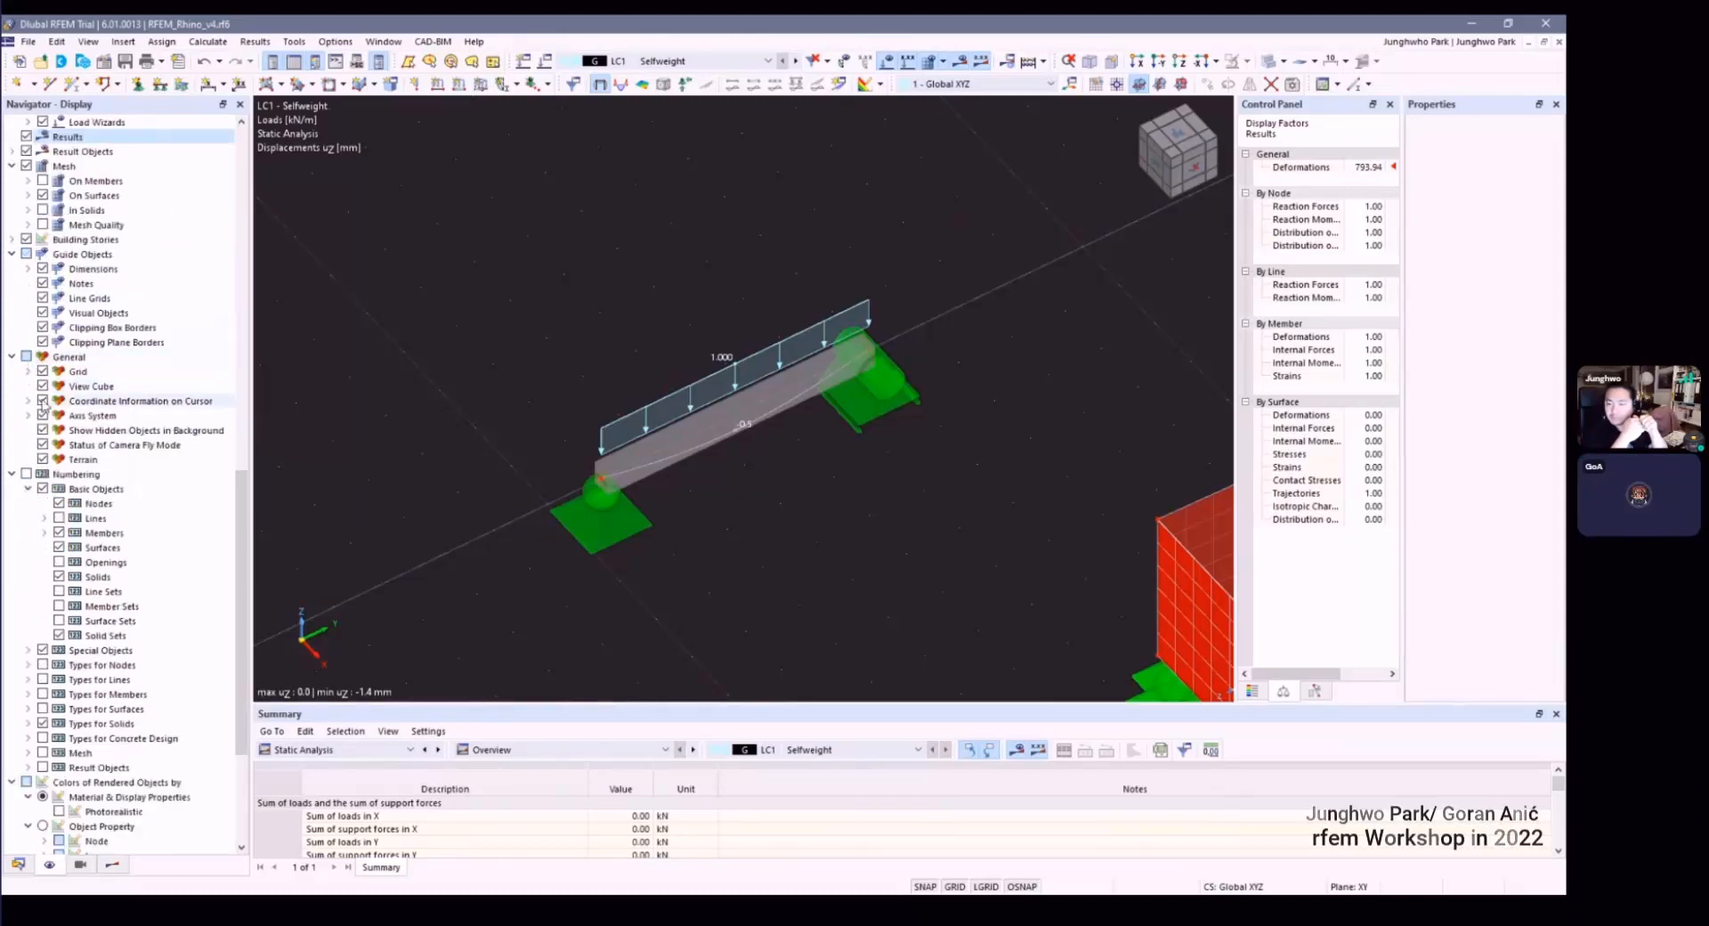
pyautogui.scroll(-5, 47, 407)
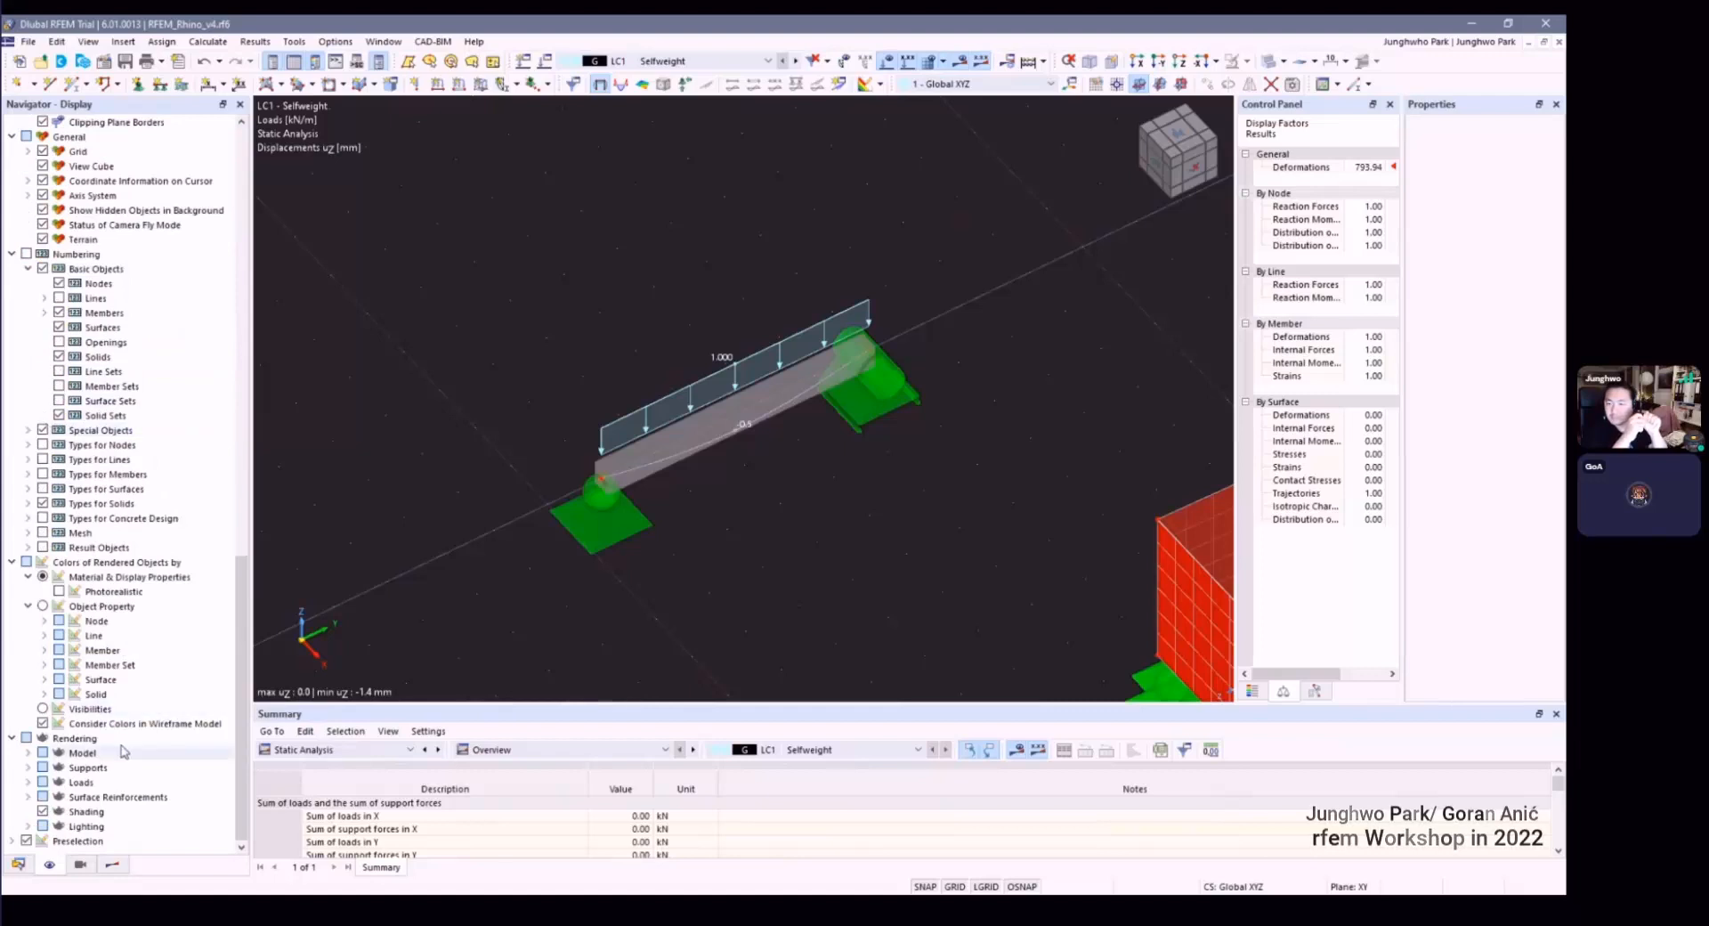
pyautogui.scroll(16, 112, 498)
pyautogui.scroll(-3, 90, 485)
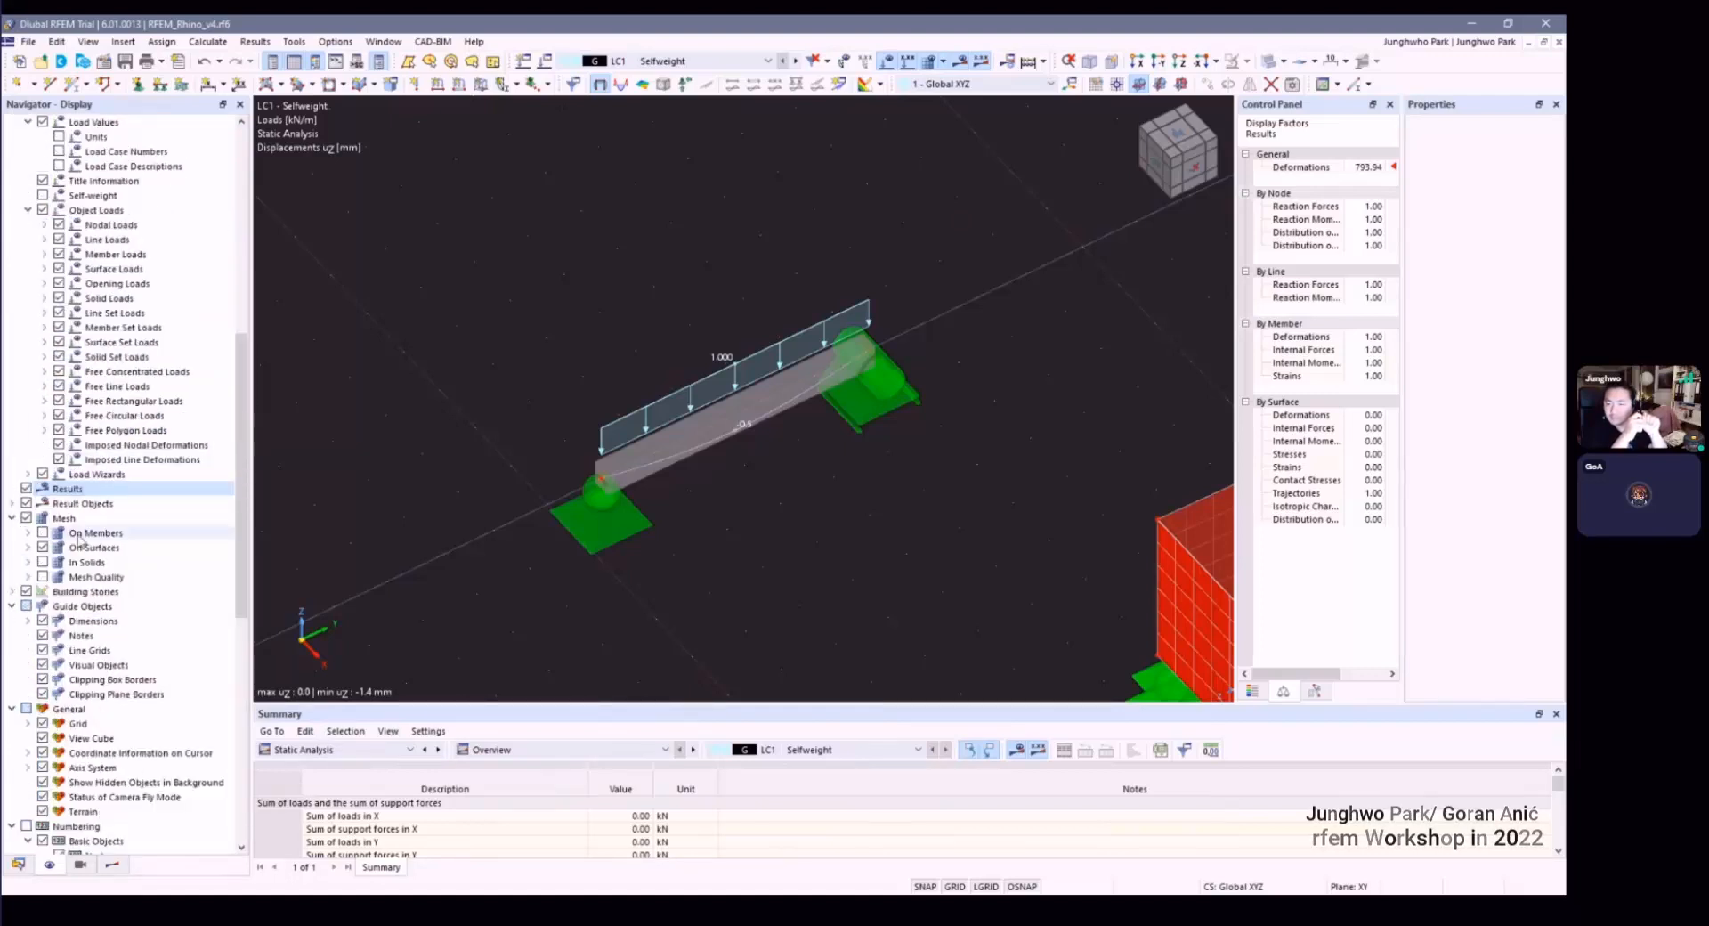
# Step: Examine the mesh display options on members and the guide object, general and numbering settings
pyautogui.scroll(-1, 36, 495)
pyautogui.click(29, 489)
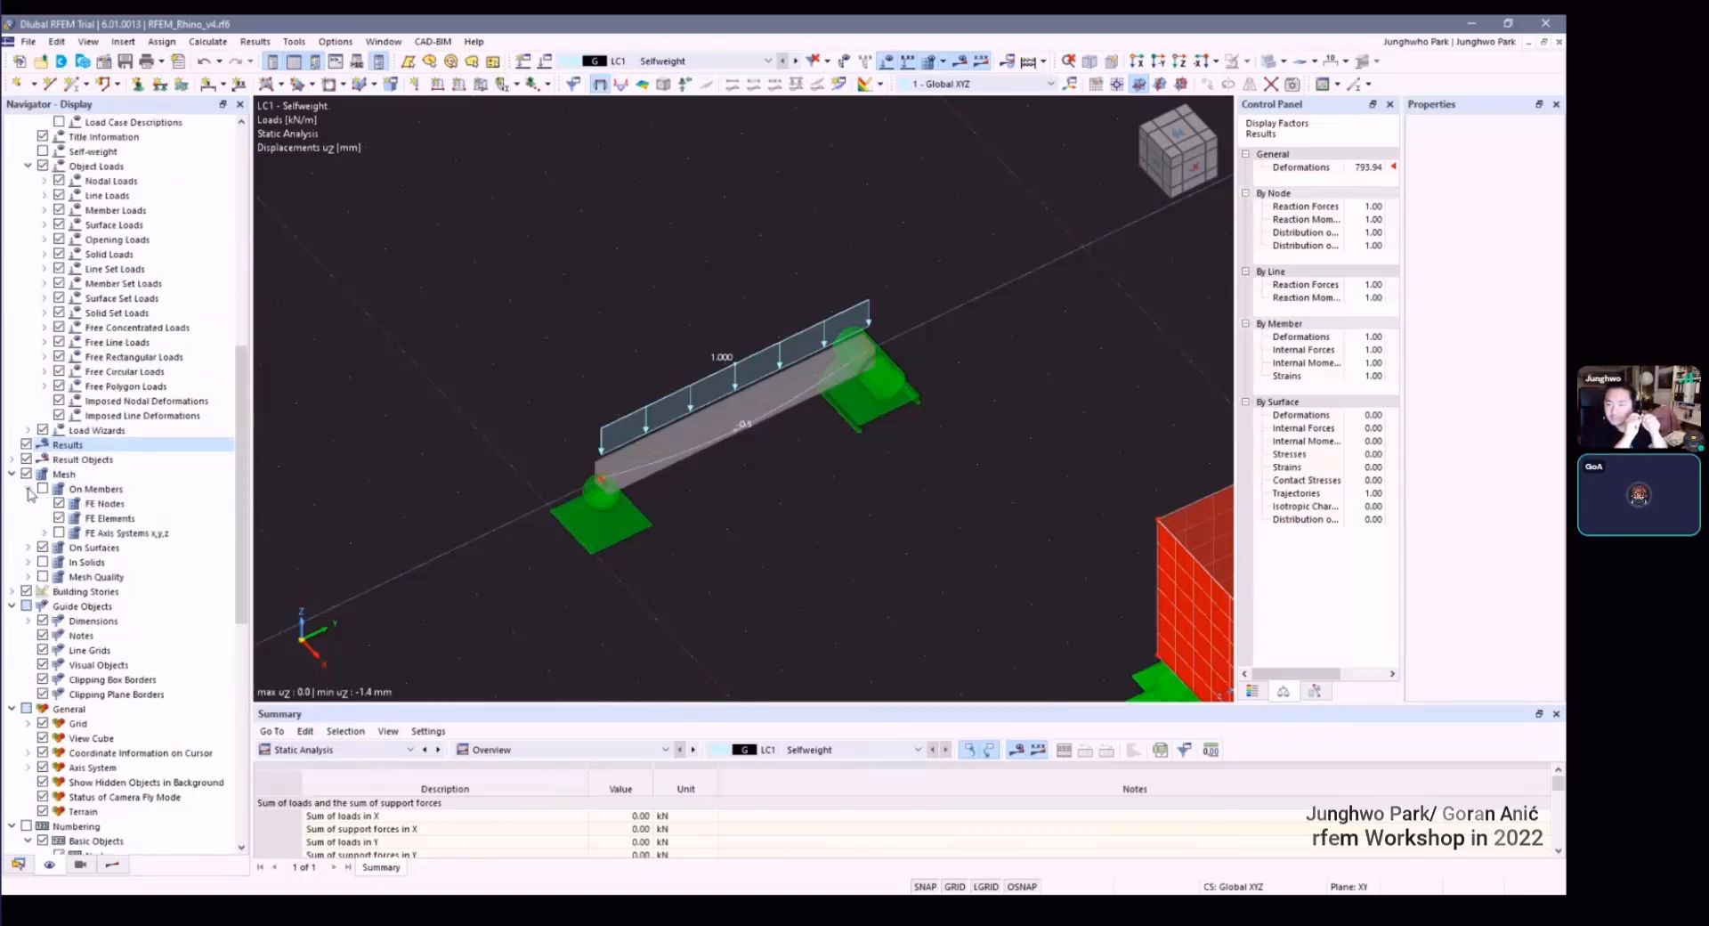
pyautogui.scroll(-2, 28, 498)
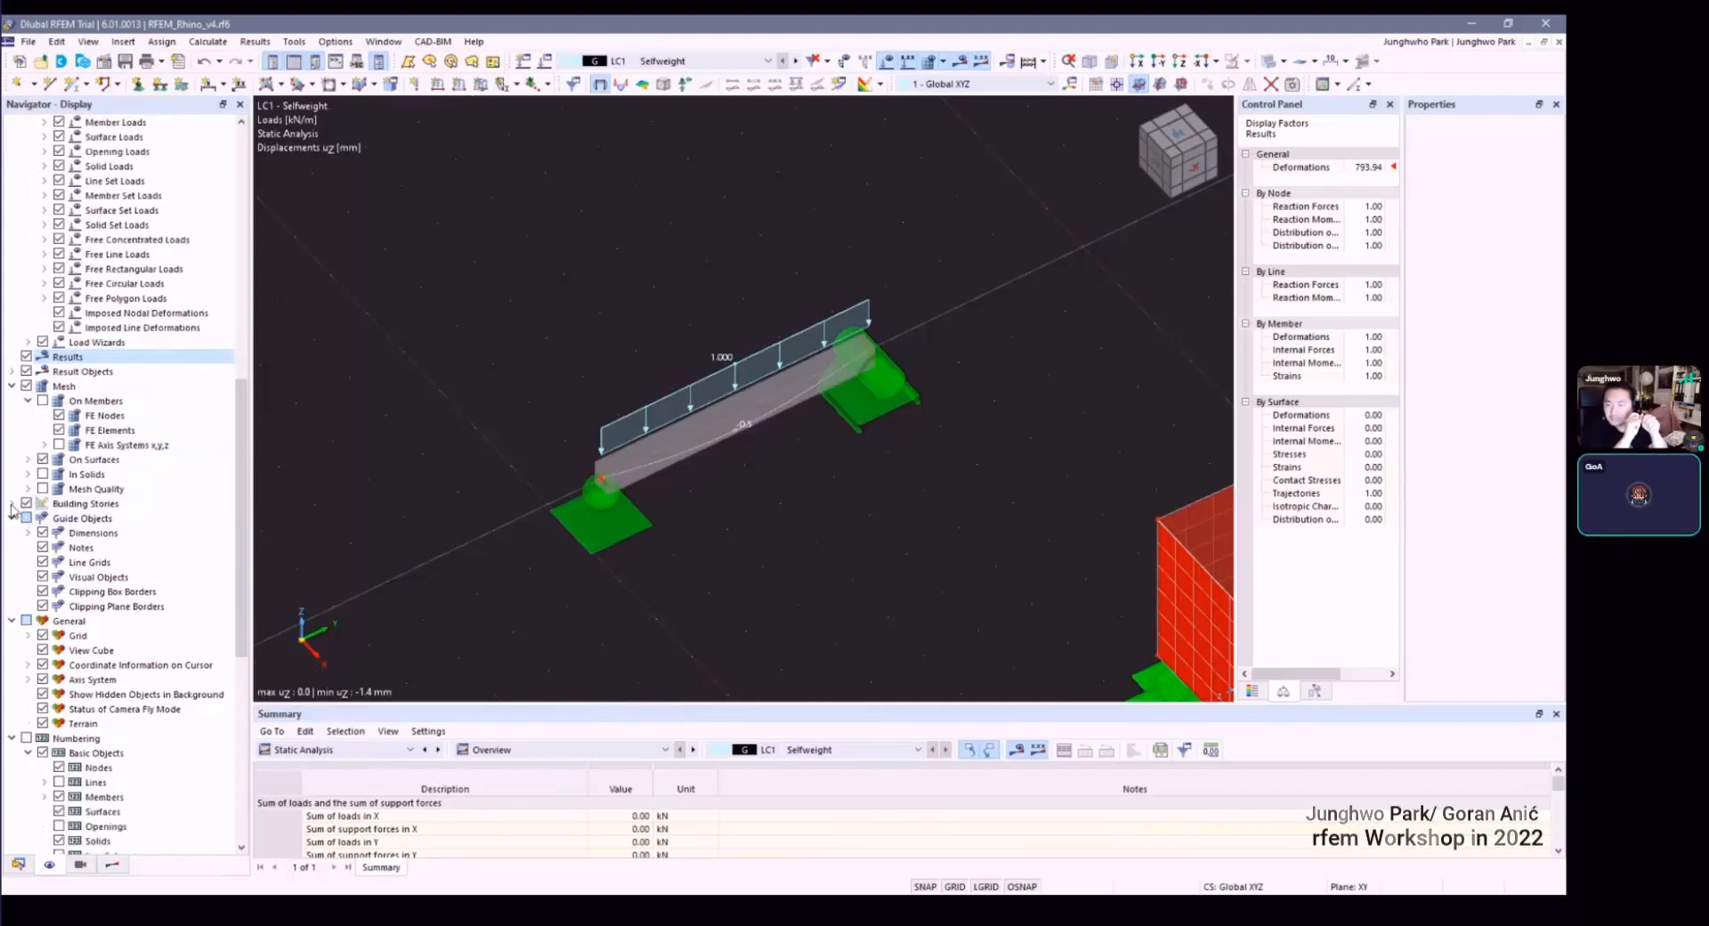
pyautogui.scroll(-2, 17, 533)
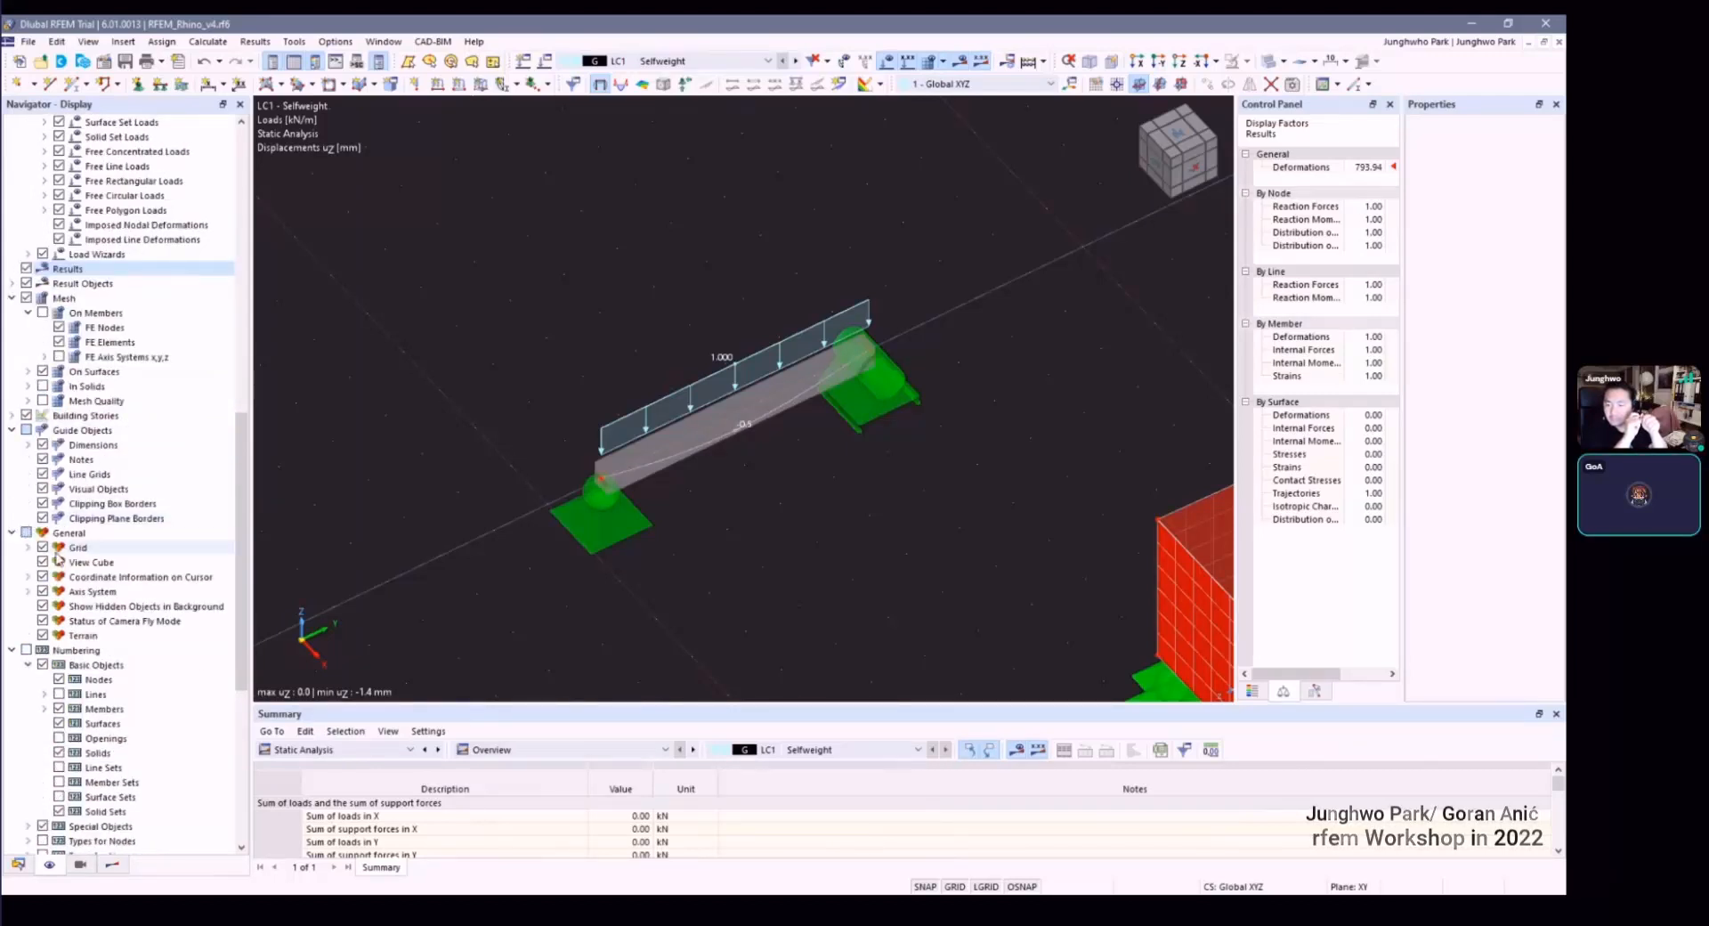
pyautogui.scroll(-6, 56, 559)
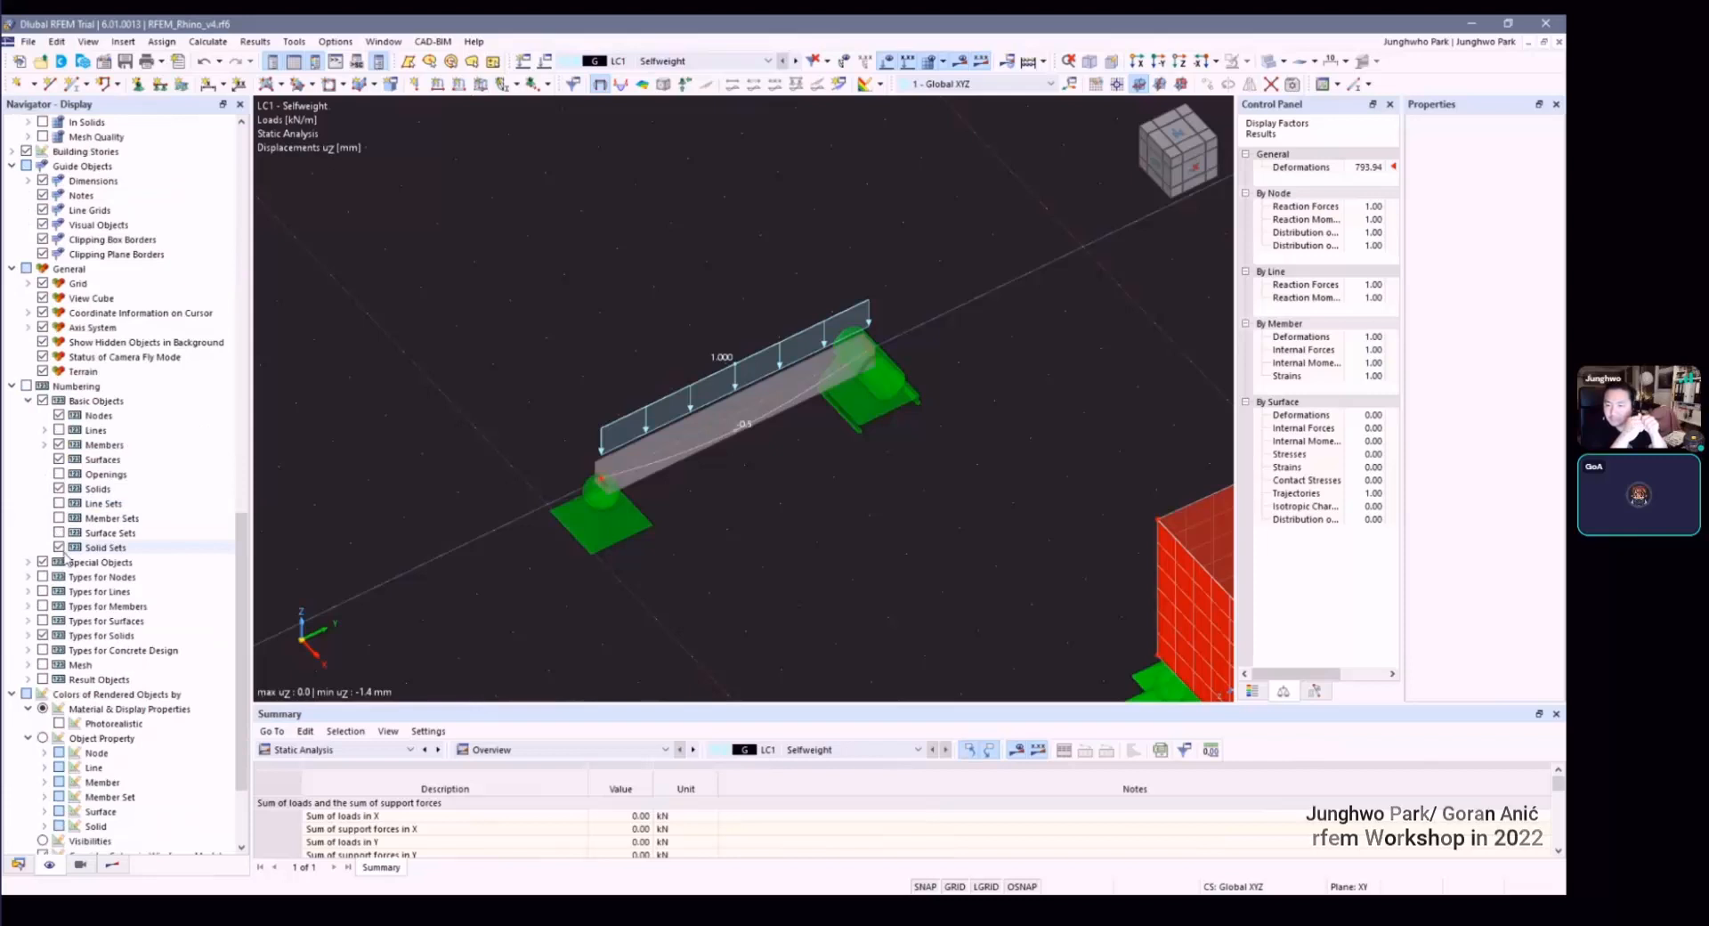
pyautogui.scroll(15, 60, 534)
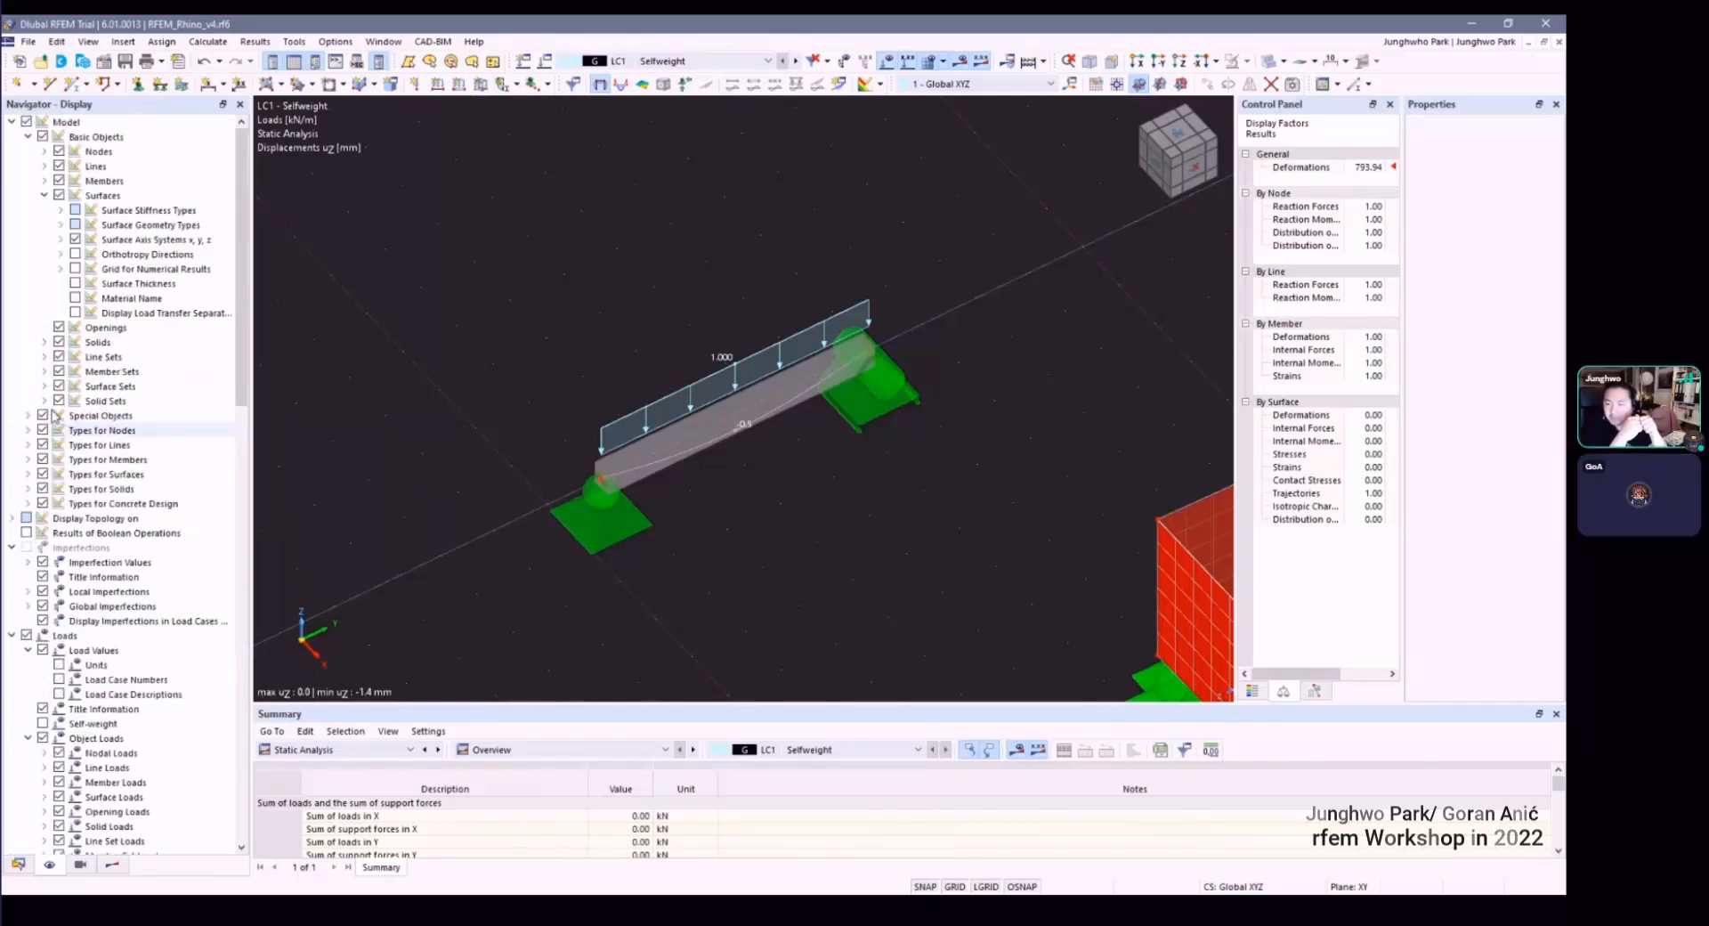
# Step: Check the display options for members, then collapse the basic objects, loads and imperfections categories
pyautogui.click(44, 180)
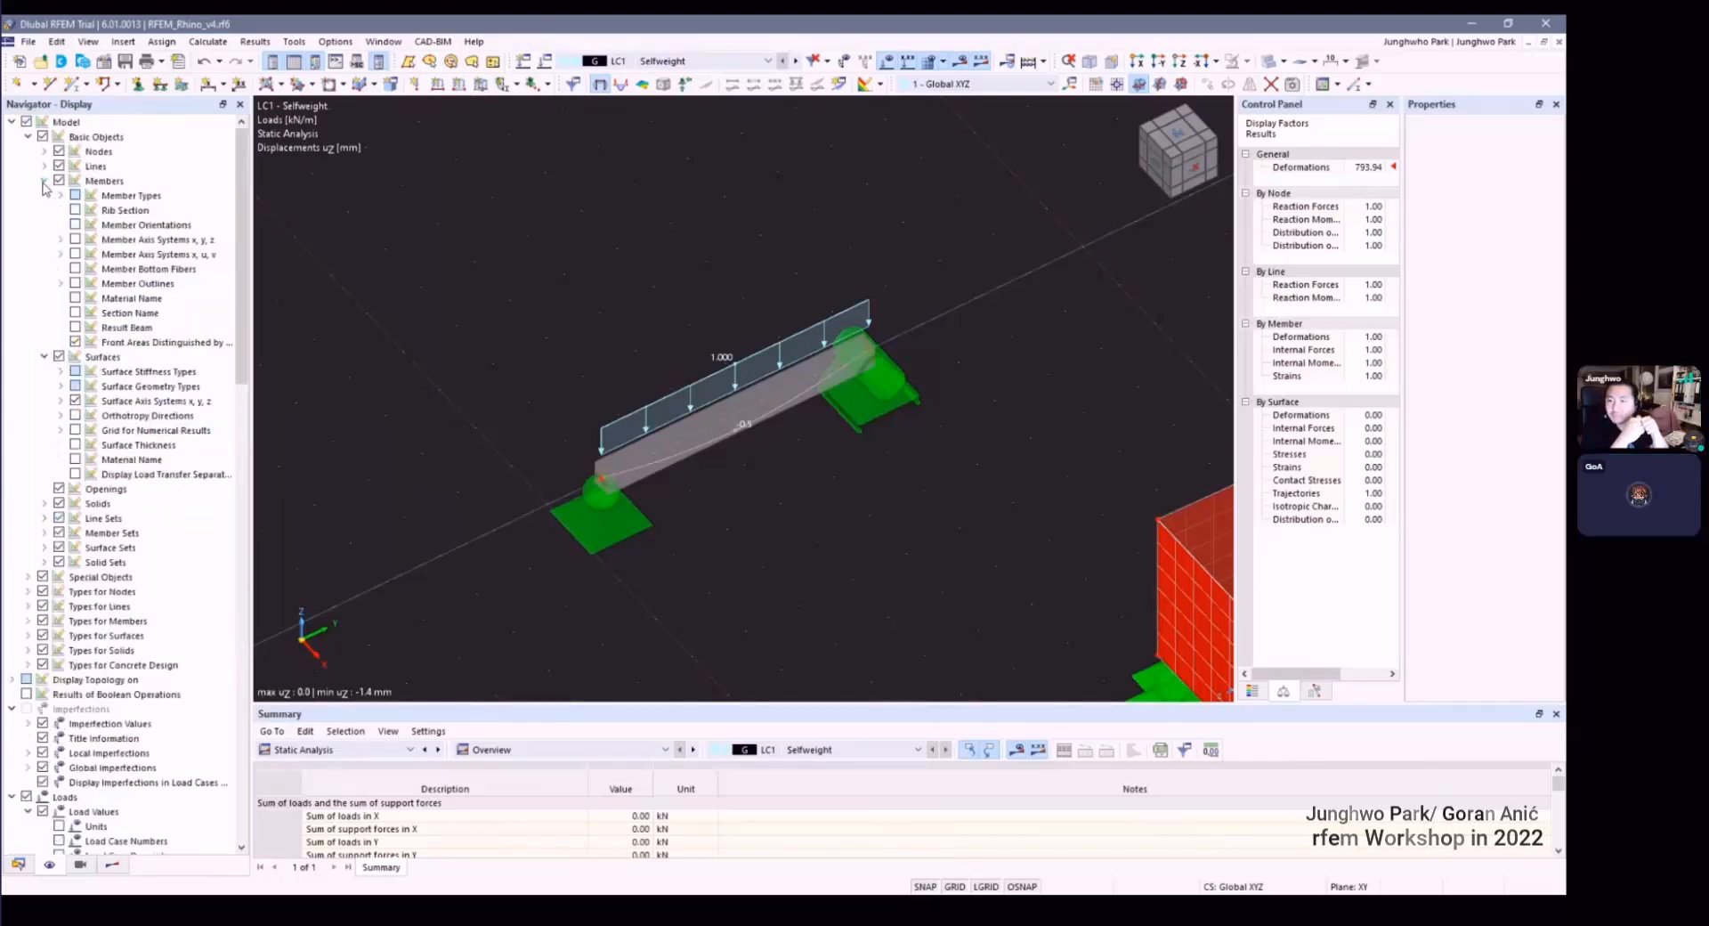
pyautogui.click(28, 137)
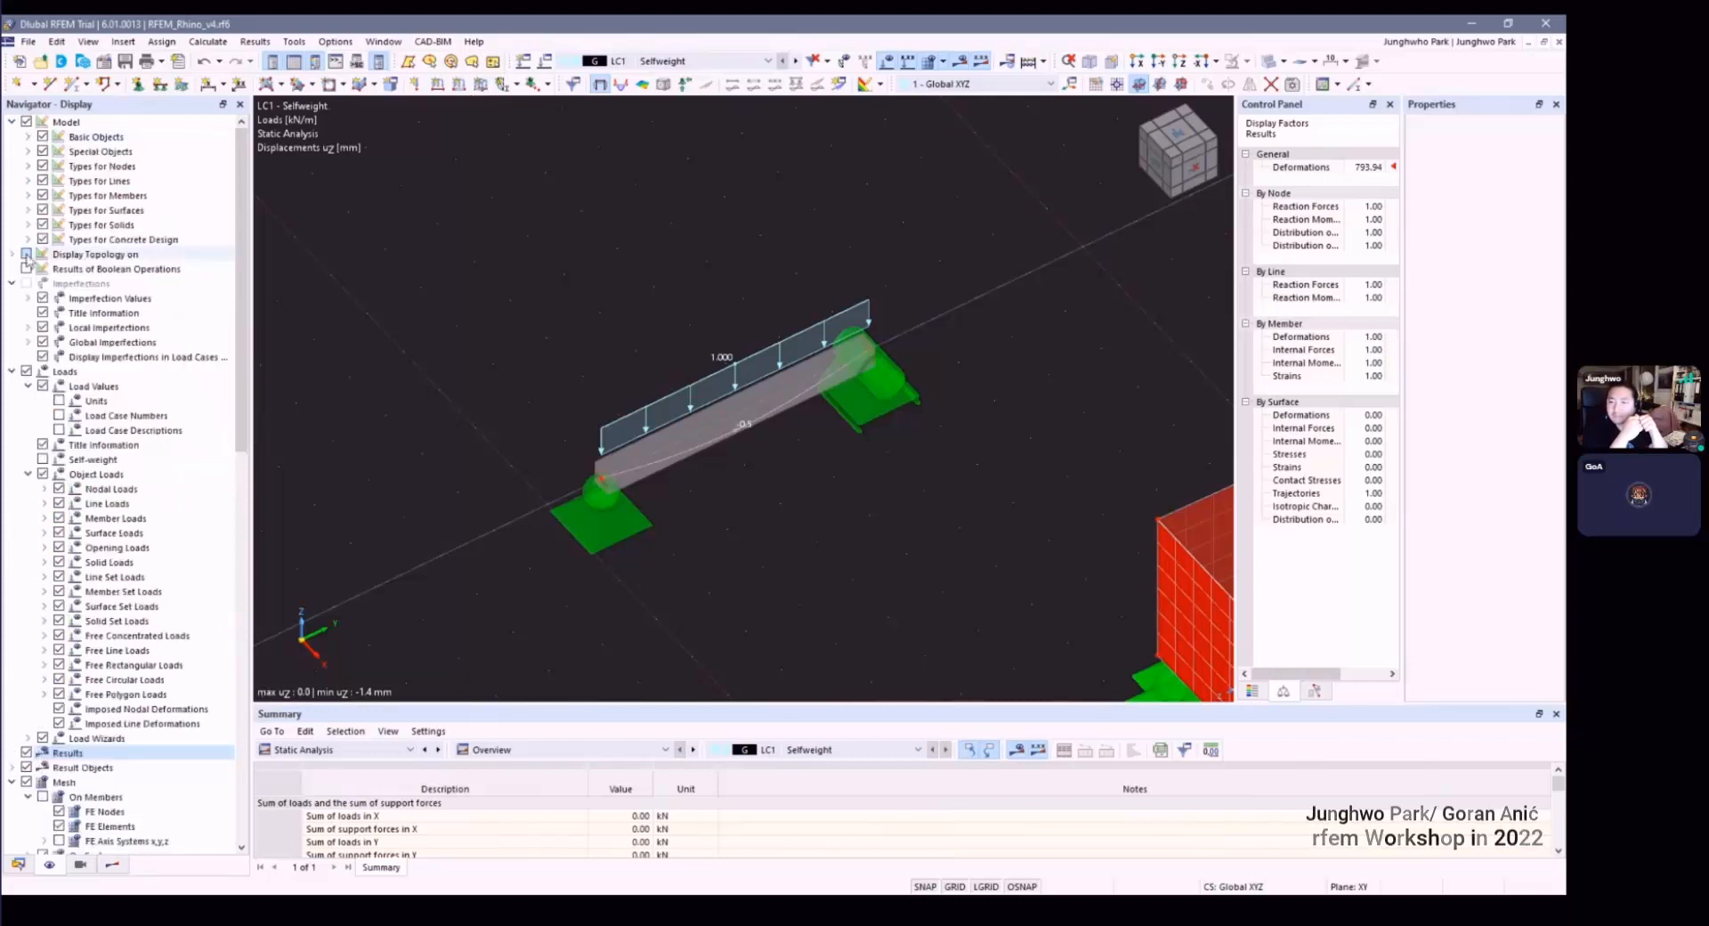
pyautogui.scroll(-3, 27, 259)
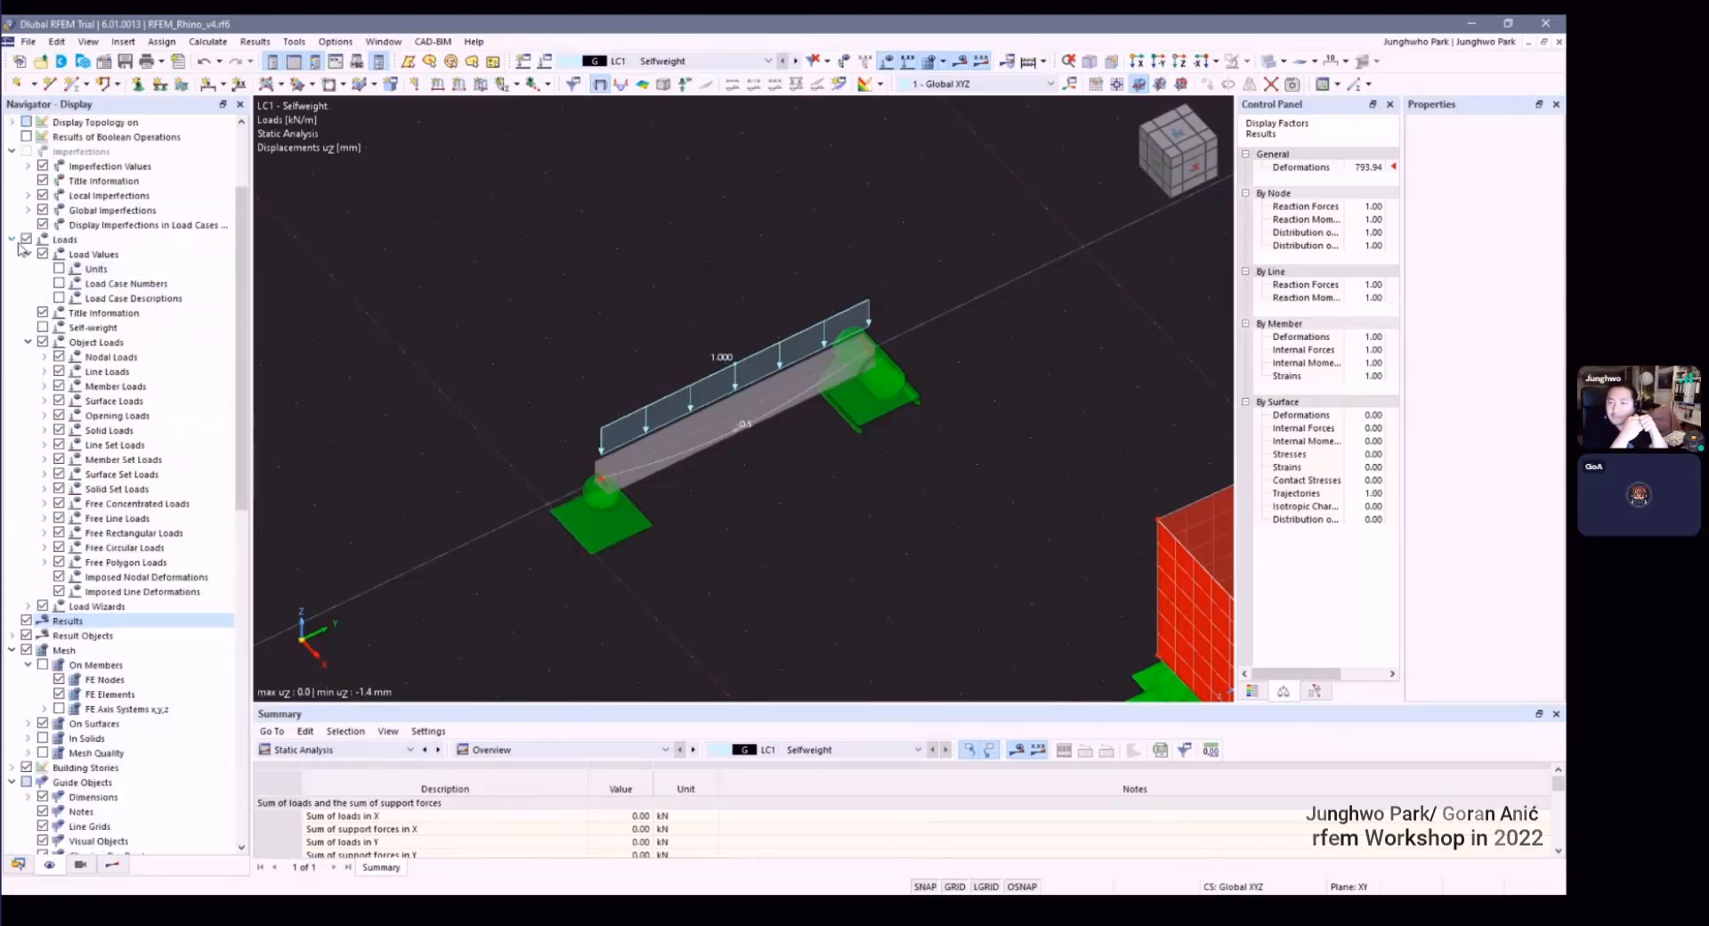
pyautogui.click(13, 239)
pyautogui.click(12, 151)
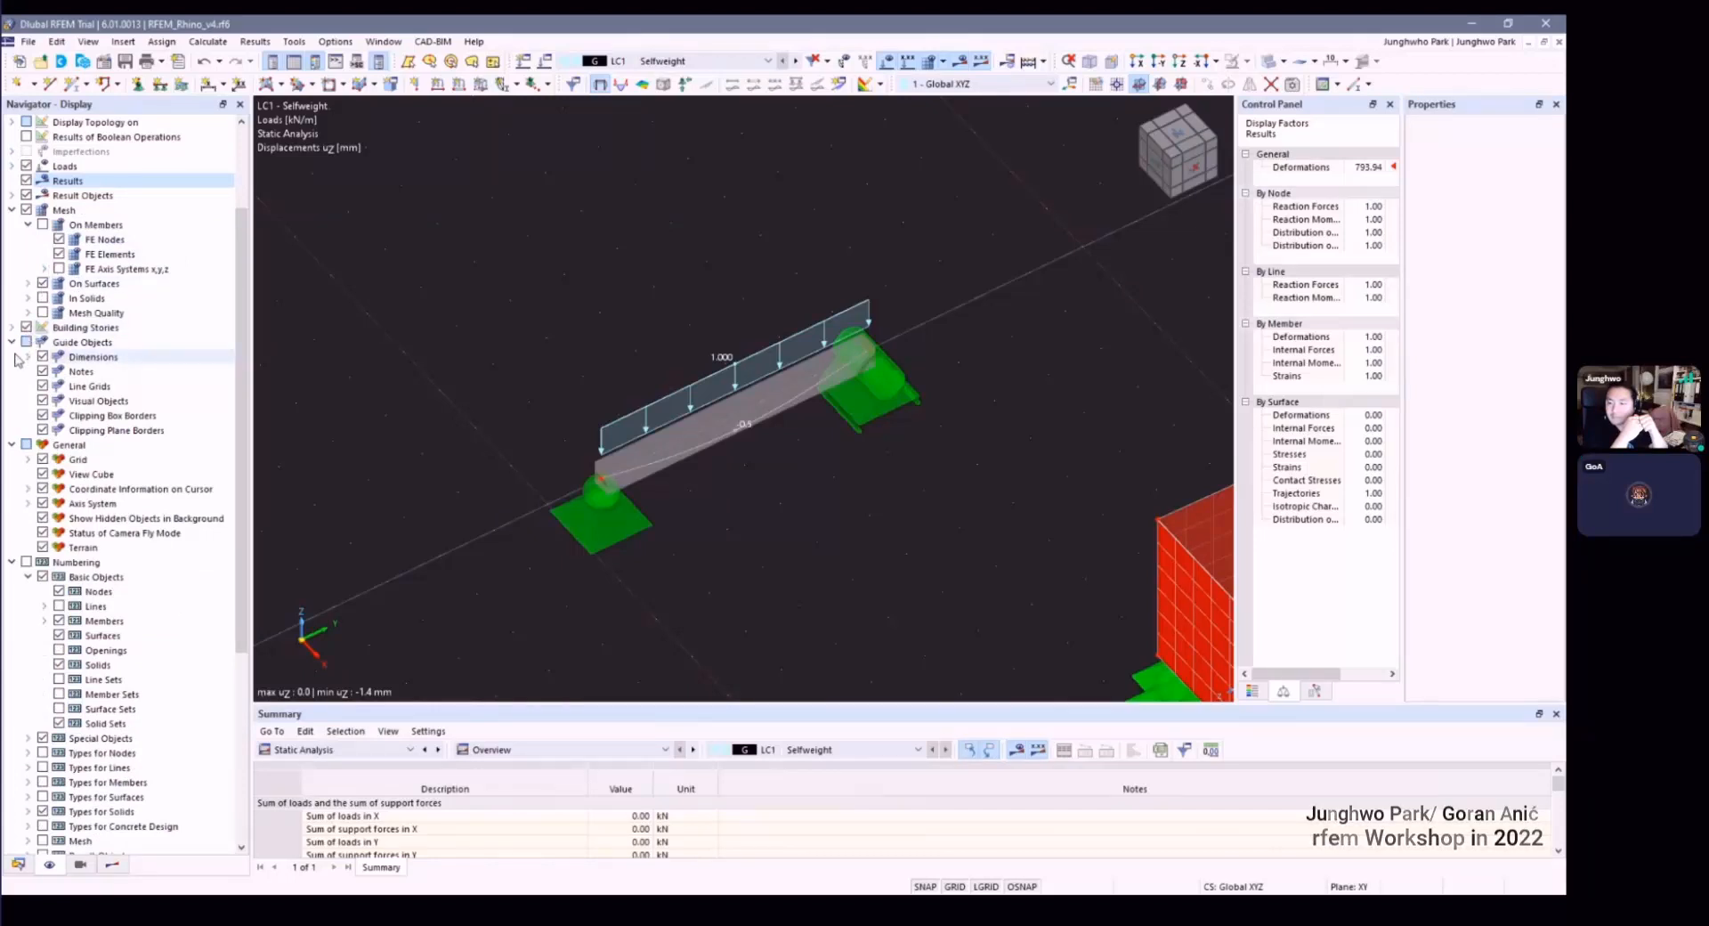
# Step: Show the distribution of loads in place of the global deformations and look through its components and the members' local deformations
pyautogui.click(112, 863)
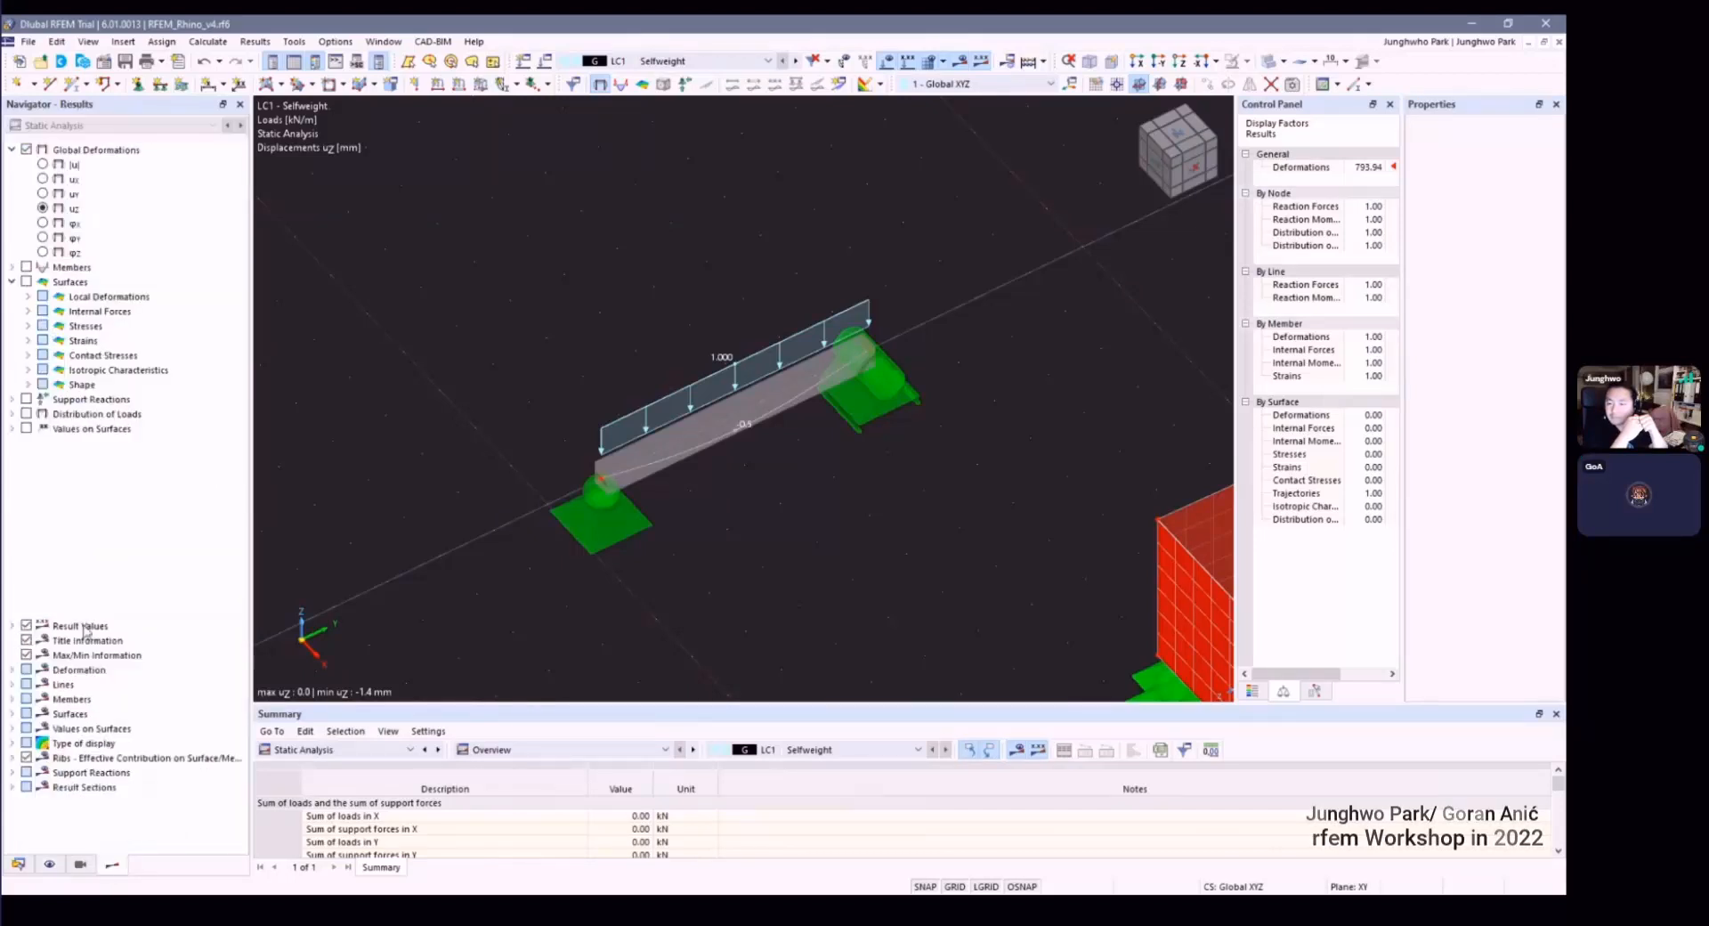
pyautogui.click(25, 414)
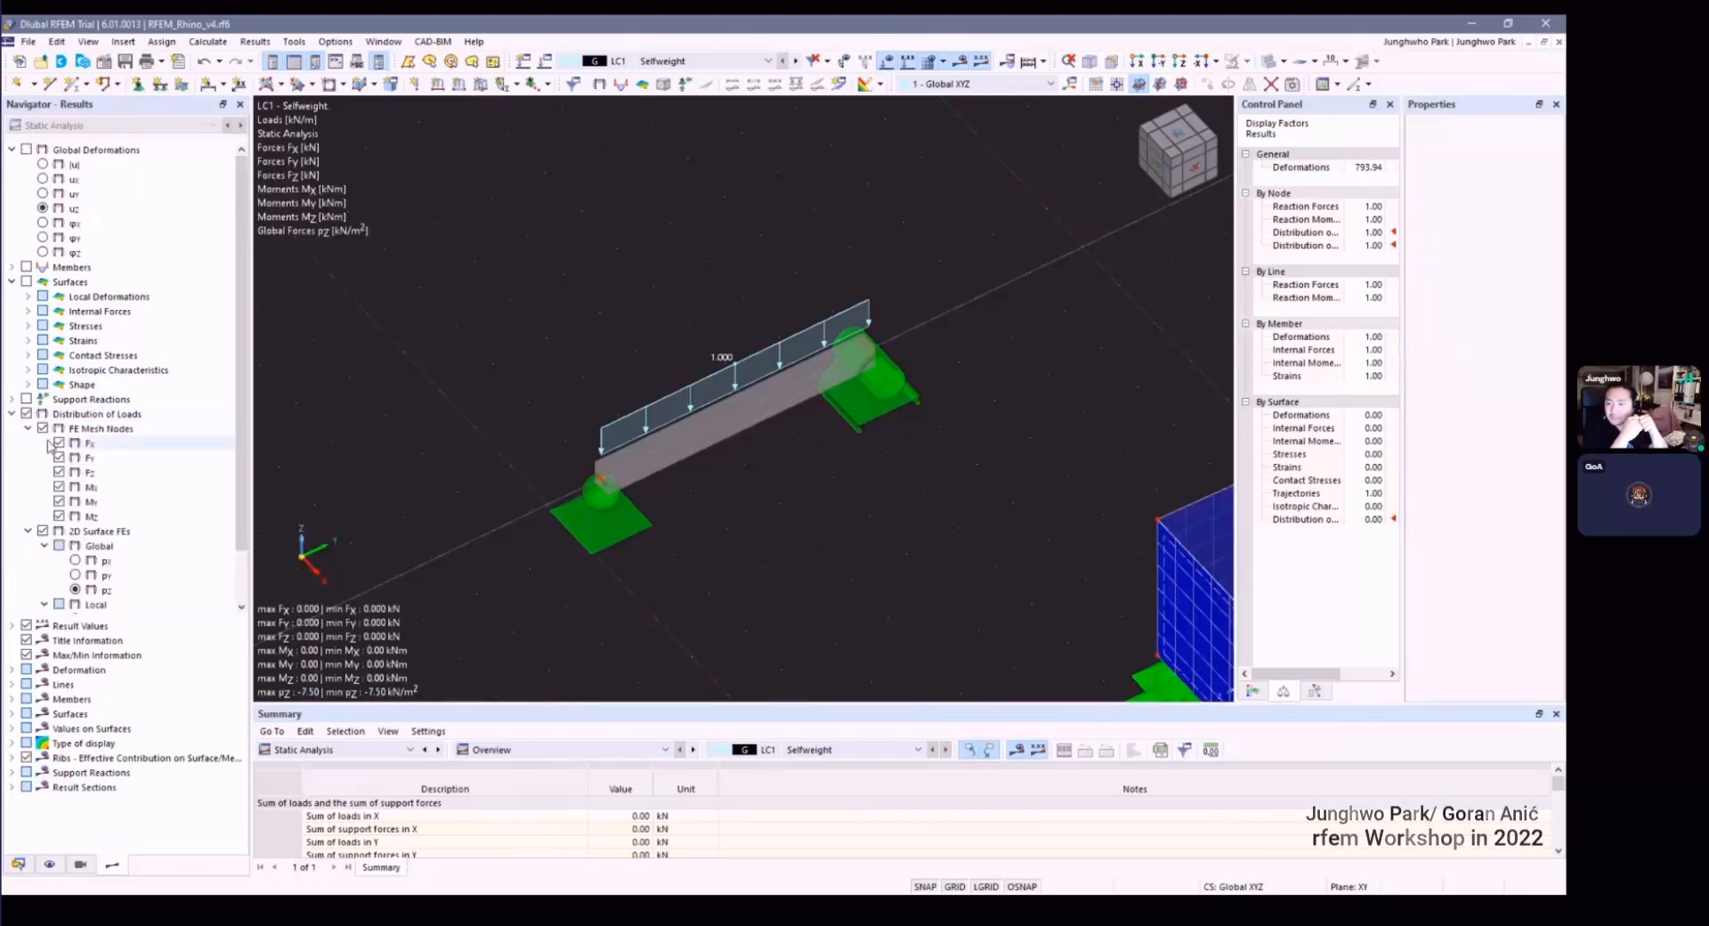
pyautogui.scroll(-2, 44, 445)
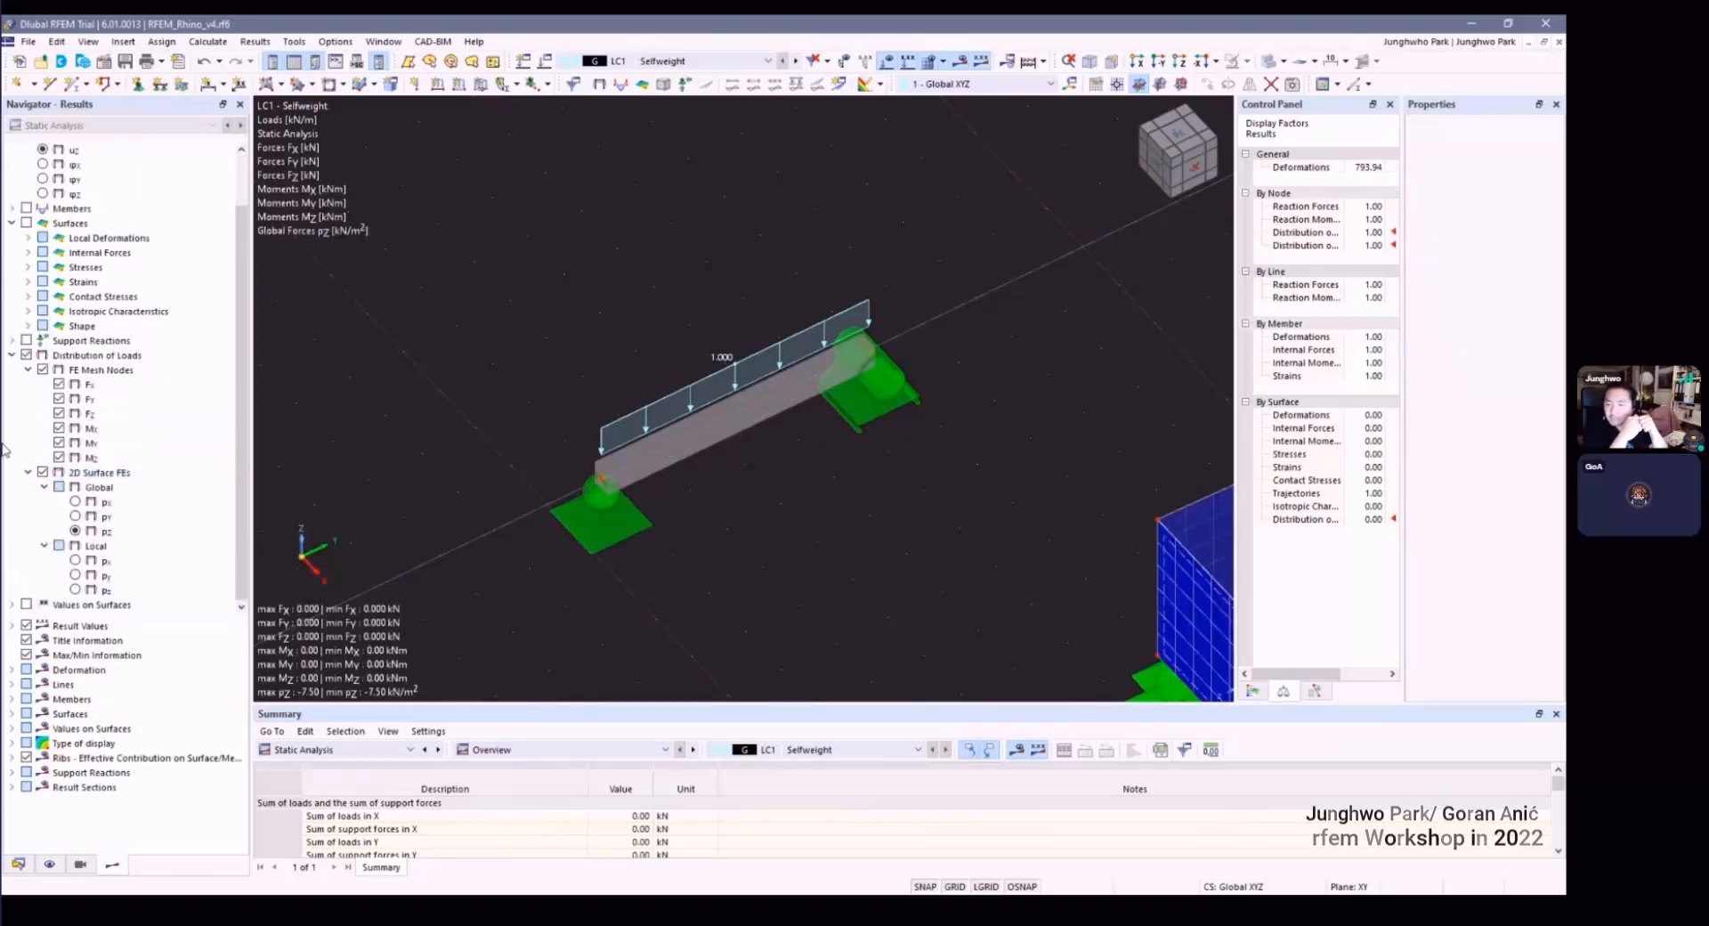
pyautogui.scroll(1, 25, 320)
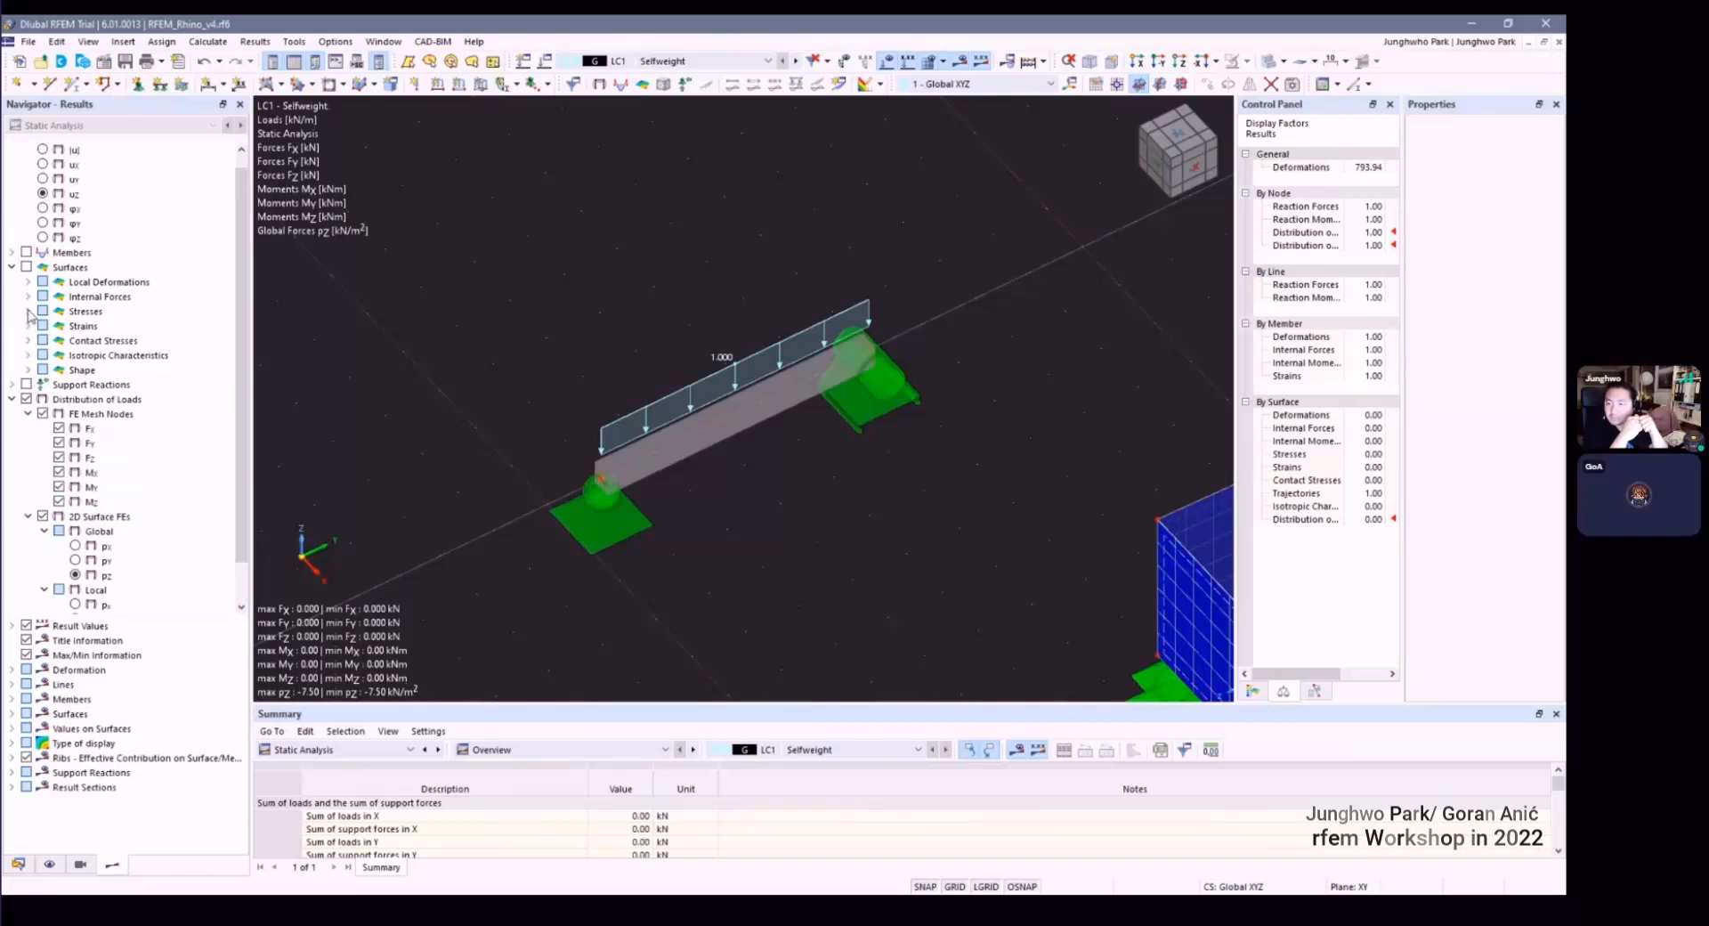
pyautogui.click(12, 253)
pyautogui.click(28, 267)
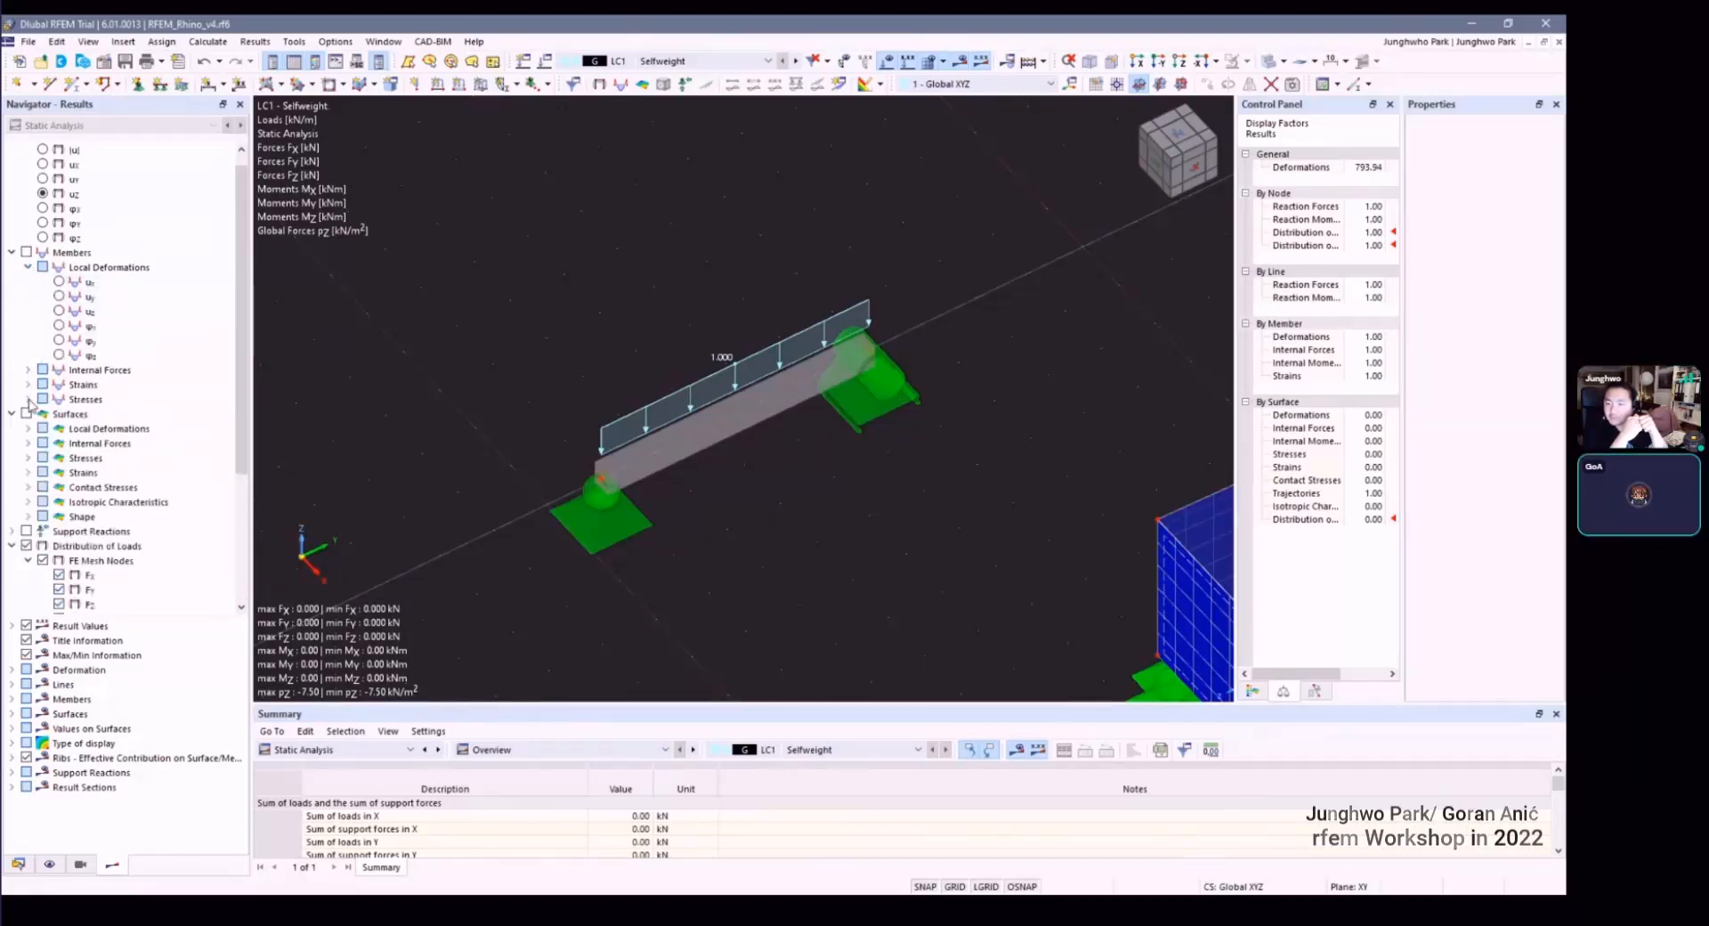
pyautogui.scroll(-4, 53, 383)
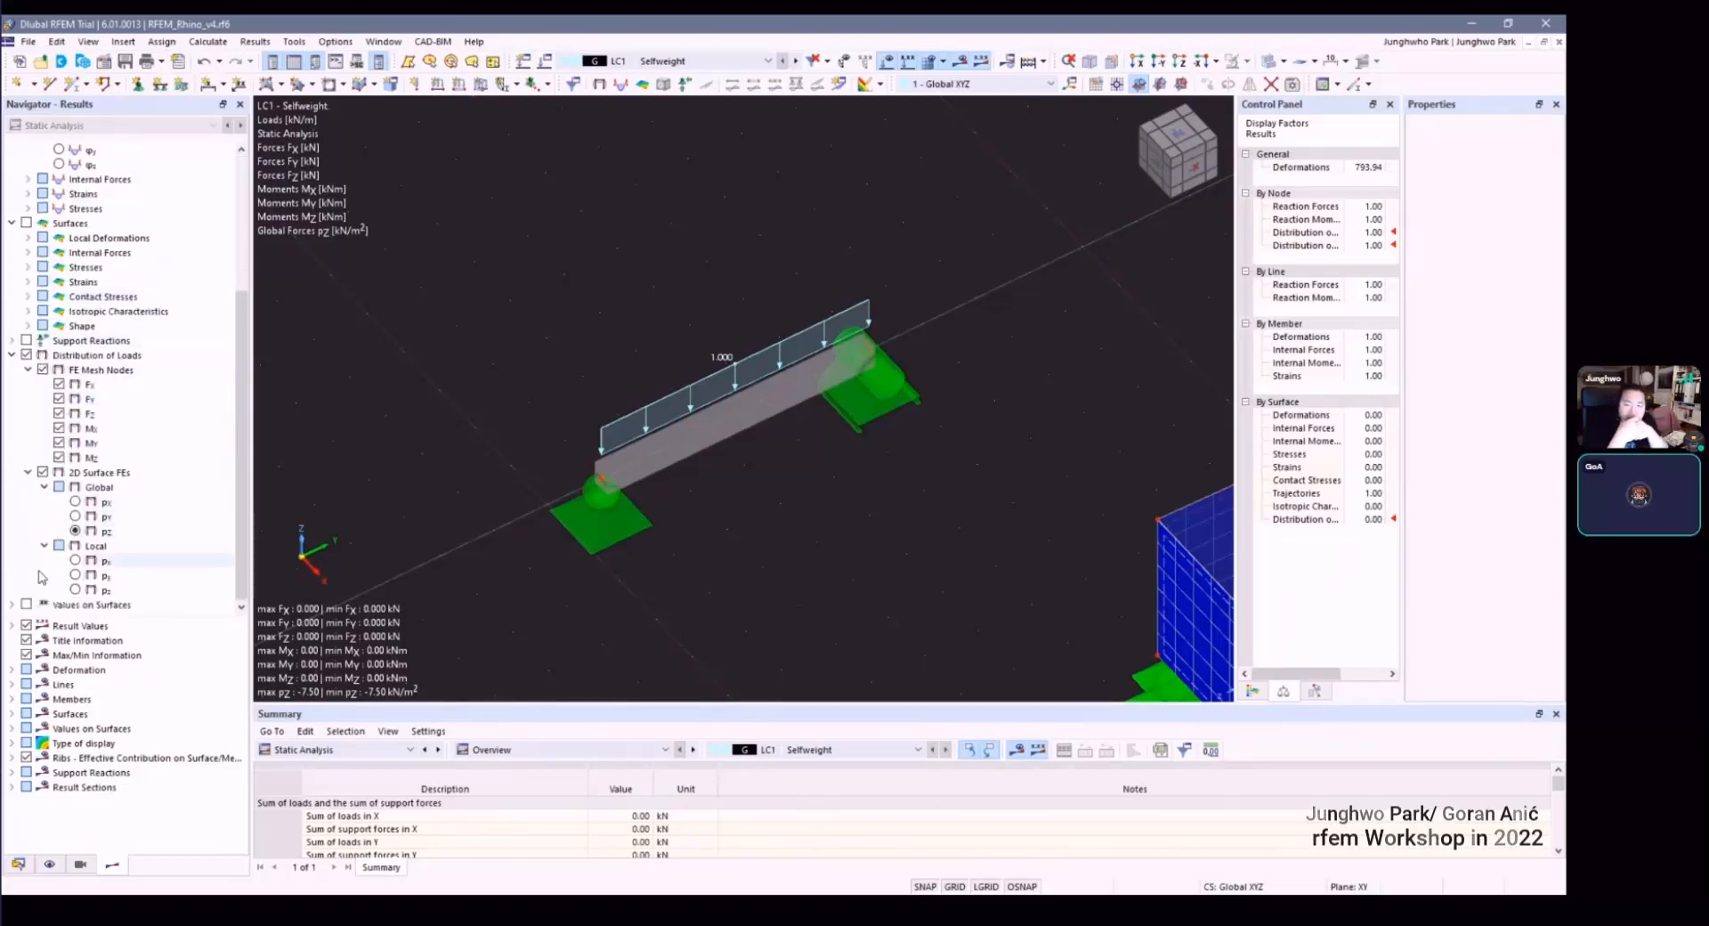
# Step: Try the Isobands - Solids display type, return to Isobands and check its separation lines option
pyautogui.click(14, 744)
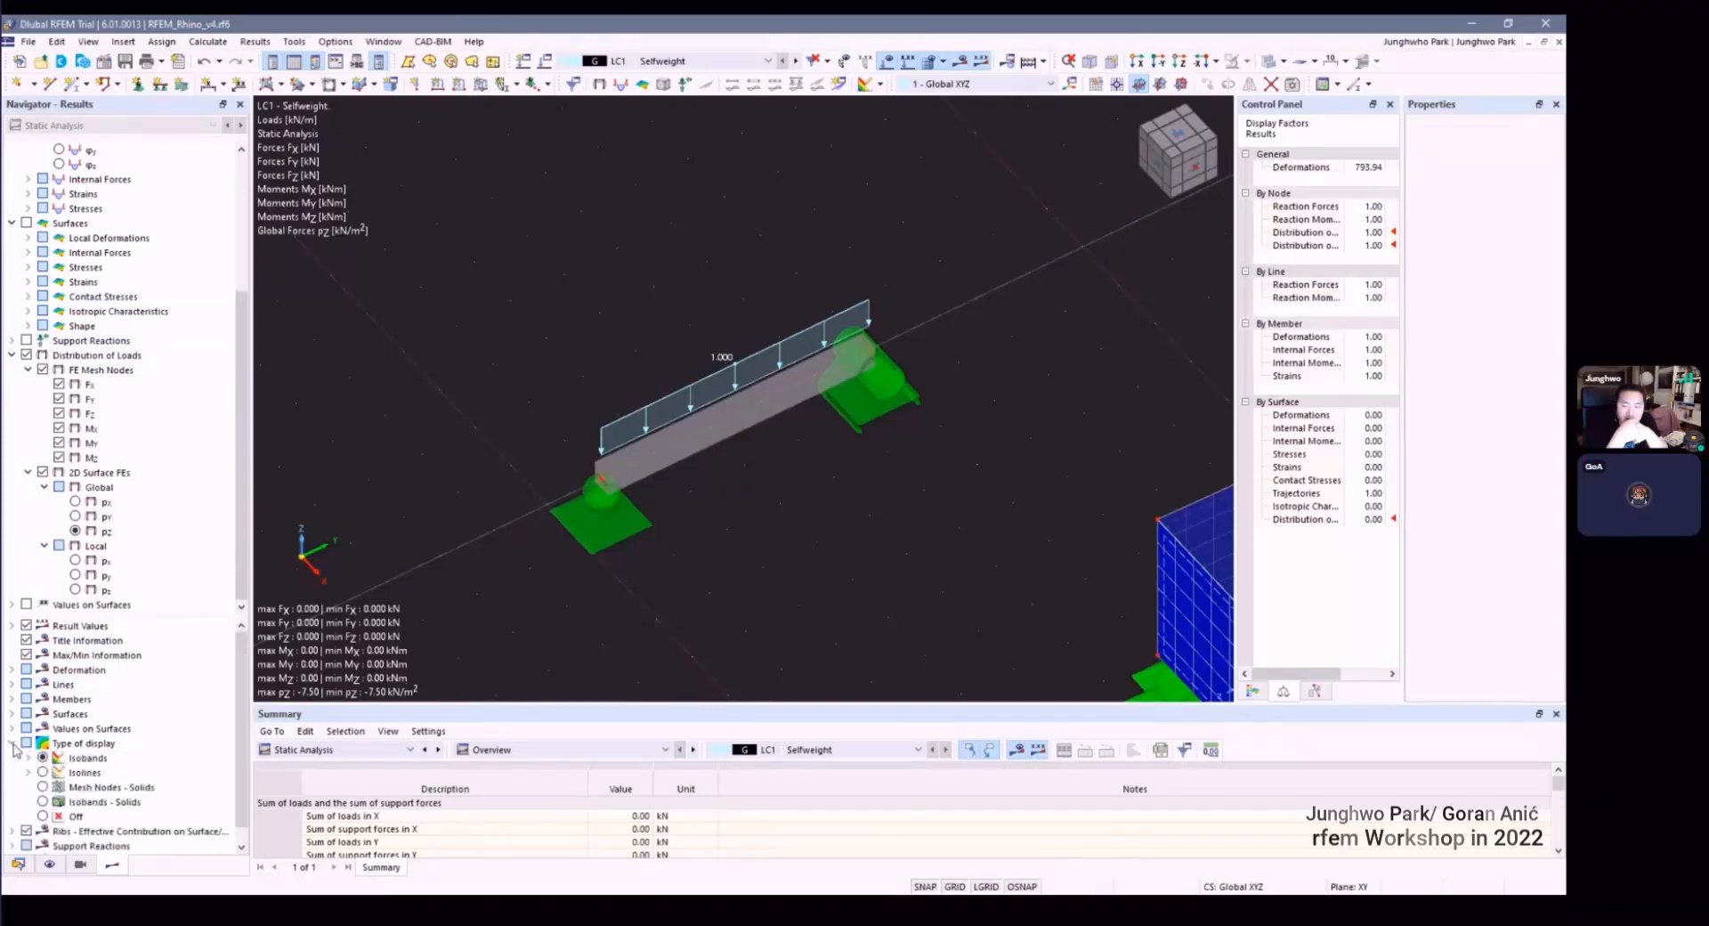
pyautogui.click(42, 801)
pyautogui.click(42, 758)
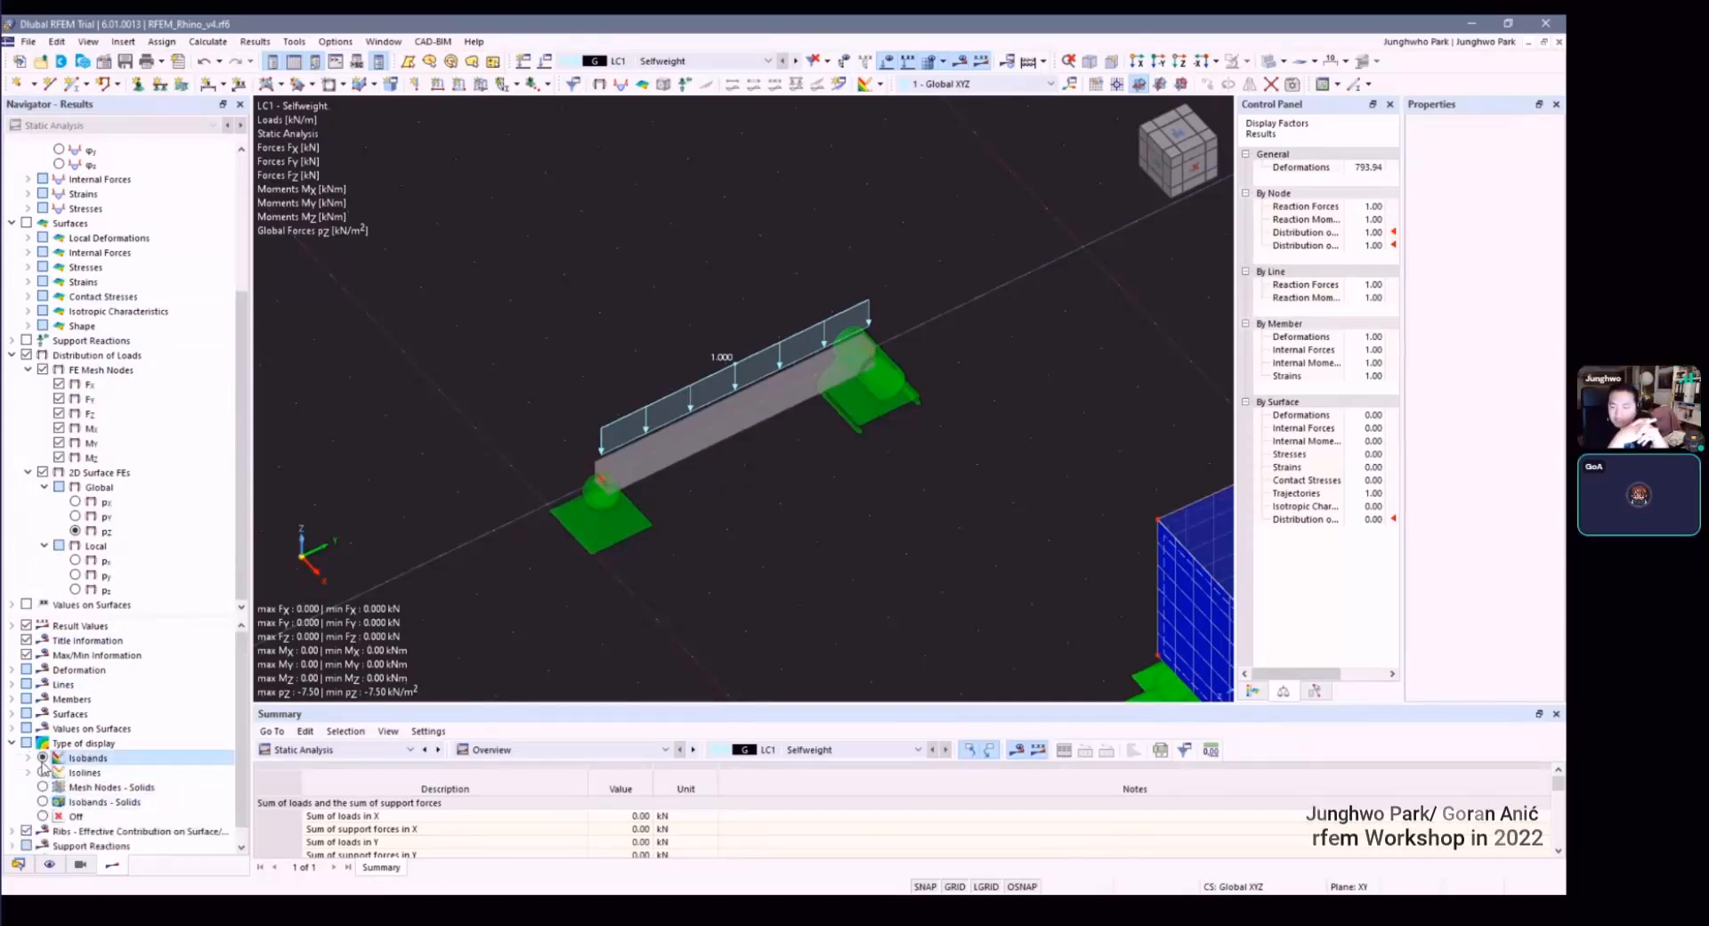
pyautogui.click(28, 758)
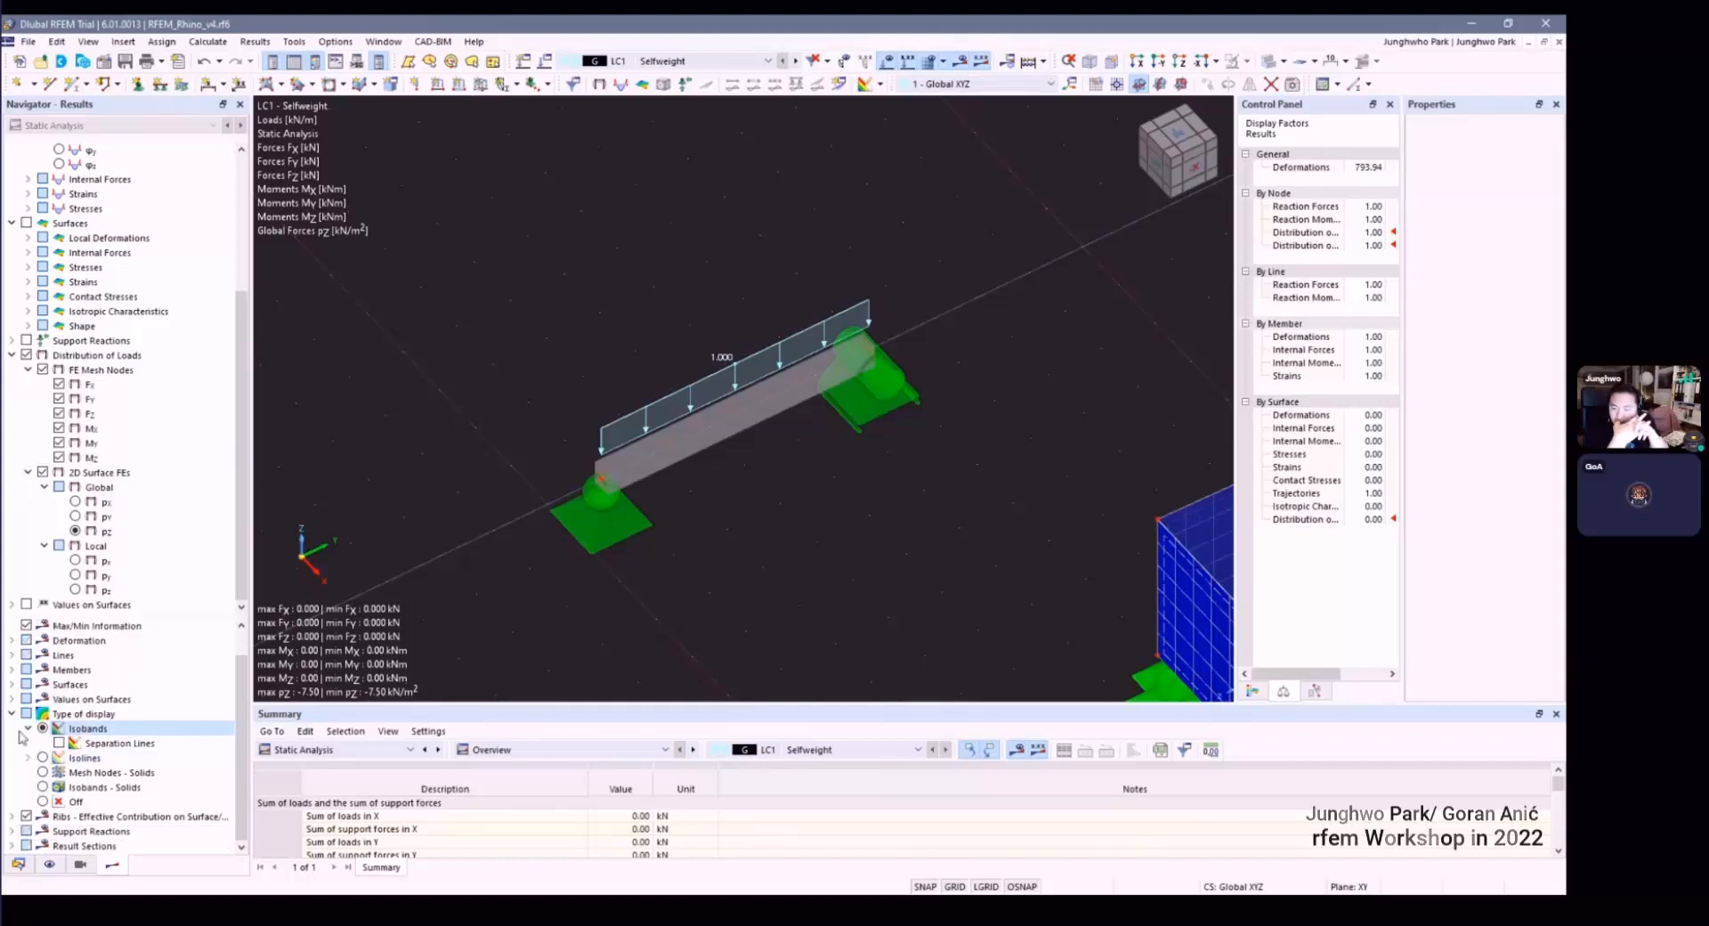
# Step: Change the member result display from two-colored to With Diagram
pyautogui.click(12, 699)
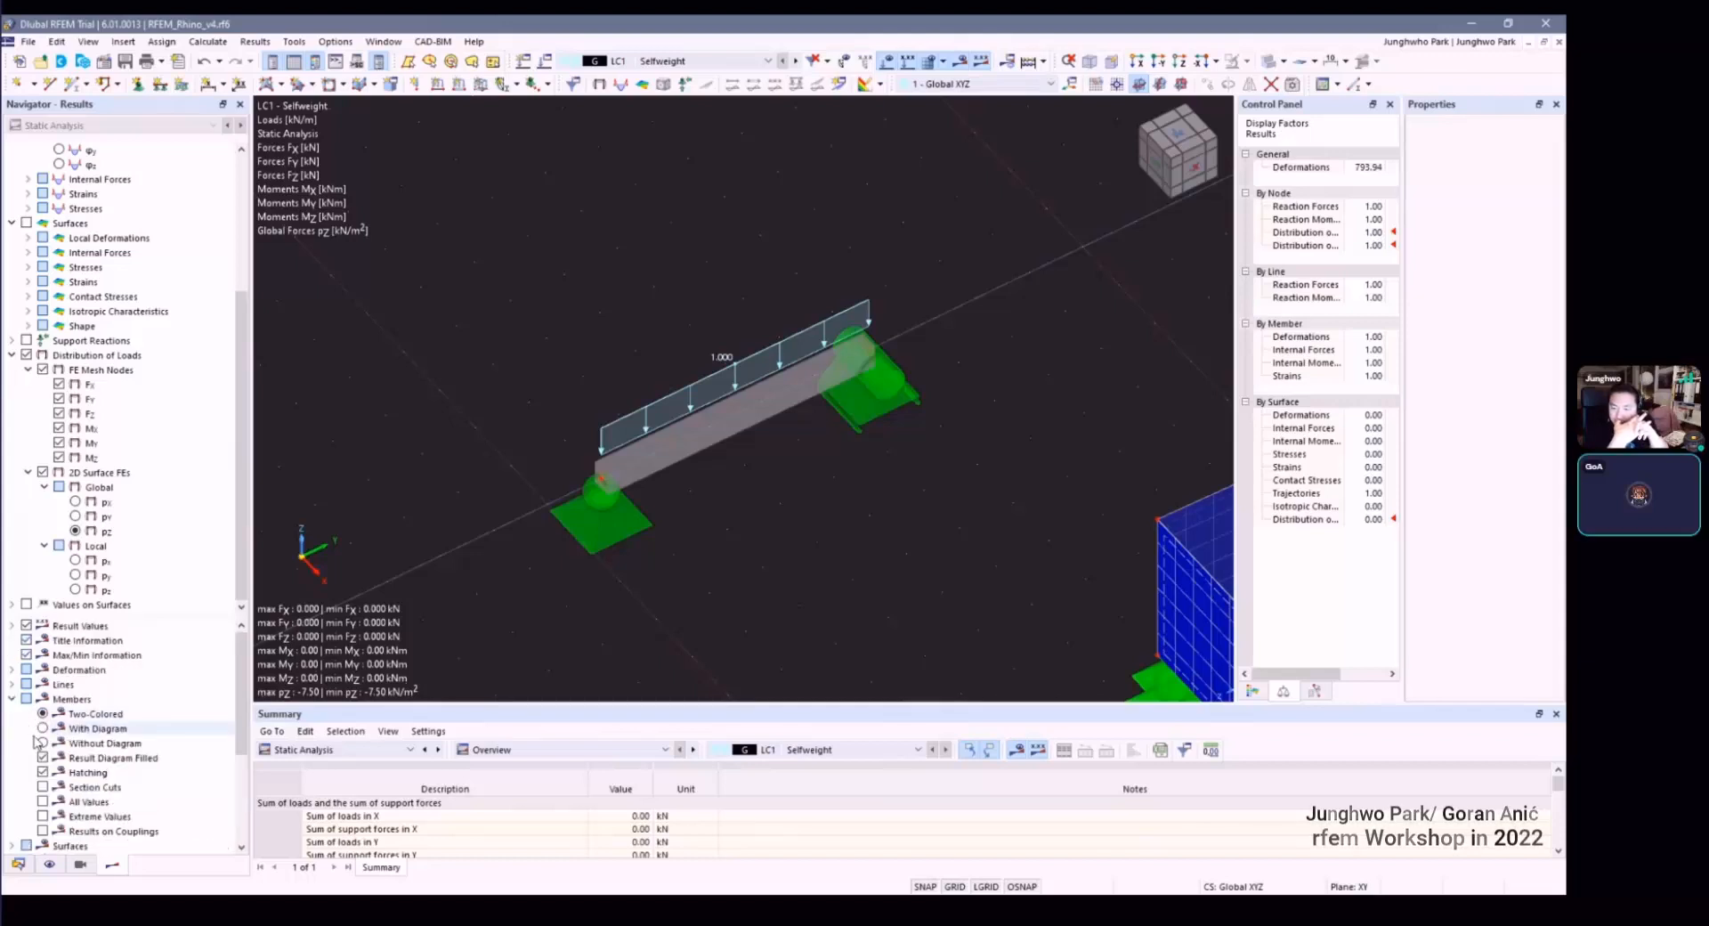
pyautogui.scroll(-1, 40, 703)
pyautogui.click(42, 684)
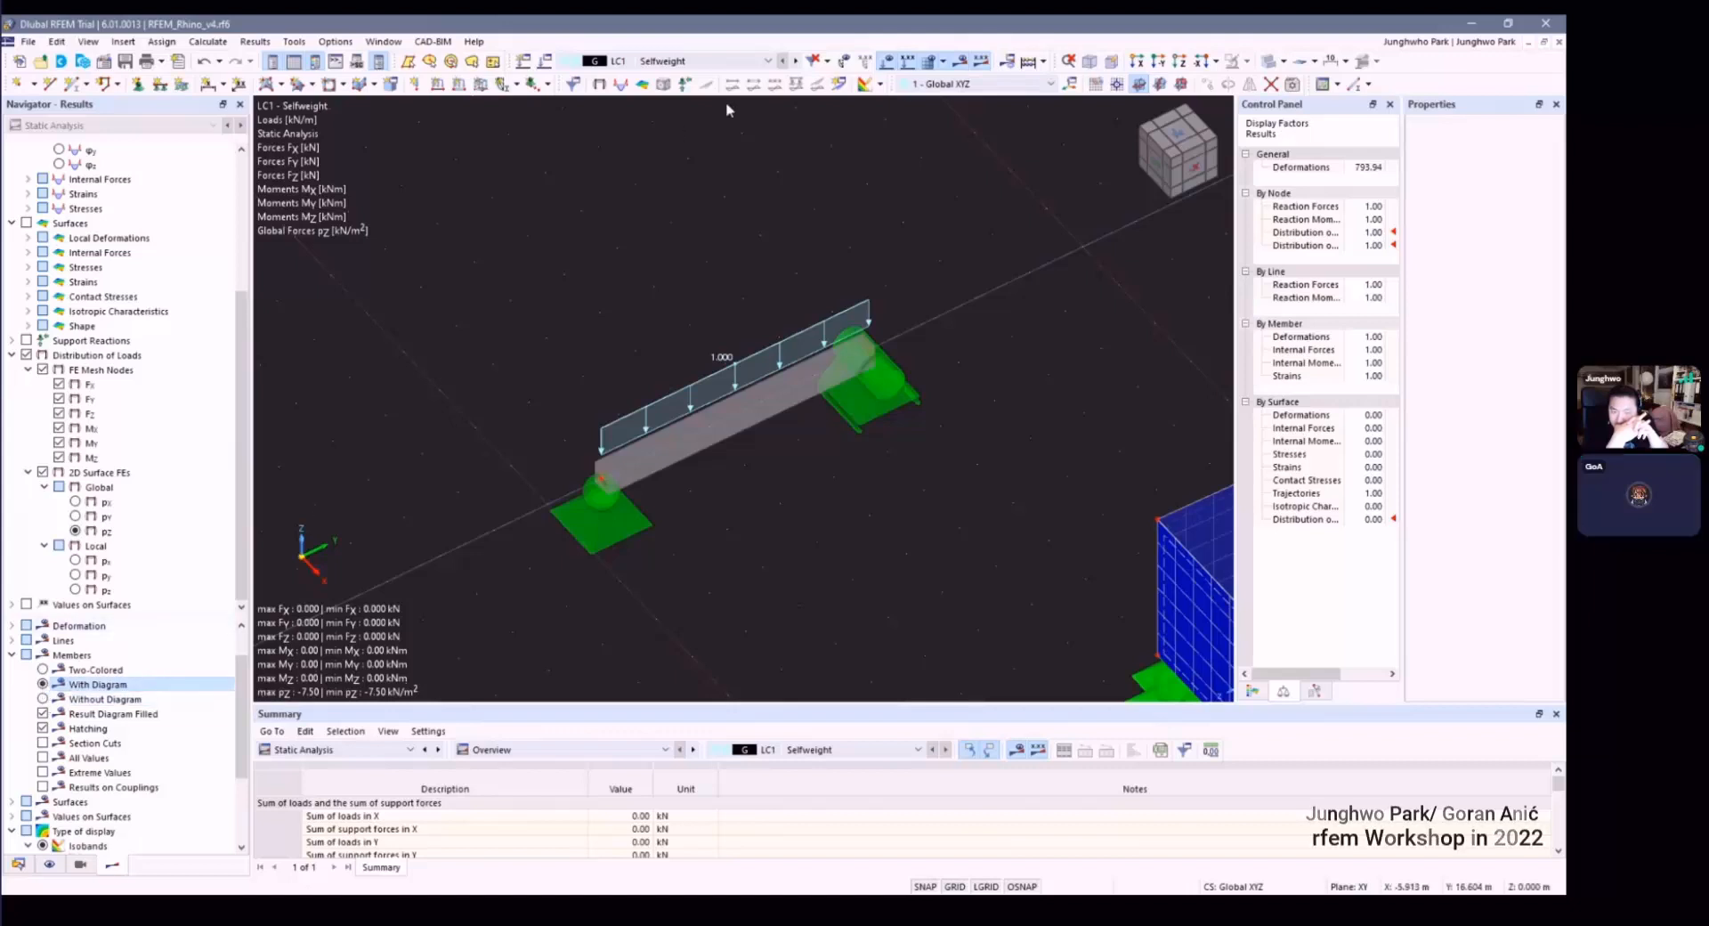
# Step: Toggle the results off and on again and inspect the beam from a different angle
pyautogui.click(955, 64)
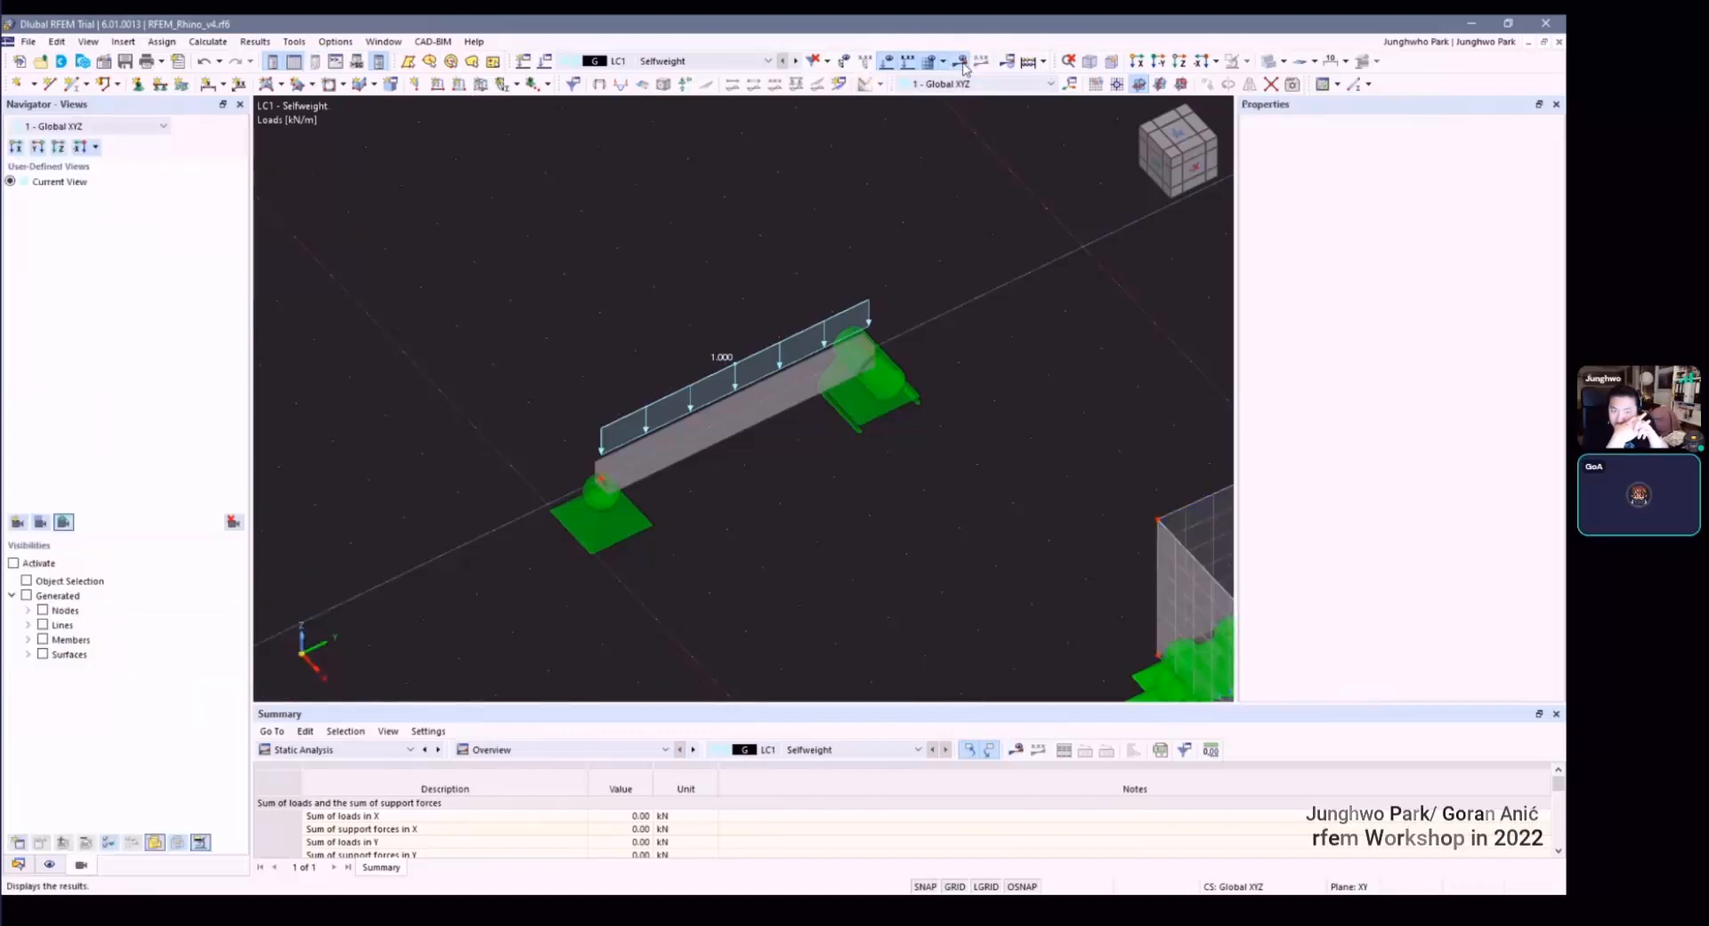
pyautogui.moveTo(811, 414); pyautogui.dragTo(895, 499, button='middle')
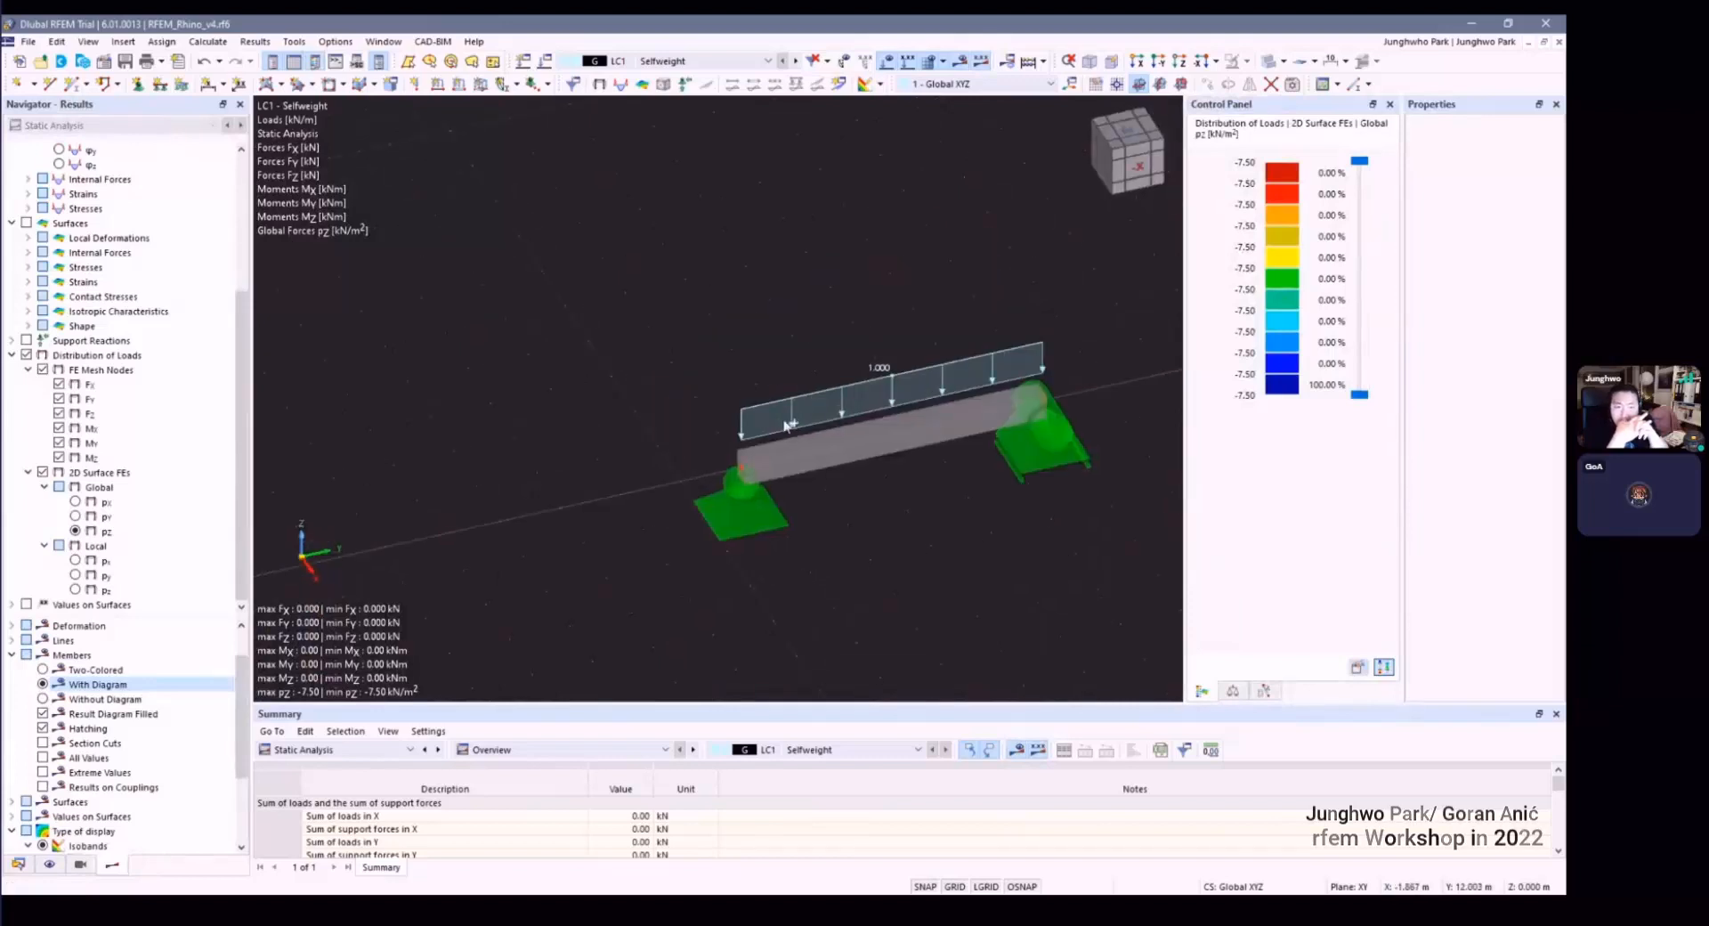
pyautogui.scroll(-1, 71, 676)
pyautogui.scroll(1, 64, 679)
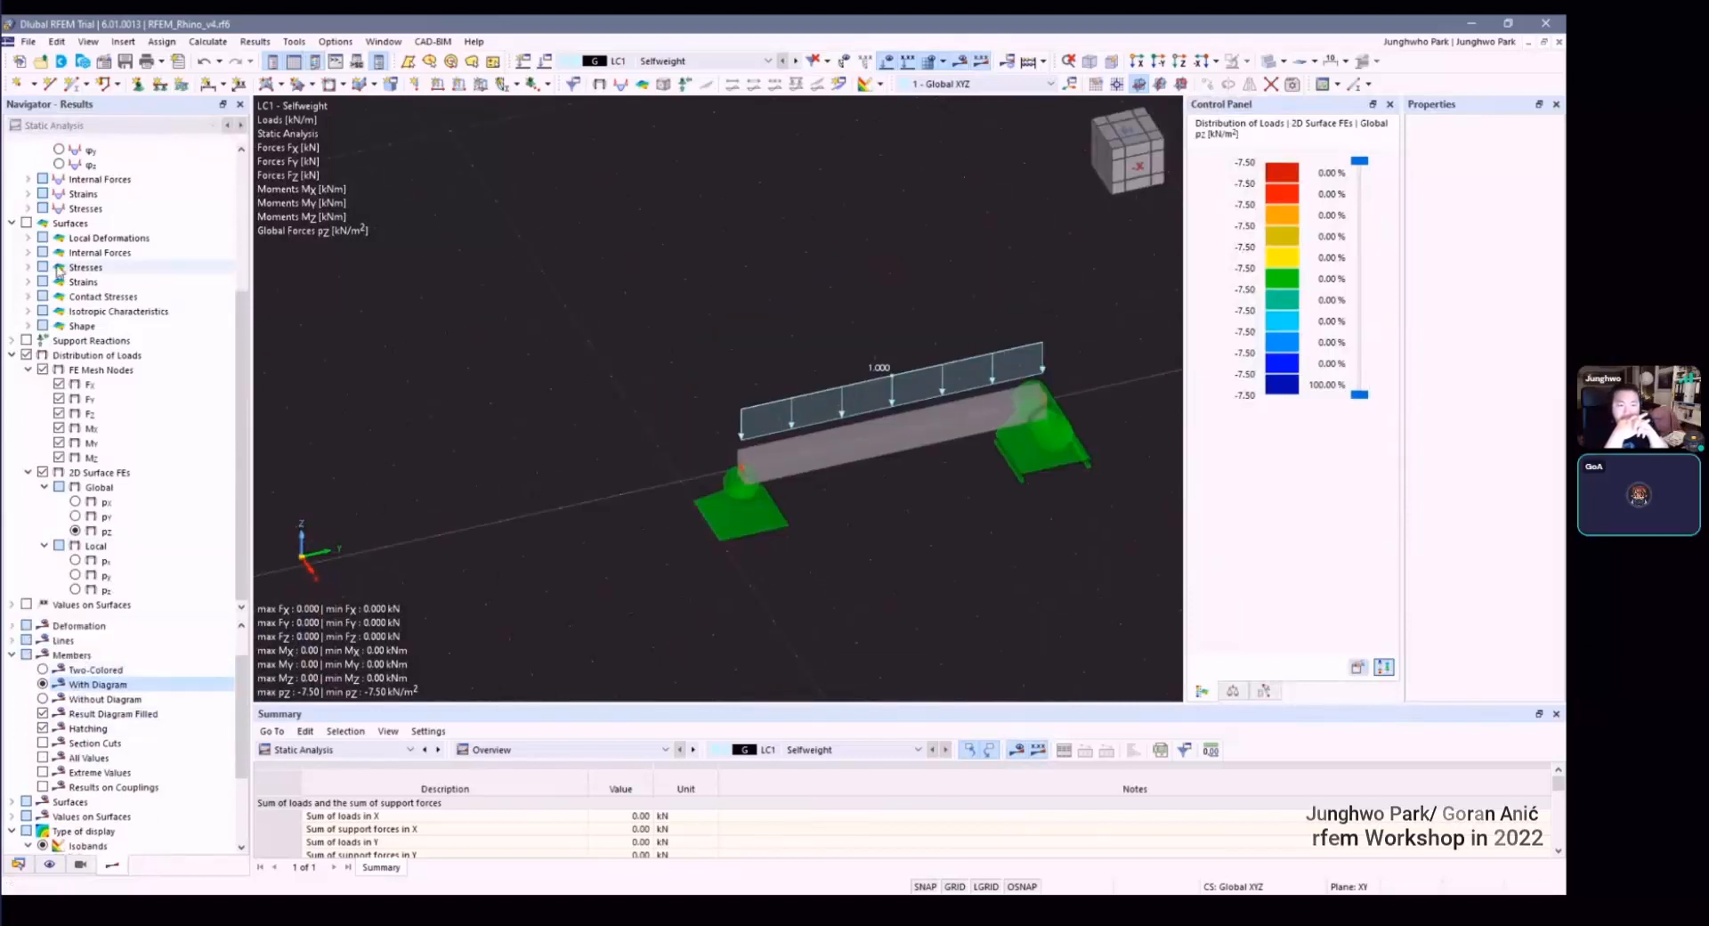
# Step: Show the global deformations instead of the distribution of loads and try two-colored member results before returning to With Diagram
pyautogui.scroll(5, 35, 178)
pyautogui.click(27, 150)
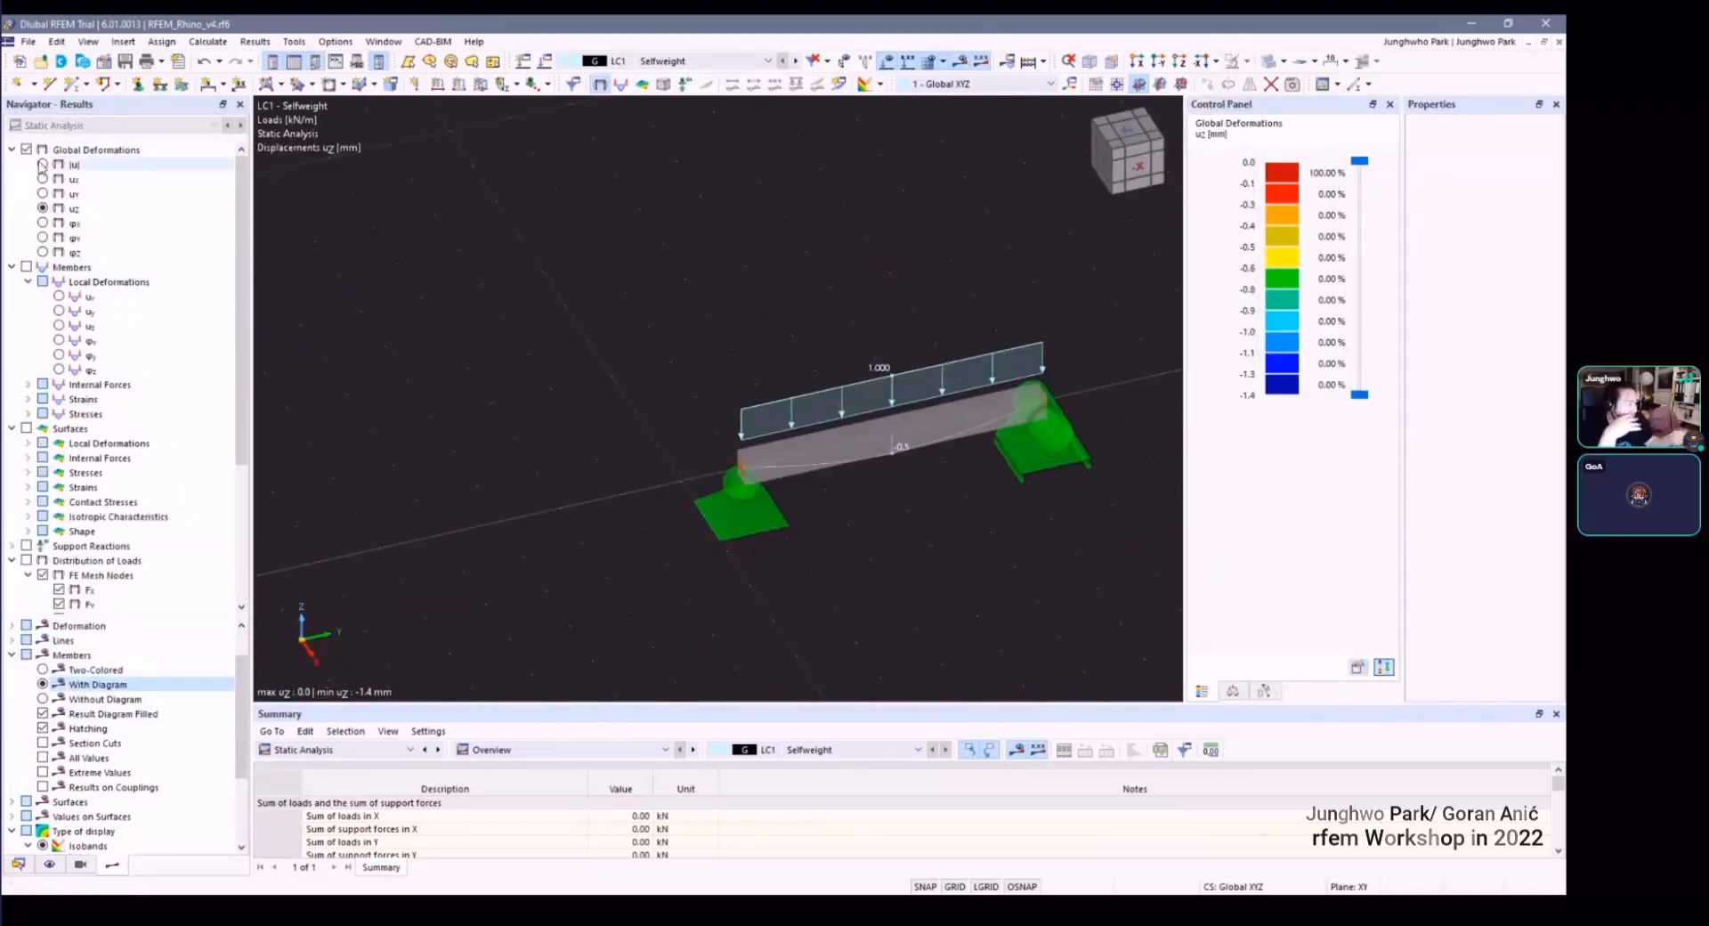
pyautogui.scroll(-1, 96, 715)
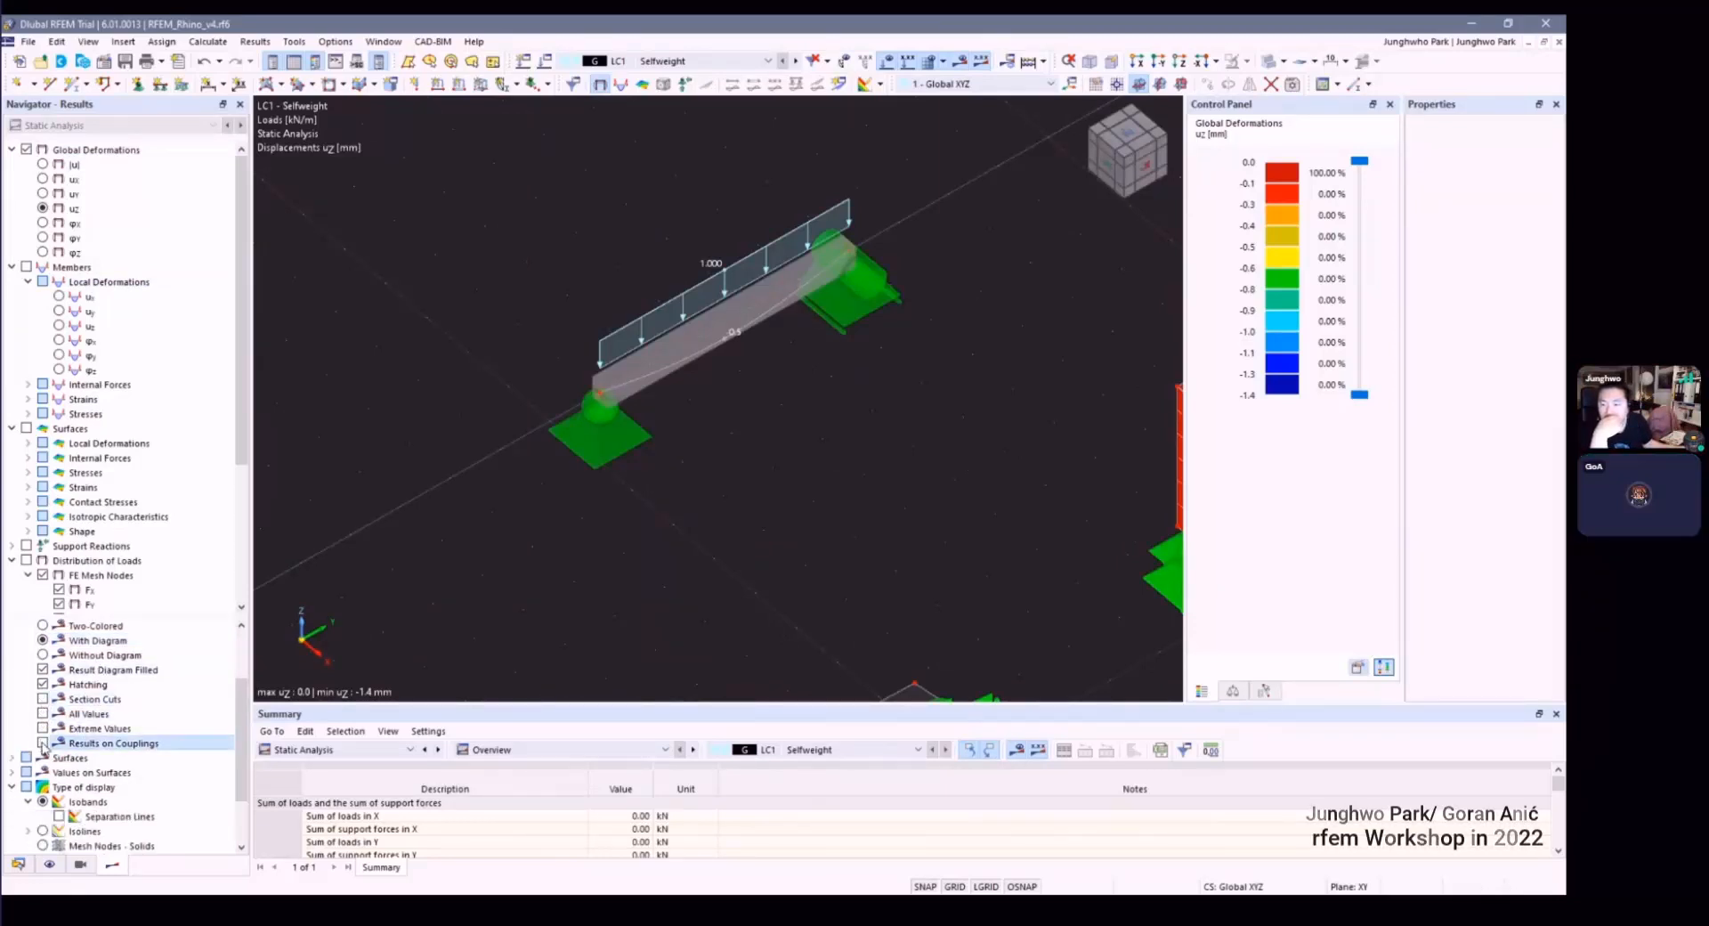
pyautogui.scroll(1, 43, 746)
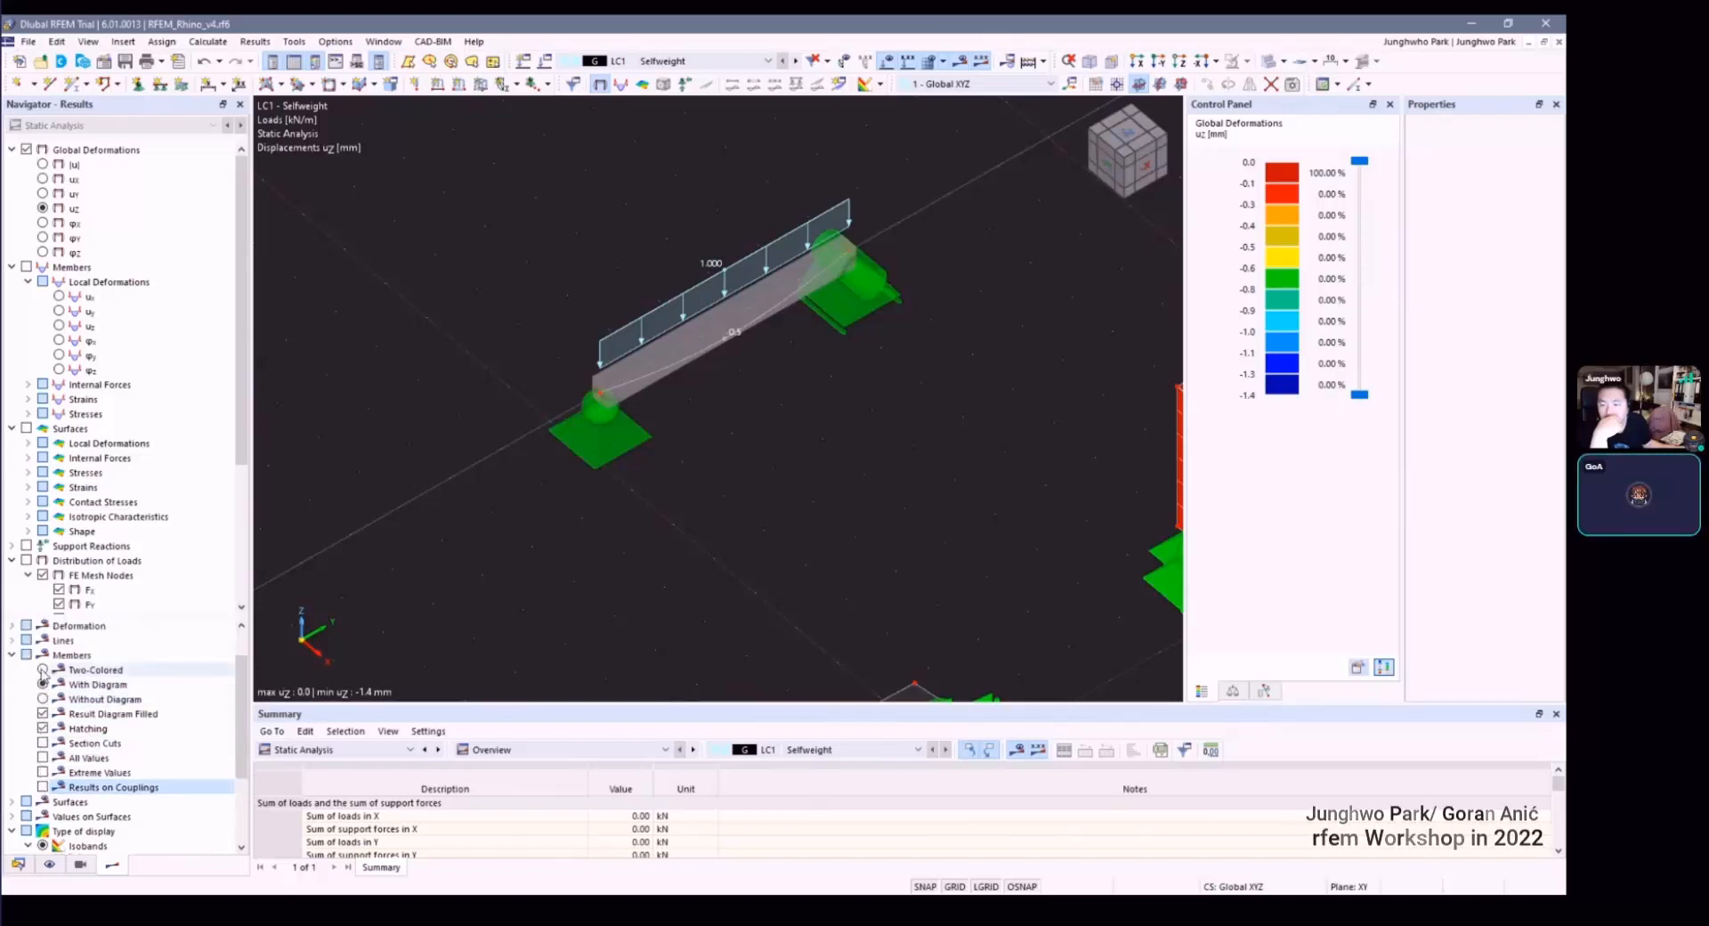
pyautogui.click(43, 669)
pyautogui.click(43, 684)
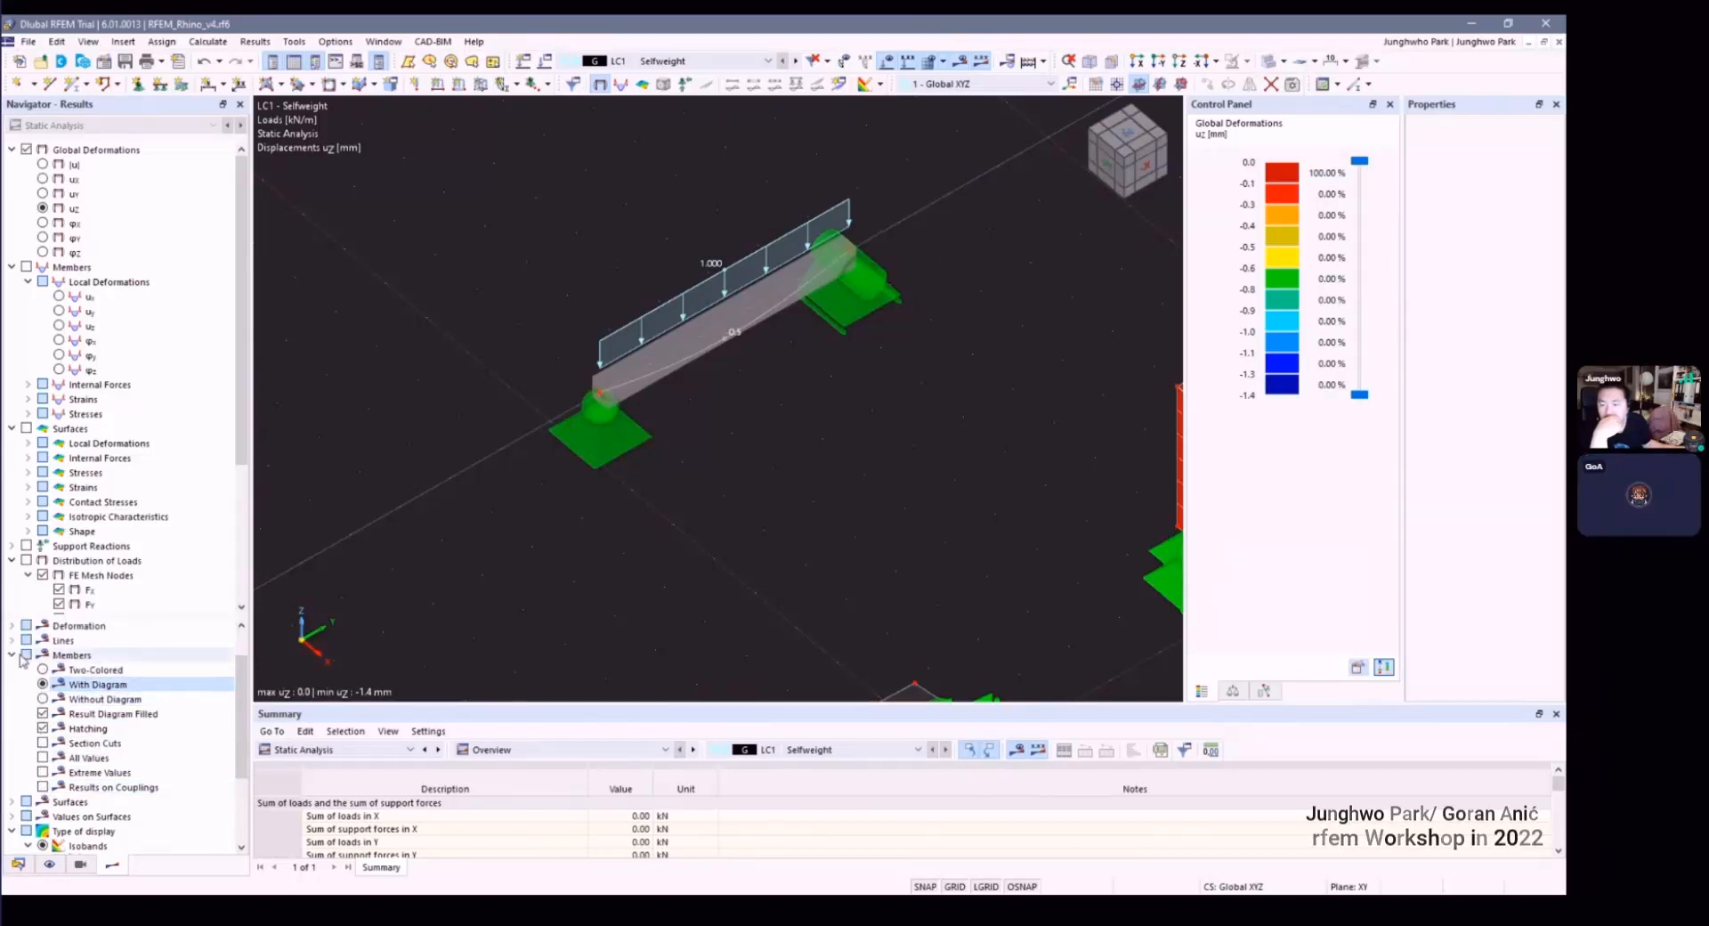
# Step: Look through the result display options for members, surfaces and type of display
pyautogui.scroll(-1, 49, 704)
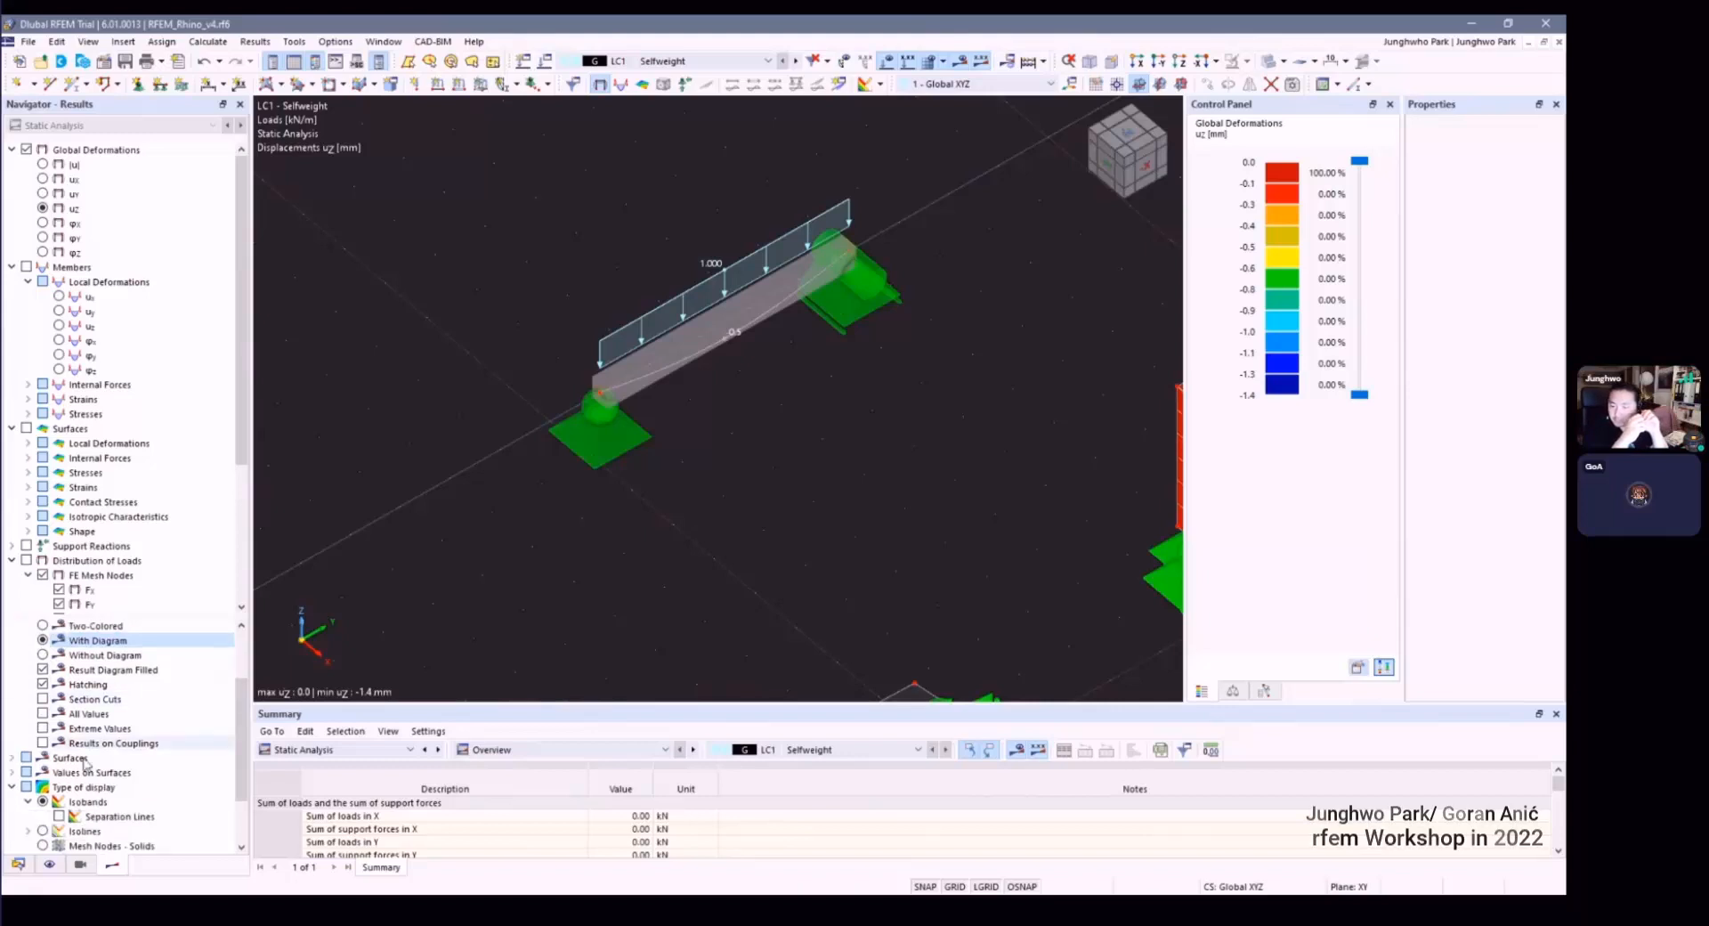
pyautogui.scroll(-1, 59, 773)
pyautogui.scroll(3, 59, 773)
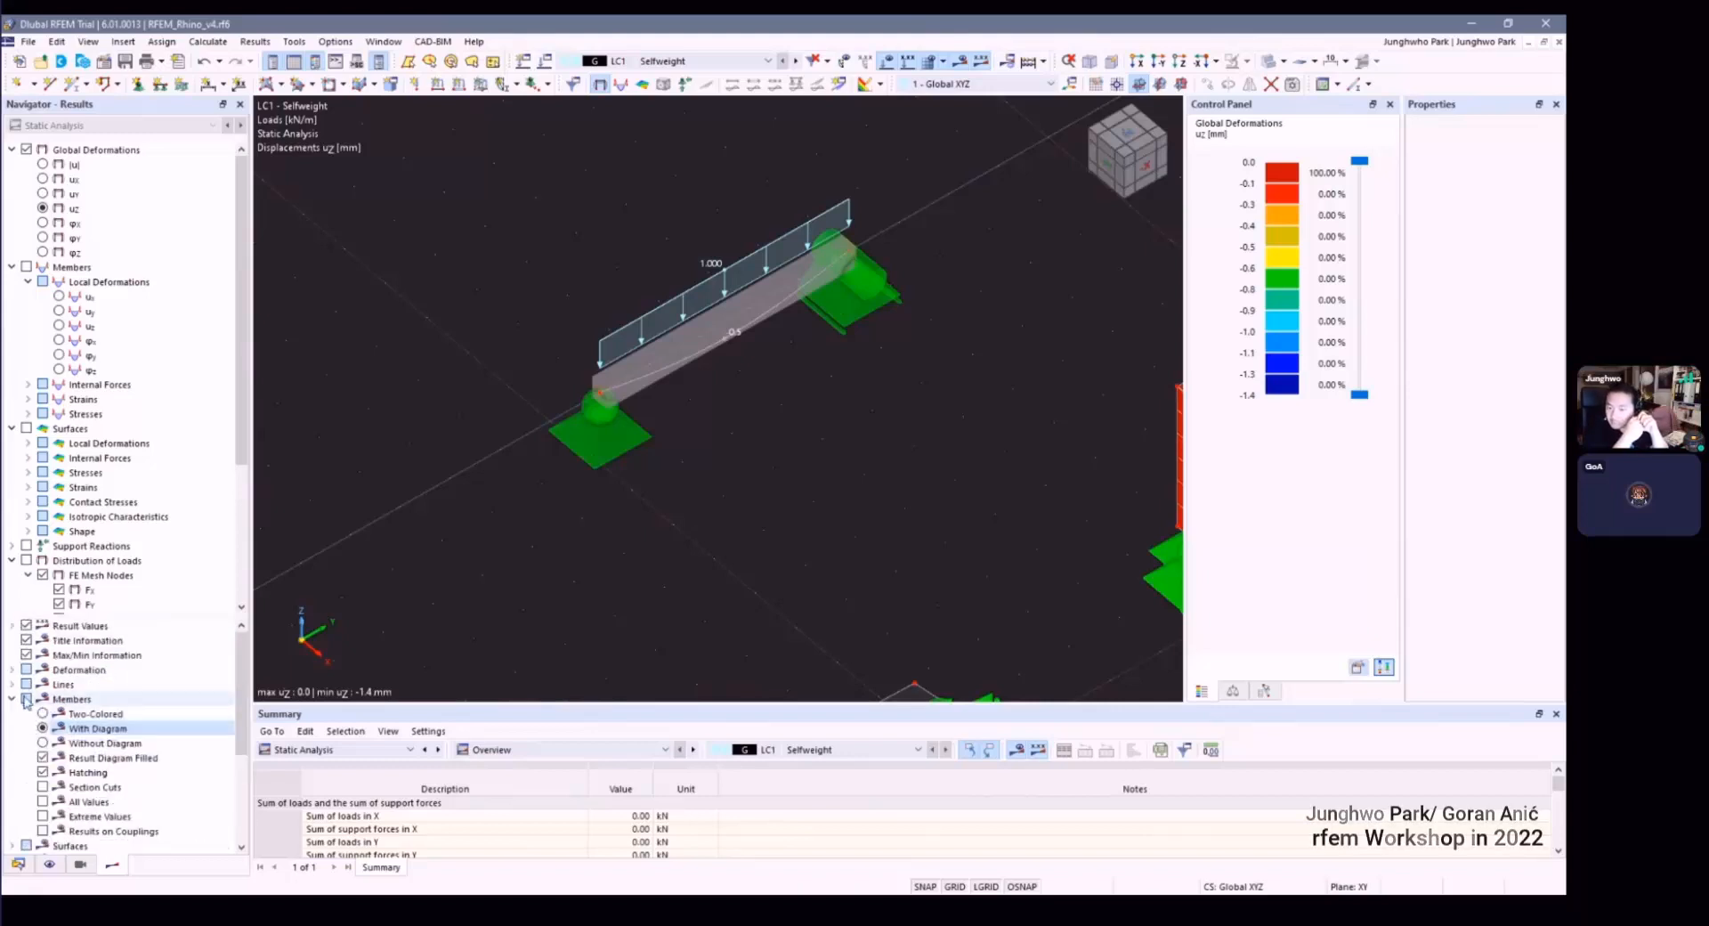
pyautogui.click(14, 700)
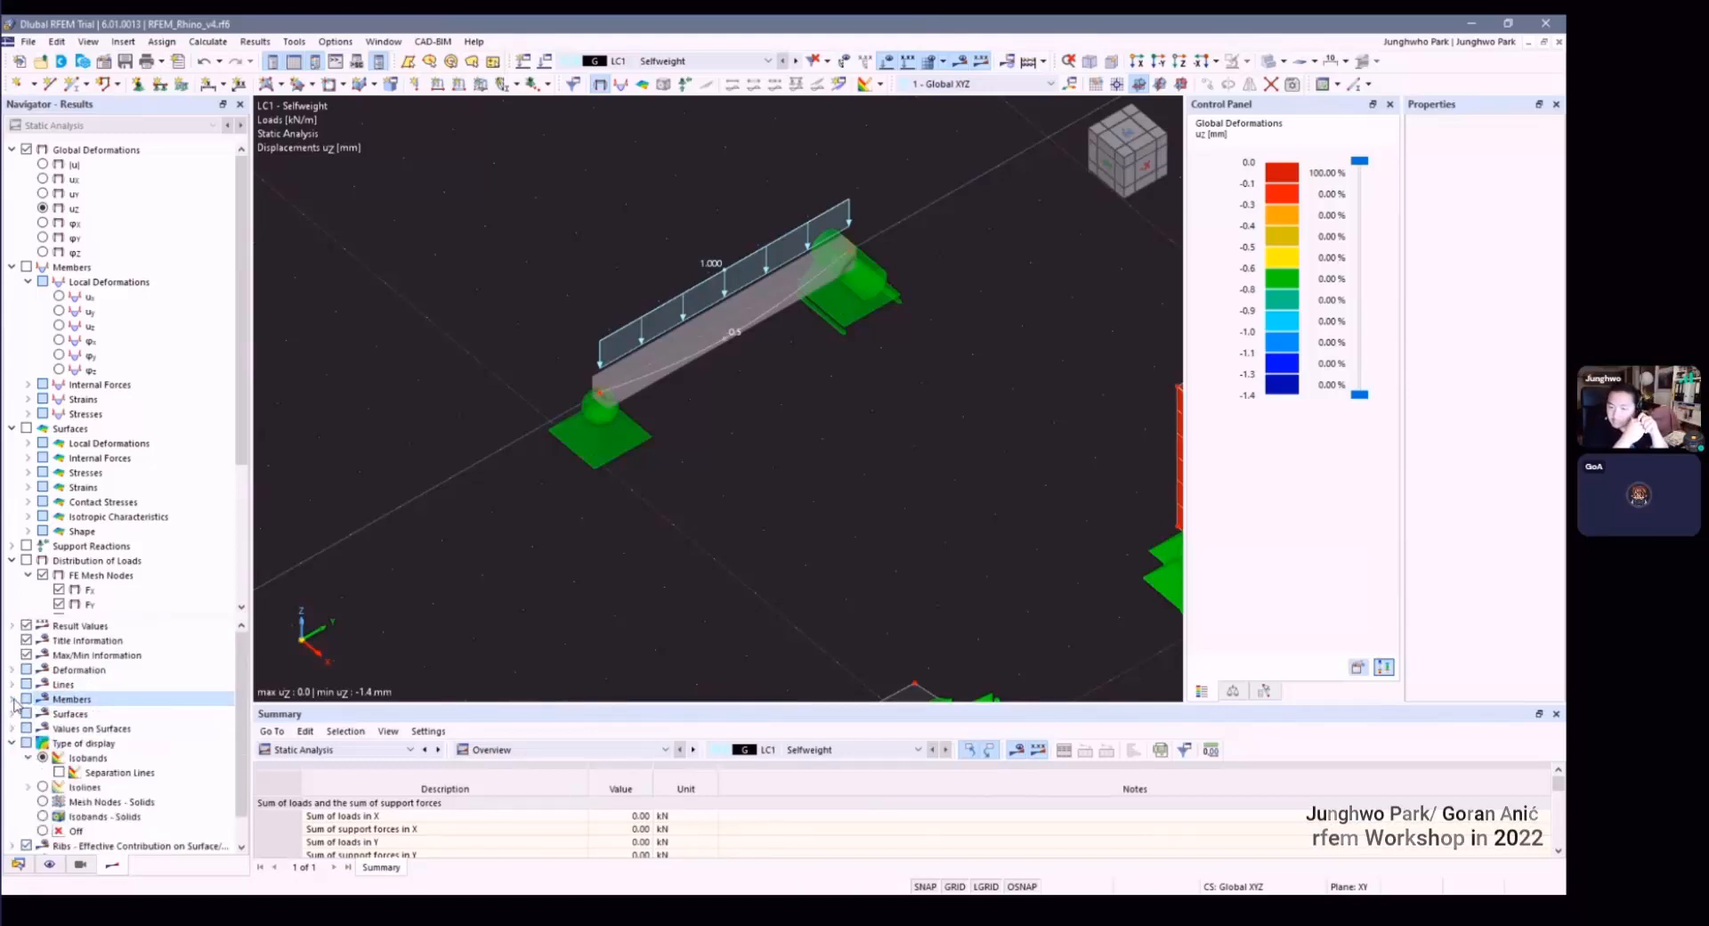
pyautogui.scroll(-1, 49, 721)
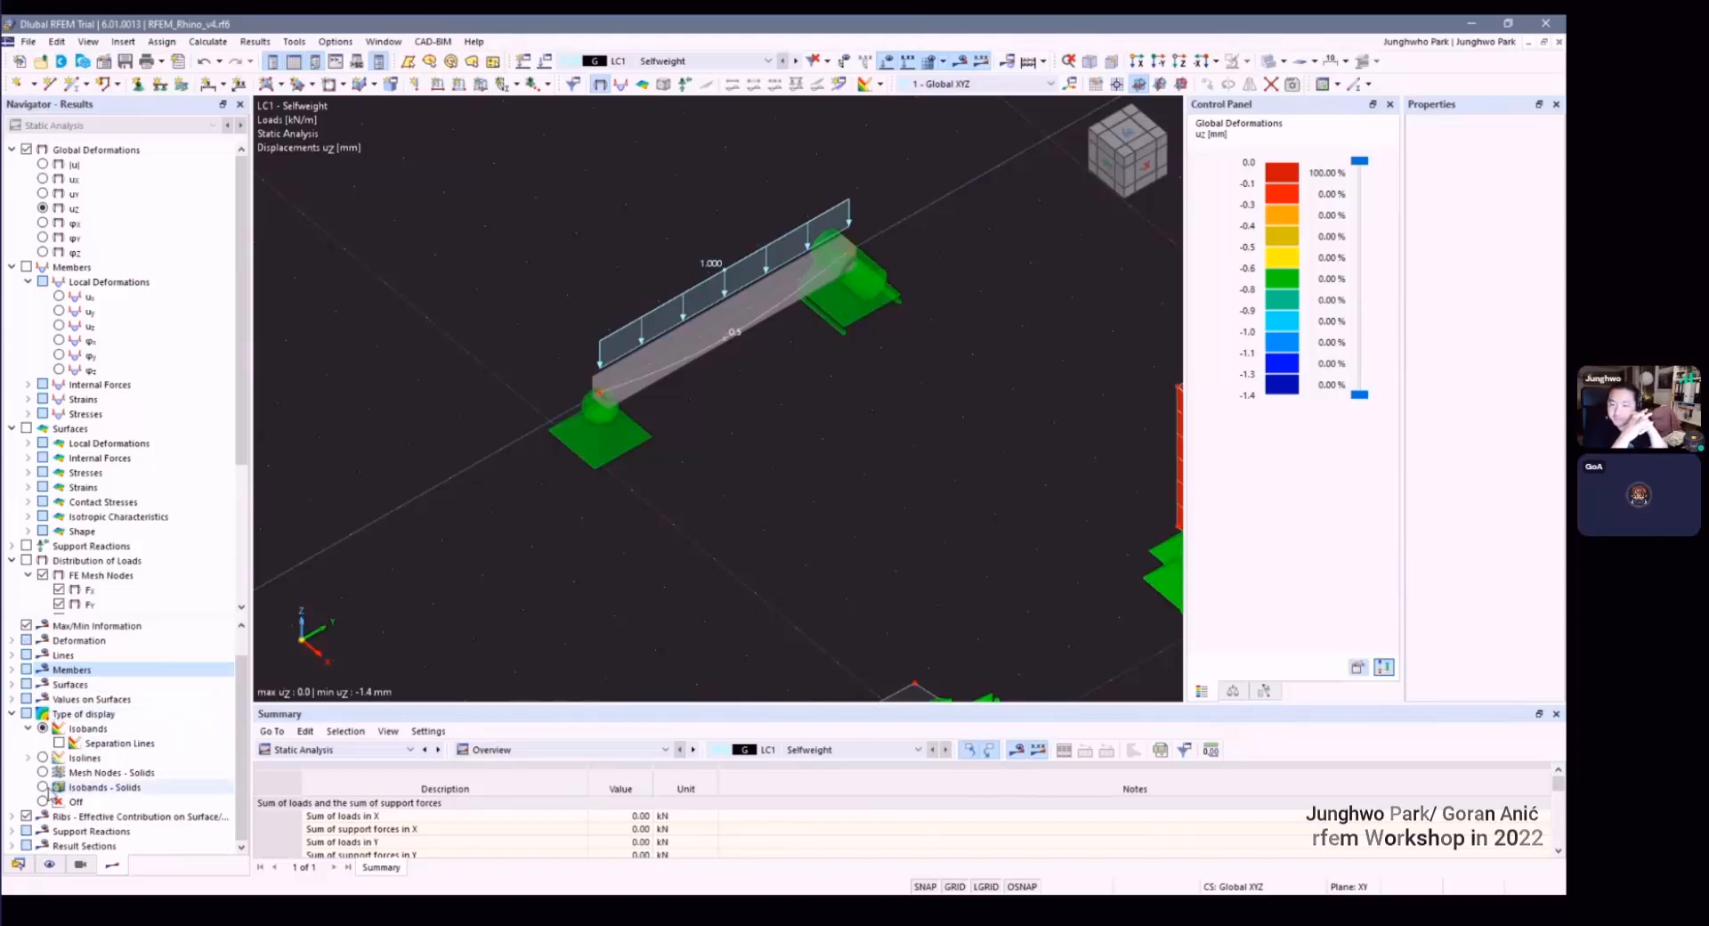
pyautogui.click(13, 714)
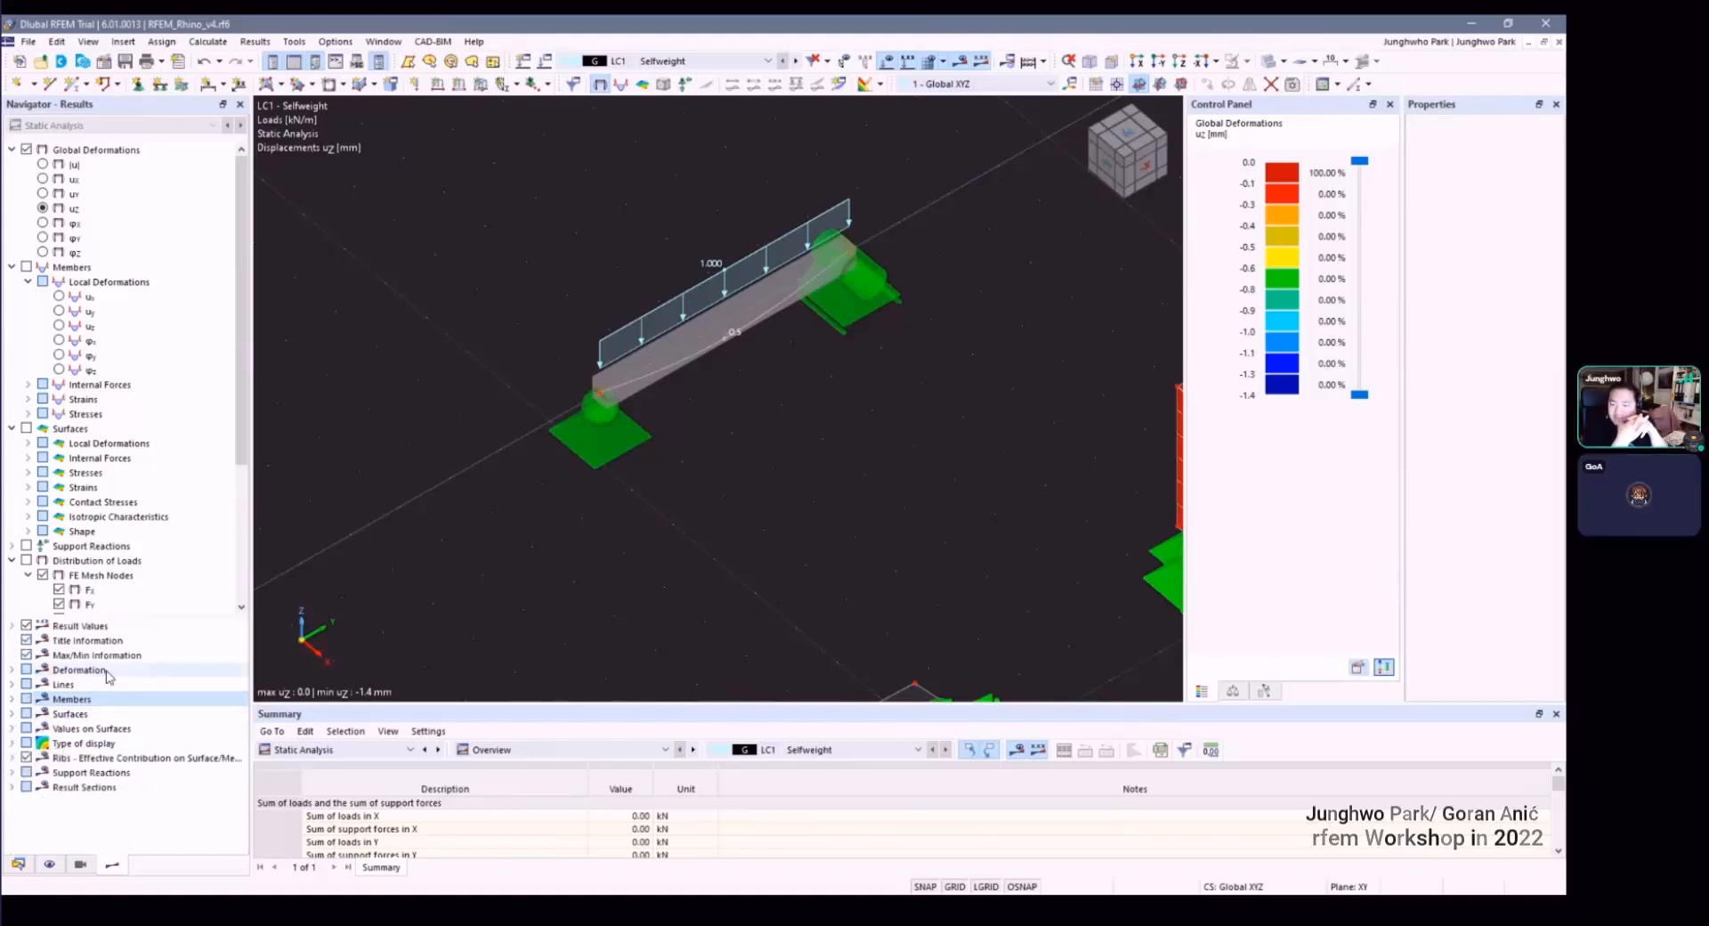
pyautogui.click(12, 700)
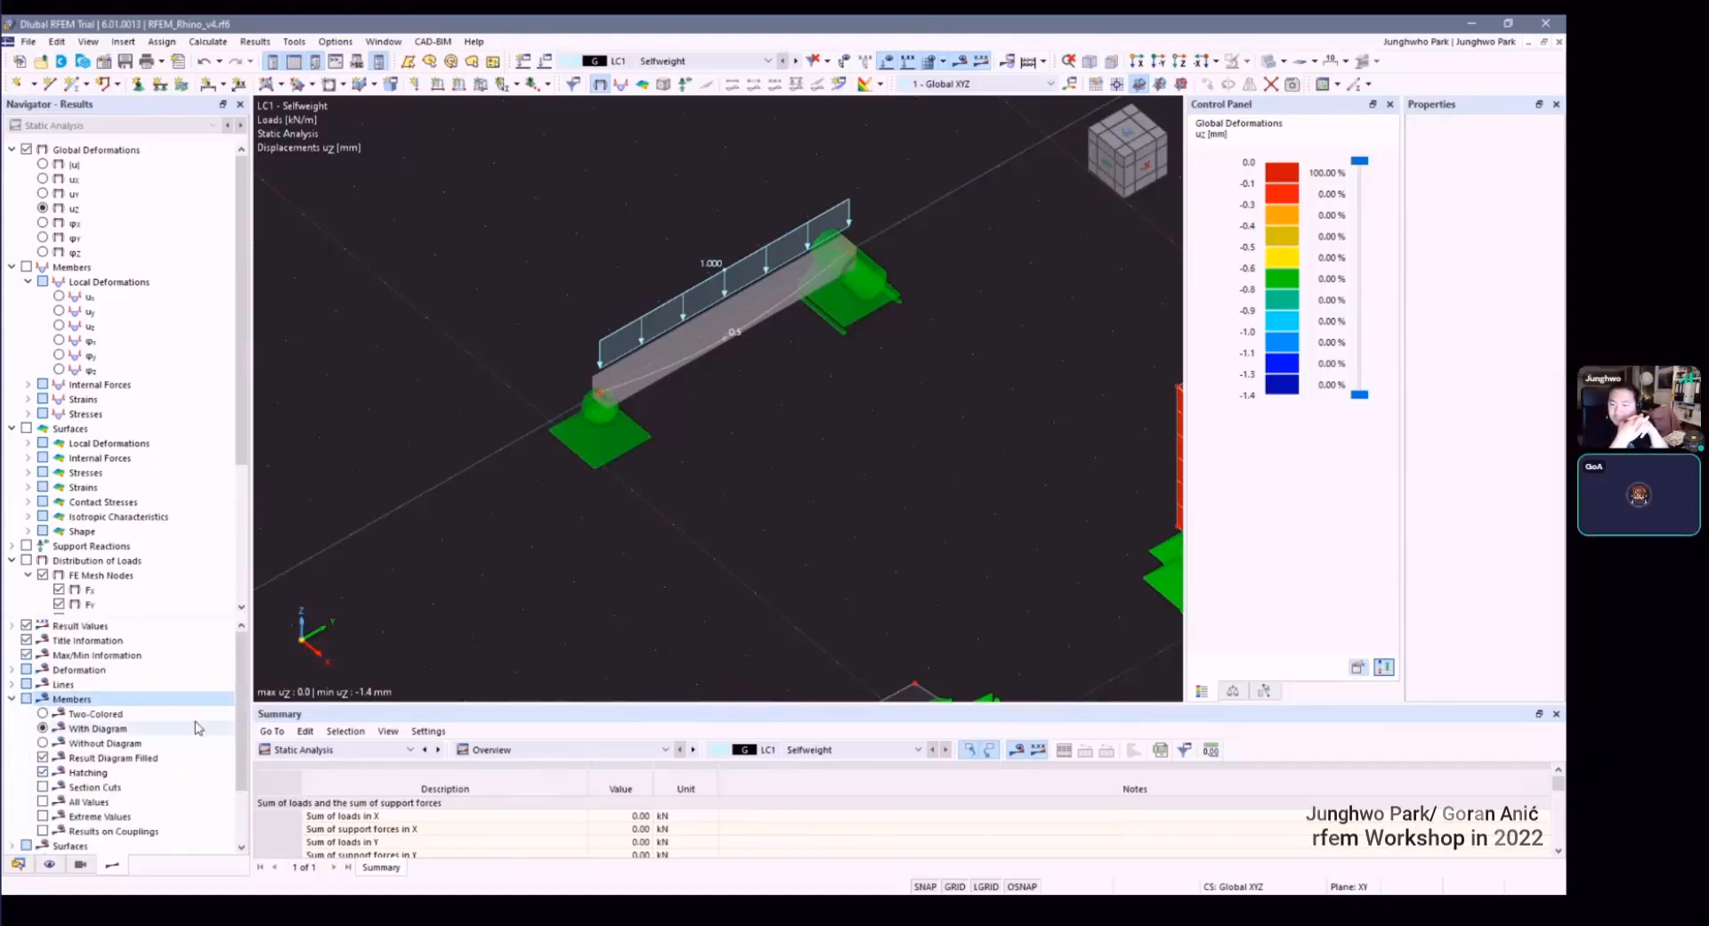
pyautogui.scroll(-2, 133, 717)
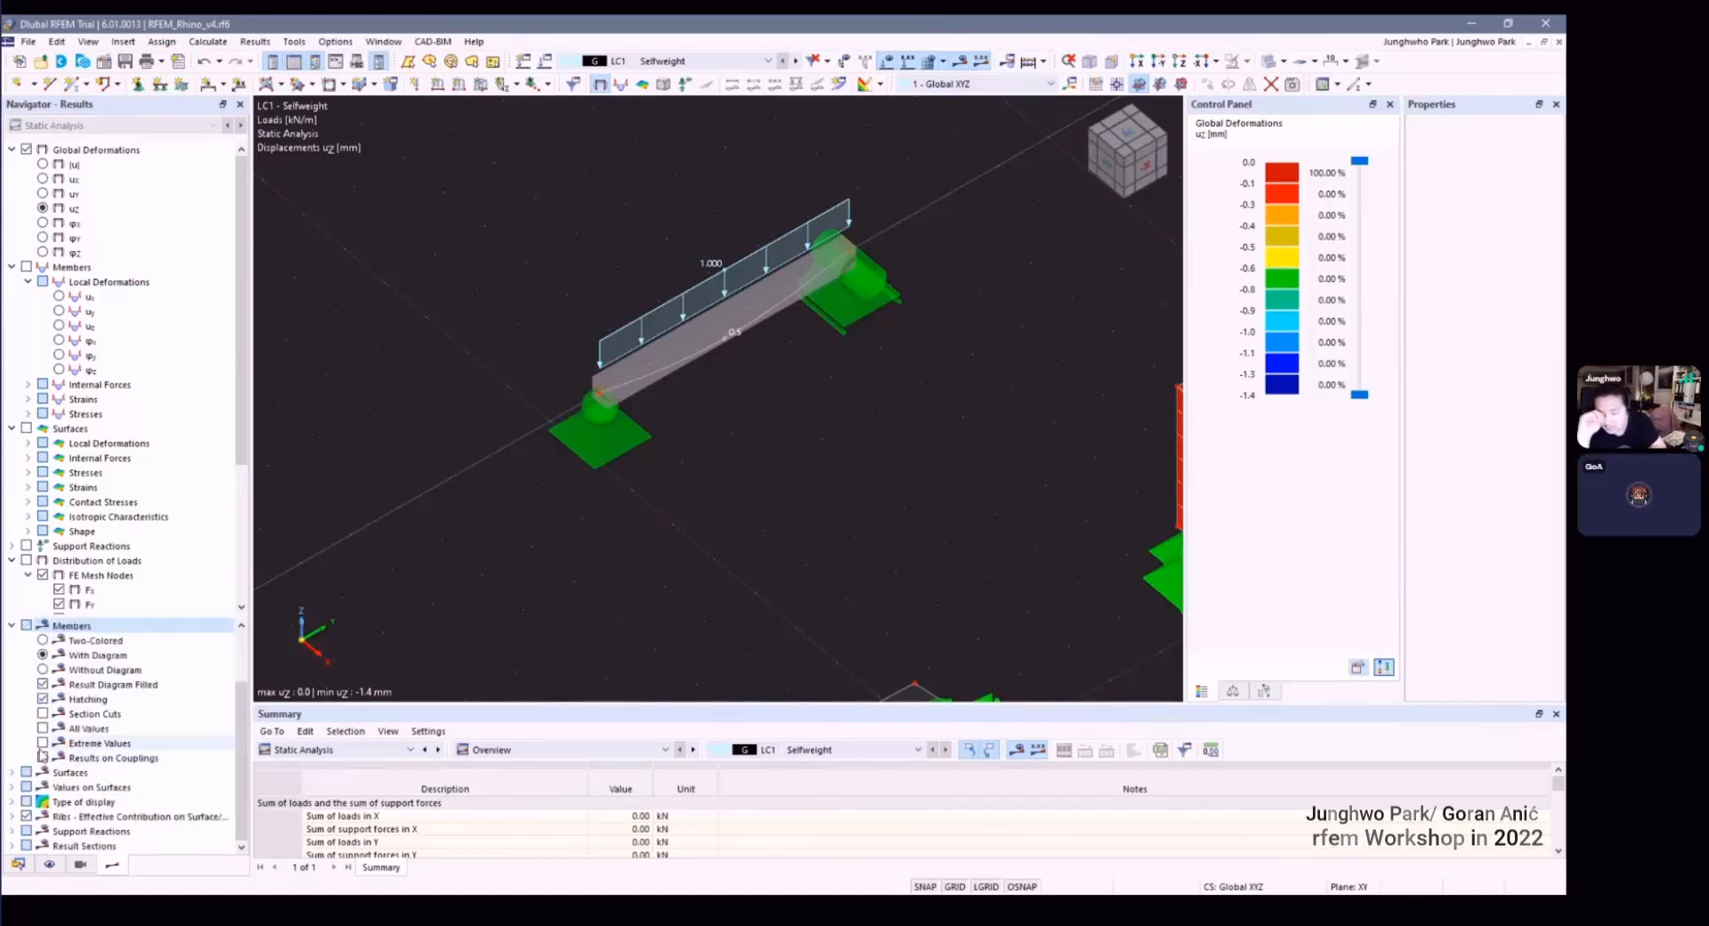
pyautogui.scroll(1, 38, 722)
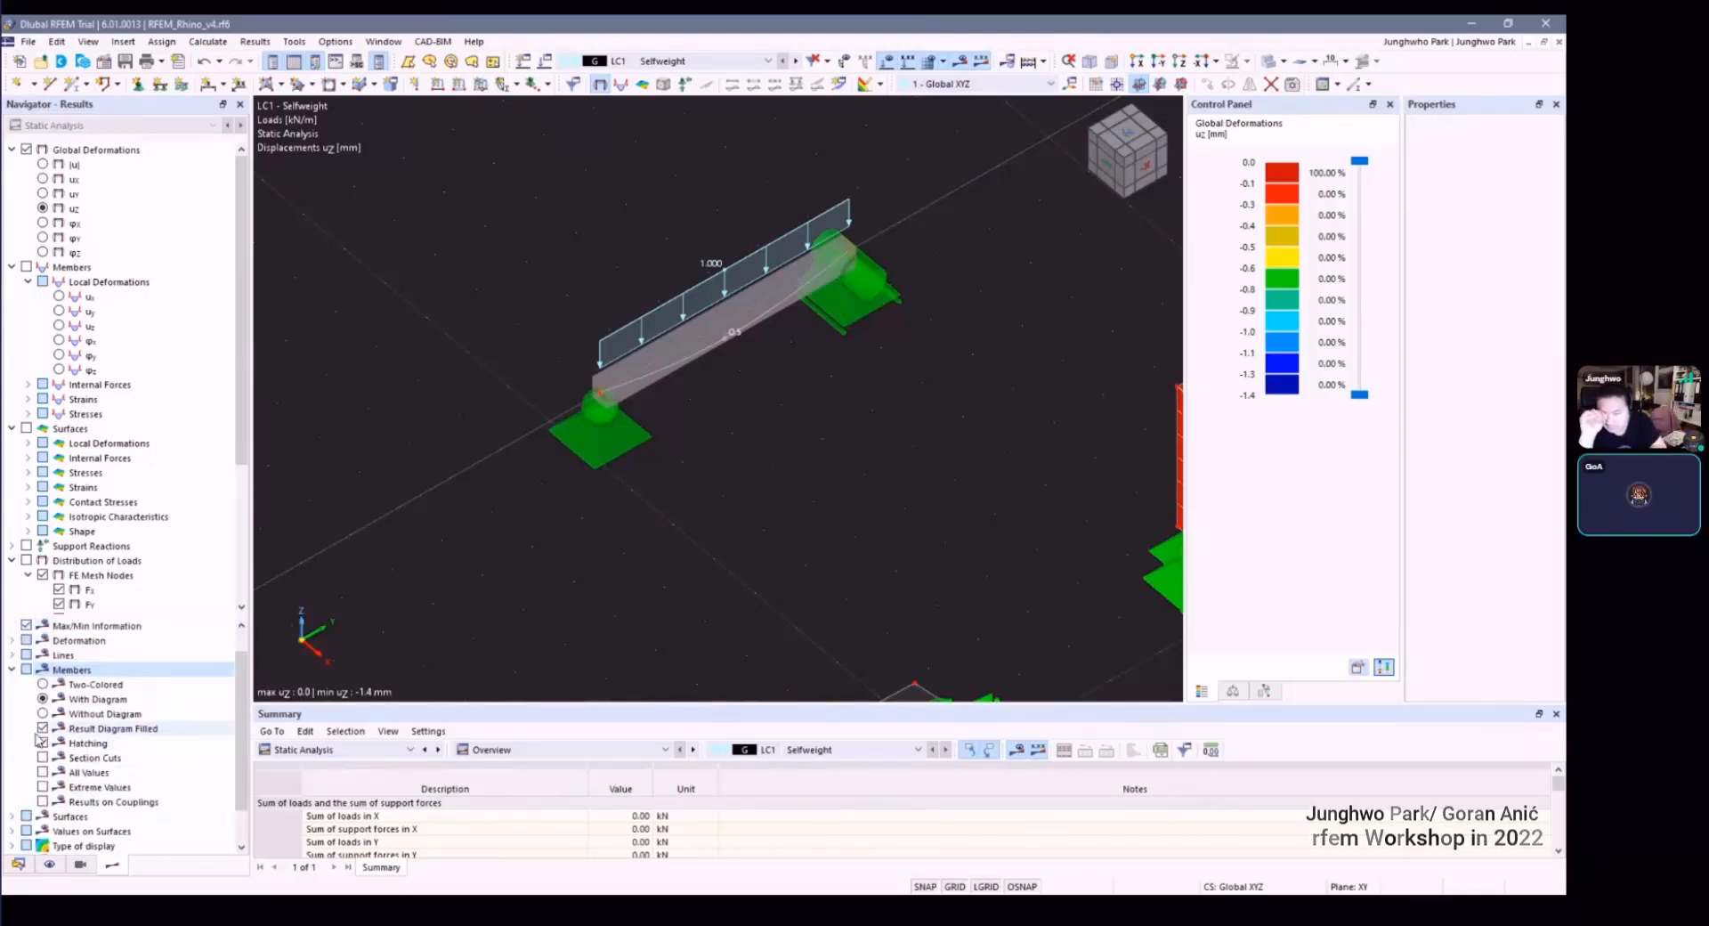
# Step: Try the Hatching option of the member results and check the beam and the neighbouring objects
pyautogui.click(41, 743)
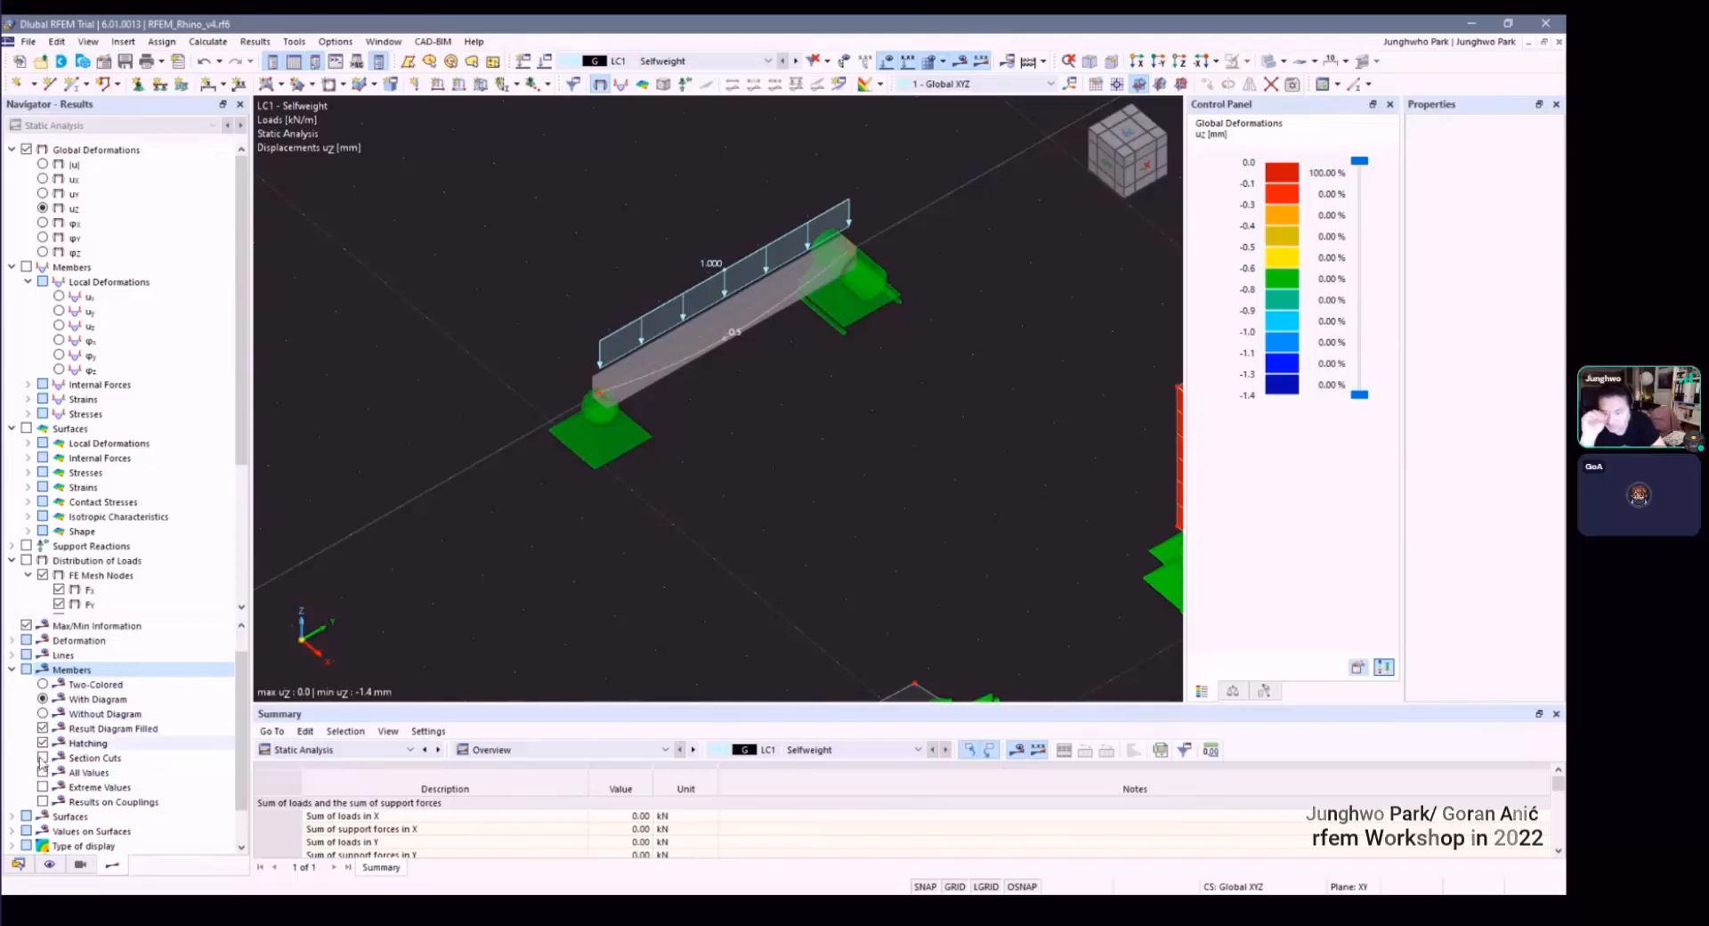
pyautogui.click(42, 744)
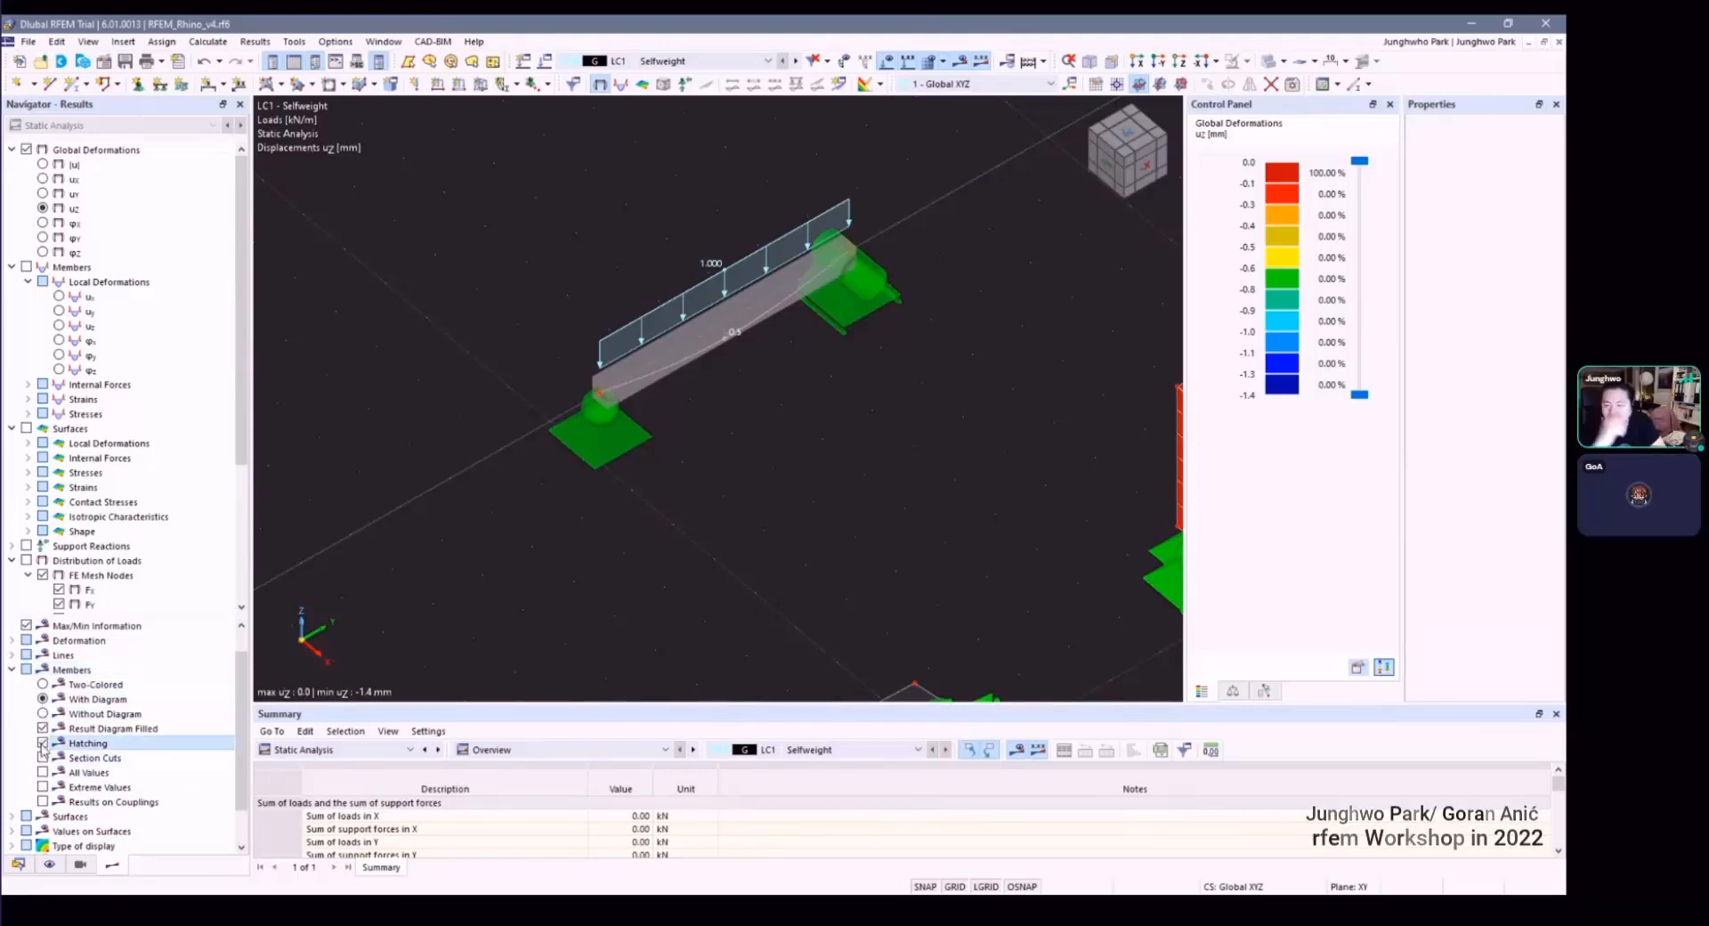
pyautogui.scroll(-3, 503, 479)
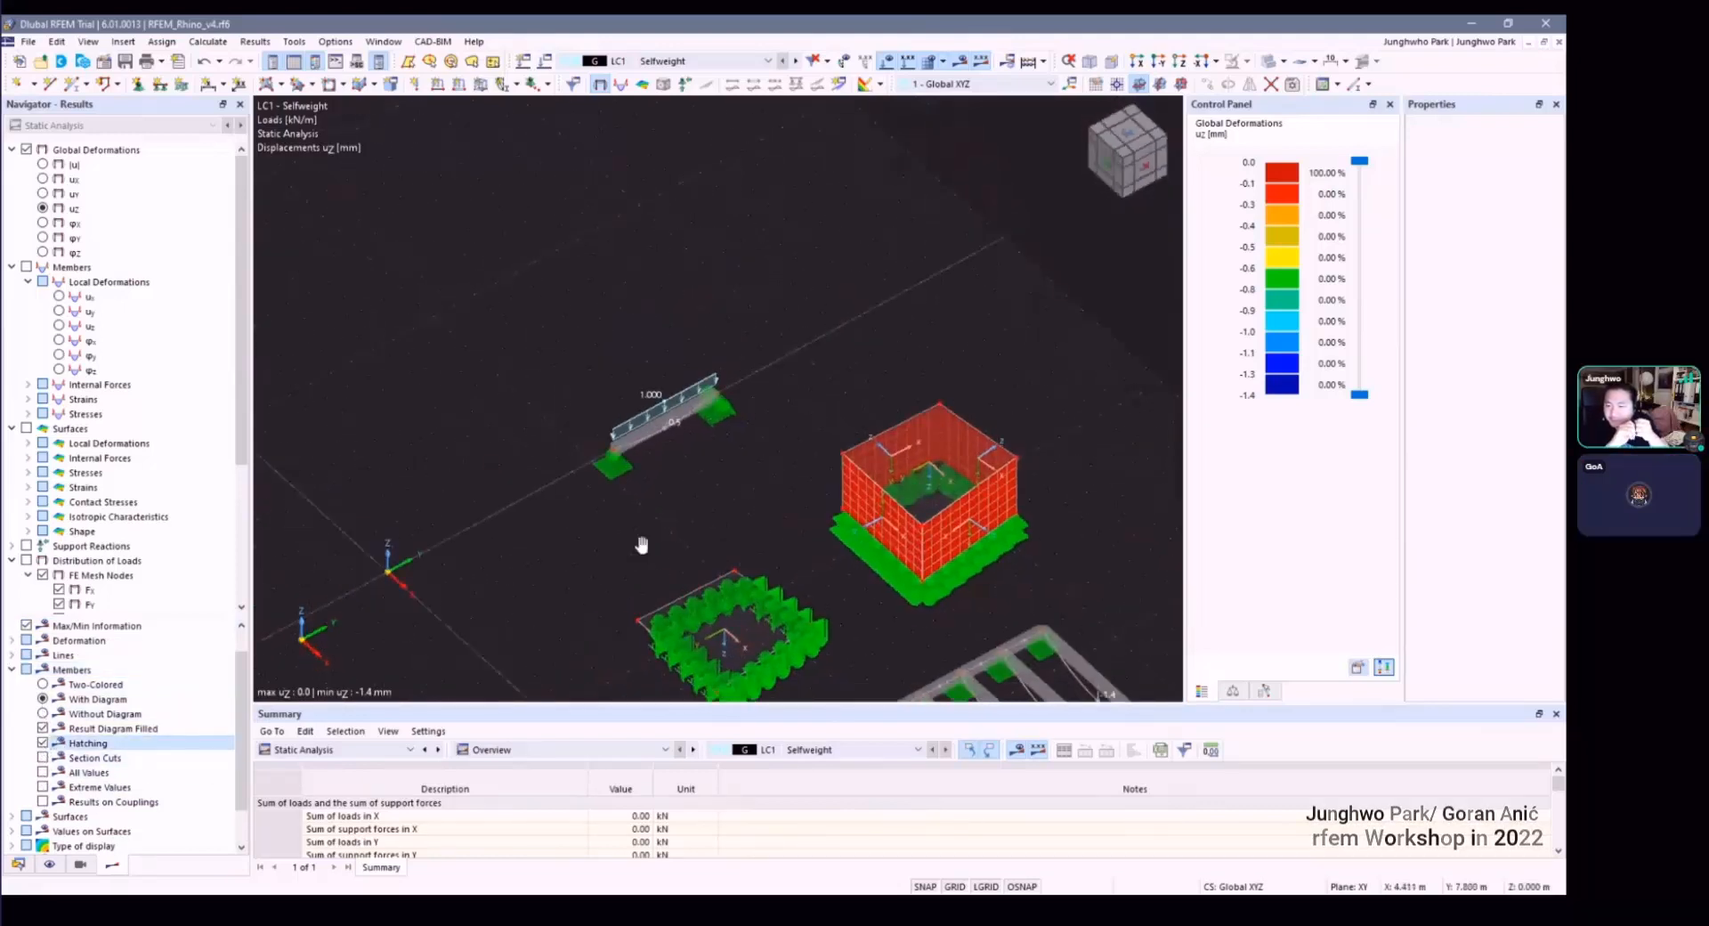
pyautogui.scroll(2, 561, 516)
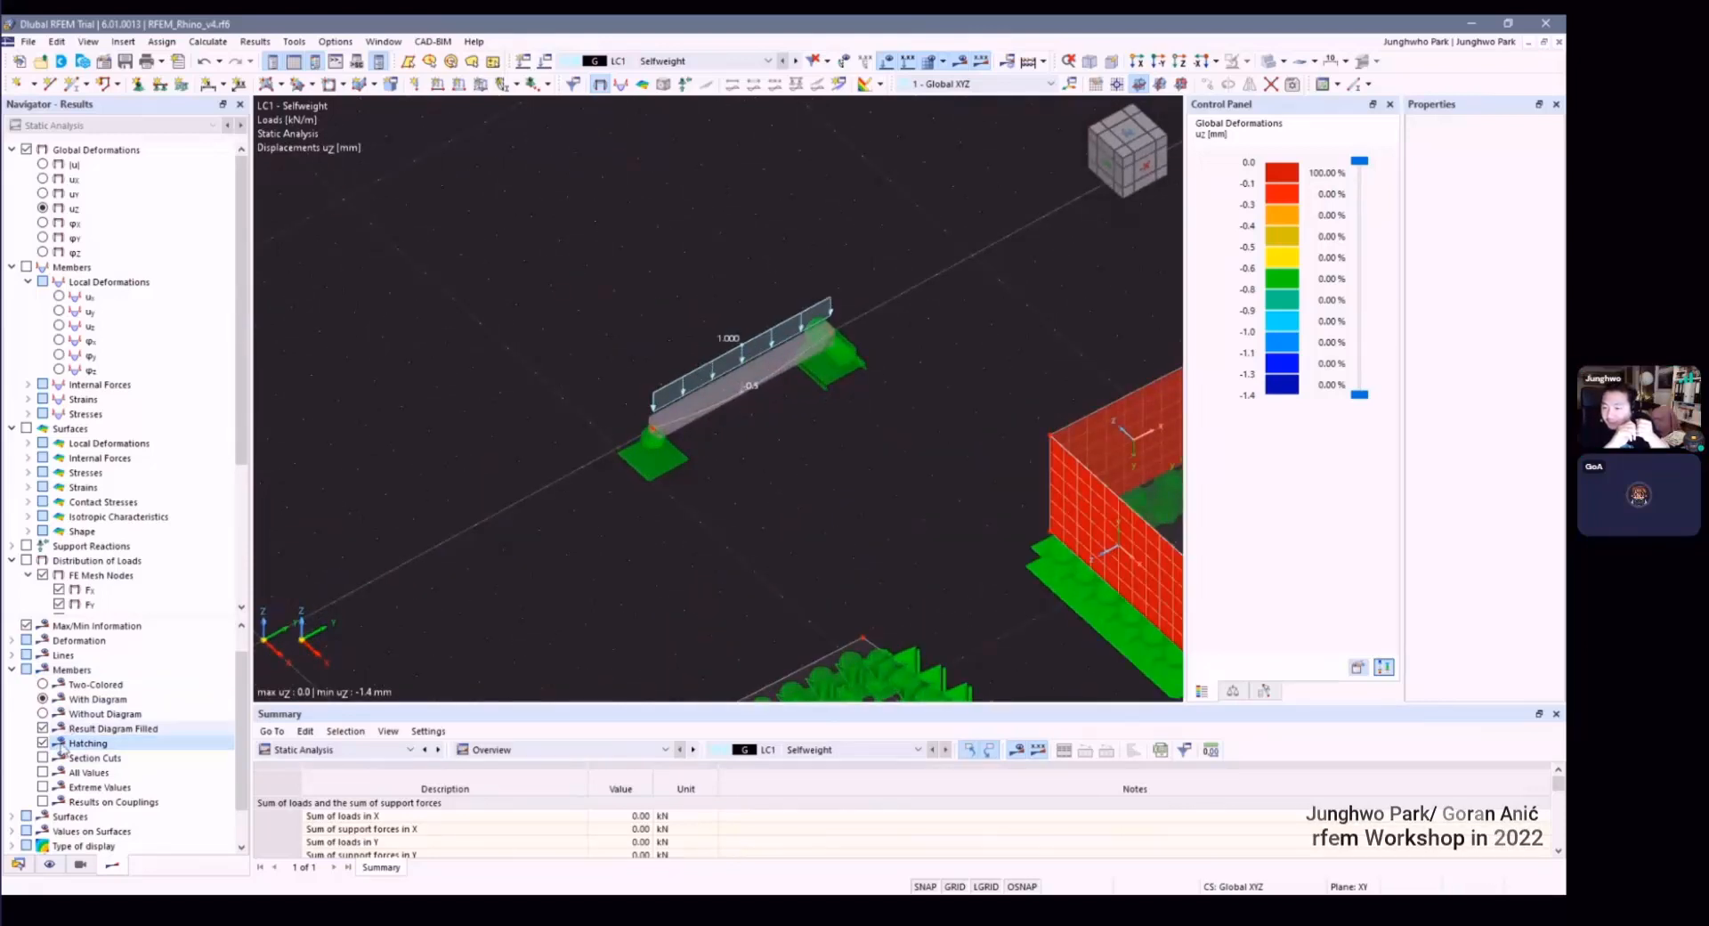
pyautogui.scroll(-1, 62, 821)
pyautogui.scroll(2, 63, 801)
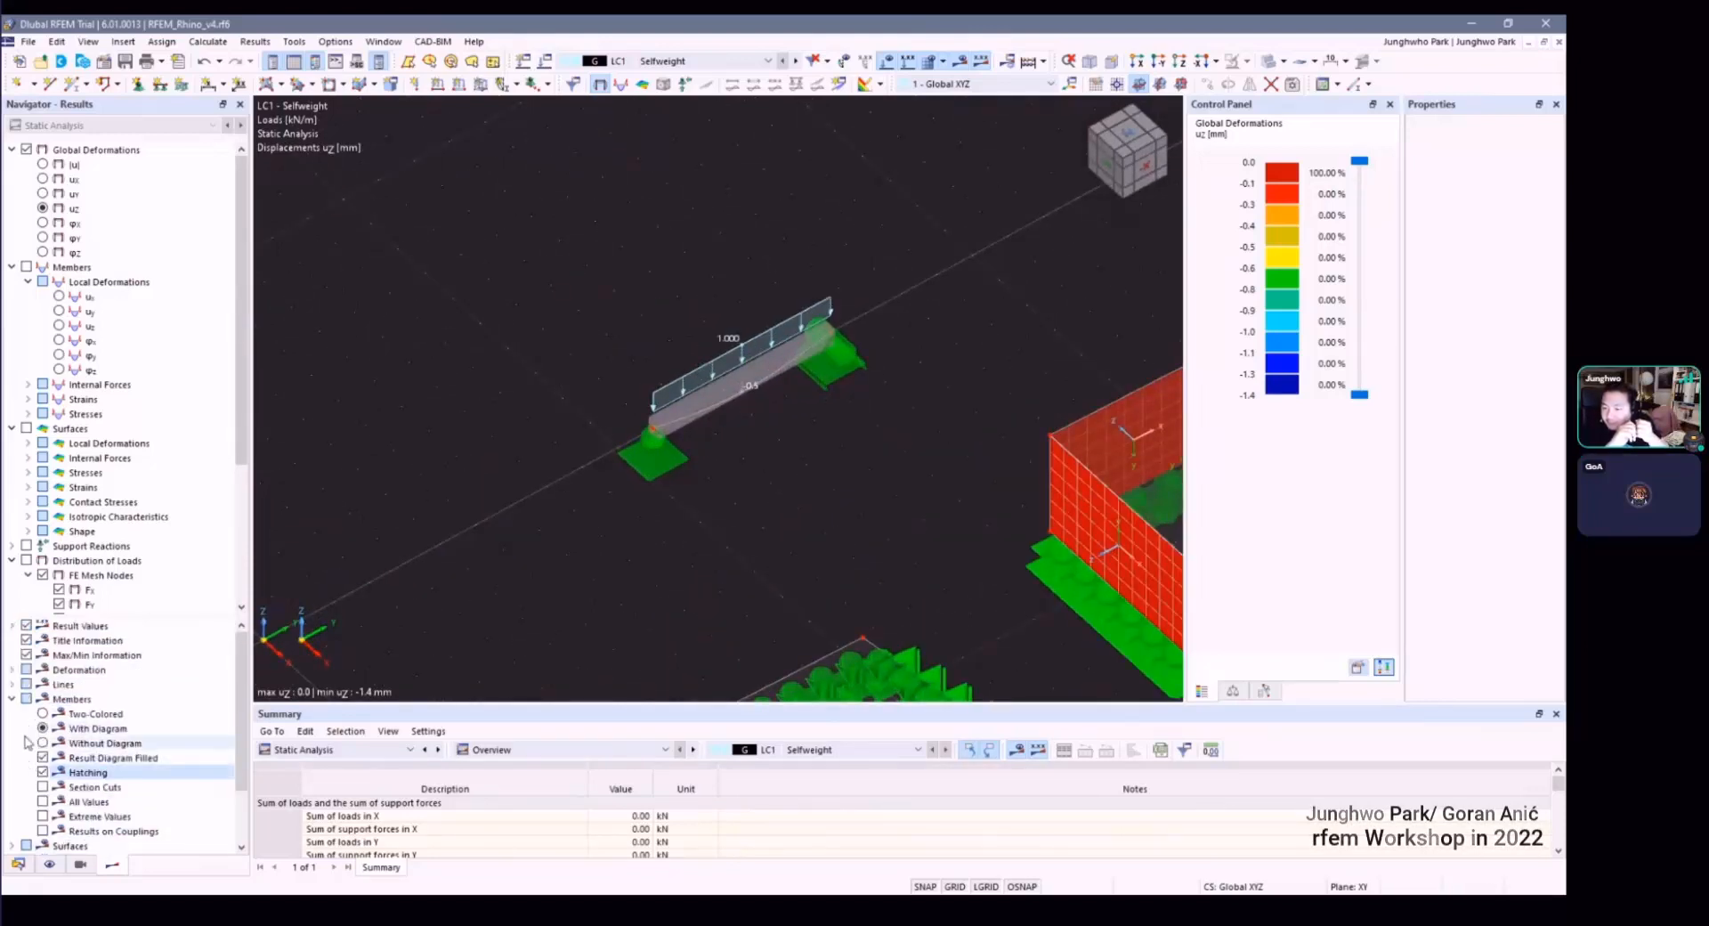
# Step: Set the deformation display of members to Section Colored with separation lines and view the beam up close
pyautogui.click(12, 669)
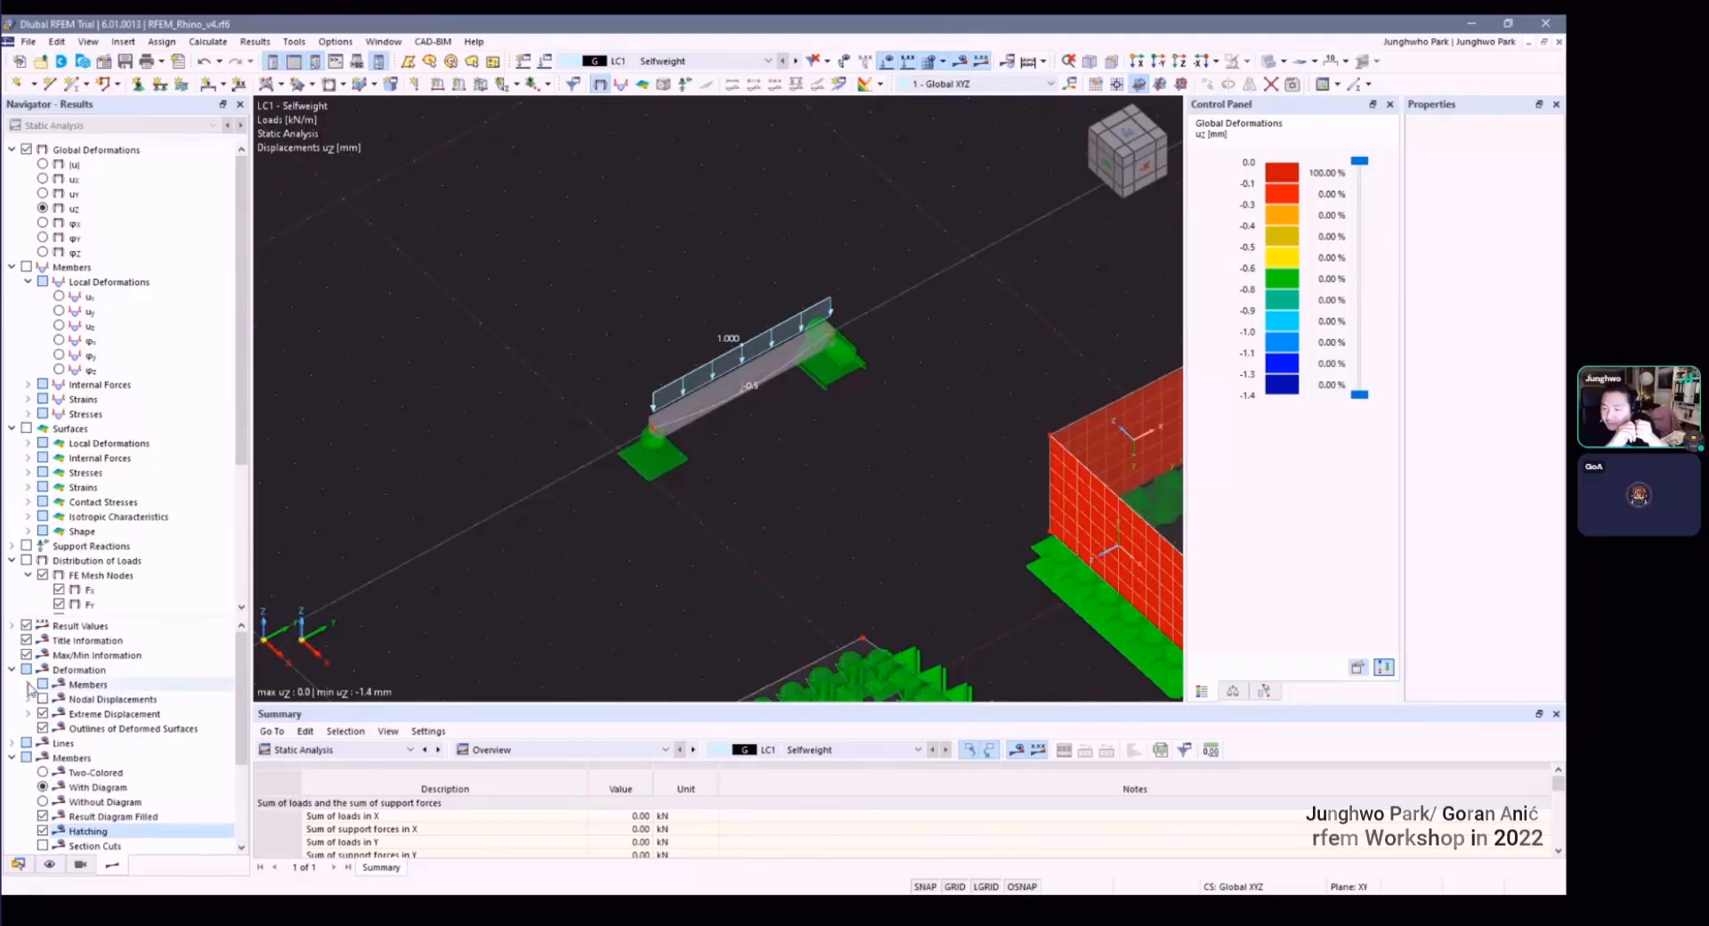
pyautogui.click(29, 684)
pyautogui.click(59, 713)
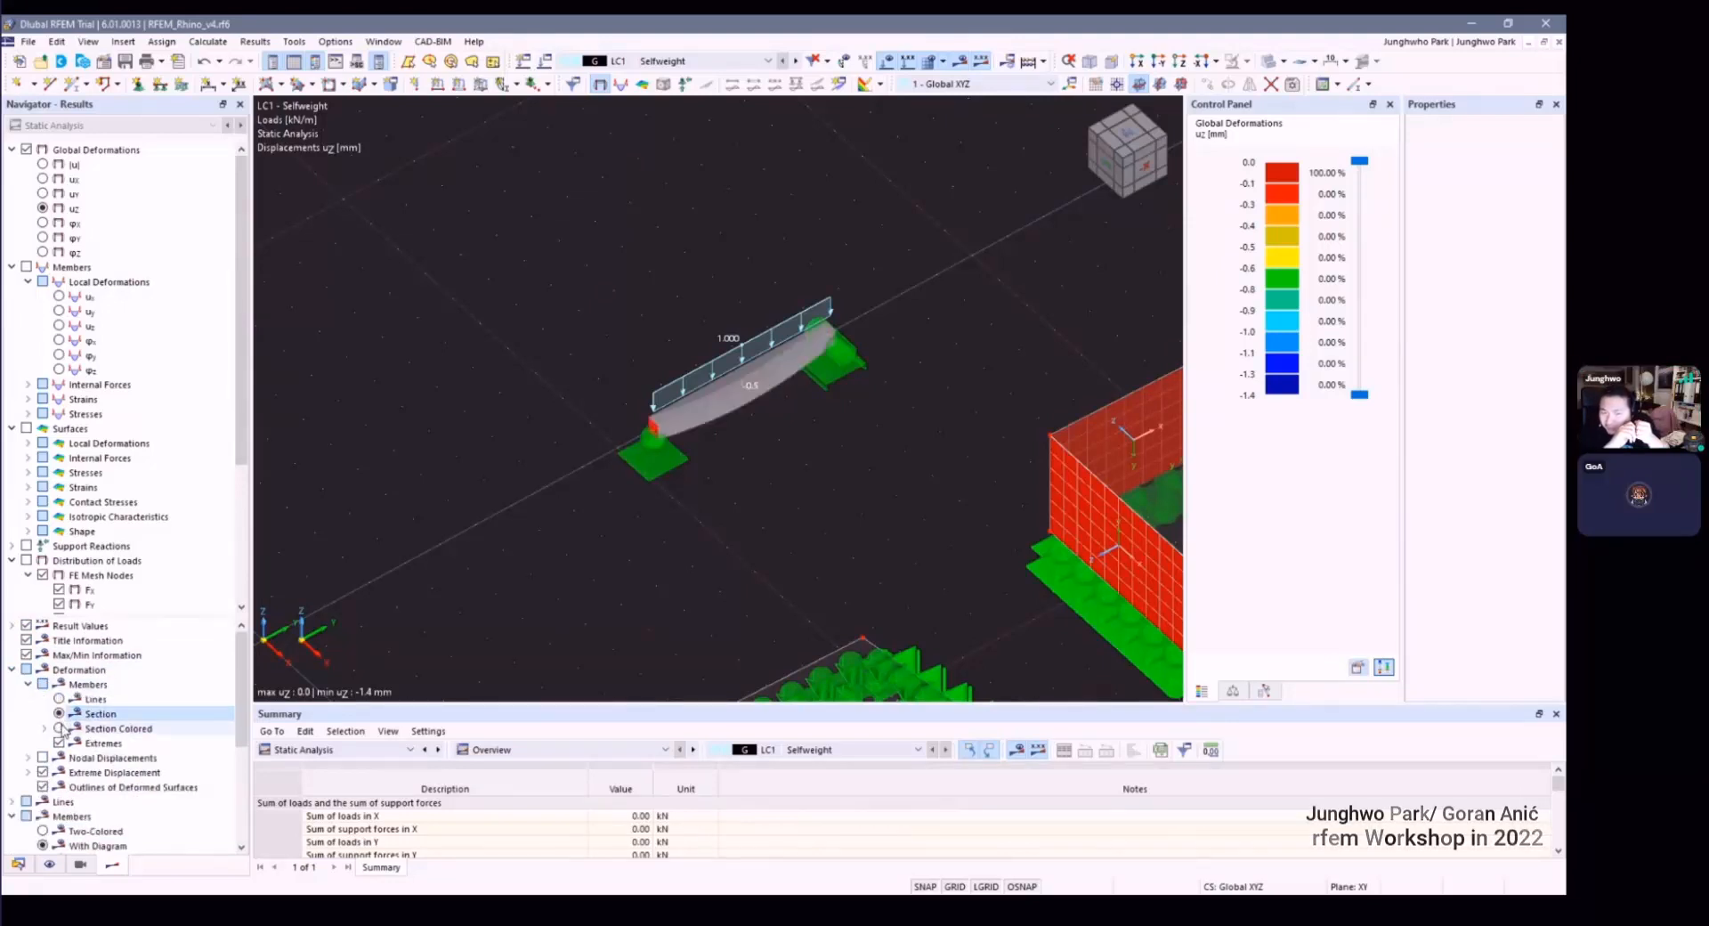
pyautogui.click(58, 728)
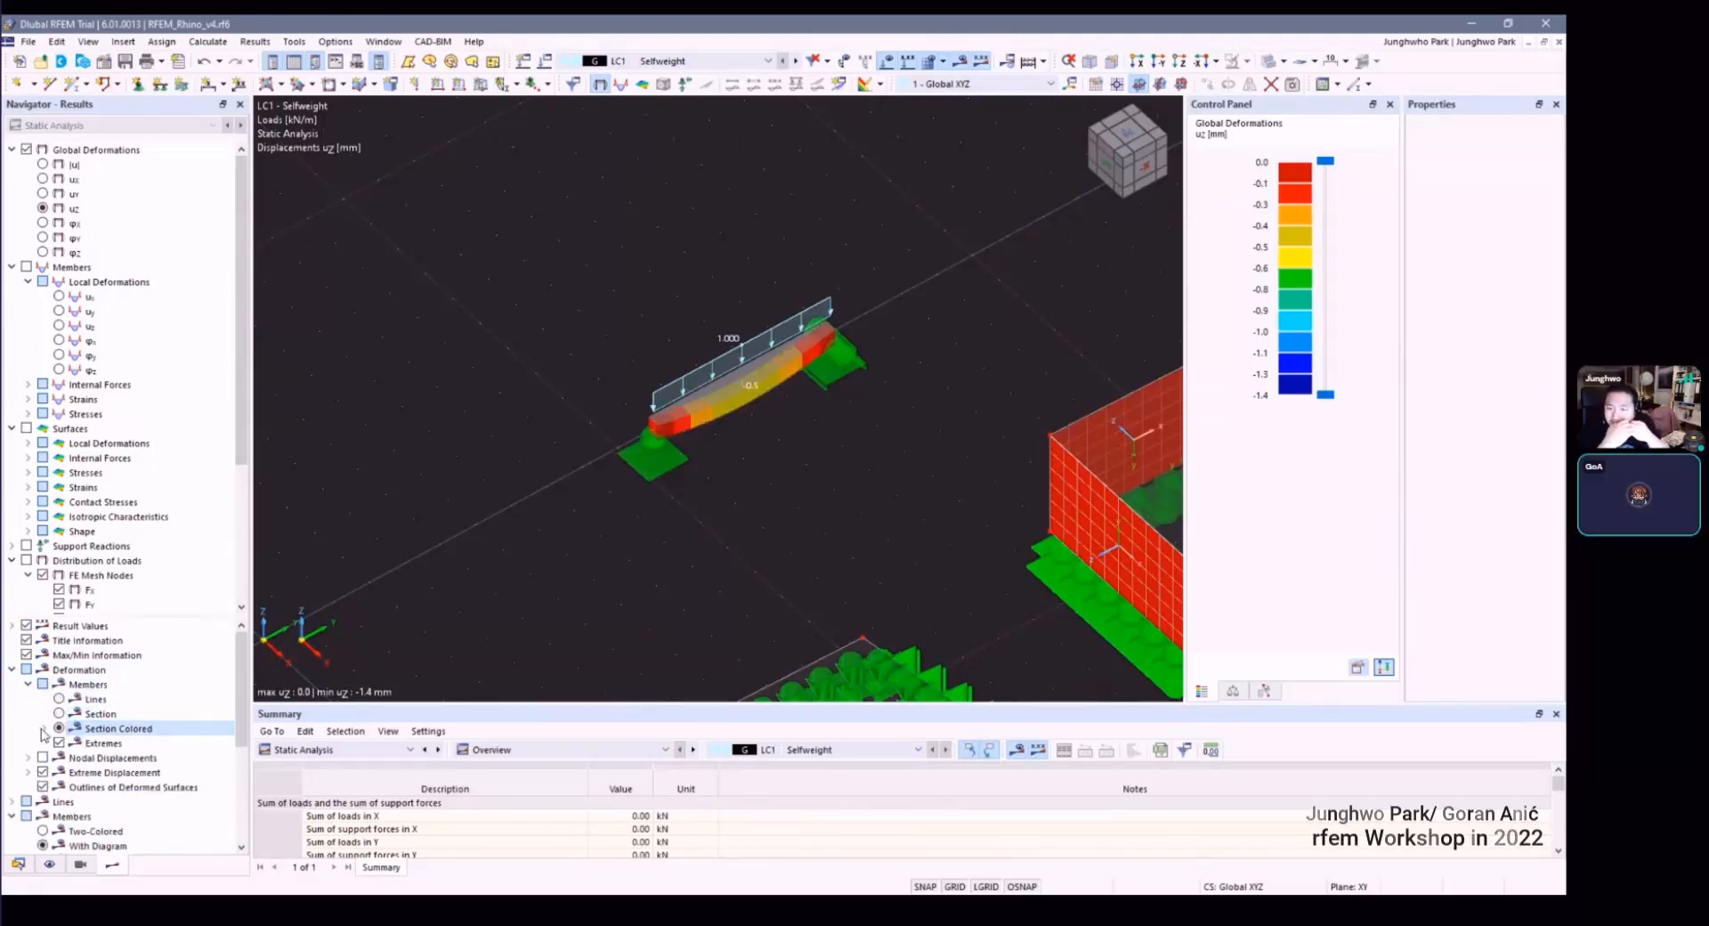
pyautogui.click(43, 729)
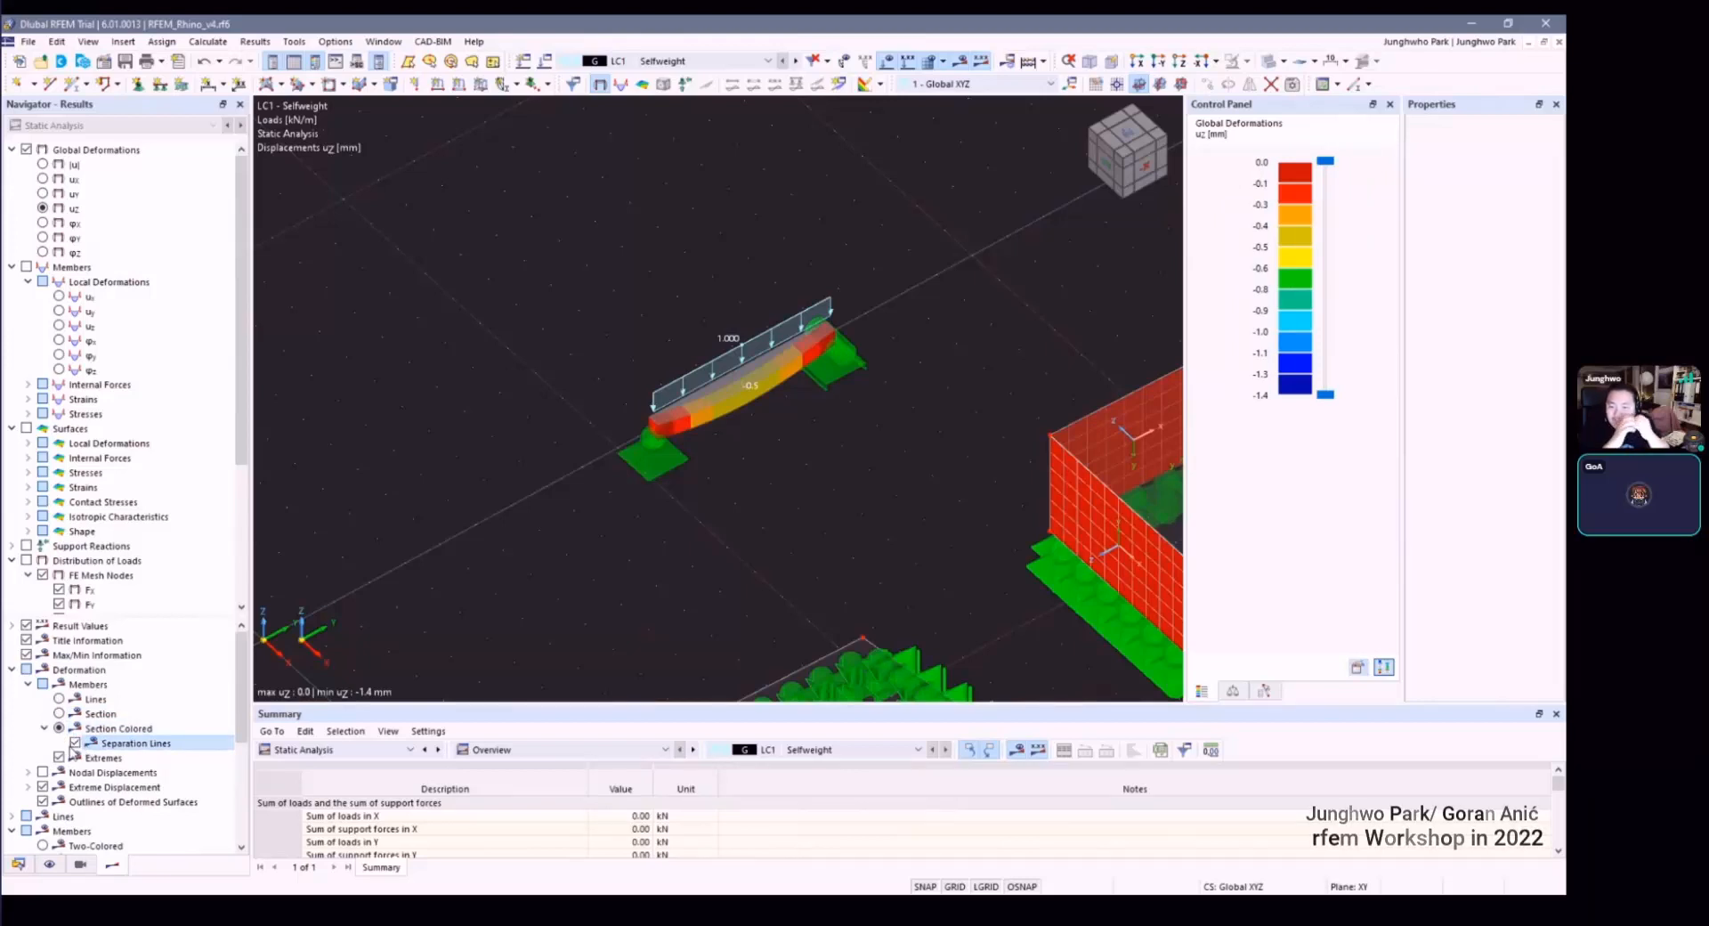
pyautogui.keyDown('ctrl'); pyautogui.moveTo(586, 543); pyautogui.dragTo(638, 541, button='middle'); pyautogui.keyUp('ctrl')
pyautogui.scroll(3, 677, 512)
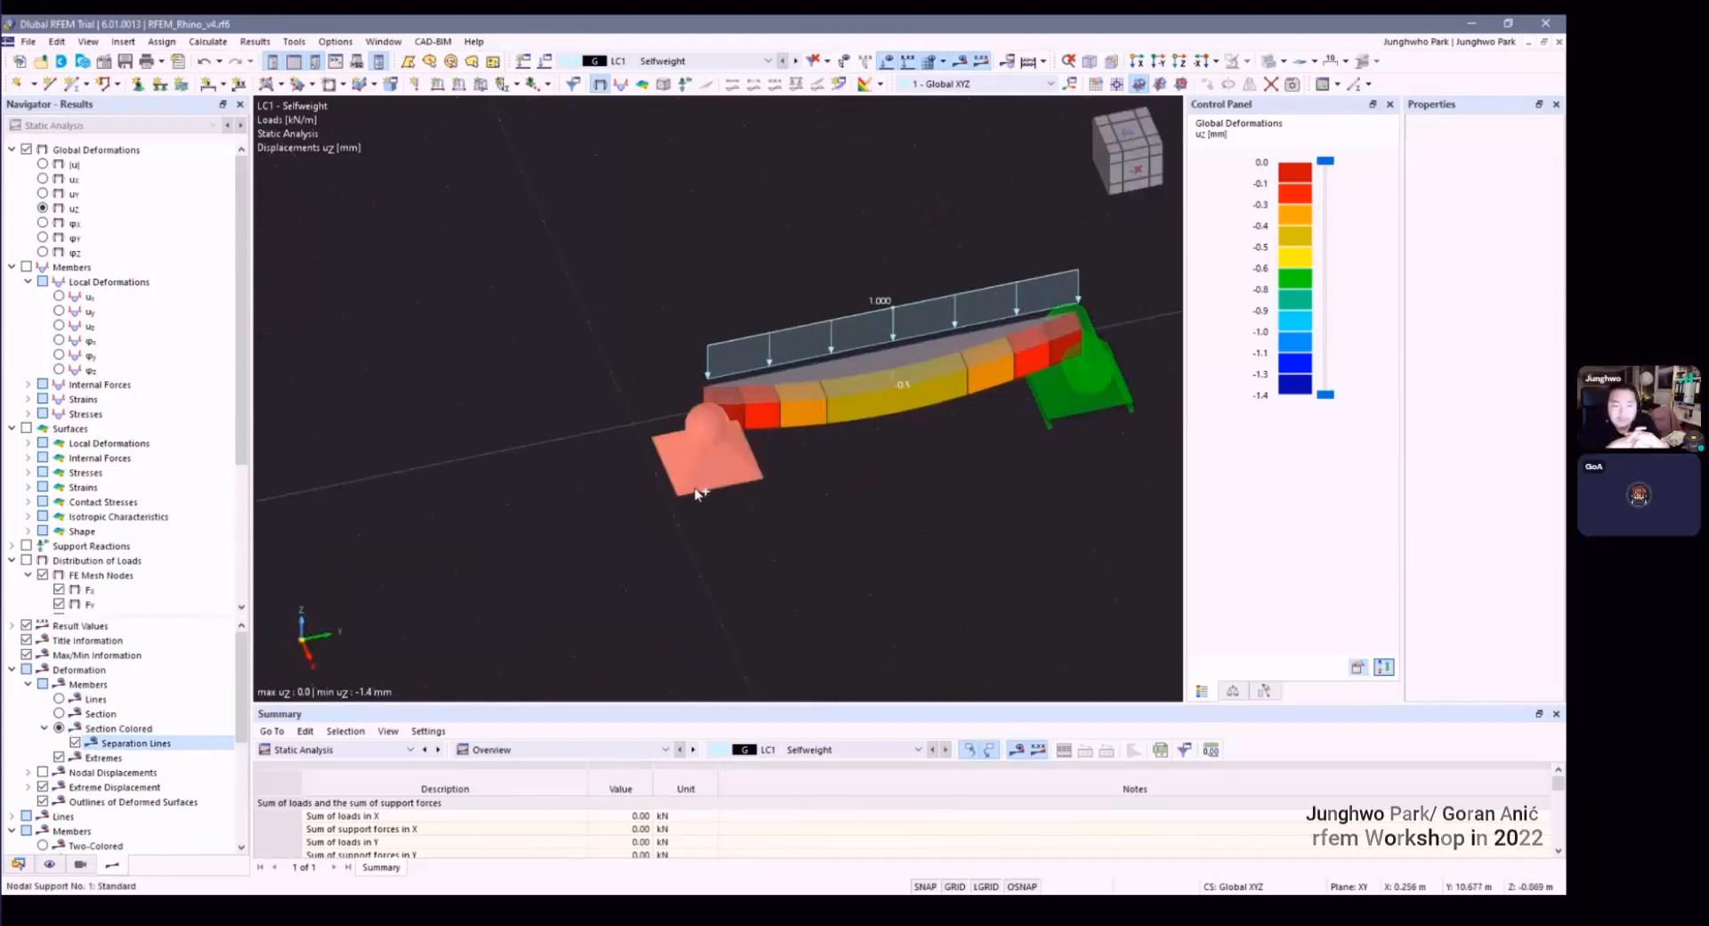
pyautogui.keyDown('ctrl'); pyautogui.moveTo(697, 492); pyautogui.dragTo(738, 543, button='middle'); pyautogui.keyUp('ctrl')
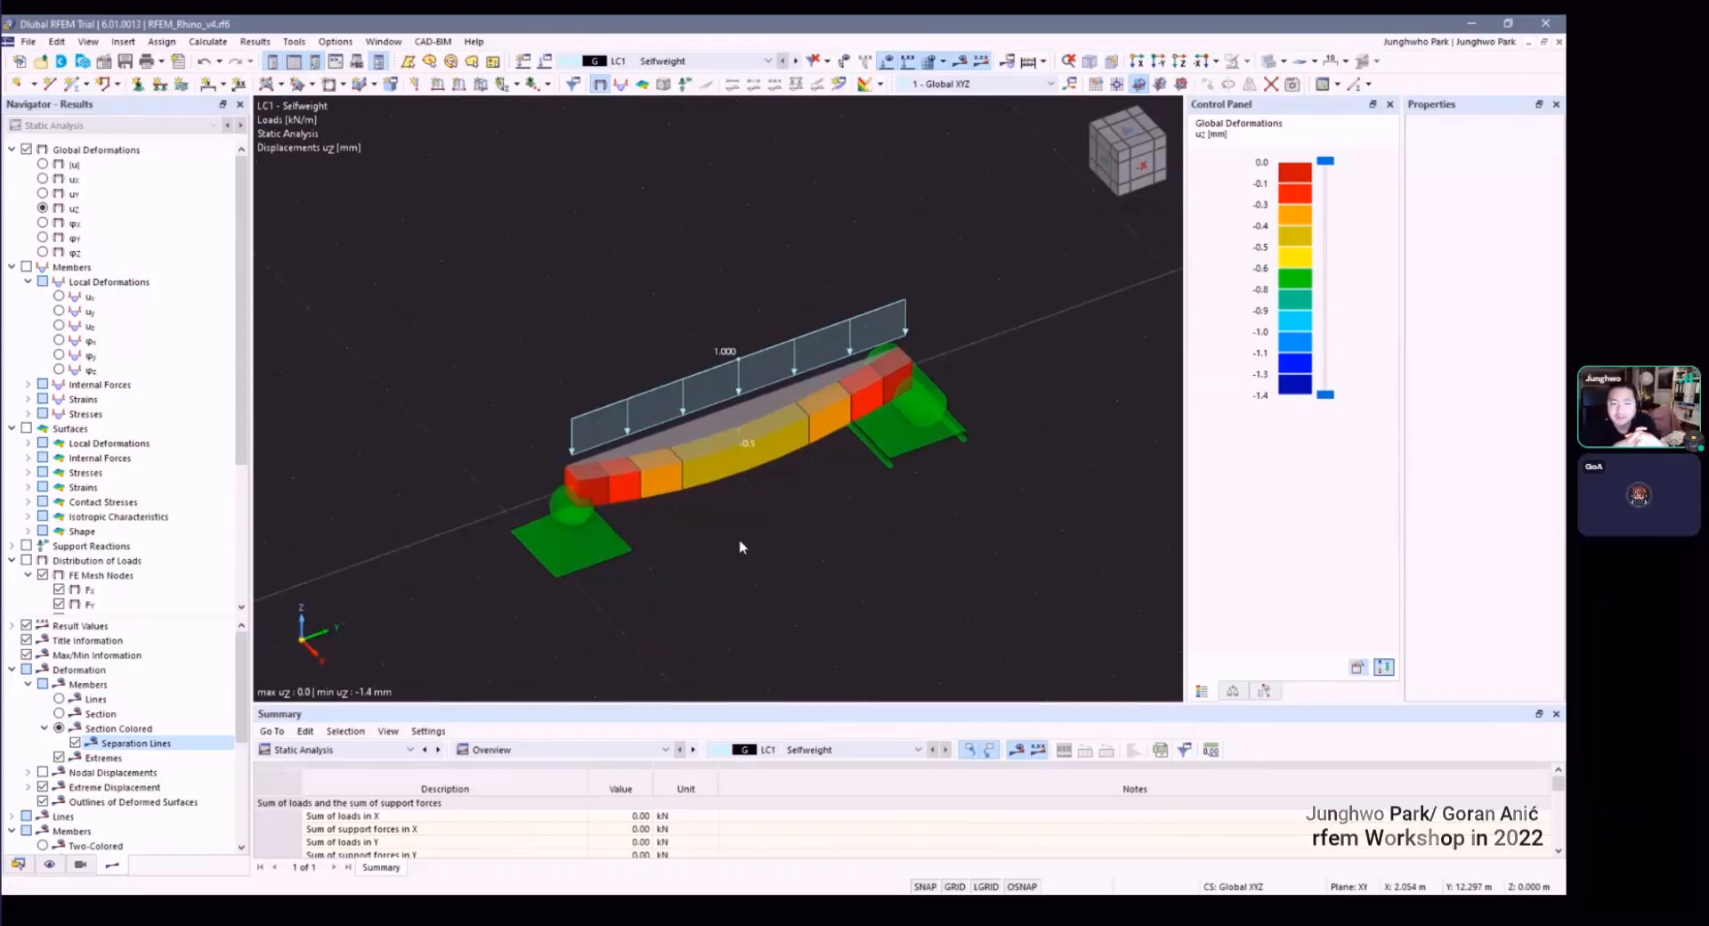
pyautogui.click(256, 42)
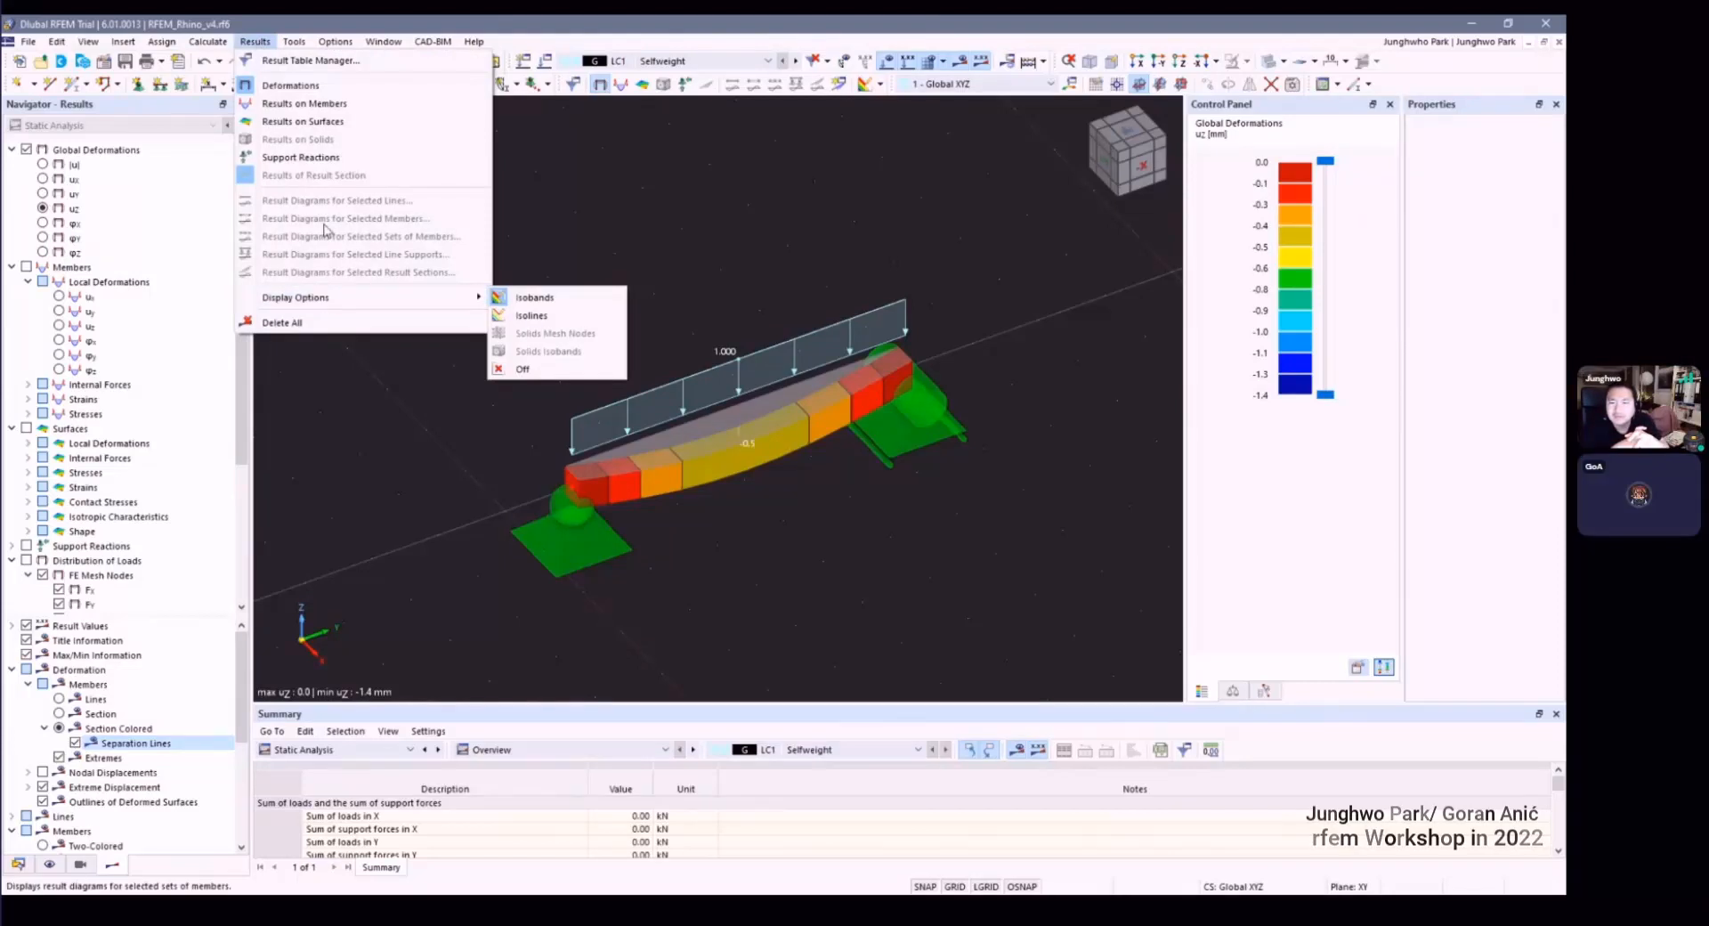
pyautogui.moveTo(204, 45)
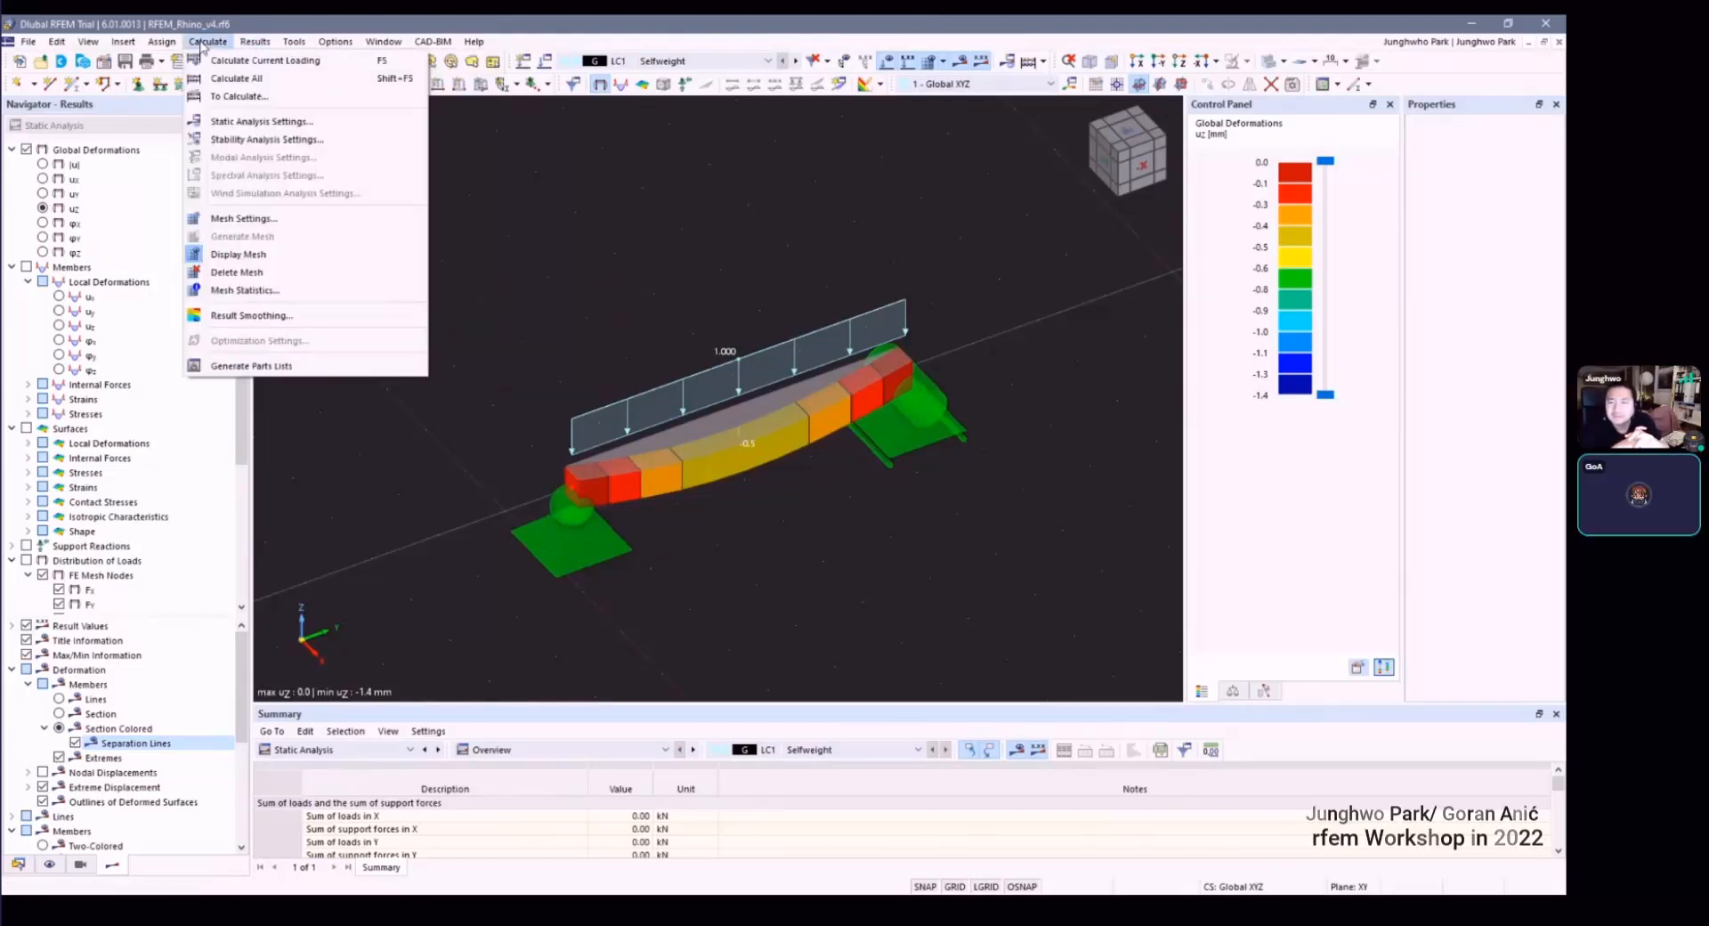
pyautogui.click(252, 315)
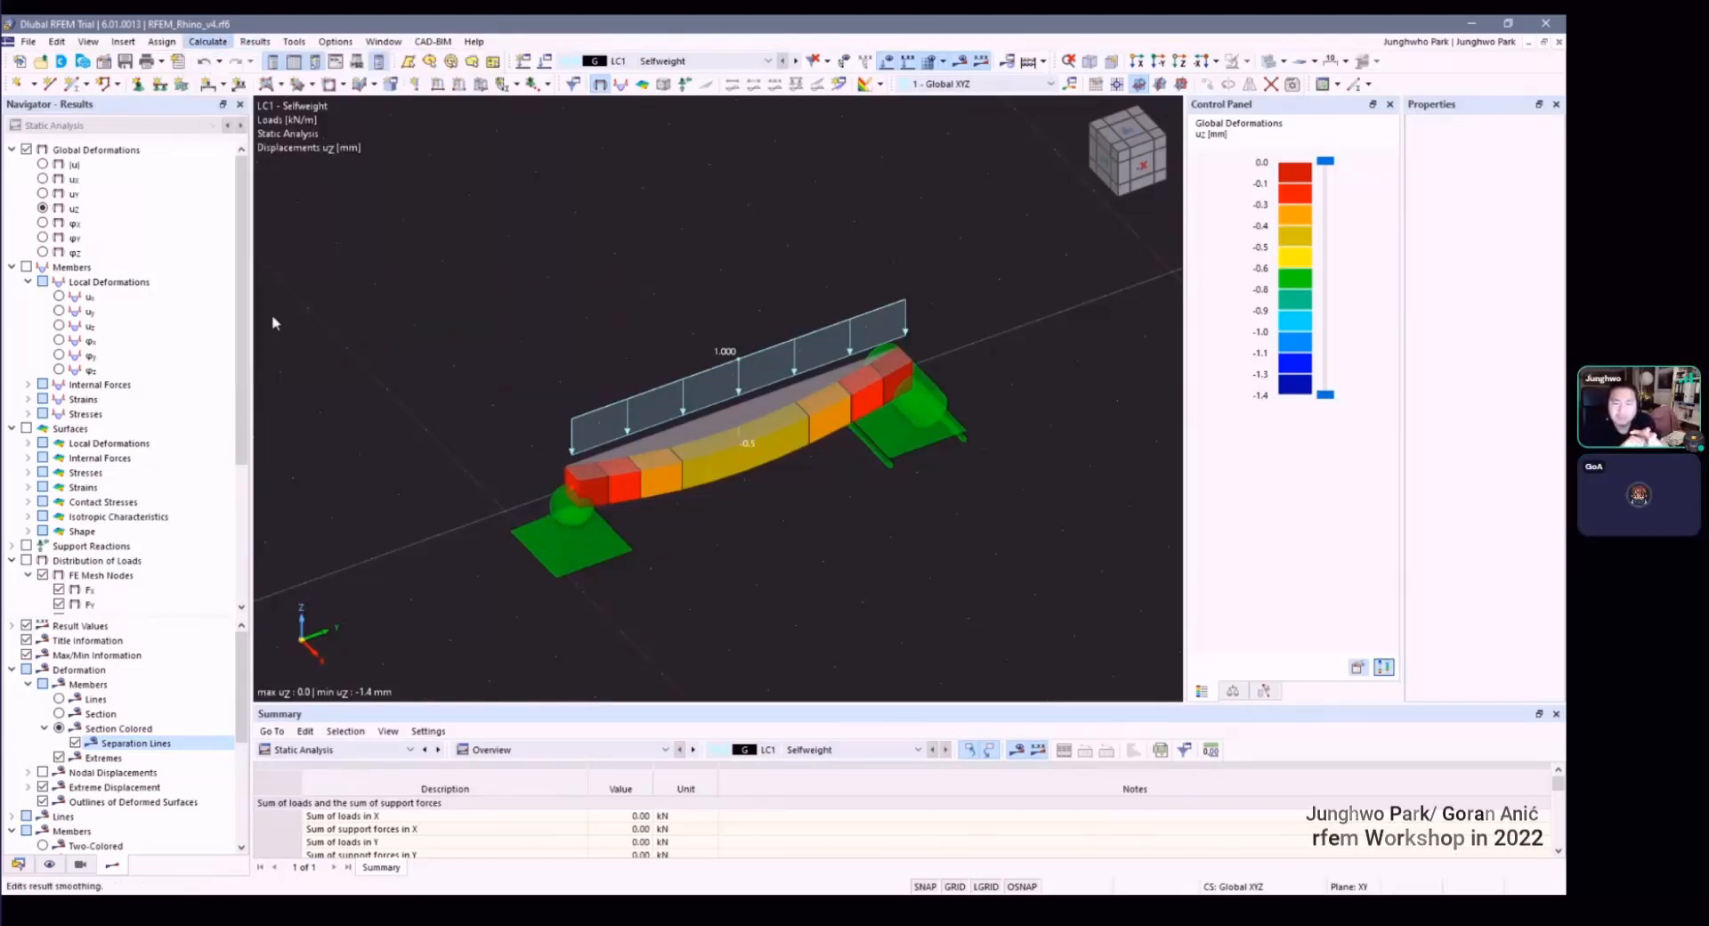
pyautogui.press('Escape')
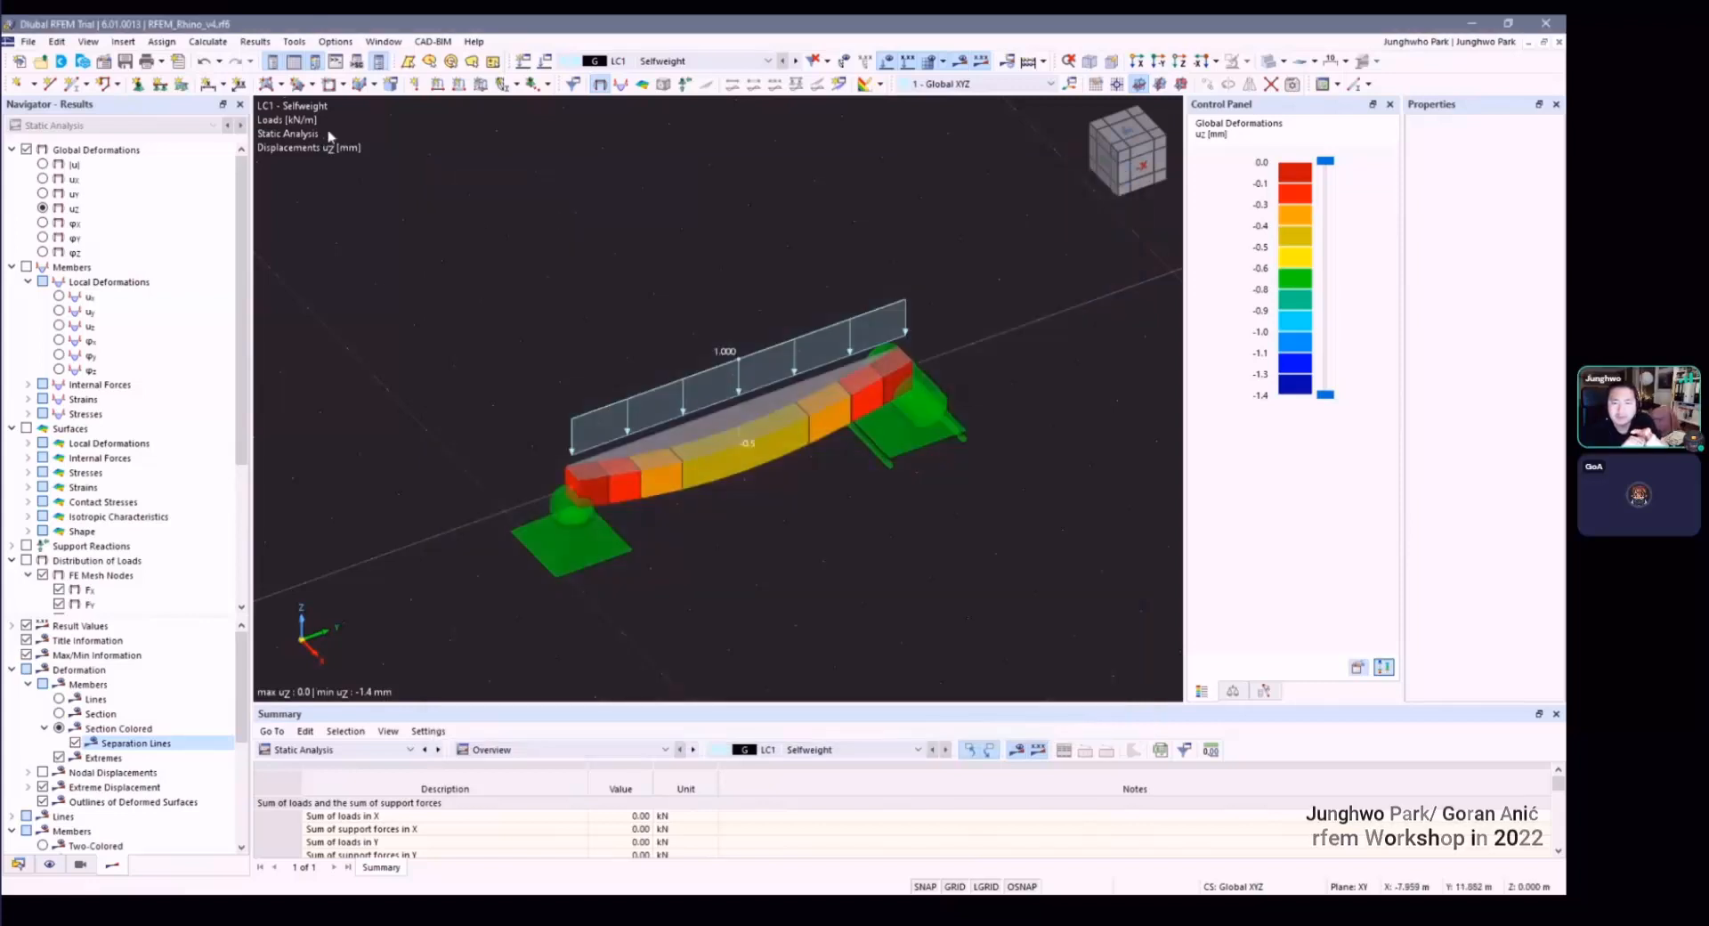
# Step: Inspect the colored deformed shape of the beam under its line load from several angles
pyautogui.scroll(-2, 648, 239)
pyautogui.keyDown('ctrl'); pyautogui.moveTo(648, 238); pyautogui.dragTo(648, 277, button='middle'); pyautogui.keyUp('ctrl')
pyautogui.scroll(3, 664, 299)
pyautogui.scroll(-3, 671, 294)
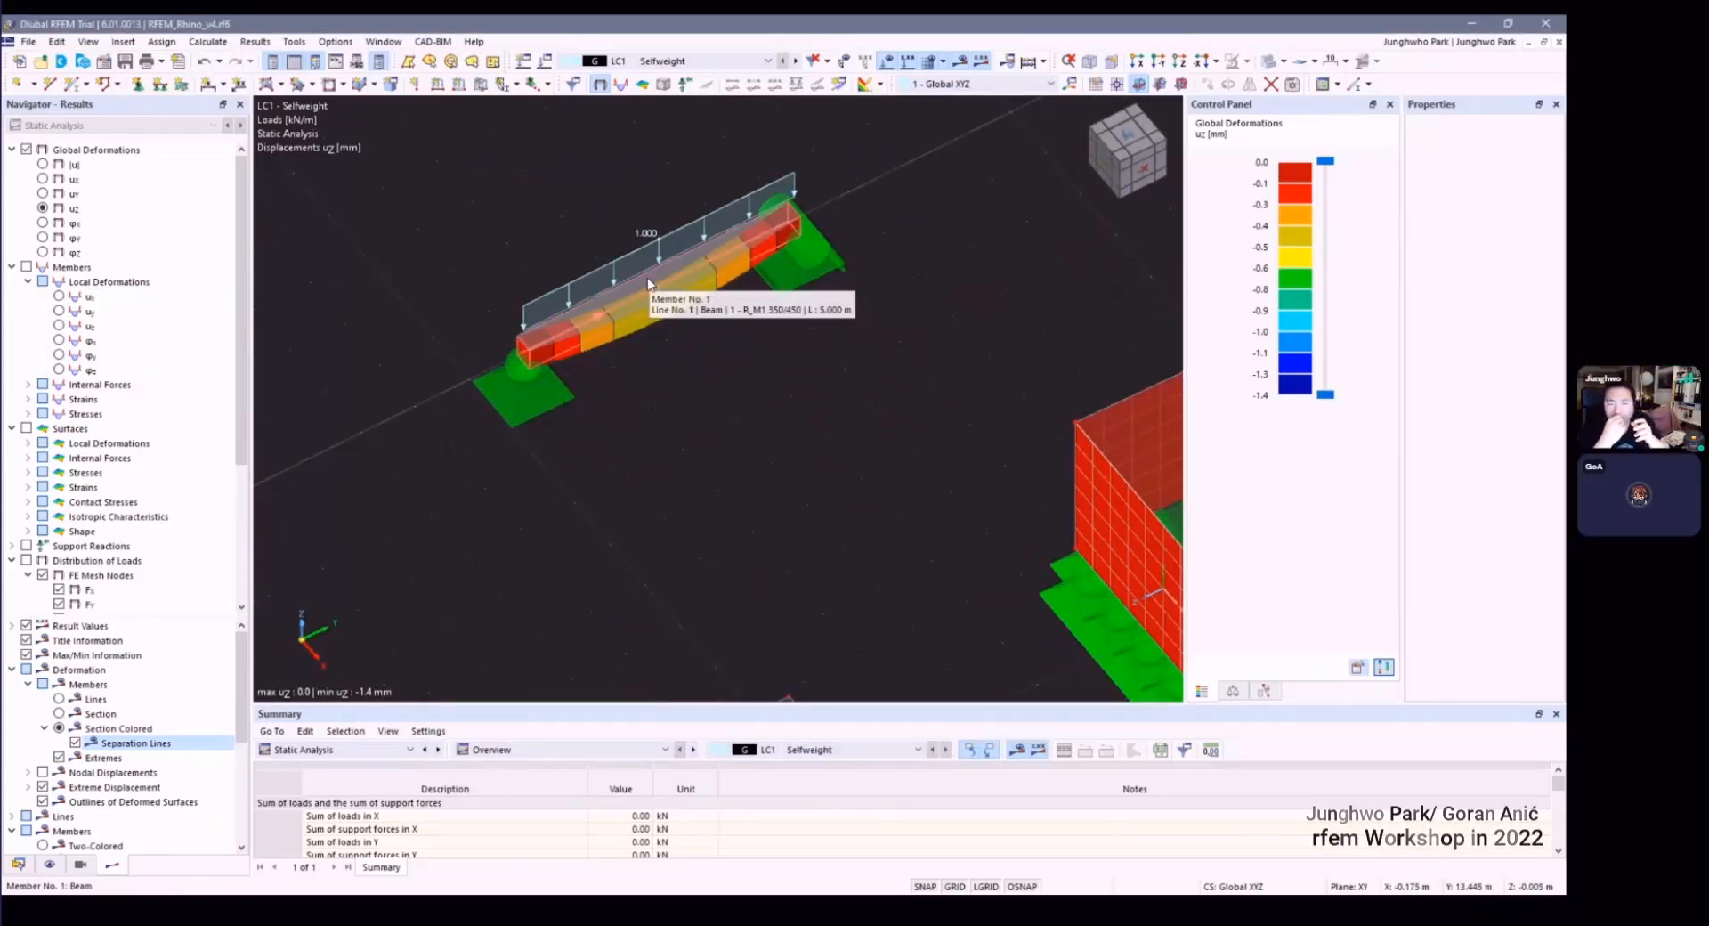
pyautogui.keyDown('ctrl'); pyautogui.moveTo(781, 309); pyautogui.dragTo(752, 308, button='middle'); pyautogui.keyUp('ctrl')
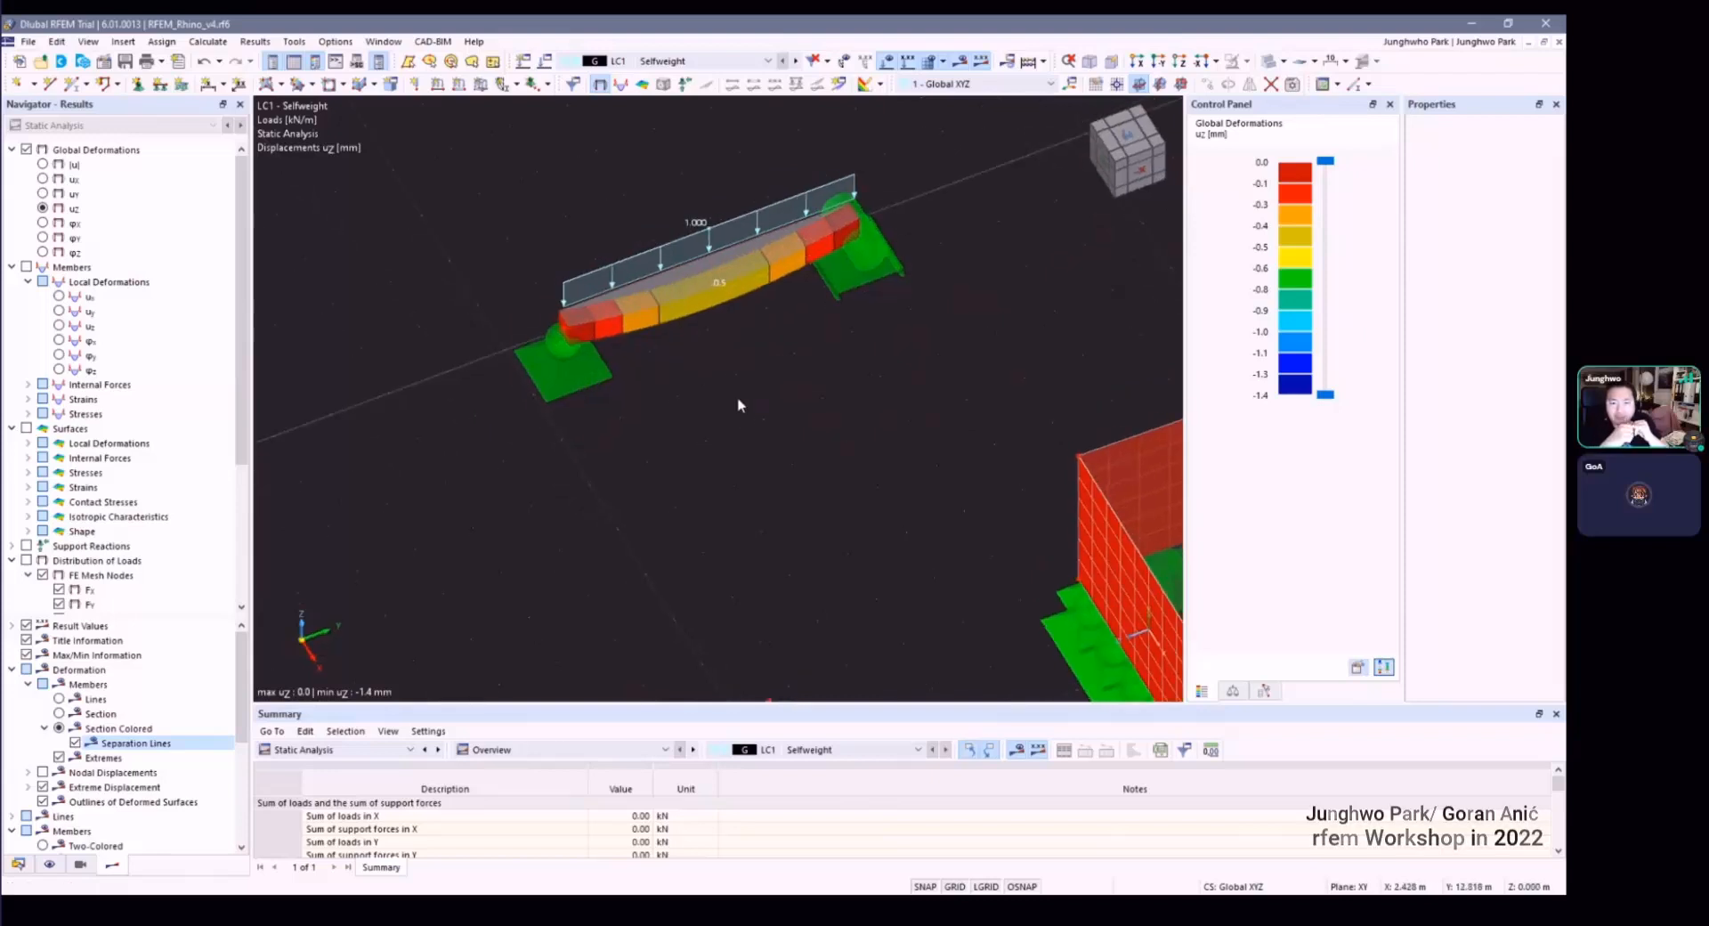
pyautogui.keyDown('ctrl'); pyautogui.moveTo(737, 397); pyautogui.dragTo(752, 383, button='middle'); pyautogui.keyUp('ctrl')
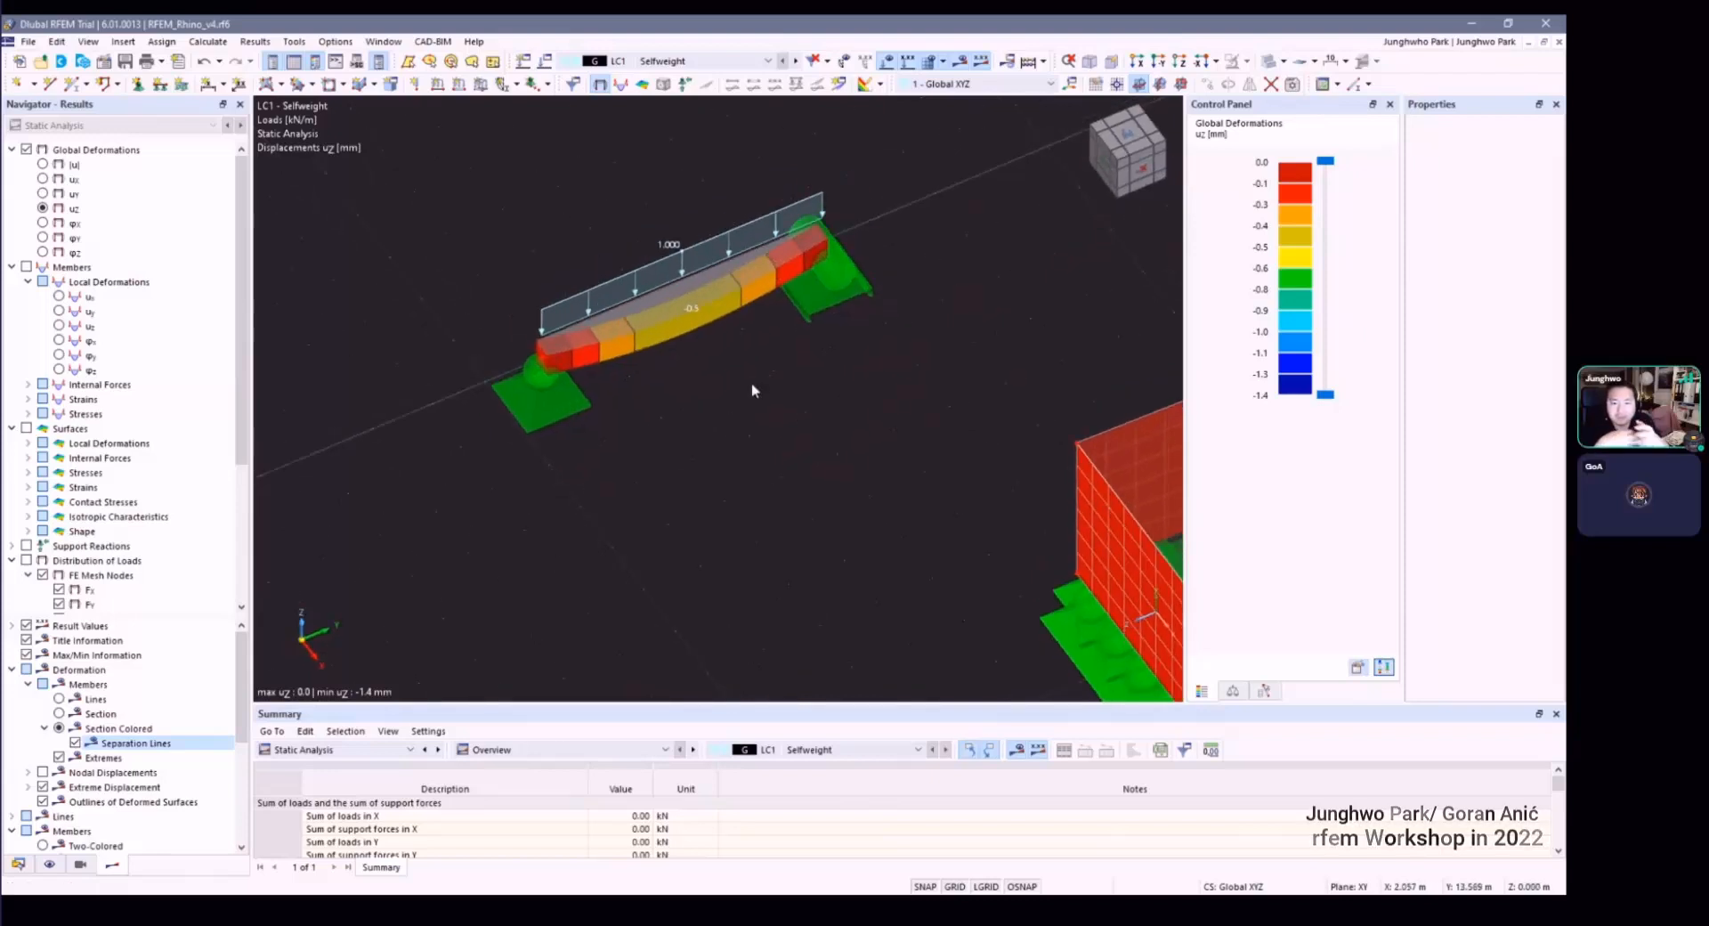
pyautogui.keyDown('ctrl'); pyautogui.moveTo(728, 316); pyautogui.dragTo(735, 318, button='middle'); pyautogui.keyUp('ctrl')
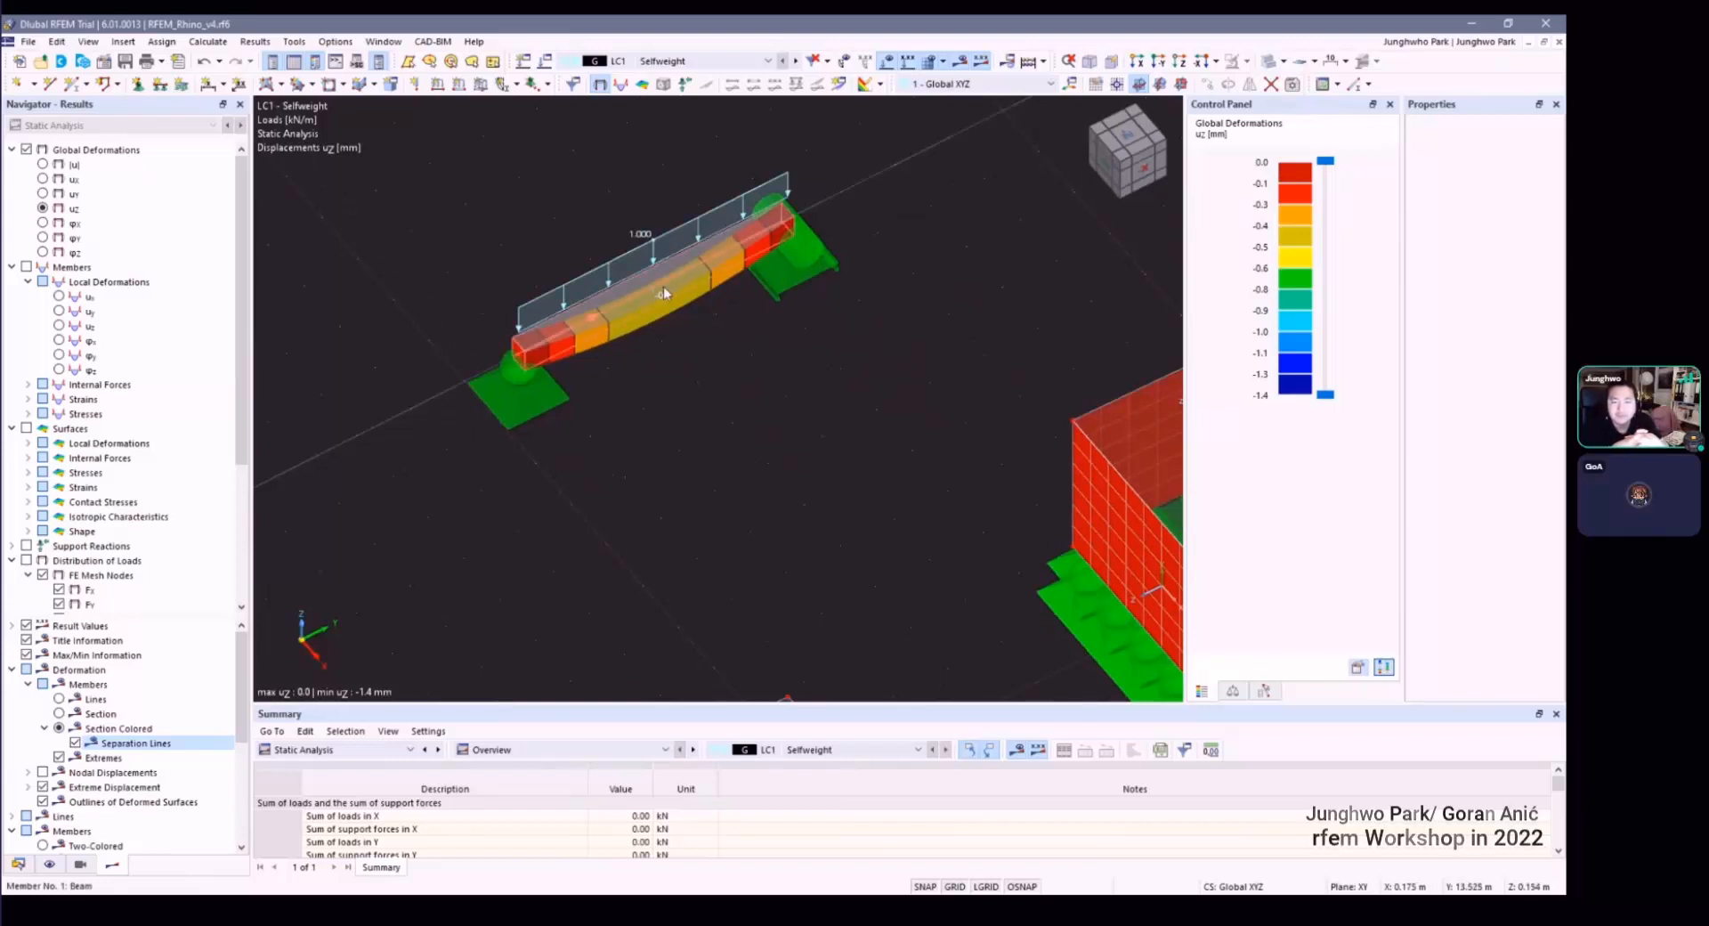
pyautogui.moveTo(664, 285)
pyautogui.moveTo(691, 347)
pyautogui.keyDown('ctrl'); pyautogui.mouseDown(button='middle')
pyautogui.moveTo(677, 366)
pyautogui.moveTo(684, 337)
pyautogui.mouseUp(button='middle'); pyautogui.keyUp('ctrl')
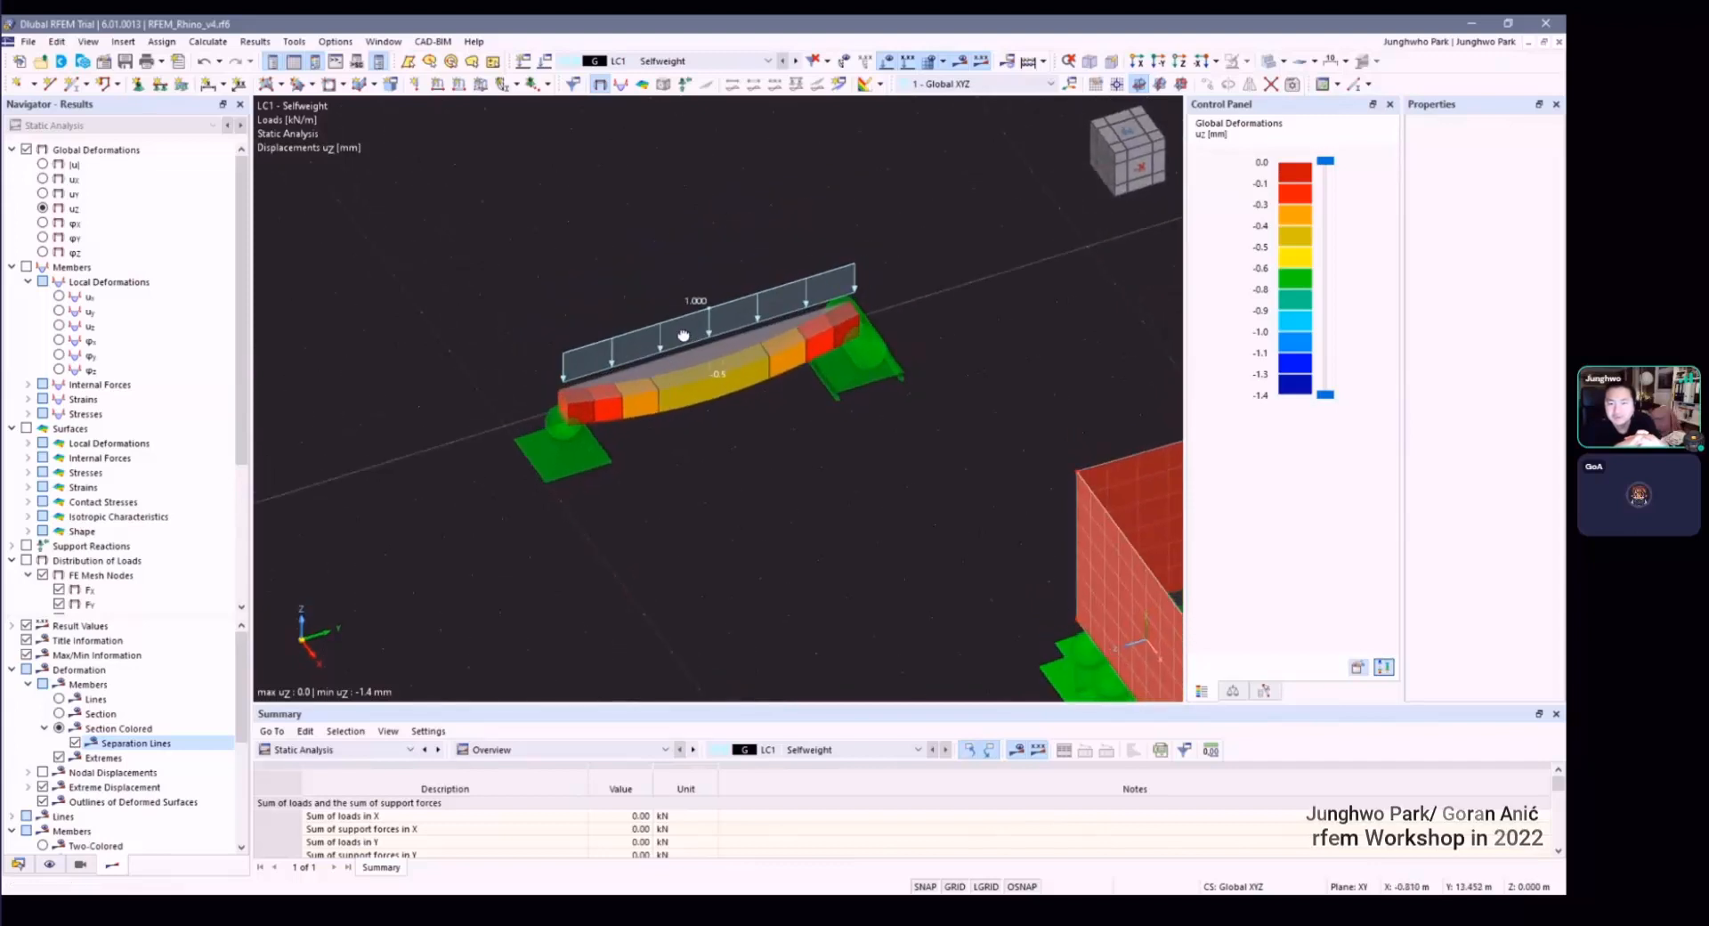
# Step: Look through the control panel's color scale, display factor and object filter settings for the results
pyautogui.click(1231, 691)
pyautogui.click(1263, 692)
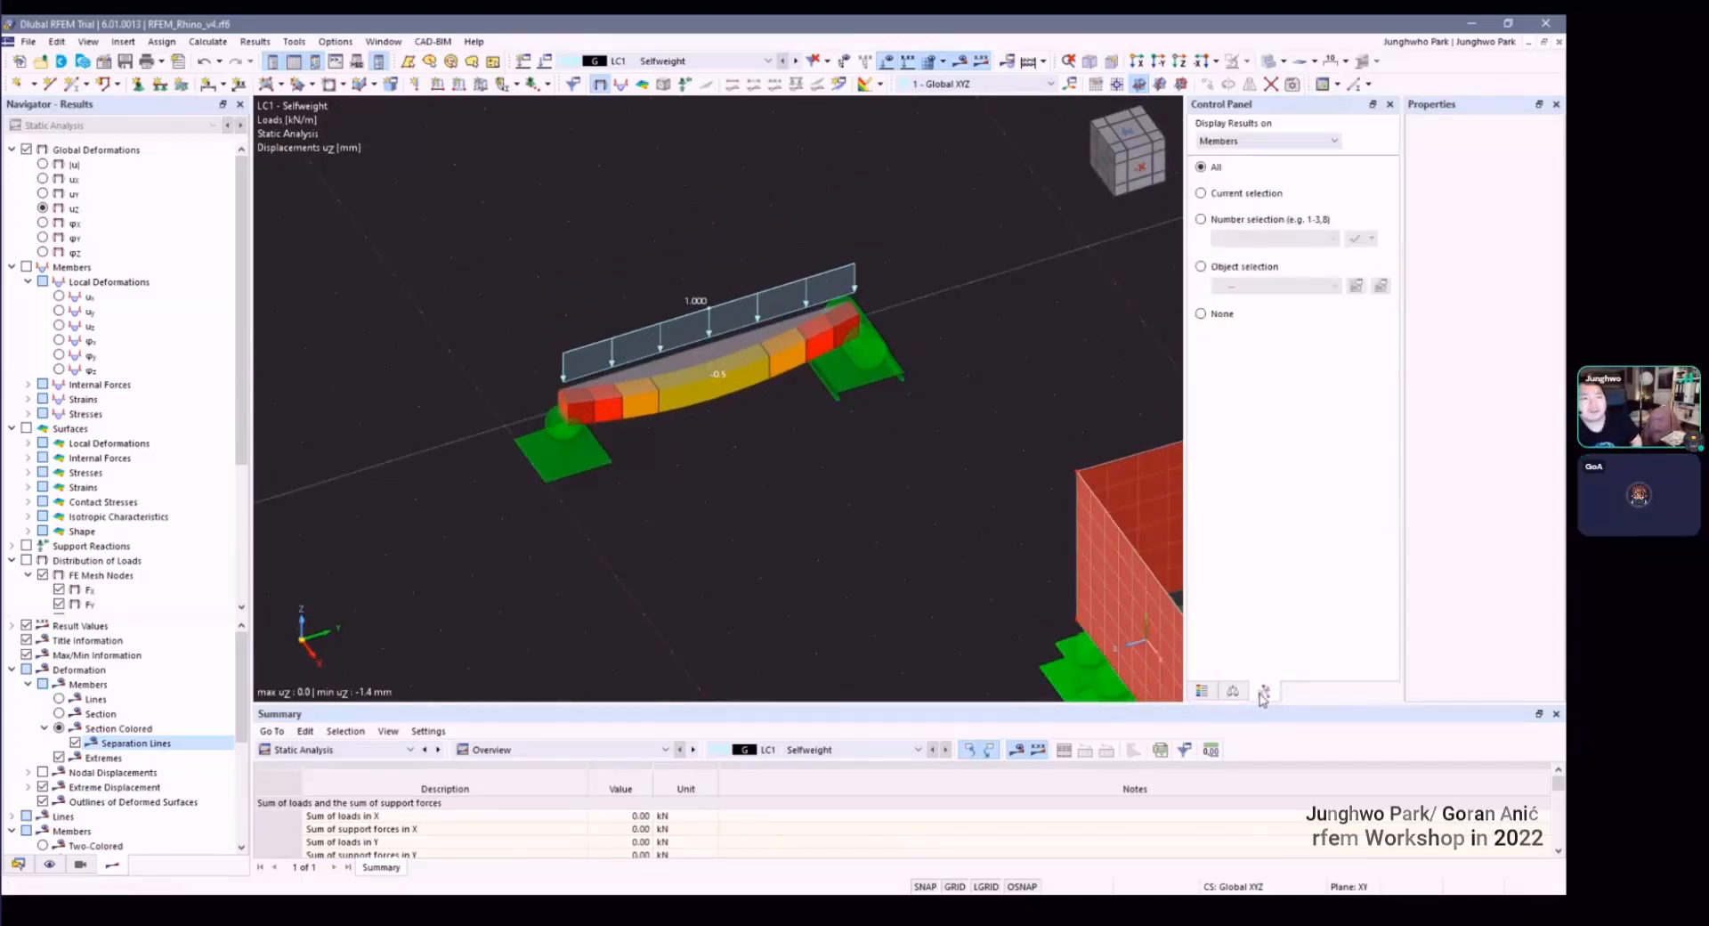
pyautogui.click(1202, 692)
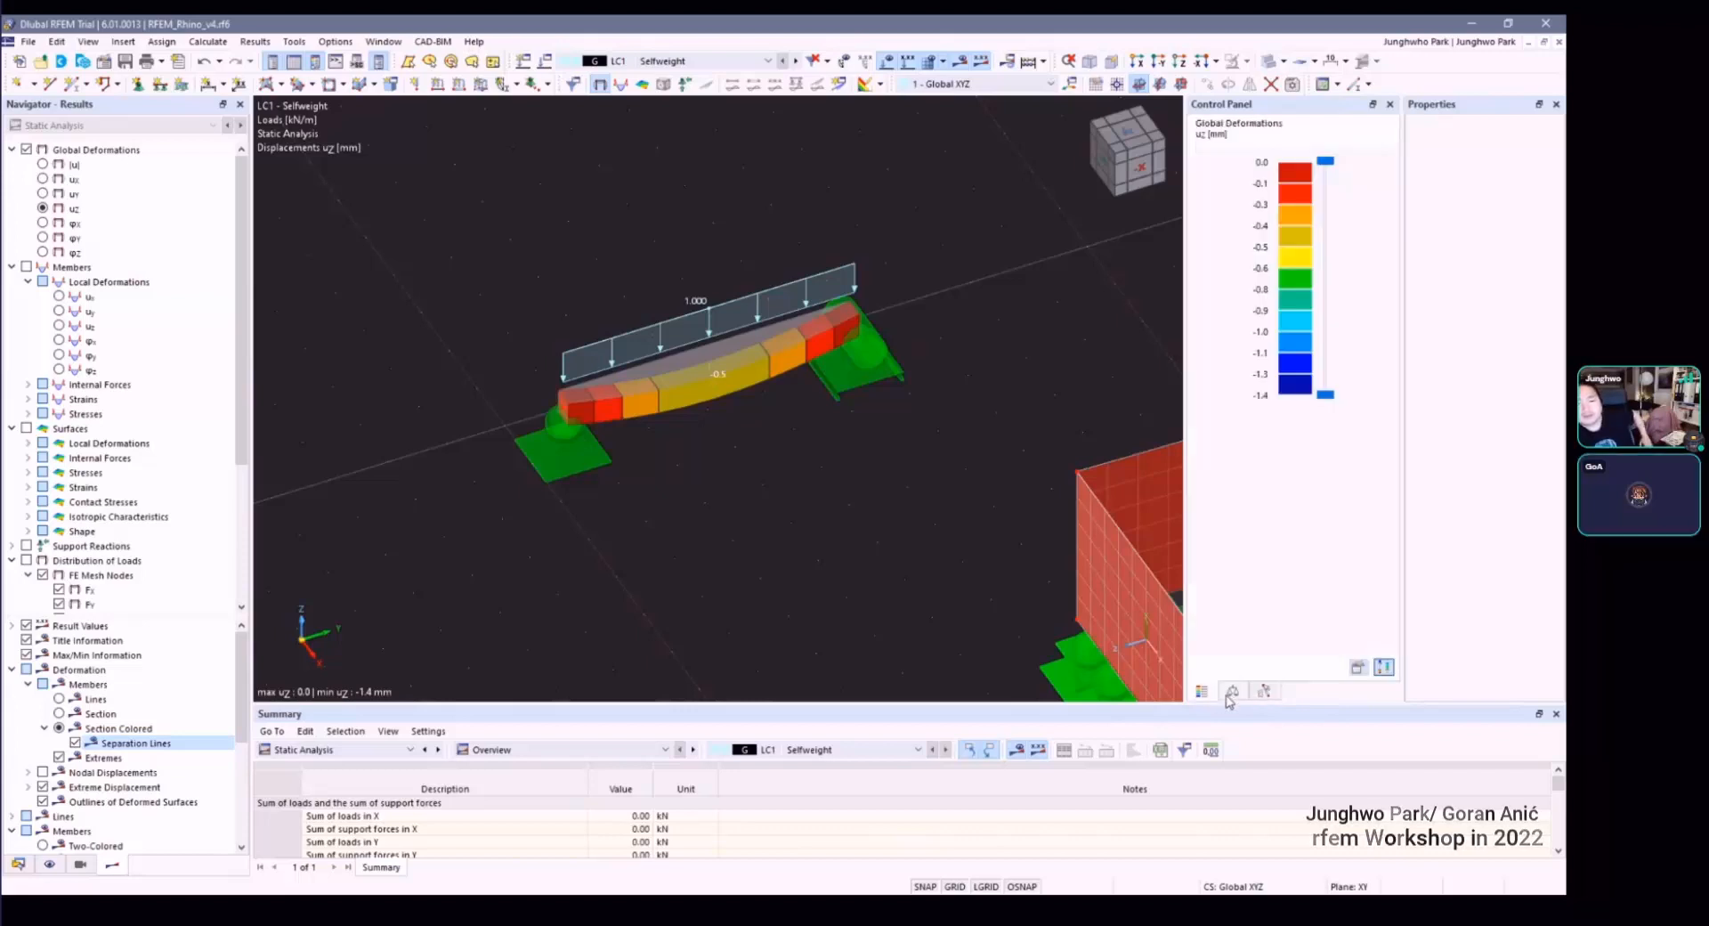
pyautogui.click(1232, 691)
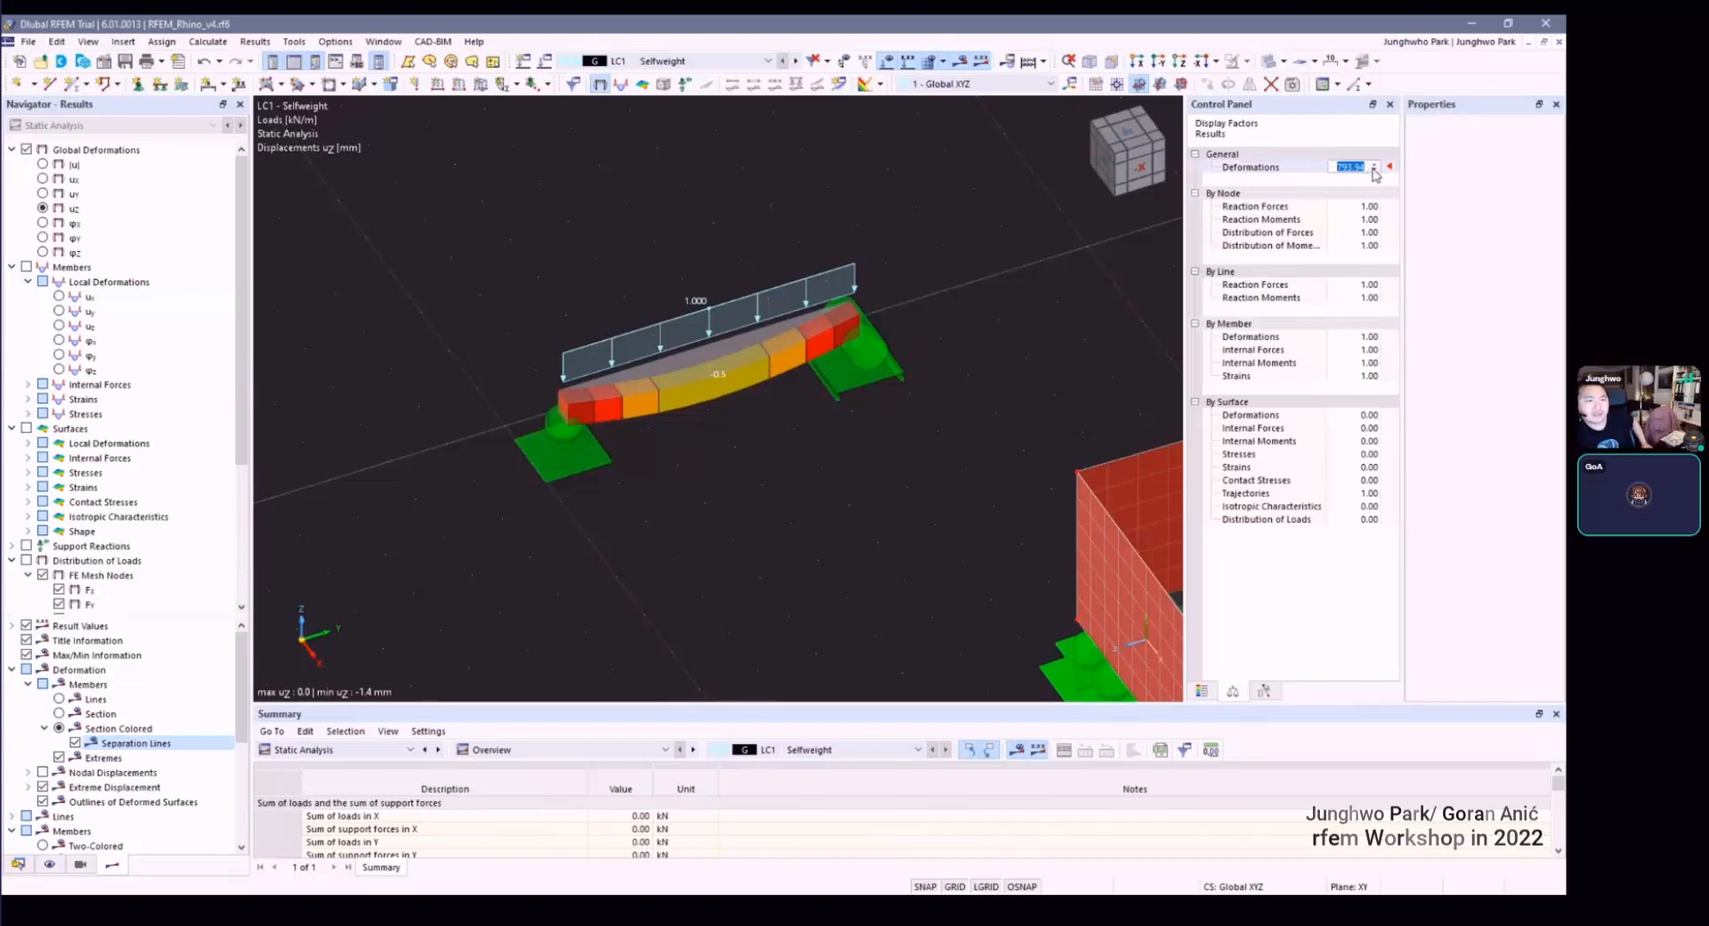
# Step: Try raising the general deformation display factor in increments to 65536 and beyond
pyautogui.click(1375, 163)
pyautogui.click(1375, 163)
pyautogui.click(1375, 163)
pyautogui.click(1375, 163)
pyautogui.click(1374, 163)
pyautogui.click(1374, 163)
pyautogui.click(1375, 162)
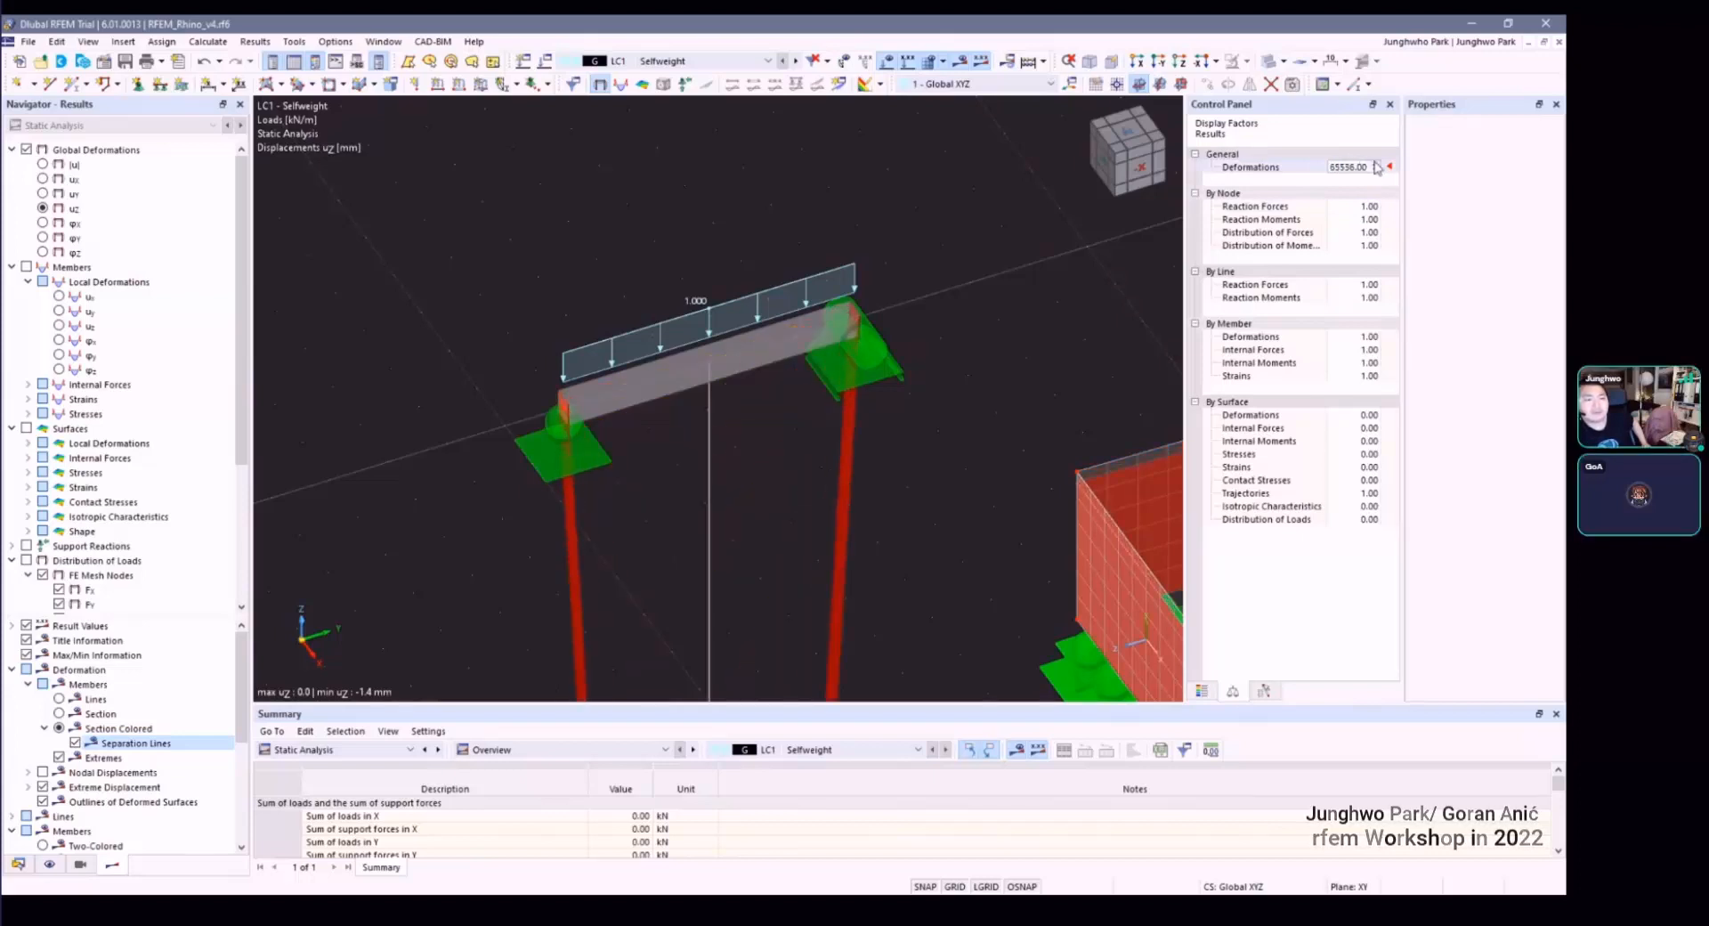
pyautogui.click(1375, 164)
pyautogui.click(1374, 164)
# Step: Set the general deformation display factor to 100
pyautogui.doubleClick(1356, 166)
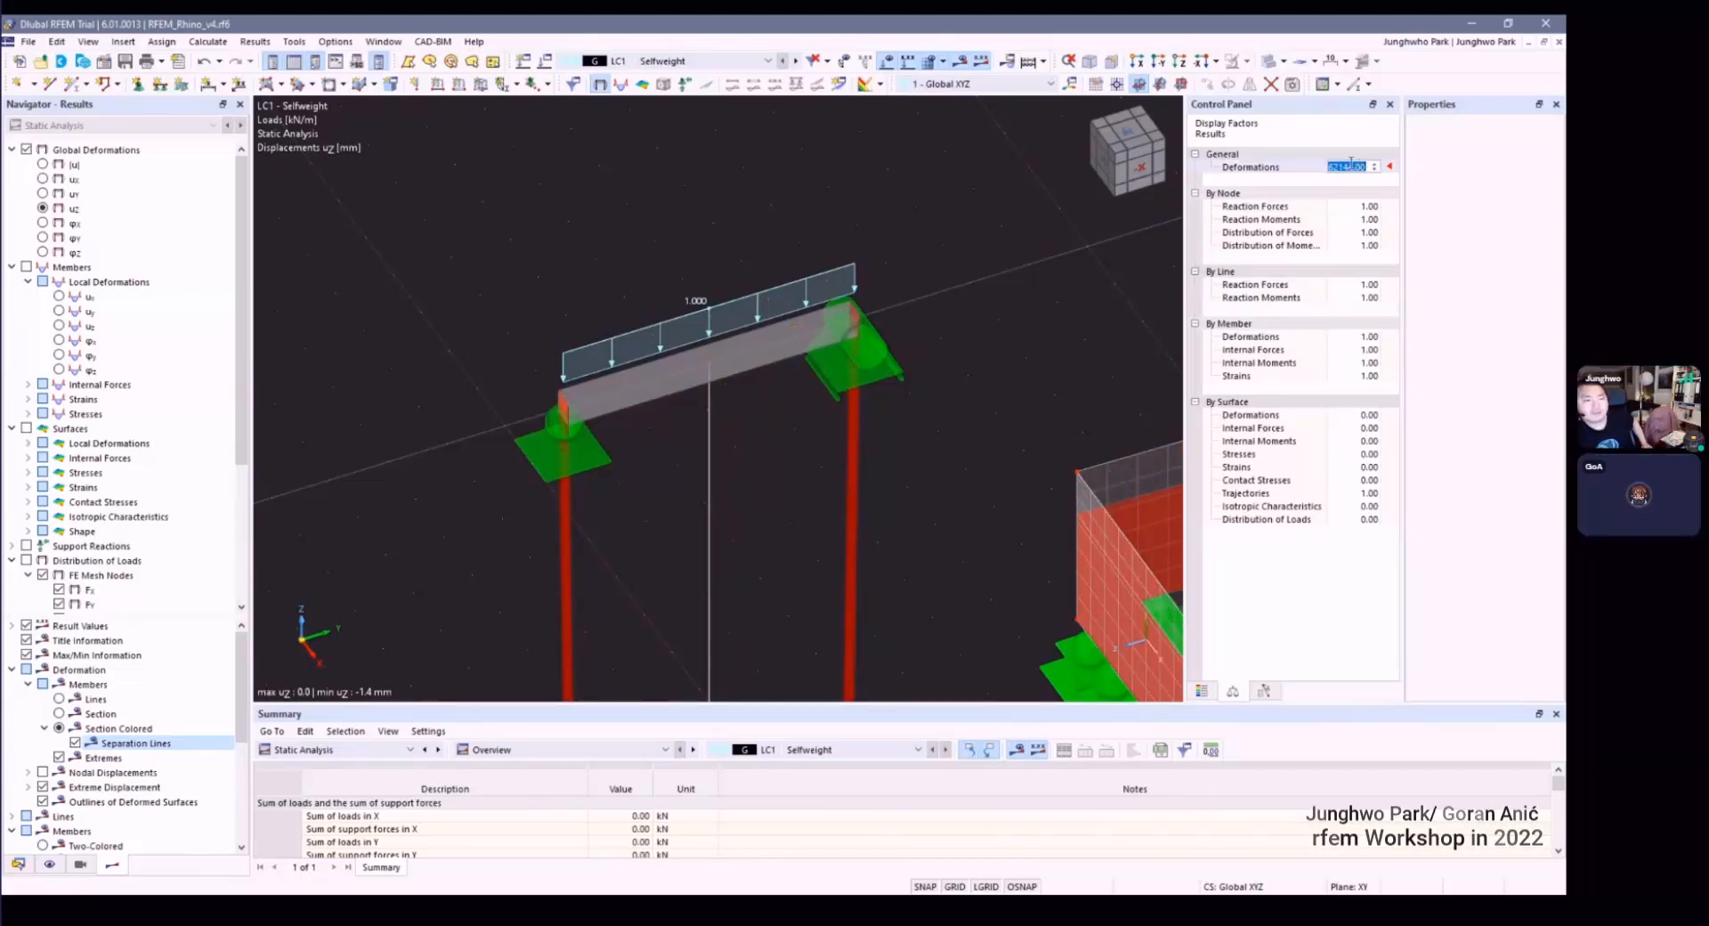
pyautogui.write('100')
pyautogui.press('Return')
pyautogui.press('Tab')
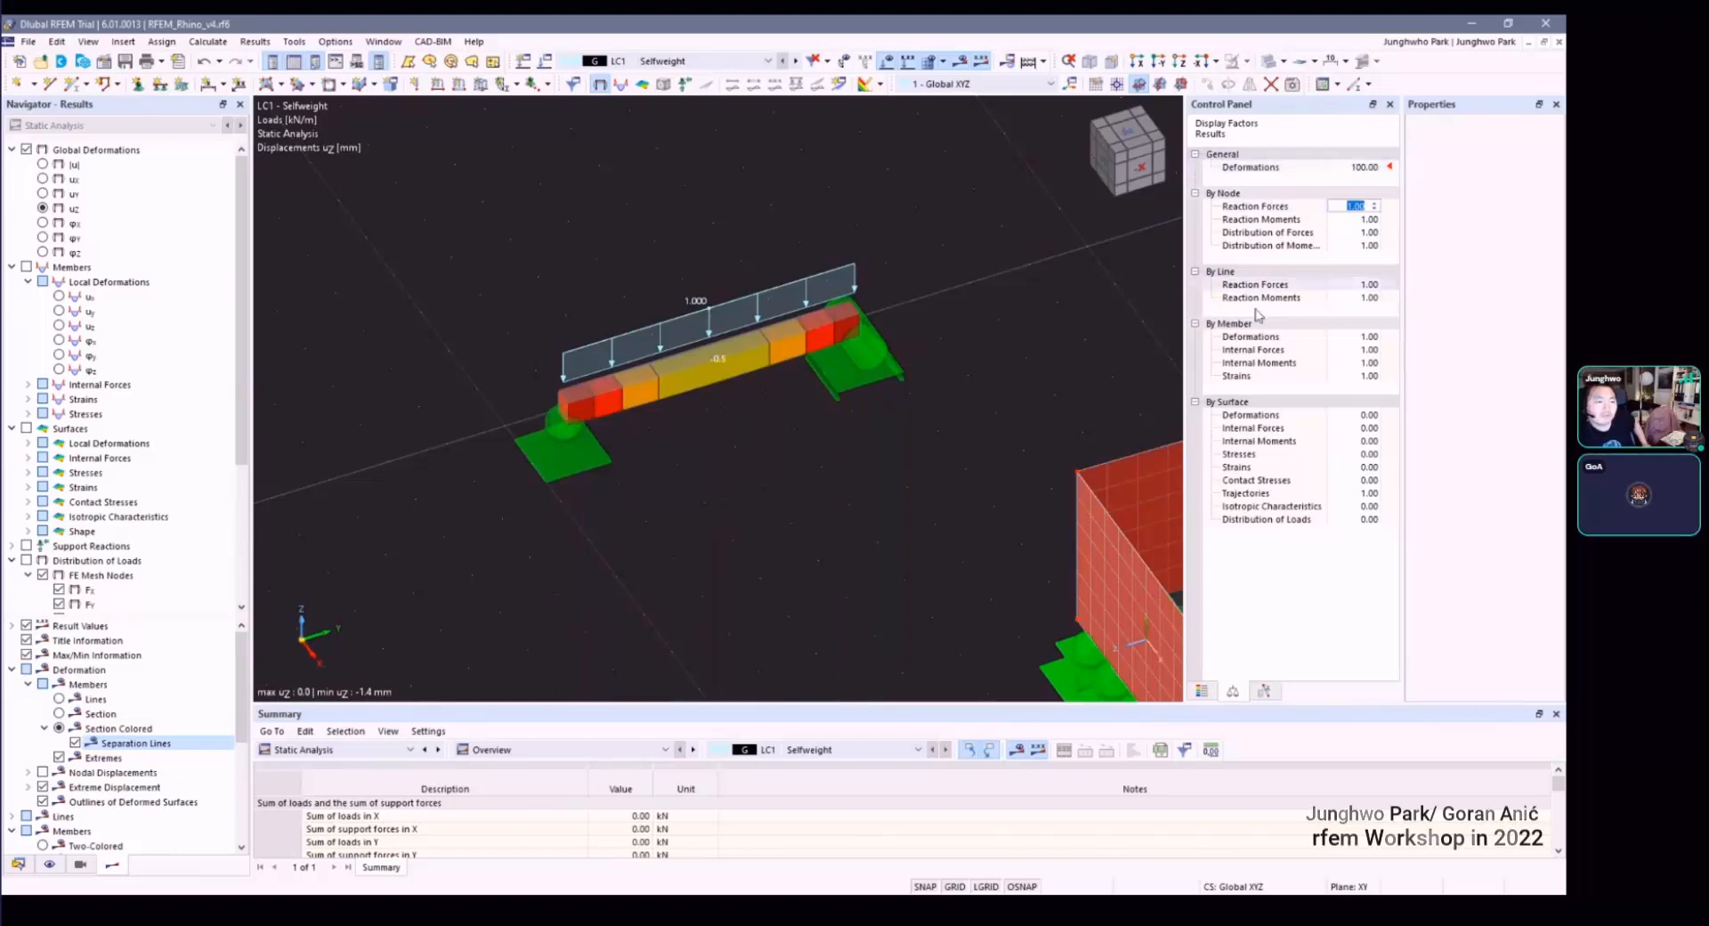
# Step: Check the color scale of the deformations and set the general deformation display factor to 1
pyautogui.click(1206, 692)
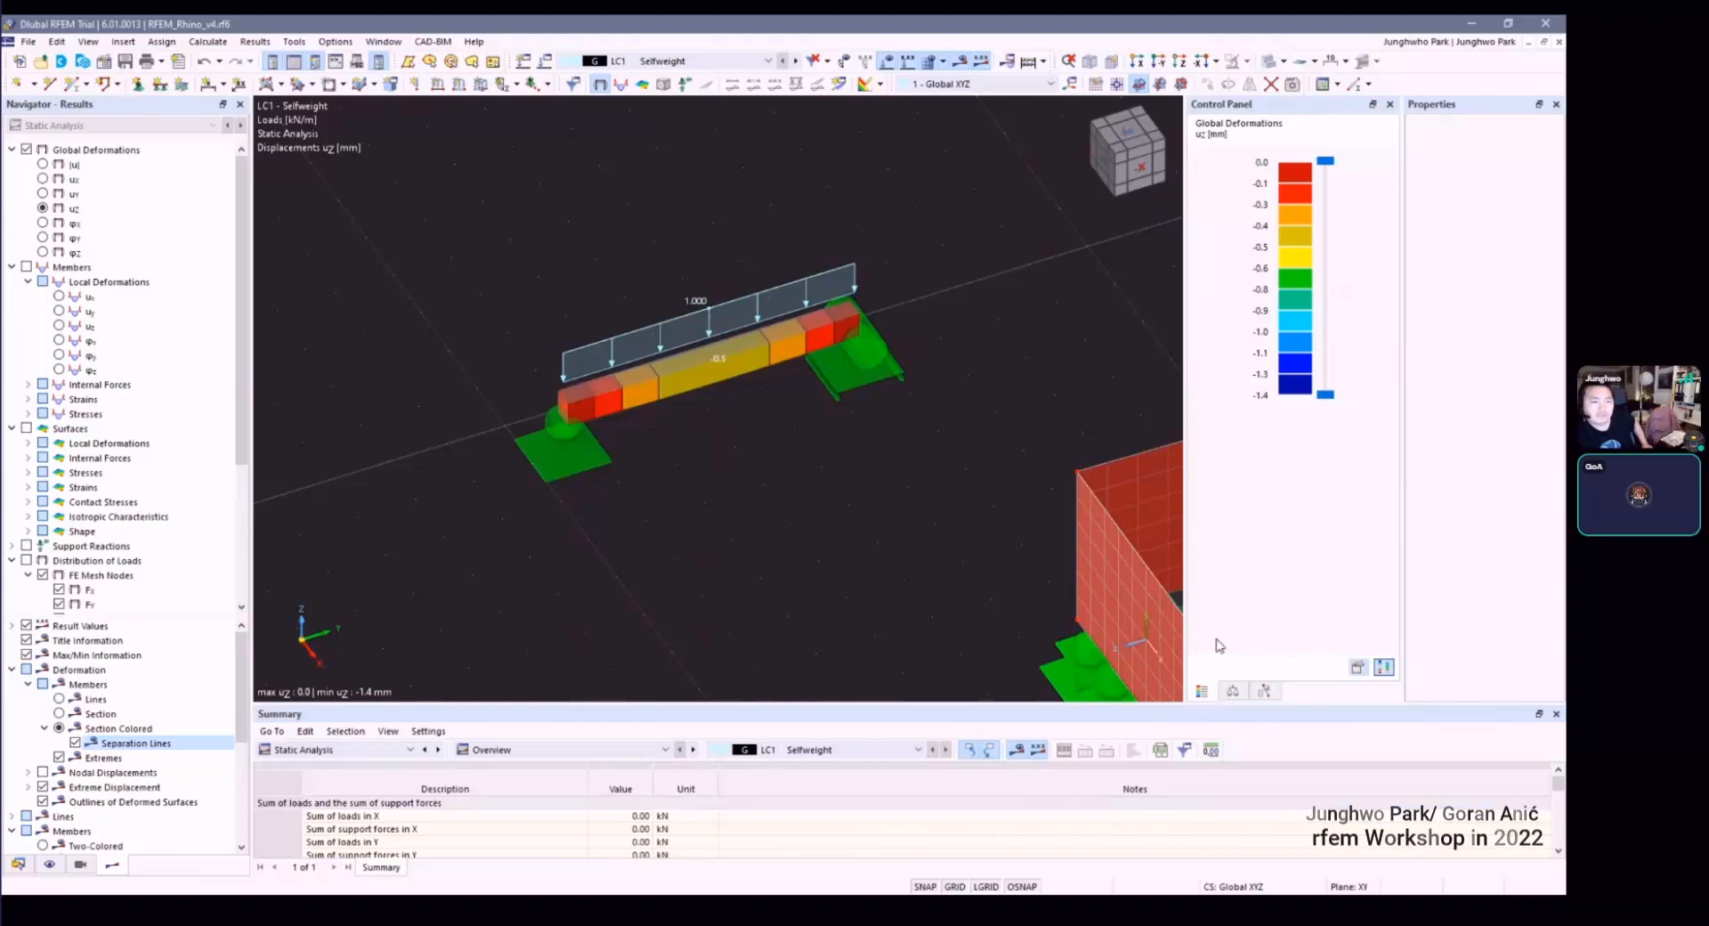
pyautogui.click(1258, 692)
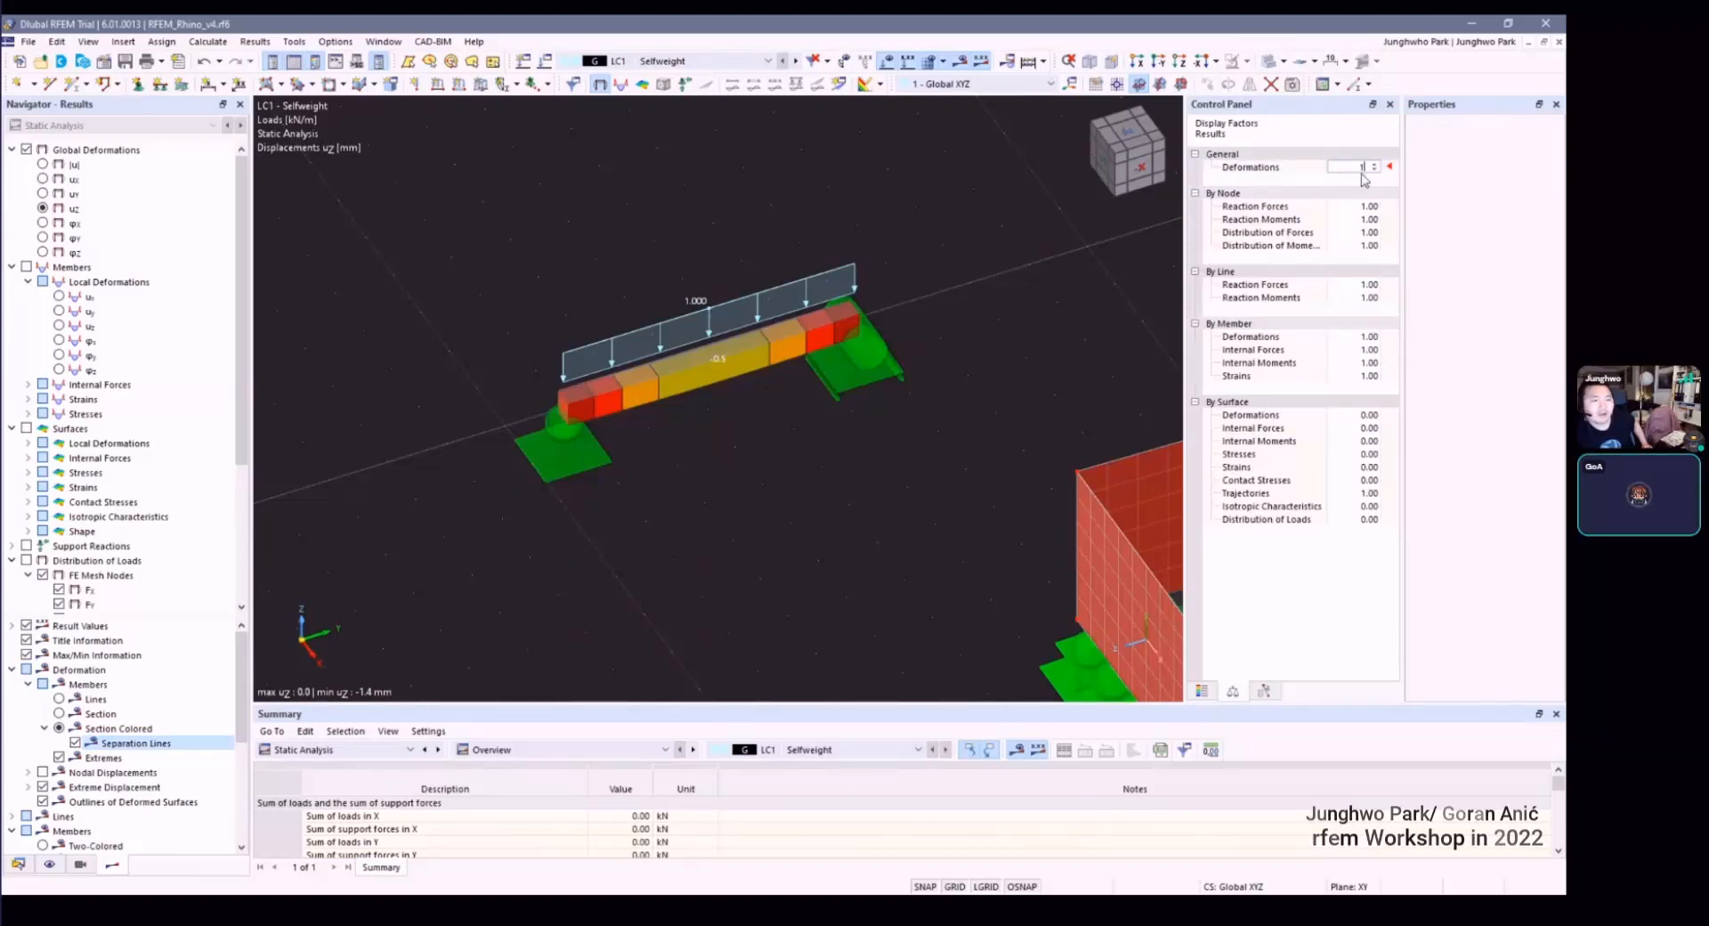
pyautogui.write('1')
pyautogui.press('Return')
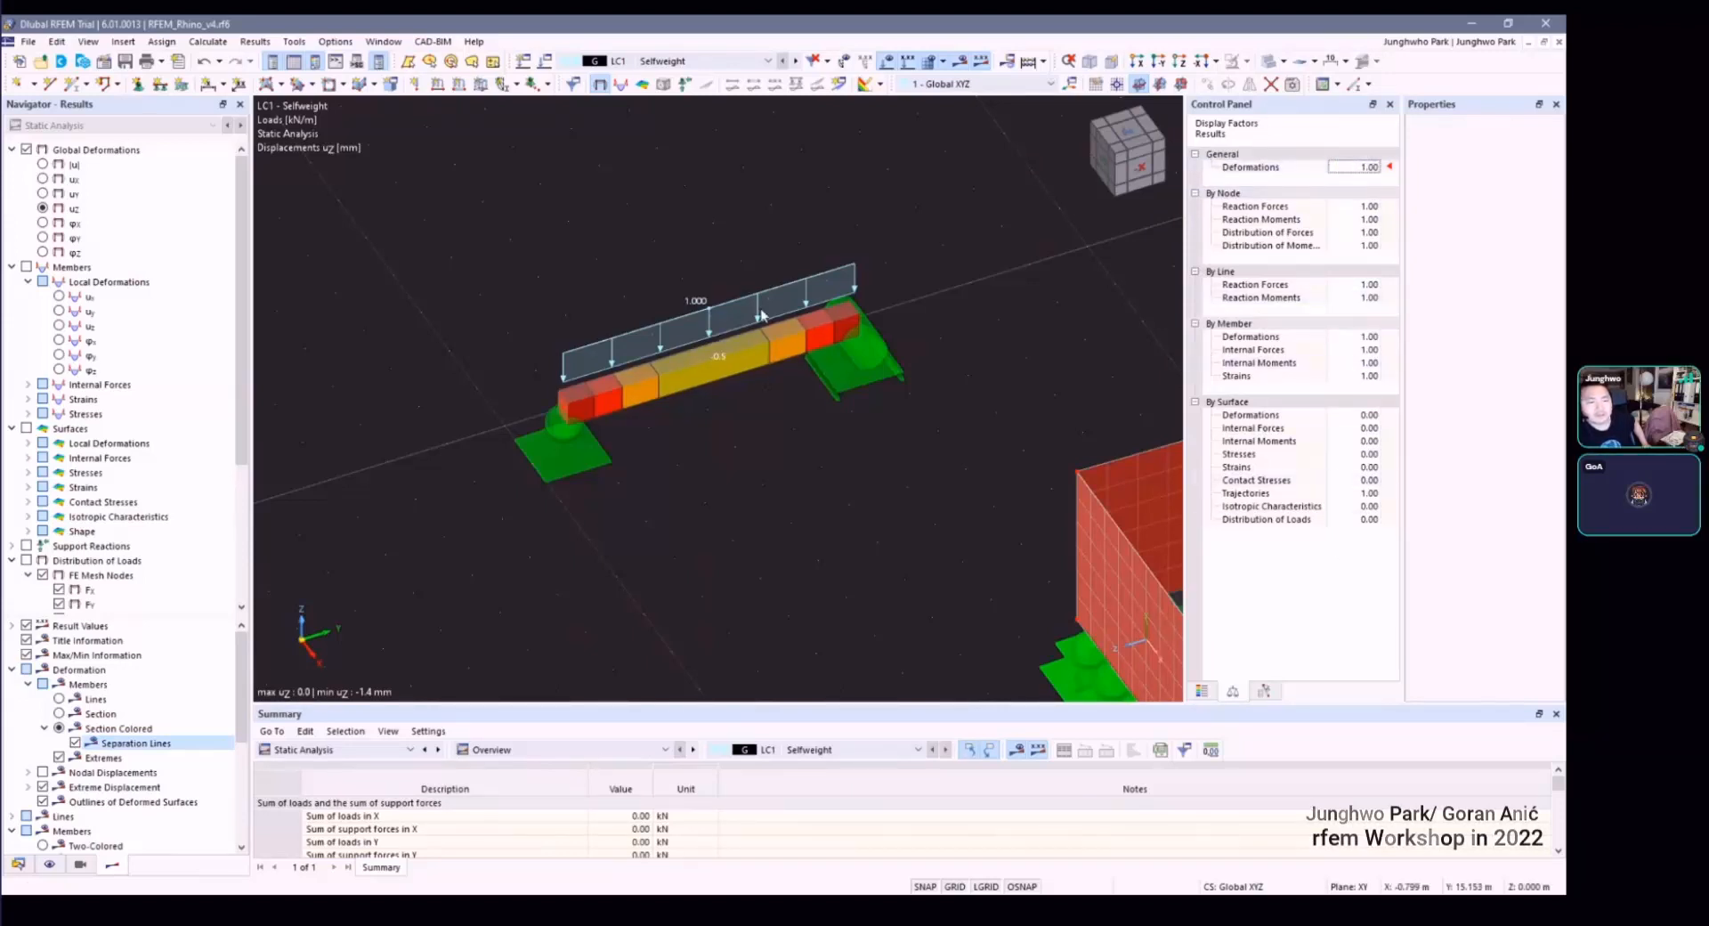
# Step: Try deformation display factors of 500, 4096 and 2048 and compare the beam's deformed shape
pyautogui.click(1368, 166)
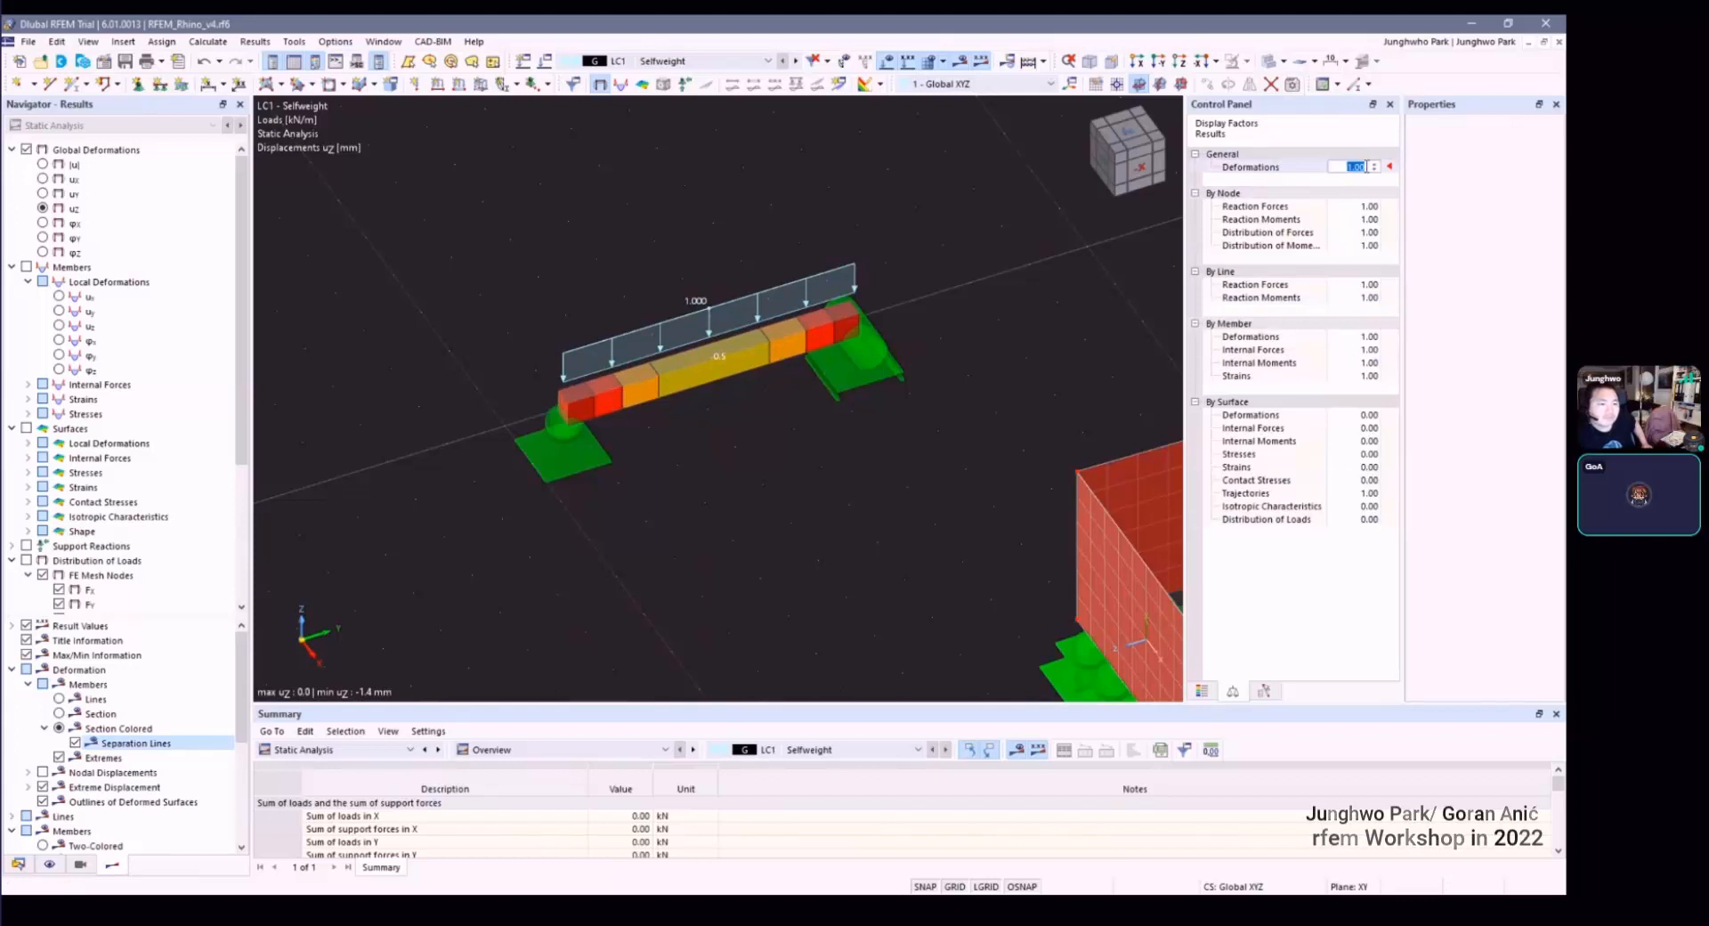
pyautogui.write('500')
pyautogui.press('Return')
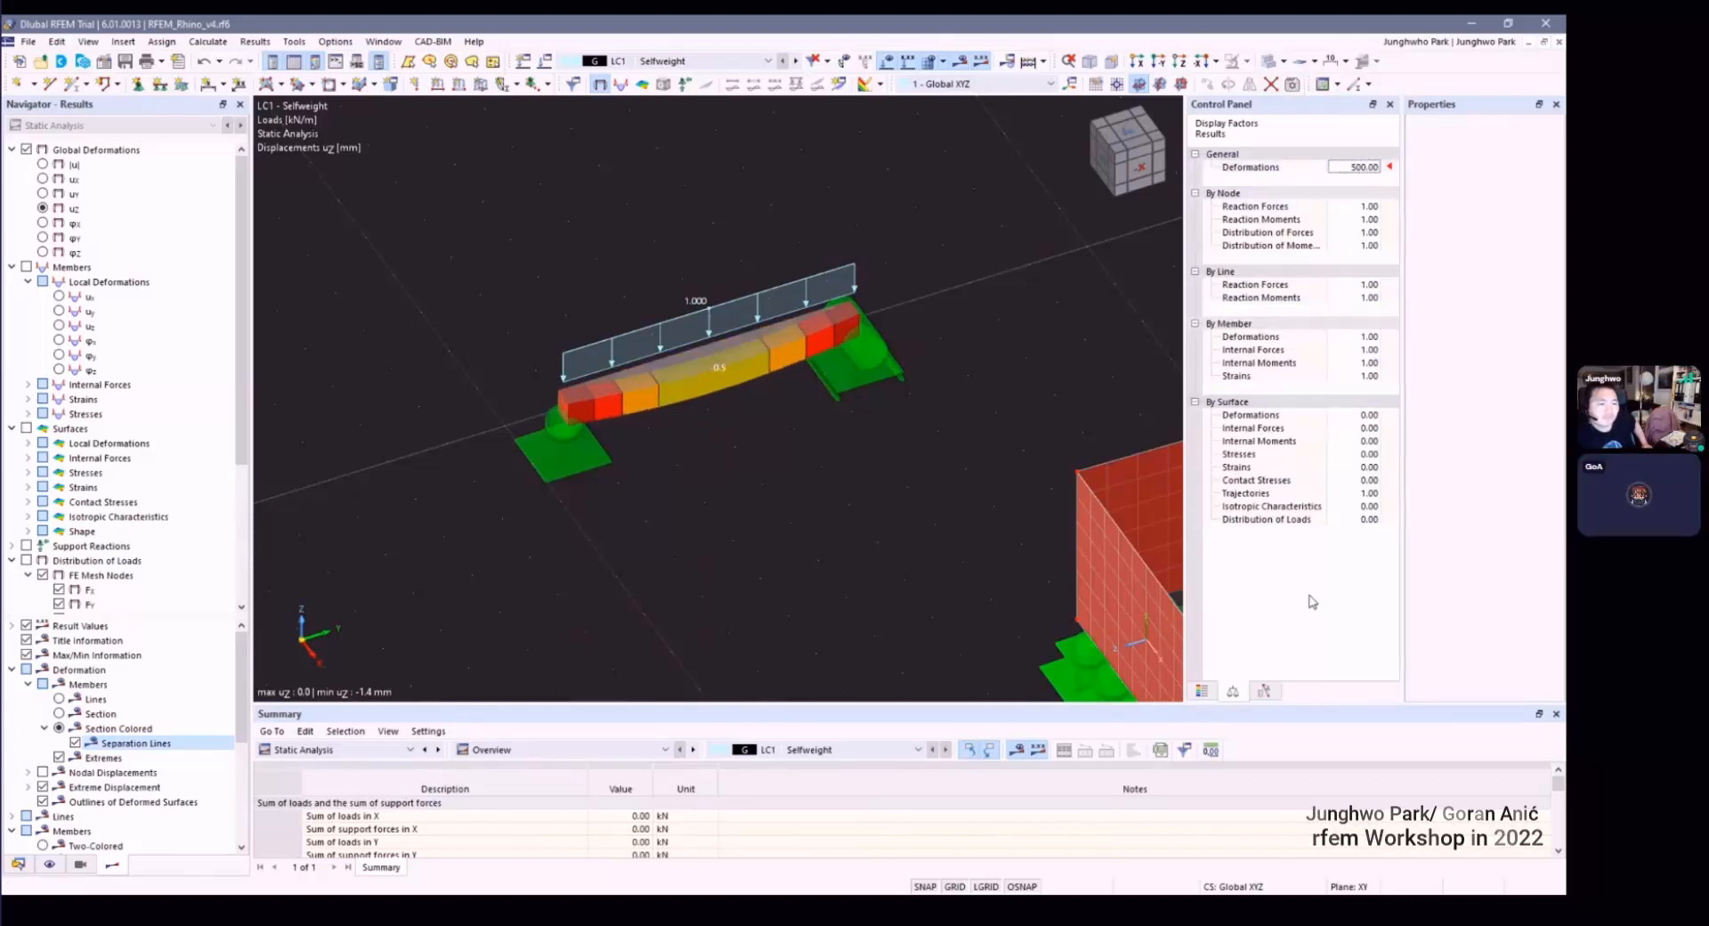
pyautogui.click(1372, 171)
pyautogui.write('4096')
pyautogui.press('Return')
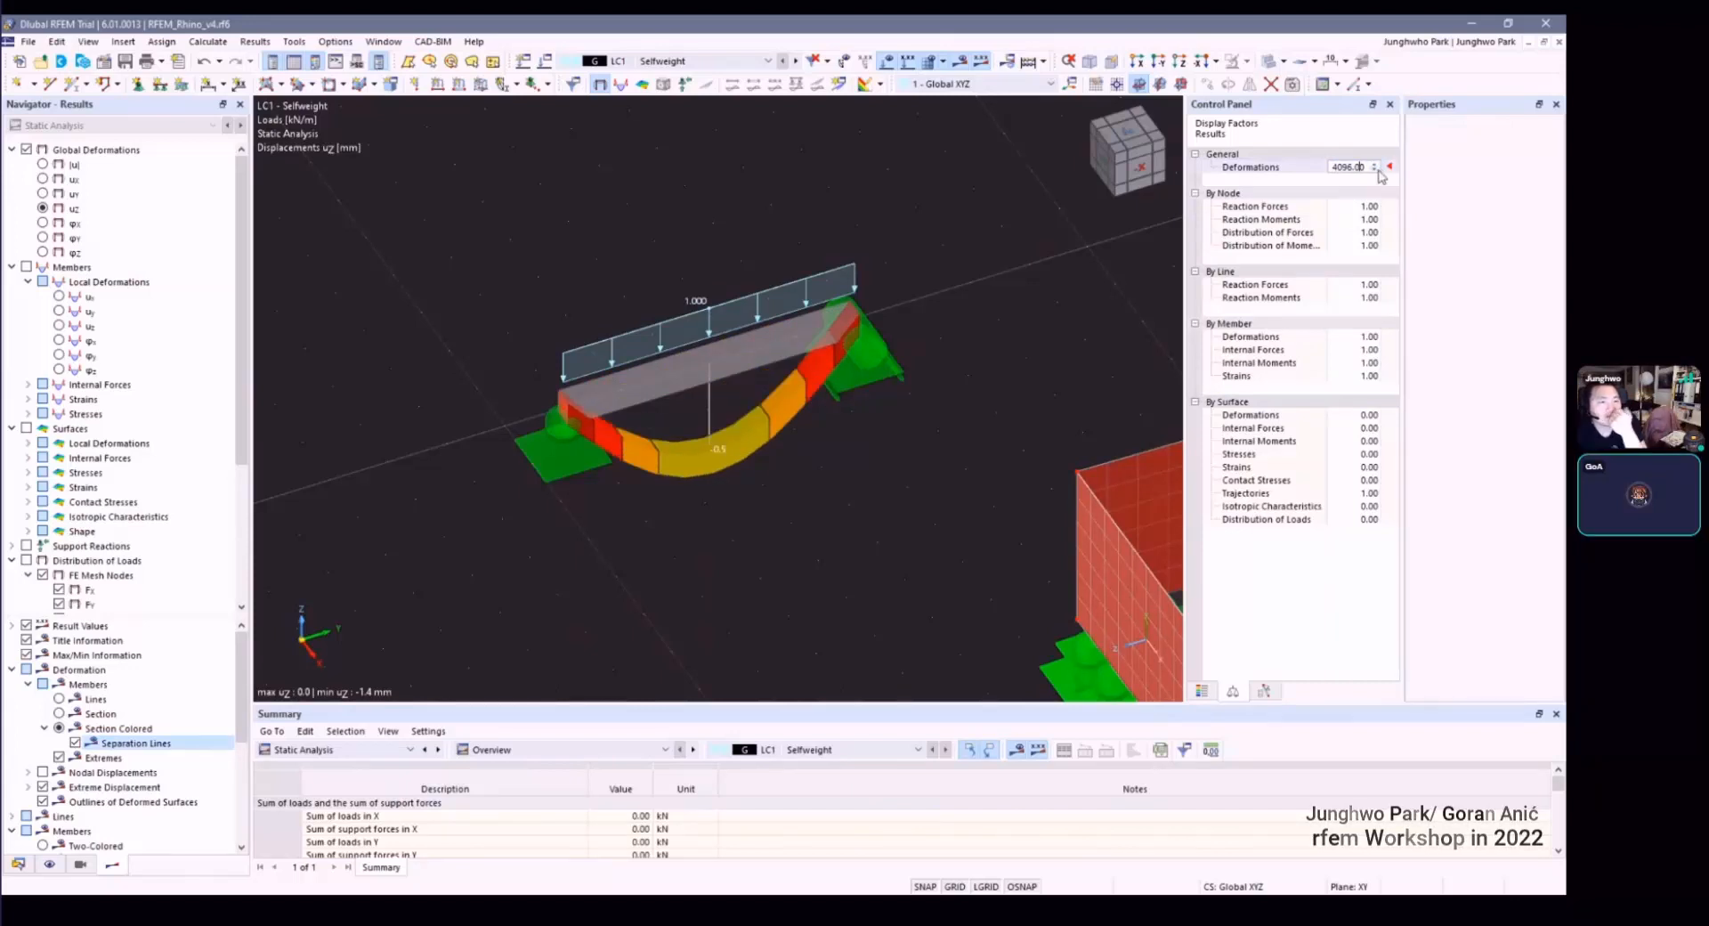
pyautogui.click(1376, 171)
pyautogui.scroll(-3, 933, 418)
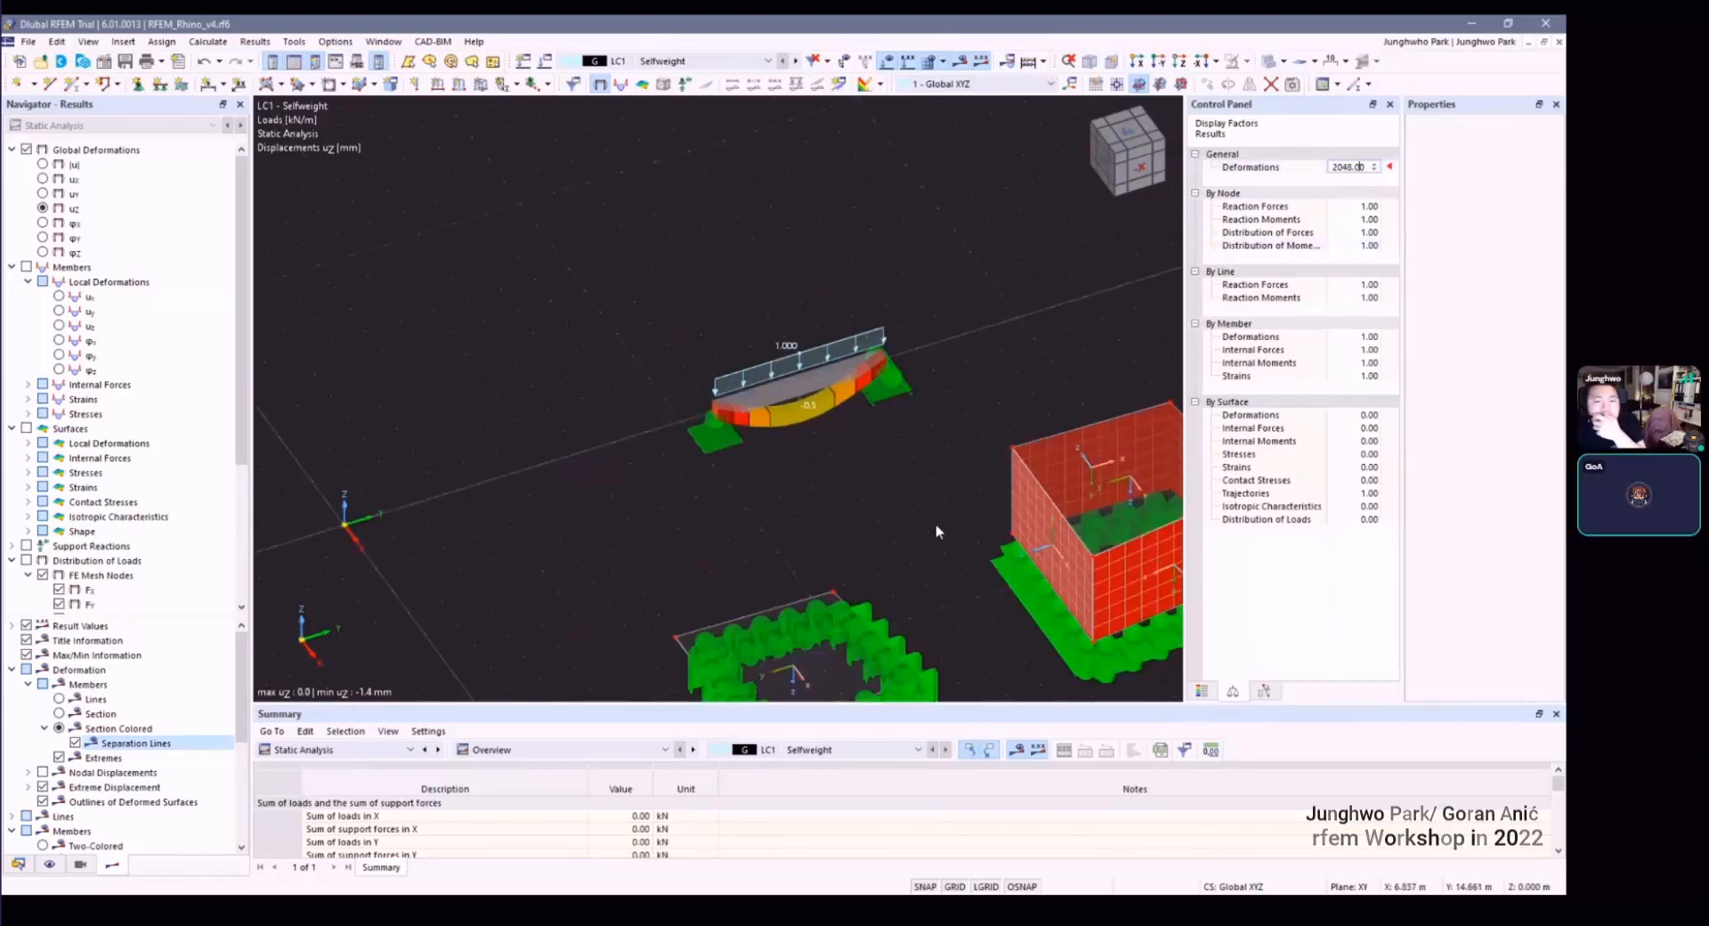
pyautogui.scroll(3, 898, 401)
pyautogui.keyDown('ctrl'); pyautogui.moveTo(840, 445); pyautogui.dragTo(997, 427, button='middle'); pyautogui.keyUp('ctrl')
# Step: Set the general deformation display factor to 1 so the deformations show at true scale
pyautogui.doubleClick(1346, 169)
pyautogui.write('1')
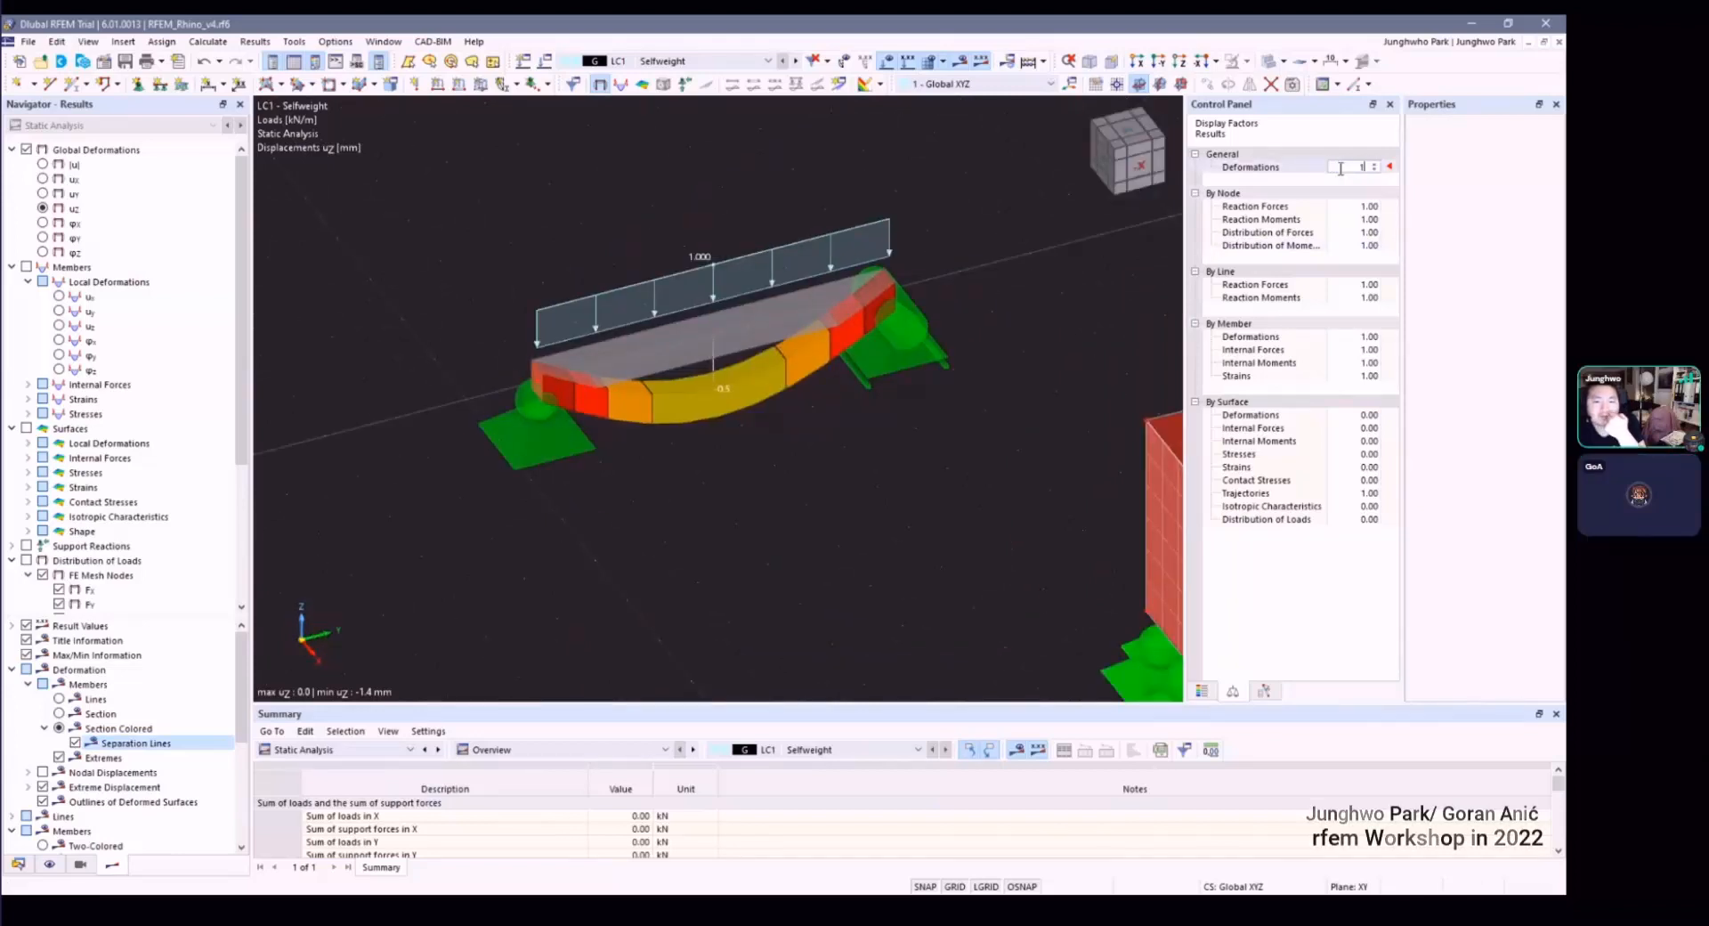
pyautogui.press('Return')
# Step: Examine the true-scale deformation results on the beam, the box of walls and the member grid
pyautogui.scroll(-3, 842, 368)
pyautogui.keyDown('ctrl'); pyautogui.moveTo(892, 424); pyautogui.dragTo(723, 309, button='middle'); pyautogui.keyUp('ctrl')
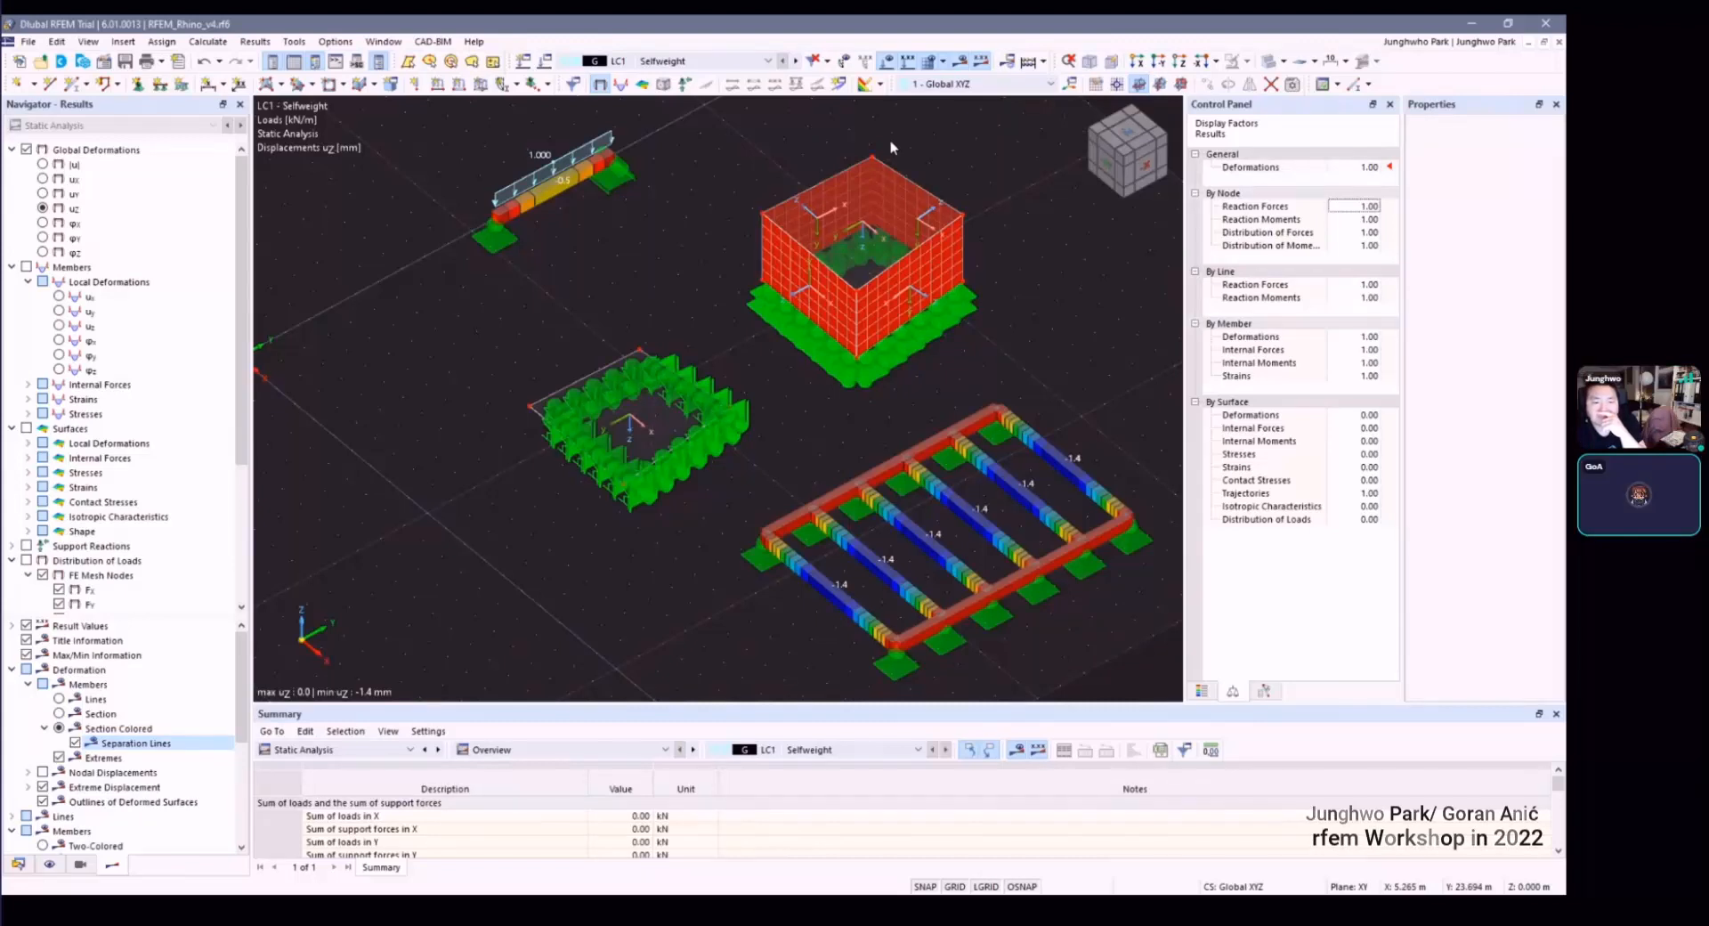
pyautogui.scroll(4, 564, 222)
pyautogui.moveTo(611, 267); pyautogui.dragTo(677, 293, button='middle')
pyautogui.scroll(-2, 655, 271)
pyautogui.scroll(-1, 708, 309)
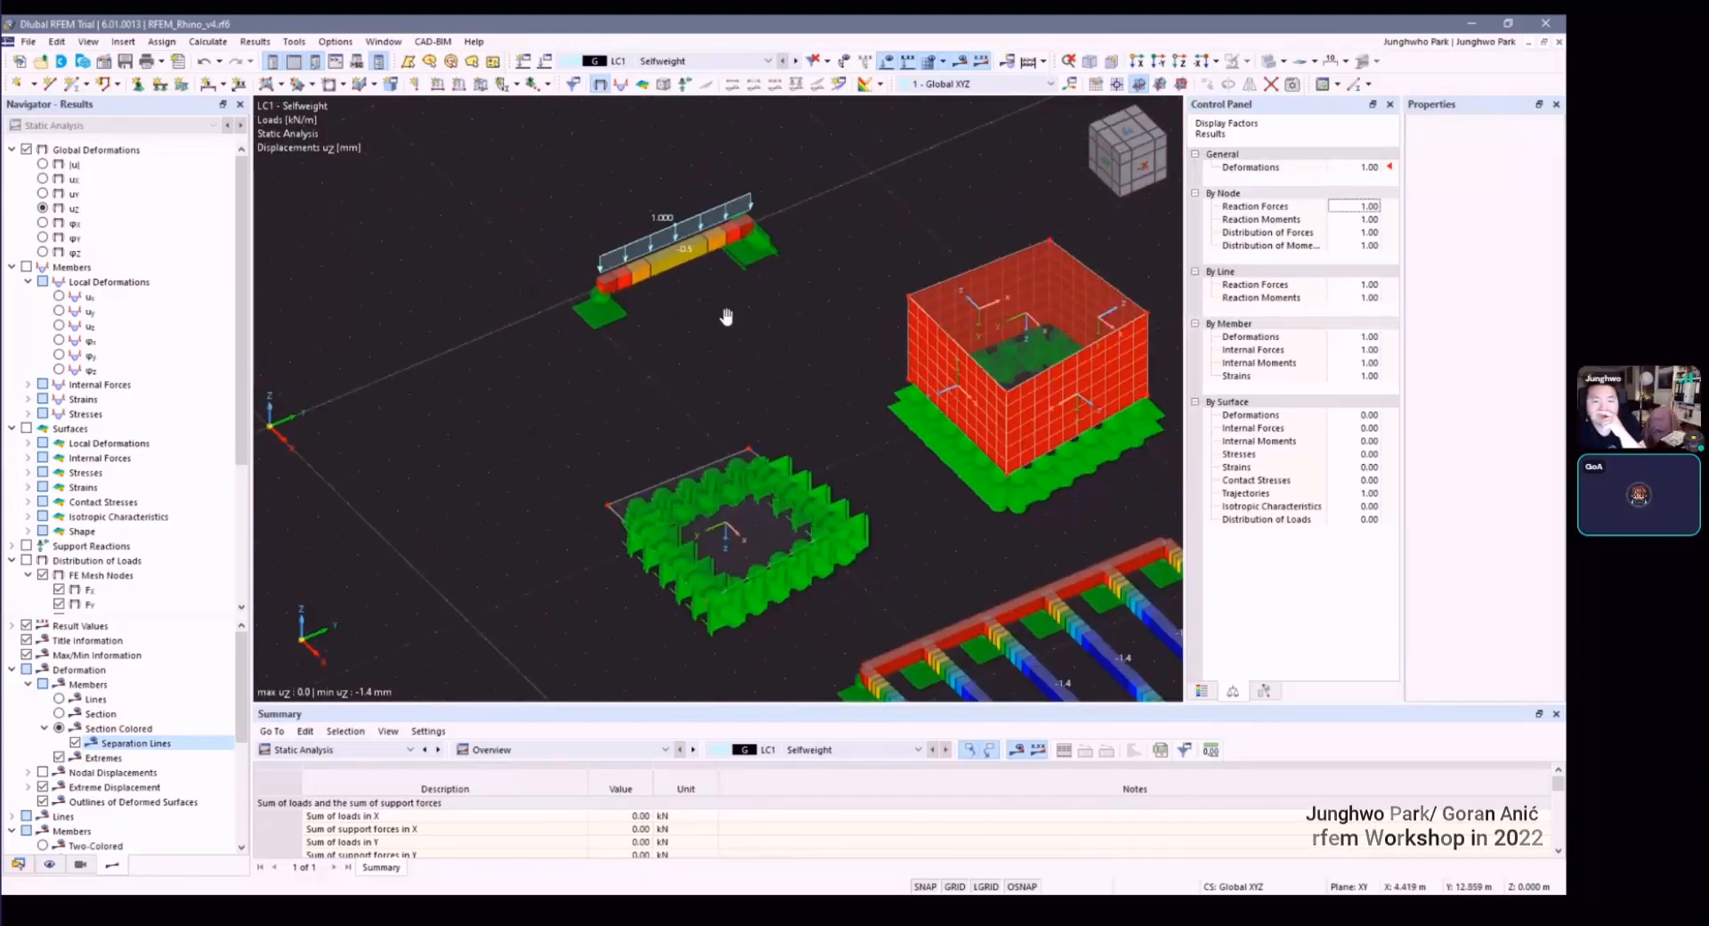
pyautogui.scroll(-2, 725, 313)
pyautogui.scroll(2, 717, 276)
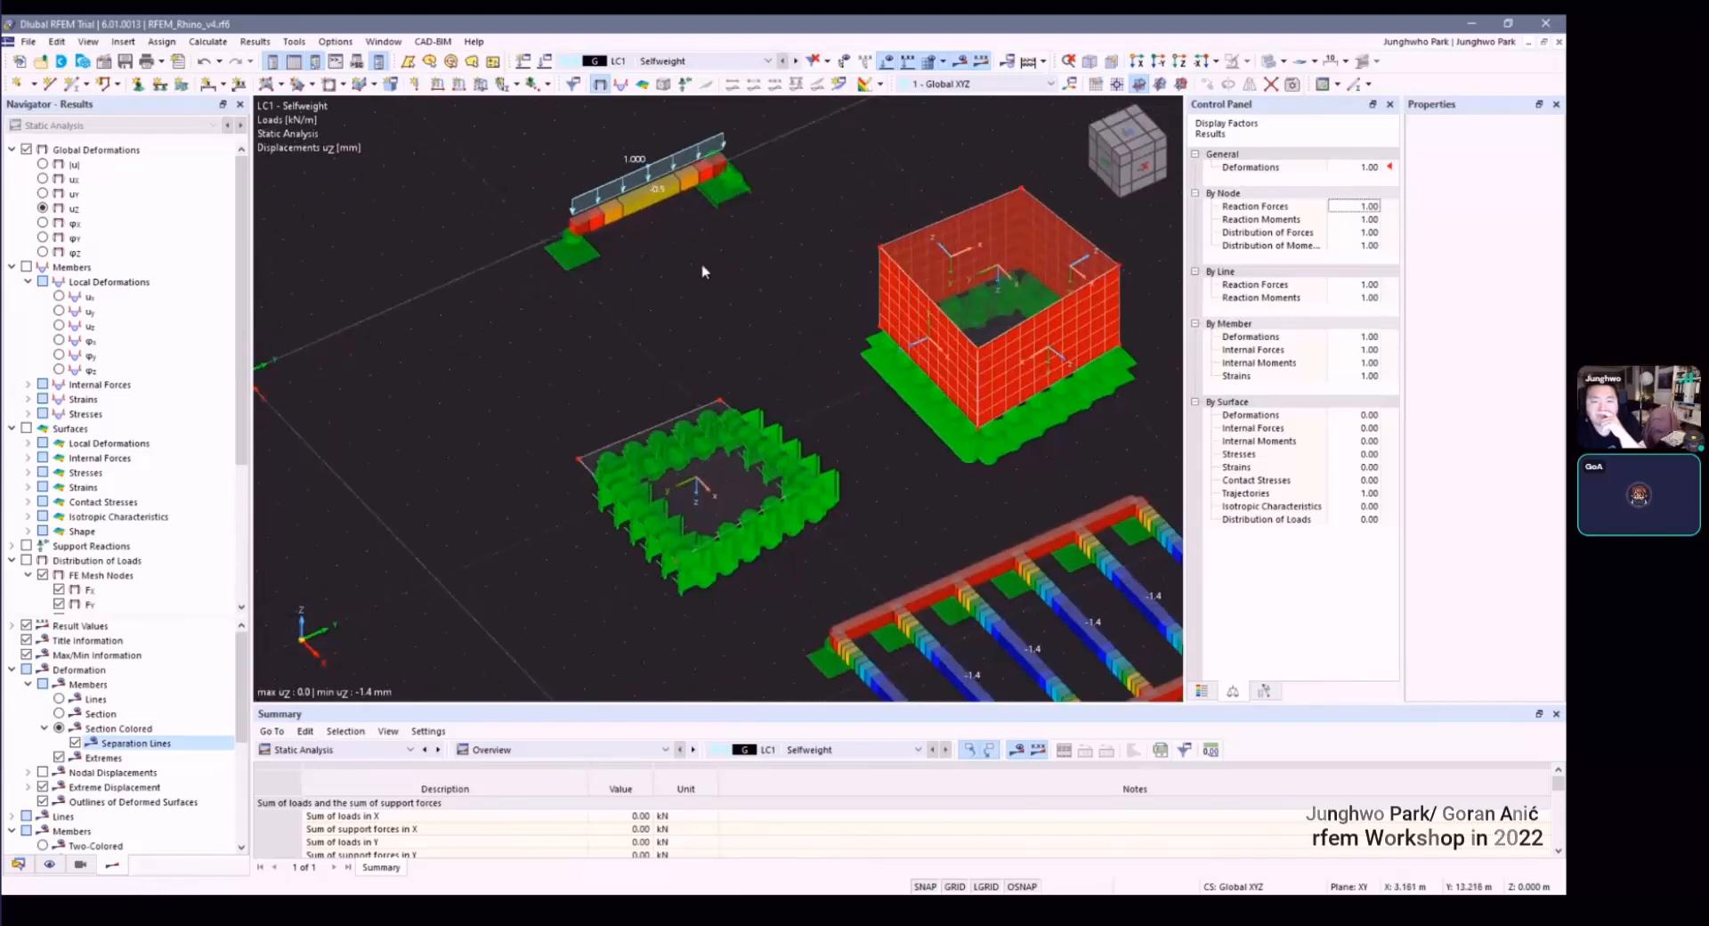
pyautogui.scroll(2, 708, 328)
pyautogui.scroll(1, 712, 325)
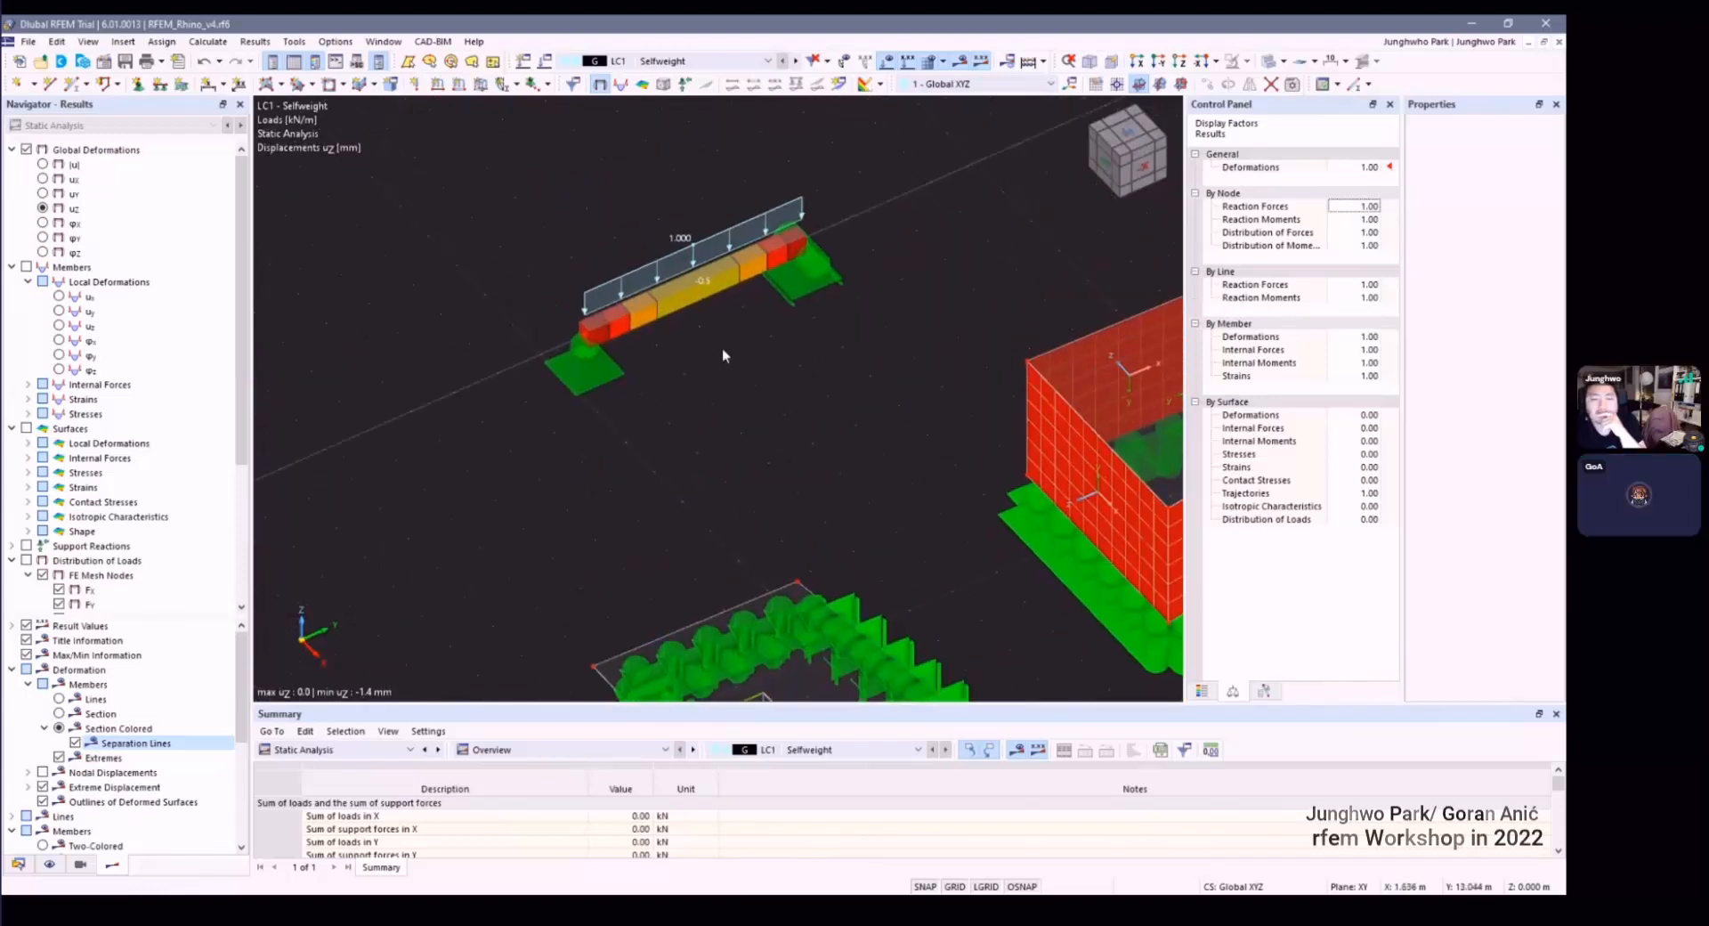
pyautogui.scroll(-5, 723, 349)
pyautogui.scroll(2, 854, 494)
pyautogui.keyDown('ctrl'); pyautogui.moveTo(855, 495); pyautogui.dragTo(840, 439, button='middle'); pyautogui.keyUp('ctrl')
pyautogui.scroll(4, 801, 423)
pyautogui.scroll(-3, 893, 452)
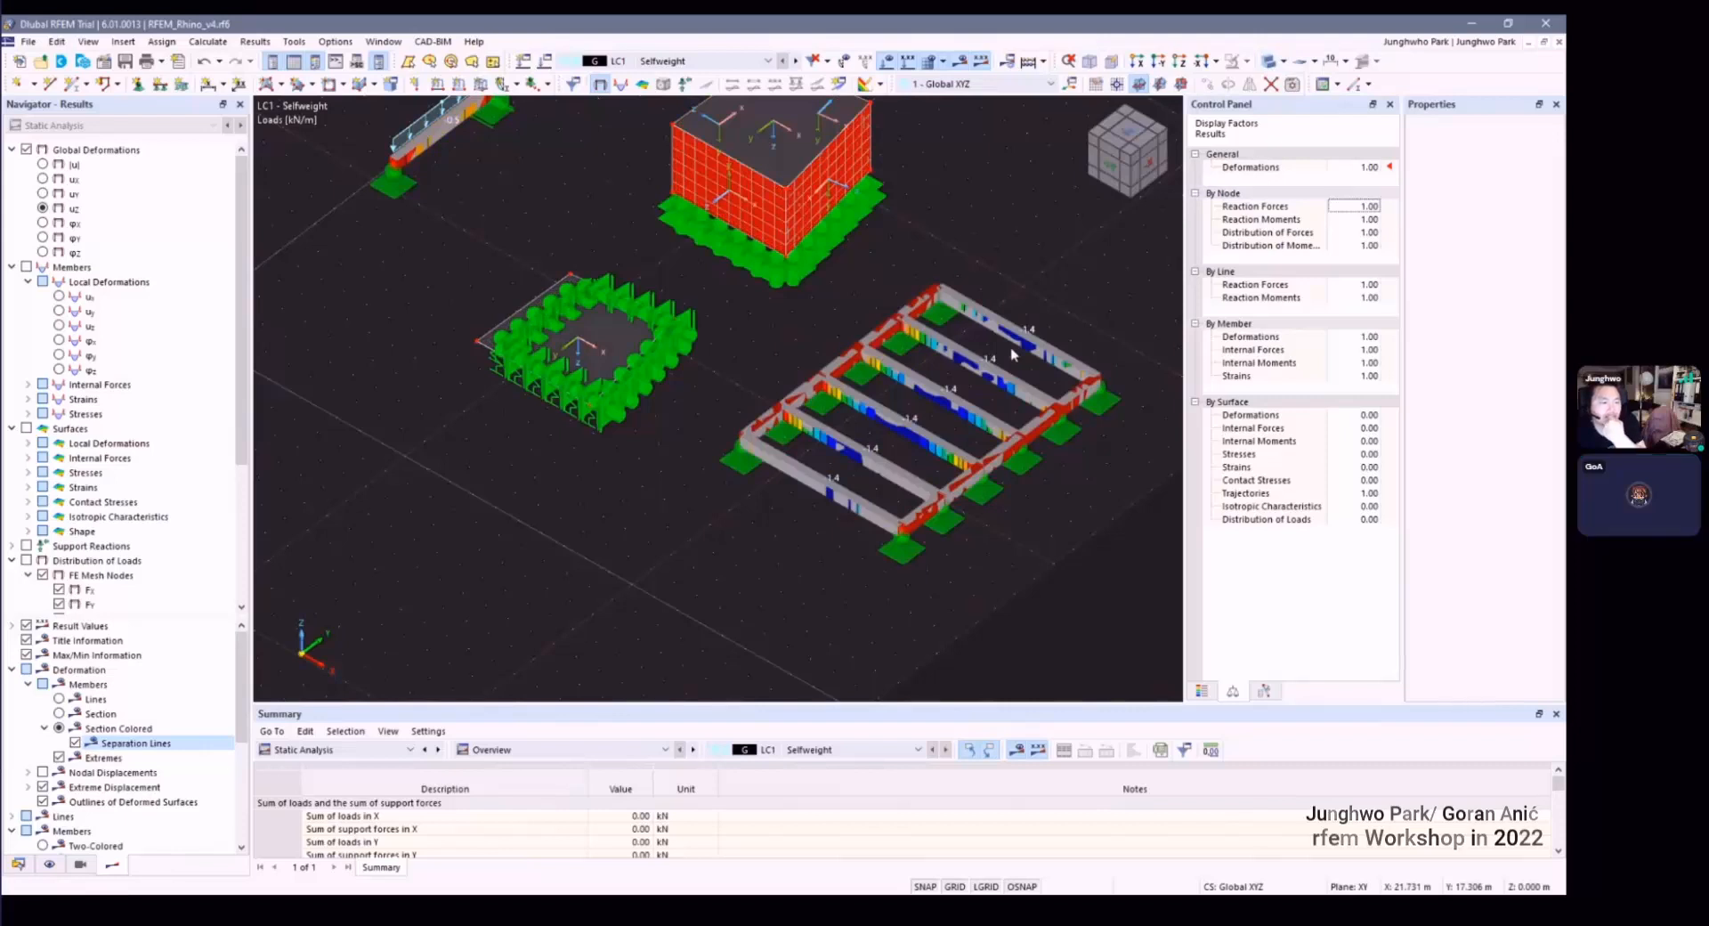
pyautogui.scroll(-1, 1010, 350)
pyautogui.keyDown('ctrl'); pyautogui.moveTo(1011, 350); pyautogui.dragTo(992, 356, button='middle'); pyautogui.keyUp('ctrl')
# Step: Hide the analysis results and the FE mesh so only the model with its supports and loads is displayed
pyautogui.click(1268, 66)
pyautogui.moveTo(878, 309); pyautogui.dragTo(926, 390, button='middle')
pyautogui.click(961, 62)
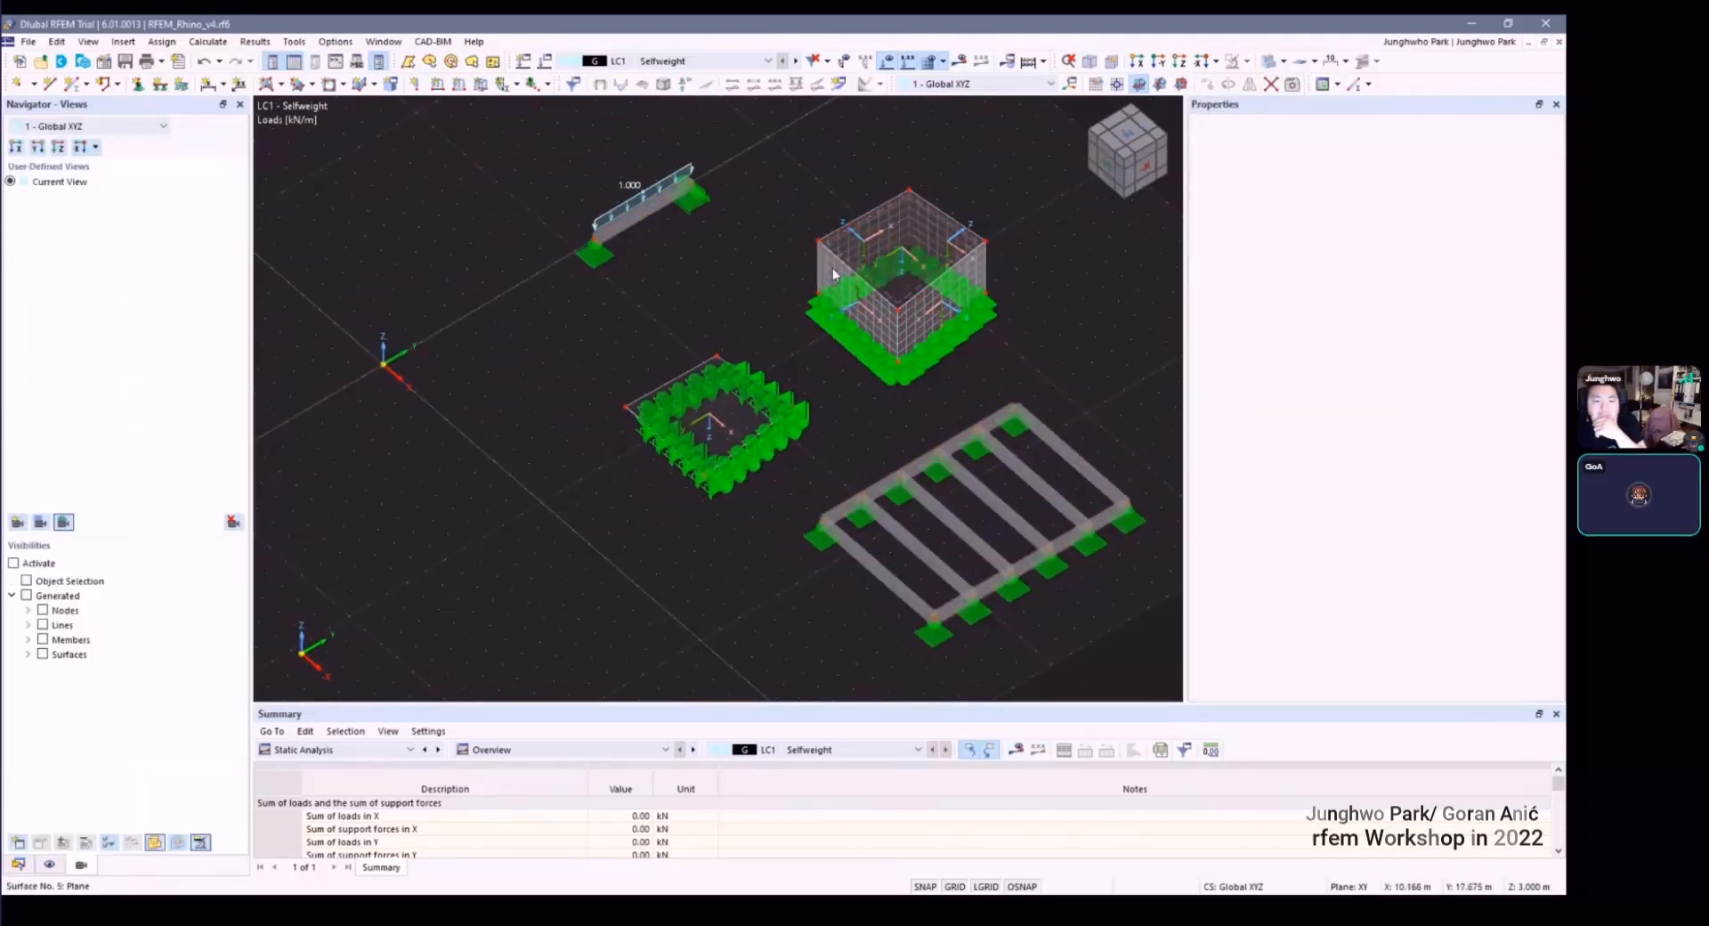
pyautogui.scroll(-2, 832, 267)
pyautogui.click(957, 62)
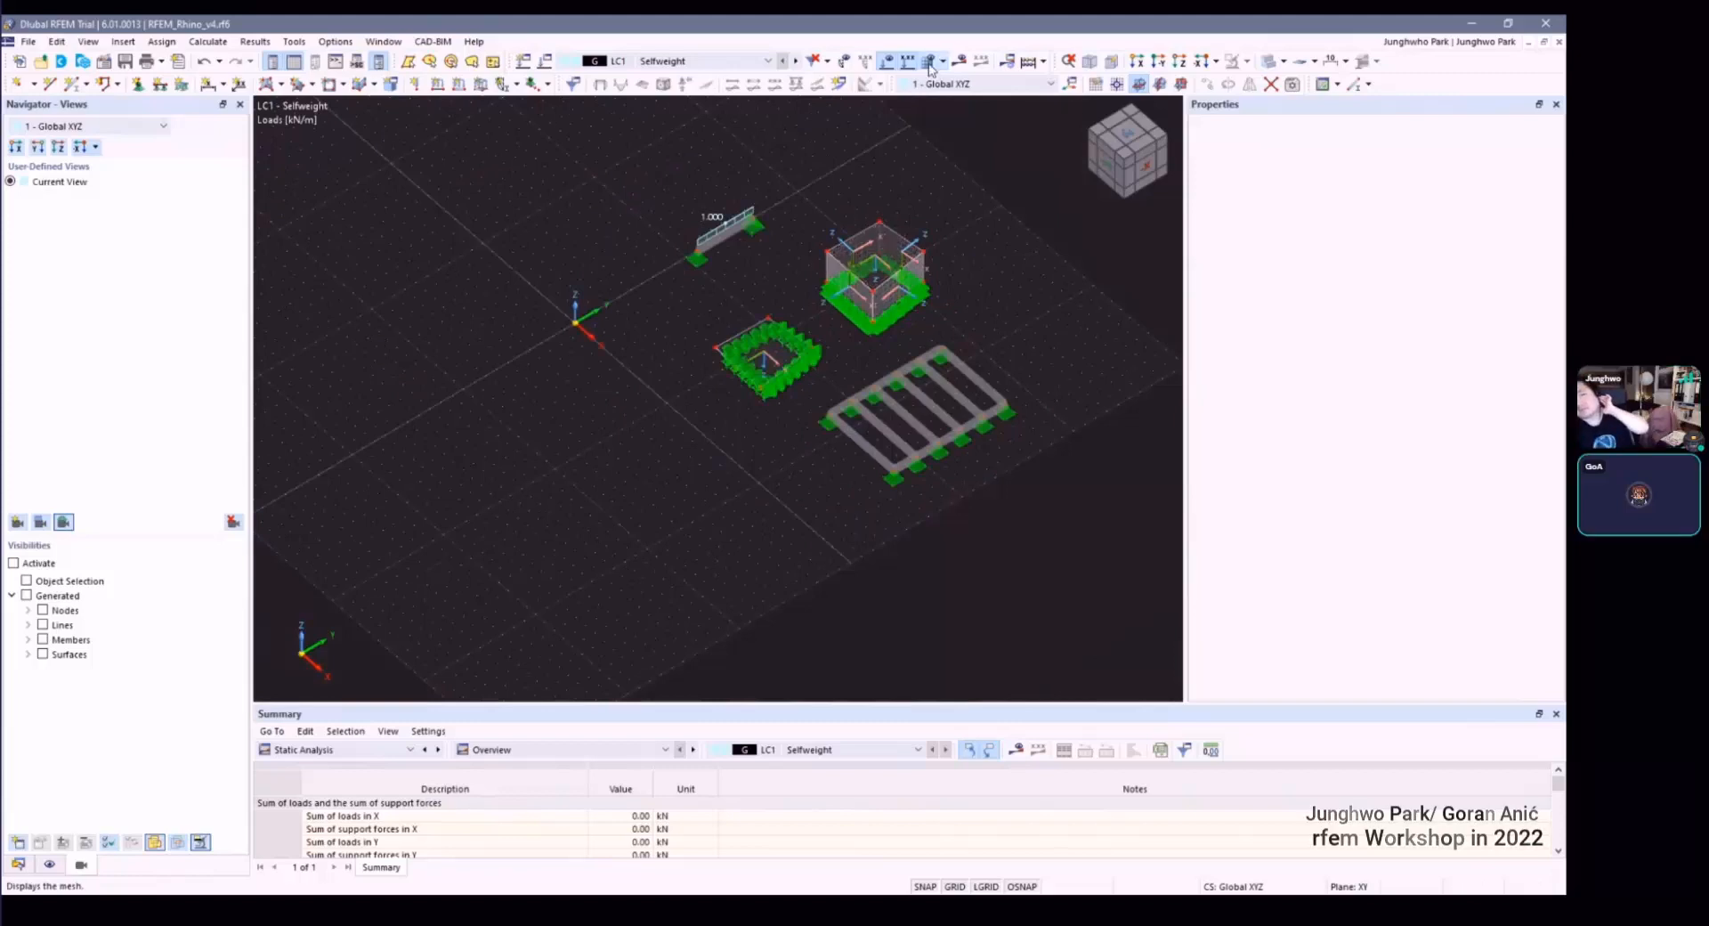
pyautogui.scroll(1, 923, 306)
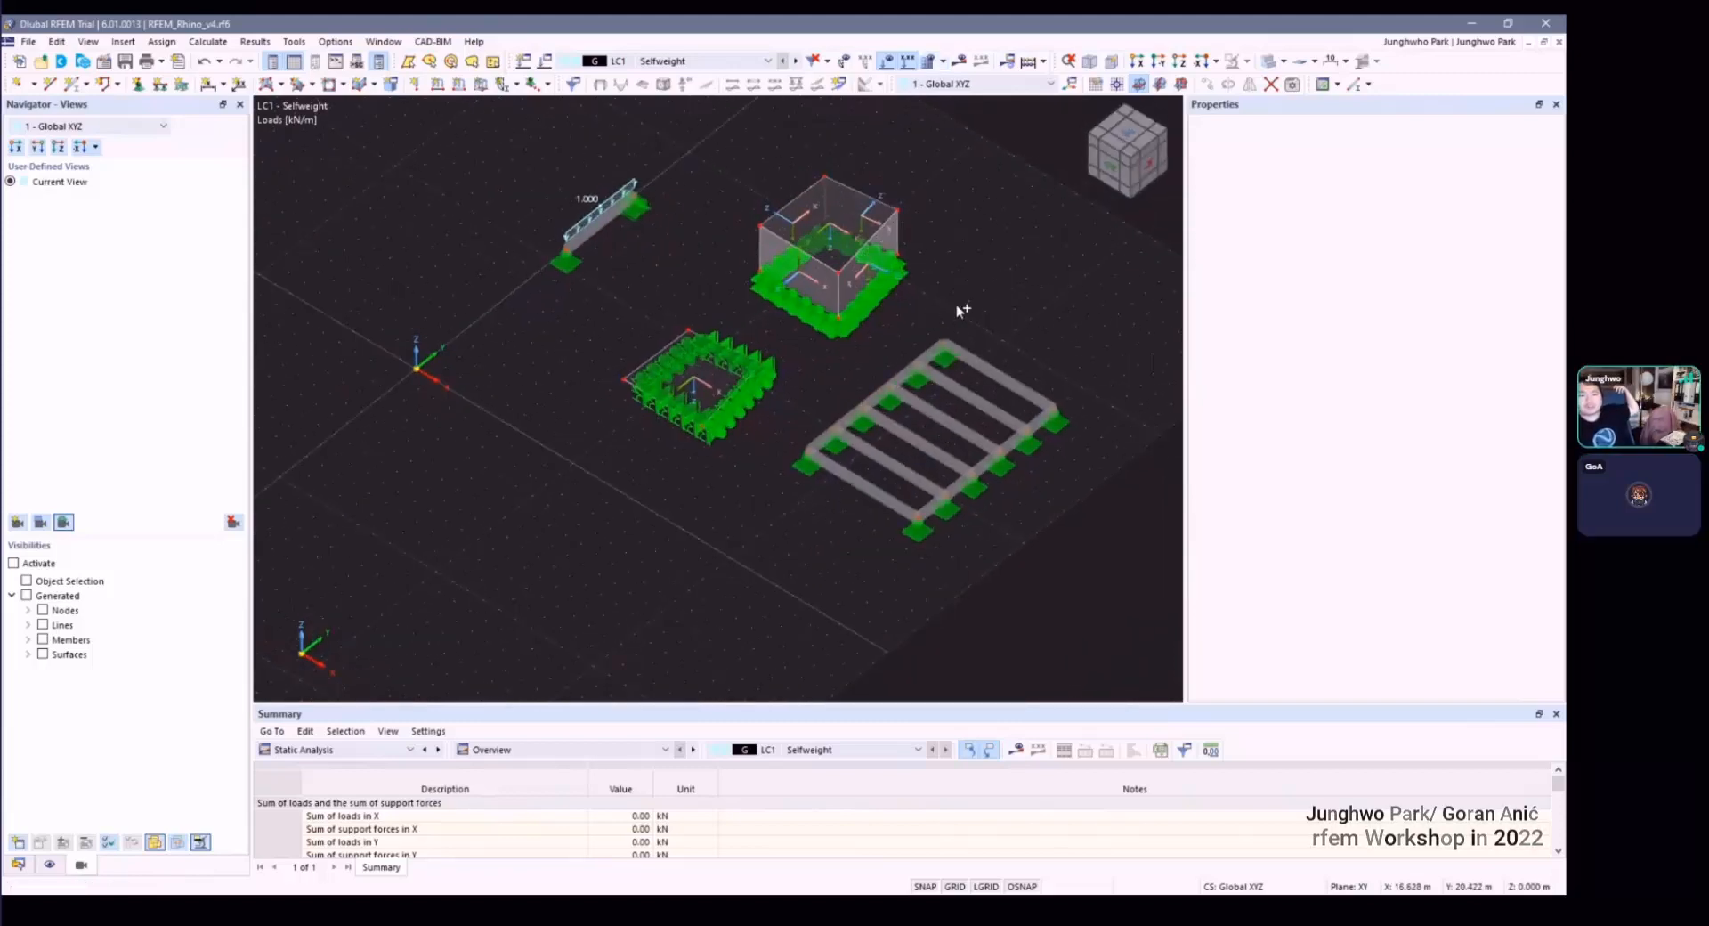
pyautogui.scroll(2, 944, 307)
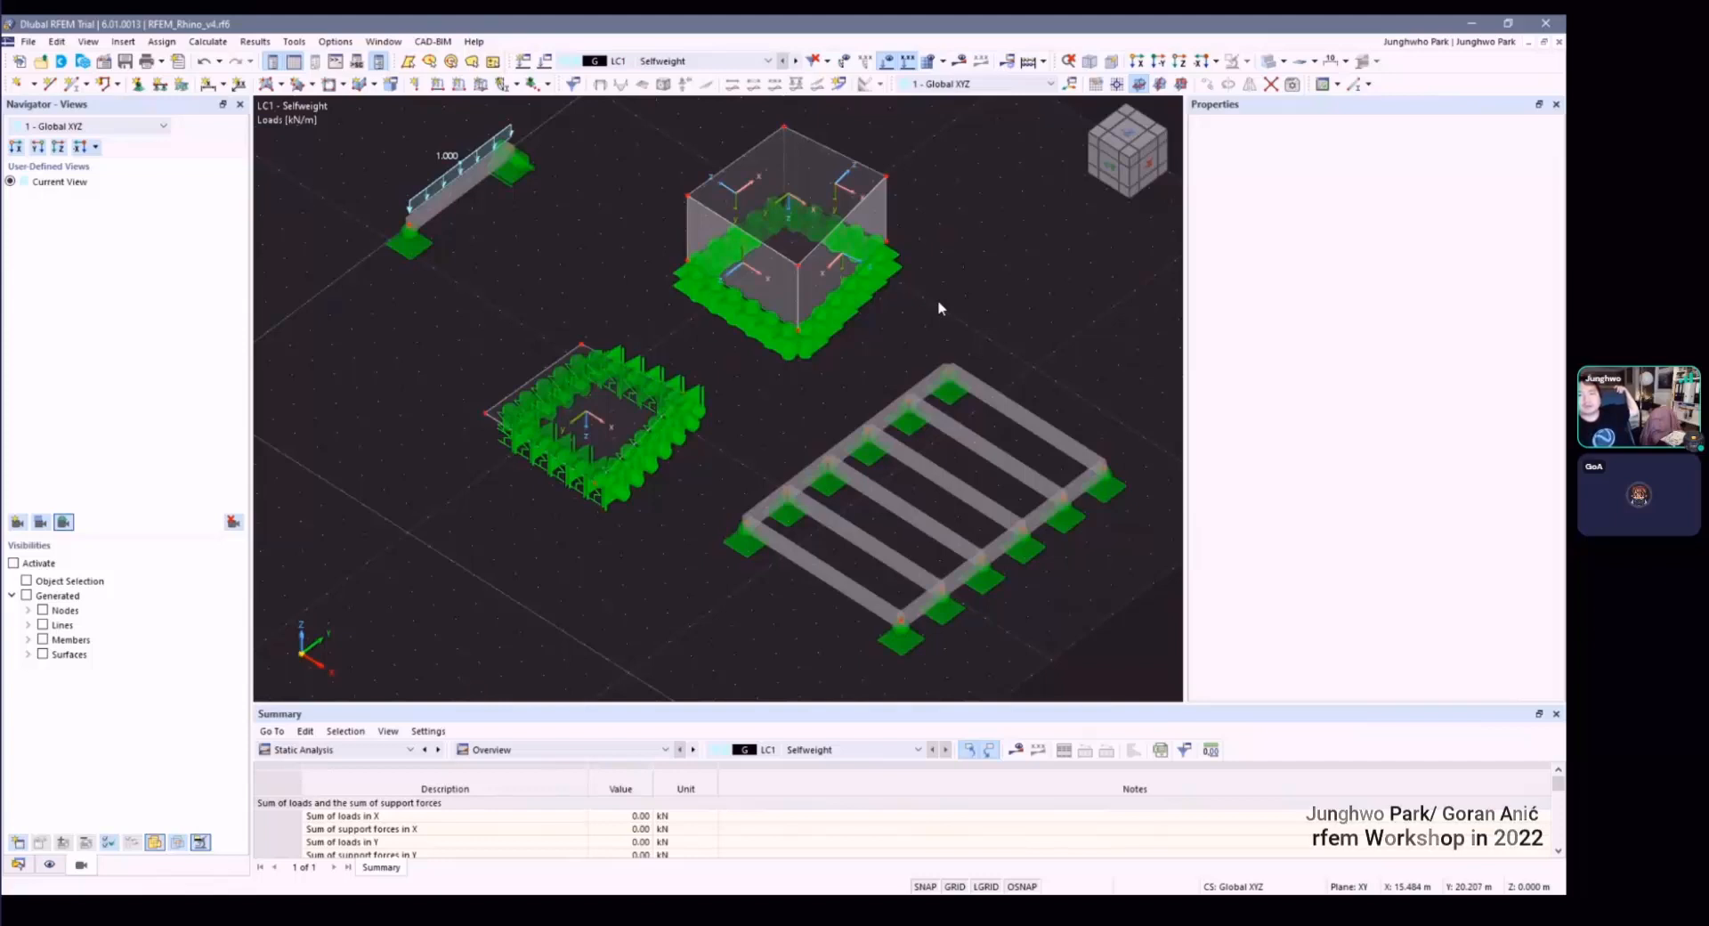
pyautogui.moveTo(890, 348)
pyautogui.keyDown('ctrl'); pyautogui.mouseDown(button='middle')
pyautogui.moveTo(814, 366)
pyautogui.moveTo(921, 335)
pyautogui.mouseUp(button='middle'); pyautogui.keyUp('ctrl')
pyautogui.keyDown('ctrl'); pyautogui.moveTo(816, 355); pyautogui.dragTo(795, 431, button='middle'); pyautogui.keyUp('ctrl')
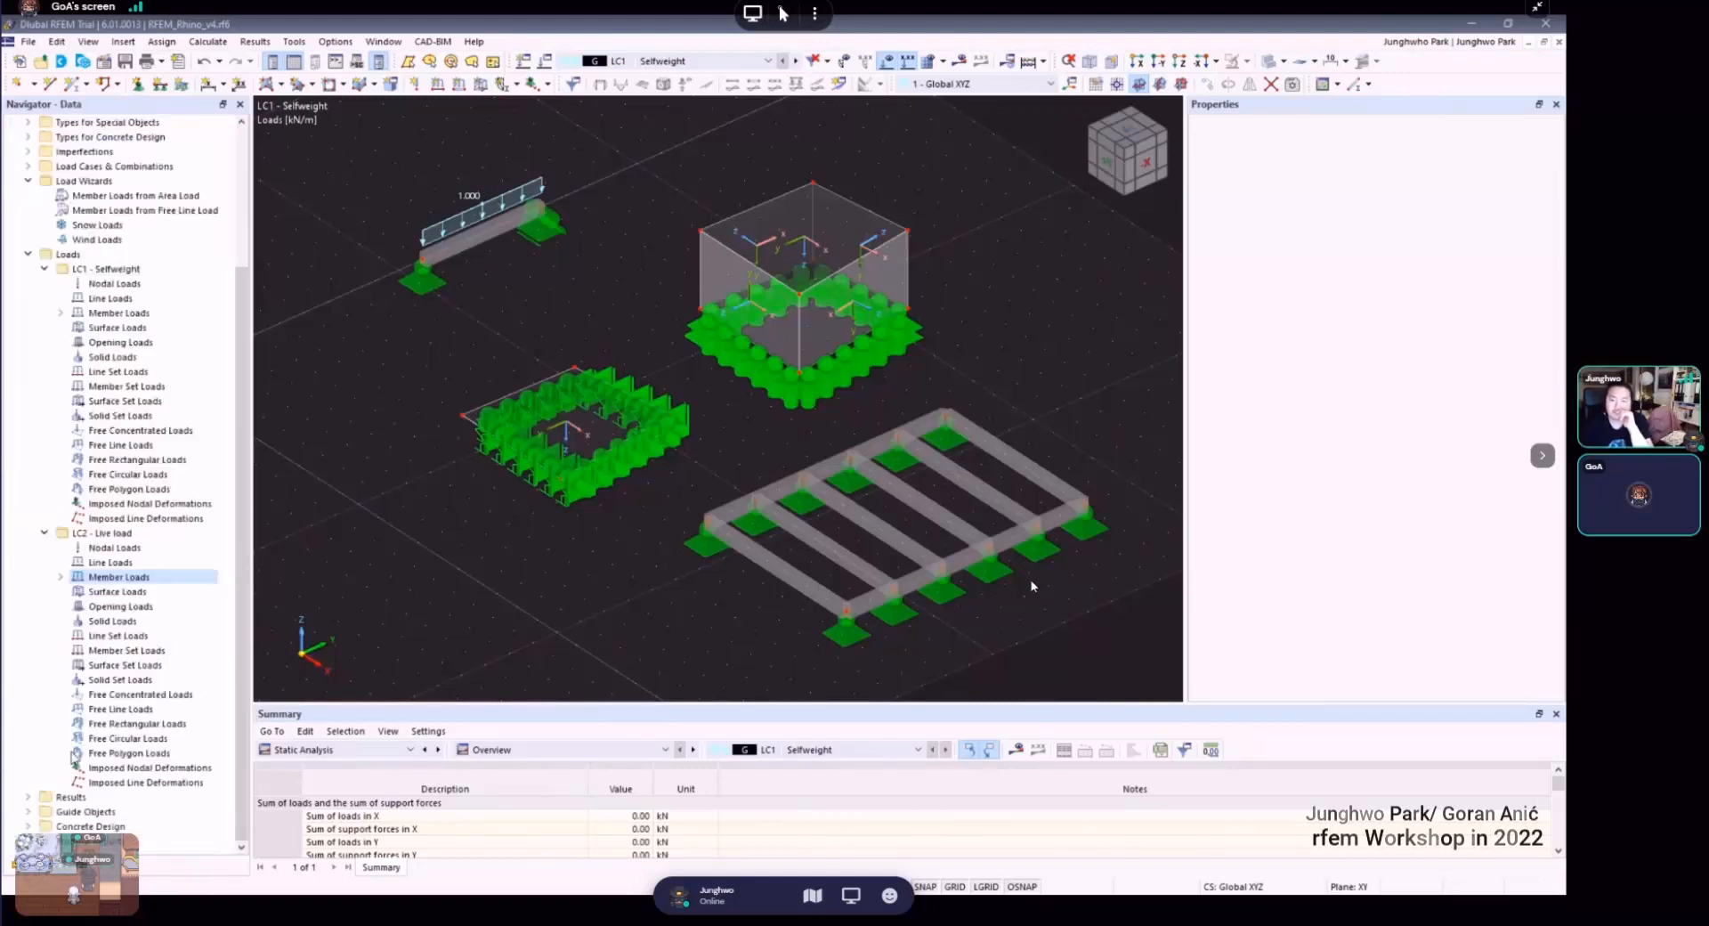
# Step: Look at the snow load wizard's Flat/Monopitch roof settings and close it without creating a load
pyautogui.scroll(1, 135, 611)
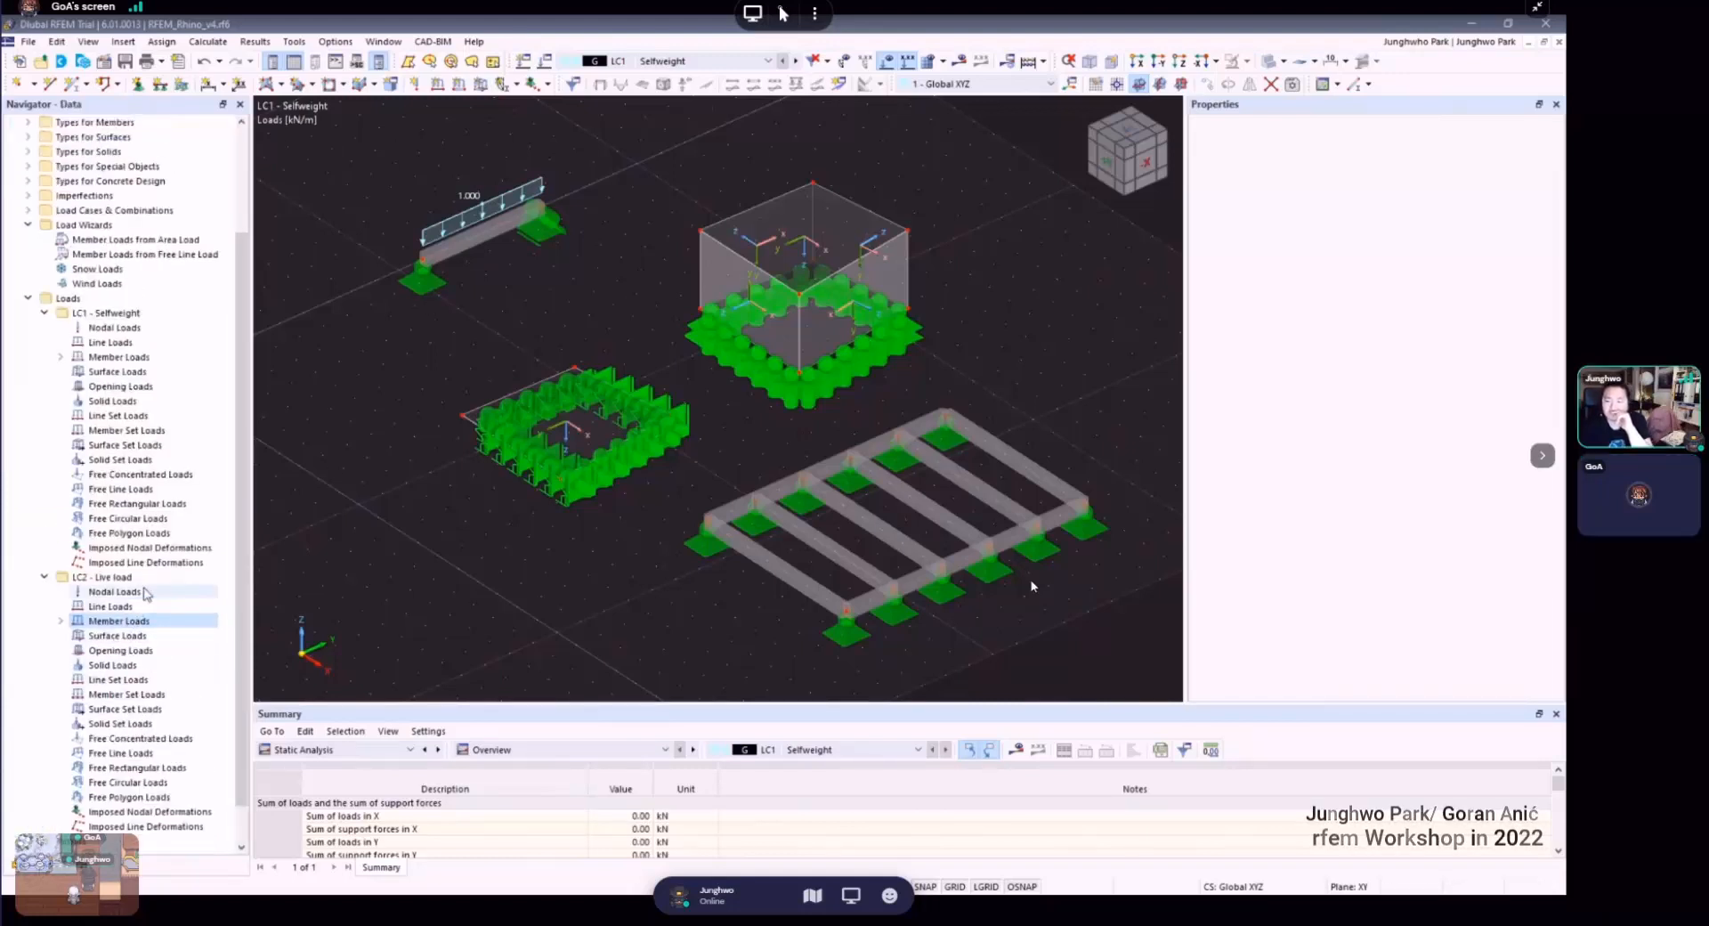
pyautogui.scroll(3, 135, 612)
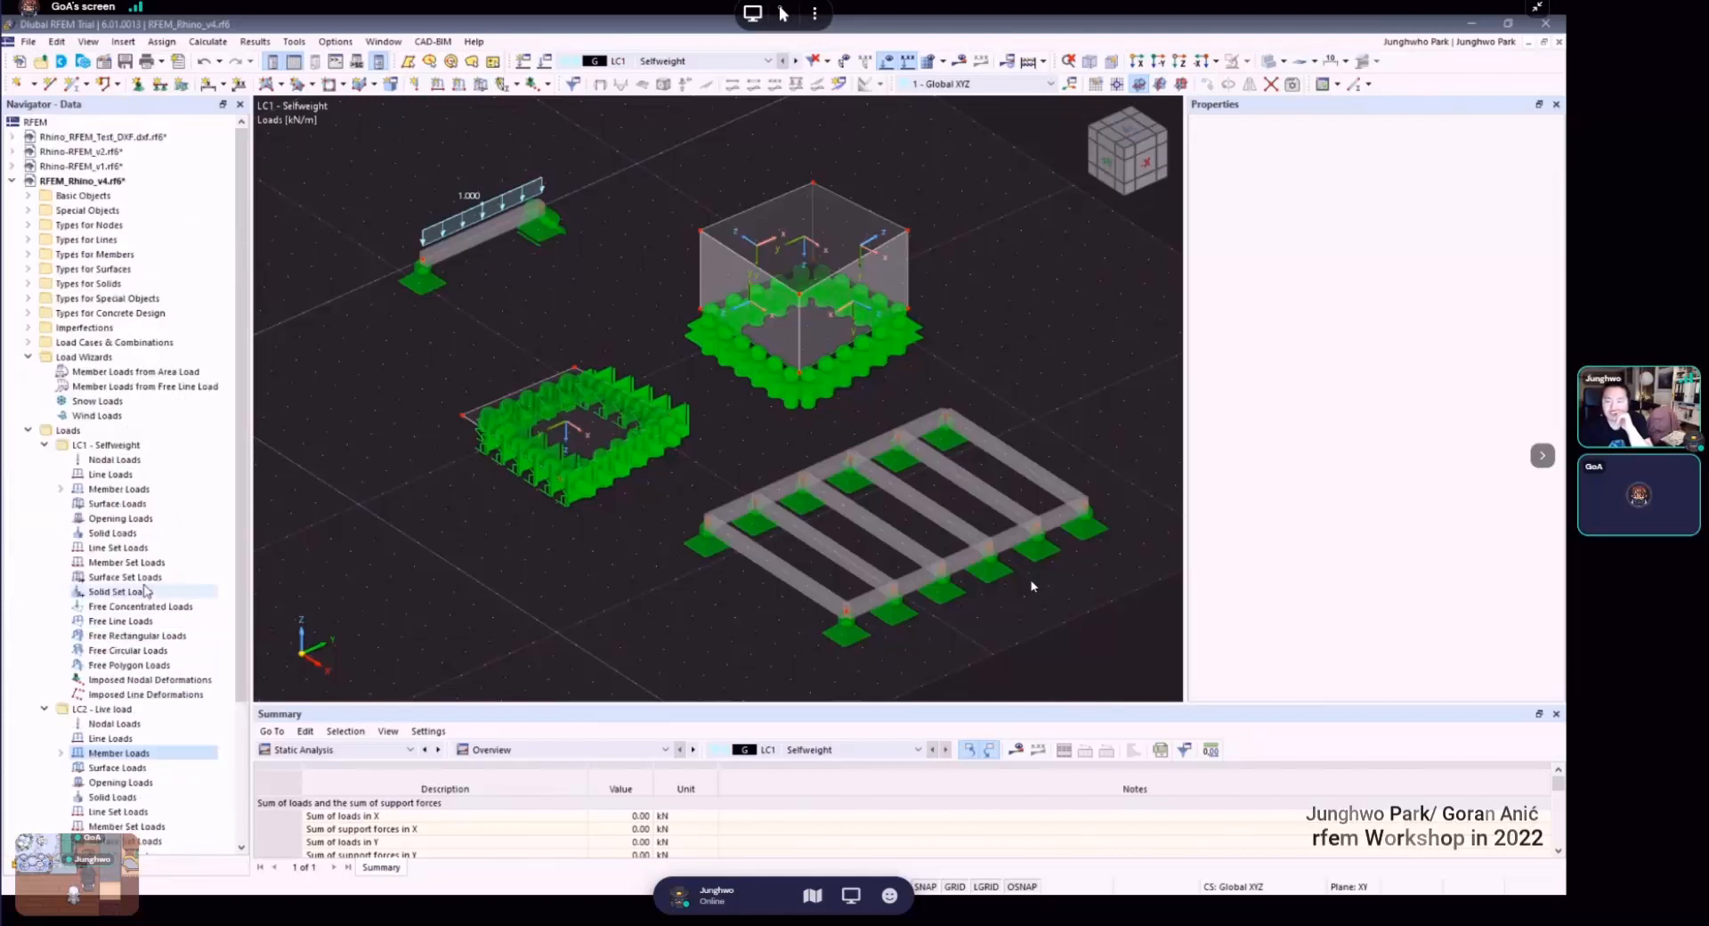
pyautogui.click(100, 400)
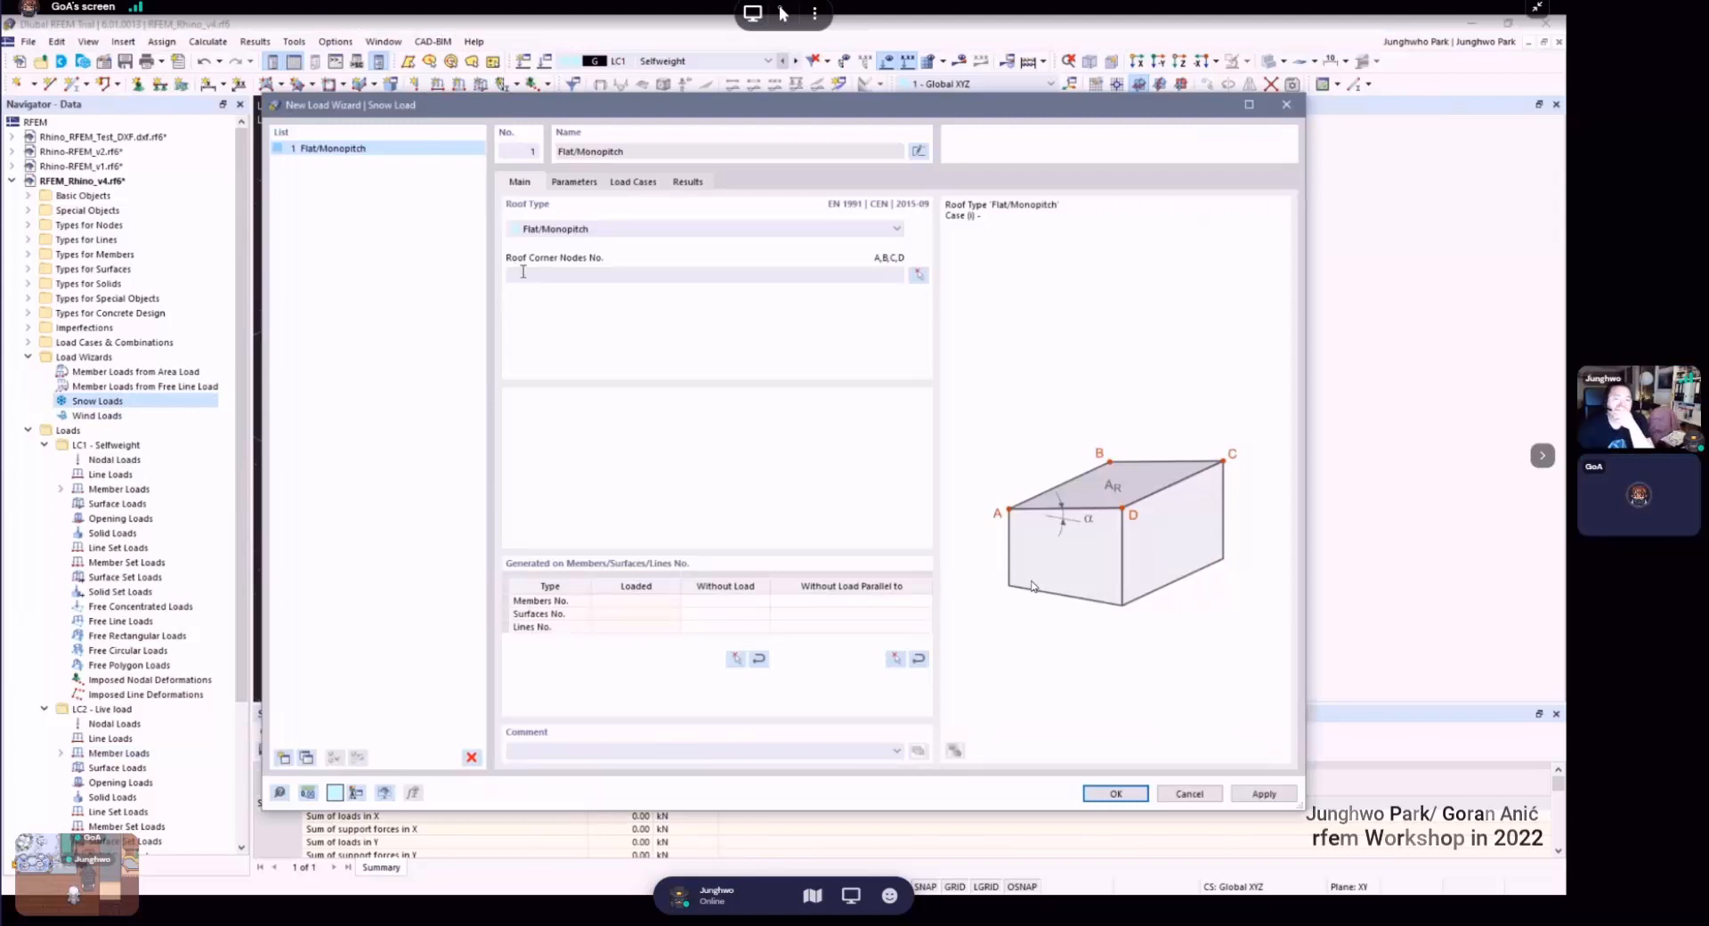
pyautogui.press('Escape')
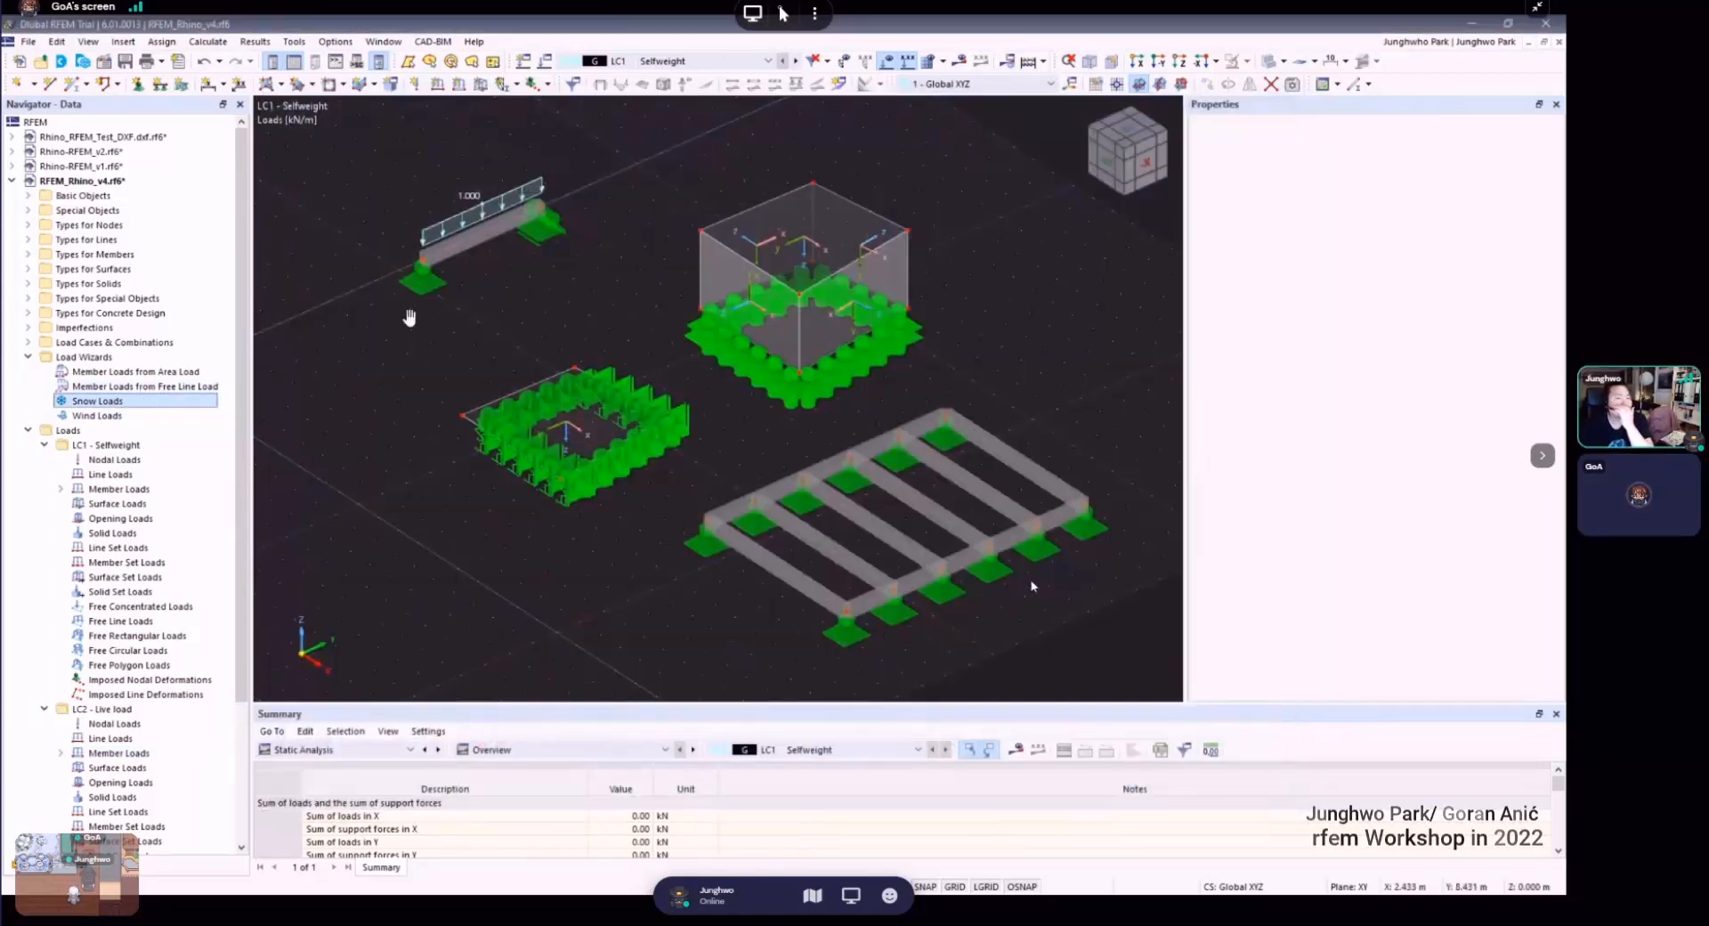
pyautogui.scroll(-1, 411, 319)
pyautogui.scroll(3, 454, 310)
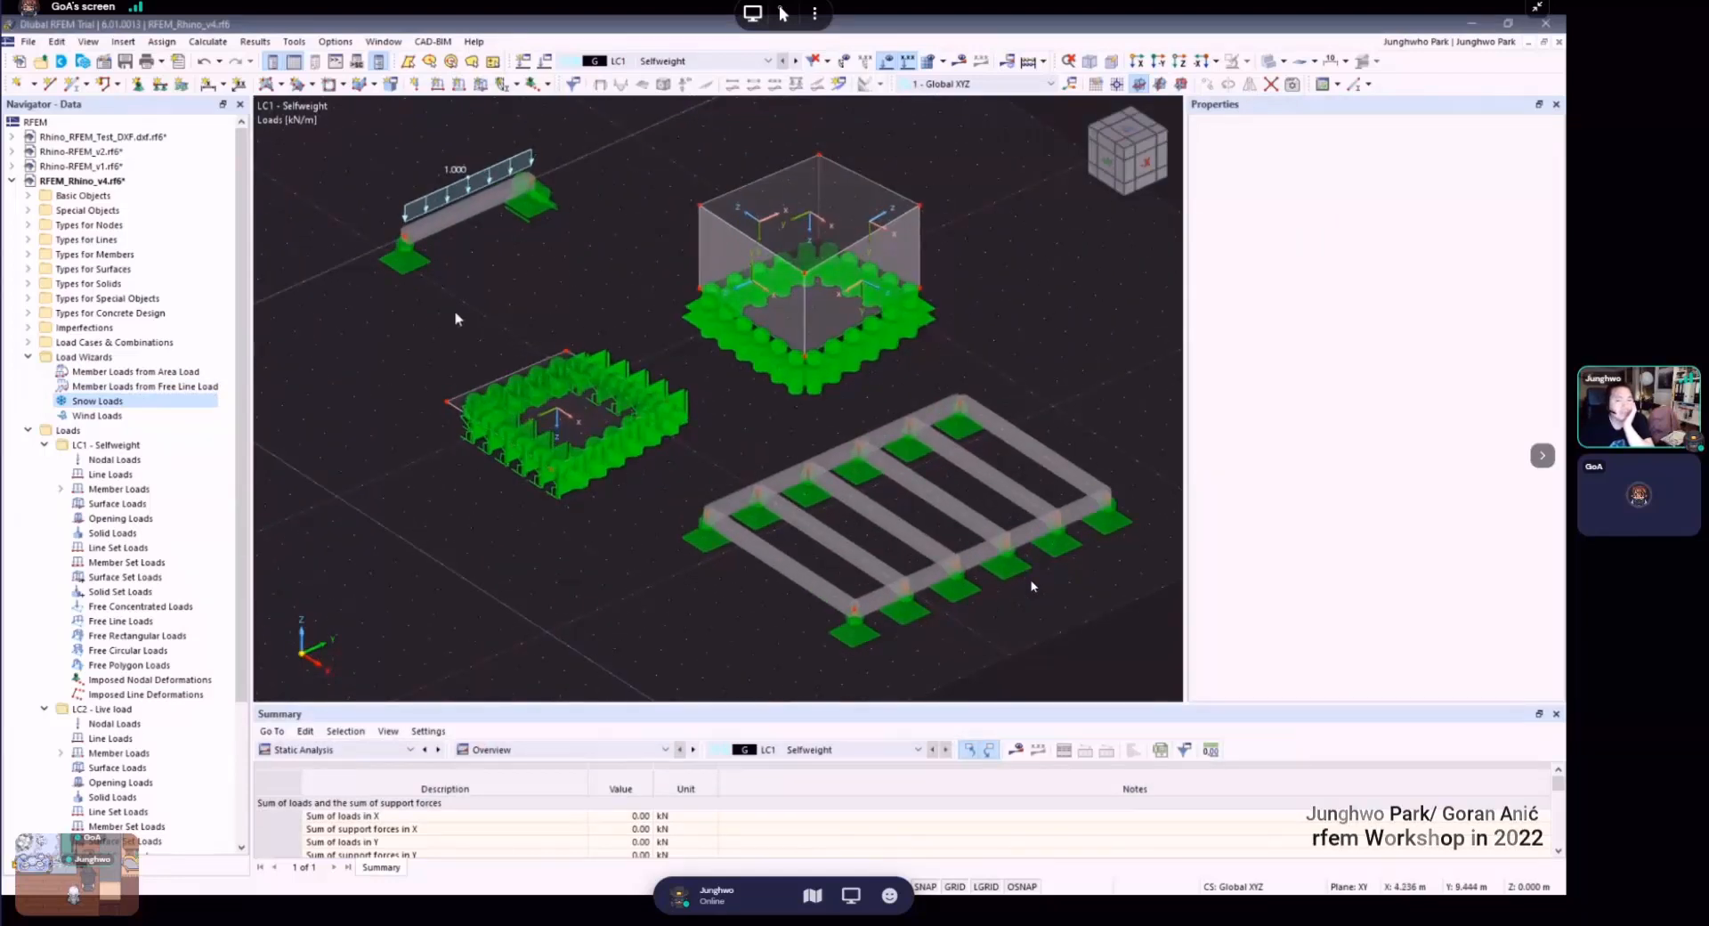
pyautogui.keyDown('ctrl'); pyautogui.moveTo(495, 308); pyautogui.dragTo(472, 318, button='middle'); pyautogui.keyUp('ctrl')
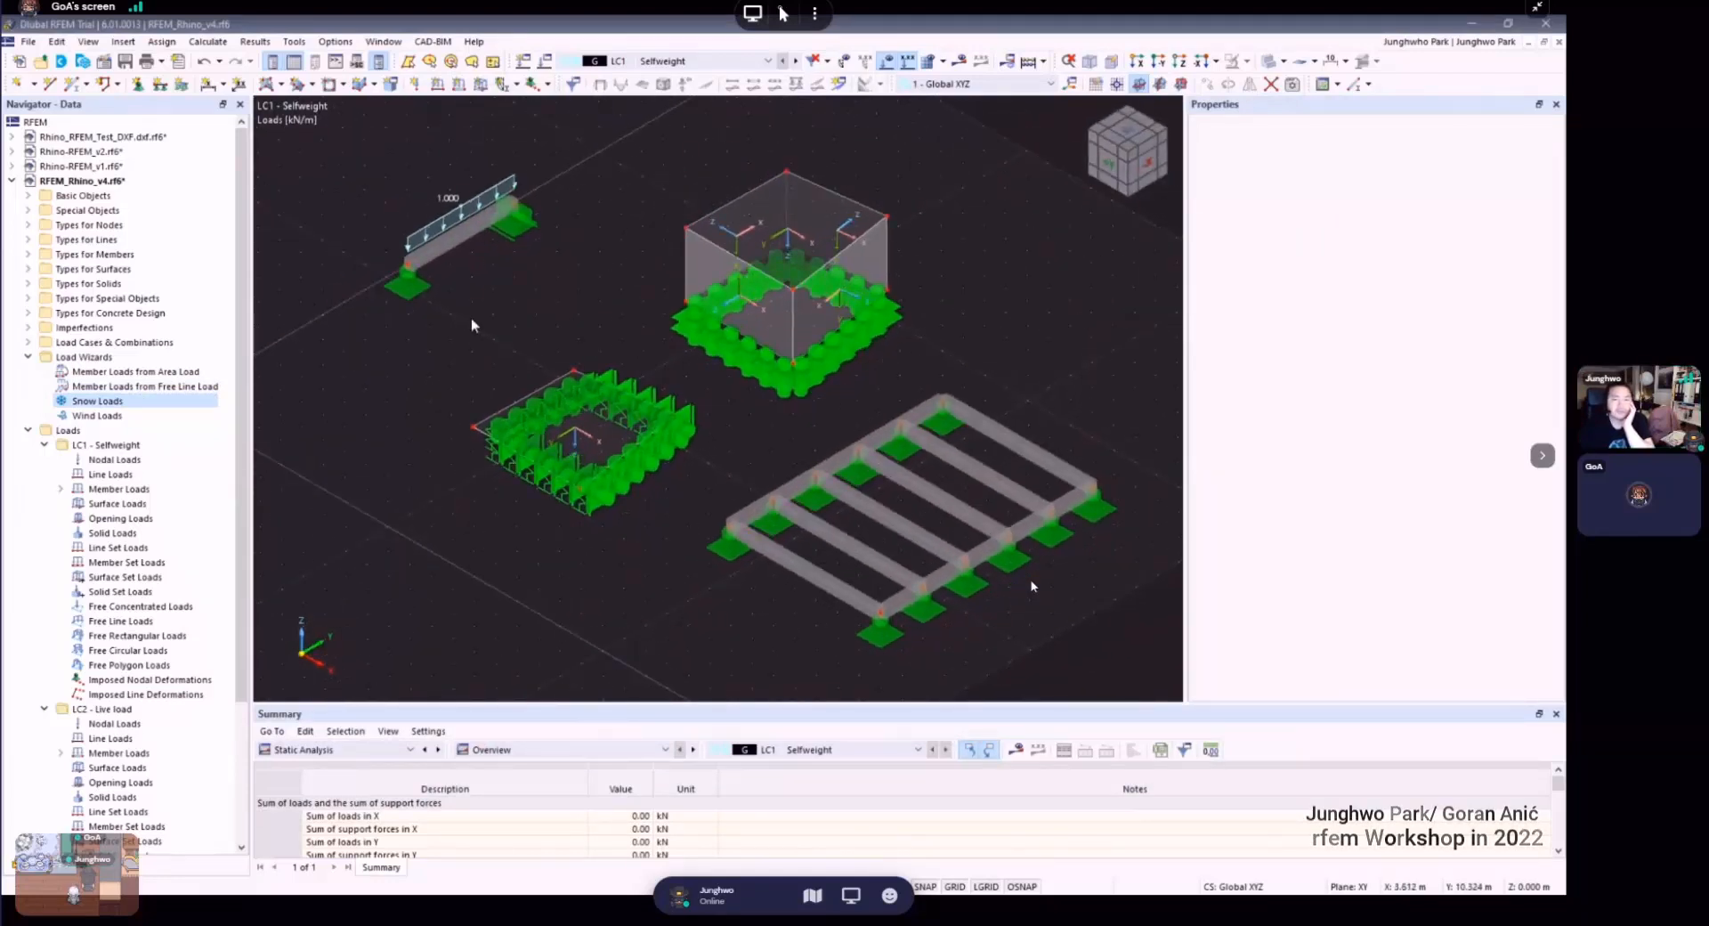